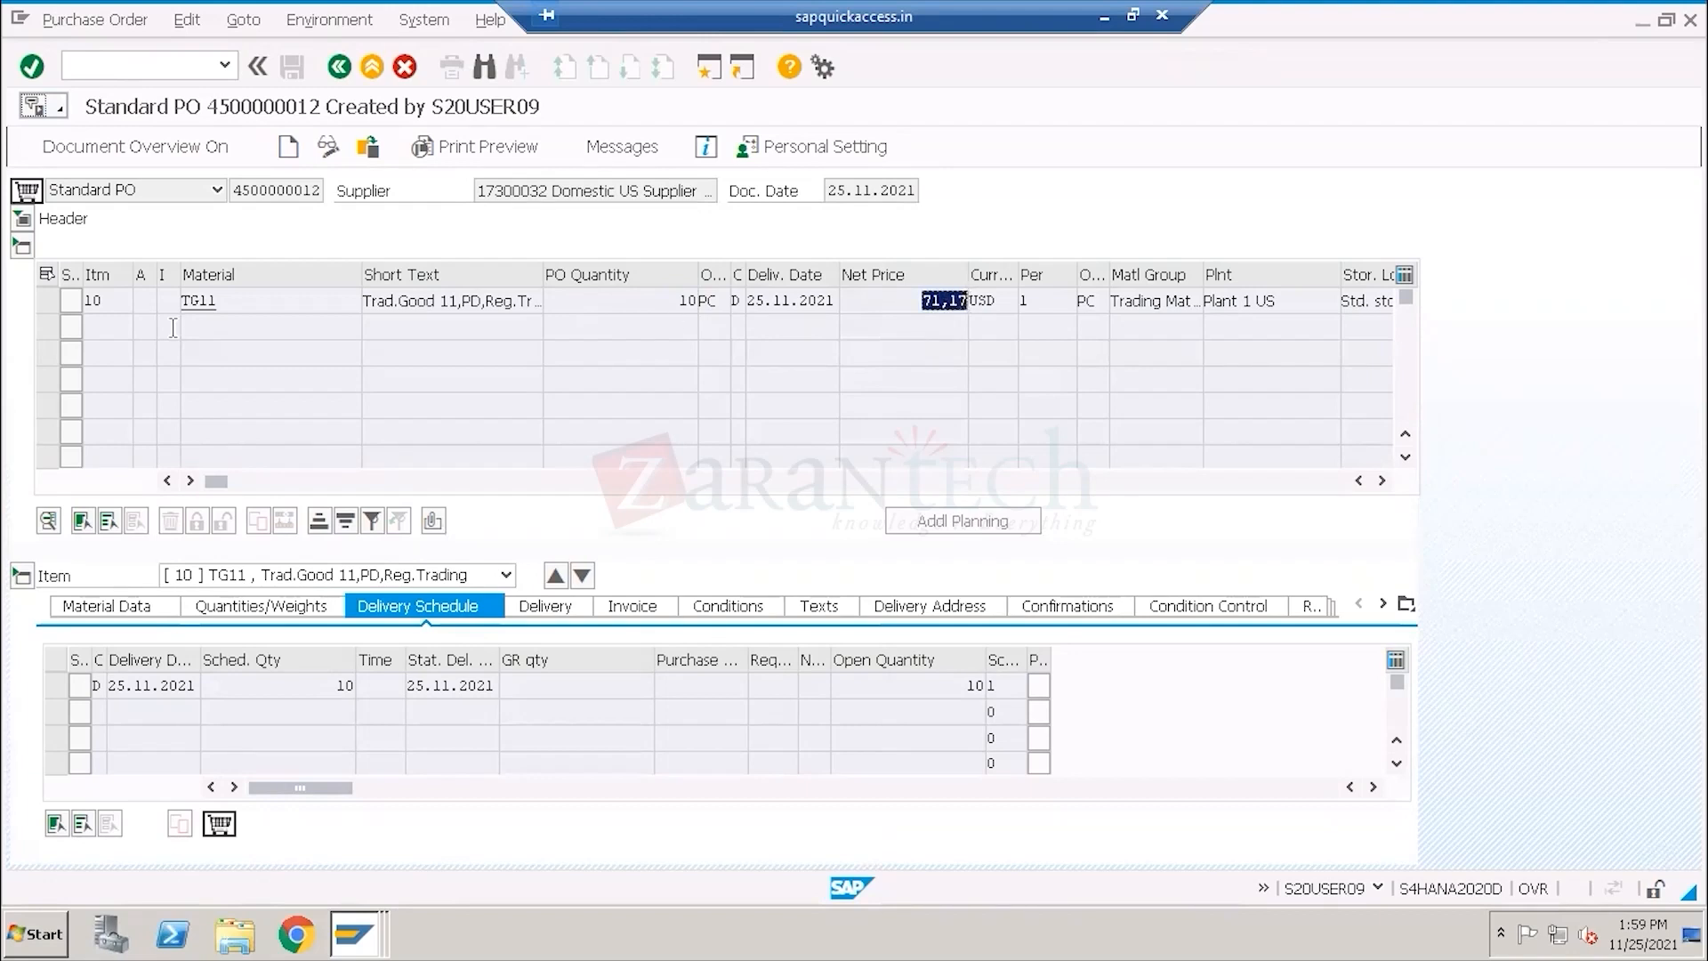
Open the Display Material transaction MM03 in a new session, leaving the purchase order open.
{"action": "left_click", "coordinate": [203, 302]}
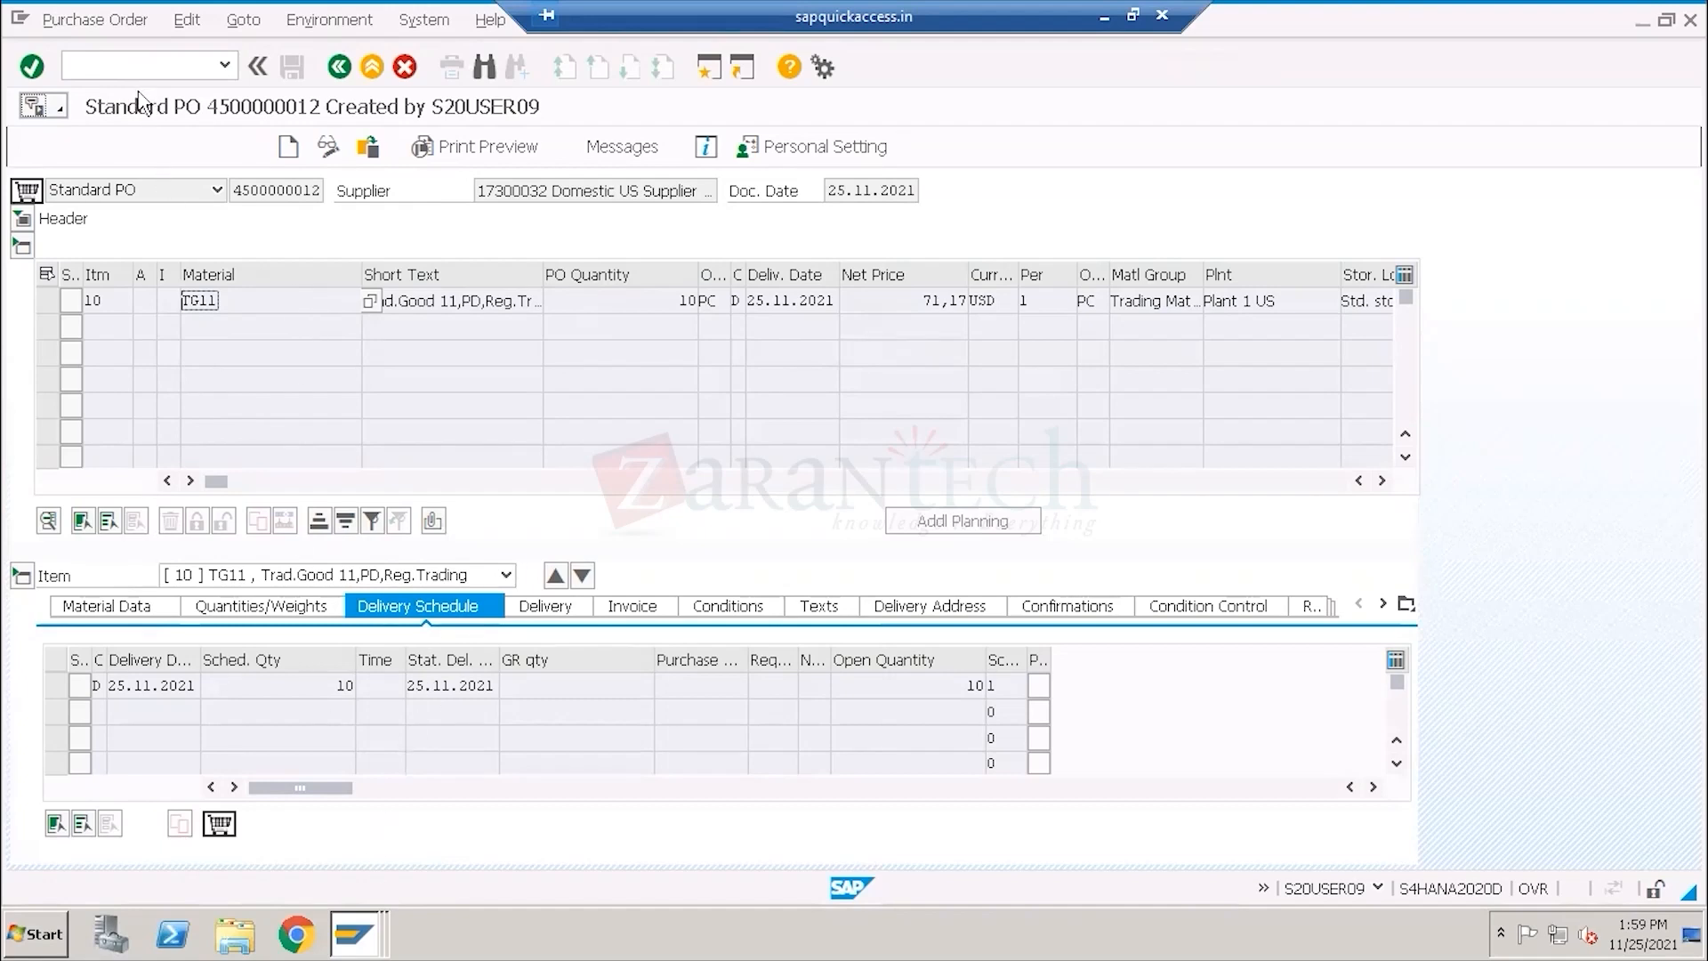
{"action": "left_click", "coordinate": [123, 63]}
{"action": "type", "text": "/"}
{"action": "type", "text": "n"}
{"action": "type", "text": "mm"}
{"action": "key", "text": "BackSpace"}
{"action": "key", "text": "BackSpace"}
{"action": "key", "text": "BackSpace"}
{"action": "key", "text": "BackSpace"}
{"action": "type", "text": "/omm0"}
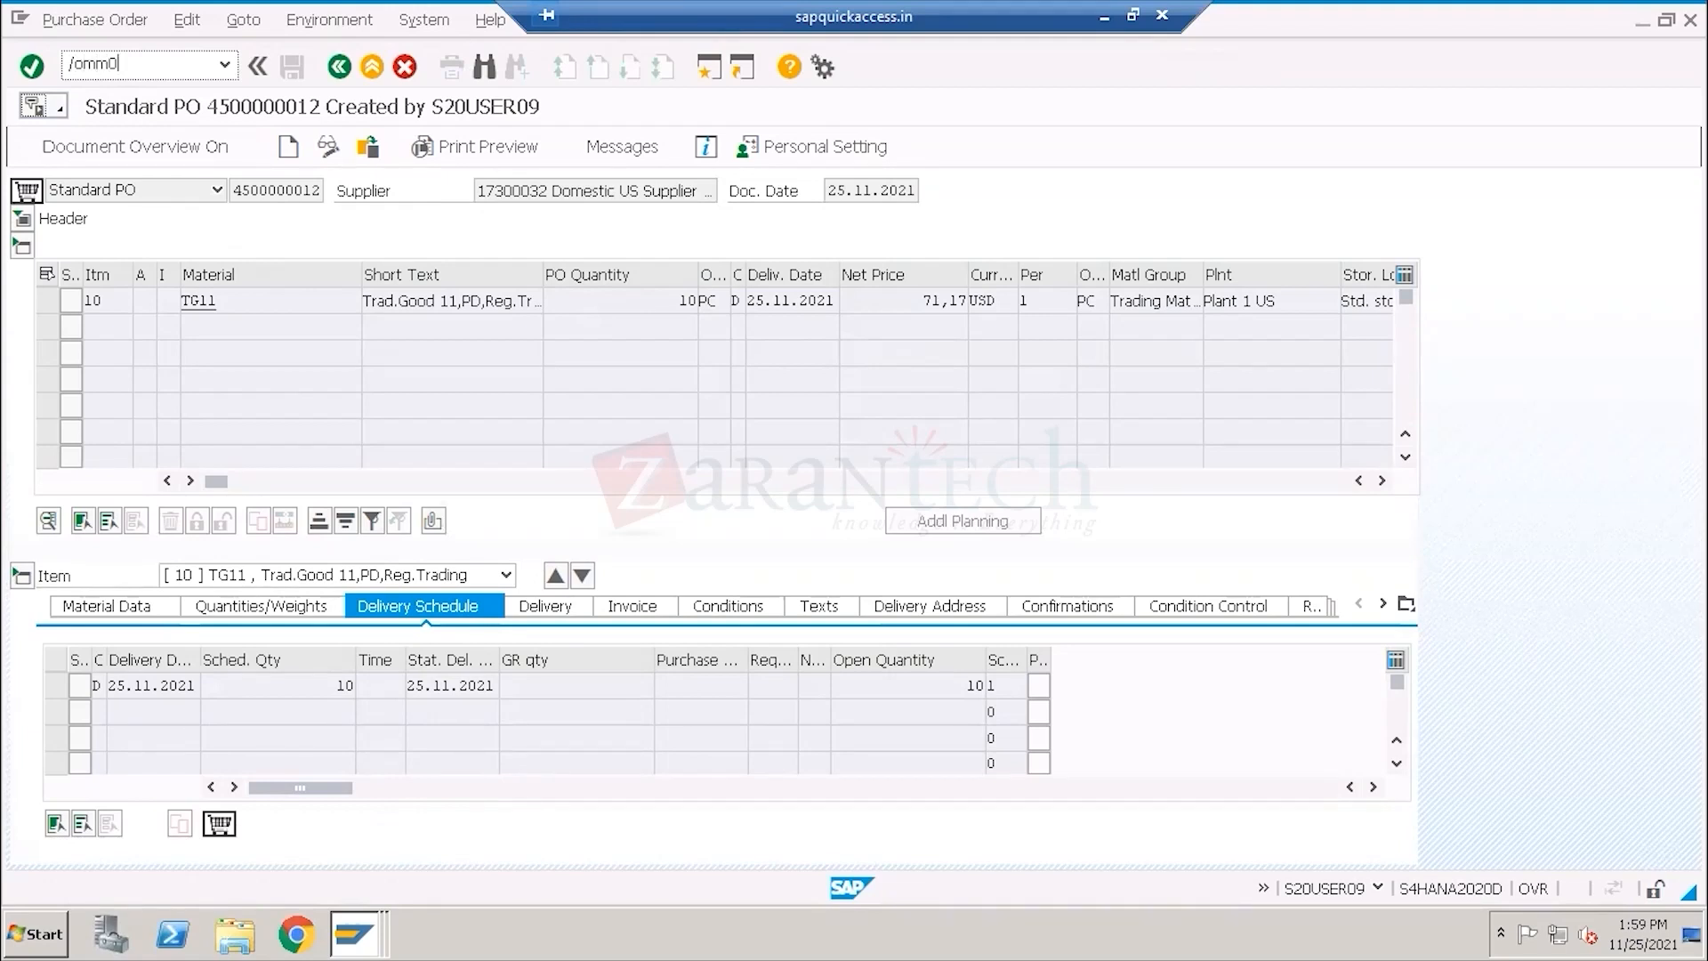
{"action": "type", "text": "3"}
{"action": "key", "text": "Return"}
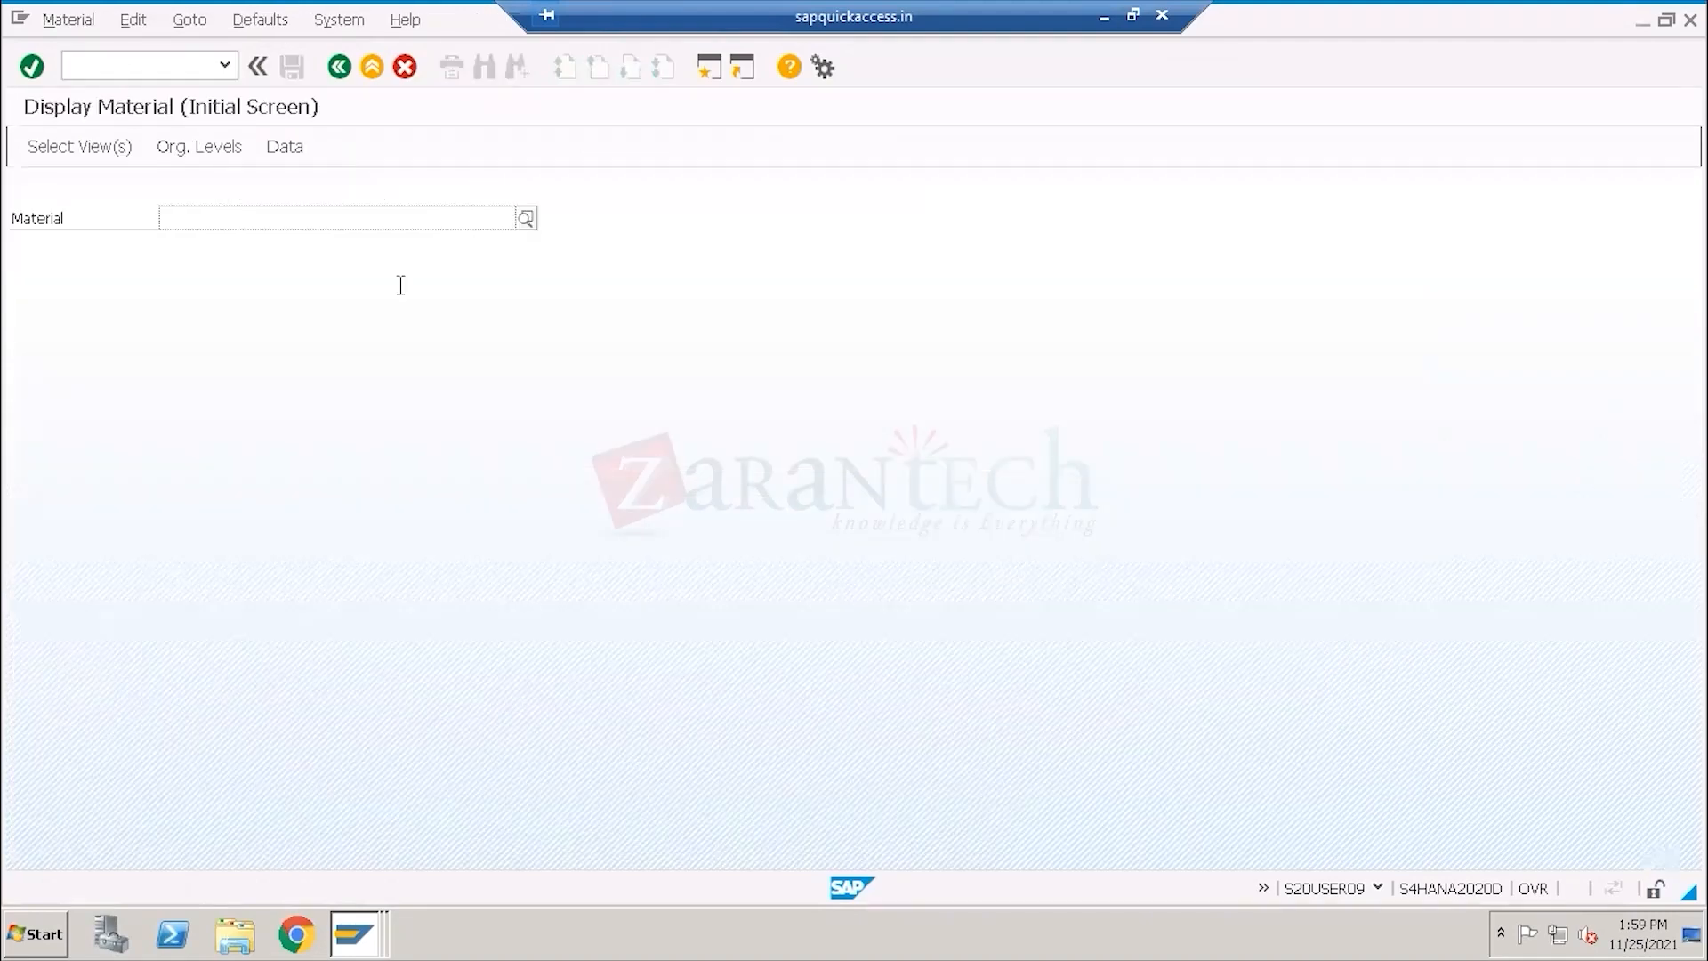
Enter material TG11 and bring up its list of selectable views.
{"action": "left_click", "coordinate": [218, 218]}
{"action": "type", "text": "TG11"}
{"action": "key", "text": "Return"}
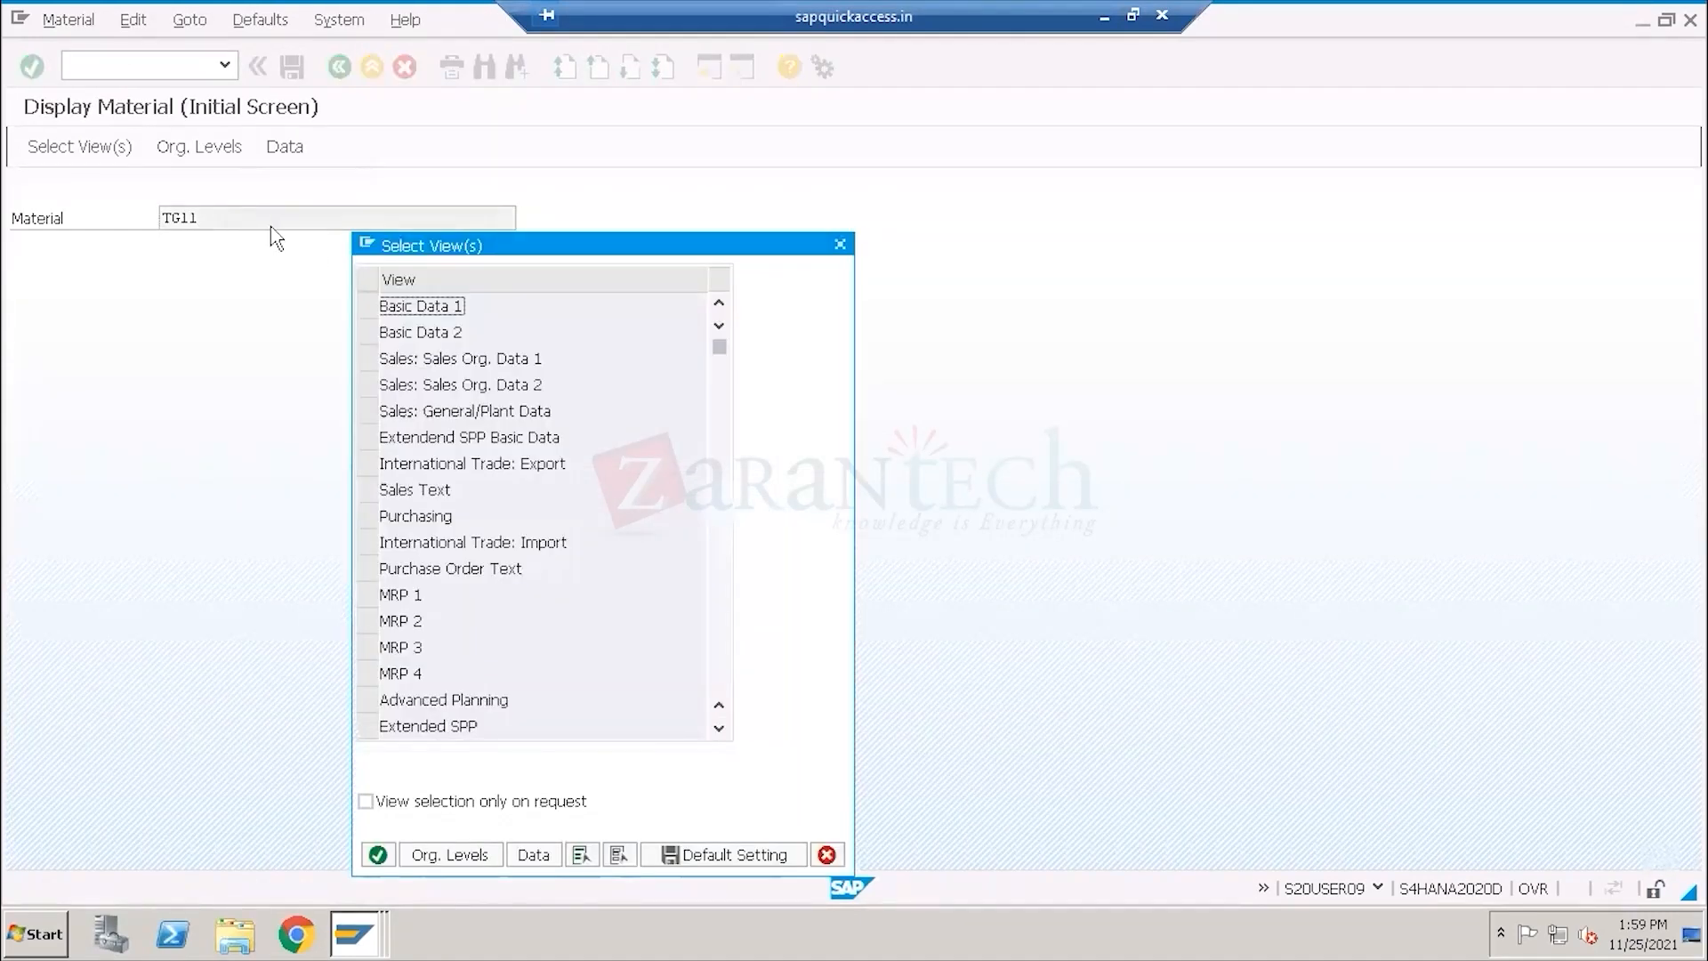
{"action": "scroll", "coordinate": [443, 495], "scroll_direction": "down", "scroll_amount": 2}
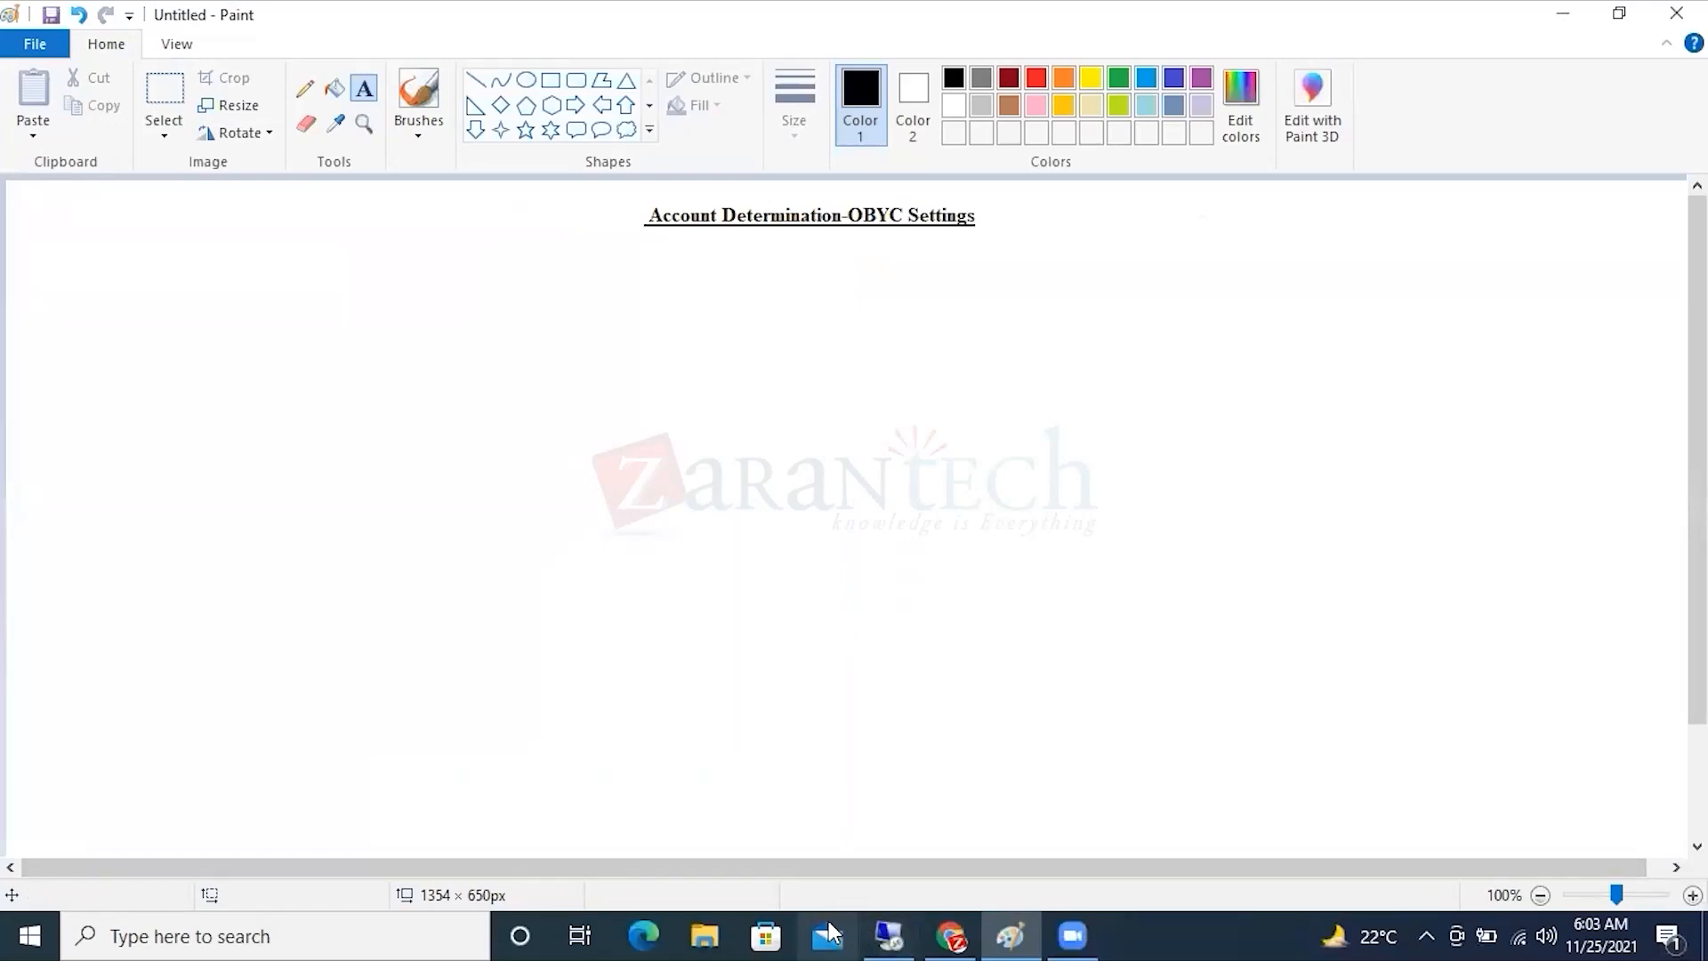
Switch to the local desktop, launch SAP Logon and open the SAP S4 connection.
{"action": "key", "text": "super+d"}
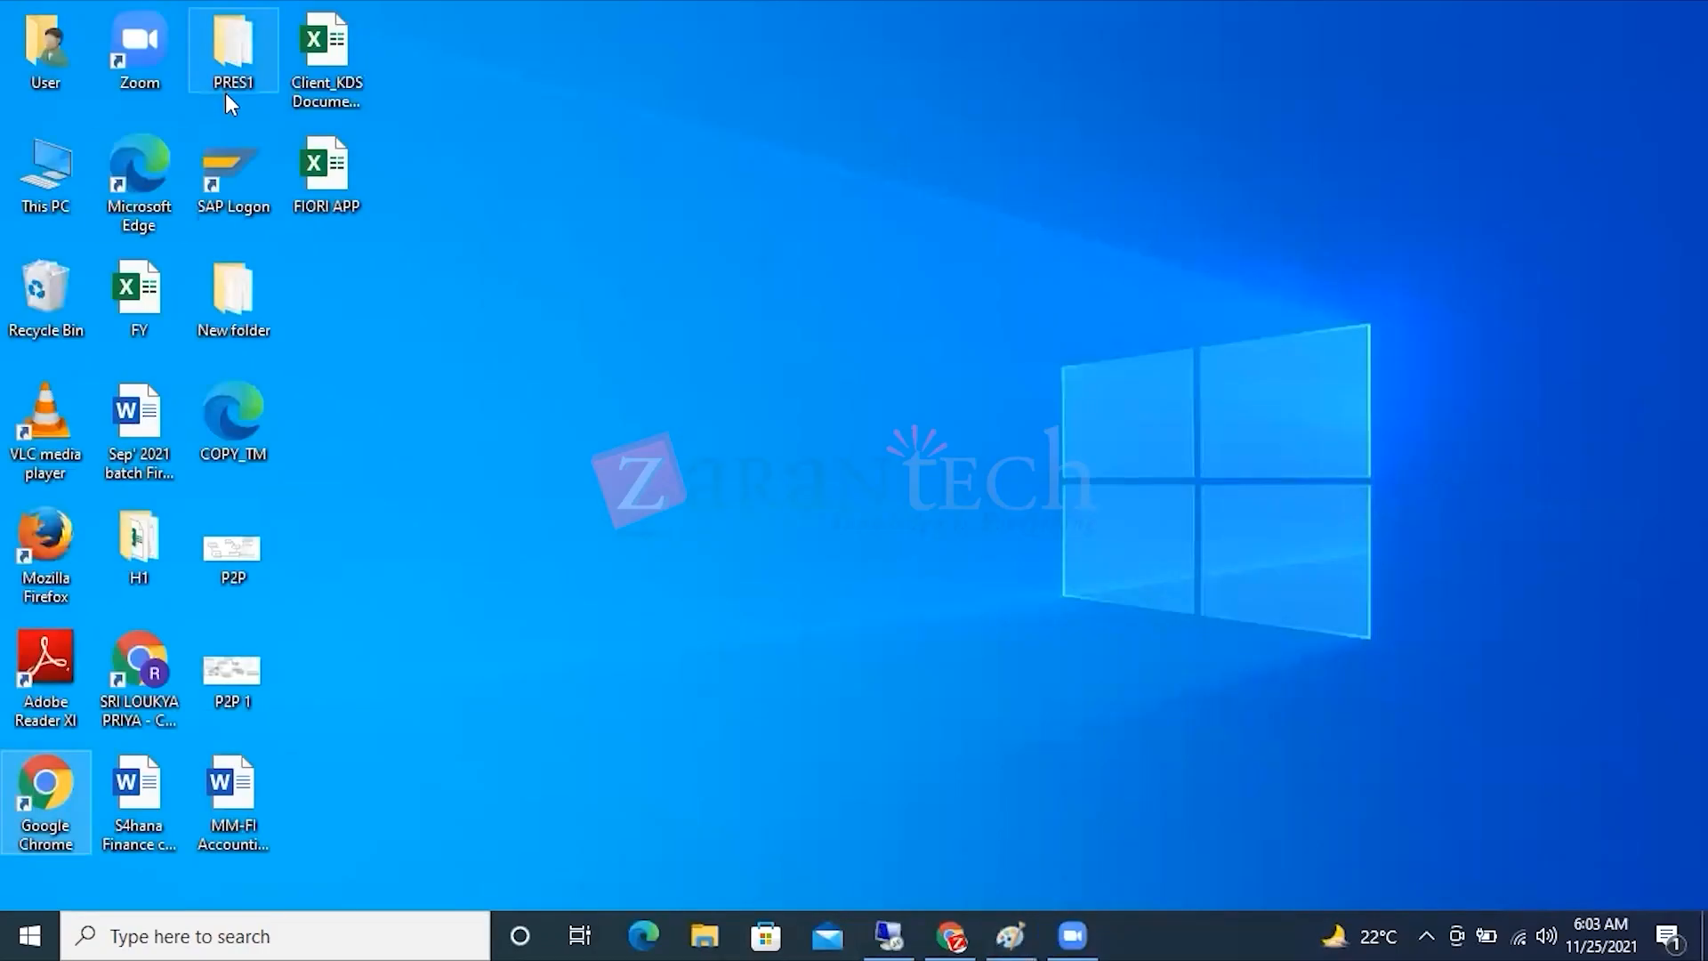
{"action": "left_click", "coordinate": [228, 185]}
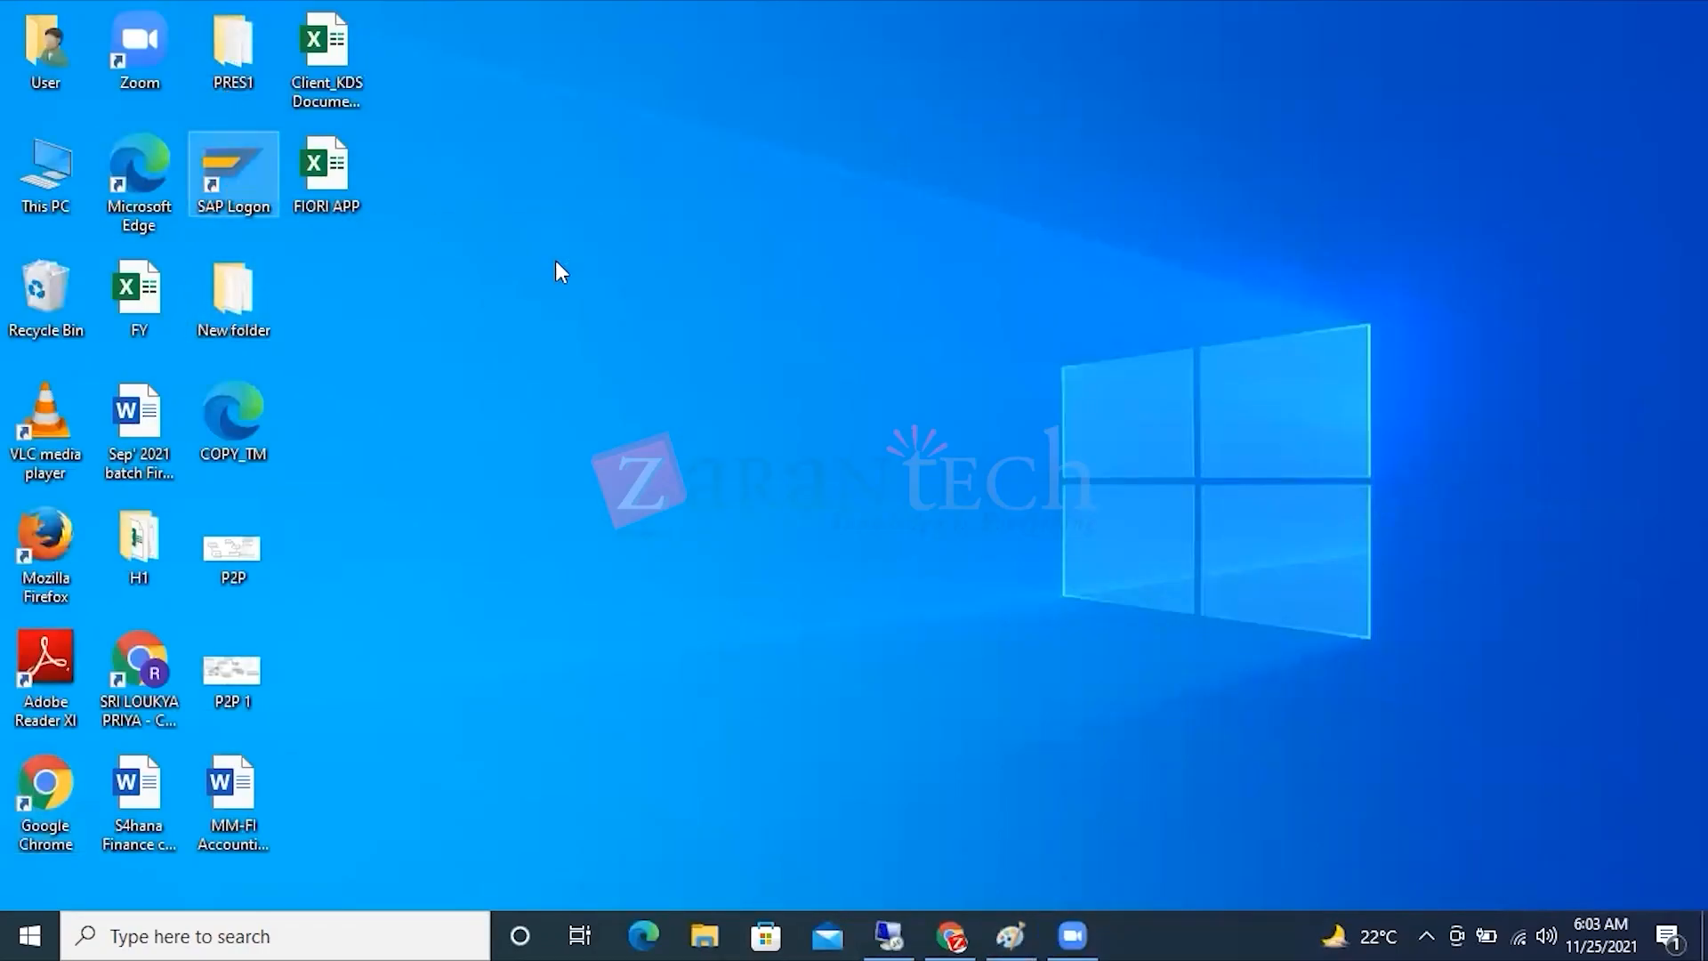
{"action": "key", "text": "Return"}
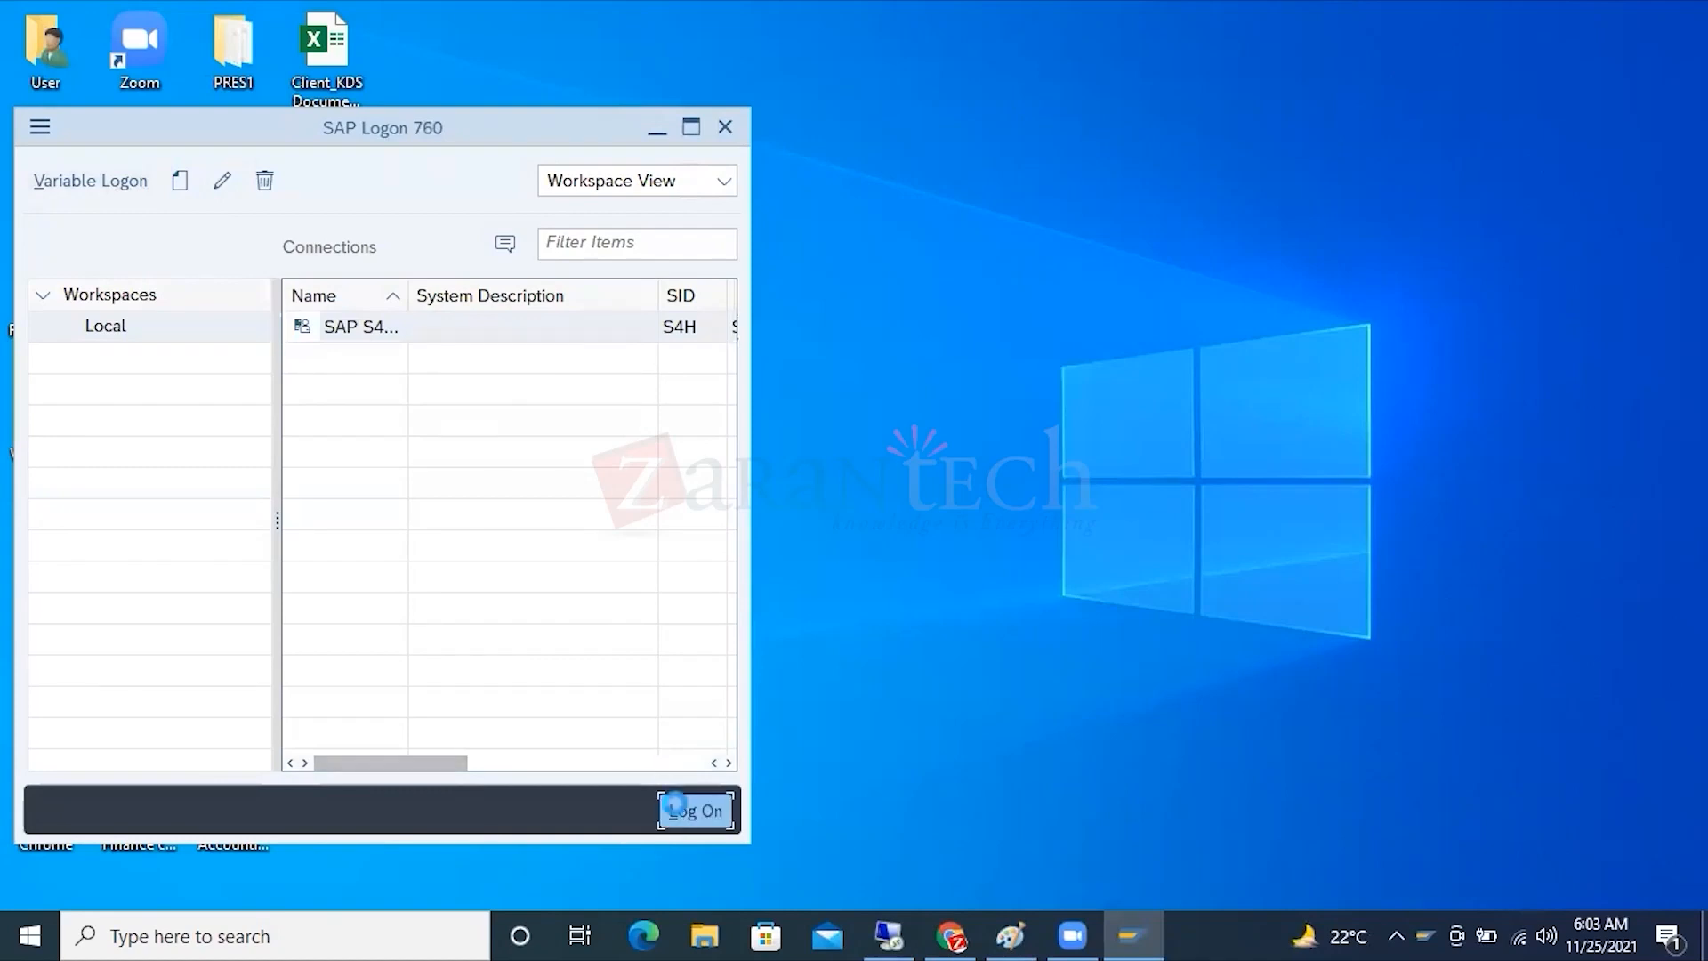
{"action": "double_click", "coordinate": [317, 326]}
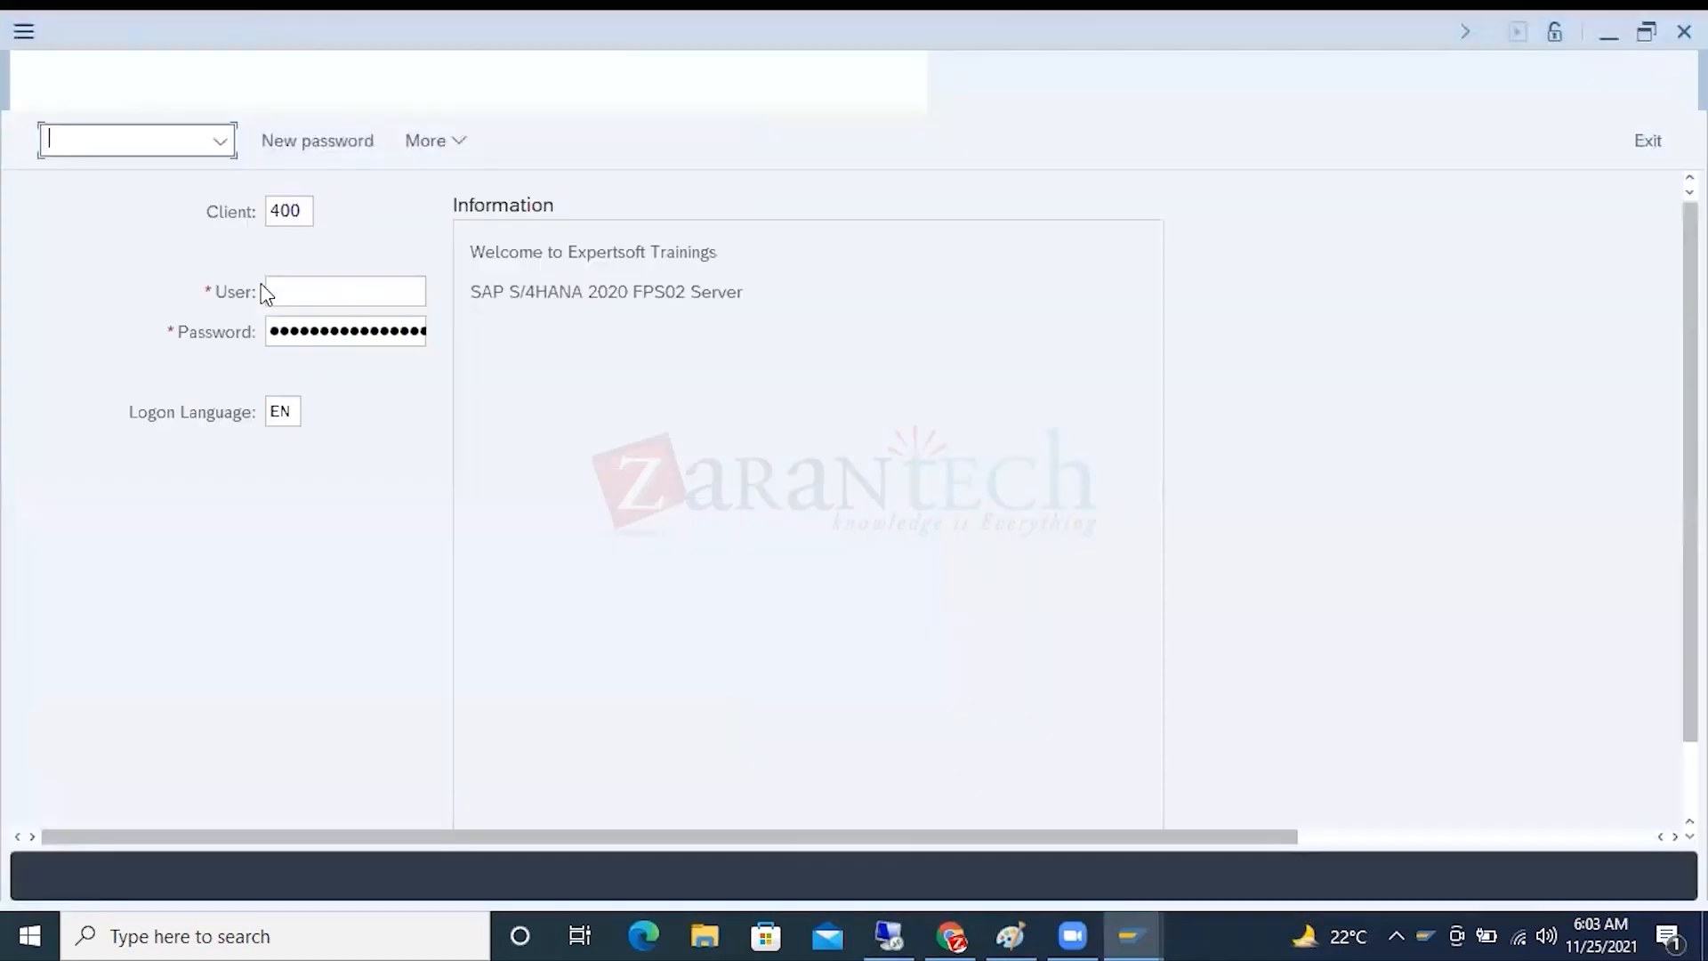
Enter the user name and account password and log on to client 400.
{"action": "left_click", "coordinate": [295, 326]}
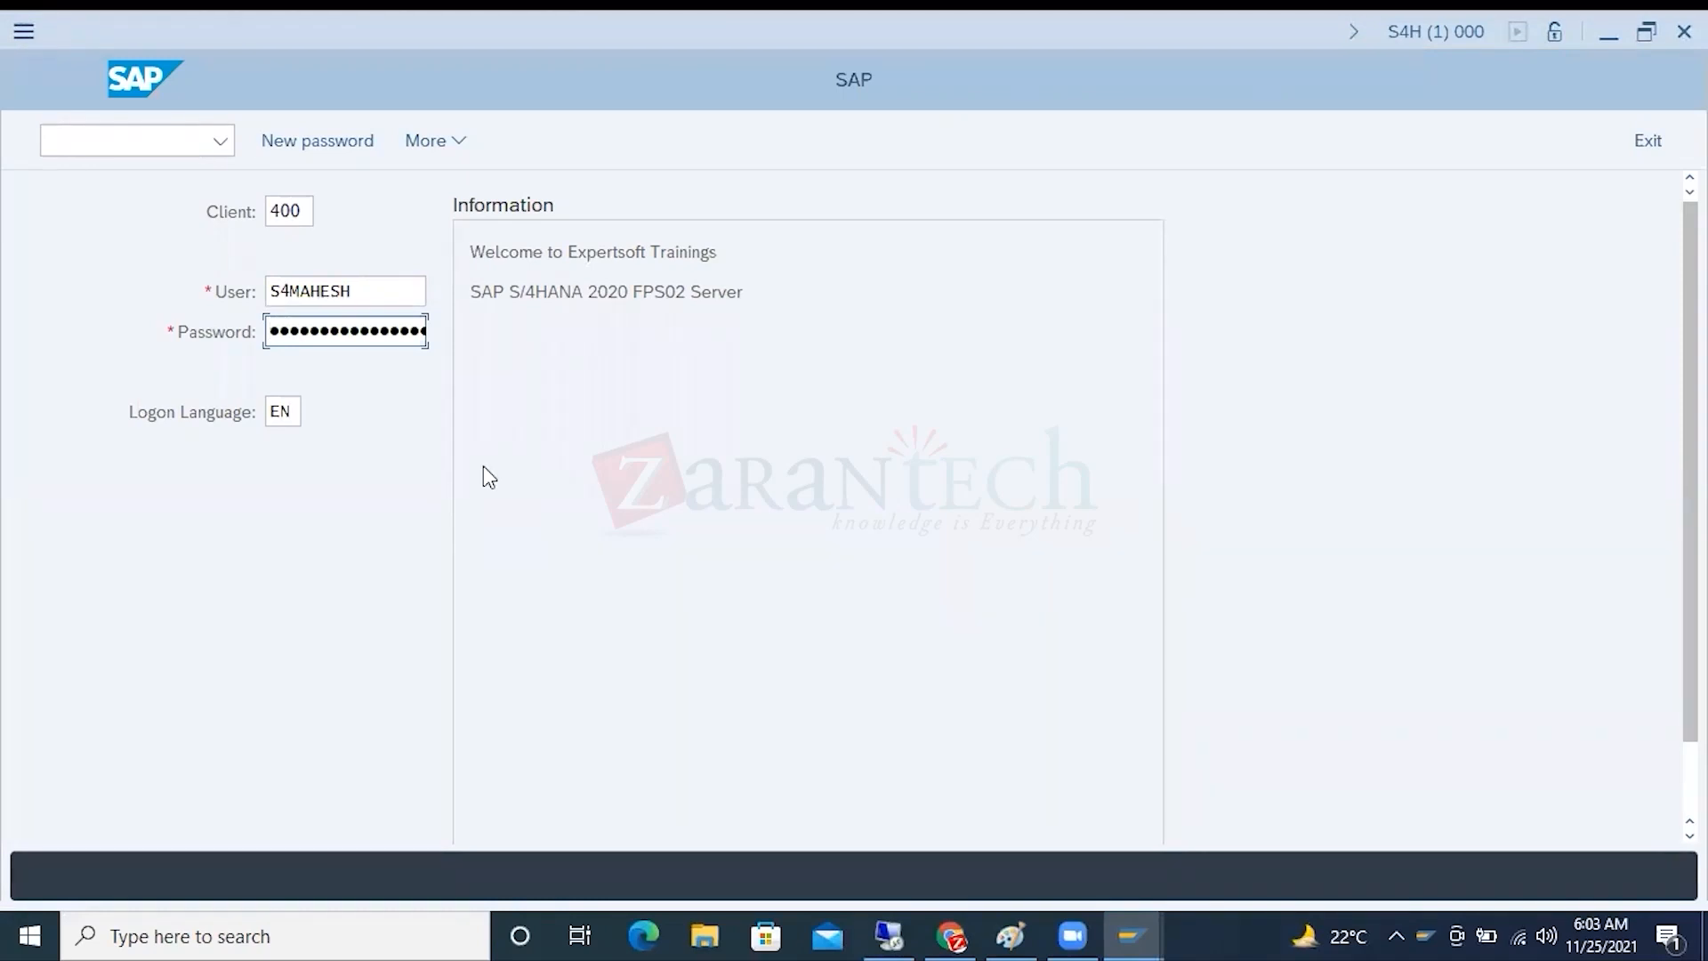
{"action": "type", "text": "••••••"}
{"action": "key", "text": "Return"}
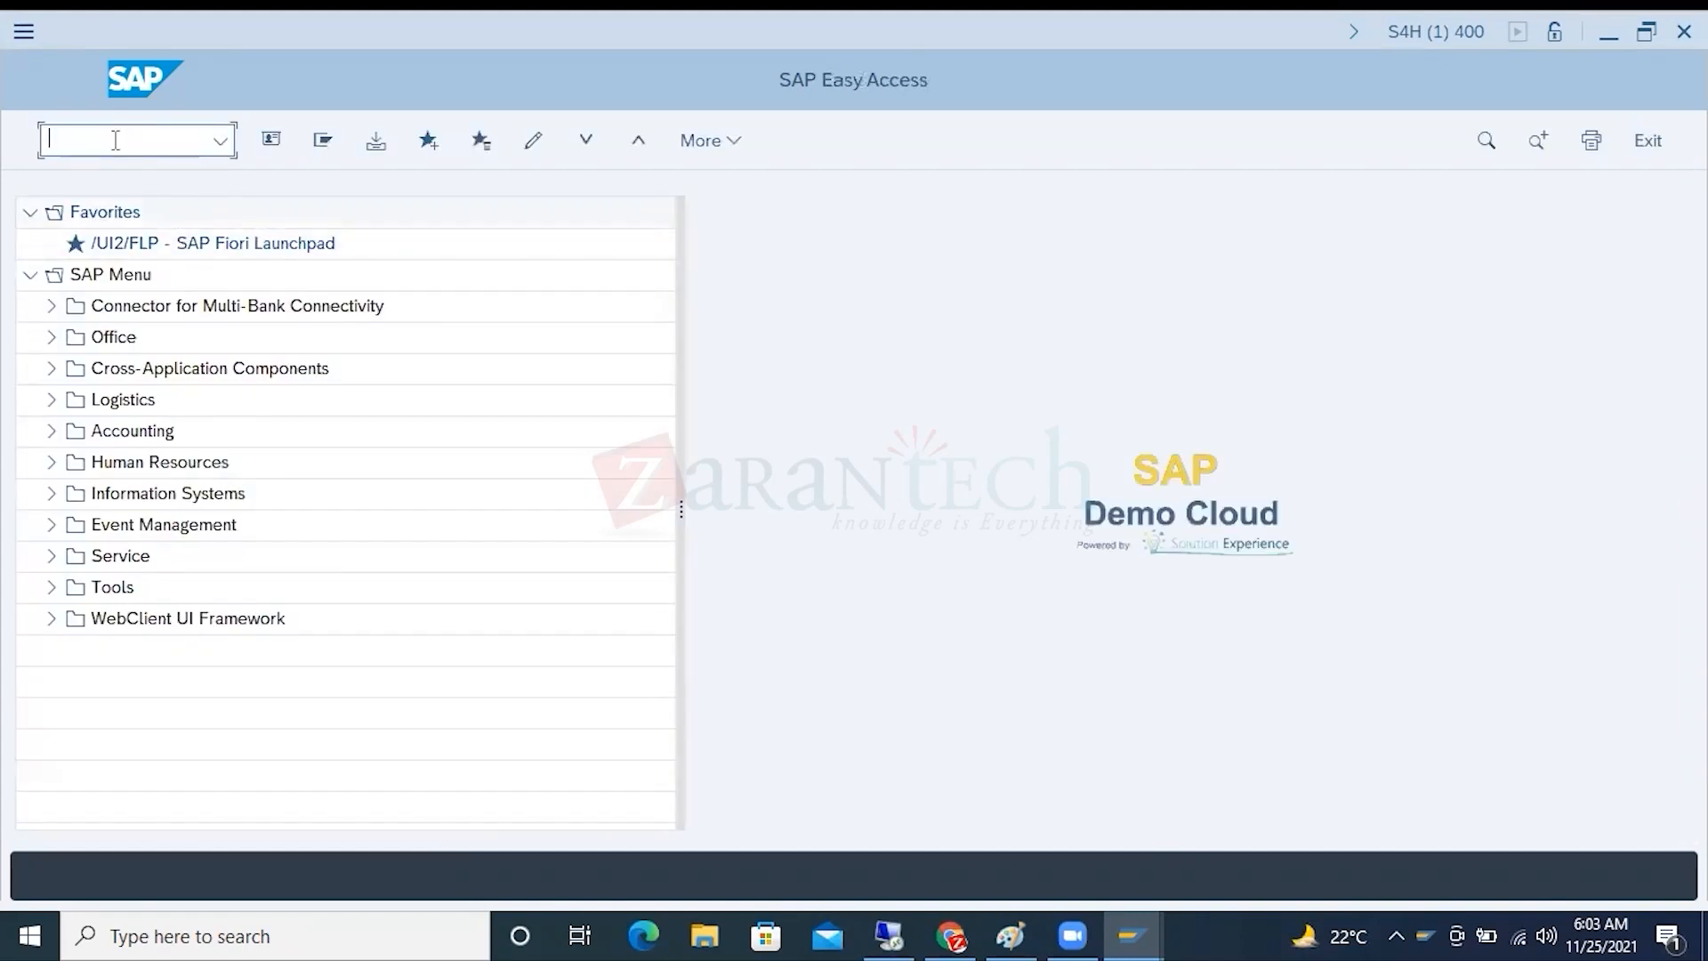
Start transaction MM03 for material RM28 and bring up the accounting and costing entries in its view selection.
{"action": "type", "text": "mm03"}
{"action": "key", "text": "Return"}
{"action": "left_click", "coordinate": [332, 256]}
{"action": "left_click", "coordinate": [290, 287]}
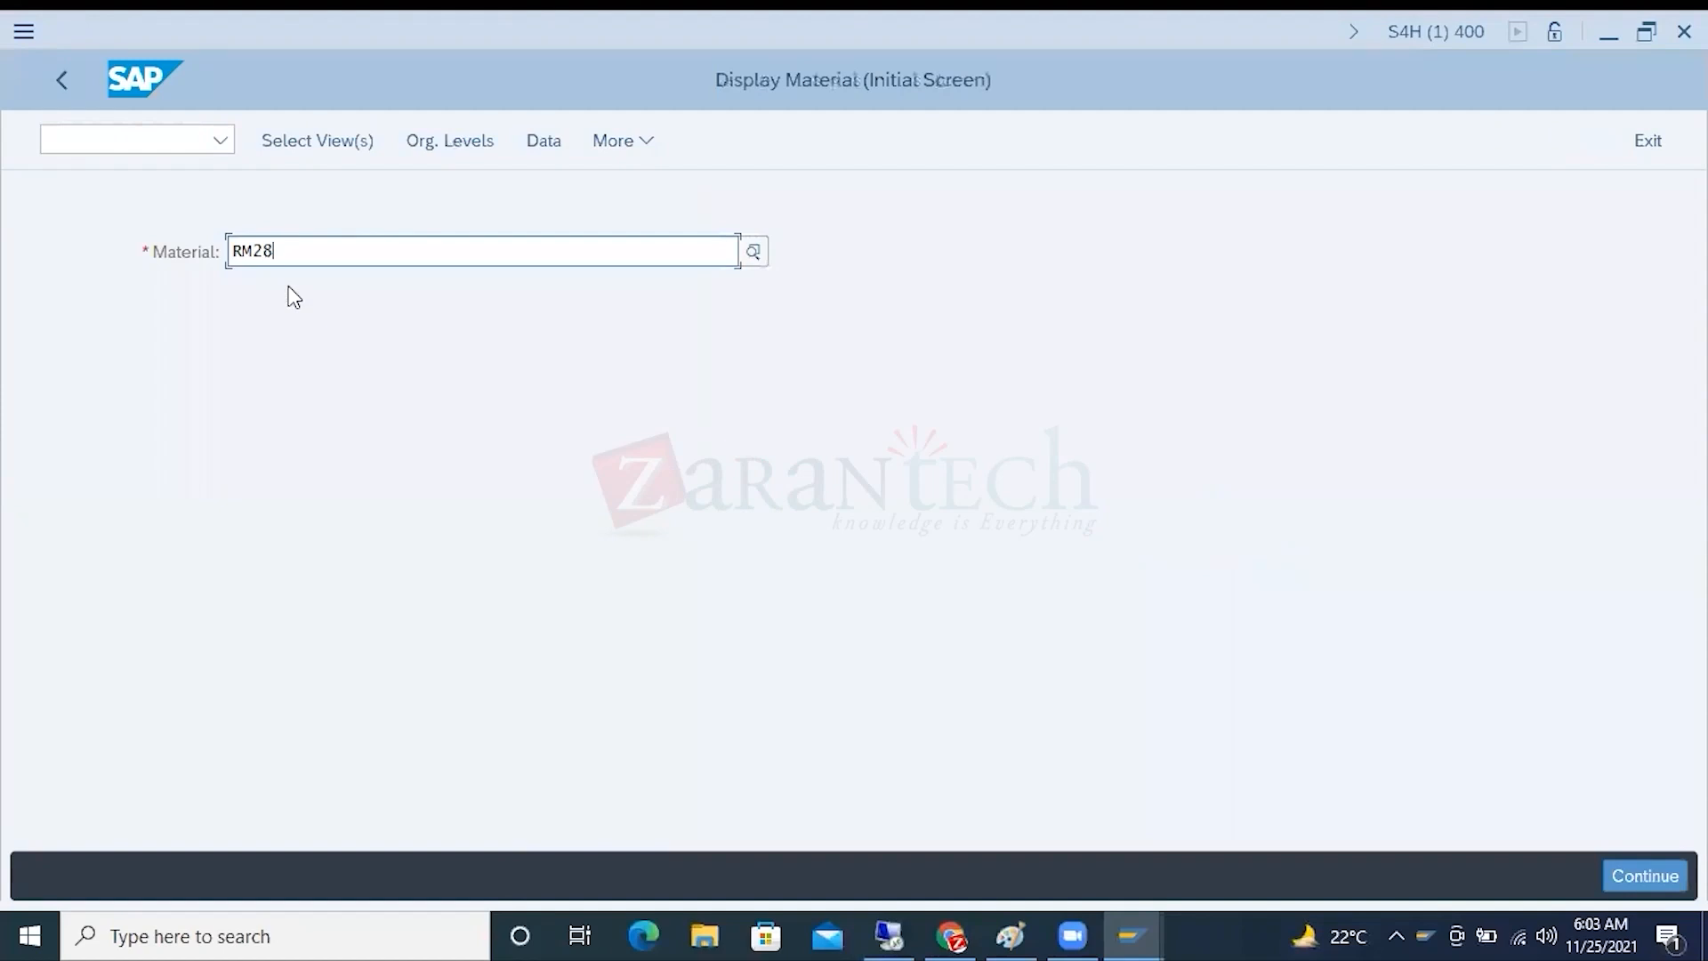
{"action": "key", "text": "Return"}
{"action": "scroll", "coordinate": [923, 491], "scroll_direction": "down", "scroll_amount": 3}
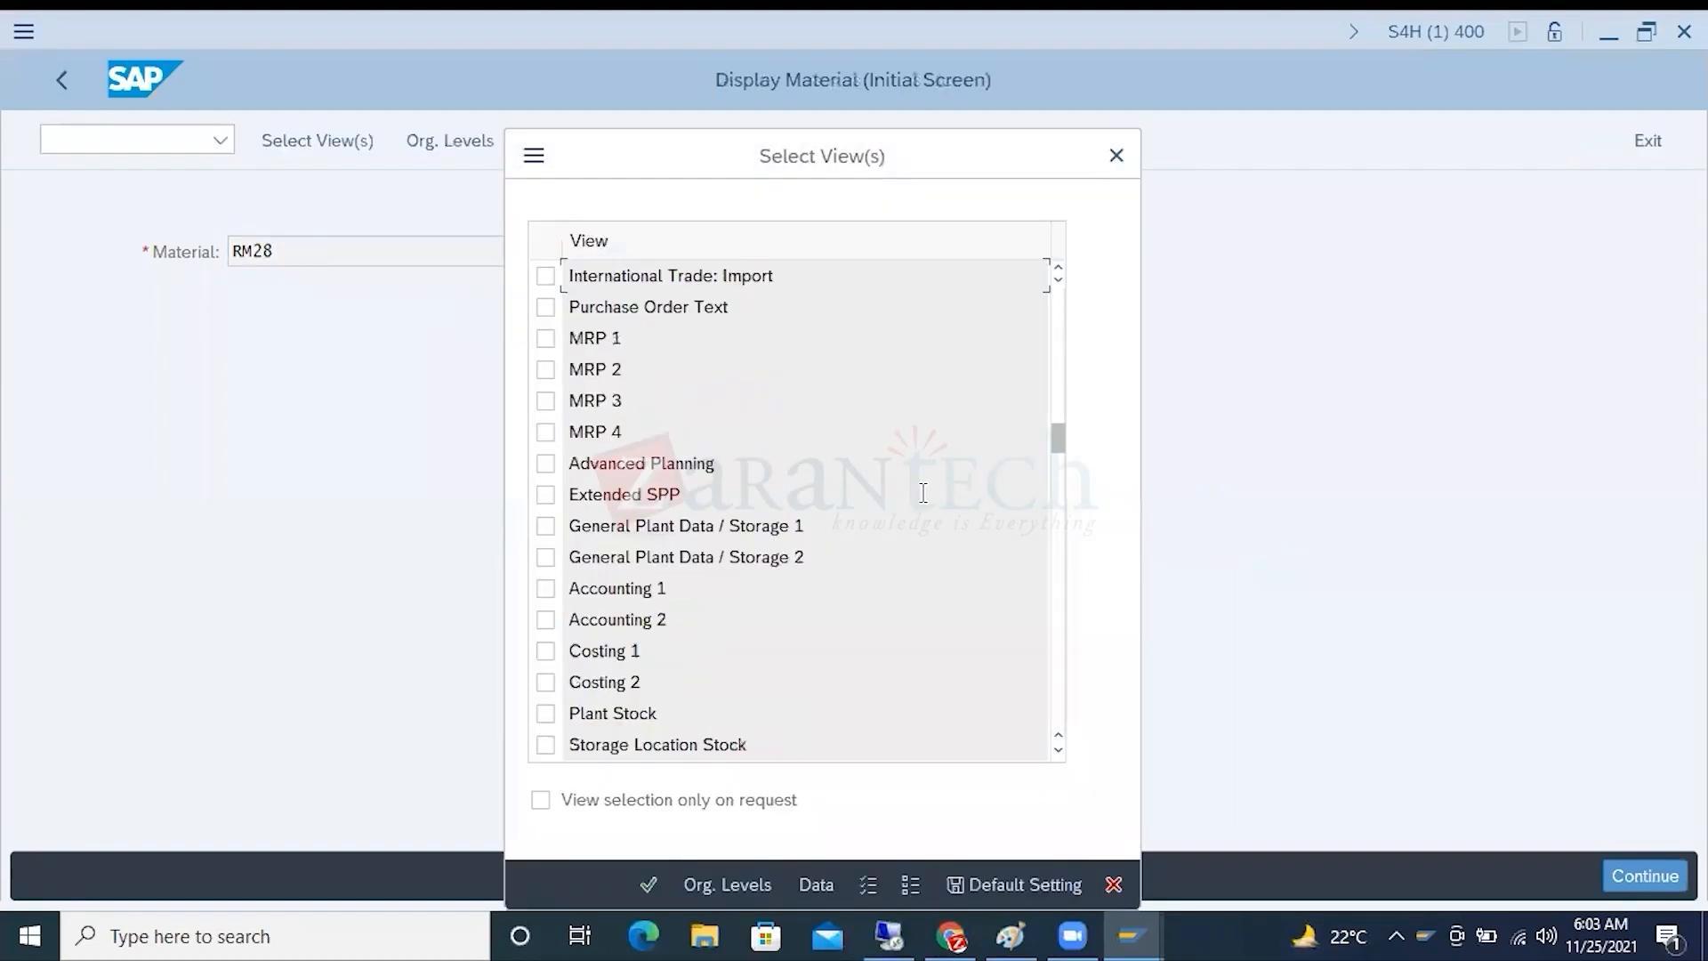
{"action": "left_click", "coordinate": [547, 587]}
{"action": "left_click", "coordinate": [547, 619]}
{"action": "left_click_drag", "start_coordinate": [669, 587], "coordinate": [566, 588]}
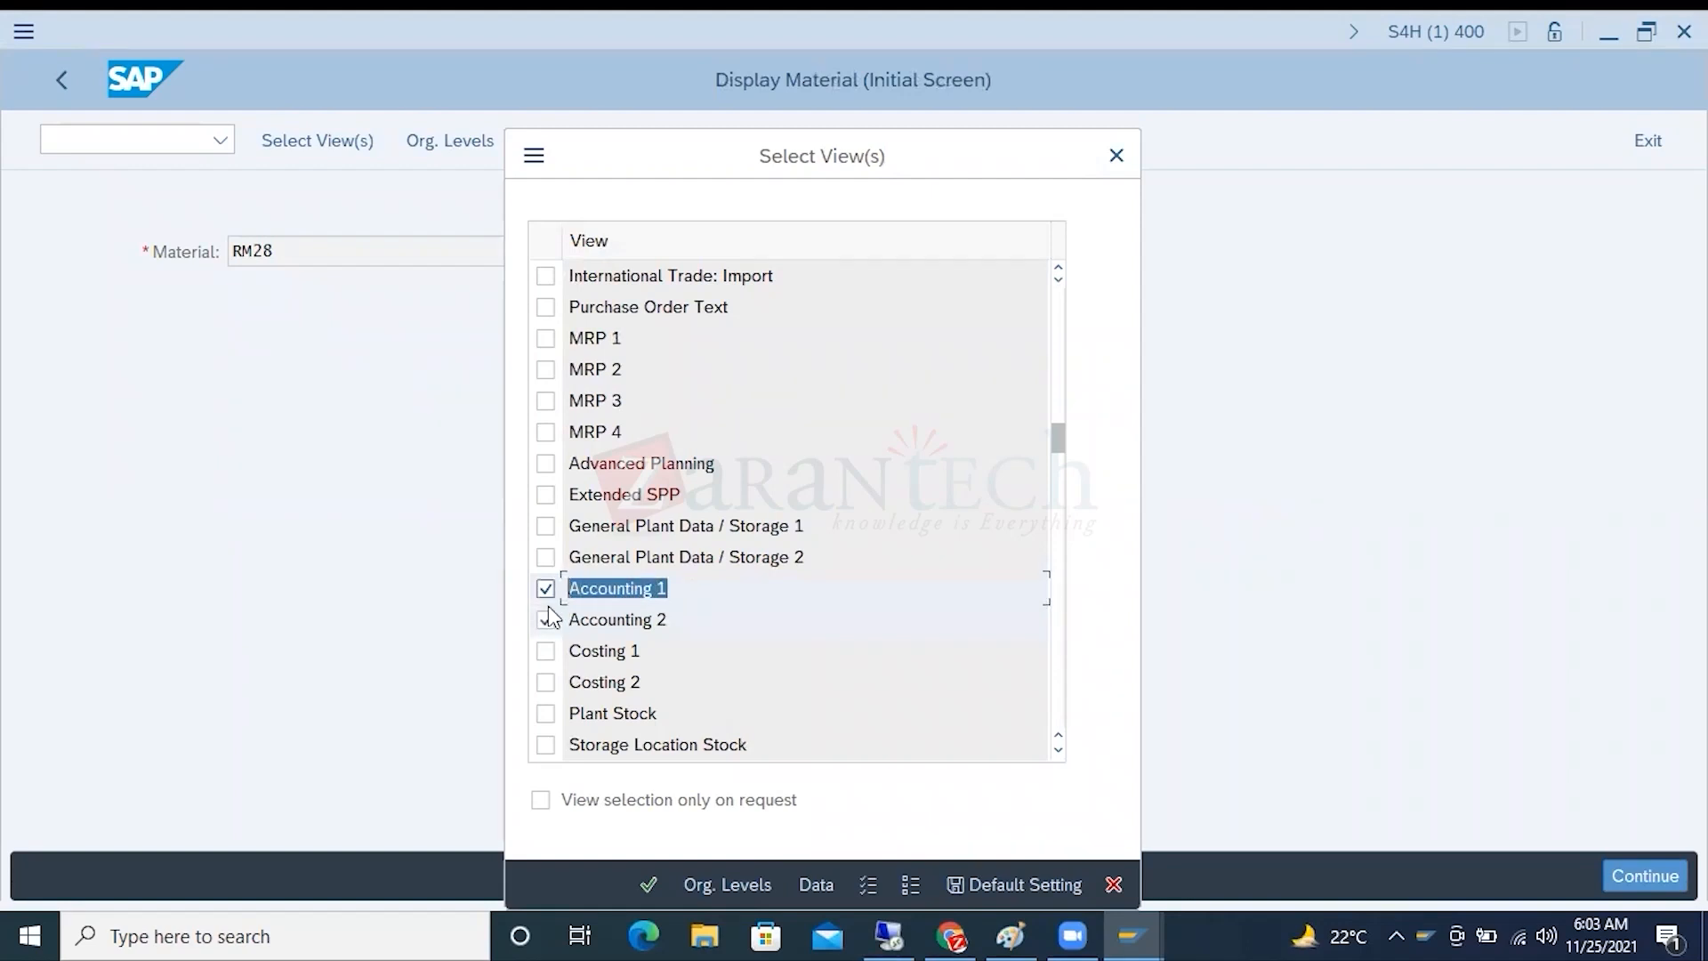
{"action": "left_click", "coordinate": [547, 619]}
{"action": "left_click_drag", "start_coordinate": [670, 588], "coordinate": [568, 588]}
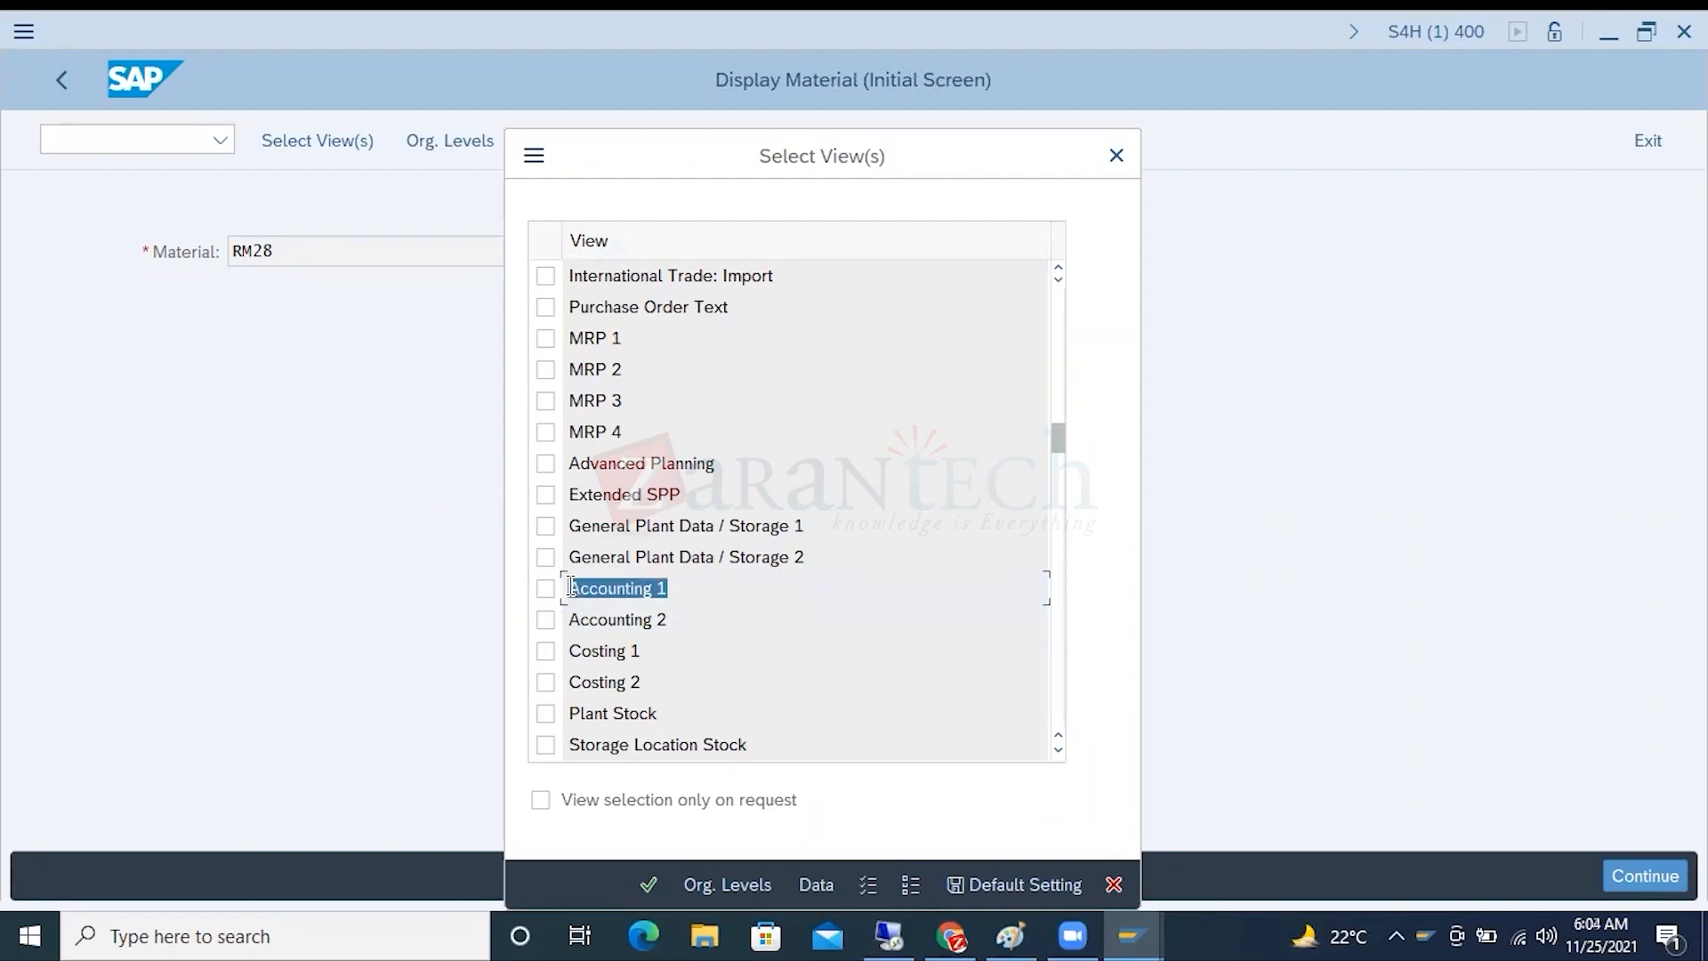
Select the Costing 1 and Costing 2 views and display material RM28 for plant 1710.
{"action": "left_click", "coordinate": [546, 652]}
{"action": "left_click", "coordinate": [546, 682]}
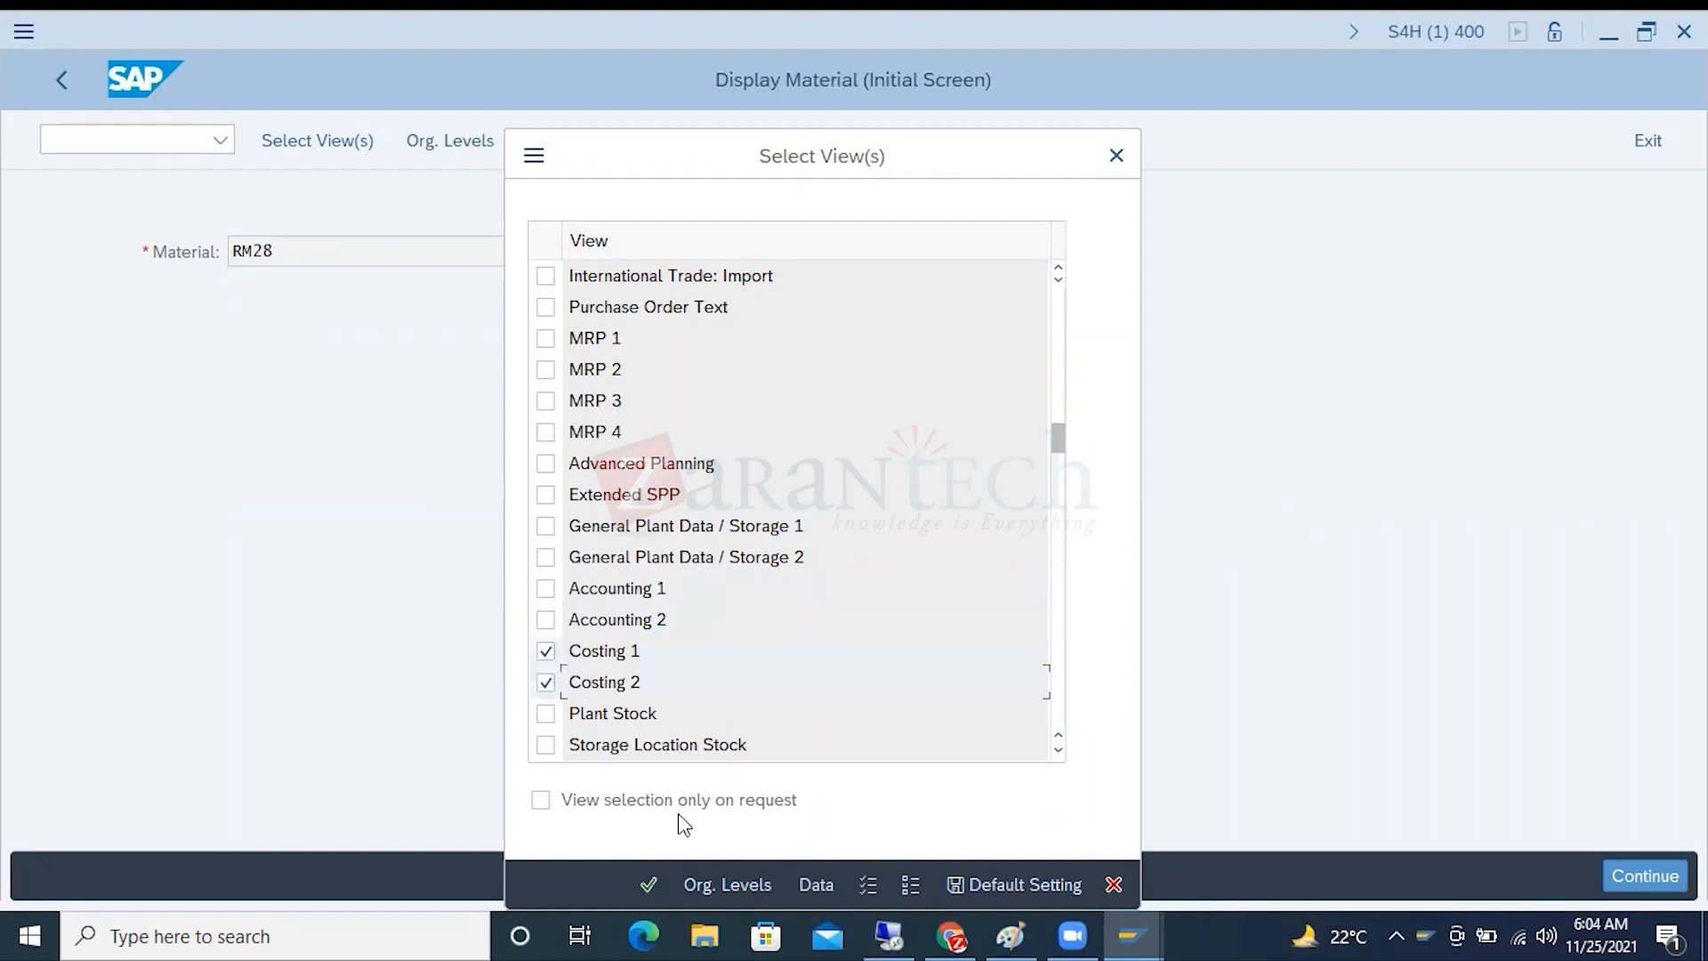
{"action": "left_click", "coordinate": [721, 881]}
{"action": "type", "text": "1"}
{"action": "left_click", "coordinate": [625, 422]}
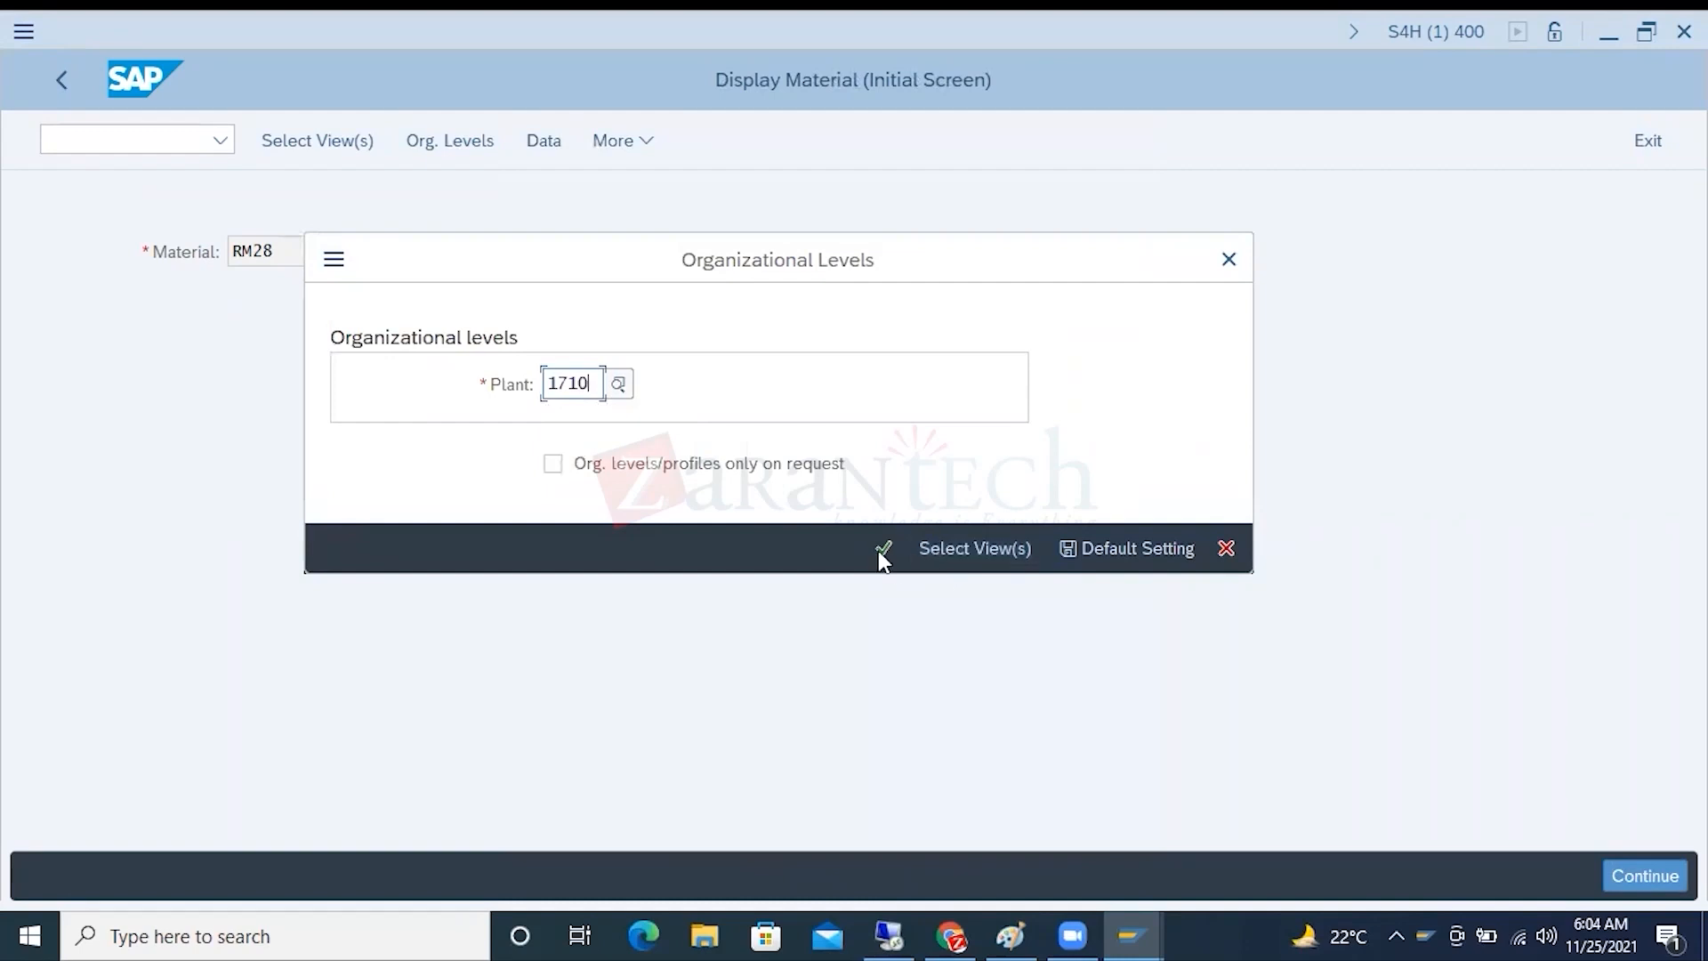
{"action": "left_click", "coordinate": [881, 553]}
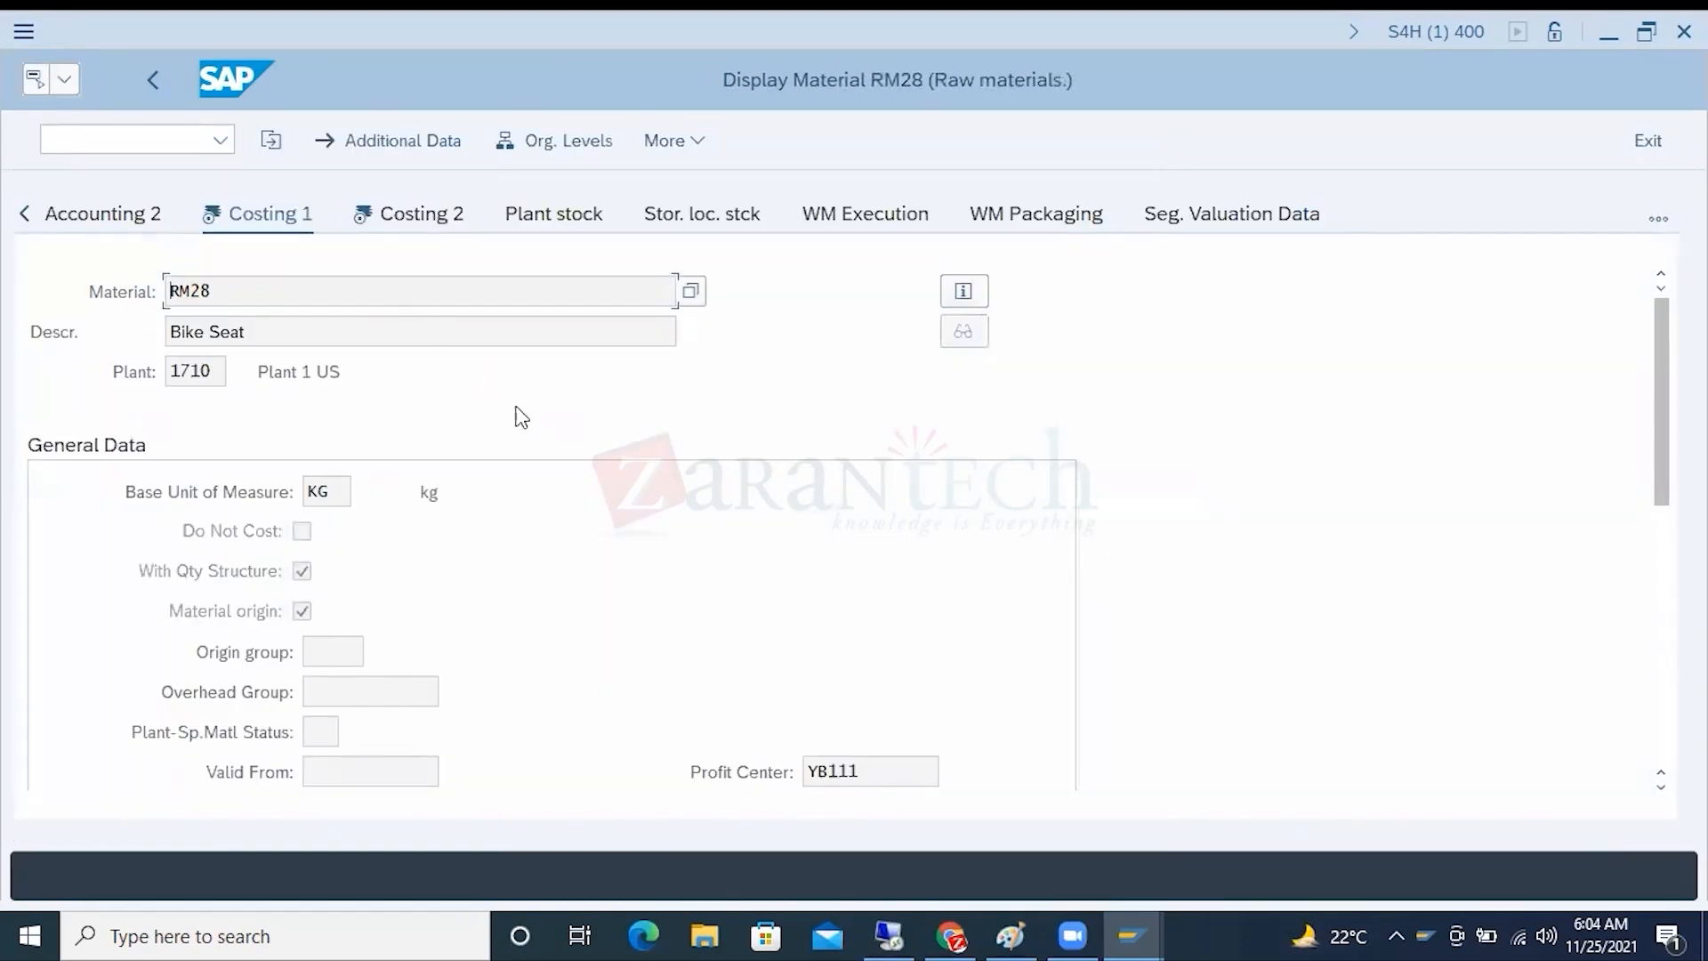
Show the Costing 2 view and check the period and fiscal year of the future standard cost estimate.
{"action": "left_click", "coordinate": [436, 222]}
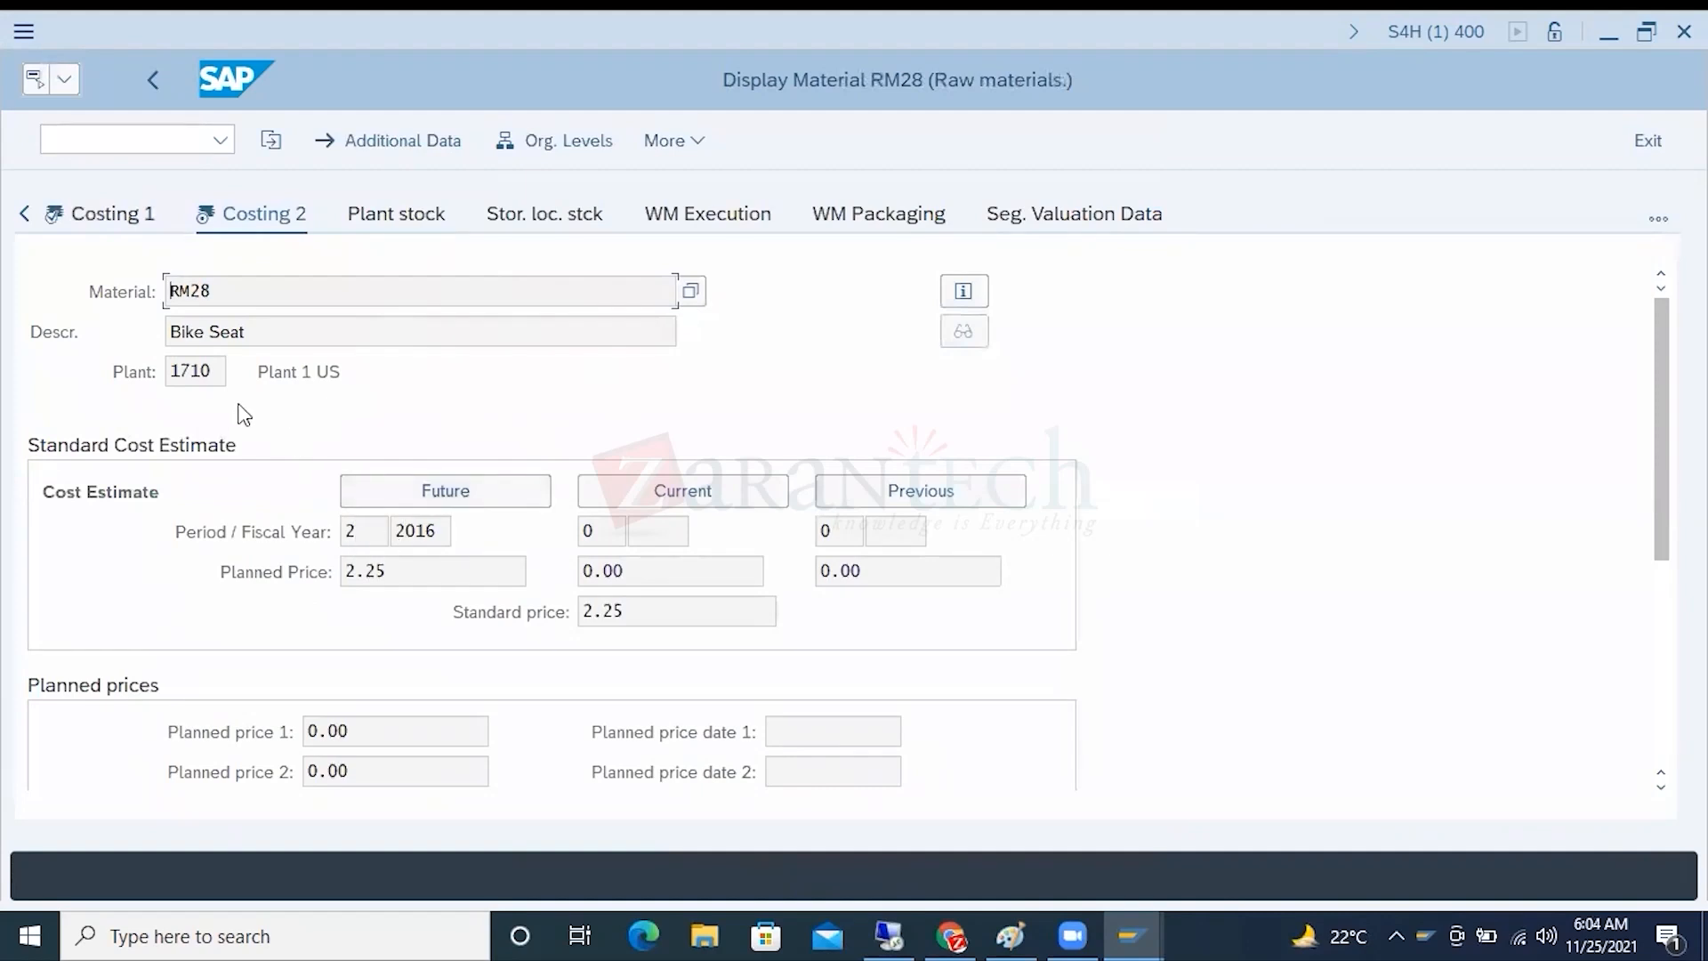
{"action": "double_click", "coordinate": [447, 529]}
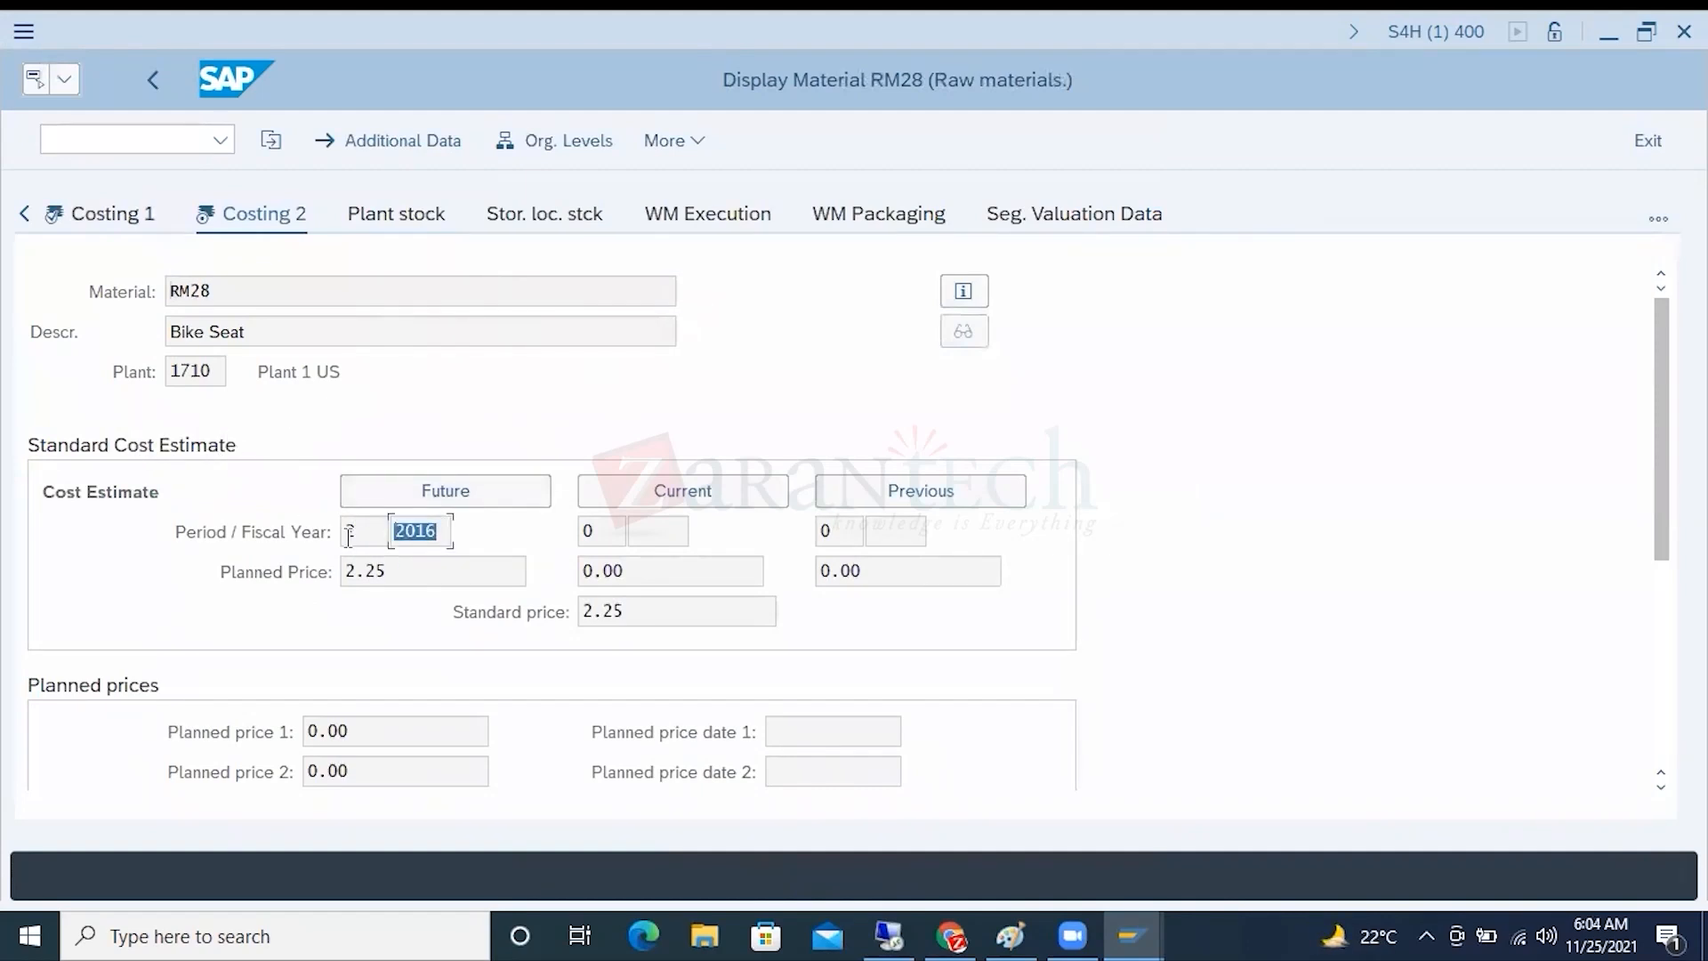
{"action": "double_click", "coordinate": [349, 533]}
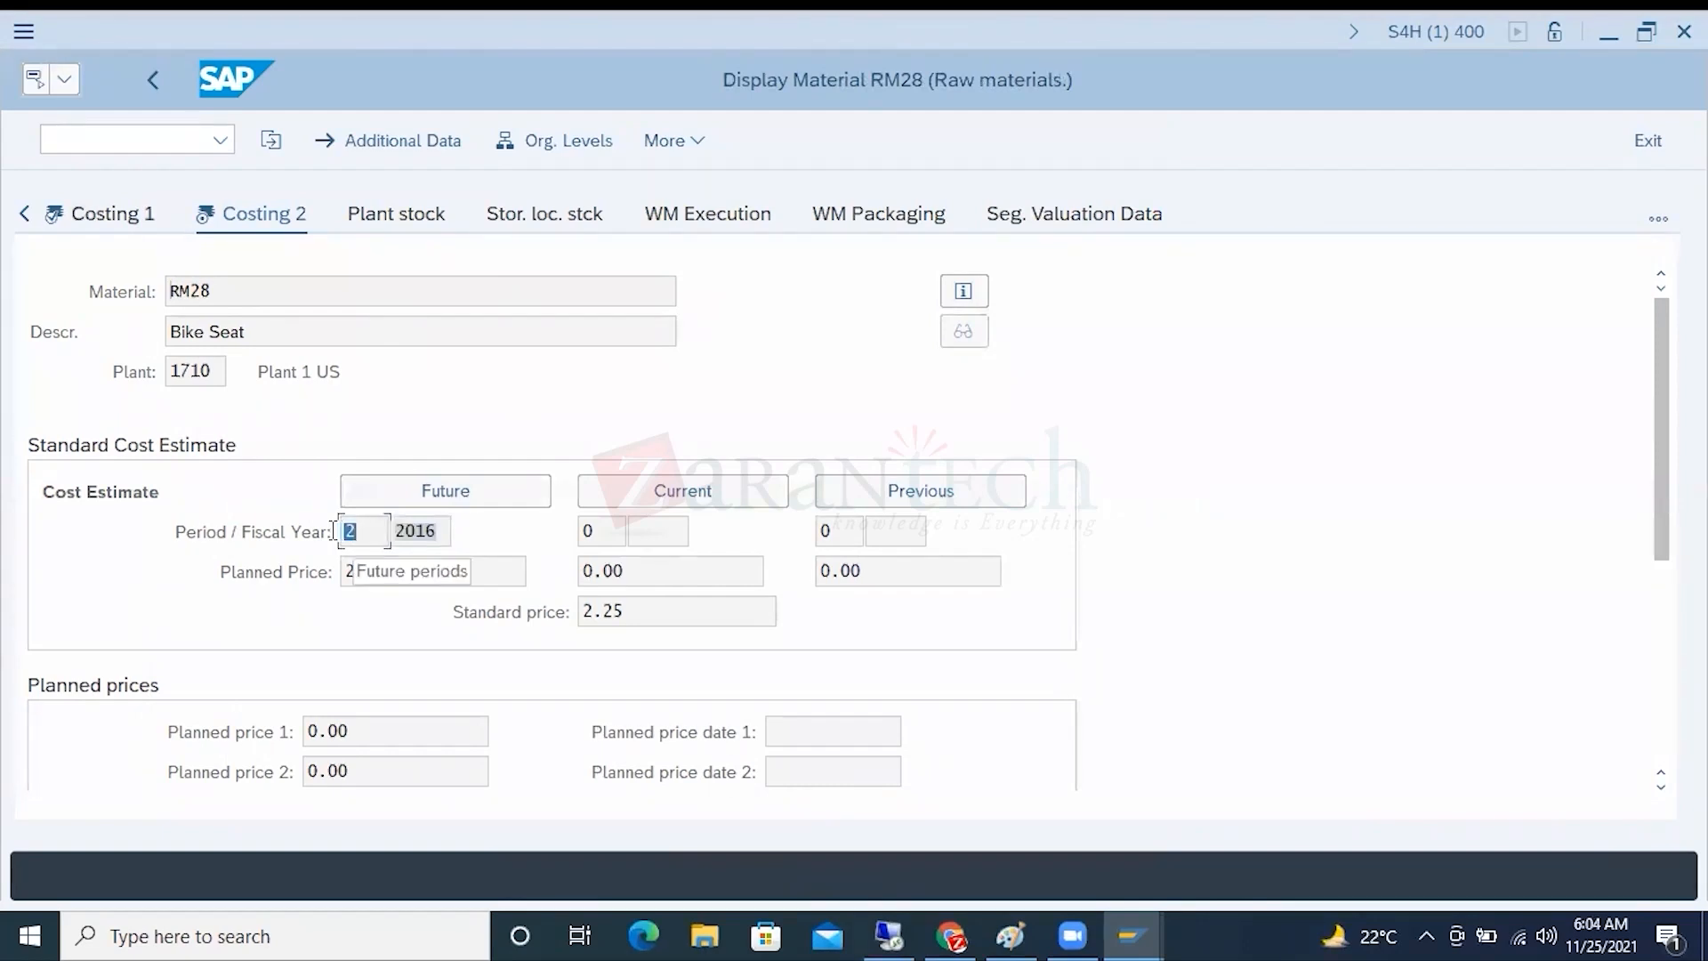
{"action": "double_click", "coordinate": [428, 530]}
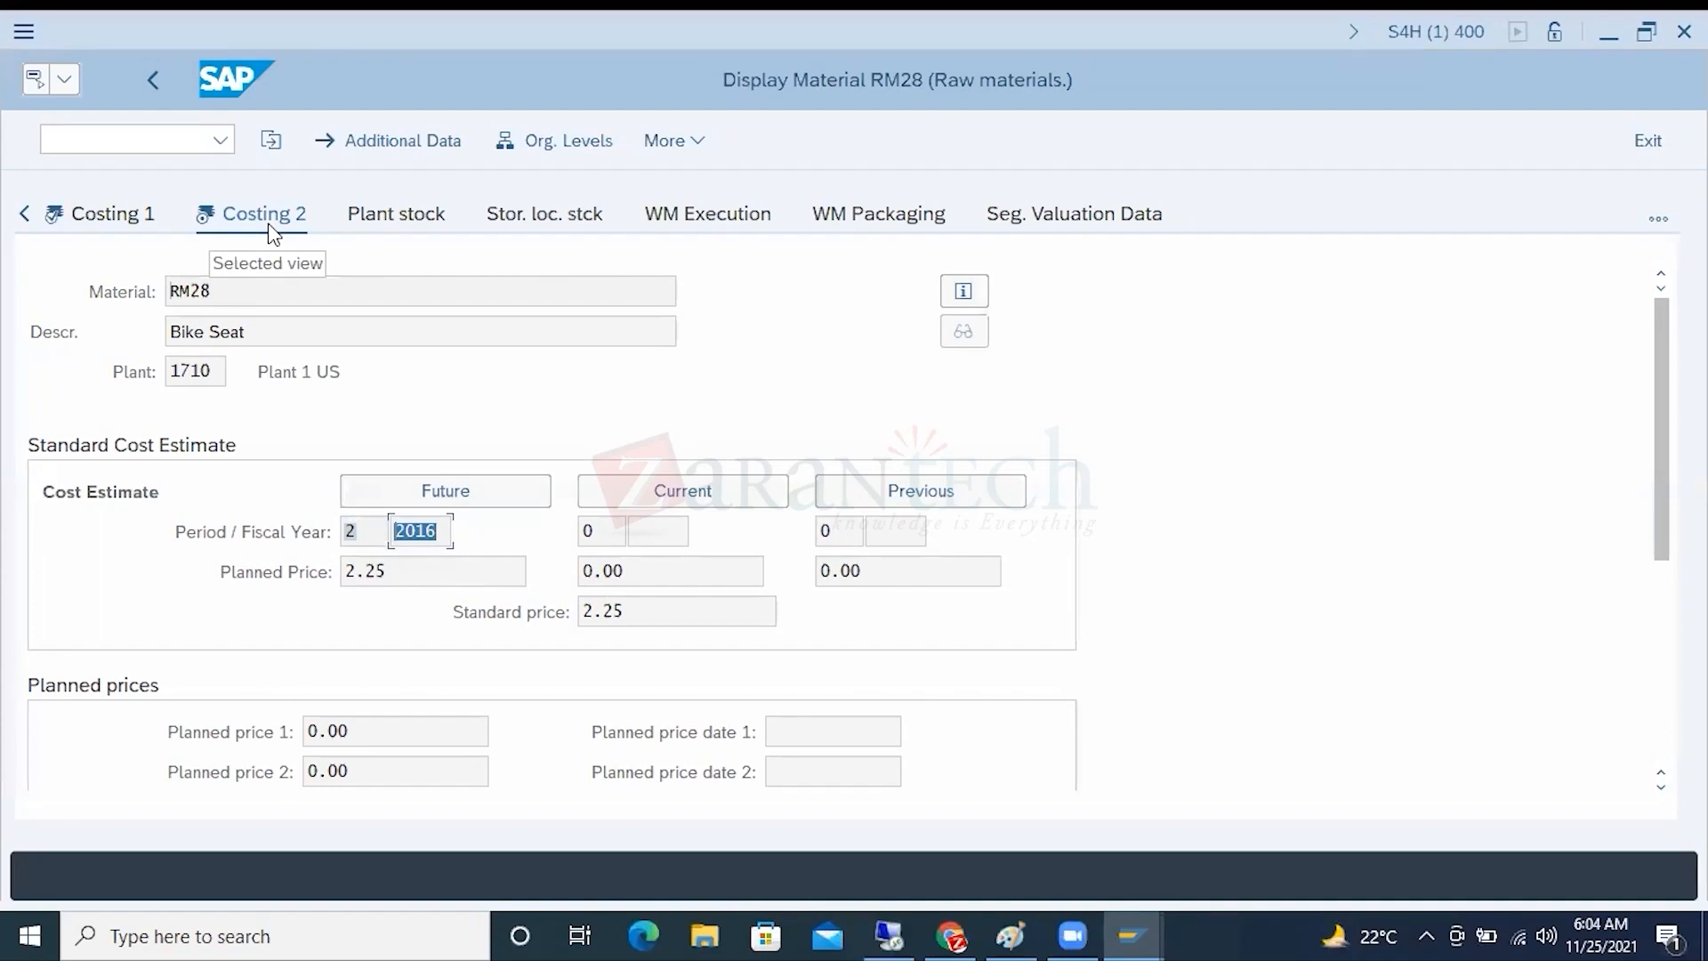
Review the costing lot size, base unit of measure and quantity structure setting in the Costing 1 view.
{"action": "left_click", "coordinate": [141, 223]}
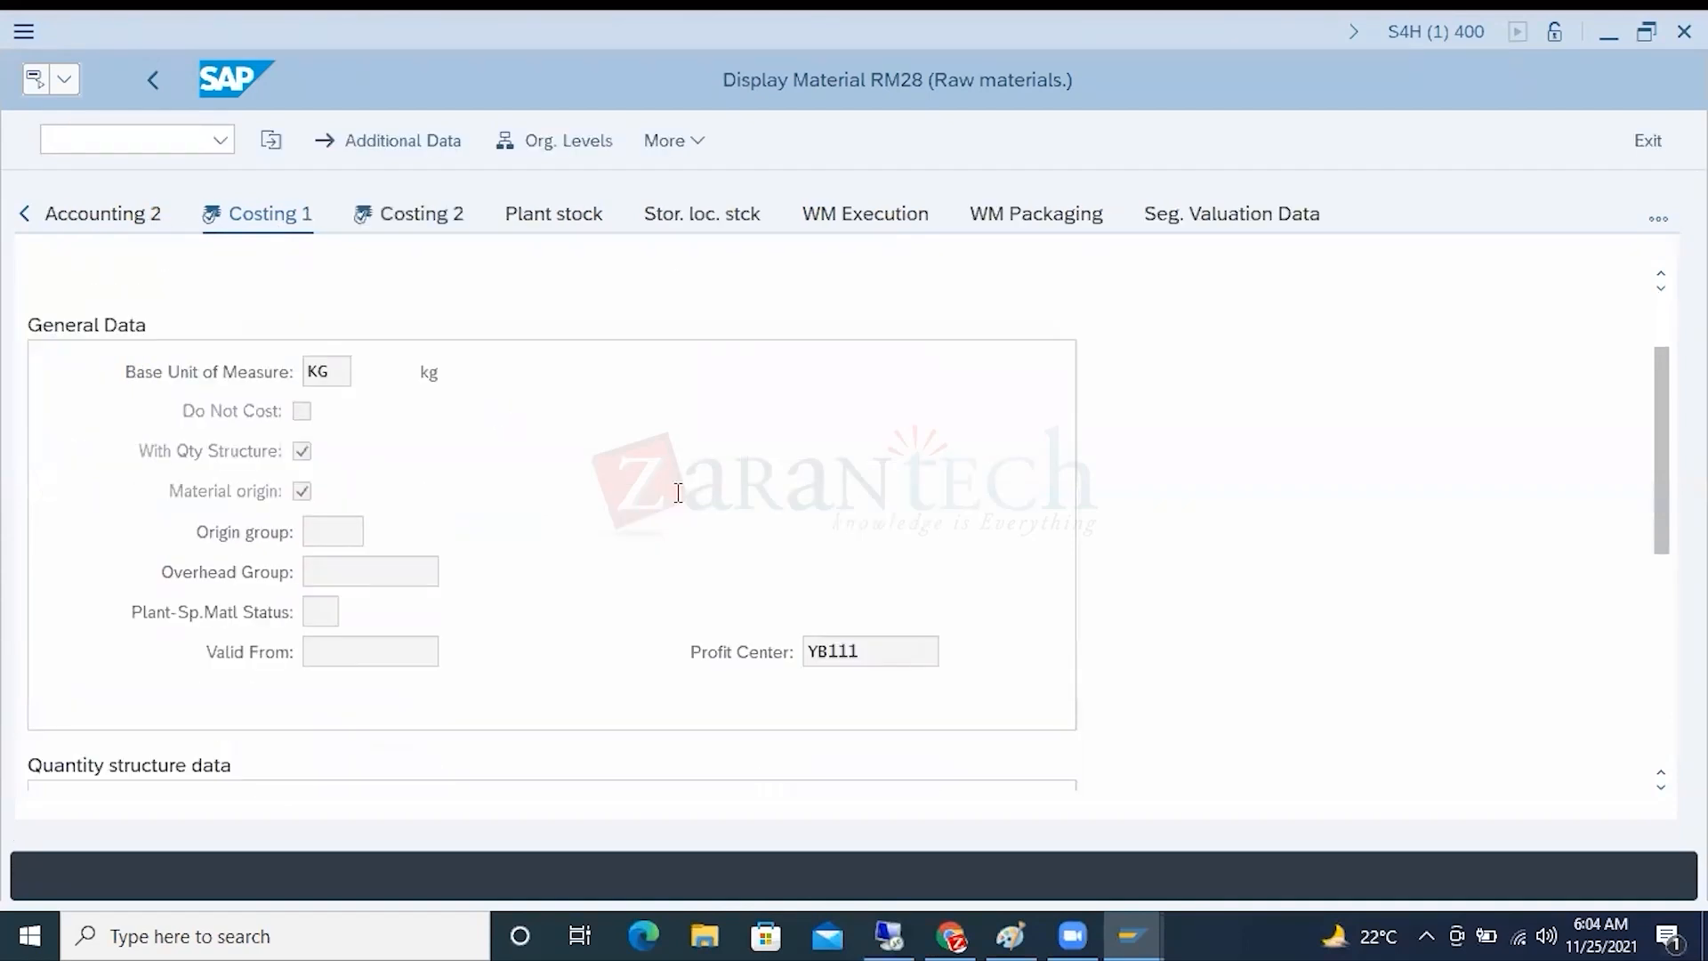
{"action": "scroll", "coordinate": [679, 499], "scroll_direction": "down", "scroll_amount": 3}
{"action": "left_click_drag", "start_coordinate": [889, 572], "coordinate": [771, 574]}
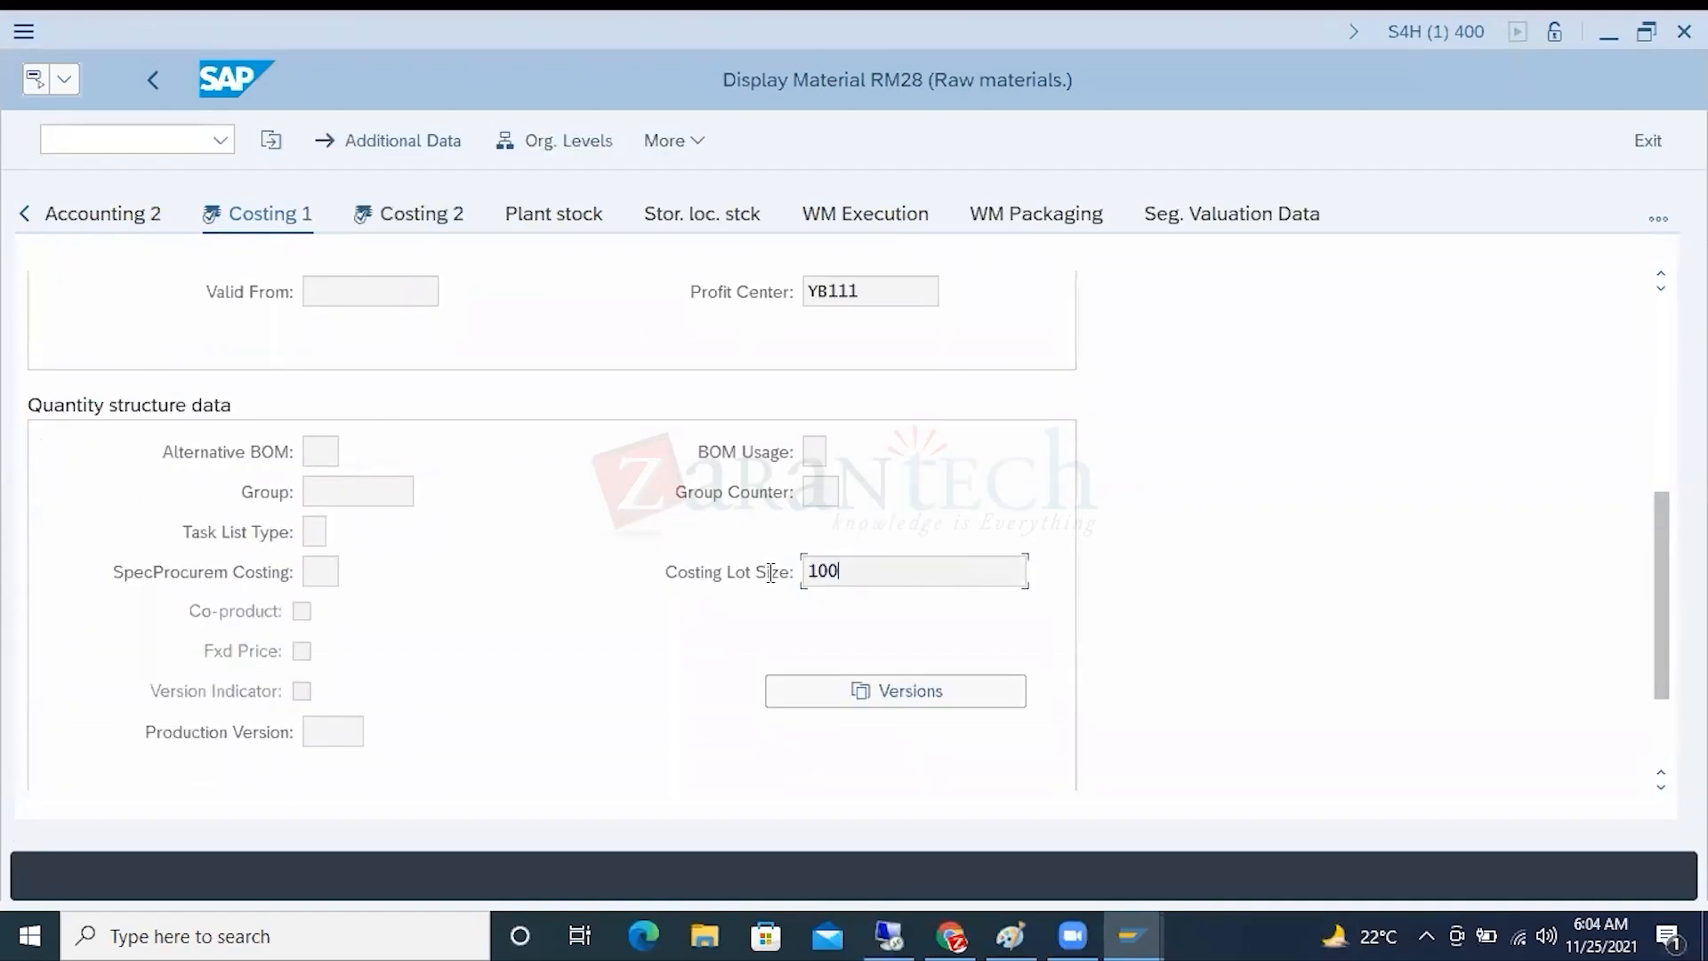
{"action": "scroll", "coordinate": [560, 546], "scroll_direction": "up", "scroll_amount": 3}
{"action": "double_click", "coordinate": [322, 491]}
{"action": "left_click", "coordinate": [184, 583]}
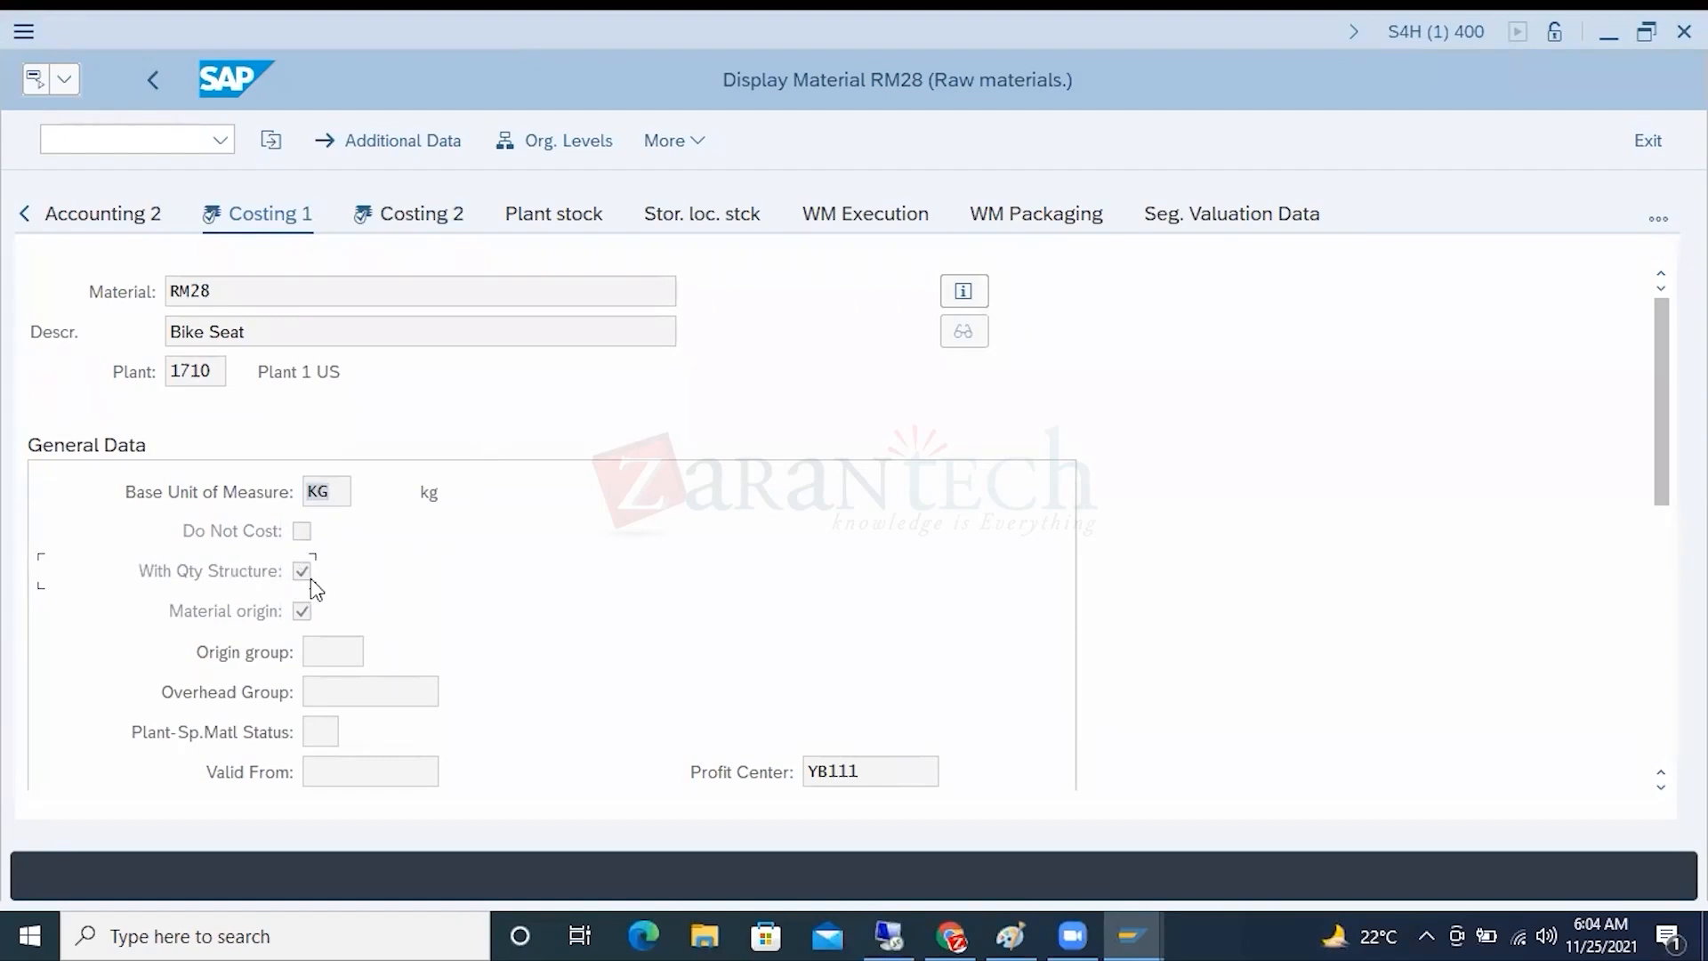
Return to the Costing 2 view and recheck the future cost estimate's period.
{"action": "left_click", "coordinate": [408, 217]}
{"action": "left_click", "coordinate": [391, 531]}
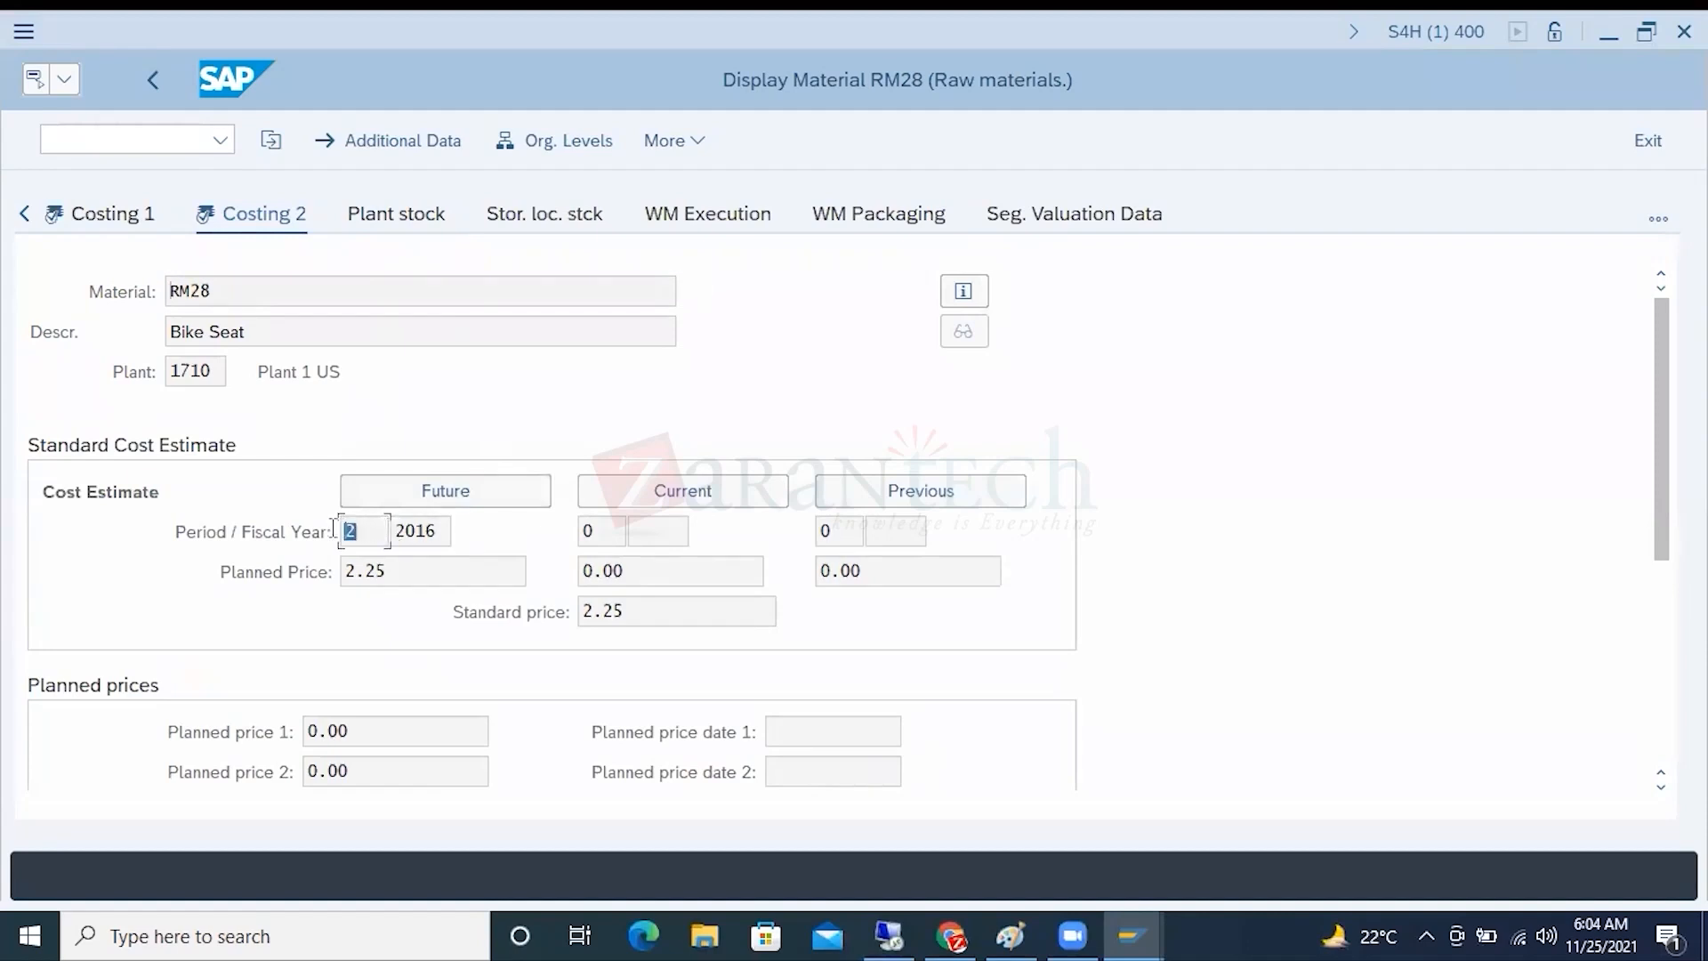
{"action": "double_click", "coordinate": [392, 532]}
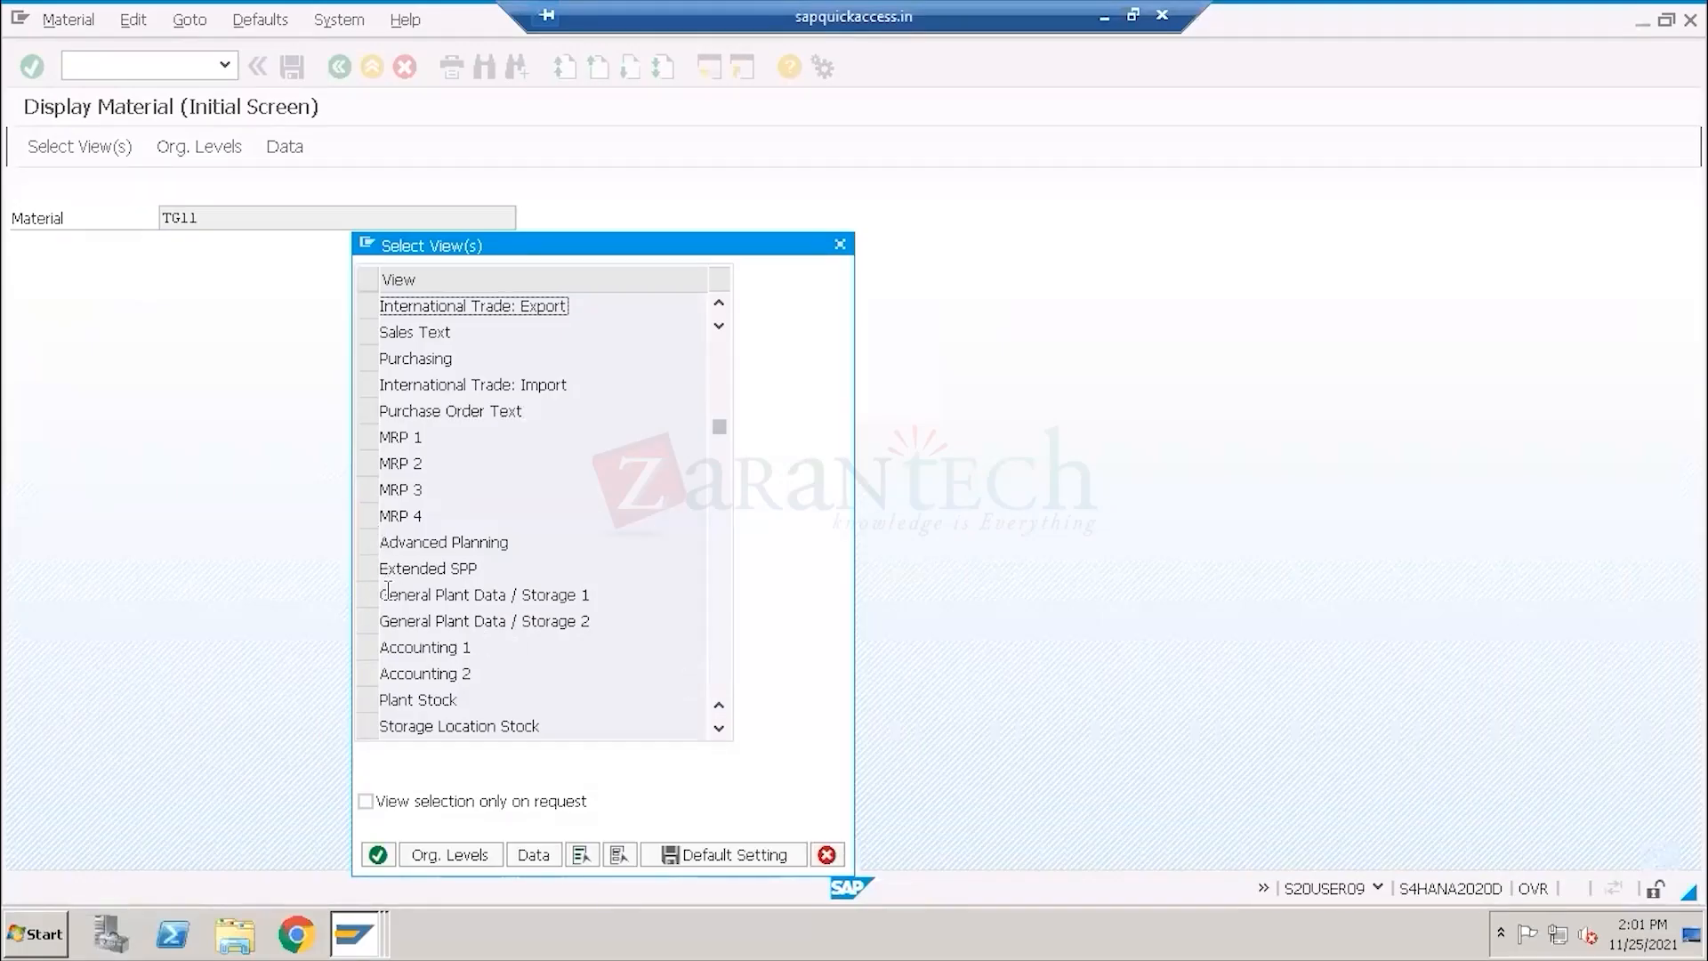
Switch back to the remote SAP session and display the Accounting 1 view of material TG11 for plant 1710.
{"action": "left_click", "coordinate": [367, 656]}
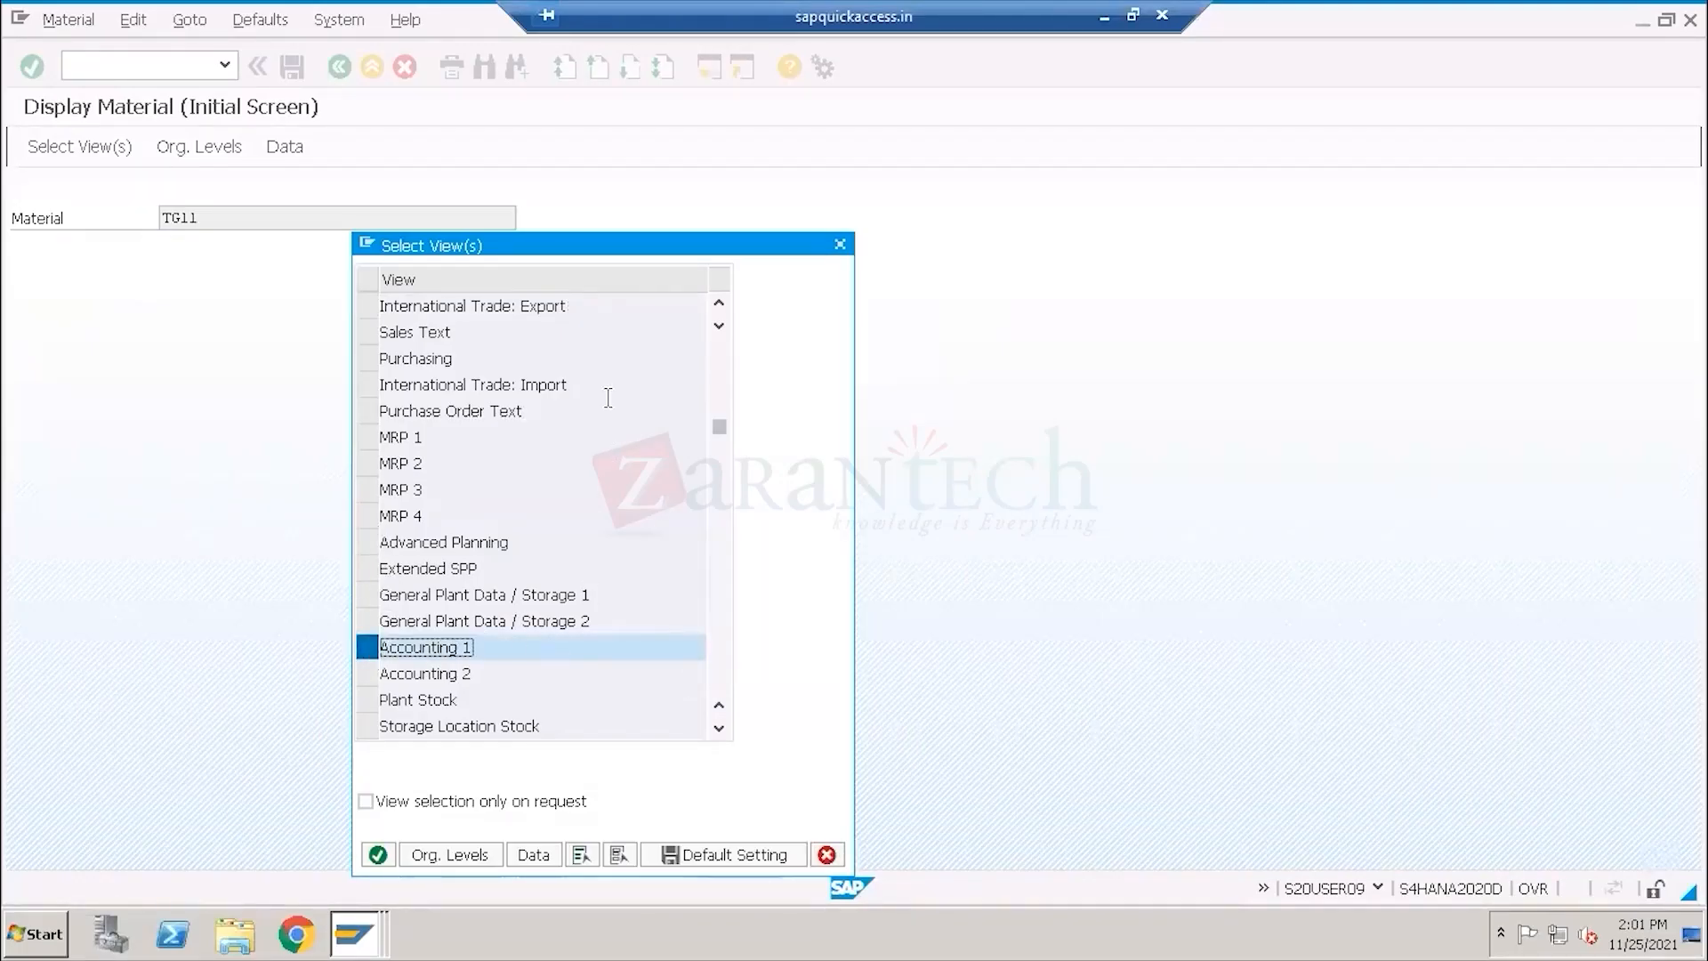
{"action": "left_click_drag", "start_coordinate": [619, 236], "coordinate": [776, 150]}
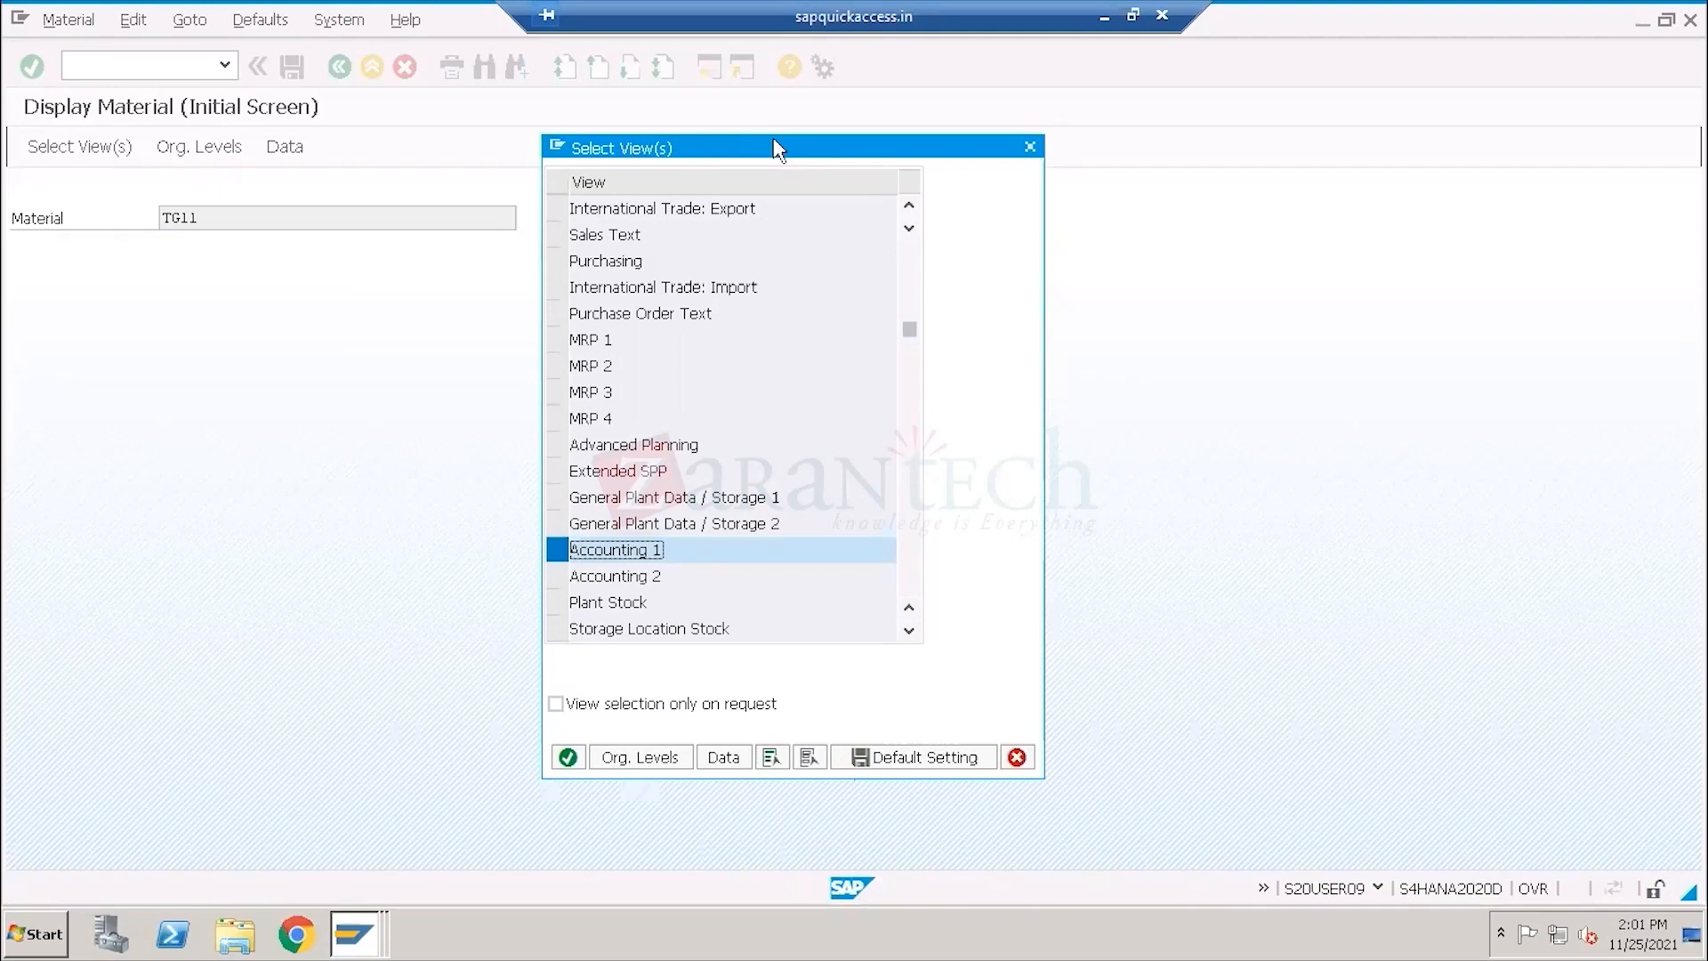
{"action": "left_click", "coordinate": [667, 758]}
{"action": "left_click", "coordinate": [384, 277]}
{"action": "left_click", "coordinate": [388, 299]}
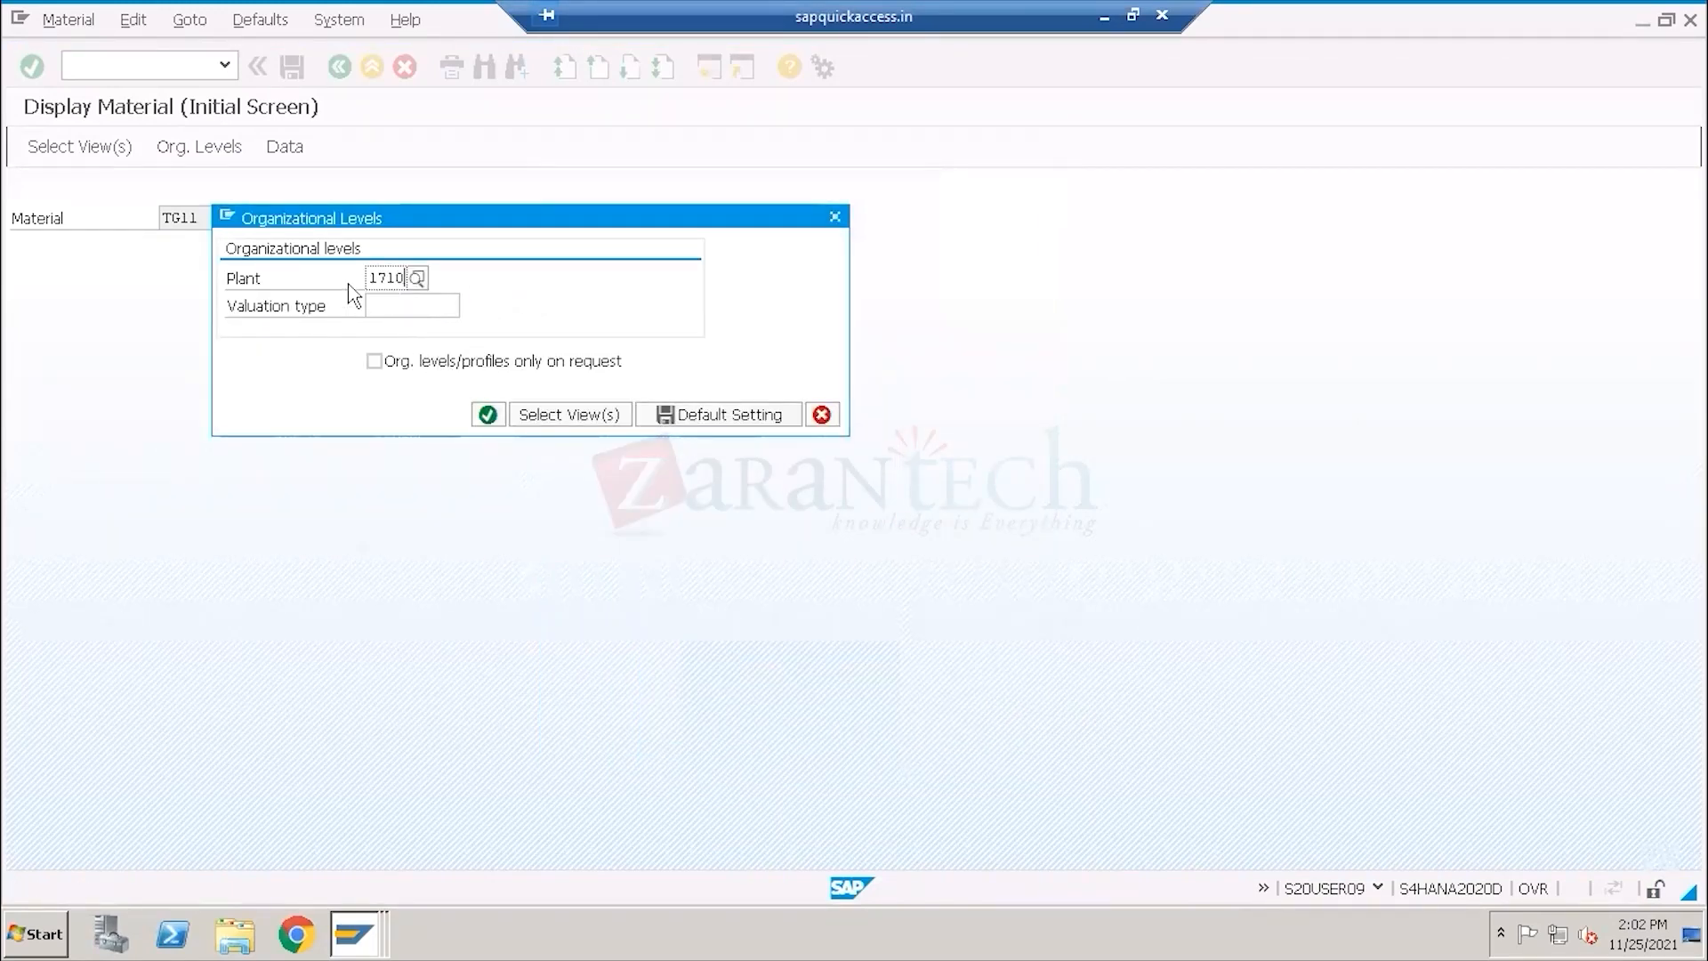
{"action": "left_click_drag", "start_coordinate": [368, 278], "coordinate": [419, 293]}
{"action": "left_click", "coordinate": [267, 281]}
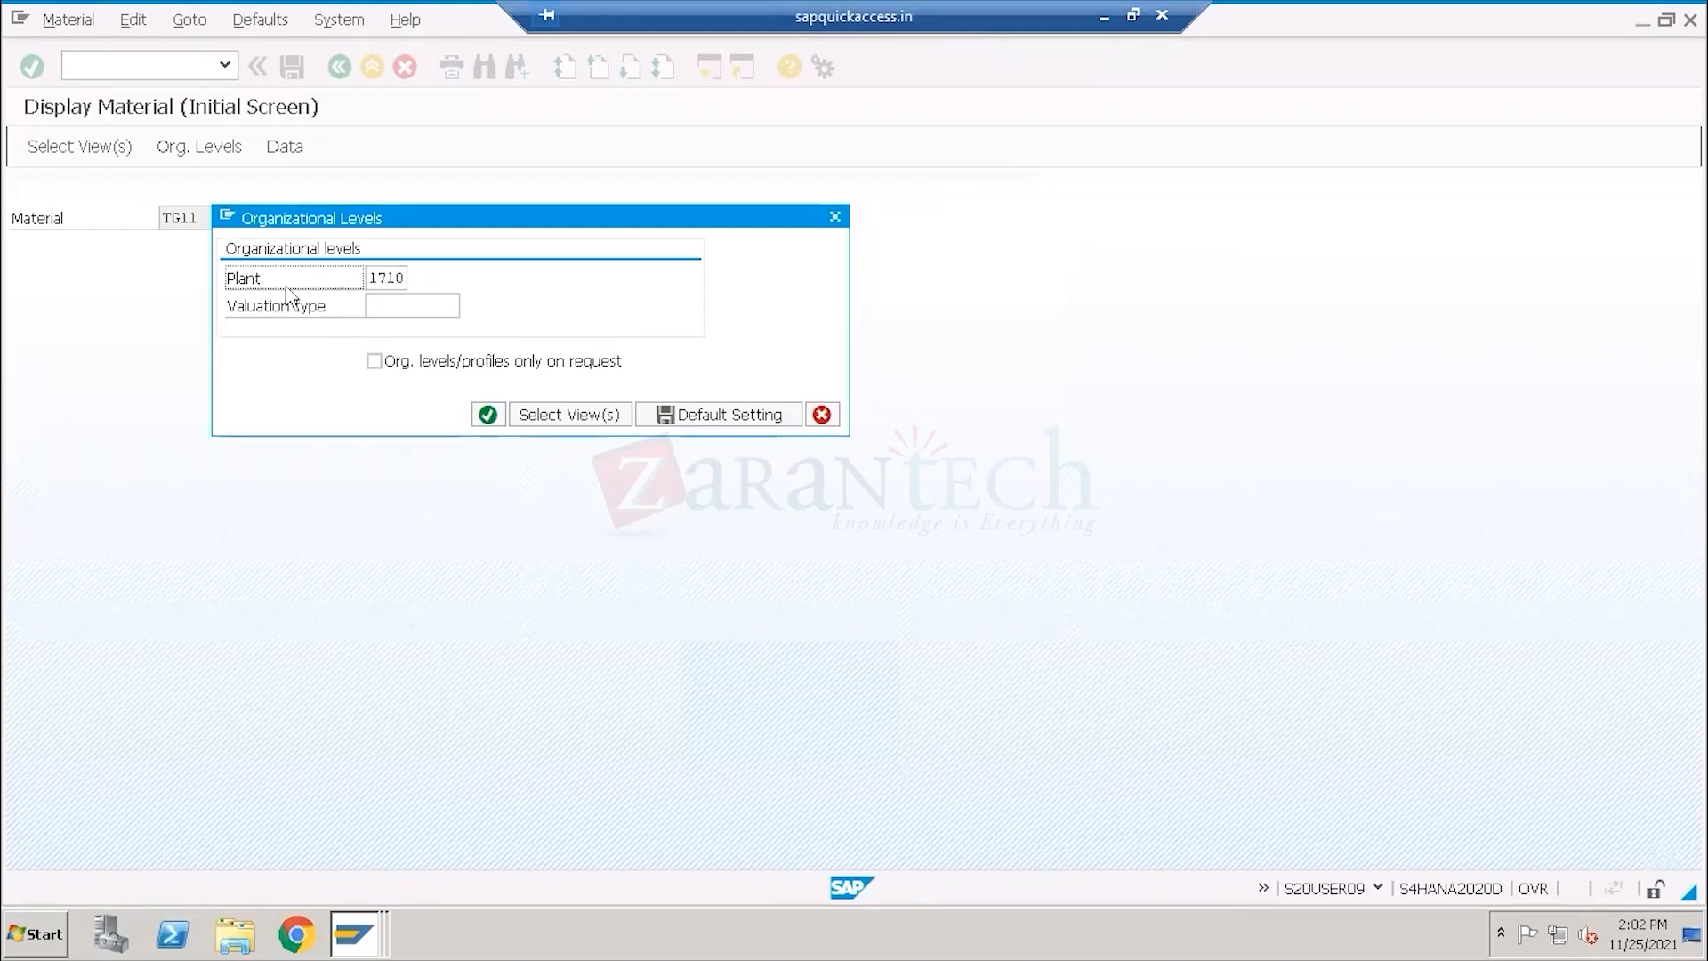
{"action": "left_click", "coordinate": [368, 278]}
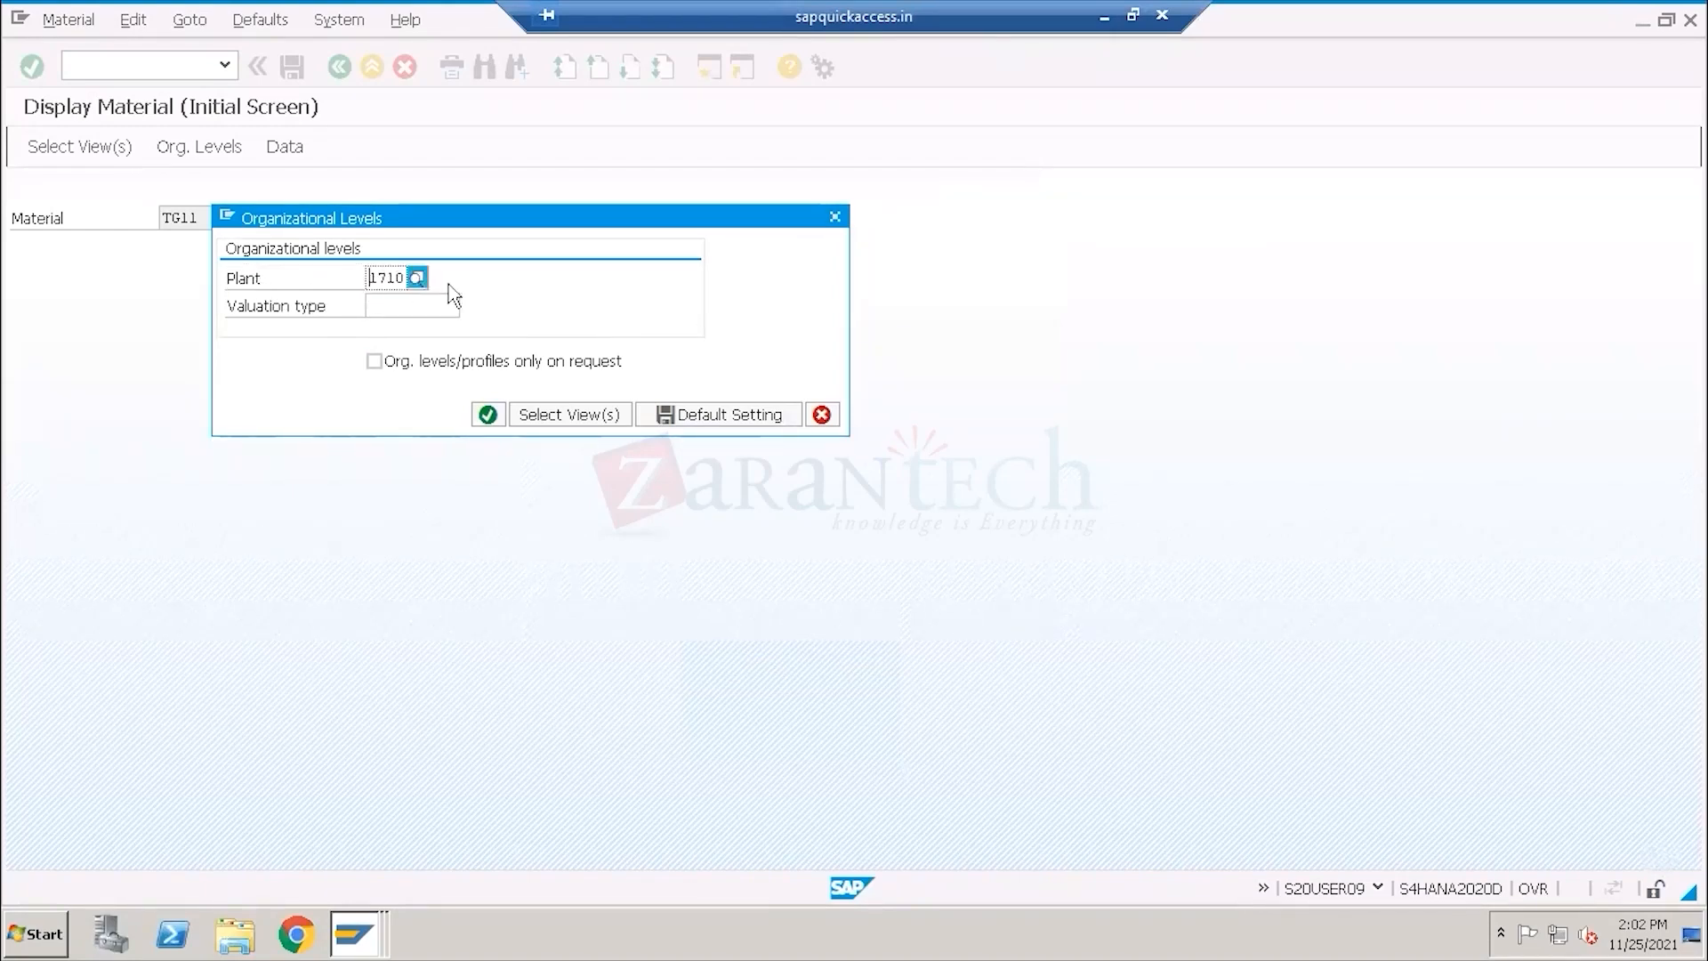
{"action": "left_click", "coordinate": [489, 415]}
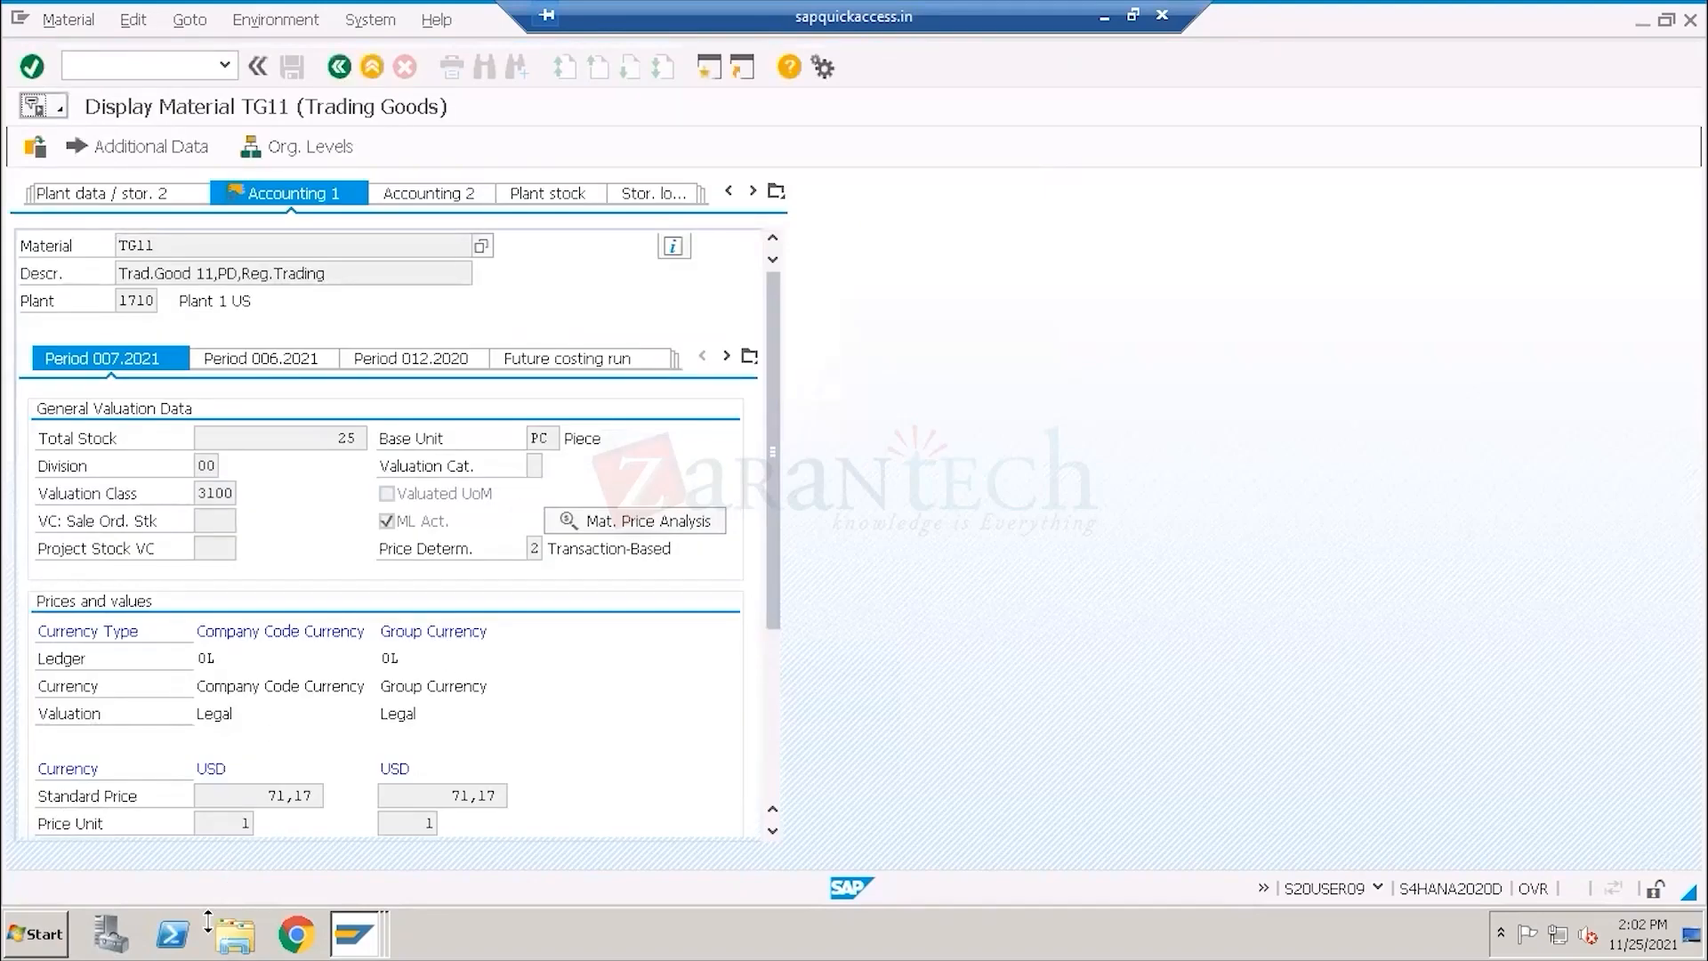
Inspect the standard price of TG11 in company code currency under Prices and values.
{"action": "left_click", "coordinate": [298, 791]}
{"action": "double_click", "coordinate": [318, 789]}
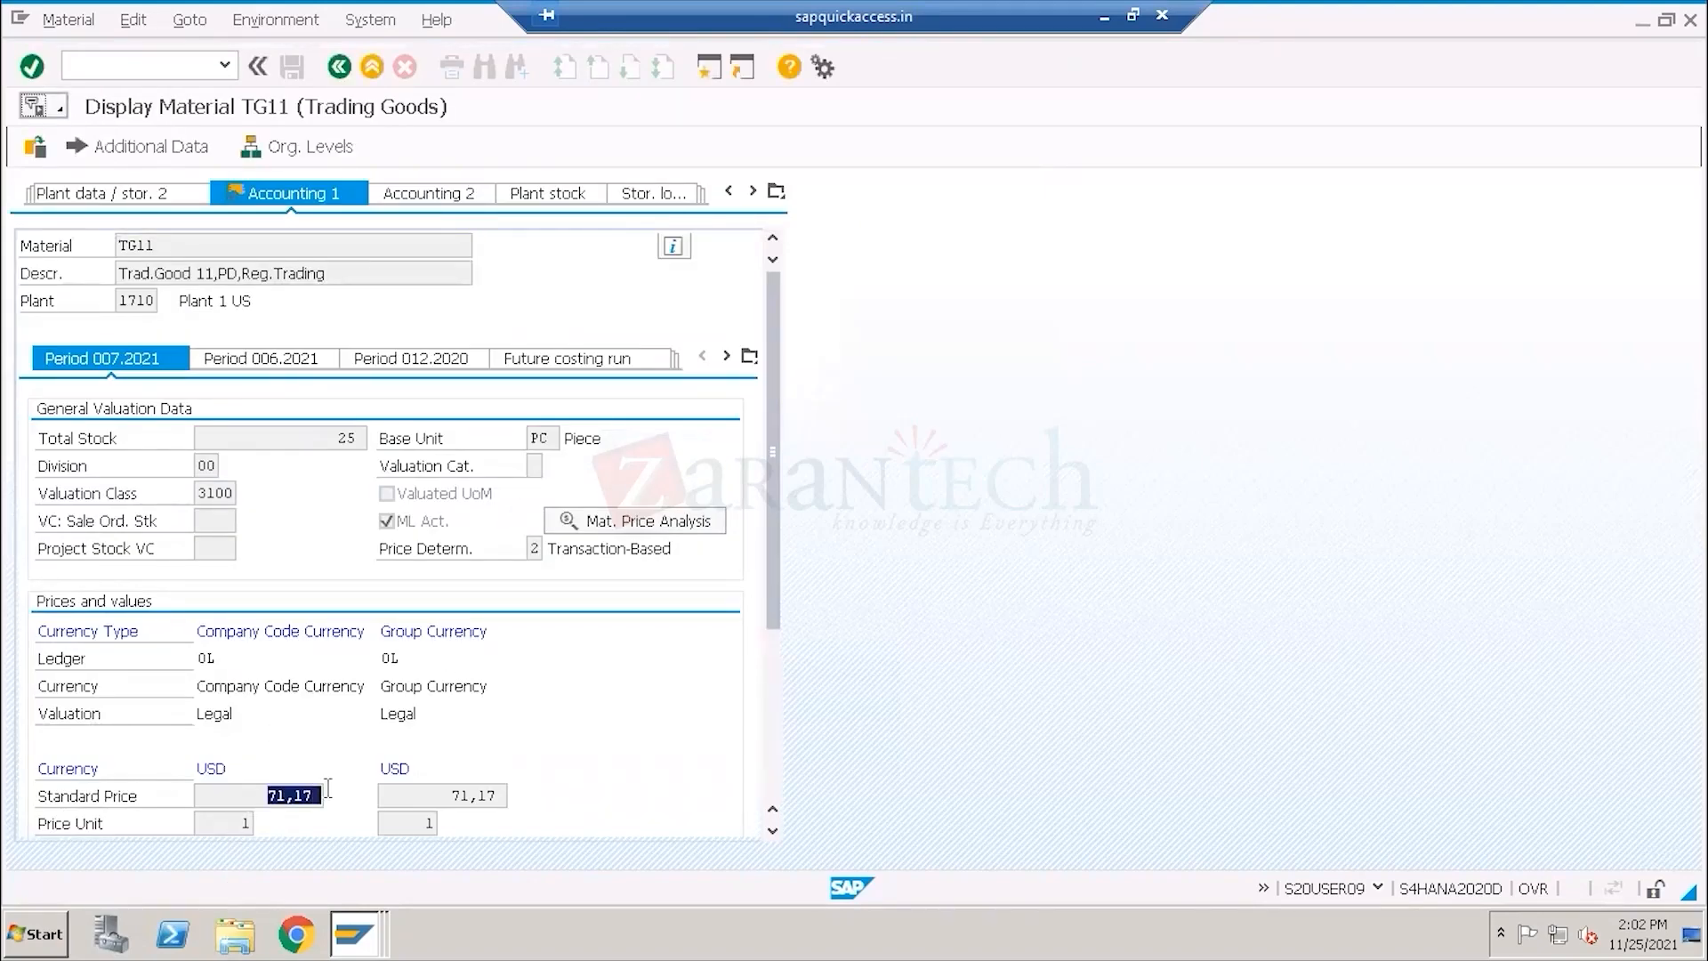
{"action": "left_click", "coordinate": [115, 796]}
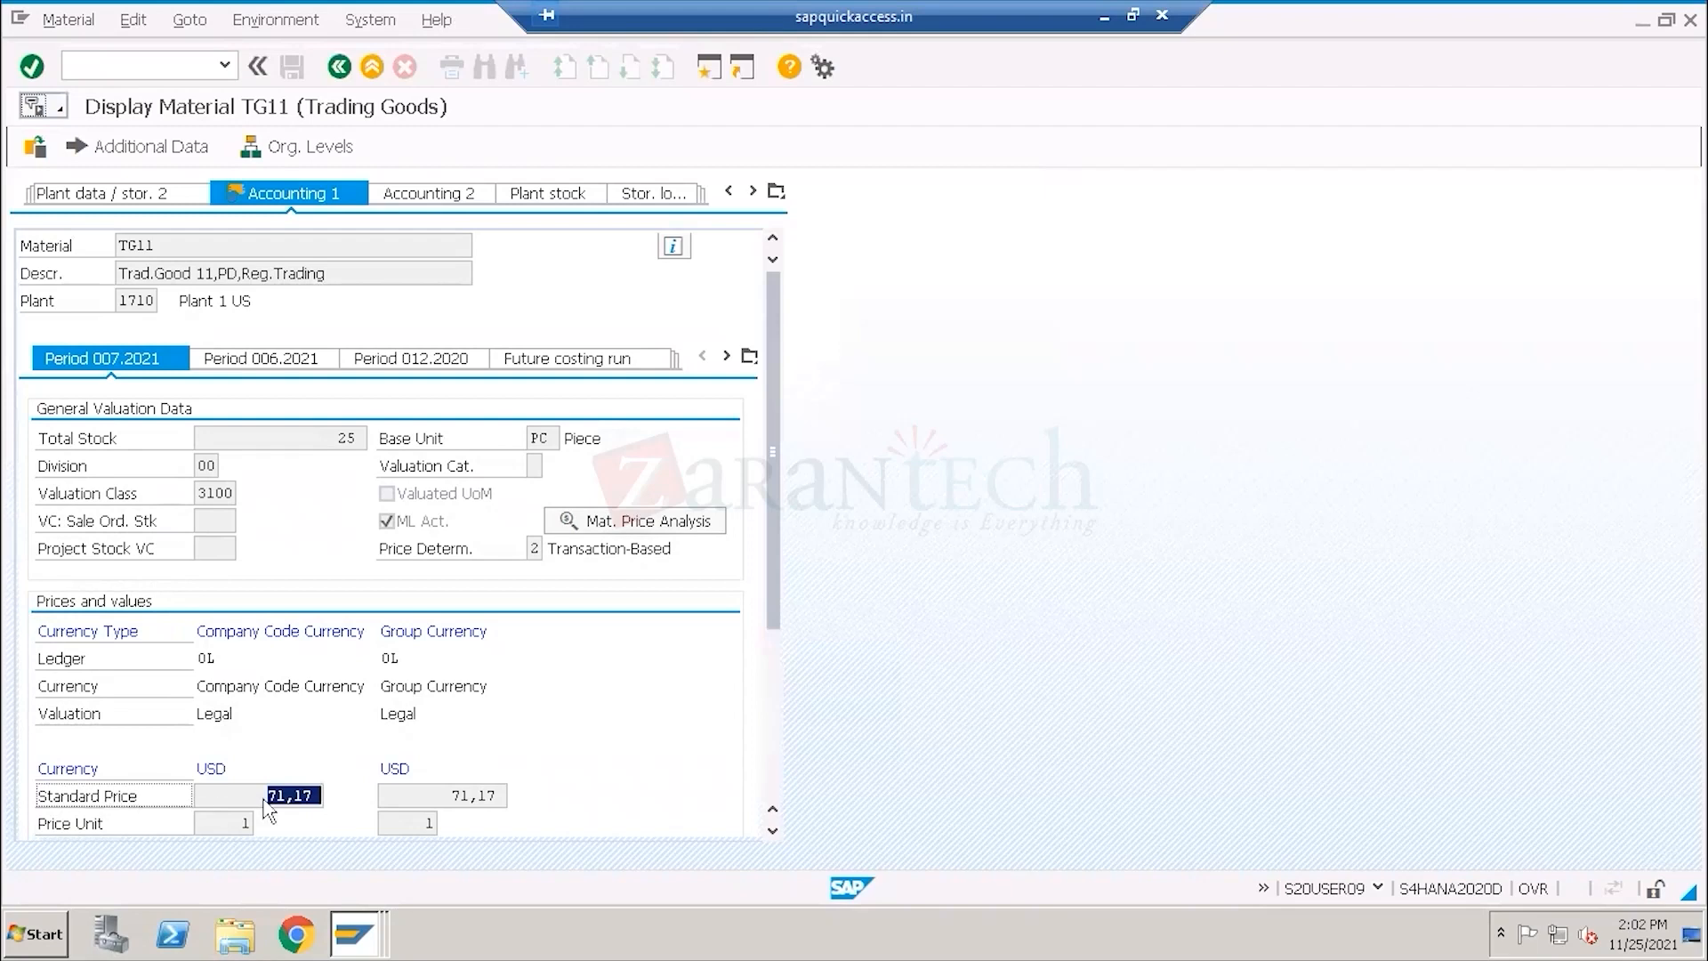
Recheck TG11's standard price, then return to the purchase order and inspect item 10's order quantity.
{"action": "double_click", "coordinate": [310, 792]}
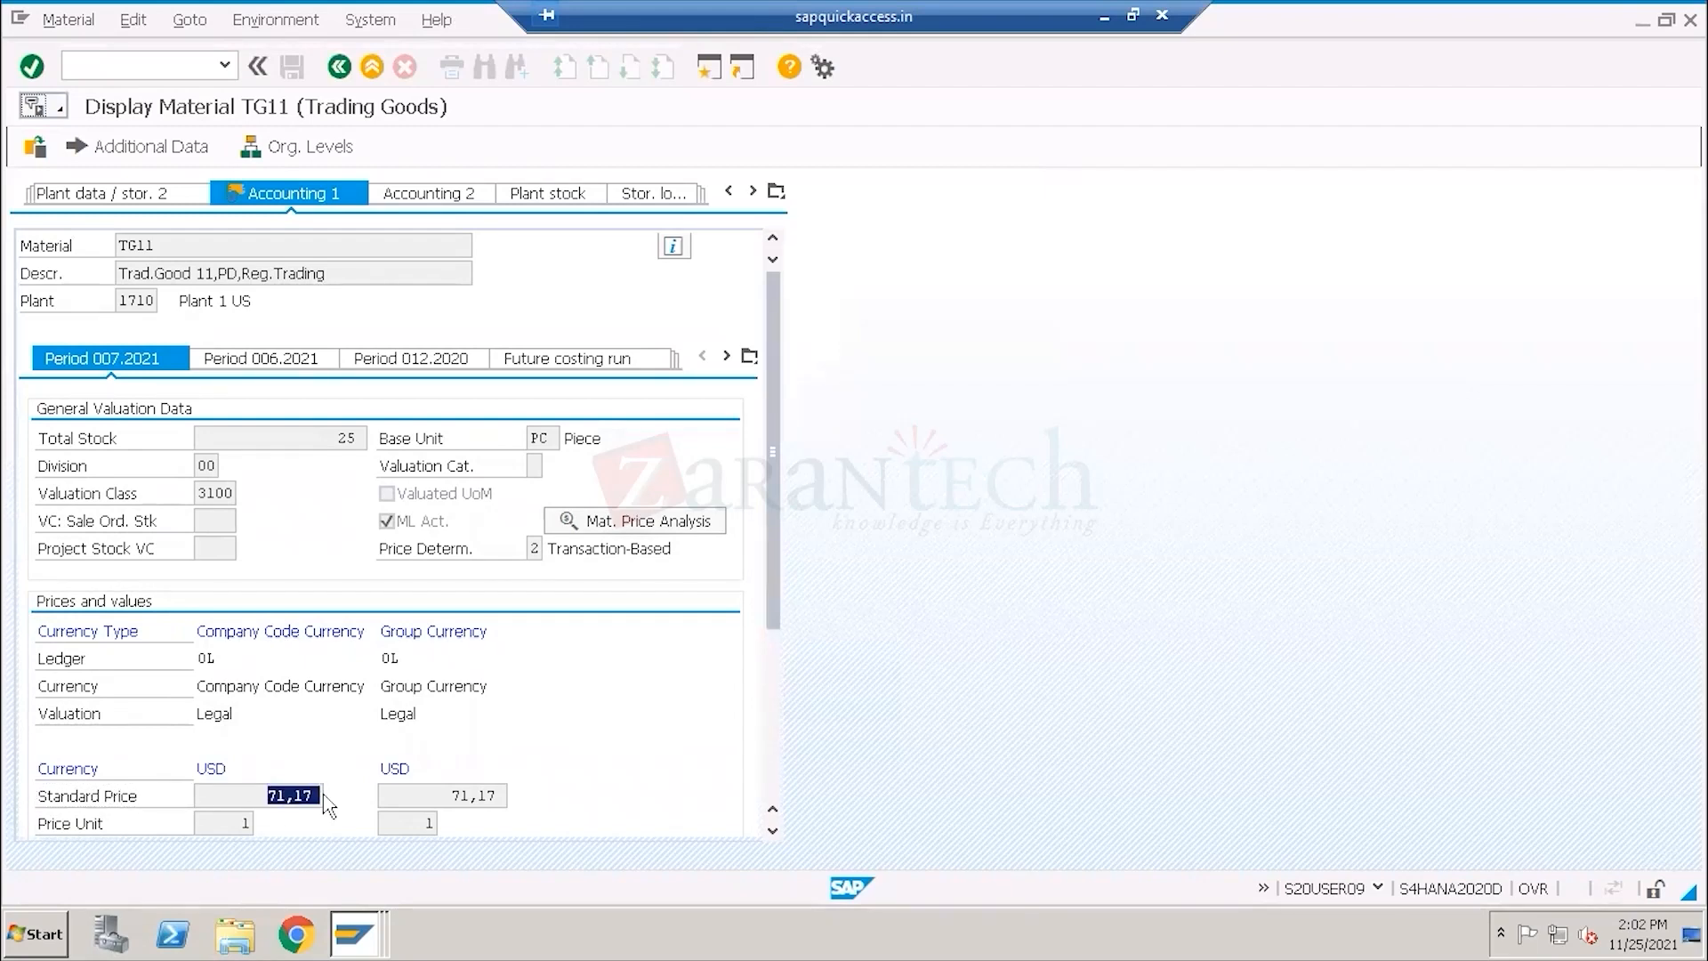
{"action": "key", "text": "F3"}
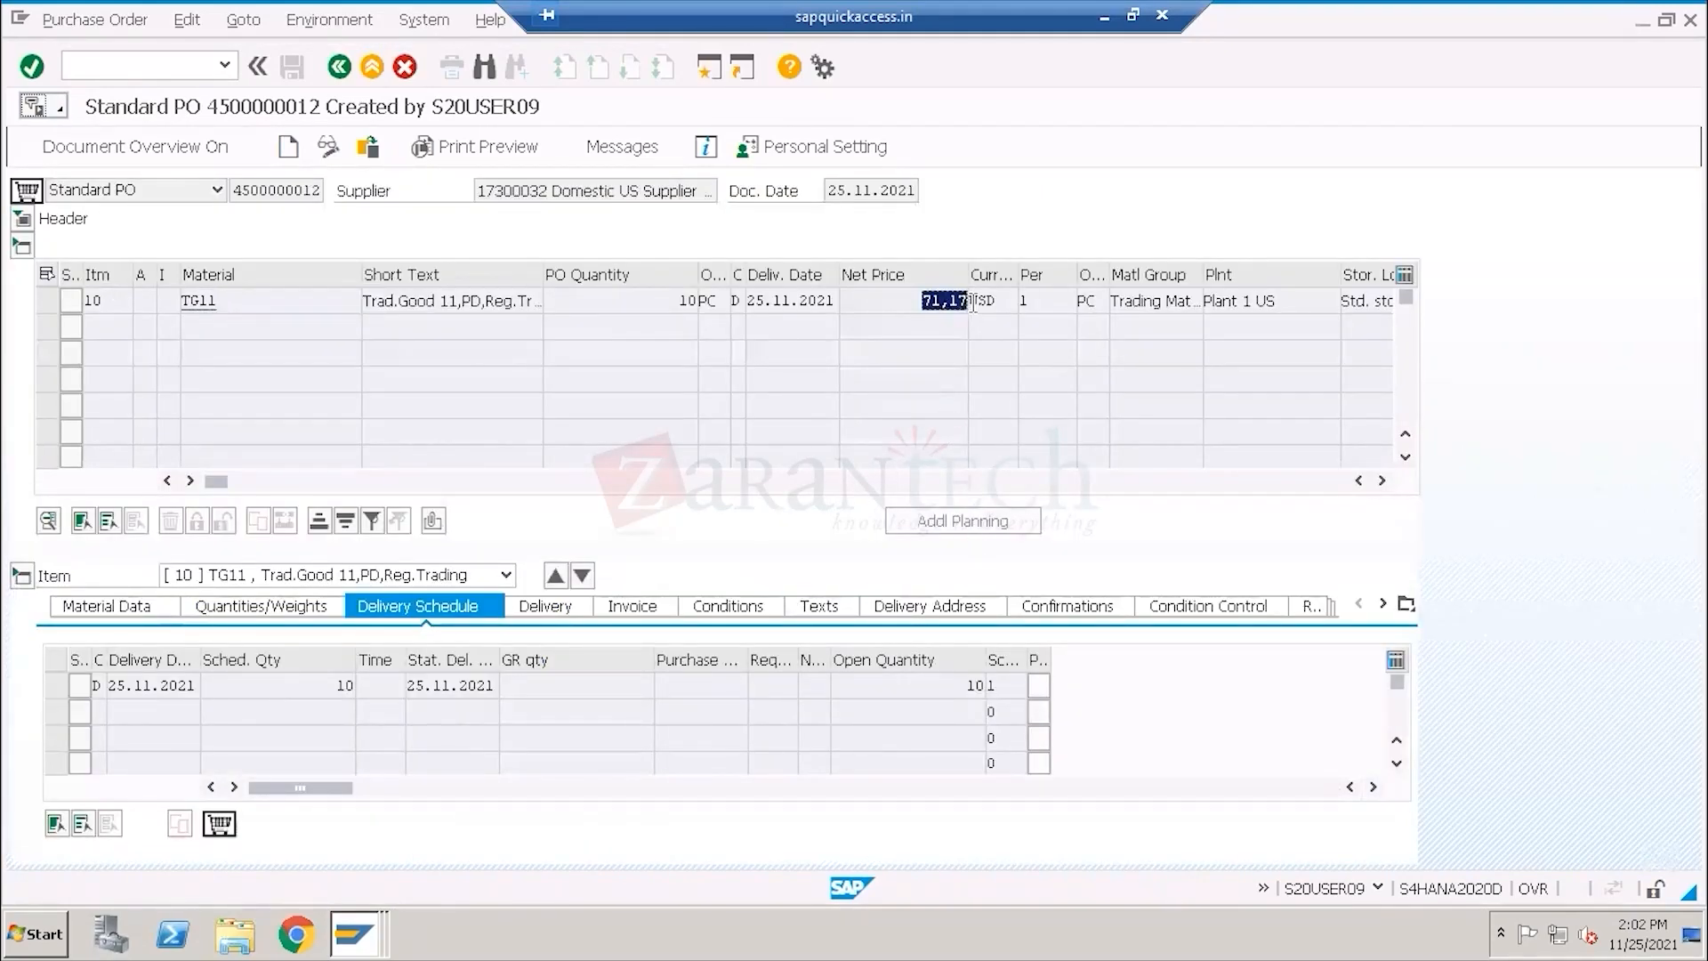
{"action": "left_click_drag", "start_coordinate": [674, 301], "coordinate": [715, 300]}
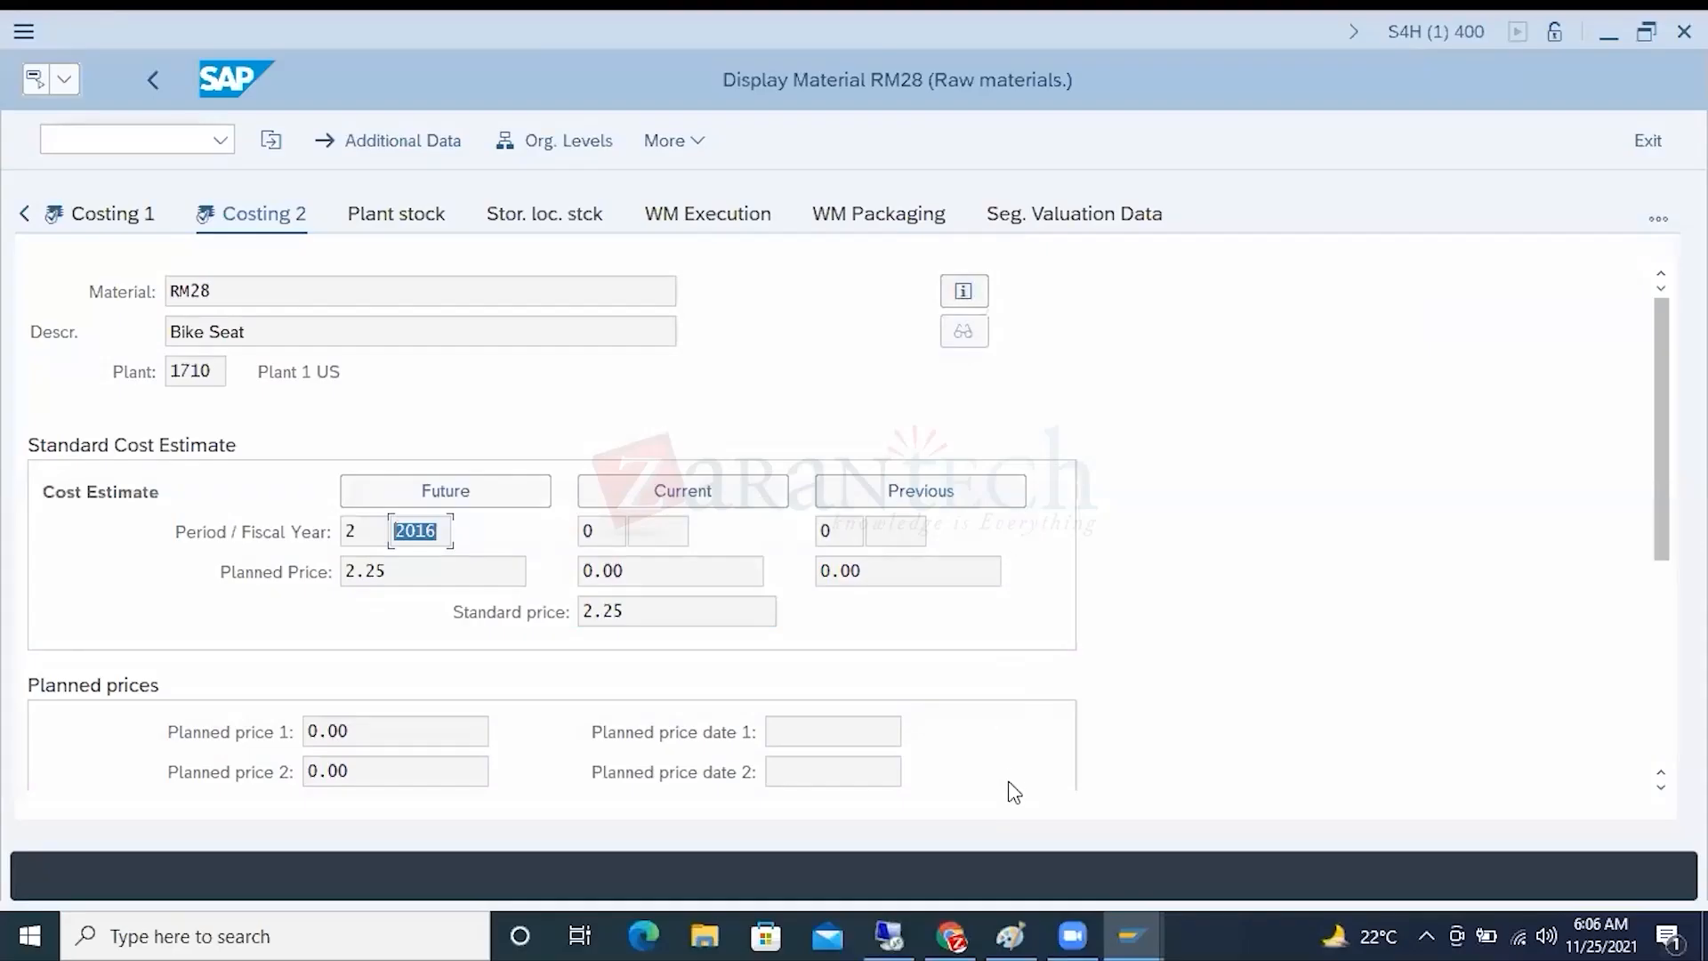
Switch to Paint and add the text "Goods Recipt-RM" below the "Account Determination-OBYC Settings" heading.
{"action": "left_click", "coordinate": [1010, 927]}
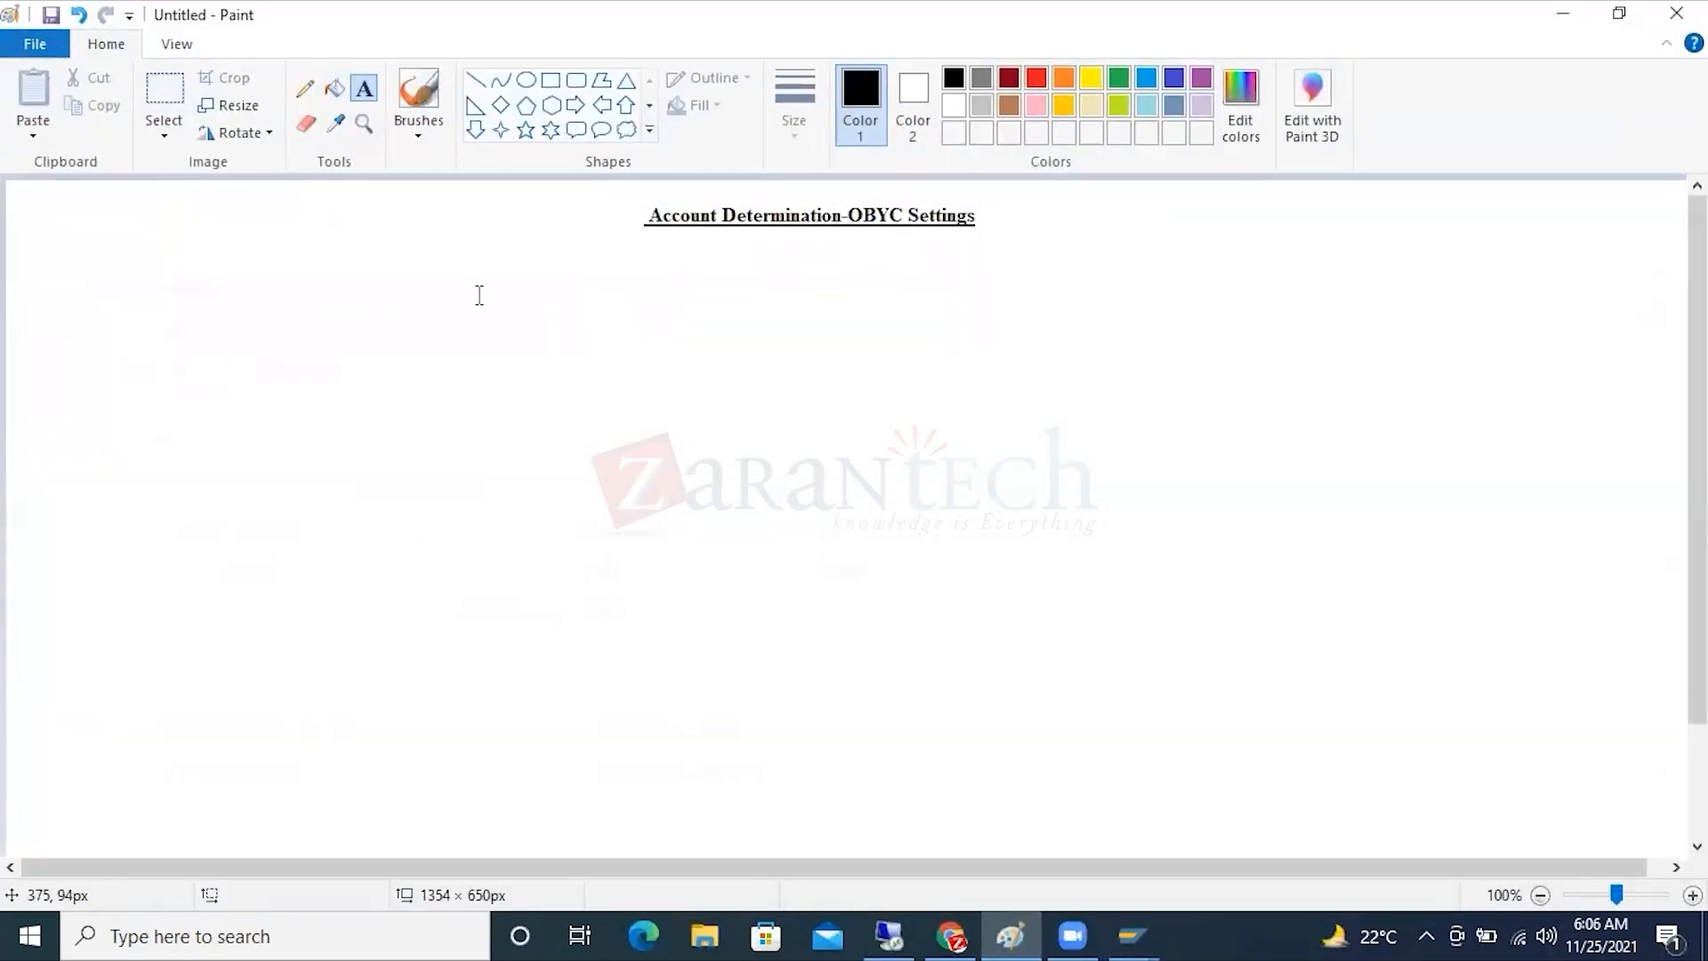
{"action": "left_click", "coordinate": [642, 292]}
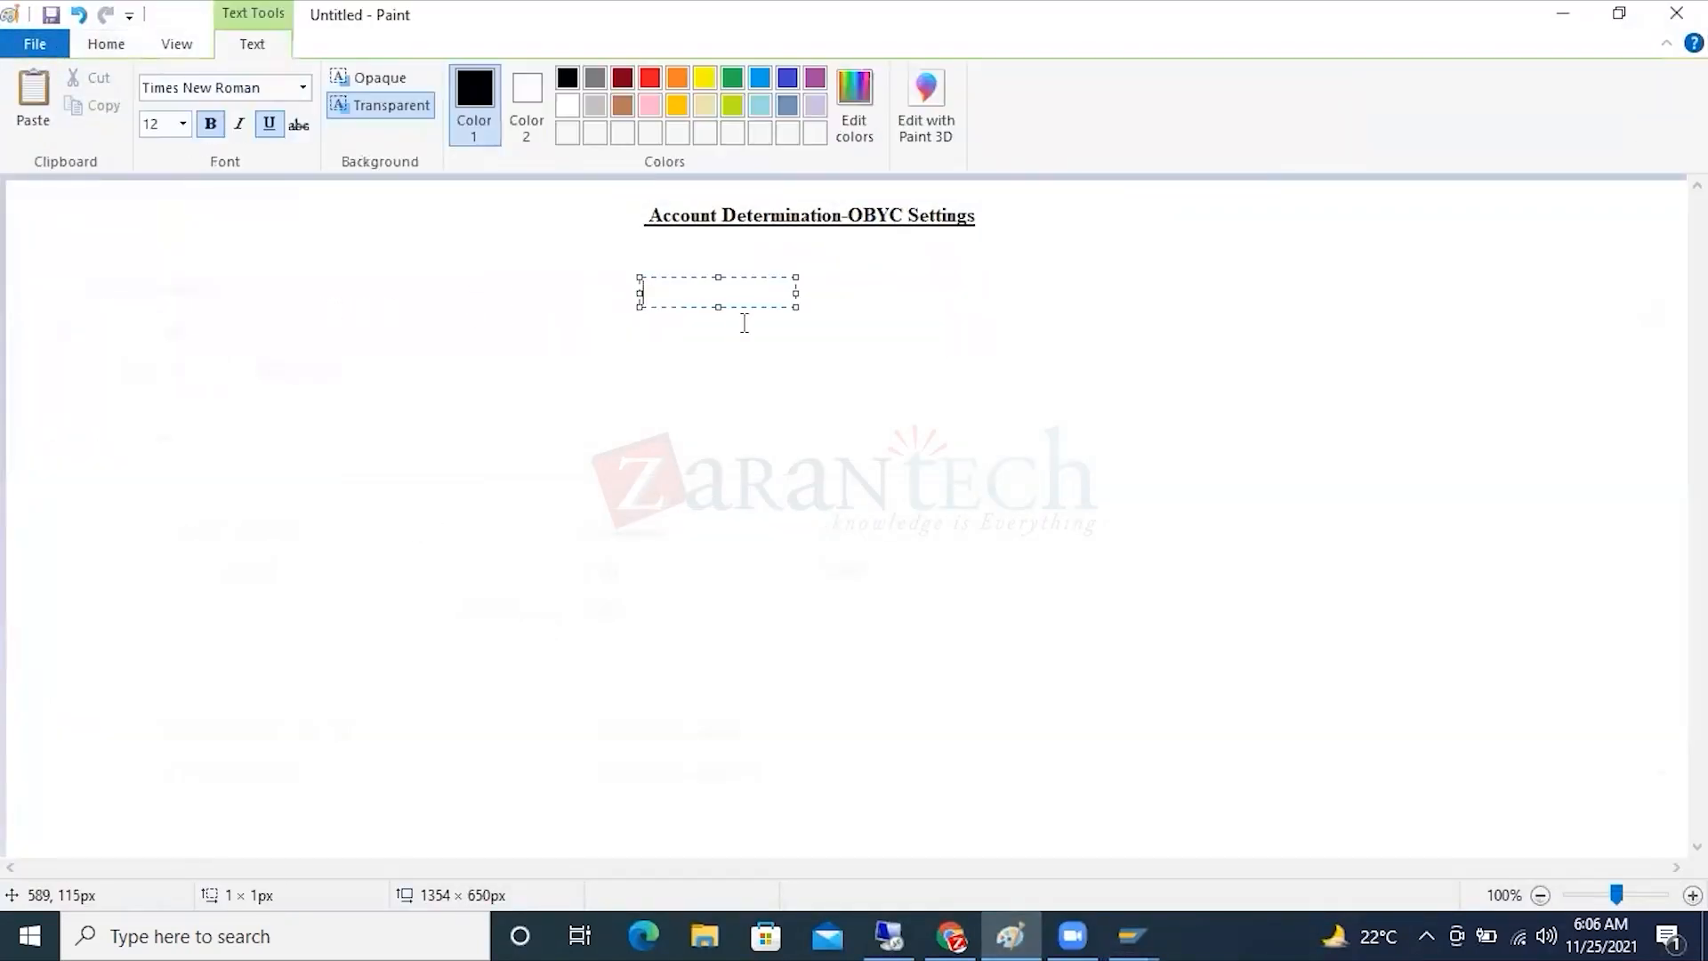
{"action": "type", "text": "Goods Recipt"}
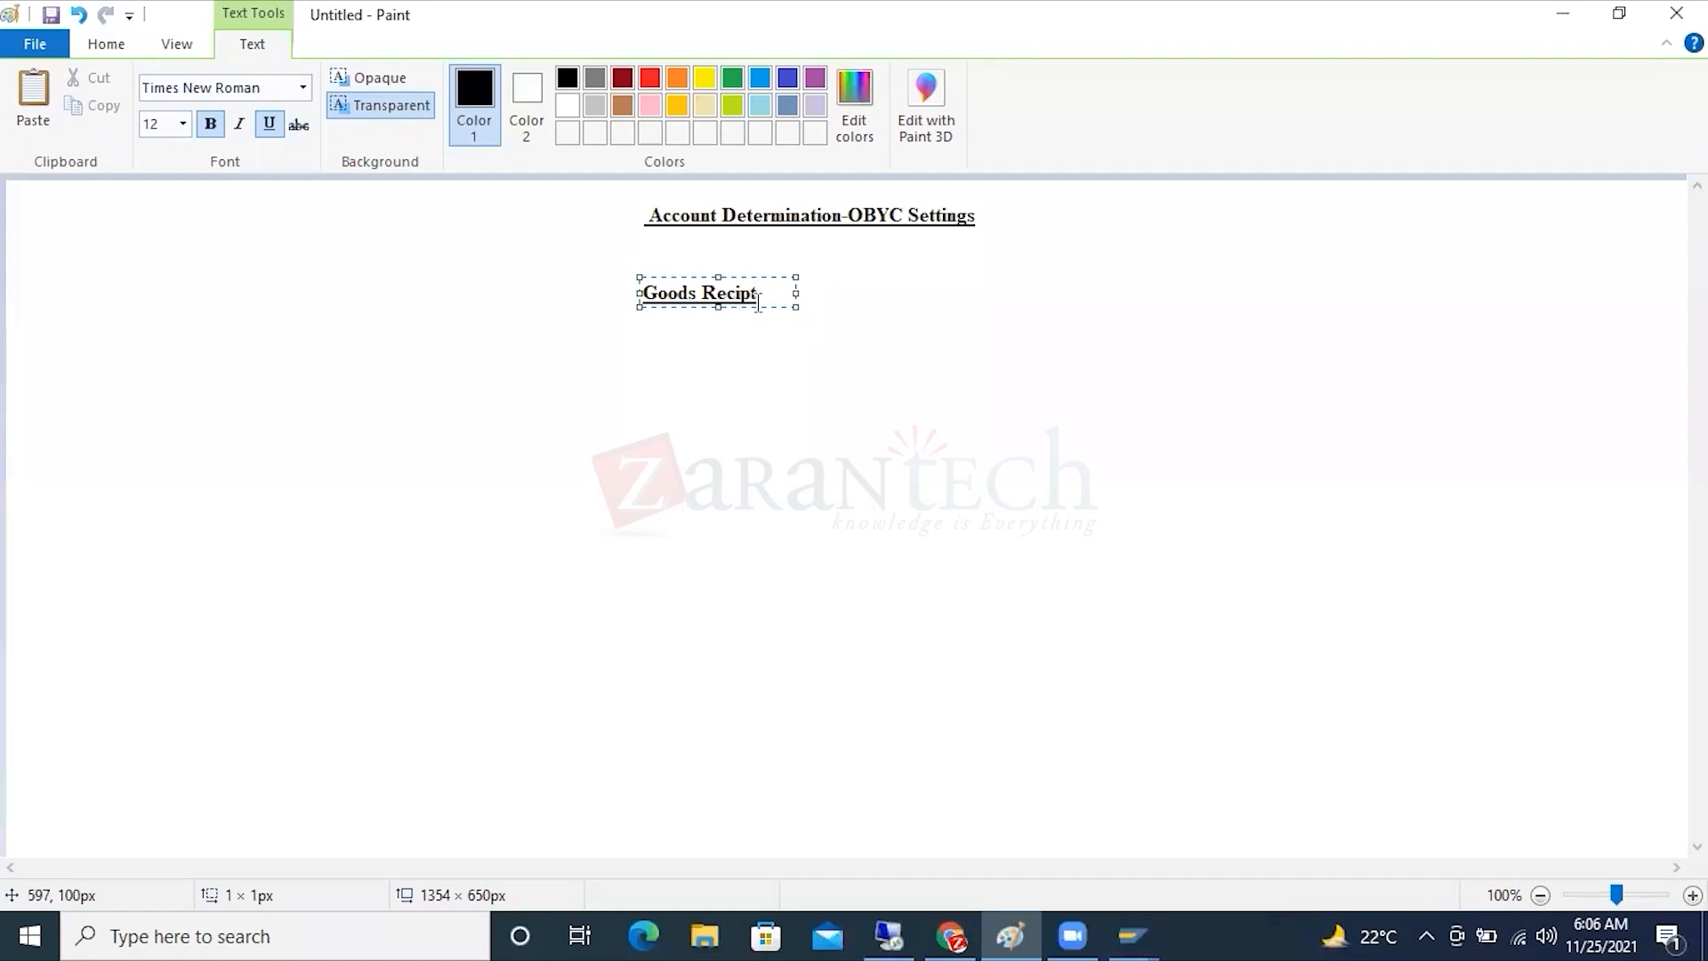
{"action": "type", "text": "-rm"}
{"action": "key", "text": "BackSpace"}
{"action": "key", "text": "BackSpace"}
{"action": "type", "text": "RM"}
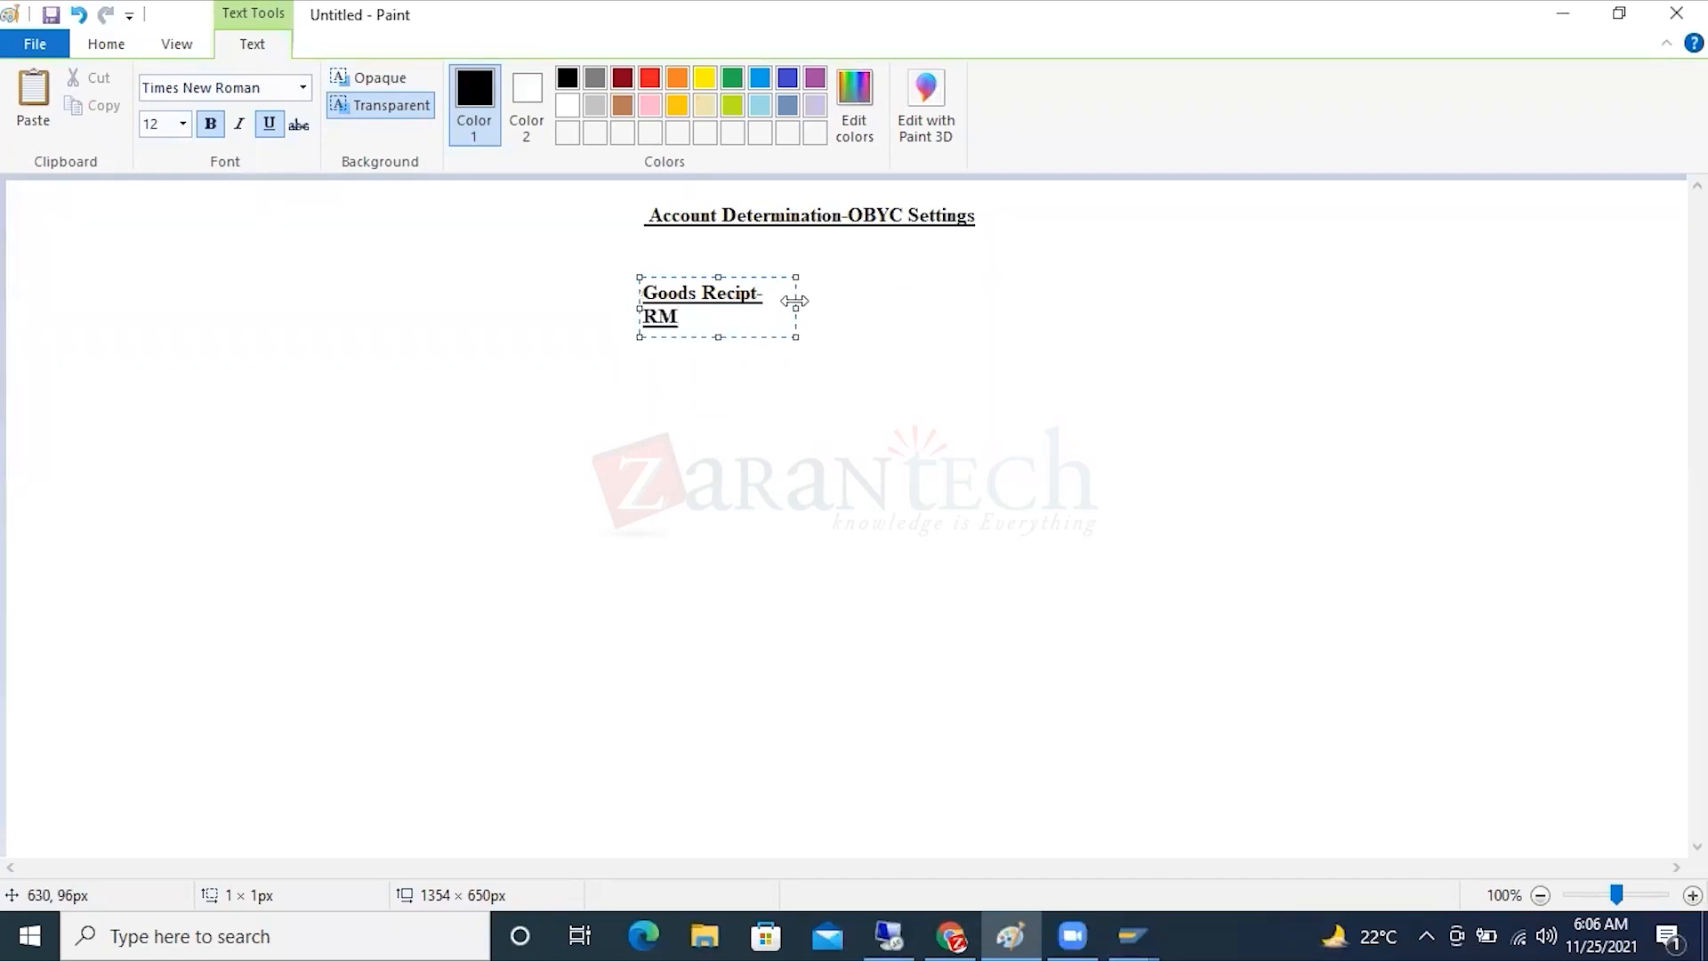
Widen the "Goods Recipt-RM" text box to fit one line and remove the text's bold and underline formatting.
{"action": "left_click_drag", "start_coordinate": [794, 301], "coordinate": [622, 290]}
{"action": "left_click", "coordinate": [269, 124]}
{"action": "left_click", "coordinate": [217, 125]}
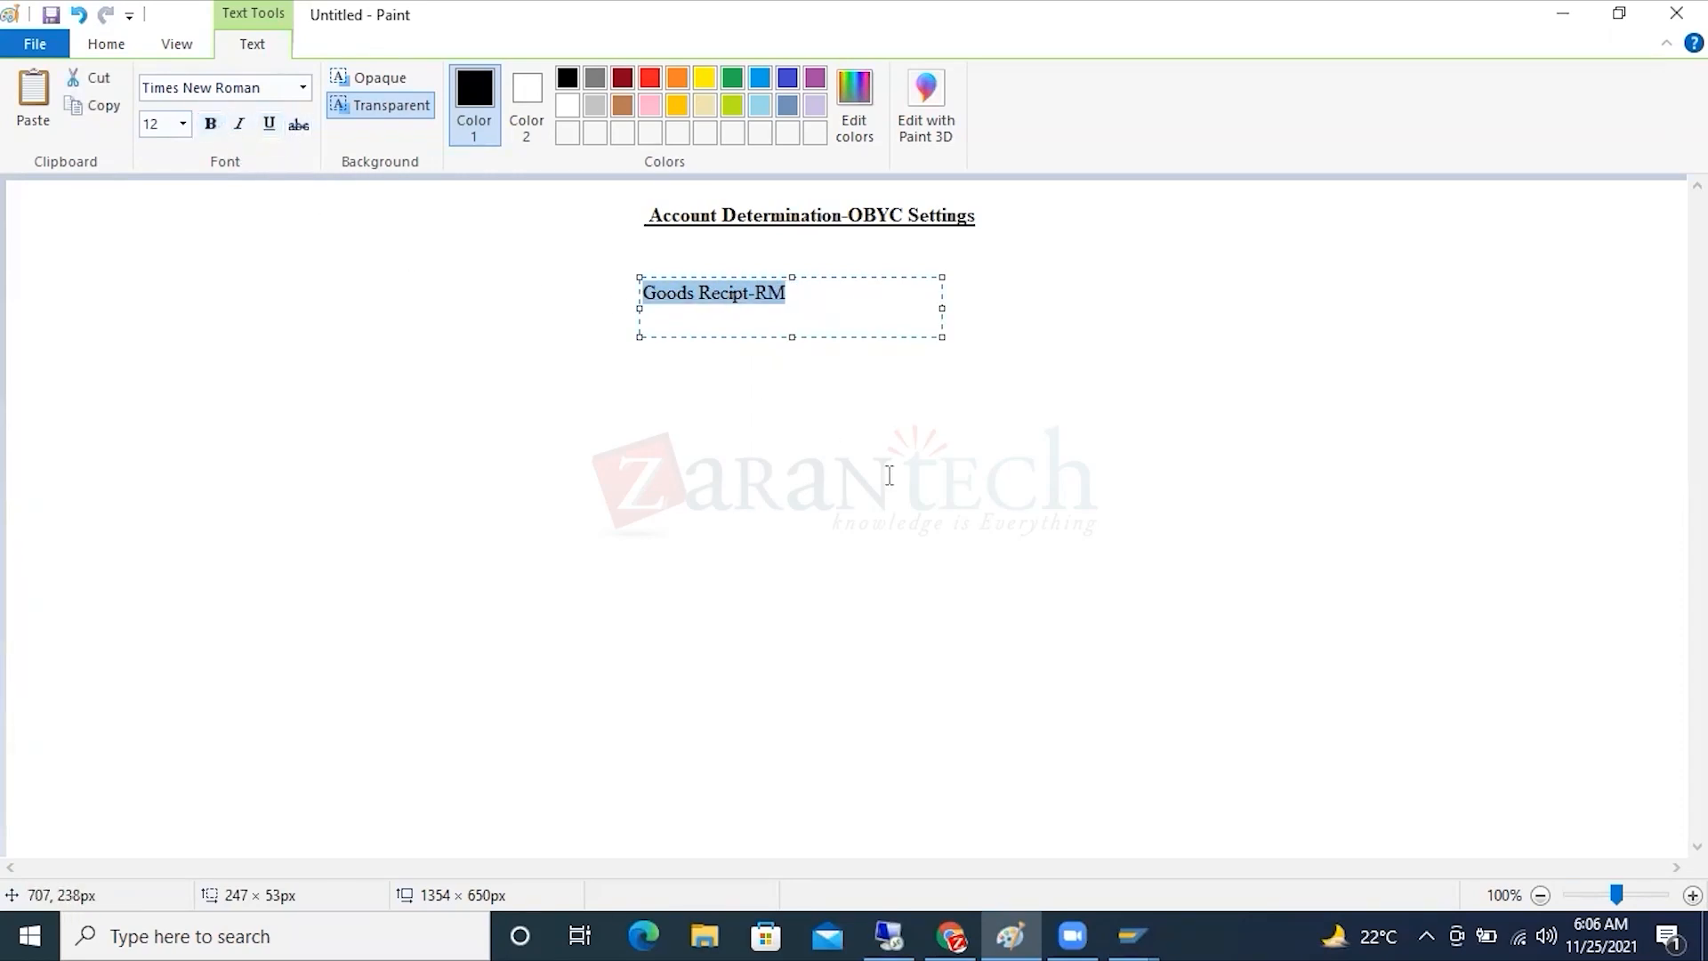
{"action": "left_click", "coordinate": [819, 370]}
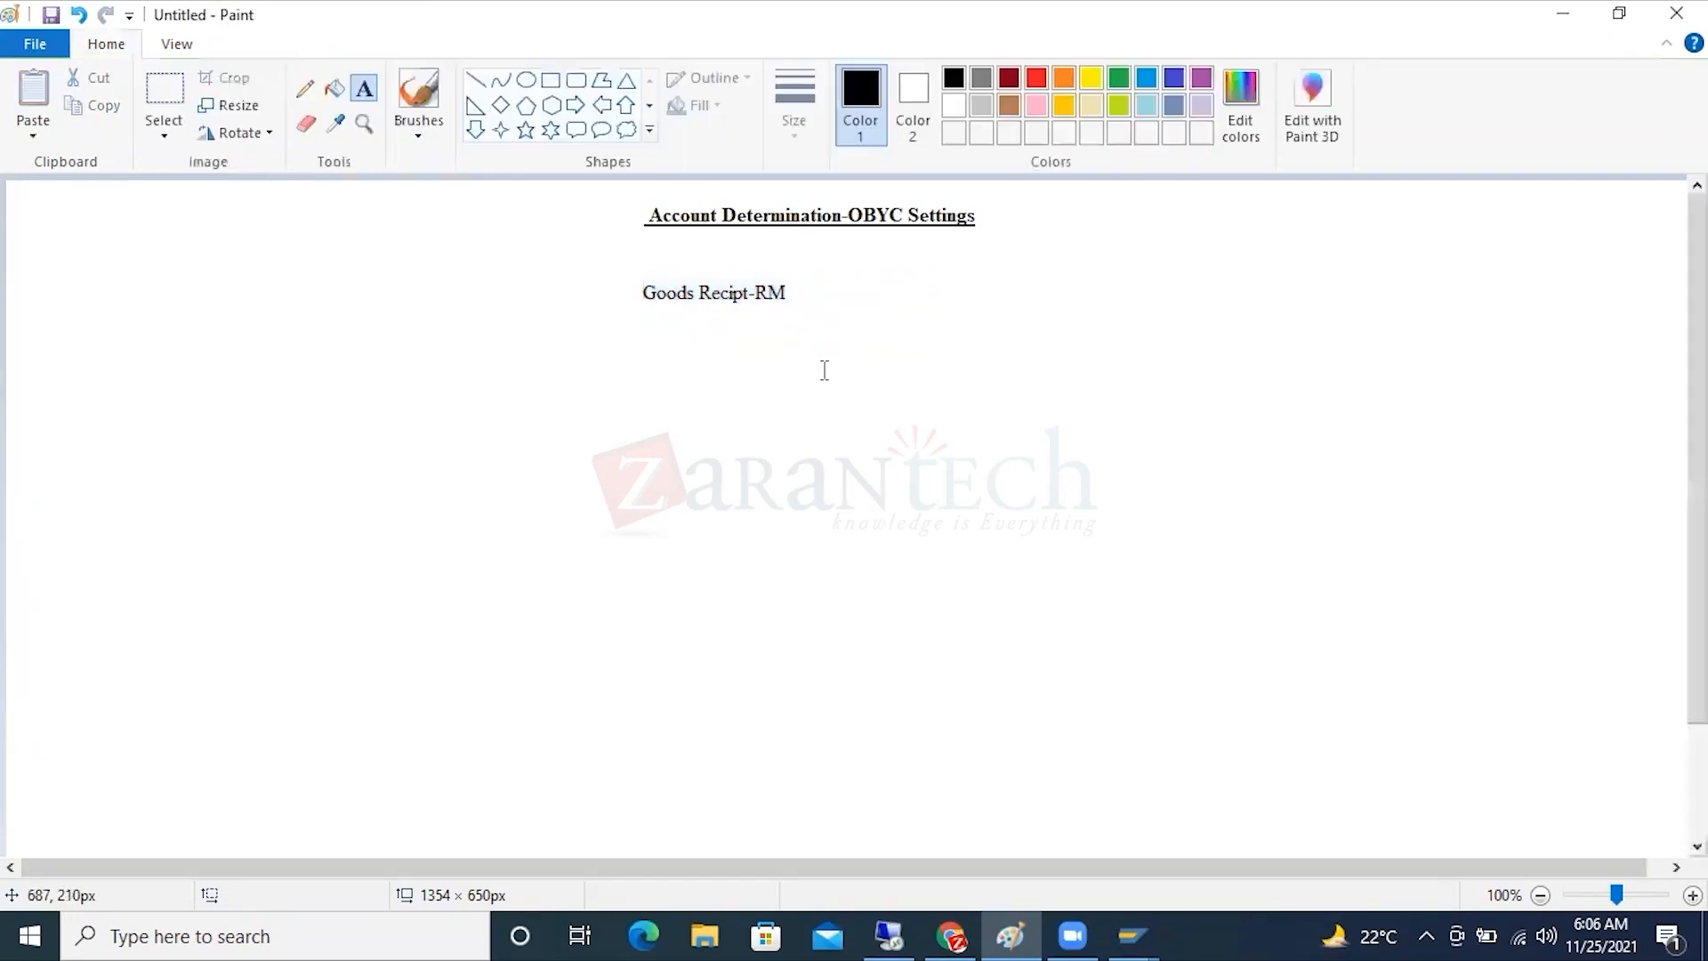
Add the text "Goods Receipt-FG" to the right of "Goods Recipt-RM", leaving room for a divider.
{"action": "left_click", "coordinate": [998, 293]}
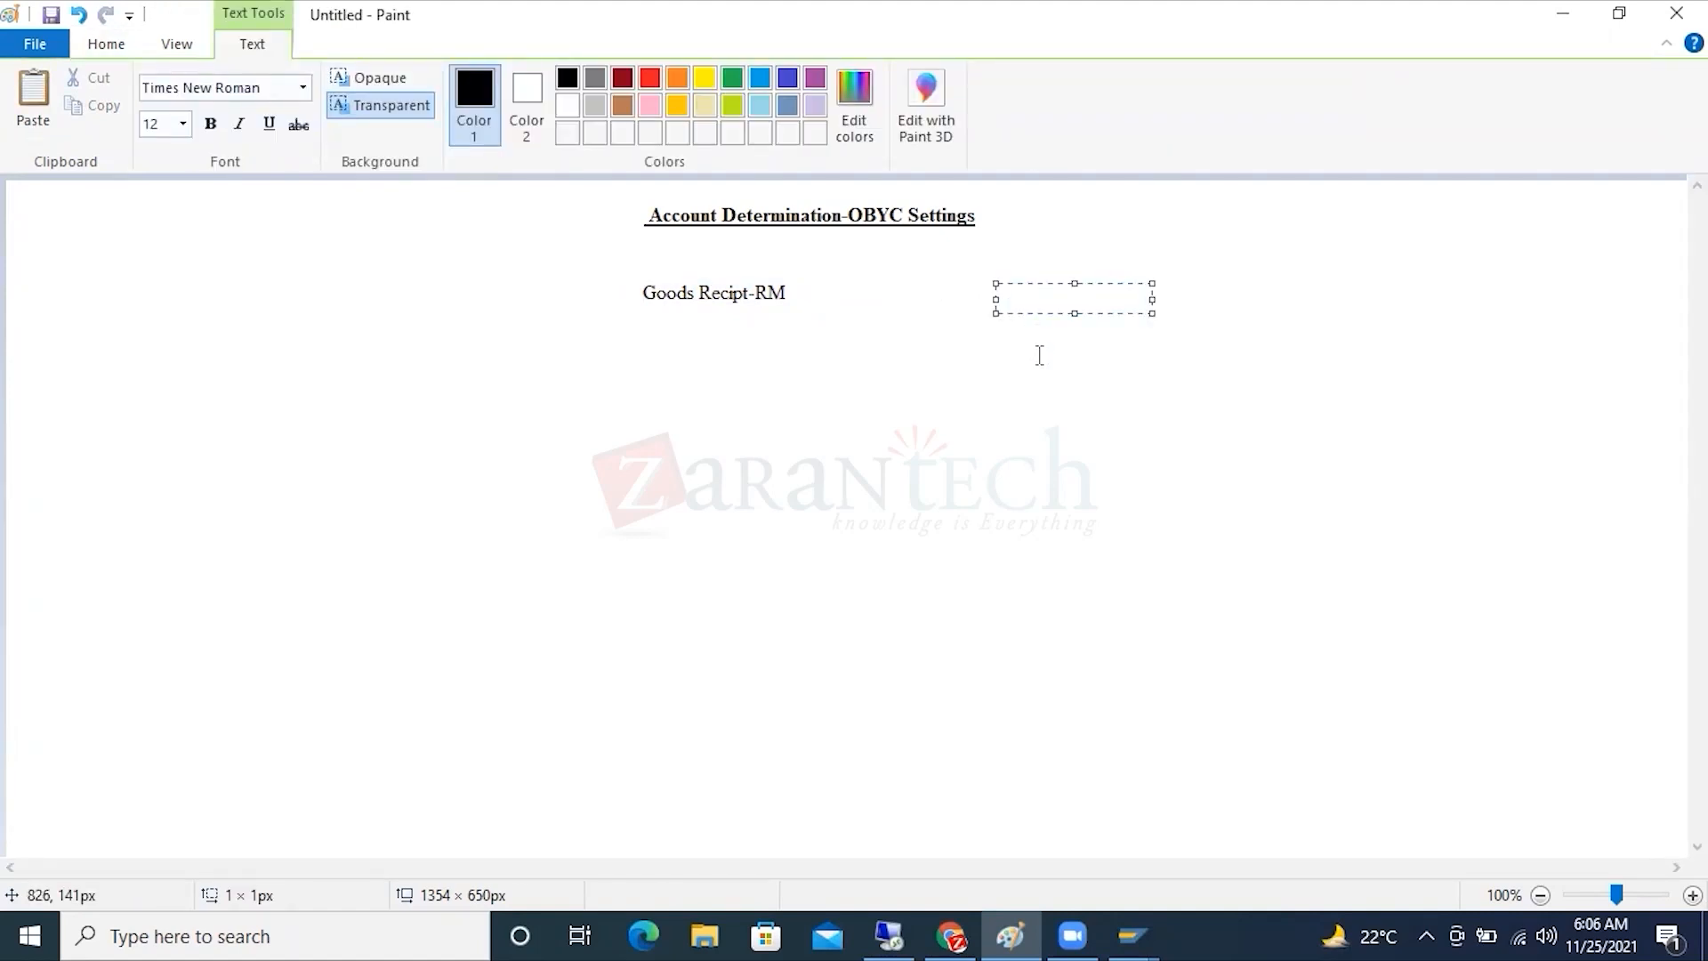
{"action": "type", "text": "Goods Receipt-fg"}
{"action": "key", "text": "BackSpace"}
{"action": "key", "text": "BackSpace"}
{"action": "type", "text": "FG"}
{"action": "left_click", "coordinate": [852, 285]}
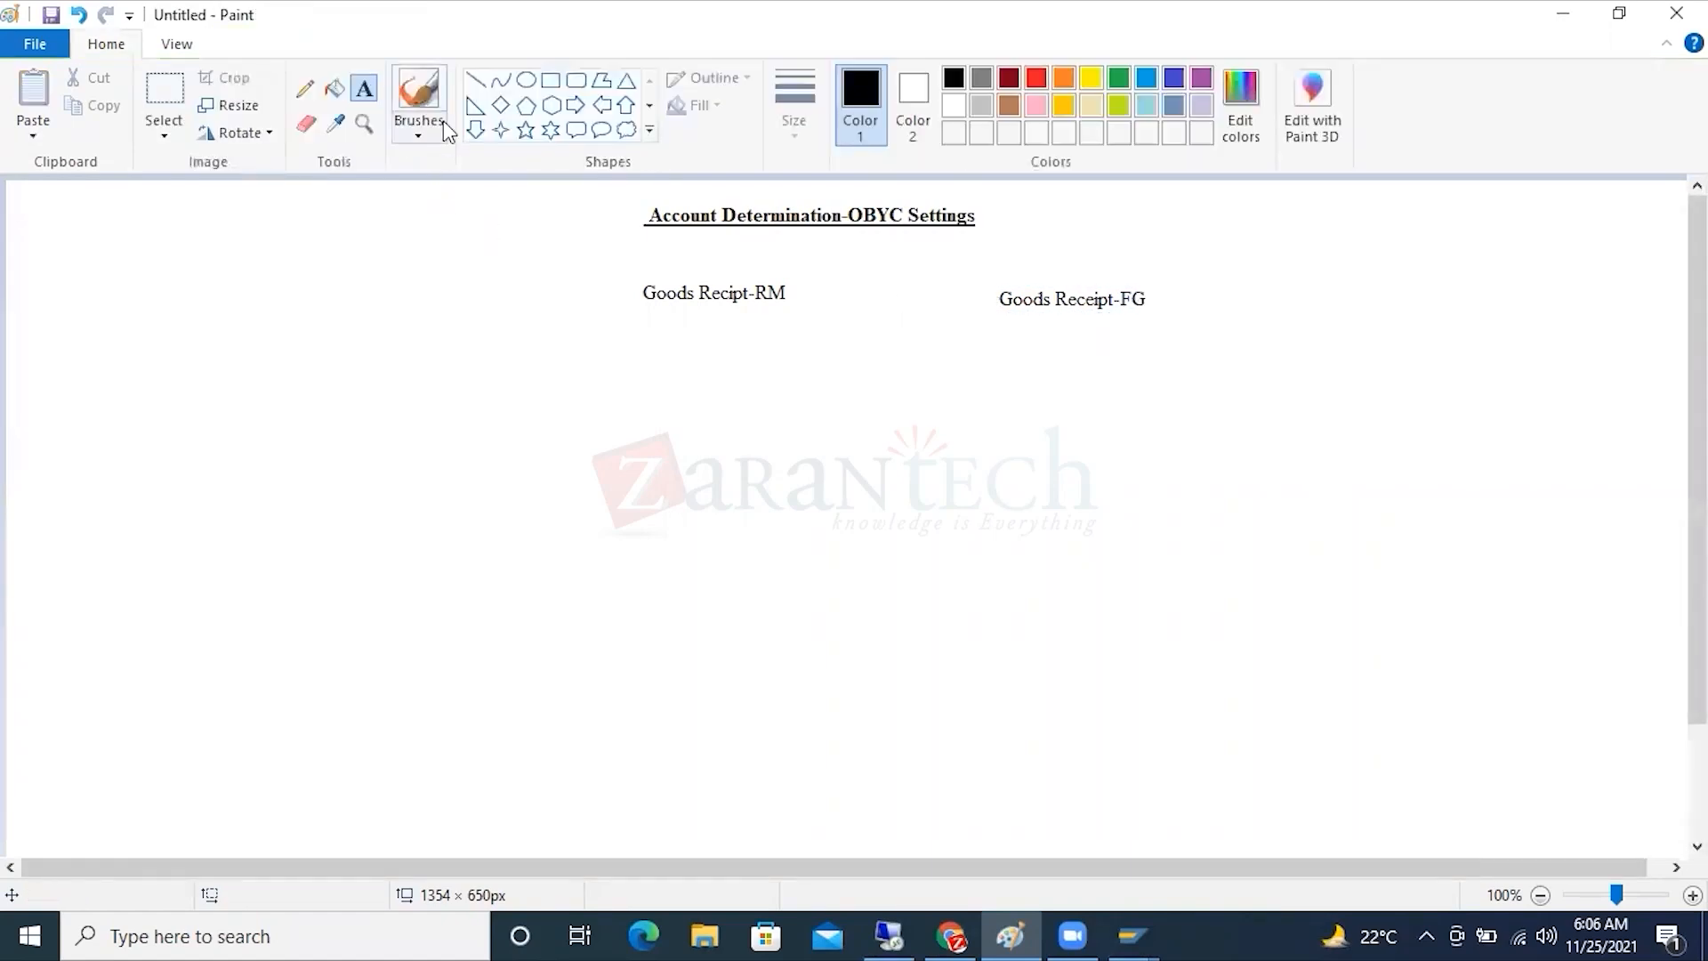
Draw a vertical divider line about 456 px long between the RM and FG goods receipt labels.
{"action": "left_click", "coordinate": [476, 83]}
{"action": "mouse_move", "coordinate": [877, 259]}
{"action": "left_mouse_down"}
{"action": "mouse_move", "coordinate": [883, 818]}
{"action": "mouse_move", "coordinate": [859, 811]}
{"action": "mouse_move", "coordinate": [880, 827]}
{"action": "left_mouse_up"}
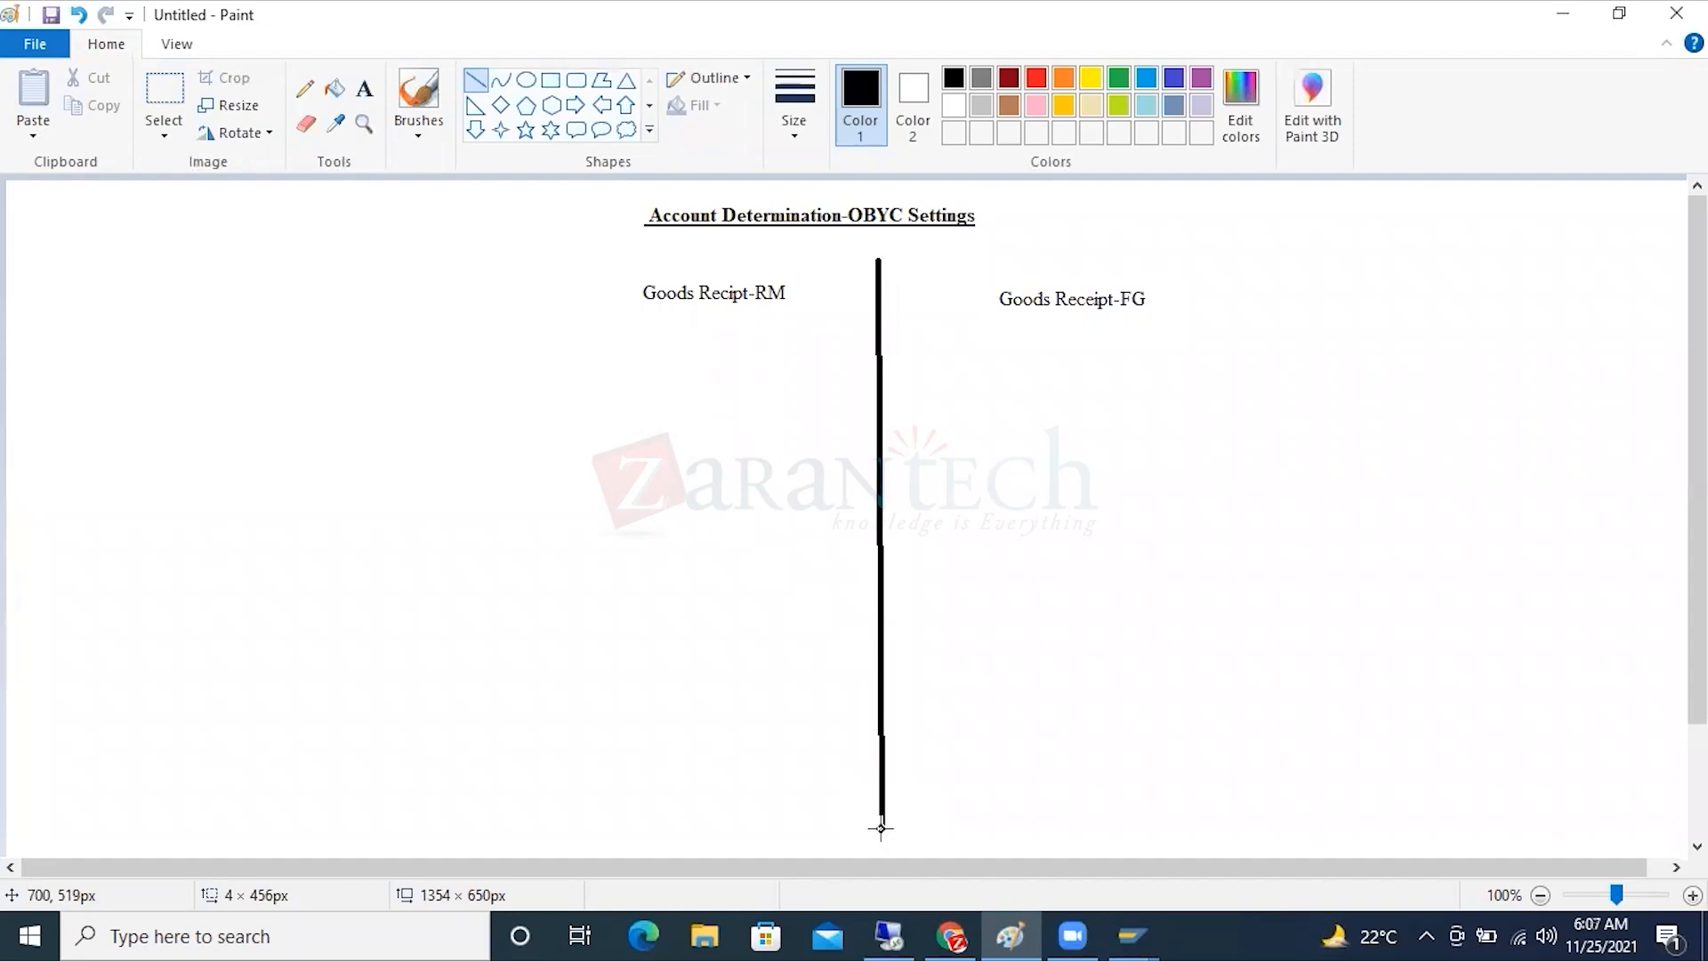
{"action": "left_click_drag", "start_coordinate": [880, 828], "coordinate": [878, 827]}
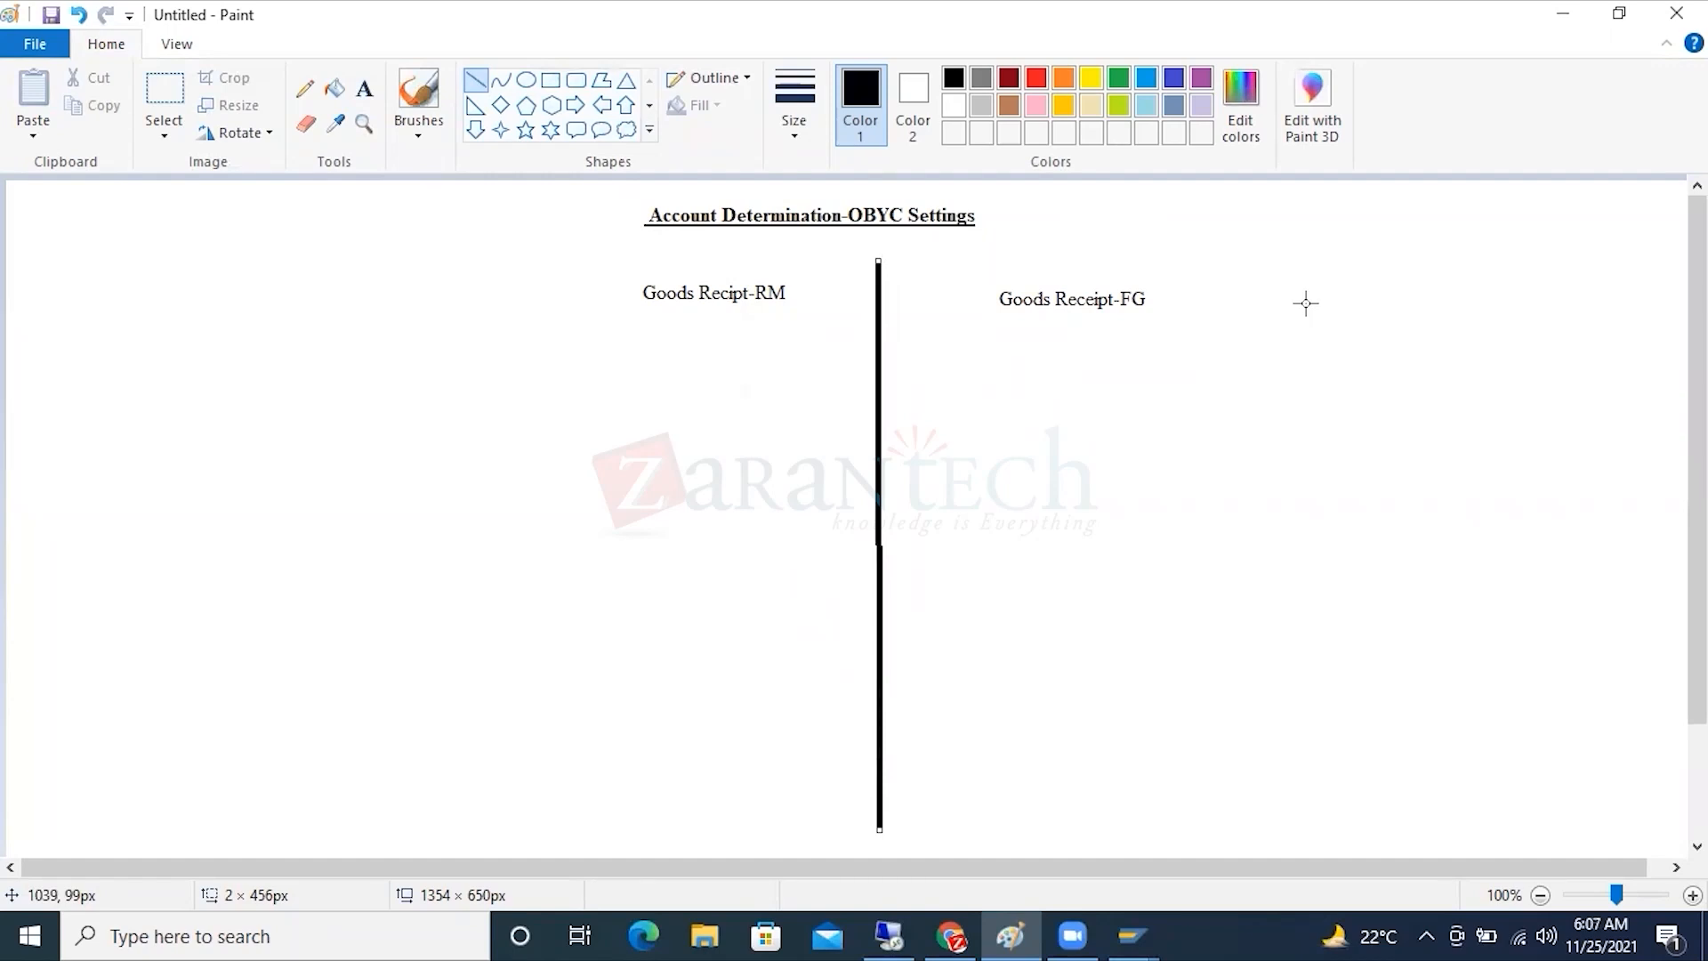
Add the text "Mov. Type- 101" directly below "Goods Recipt-RM".
{"action": "left_click", "coordinate": [364, 88]}
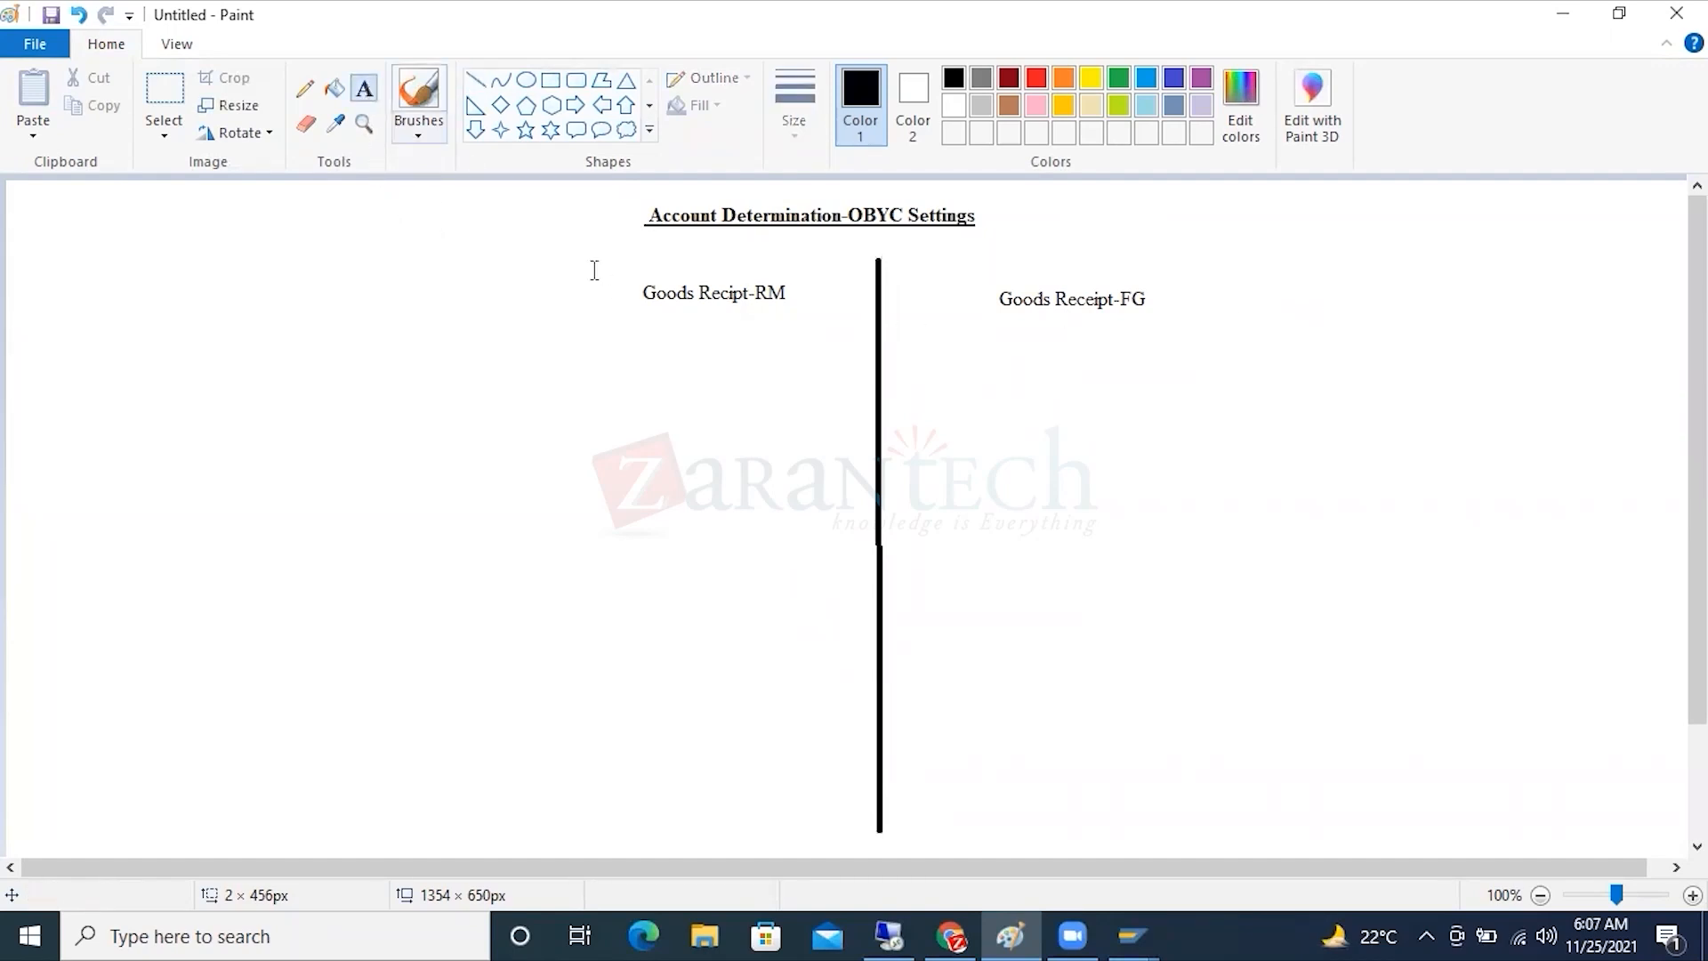
{"action": "left_click", "coordinate": [644, 335]}
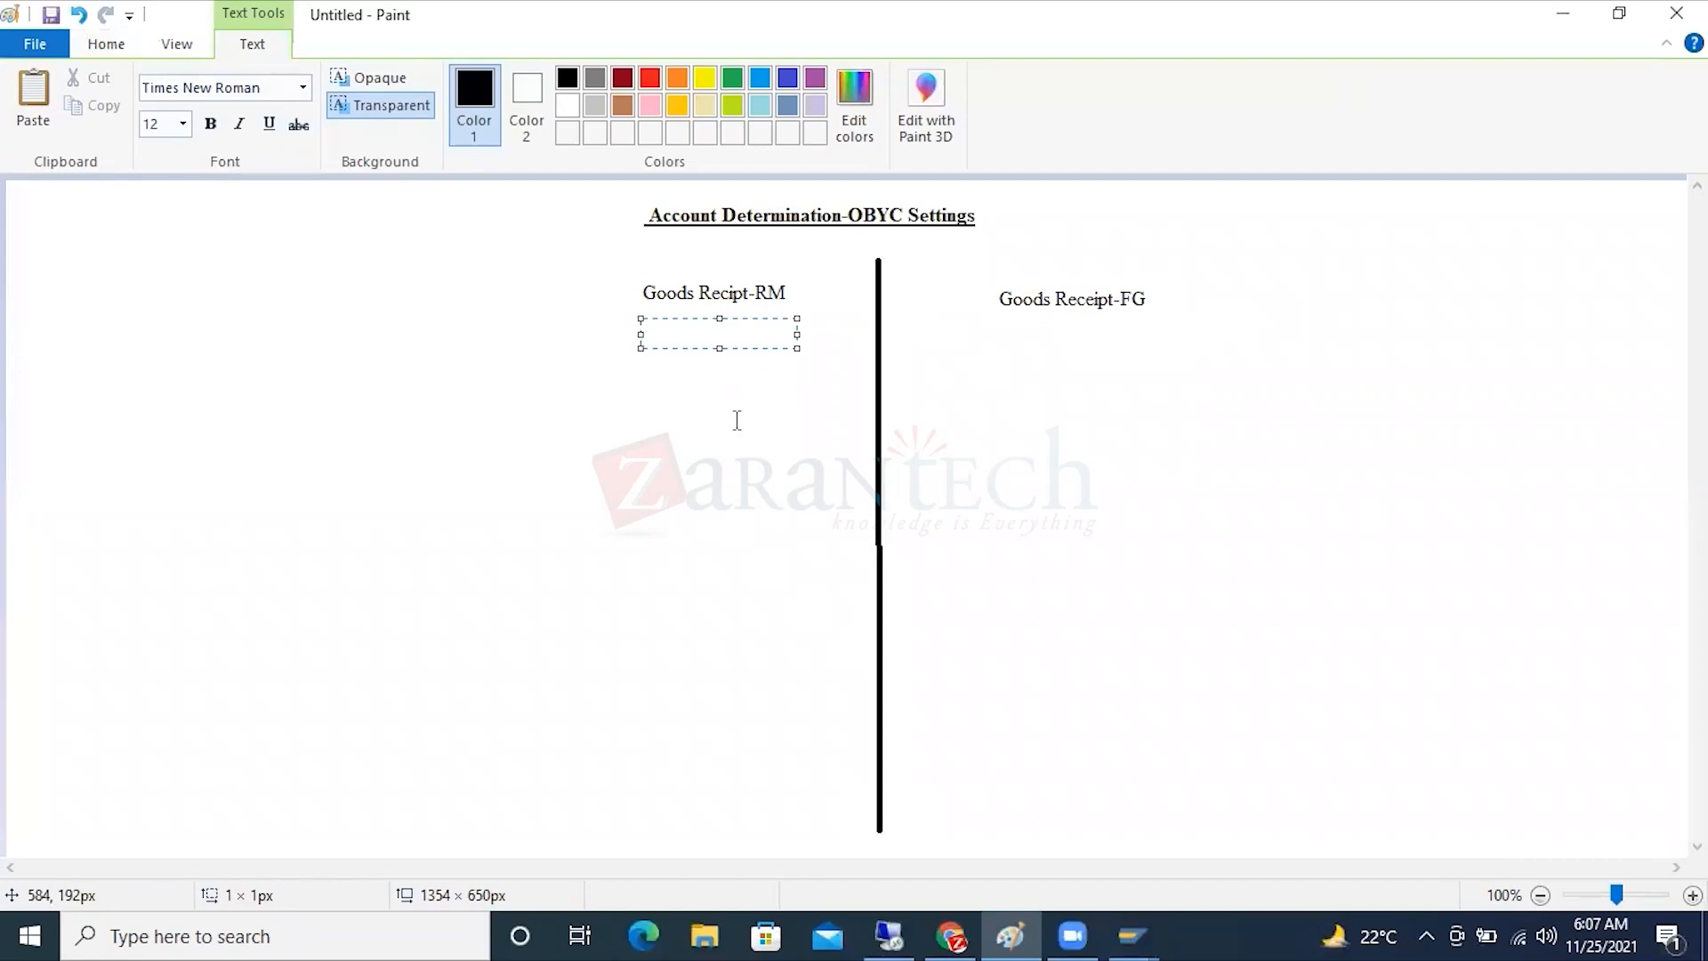
{"action": "type", "text": "Mov. Type- 101"}
Copy the "Mov. Type- 101" text and paste it below "Goods Receipt-FG".
{"action": "left_click_drag", "start_coordinate": [772, 334], "coordinate": [643, 335]}
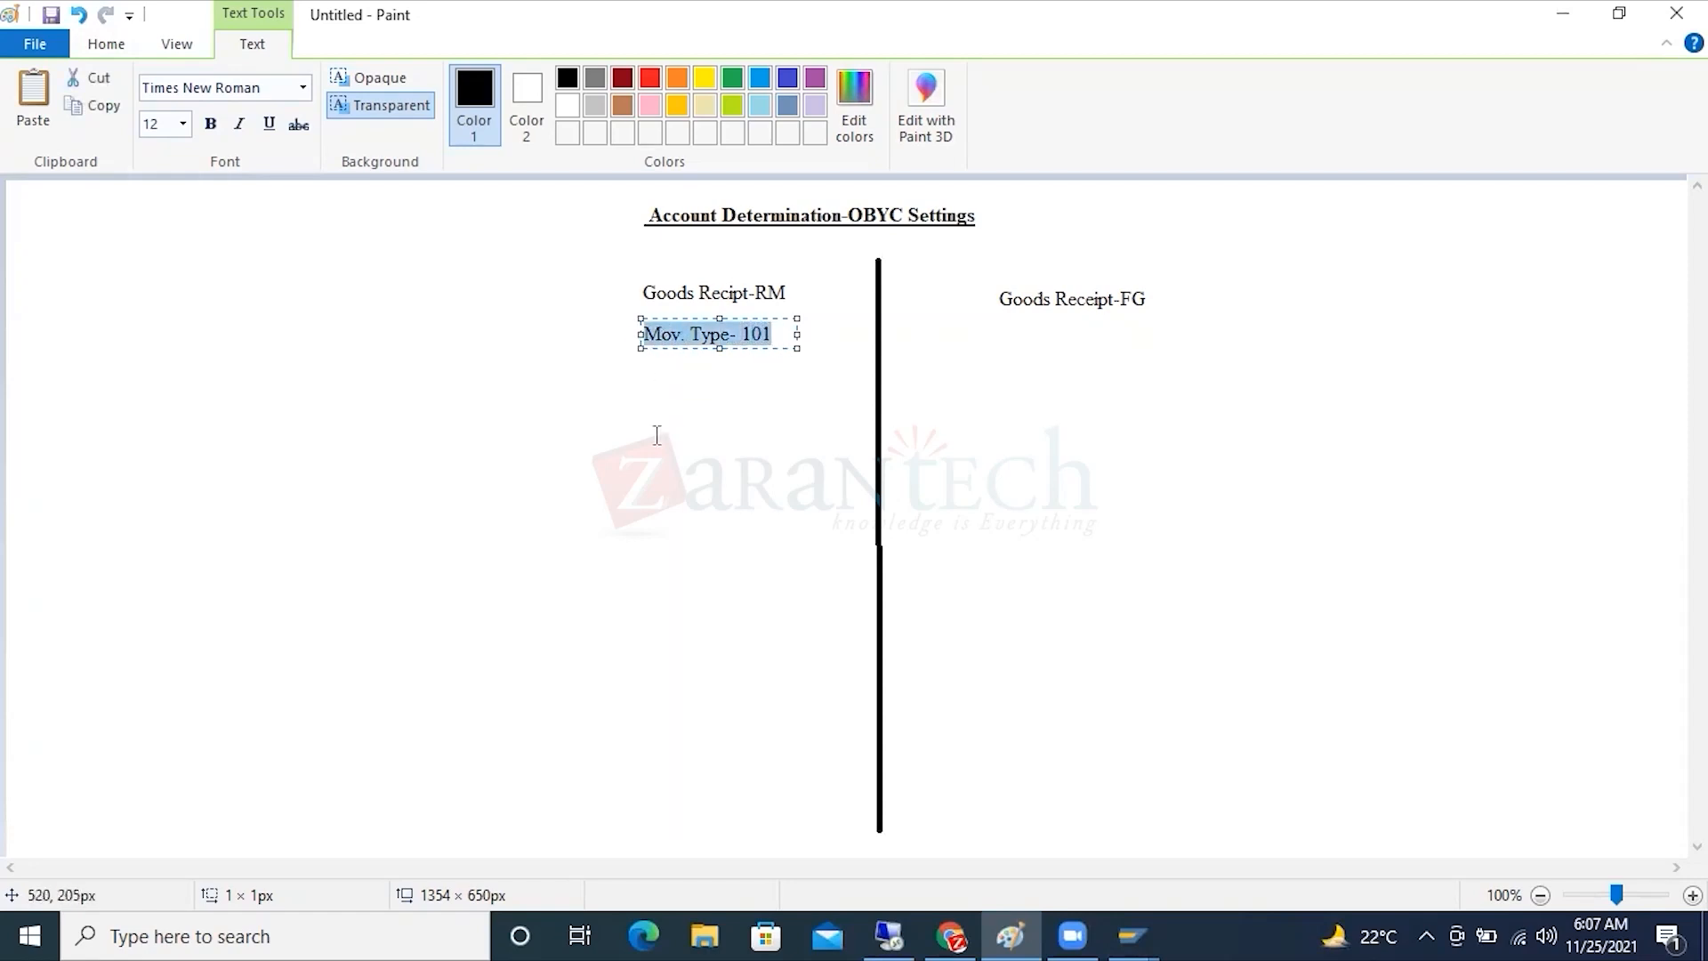
{"action": "left_click", "coordinate": [1004, 341]}
{"action": "left_click", "coordinate": [1003, 325]}
{"action": "key", "text": "ctrl+v"}
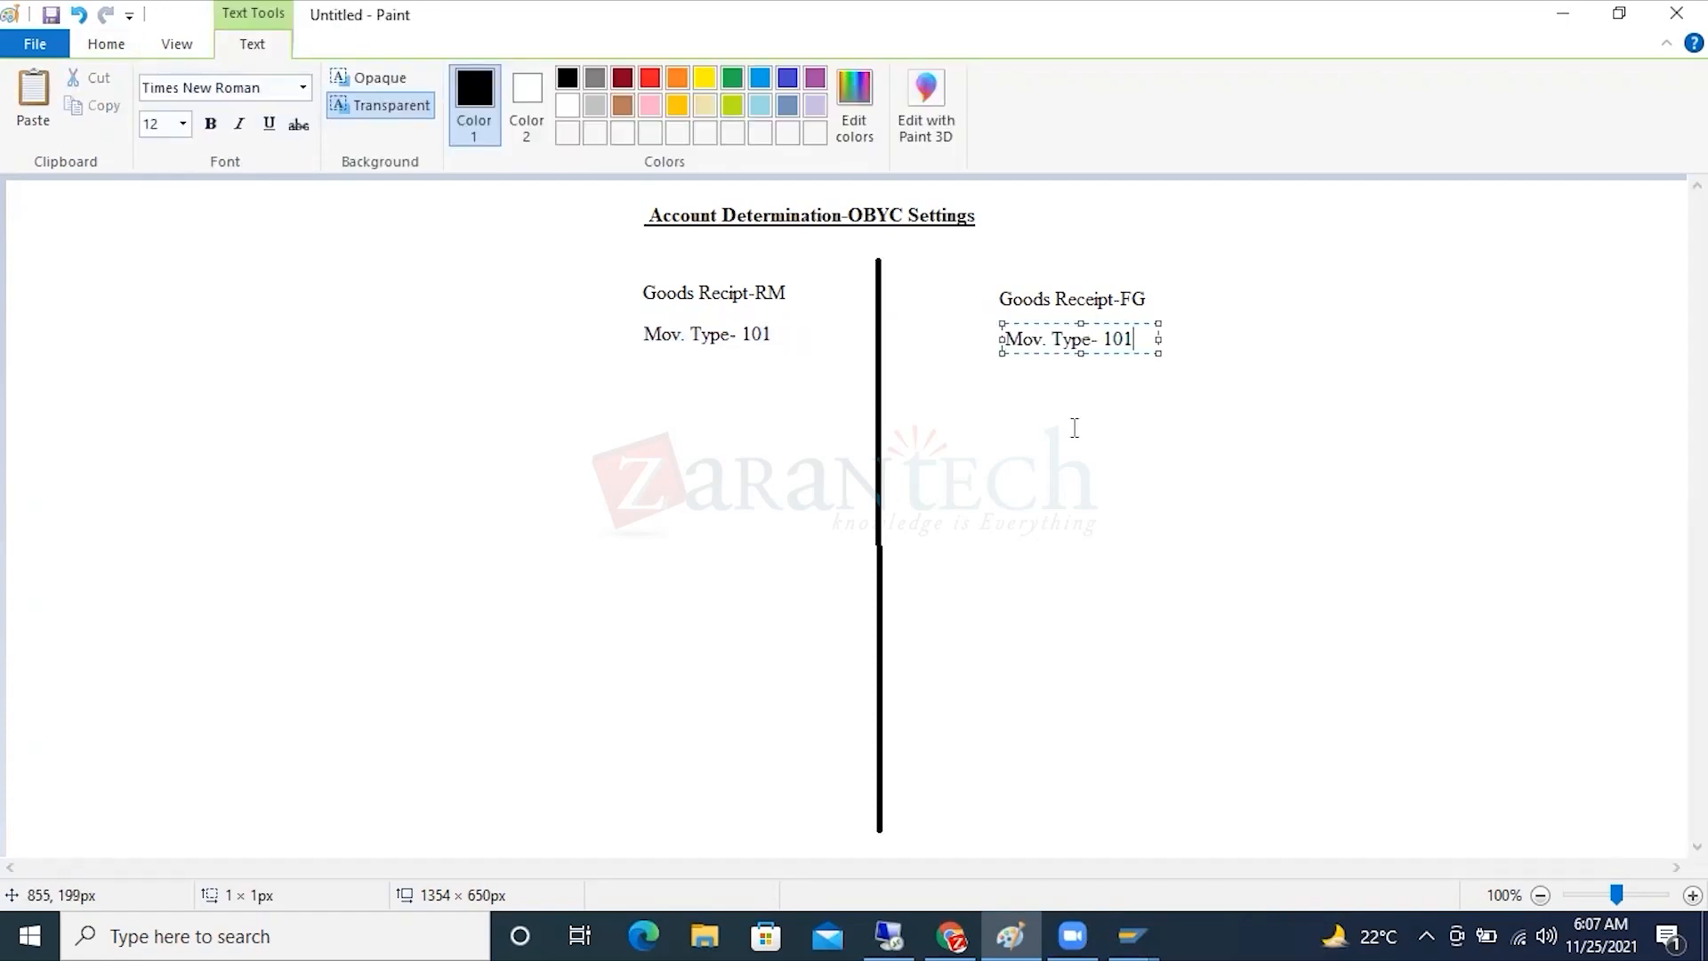
{"action": "left_click", "coordinate": [781, 330]}
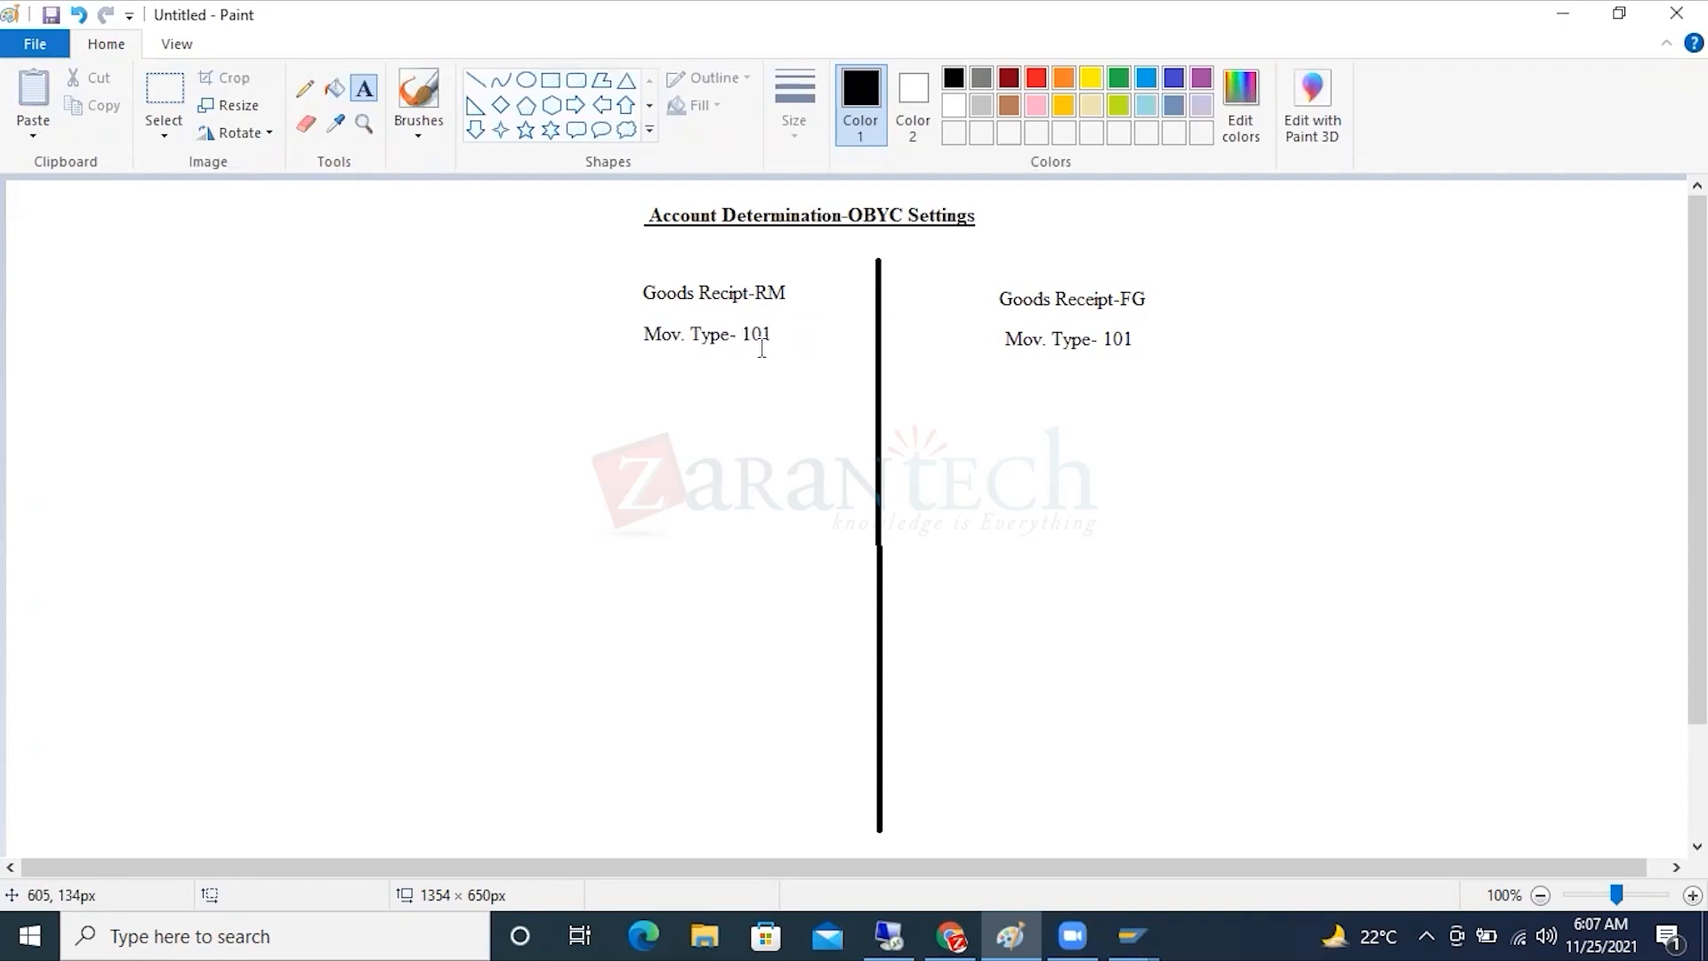
Draw a down arrow about 27 × 82 px under the RM side's "Mov. Type- 101" and add "Valu. Class" beneath it.
{"action": "left_click", "coordinate": [476, 130]}
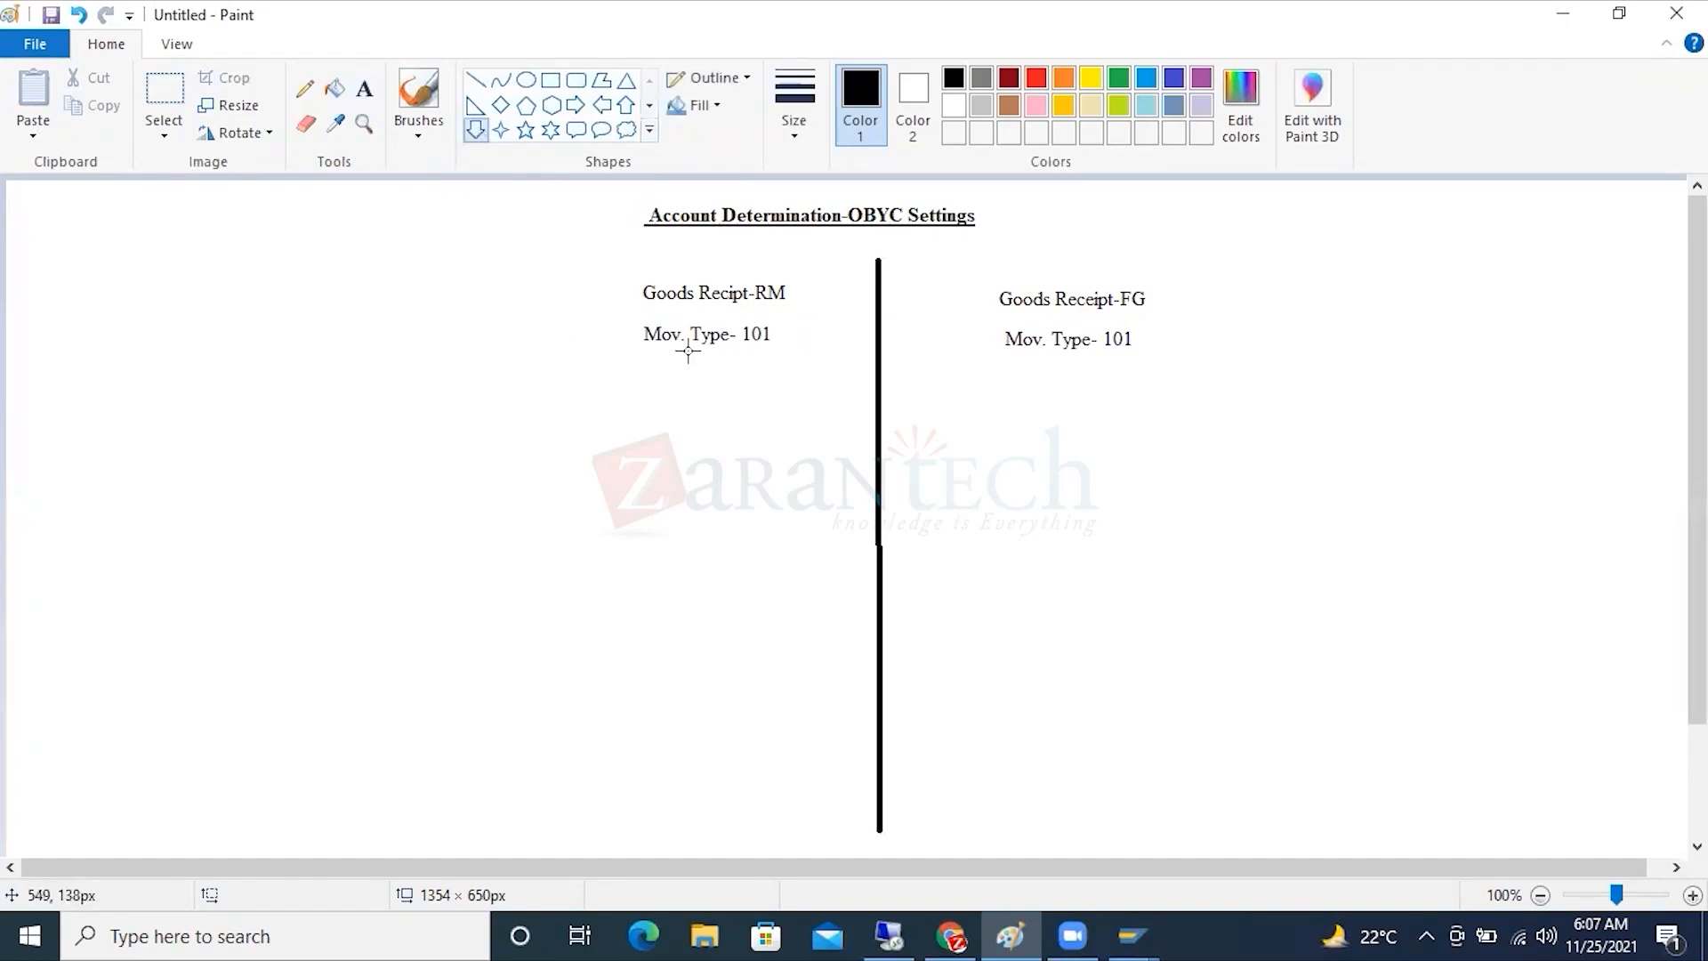
{"action": "left_click_drag", "start_coordinate": [681, 351], "coordinate": [715, 454]}
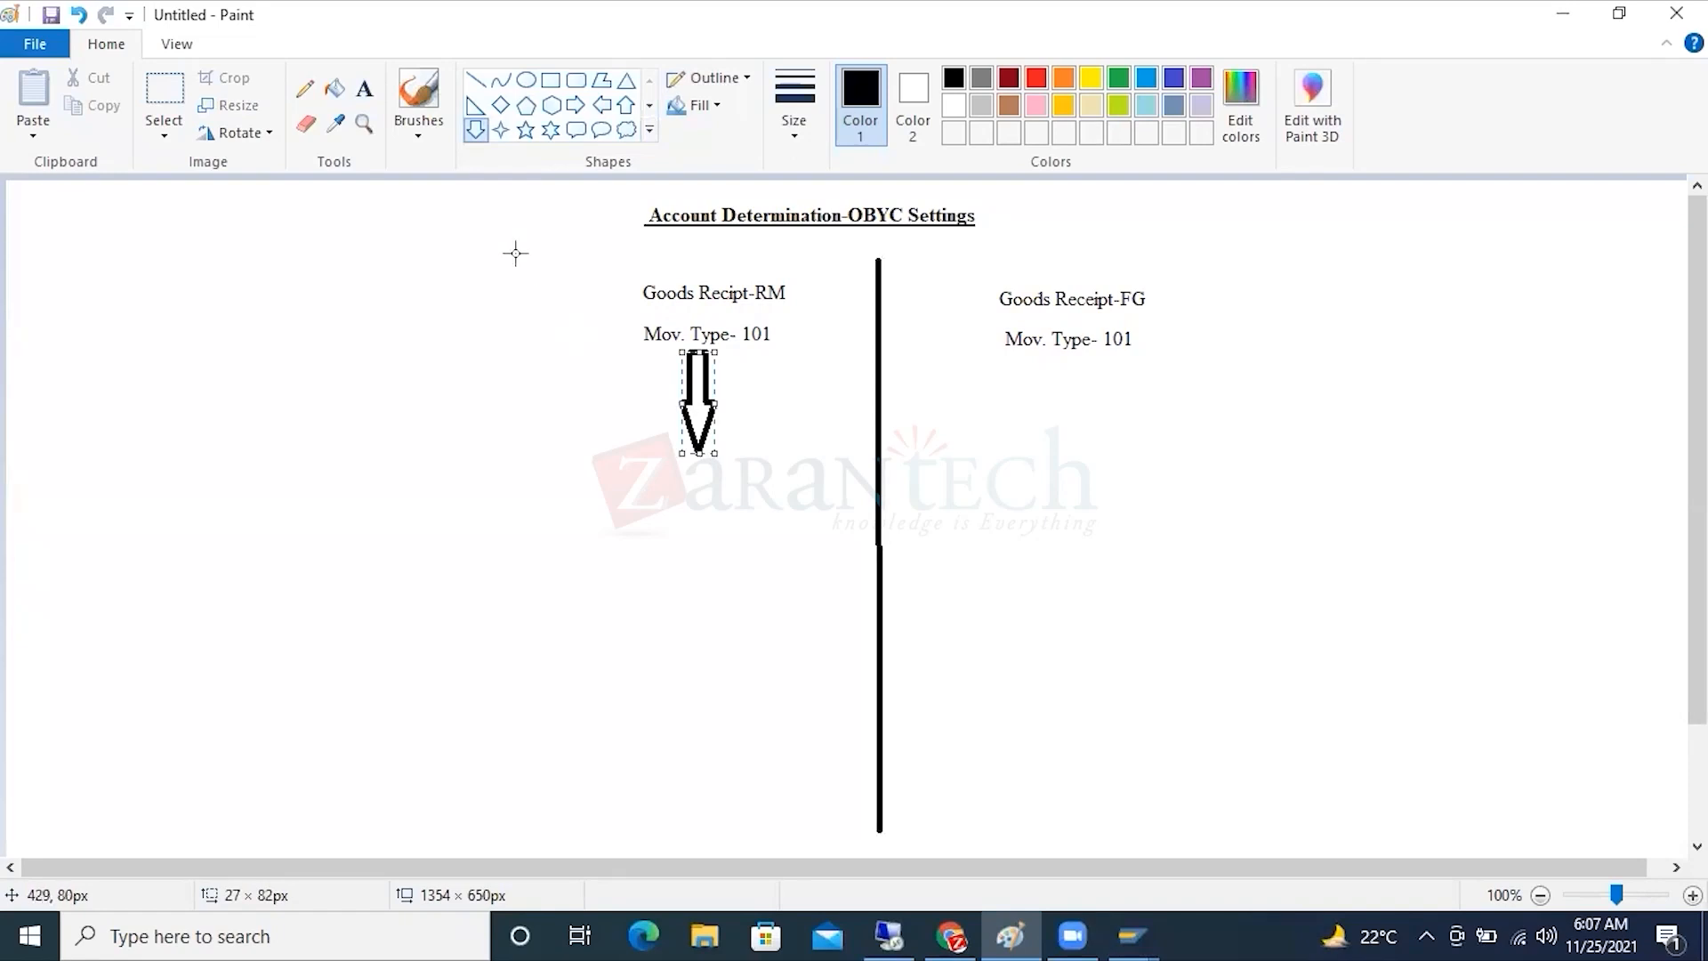
{"action": "left_click", "coordinate": [364, 88]}
{"action": "left_click", "coordinate": [648, 463]}
{"action": "type", "text": "Valu"}
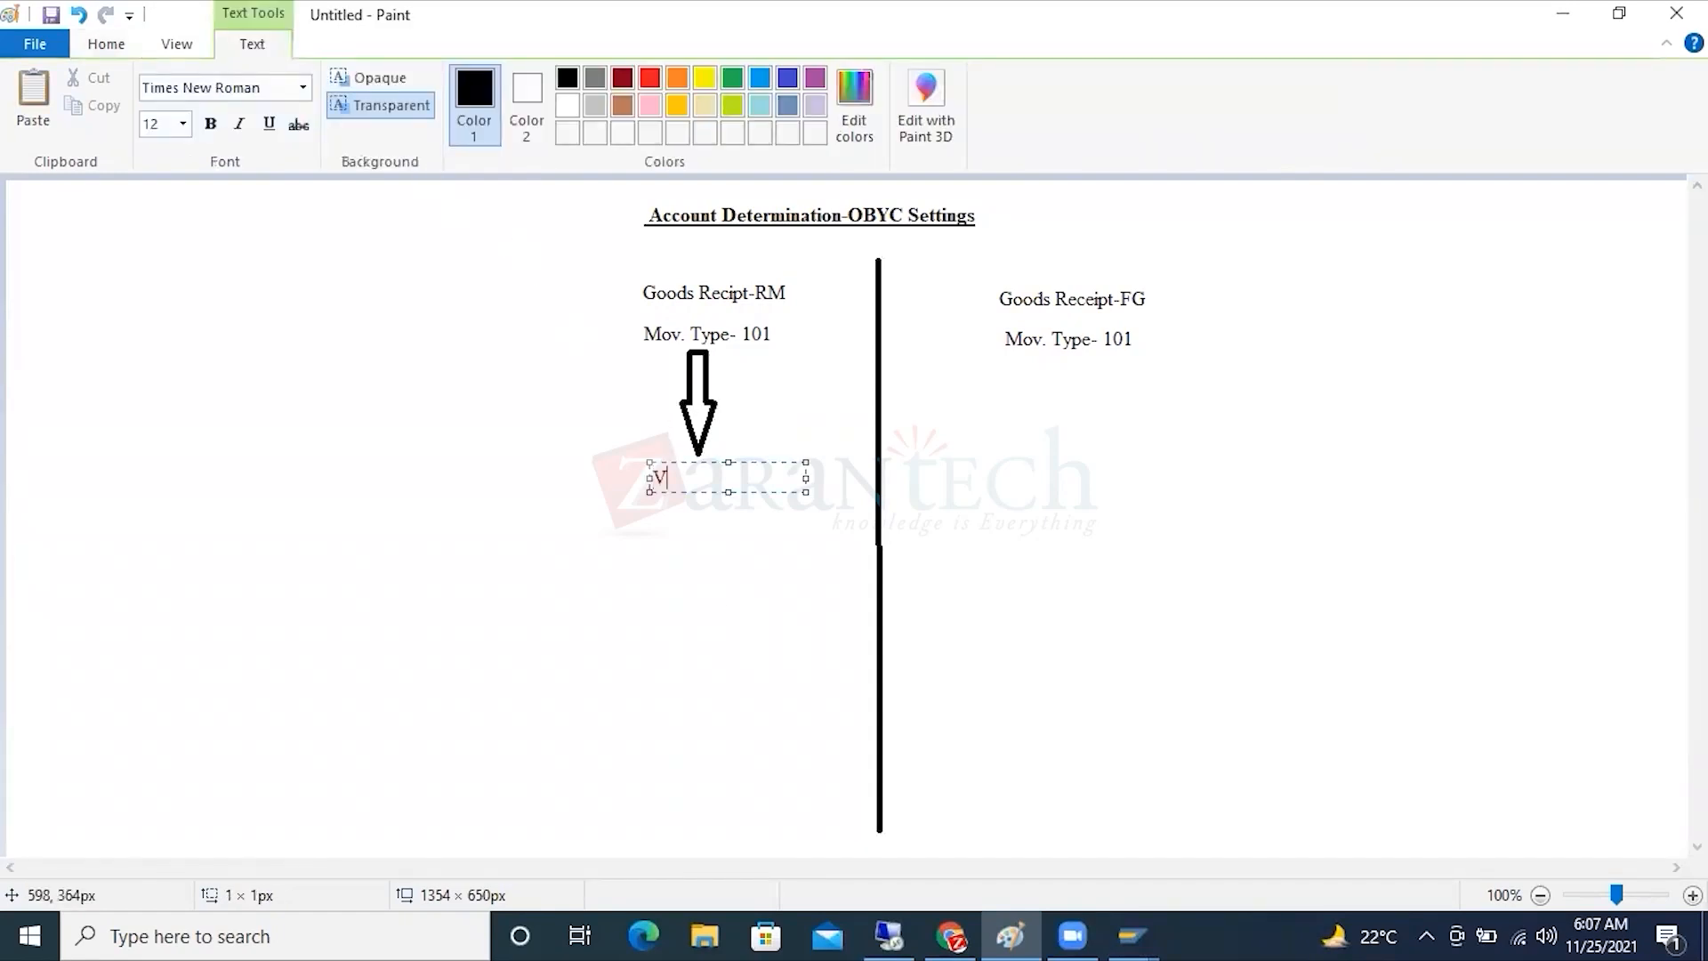
{"action": "type", "text": ". Class"}
Switch to the remote SAP session and bring up the Accounting 1 view of material TG11.
{"action": "left_click", "coordinate": [890, 936]}
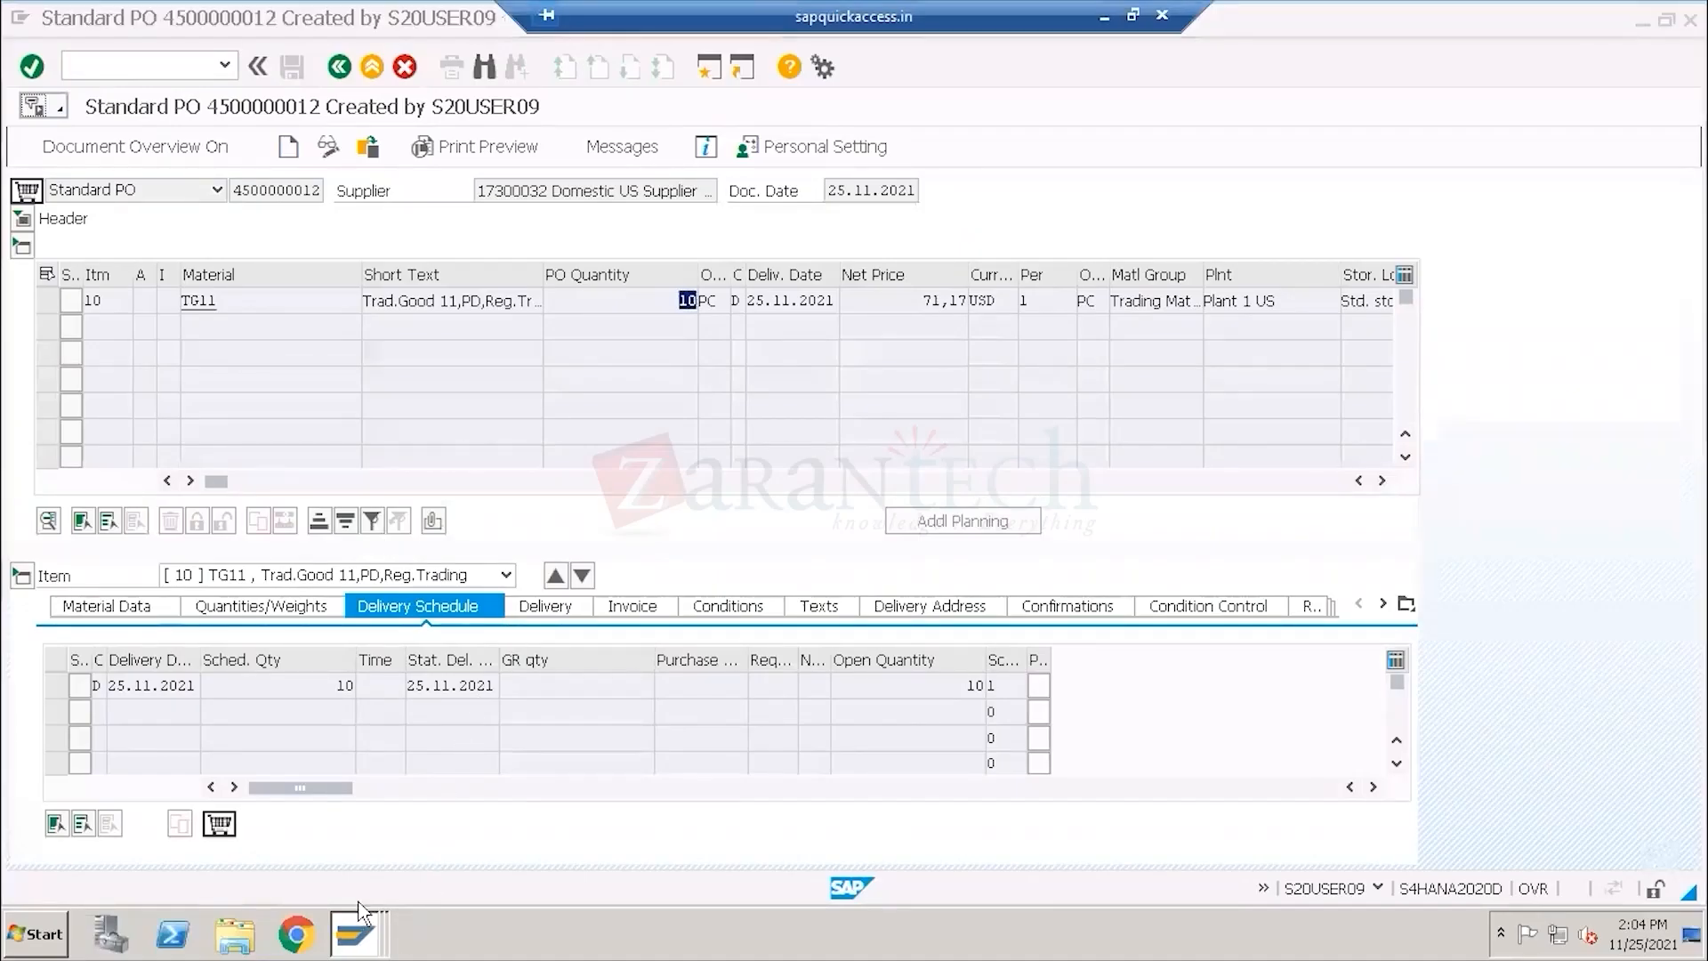
{"action": "left_click", "coordinate": [369, 935]}
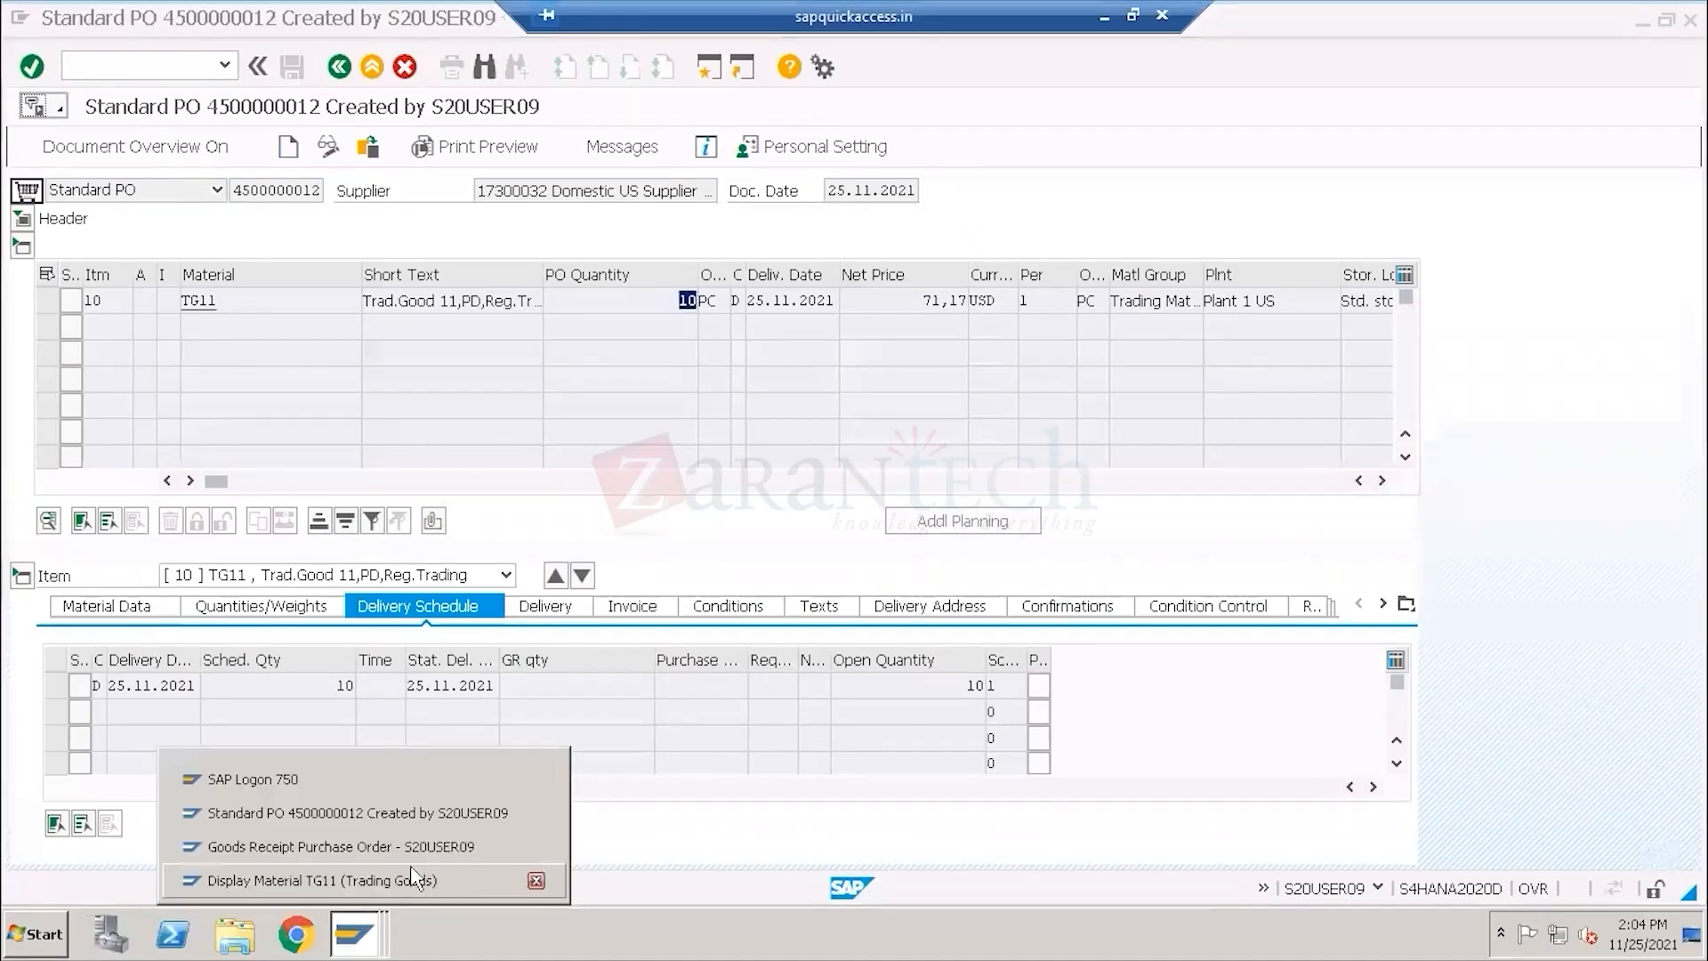
{"action": "left_click", "coordinate": [412, 879]}
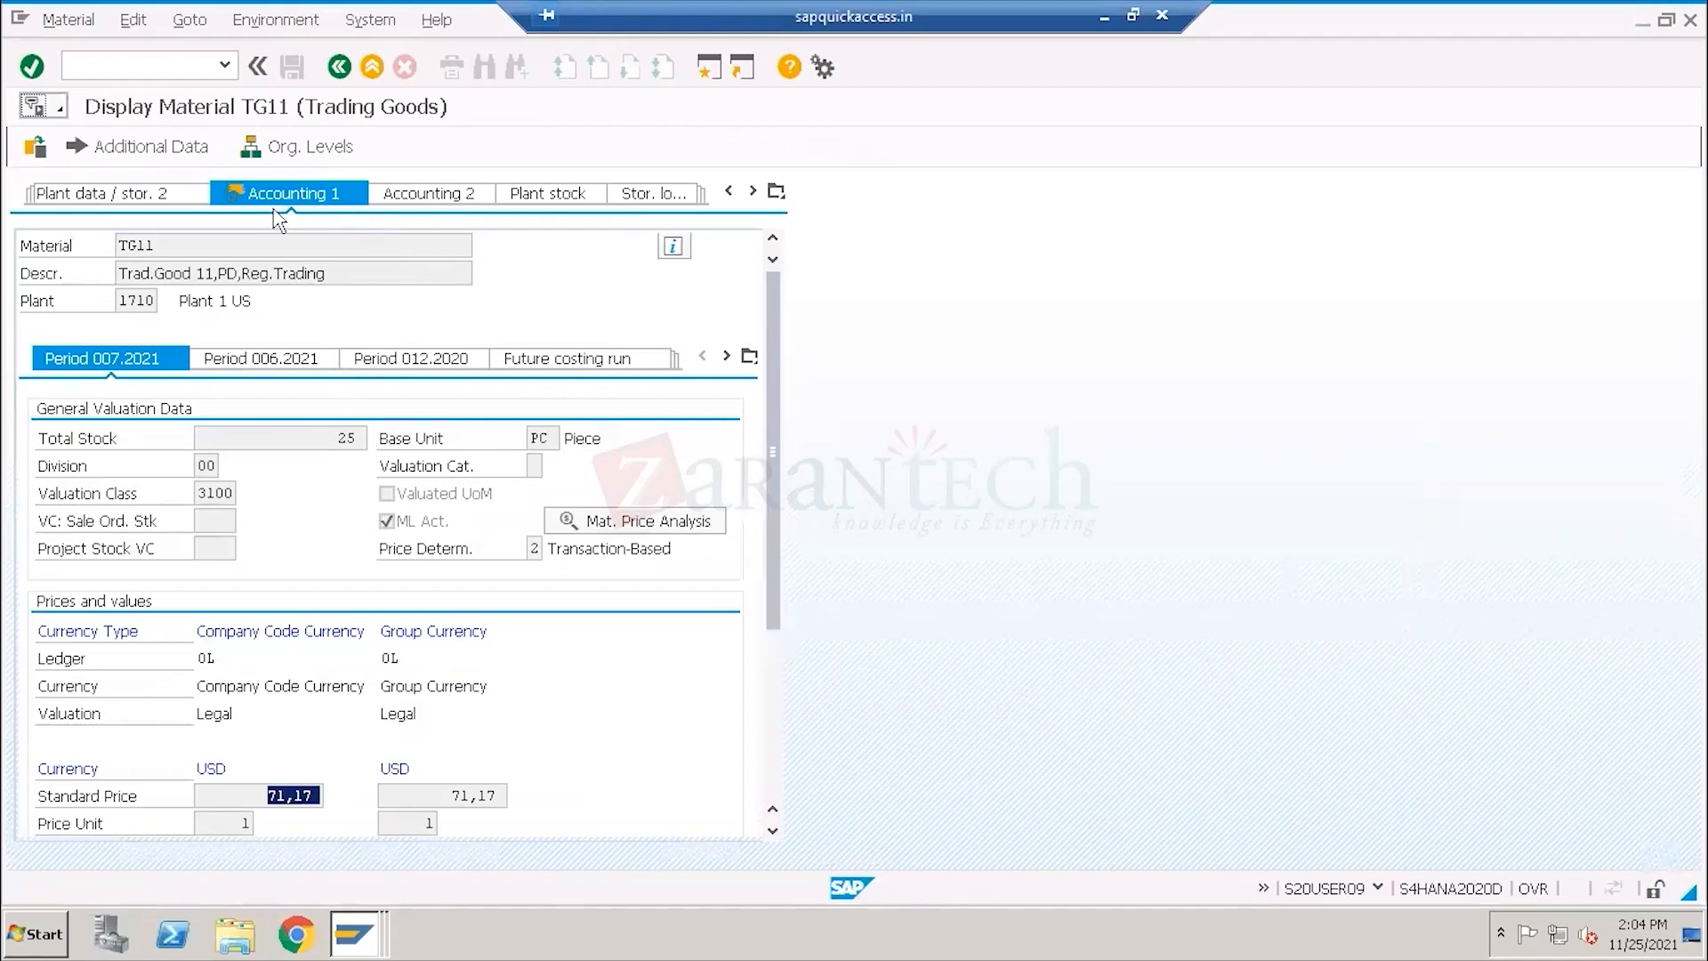
Examine the valuation class assigned to material TG11 under General Valuation Data.
{"action": "double_click", "coordinate": [203, 493]}
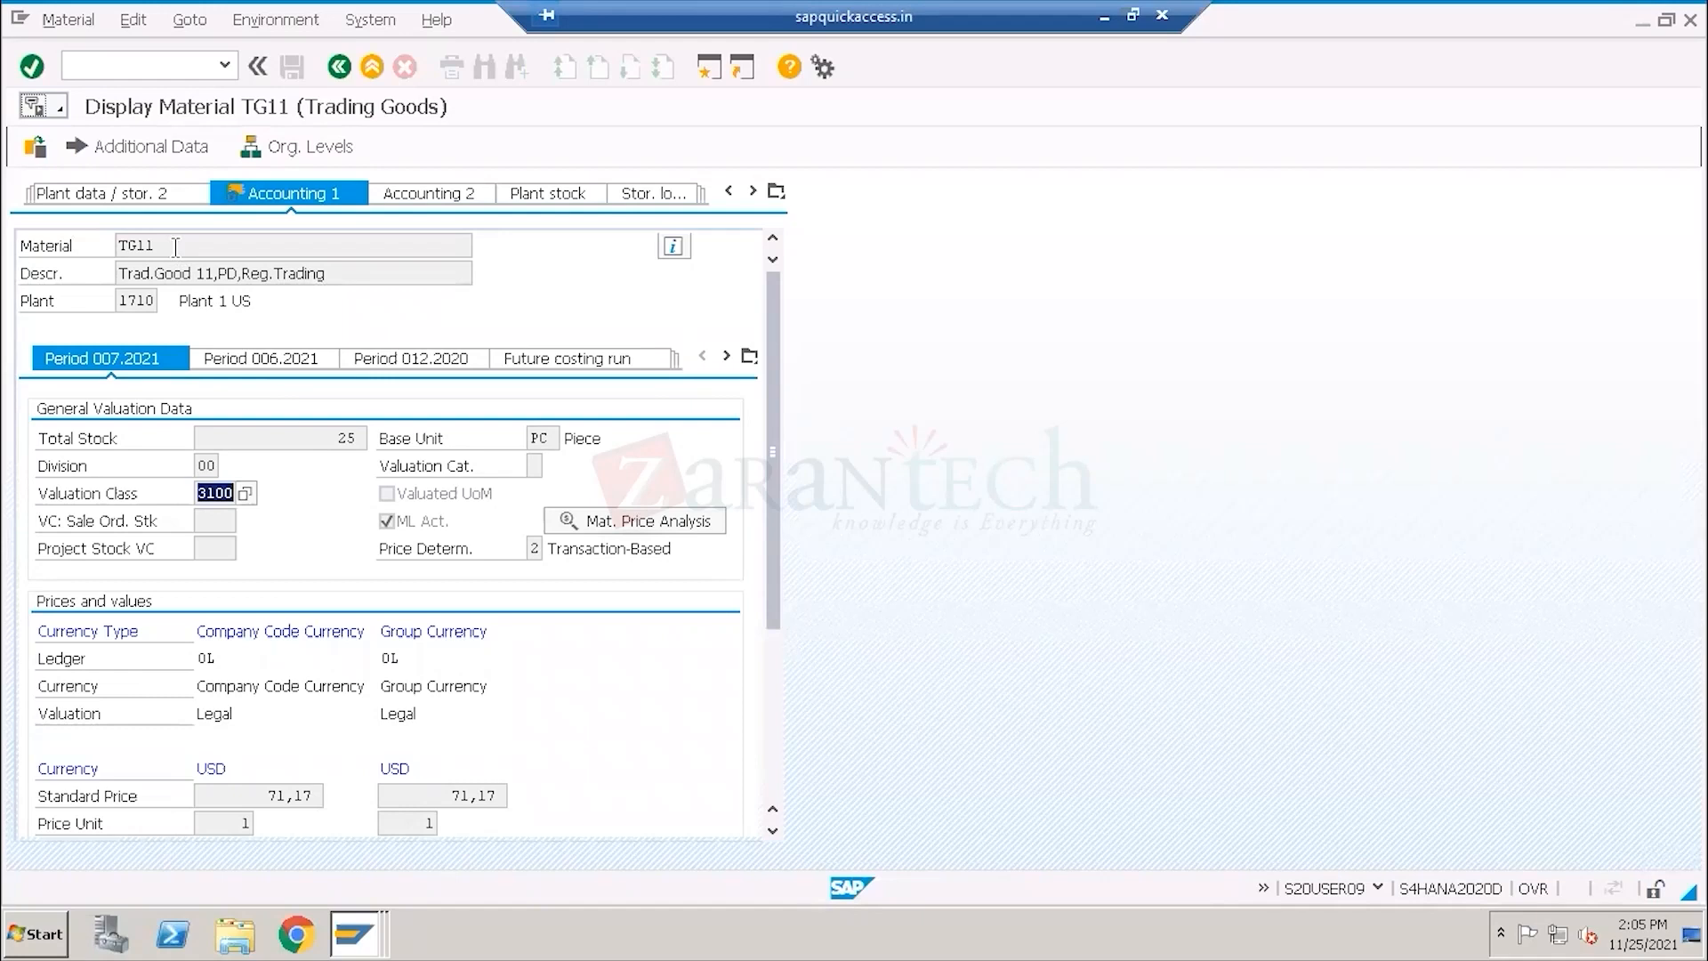
{"action": "left_click", "coordinate": [117, 246]}
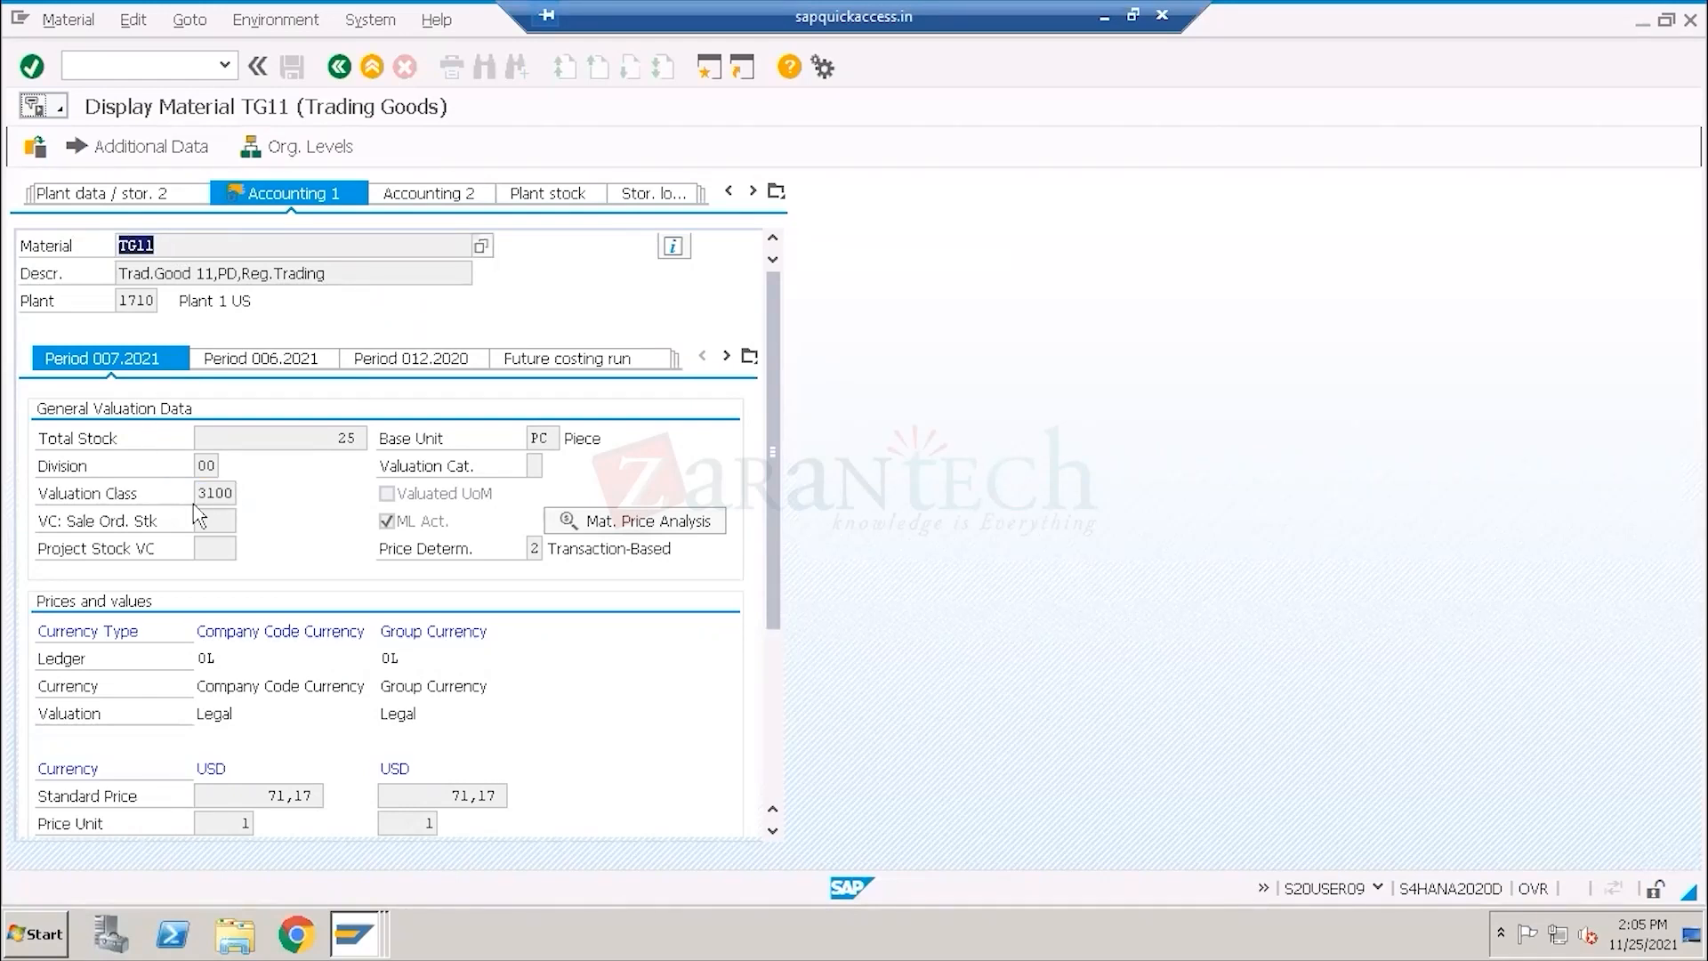
{"action": "left_click", "coordinate": [226, 493]}
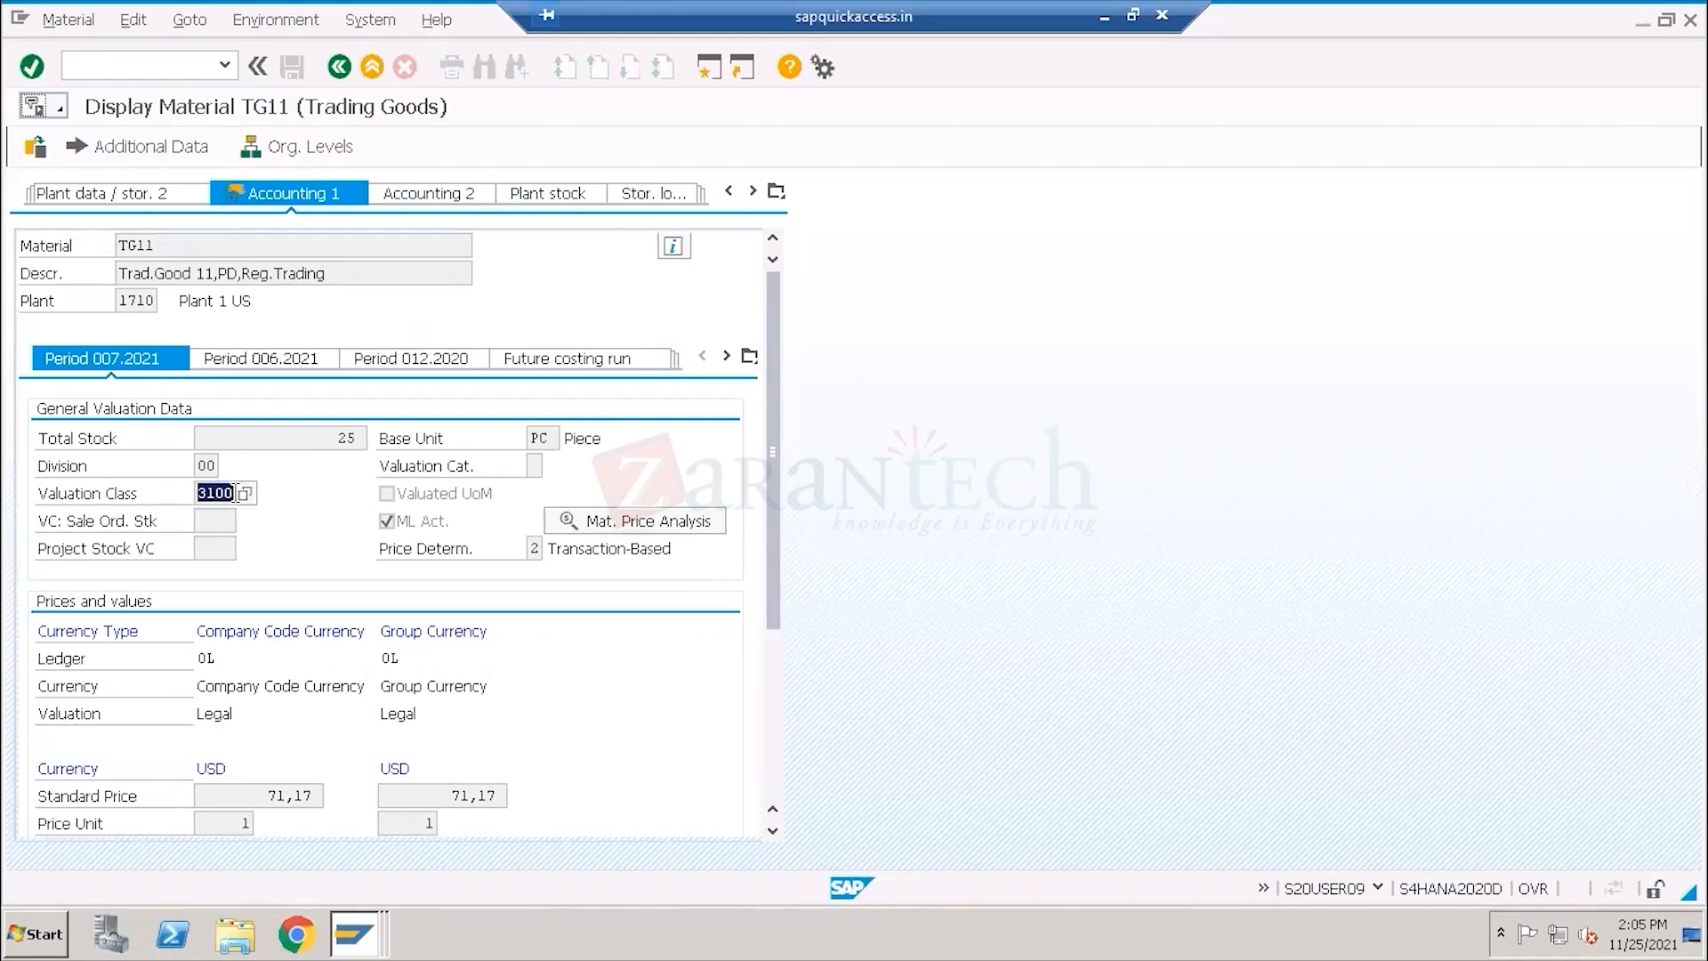
{"action": "left_click", "coordinate": [129, 497]}
{"action": "left_click", "coordinate": [201, 491]}
{"action": "left_click", "coordinate": [107, 496]}
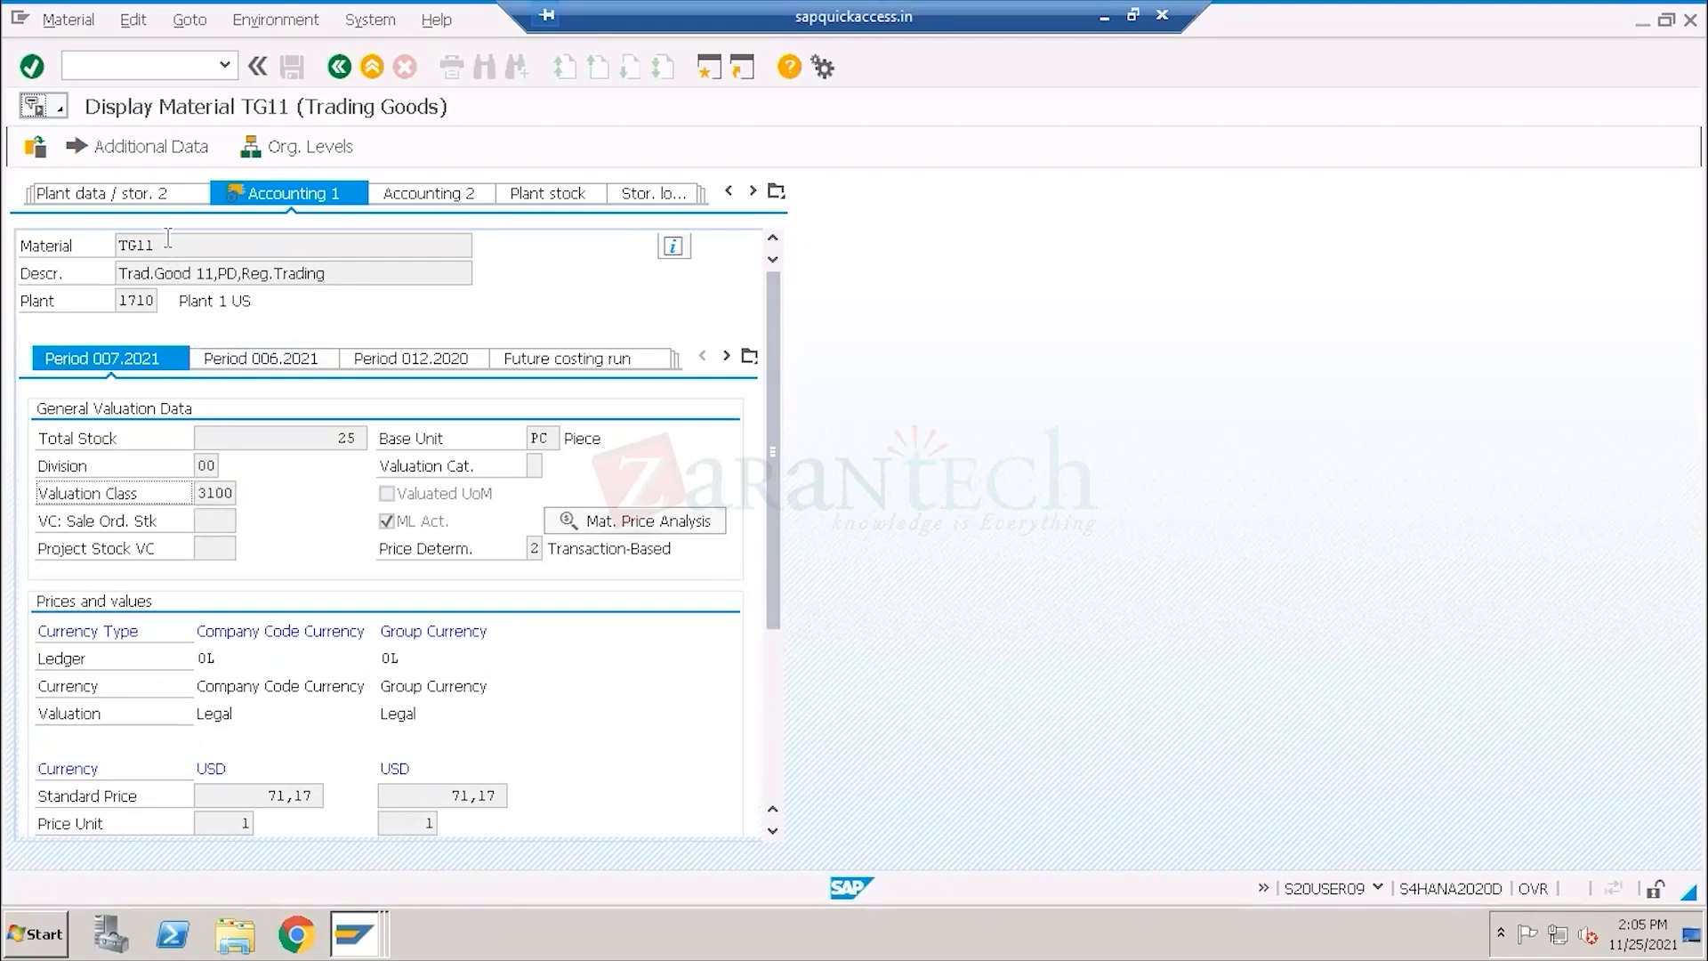
{"action": "left_click", "coordinate": [115, 242]}
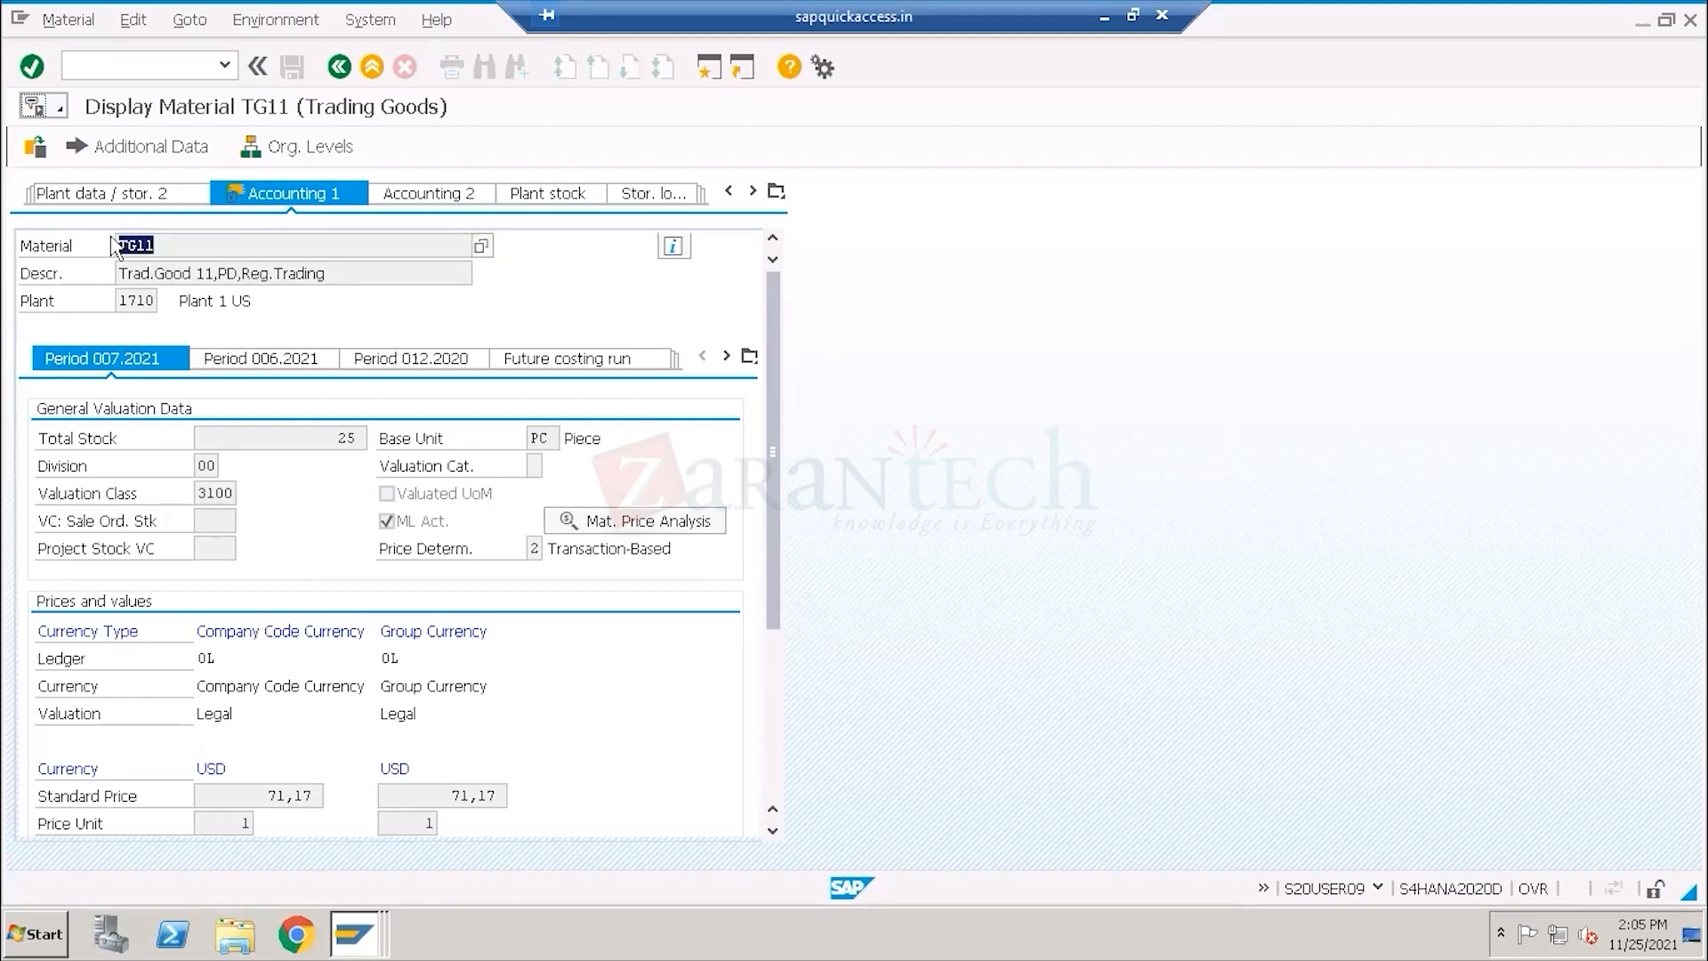
Glance back at the Paint diagram, close the TG11 material display in SAP, and check the purchase order item's delivery date.
{"action": "left_click", "coordinate": [1110, 25]}
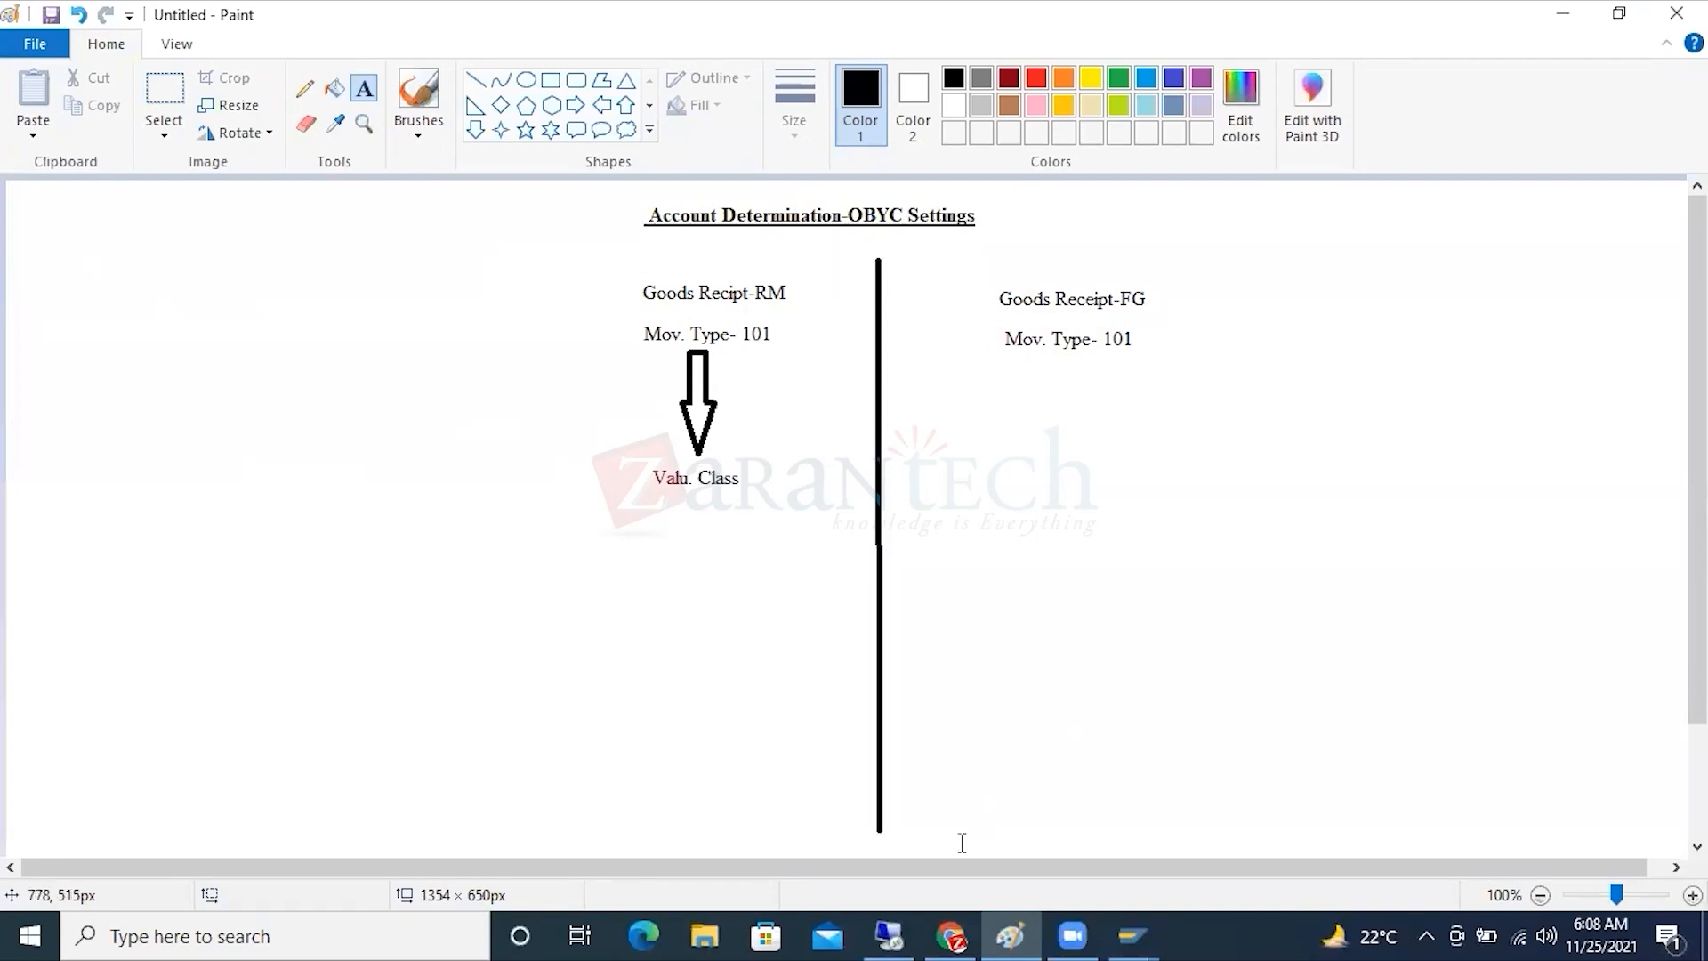
{"action": "left_click", "coordinate": [883, 934]}
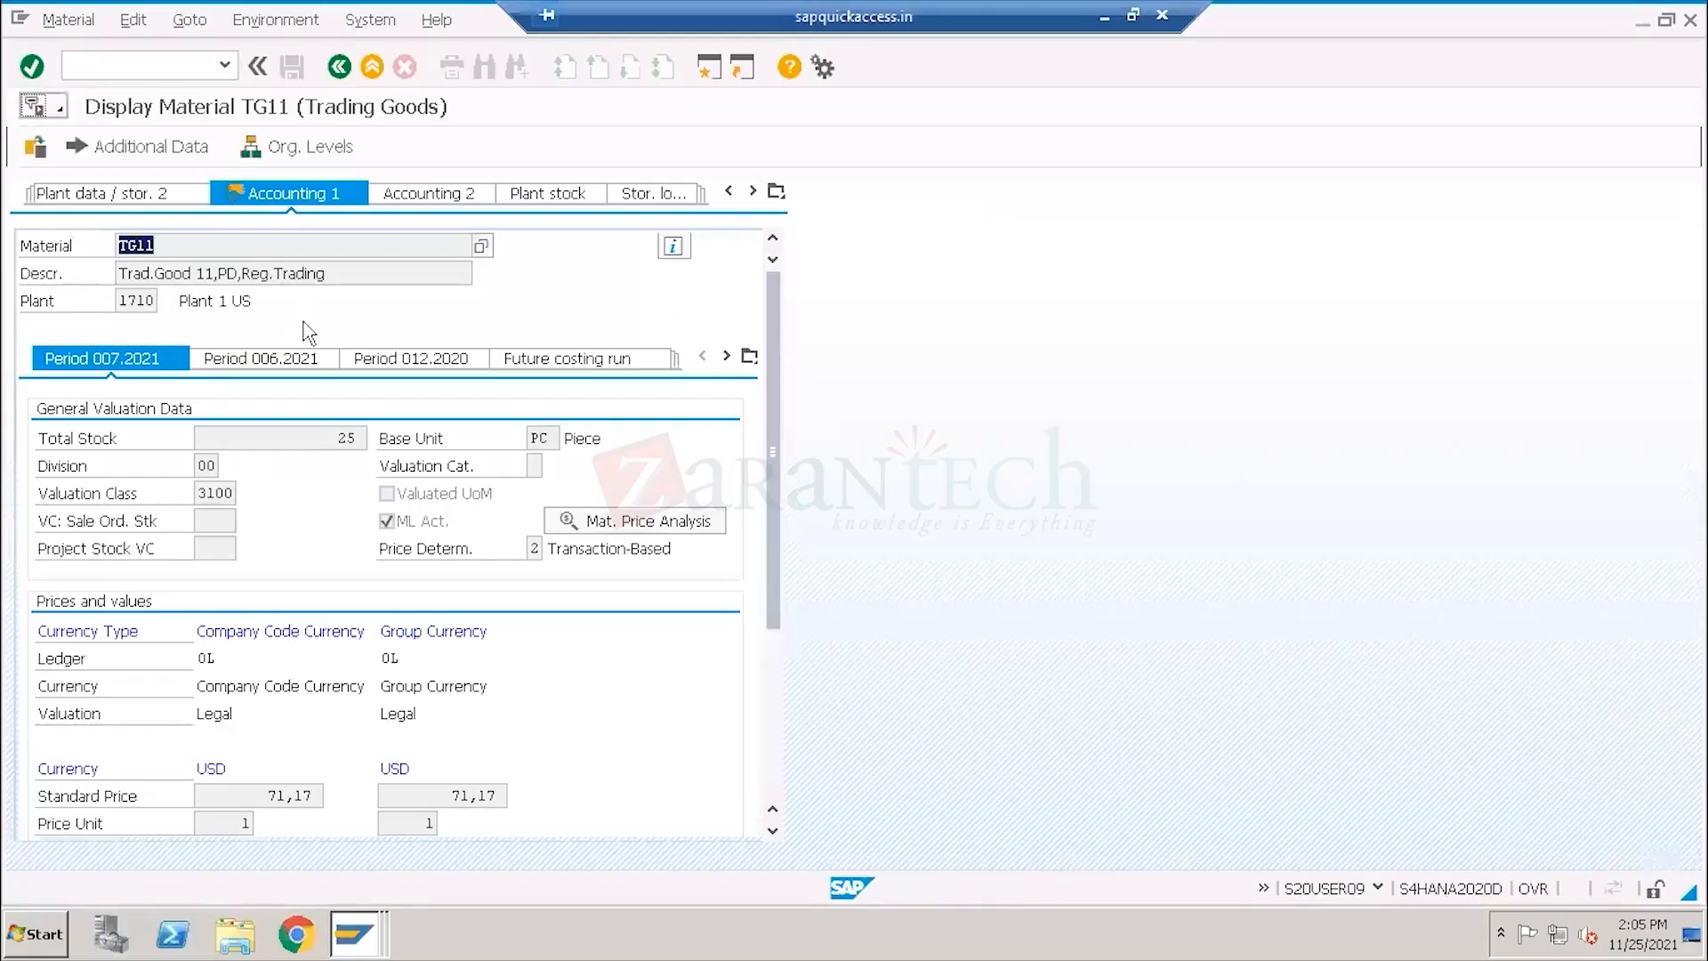
{"action": "left_click", "coordinate": [338, 69]}
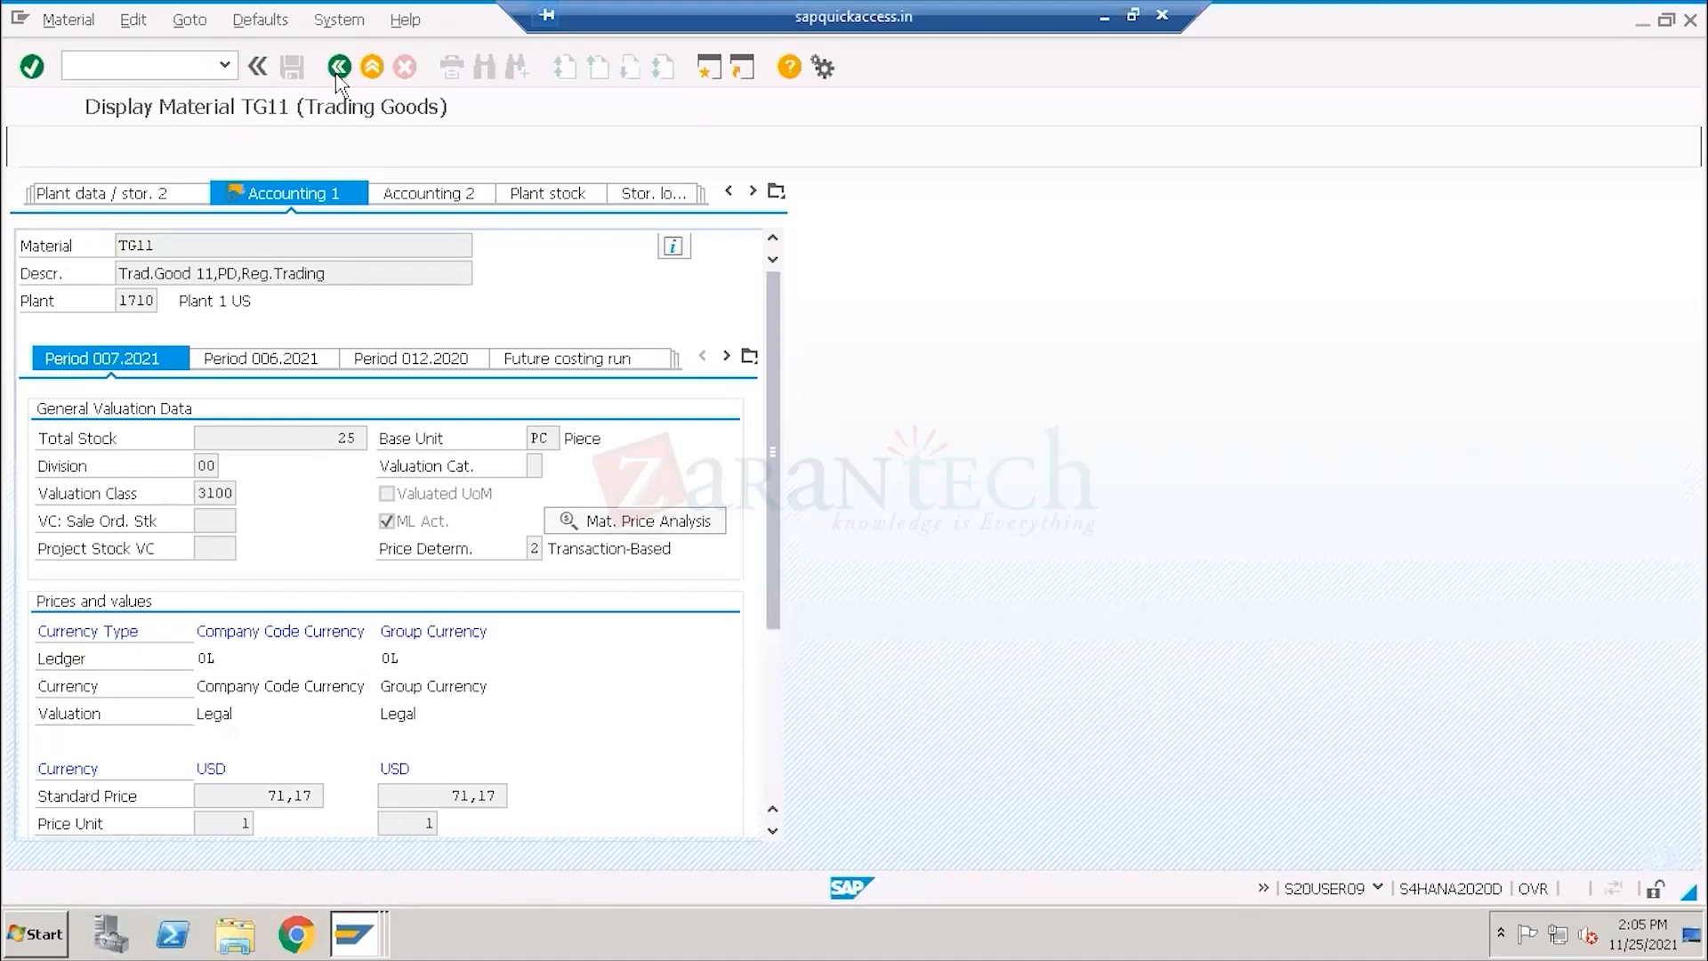
{"action": "left_click", "coordinate": [354, 934]}
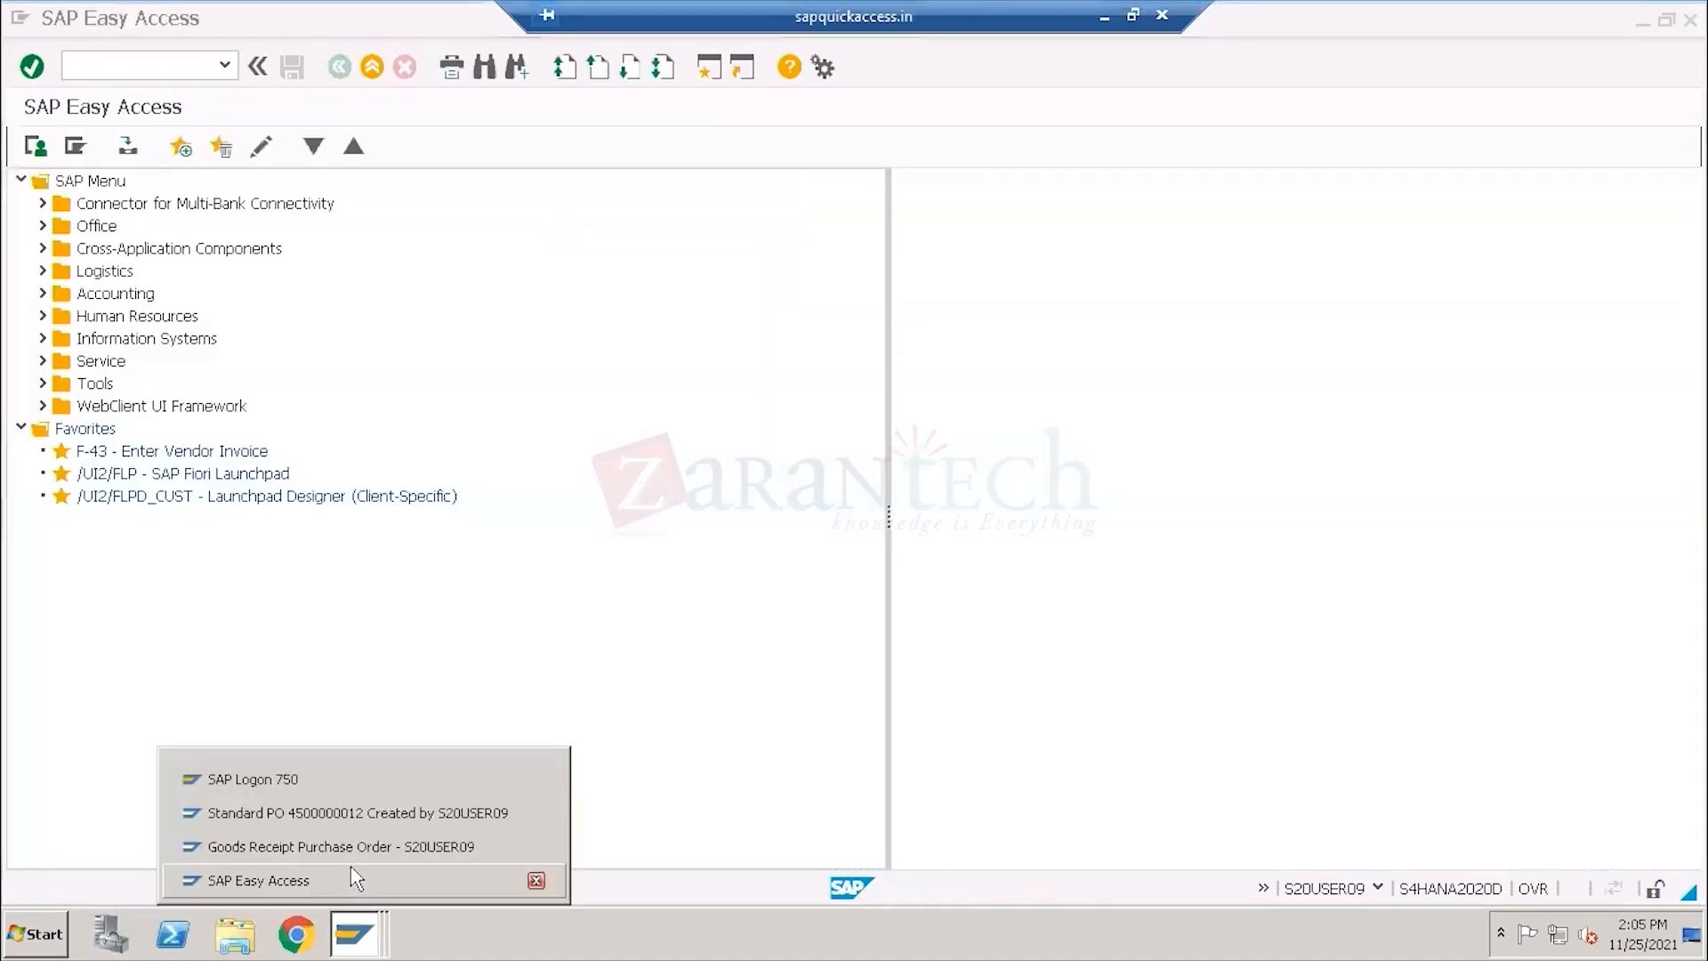
{"action": "left_click", "coordinate": [348, 828]}
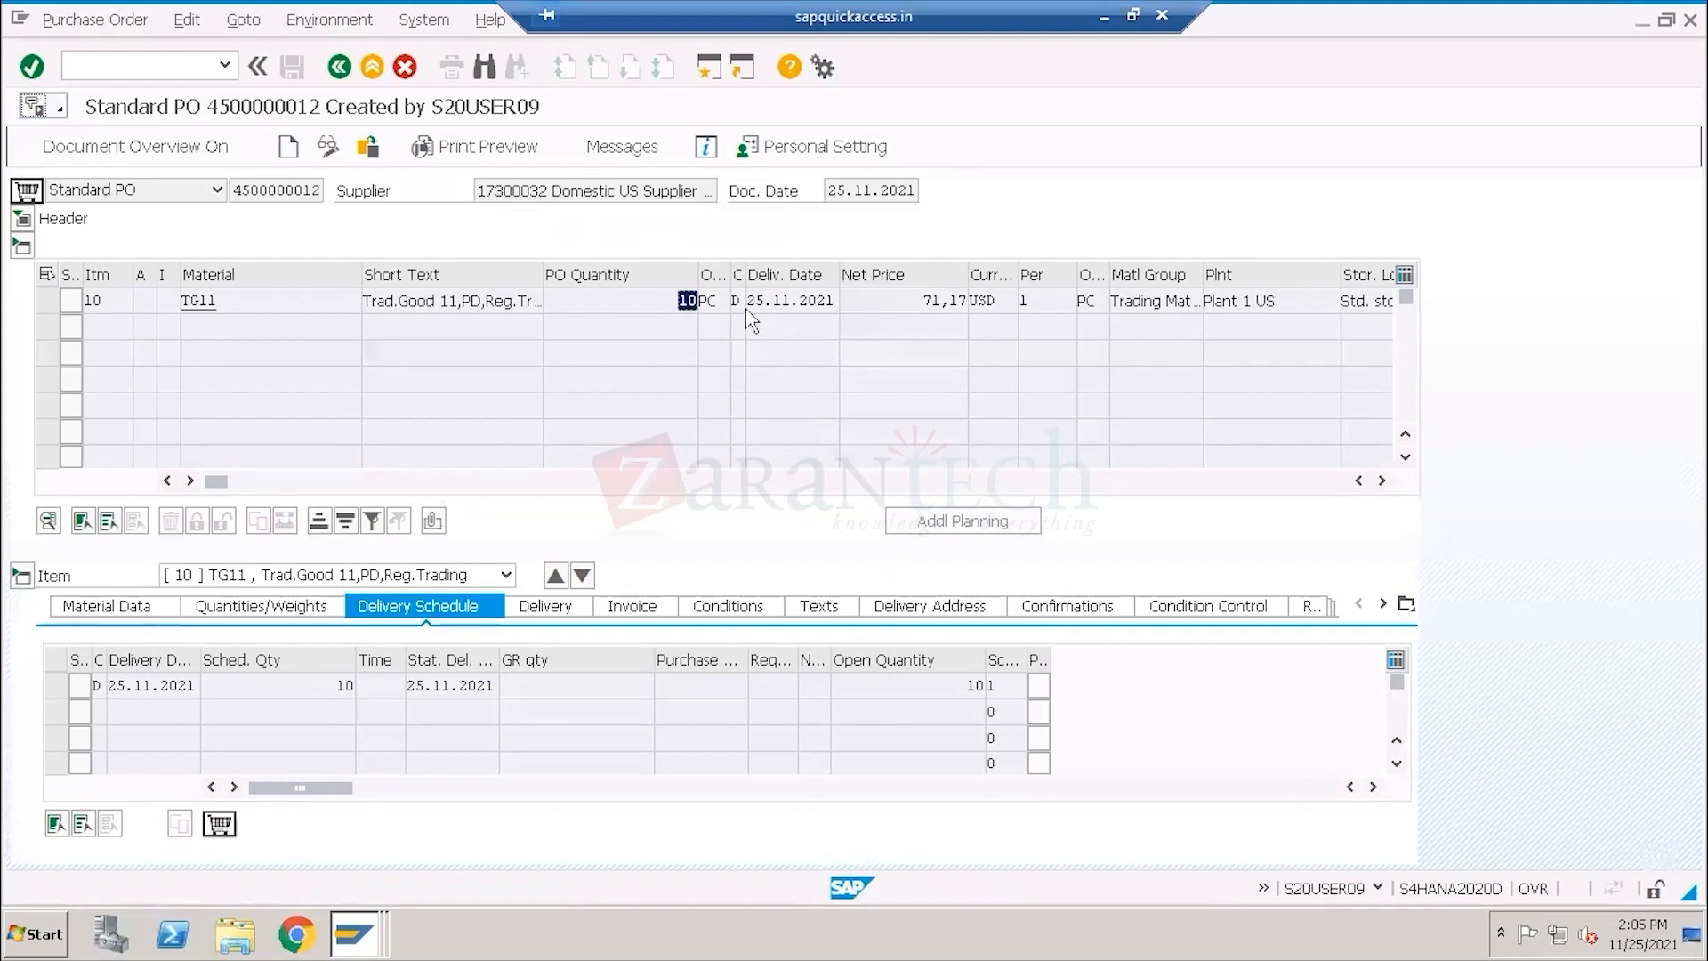
{"action": "left_click", "coordinate": [788, 307]}
{"action": "left_click_drag", "start_coordinate": [788, 306], "coordinate": [828, 306]}
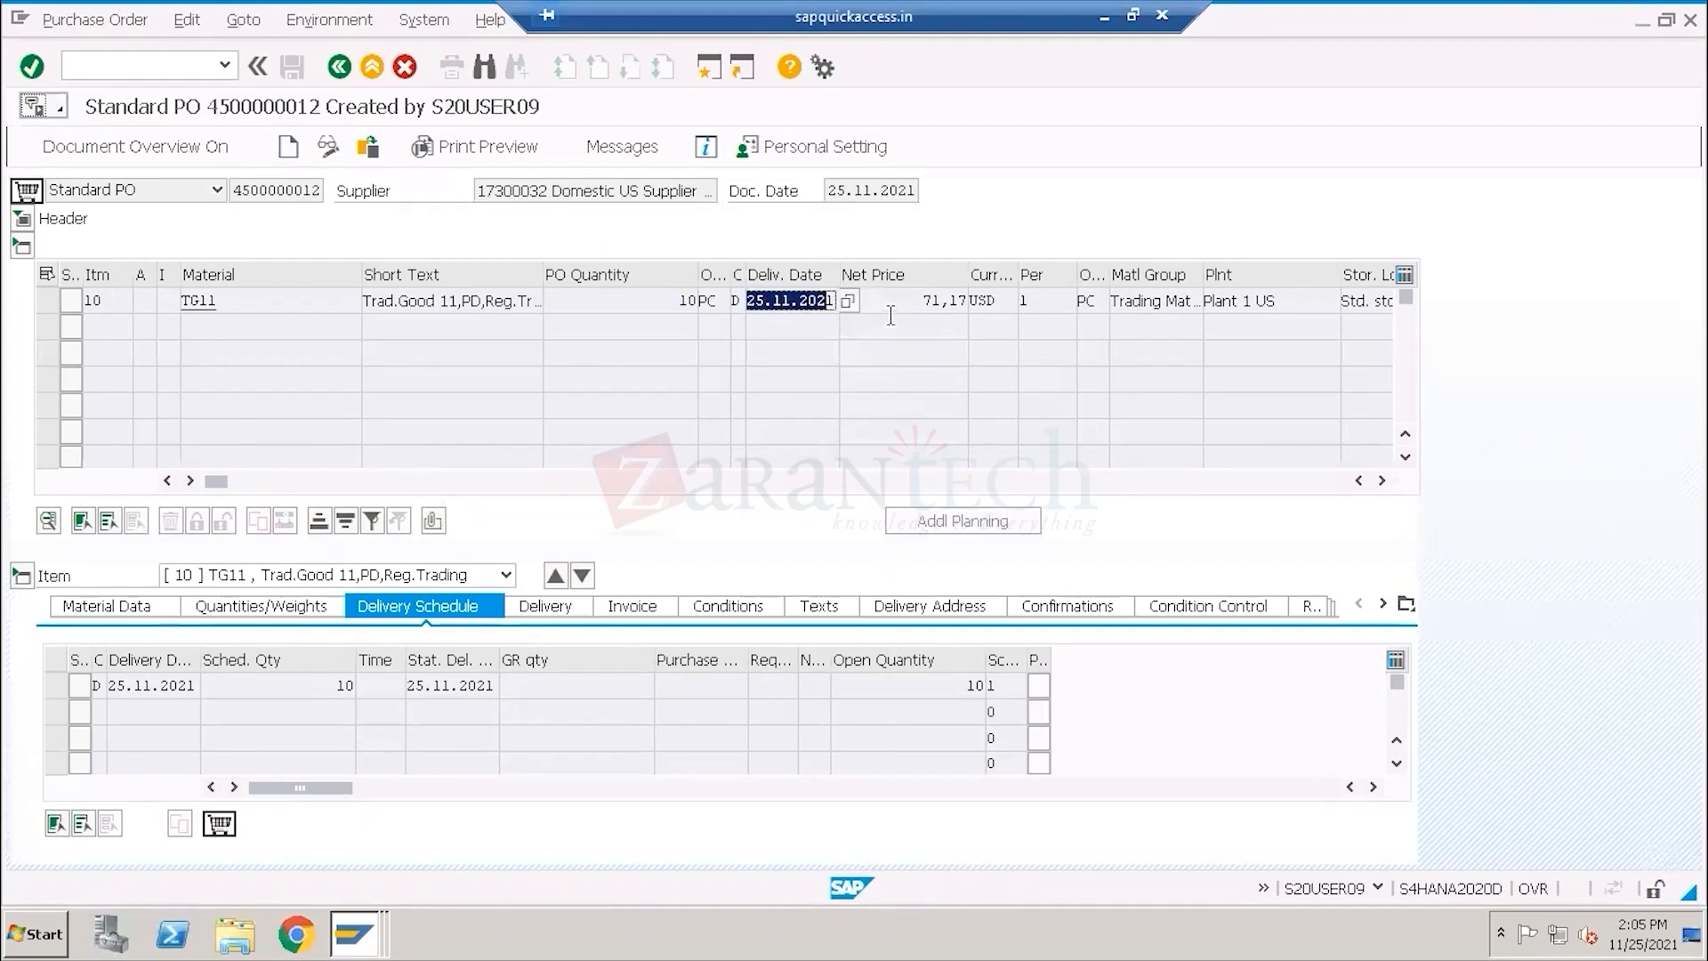
Review the purchase order item's quantity, net price, plant and material data.
{"action": "left_click_drag", "start_coordinate": [665, 307], "coordinate": [698, 303]}
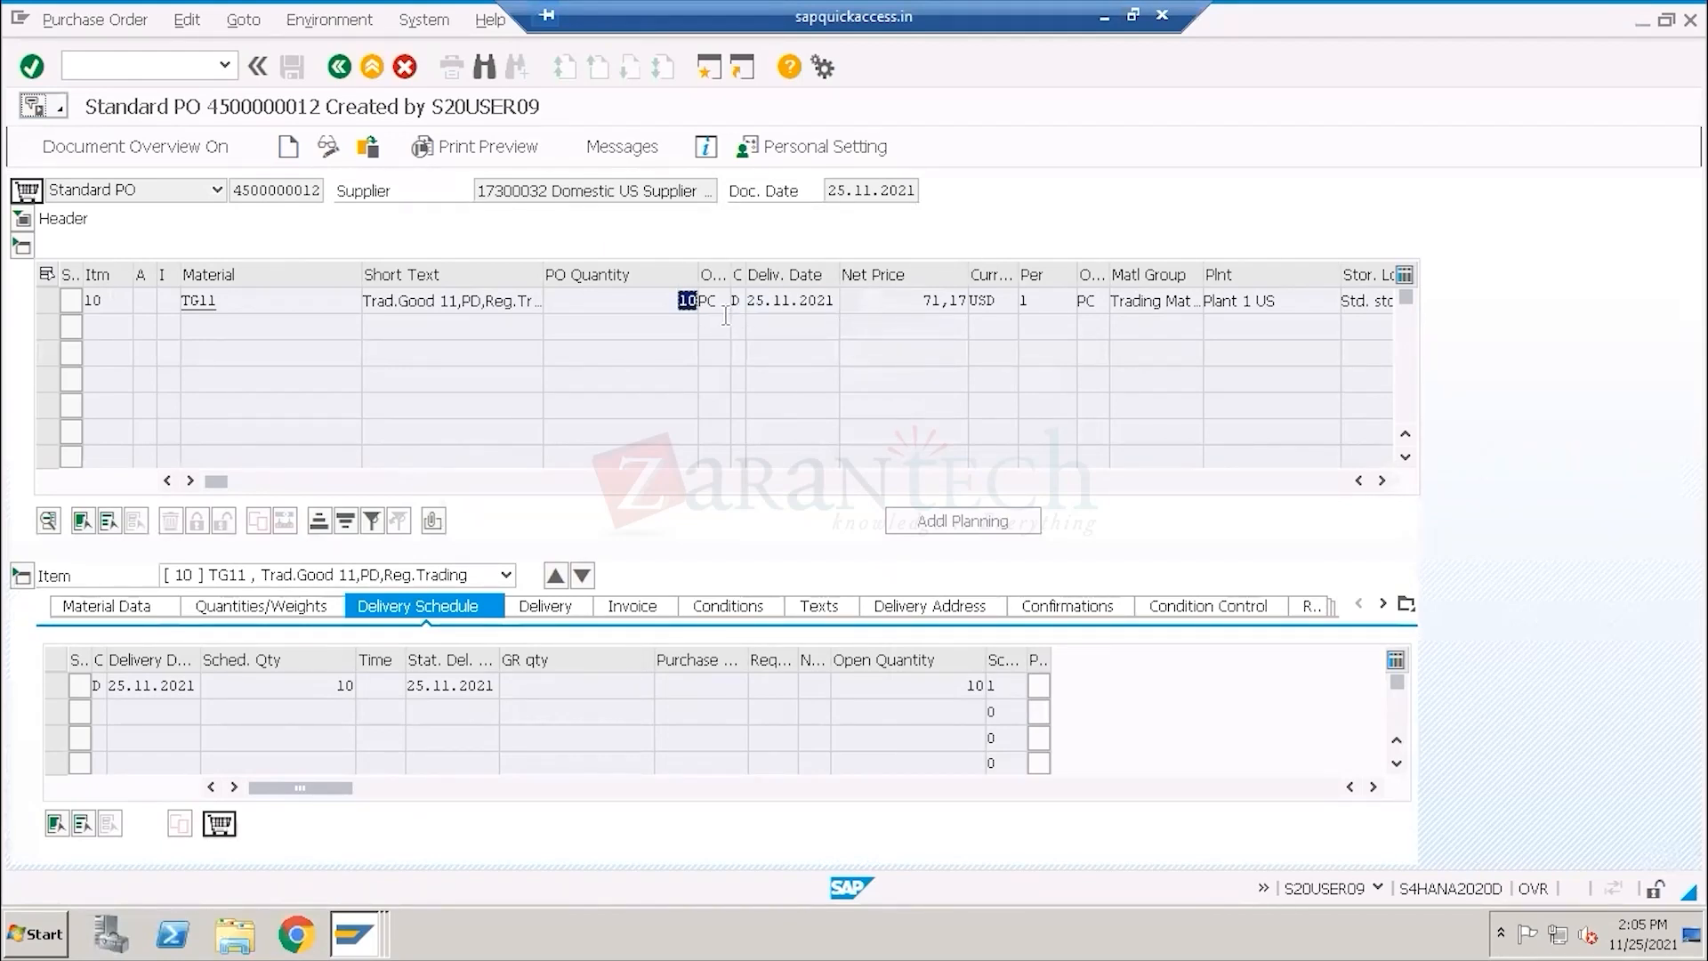
{"action": "left_click_drag", "start_coordinate": [900, 301], "coordinate": [974, 301]}
{"action": "left_click_drag", "start_coordinate": [1147, 302], "coordinate": [1235, 300]}
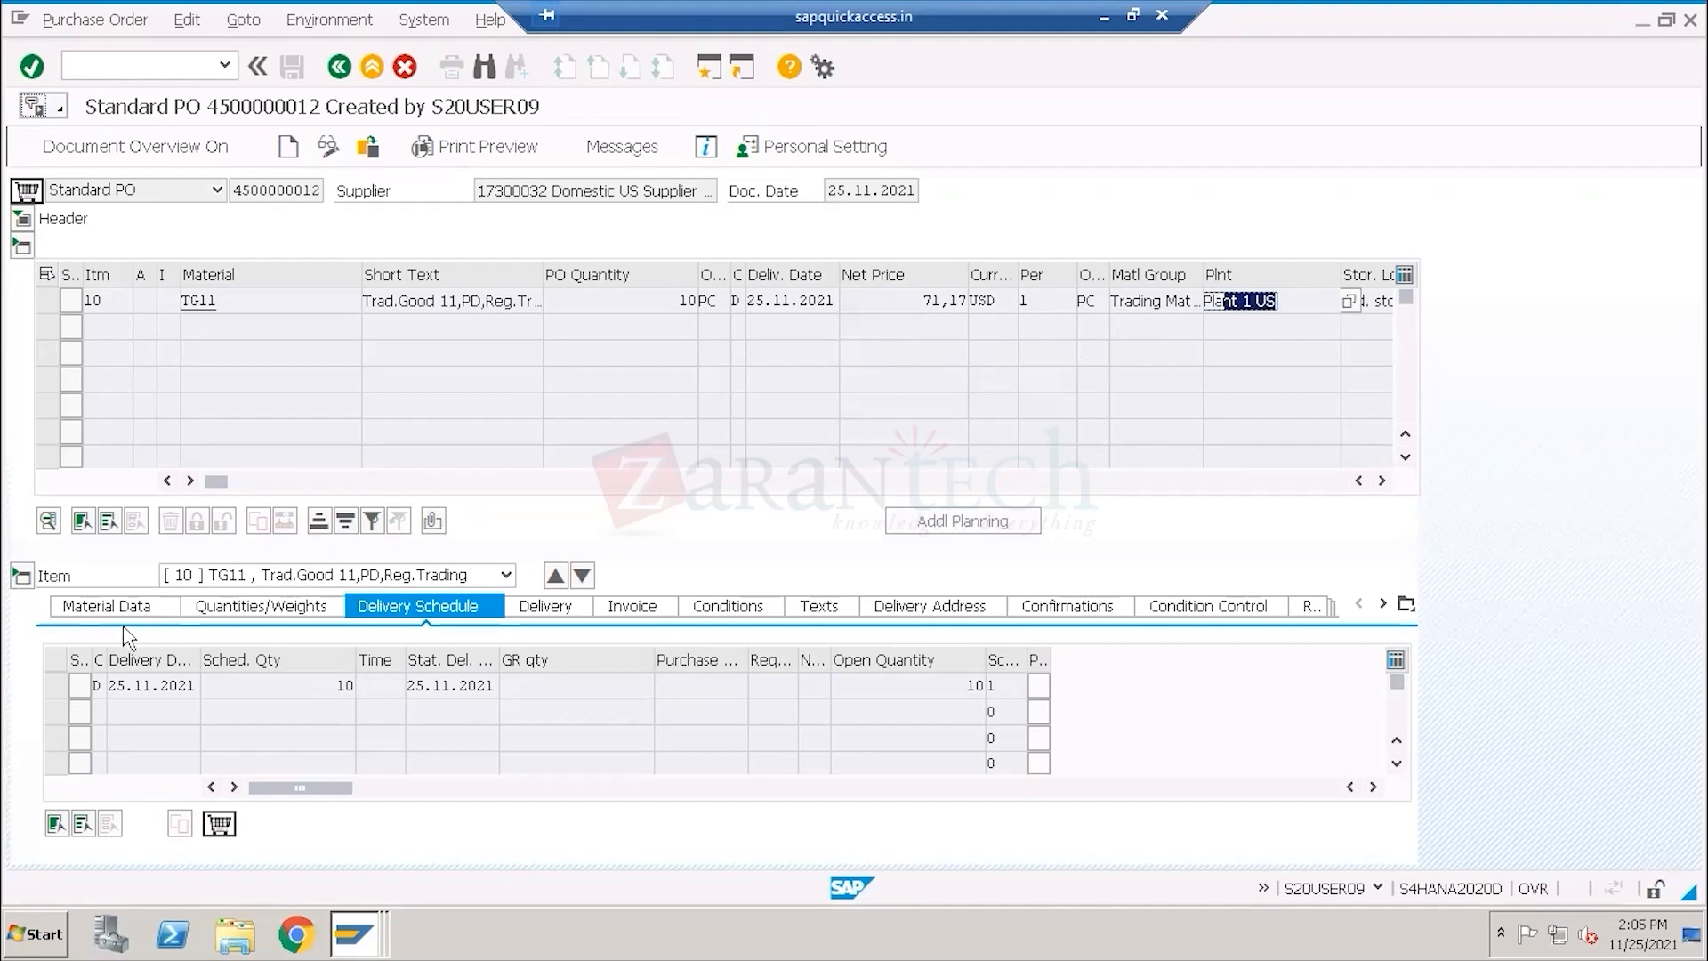
{"action": "left_click", "coordinate": [89, 607]}
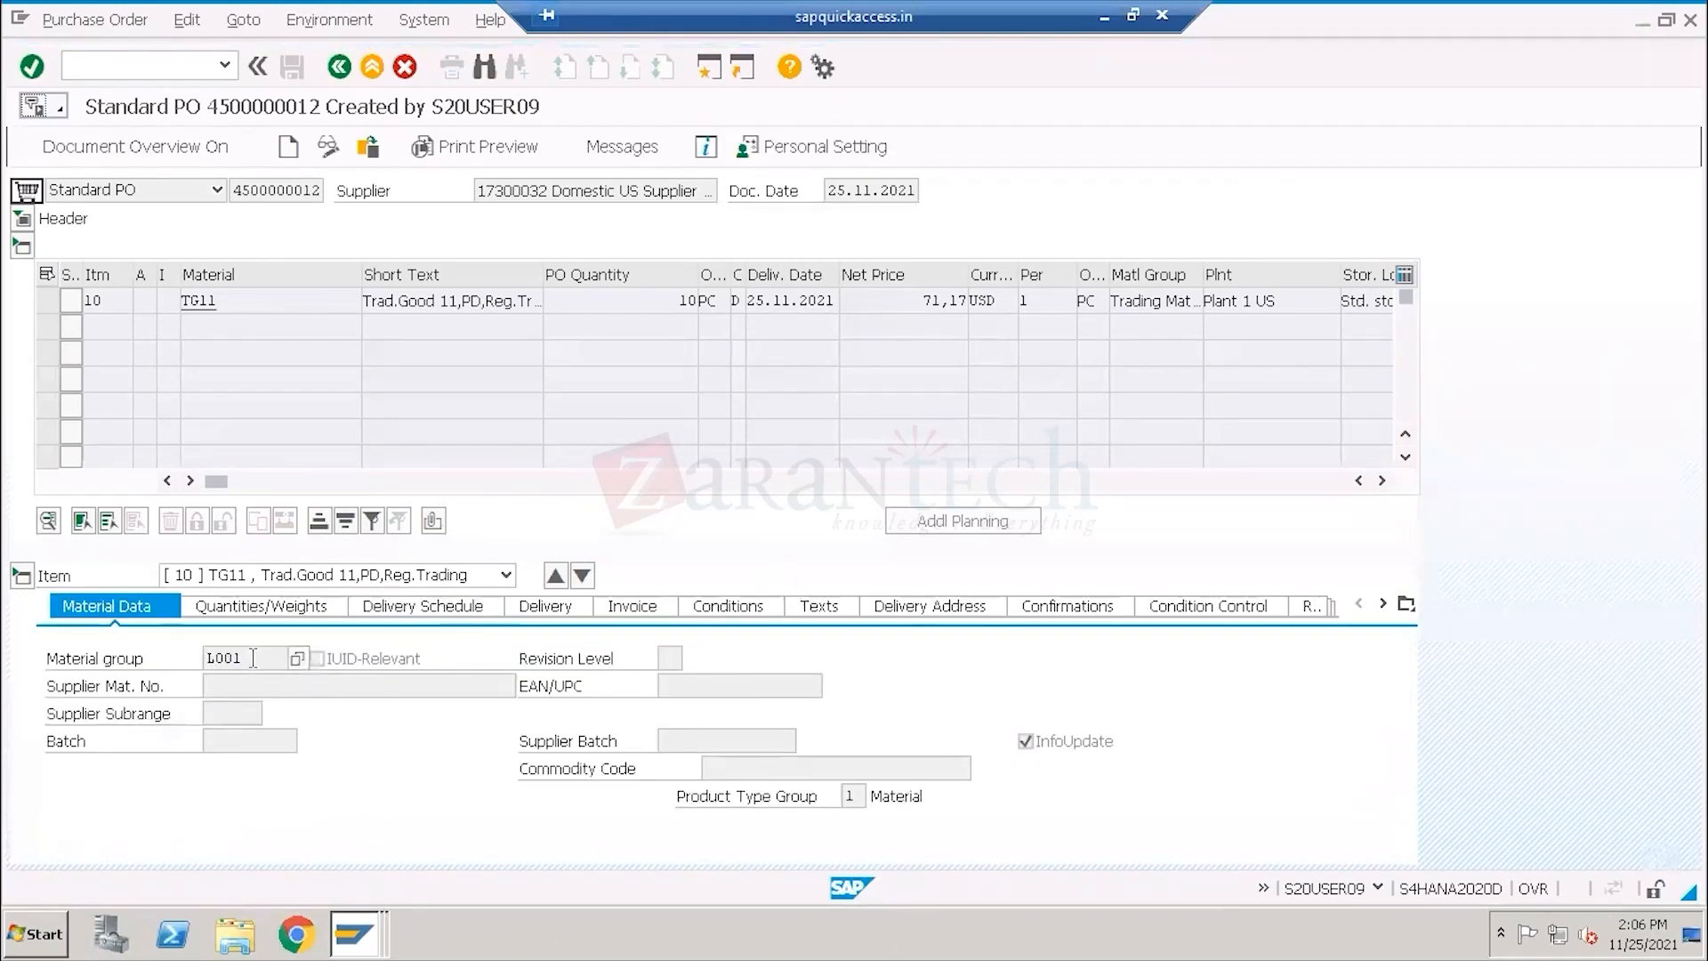
Examine the TG11 item's ordered quantity and its net weight per piece and per item.
{"action": "left_click", "coordinate": [249, 612]}
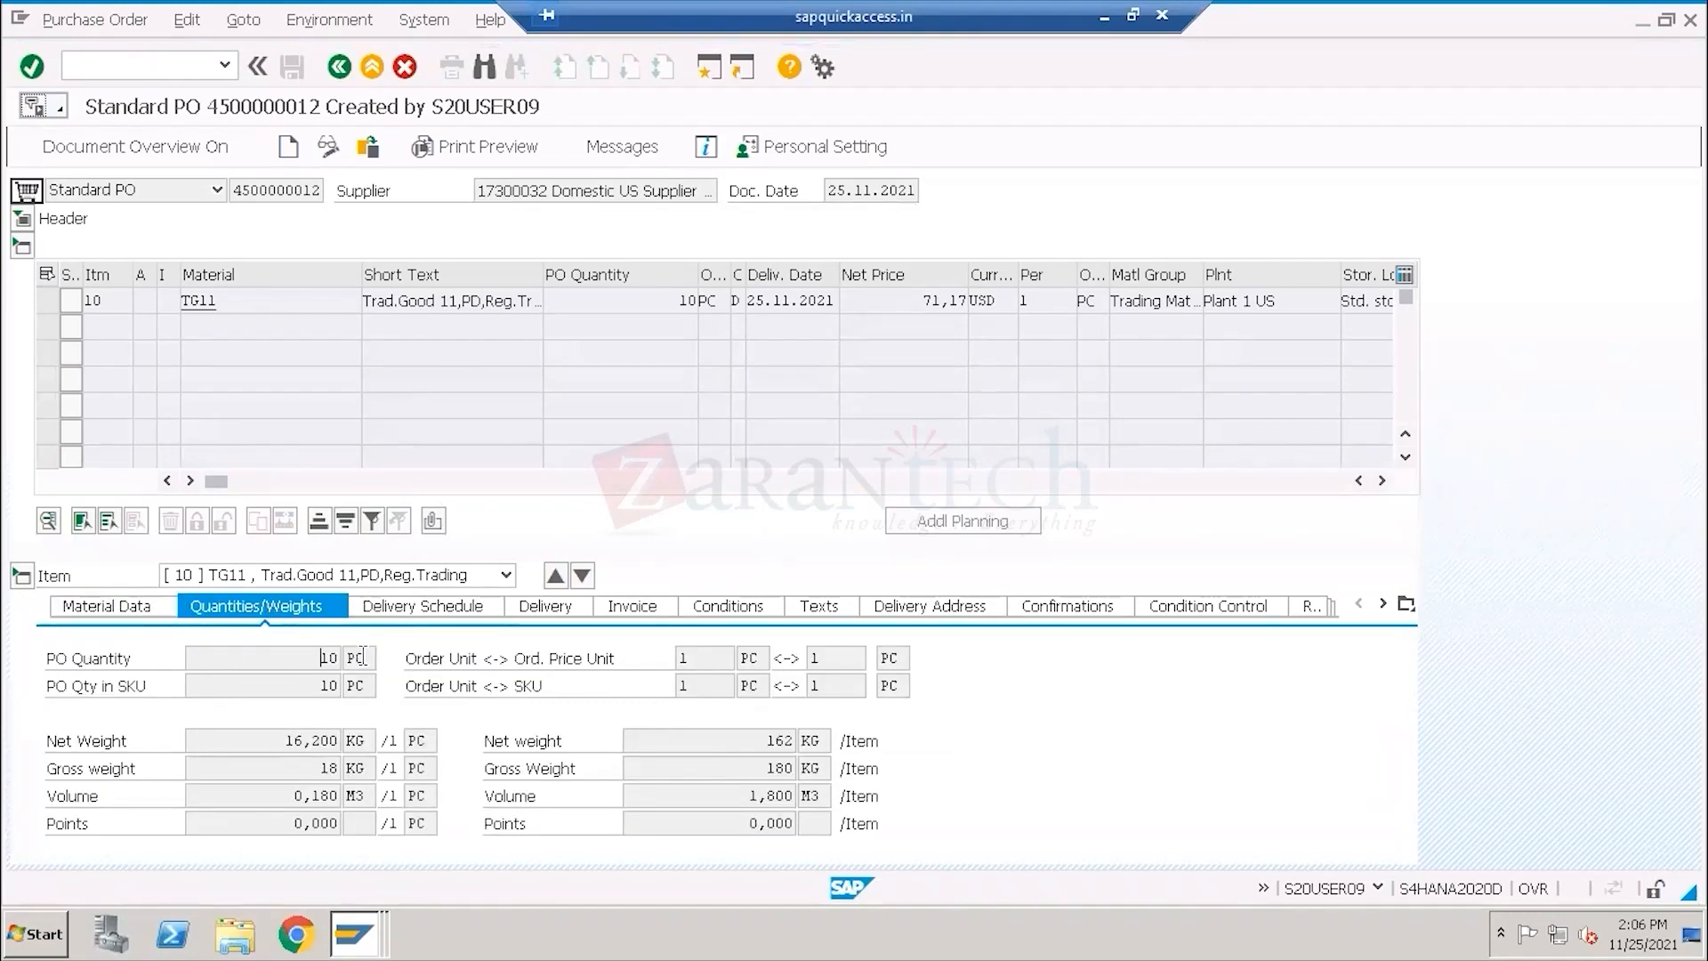
{"action": "left_click", "coordinate": [287, 739]}
{"action": "left_click_drag", "start_coordinate": [345, 736], "coordinate": [348, 732]}
{"action": "left_click", "coordinate": [378, 930]}
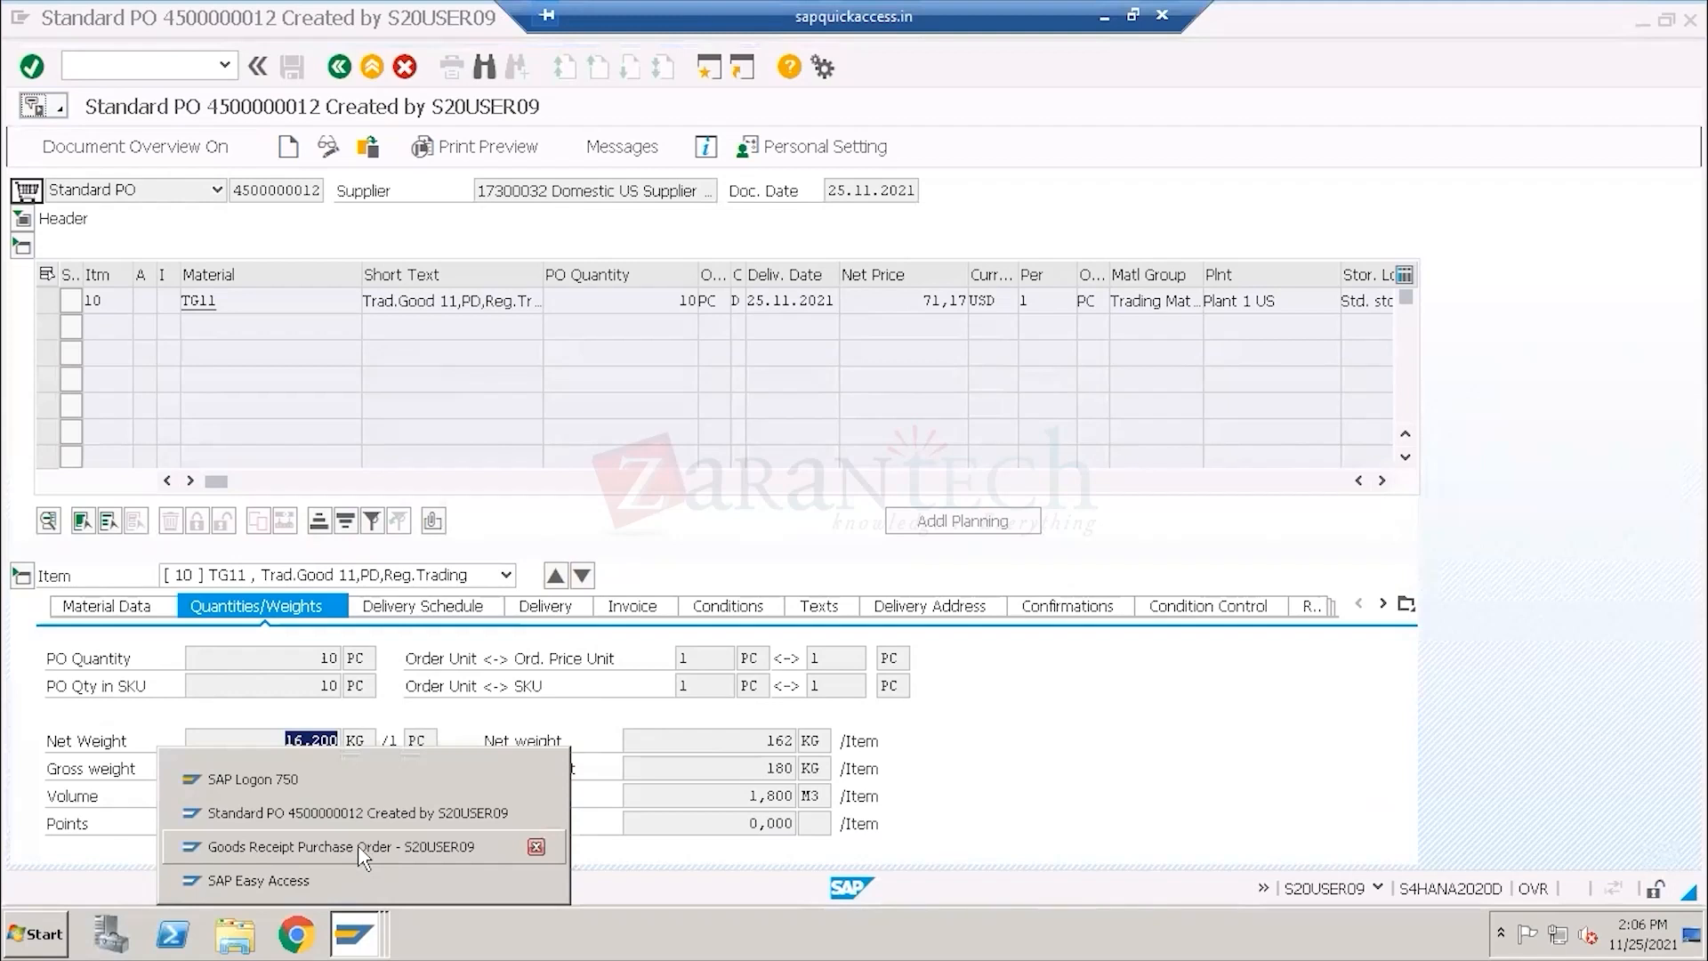
{"action": "left_click", "coordinate": [605, 851]}
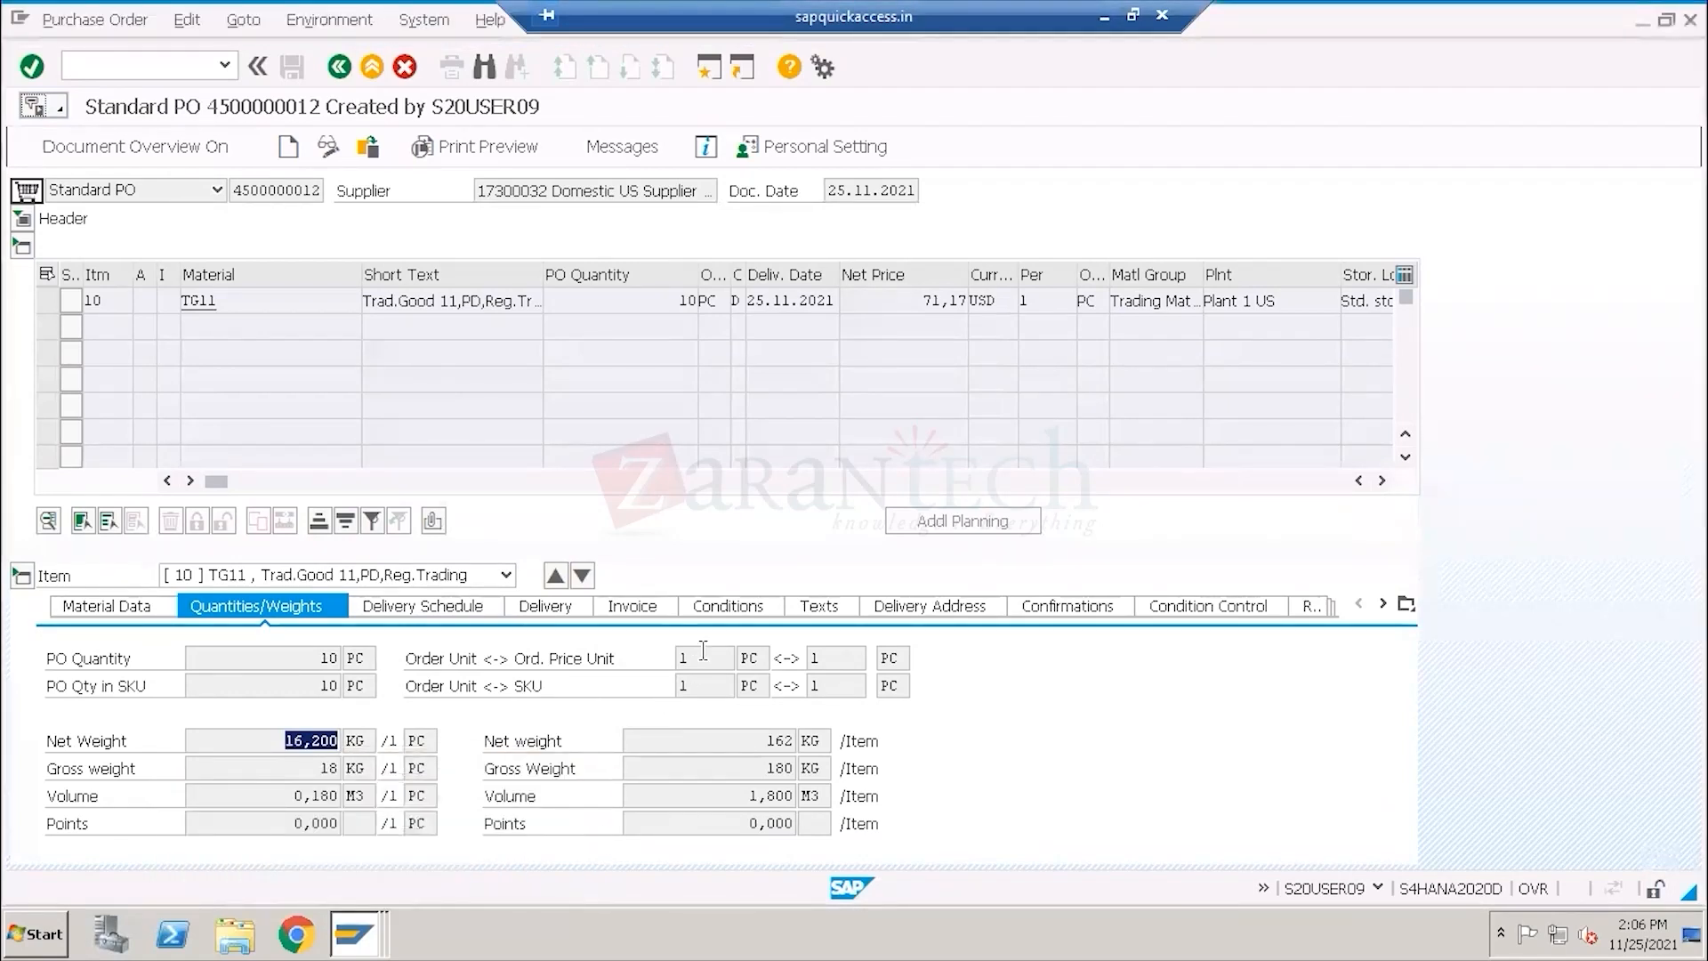
{"action": "left_click", "coordinate": [600, 765]}
{"action": "left_click", "coordinate": [556, 747]}
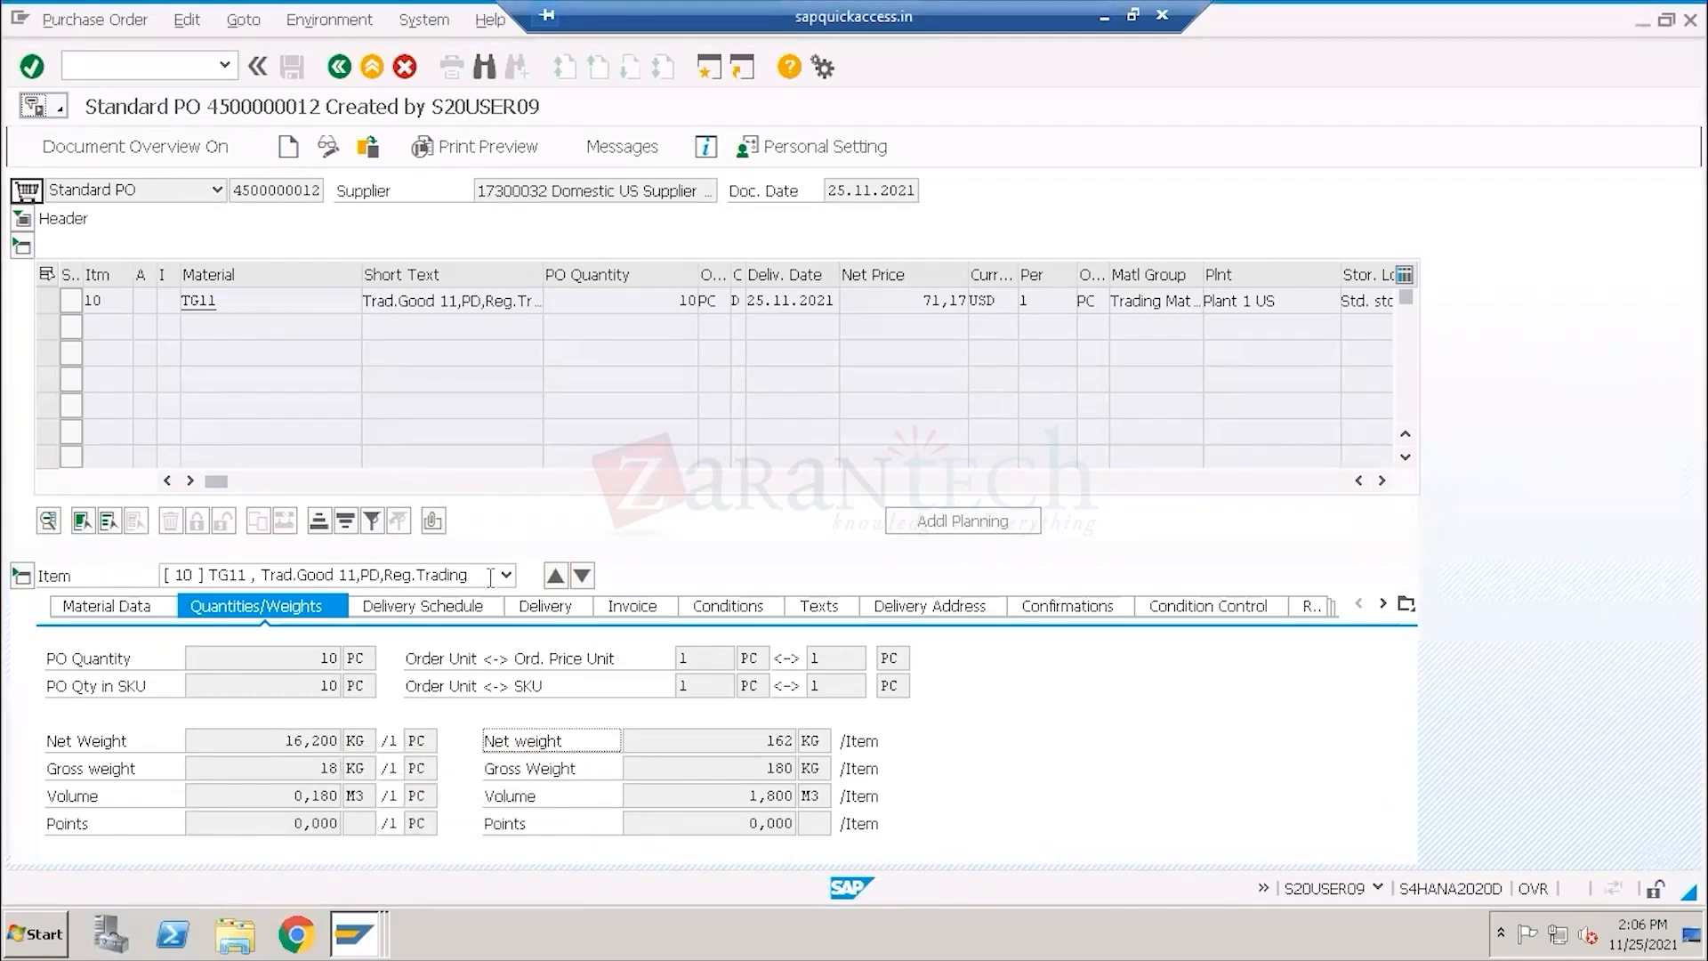
Check the item's delivery schedule, delivery settings, invoice tax code and pricing conditions.
{"action": "left_click", "coordinate": [480, 608]}
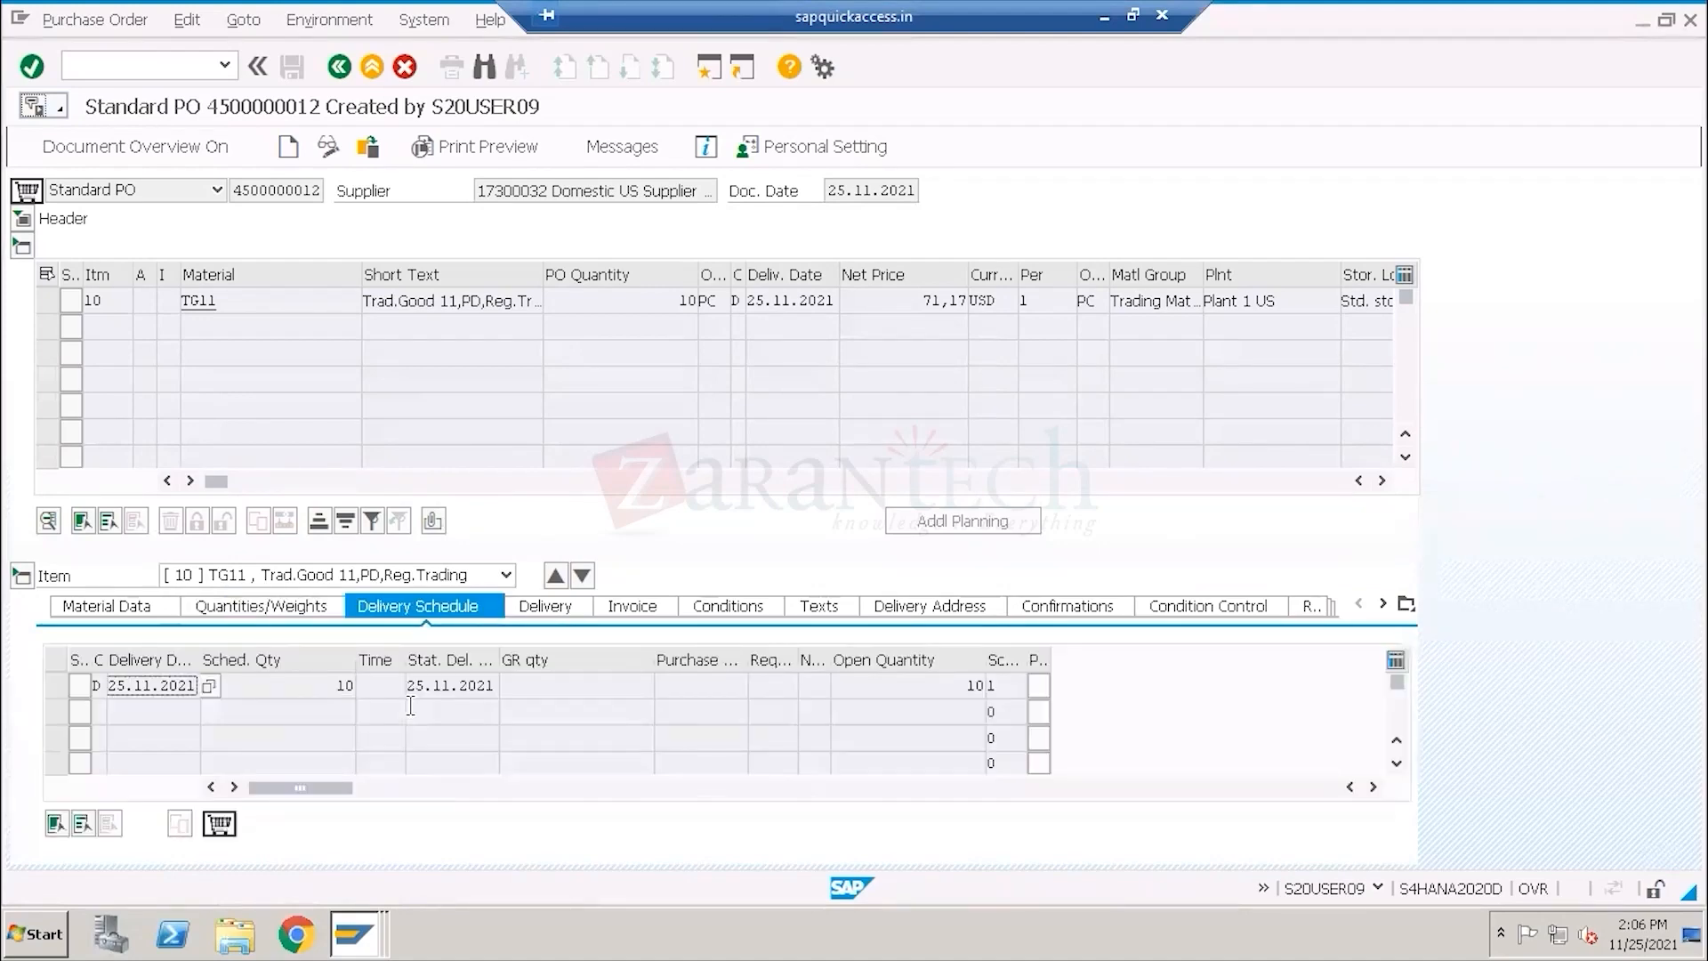
{"action": "double_click", "coordinate": [465, 684]}
{"action": "left_click", "coordinate": [555, 606]}
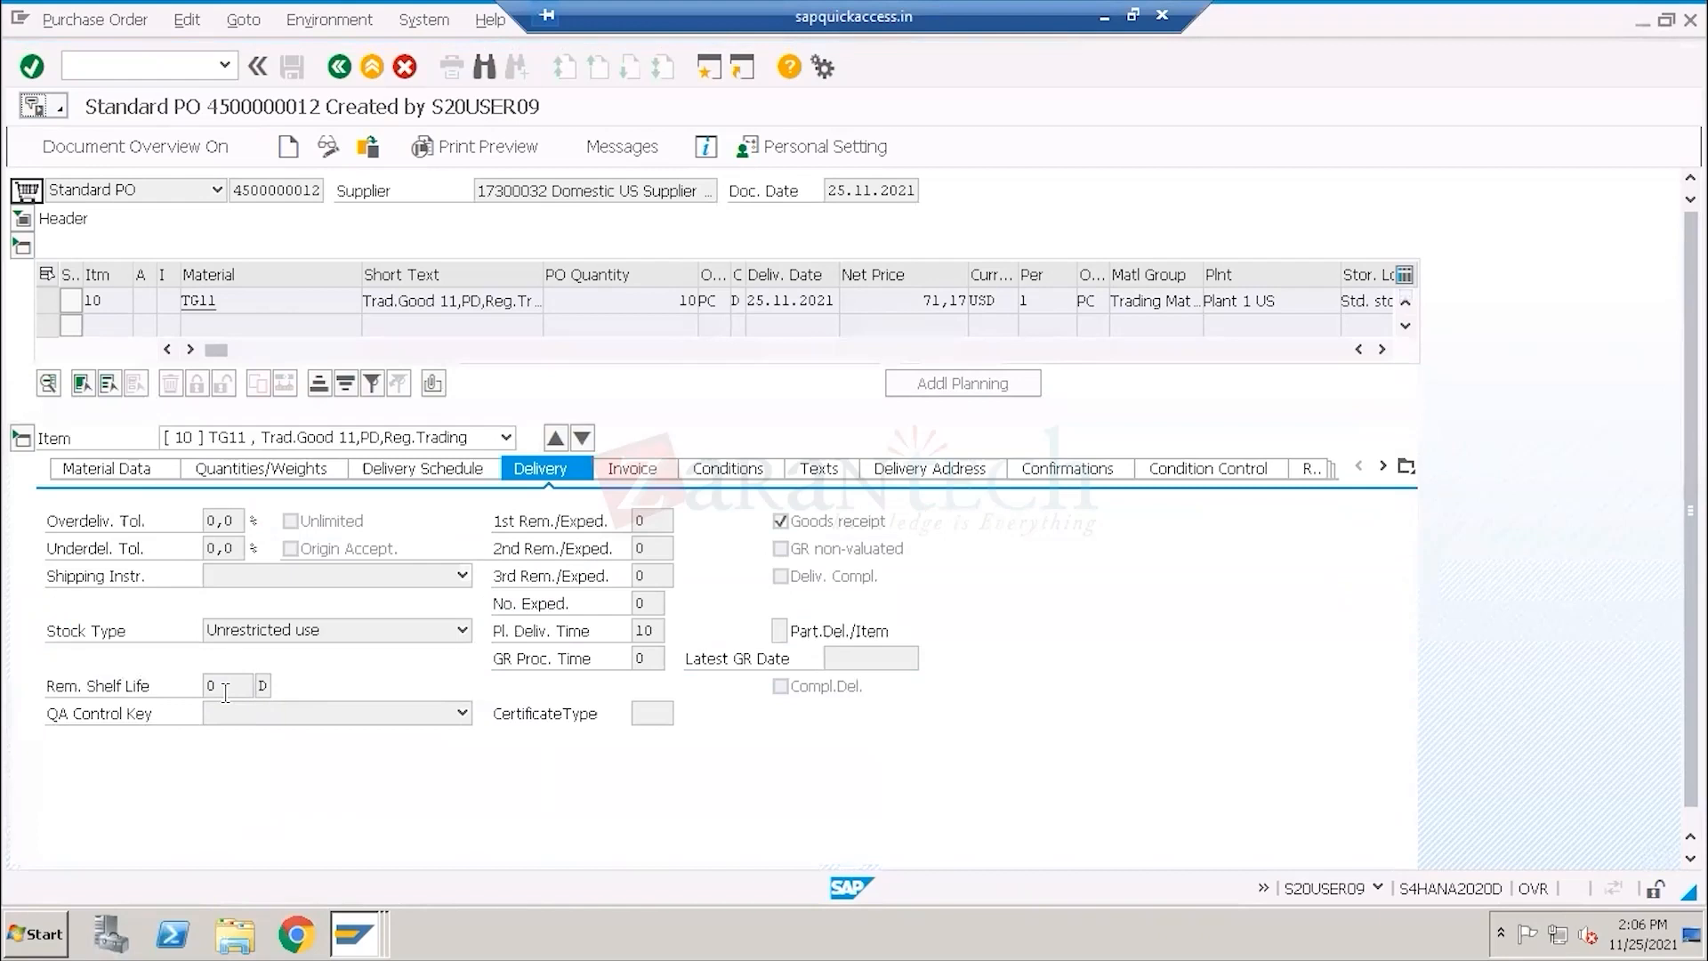
{"action": "left_click", "coordinate": [674, 469]}
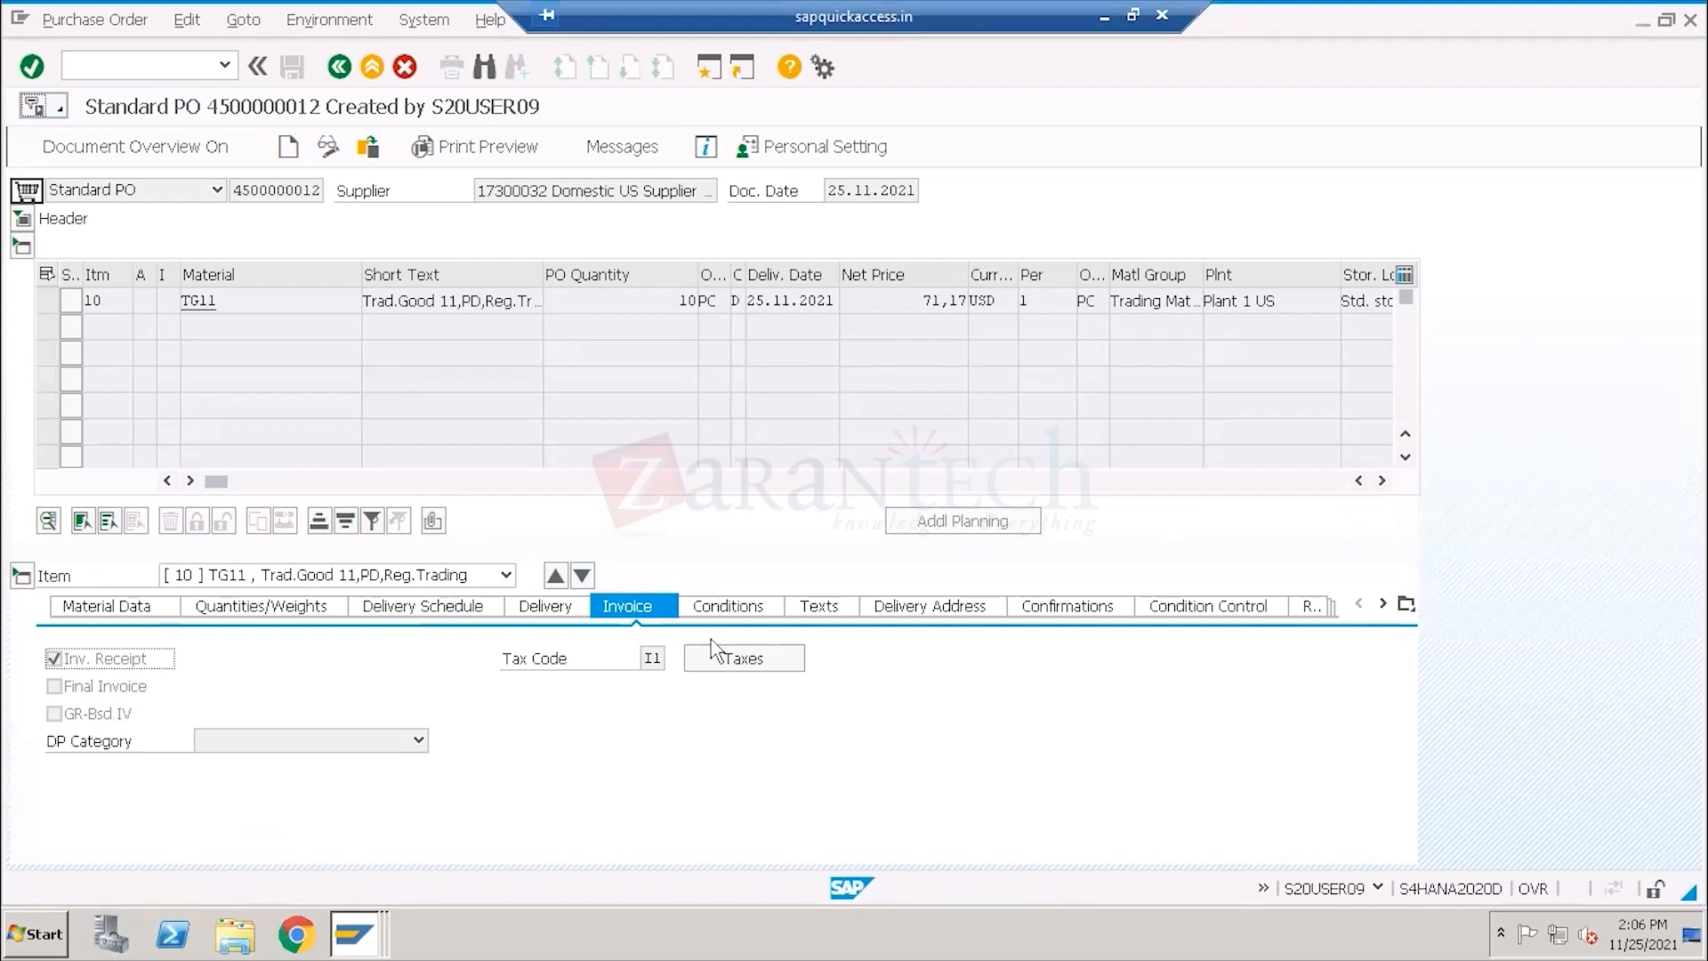
{"action": "left_click", "coordinate": [747, 663]}
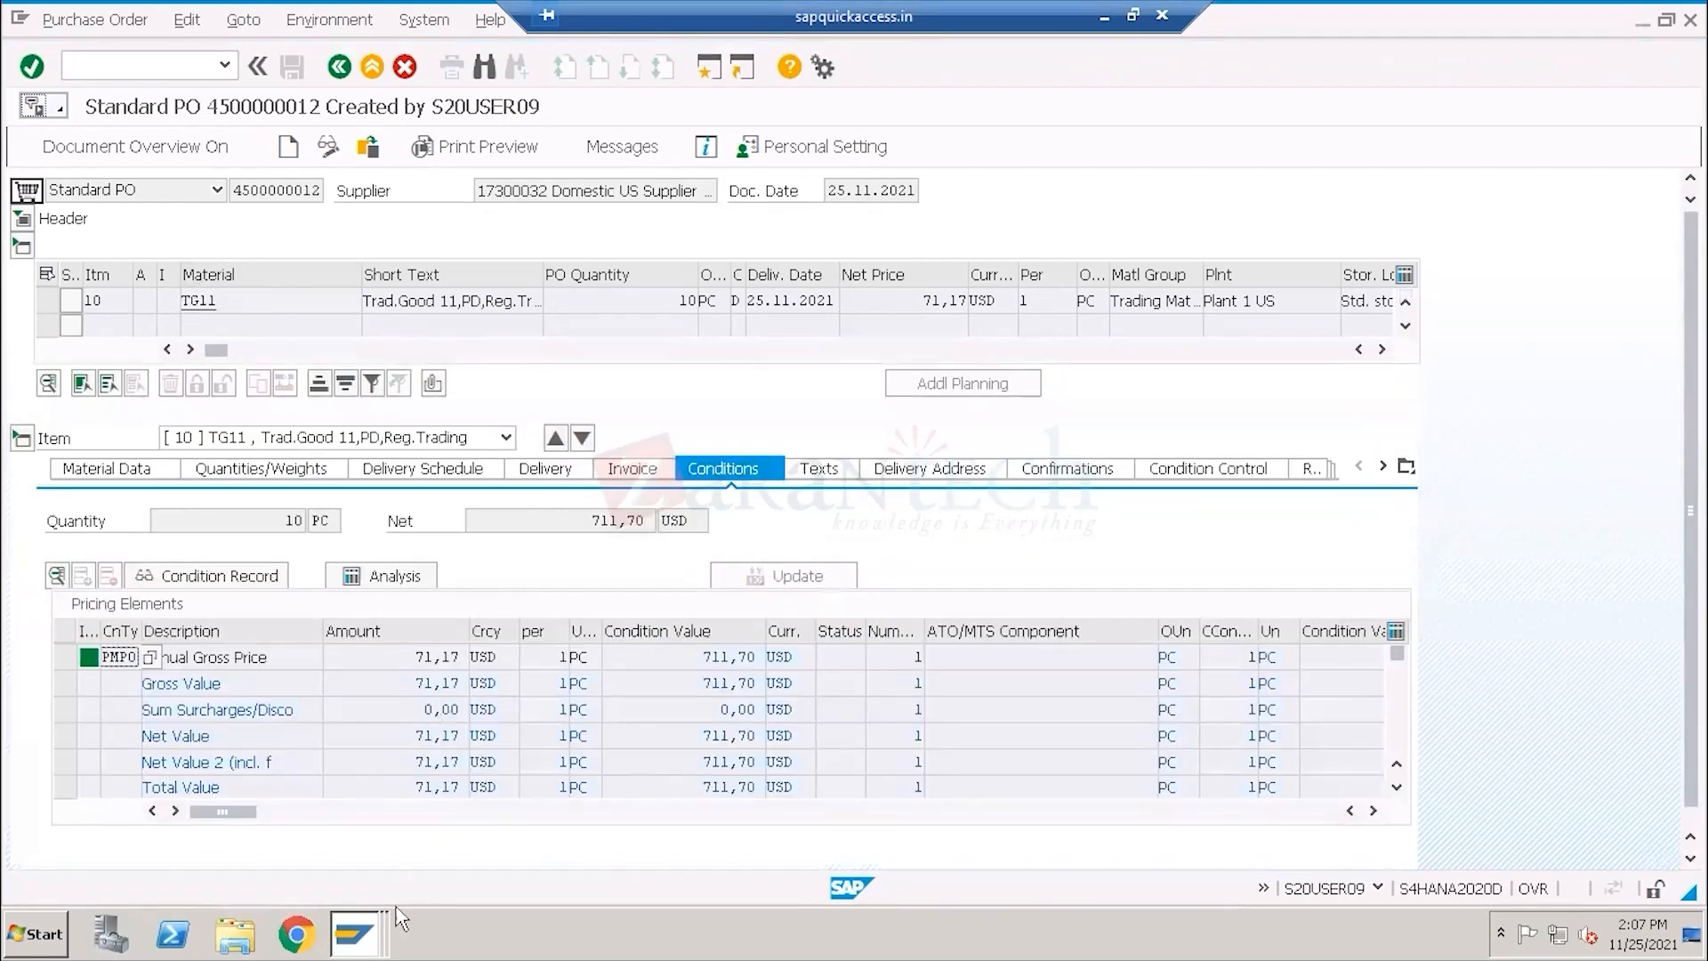
Bring up the Goods Receipt Purchase Order session, enter MIGO as the transaction code, and choose Goods Receipt as the transaction type.
{"action": "left_click", "coordinate": [356, 934]}
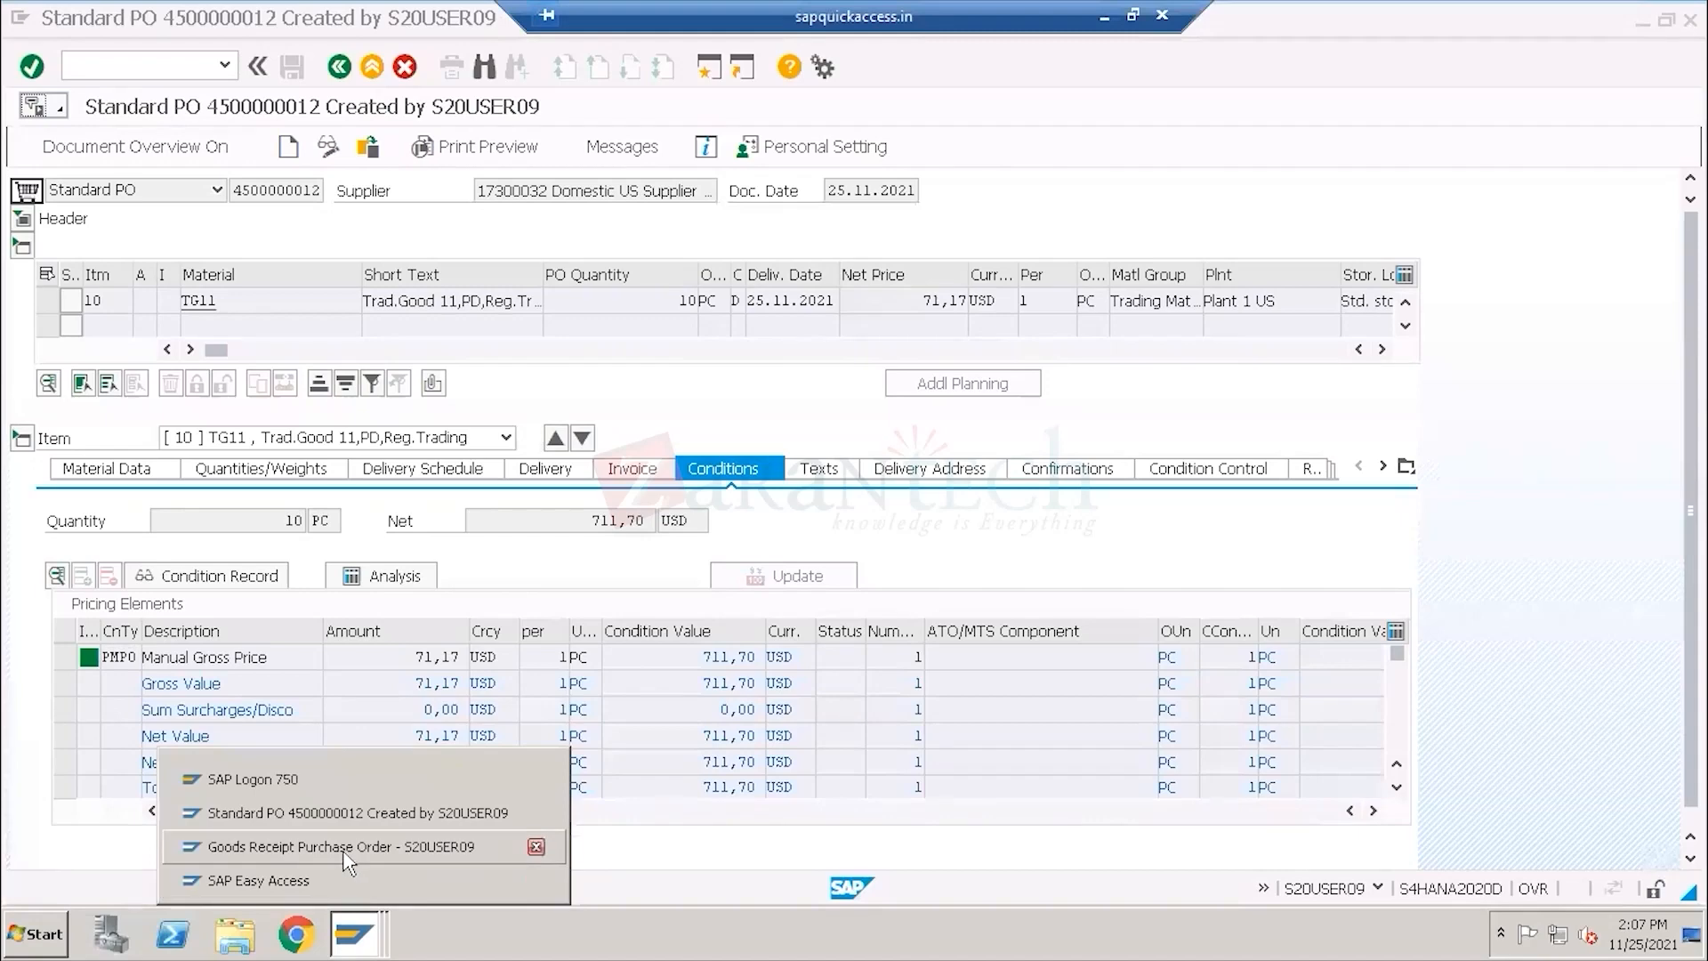
{"action": "left_click", "coordinate": [345, 849]}
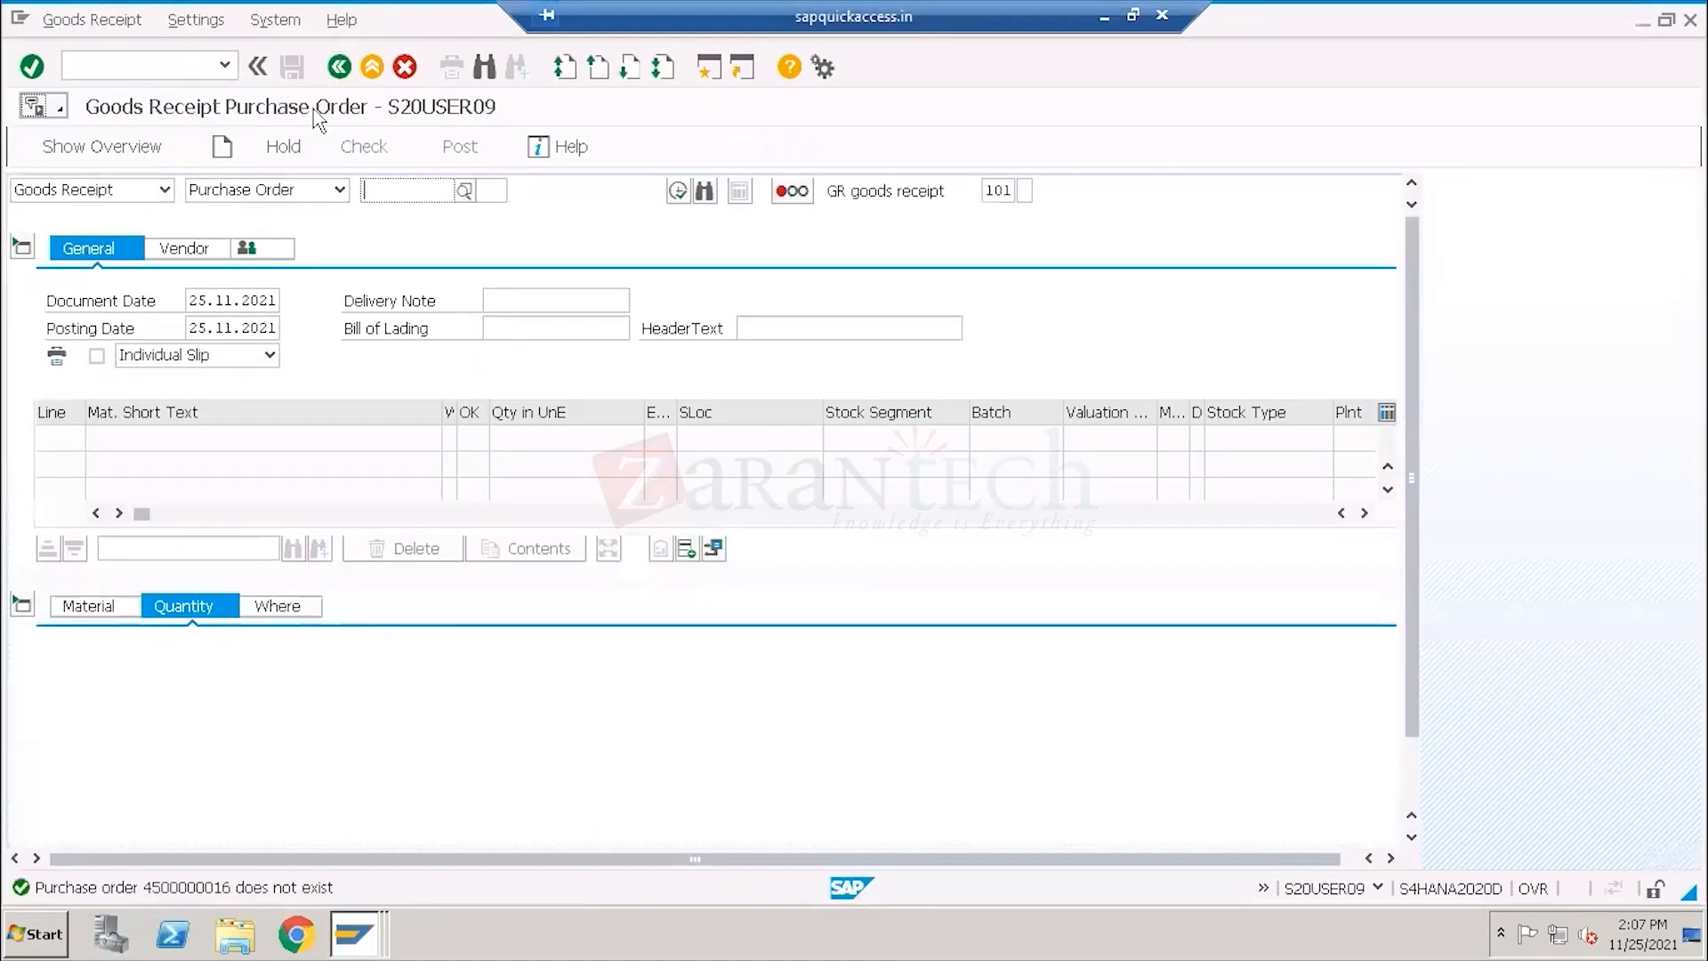
{"action": "left_click", "coordinate": [130, 65]}
{"action": "left_click", "coordinate": [165, 190]}
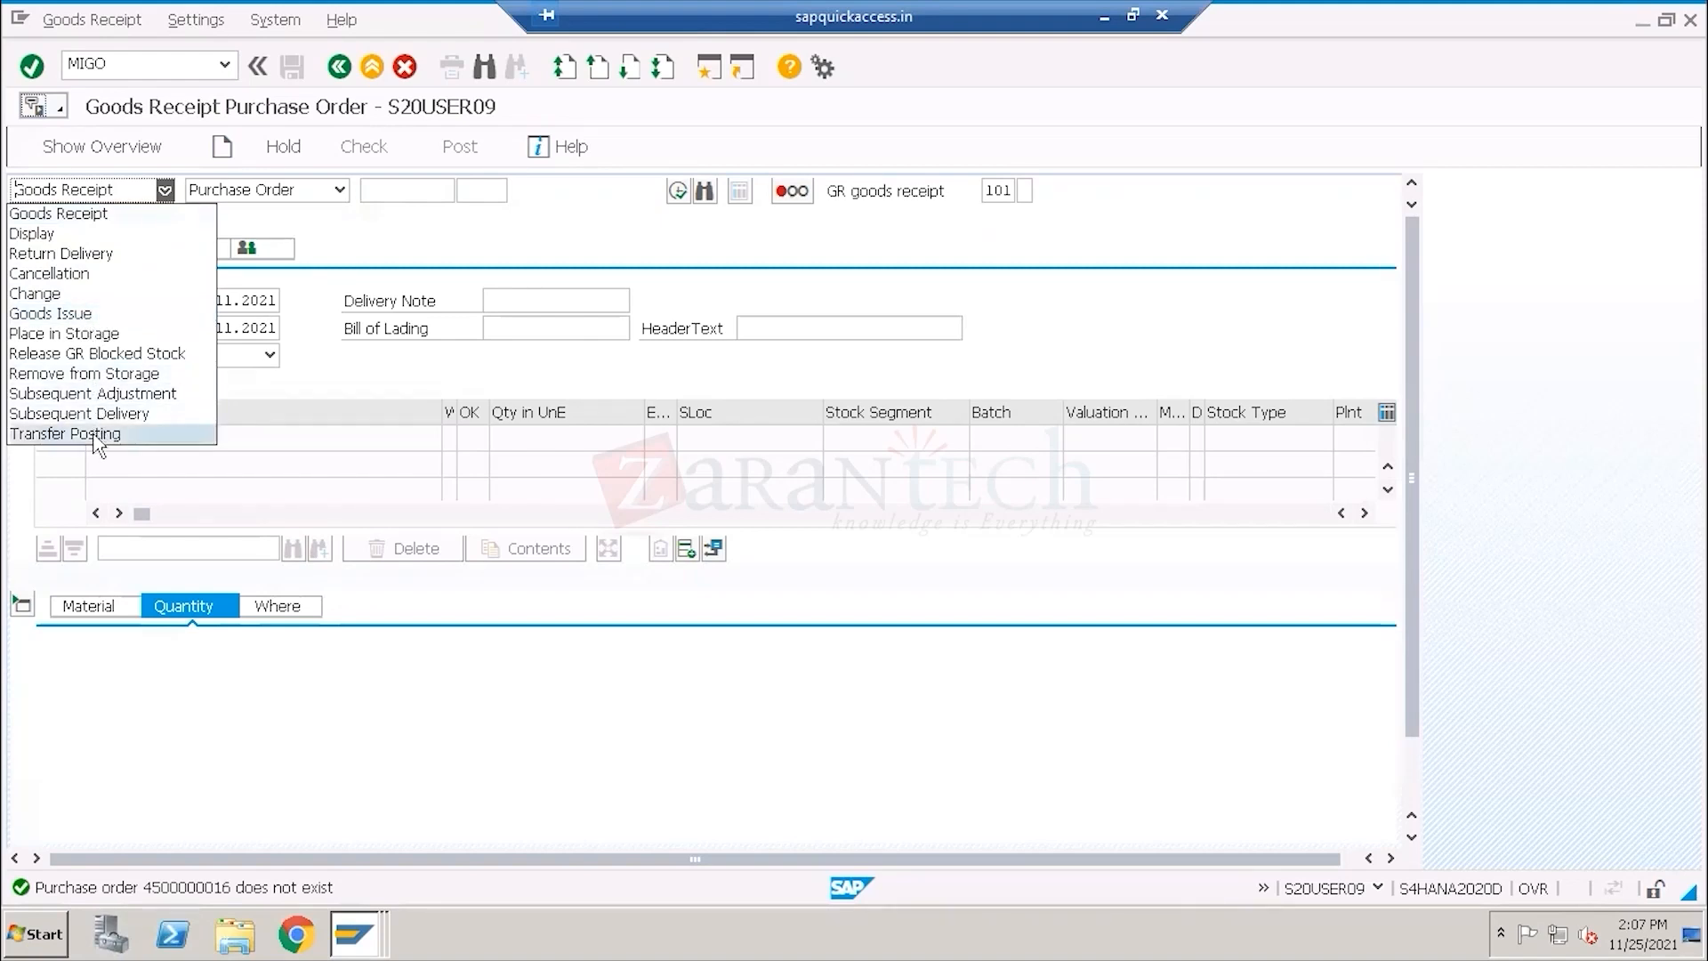
{"action": "left_click", "coordinate": [76, 213]}
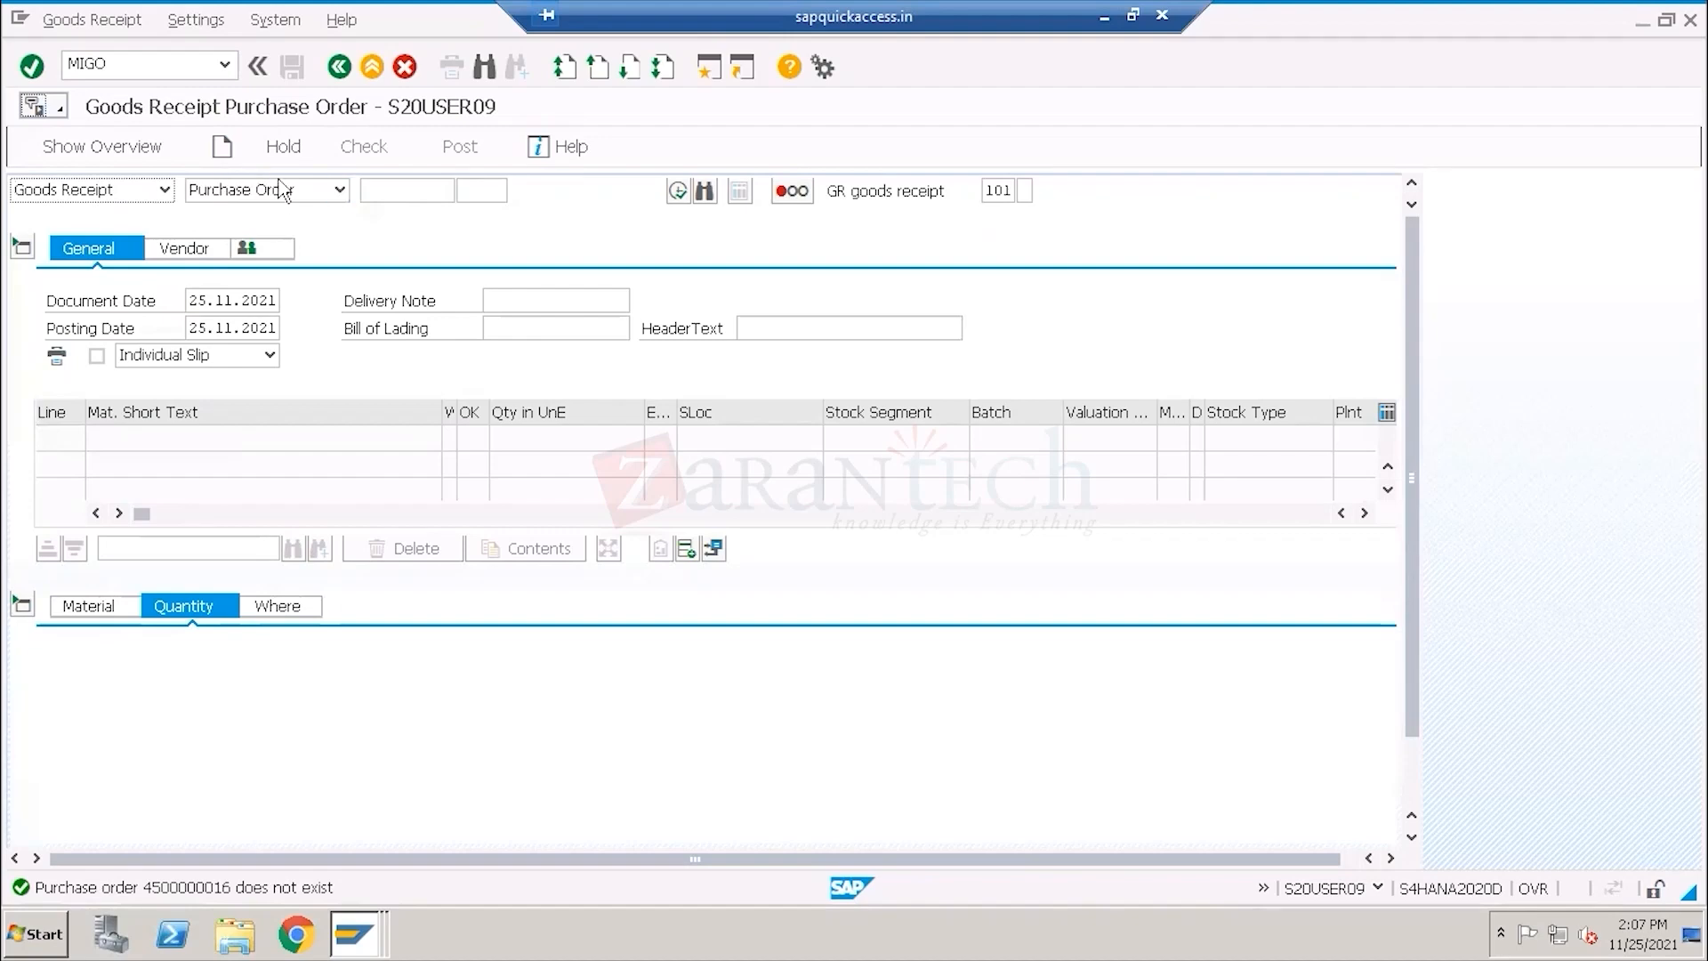
{"action": "left_click", "coordinate": [394, 190]}
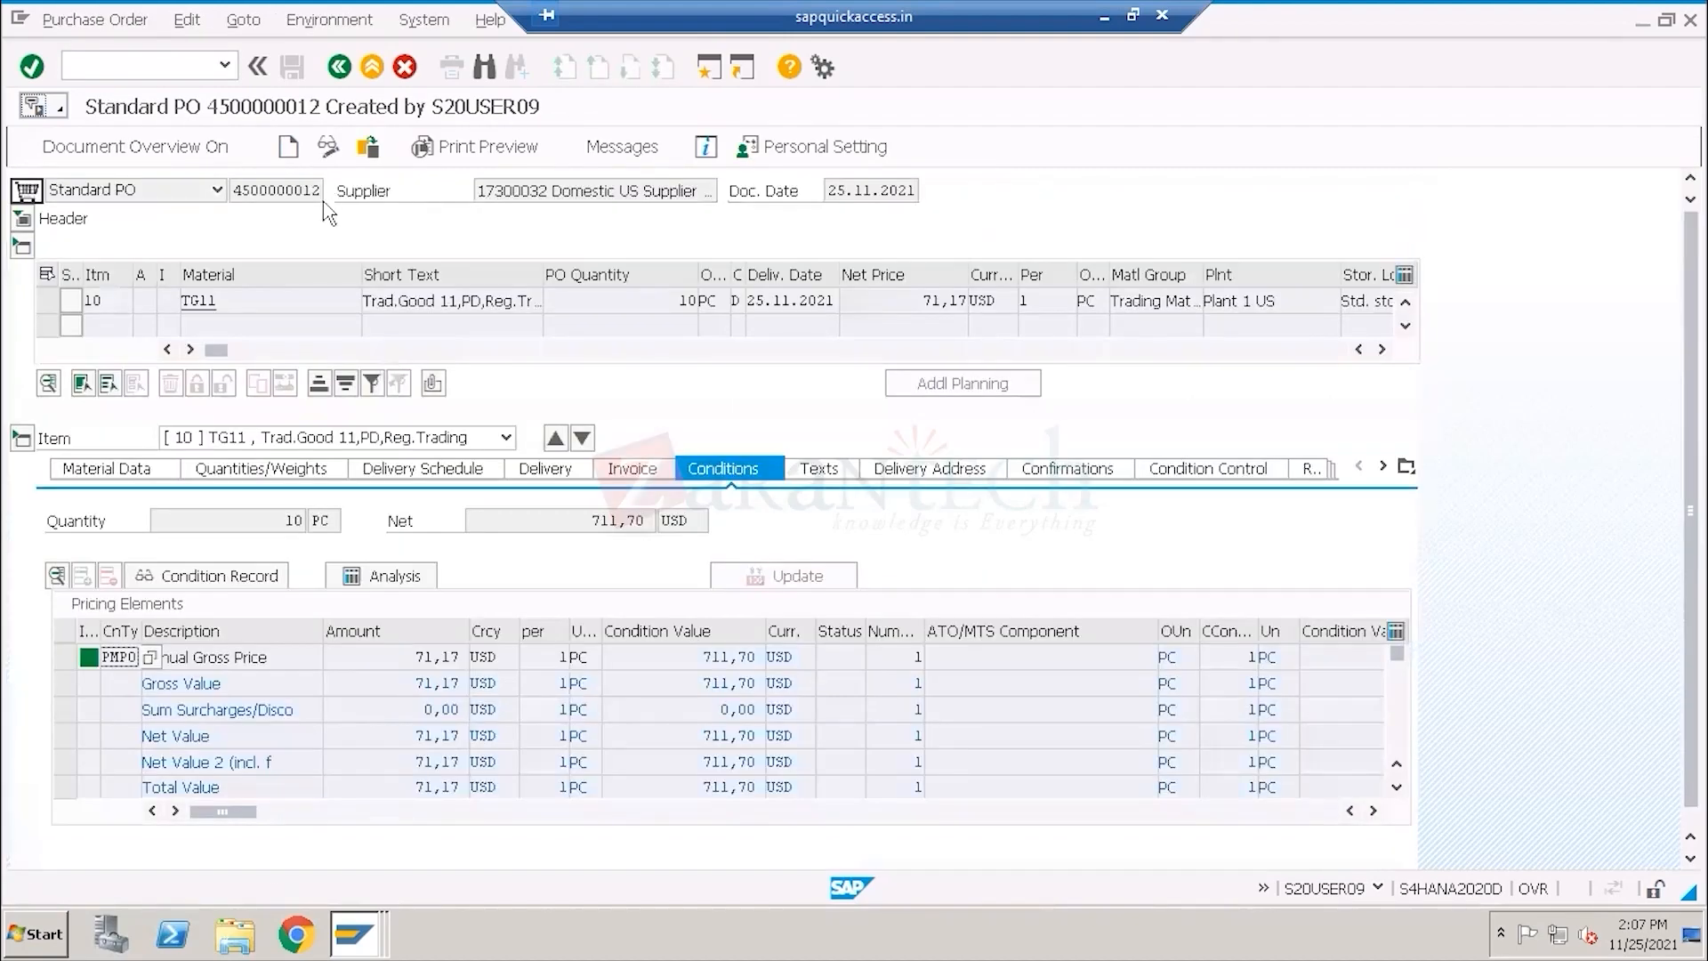
Copy the displayed purchase order's number, leave its display, and load that order into the MIGO goods receipt.
{"action": "left_click_drag", "start_coordinate": [253, 188], "coordinate": [327, 198]}
{"action": "key", "text": "ctrl+c"}
{"action": "left_click", "coordinate": [341, 69]}
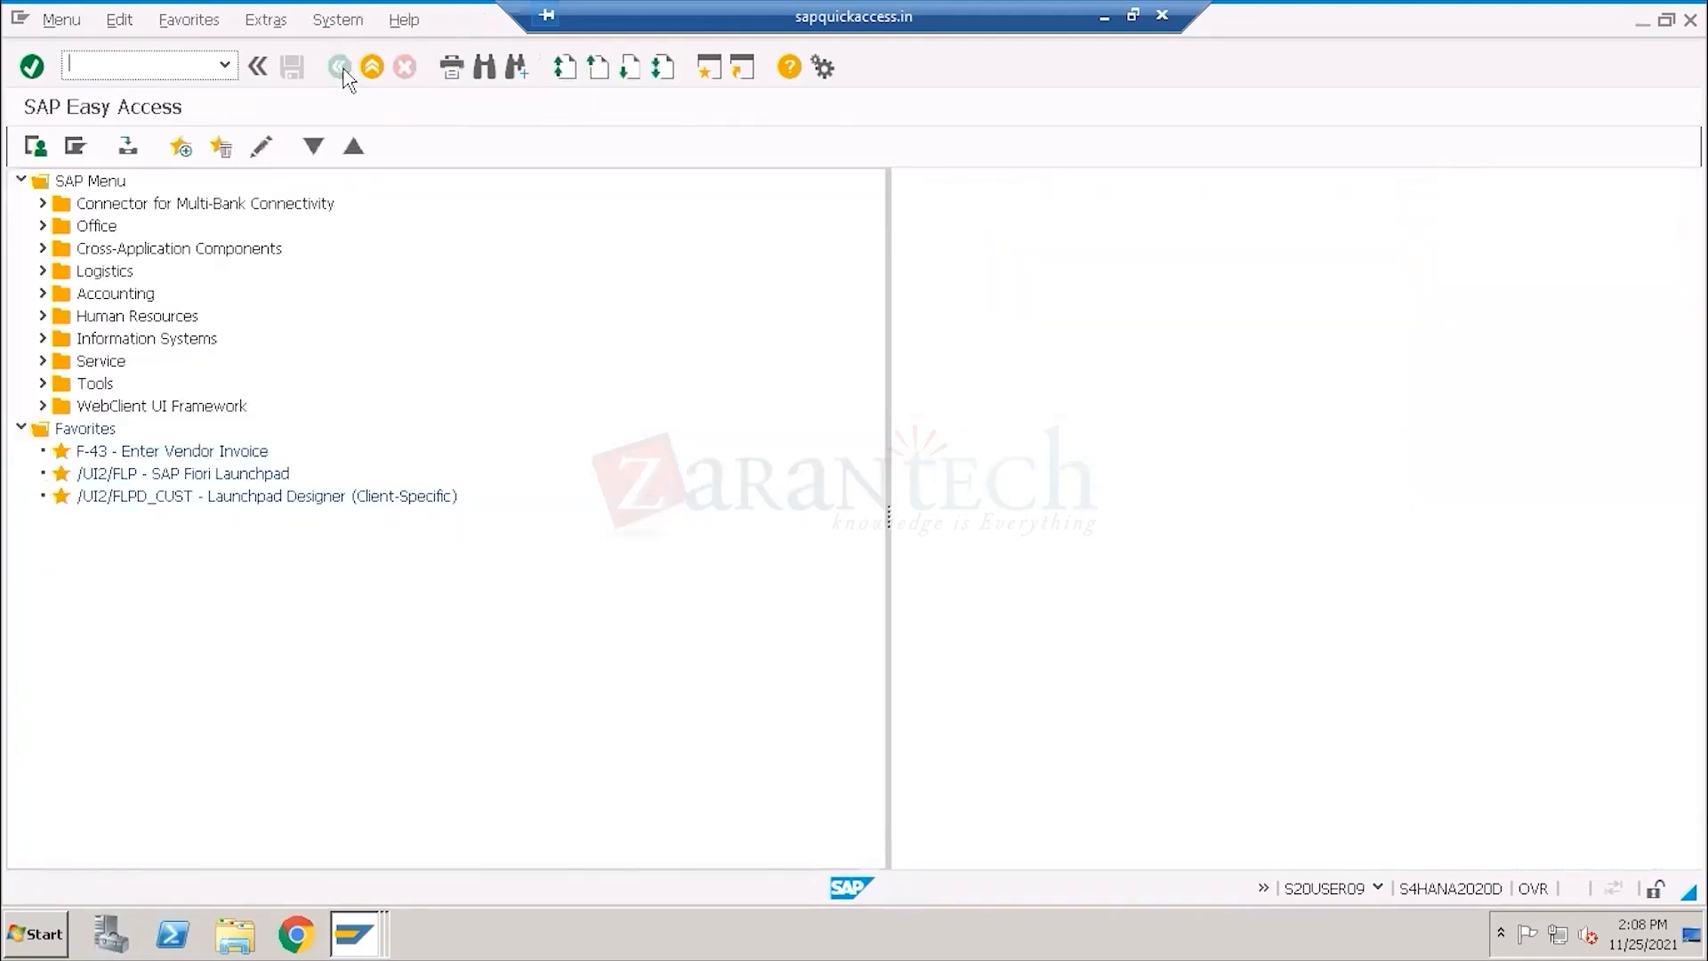
{"action": "type", "text": "MIGO"}
{"action": "key", "text": "Return"}
{"action": "key", "text": "ctrl+v"}
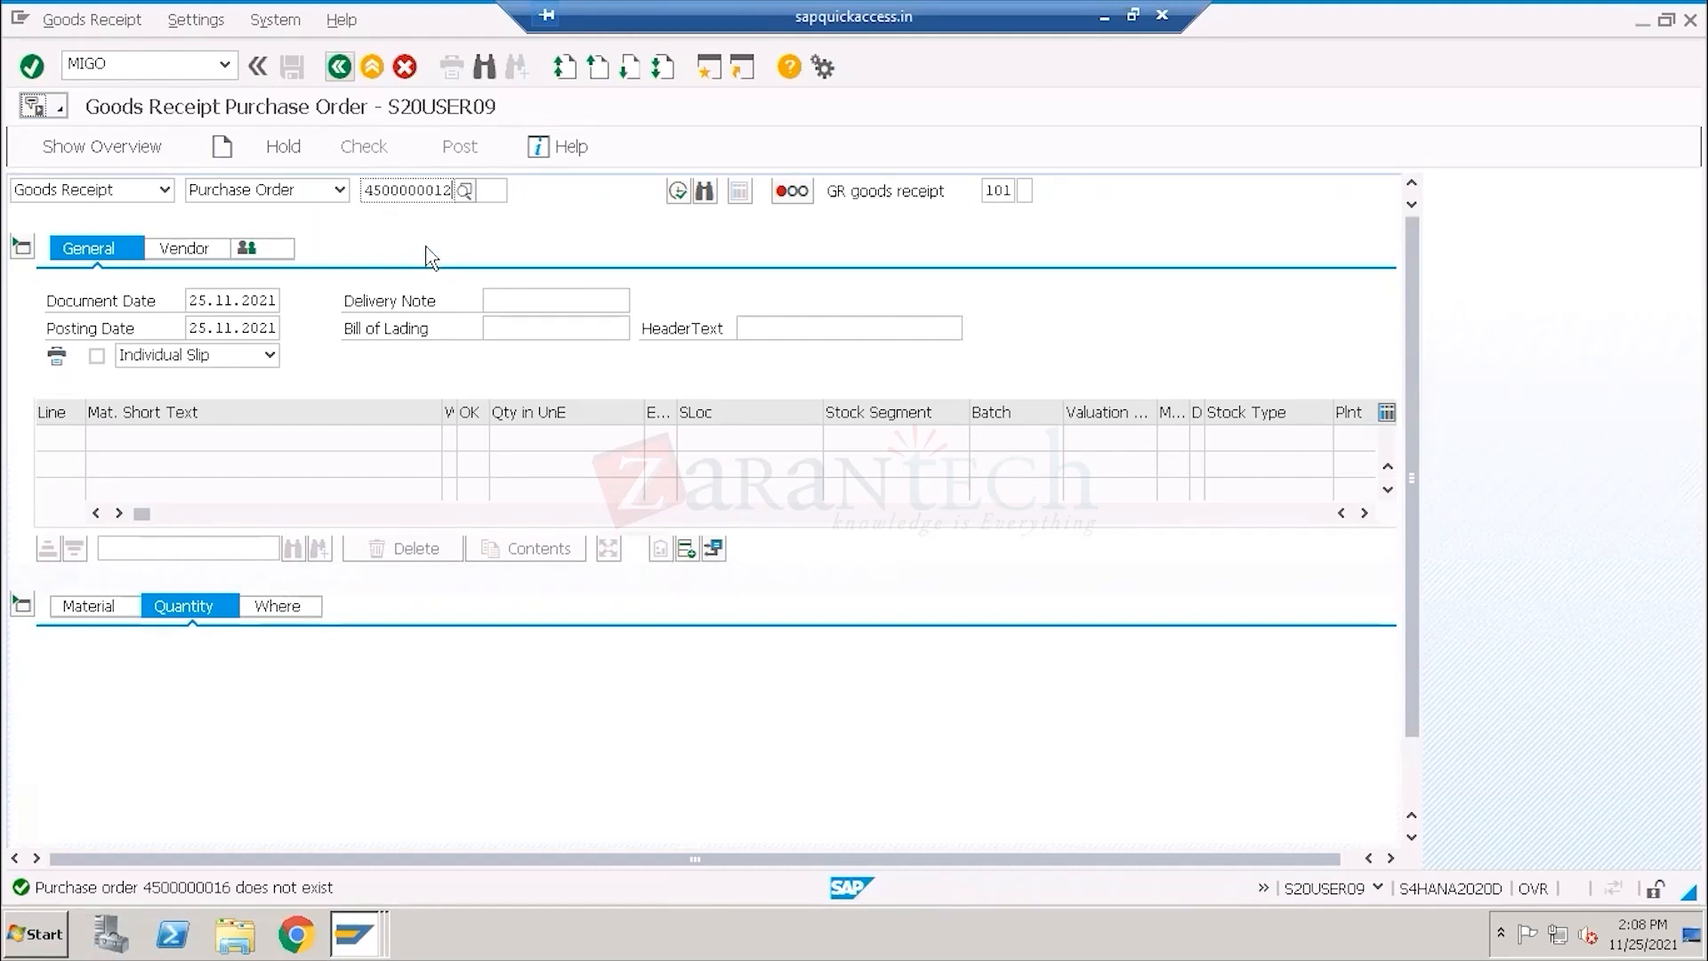
{"action": "key", "text": "Return"}
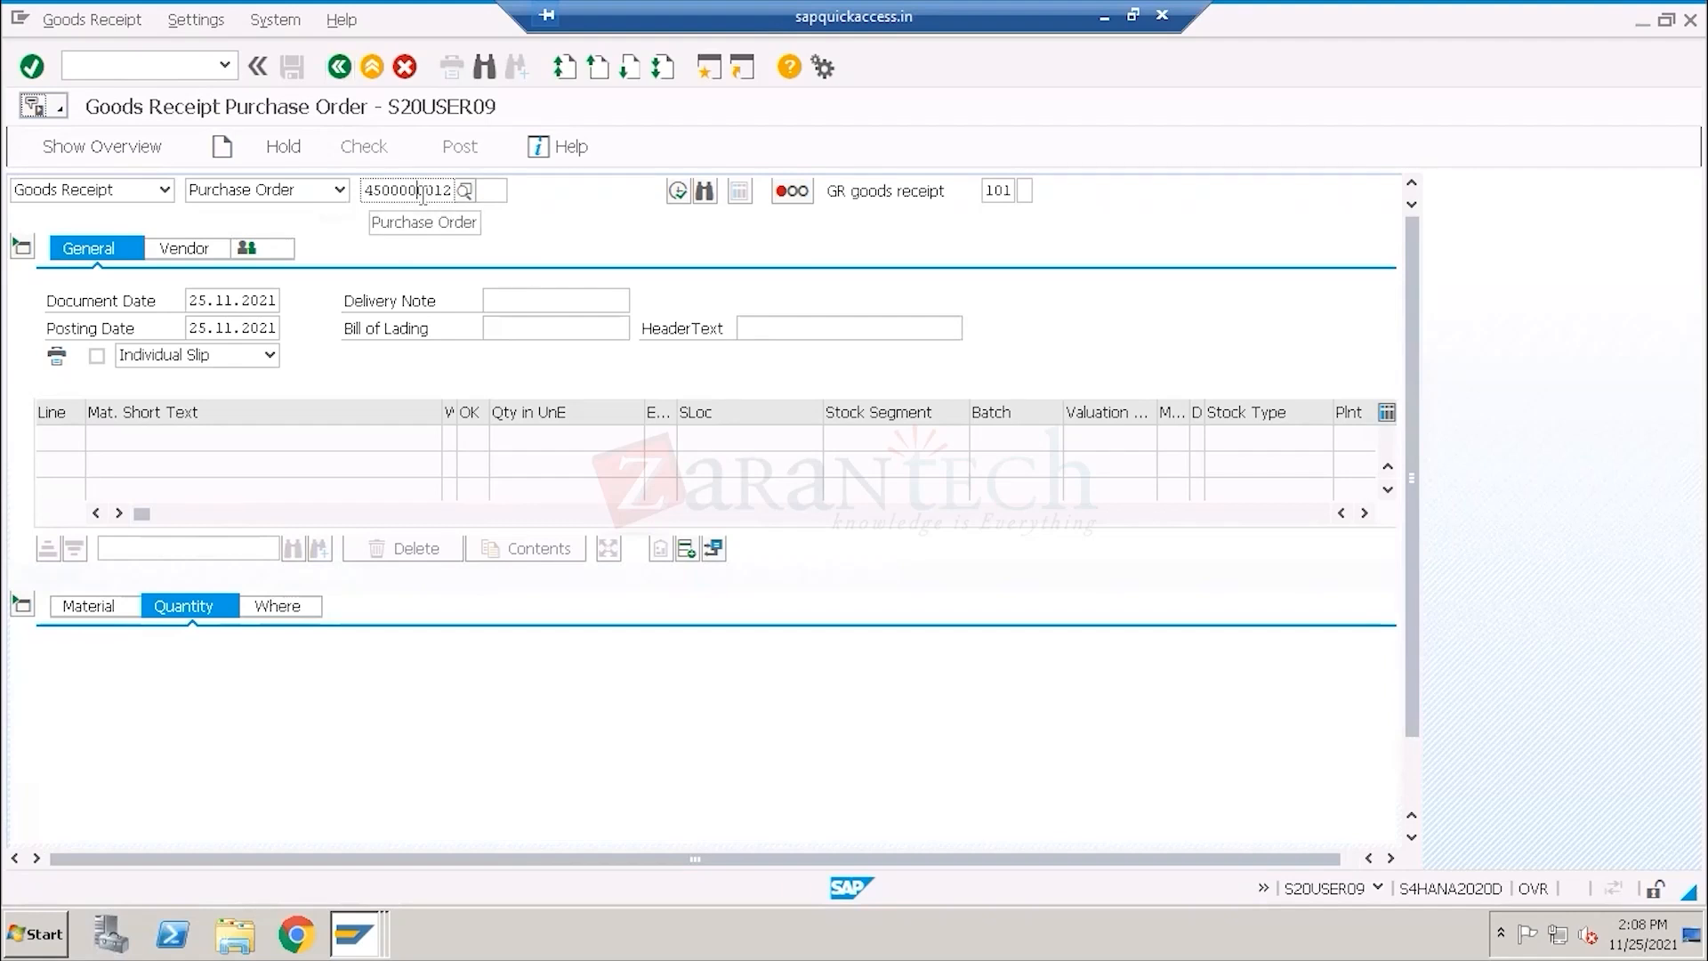
{"action": "key", "text": "Return"}
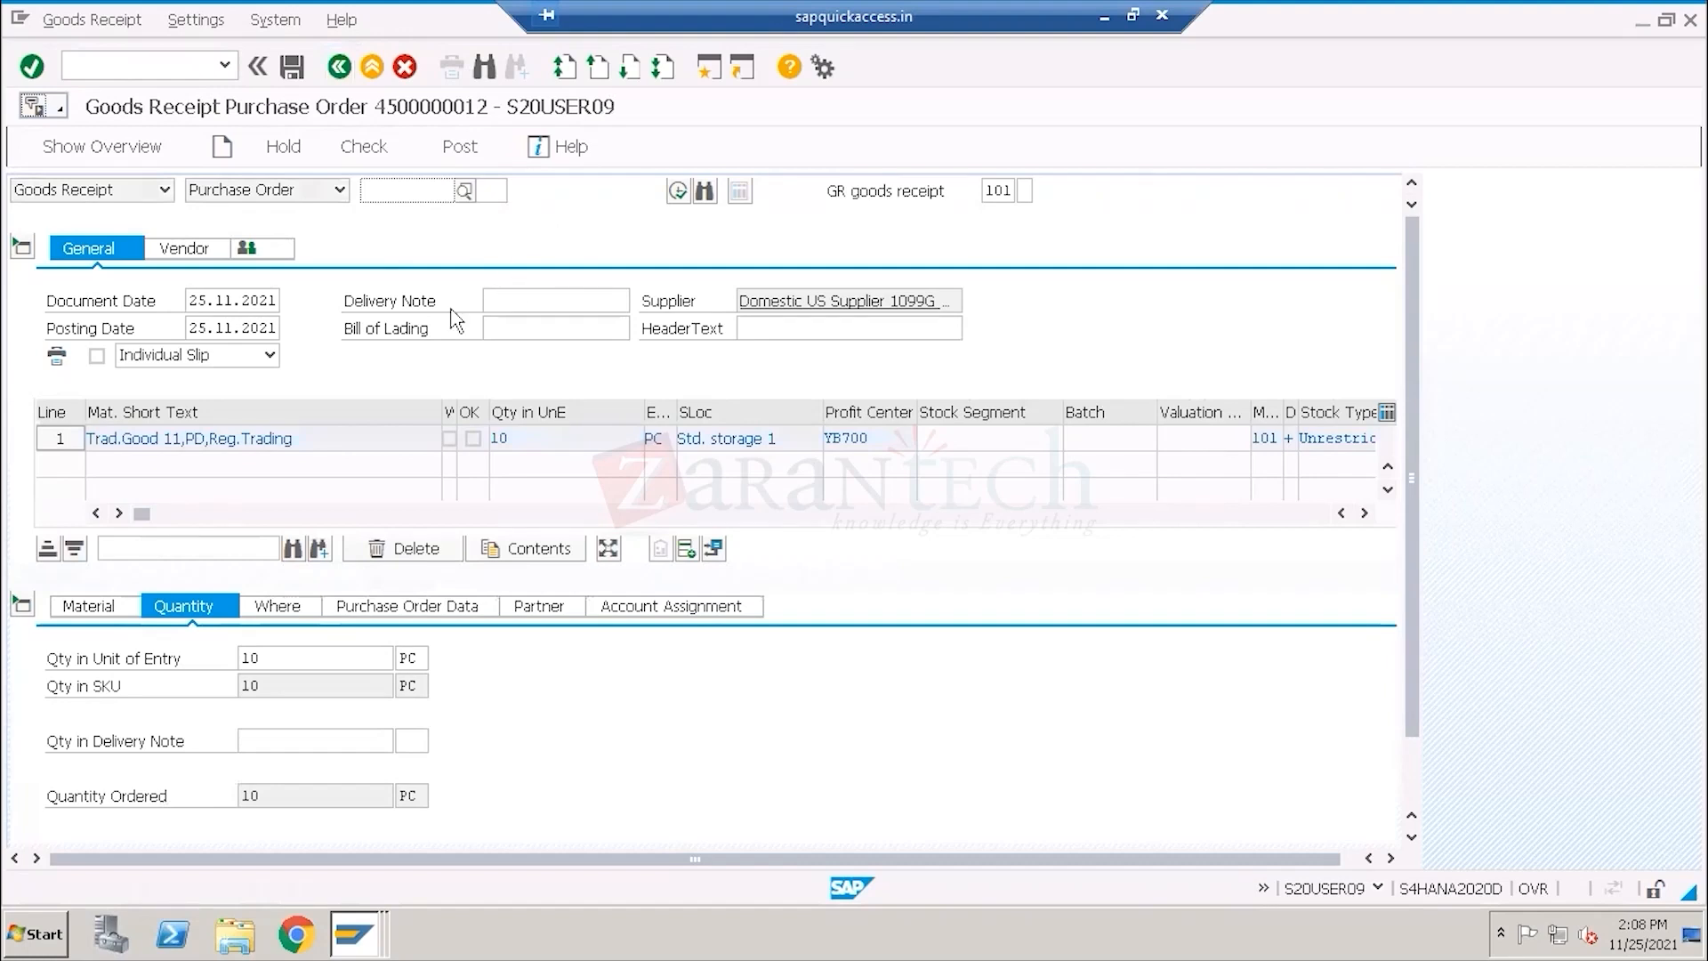
Examine the goods receipt's document date, delivery note, item quantity and posting date.
{"action": "left_click", "coordinate": [210, 301]}
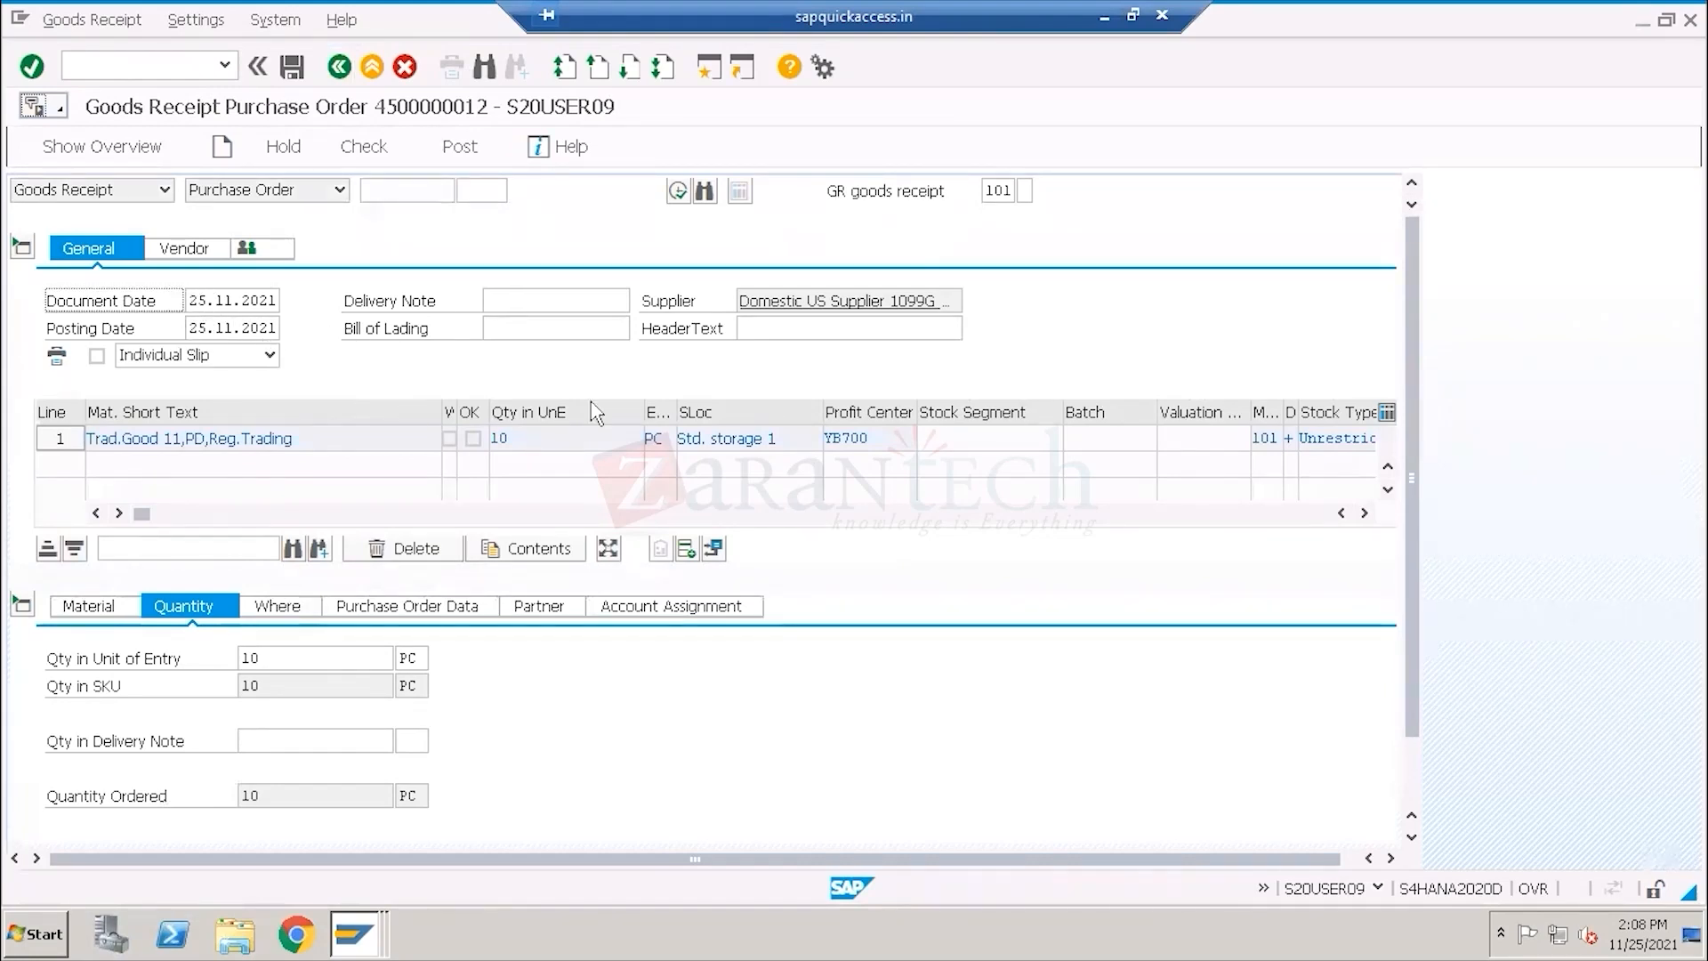
{"action": "left_click", "coordinate": [513, 299]}
{"action": "left_click_drag", "start_coordinate": [527, 436], "coordinate": [478, 436]}
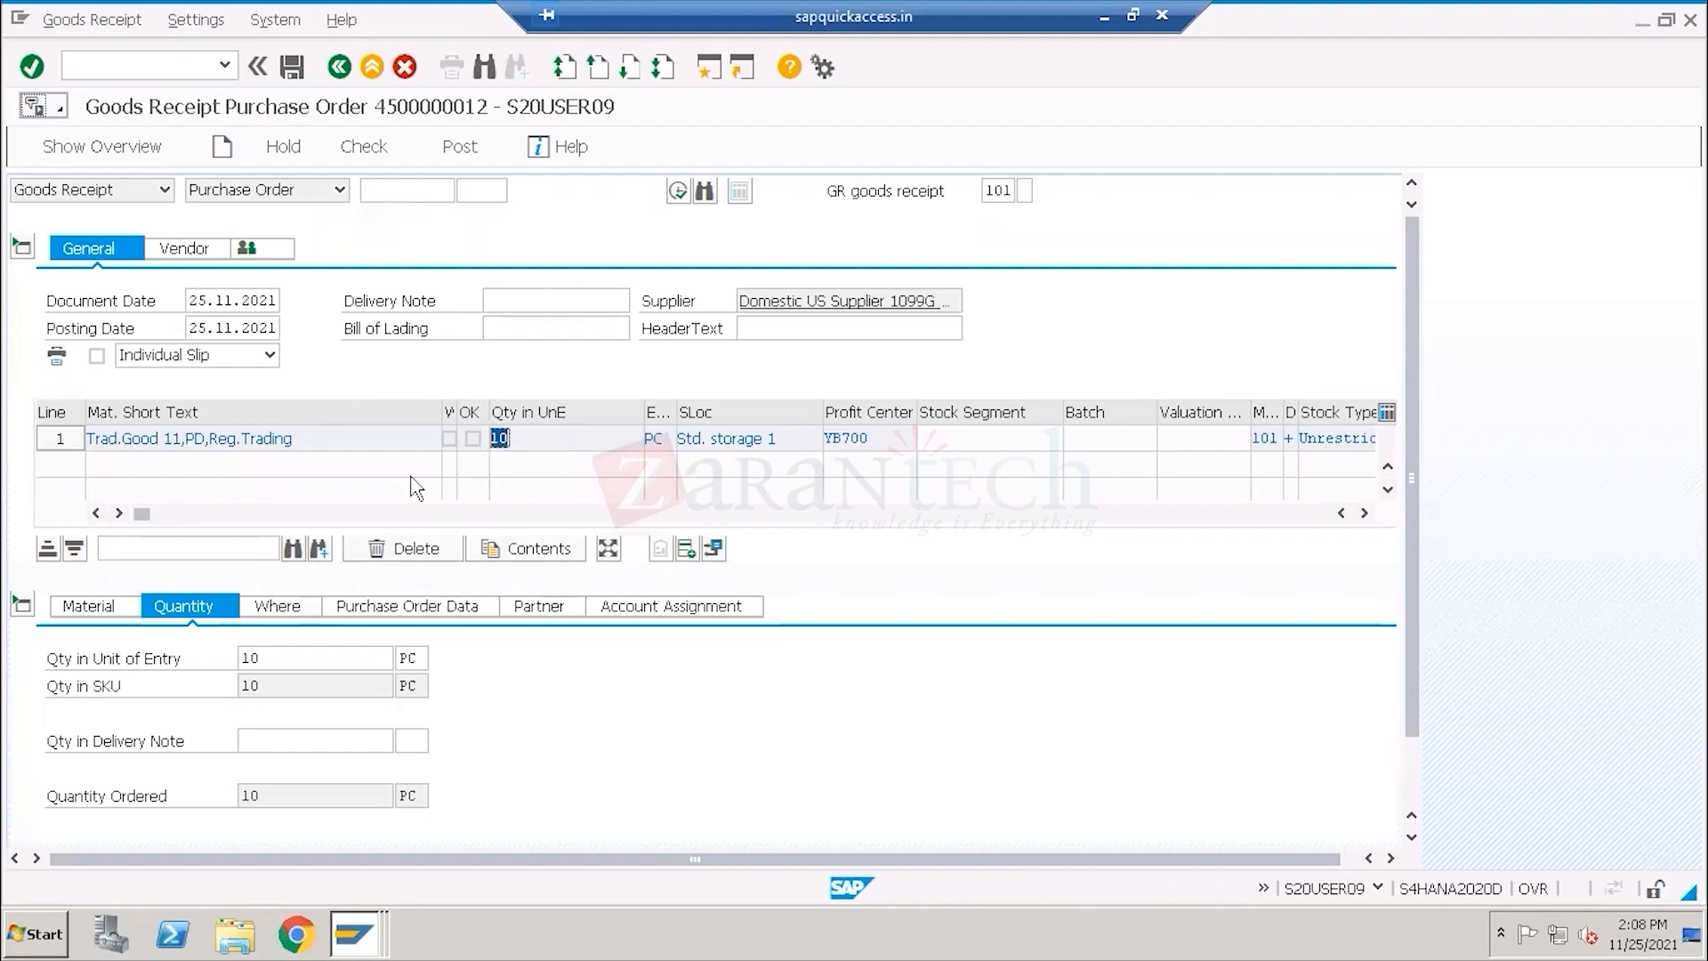
{"action": "left_click", "coordinate": [263, 657]}
{"action": "left_click_drag", "start_coordinate": [263, 658], "coordinate": [229, 656]}
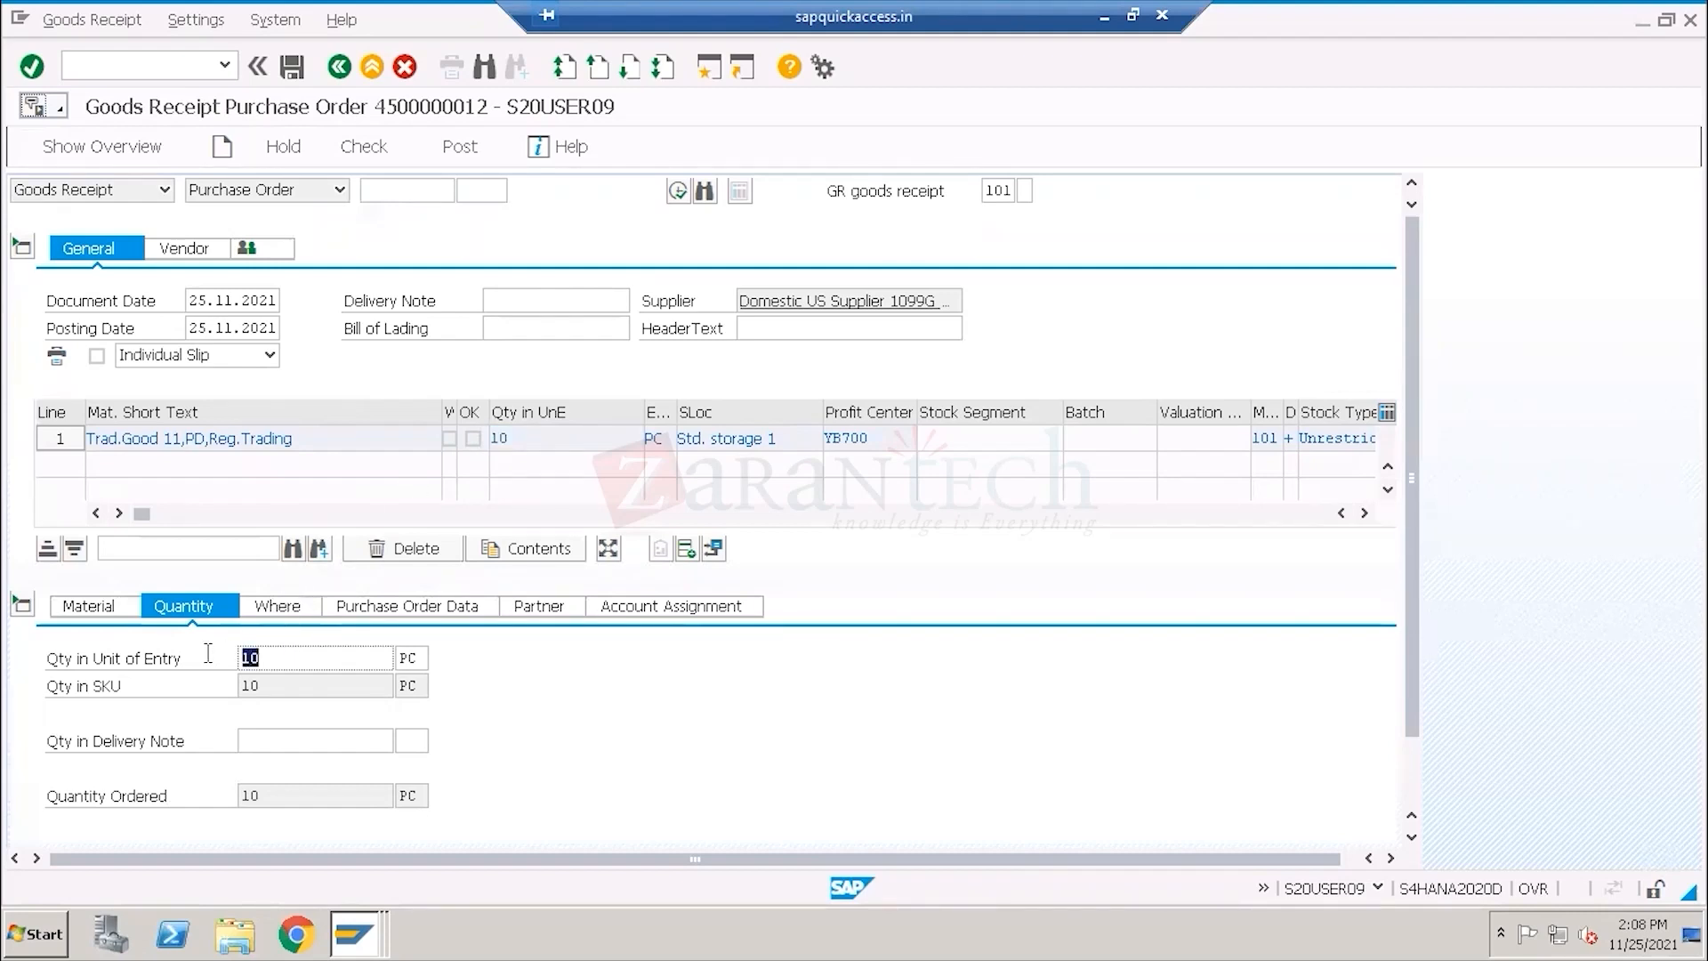
{"action": "left_click", "coordinate": [254, 656]}
{"action": "left_click_drag", "start_coordinate": [293, 657], "coordinate": [224, 656]}
{"action": "left_click", "coordinate": [248, 328]}
{"action": "left_click_drag", "start_coordinate": [233, 327], "coordinate": [214, 327]}
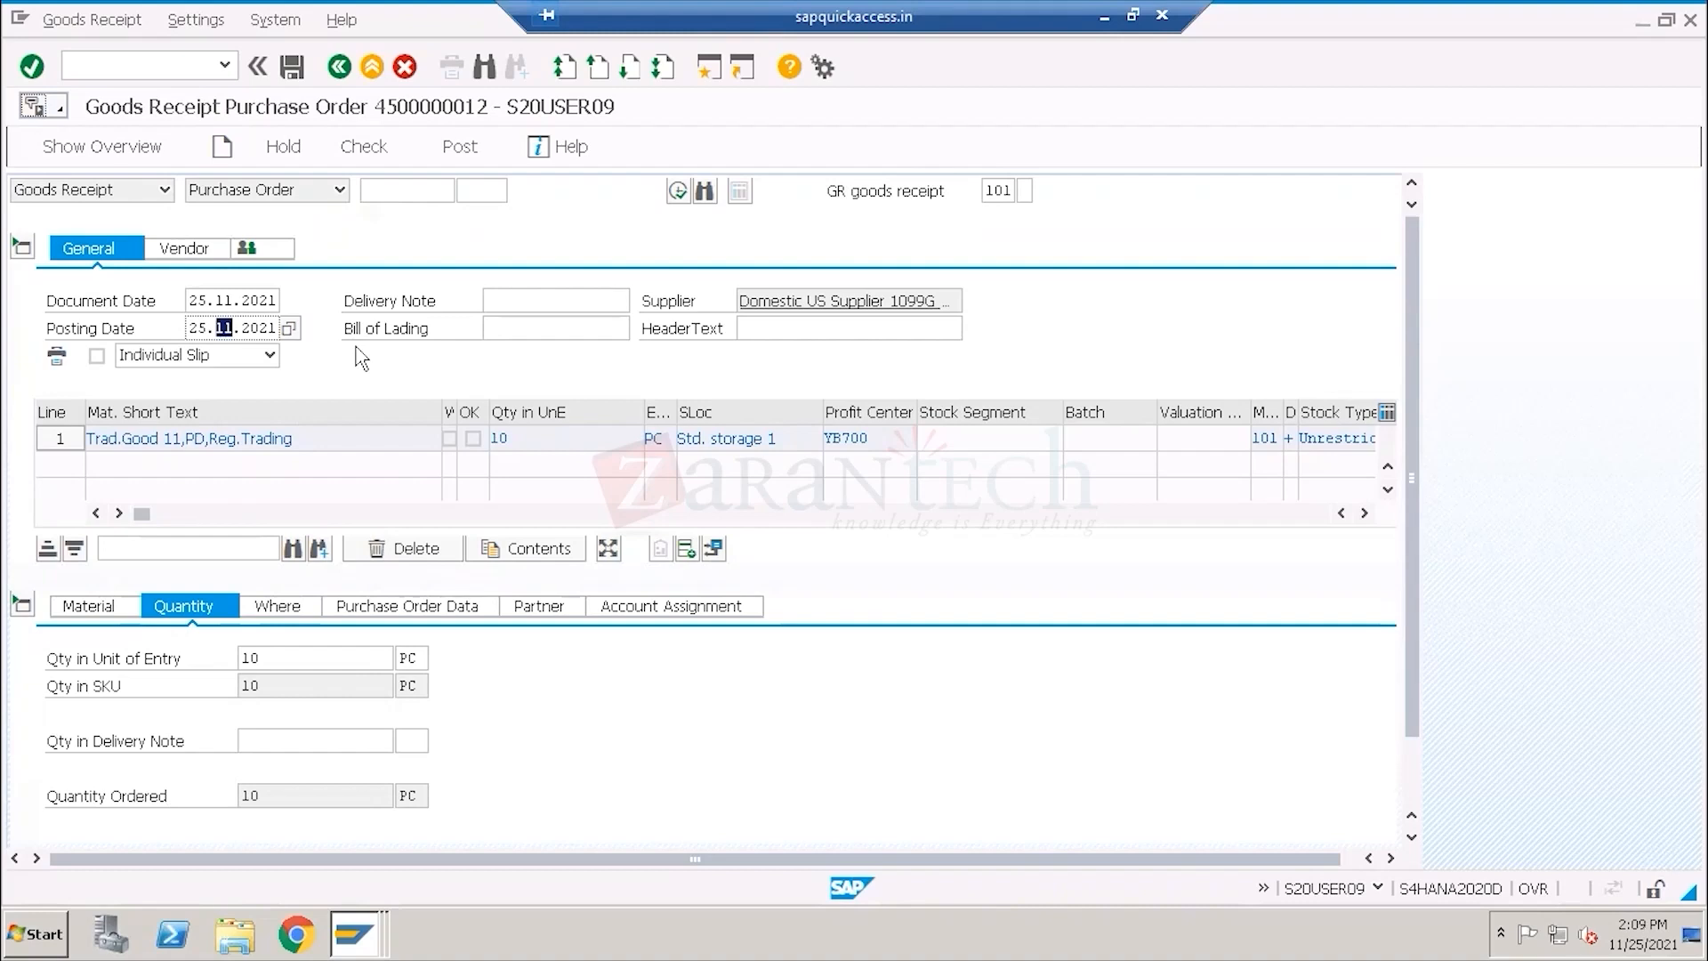
Switch to the Paint diagram, add "FI POSTING PERIODS" and "MM POSTING PERIODS" near the left margin, and glance back at the goods receipt.
{"action": "left_click", "coordinate": [1100, 21]}
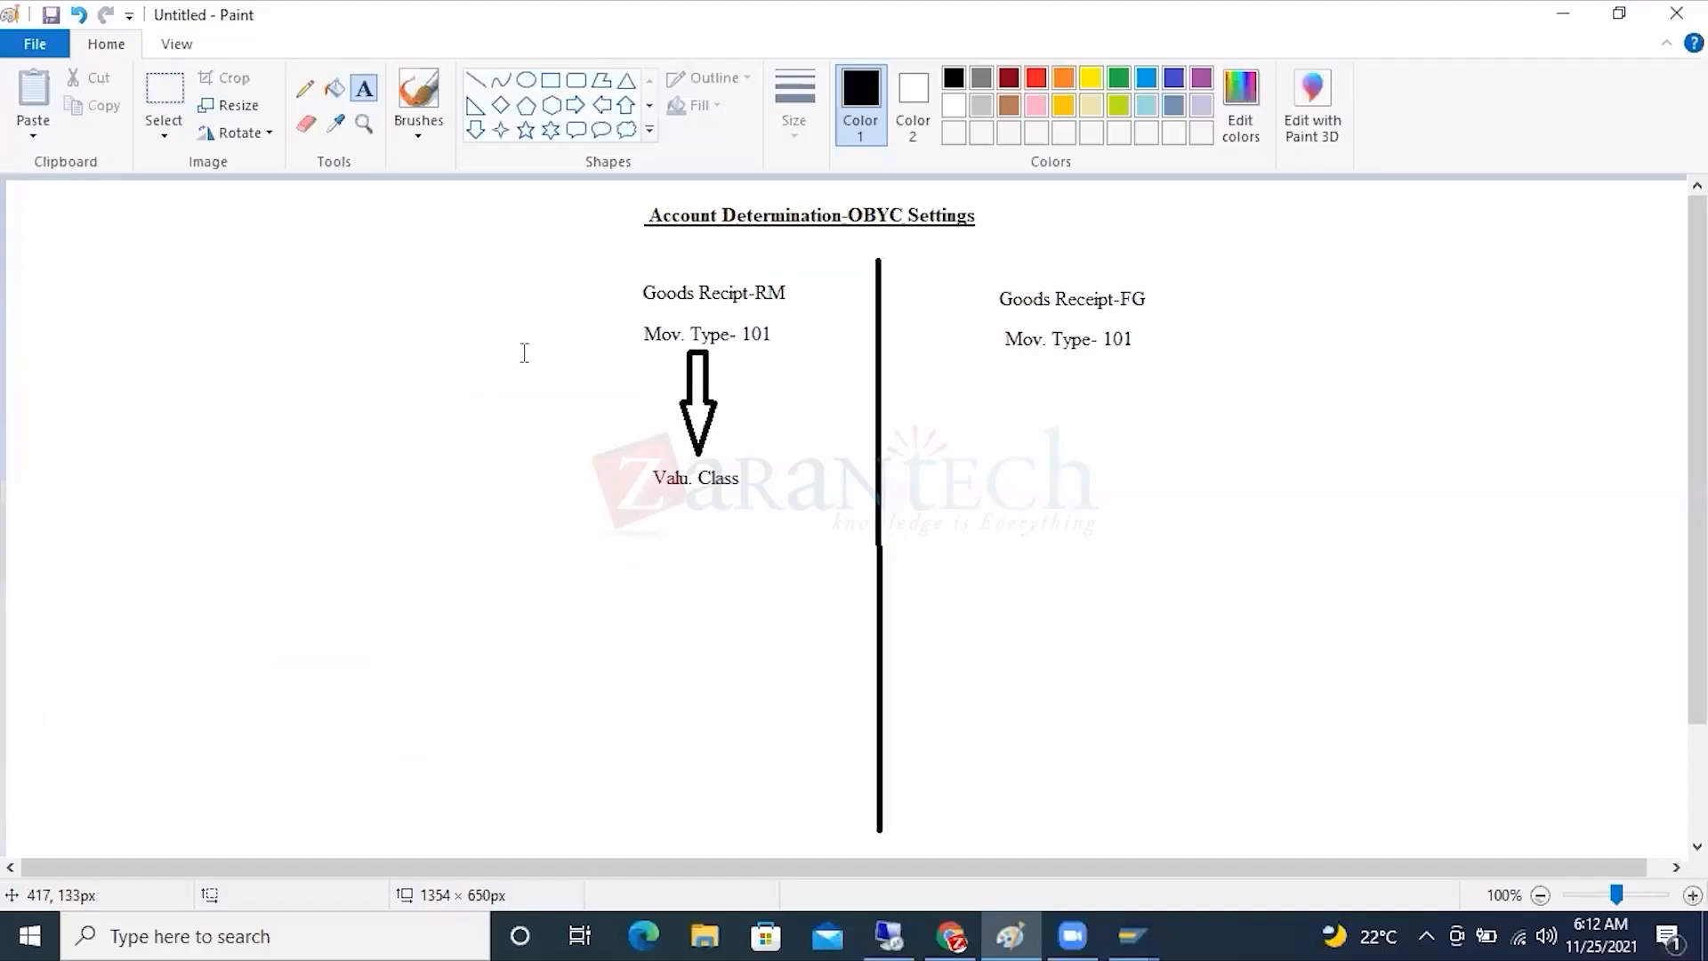
{"action": "left_click", "coordinate": [63, 286]}
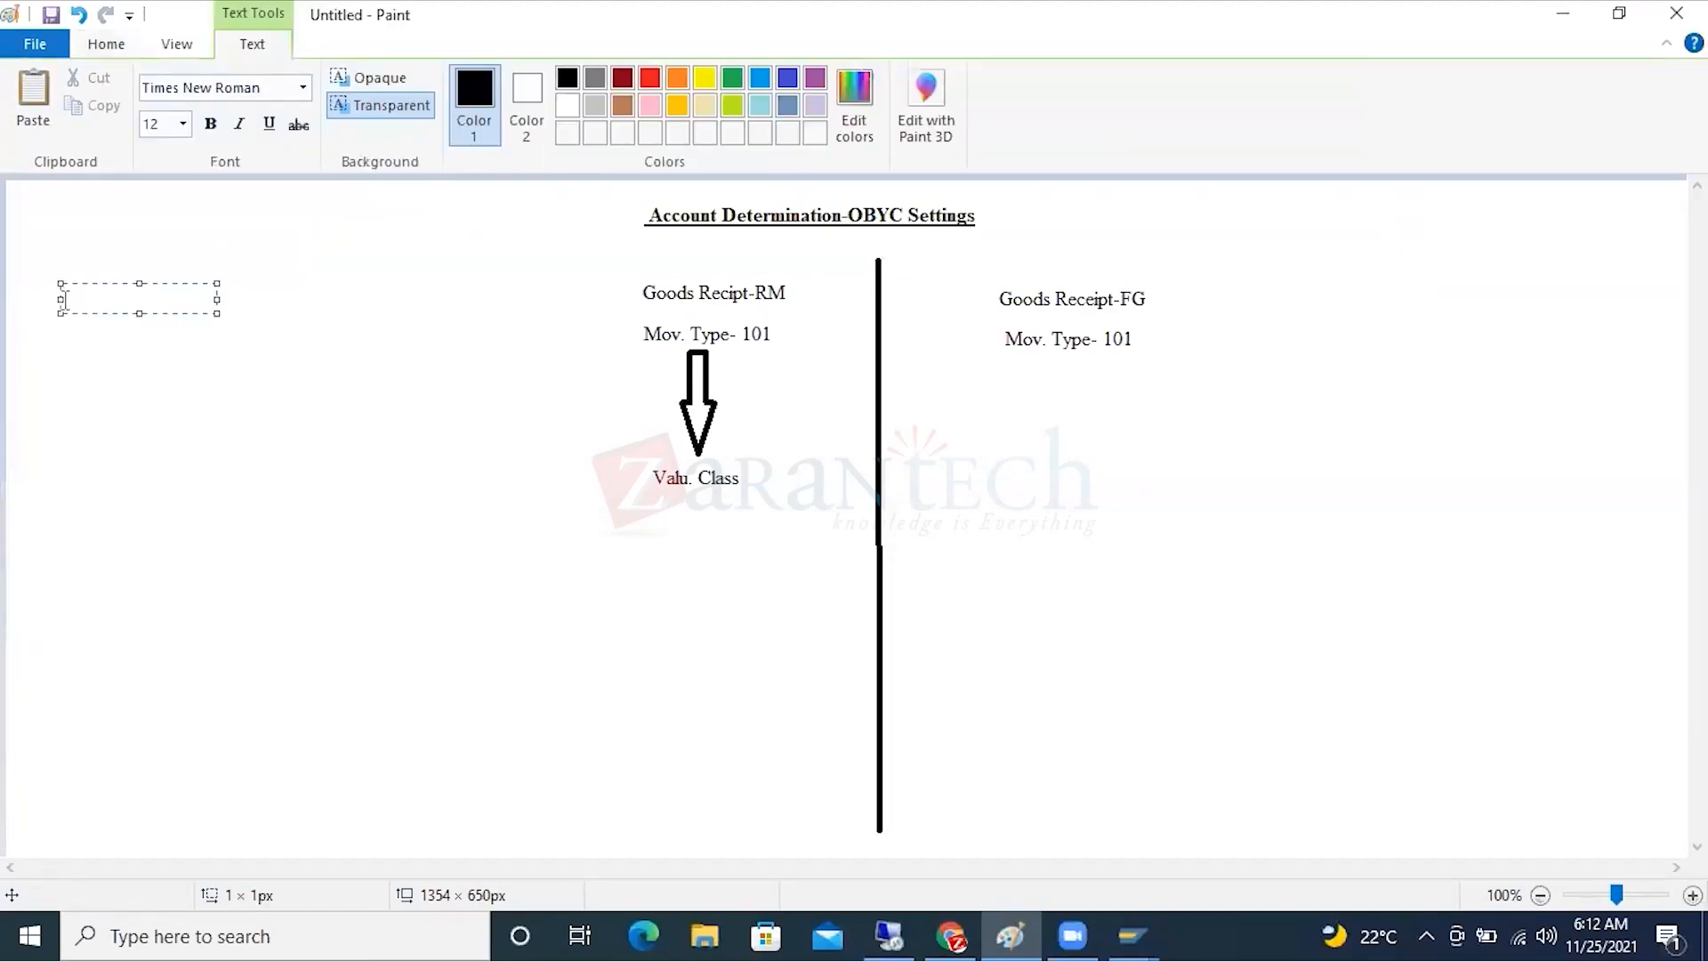
{"action": "type", "text": "FI POSTING PERIODS"}
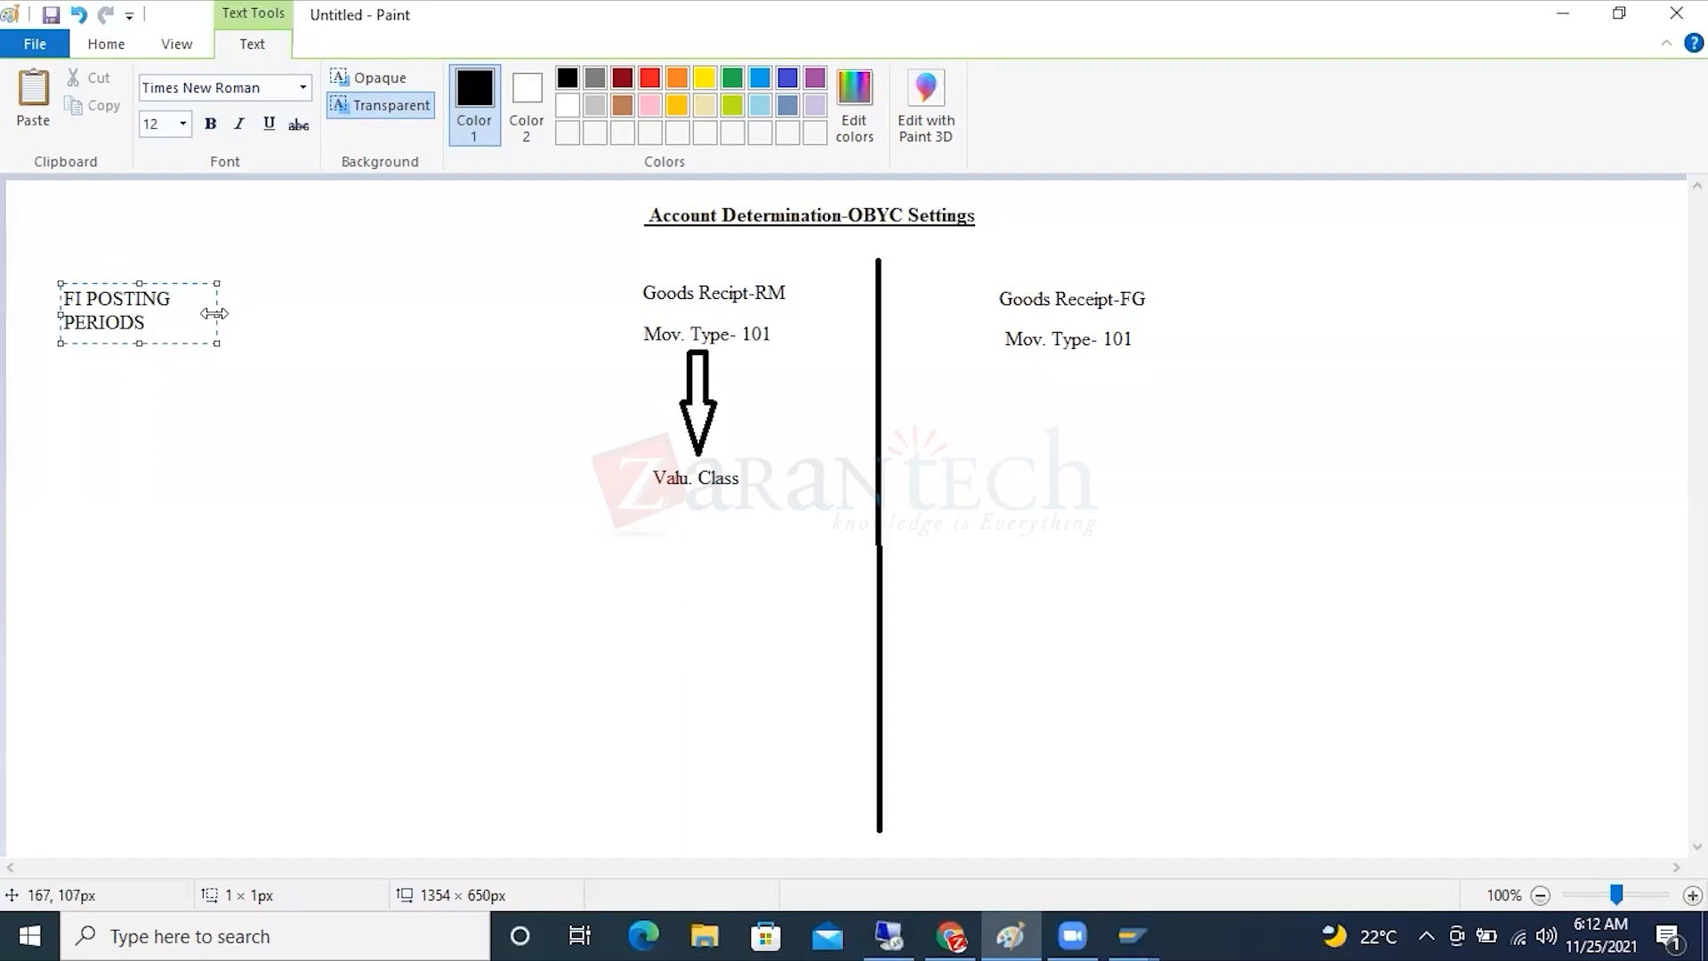
{"action": "left_click_drag", "start_coordinate": [218, 313], "coordinate": [431, 312]}
{"action": "key", "text": "Return"}
{"action": "key", "text": "Return"}
{"action": "type", "text": "MM POST"}
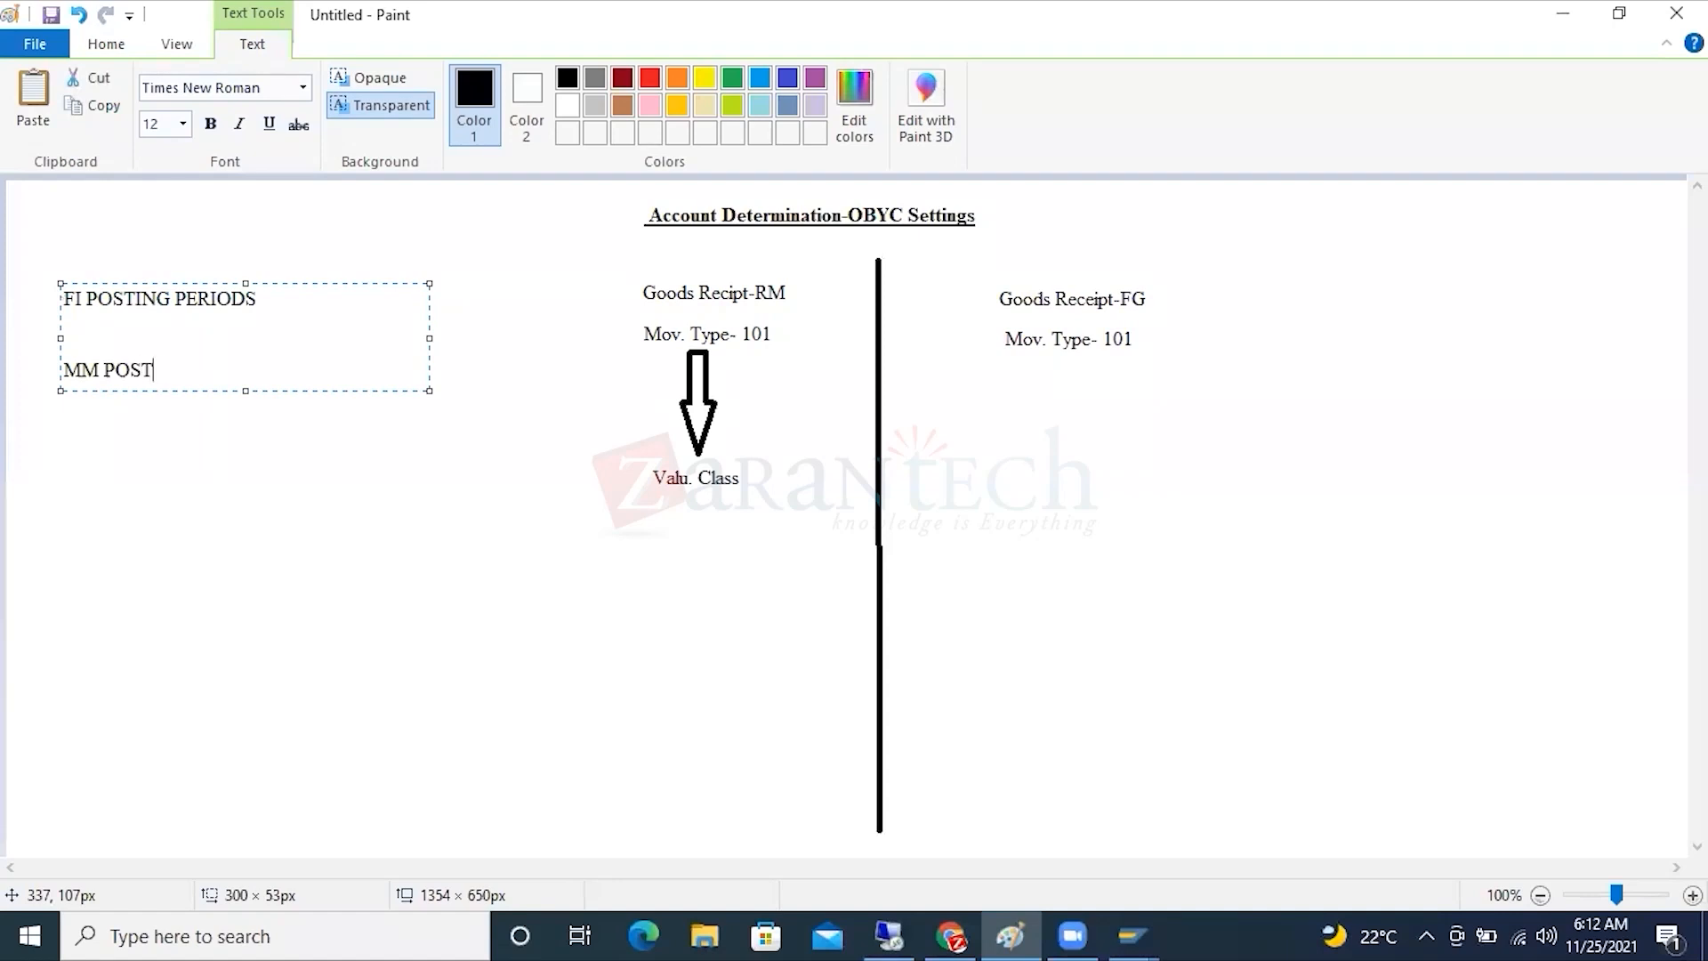
{"action": "type", "text": "RIODS"}
{"action": "left_click", "coordinate": [889, 935]}
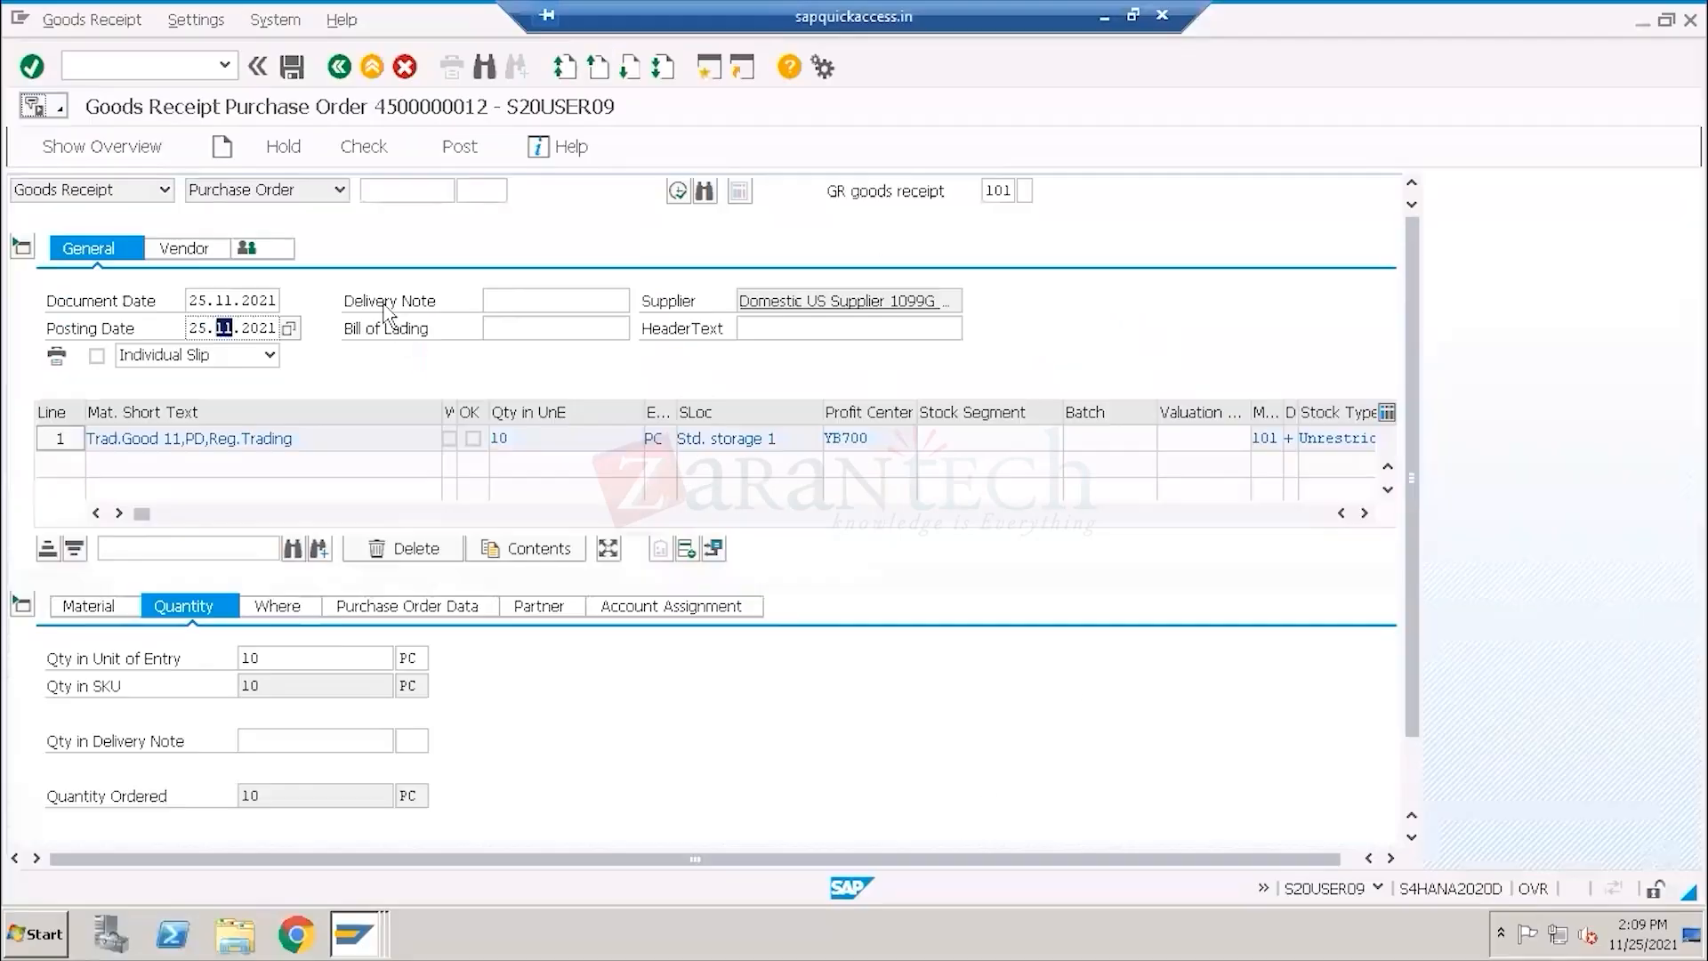
{"action": "left_click", "coordinate": [1104, 17]}
Add the text lines "MAT. DOC. NO." and "ACC. DOC. NO." beneath "Valu. Class" and widen their text box to 213 px.
{"action": "left_click", "coordinate": [614, 535]}
{"action": "type", "text": "M"}
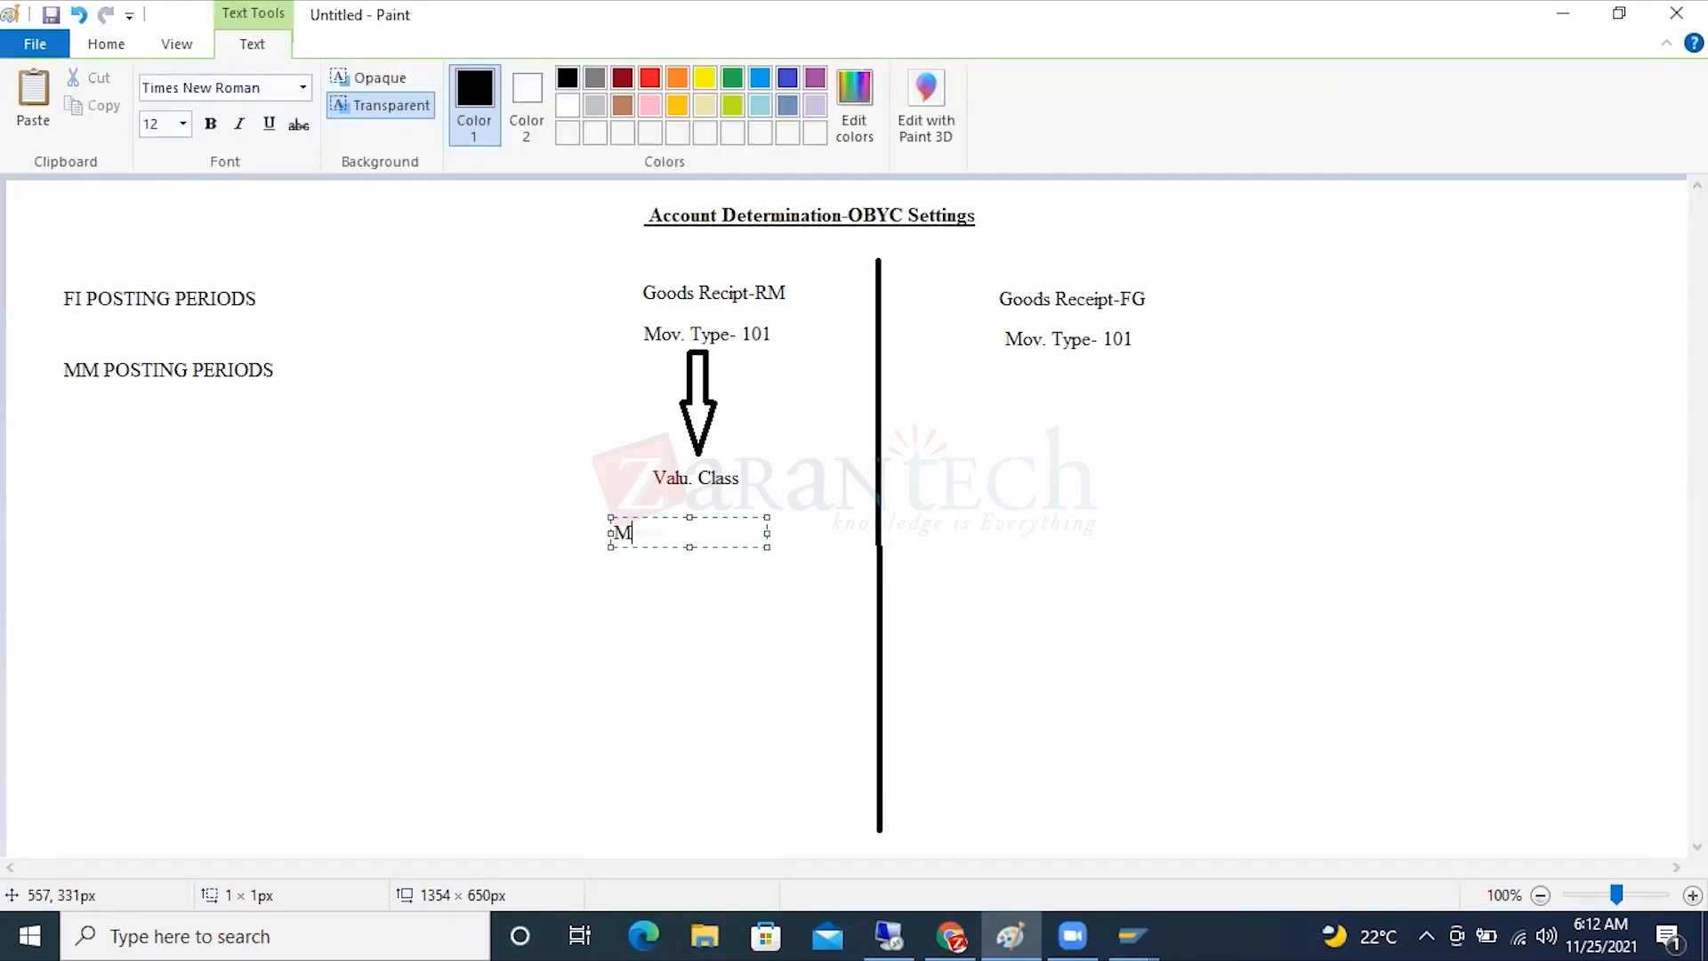
{"action": "type", "text": "AT. DOC. NO."}
{"action": "key", "text": "Return"}
{"action": "key", "text": "Return"}
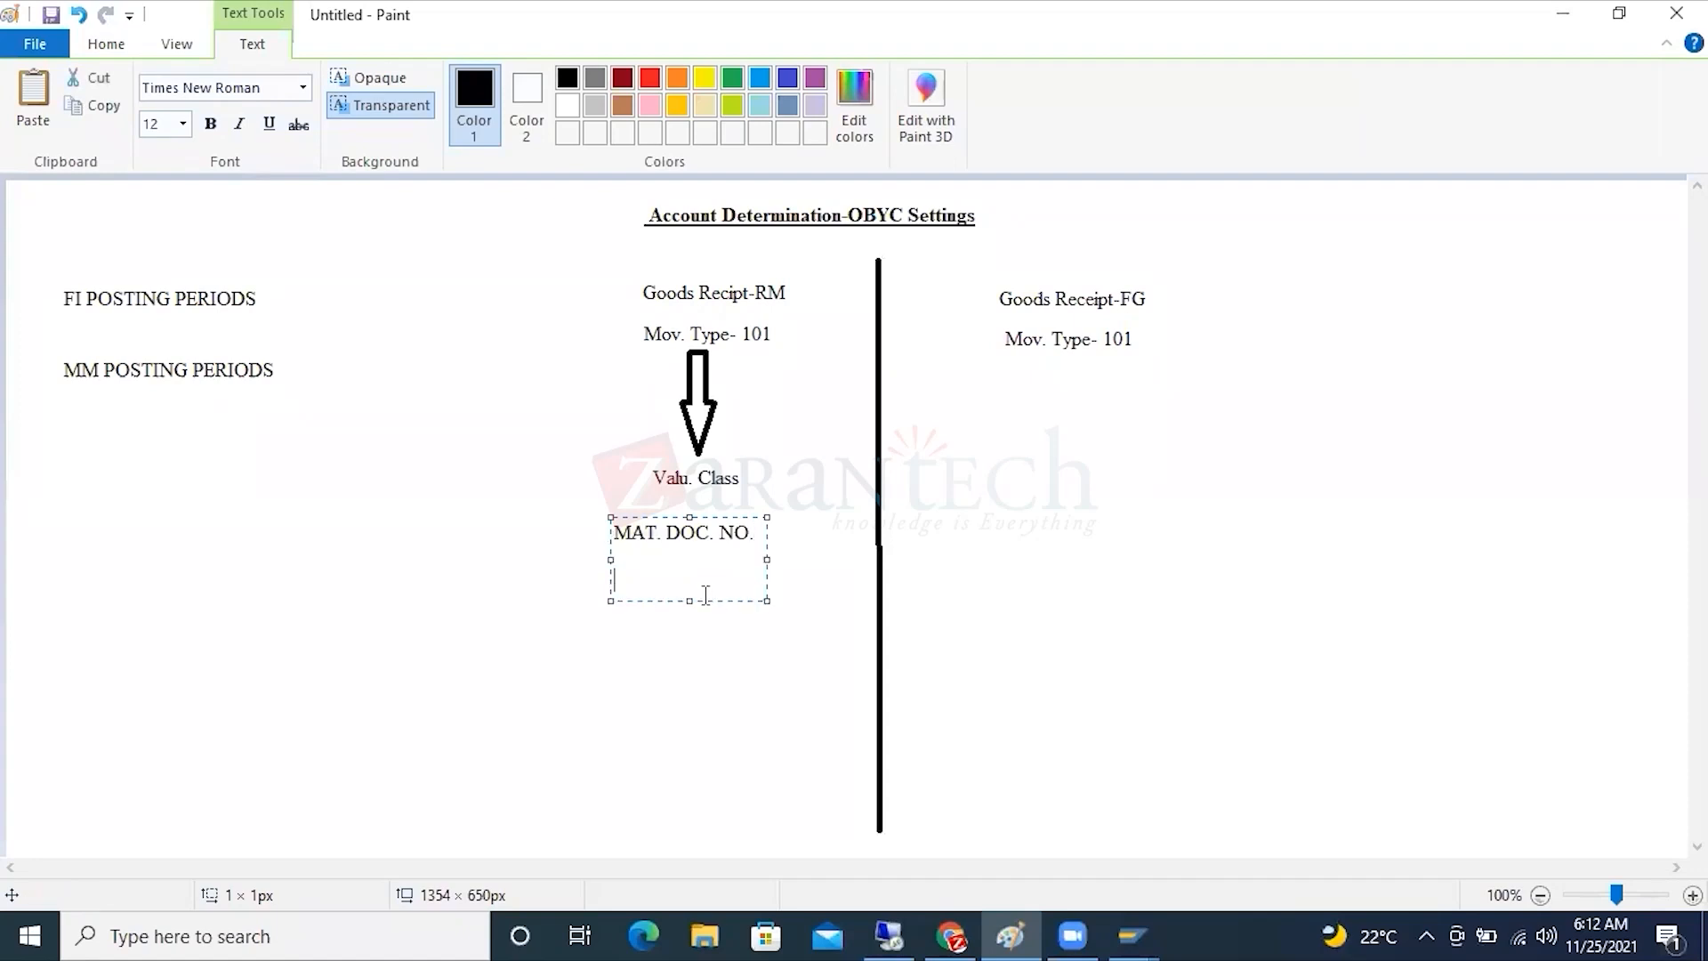
{"action": "type", "text": "ACC. DOC. NO."}
{"action": "left_click_drag", "start_coordinate": [767, 560], "coordinate": [870, 560]}
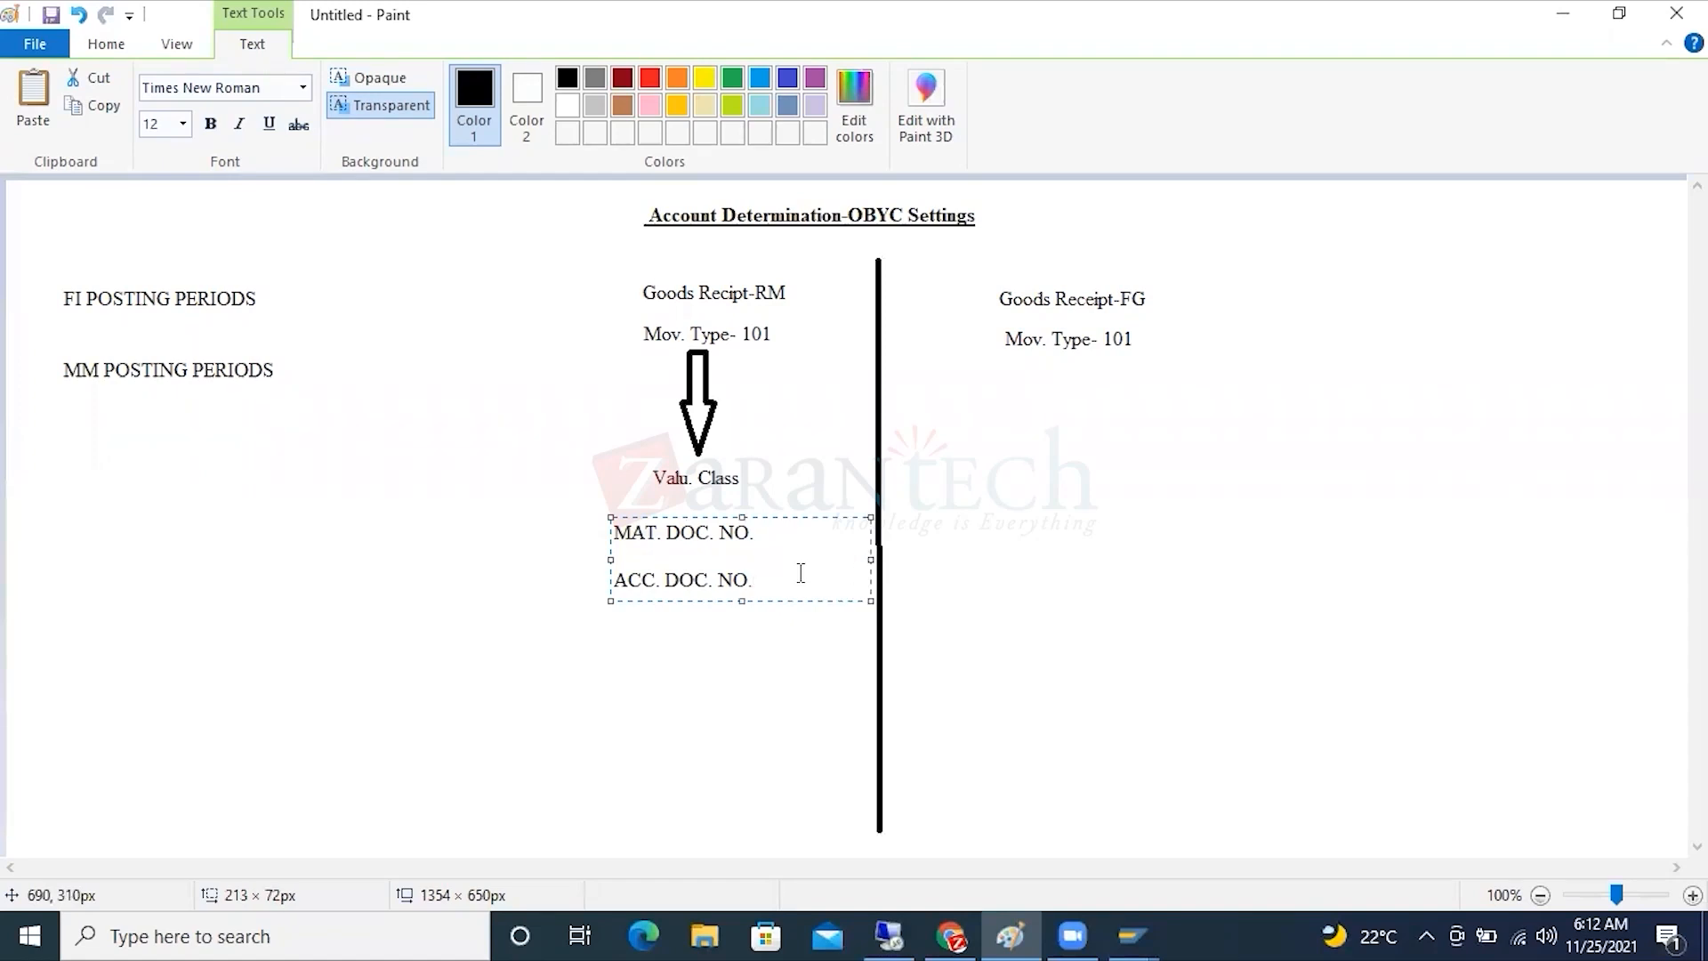
Append "QUANT." to the "MAT. DOC. NO." line and "PRICE" to the "ACC. DOC. NO." line.
{"action": "left_click_drag", "start_coordinate": [766, 533], "coordinate": [596, 554]}
{"action": "type", "text": "QUANT."}
{"action": "left_click_drag", "start_coordinate": [765, 533], "coordinate": [825, 536]}
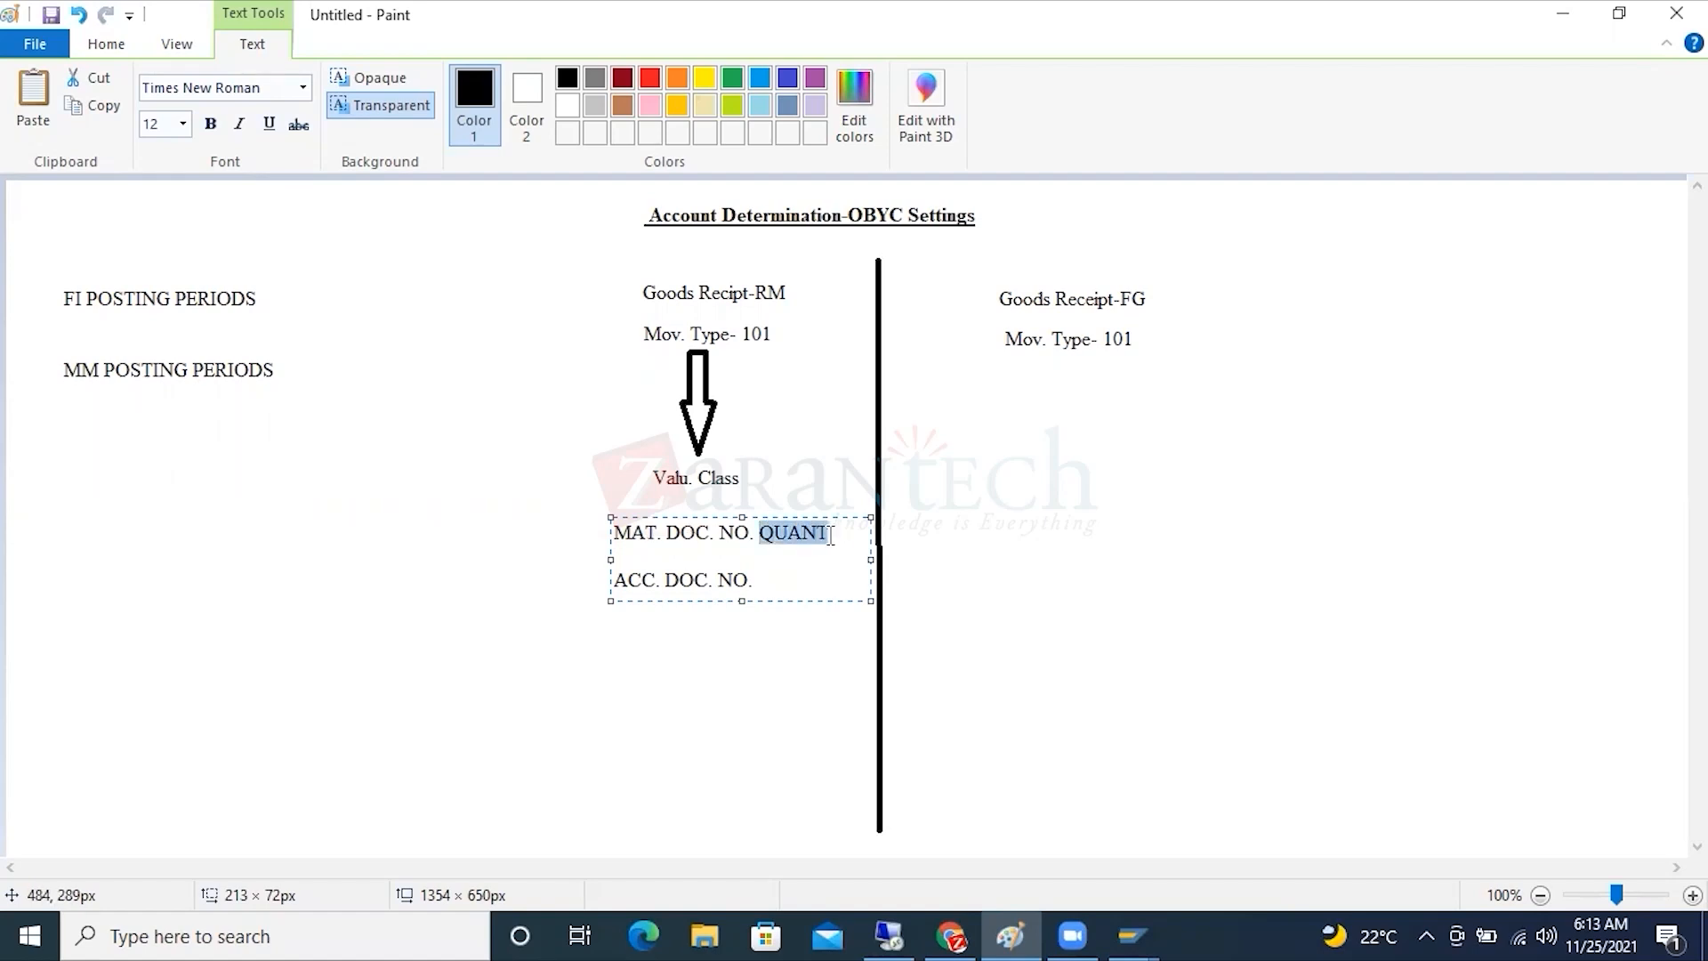
{"action": "left_click", "coordinate": [768, 573]}
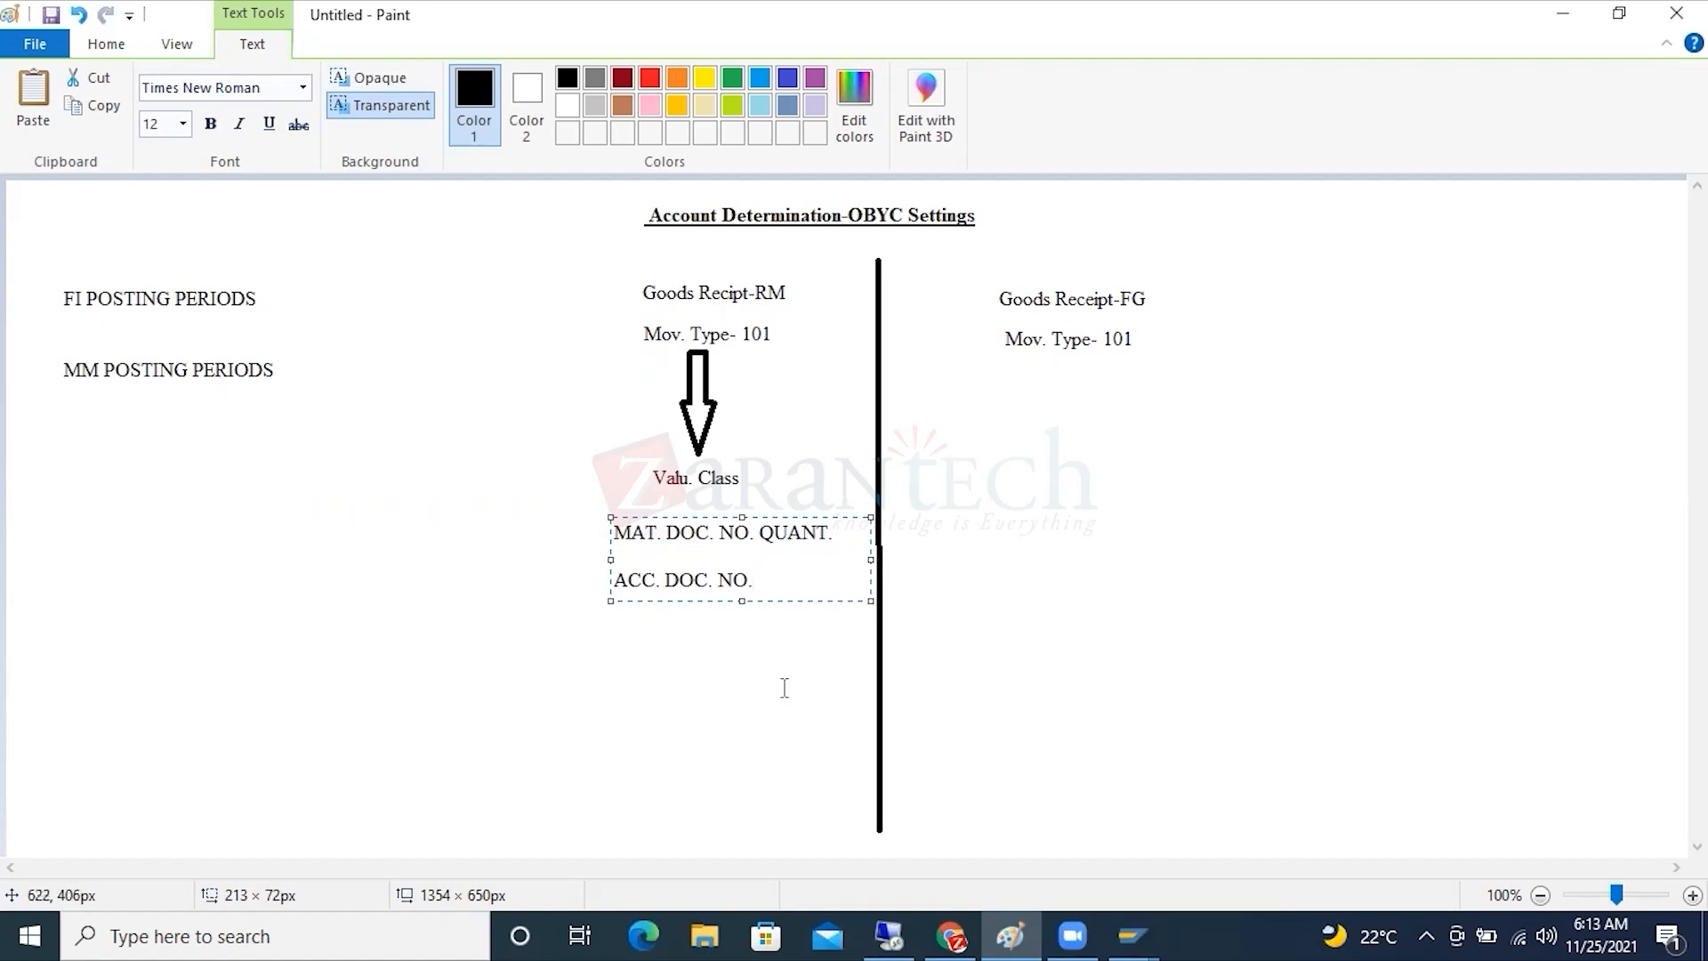
{"action": "type", "text": "PRICE"}
Examine the goods receipt's entry quantity in SAP, return to Paint, and highlight the "MAT. DOC. NO. QUANT." and "ACC. DOC. NO. PRICE" lines.
{"action": "left_click", "coordinate": [879, 925]}
{"action": "left_click", "coordinate": [256, 657]}
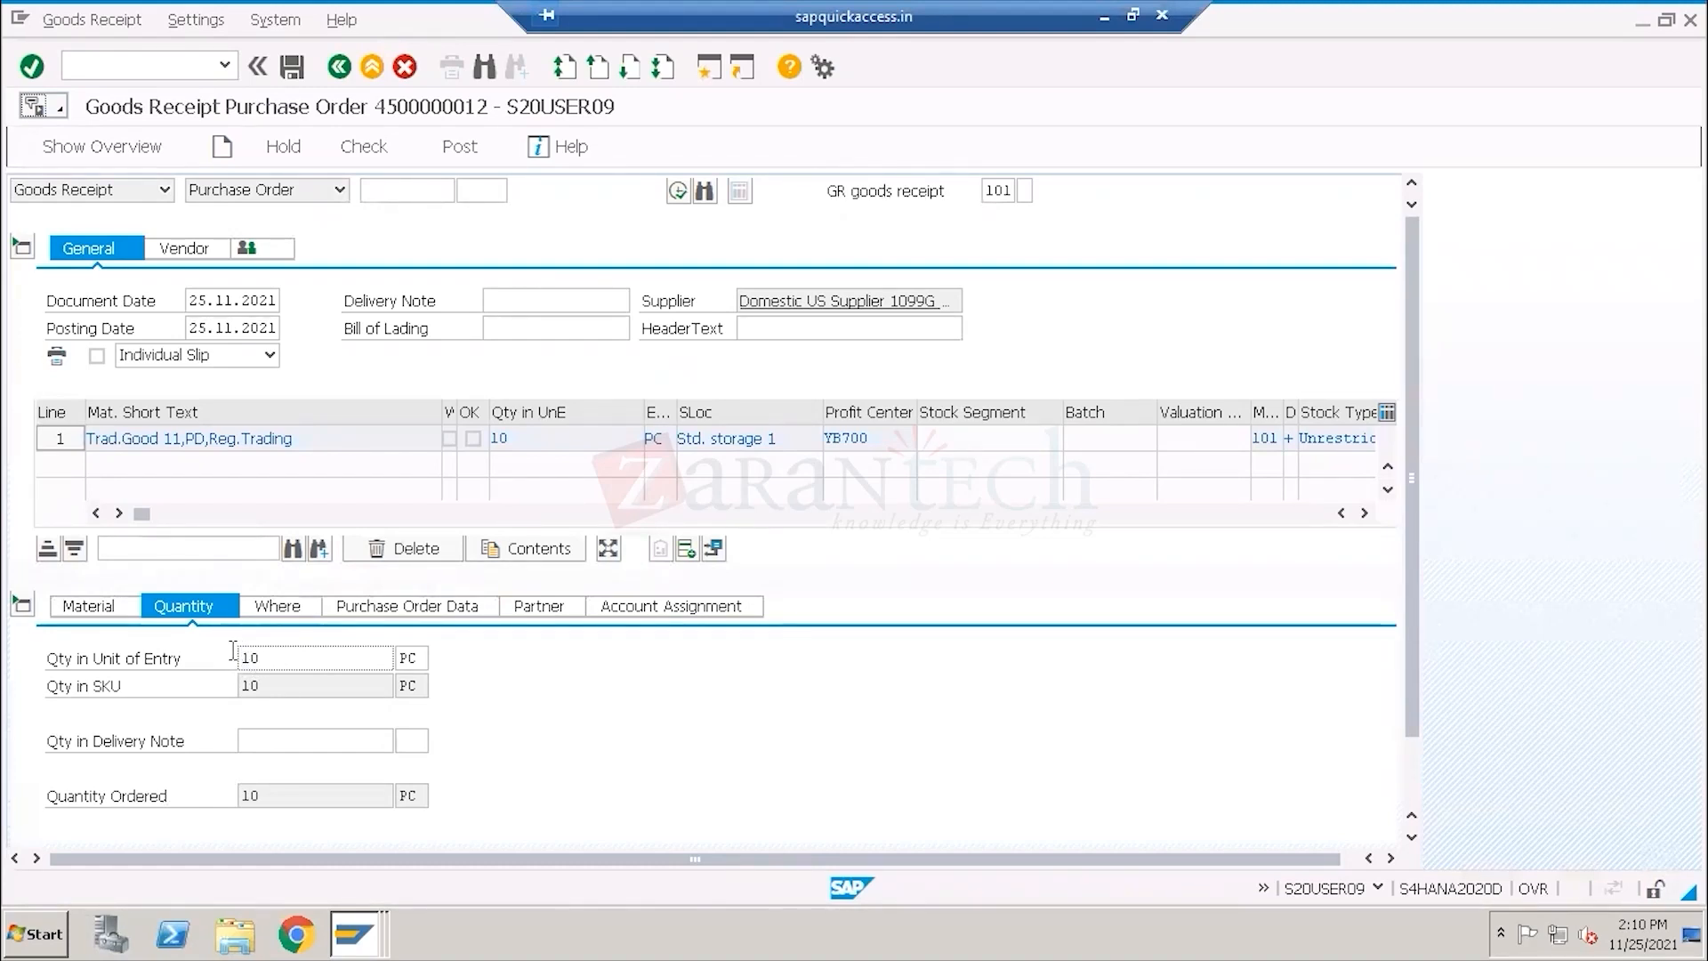
{"action": "left_click_drag", "start_coordinate": [285, 660], "coordinate": [240, 665]}
{"action": "left_click", "coordinate": [1104, 16]}
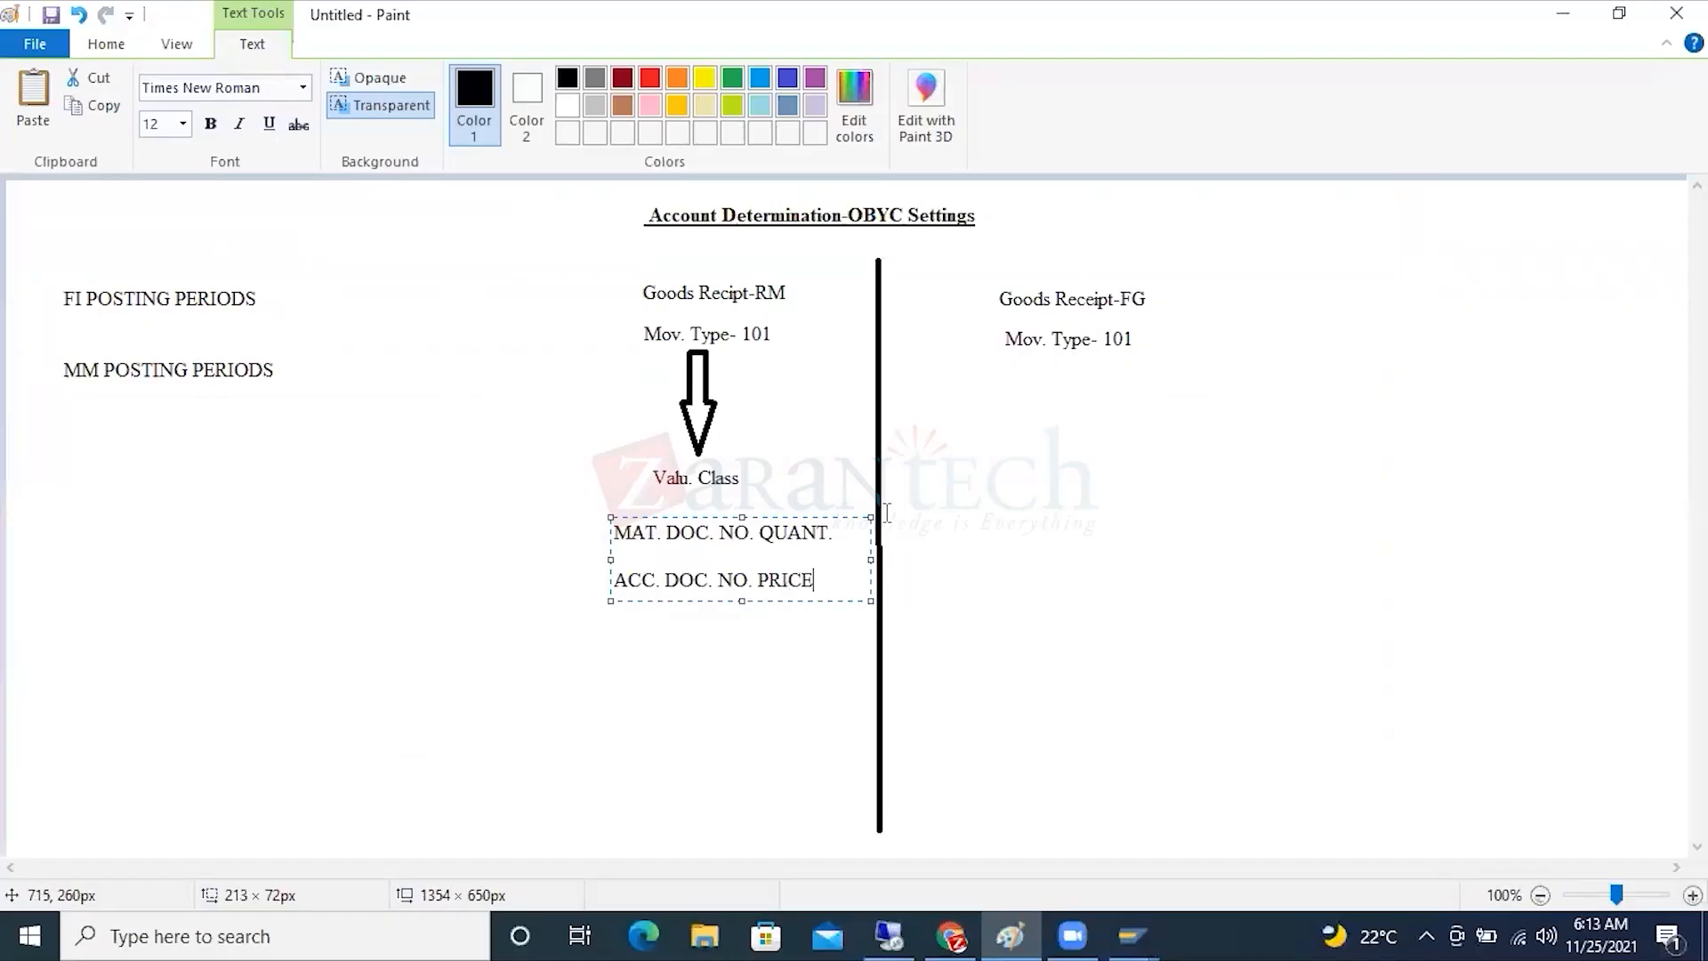
{"action": "left_click_drag", "start_coordinate": [833, 531], "coordinate": [603, 532]}
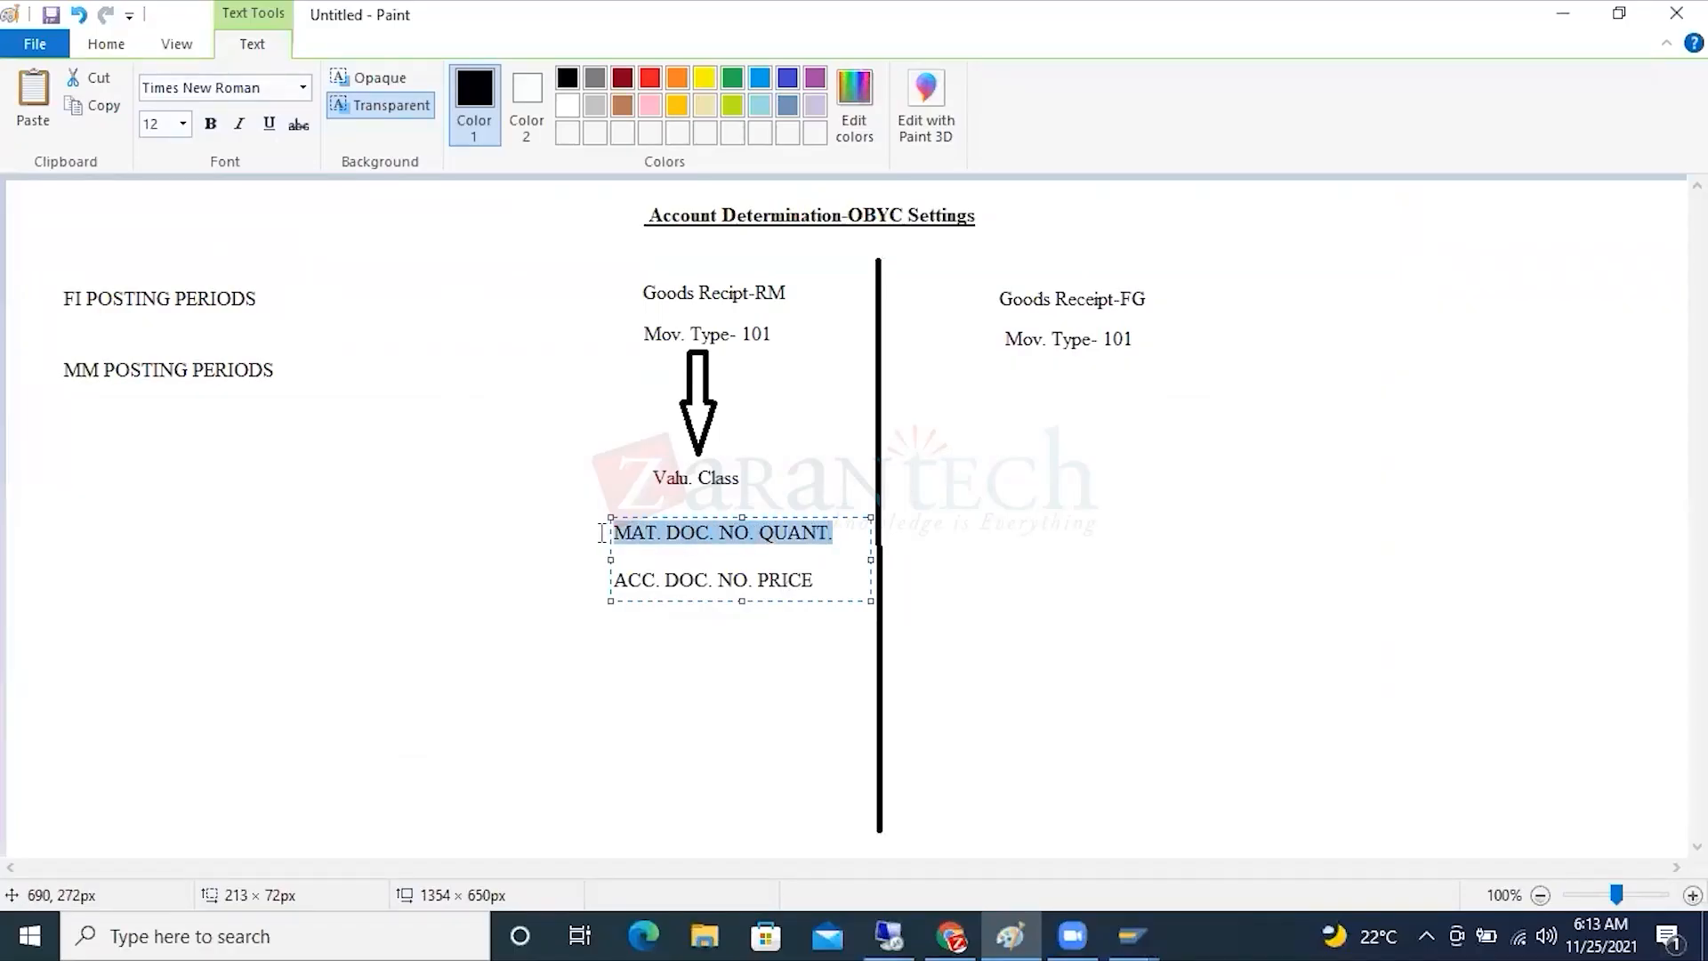
{"action": "left_click_drag", "start_coordinate": [822, 585], "coordinate": [612, 591]}
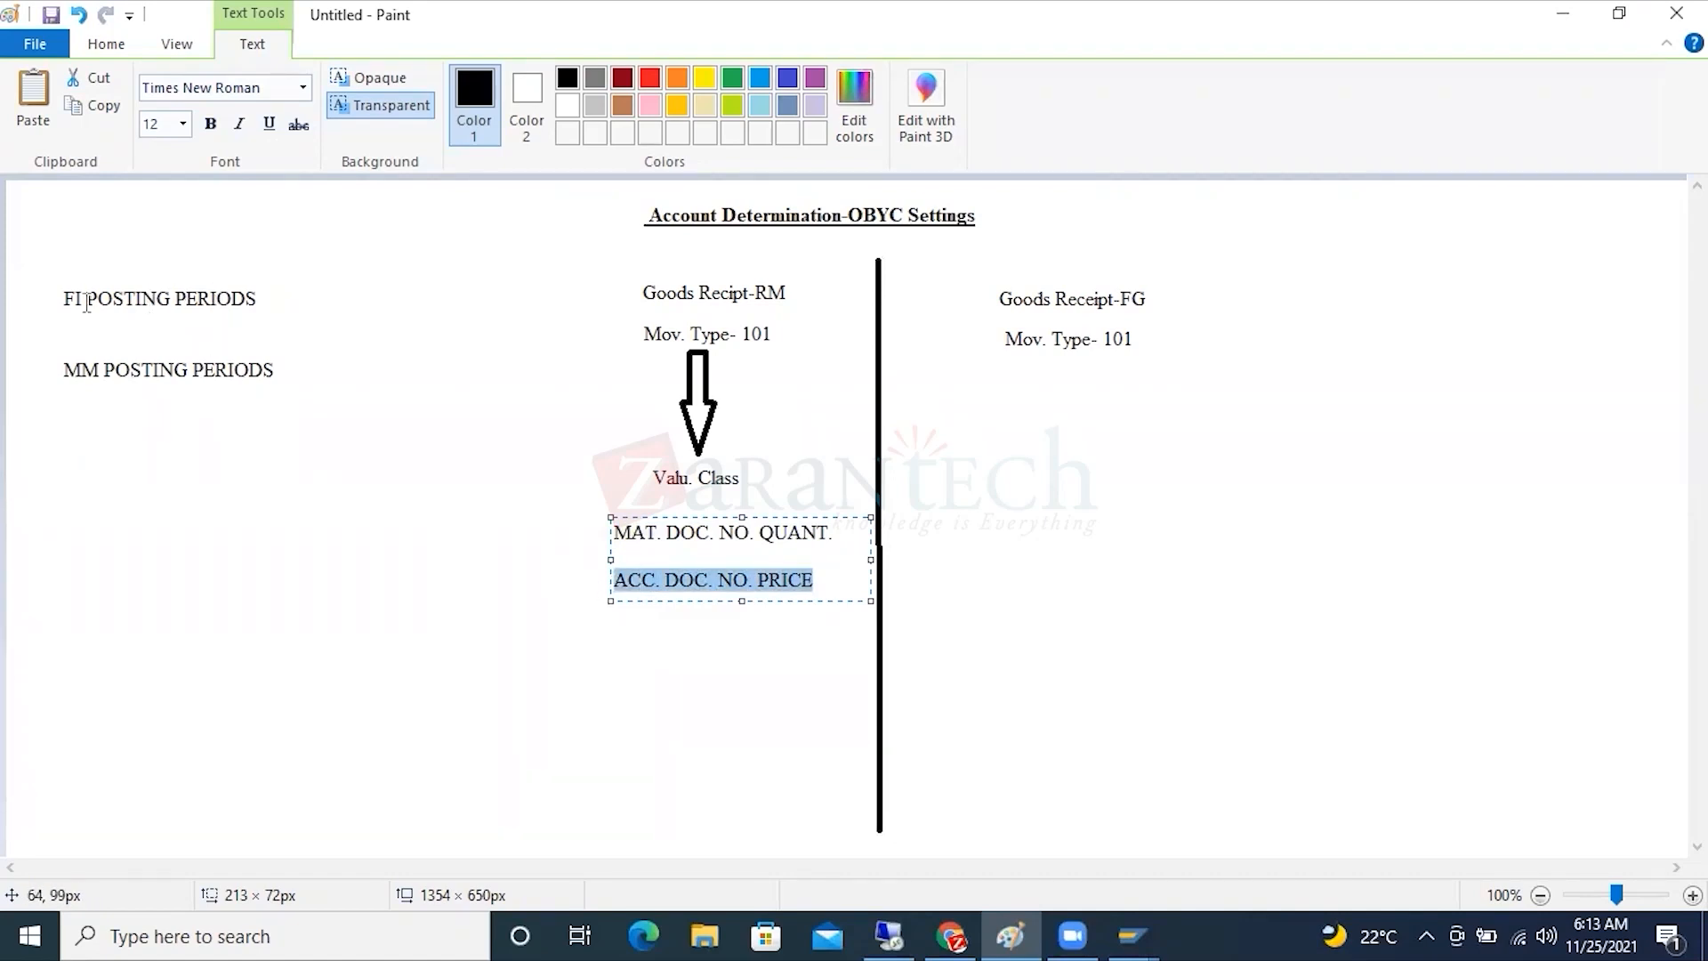
Add the text "-11" directly after "FI POSTING PERIODS" in the diagram.
{"action": "left_click", "coordinate": [267, 303]}
{"action": "left_click", "coordinate": [266, 297]}
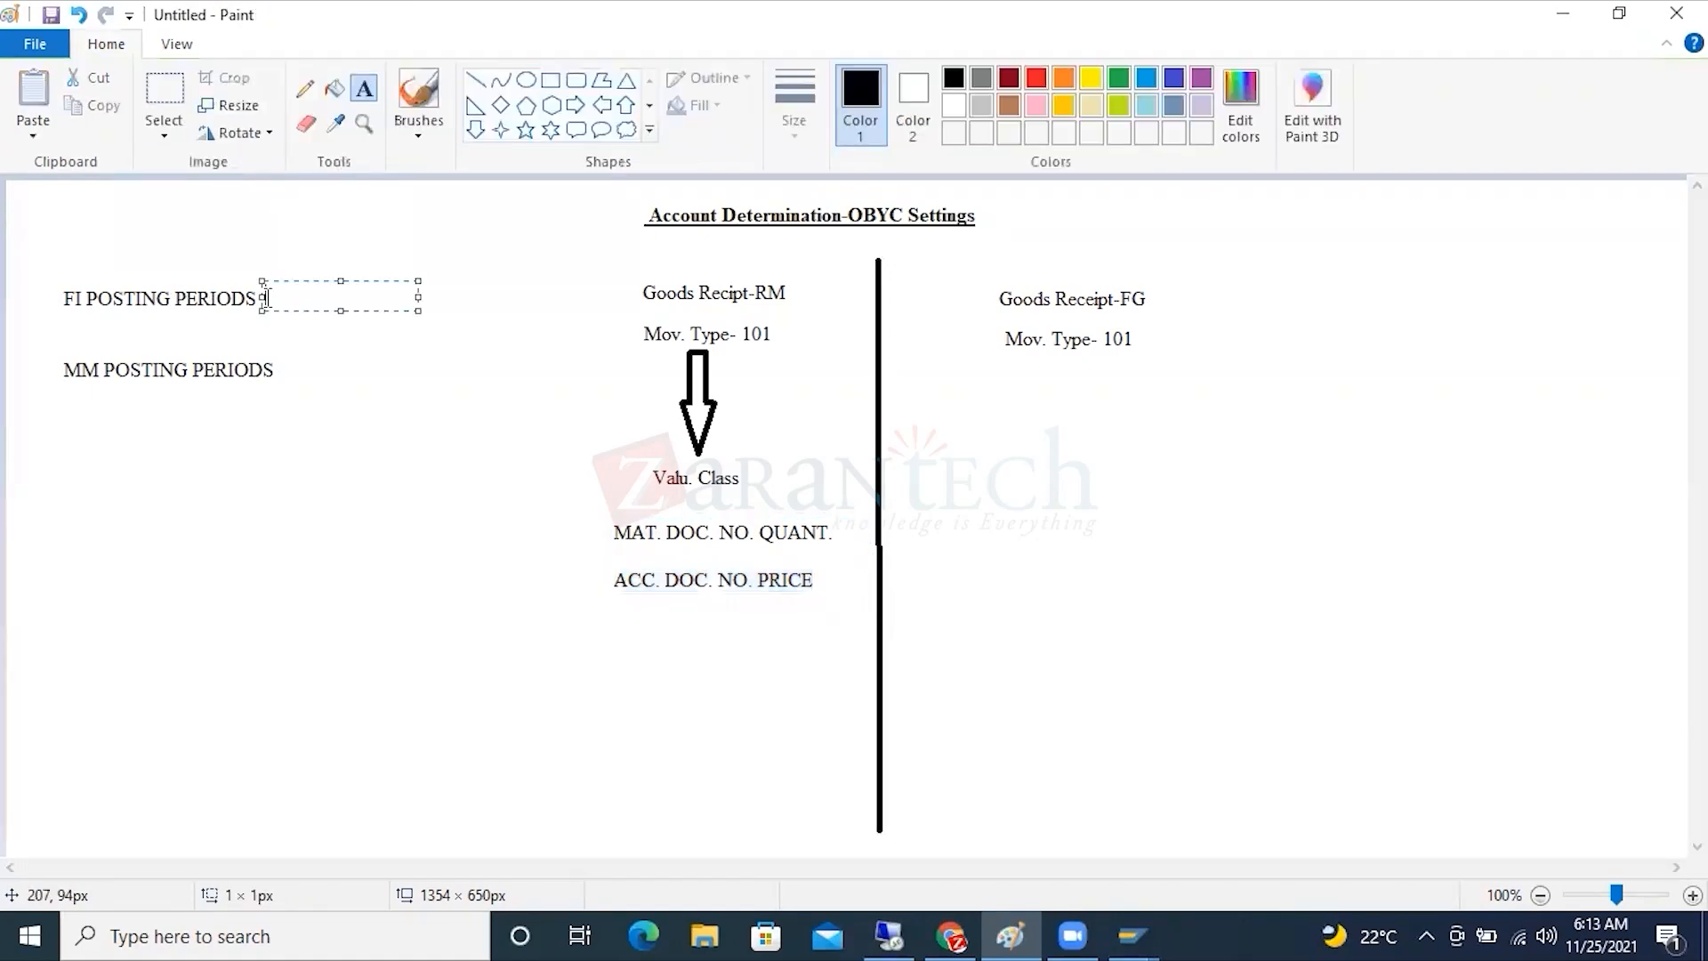
{"action": "type", "text": "-11"}
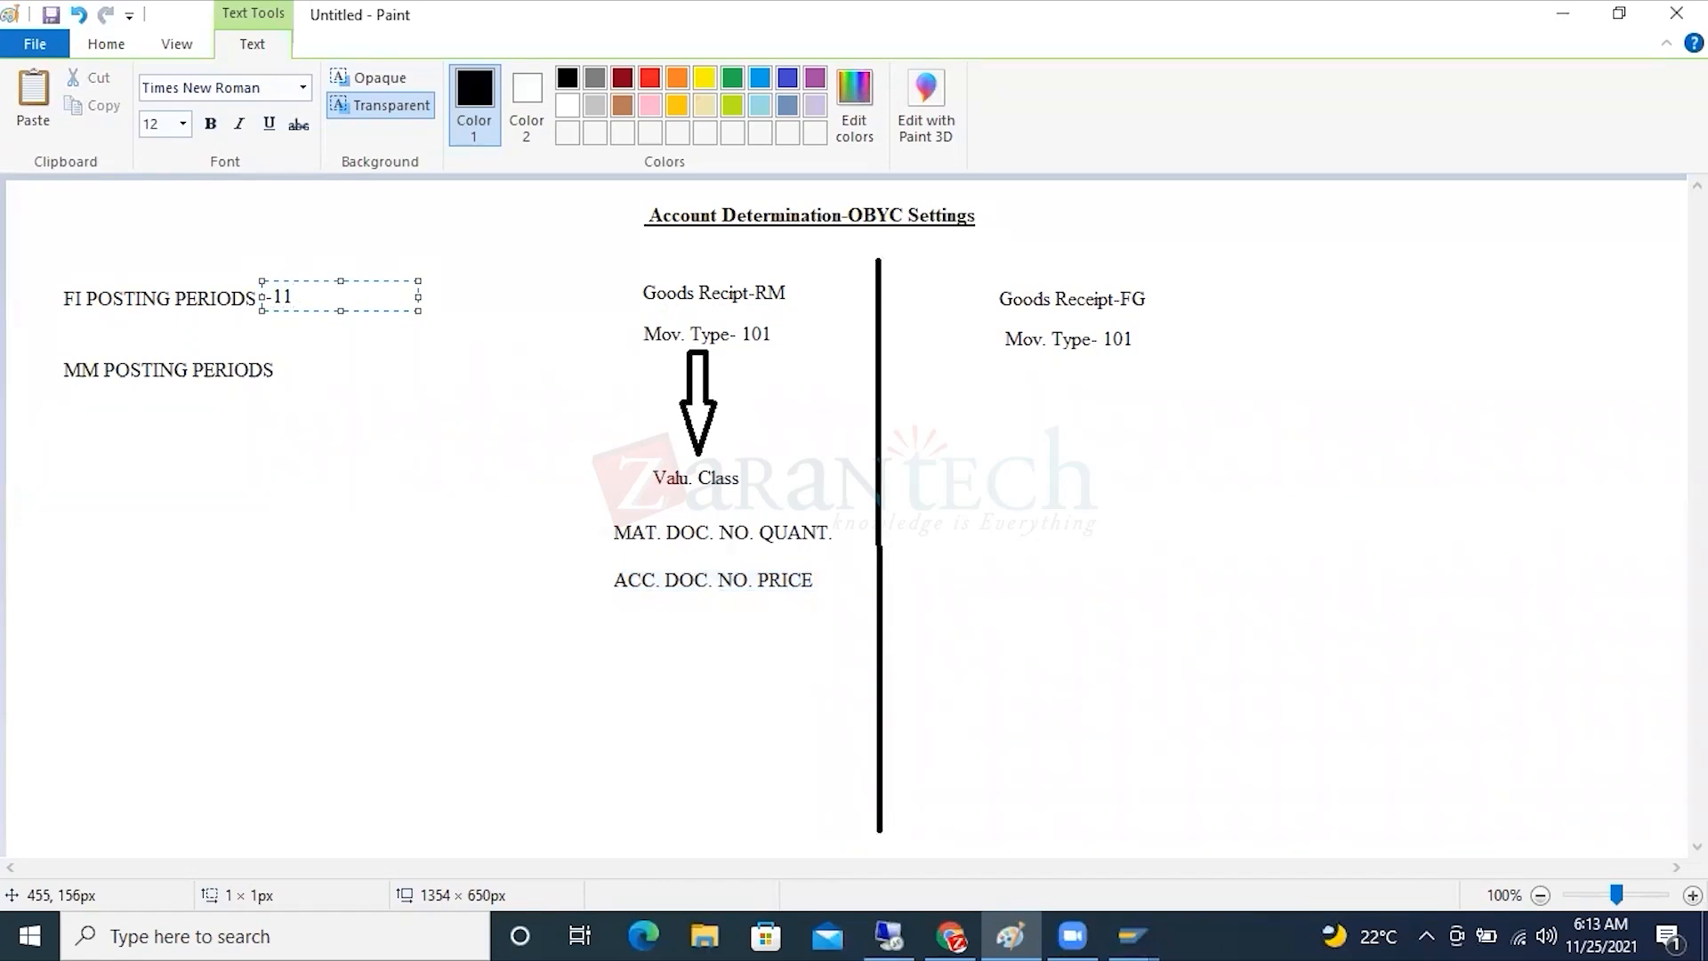
Draw an ellipse about 186 × 45 px around the "ACC. DOC. NO. PRICE" line.
{"action": "left_click", "coordinate": [679, 599]}
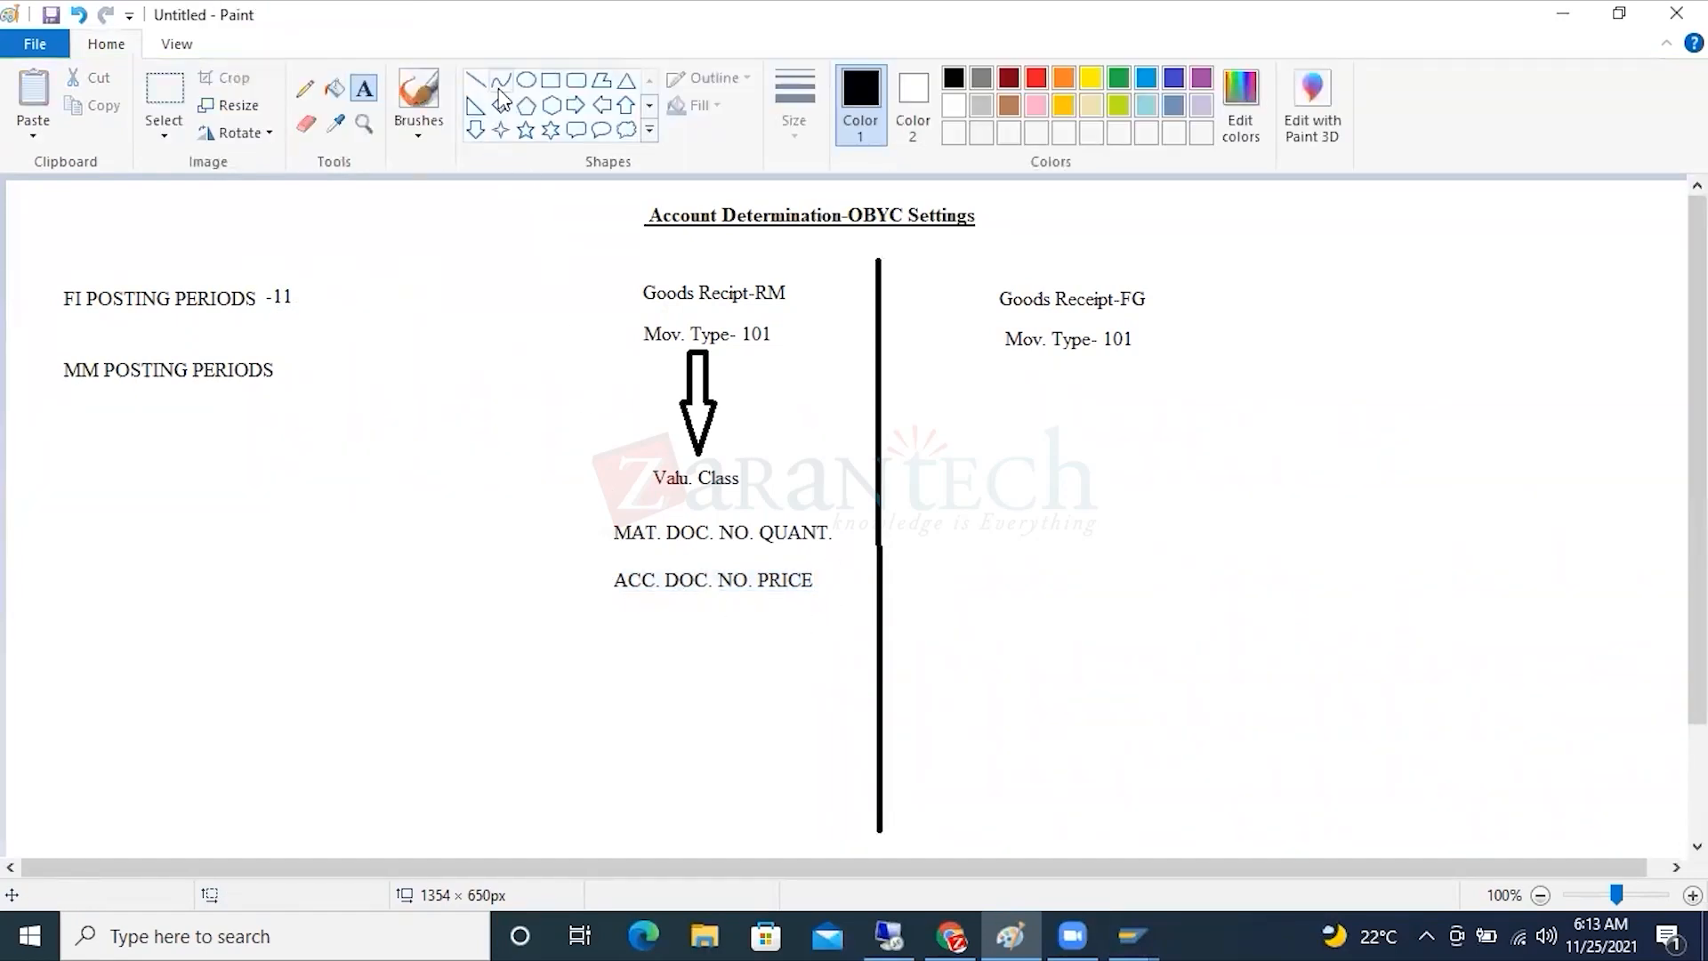
{"action": "left_click", "coordinate": [525, 80]}
{"action": "mouse_move", "coordinate": [595, 553]}
{"action": "left_mouse_down"}
{"action": "mouse_move", "coordinate": [751, 616]}
{"action": "mouse_move", "coordinate": [834, 613]}
{"action": "left_mouse_up"}
Add the transaction code "OB52" as text after "-11" on the FI posting periods line.
{"action": "left_click", "coordinate": [364, 88]}
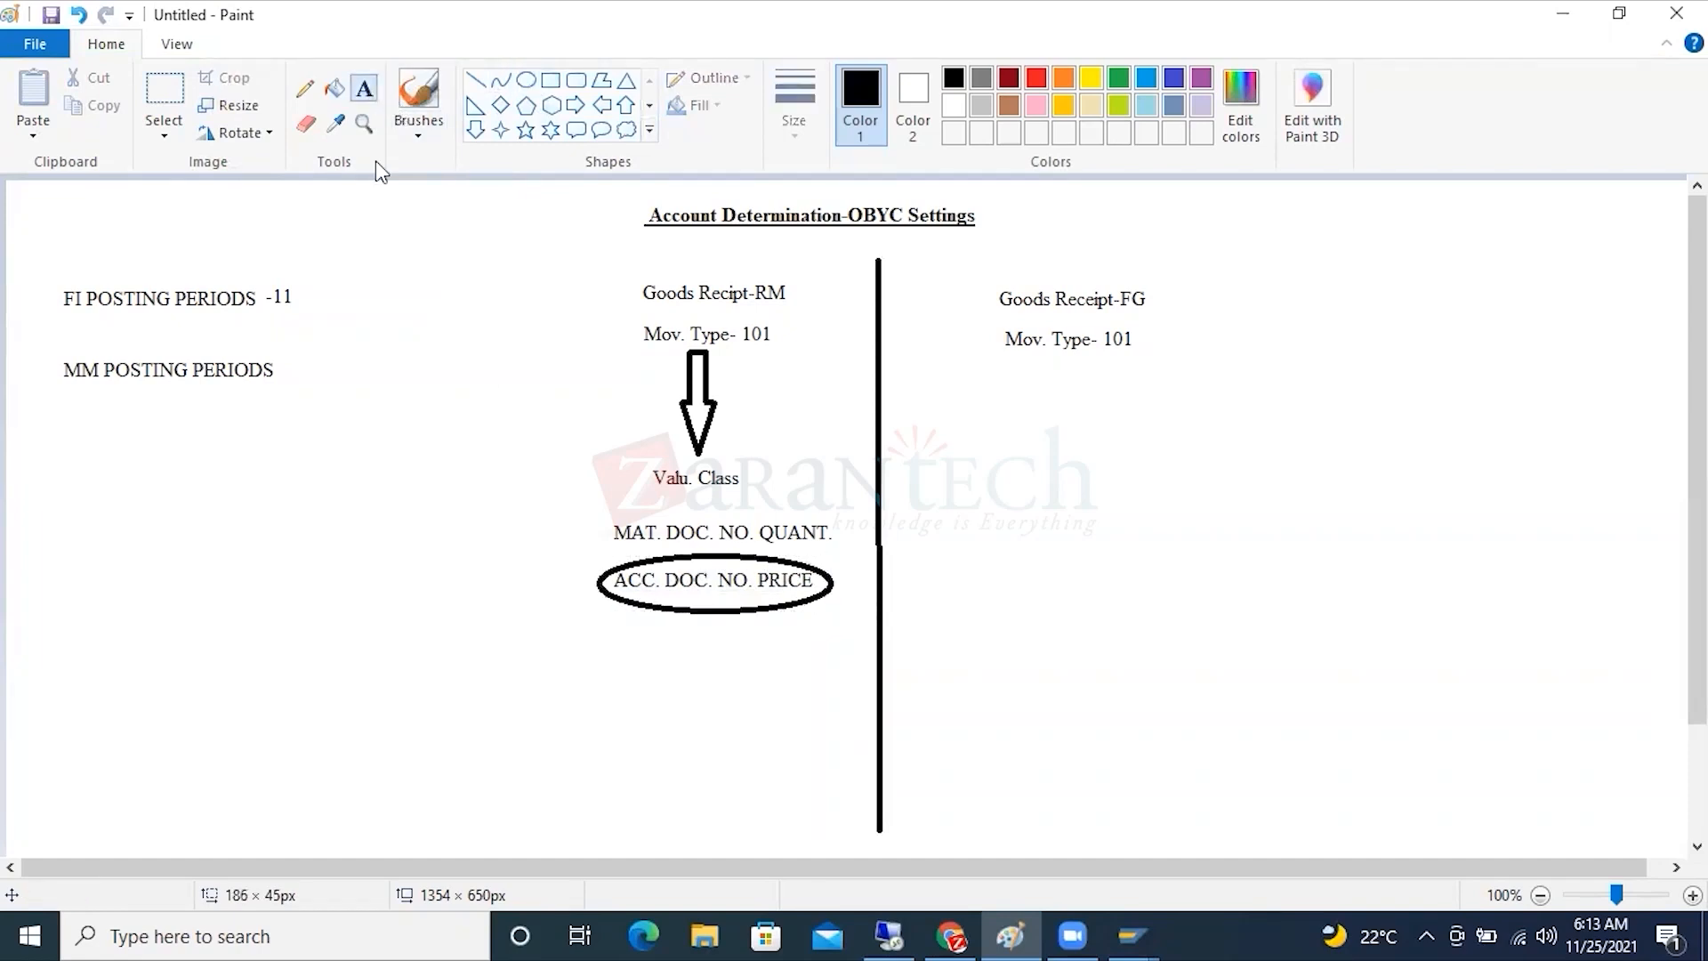
{"action": "left_click", "coordinate": [317, 285]}
{"action": "type", "text": "OB52"}
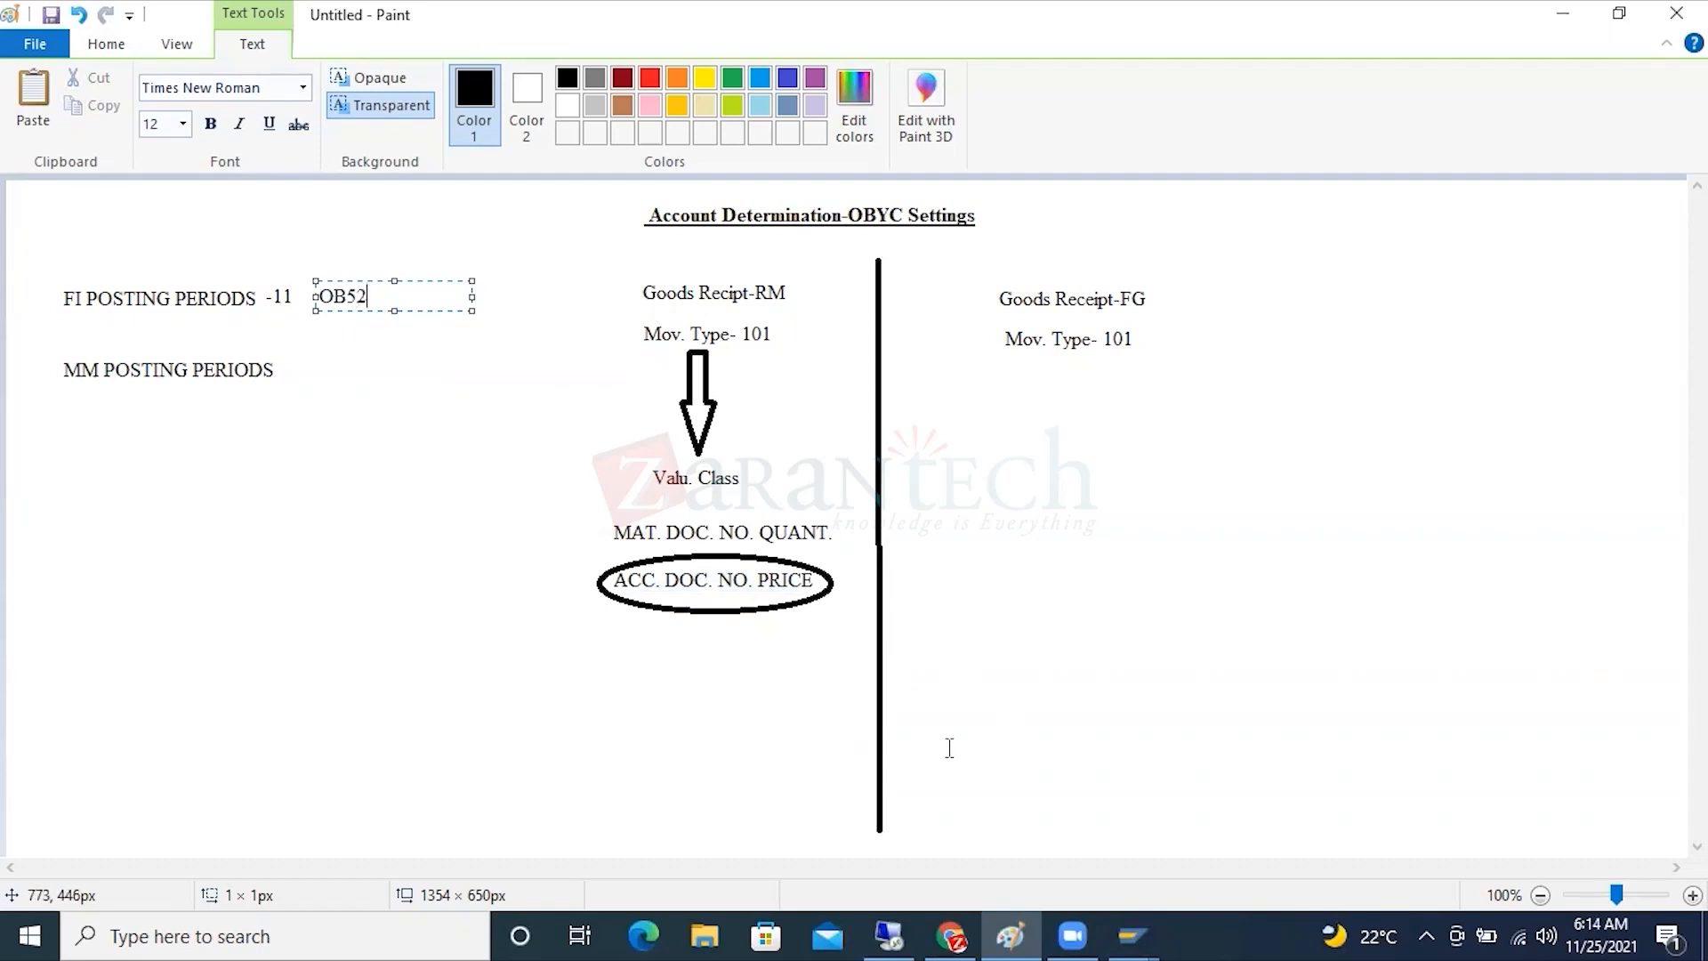
Switch to SAP, open transaction OB52 in a new session without a posting period variant, examine the time intervals, and leave the overview.
{"action": "left_click", "coordinate": [885, 936]}
{"action": "left_click", "coordinate": [153, 62]}
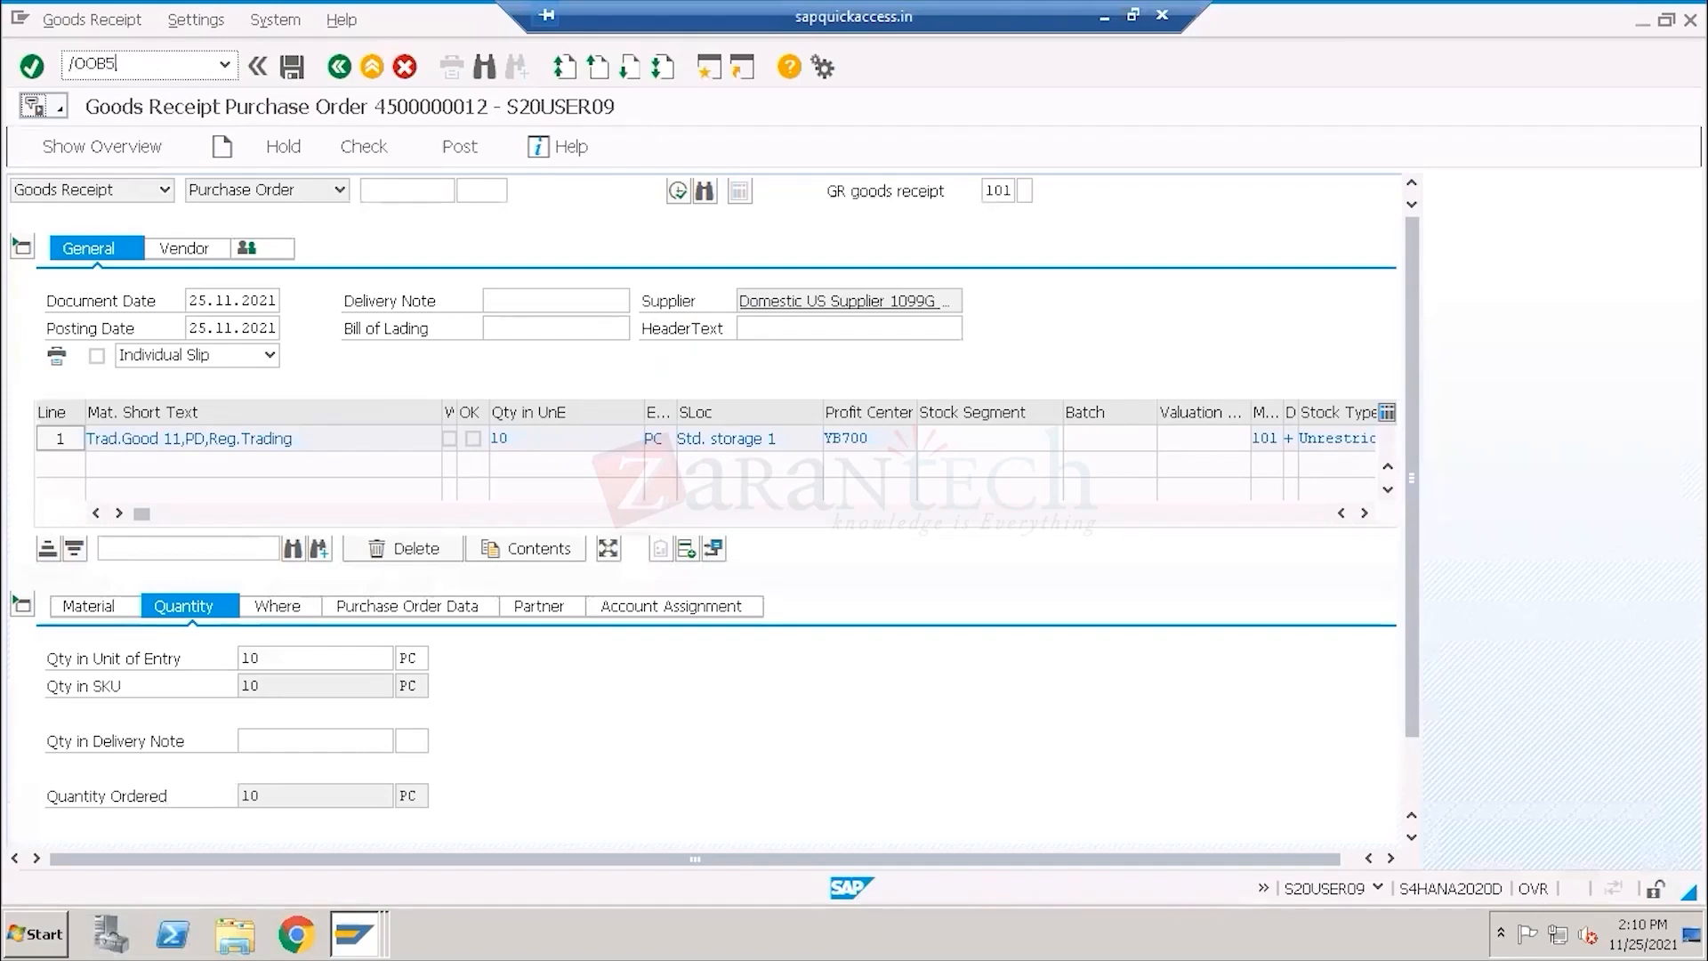
{"action": "key", "text": "Return"}
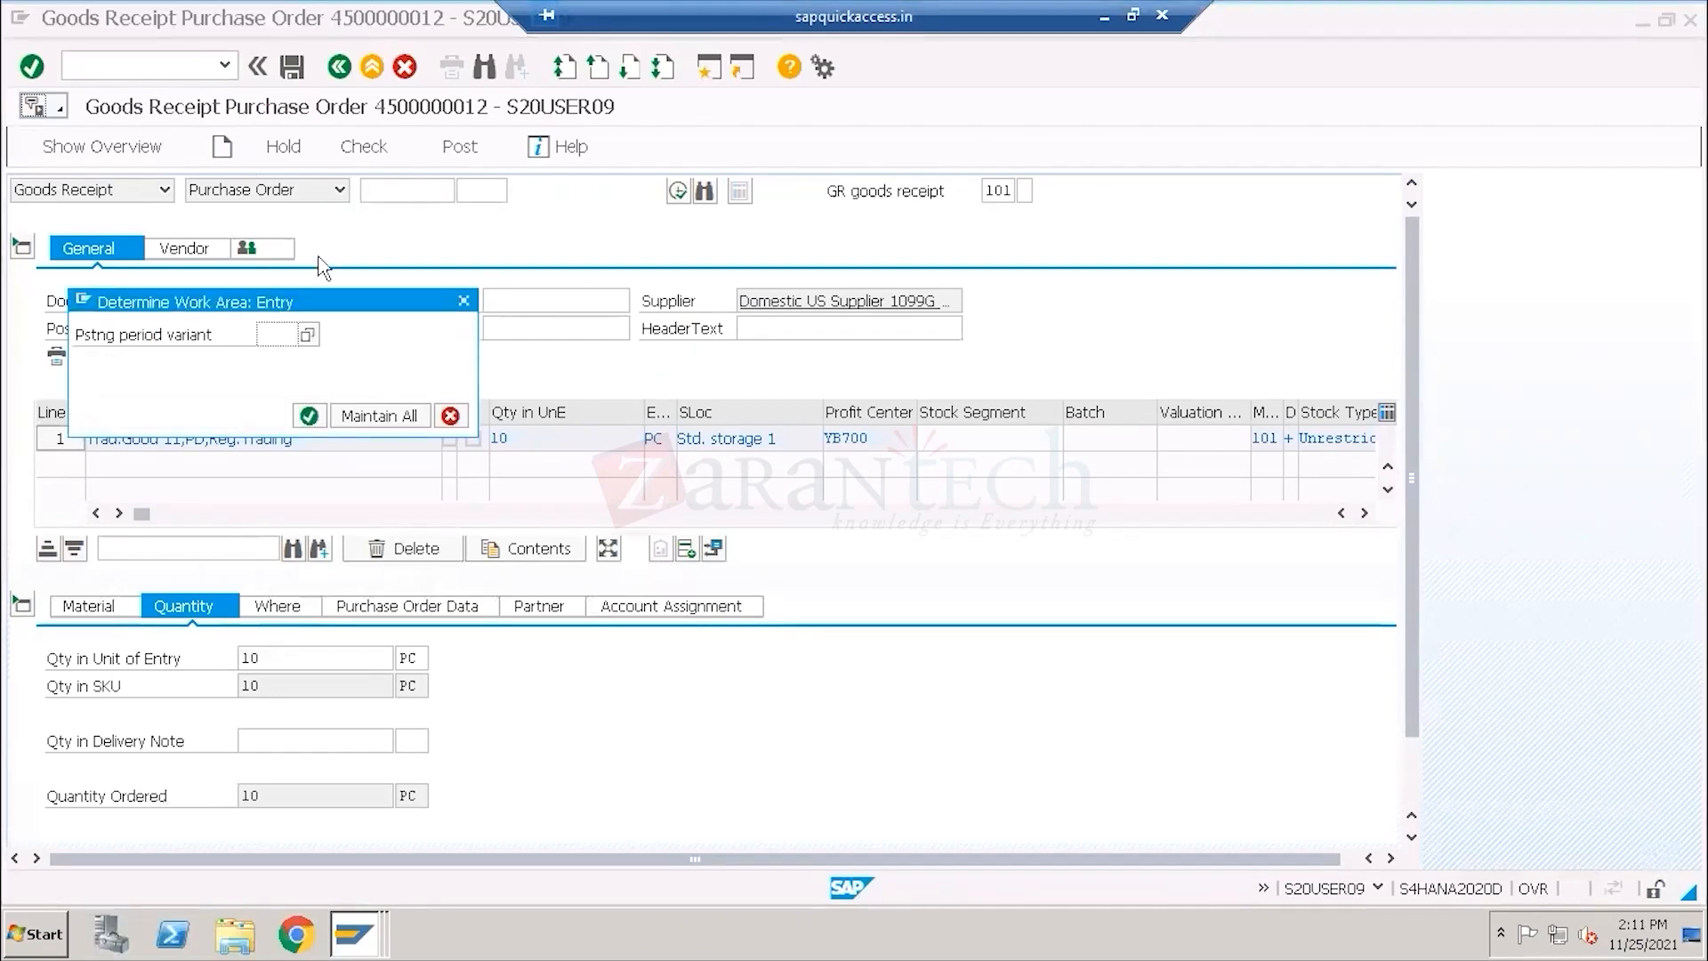
{"action": "left_click", "coordinate": [284, 343]}
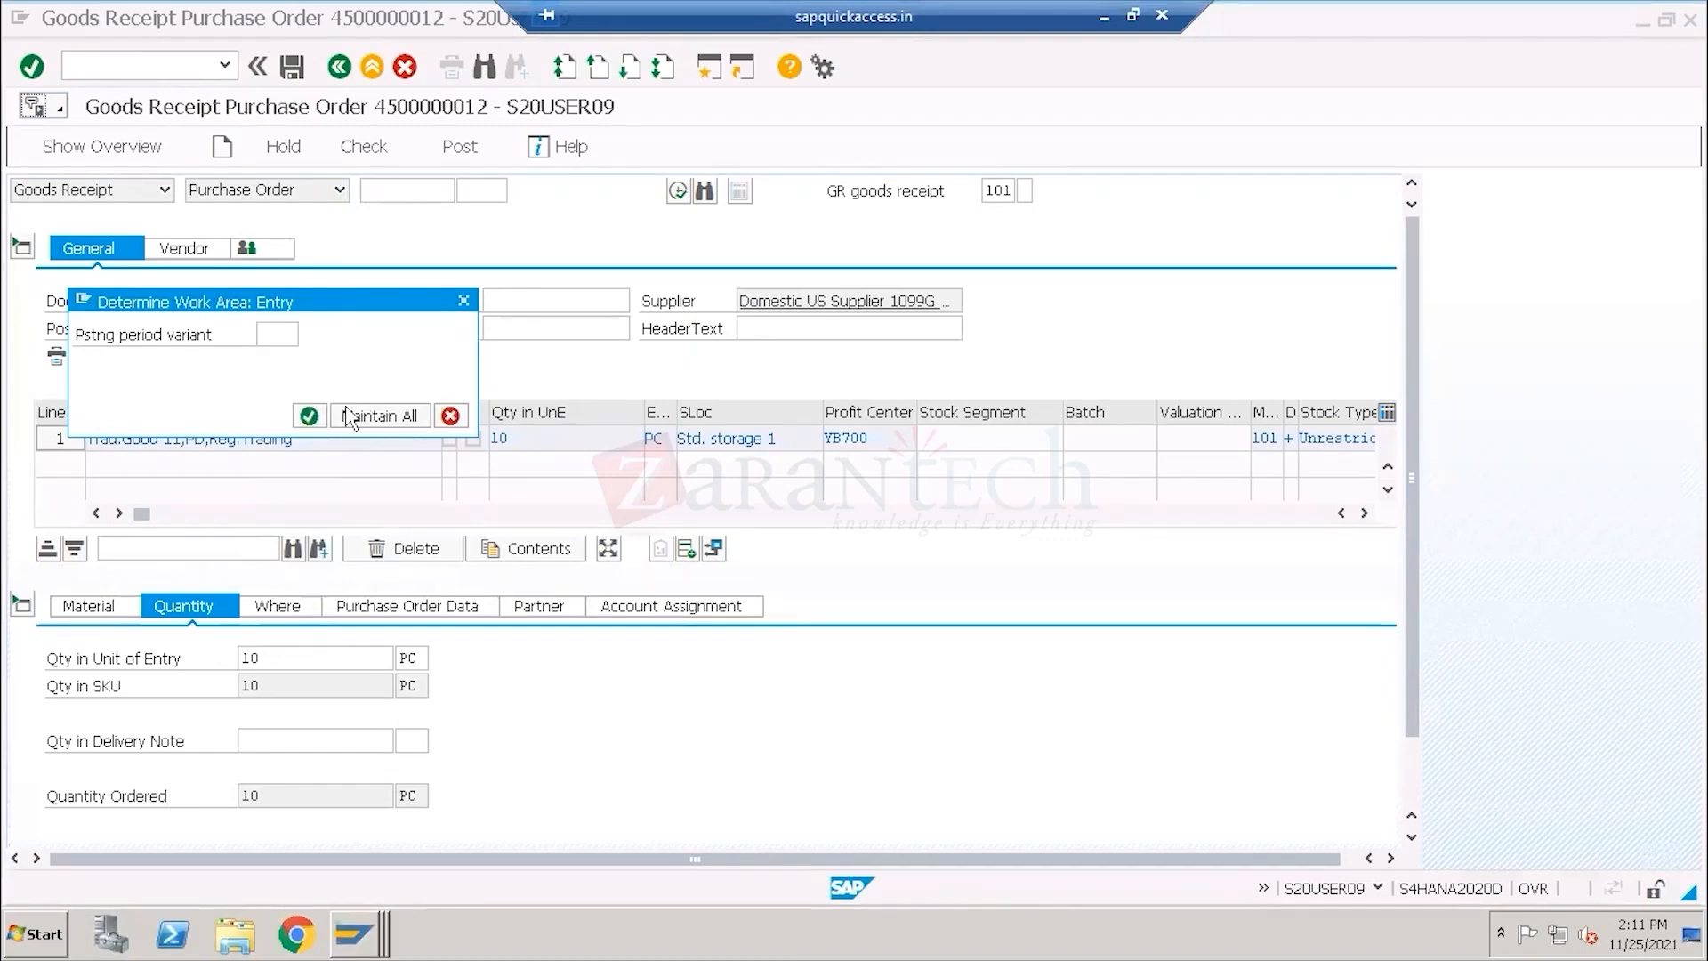
{"action": "left_click", "coordinate": [309, 415]}
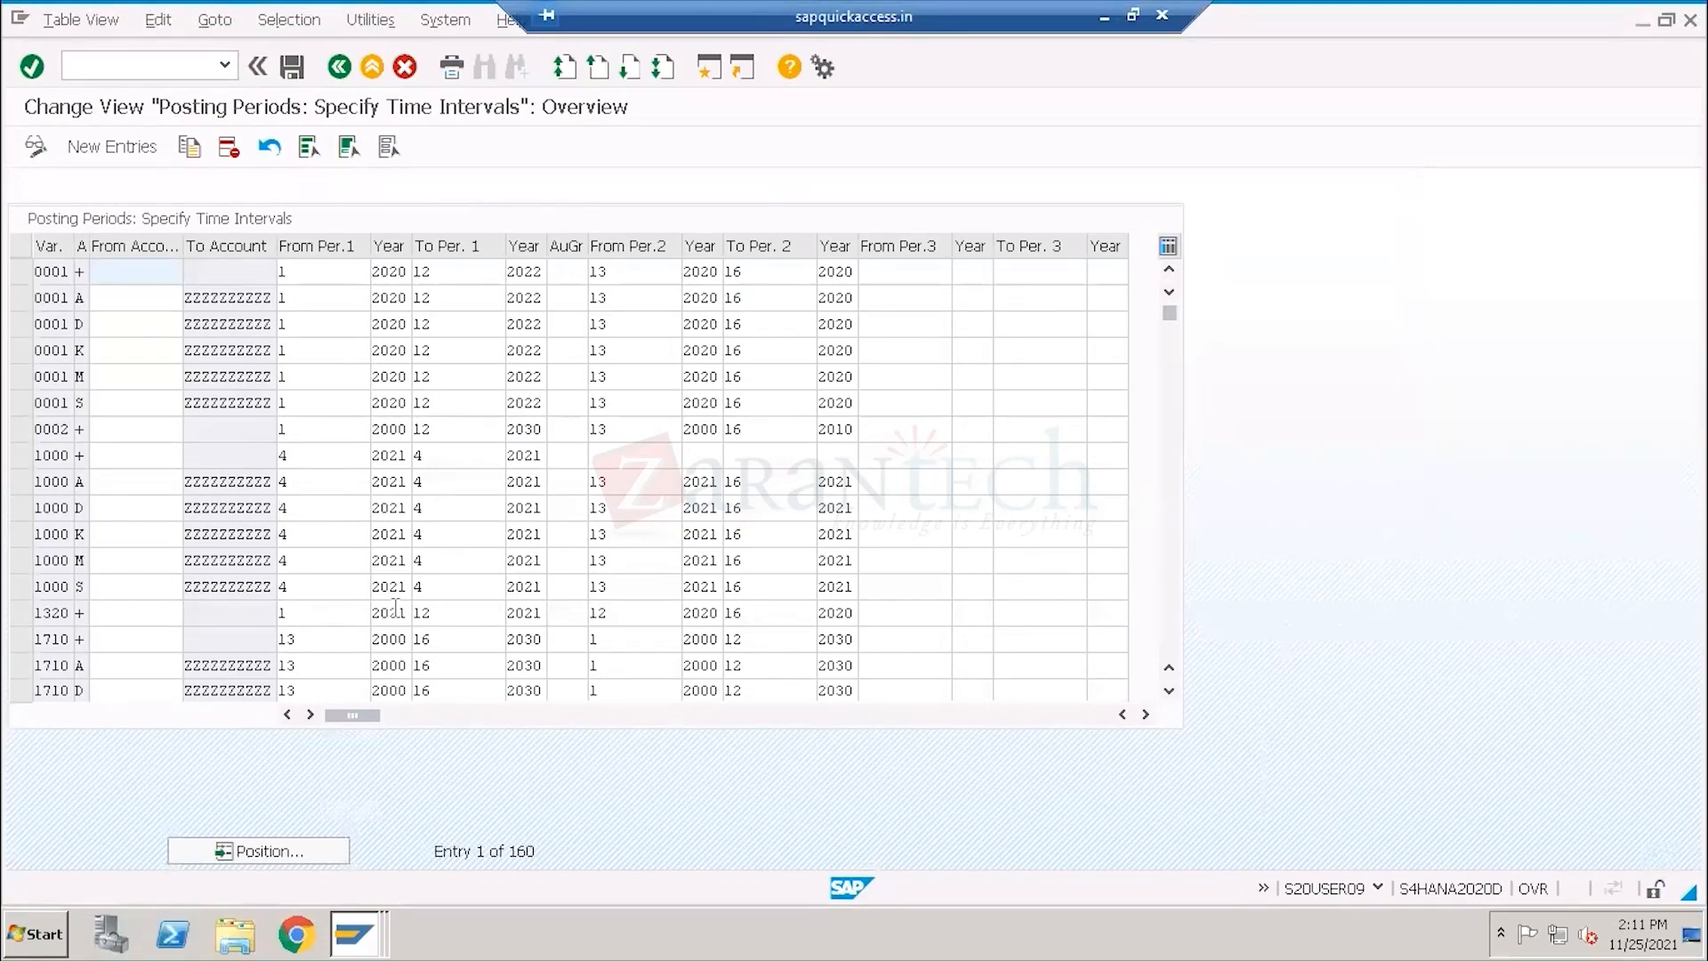
{"action": "left_click", "coordinate": [314, 378]}
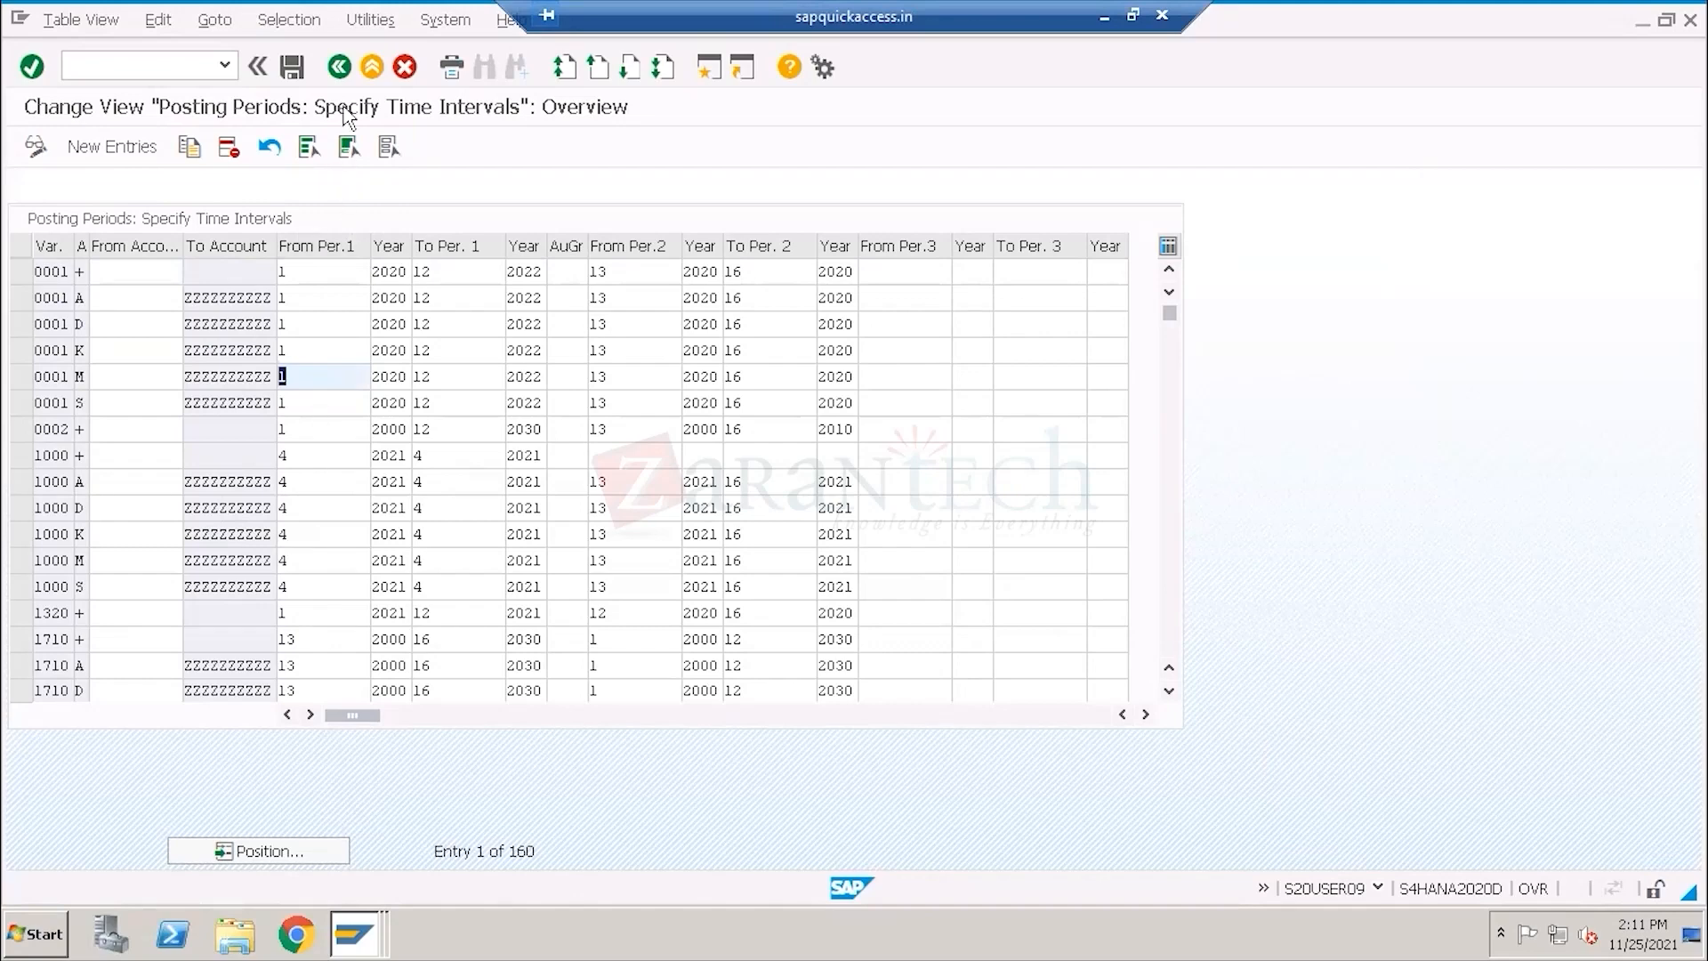
{"action": "left_click", "coordinate": [340, 71]}
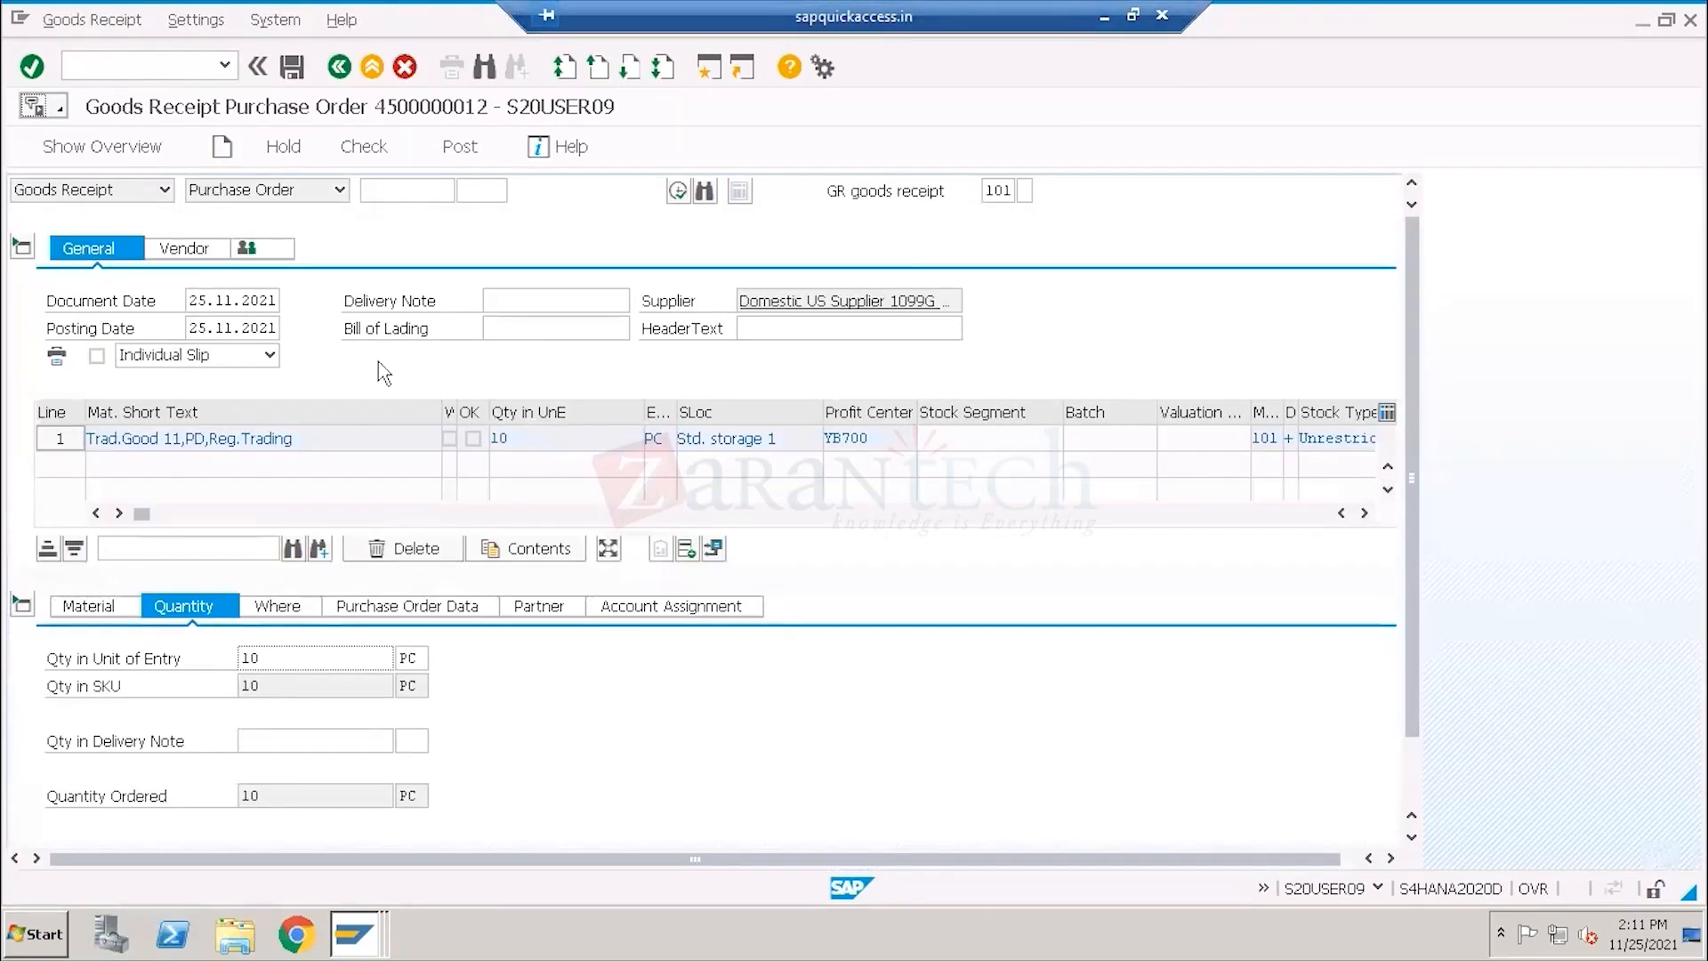
Switch to the Paint diagram and add "- MMPV" after "MM POSTING PERIODS".
{"action": "left_click", "coordinate": [1104, 16]}
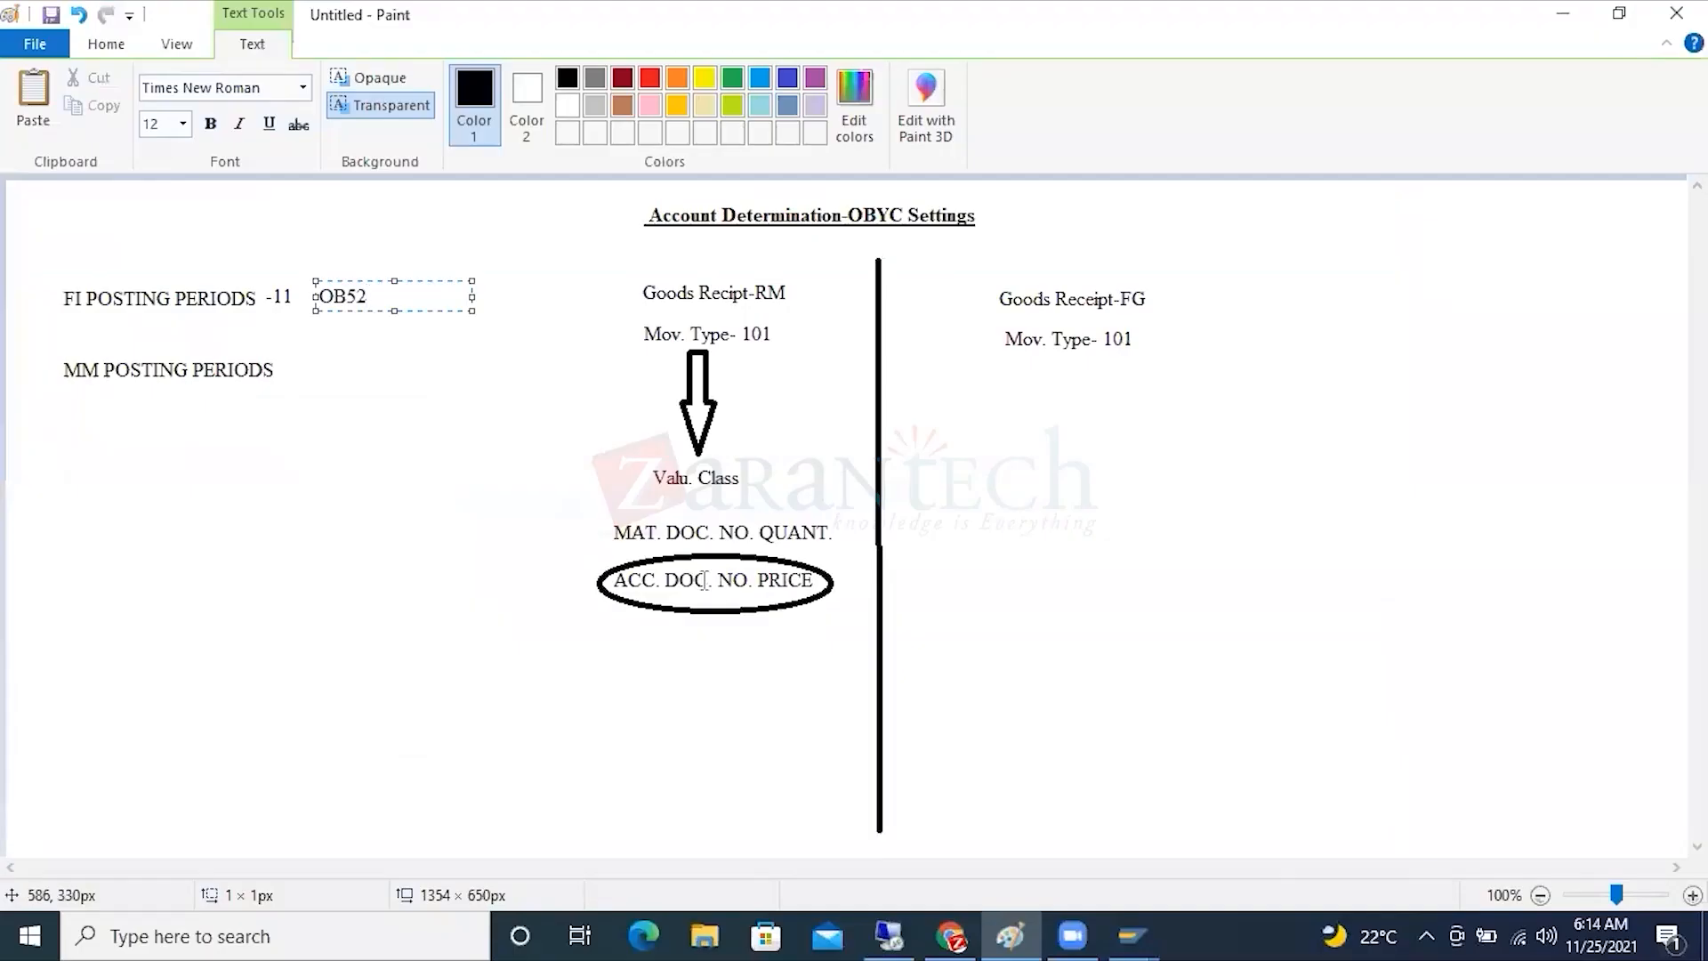
{"action": "left_click", "coordinate": [281, 367]}
{"action": "left_click", "coordinate": [281, 365]}
{"action": "type", "text": "- MMPV"}
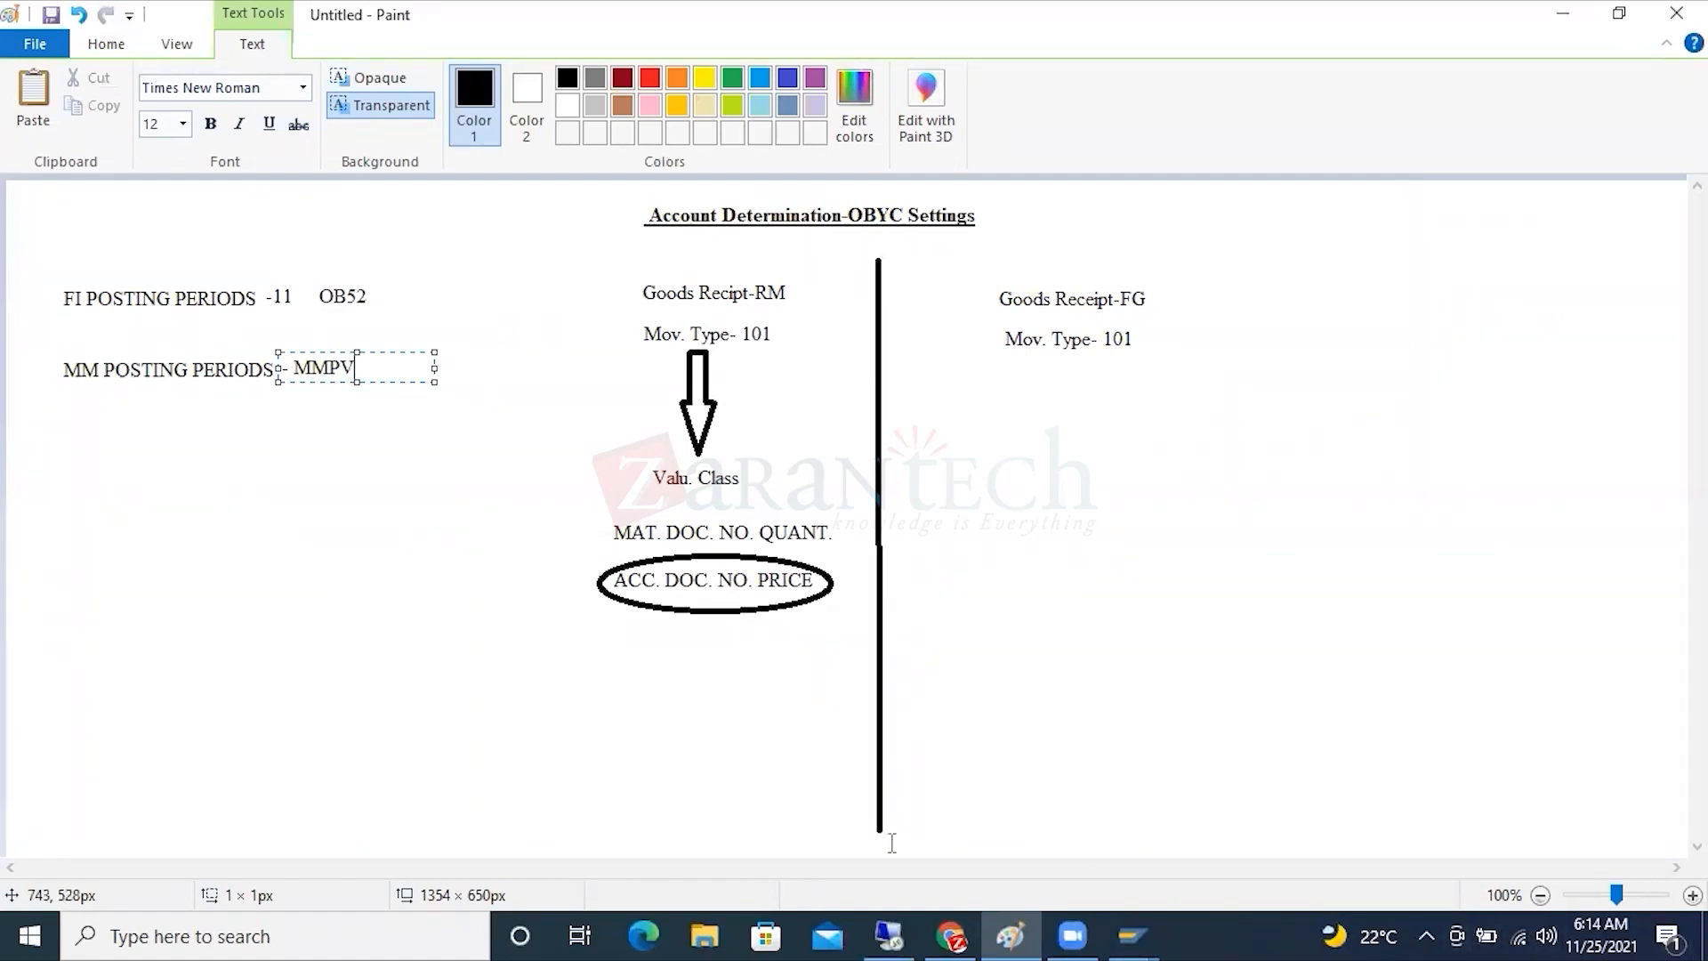
Return to the SAP goods receipt and examine its posting date month, entry quantity and movement type.
{"action": "left_click", "coordinate": [885, 930]}
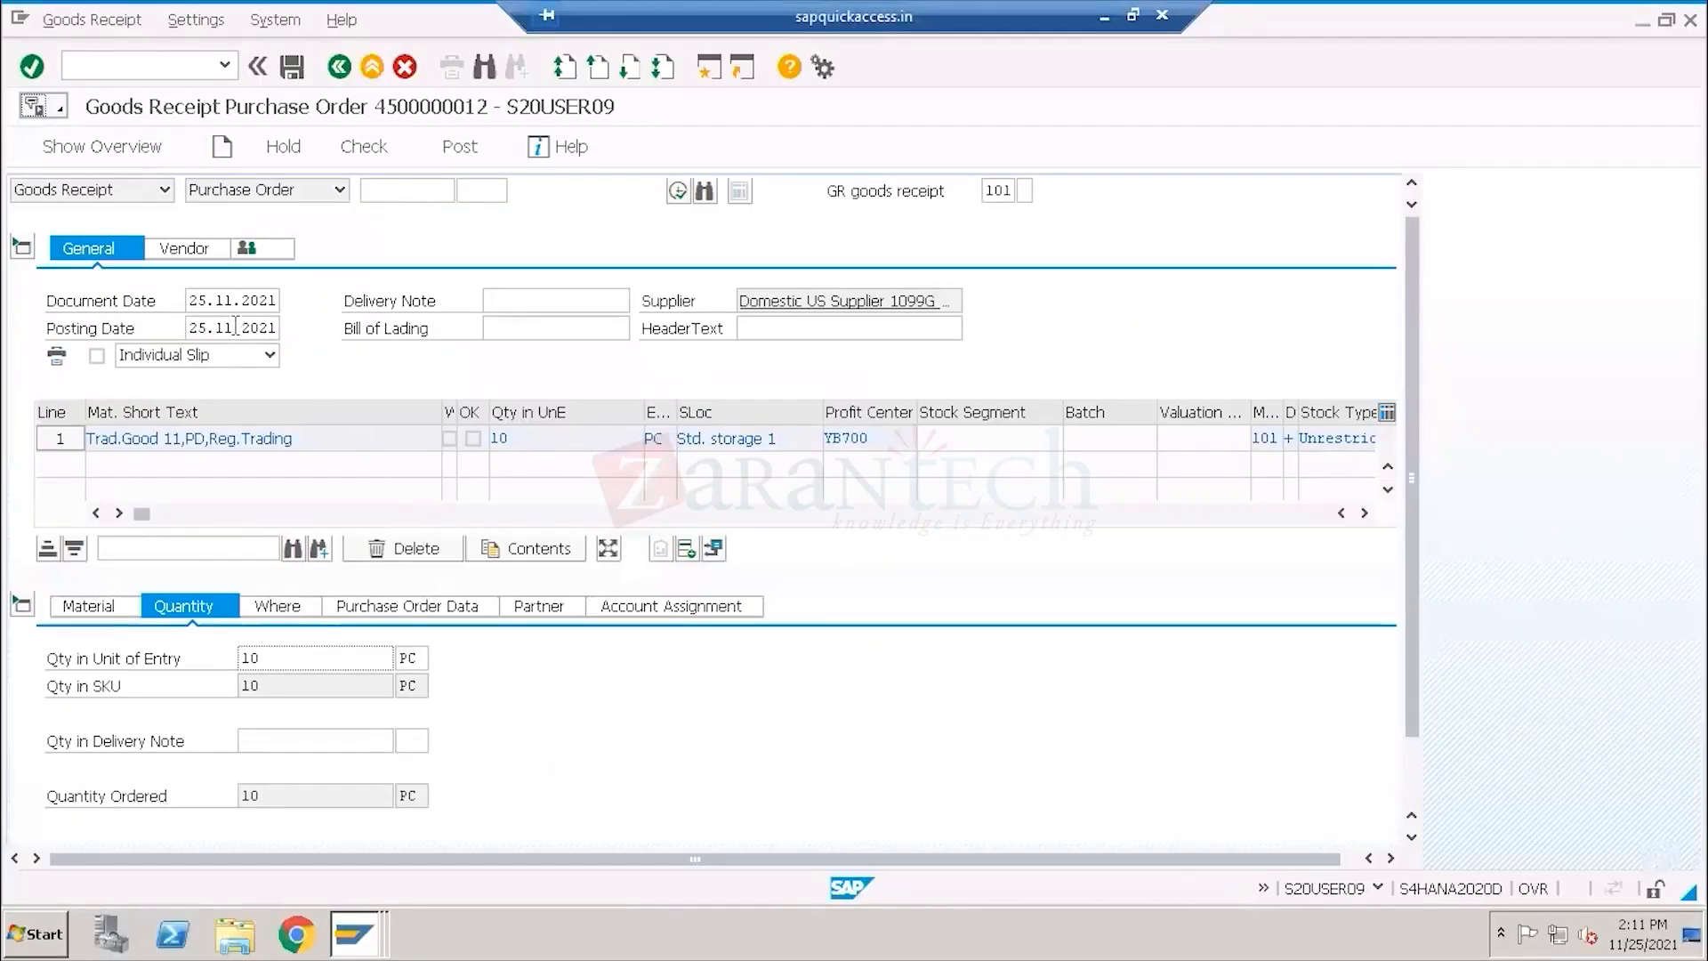
{"action": "double_click", "coordinate": [228, 326]}
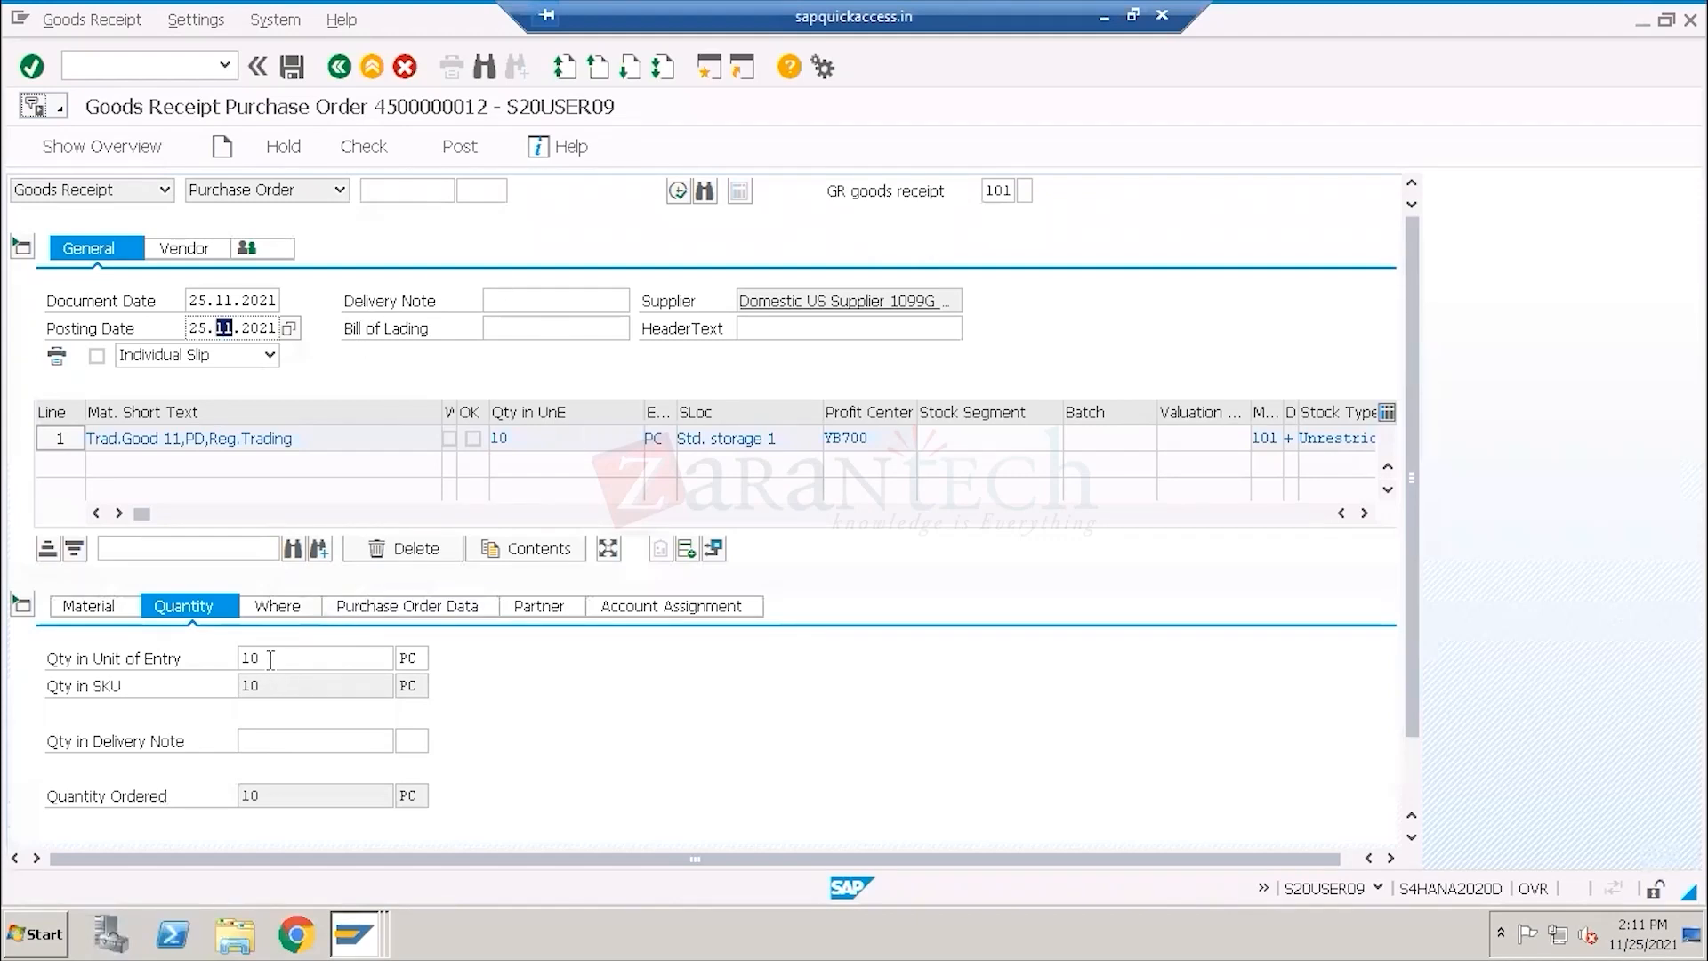
{"action": "left_click_drag", "start_coordinate": [271, 659], "coordinate": [225, 659]}
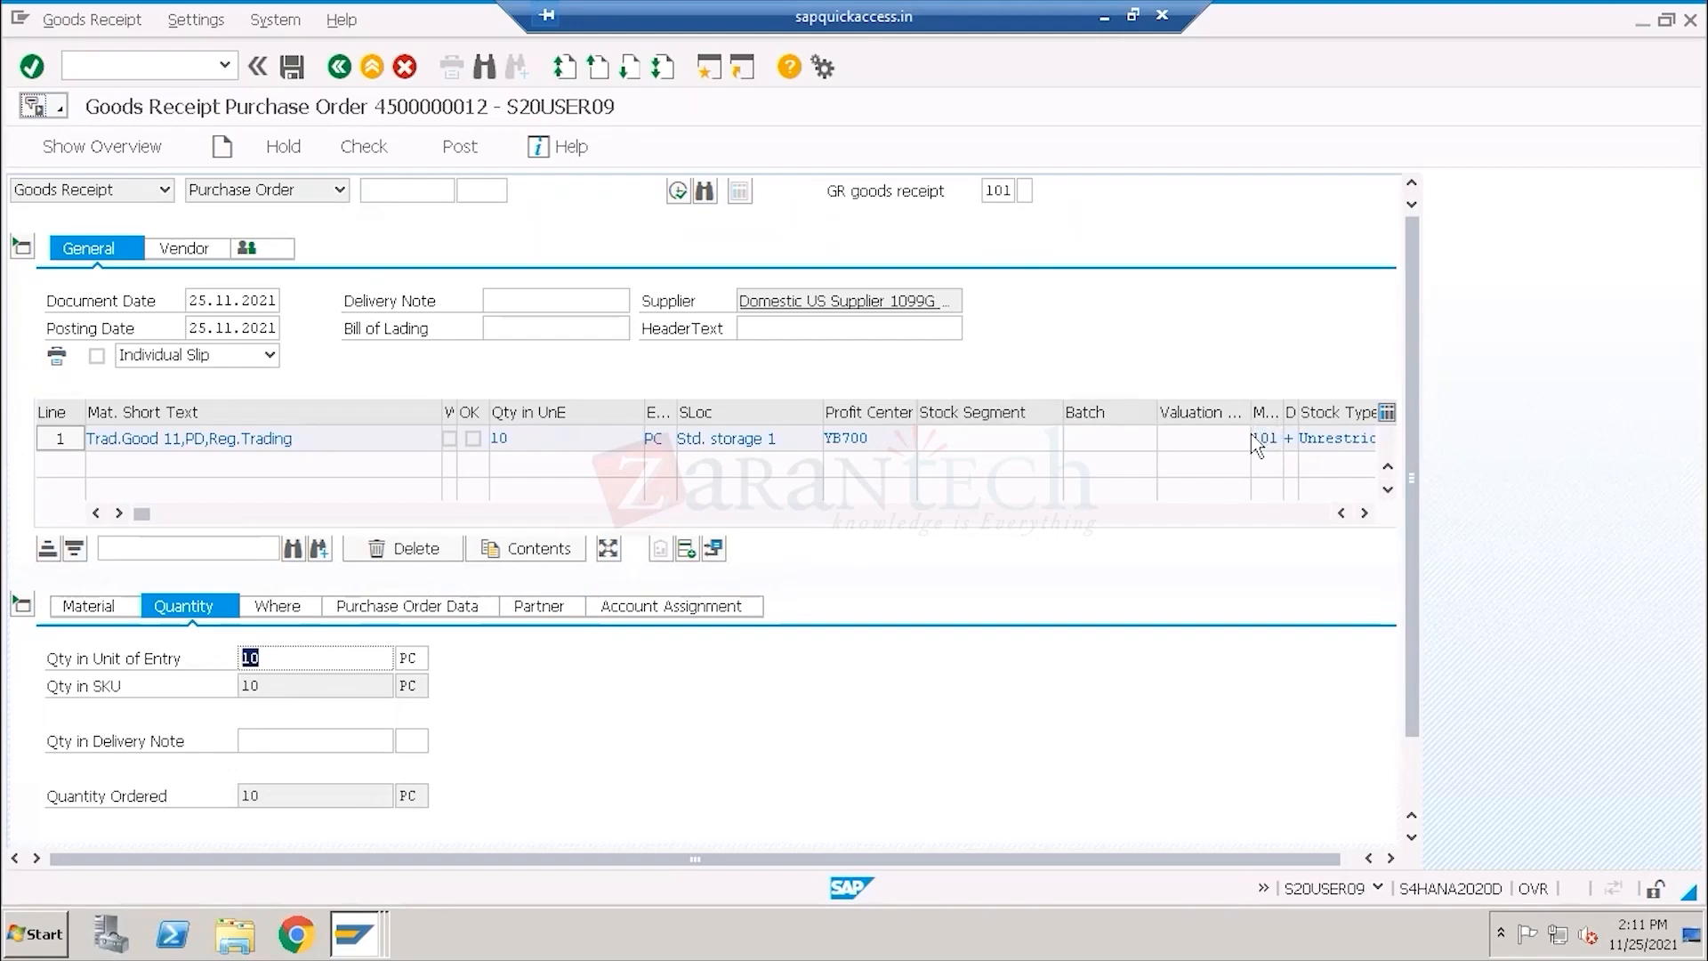
{"action": "left_click", "coordinate": [991, 191]}
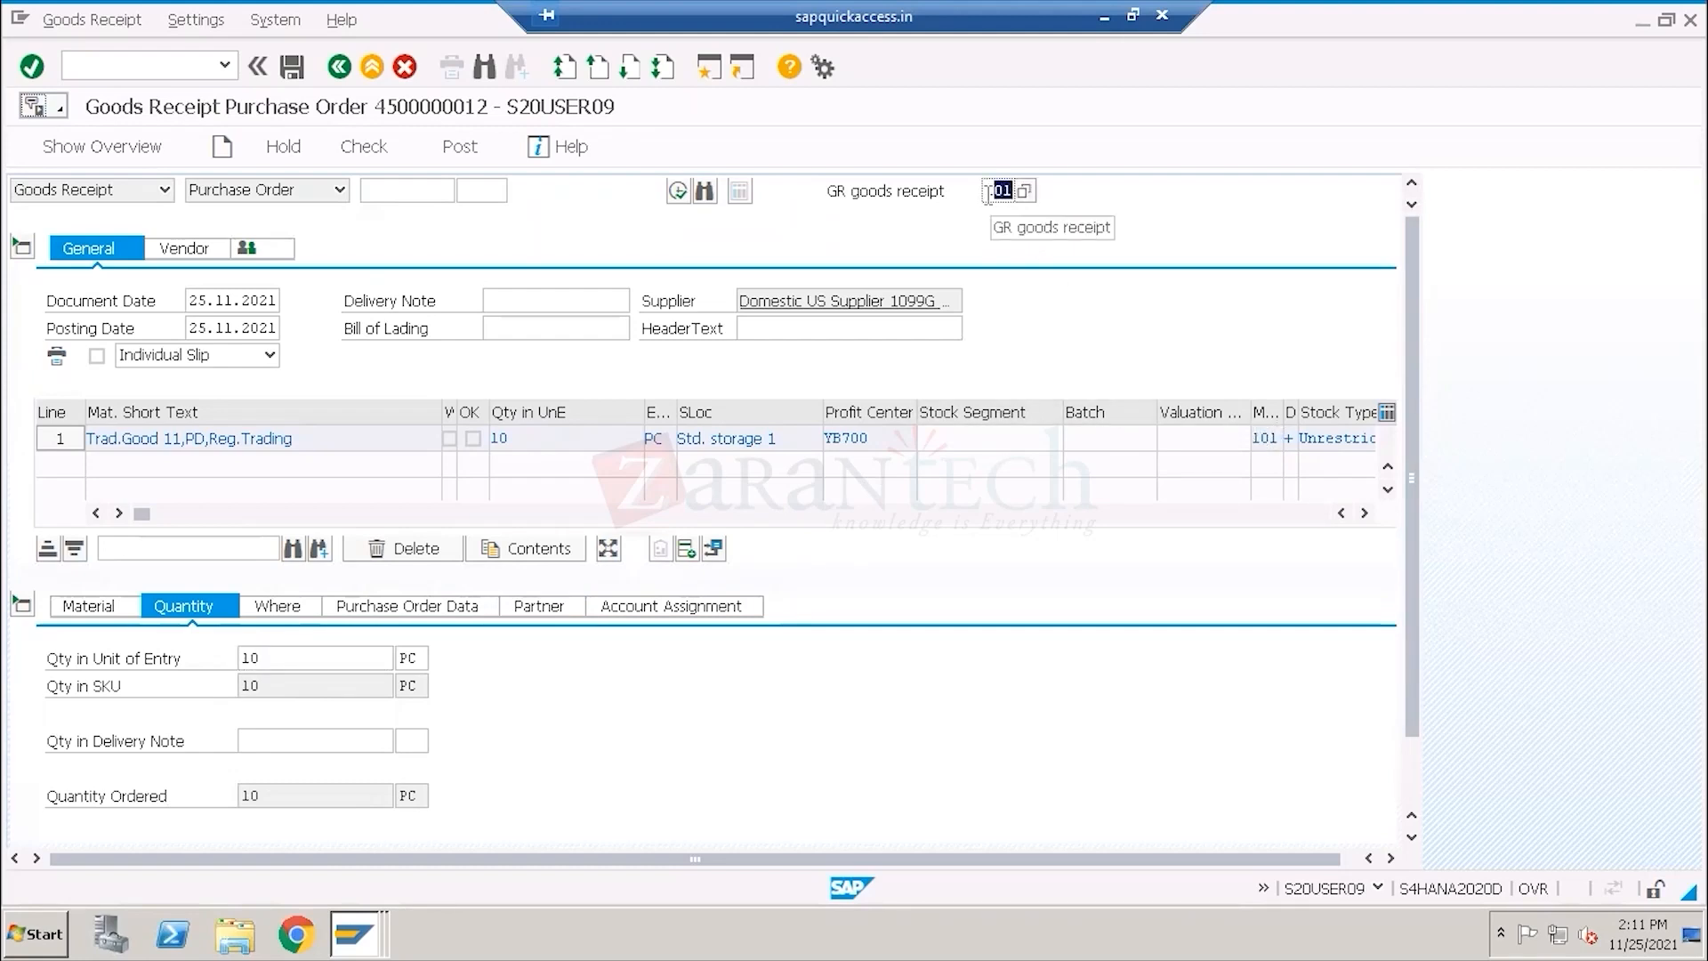
{"action": "double_click", "coordinate": [1010, 192]}
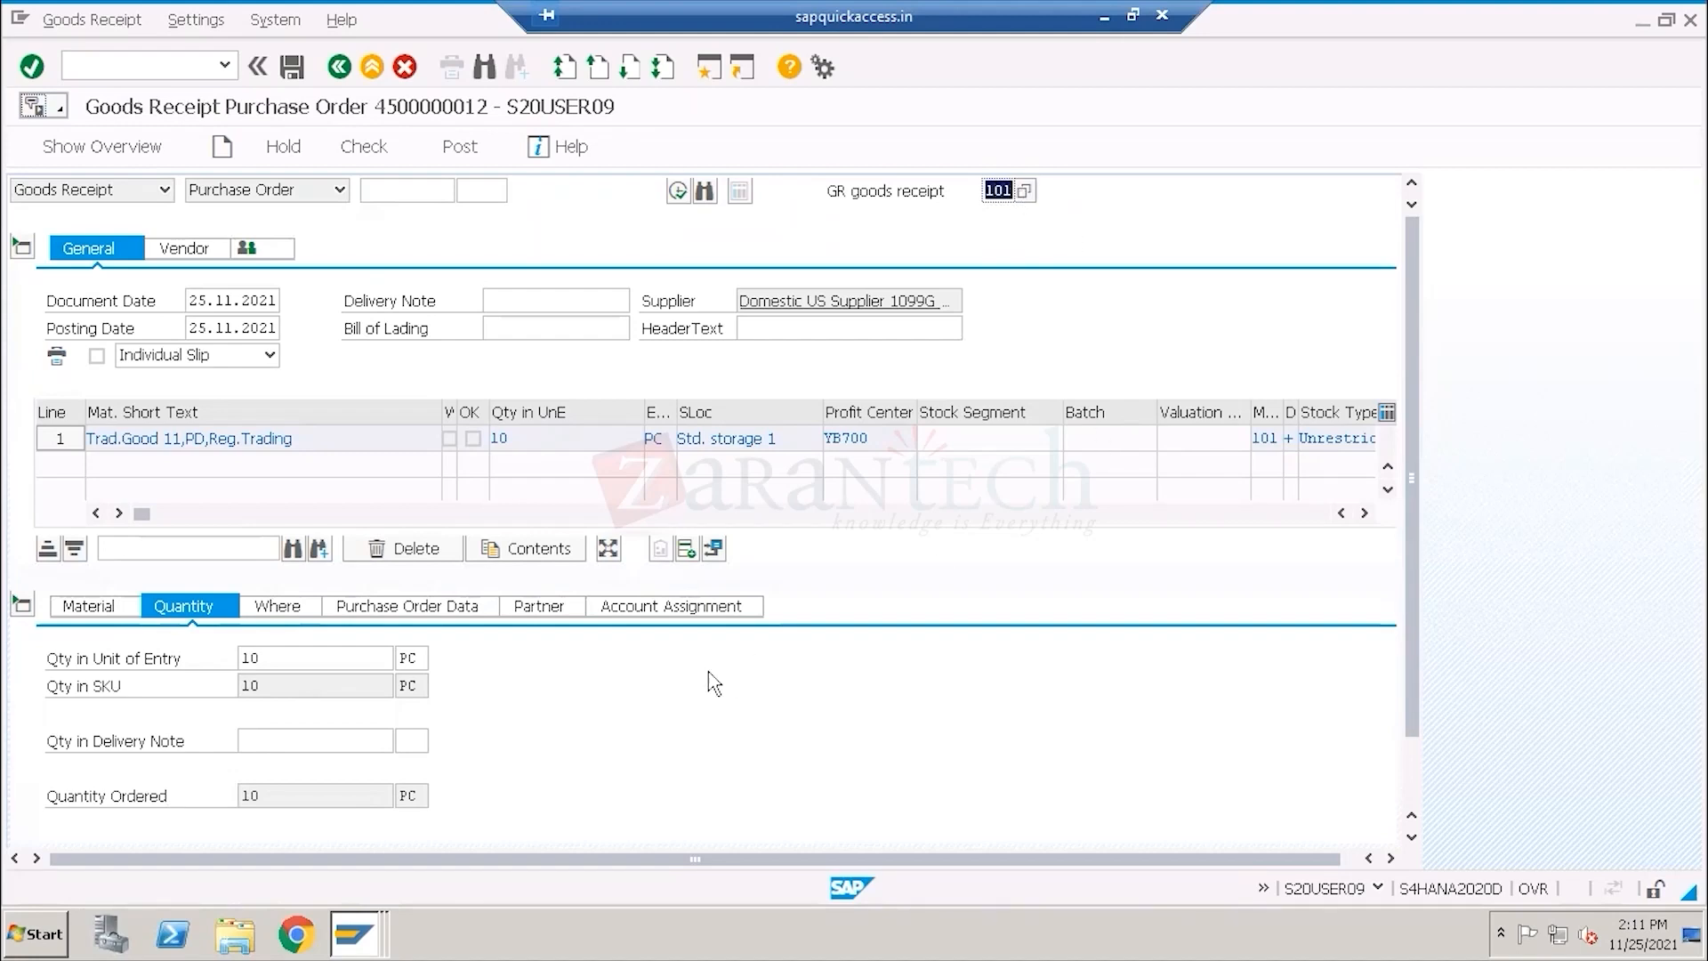
Mark the trading good line item of the goods receipt as Item OK.
{"action": "left_click", "coordinate": [471, 439]}
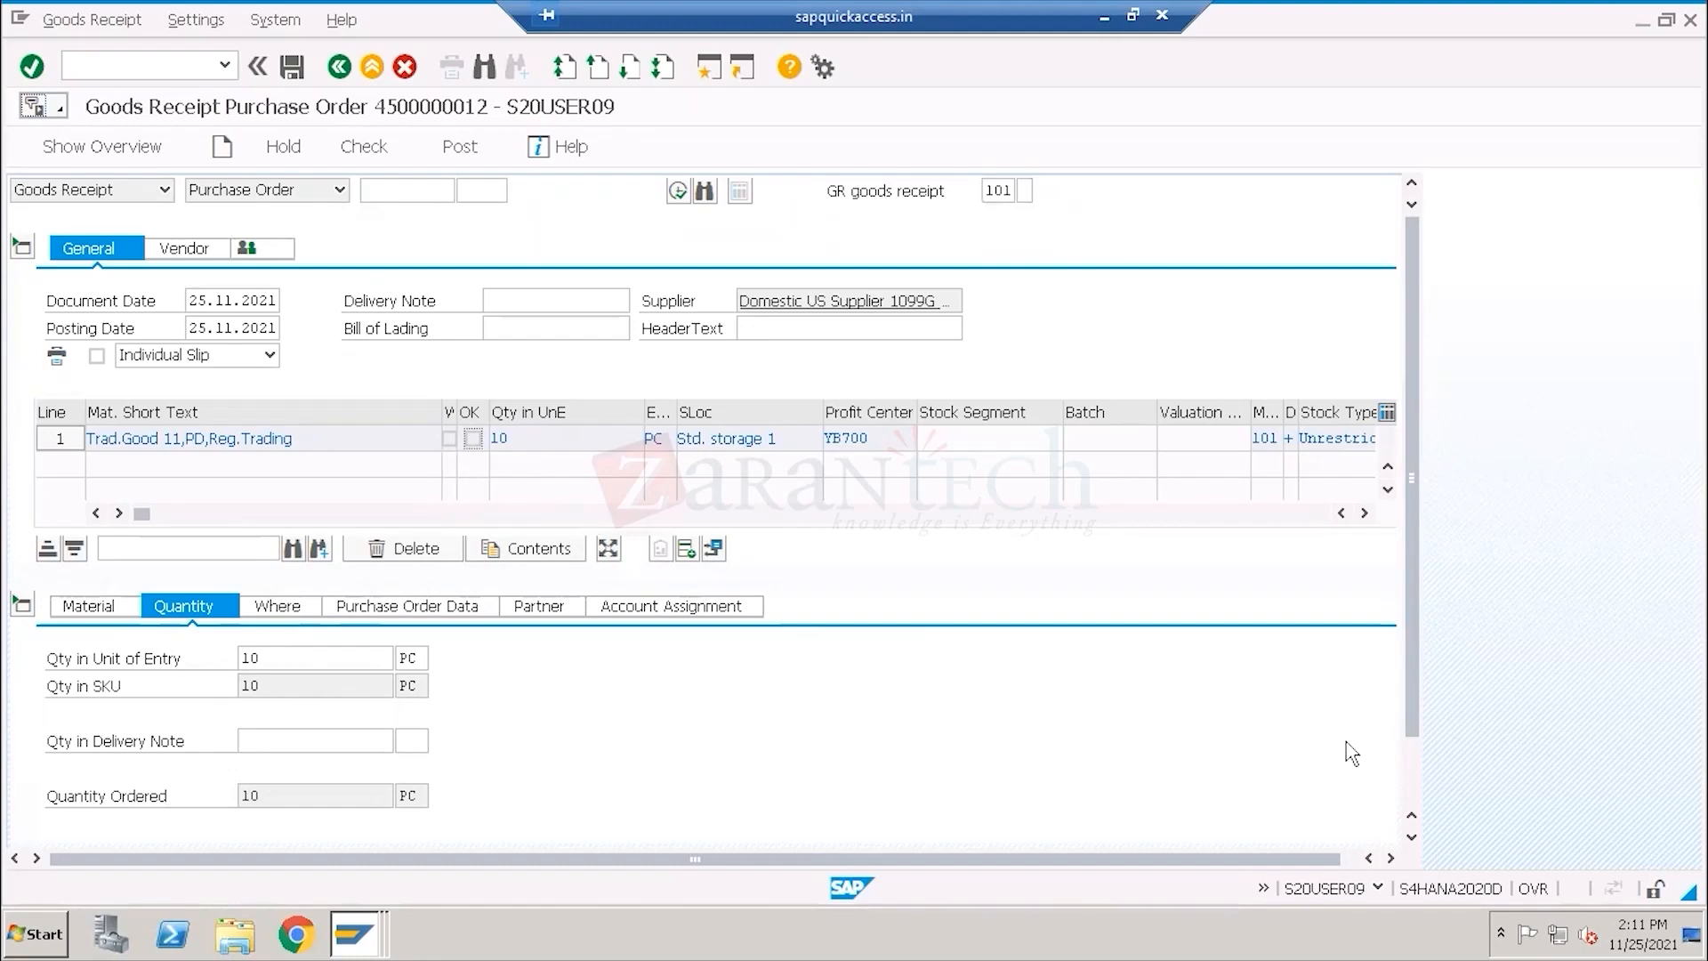
{"action": "scroll", "coordinate": [1414, 787], "scroll_direction": "down", "scroll_amount": 3}
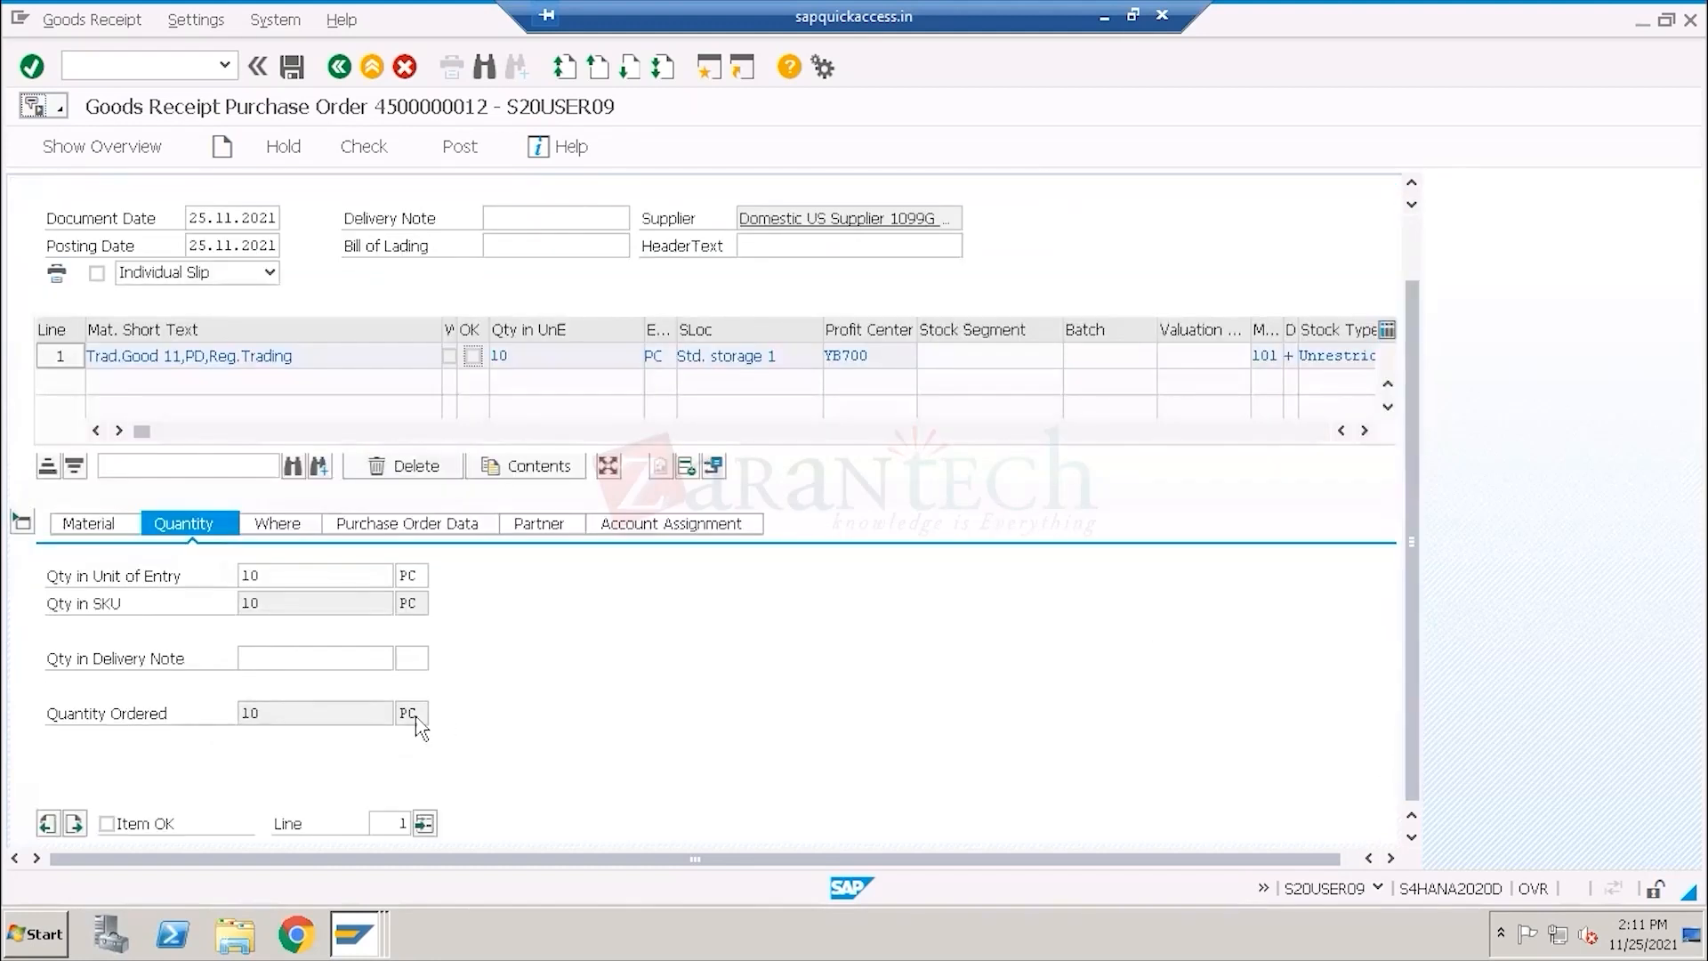
{"action": "left_click", "coordinate": [107, 825]}
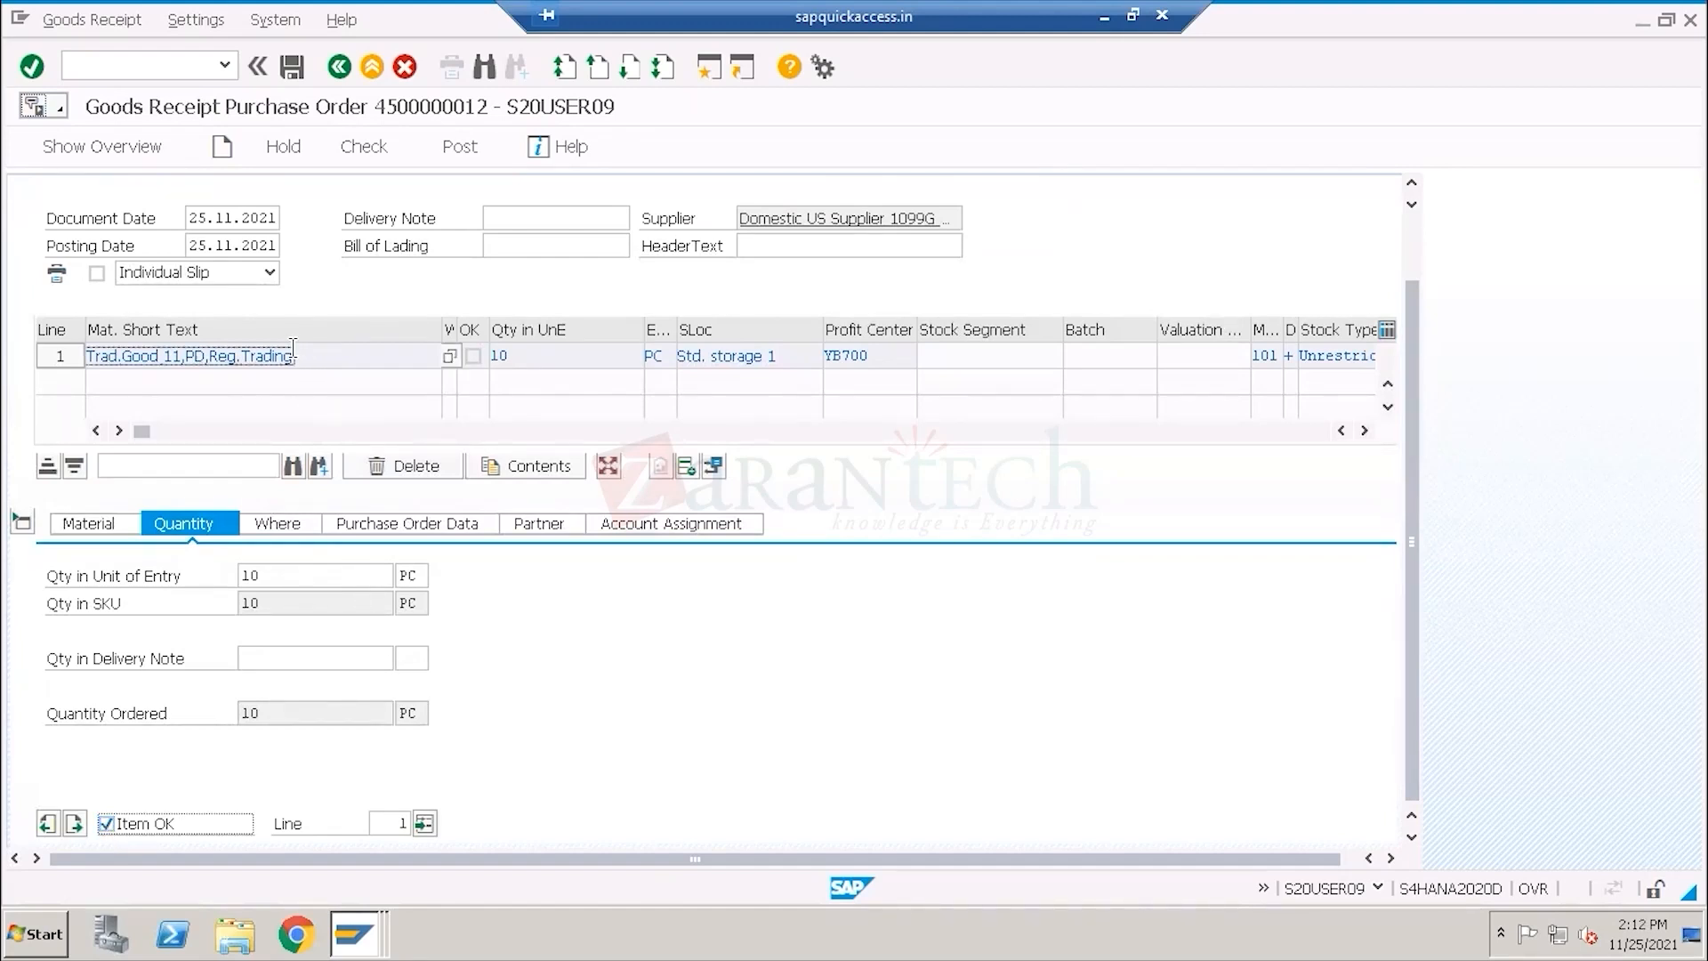
Review the line item's material, entry quantity, plant, vendor and purchase order data.
{"action": "left_click_drag", "start_coordinate": [303, 356], "coordinate": [82, 356]}
{"action": "double_click", "coordinate": [258, 576]}
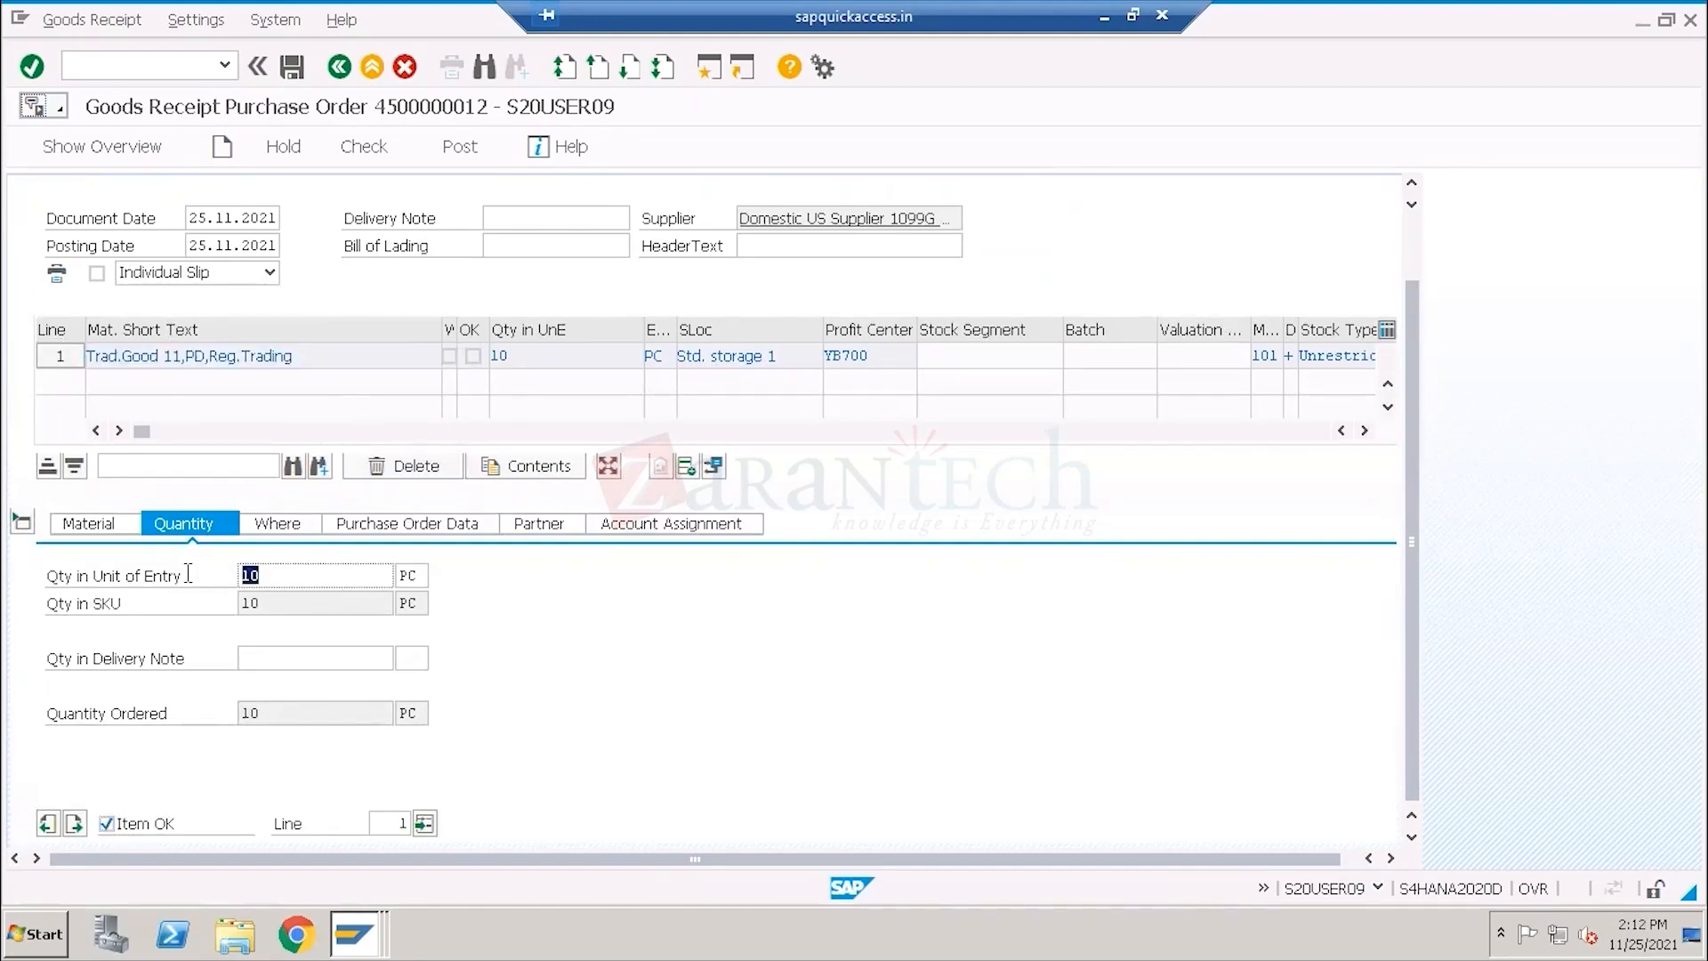
{"action": "left_click", "coordinate": [278, 524]}
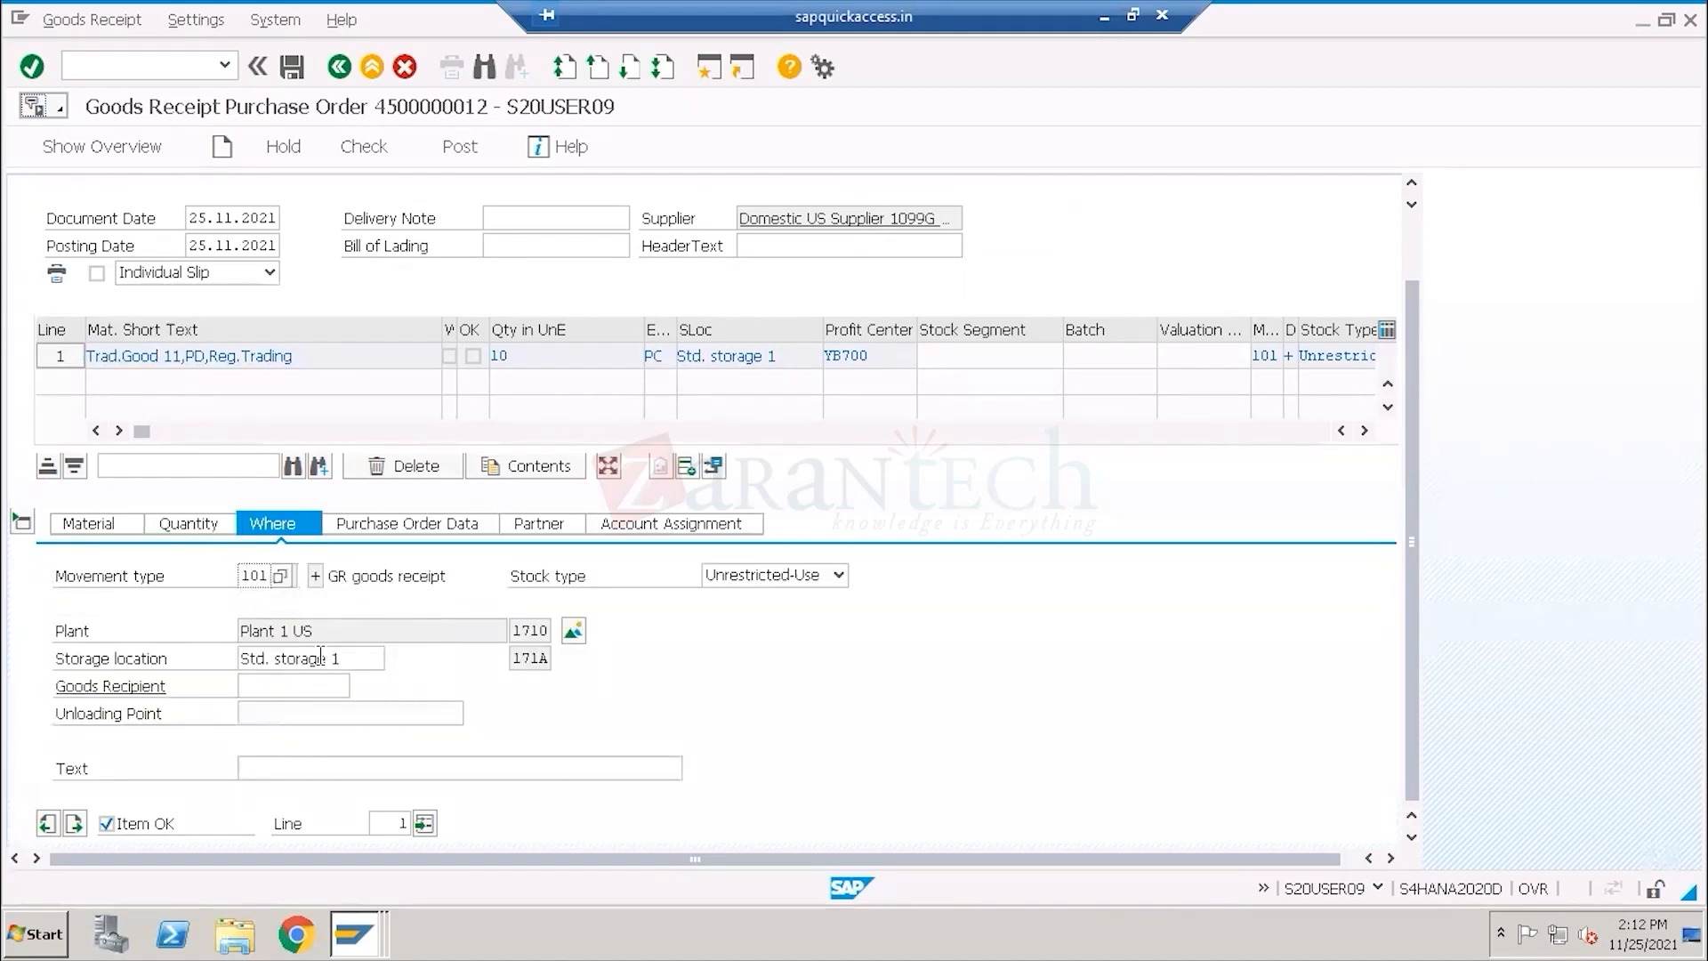
{"action": "left_click_drag", "start_coordinate": [334, 634], "coordinate": [198, 630]}
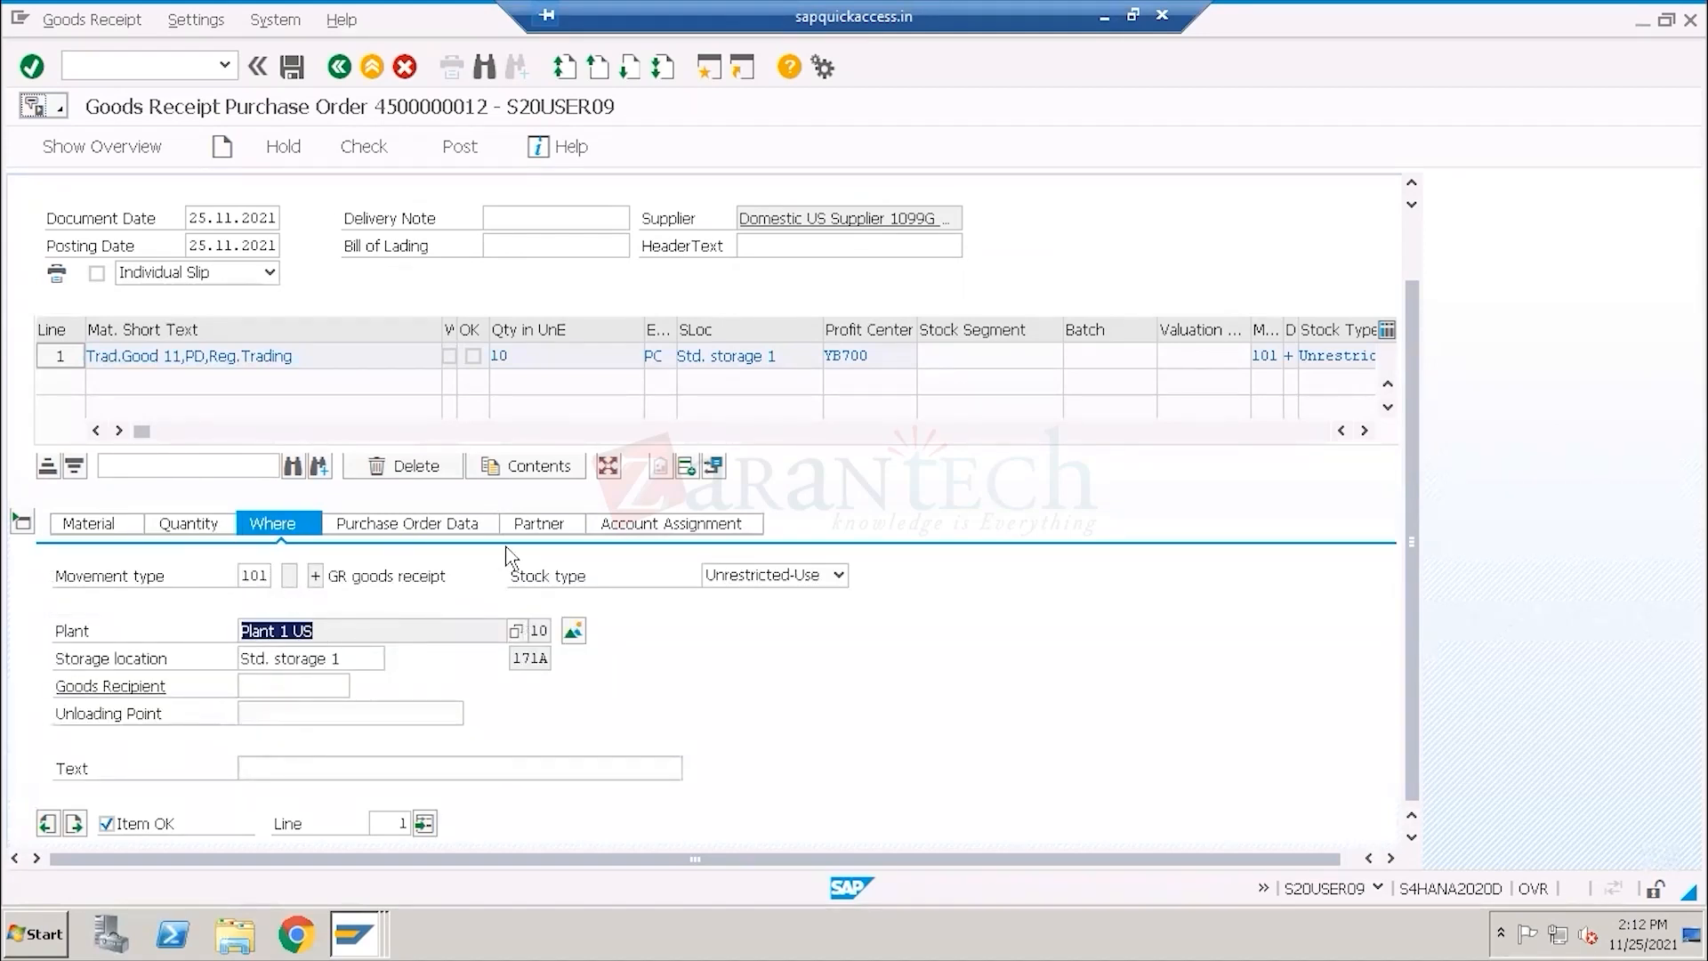
{"action": "left_click", "coordinate": [538, 525]}
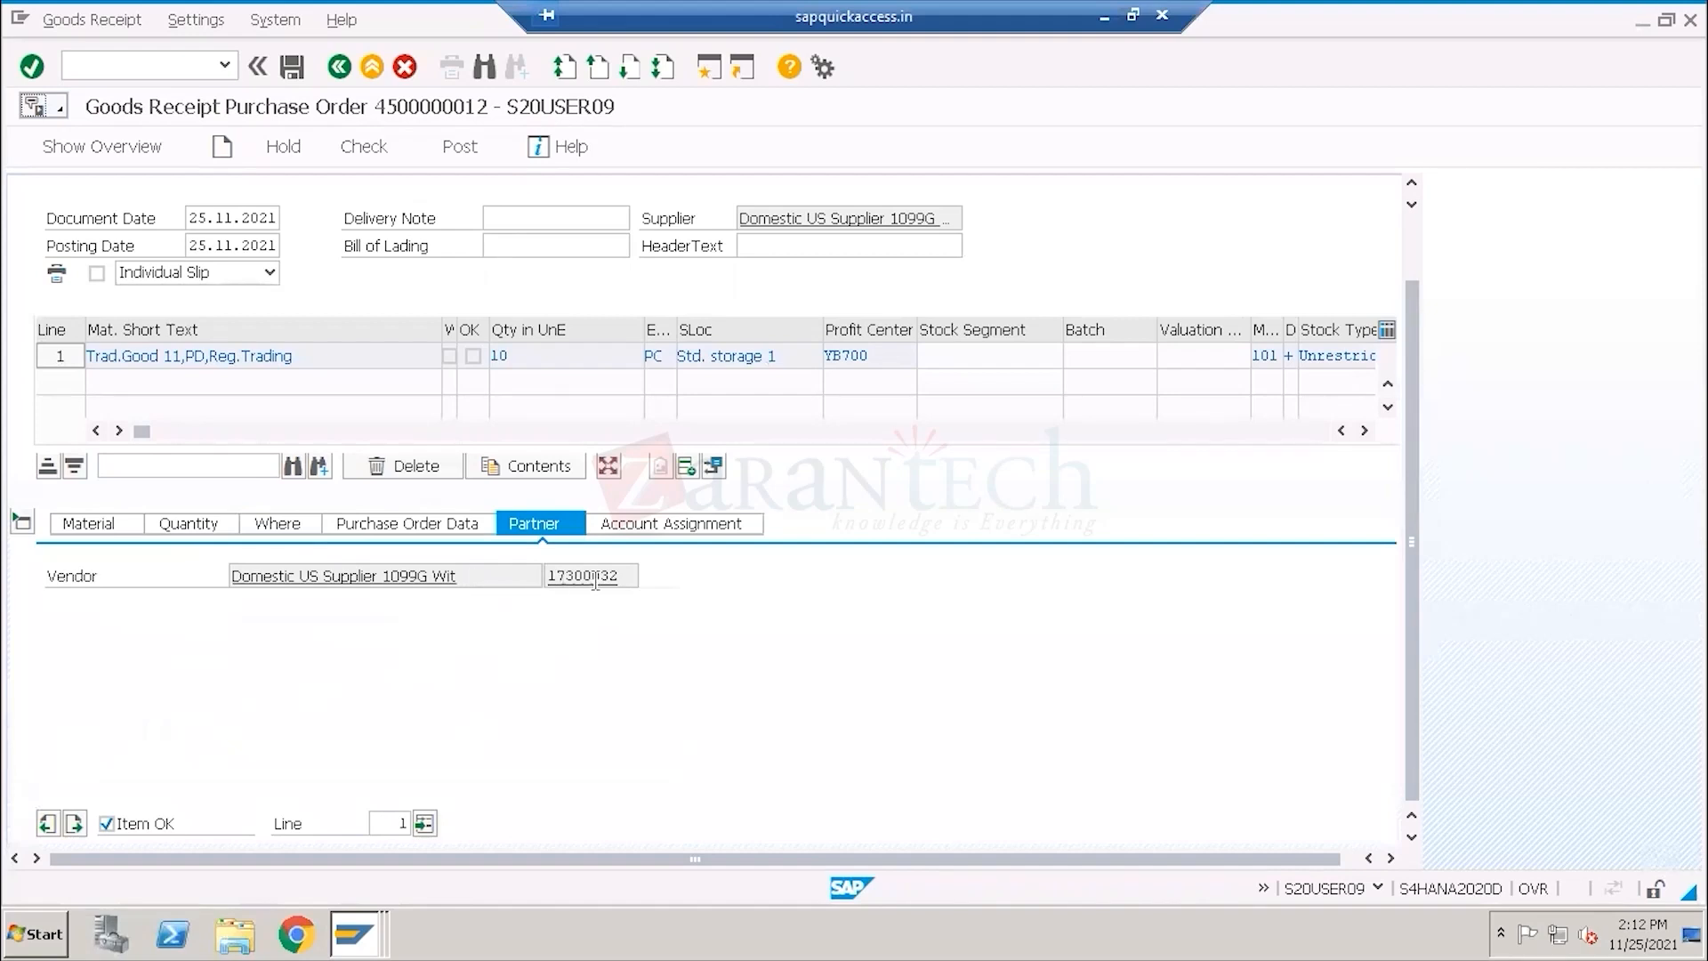
{"action": "left_click", "coordinate": [543, 576]}
{"action": "left_click", "coordinate": [420, 526]}
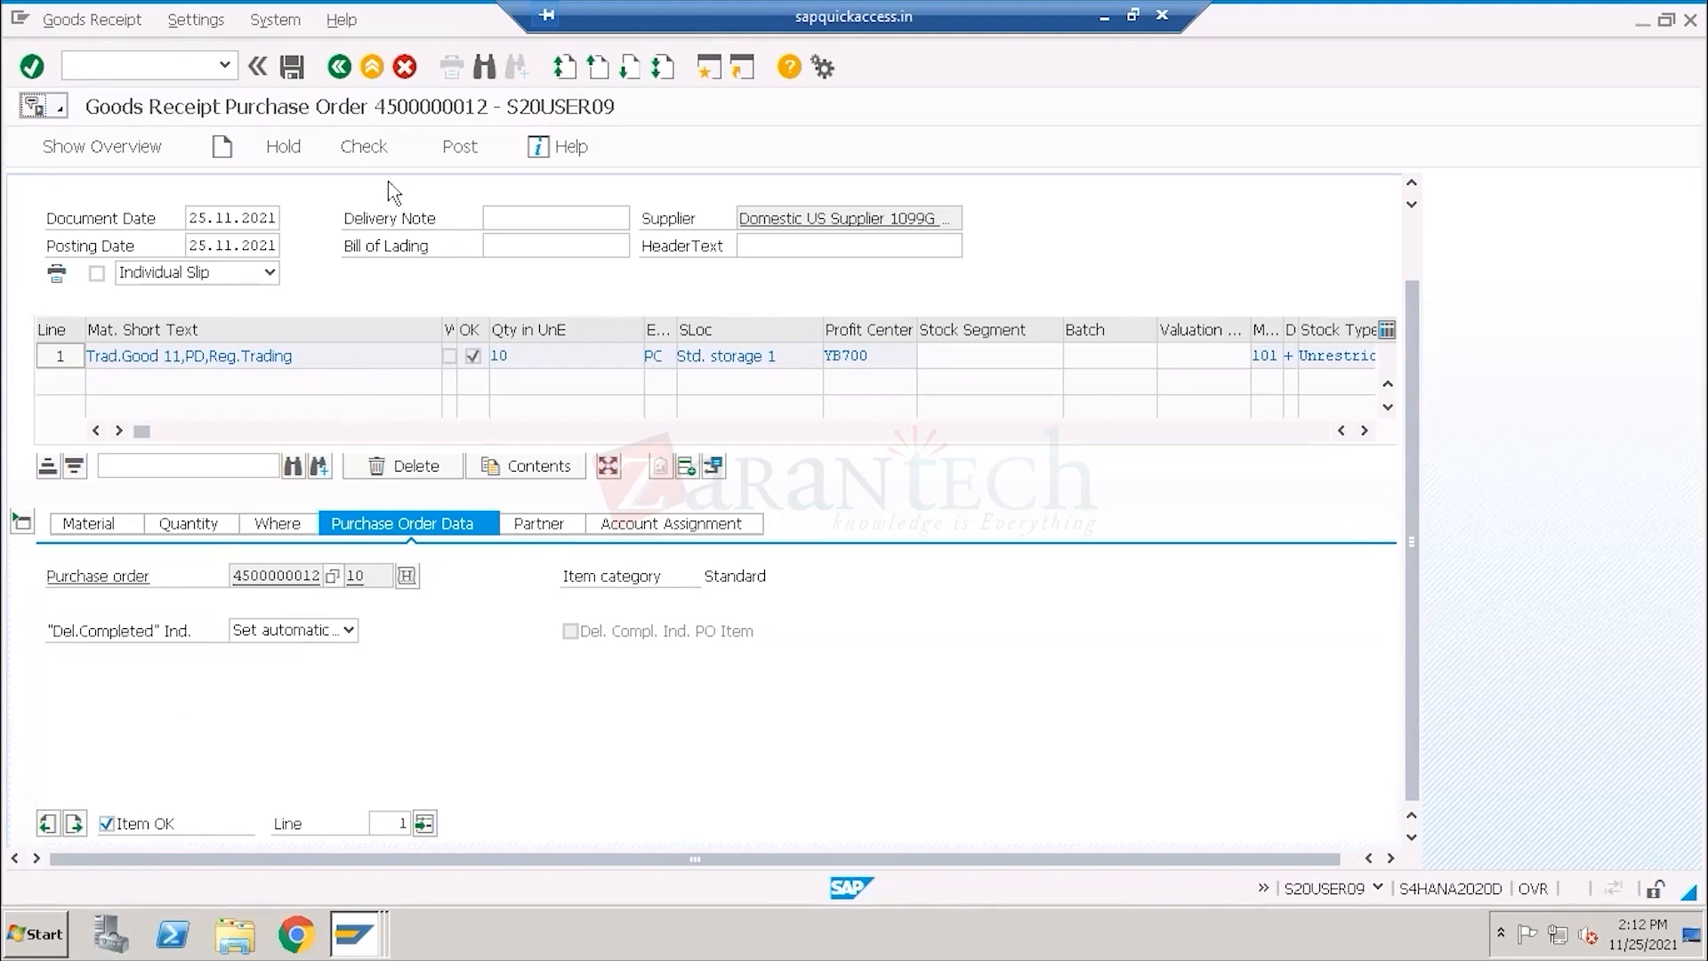
Run the check on the goods receipt and move the resulting log window away from the item details.
{"action": "left_click", "coordinate": [365, 152]}
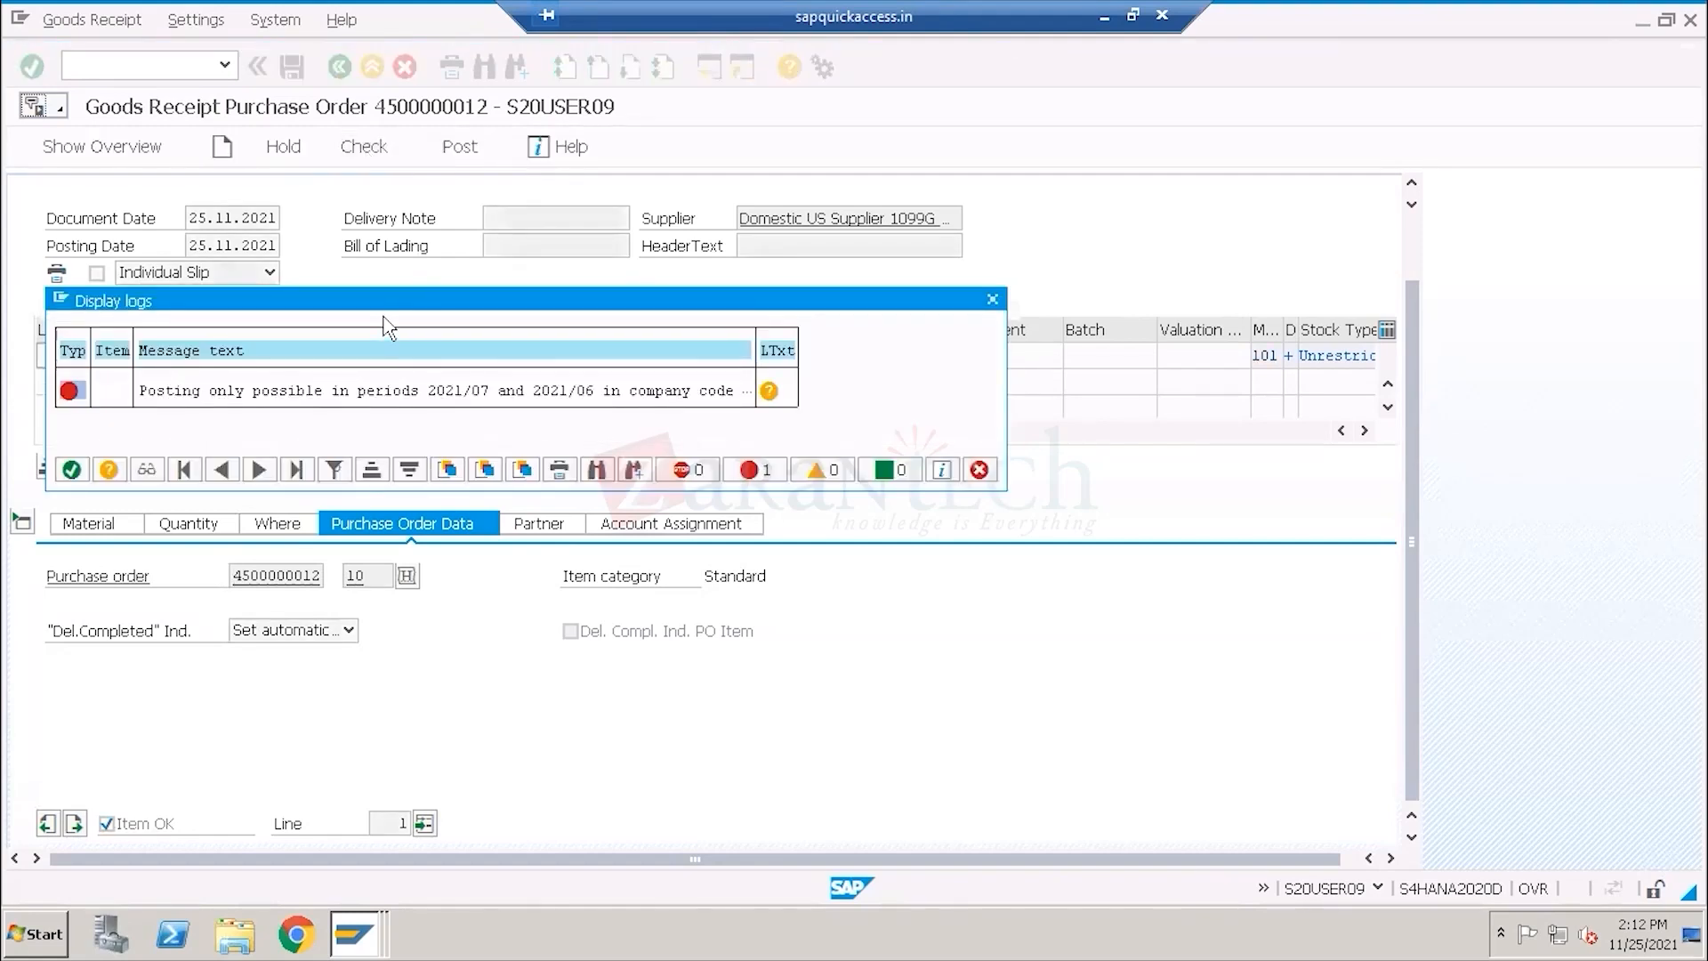
{"action": "left_click_drag", "start_coordinate": [383, 302], "coordinate": [703, 217]}
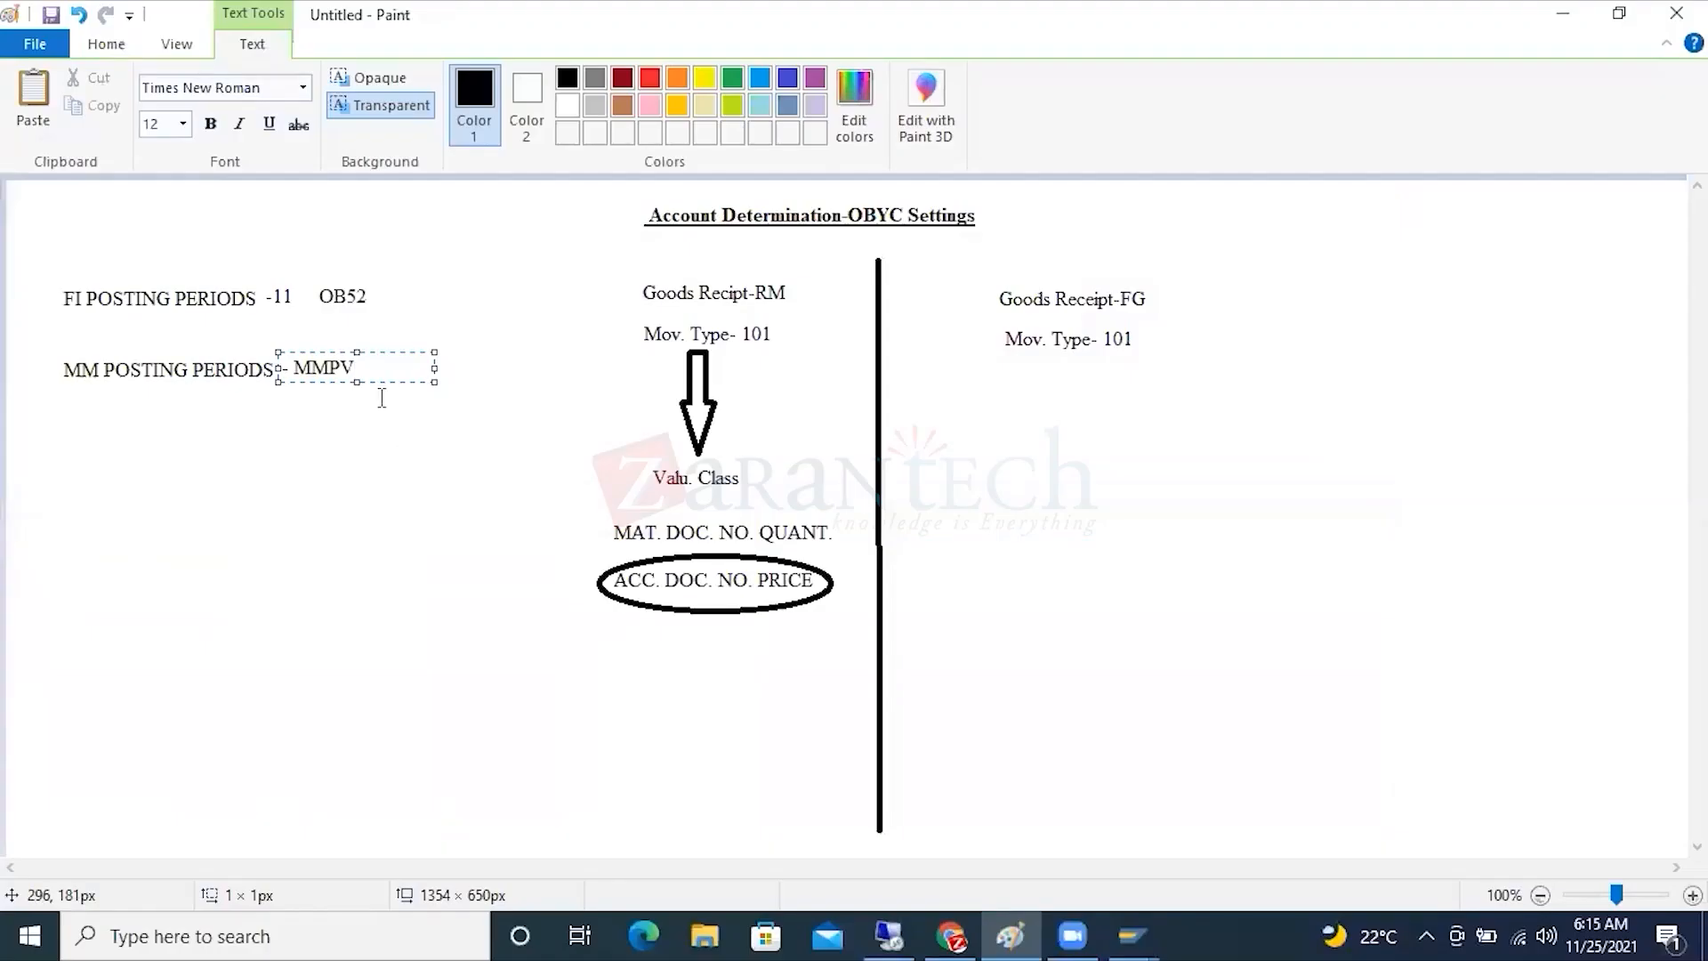
Switch to the Paint diagram and append "- 07/06" to "MMPV" on the MM posting periods line.
{"action": "mouse_move", "coordinate": [356, 367]}
{"action": "left_mouse_down"}
{"action": "mouse_move", "coordinate": [276, 368]}
{"action": "mouse_move", "coordinate": [296, 373]}
{"action": "left_mouse_up"}
{"action": "left_click", "coordinate": [374, 372]}
{"action": "type", "text": "07/06"}
{"action": "mouse_move", "coordinate": [388, 367]}
{"action": "left_mouse_down"}
{"action": "mouse_move", "coordinate": [366, 367]}
{"action": "mouse_move", "coordinate": [413, 366]}
{"action": "mouse_move", "coordinate": [391, 367]}
{"action": "left_mouse_up"}
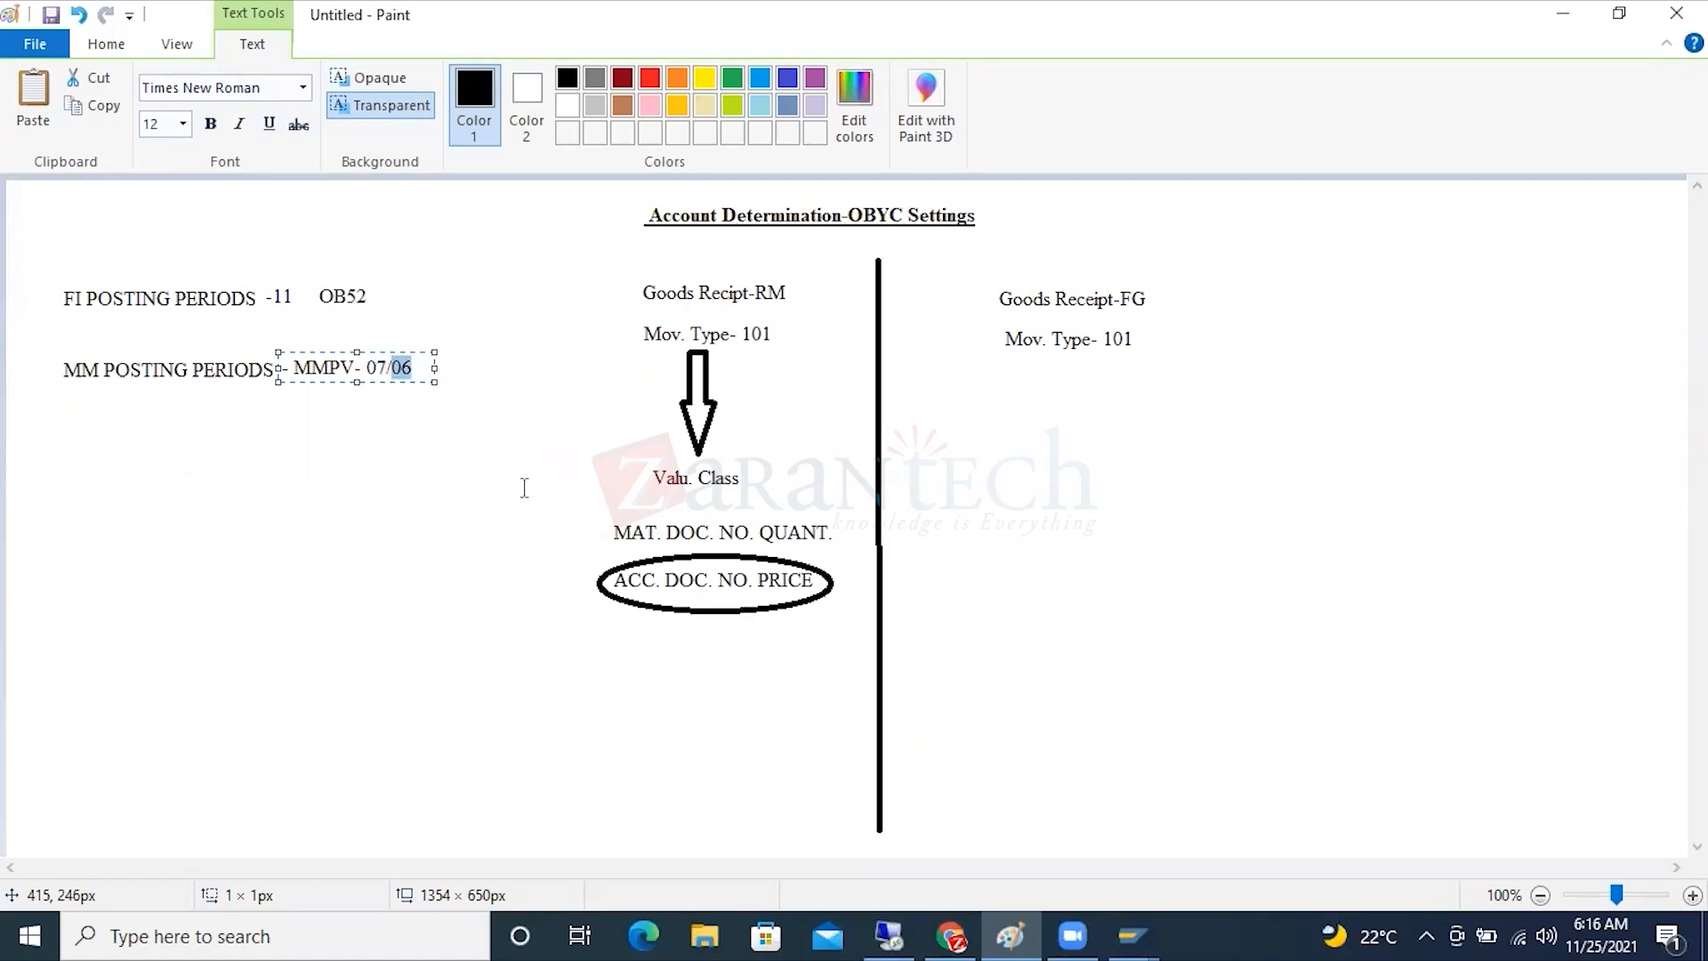
Return to SAP, close the goods receipt's check log, and switch to the SAP Easy Access session.
{"action": "left_click", "coordinate": [890, 936]}
{"action": "left_click", "coordinate": [346, 387]}
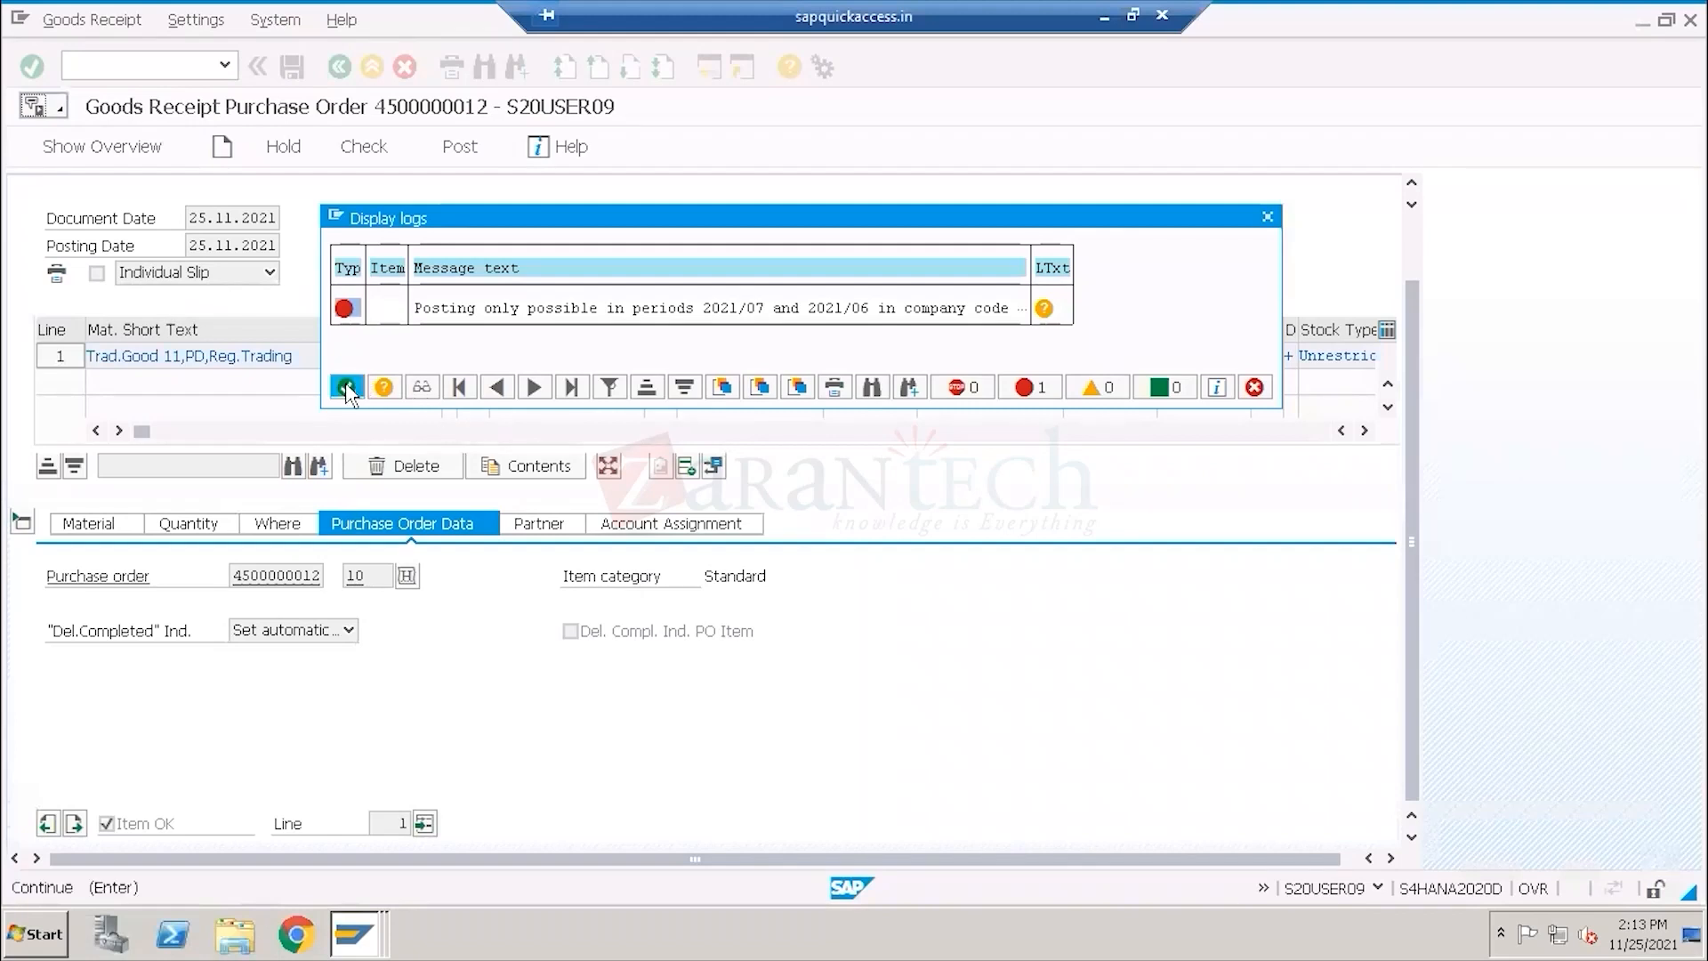
{"action": "left_click", "coordinate": [356, 938]}
{"action": "left_click", "coordinate": [340, 877]}
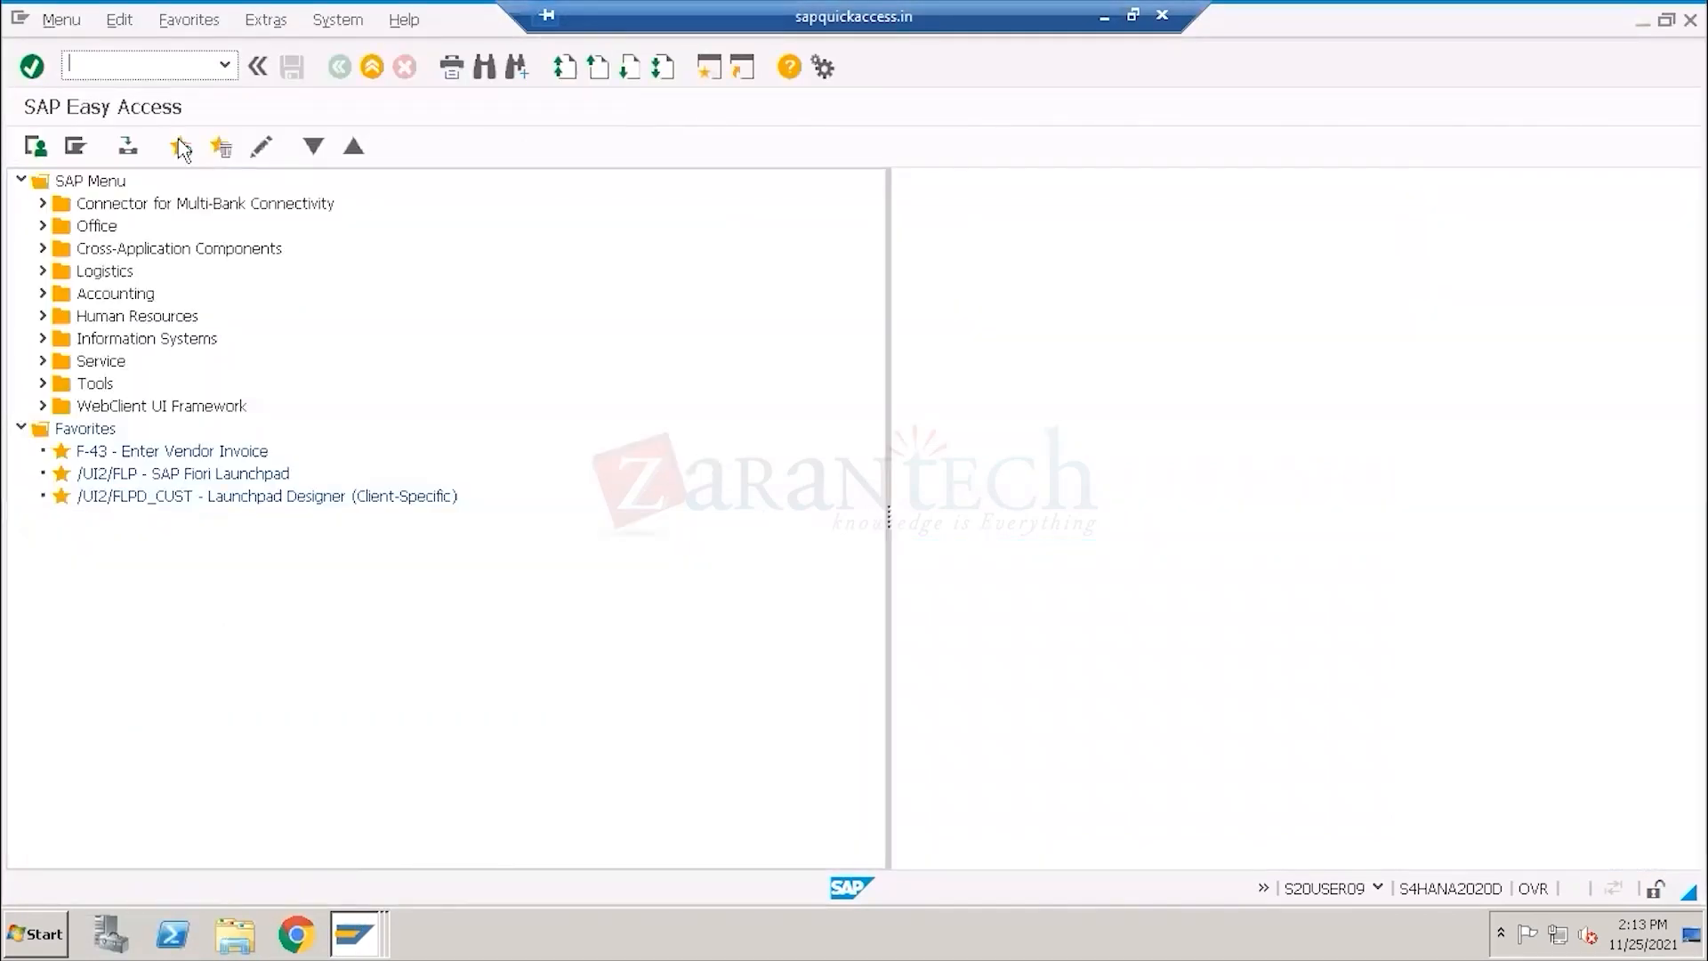
Open transaction MMPV for closing material master periods and enter 1710 as the starting company code.
{"action": "type", "text": "MMPV"}
{"action": "key", "text": "Return"}
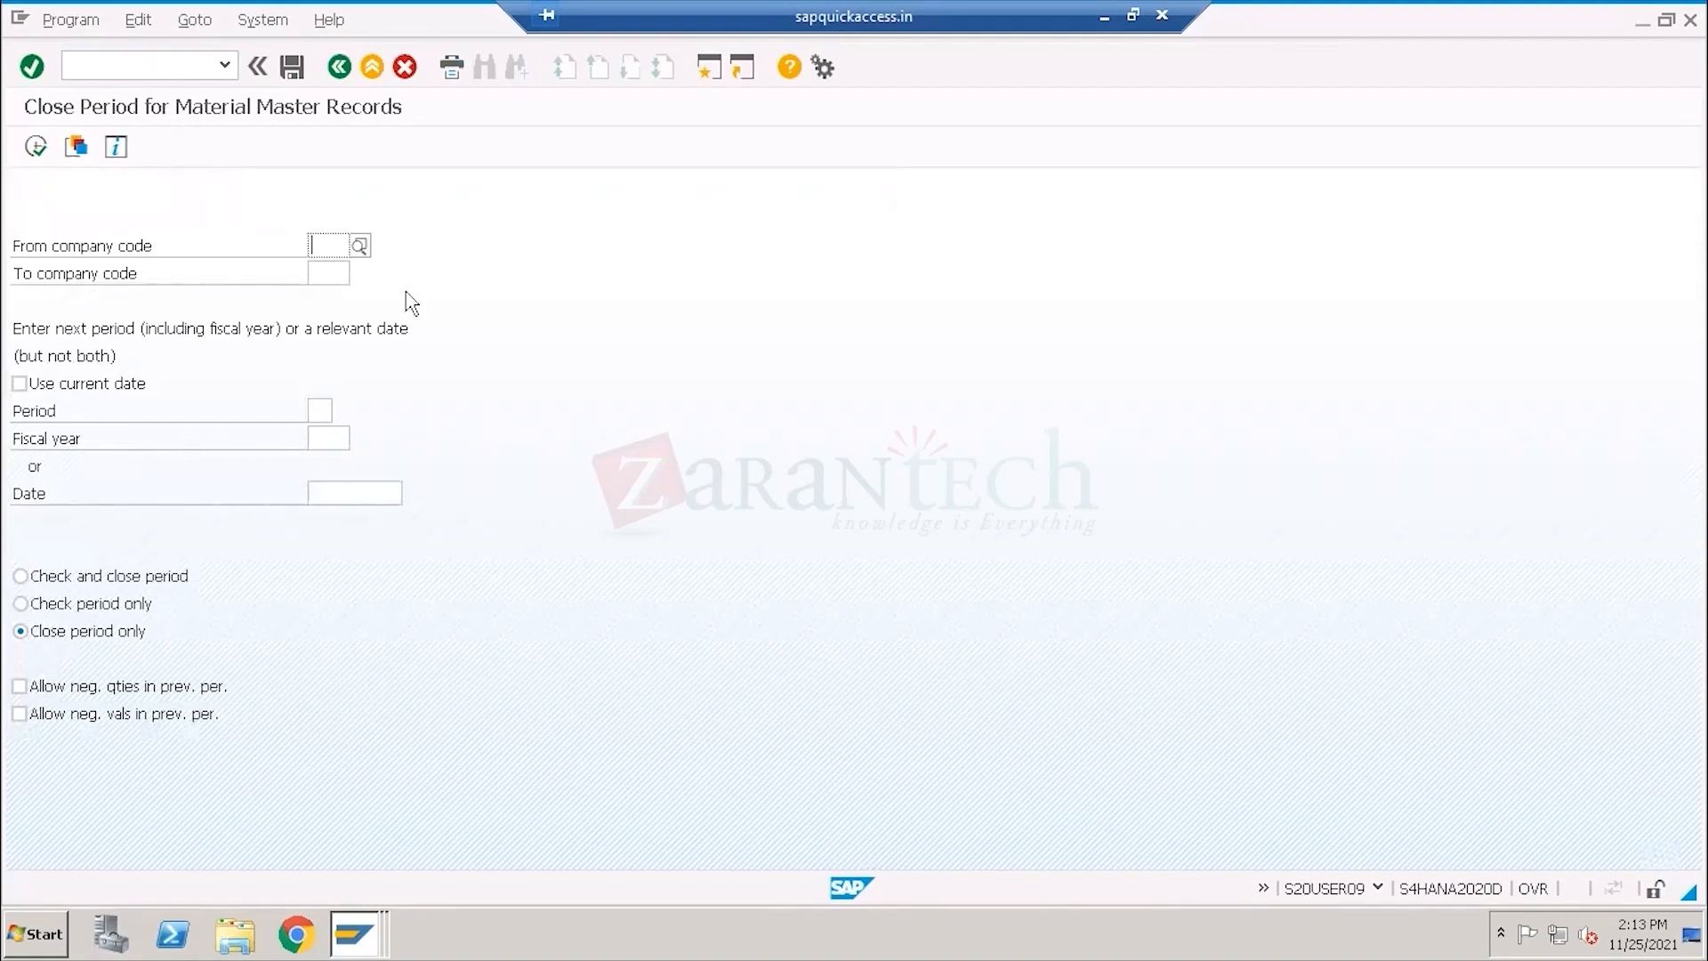
{"action": "type", "text": "1710"}
{"action": "key", "text": "Return"}
{"action": "left_click", "coordinate": [319, 274]}
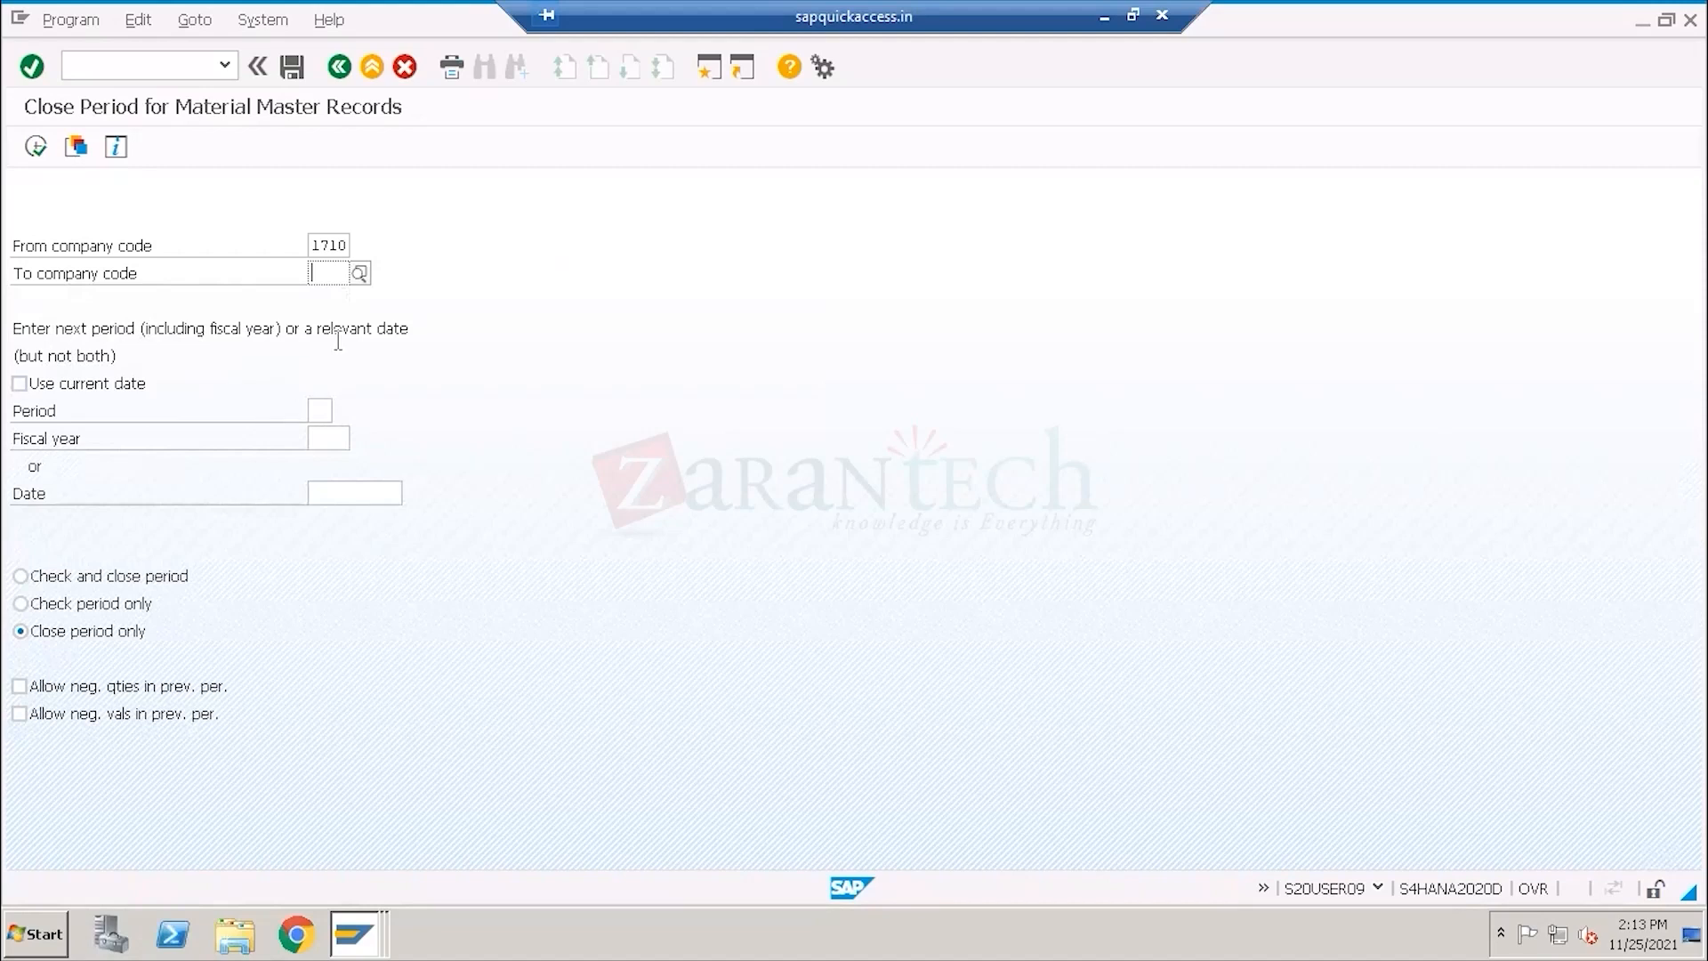
Set the next period to 08 and the fiscal year to 2021 for the period closing.
{"action": "left_click", "coordinate": [325, 410]}
{"action": "type", "text": "08"}
{"action": "left_click", "coordinate": [341, 444]}
{"action": "type", "text": "2021"}
{"action": "left_click", "coordinate": [1012, 382]}
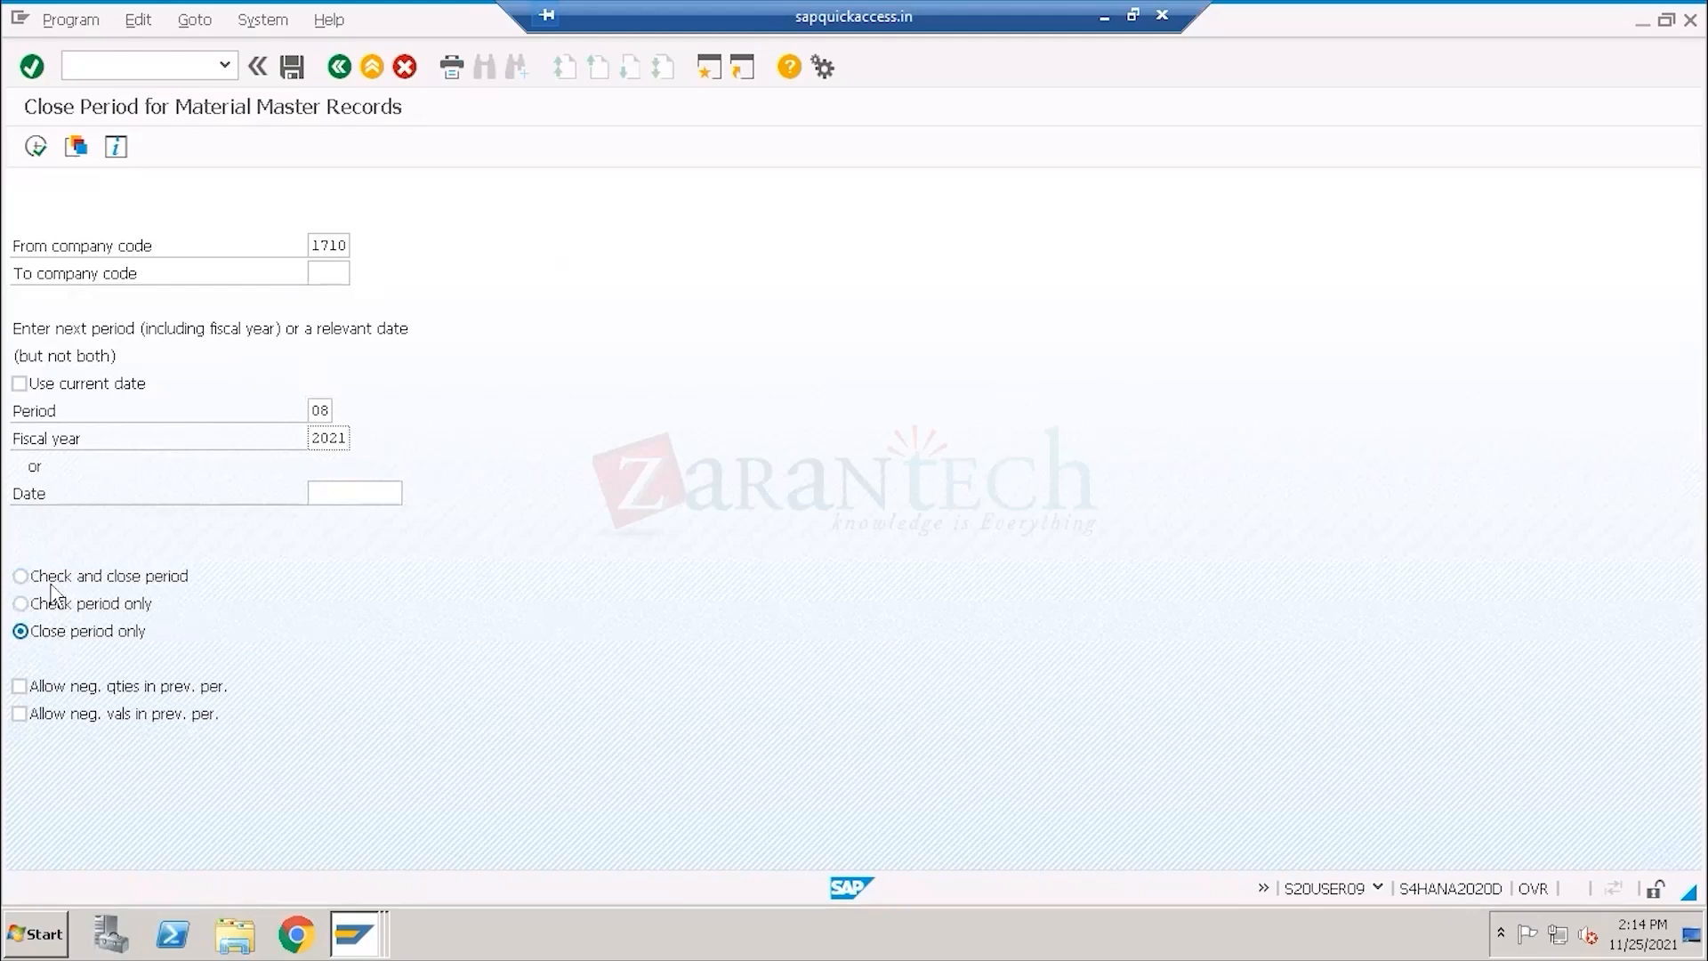
Go through the check and close options, choose Close period only, and allow negative quantities and values in the previous period.
{"action": "left_click", "coordinate": [219, 580]}
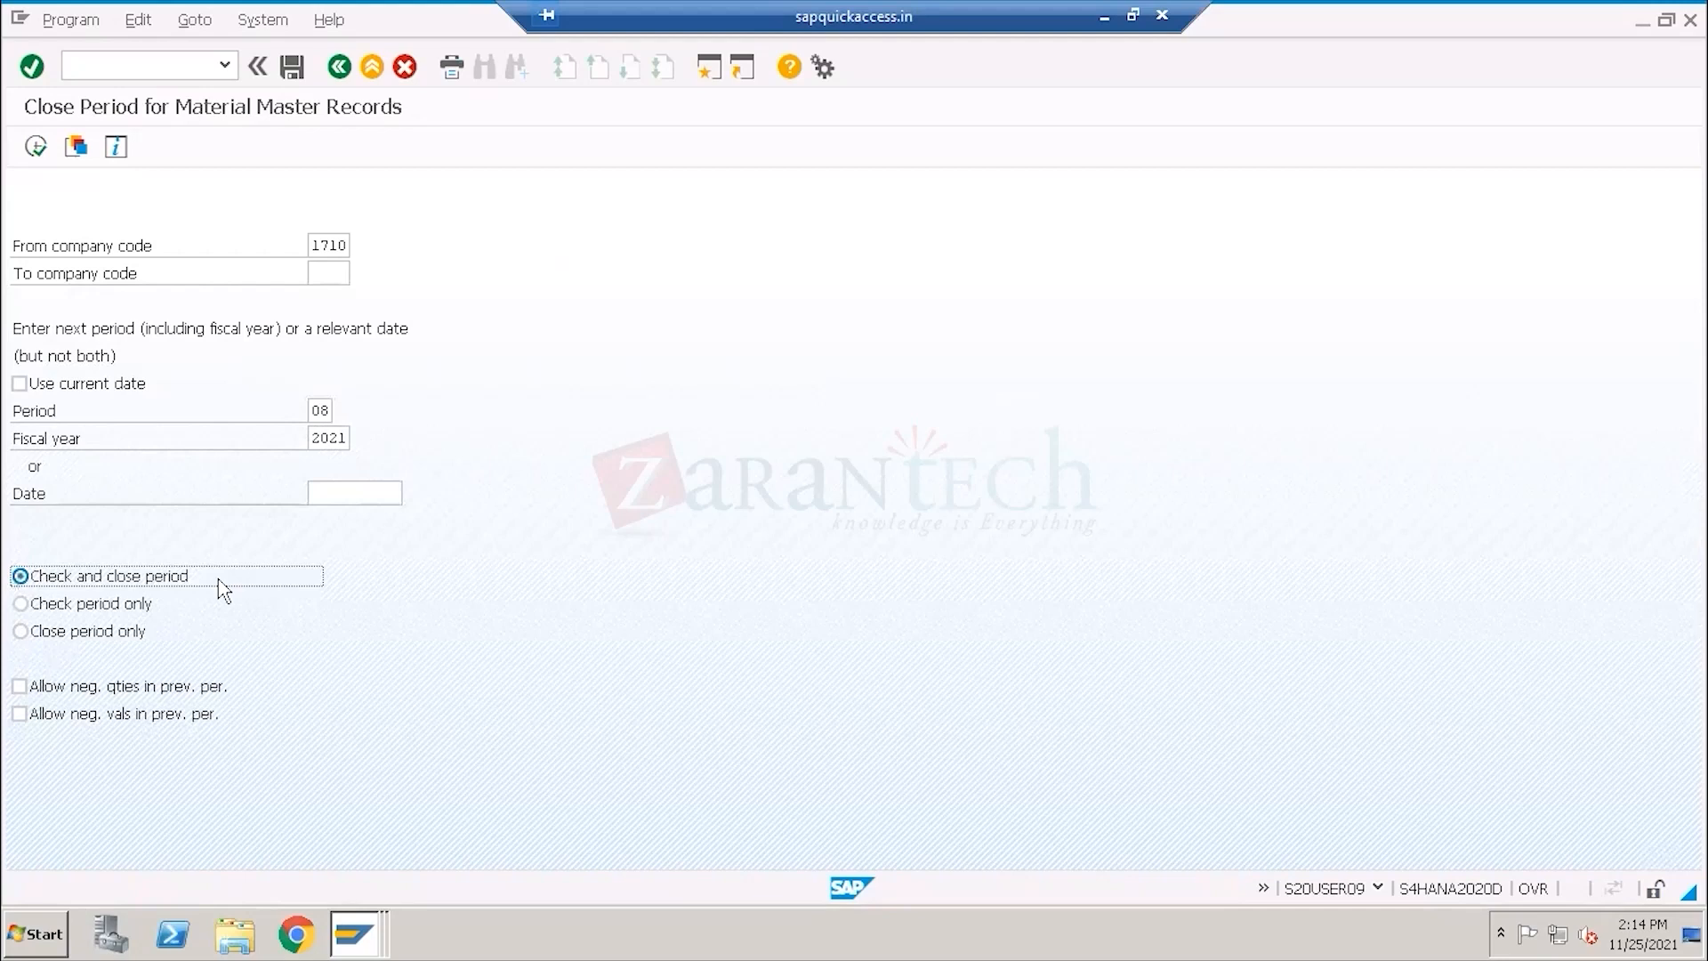
{"action": "left_click", "coordinate": [176, 604]}
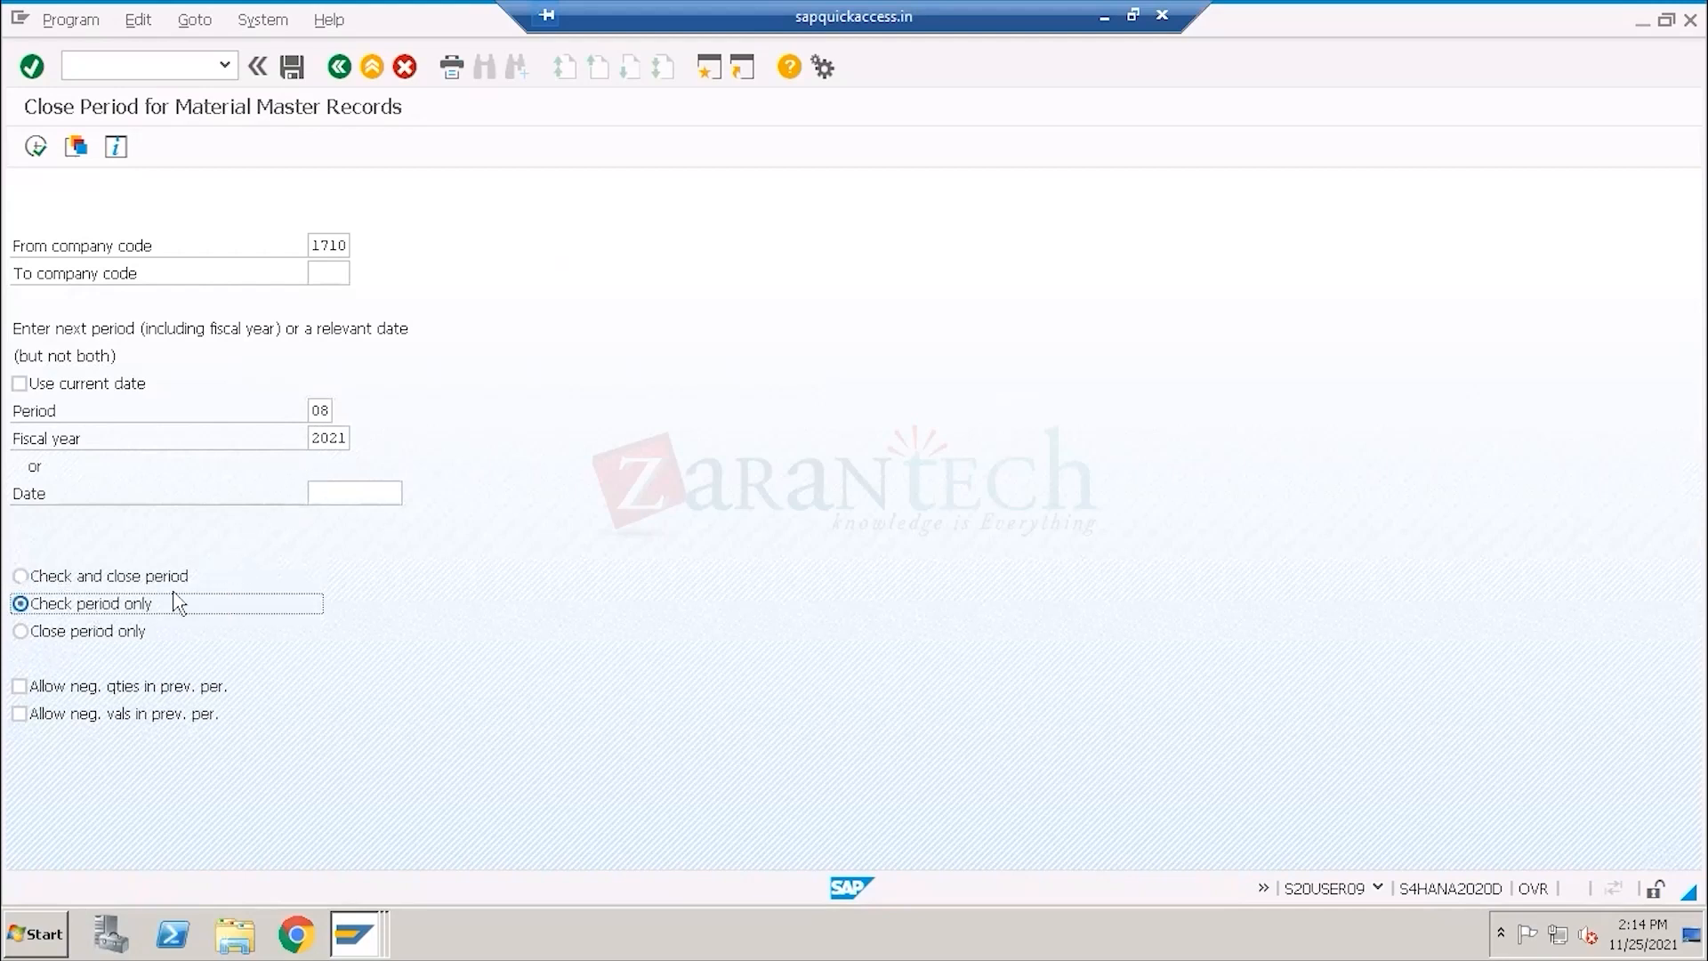
{"action": "left_click", "coordinate": [105, 632]}
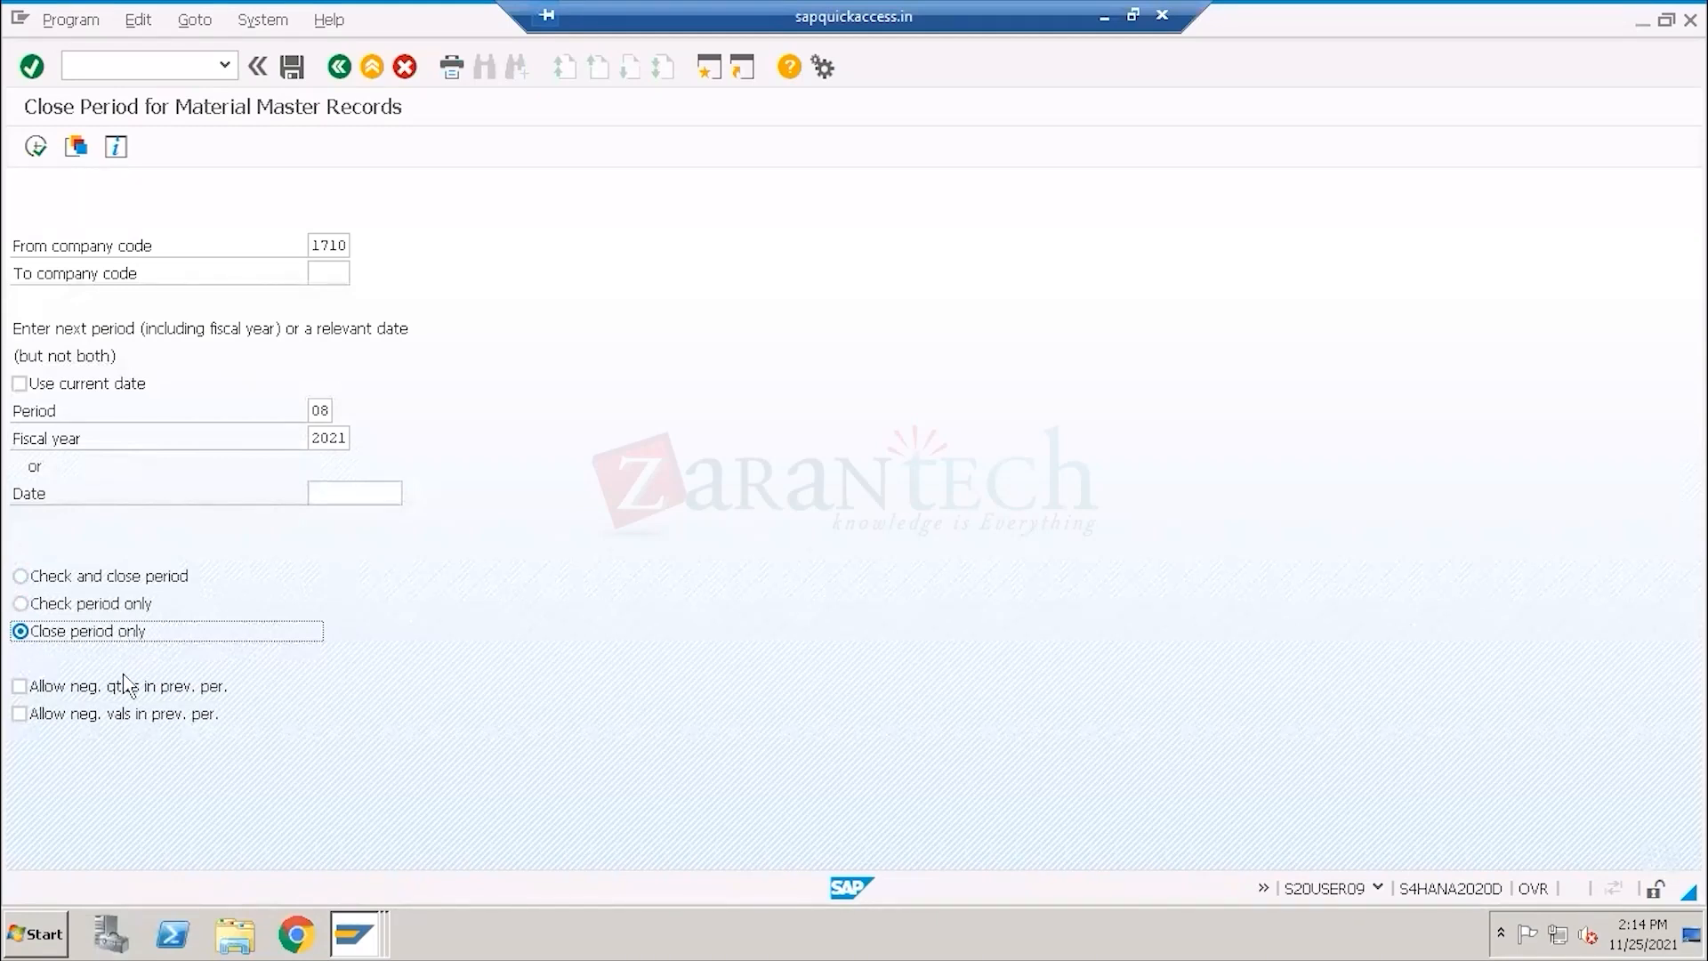
{"action": "left_click", "coordinate": [42, 692]}
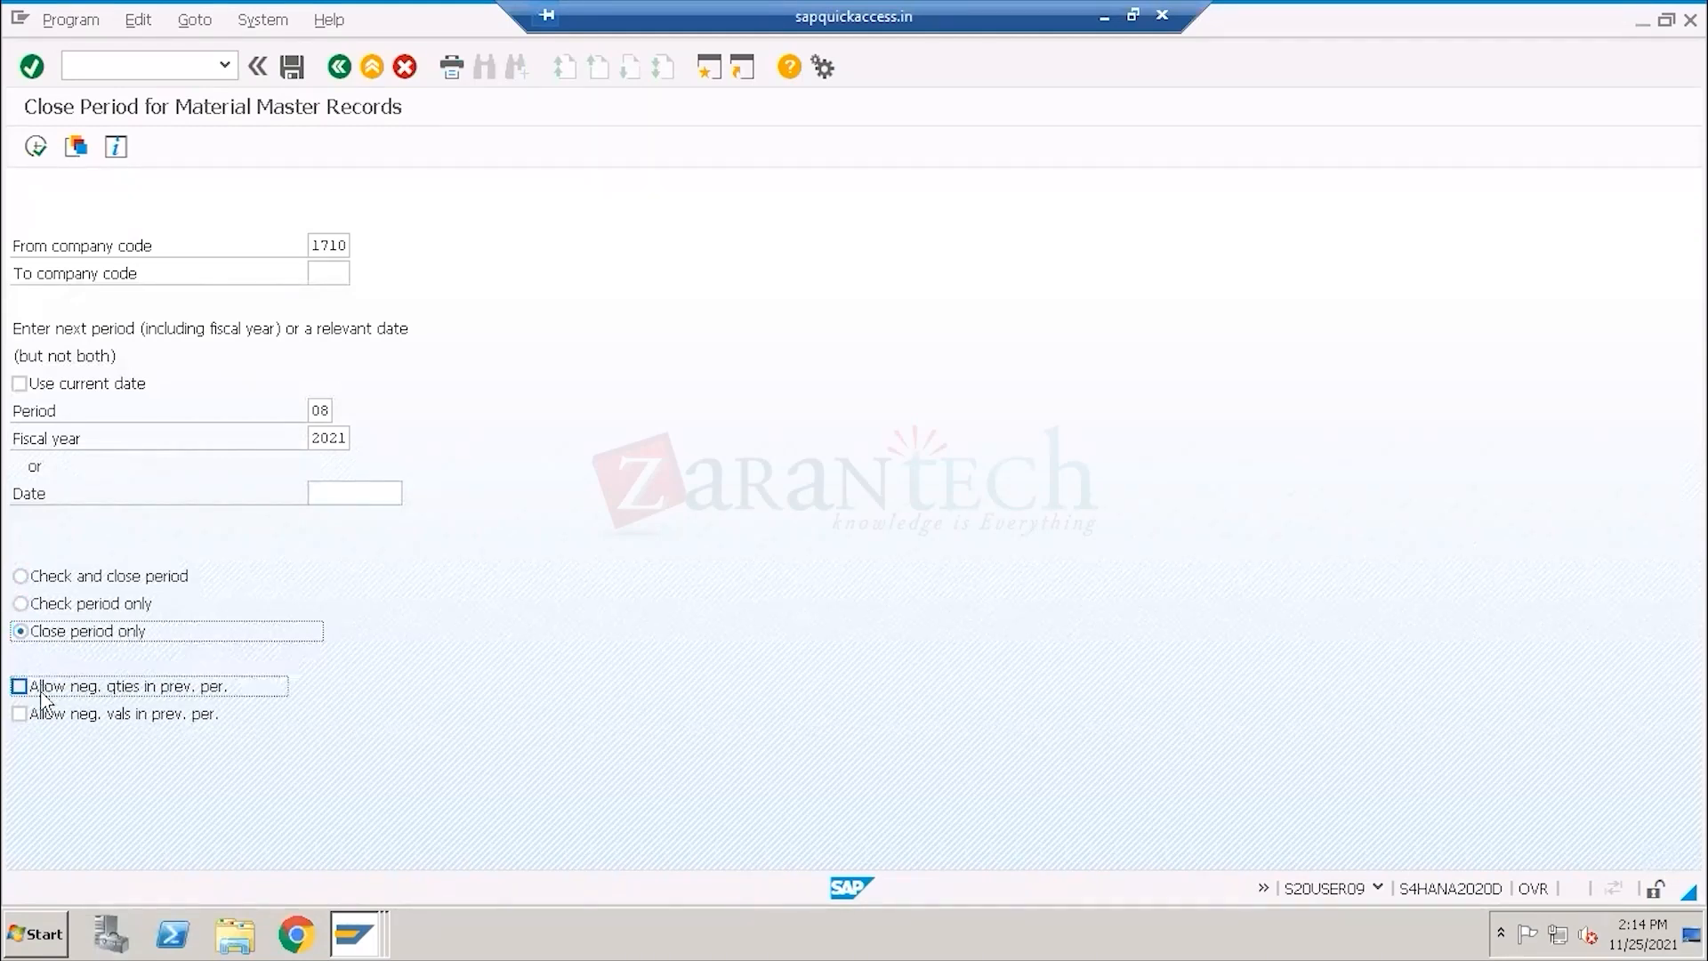
{"action": "left_click", "coordinate": [47, 714]}
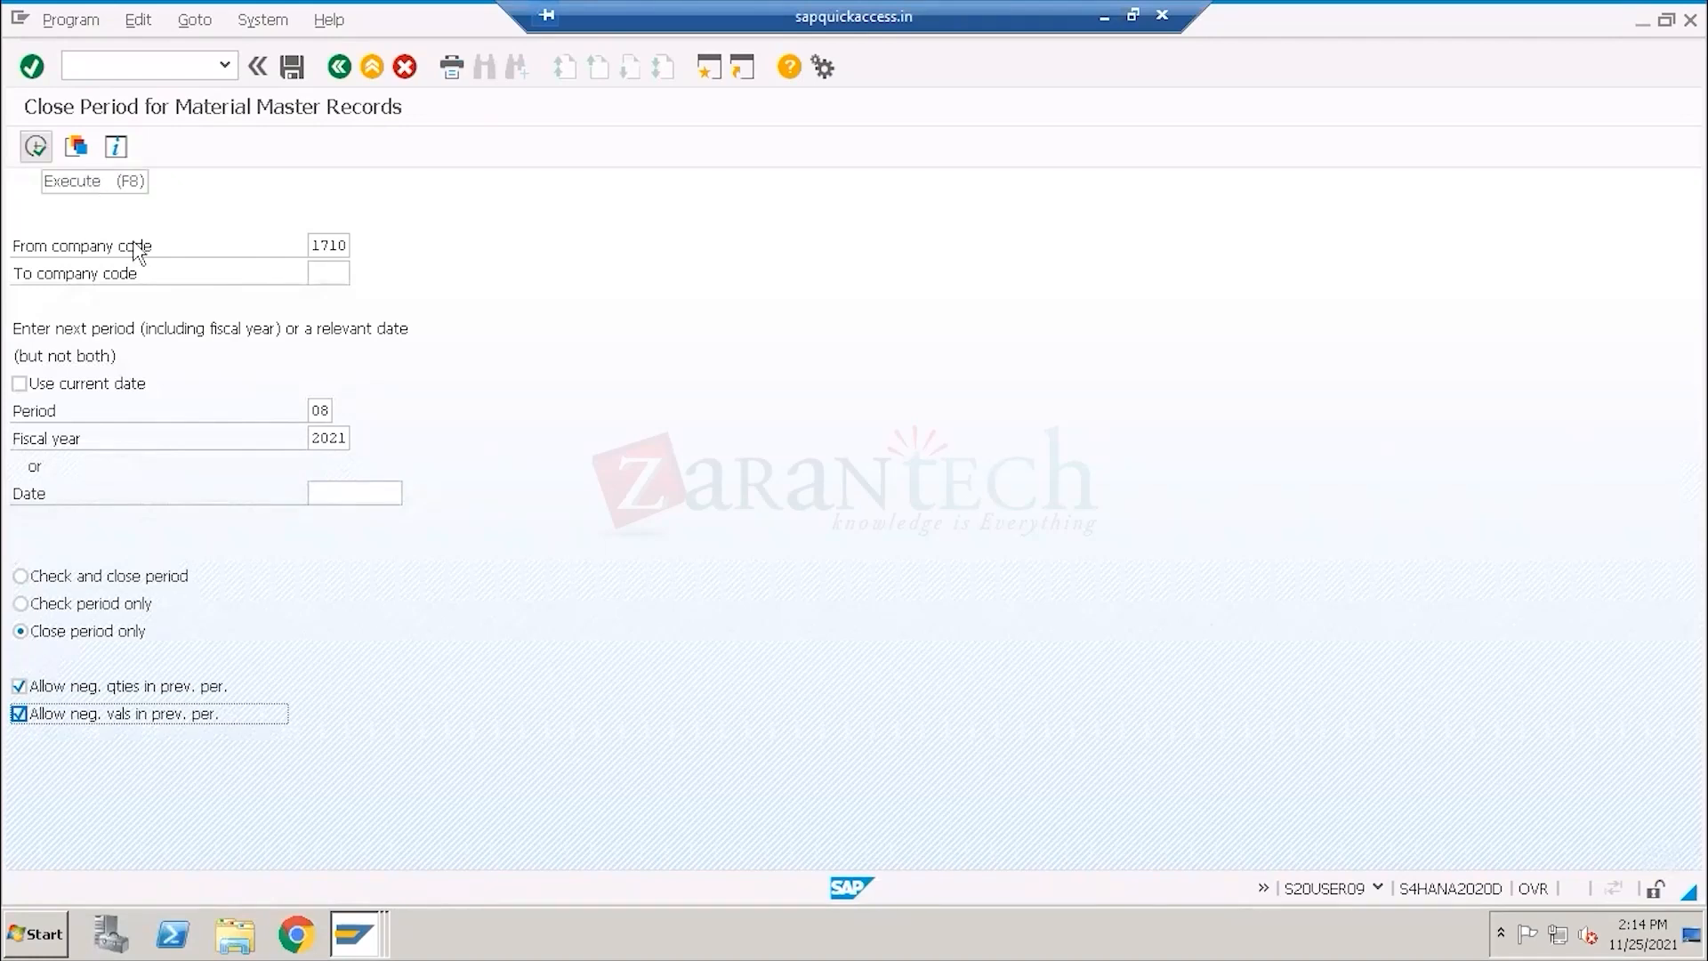
{"action": "double_click", "coordinate": [335, 411]}
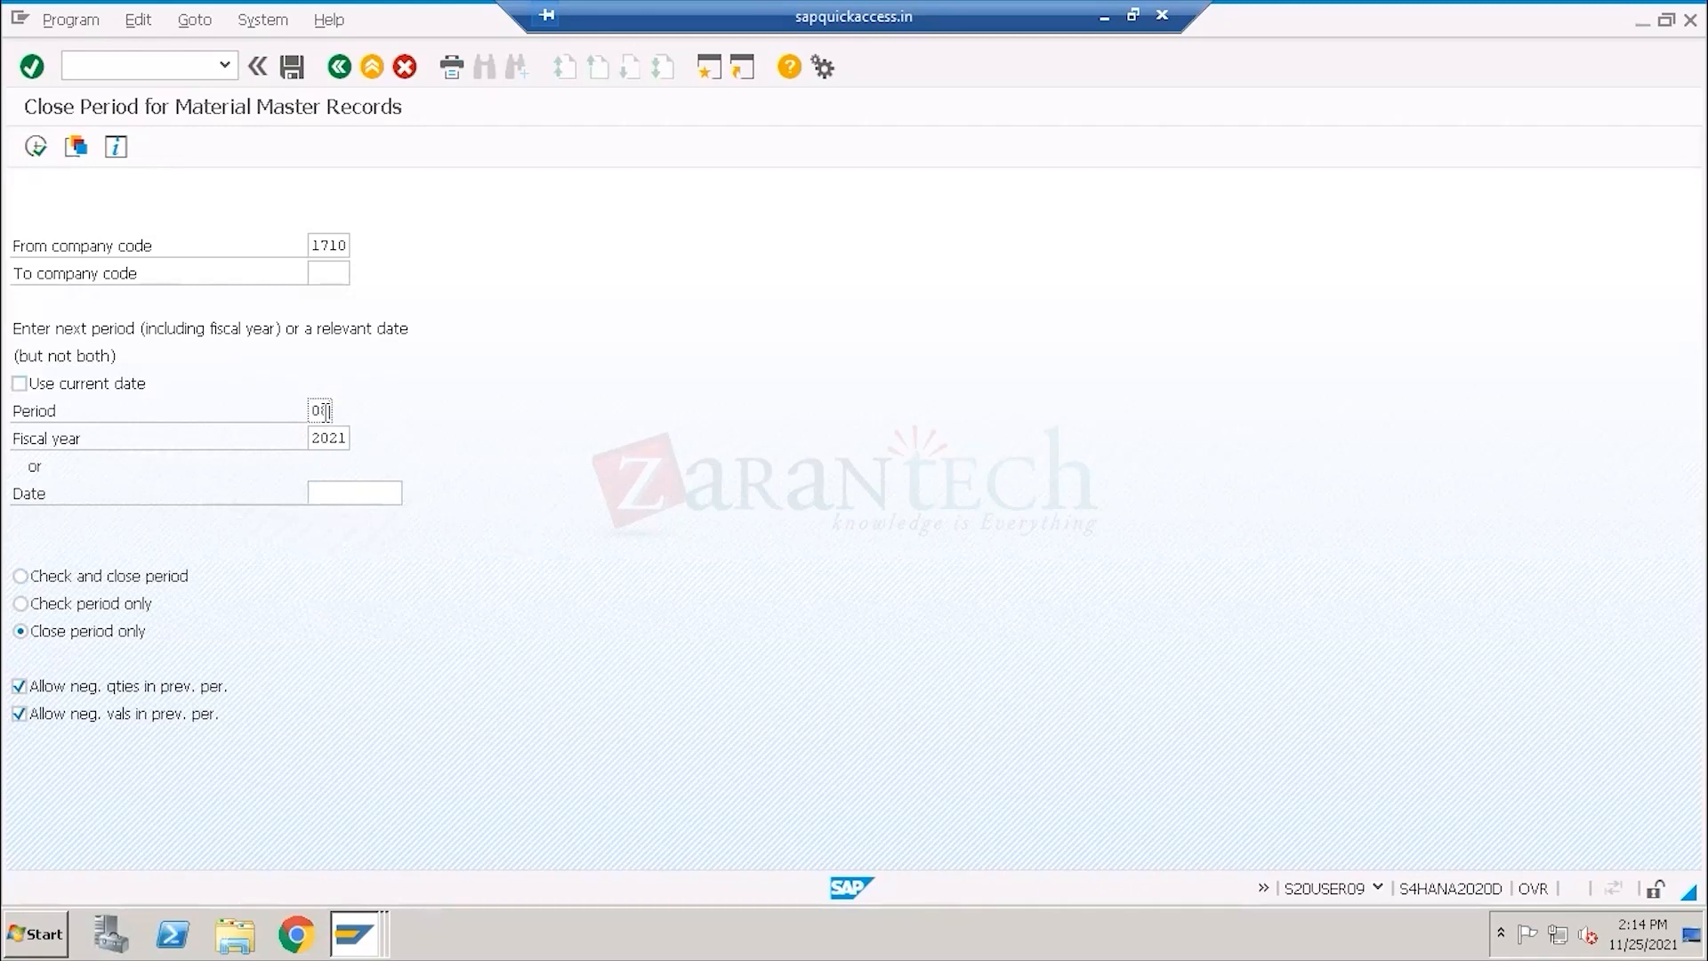
Switch to the goods receipt session for the purchase order and examine its posting date.
{"action": "left_click", "coordinate": [353, 934]}
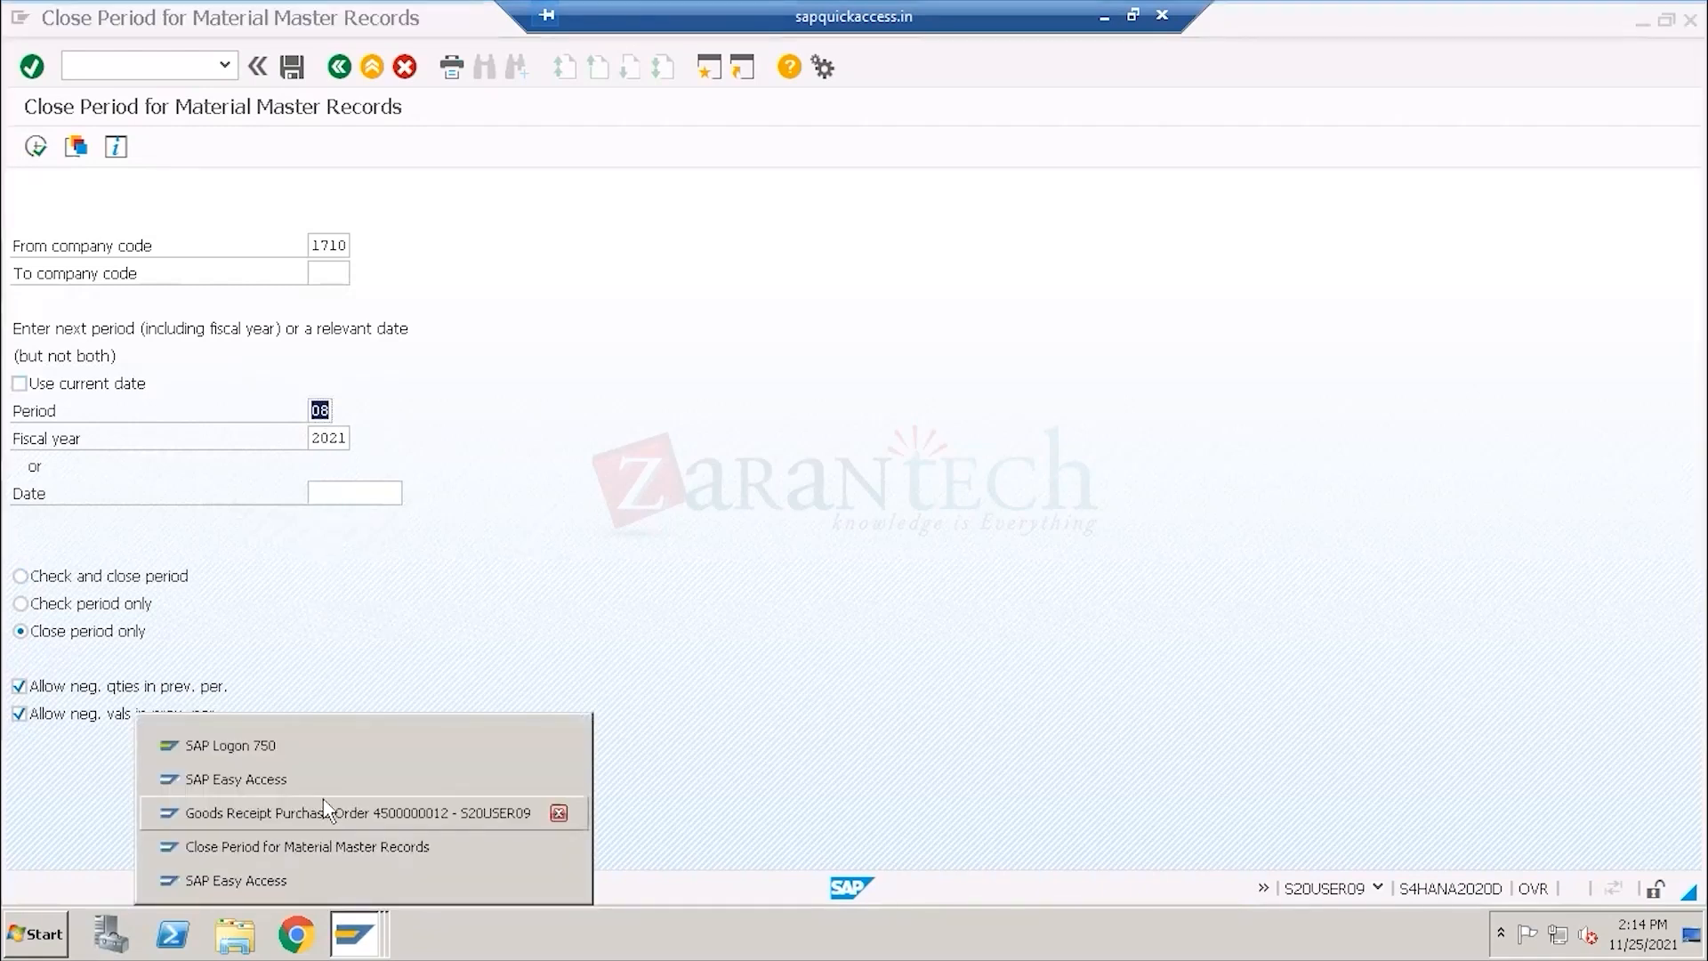
{"action": "left_click", "coordinate": [327, 850]}
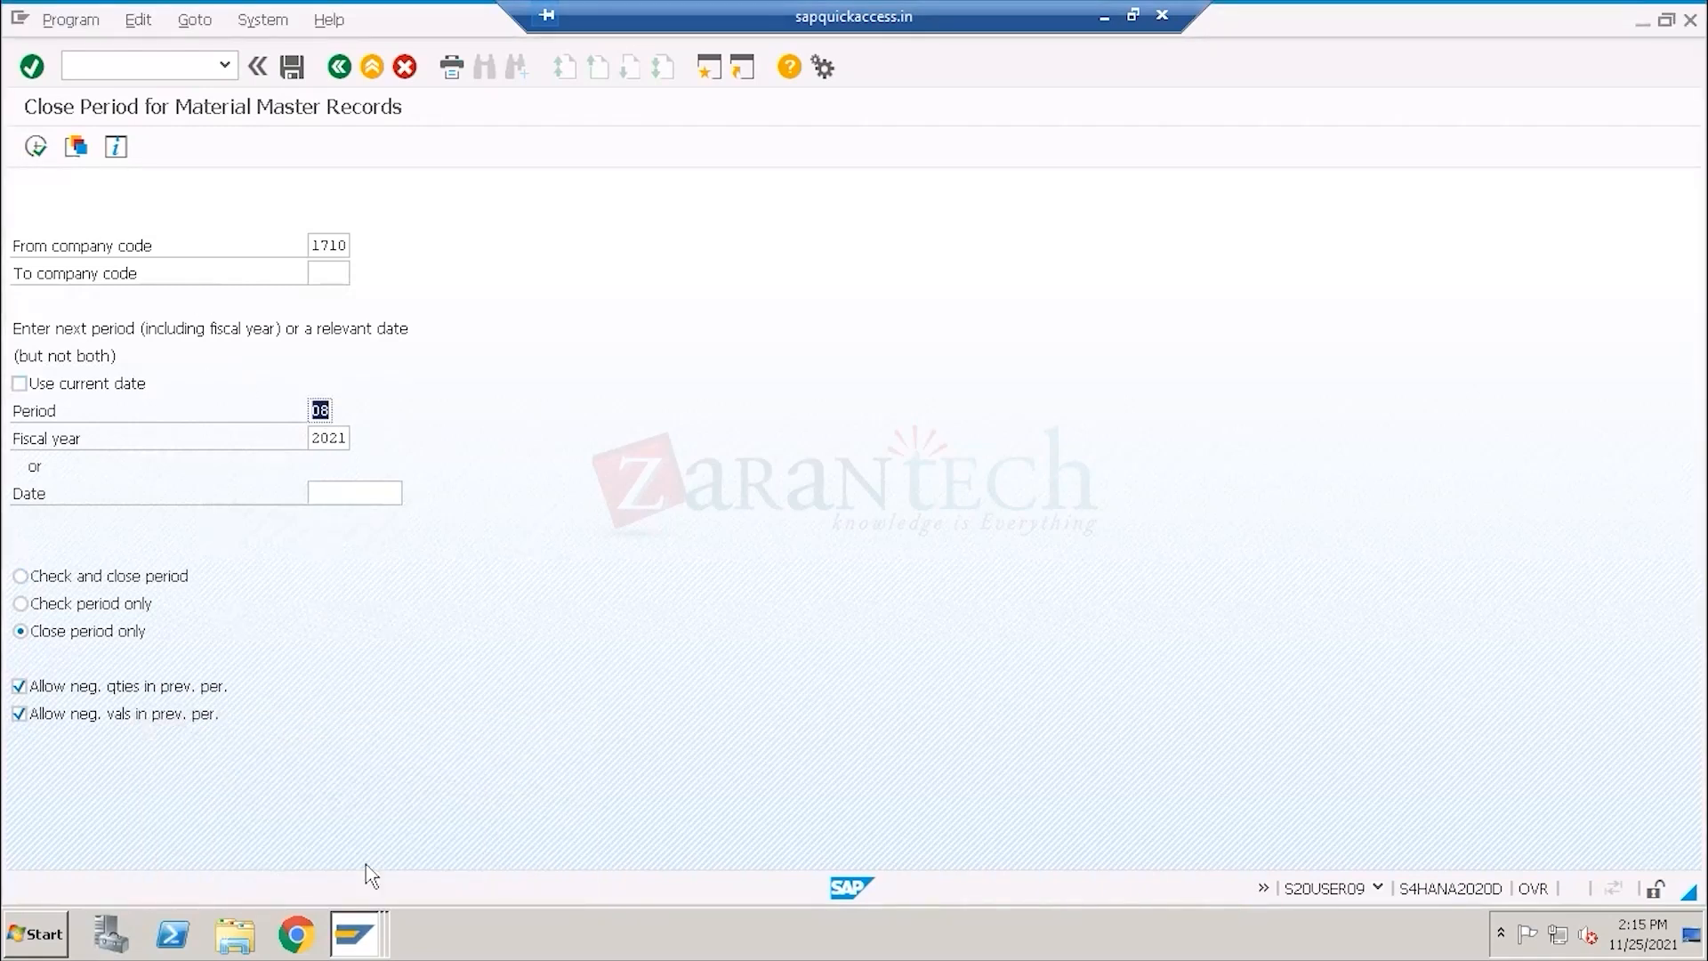
{"action": "left_click", "coordinate": [362, 936]}
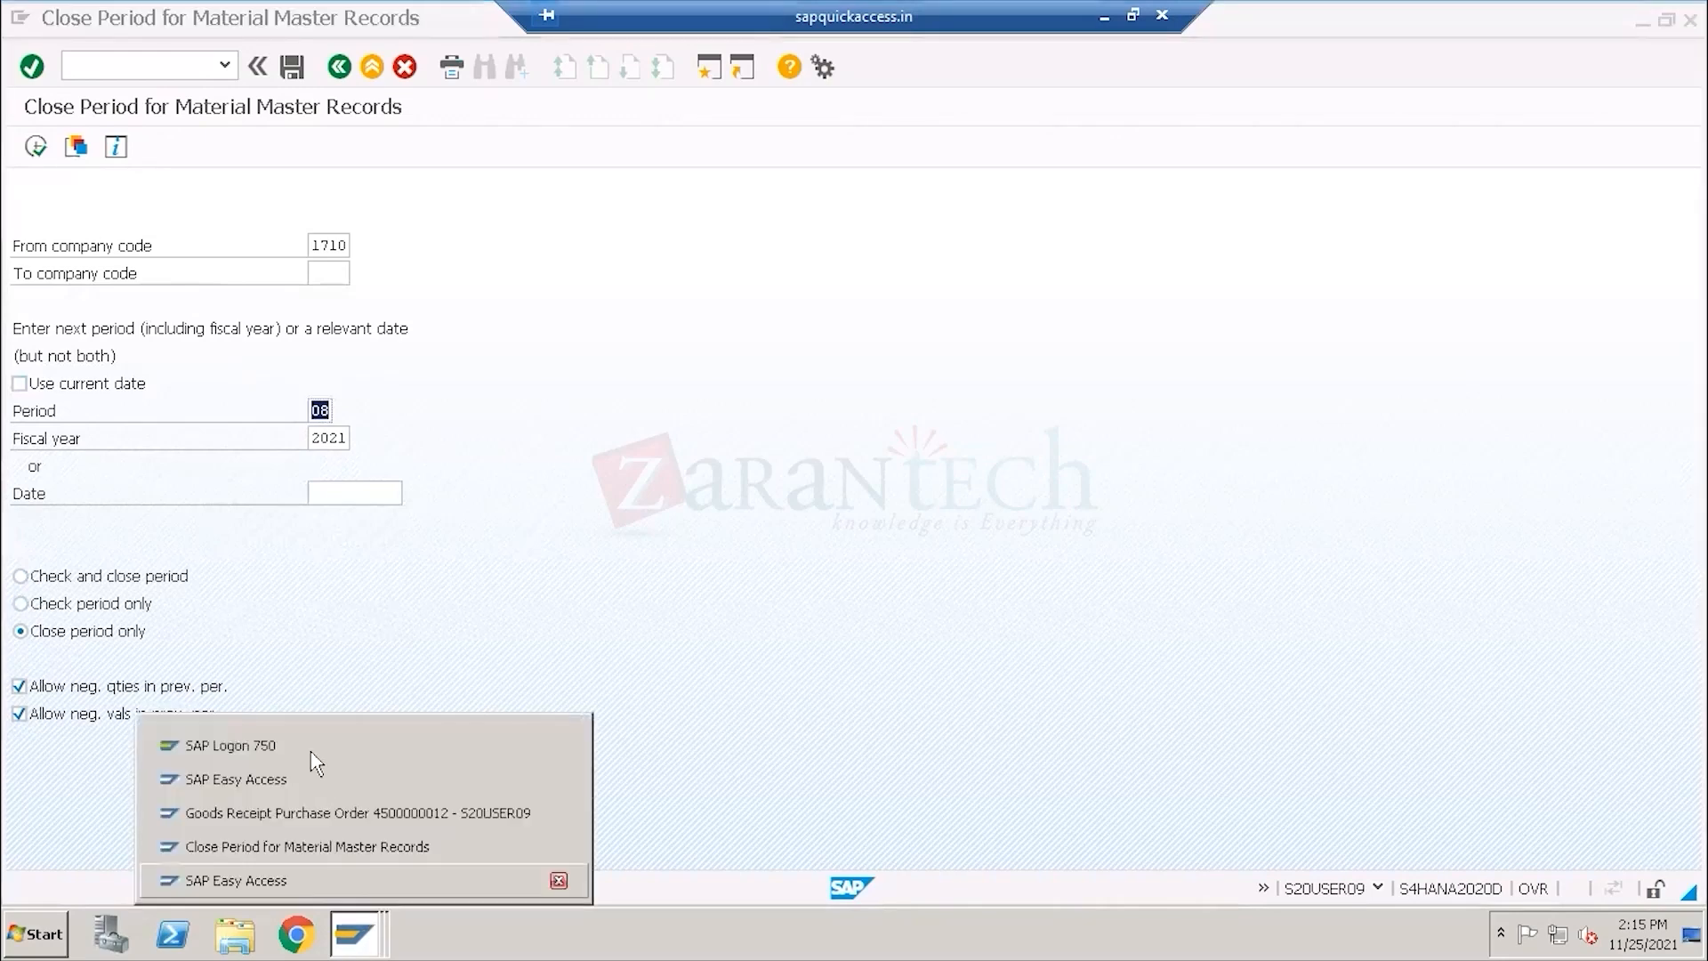
{"action": "left_click", "coordinate": [323, 808]}
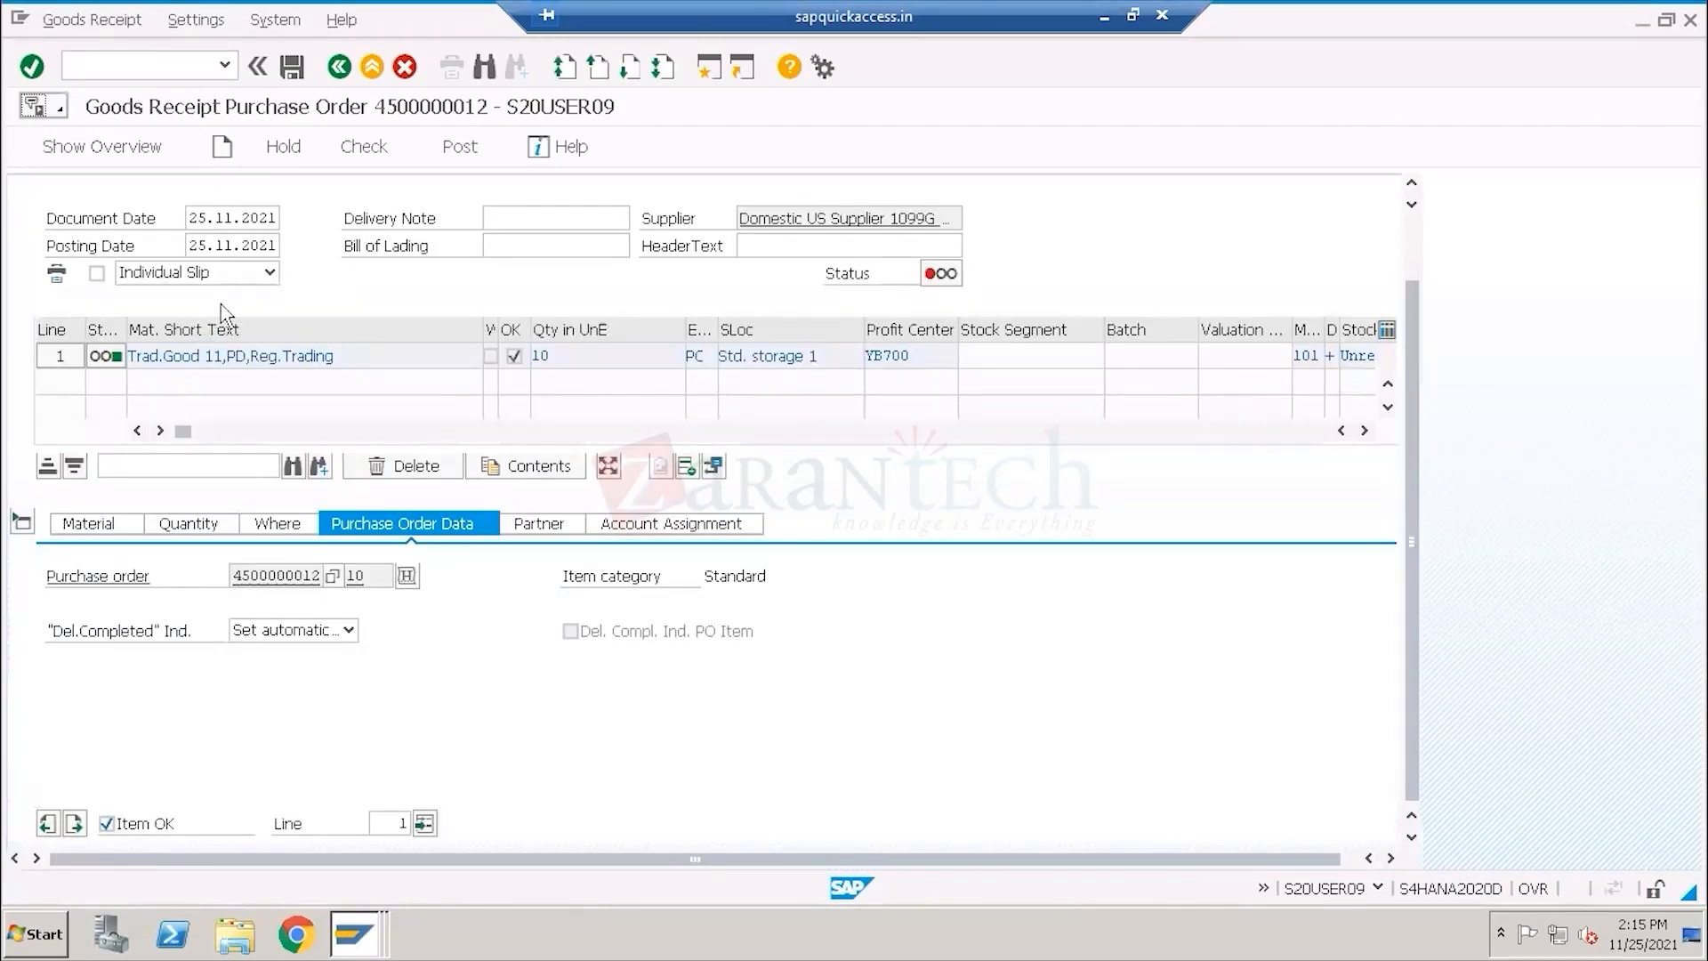
{"action": "left_click", "coordinate": [98, 252]}
{"action": "left_click_drag", "start_coordinate": [197, 246], "coordinate": [273, 245]}
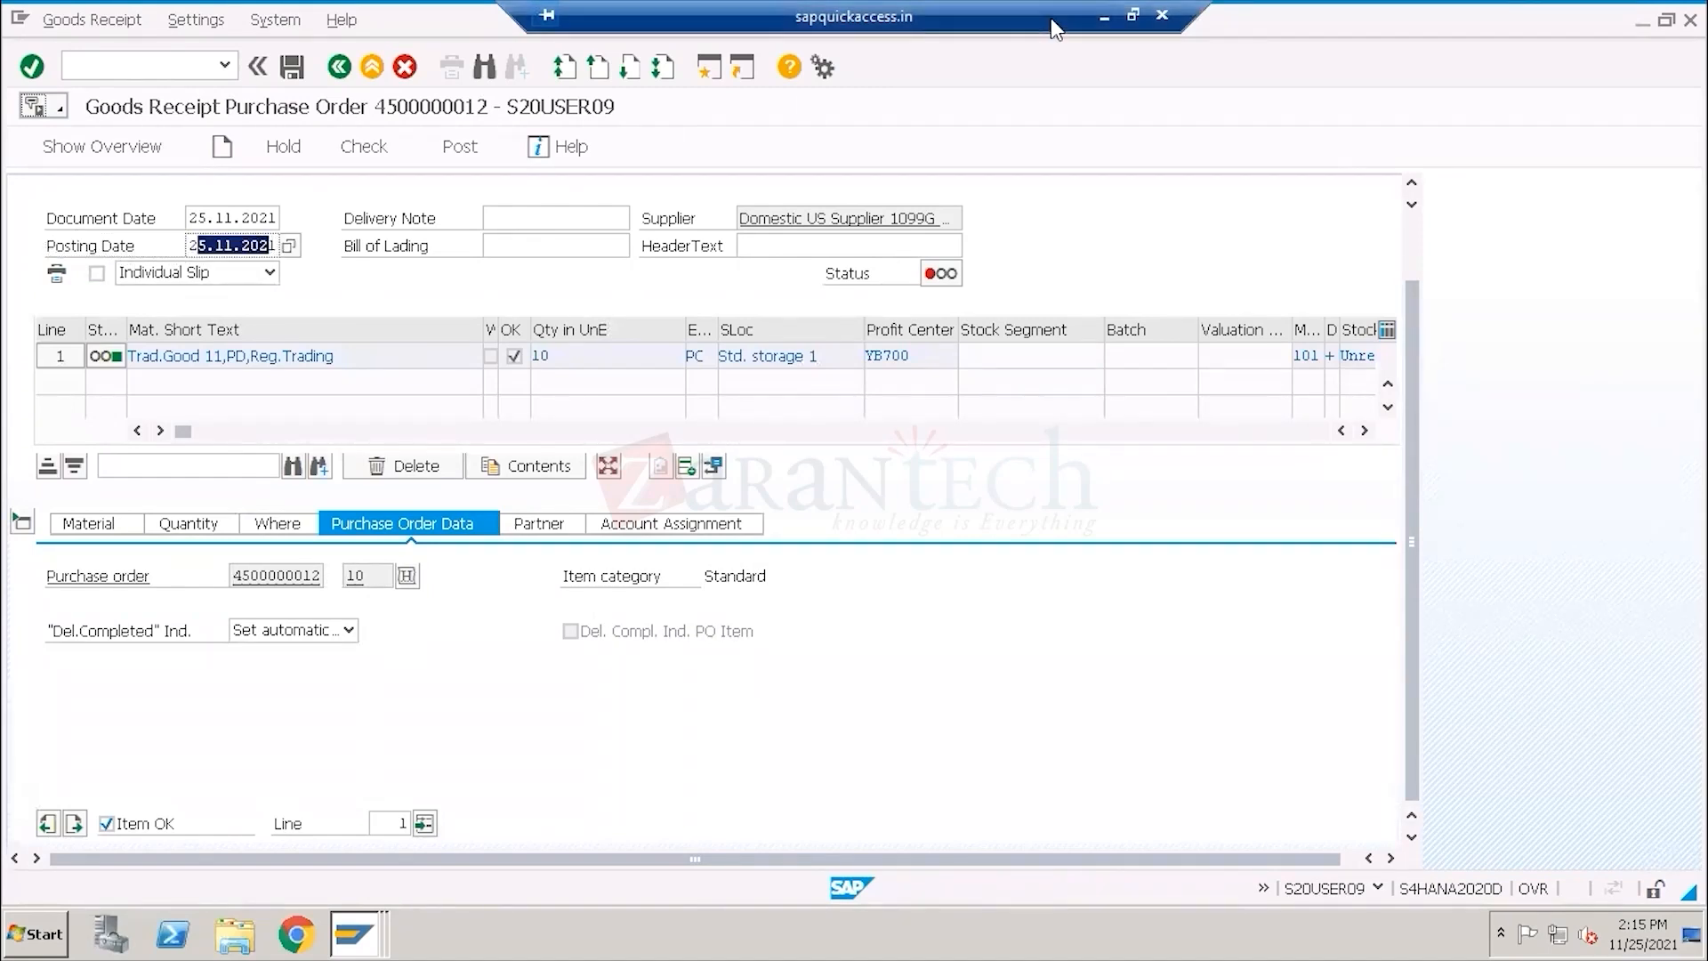
Switch to the Paint diagram, finish the MM posting periods text, and return to the SAP goods receipt.
{"action": "left_click", "coordinate": [1105, 18]}
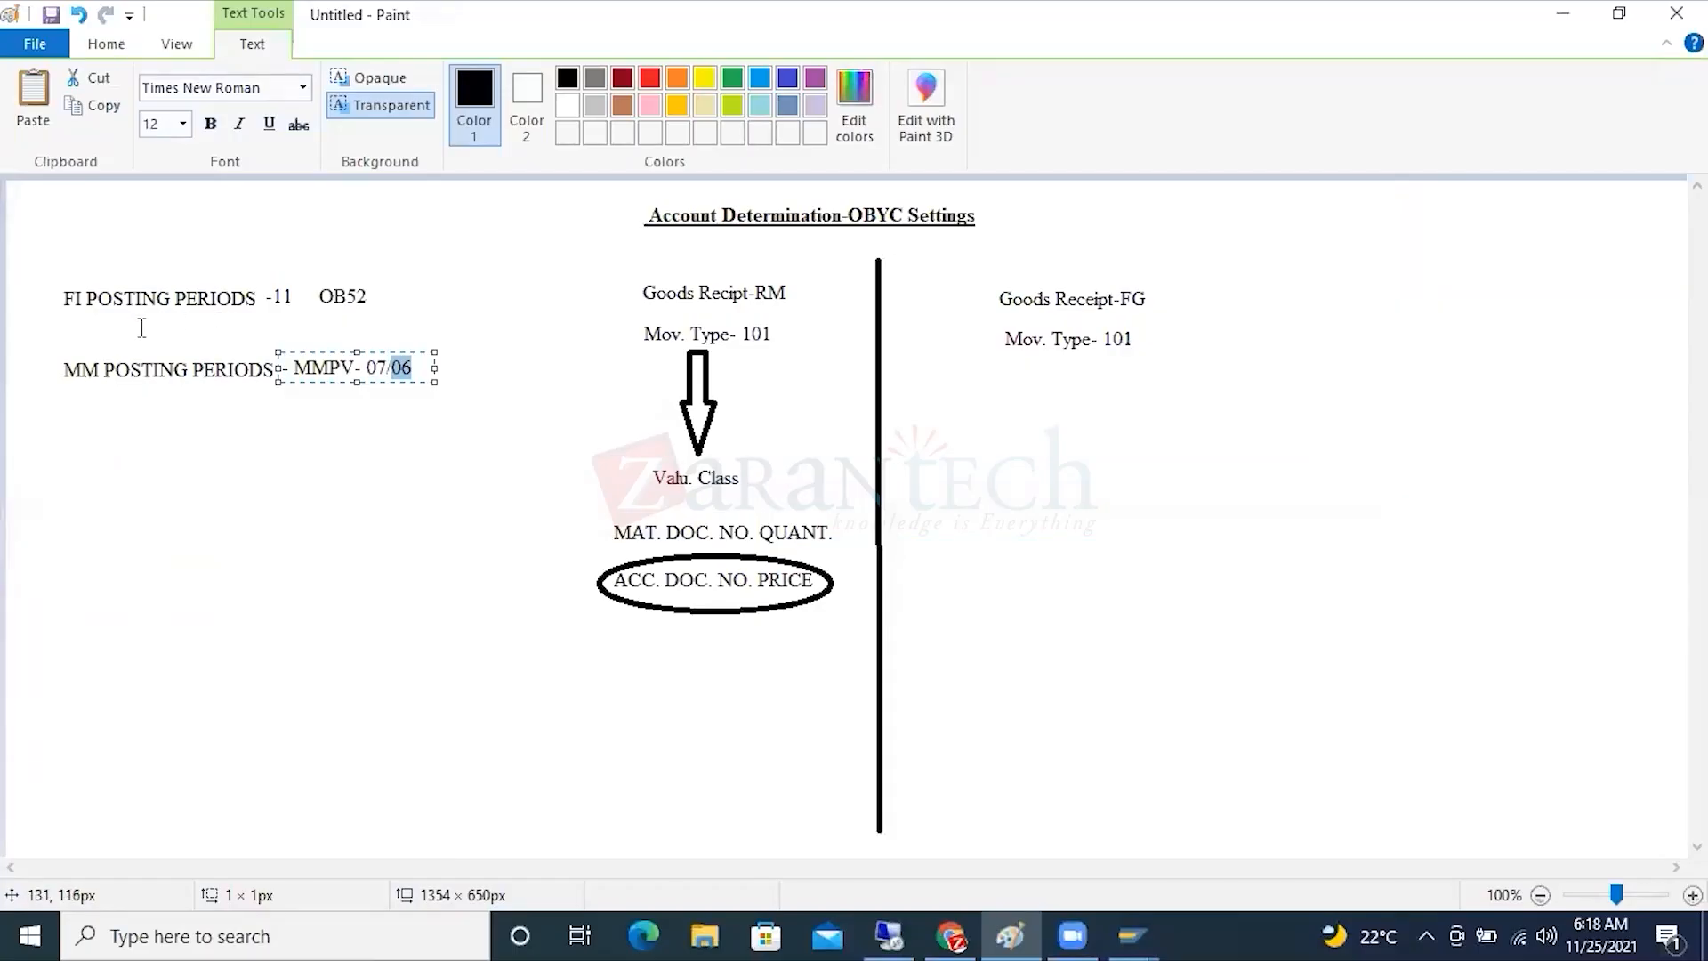
{"action": "left_click", "coordinate": [138, 327]}
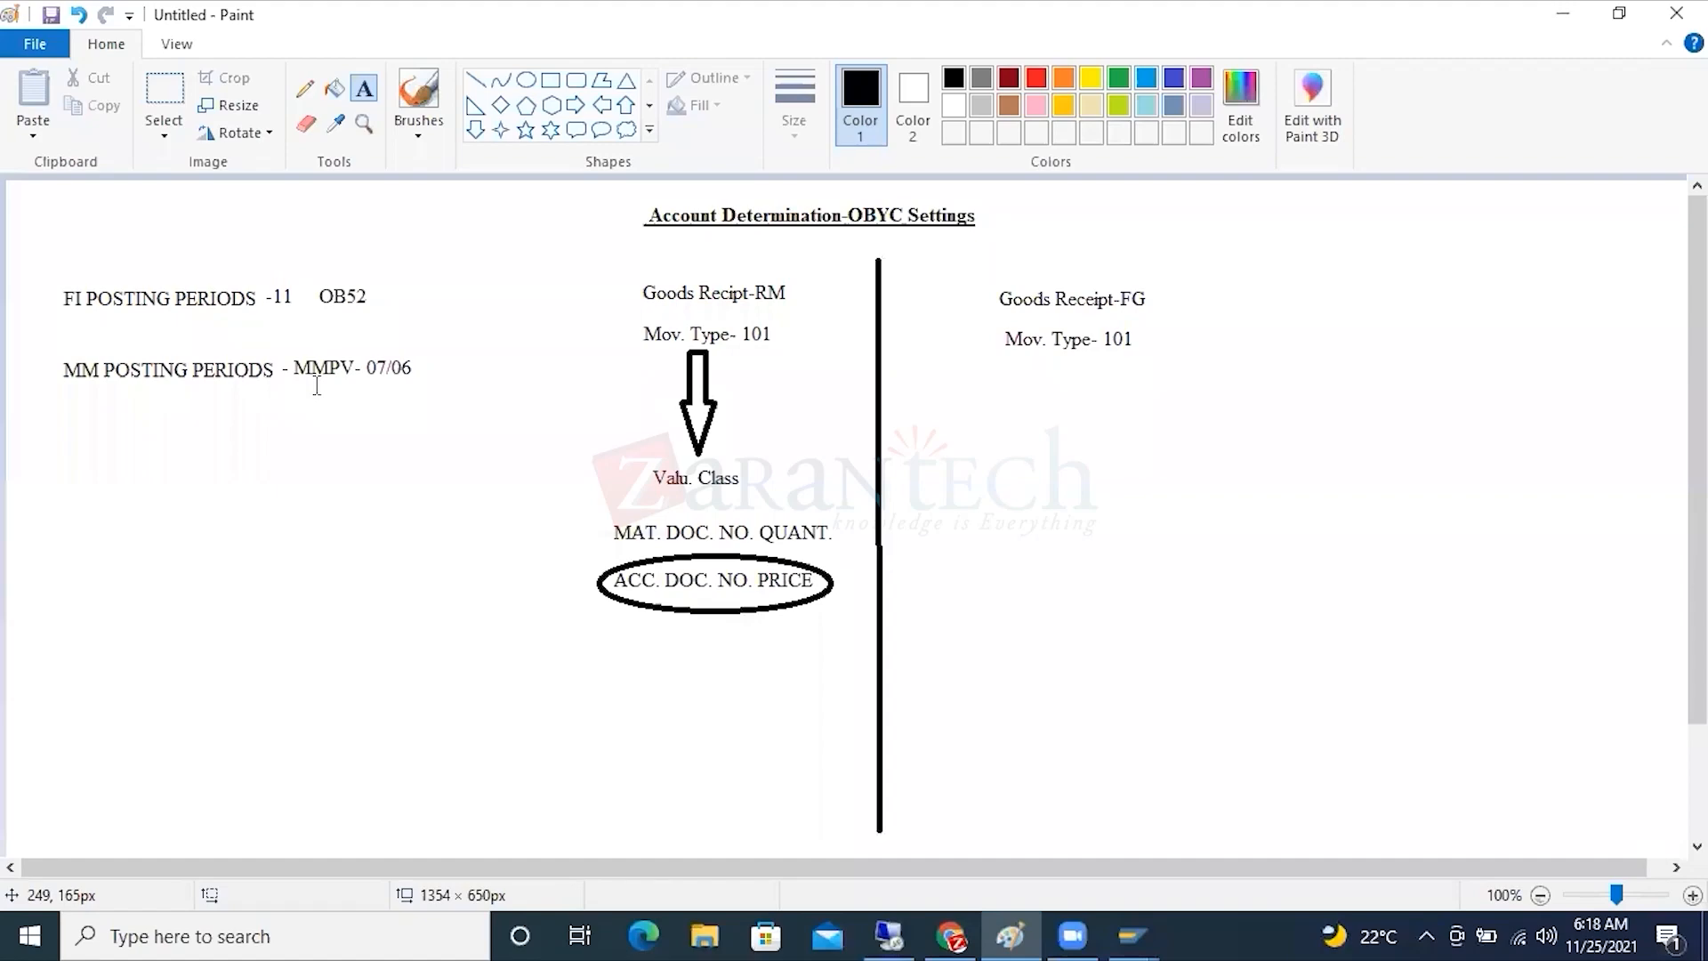
{"action": "left_click", "coordinate": [903, 932]}
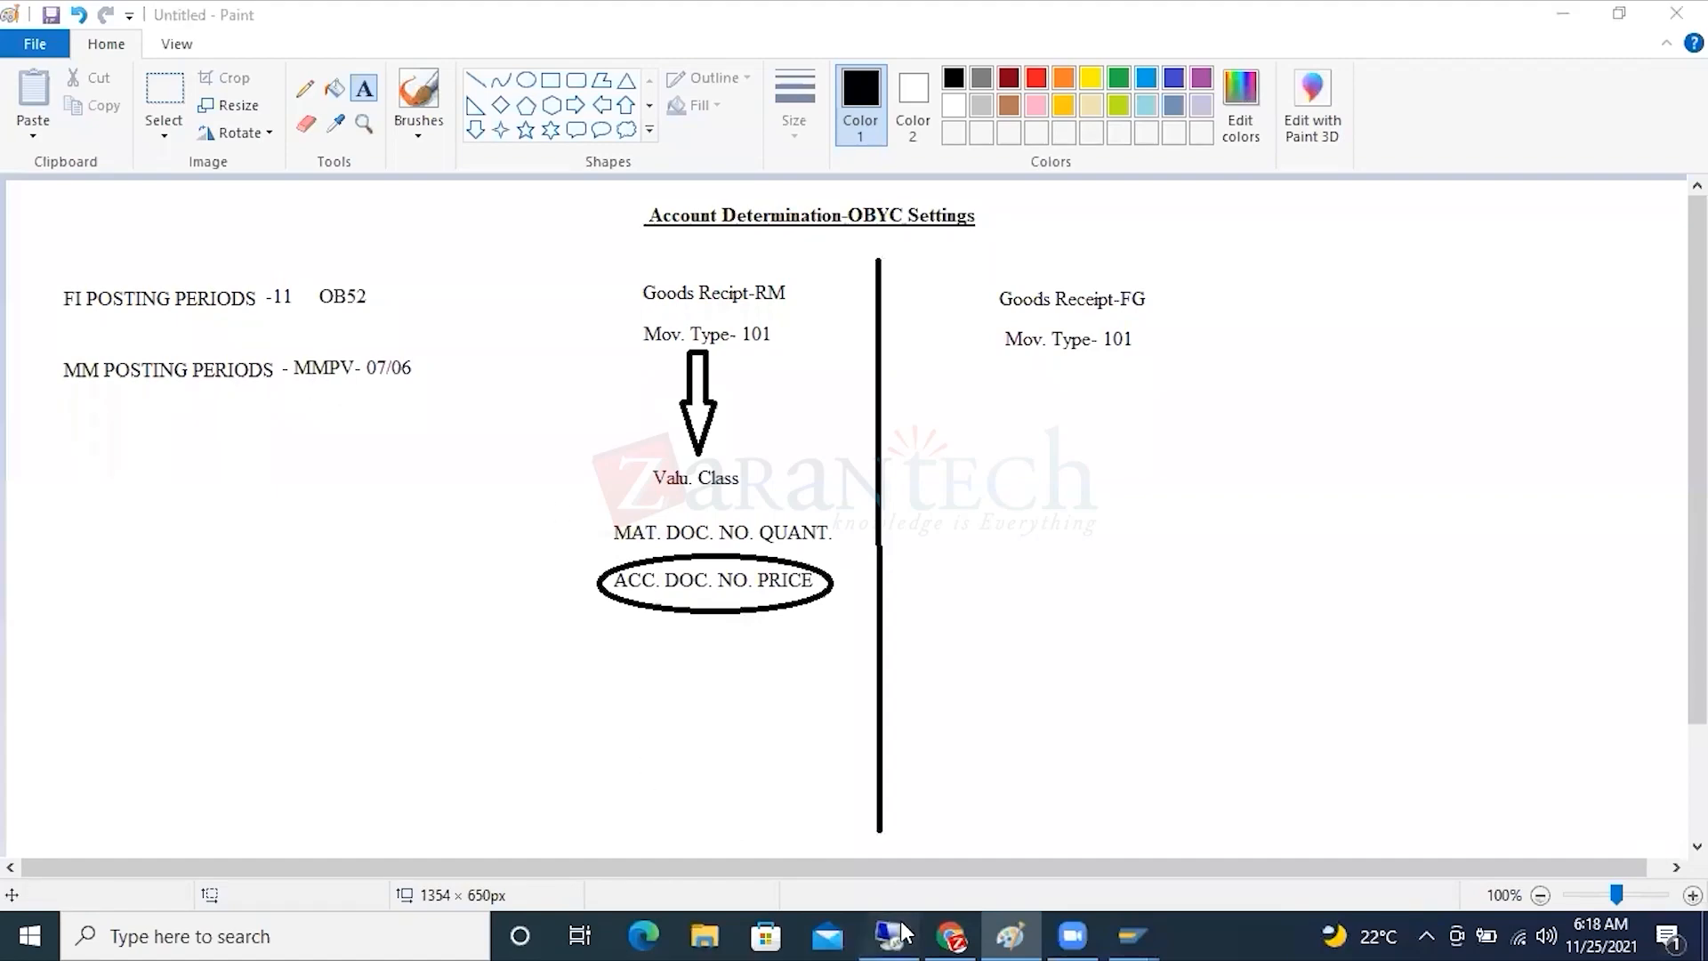
Set the goods receipt's posting date to 25.07.2021 and review the document date, posting date and item quantity.
{"action": "left_click", "coordinate": [234, 244]}
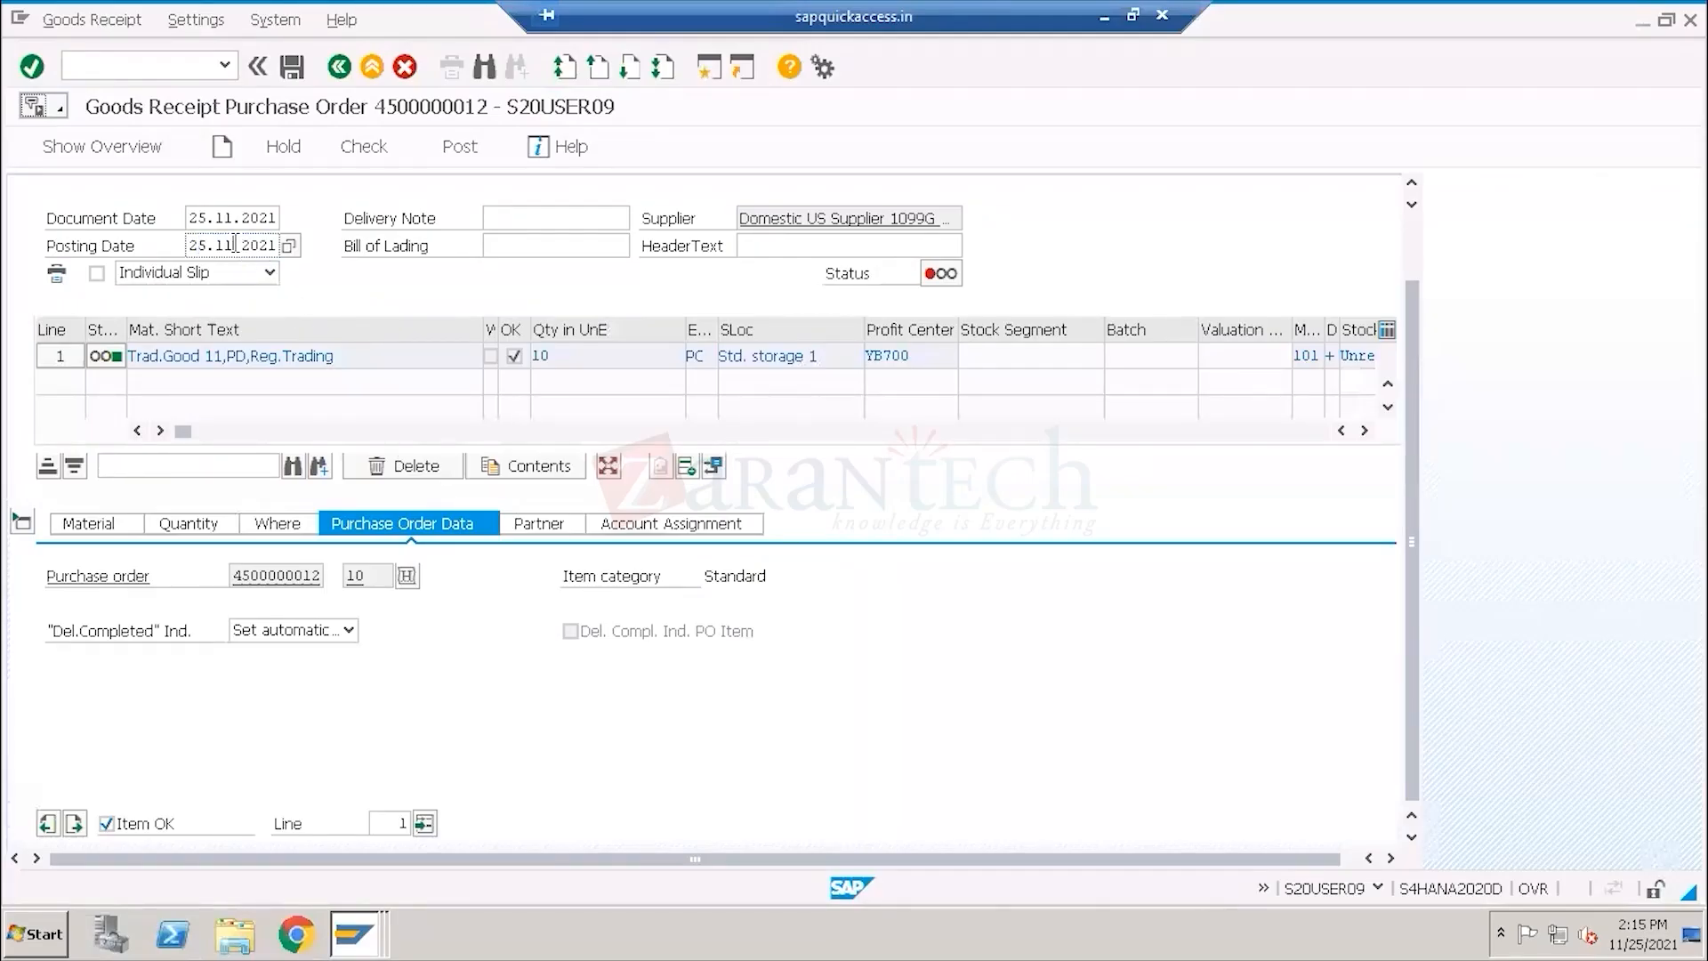
{"action": "key", "text": "BackSpace"}
{"action": "key", "text": "BackSpace"}
{"action": "type", "text": "07.2021"}
{"action": "left_click_drag", "start_coordinate": [188, 217], "coordinate": [277, 217]}
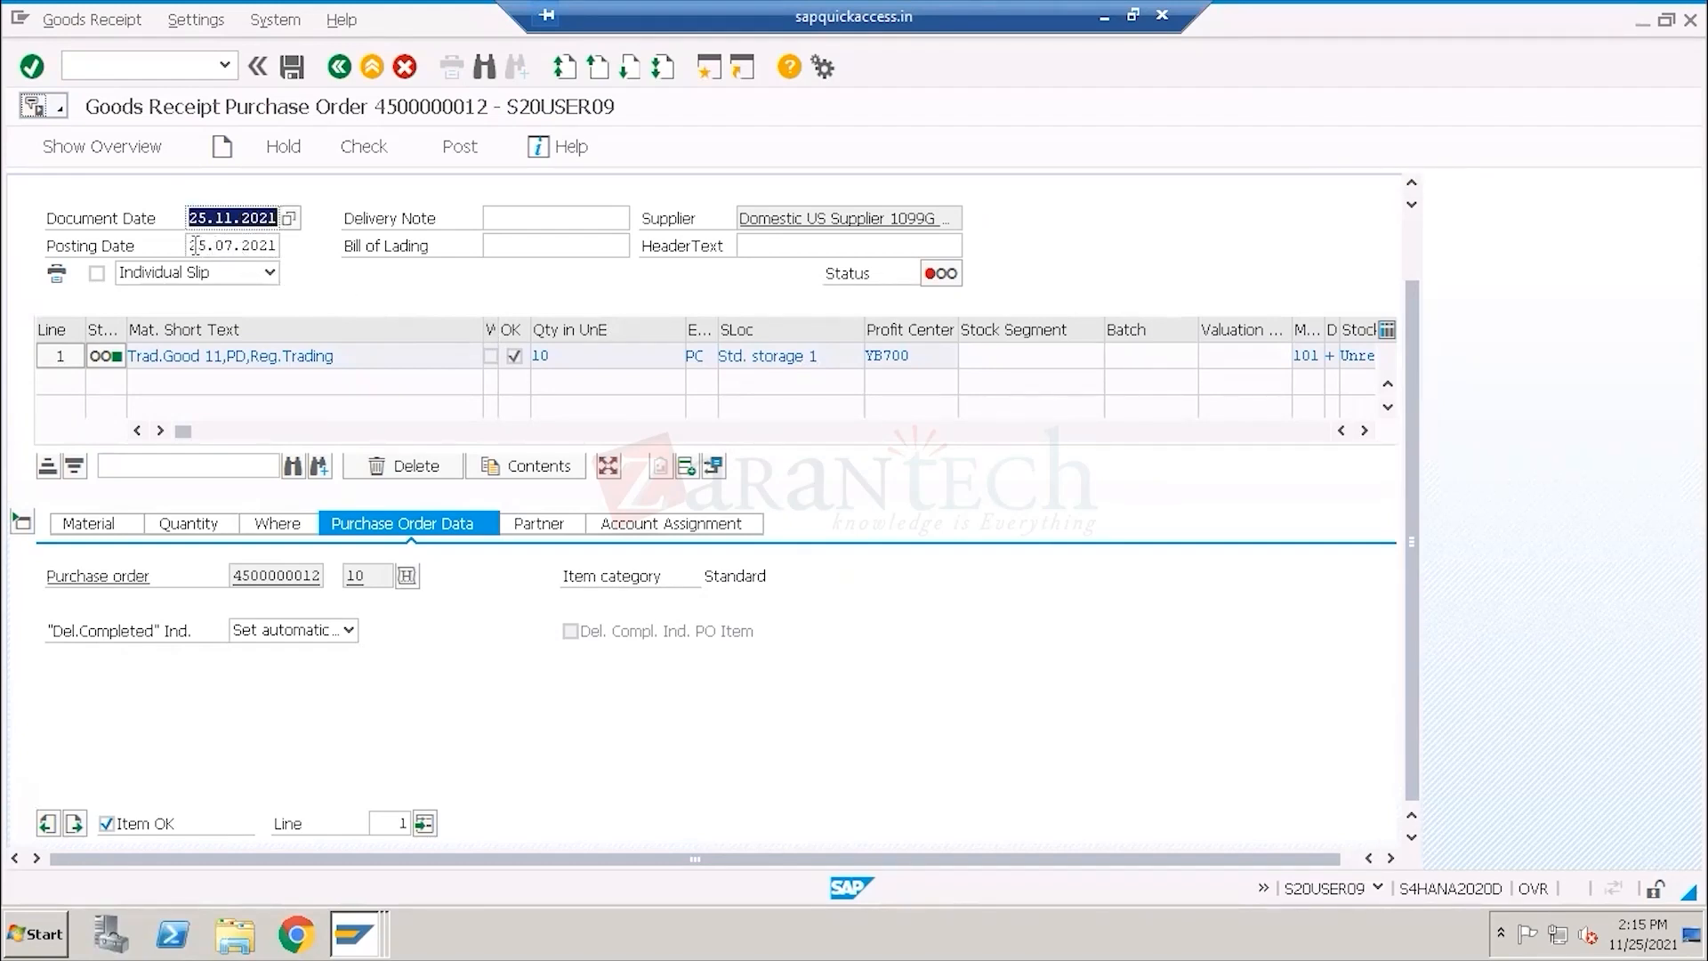
{"action": "left_click_drag", "start_coordinate": [190, 244], "coordinate": [279, 247]}
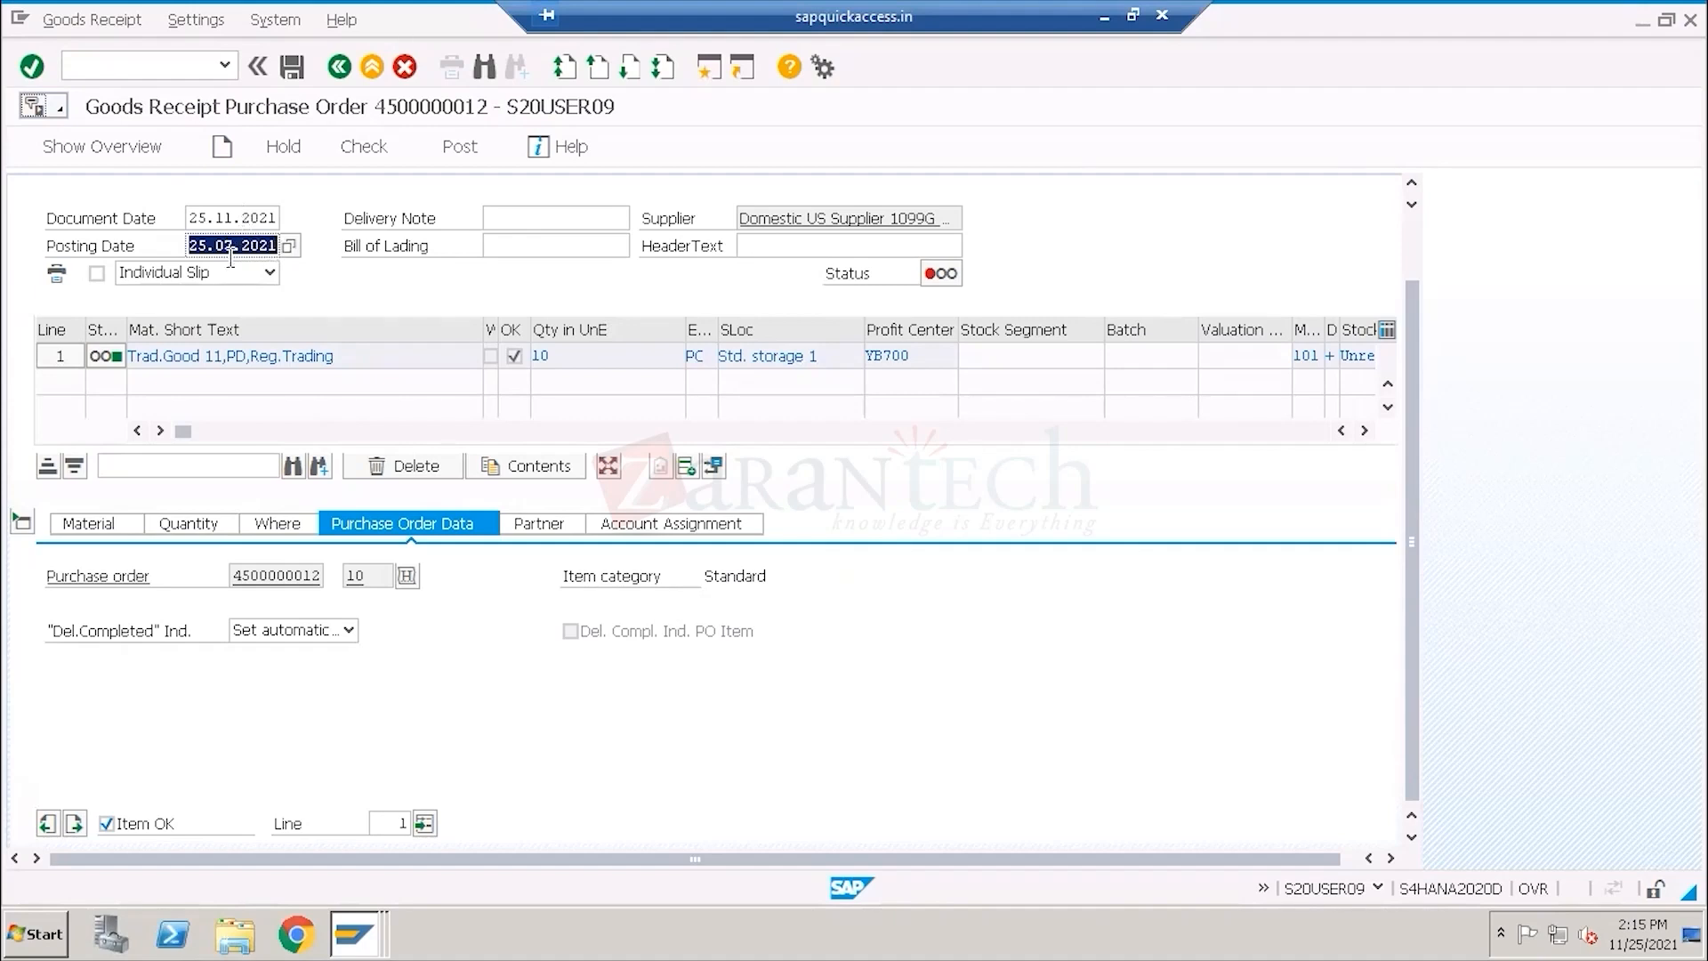
{"action": "left_click", "coordinate": [536, 355]}
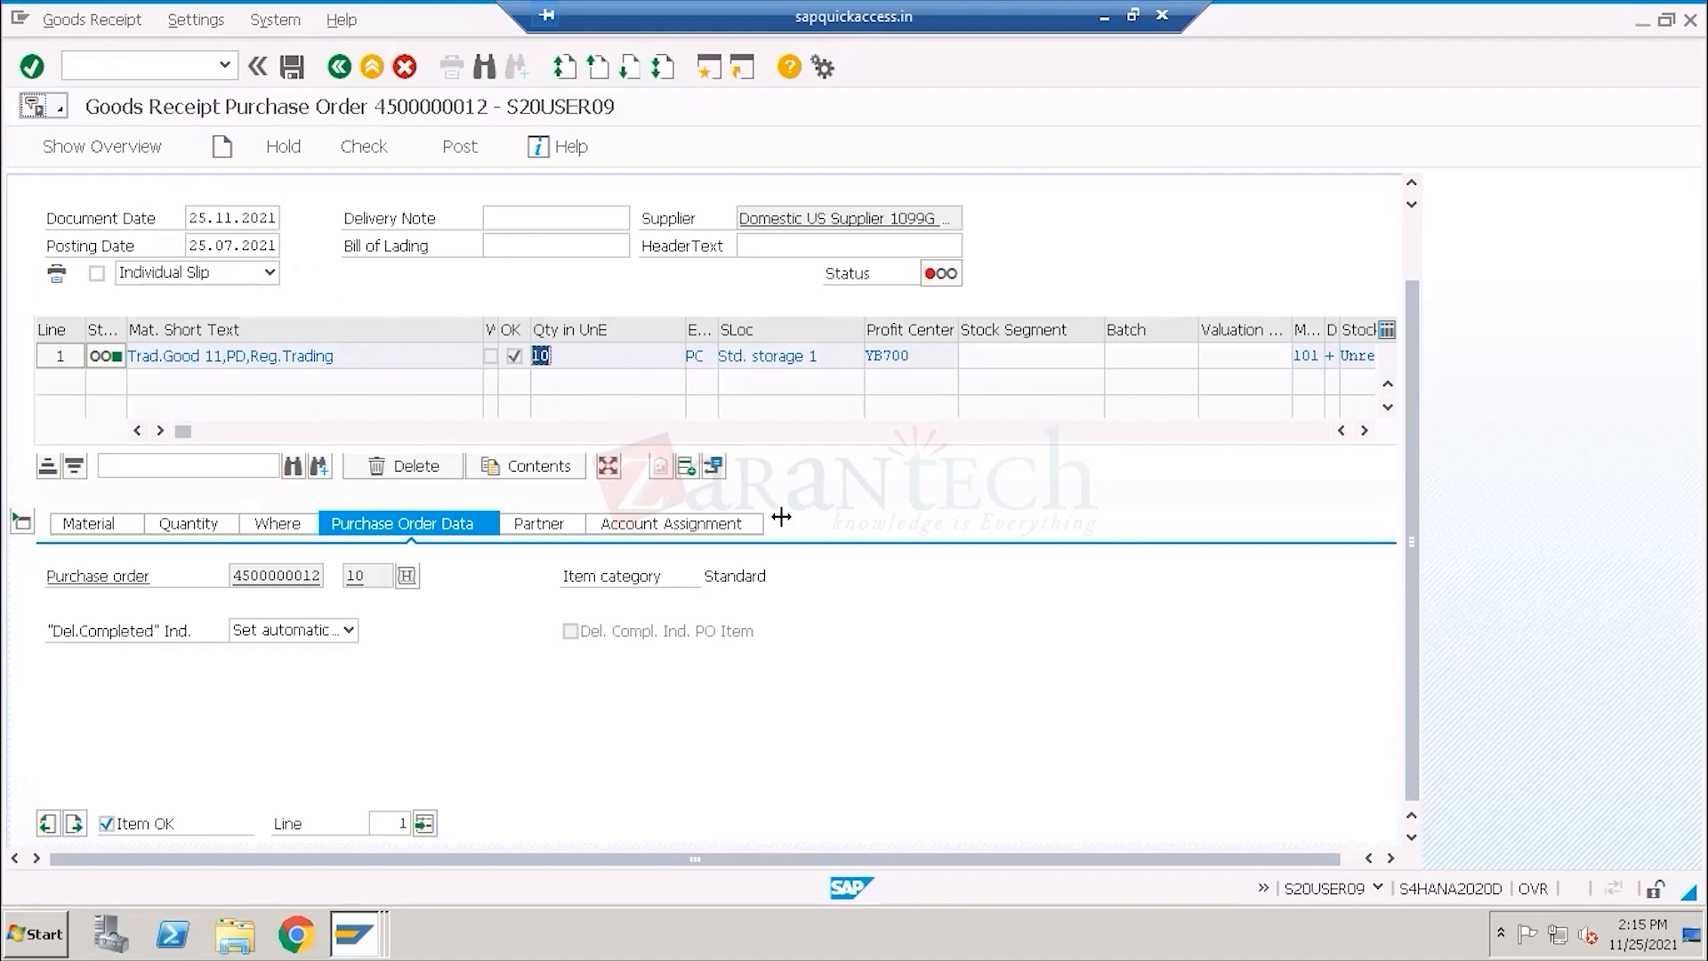
Run the check on the goods receipt, review its purchase order reference, and post the document.
{"action": "left_click", "coordinate": [363, 147]}
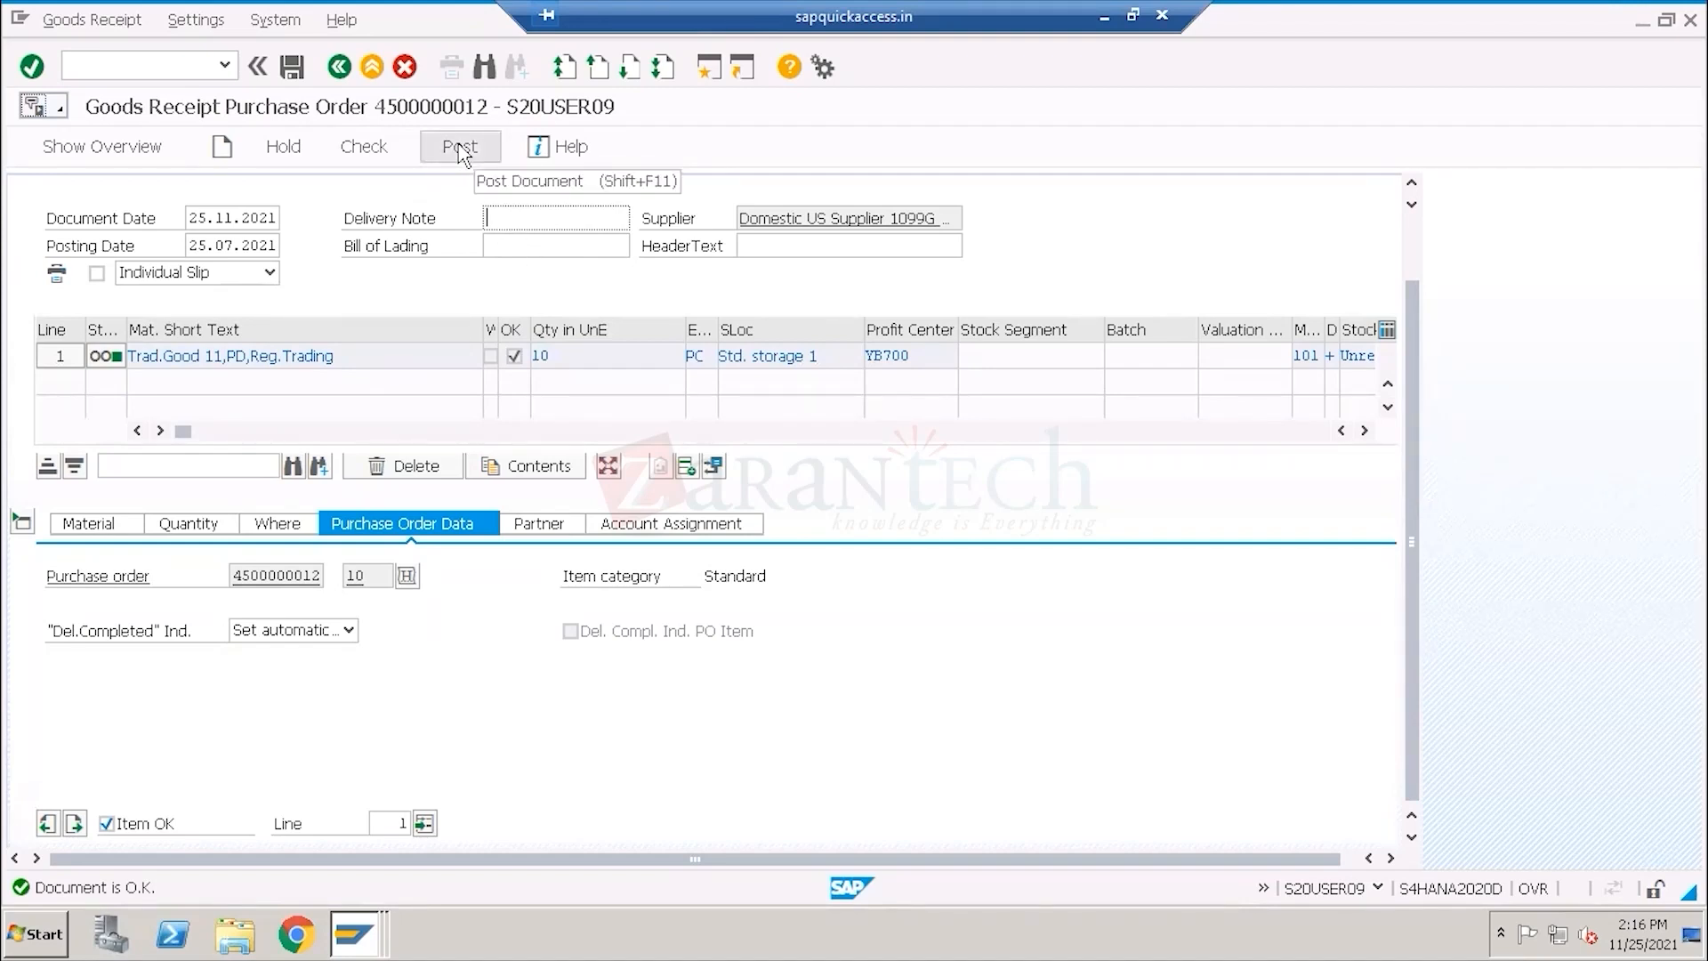
{"action": "left_click_drag", "start_coordinate": [232, 572], "coordinate": [332, 576]}
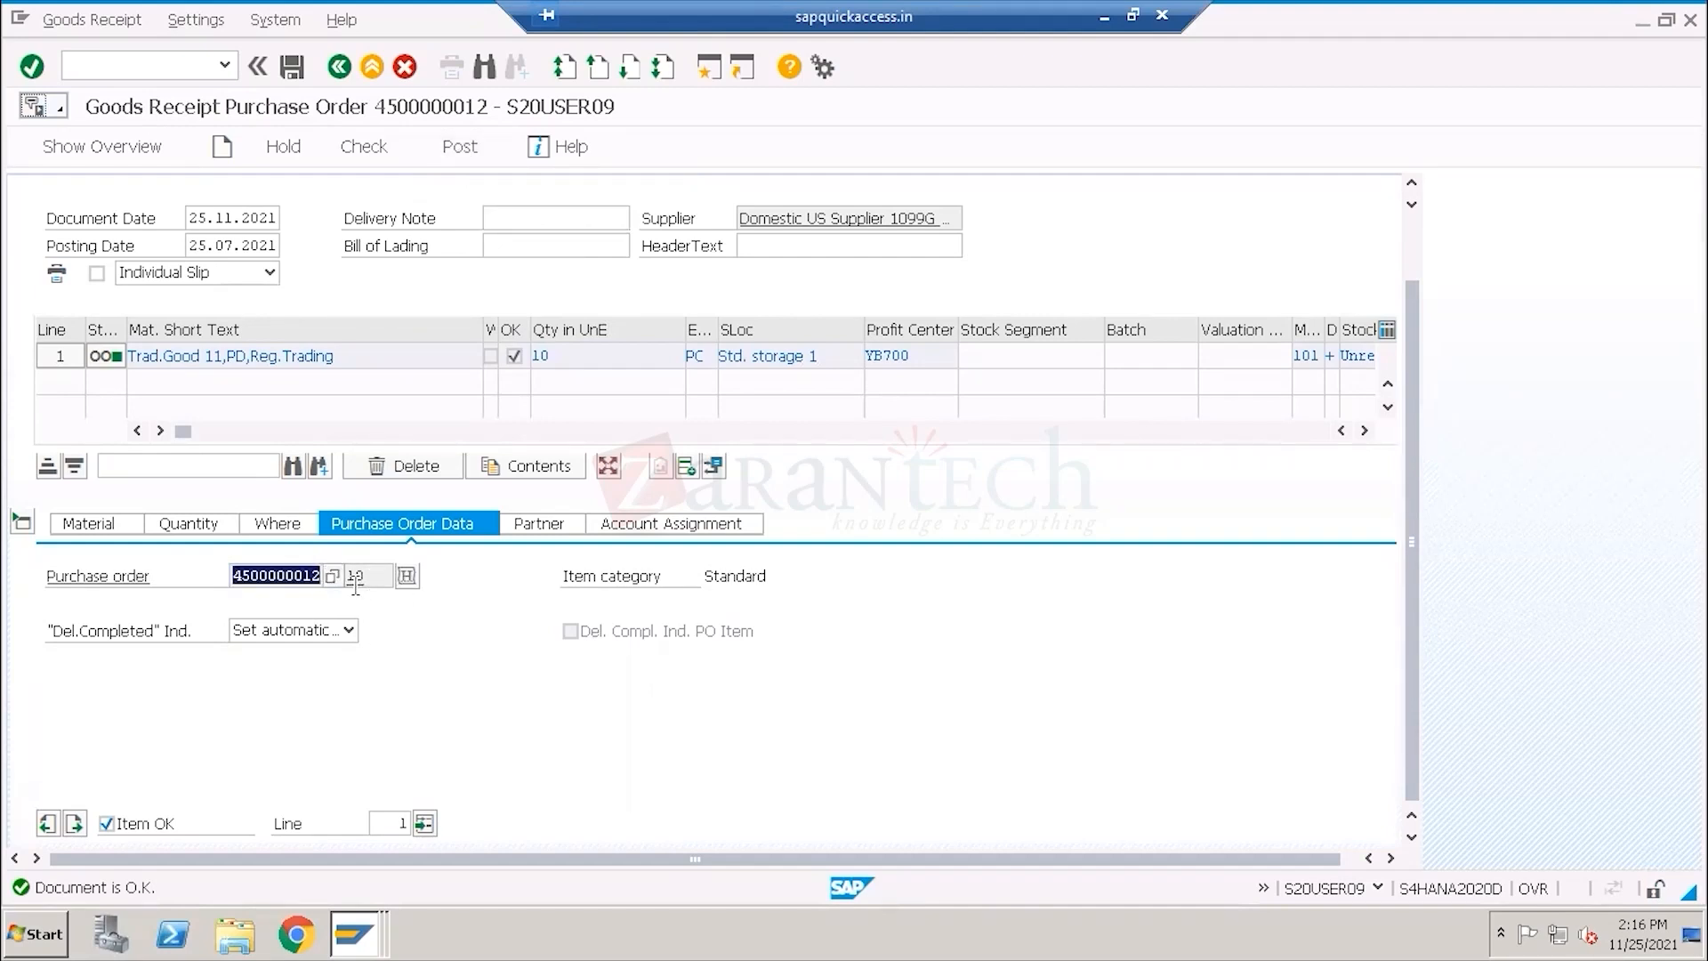
{"action": "left_click", "coordinate": [472, 150]}
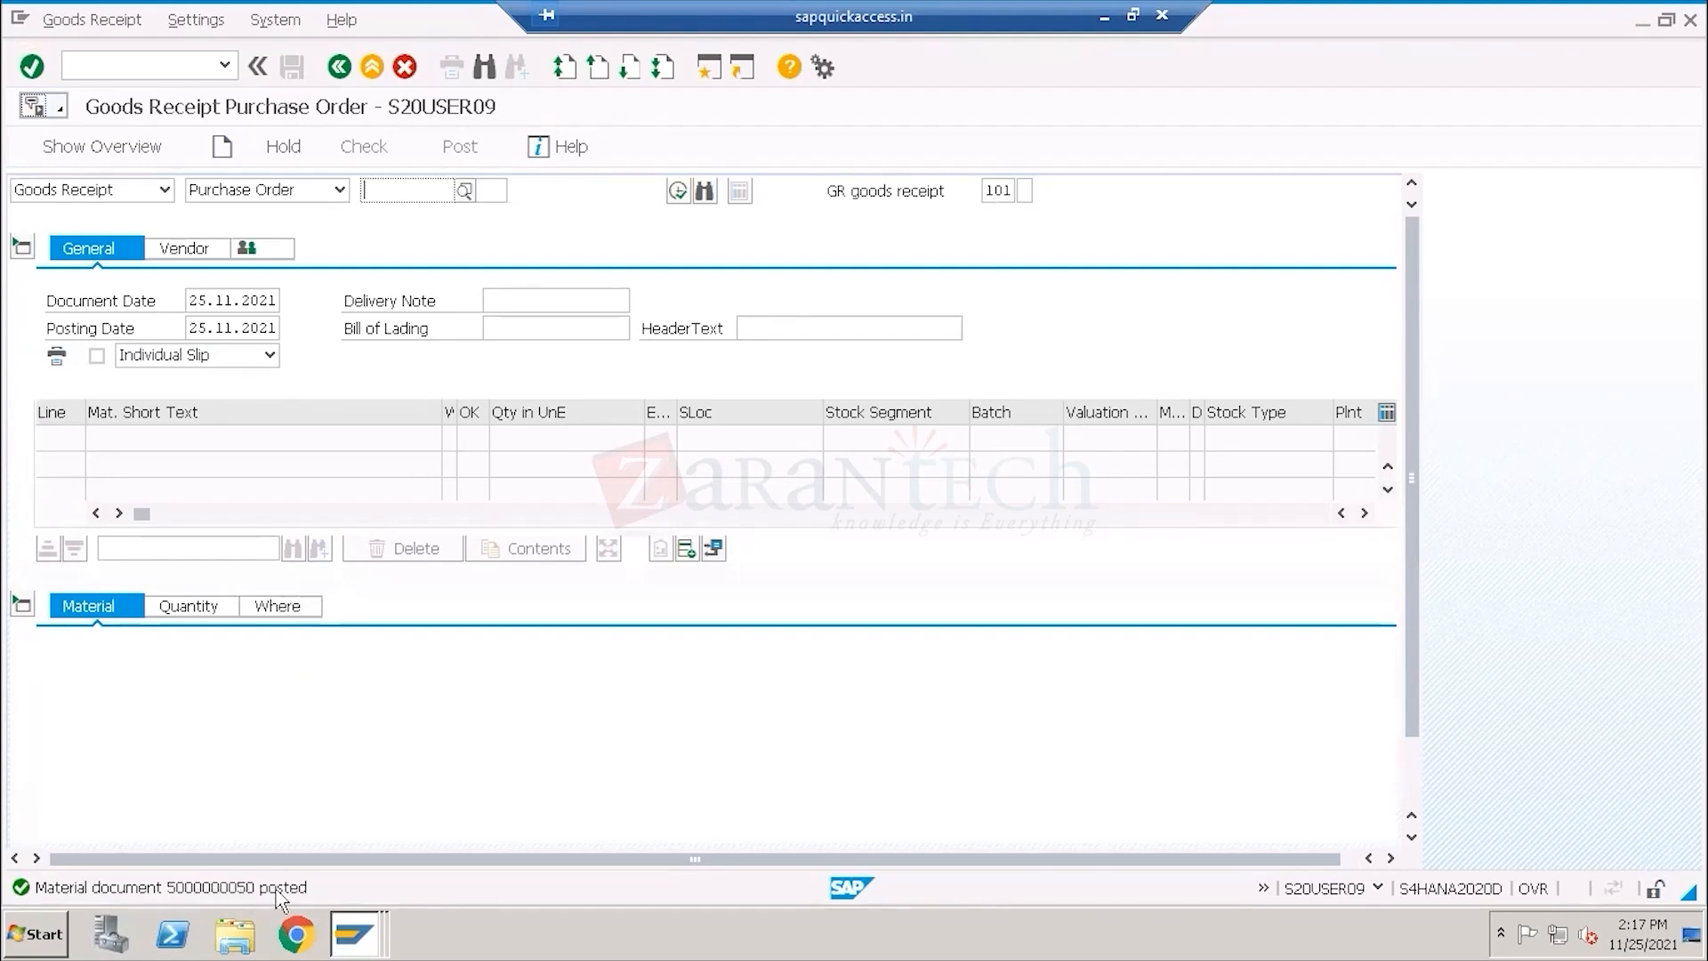
Glance at the Paint diagram, return to SAP, and display the newly posted material document from 2021.
{"action": "left_click", "coordinate": [1107, 21]}
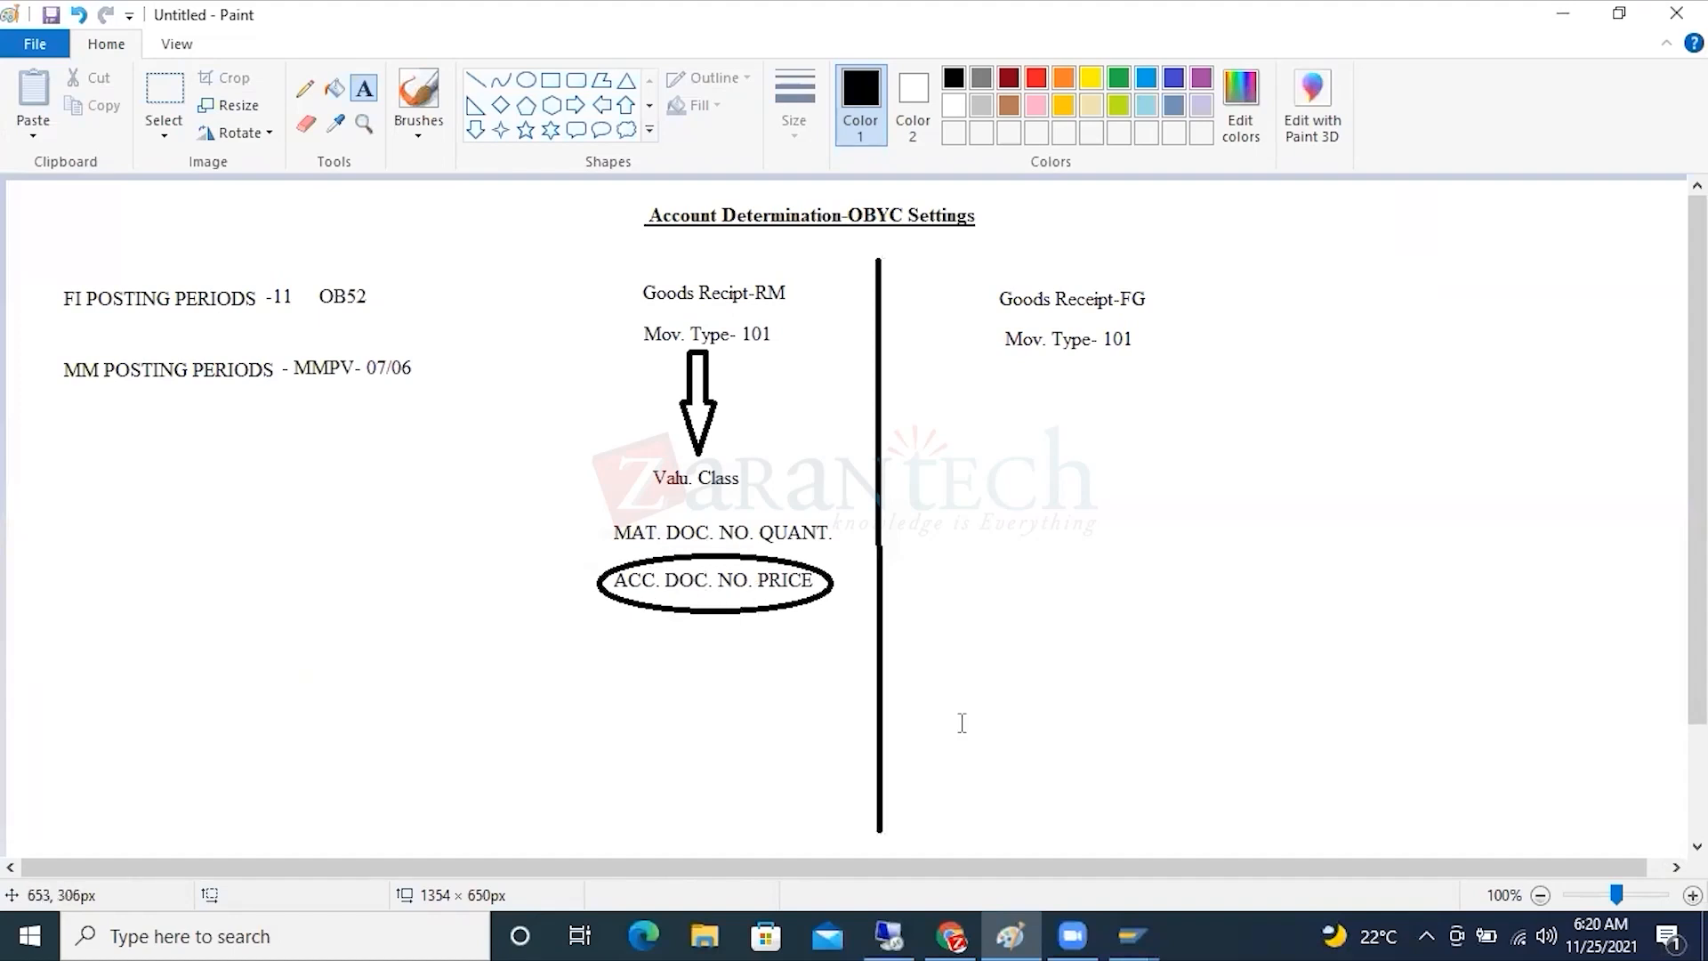
{"action": "left_click", "coordinate": [889, 936]}
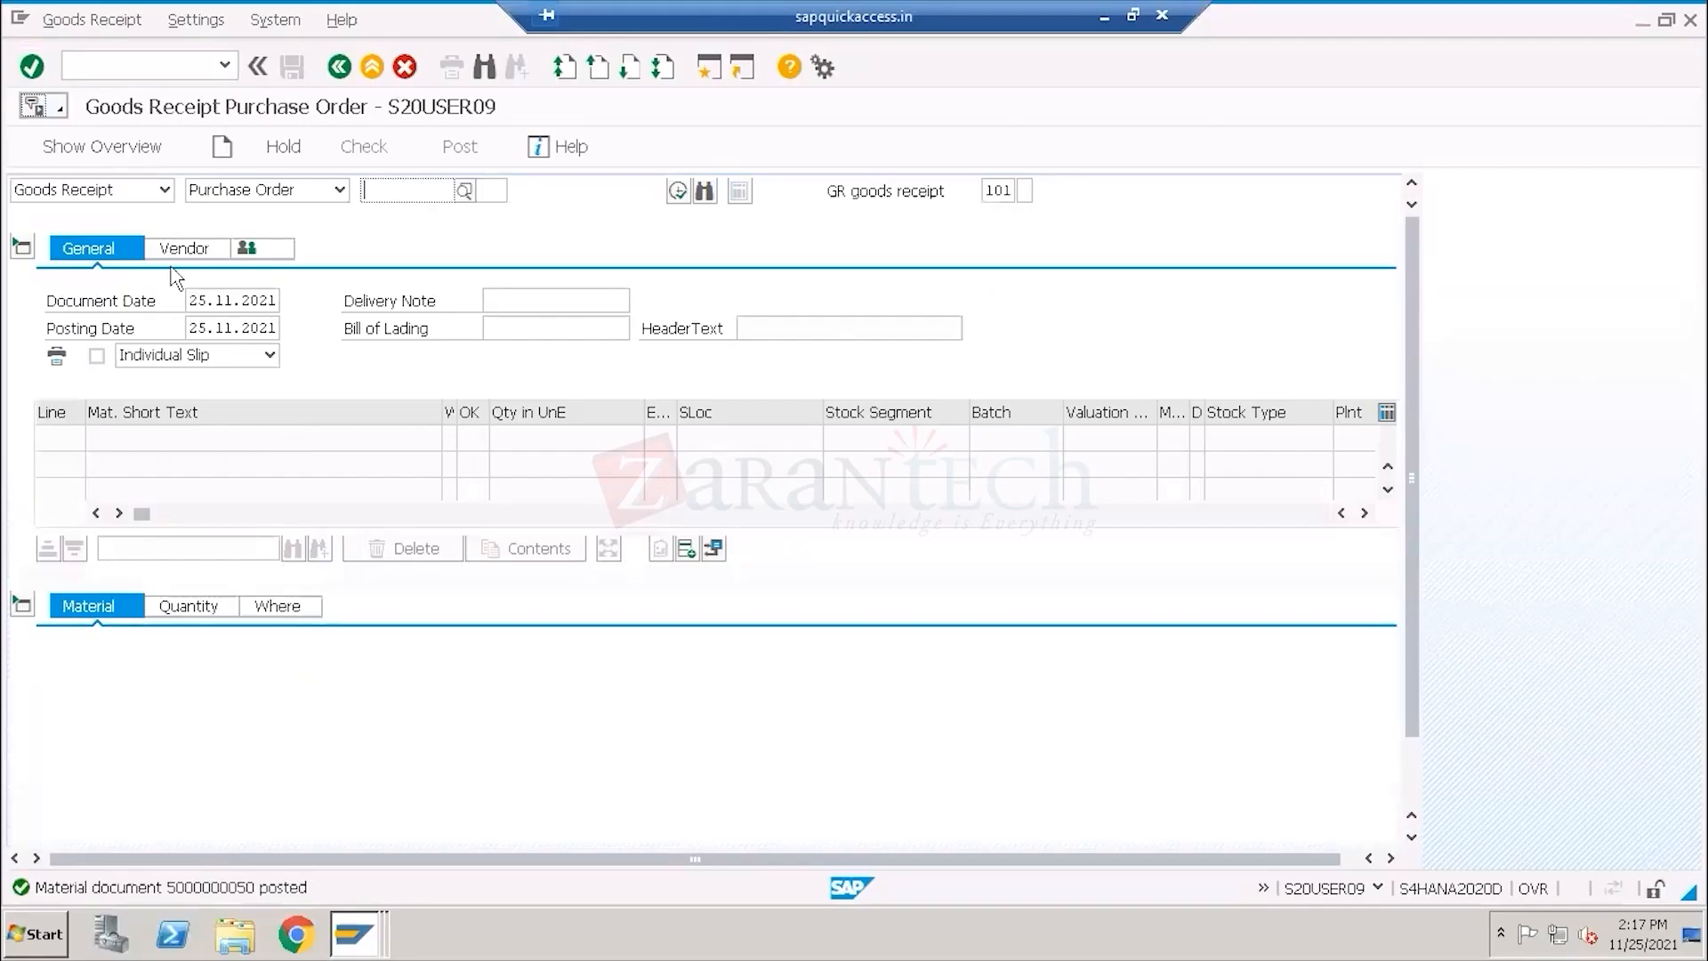
{"action": "left_click", "coordinate": [165, 190]}
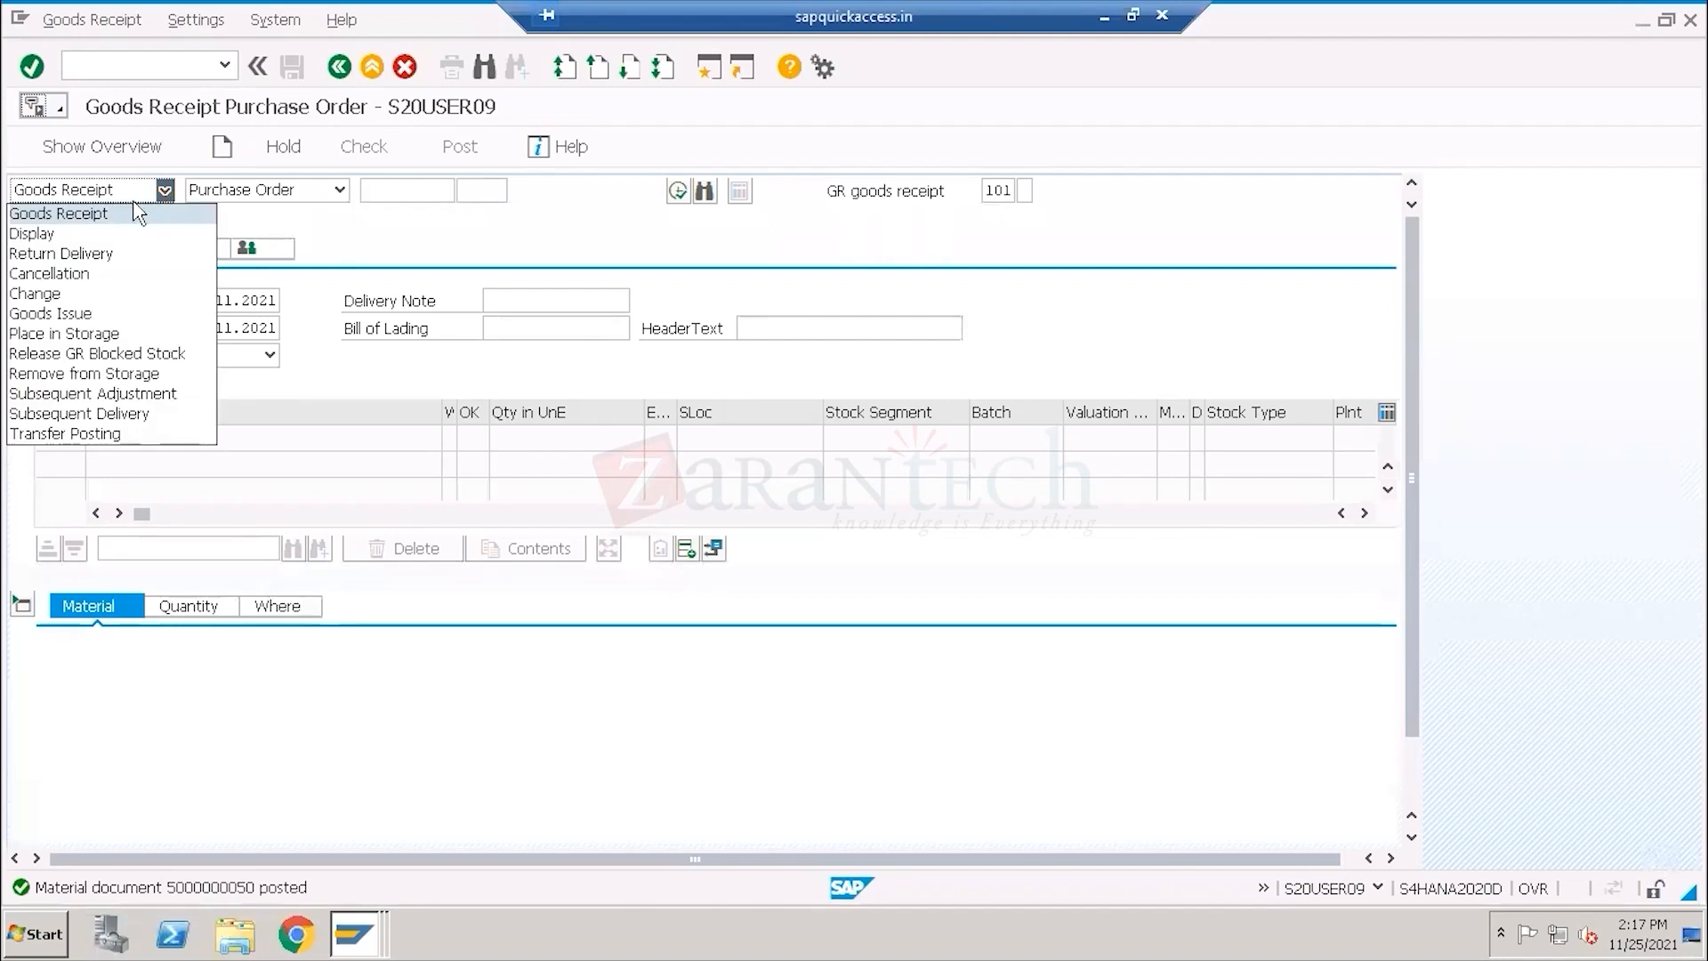
{"action": "left_click", "coordinate": [62, 233]}
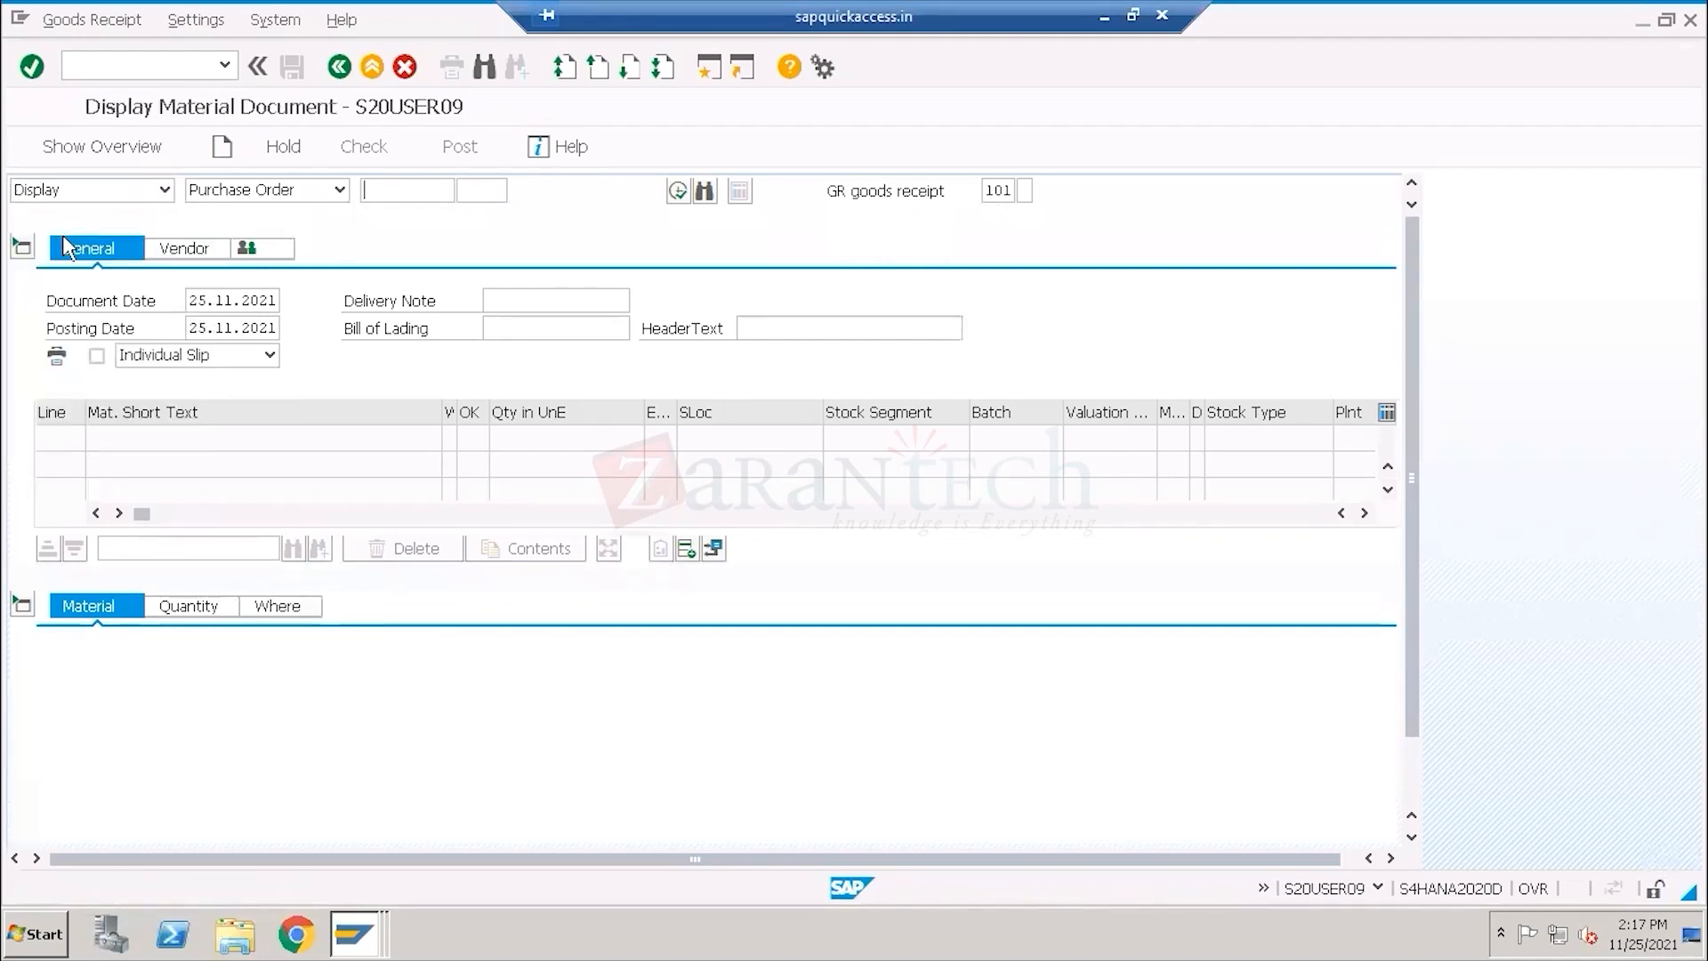
{"action": "left_click_drag", "start_coordinate": [372, 190], "coordinate": [455, 196]}
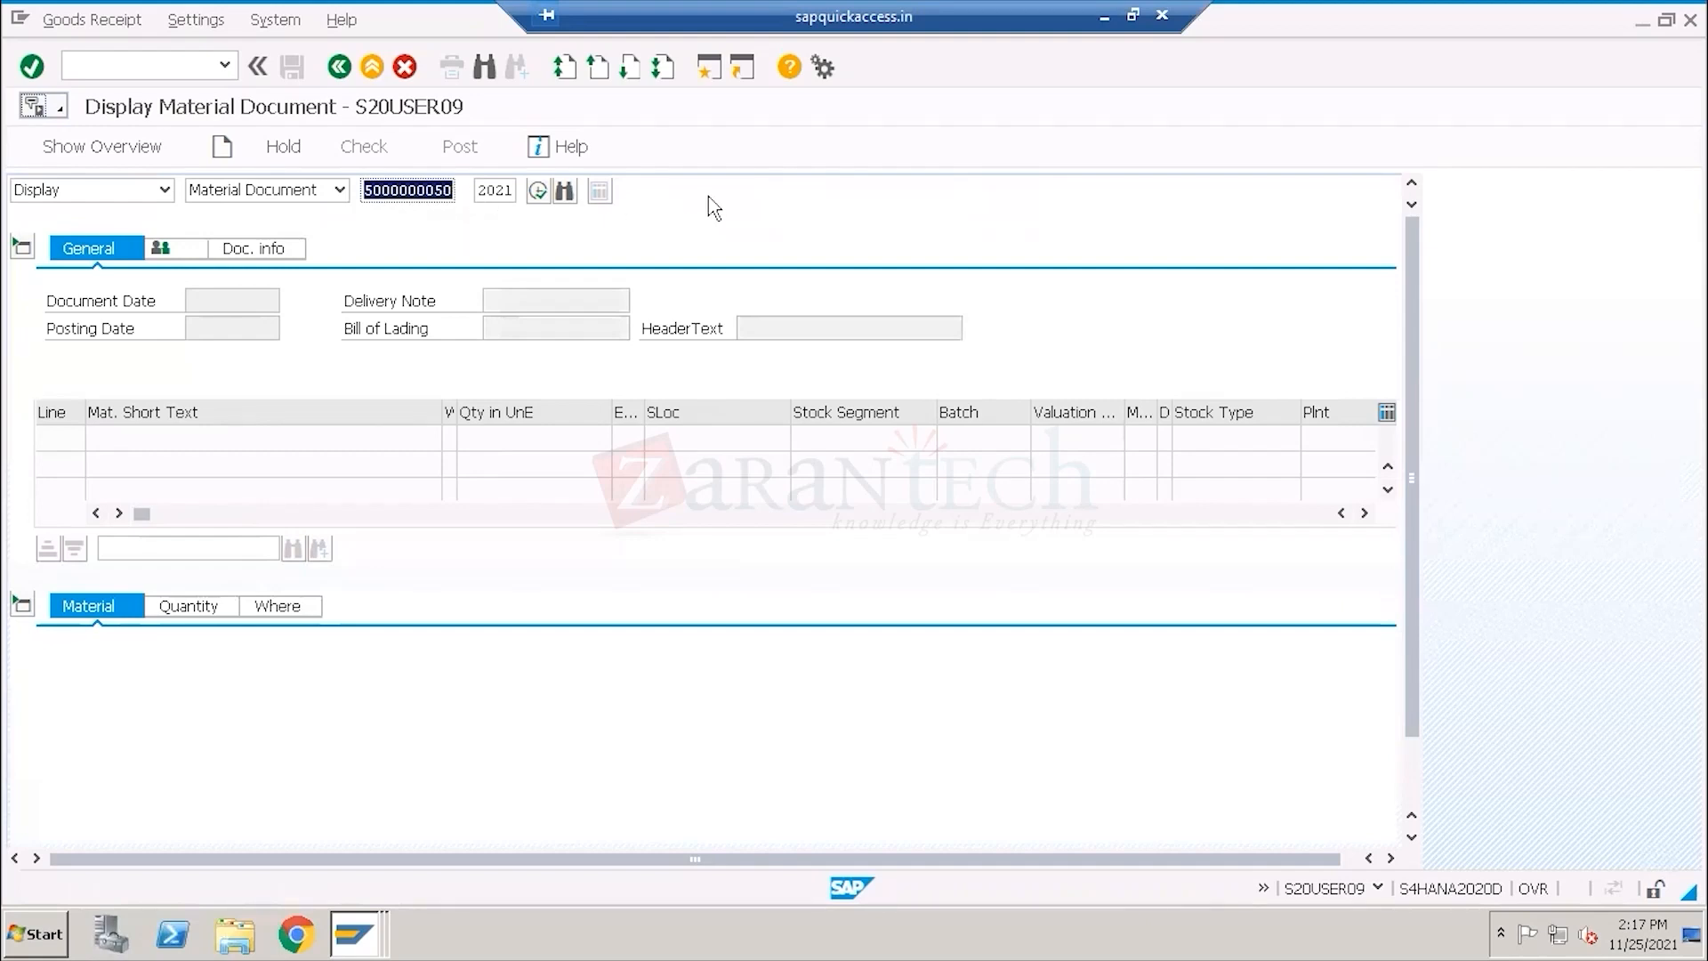
{"action": "key", "text": "Return"}
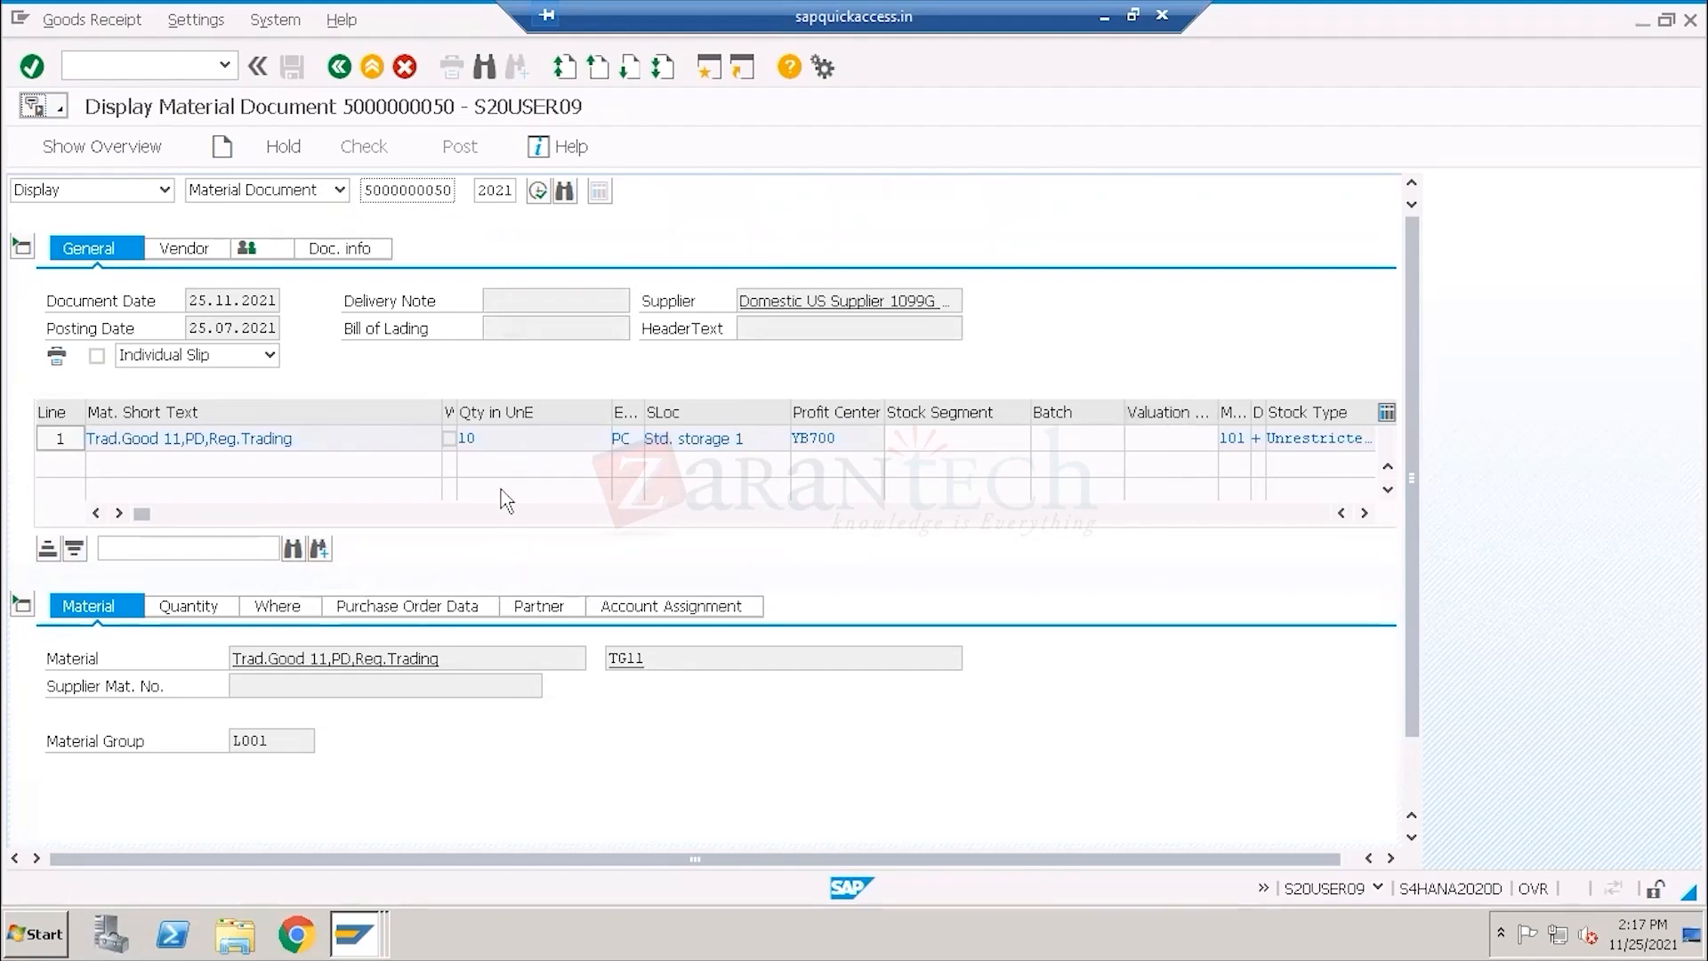
Review the material document's item quantity, quantity in unit of entry, and amount in local currency.
{"action": "double_click", "coordinate": [467, 437]}
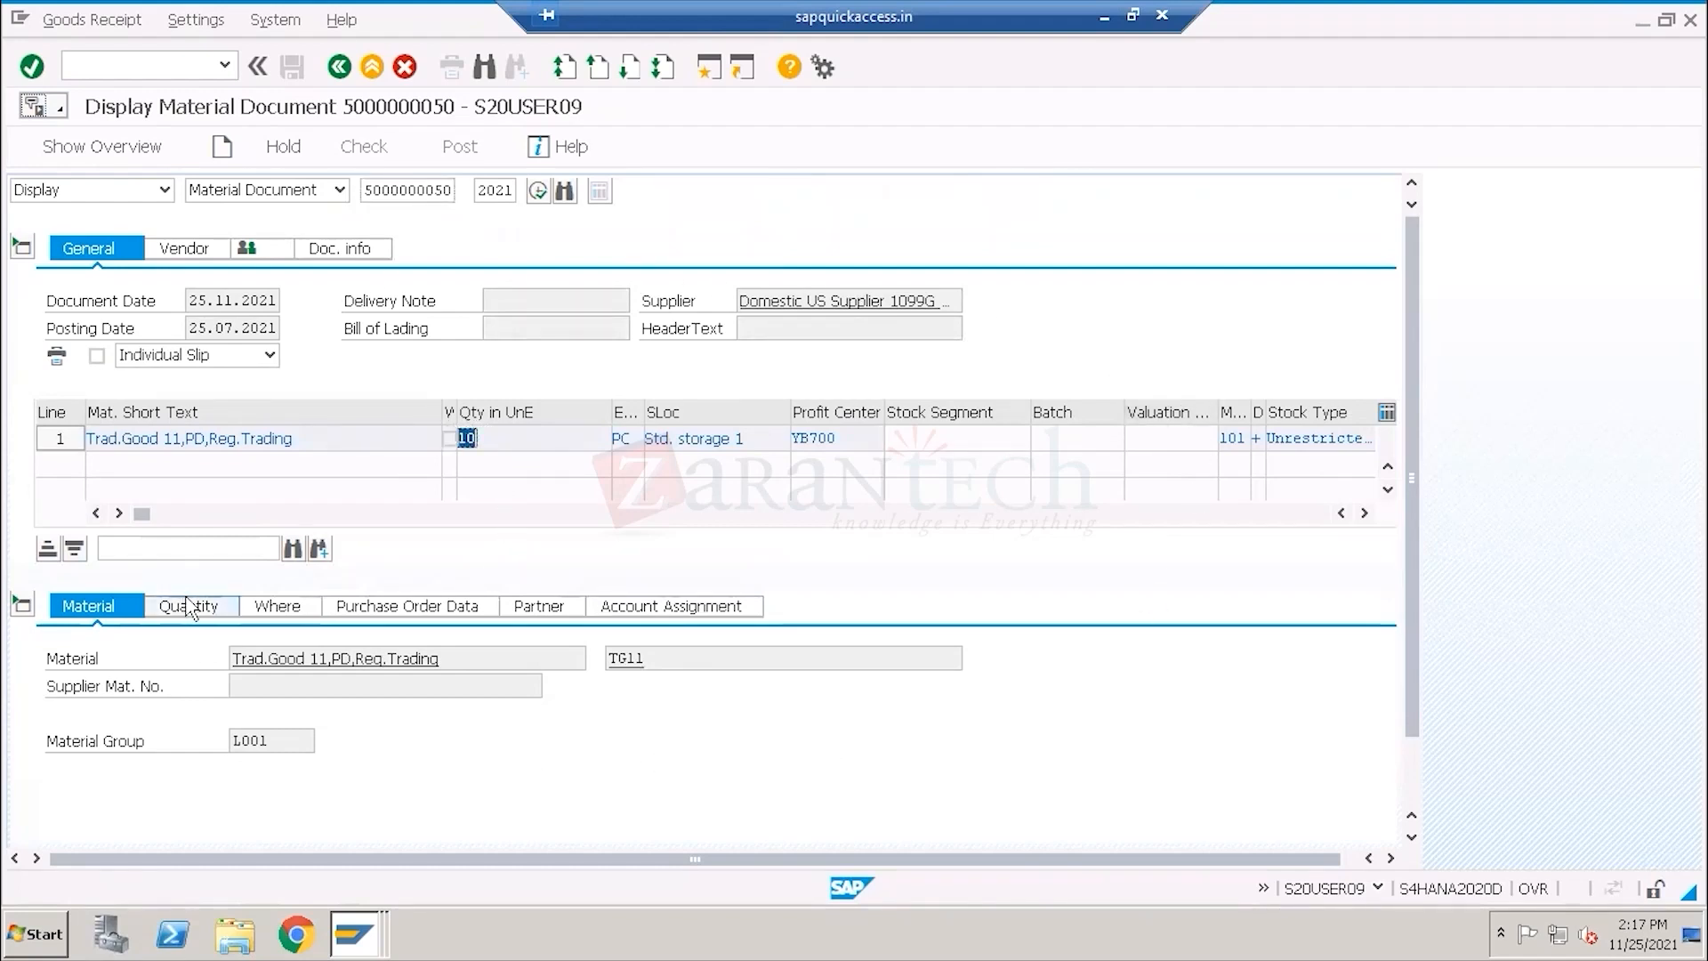
{"action": "left_click", "coordinate": [183, 606]}
{"action": "double_click", "coordinate": [384, 660]}
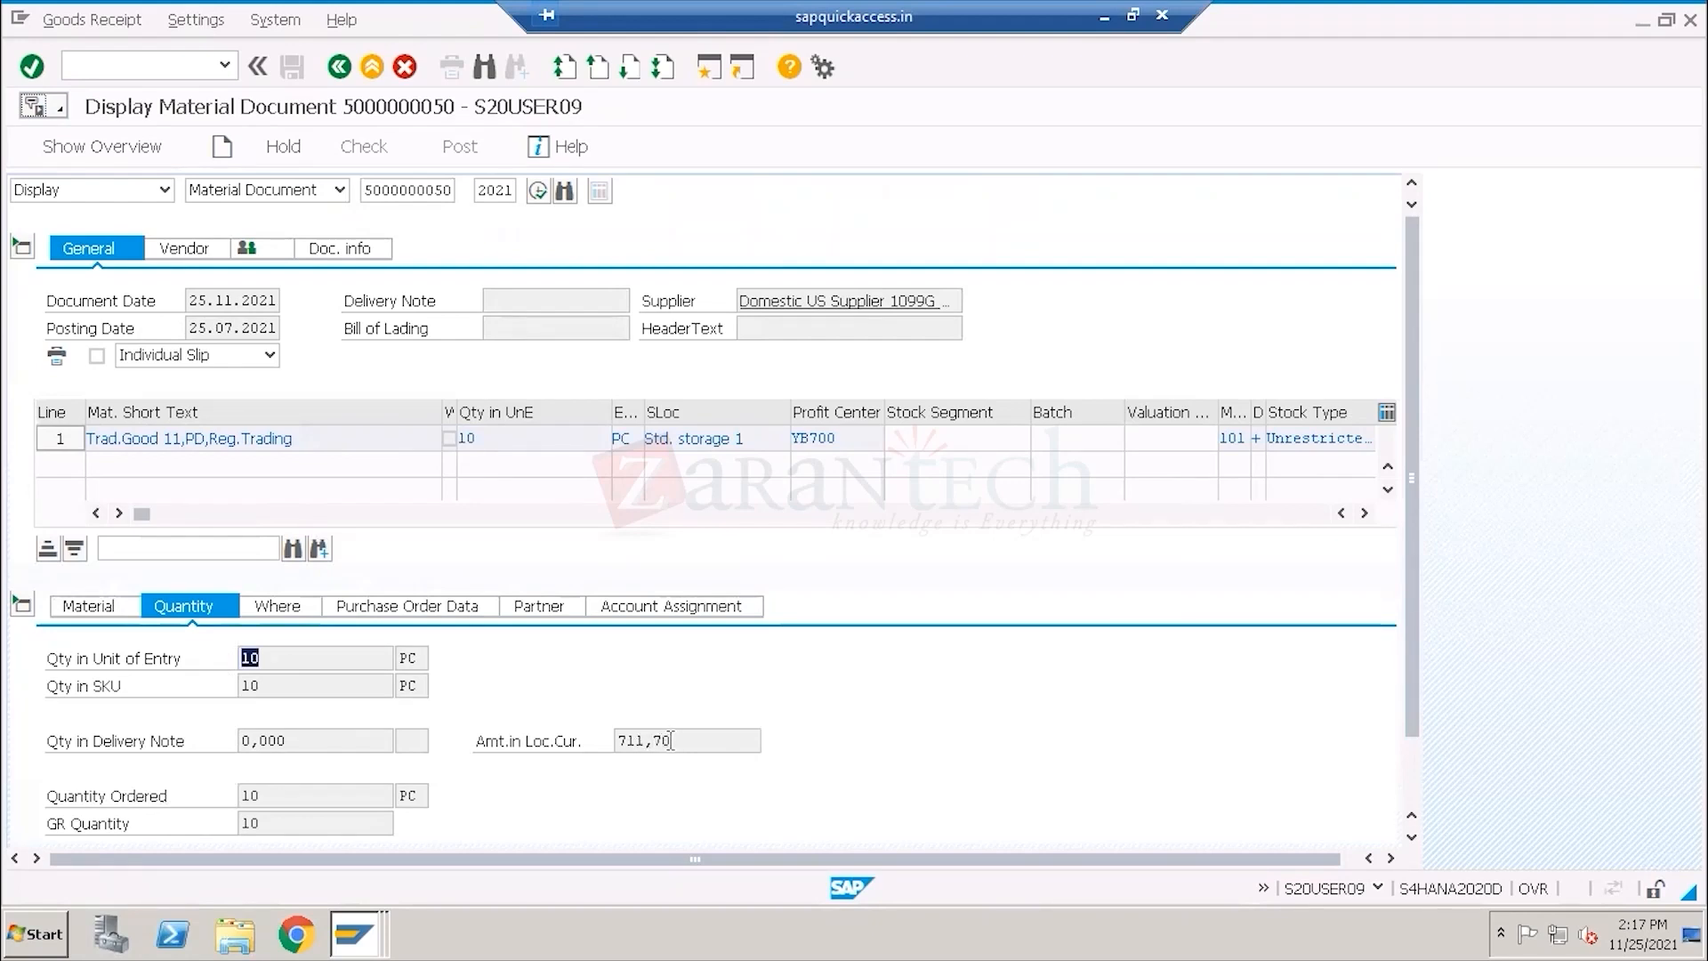
{"action": "left_click_drag", "start_coordinate": [671, 740], "coordinate": [610, 742]}
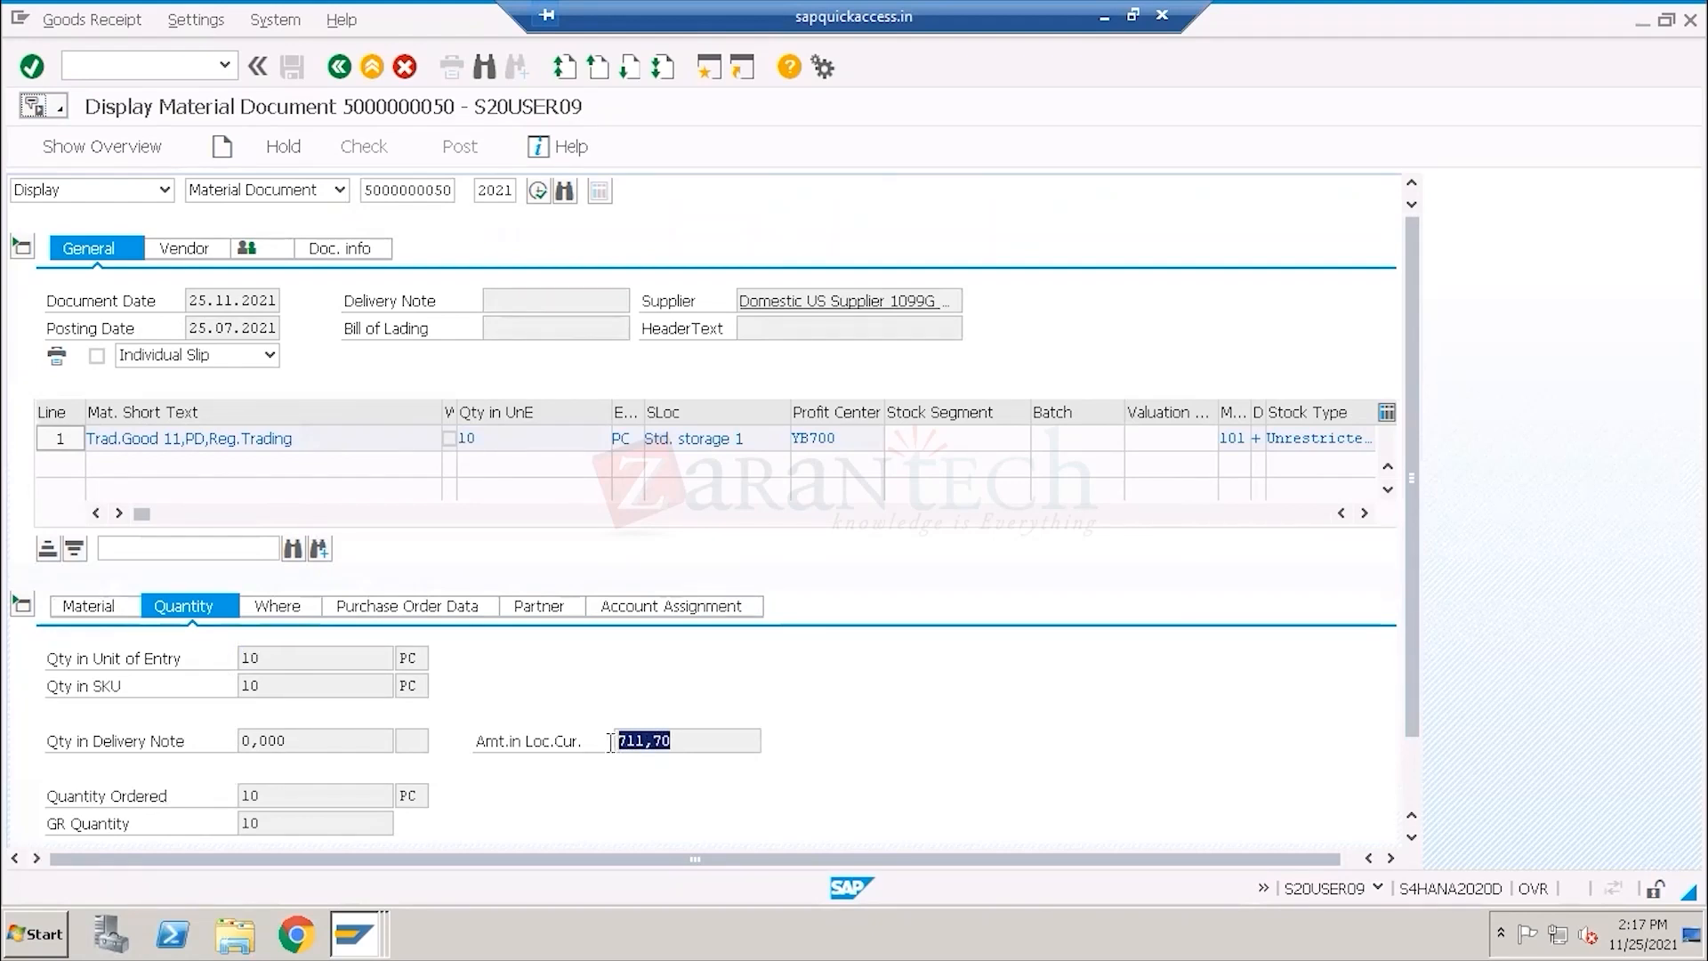
{"action": "left_click", "coordinate": [592, 748]}
{"action": "left_click_drag", "start_coordinate": [683, 741], "coordinate": [593, 747]}
Show the material document's entry information and list its accounting documents, checking the accounting document and Material ledger entries.
{"action": "left_click", "coordinate": [342, 257]}
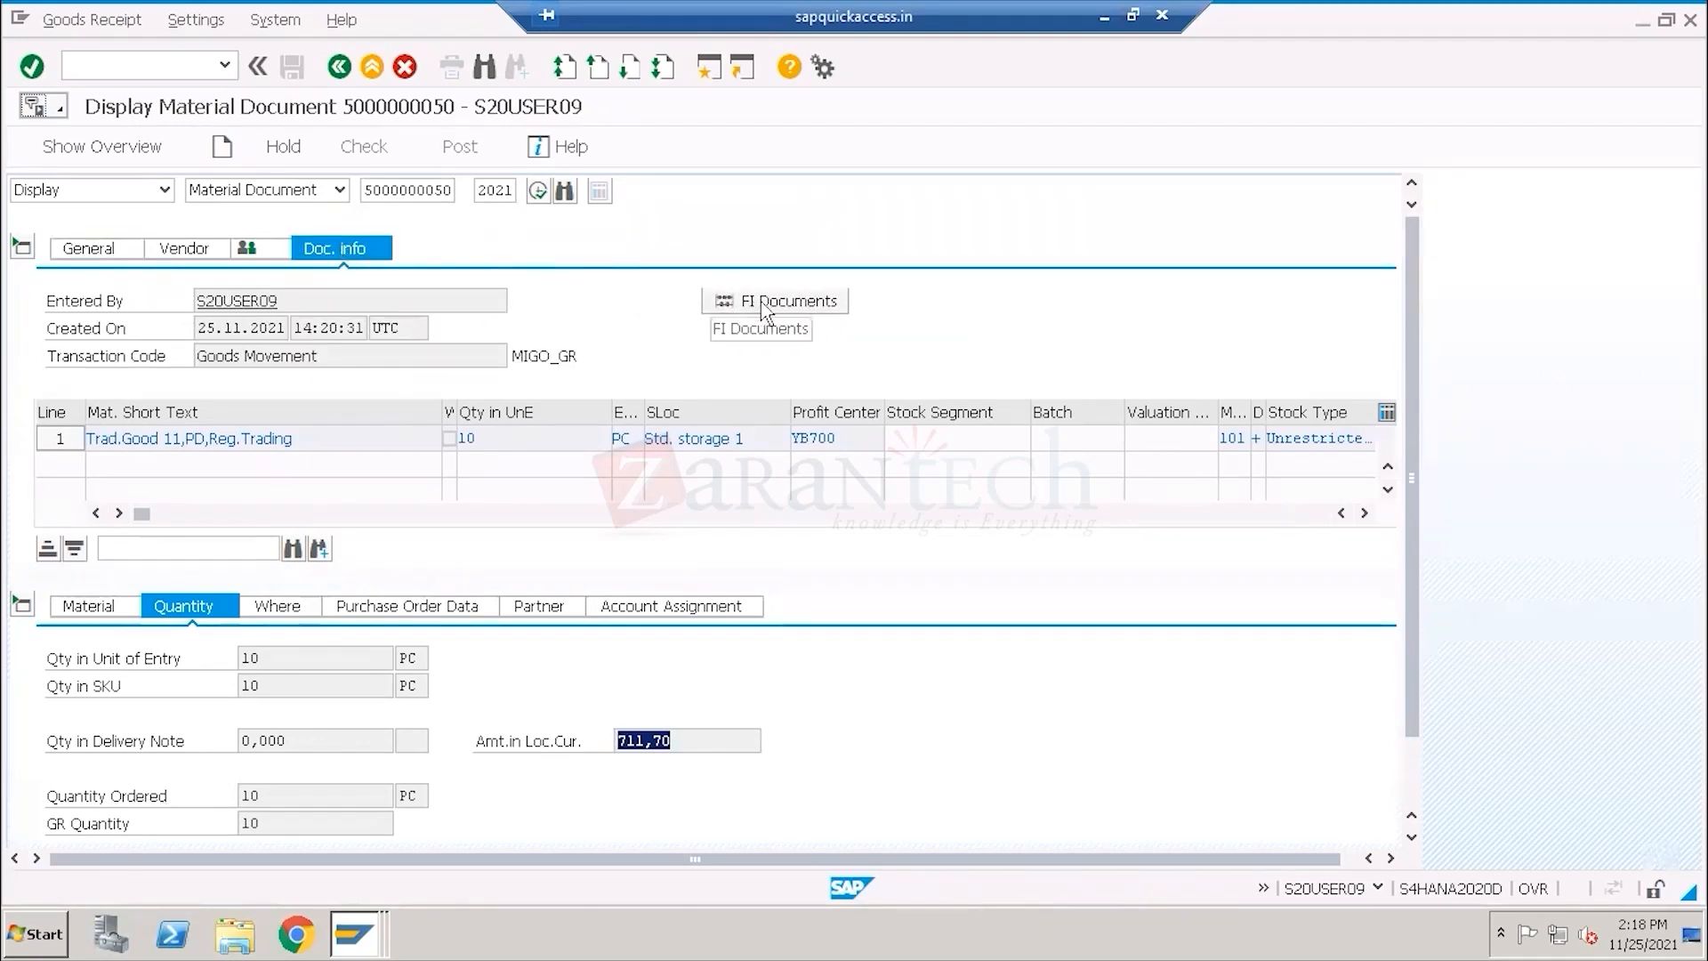
{"action": "left_click", "coordinate": [1102, 17]}
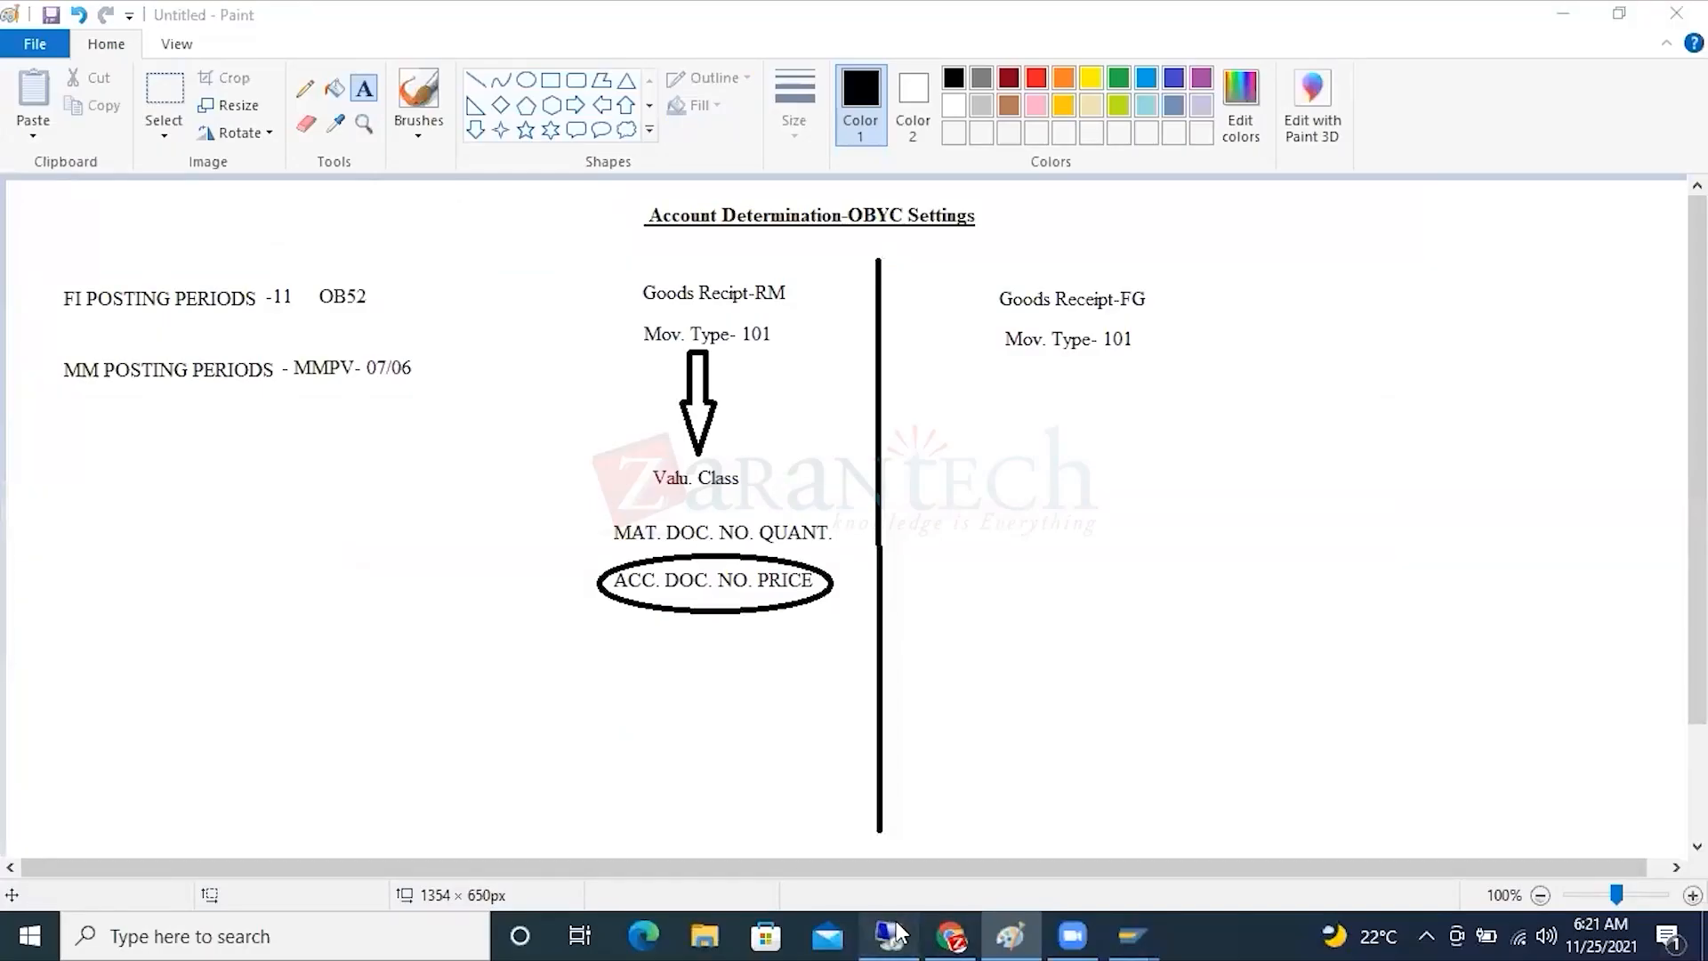
{"action": "left_click", "coordinate": [892, 934]}
{"action": "left_click", "coordinate": [774, 302]}
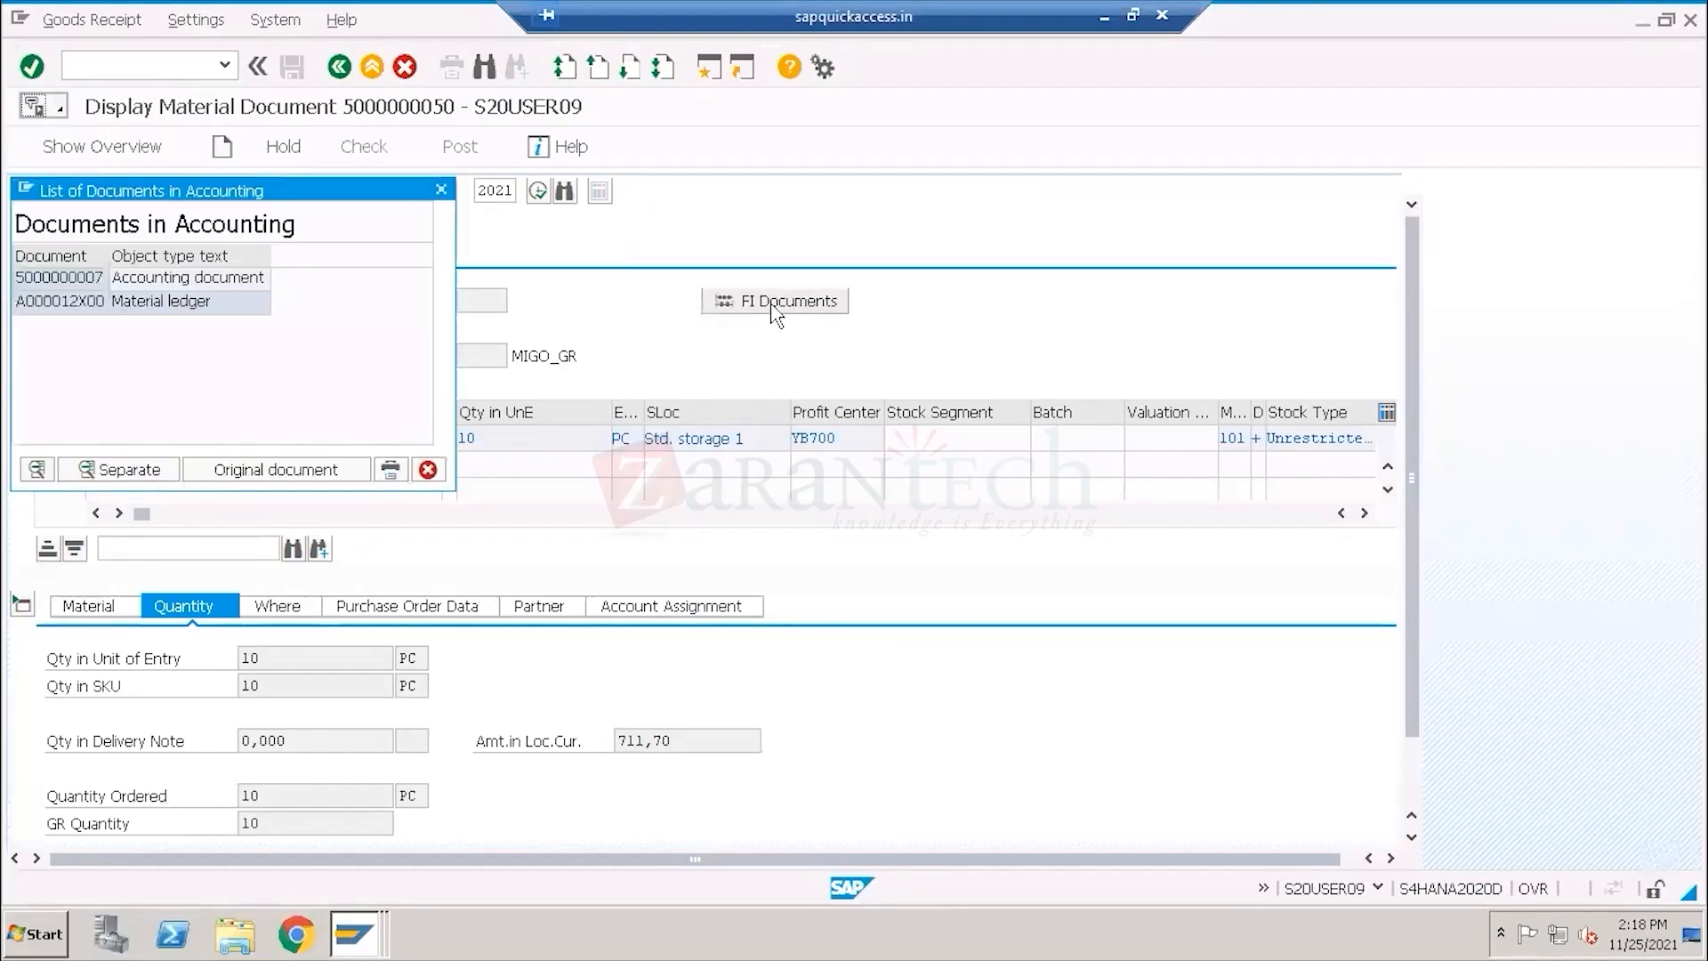
{"action": "left_click_drag", "start_coordinate": [182, 189], "coordinate": [1072, 104]}
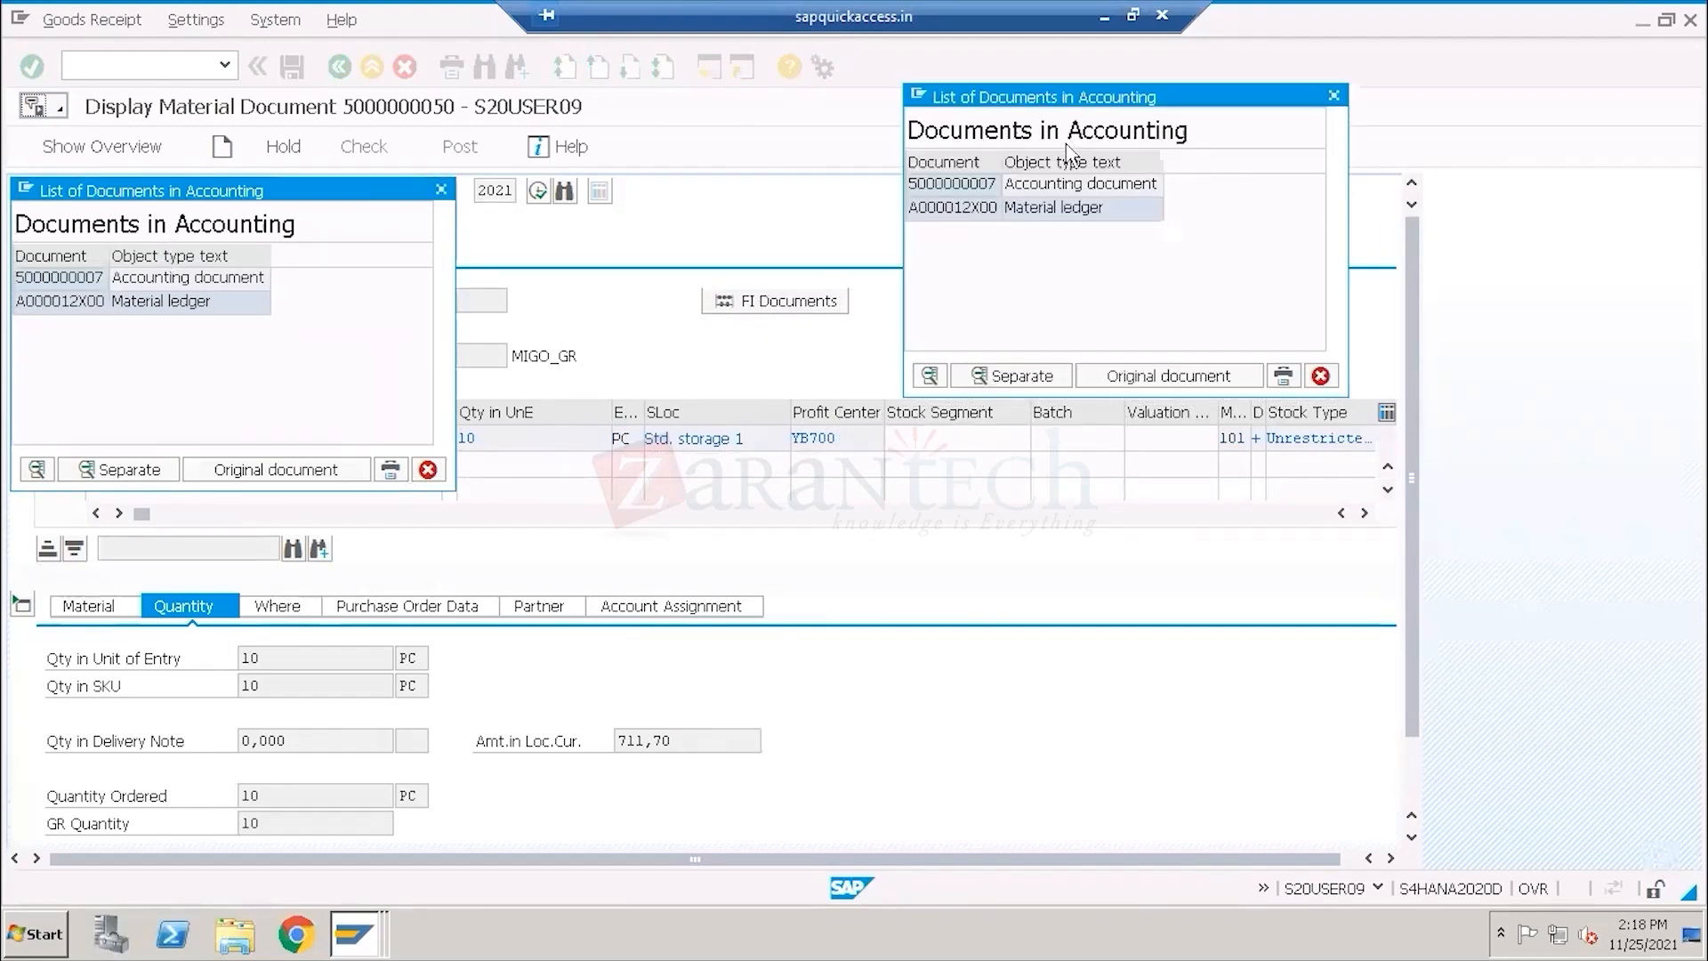
{"action": "left_click", "coordinate": [1032, 209]}
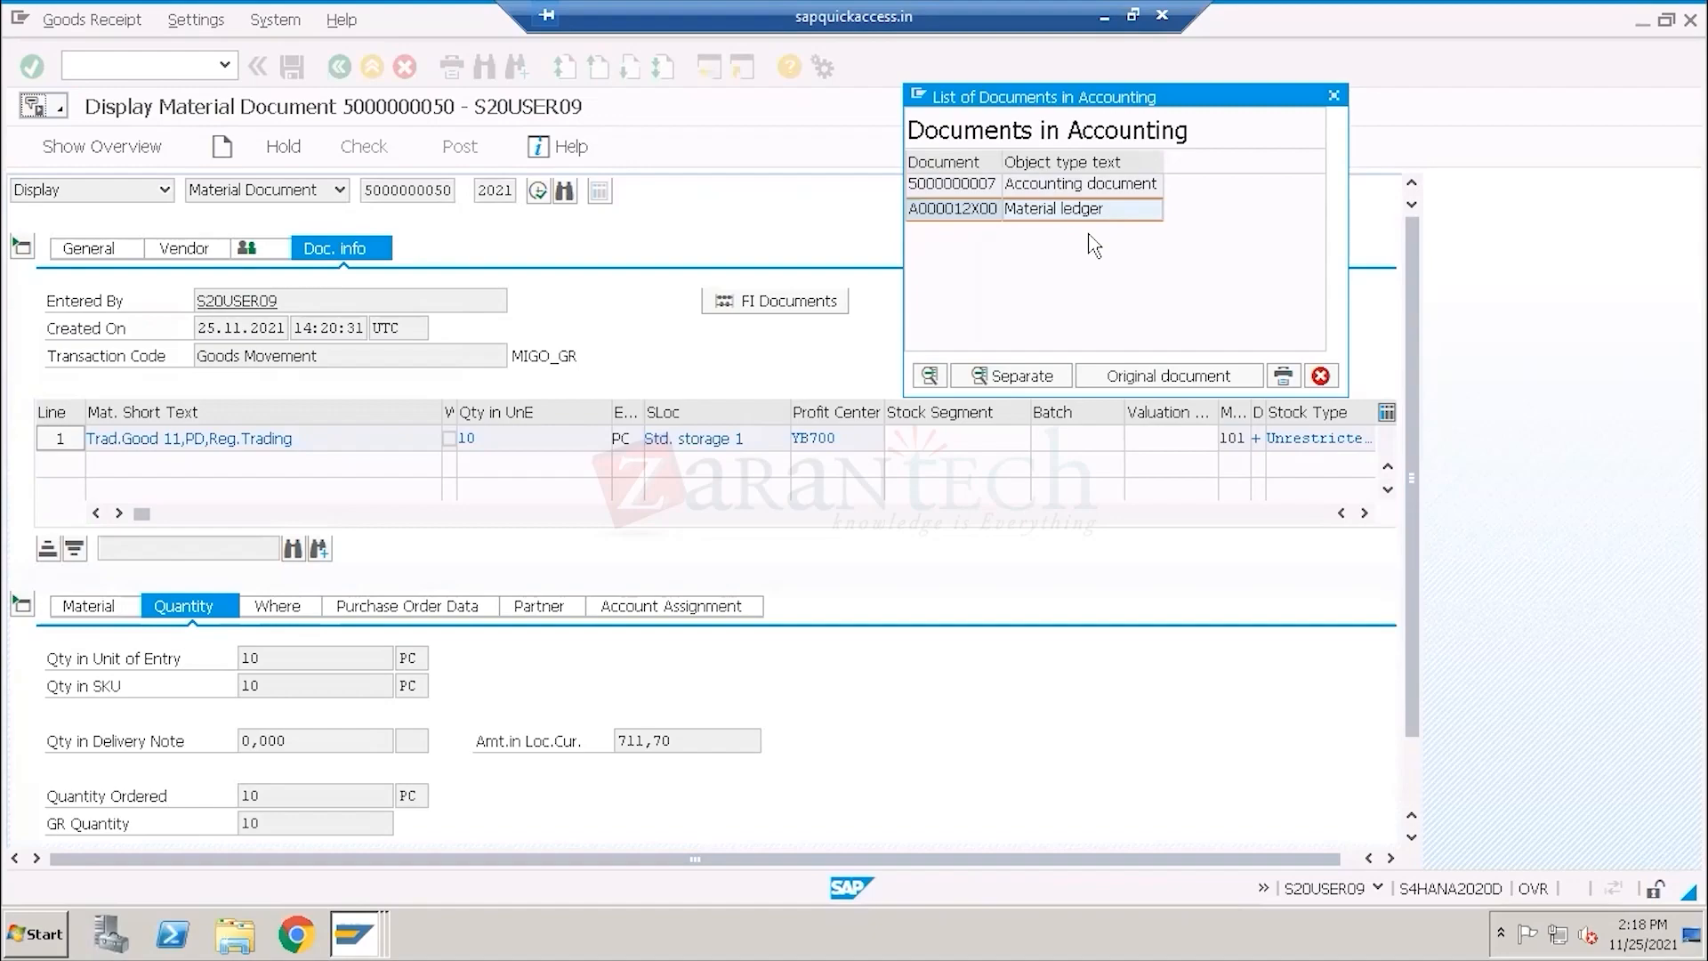
{"action": "left_click", "coordinate": [1103, 16]}
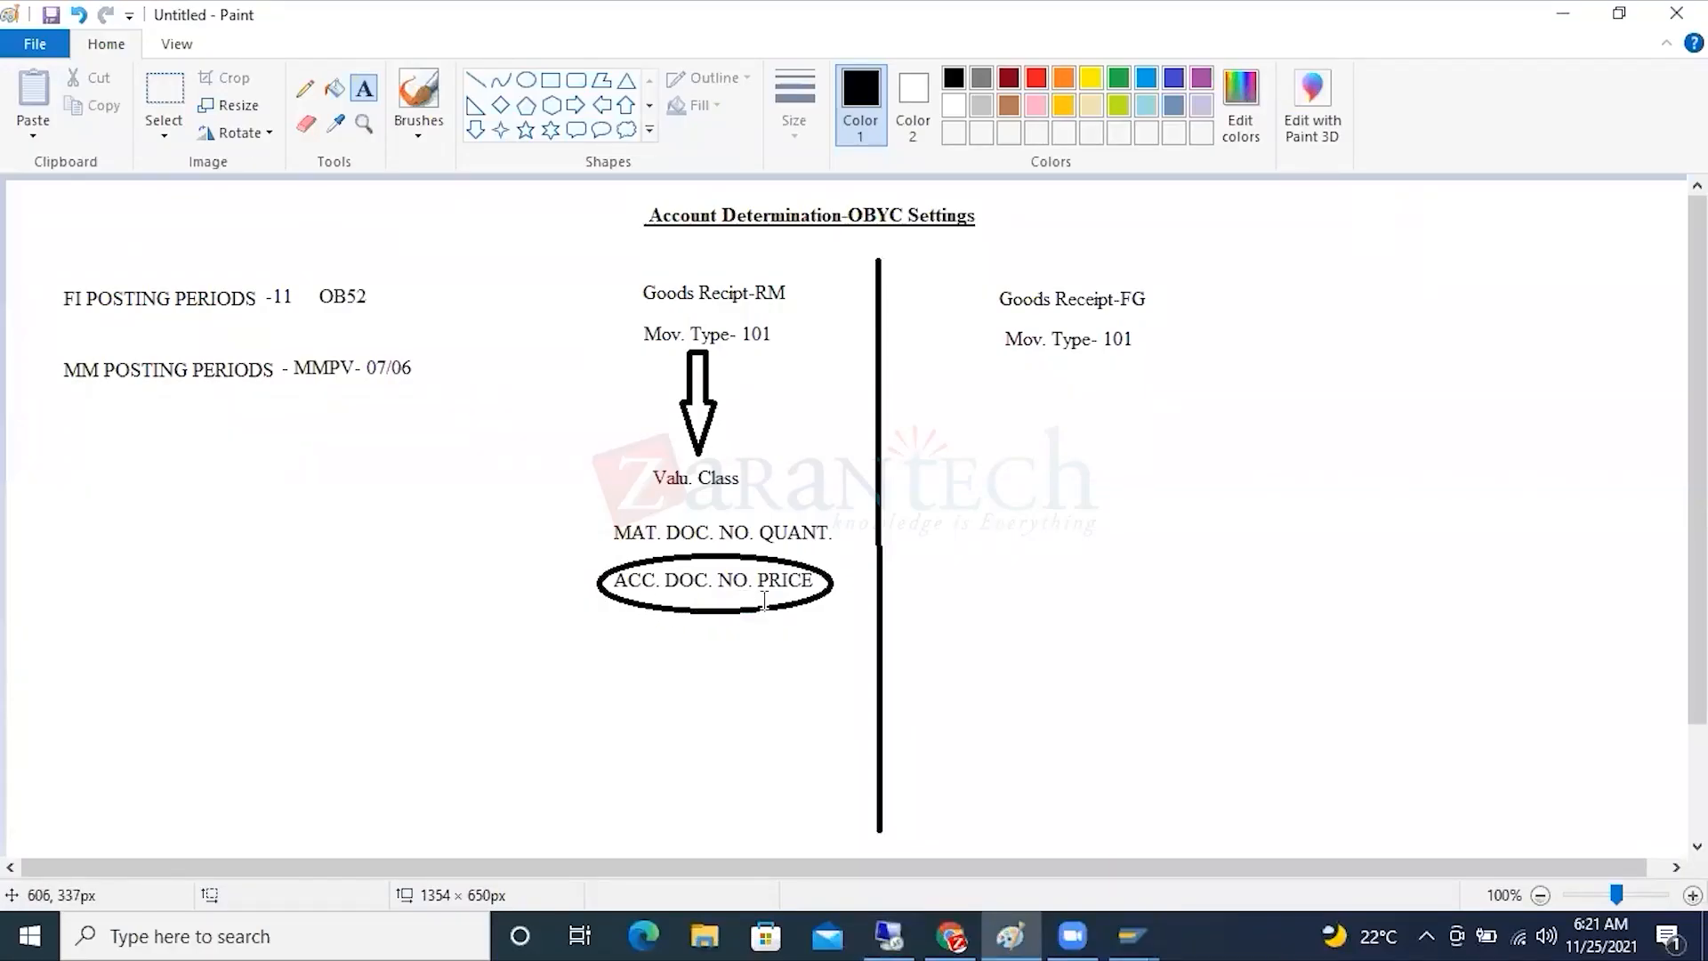
{"action": "left_click", "coordinate": [80, 575]}
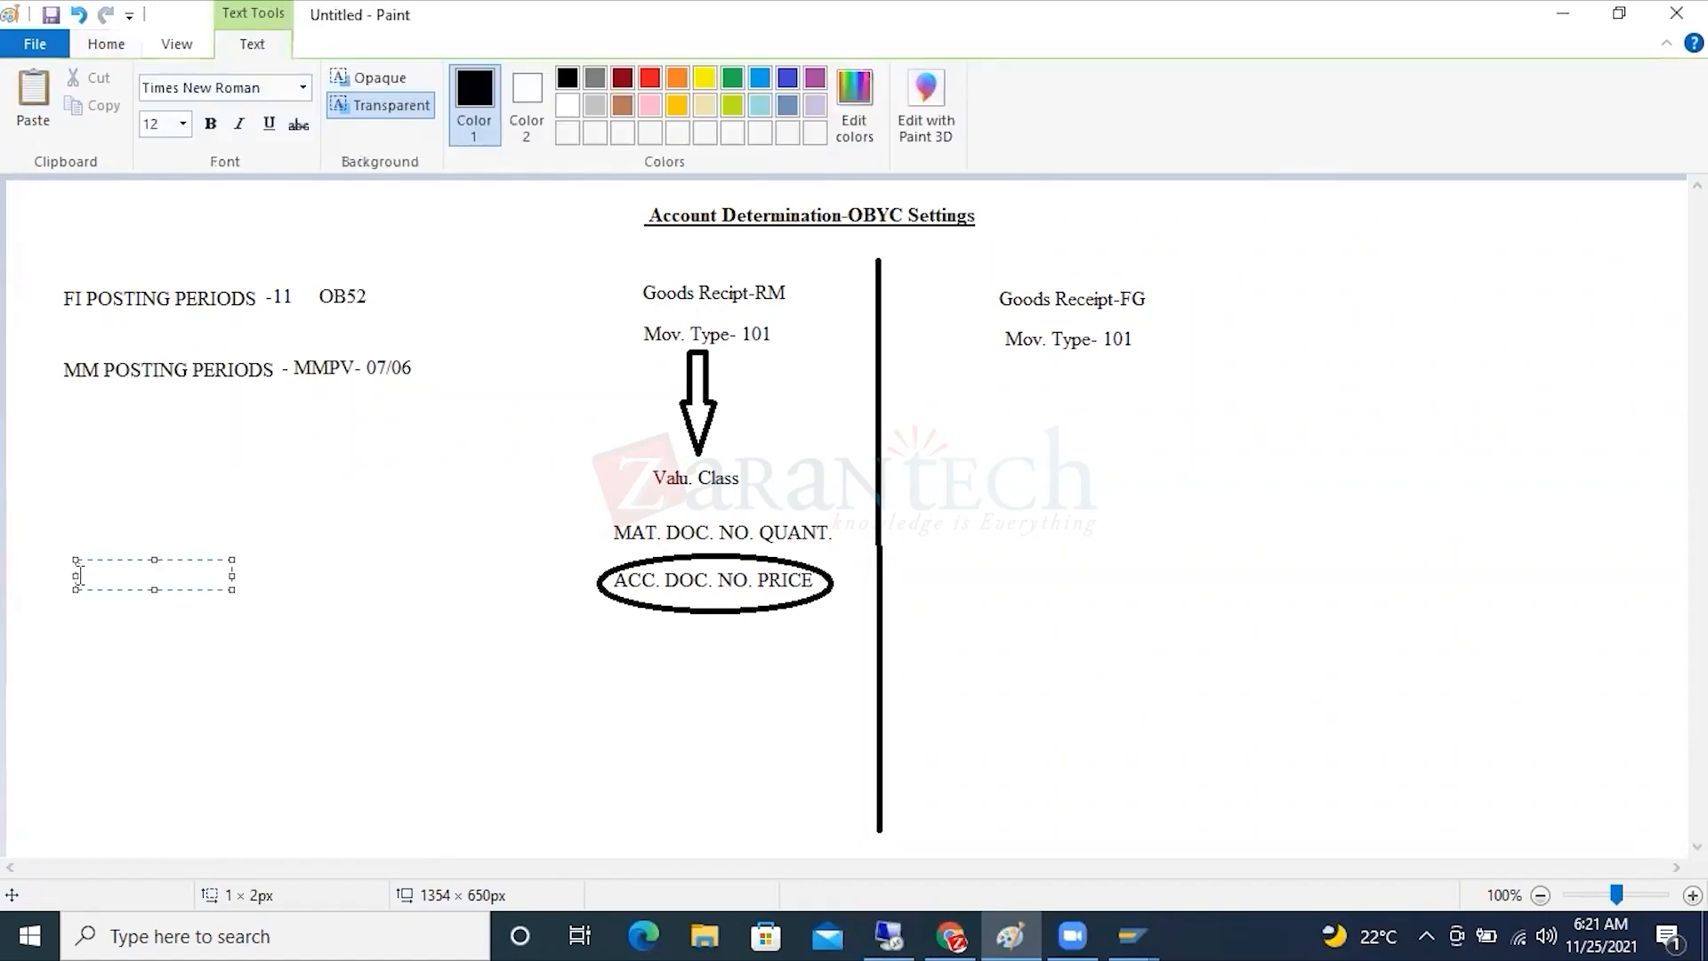
{"action": "left_click", "coordinate": [71, 492]}
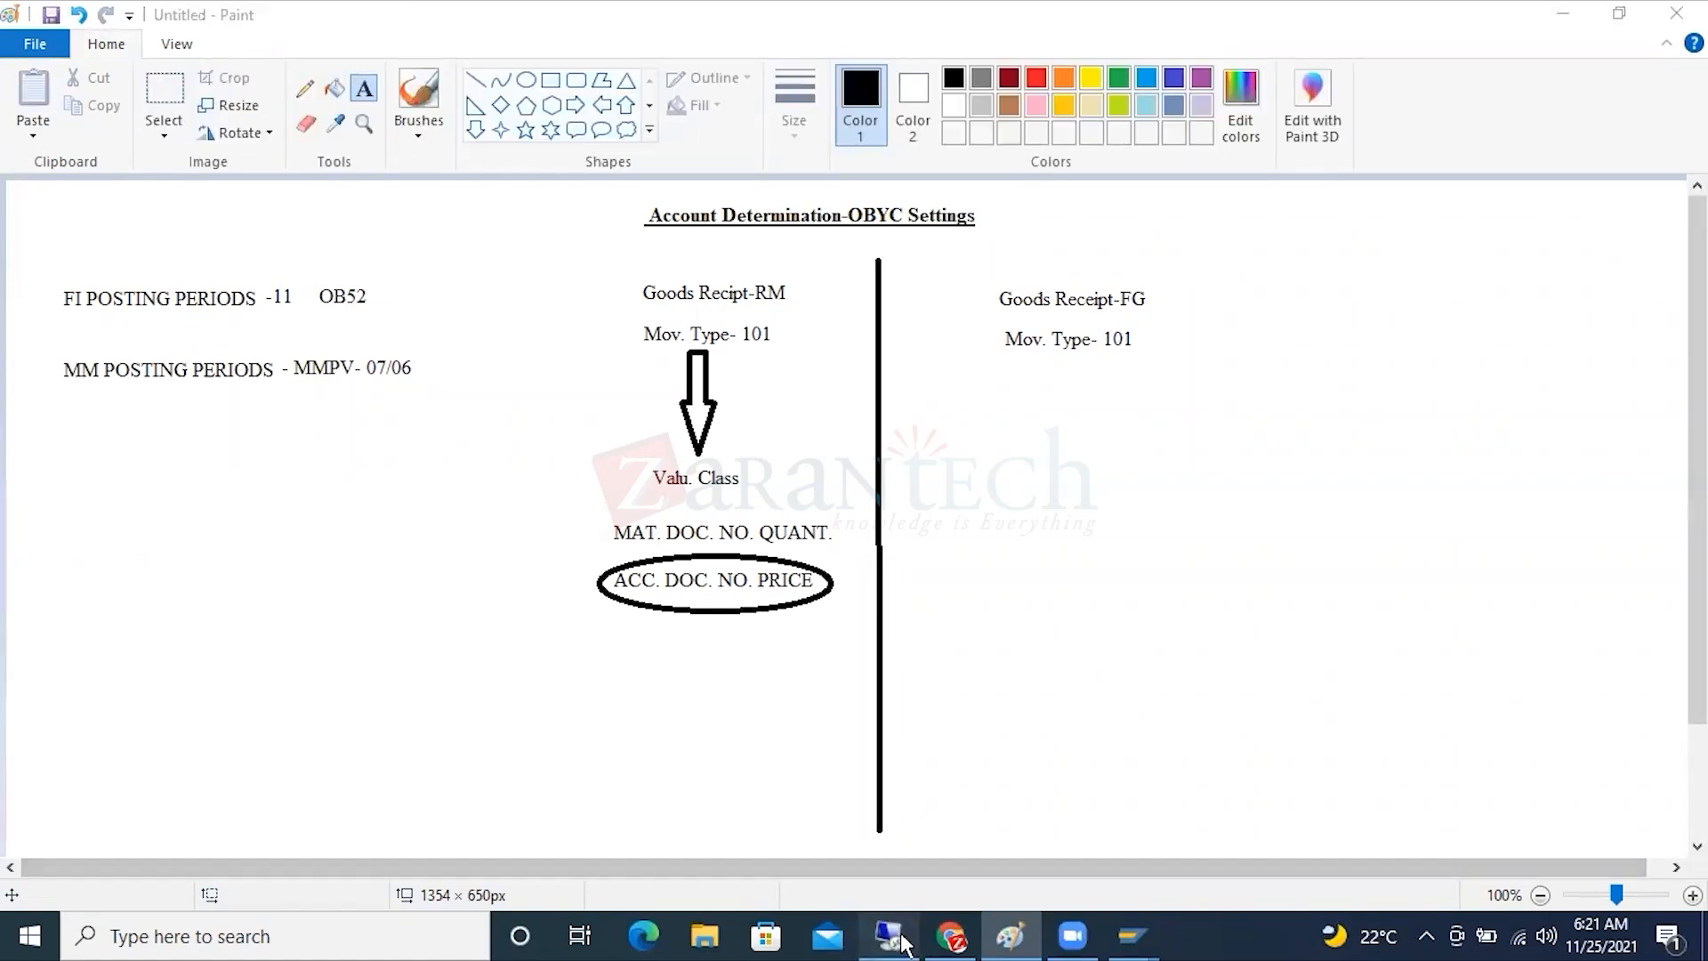
{"action": "left_click", "coordinate": [901, 931]}
Close the accounting document list and display the TG11 standard purchase order in another session, checking the item's account assignment category.
{"action": "left_click", "coordinate": [1320, 375]}
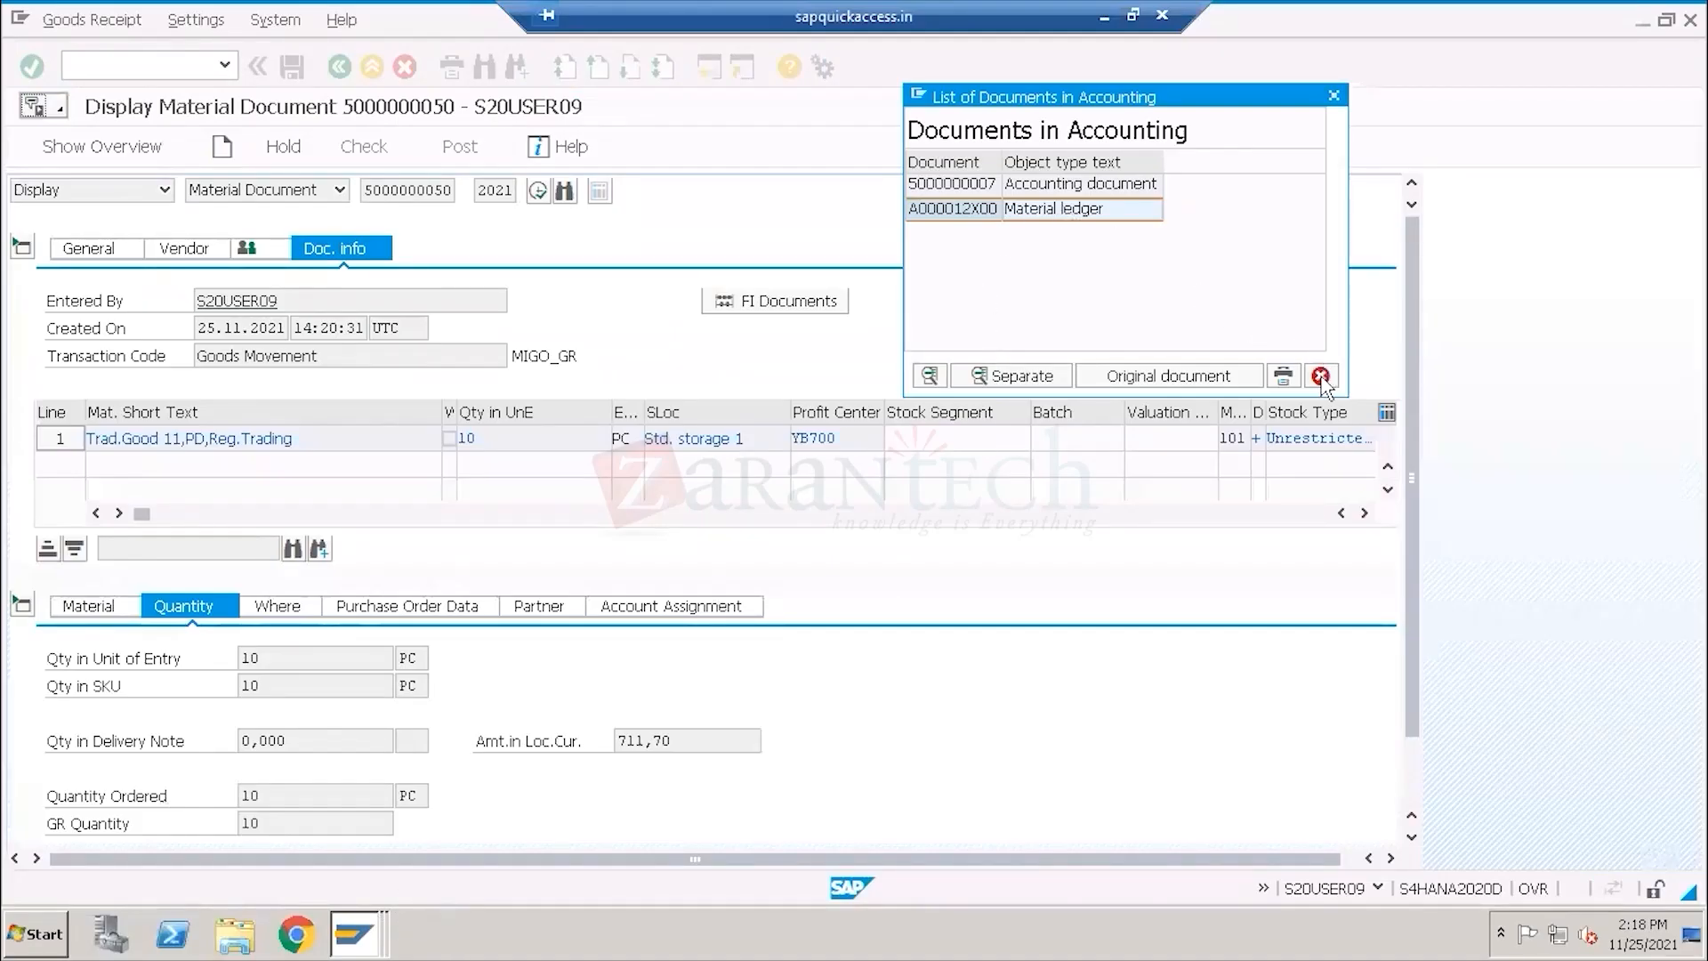
{"action": "left_click", "coordinate": [354, 934]}
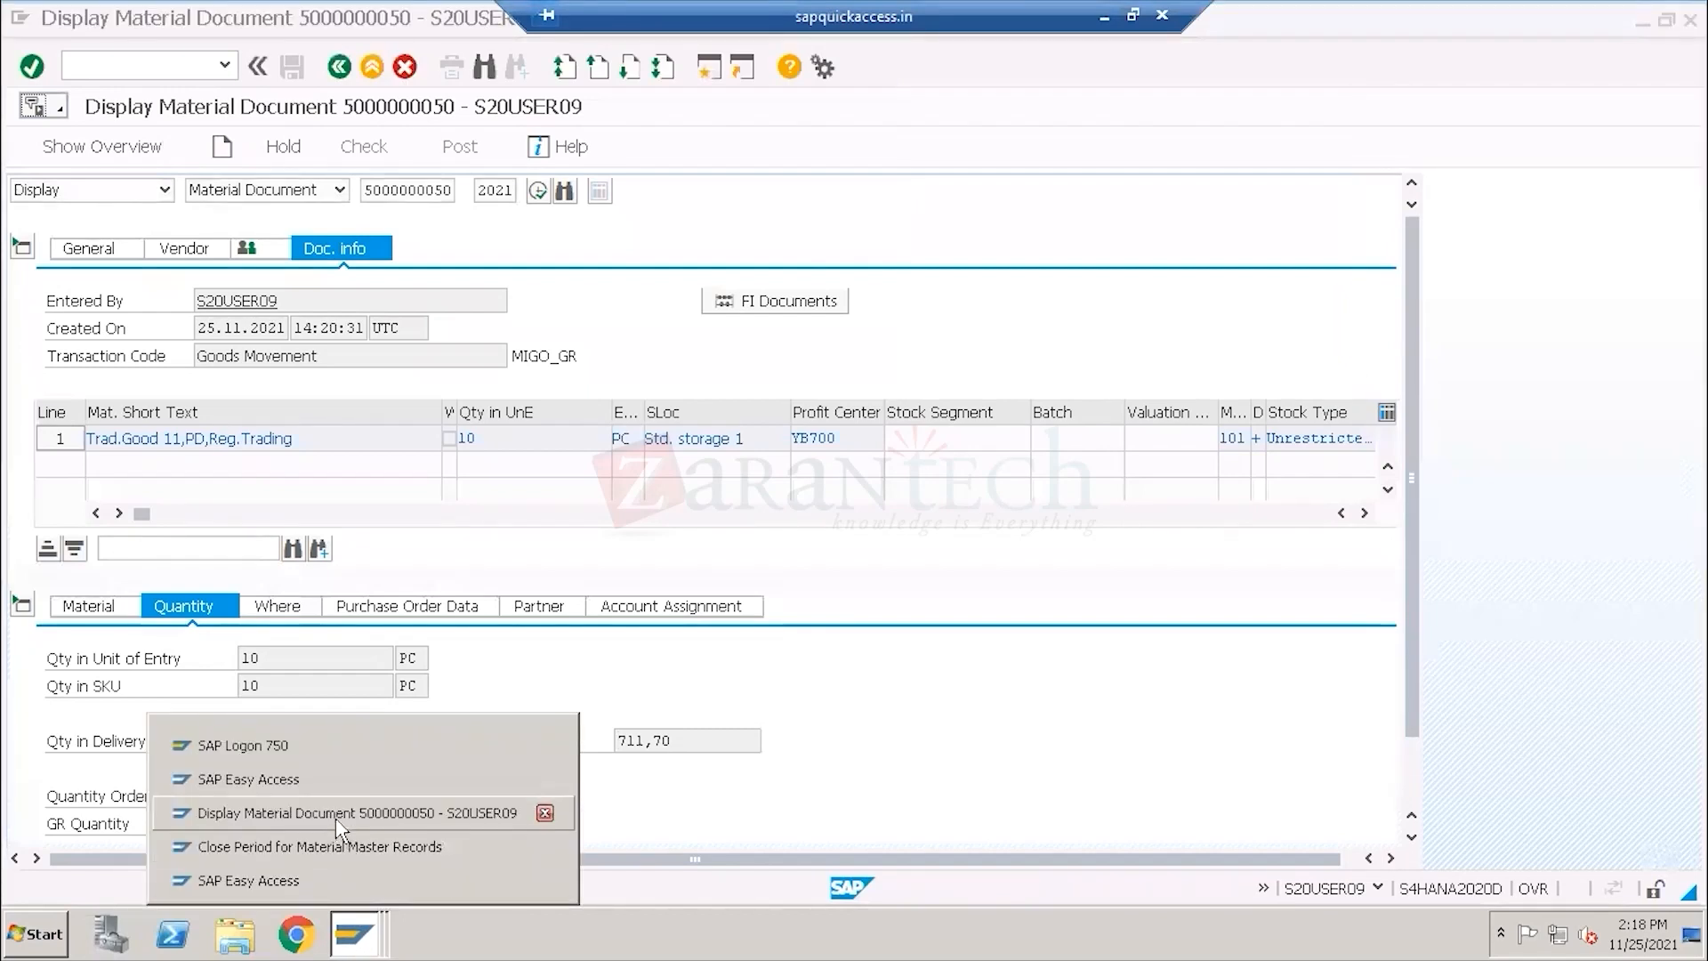
{"action": "left_click", "coordinate": [331, 779]}
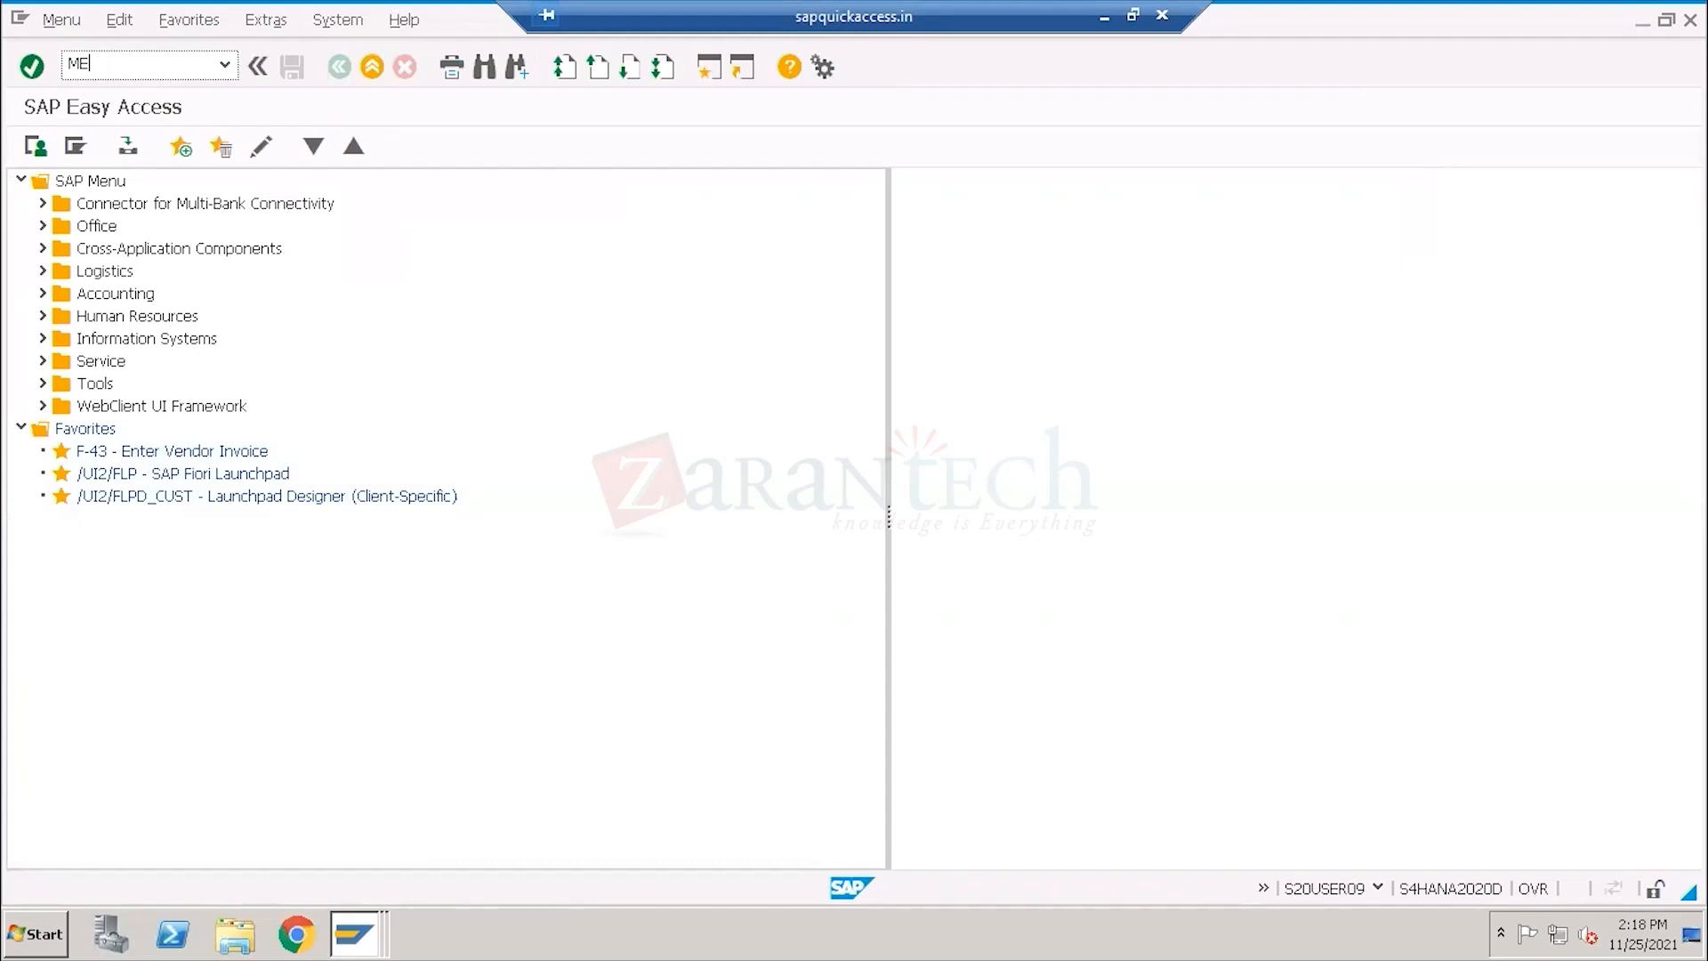
{"action": "key", "text": "Return"}
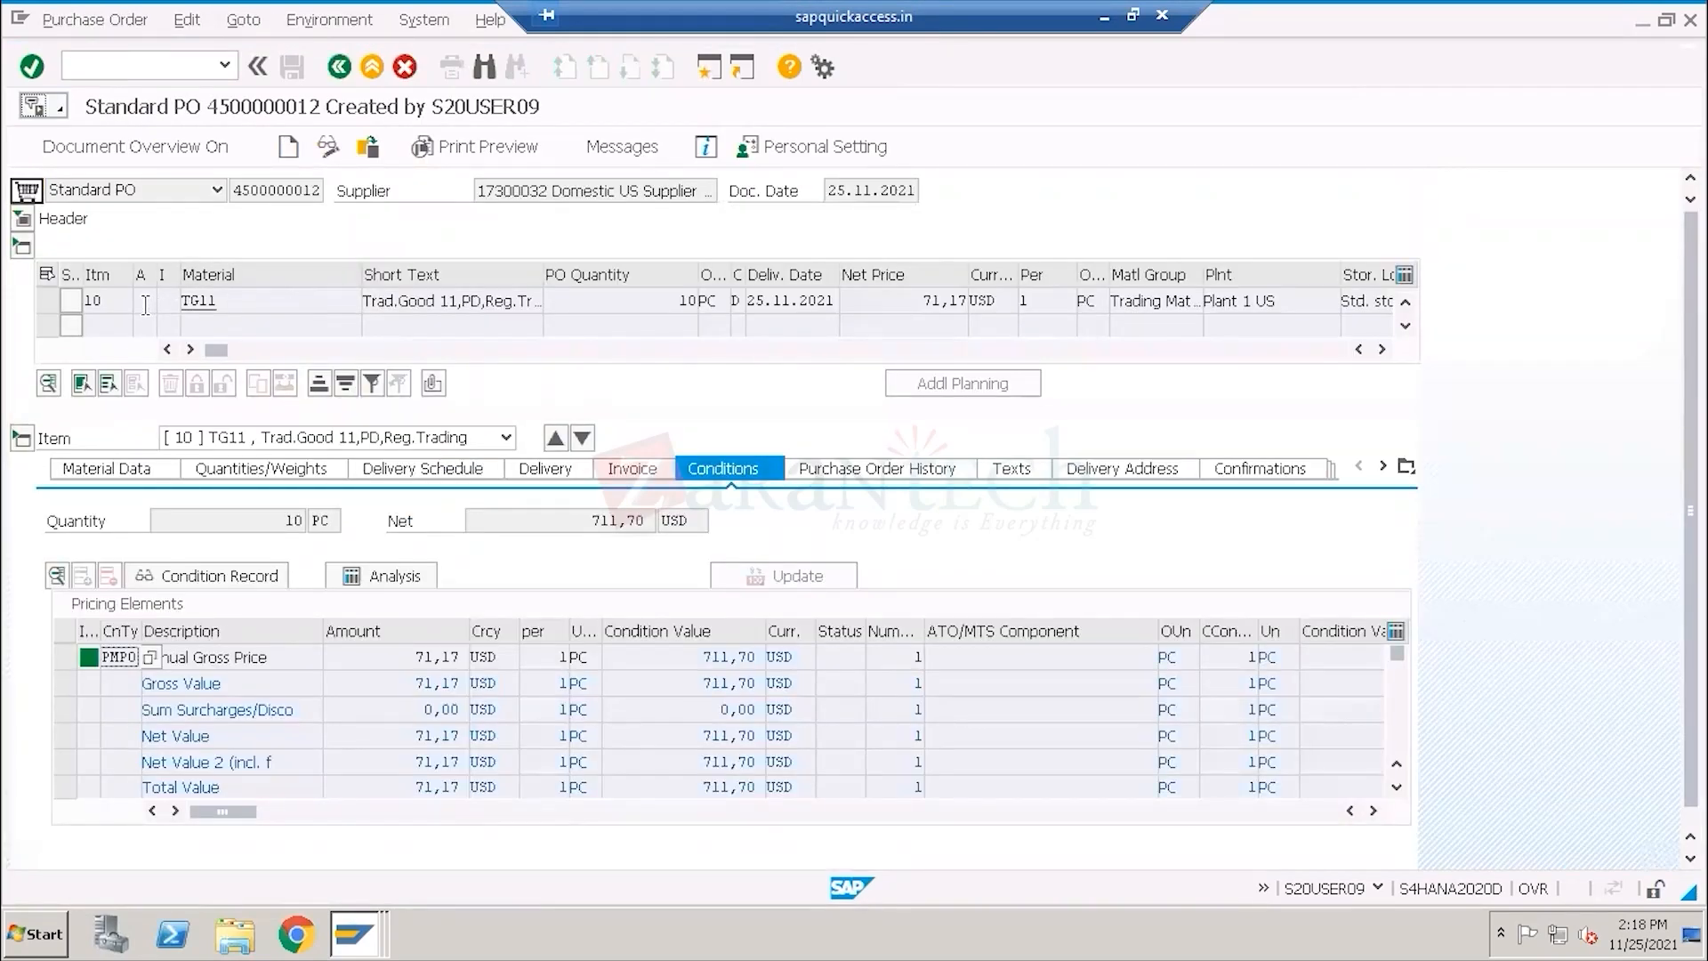
{"action": "left_click", "coordinate": [145, 305]}
Switch to Paint and write the entry "INV. OF RM A/C DR" and "GR/IR CLEARING A/C CR" on two lines, widening the text box to fit.
{"action": "left_click", "coordinate": [1105, 24]}
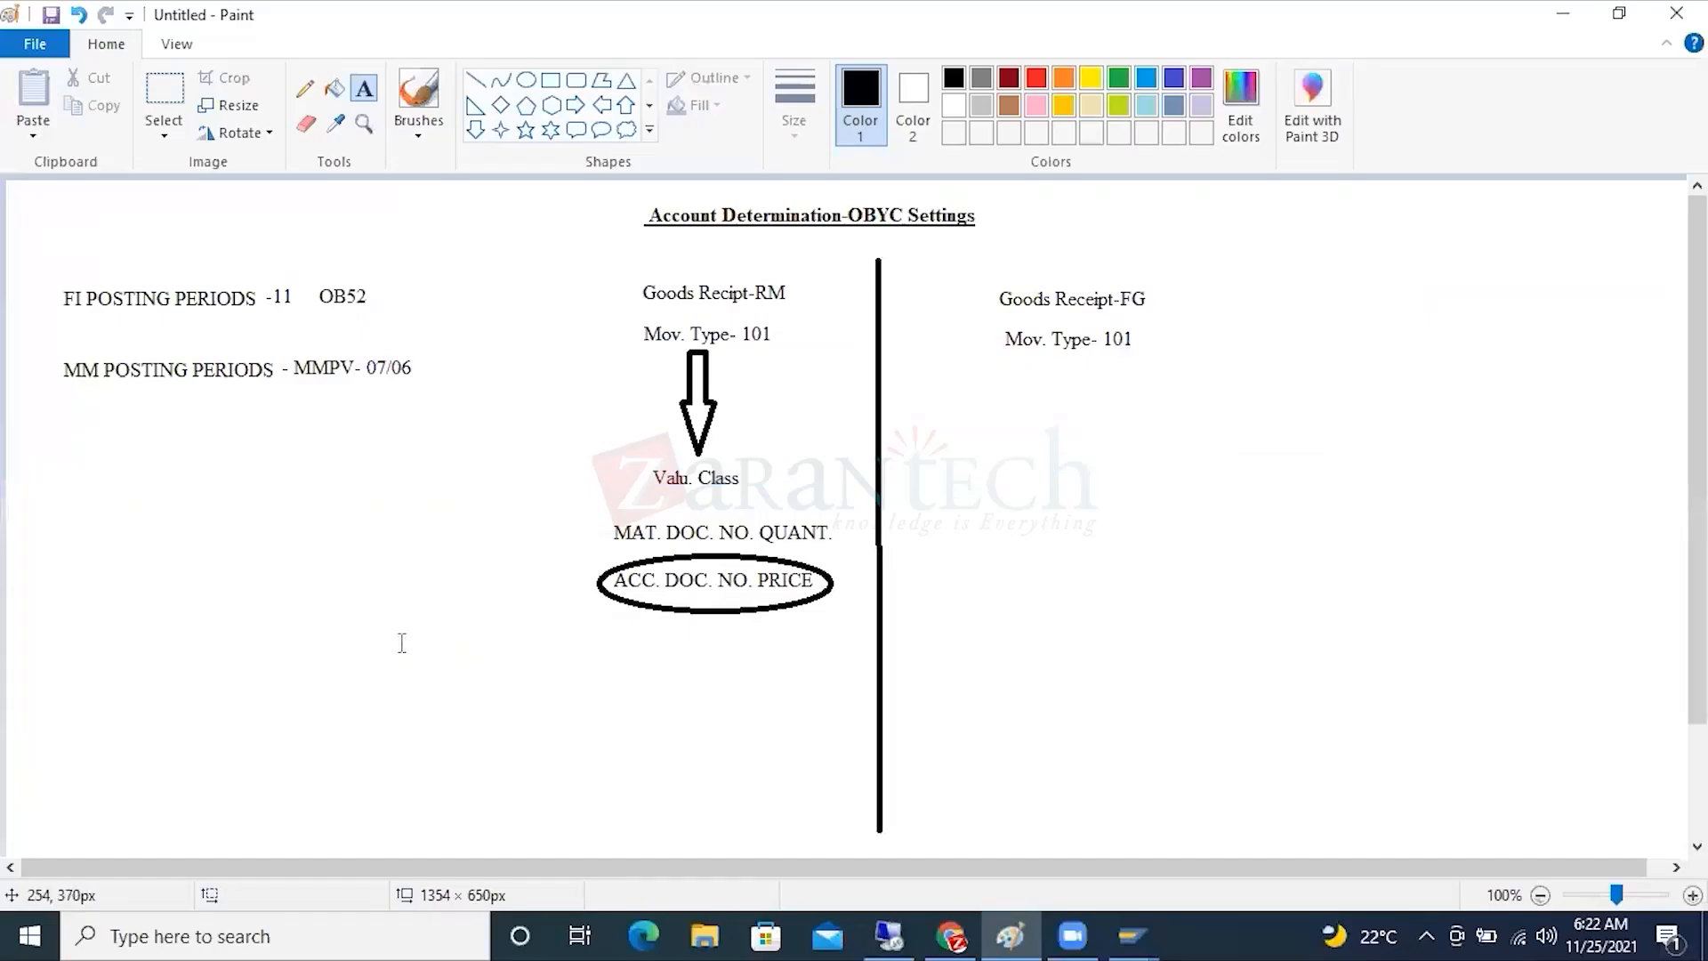
{"action": "left_click", "coordinate": [154, 578]}
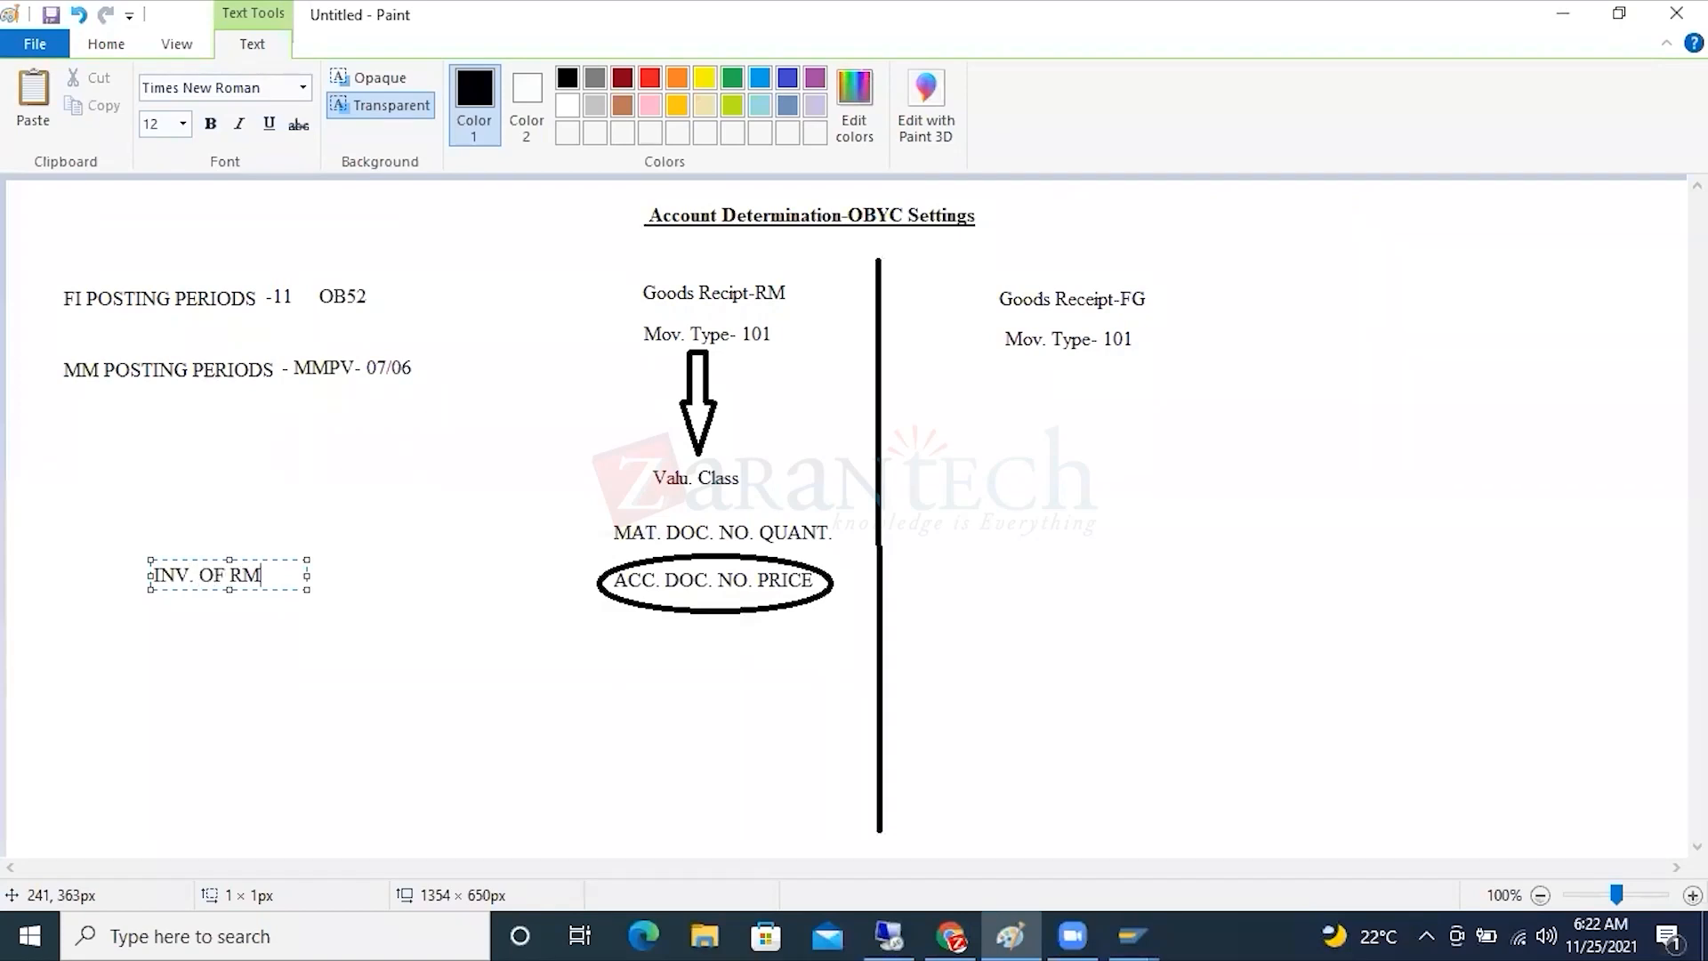
{"action": "type", "text": "INV. OF RM A/C"}
{"action": "key", "text": "Return"}
{"action": "type", "text": "DR"}
{"action": "key", "text": "Return"}
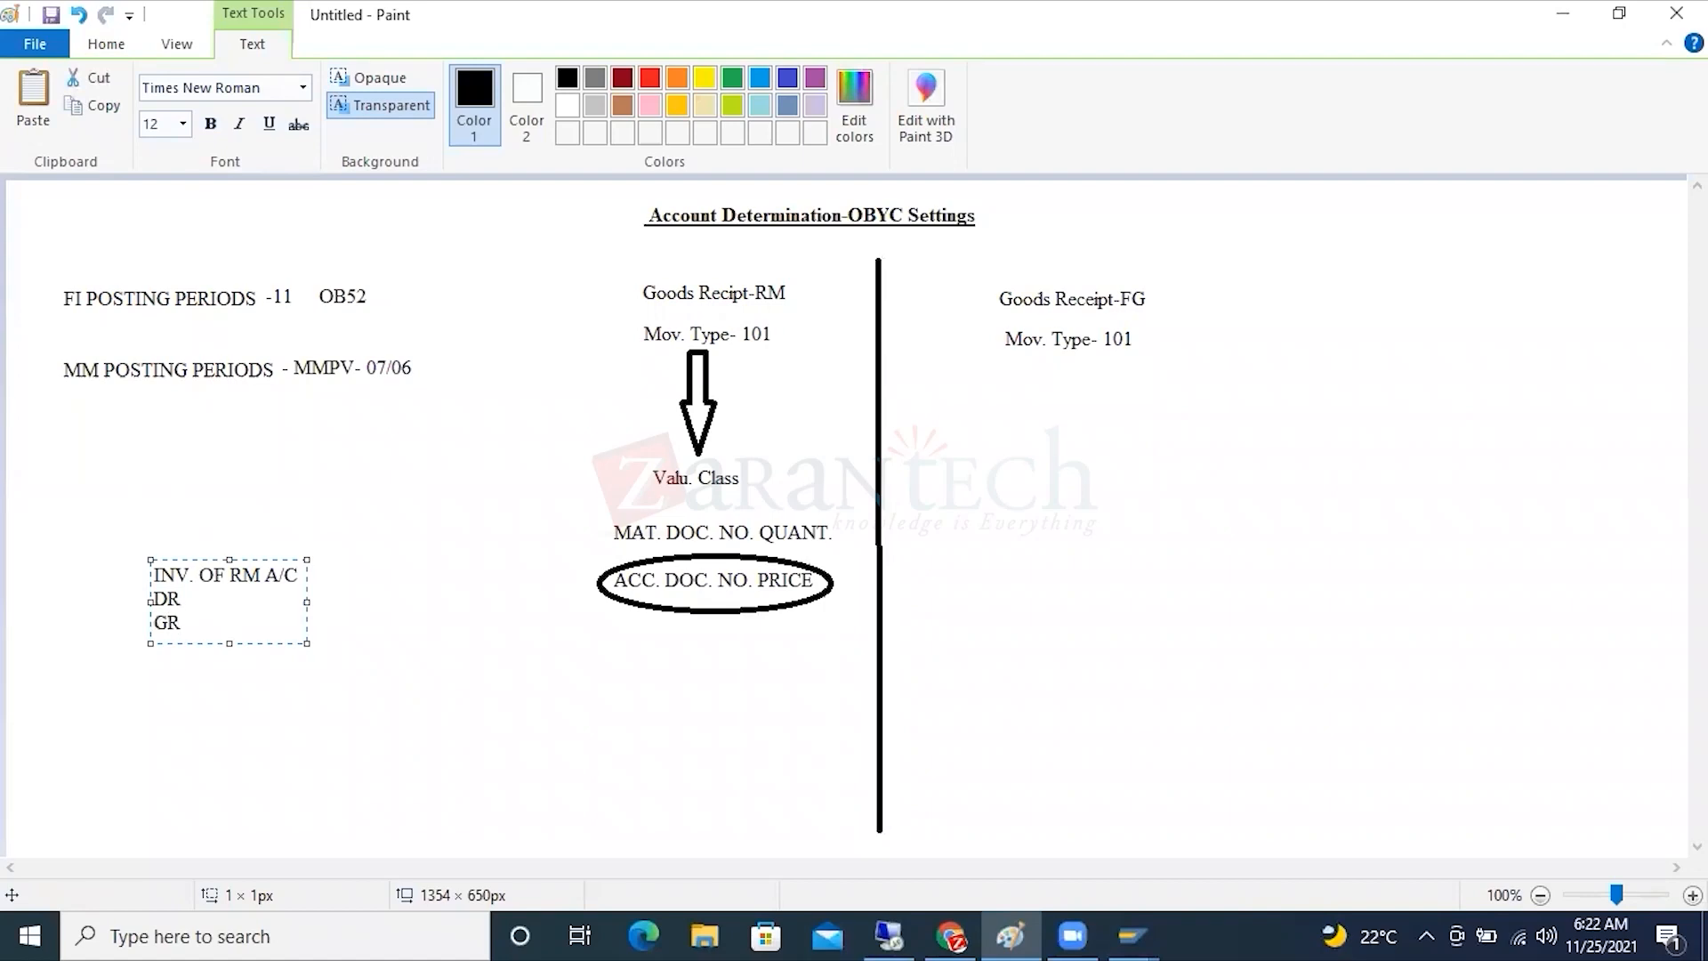
{"action": "type", "text": "GR/IR CLEARING A/C"}
{"action": "key", "text": "Return"}
{"action": "type", "text": "CR"}
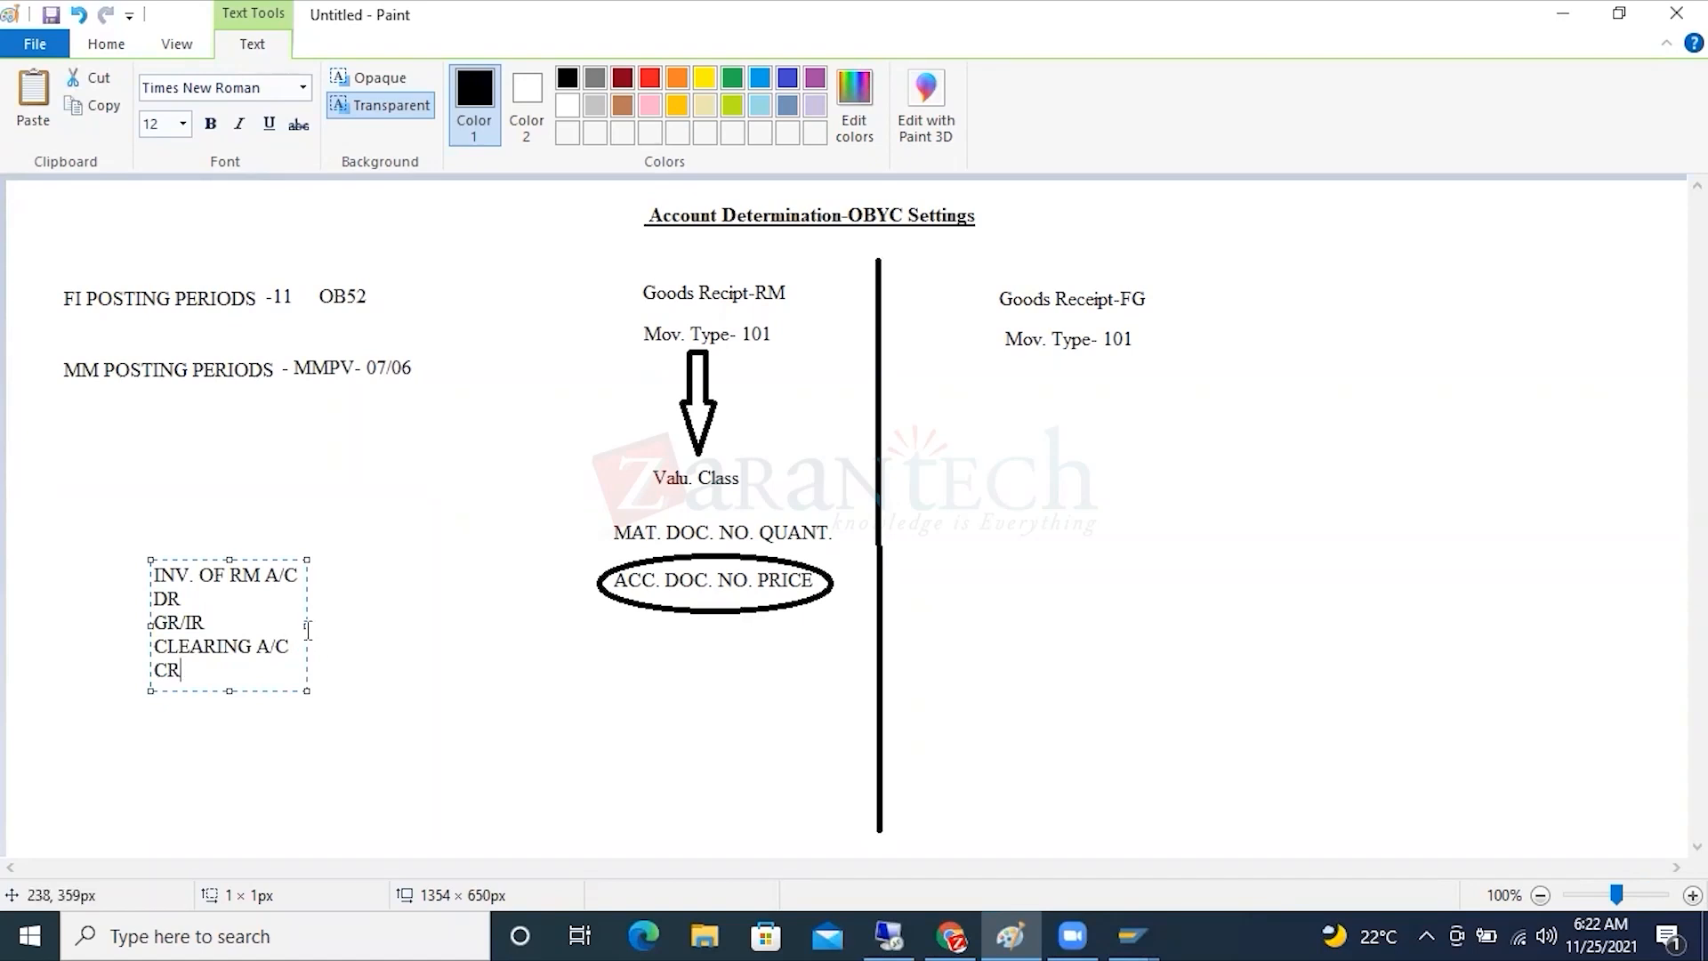
{"action": "left_click_drag", "start_coordinate": [305, 628], "coordinate": [597, 647]}
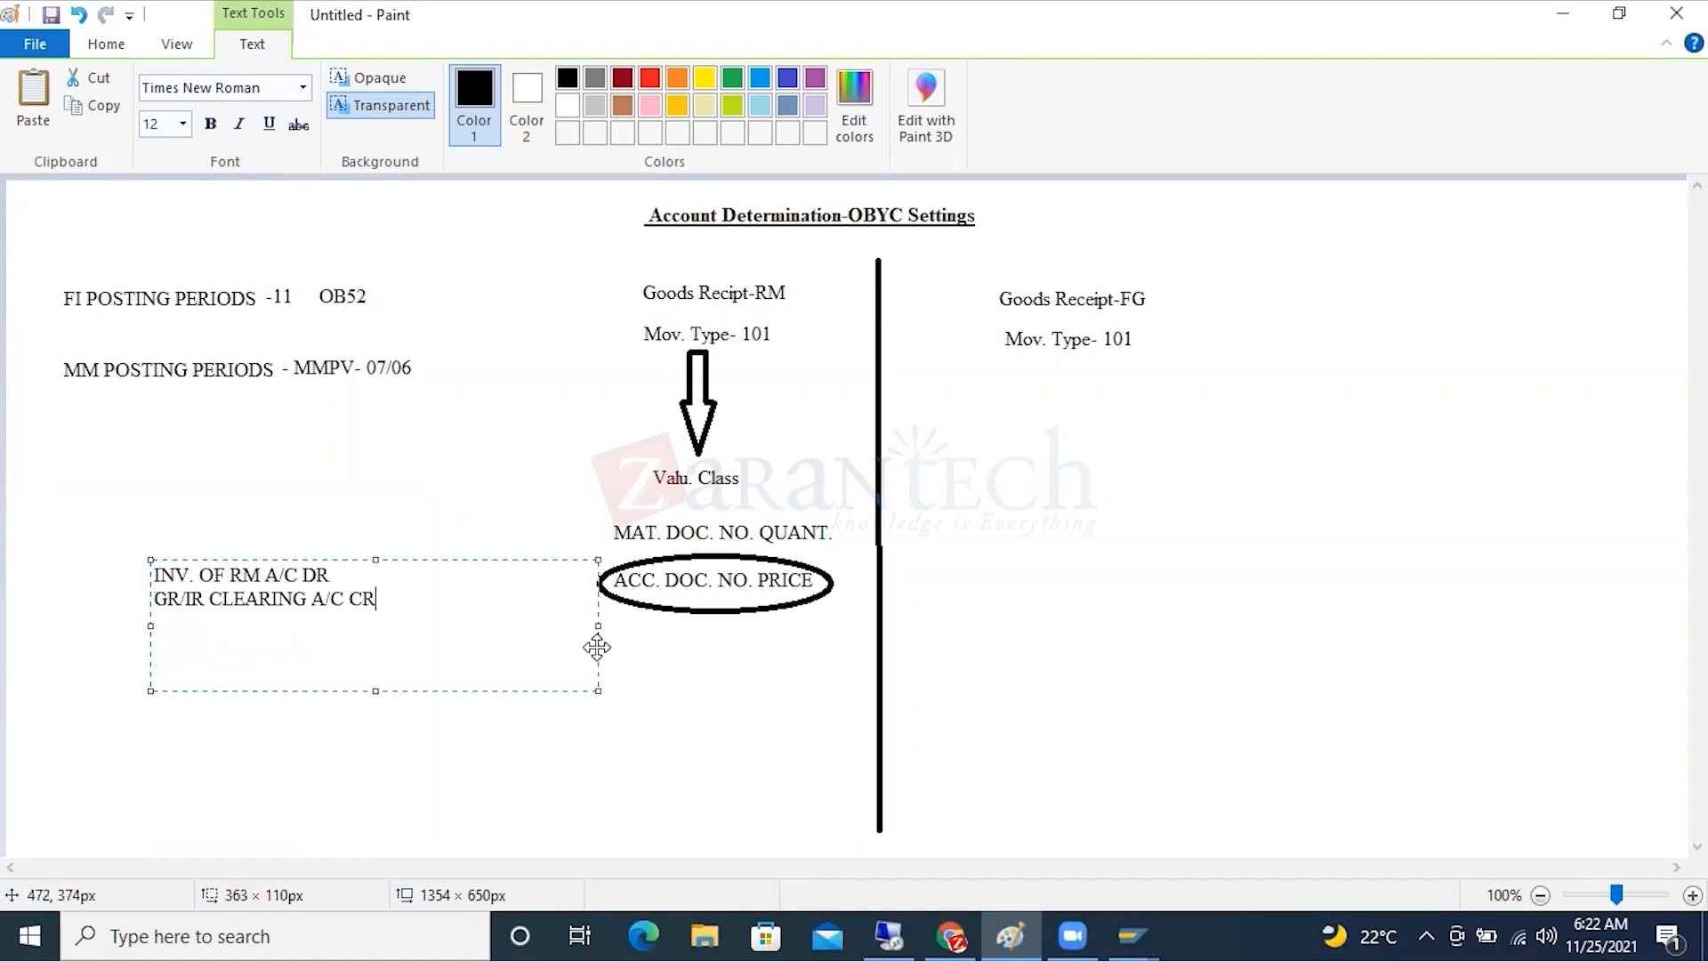
{"action": "left_click_drag", "start_coordinate": [340, 565], "coordinate": [105, 566]}
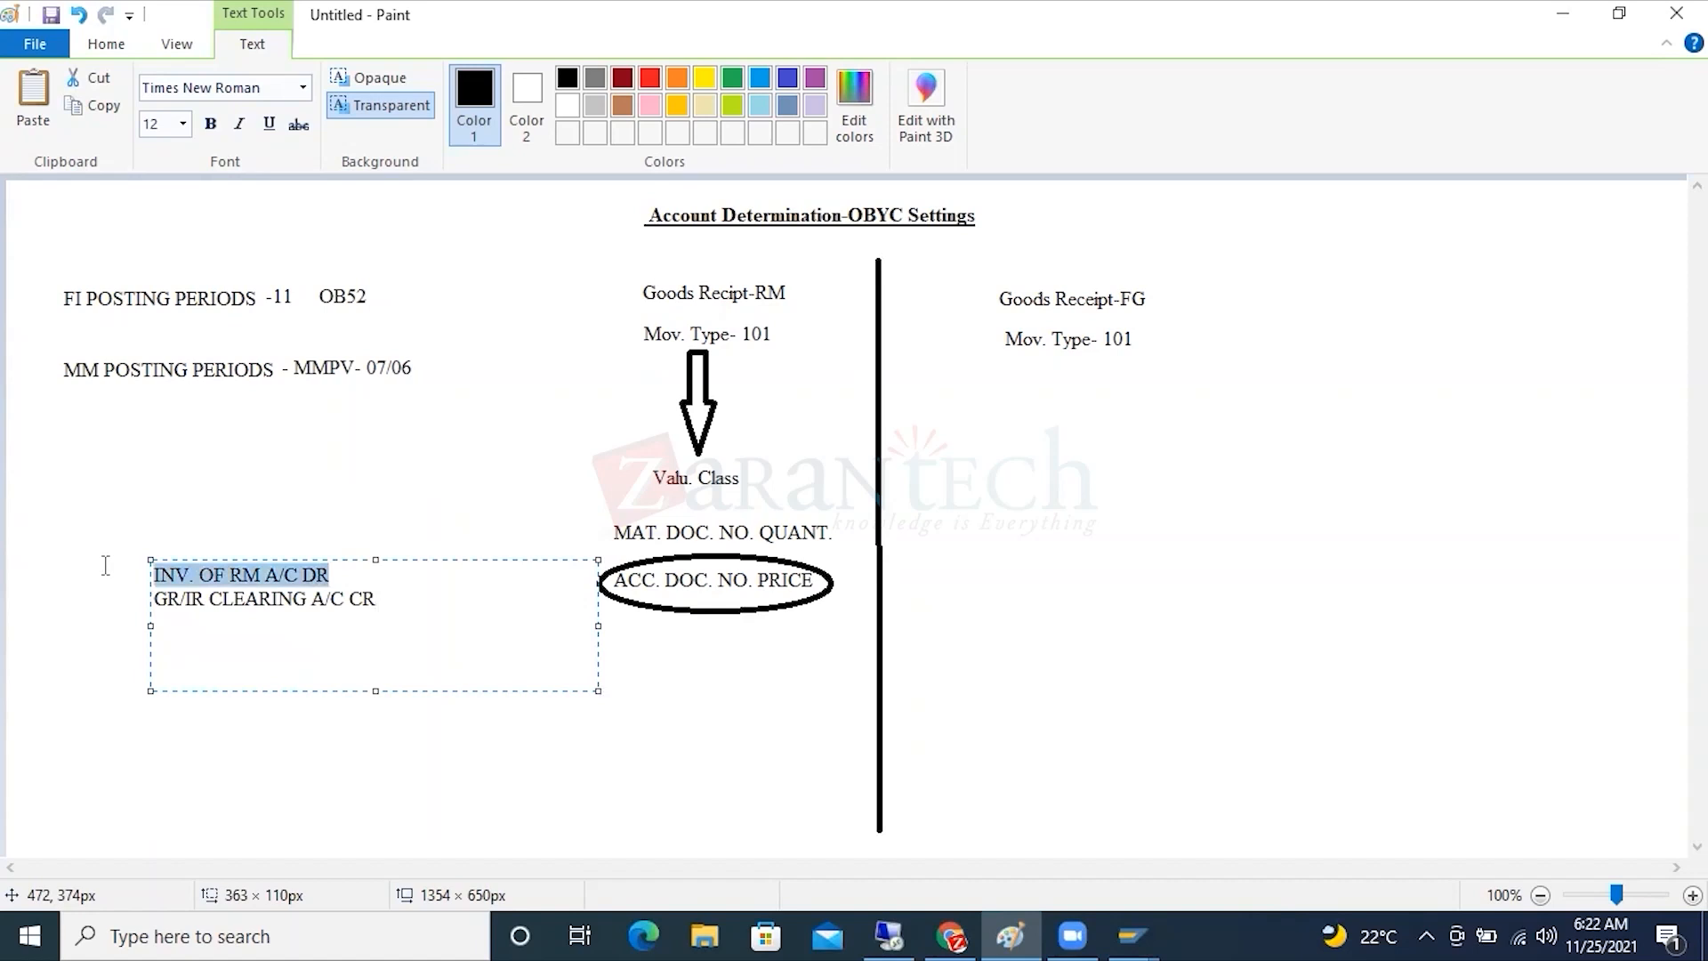
{"action": "left_click_drag", "start_coordinate": [390, 597], "coordinate": [155, 605]}
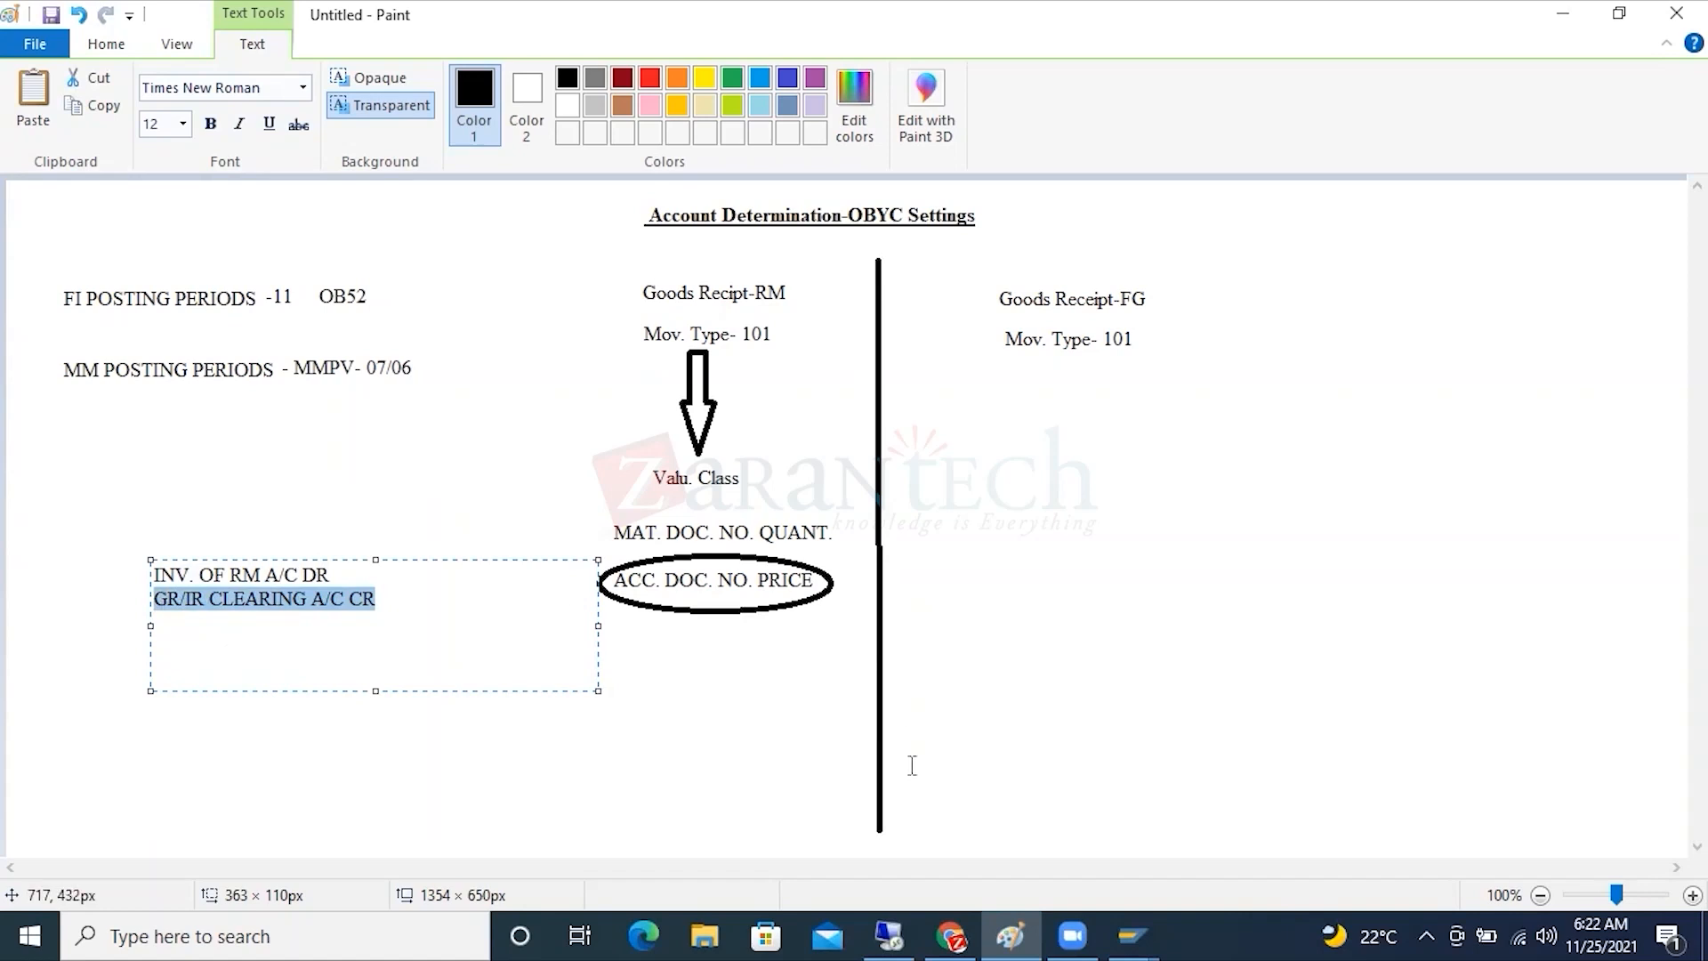
Return to the SAP material document and list its accounting documents again, keeping the list clear of the header data.
{"action": "left_click", "coordinate": [890, 937]}
{"action": "left_click", "coordinate": [356, 935]}
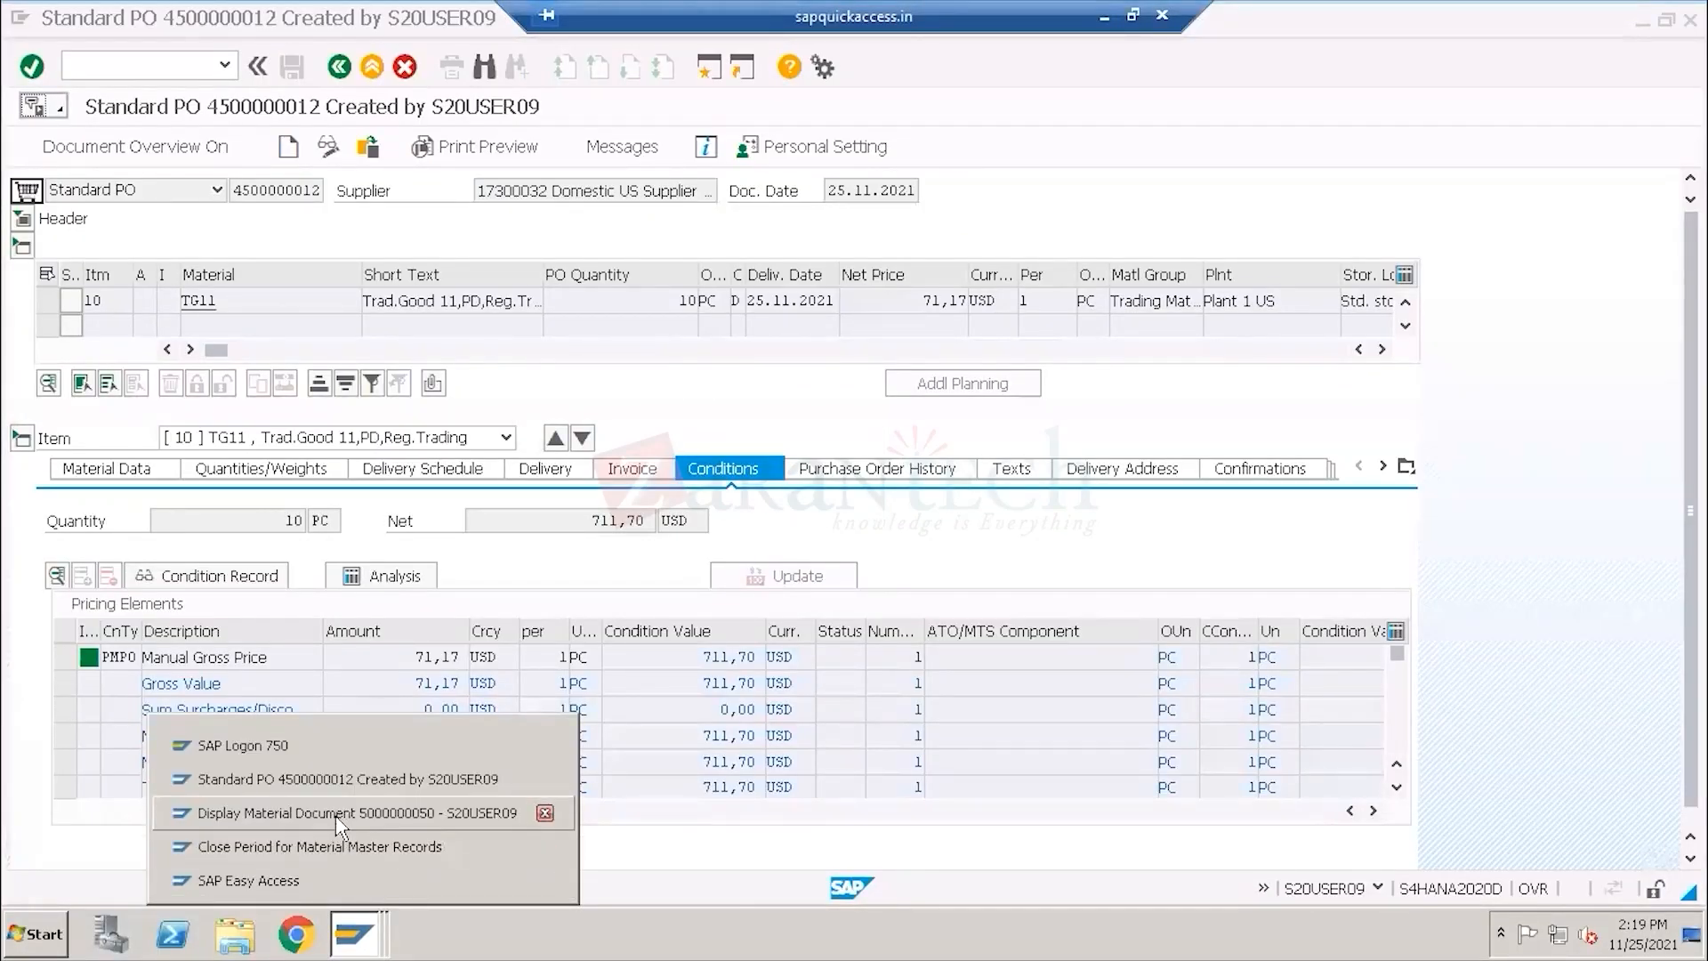
{"action": "left_click", "coordinate": [341, 815]}
{"action": "left_click", "coordinate": [761, 303]}
{"action": "left_click_drag", "start_coordinate": [392, 188], "coordinate": [1259, 153]}
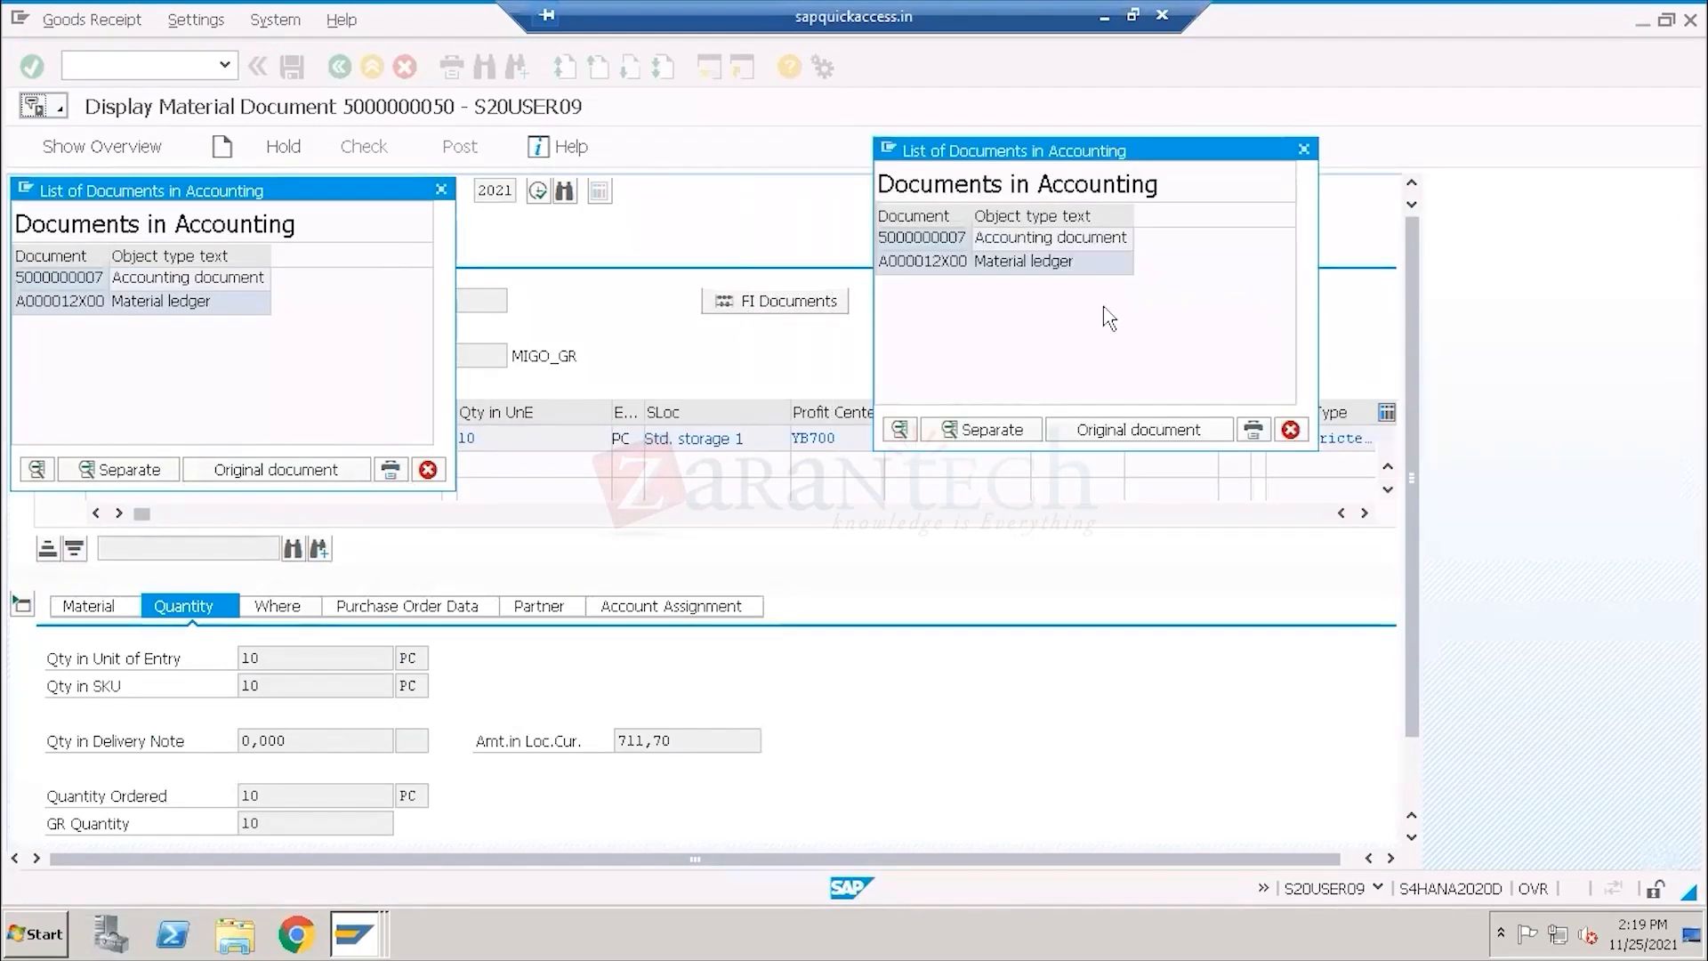
Examine the account assignment categories available for the purchase order's TG11 item, including K (Cost center), and close the list without choosing one.
{"action": "left_click", "coordinate": [360, 932]}
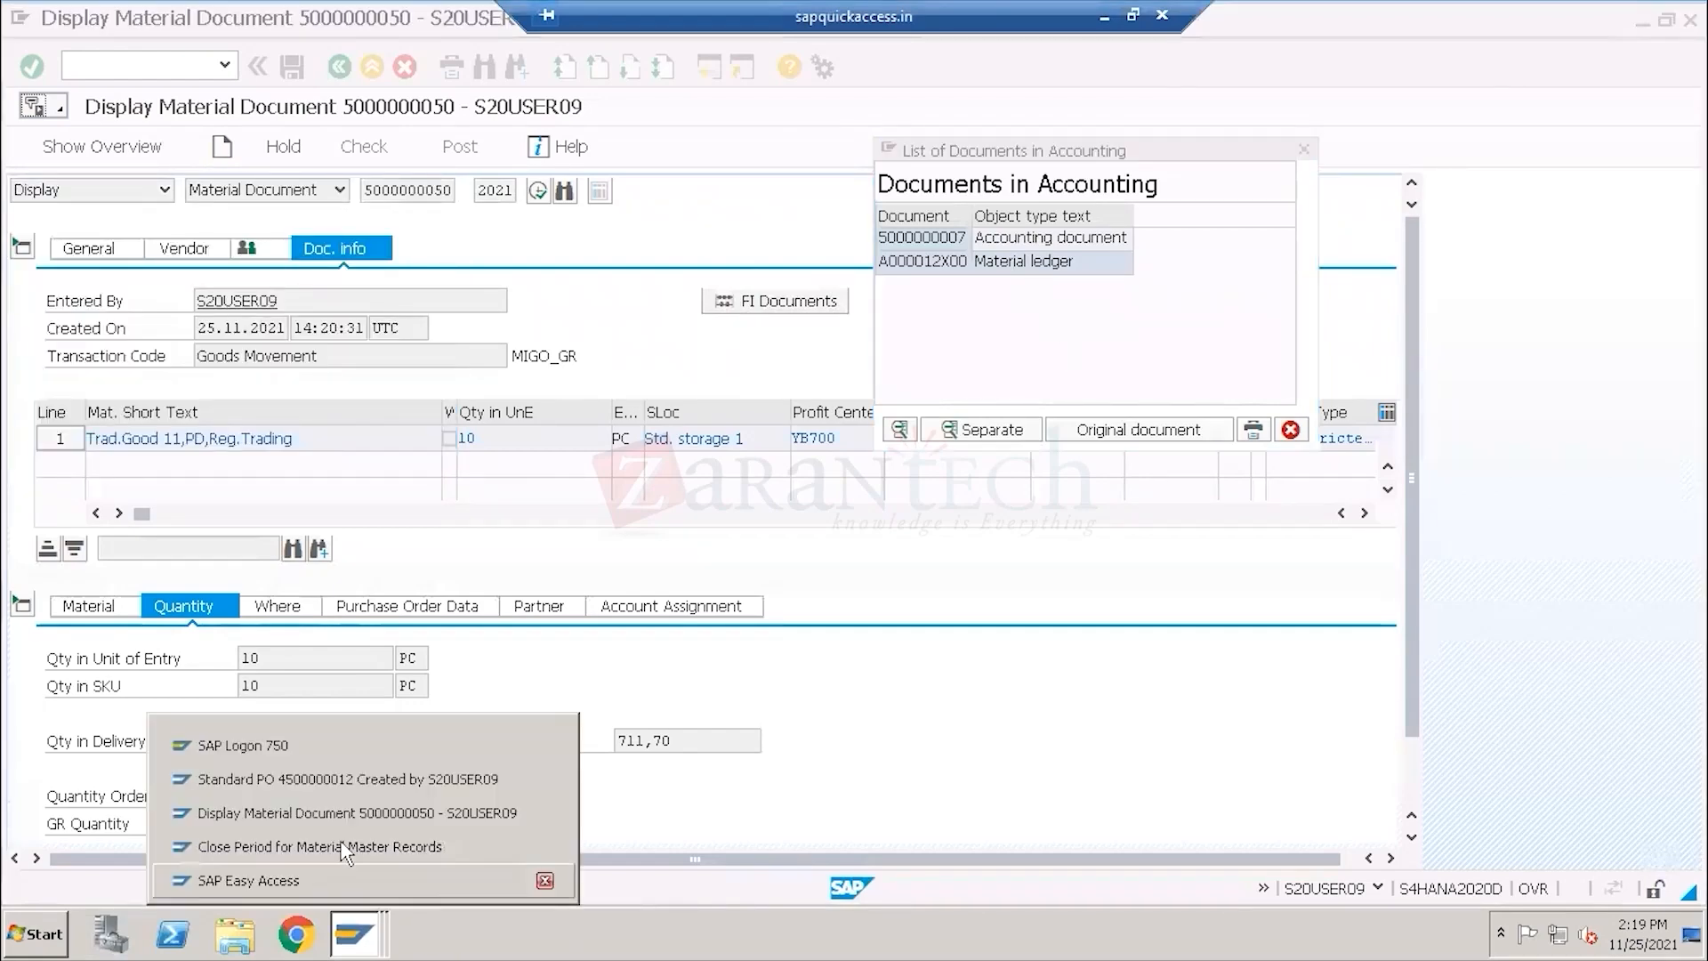
{"action": "left_click", "coordinate": [345, 777]}
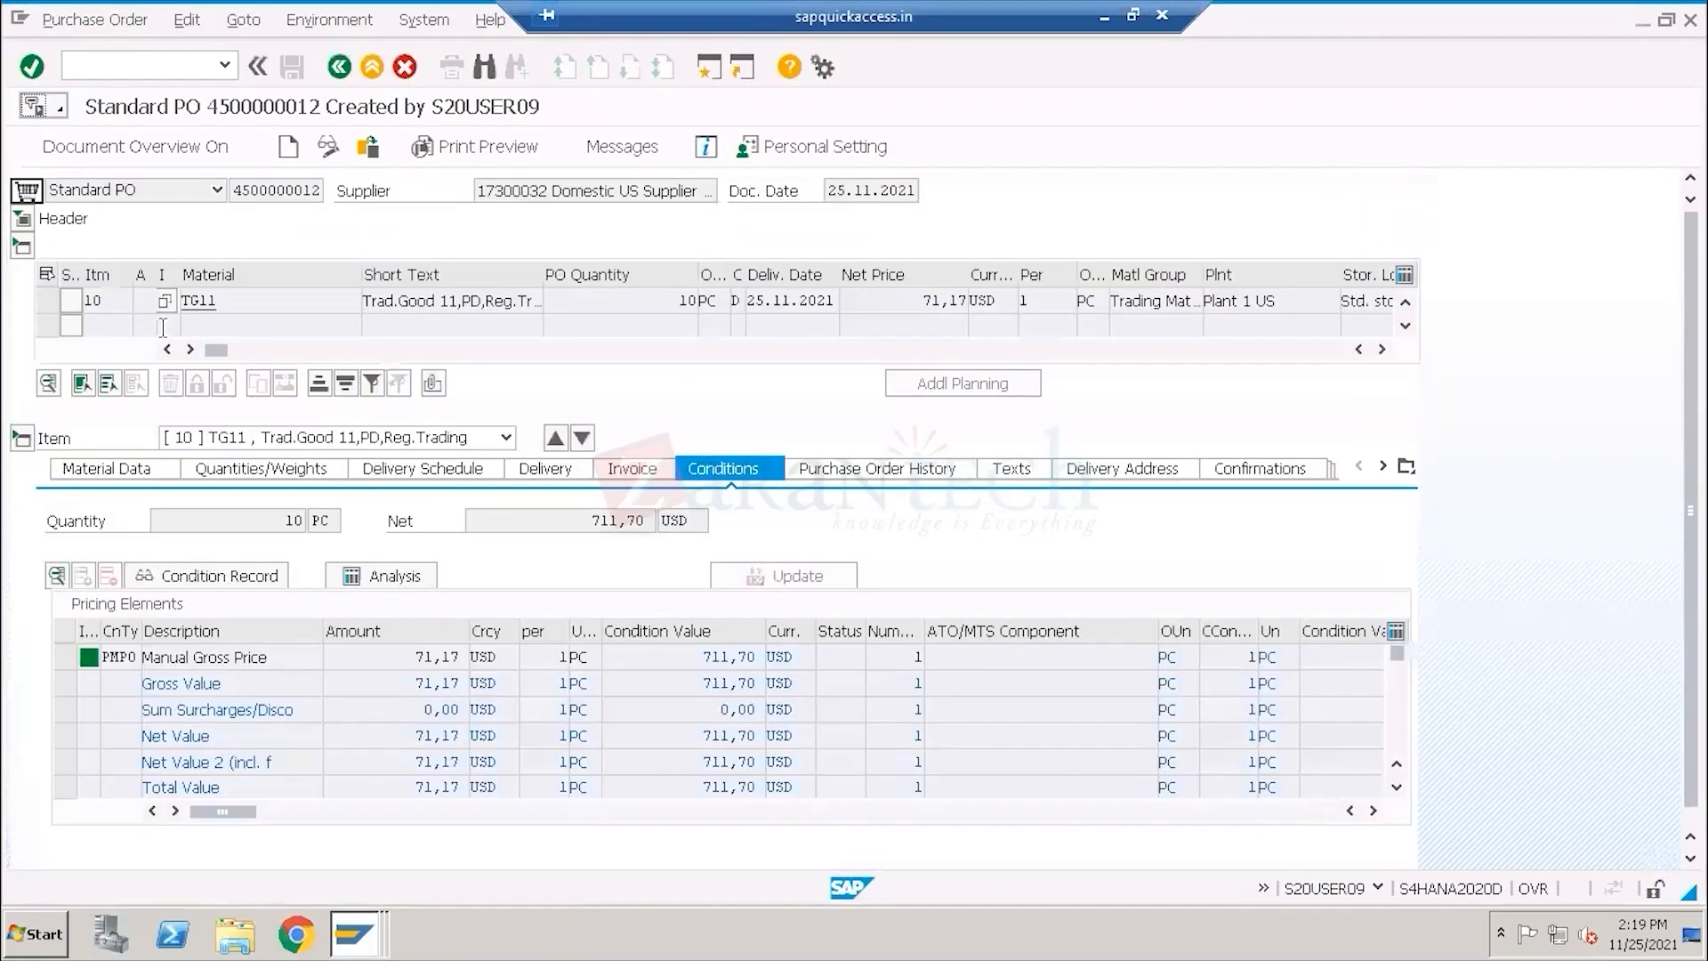
{"action": "left_click", "coordinate": [164, 303]}
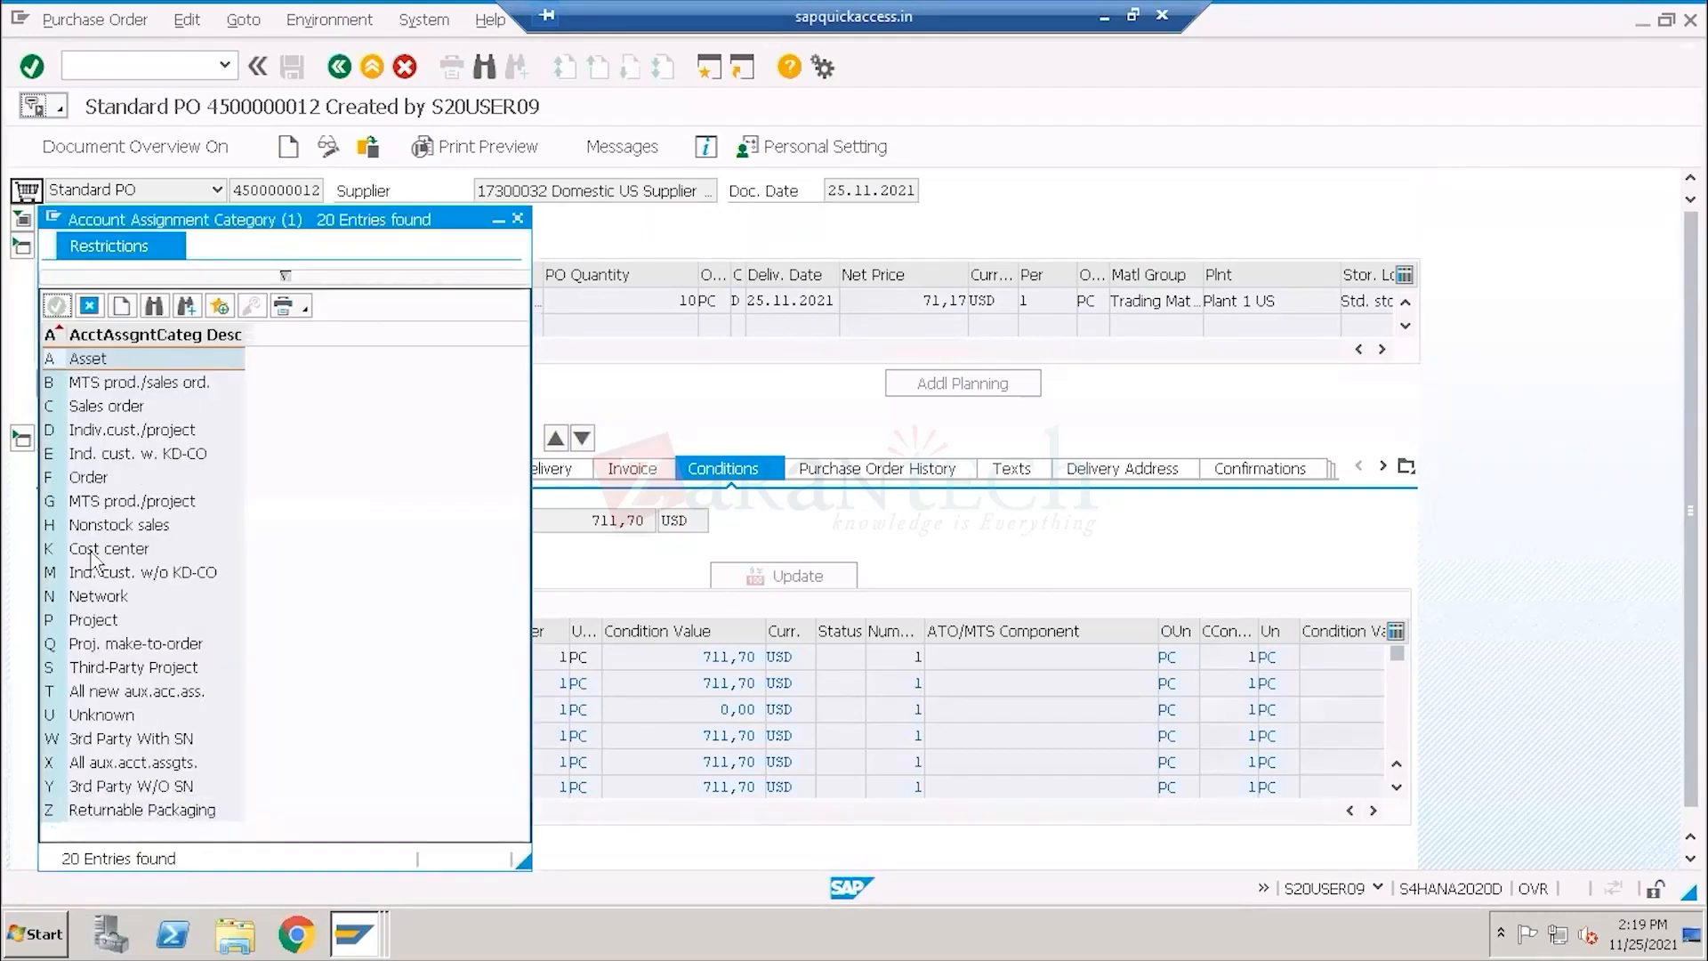
{"action": "left_click", "coordinate": [119, 550]}
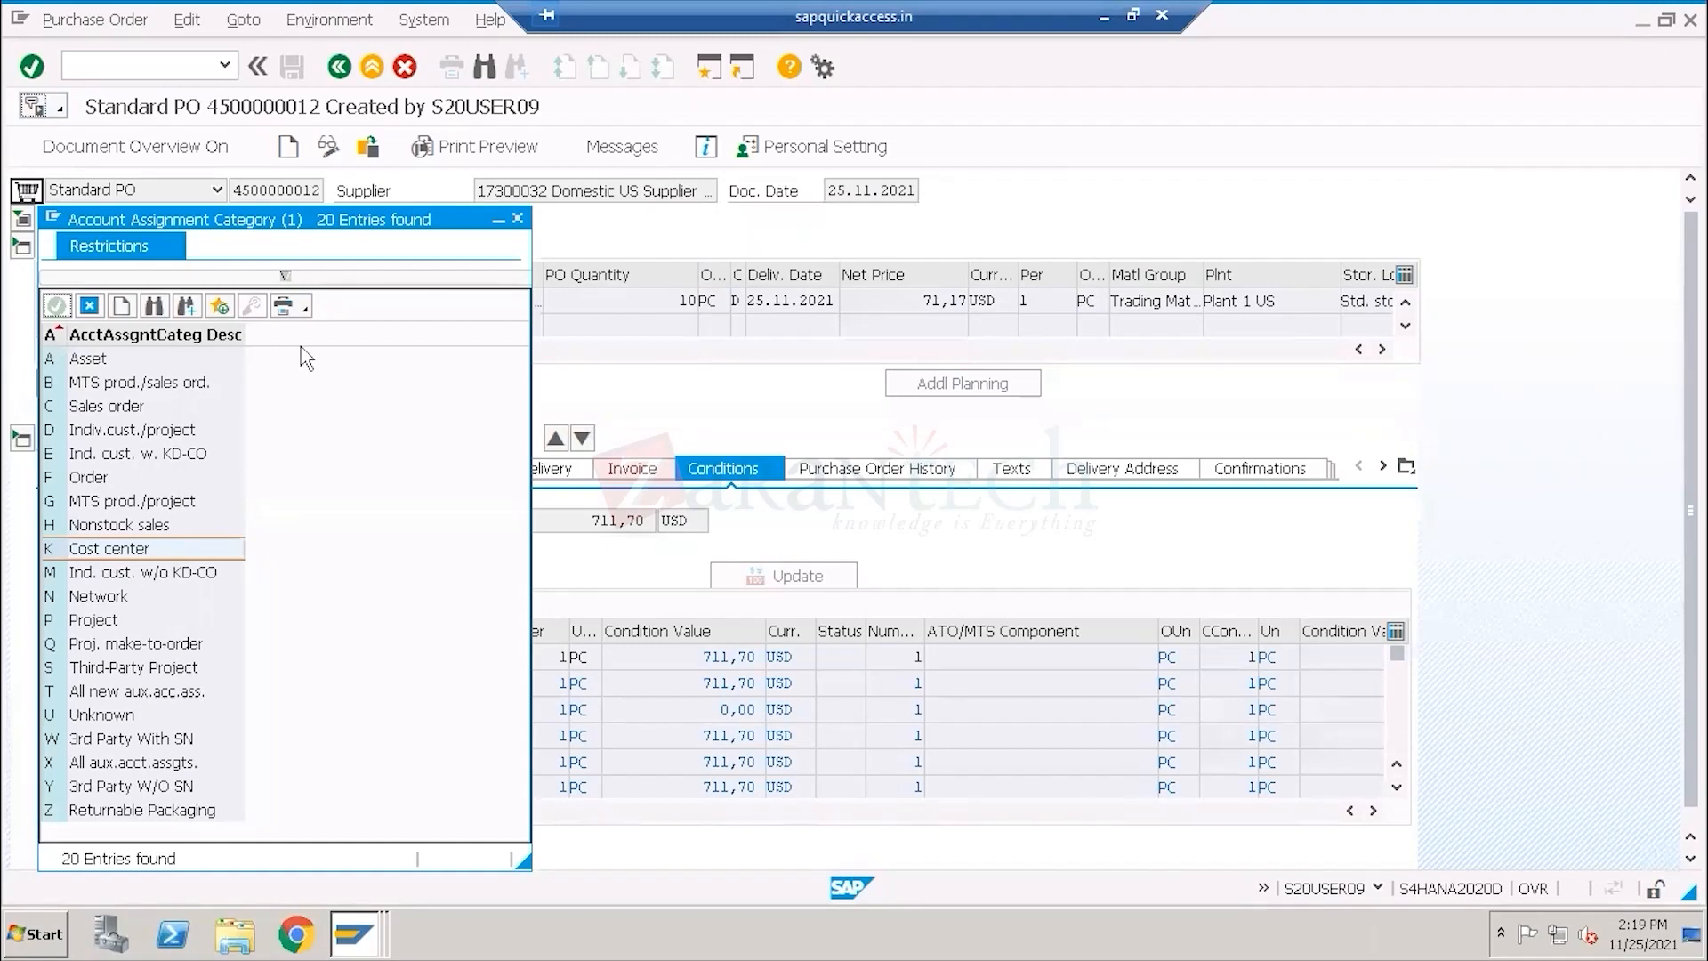
{"action": "key", "text": "Escape"}
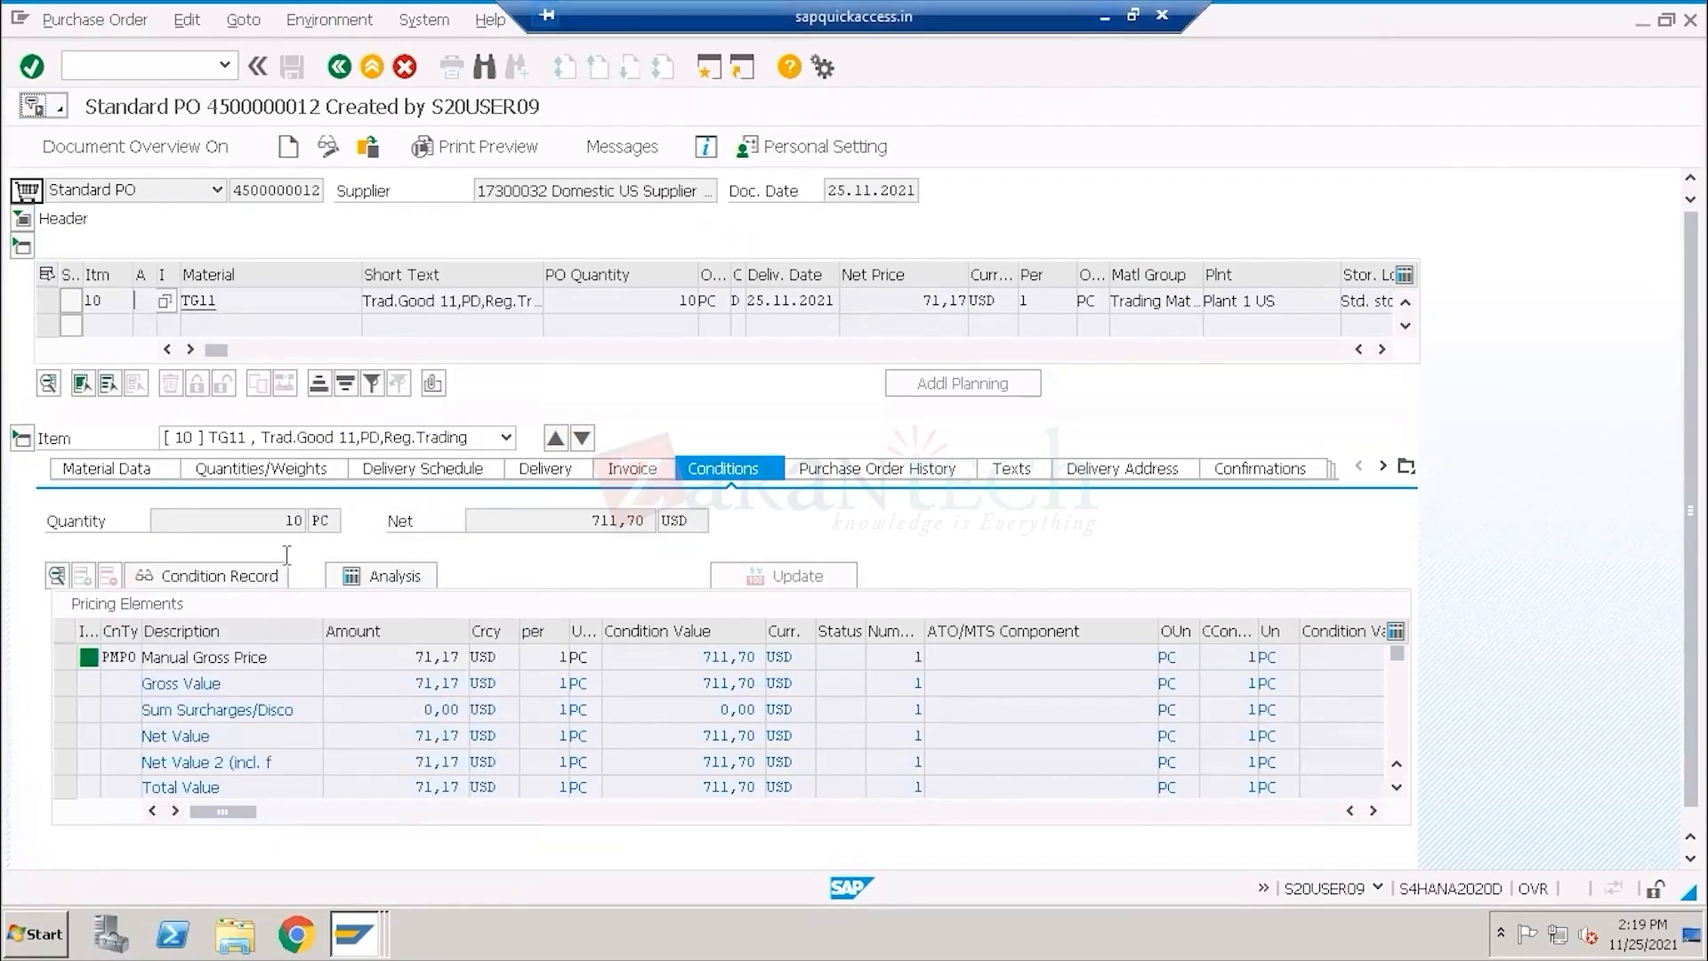
Go back to the Paint diagram, review the "INV. OF RM A/C DR" line, and enlarge its text box to about 439 × 207 px.
{"action": "left_click", "coordinate": [1104, 16]}
{"action": "left_click_drag", "start_coordinate": [318, 575], "coordinate": [144, 575]}
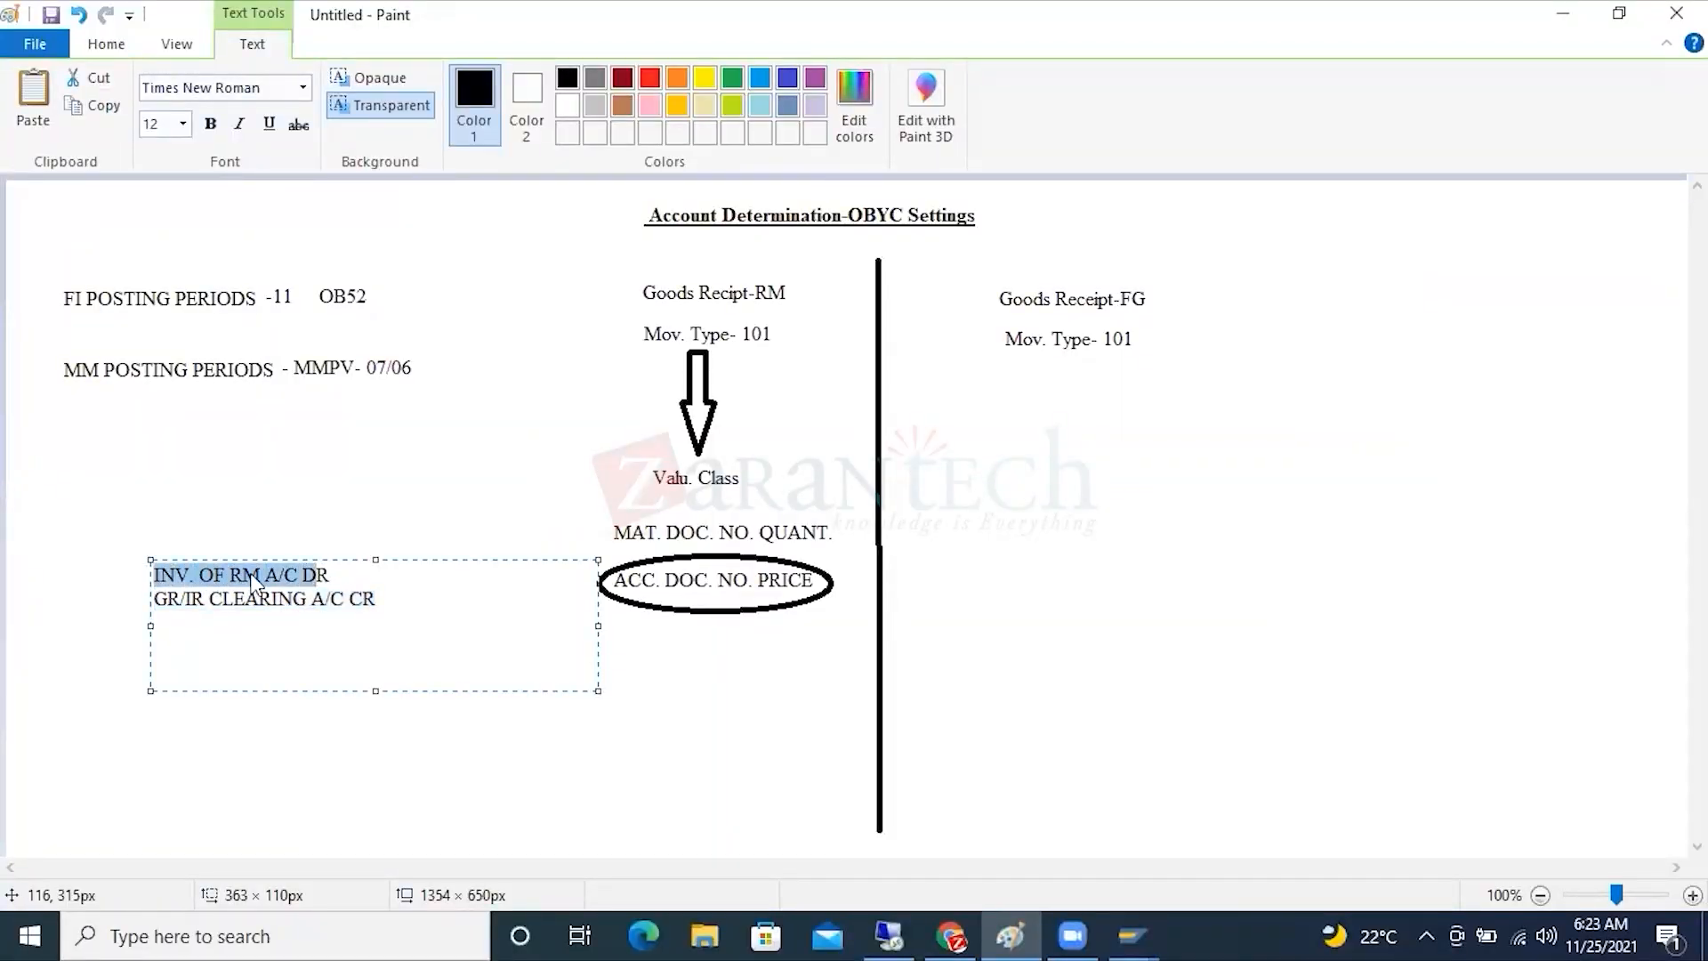
{"action": "left_click_drag", "start_coordinate": [333, 576], "coordinate": [127, 576]}
{"action": "left_click_drag", "start_coordinate": [150, 556], "coordinate": [55, 439]}
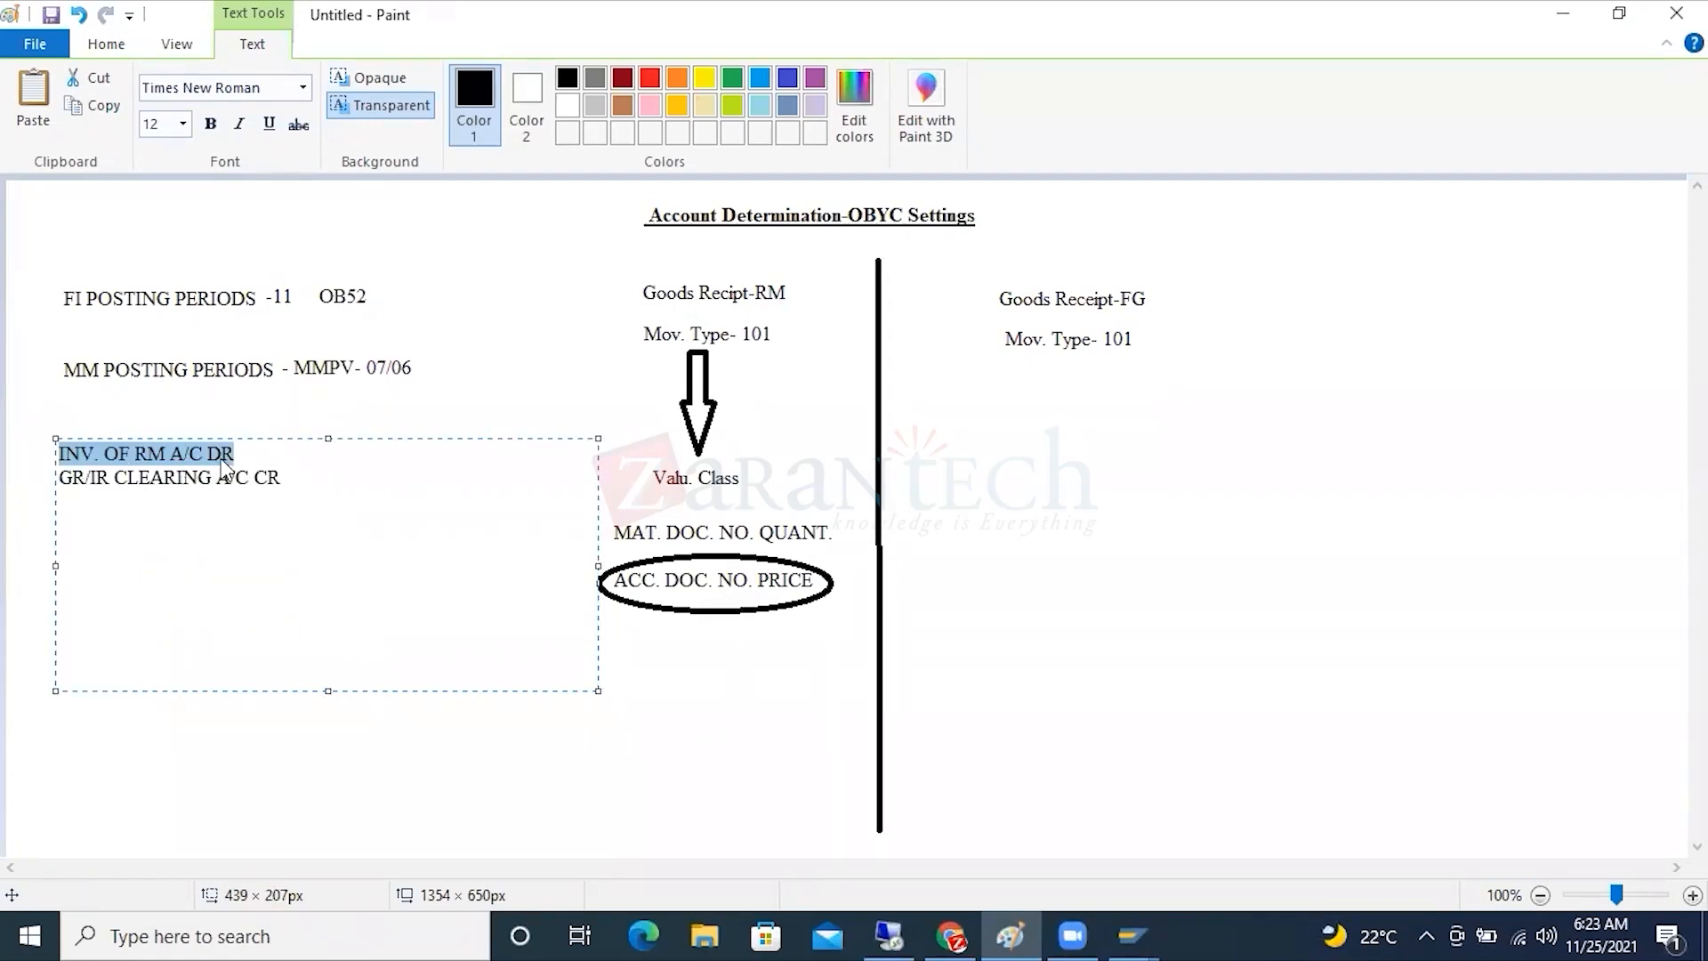
{"action": "left_click_drag", "start_coordinate": [235, 453], "coordinate": [59, 454]}
Add the line "K: Consumption of RM Dr" below the GR/IR clearing entry in the note.
{"action": "left_click", "coordinate": [283, 478]}
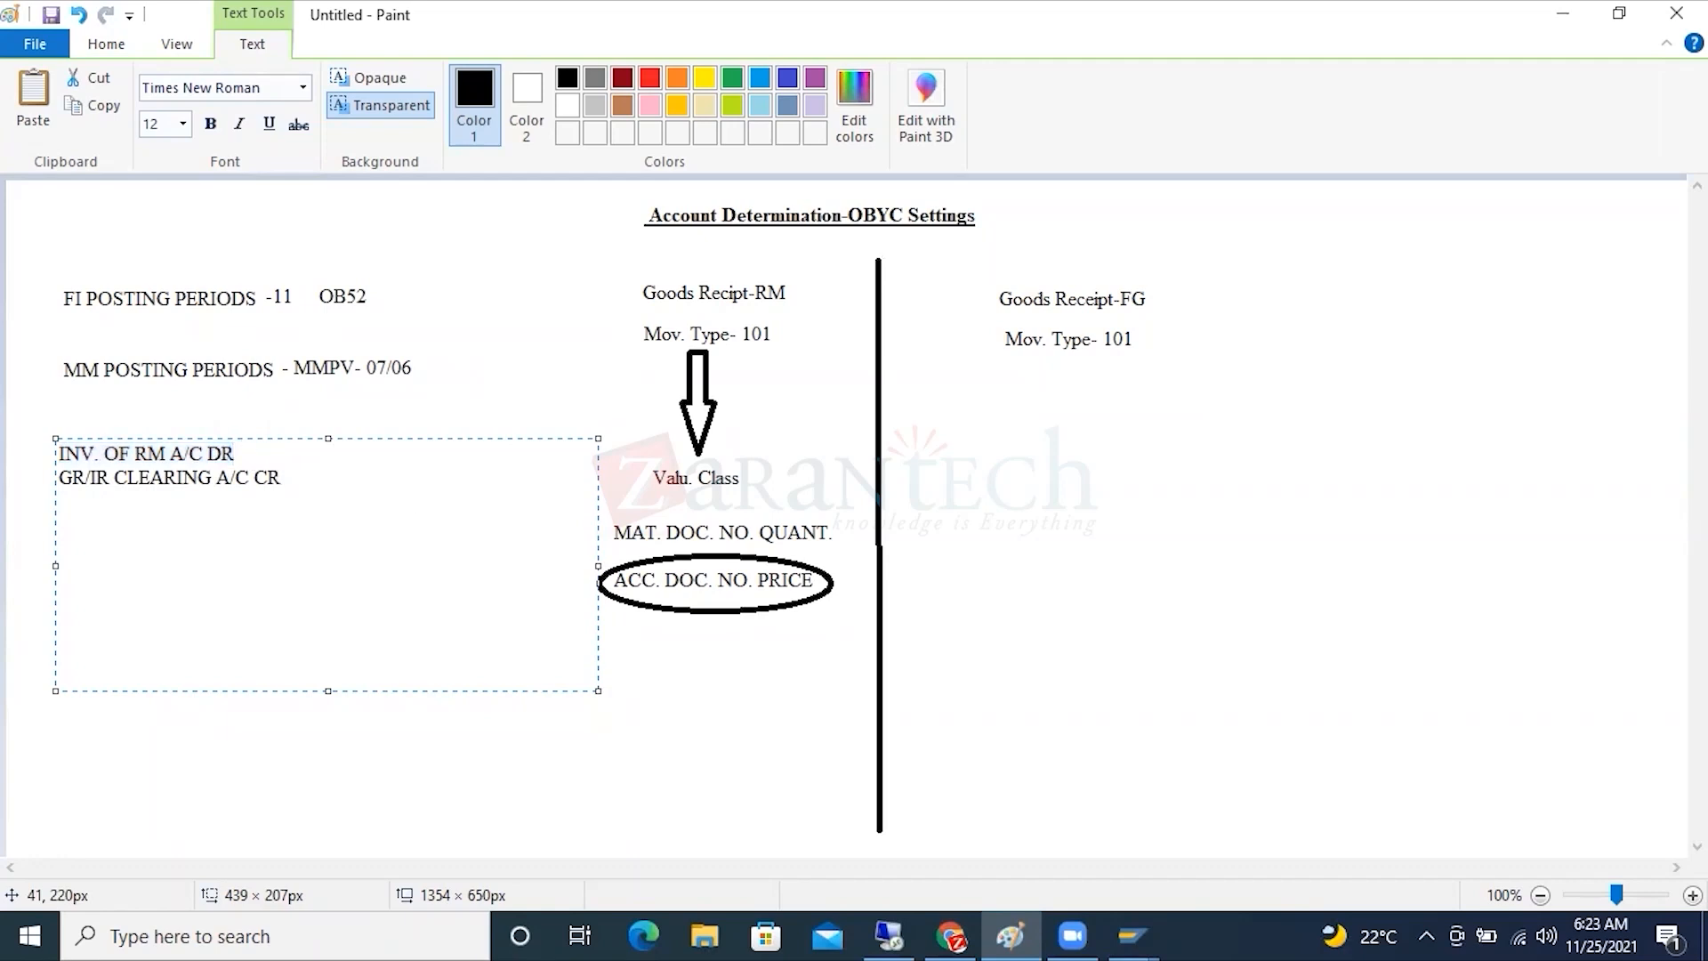
{"action": "type", "text": "K:"}
{"action": "left_click", "coordinate": [86, 550]}
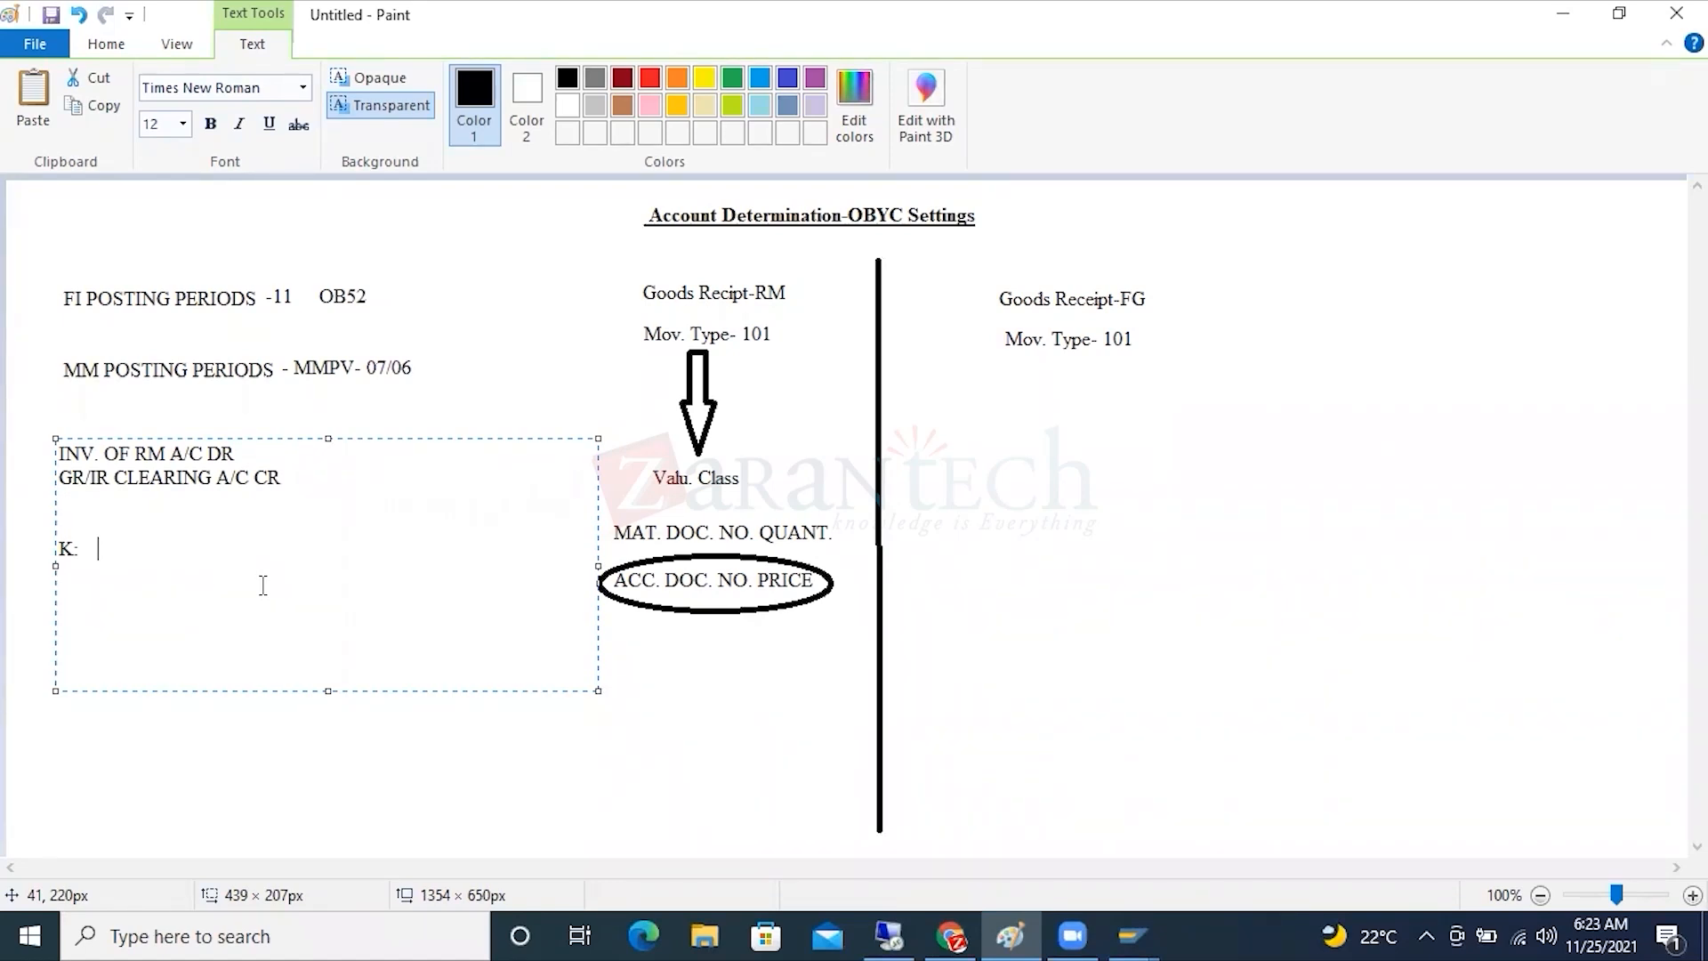
{"action": "type", "text": "Consumption of"}
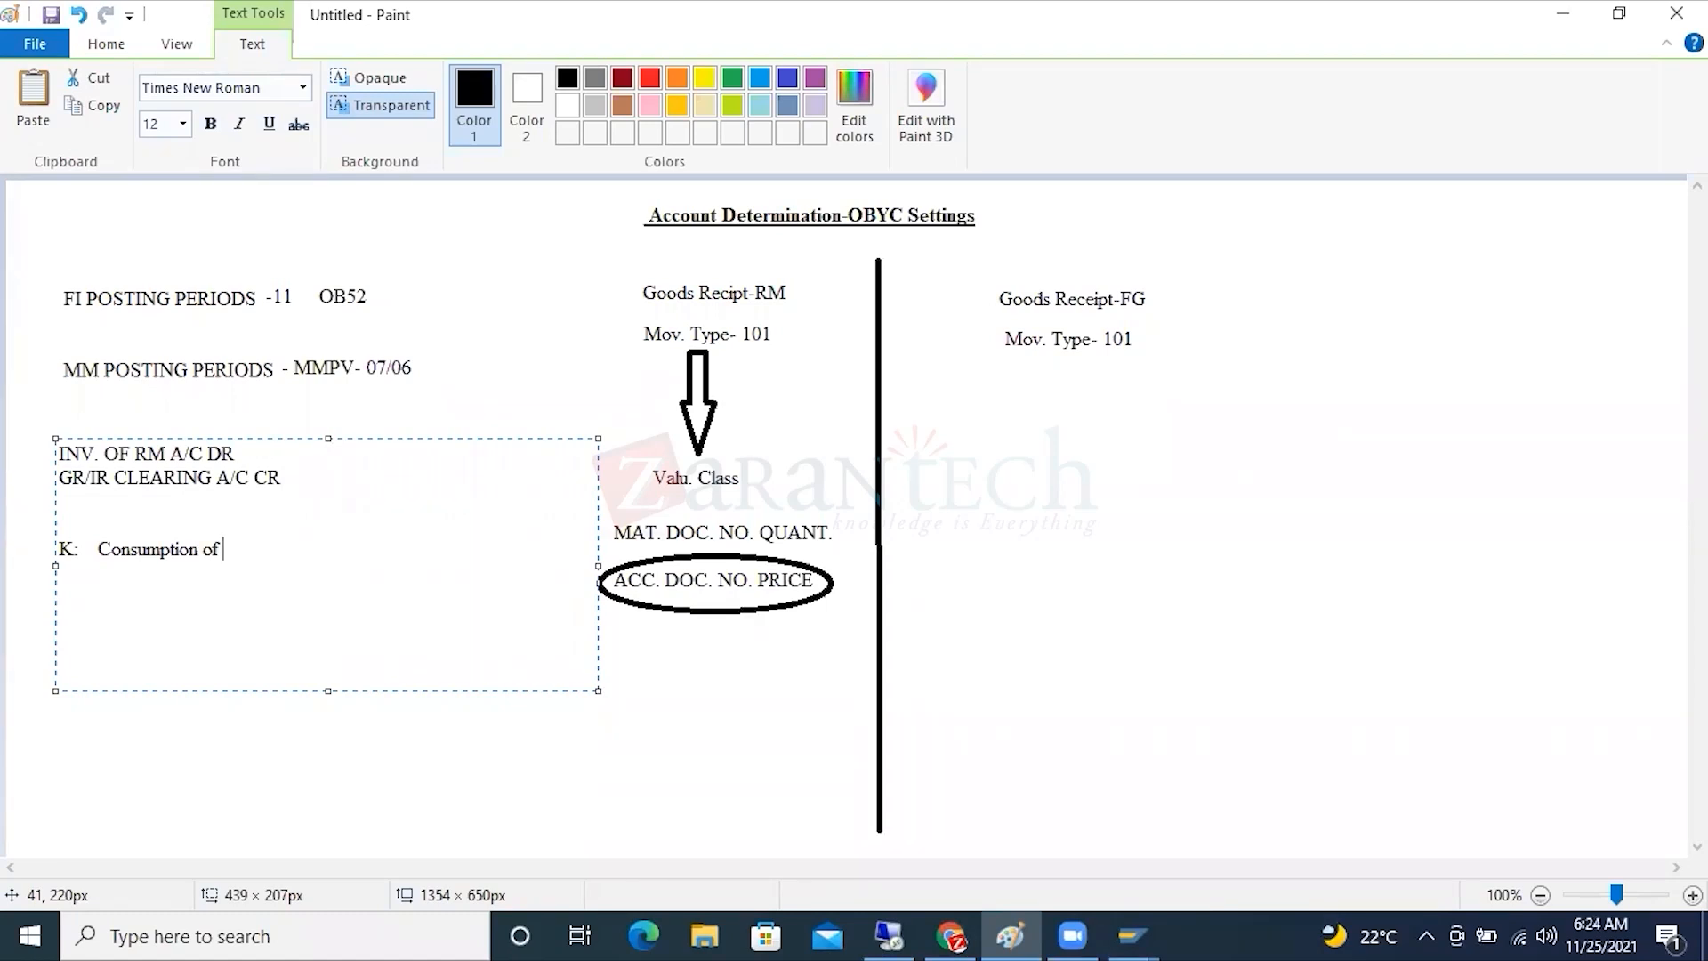
{"action": "type", "text": " RM Dr"}
{"action": "key", "text": "Return"}
Copy the "GR/IR CLEARING A/C CR" line beneath "Consumption of RM Dr" and review the consumption entry.
{"action": "left_click_drag", "start_coordinate": [283, 477], "coordinate": [64, 477]}
{"action": "key", "text": "ctrl+c"}
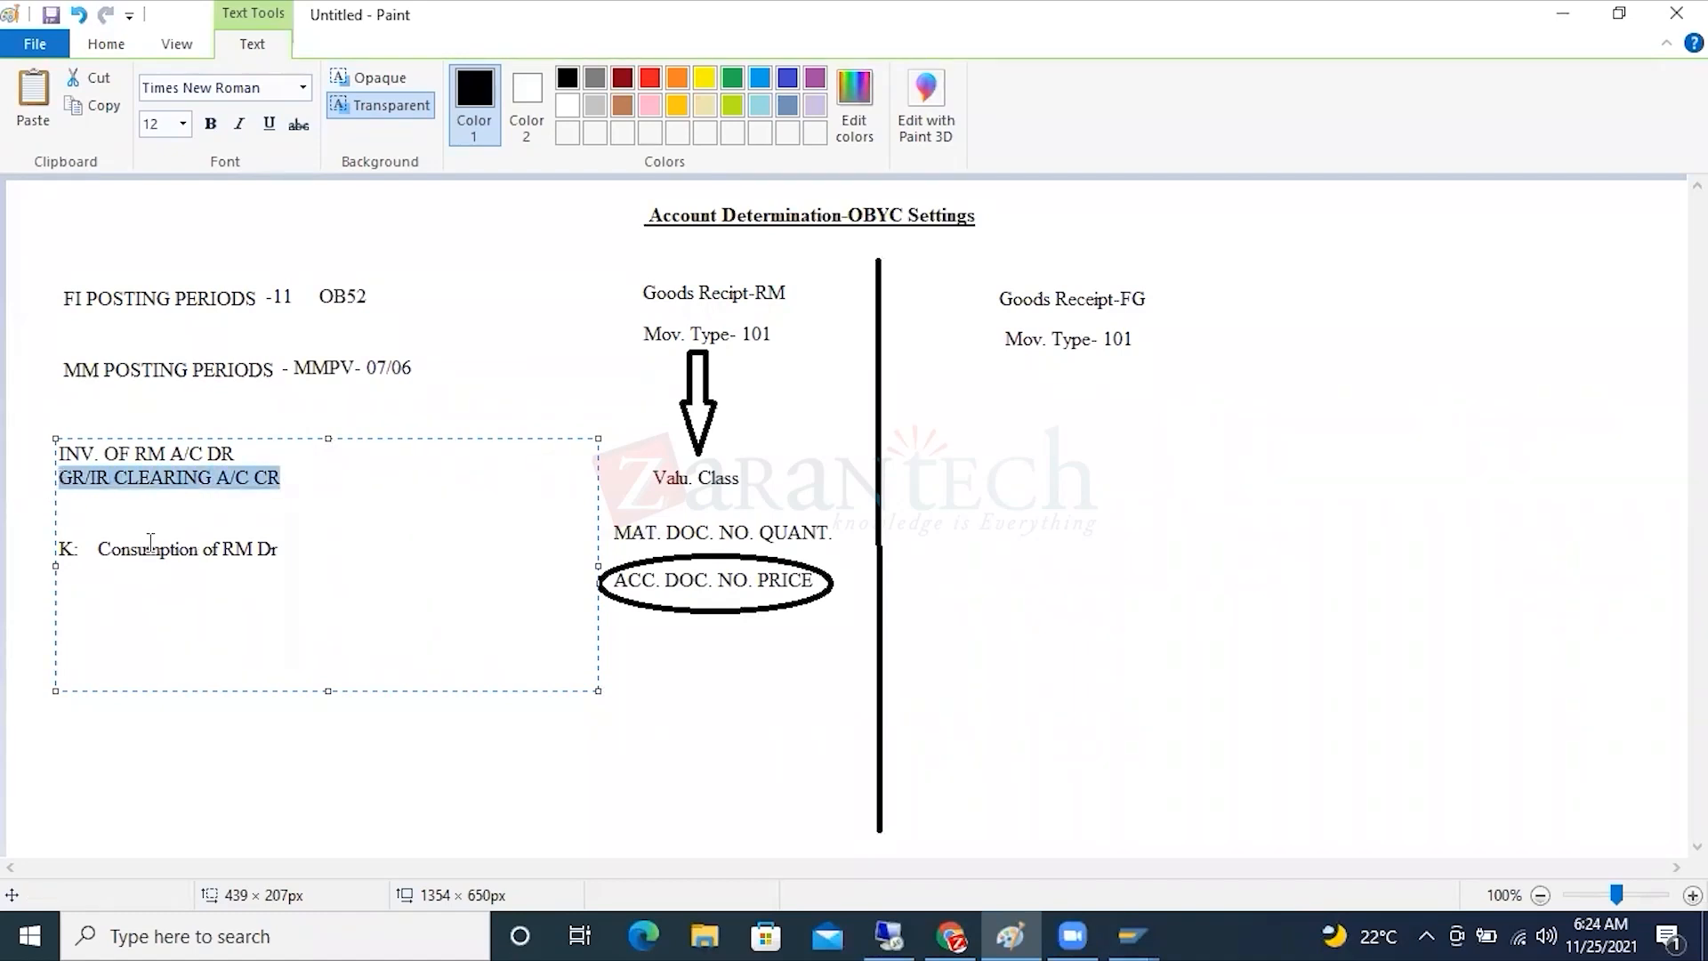
{"action": "left_click", "coordinate": [100, 580]}
{"action": "key", "text": "ctrl+v"}
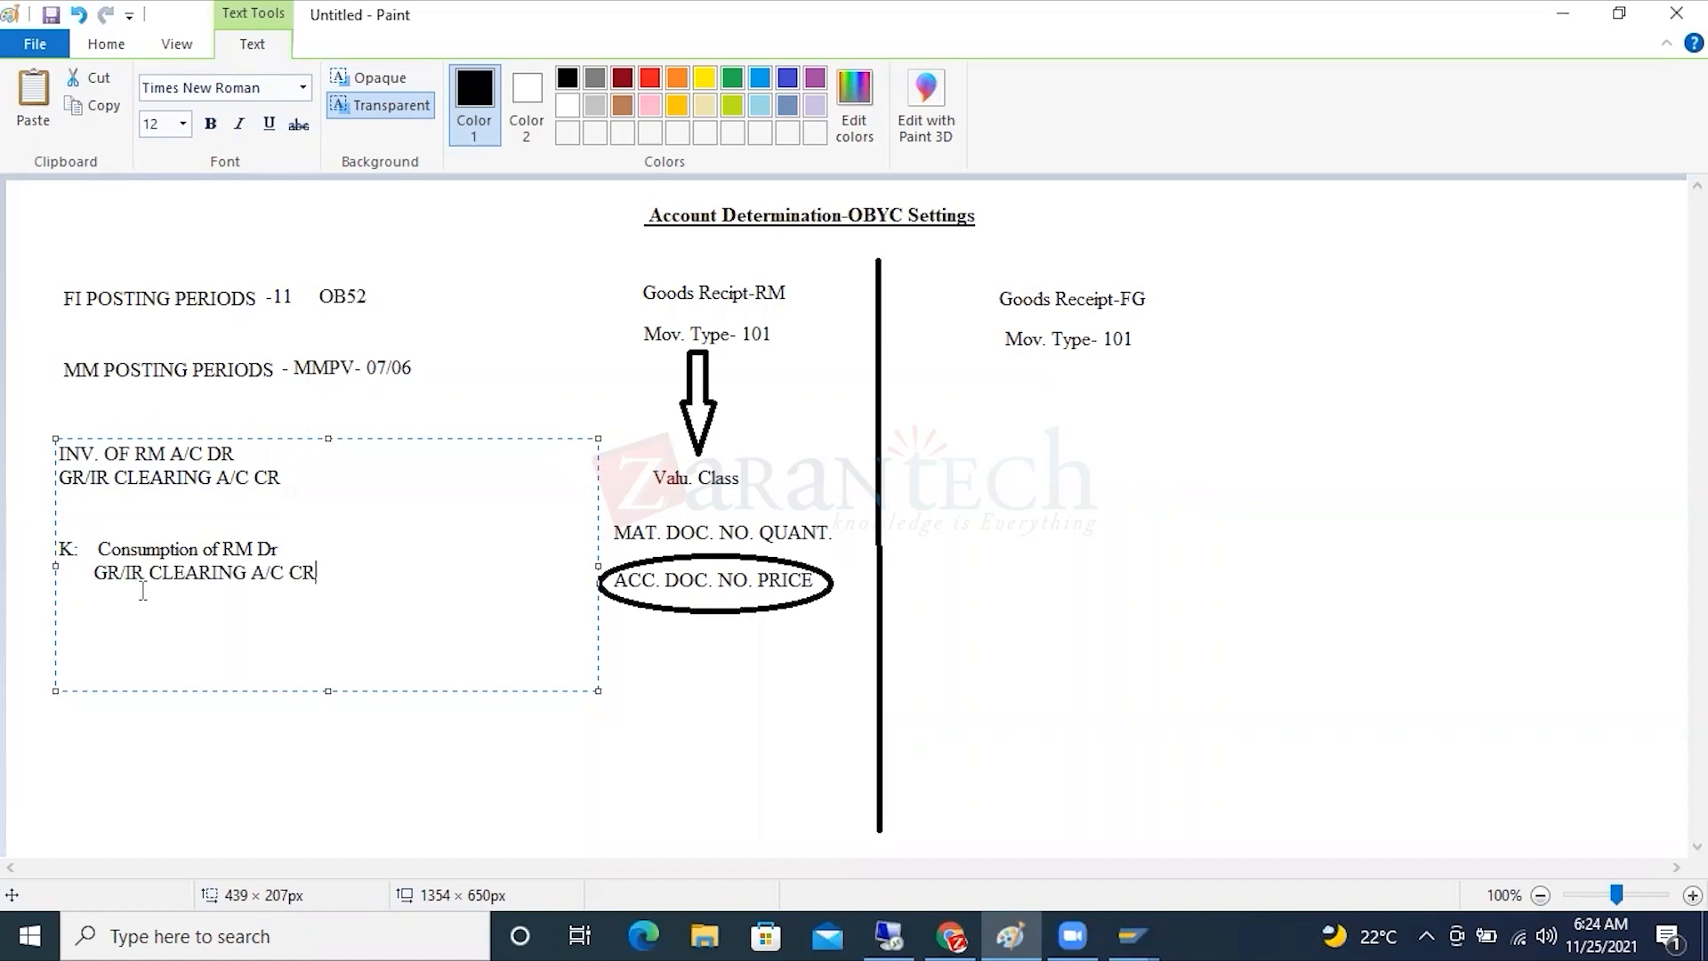
{"action": "left_click_drag", "start_coordinate": [276, 550], "coordinate": [96, 549]}
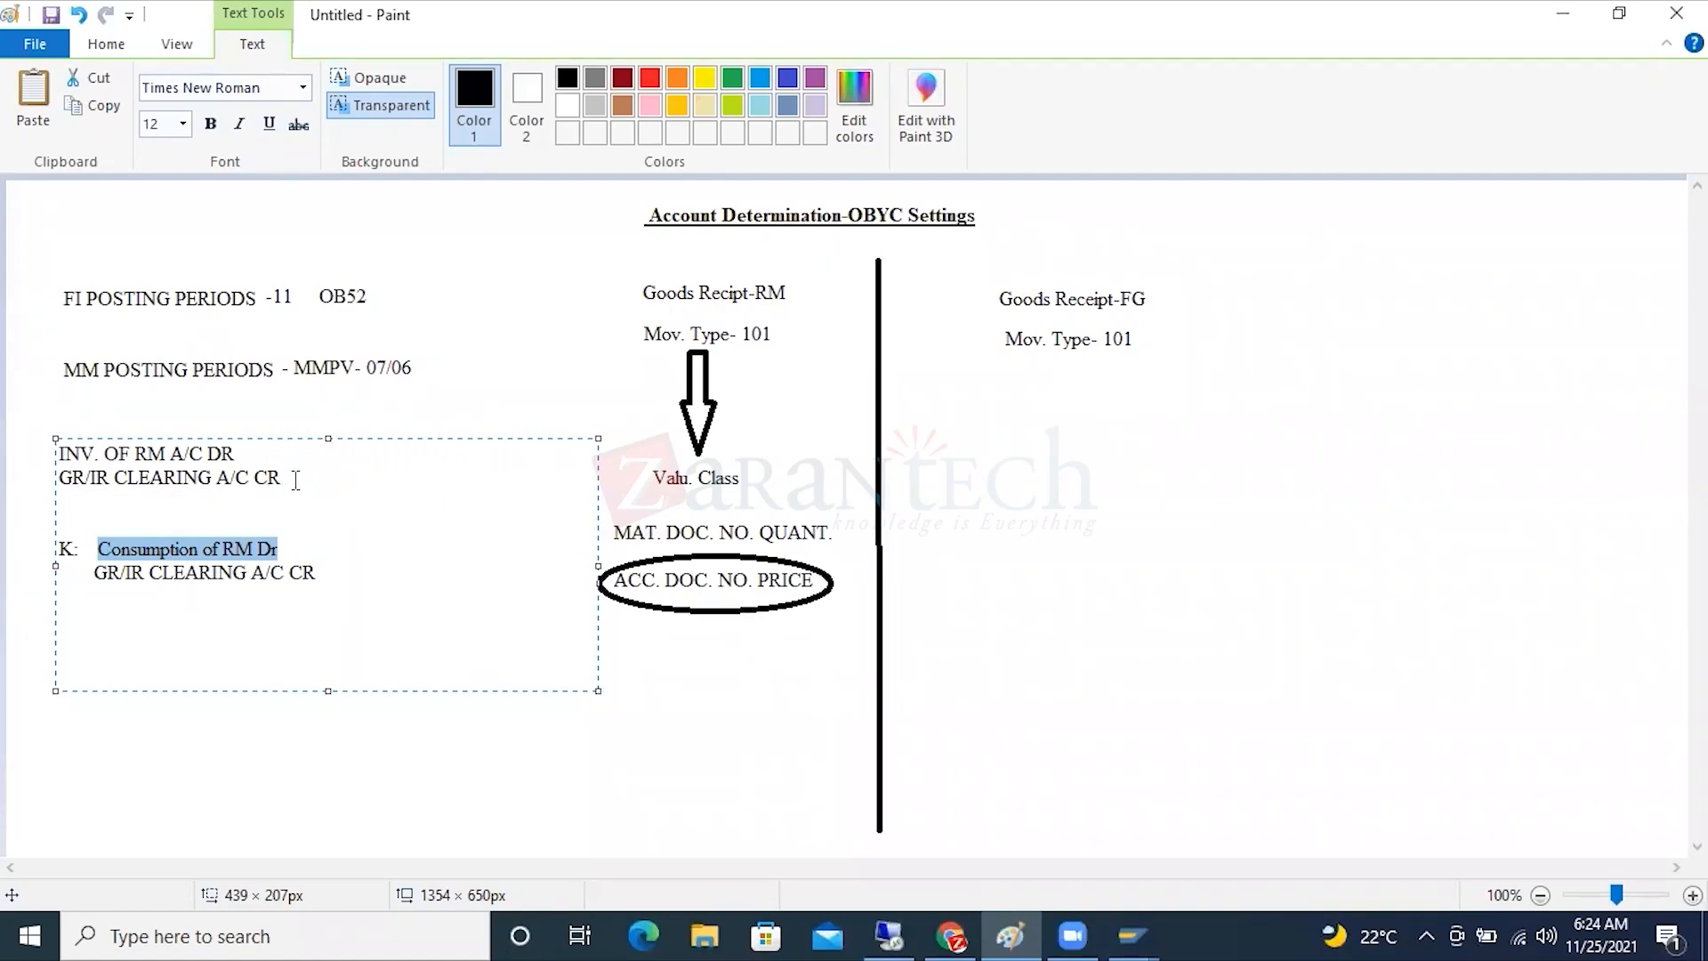
{"action": "left_click", "coordinate": [329, 555]}
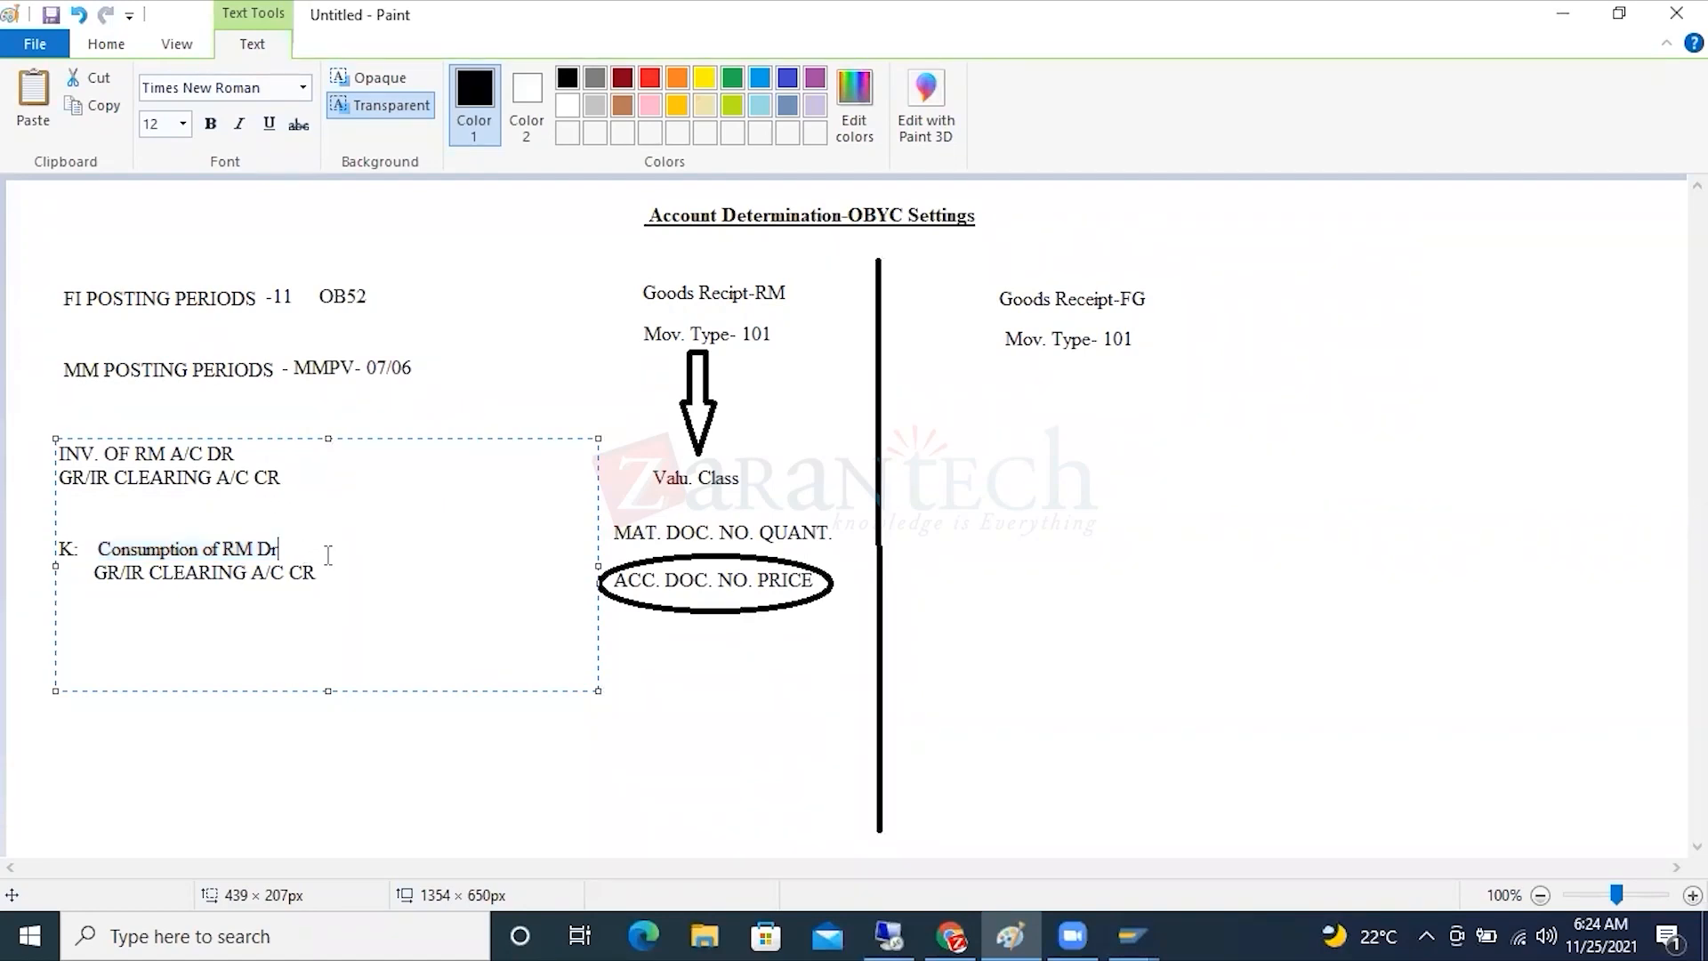
Review the K consumption entry and the inventory and GR/IR clearing lines in the Paint note.
{"action": "left_click_drag", "start_coordinate": [322, 574], "coordinate": [52, 551]}
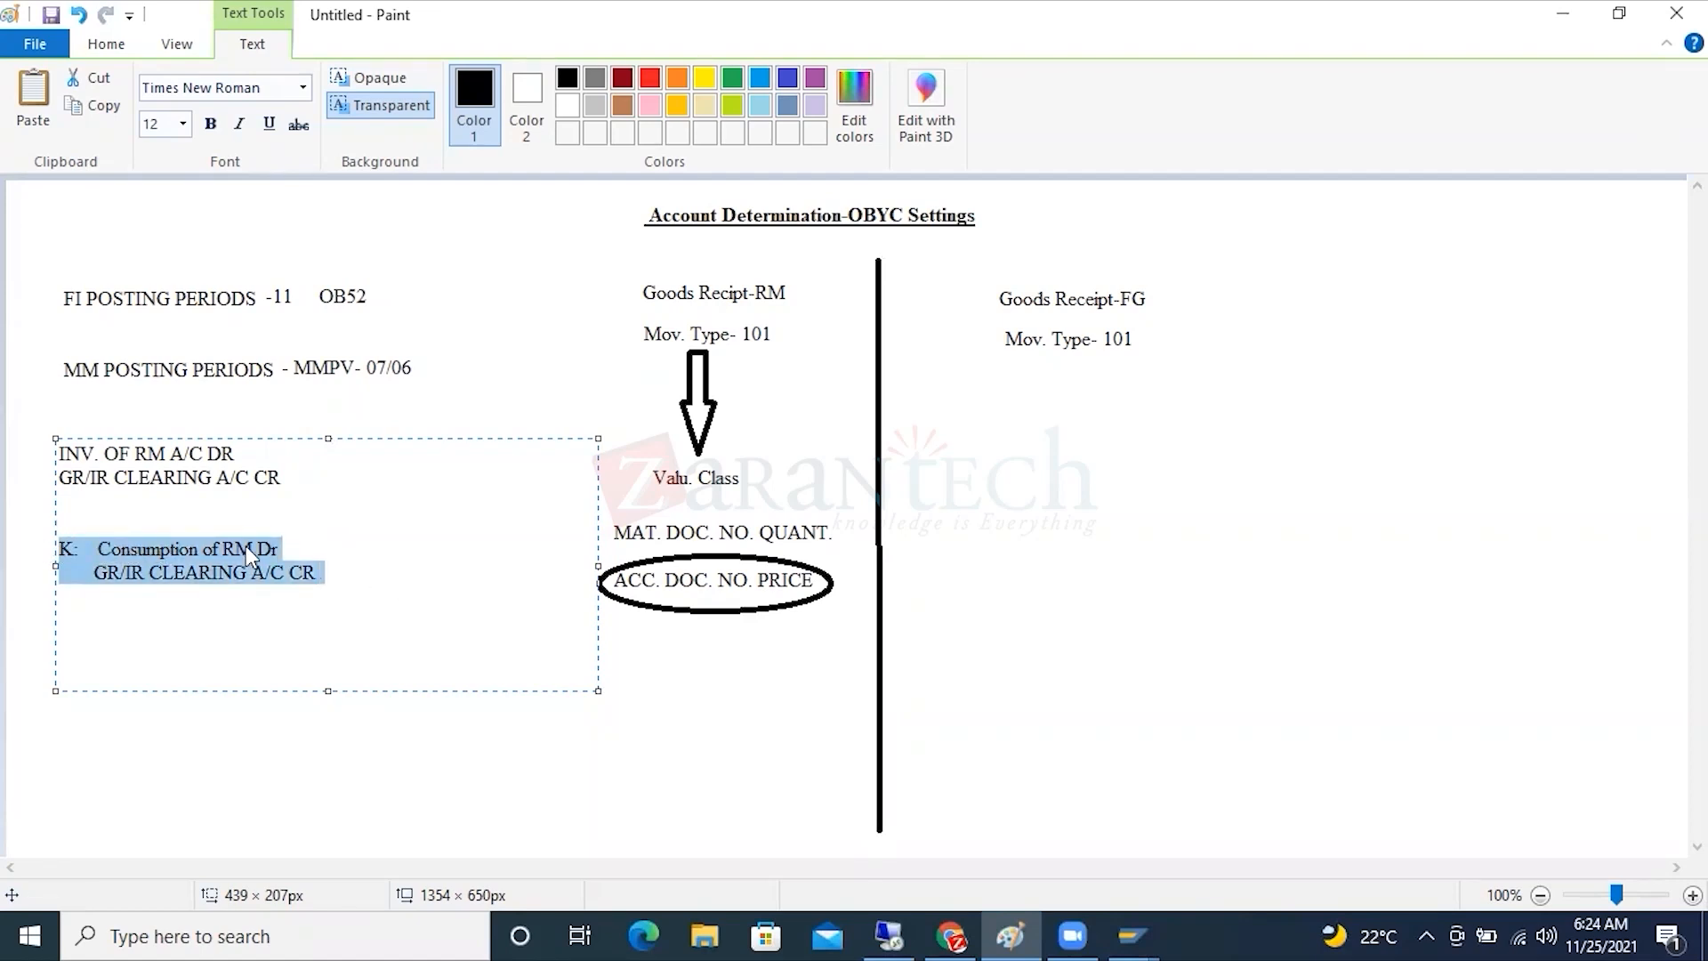
{"action": "left_click", "coordinate": [269, 548]}
{"action": "left_click_drag", "start_coordinate": [285, 479], "coordinate": [54, 456]}
Switch to SAP, return to the TG11 goods receipt's list of accounting documents and select the Material ledger entry.
{"action": "left_click", "coordinate": [891, 932]}
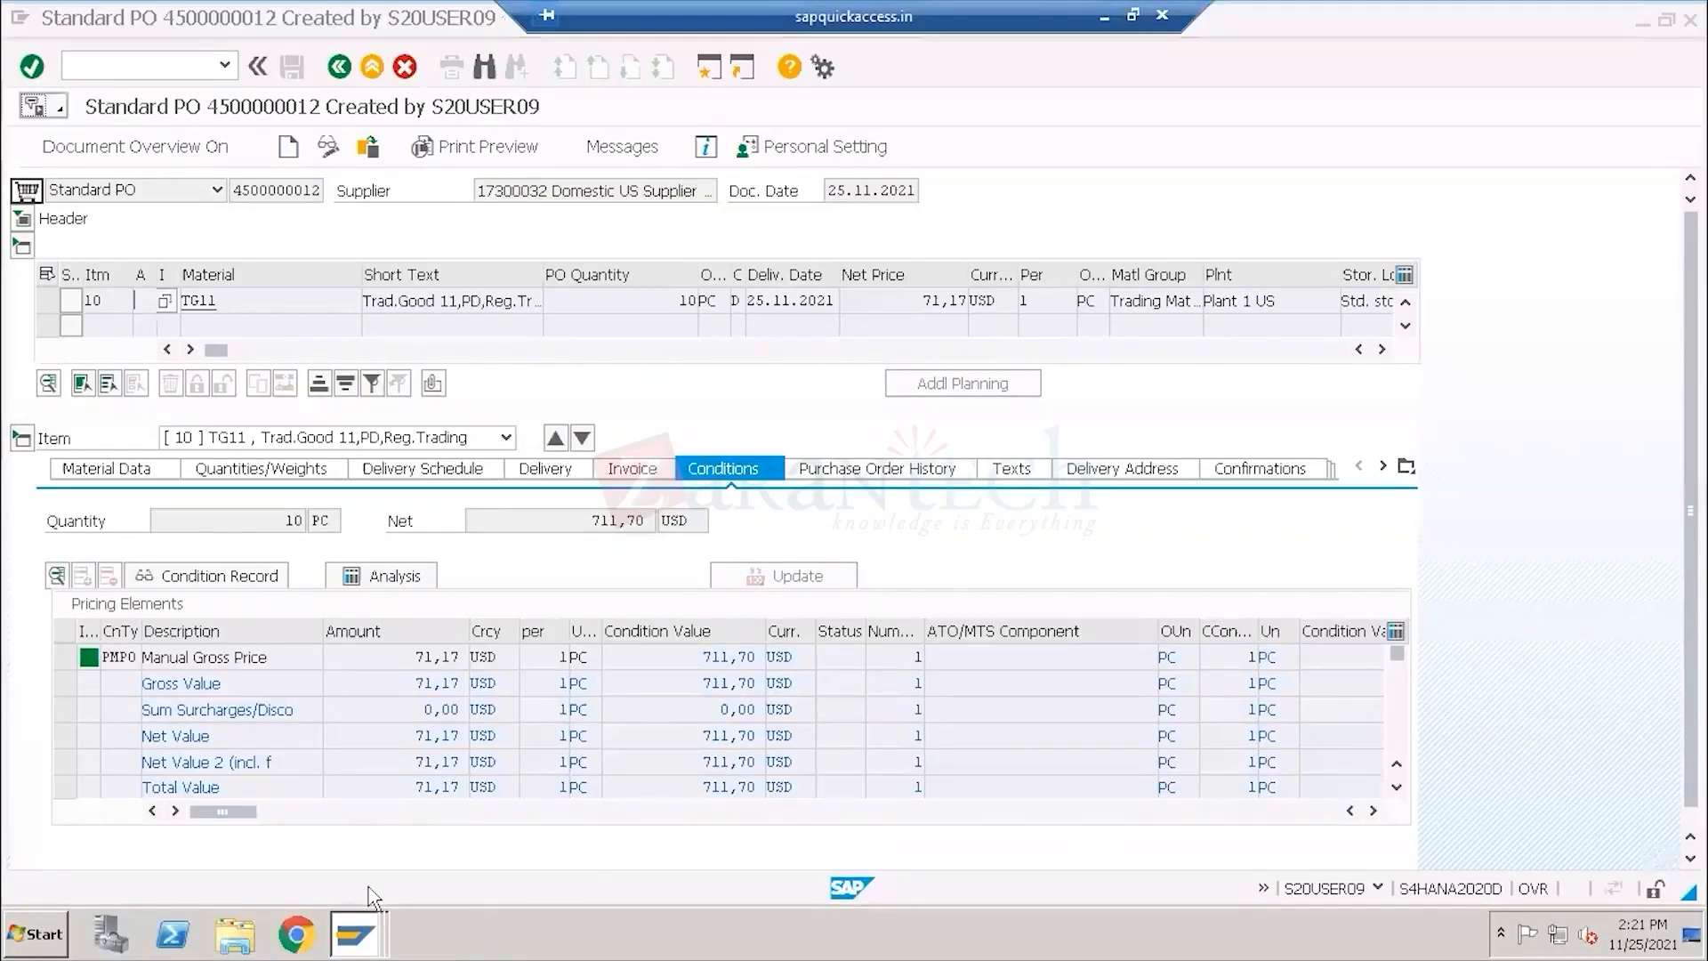
{"action": "left_click", "coordinate": [356, 934]}
{"action": "left_click", "coordinate": [356, 813]}
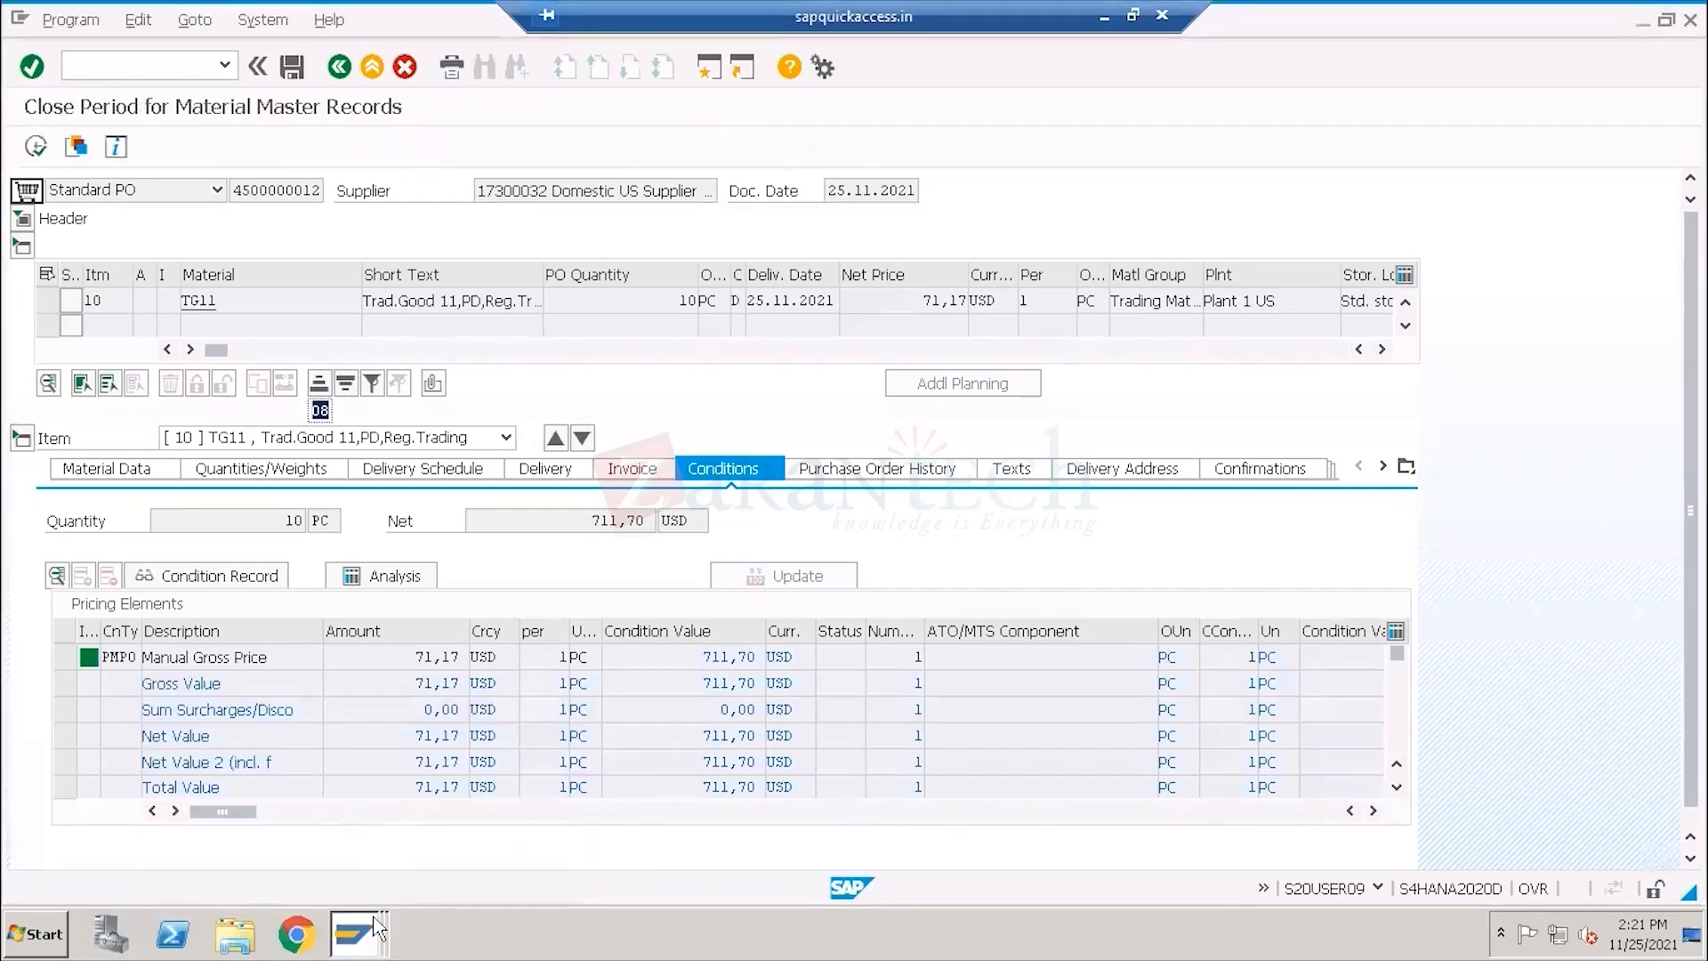
{"action": "left_click", "coordinate": [350, 810]}
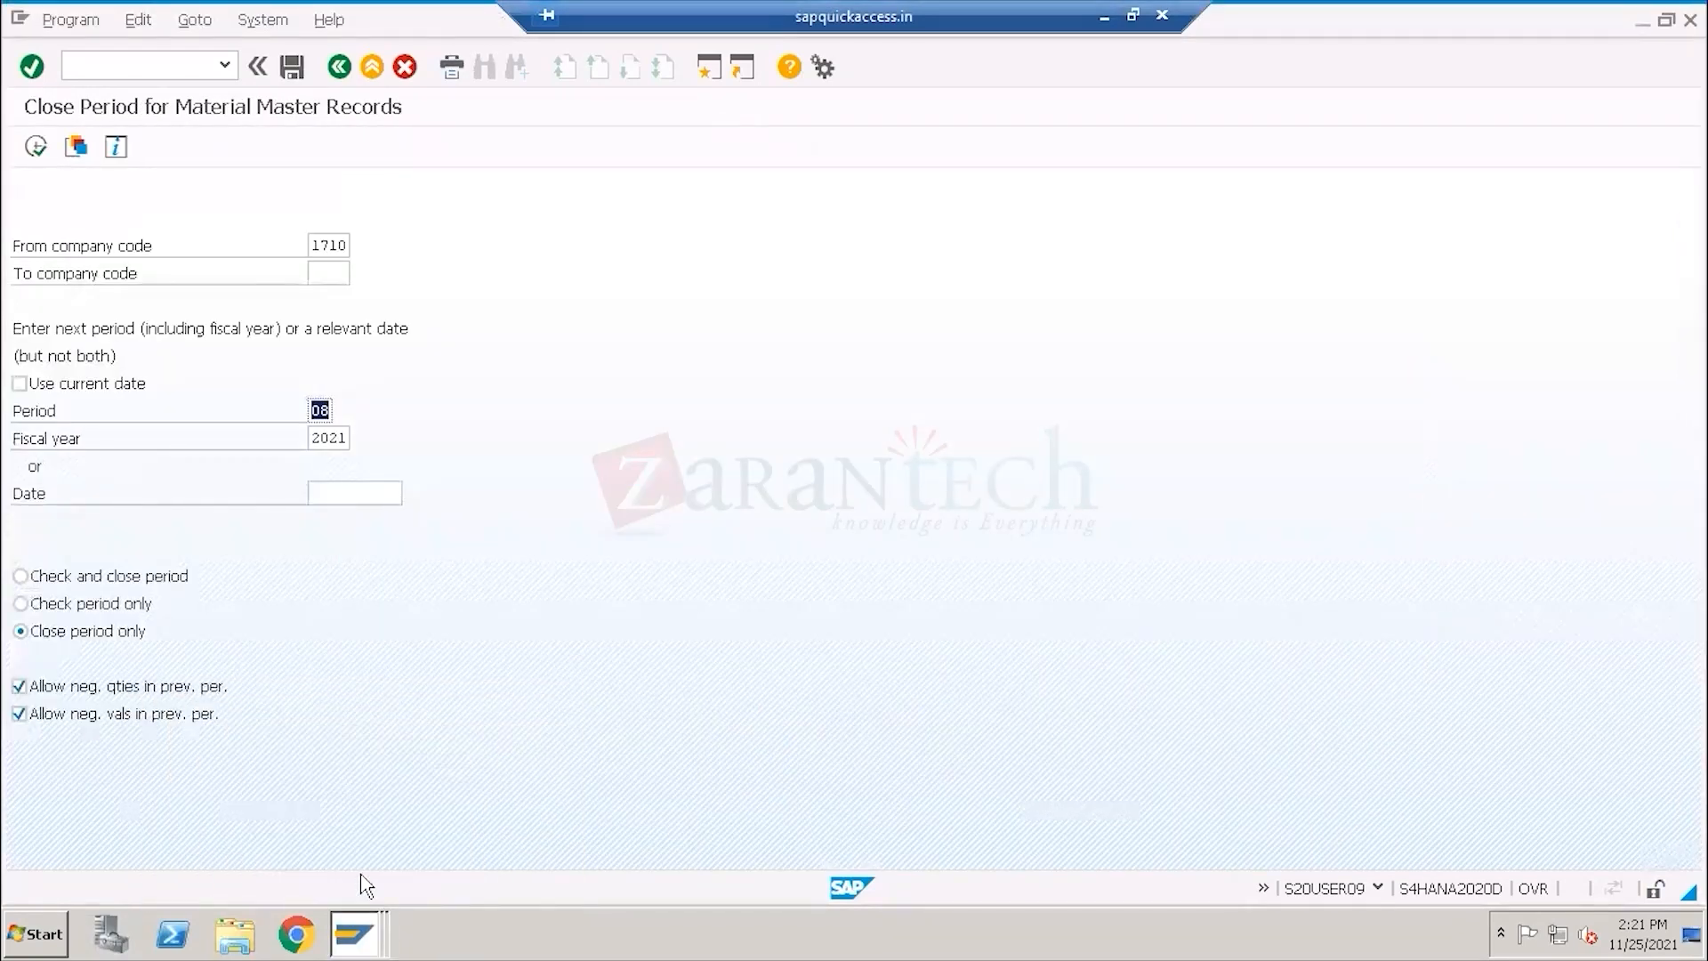
{"action": "left_click", "coordinate": [364, 922]}
{"action": "left_click", "coordinate": [354, 786]}
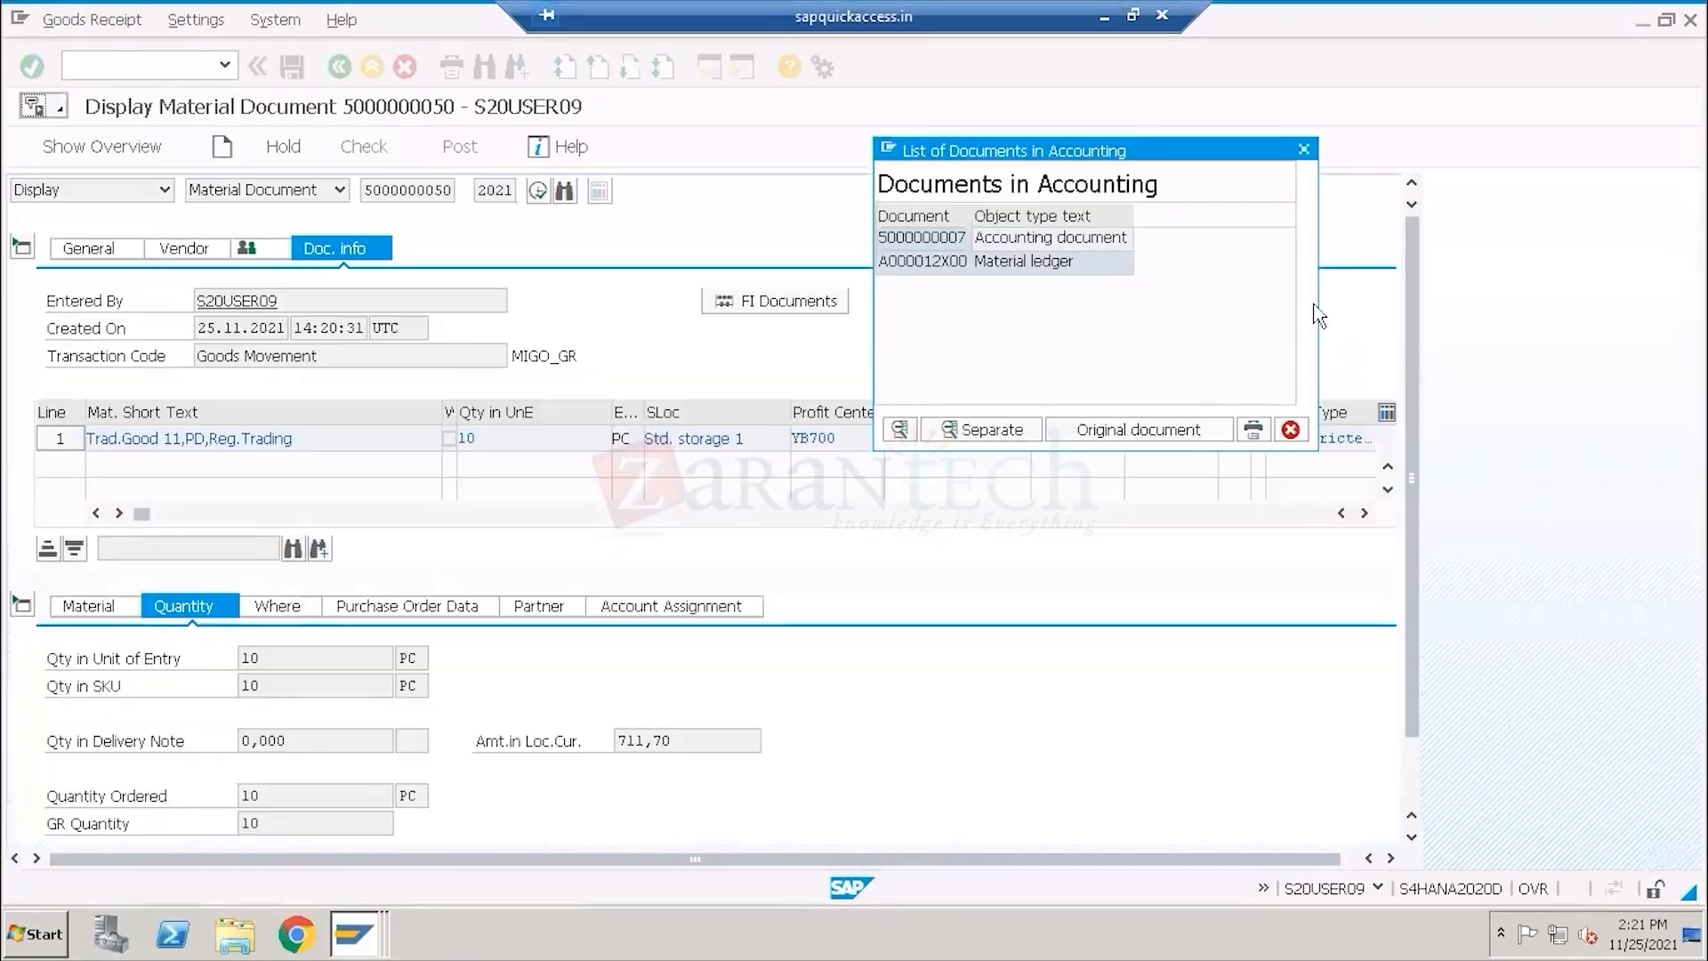
{"action": "left_click", "coordinate": [970, 264]}
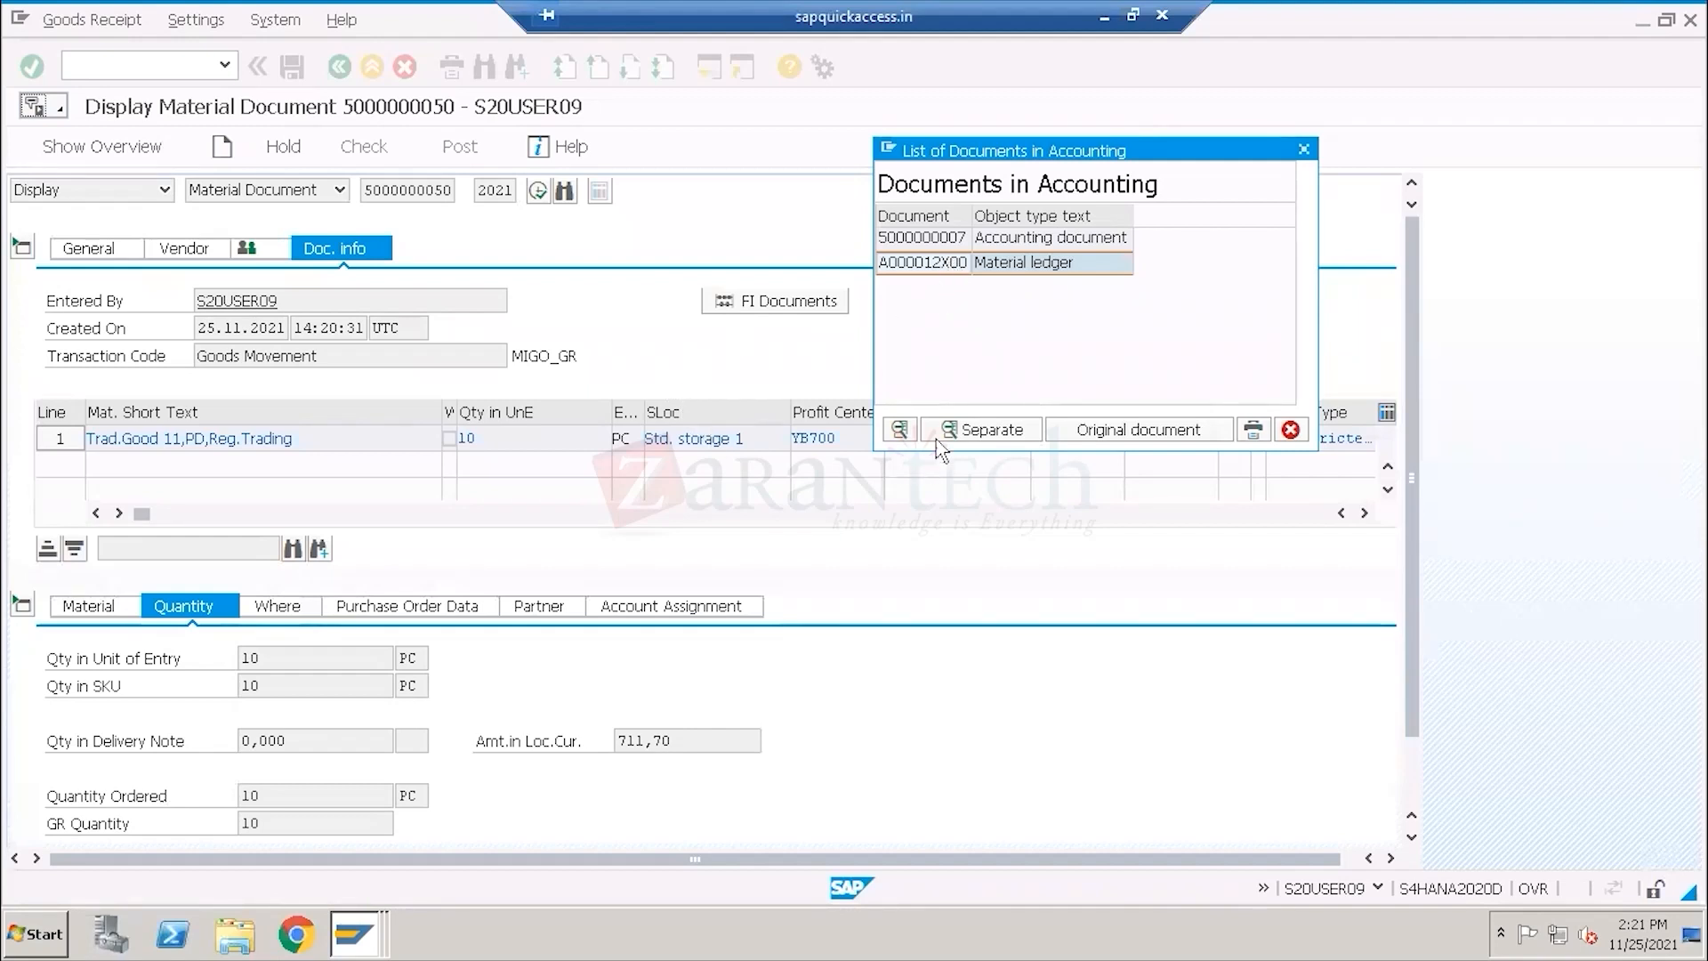
Replace the Close Period transaction with the material display transaction MM03 in the same session.
{"action": "left_click", "coordinate": [354, 934]}
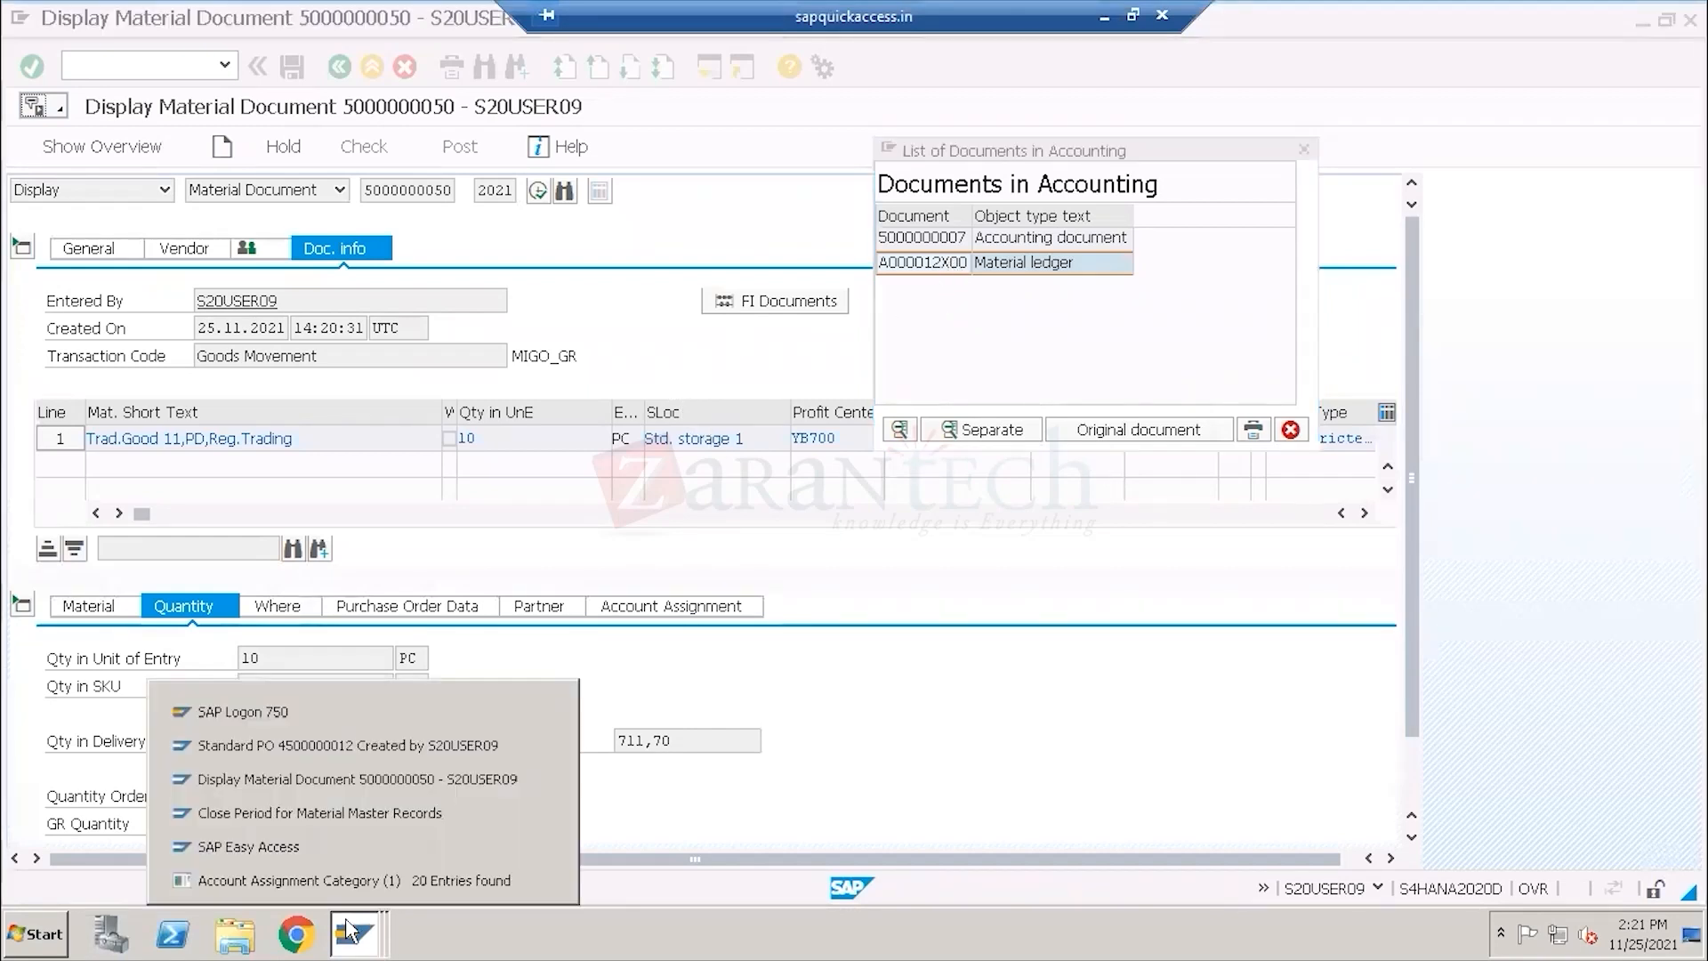
{"action": "left_click", "coordinate": [544, 811]}
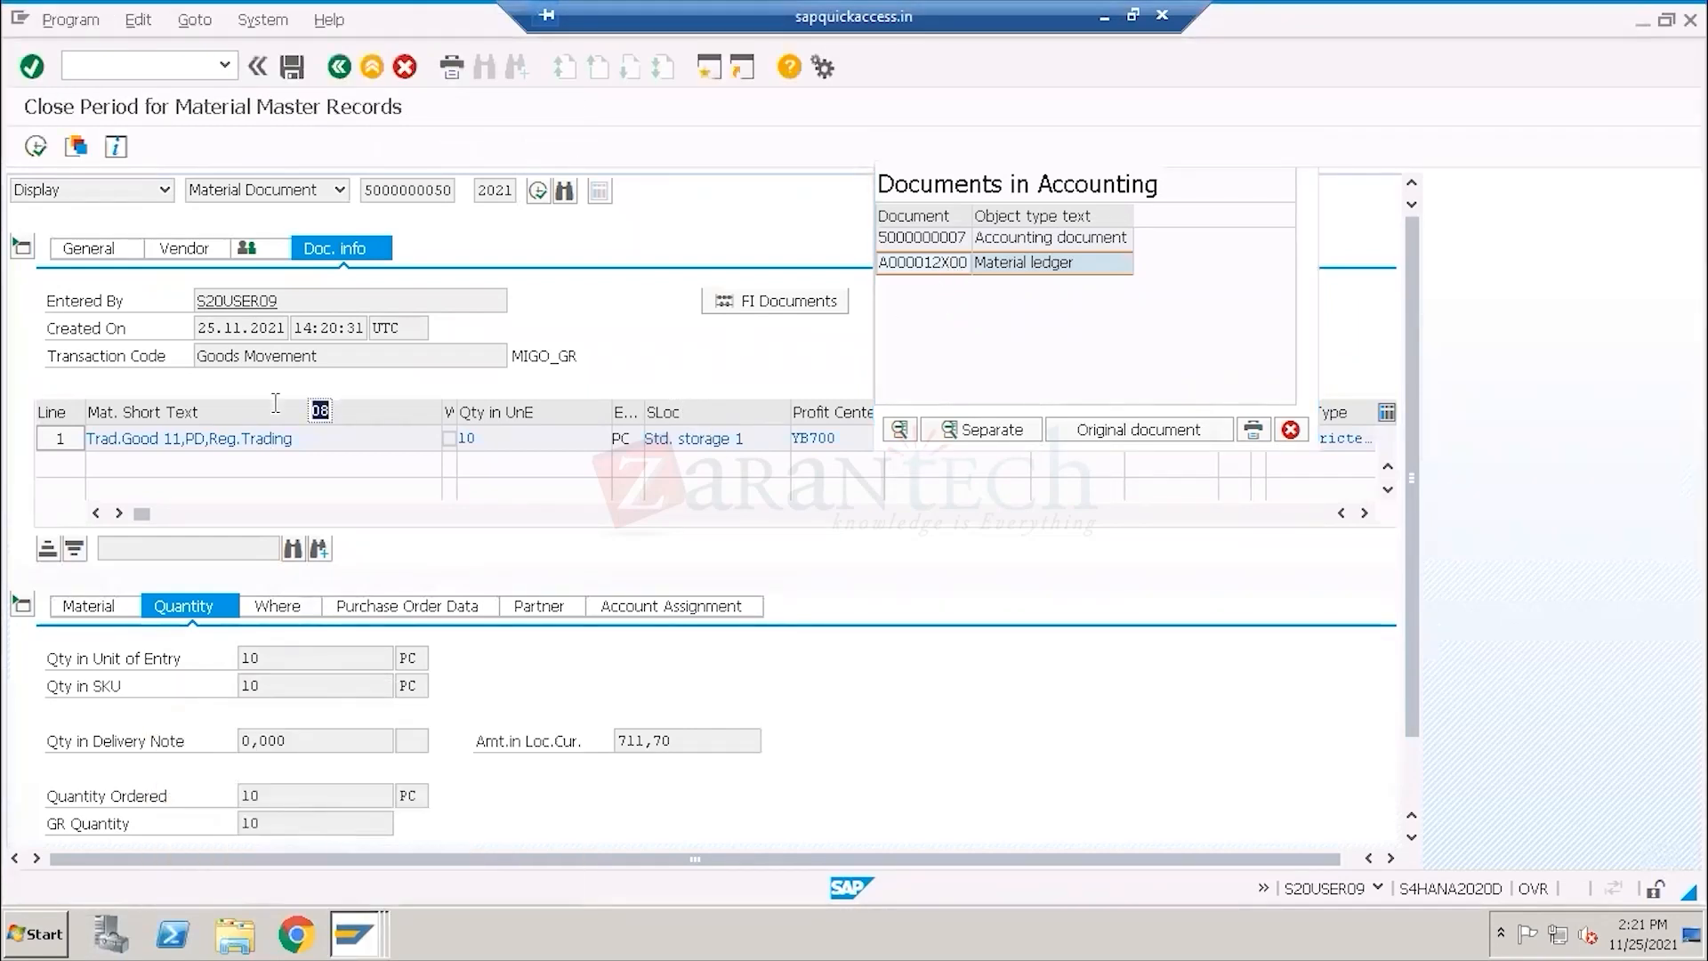
{"action": "left_click", "coordinate": [111, 60]}
{"action": "type", "text": "/nmm03"}
{"action": "key", "text": "Return"}
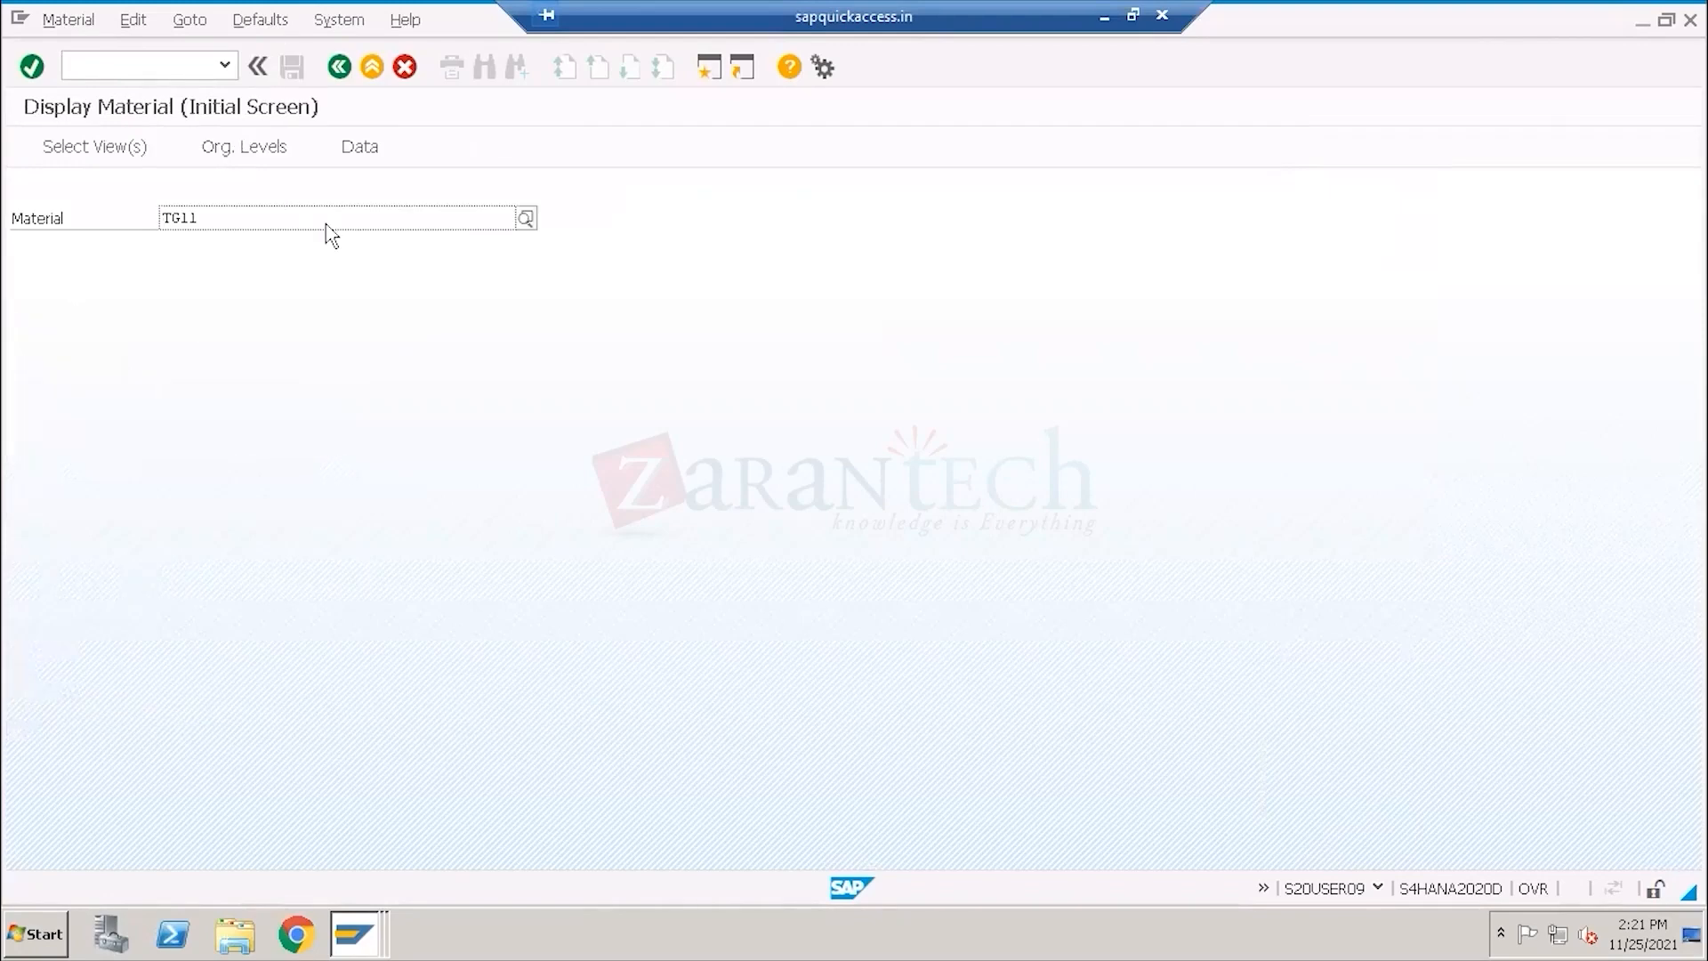
Display the Accounting 1 view of material TG11 for plant 1710.
{"action": "left_click", "coordinate": [127, 160]}
{"action": "scroll", "coordinate": [473, 646], "scroll_direction": "down", "scroll_amount": 1}
{"action": "scroll", "coordinate": [473, 647], "scroll_direction": "down", "scroll_amount": 3}
{"action": "left_click", "coordinate": [366, 489]}
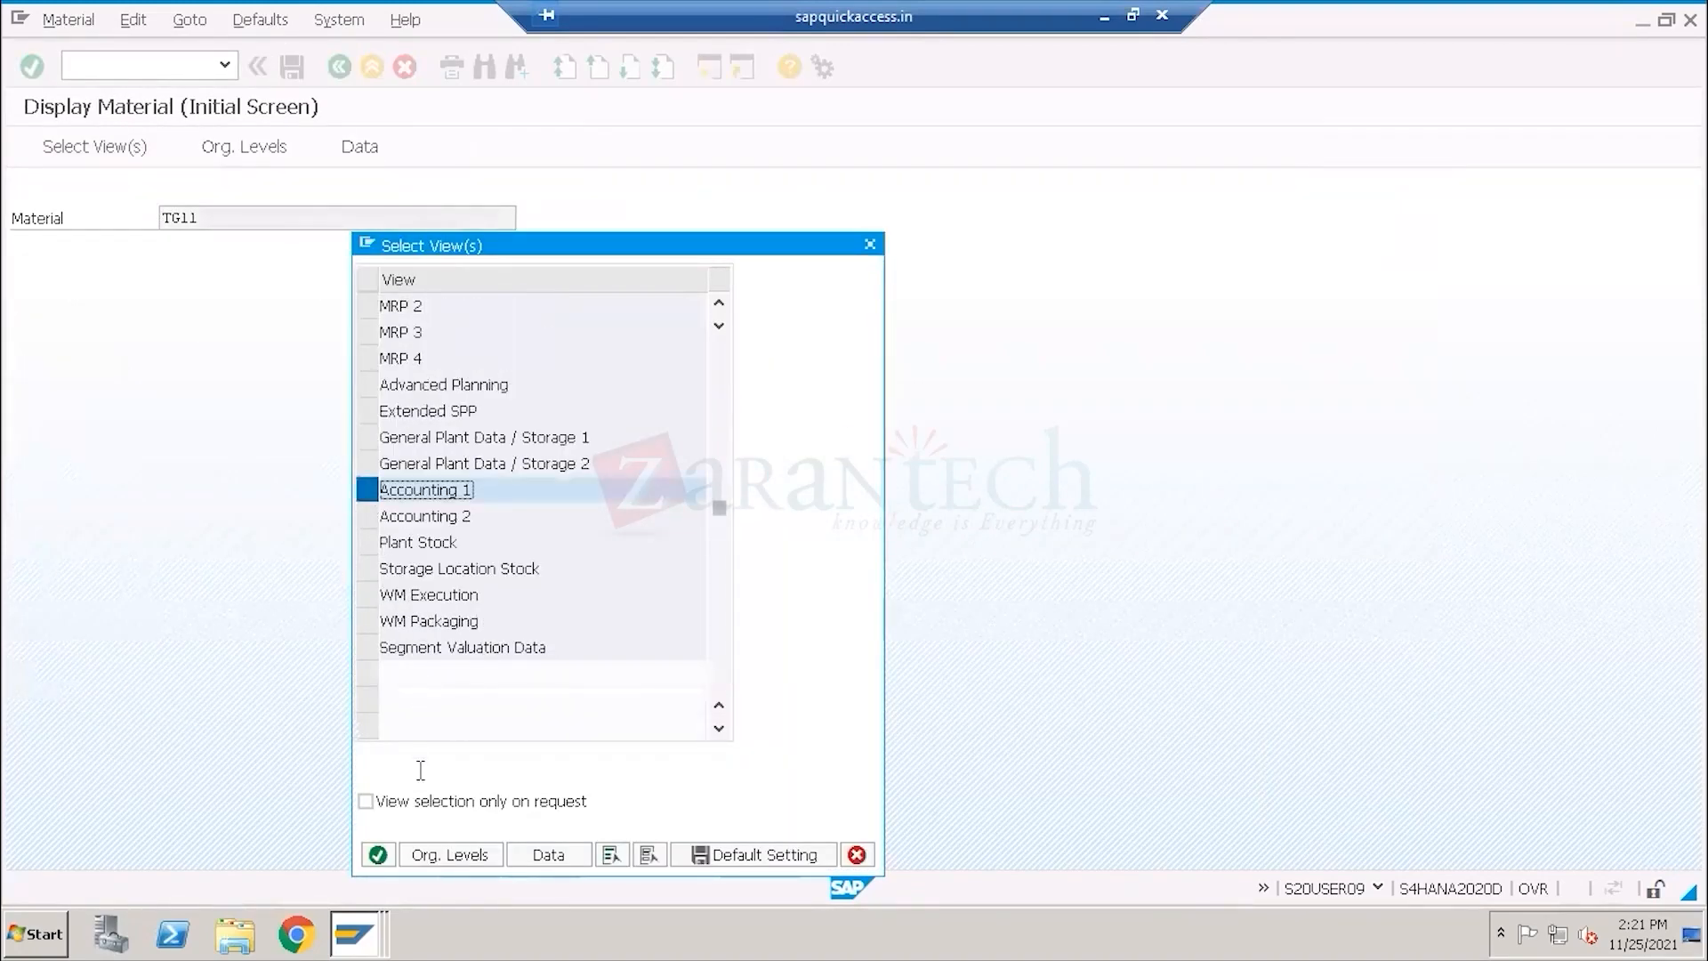
{"action": "left_click", "coordinate": [448, 854]}
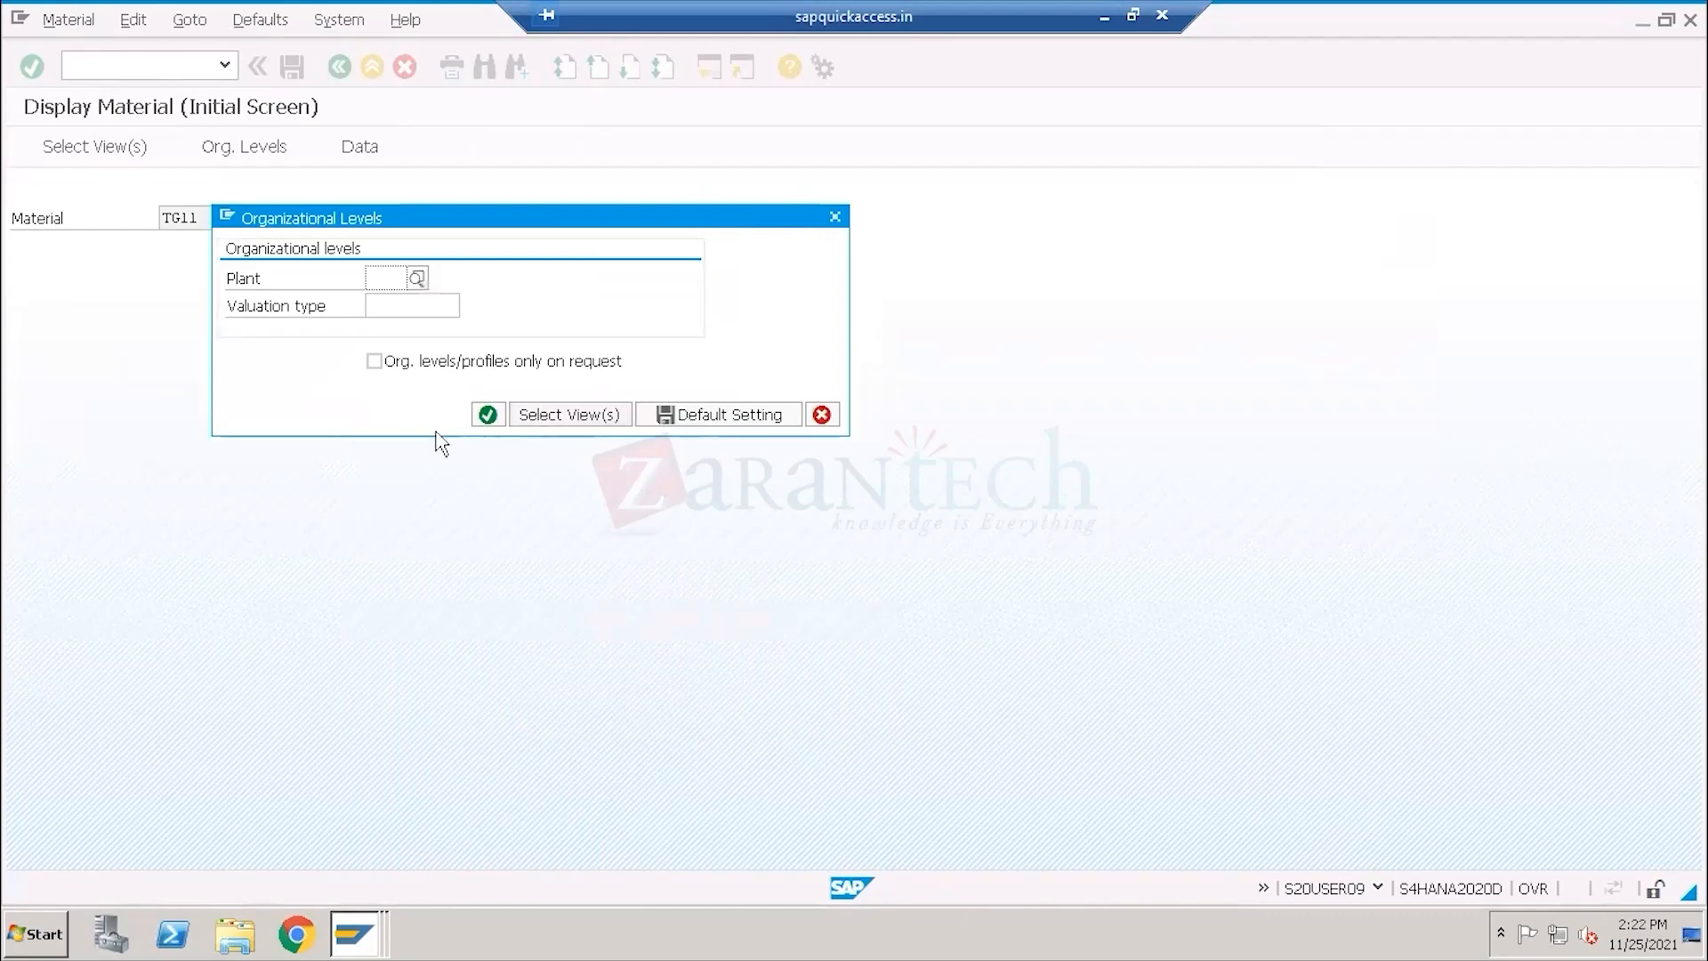
{"action": "type", "text": "1"}
{"action": "left_click", "coordinate": [392, 299]}
{"action": "left_click", "coordinate": [487, 414]}
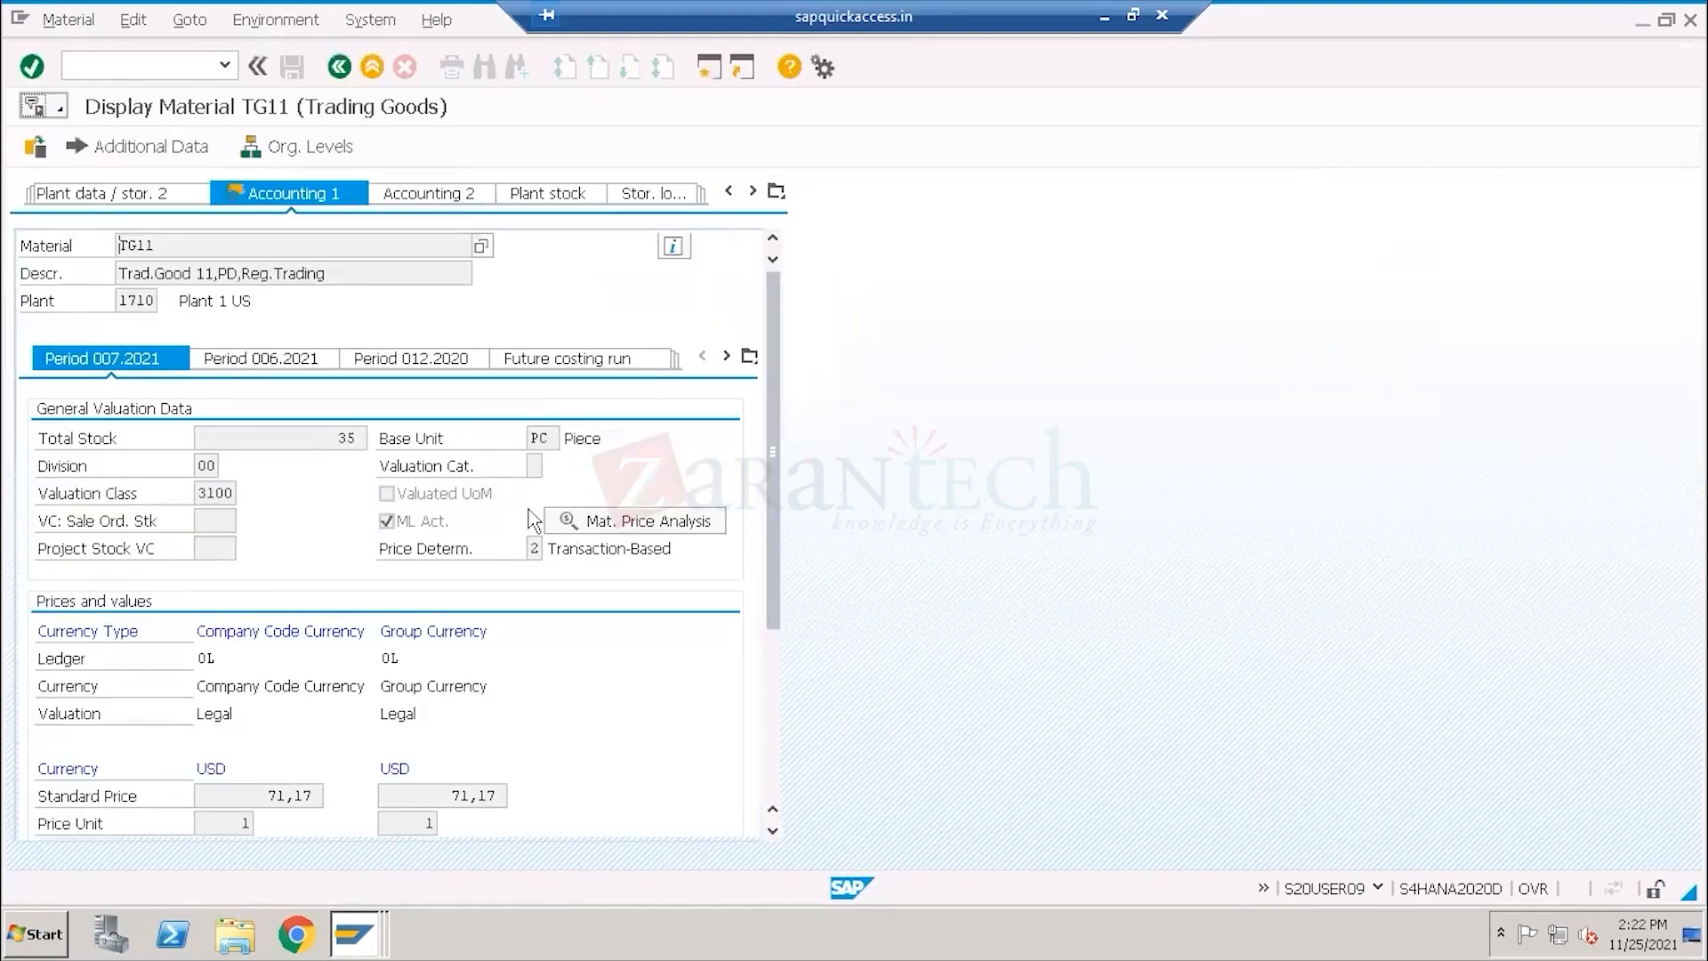
{"action": "left_click", "coordinate": [444, 529]}
{"action": "left_click", "coordinate": [85, 245]}
Open the accounting document of the TG11 goods receipt and examine its Inventory TradingGd and GR/IR line items.
{"action": "left_click", "coordinate": [360, 939]}
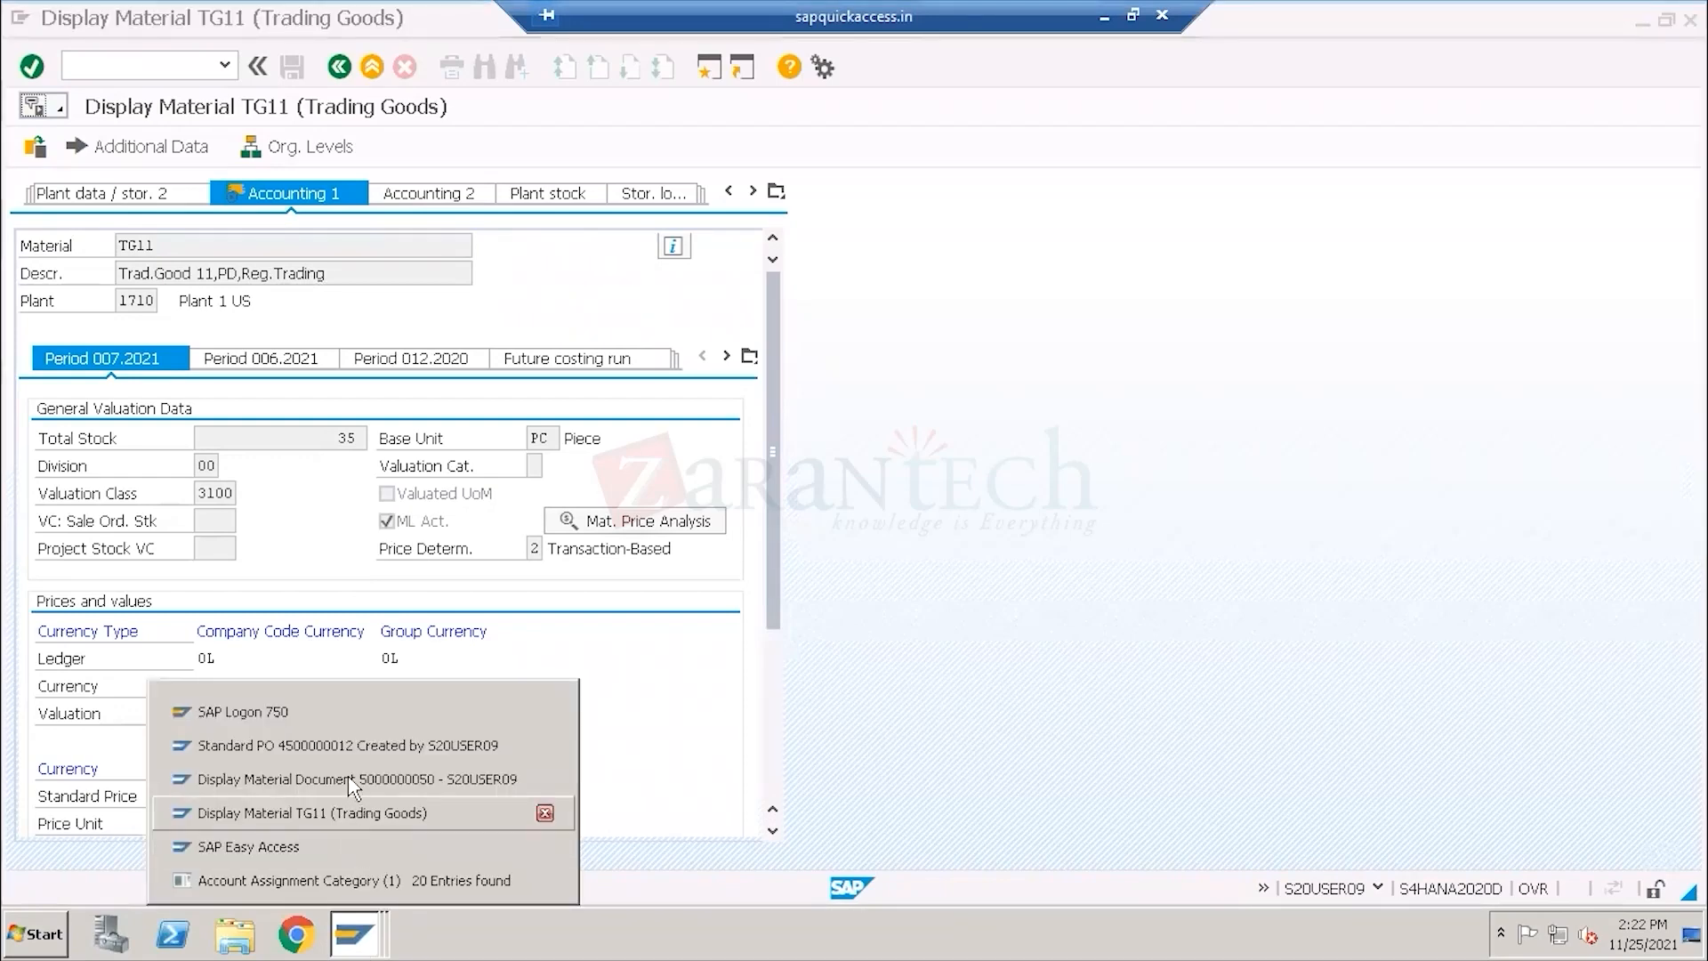
{"action": "left_click", "coordinate": [351, 780]}
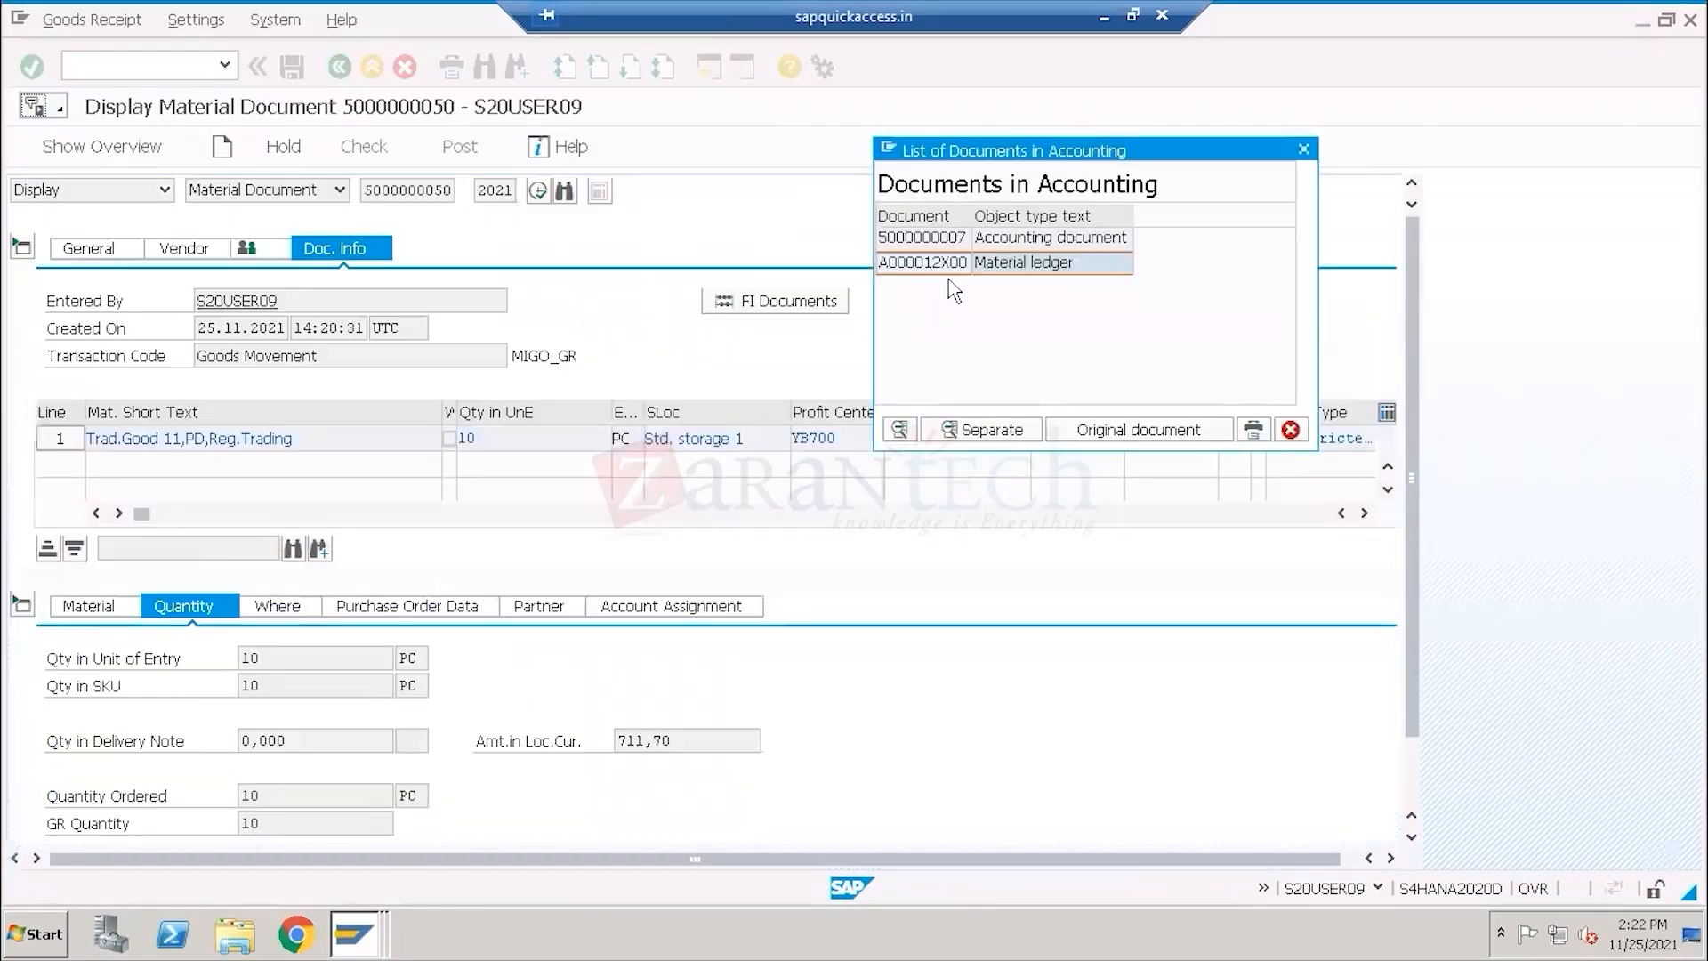
{"action": "left_click", "coordinate": [950, 240]}
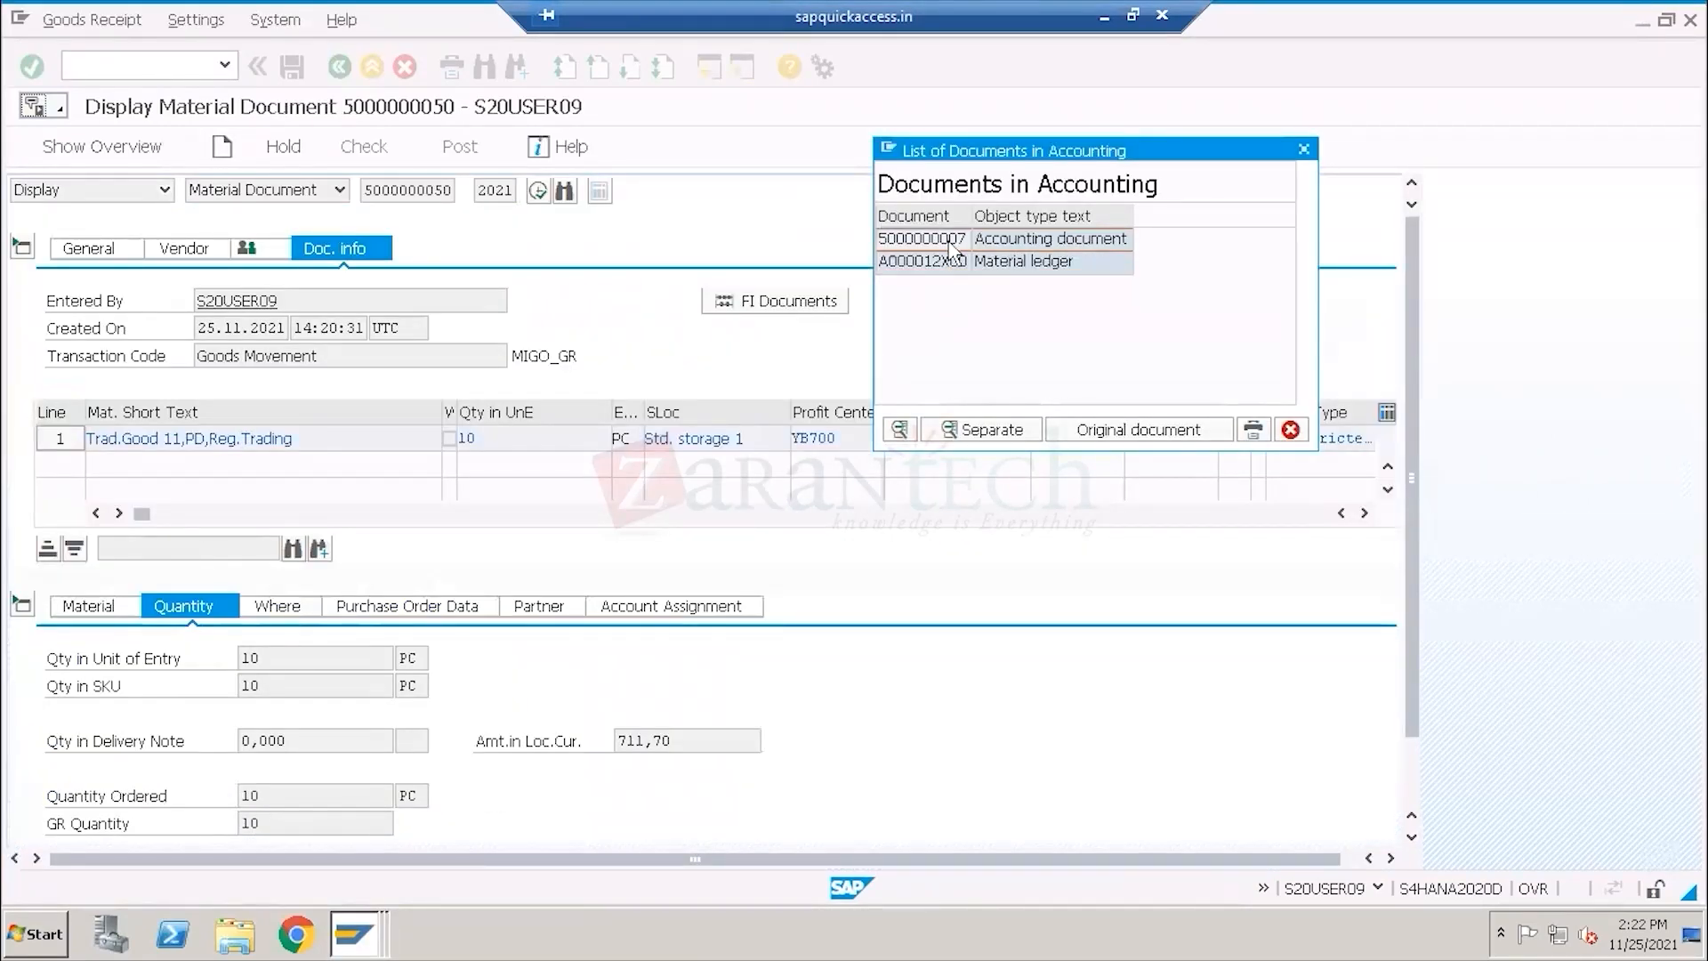
{"action": "double_click", "coordinate": [951, 240]}
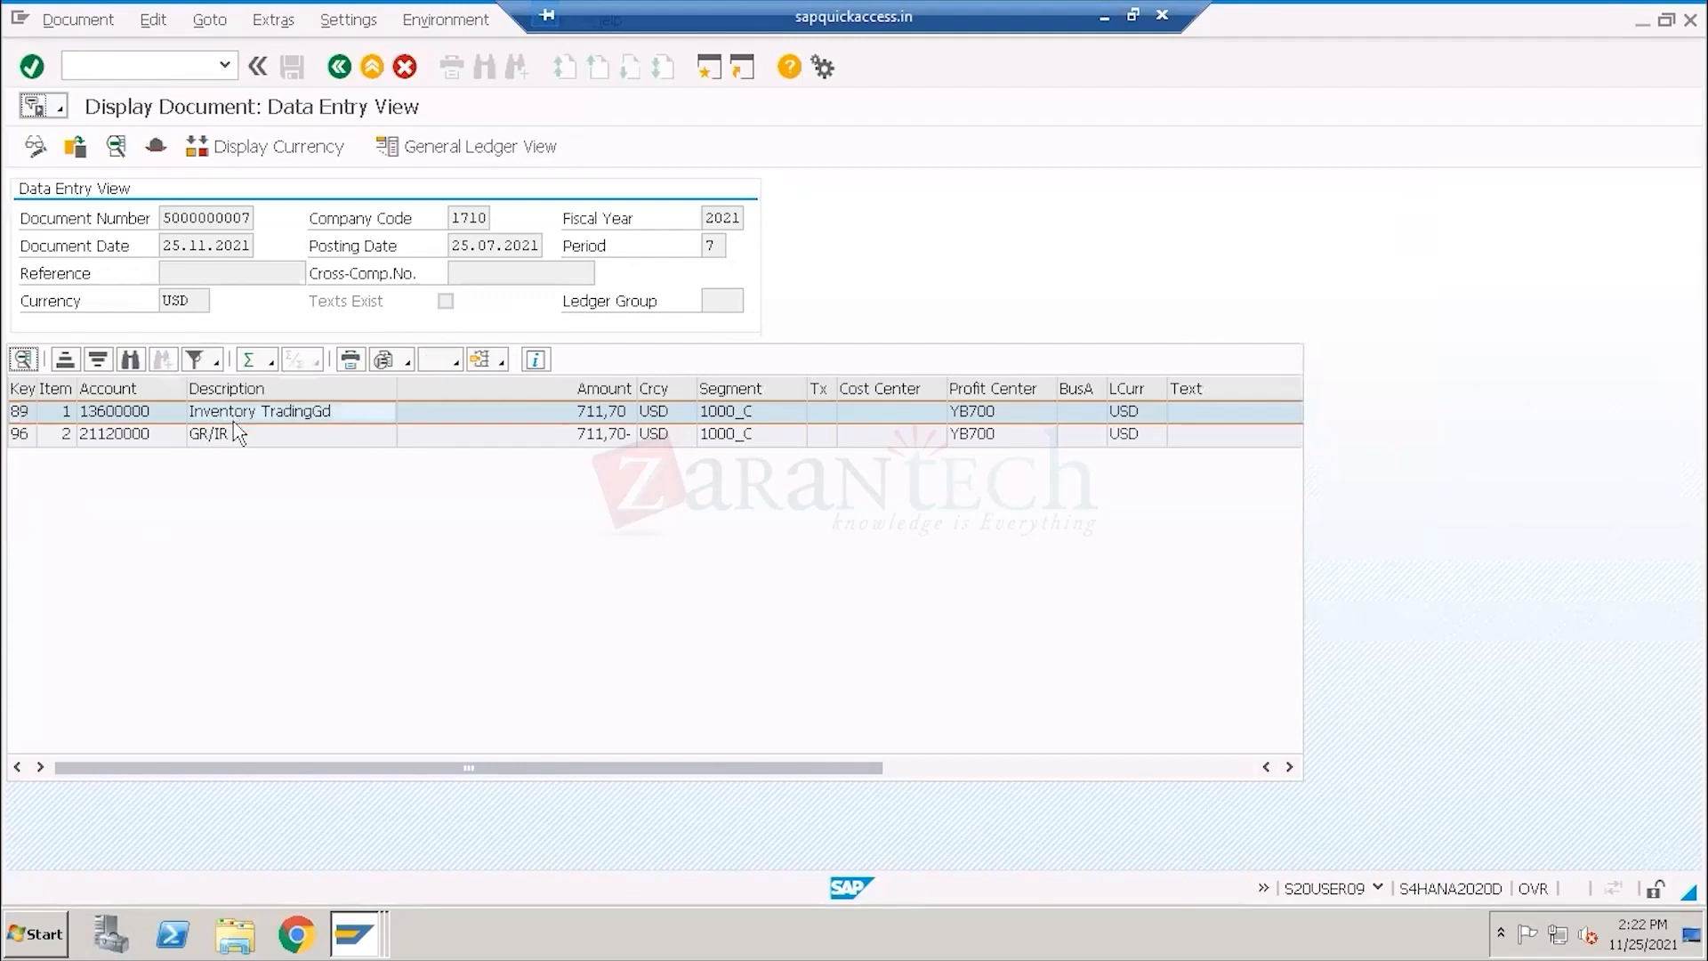
{"action": "left_click", "coordinate": [234, 439]}
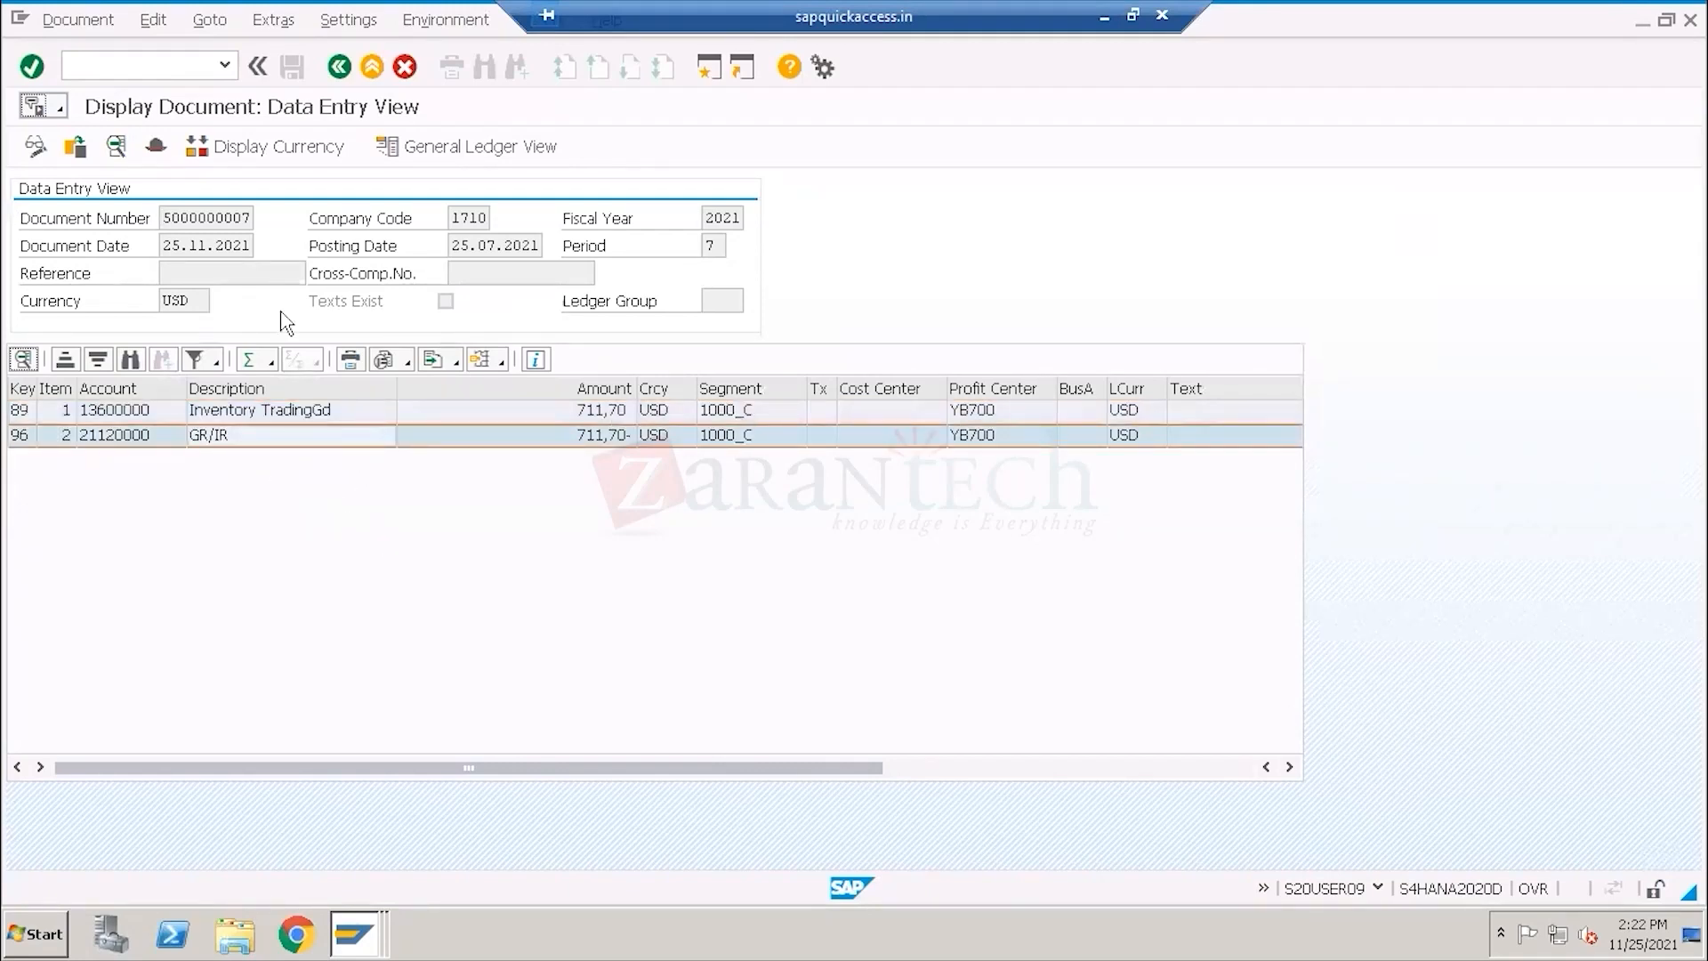
Examine the transaction code and document type in the accounting document's header and close the header details.
{"action": "left_click", "coordinate": [158, 150]}
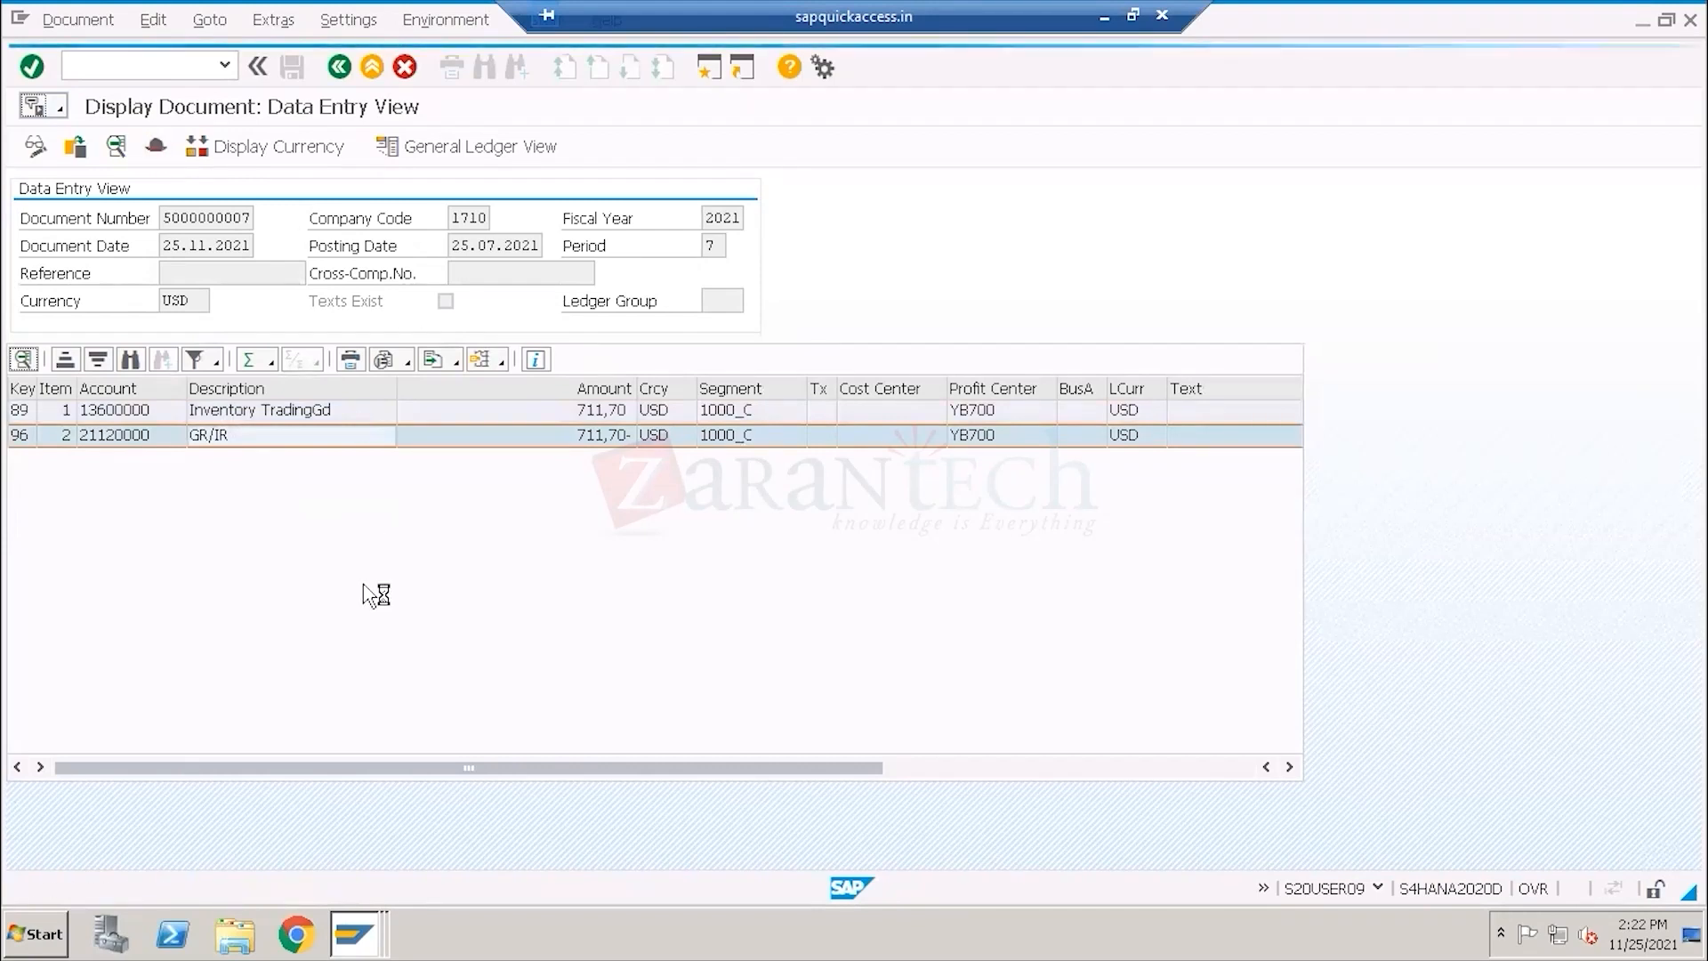
{"action": "left_click_drag", "start_coordinate": [292, 580], "coordinate": [218, 580]}
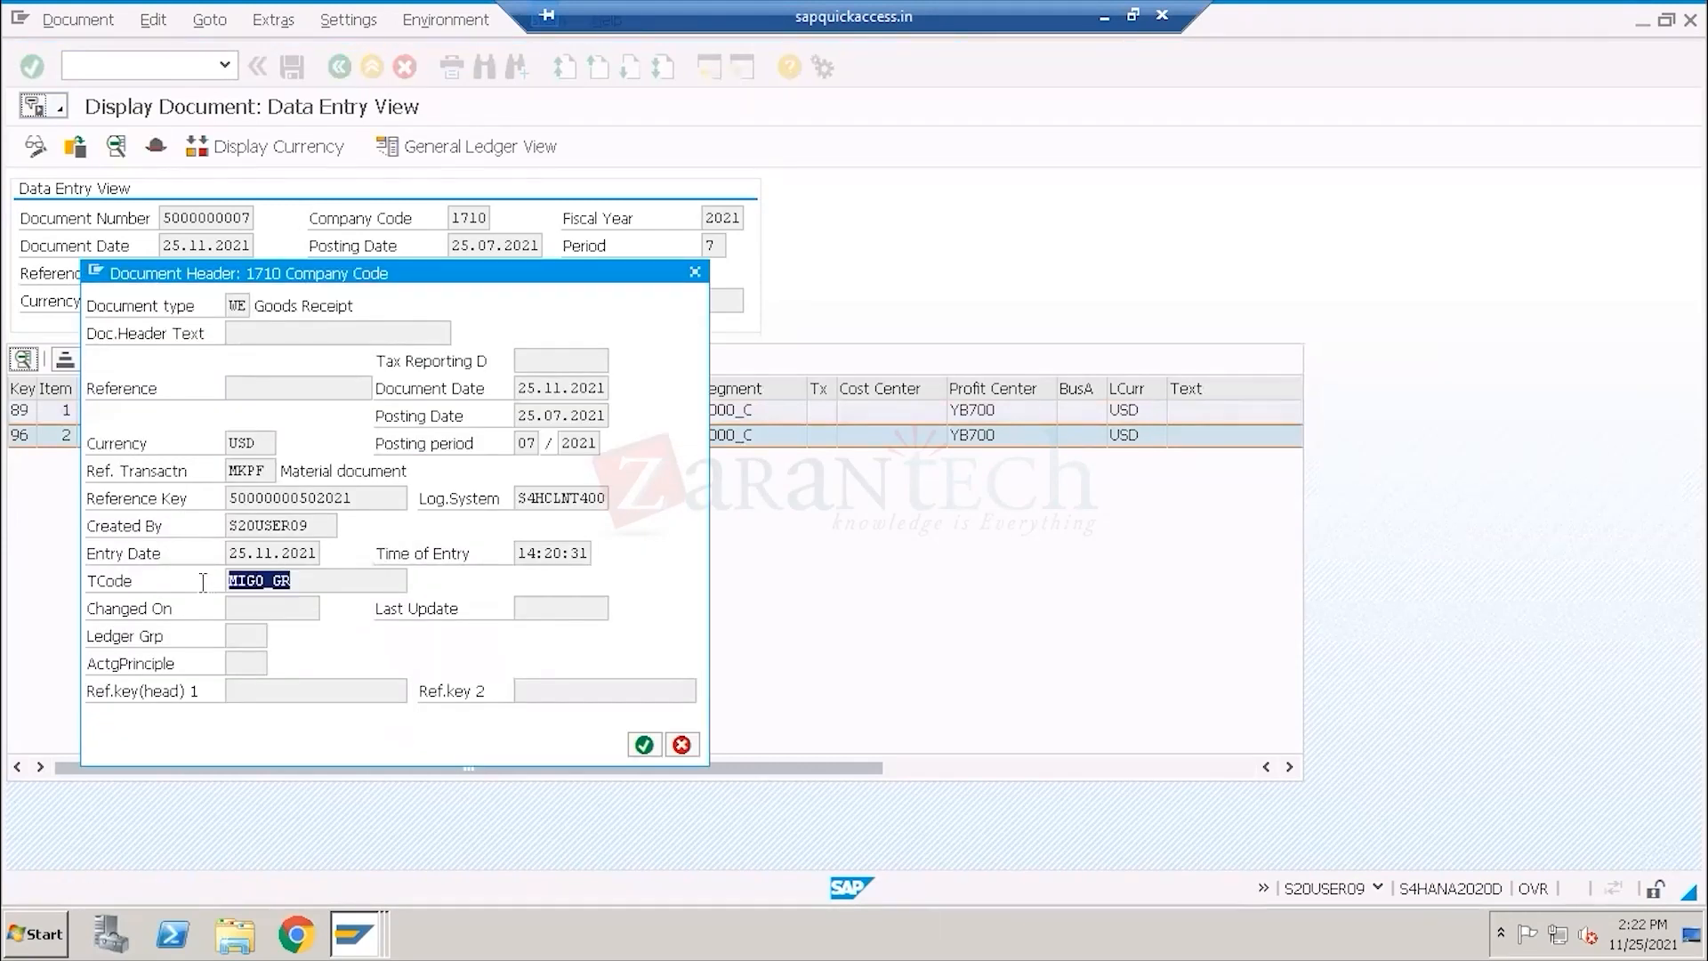
{"action": "double_click", "coordinate": [237, 305]}
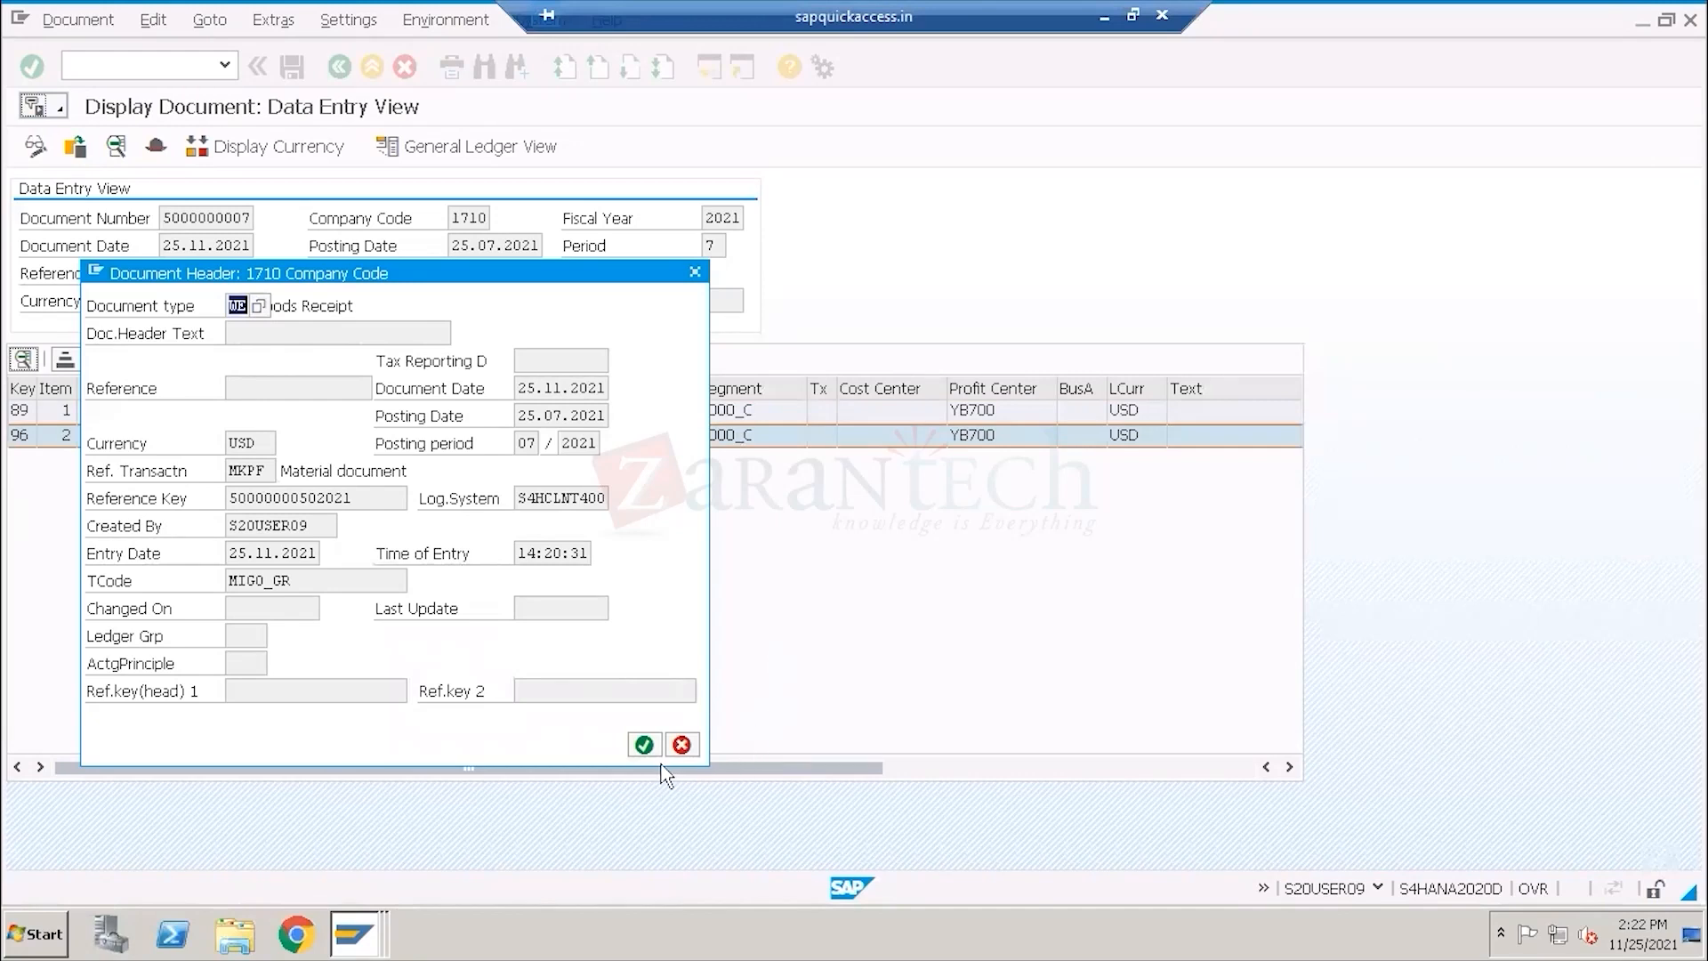
{"action": "left_click", "coordinate": [642, 750]}
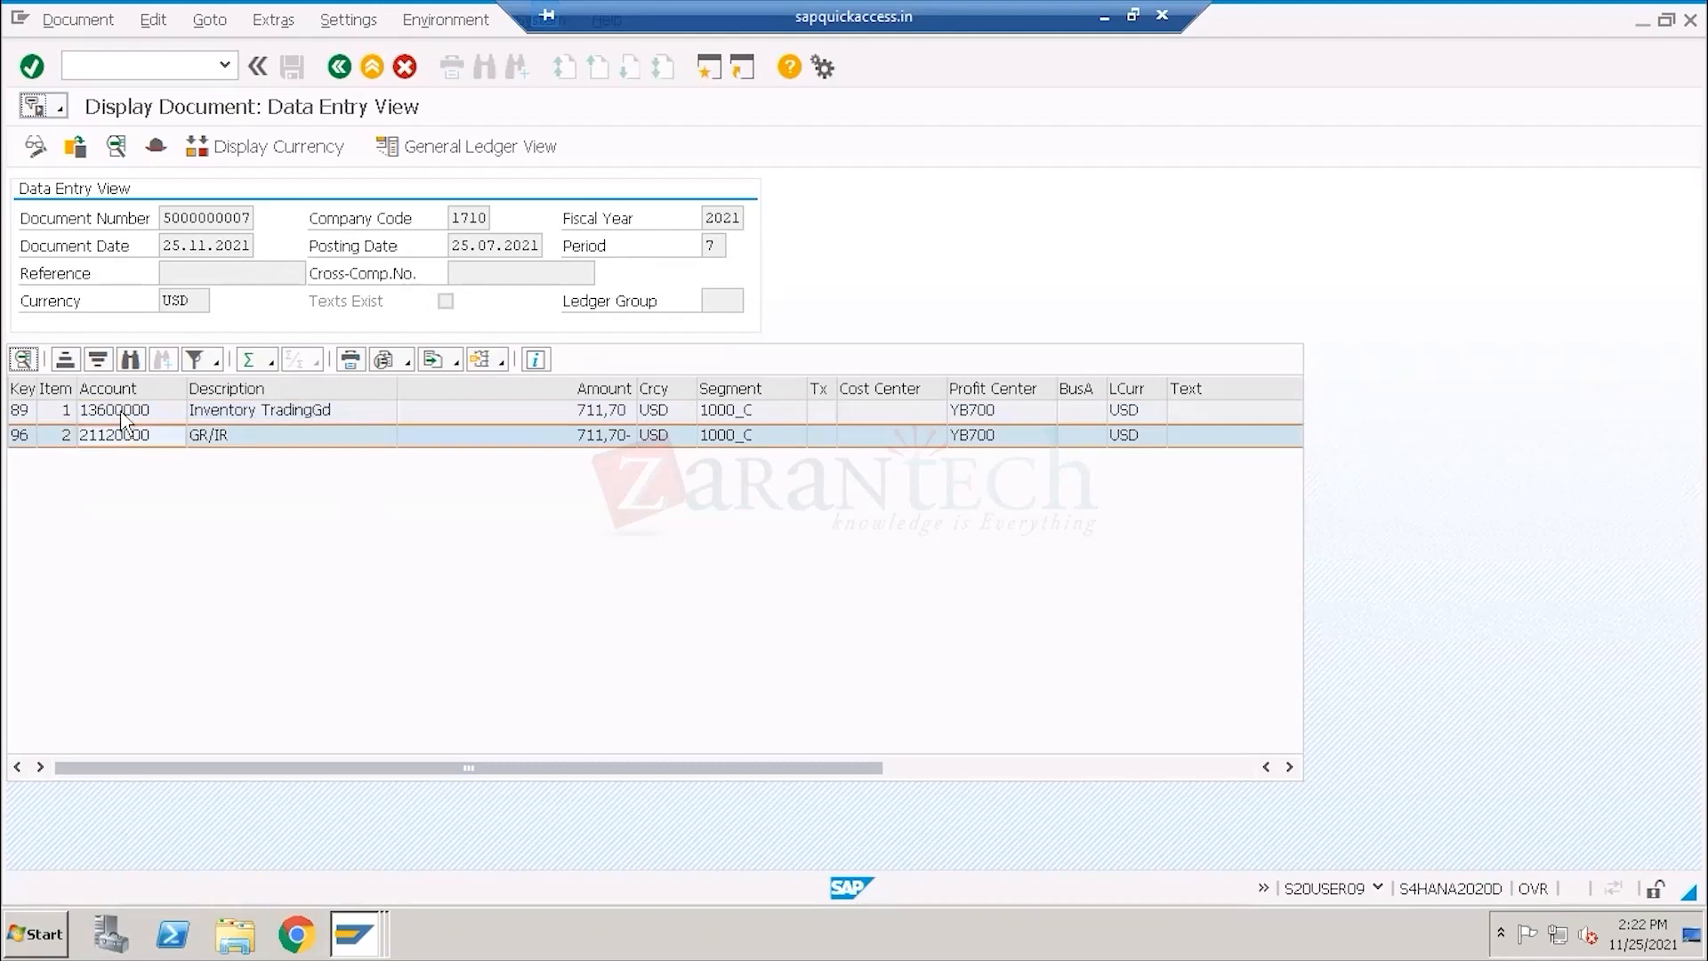
Check the entry lines in Paint, return to TG11's Accounting 1 view in SAP and examine its valuation class.
{"action": "left_click", "coordinate": [1101, 12]}
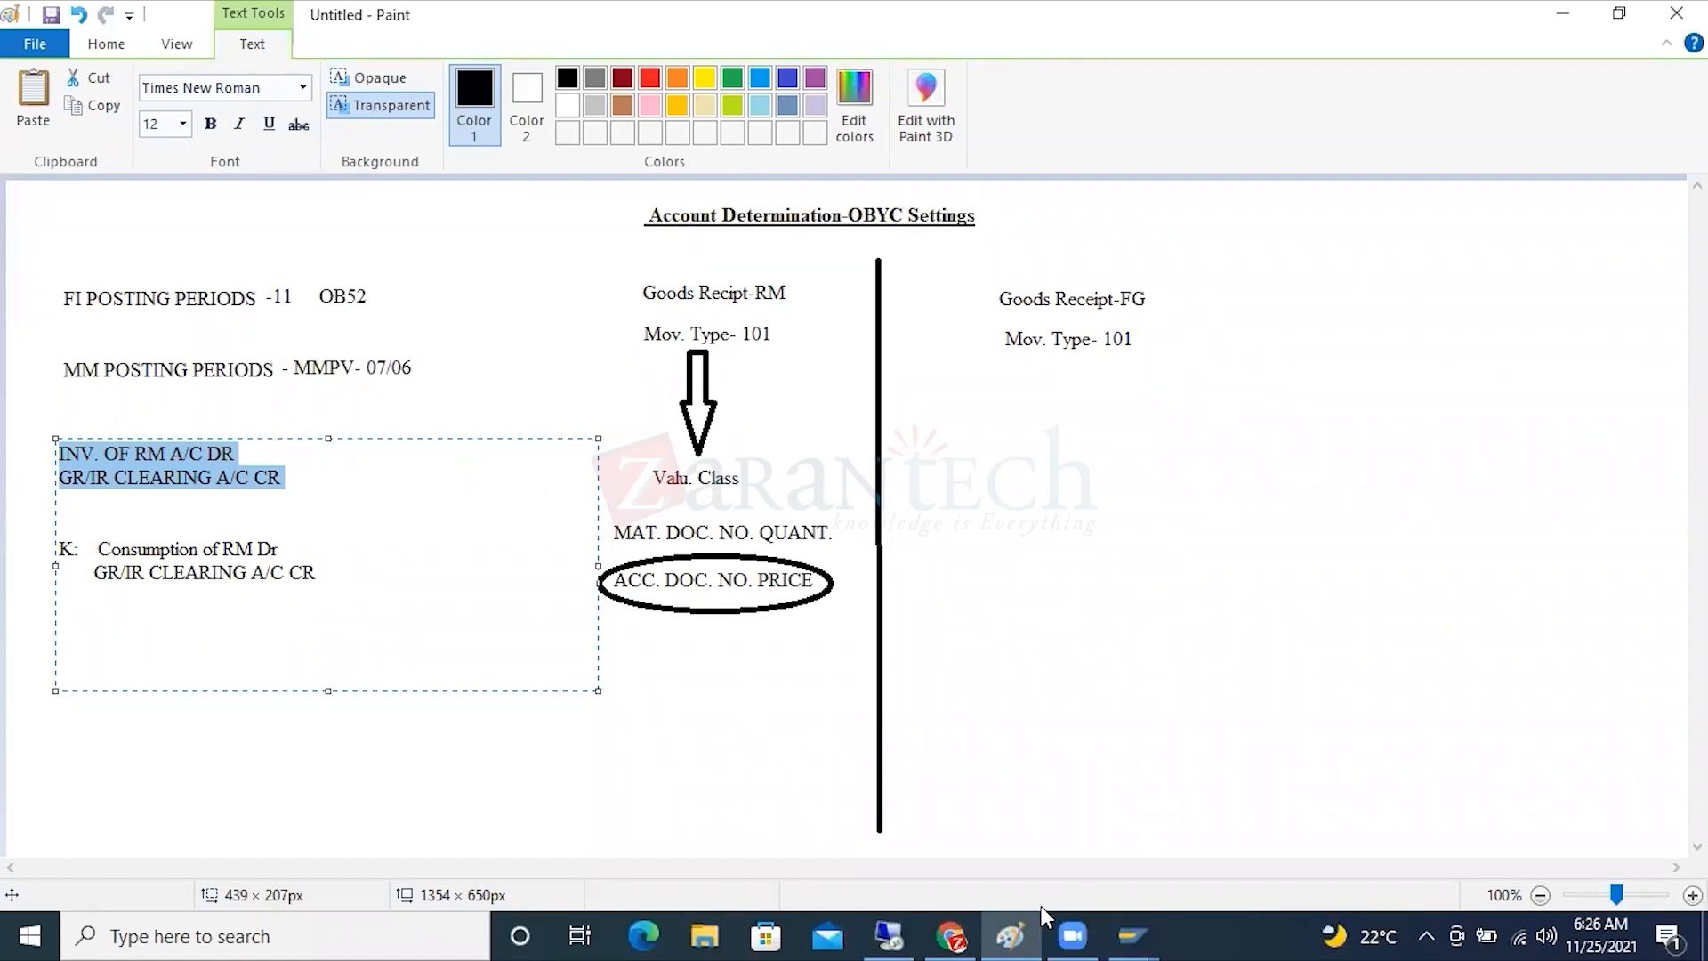
{"action": "left_click", "coordinate": [896, 934]}
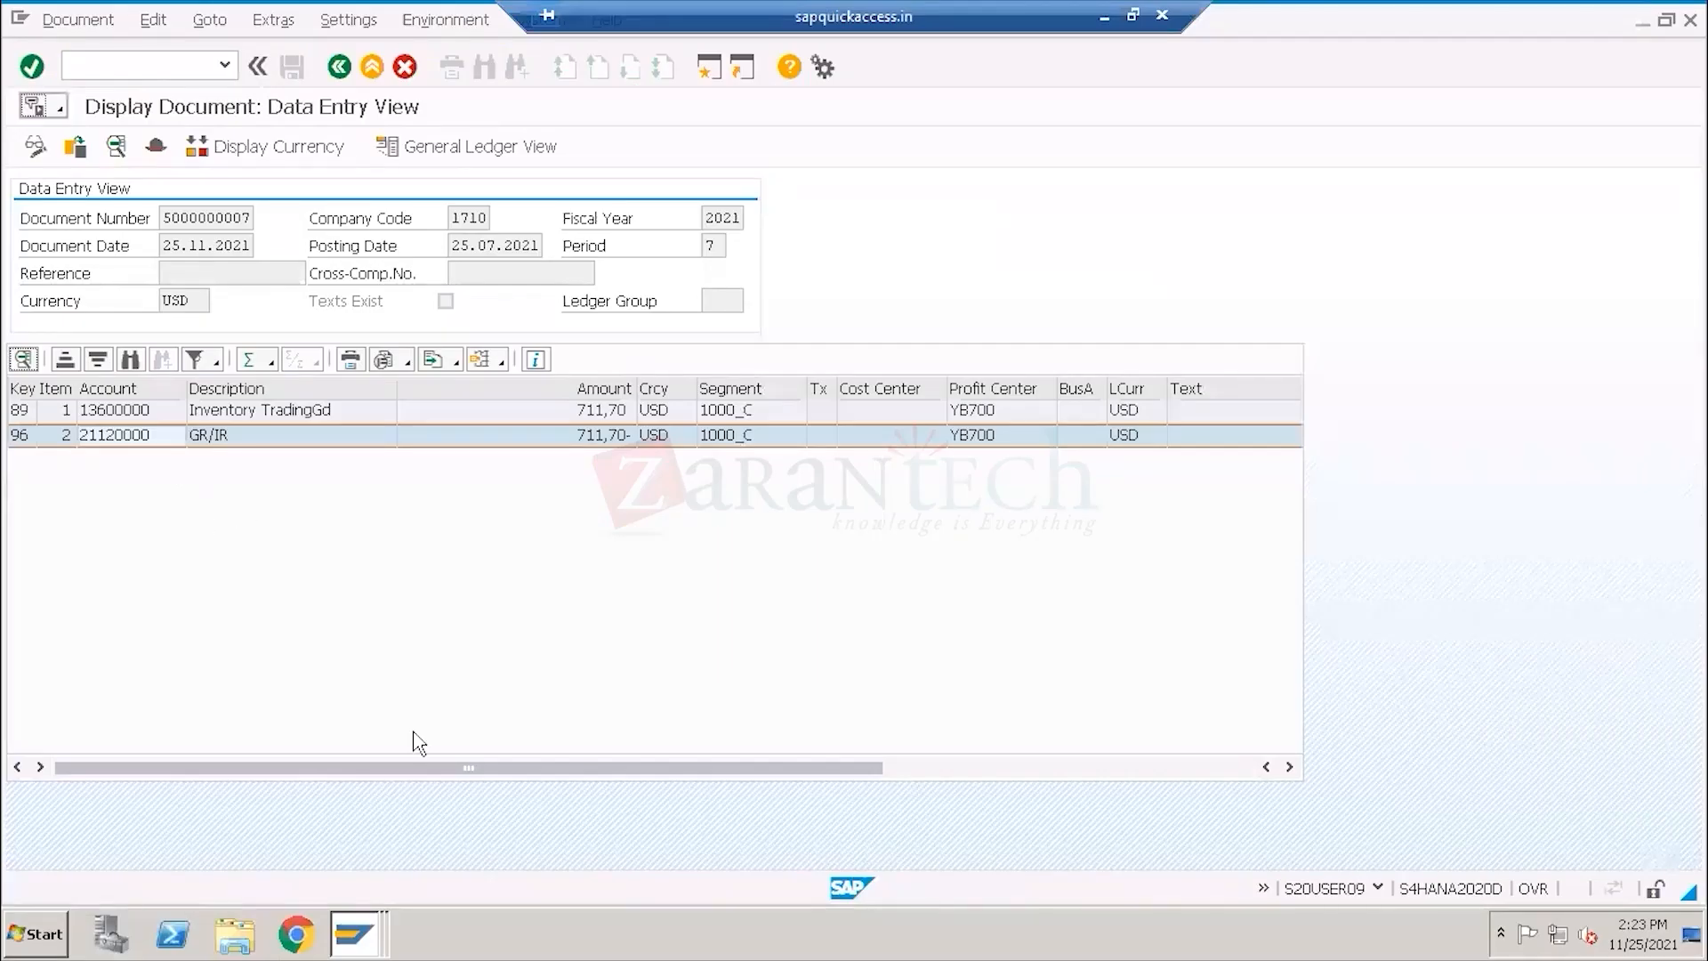
{"action": "left_click", "coordinate": [354, 934]}
{"action": "left_click", "coordinate": [320, 813]}
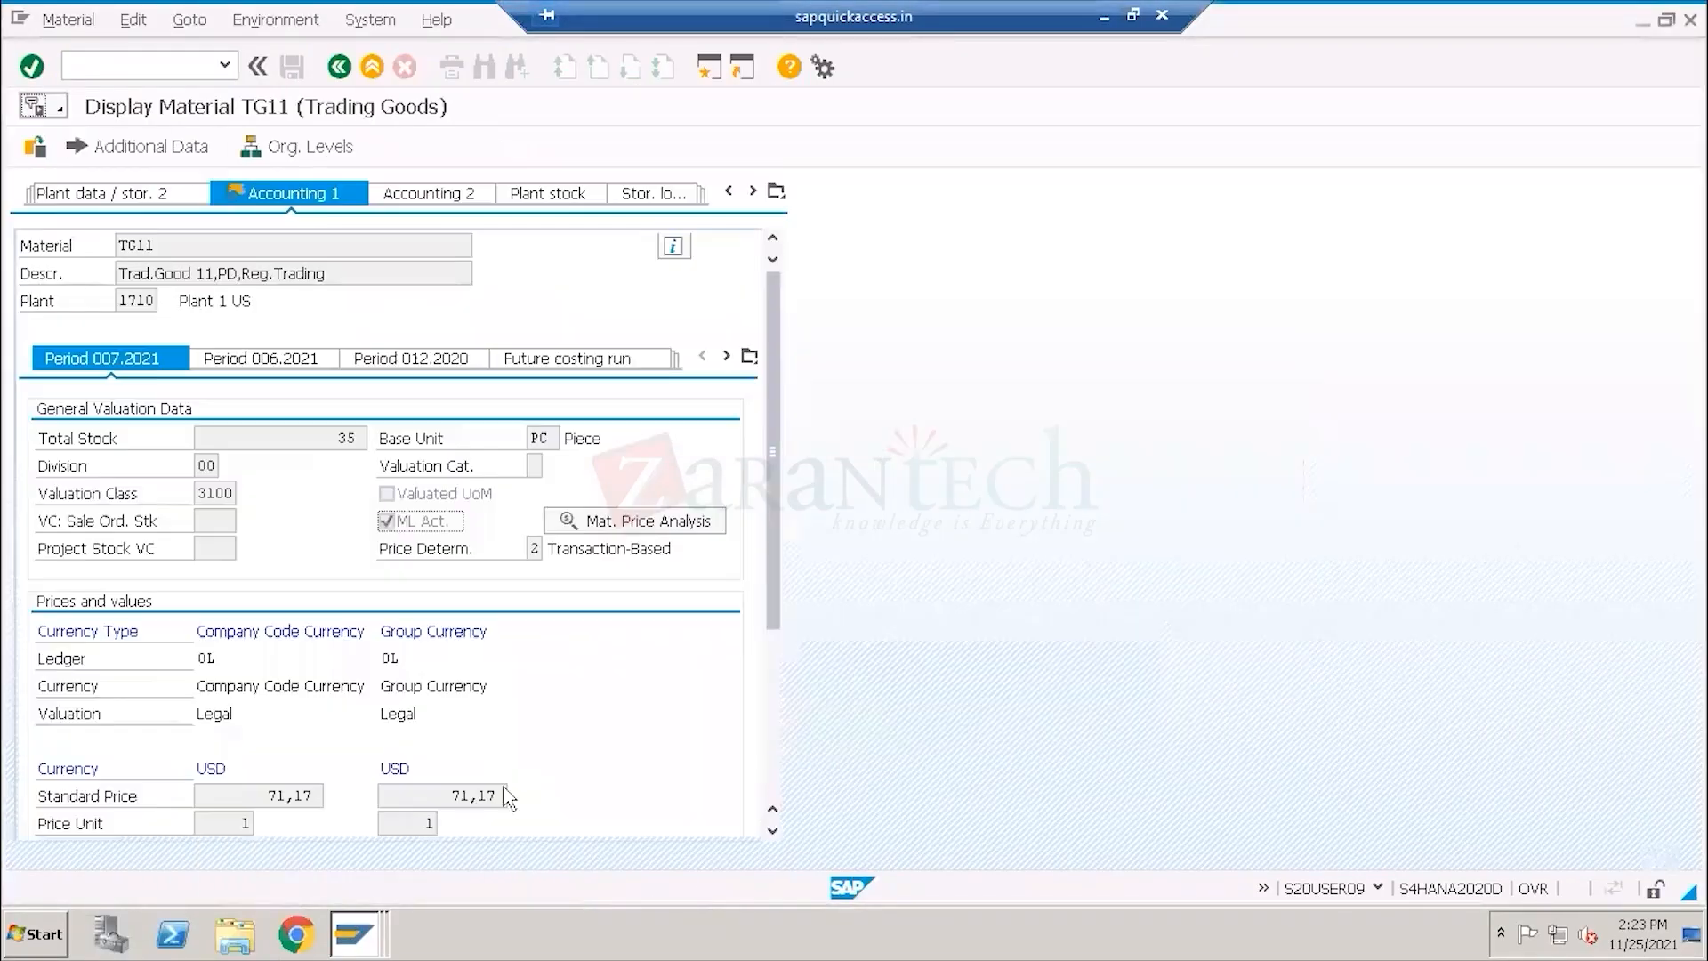
{"action": "left_click_drag", "start_coordinate": [201, 491], "coordinate": [235, 492]}
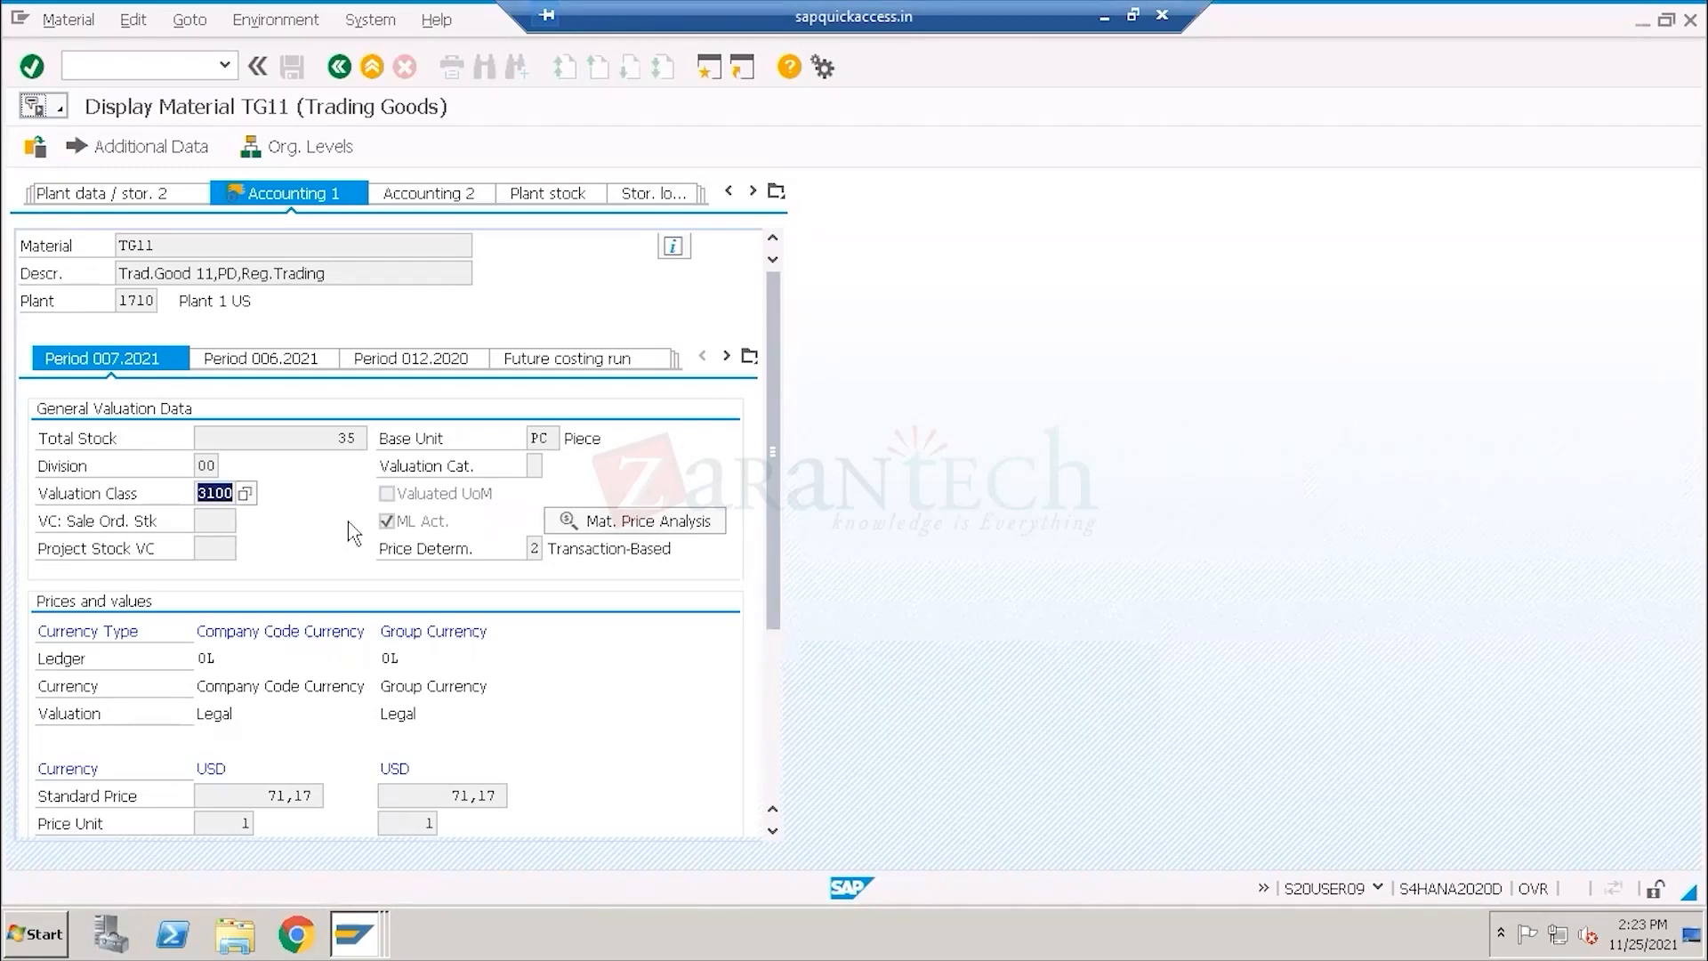
{"action": "double_click", "coordinate": [145, 253]}
{"action": "left_click", "coordinate": [201, 494]}
{"action": "left_click_drag", "start_coordinate": [207, 493], "coordinate": [235, 493]}
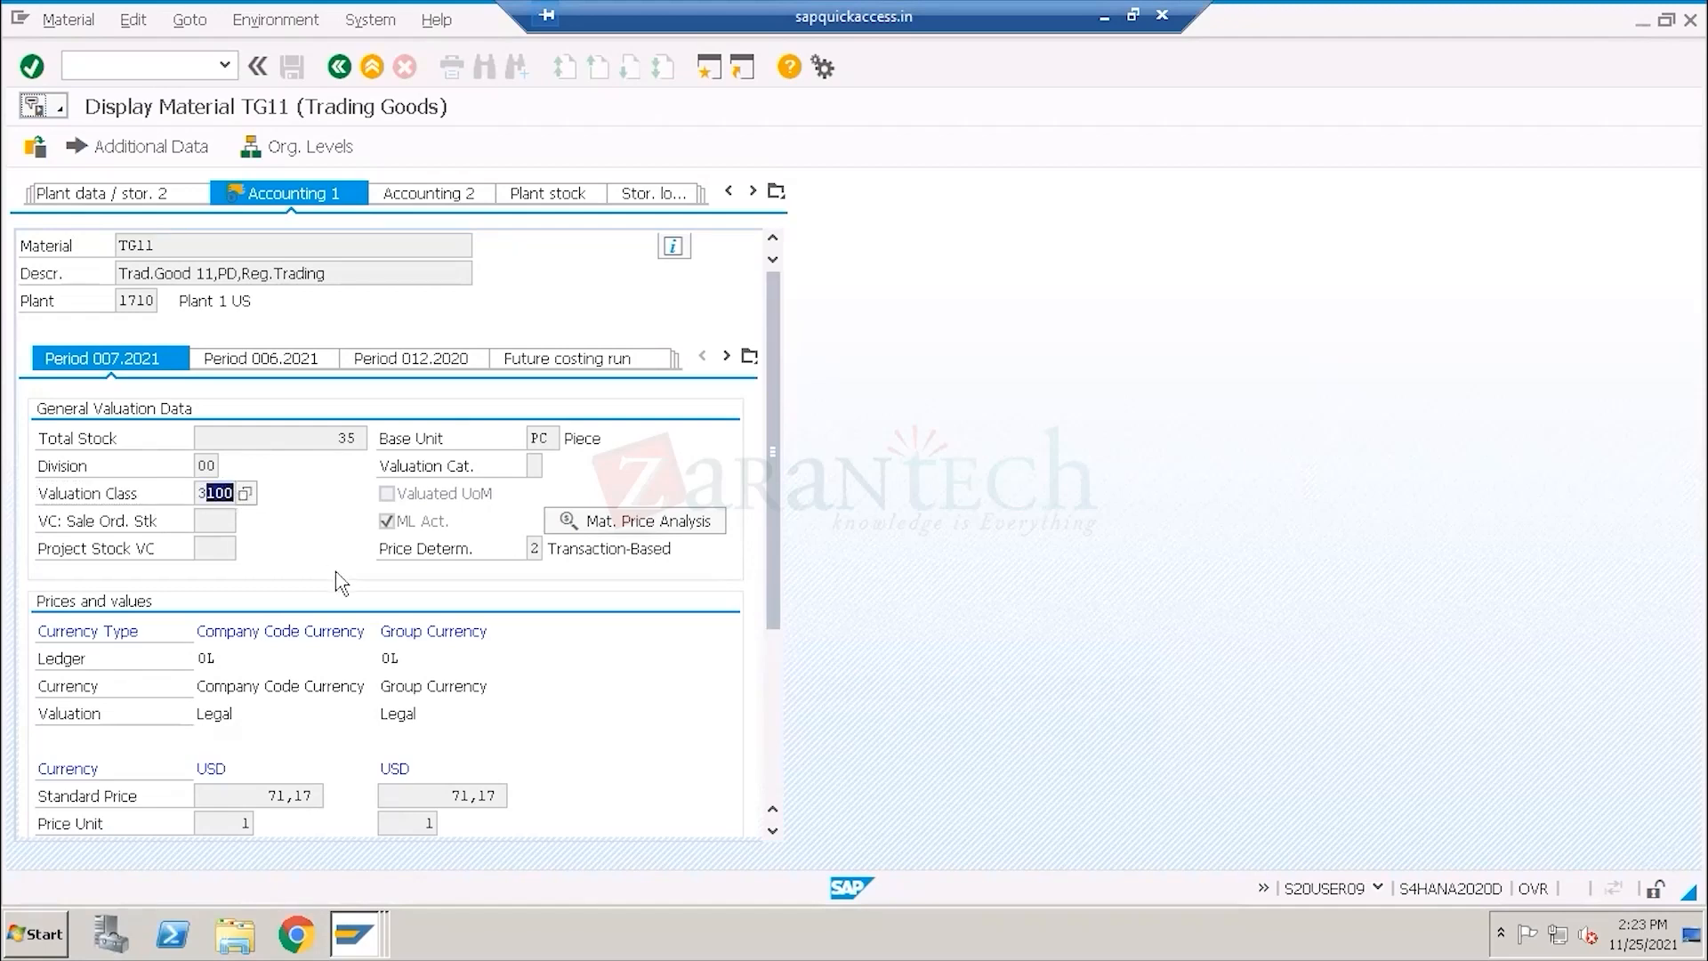
Open the SAP Reference IMG through transaction SPRO from the SAP Easy Access session.
{"action": "left_click", "coordinate": [360, 936]}
{"action": "left_click", "coordinate": [252, 847]}
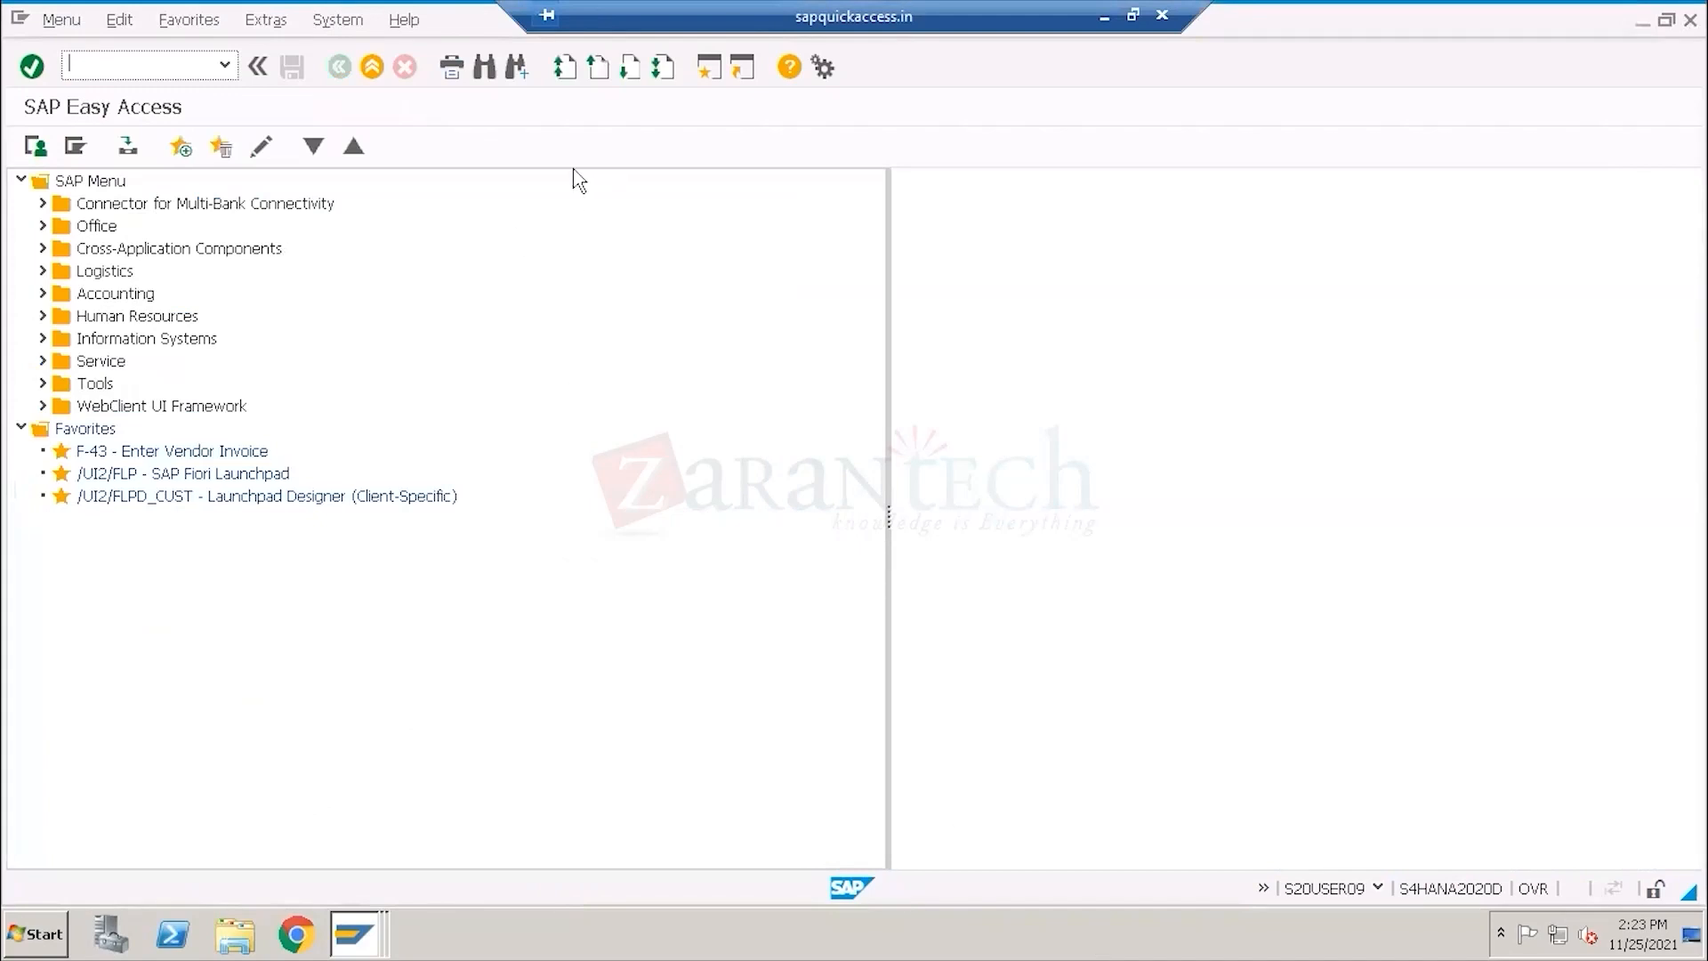
{"action": "type", "text": "spro"}
{"action": "key", "text": "Return"}
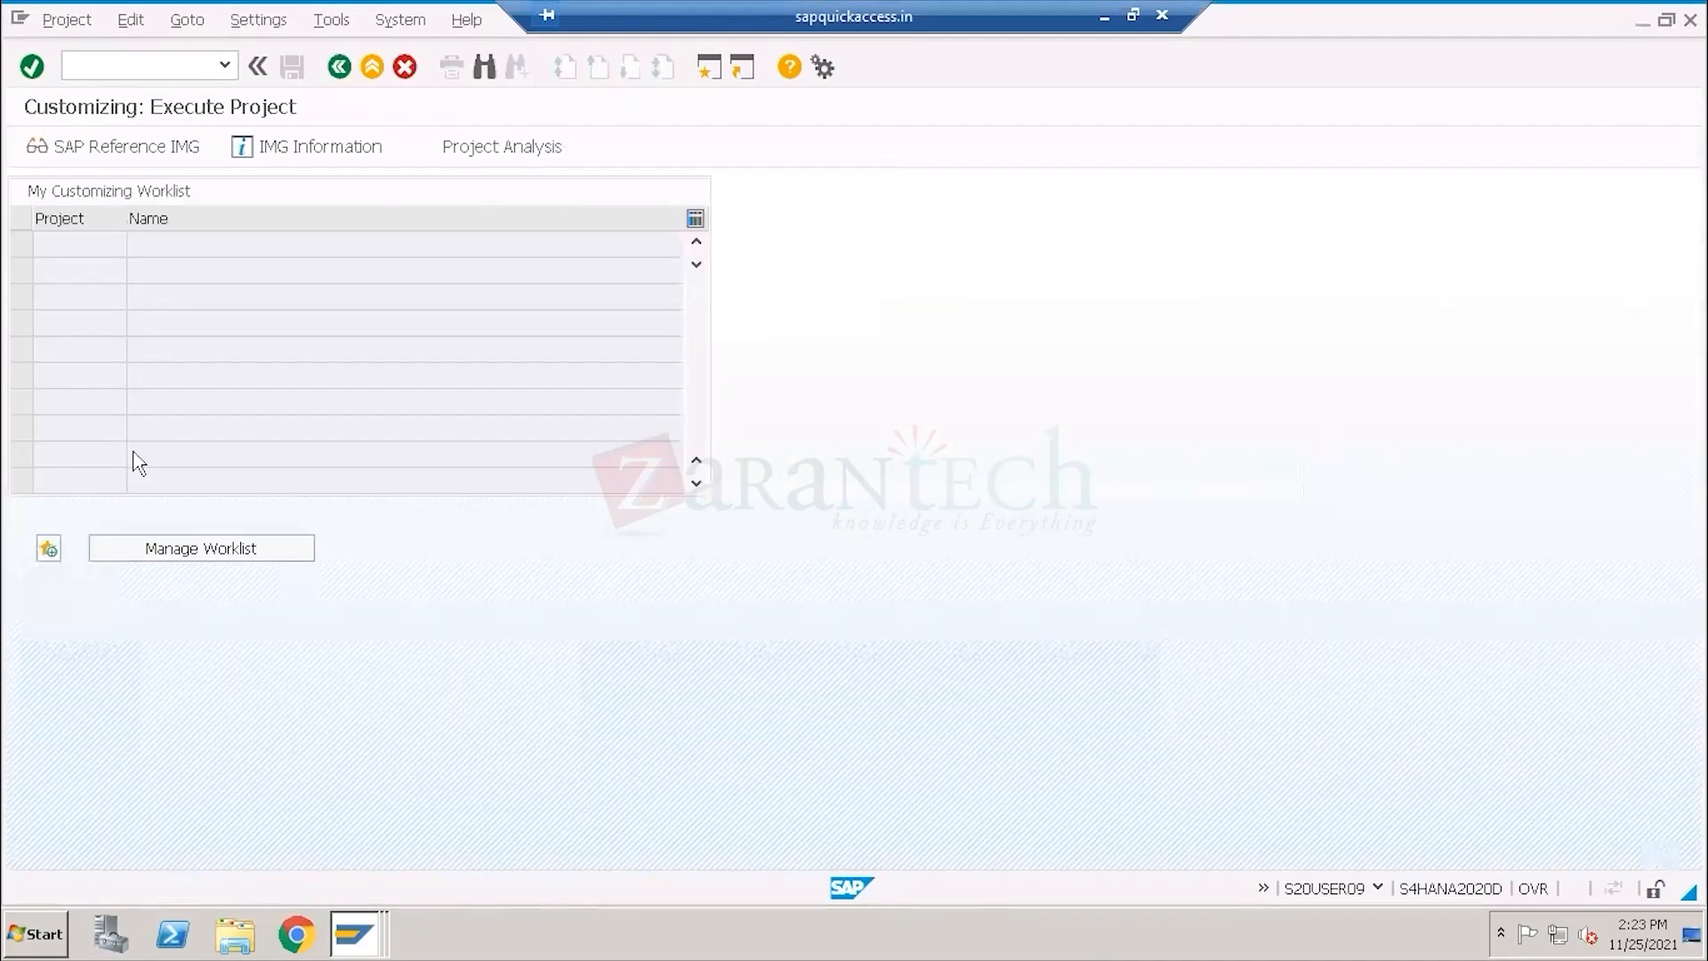
{"action": "left_click", "coordinate": [131, 148]}
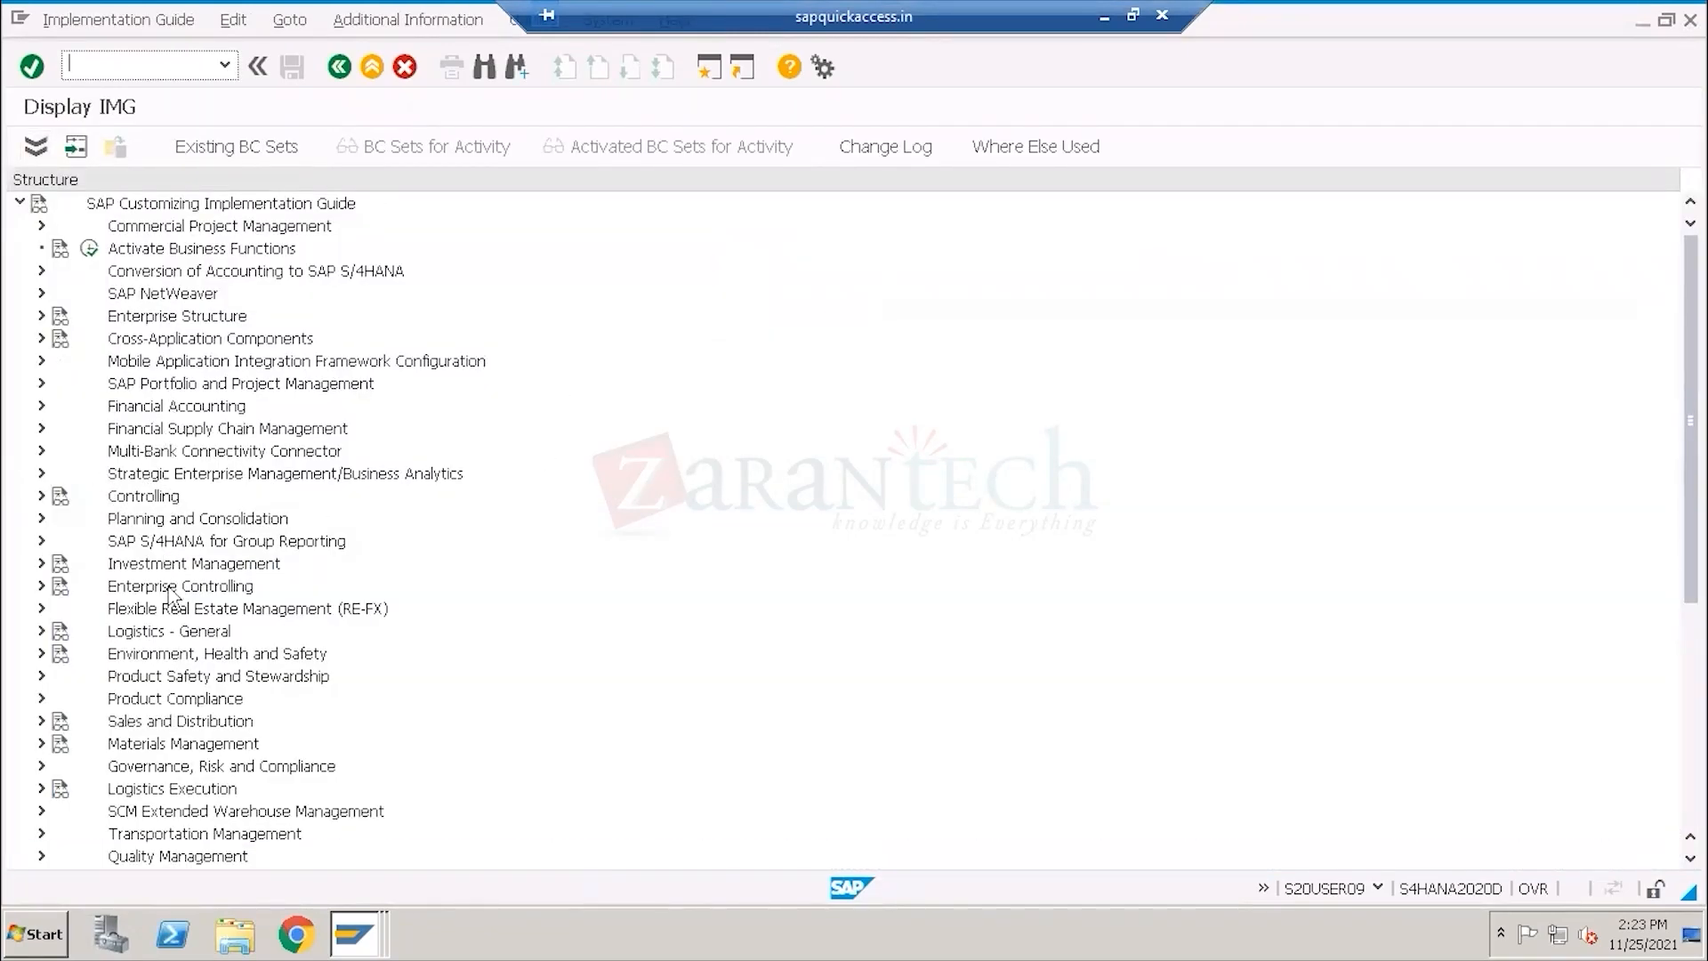
Expand Materials Management and Valuation and Account Assignment in the IMG and locate the Account Determination node.
{"action": "left_click", "coordinate": [155, 750]}
{"action": "scroll", "coordinate": [215, 734], "scroll_direction": "down", "scroll_amount": 3}
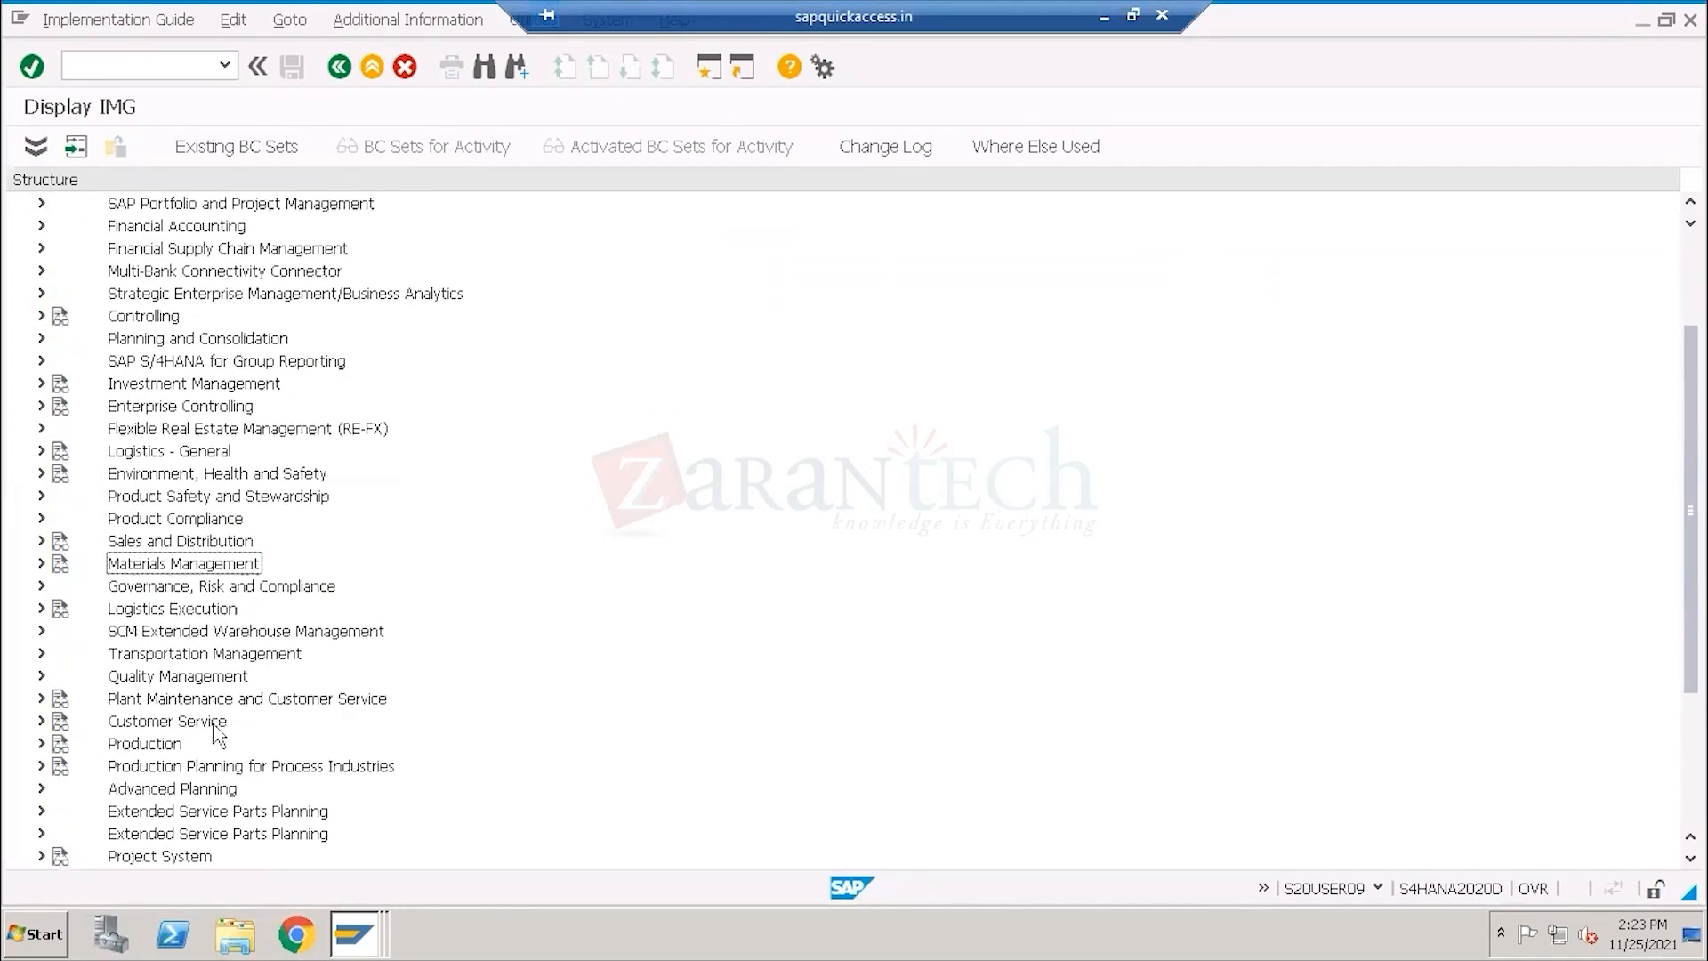
{"action": "scroll", "coordinate": [216, 734], "scroll_direction": "down", "scroll_amount": 1}
{"action": "left_click", "coordinate": [41, 495]}
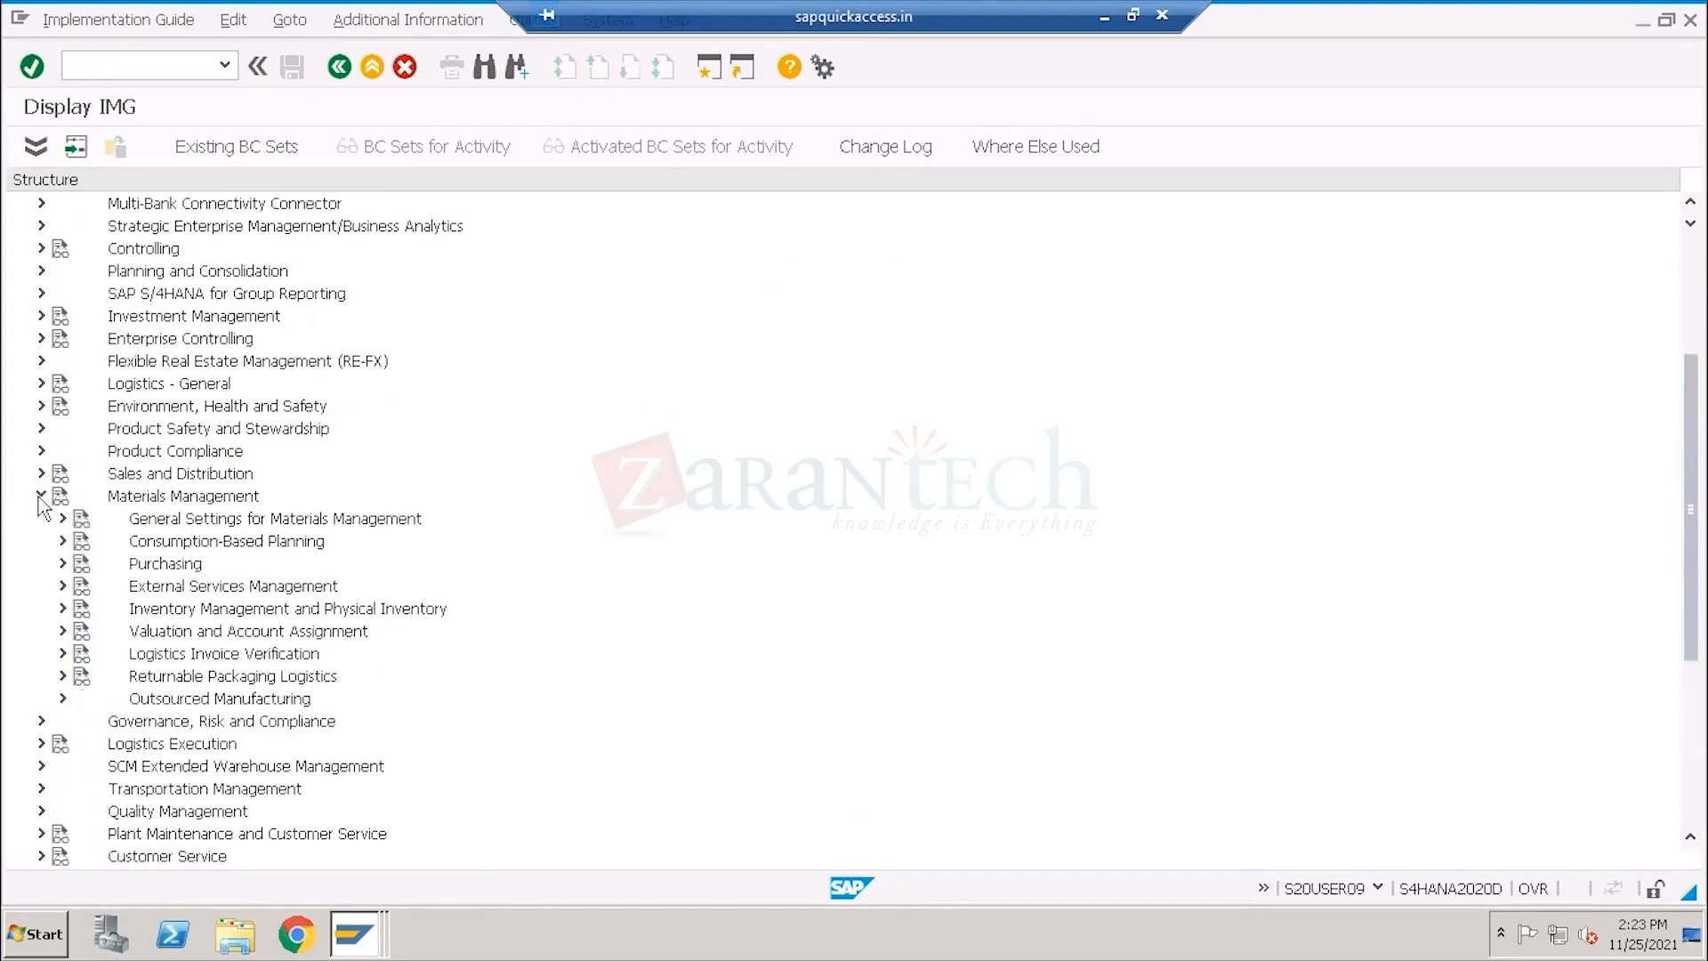
{"action": "left_click", "coordinate": [157, 632]}
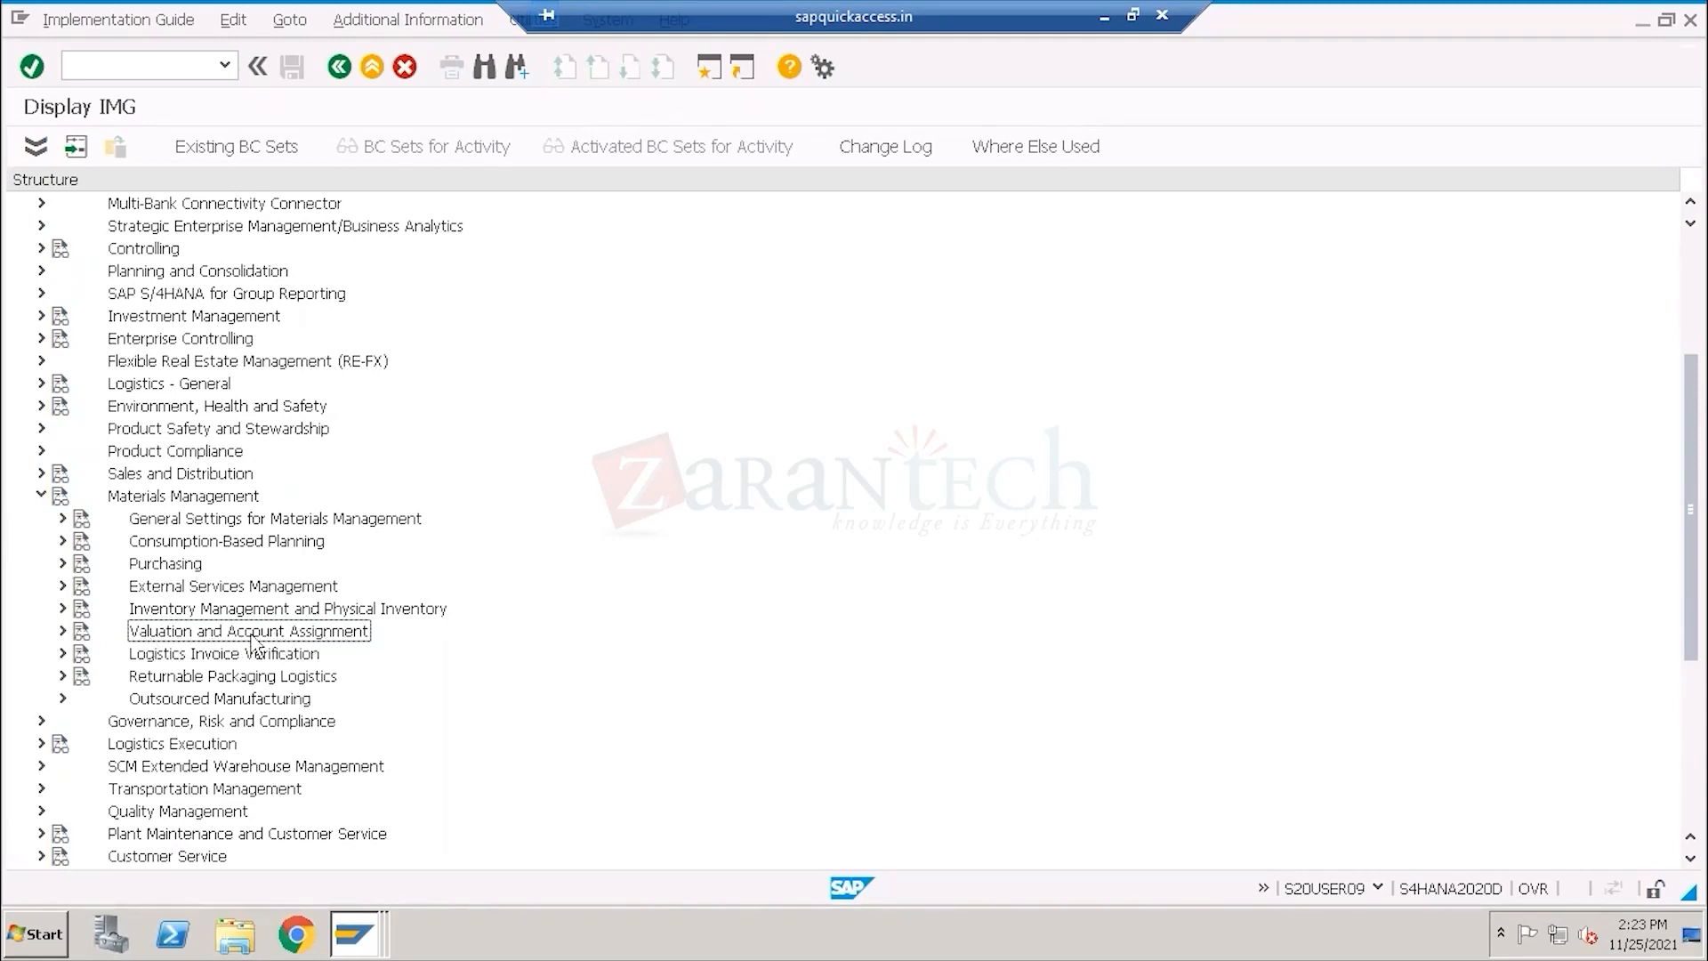
{"action": "left_click", "coordinate": [63, 631]}
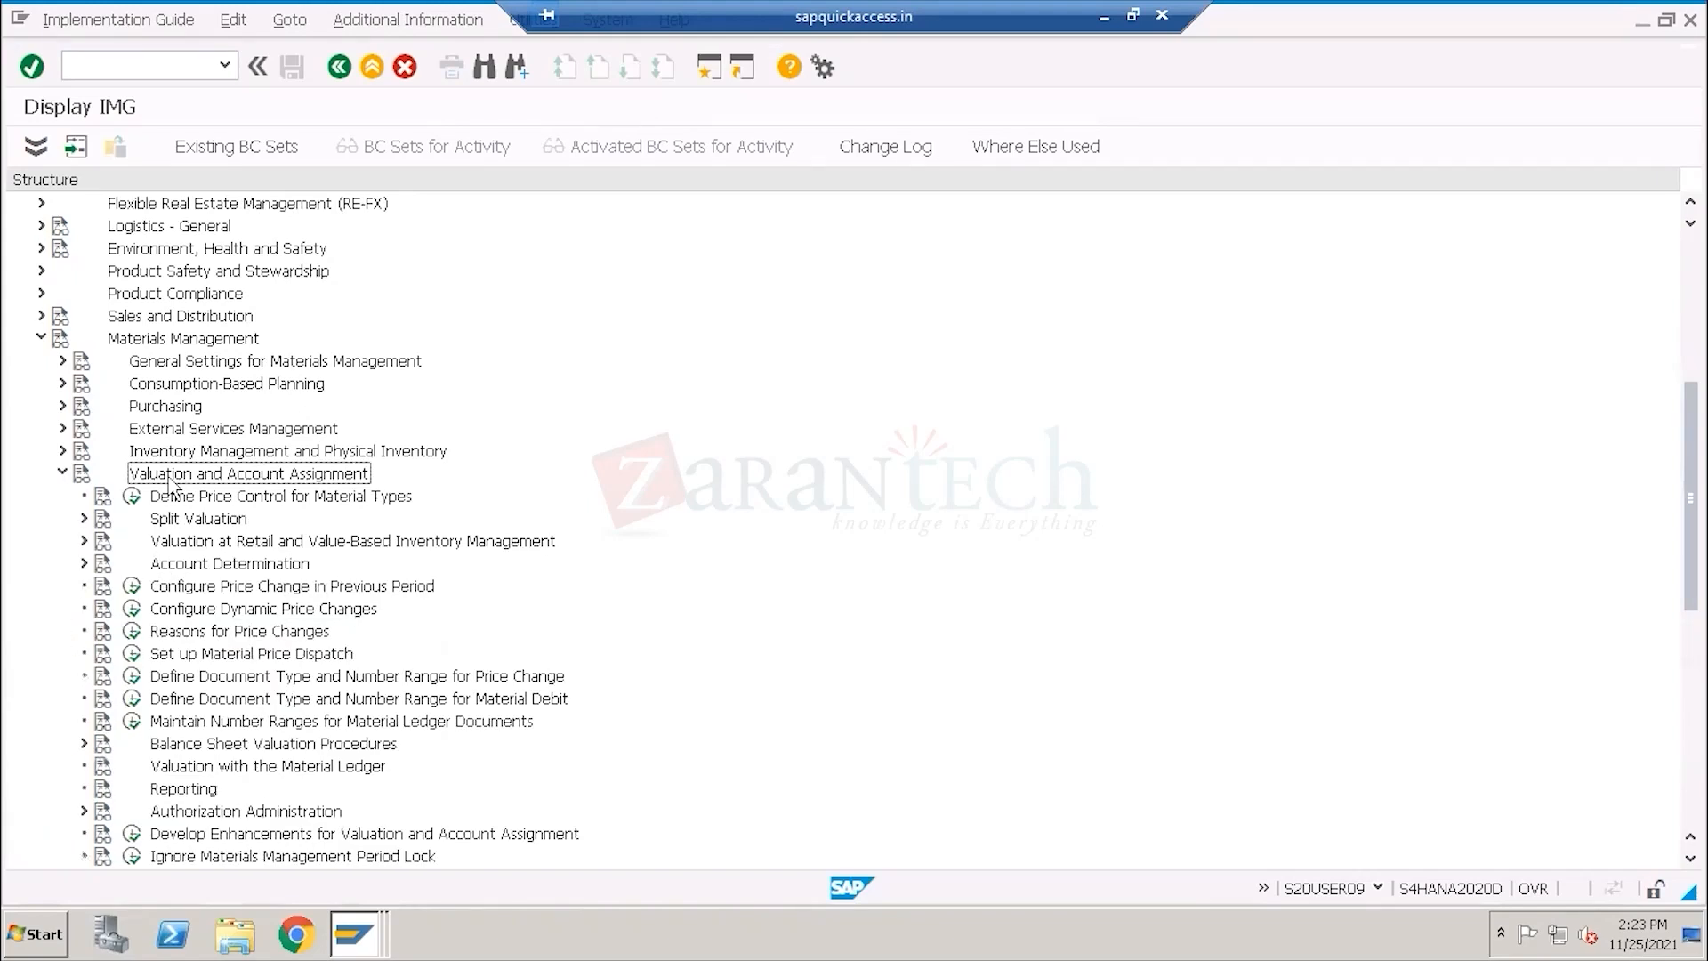
{"action": "left_click", "coordinate": [180, 569]}
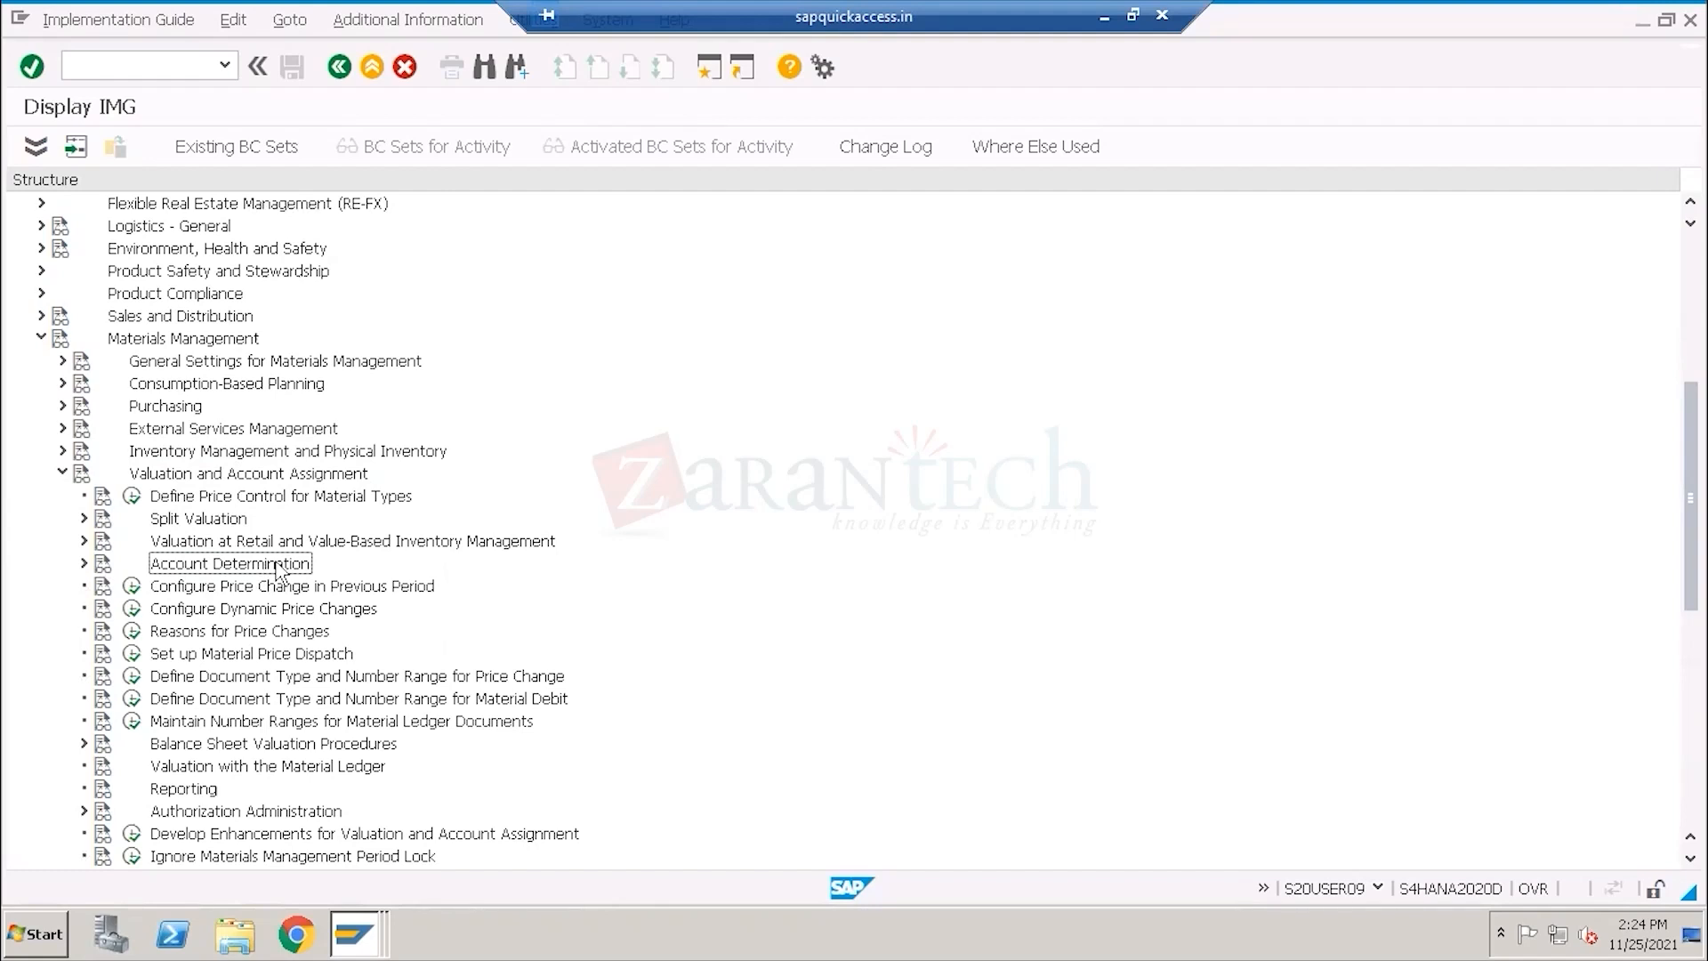
{"action": "left_click", "coordinate": [162, 456]}
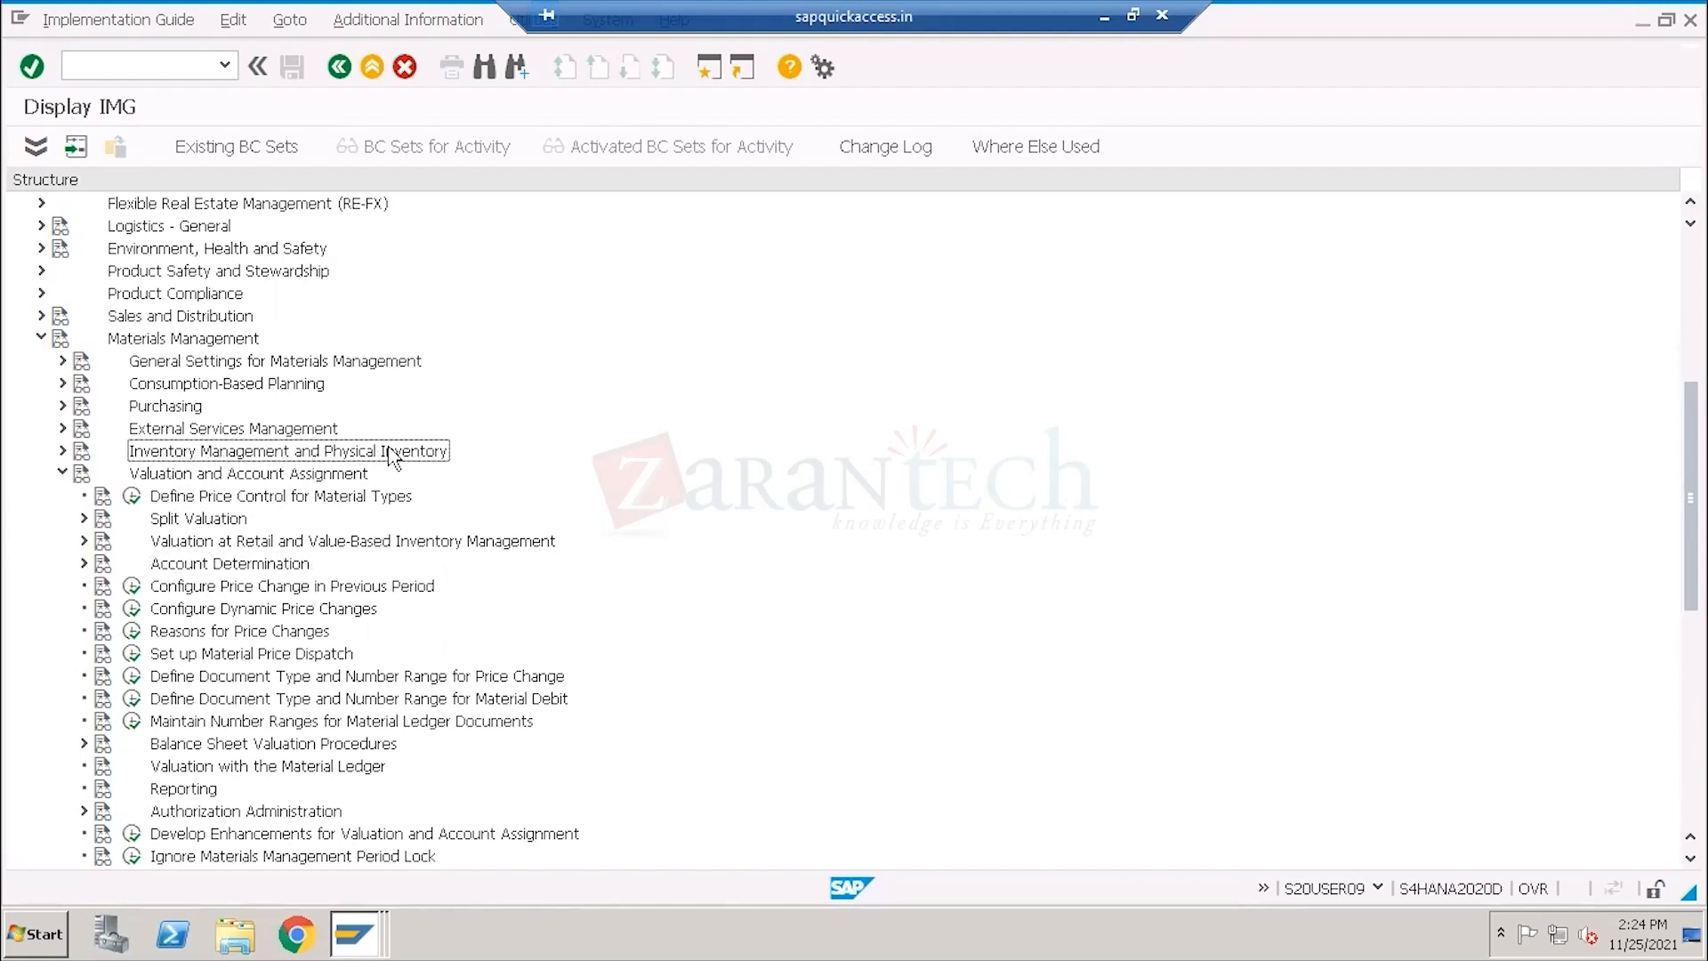
Check the PO quantity of the TG11 item in the standard purchase order and return to the IMG.
{"action": "left_click", "coordinate": [378, 932]}
{"action": "left_click", "coordinate": [463, 745]}
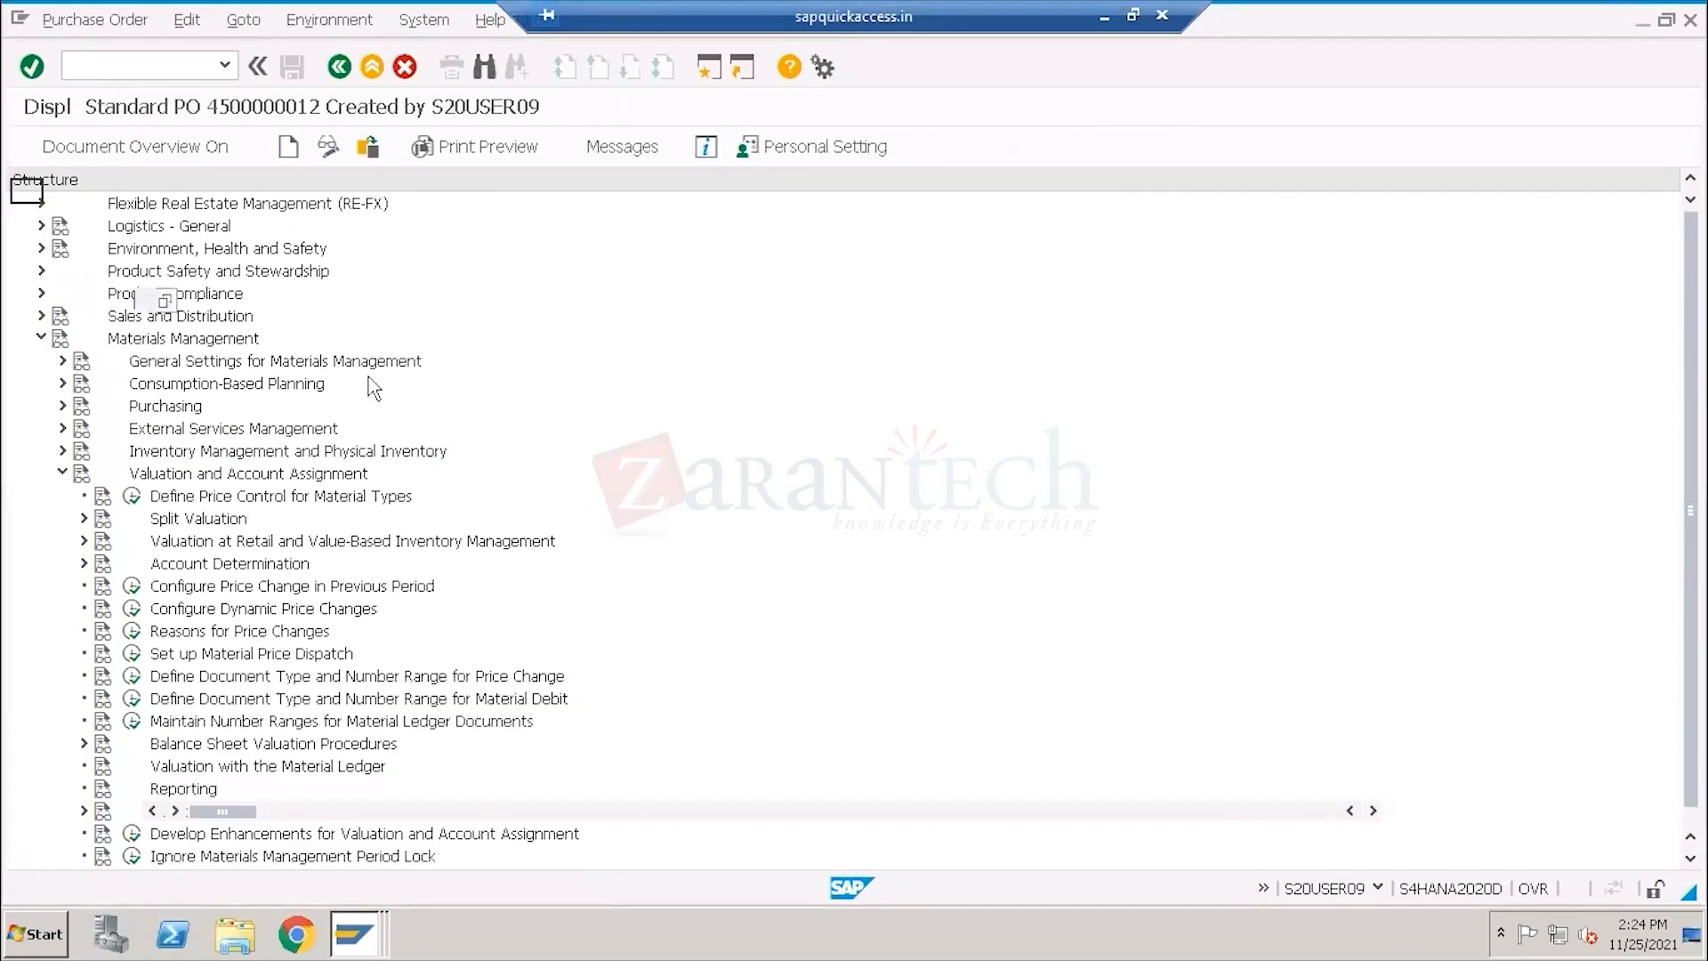
{"action": "left_click_drag", "start_coordinate": [671, 301], "coordinate": [745, 296]}
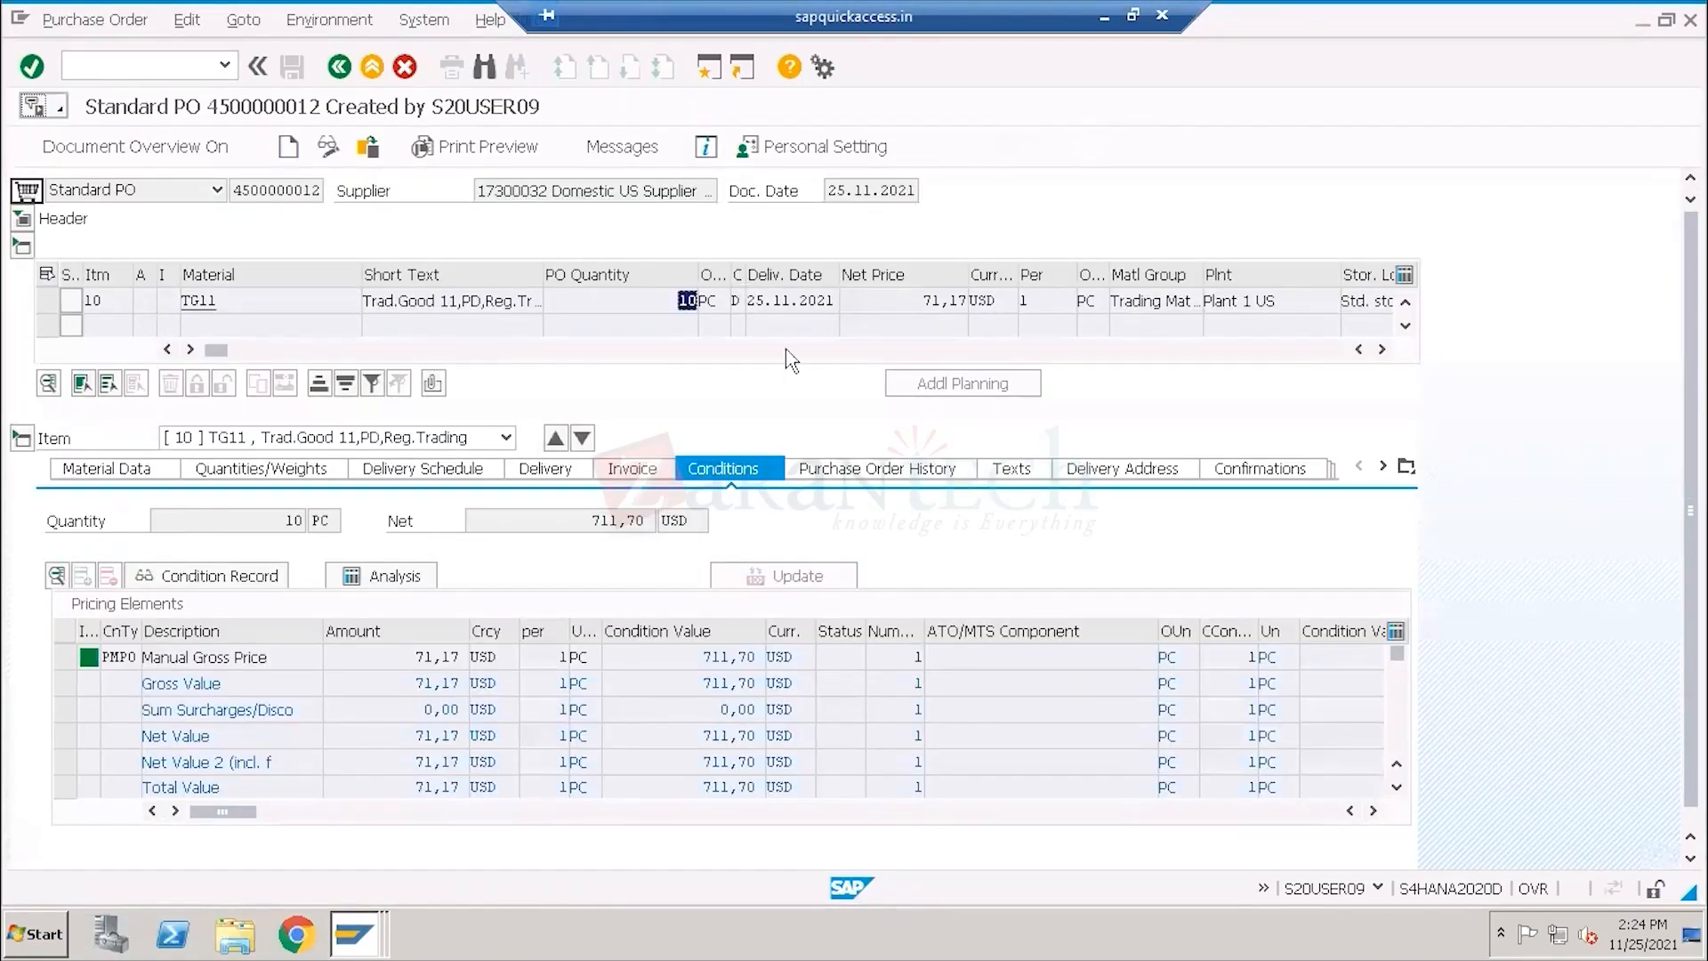
{"action": "left_click", "coordinate": [374, 936]}
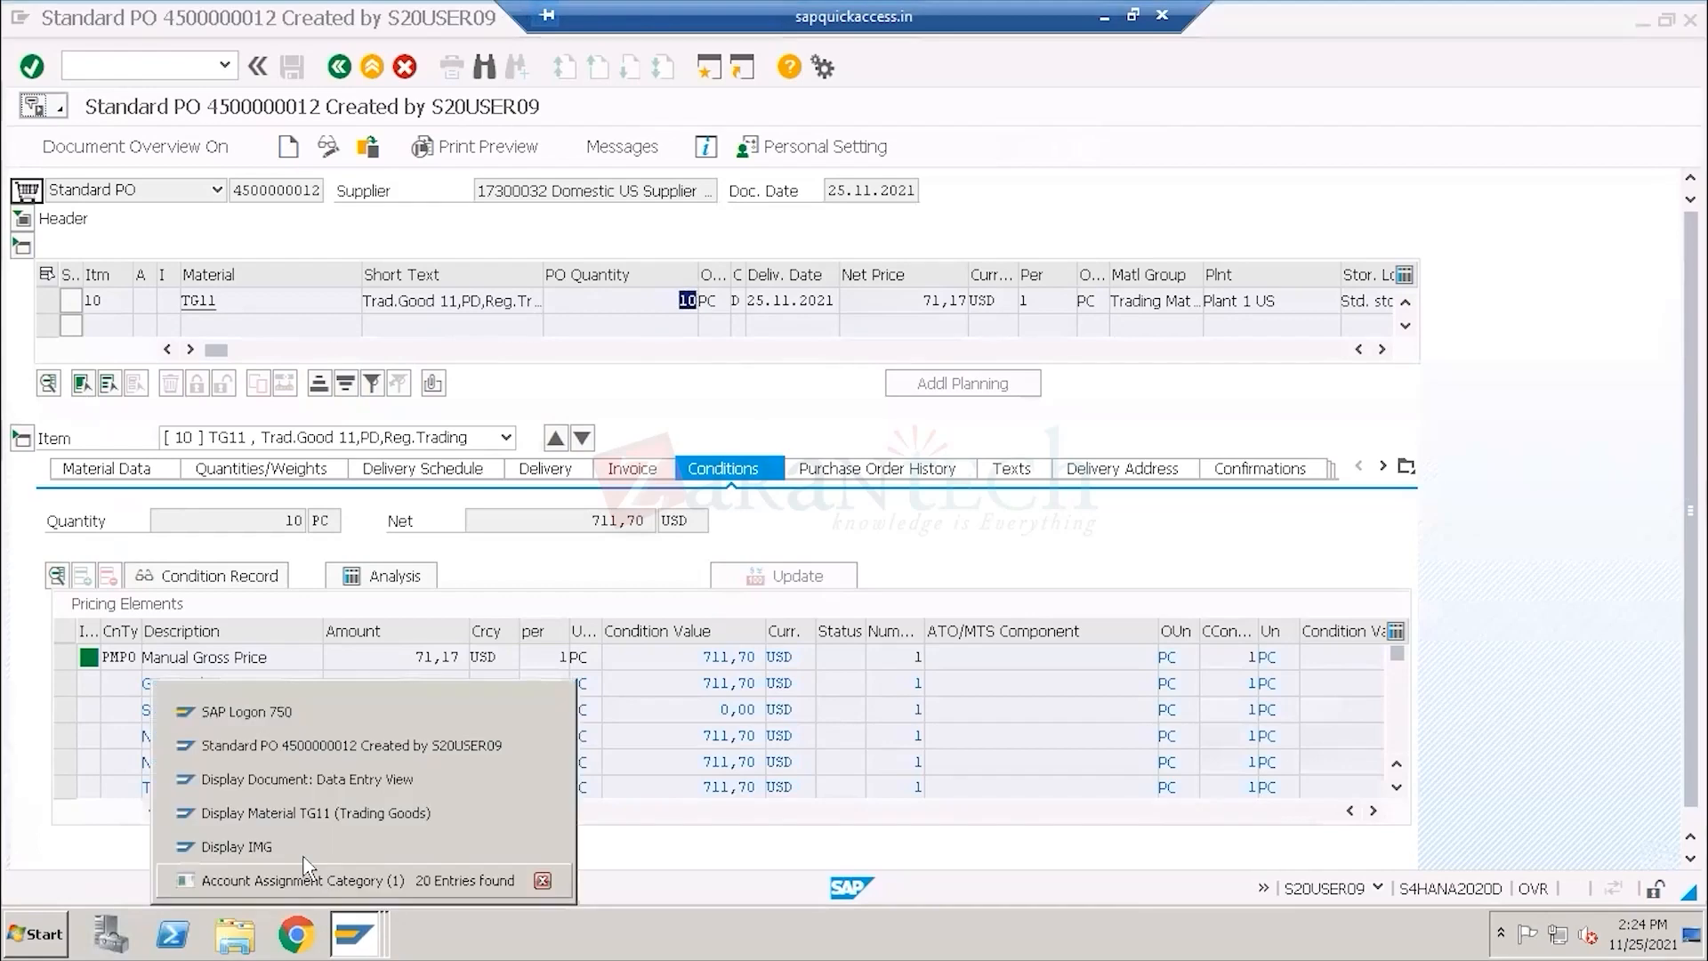
{"action": "left_click", "coordinate": [305, 847]}
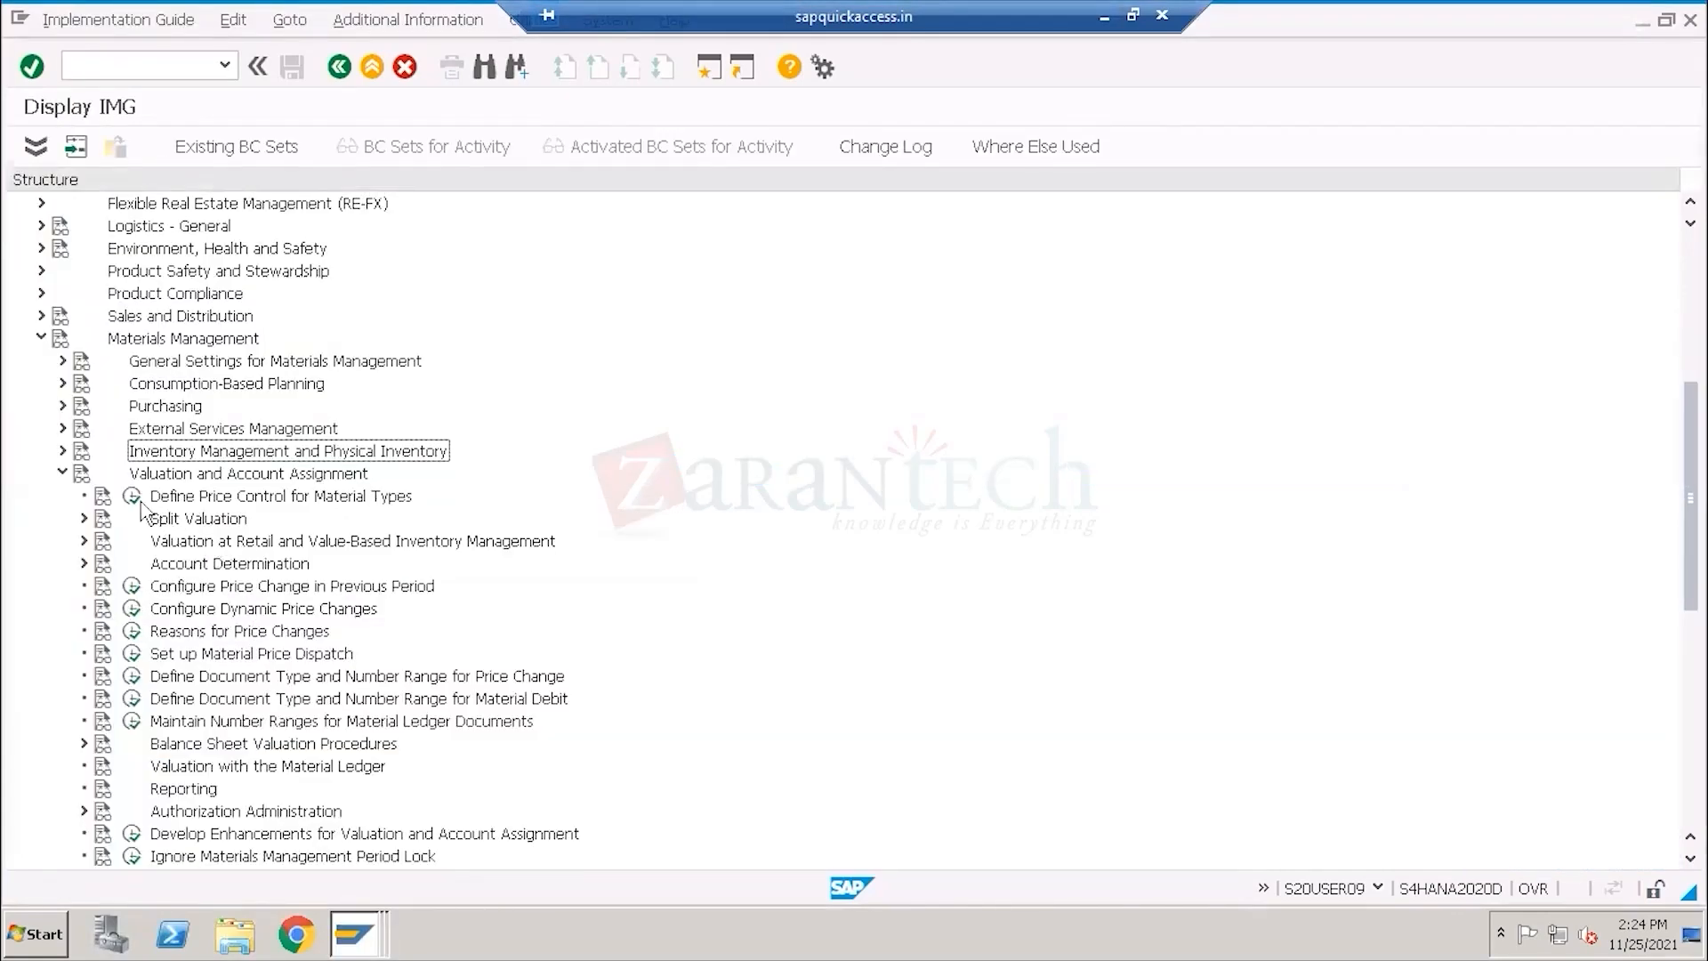
Collapse Valuation and Account Assignment and open Copy, Change Movement Types under Inventory Management and Physical Inventory, Movement Types.
{"action": "left_click", "coordinate": [62, 474]}
{"action": "left_click", "coordinate": [62, 451]}
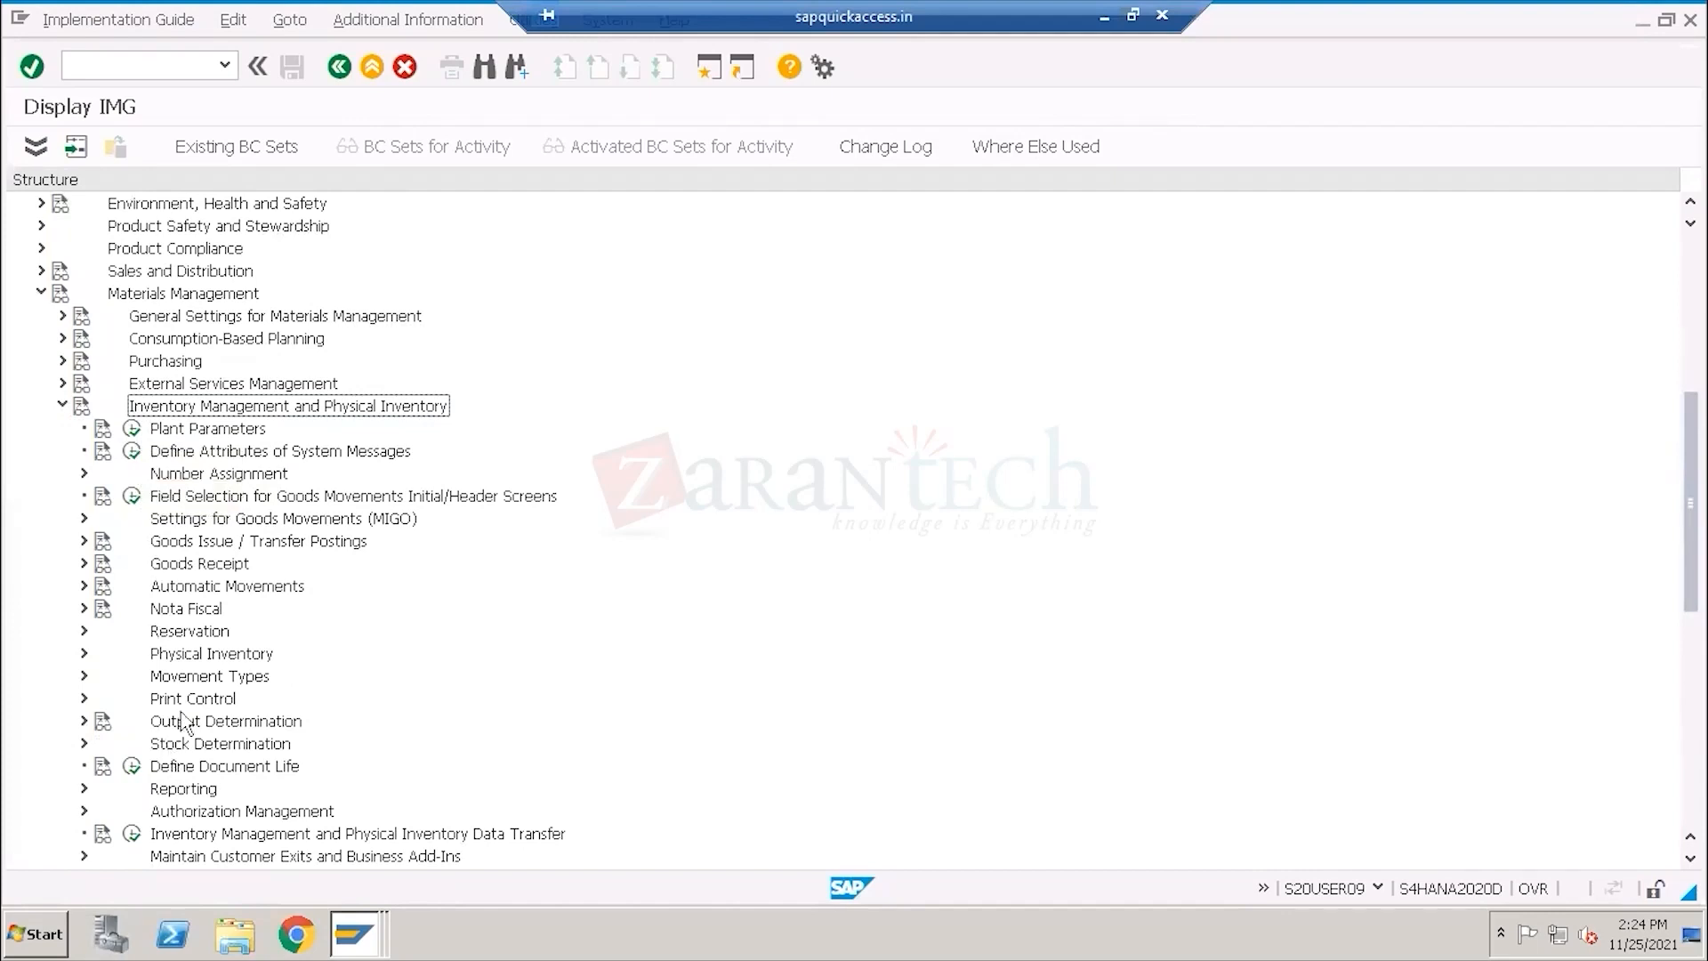
{"action": "left_click", "coordinate": [180, 679]}
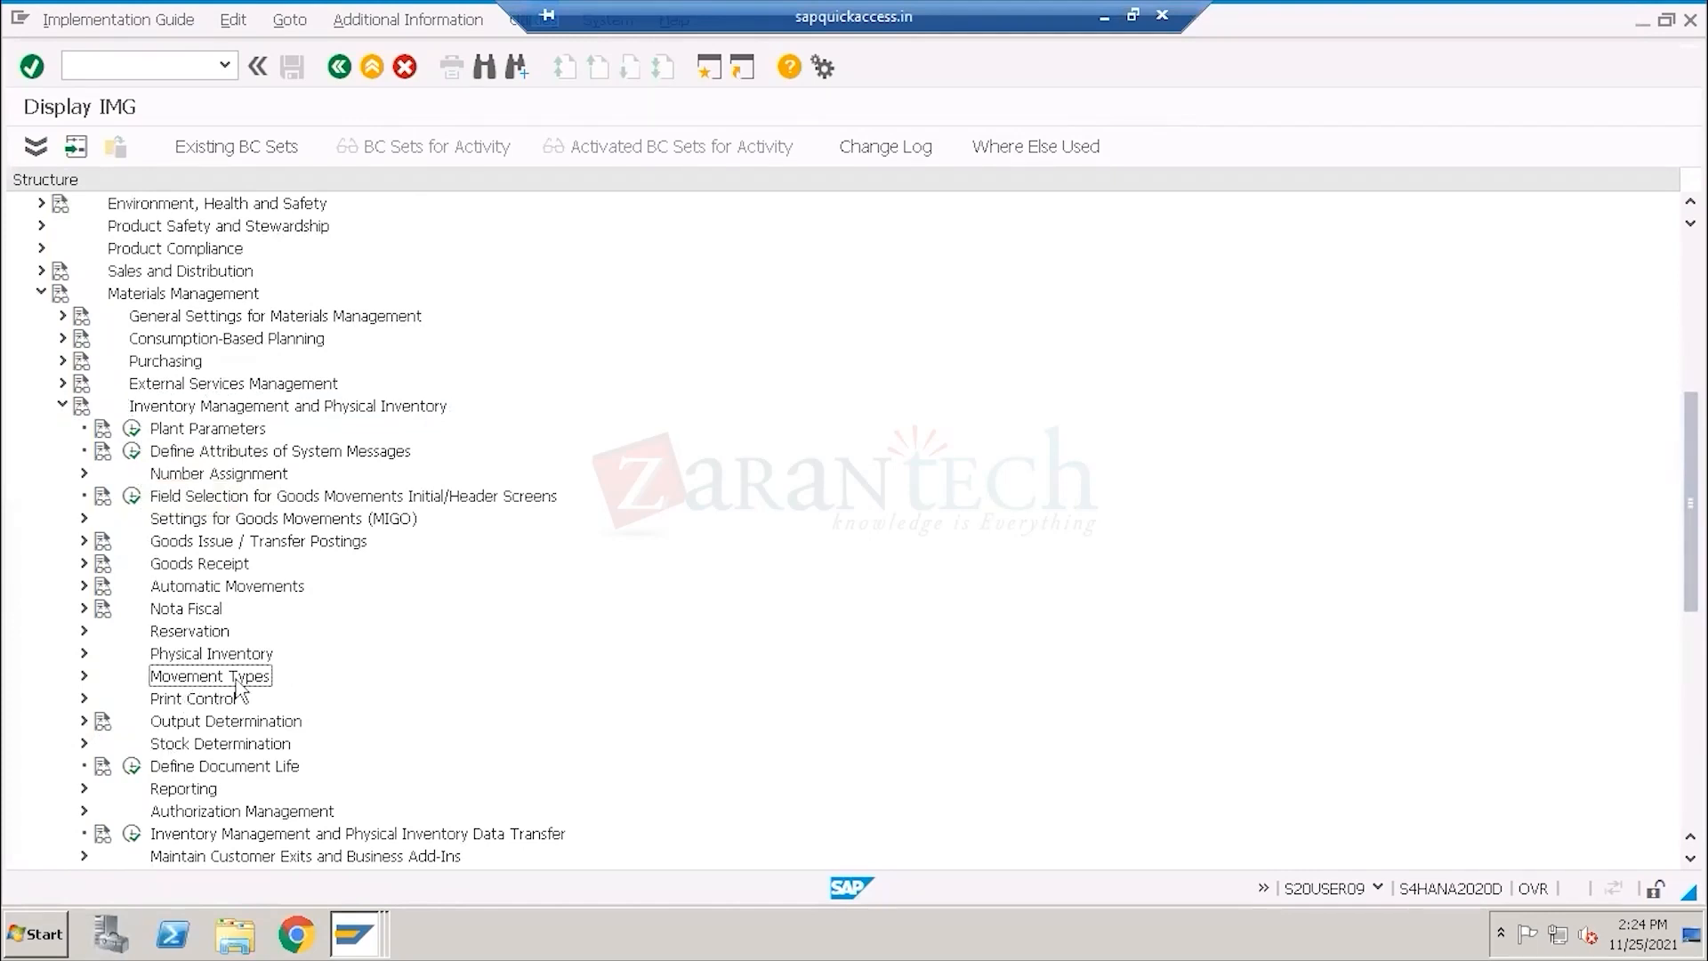
{"action": "scroll", "coordinate": [236, 690], "scroll_direction": "down", "scroll_amount": 3}
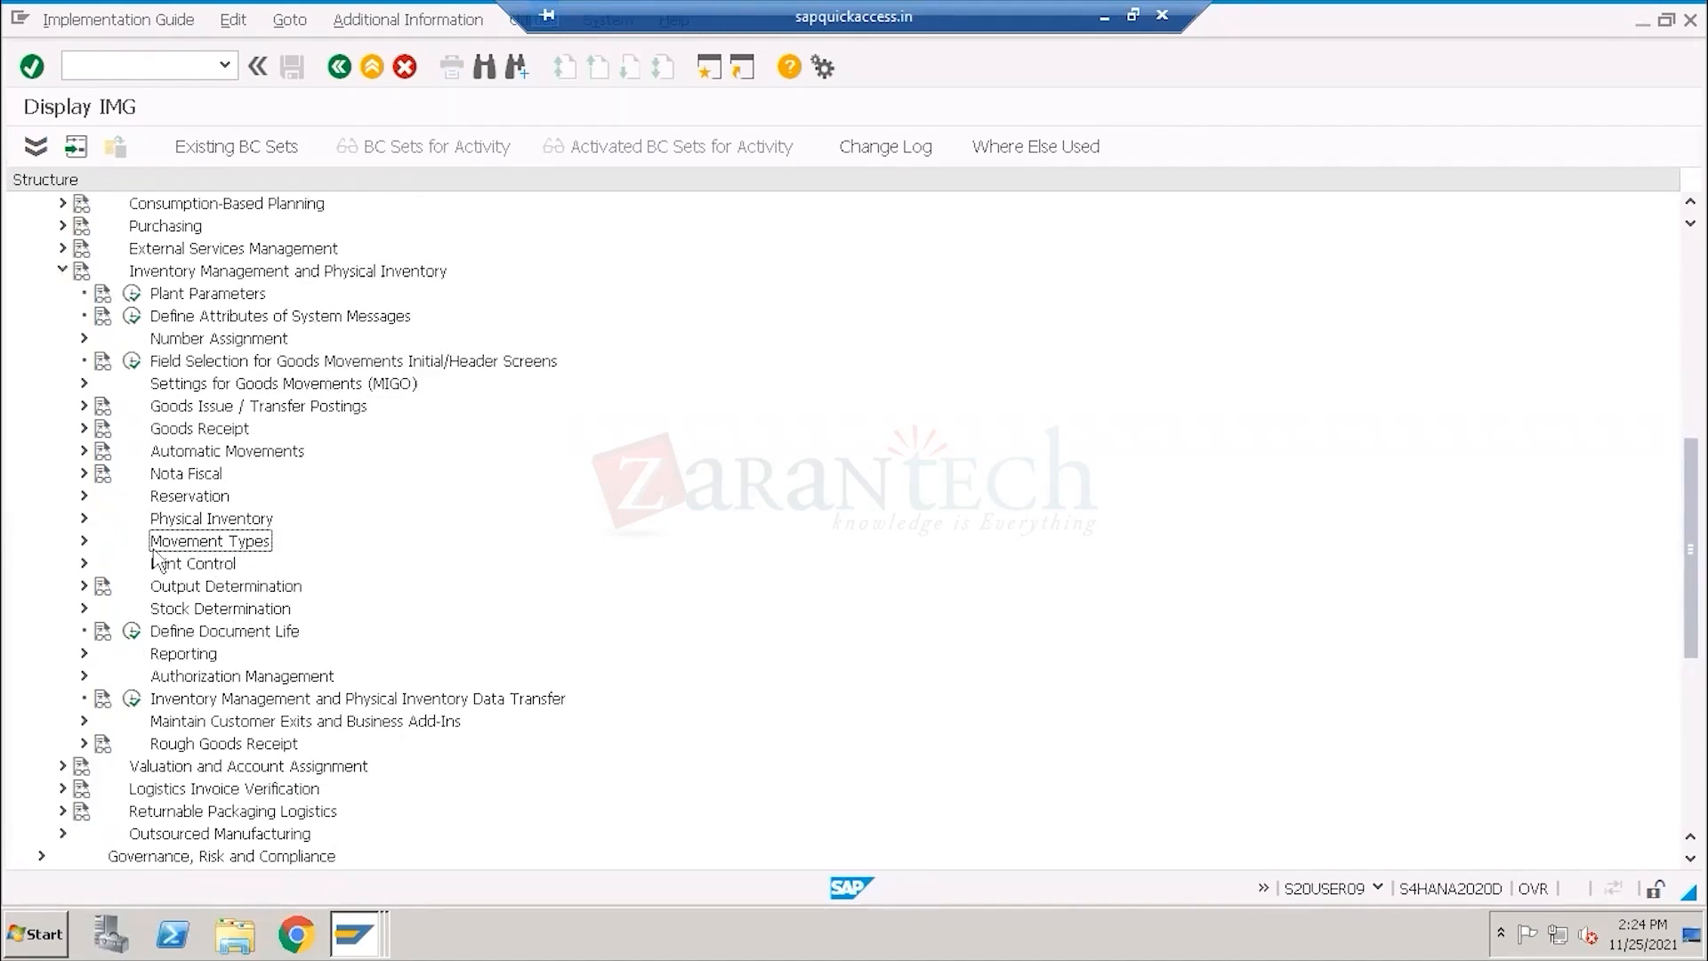
{"action": "left_click", "coordinate": [85, 541]}
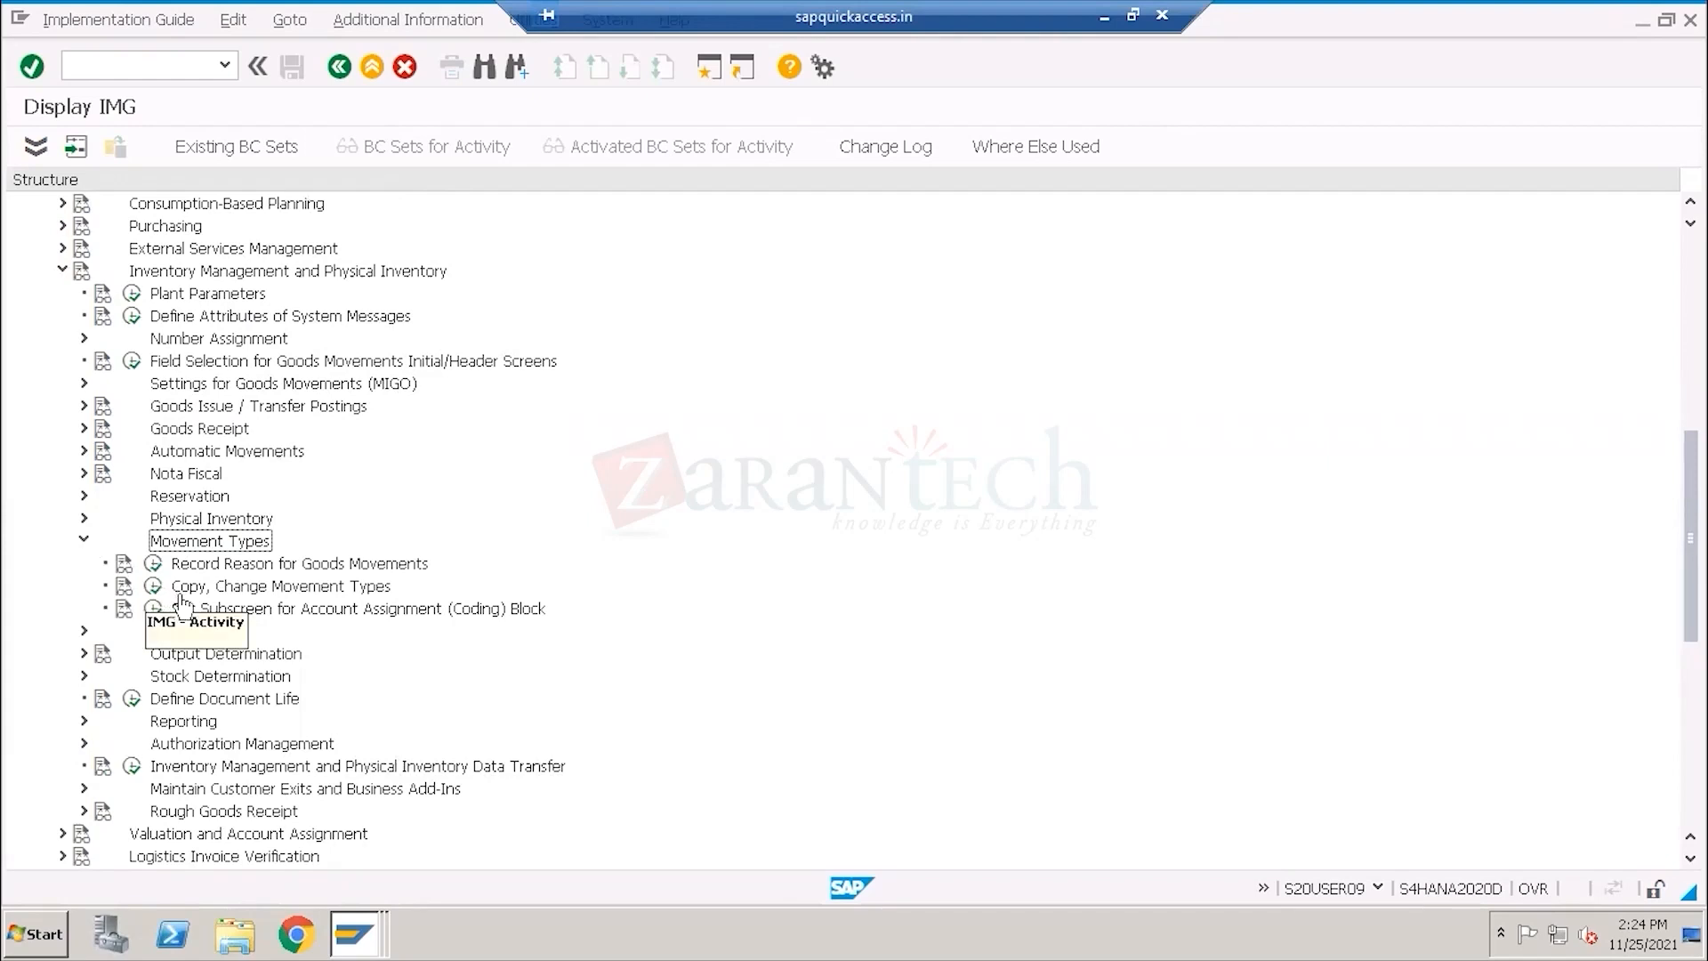
{"action": "left_click", "coordinate": [240, 589]}
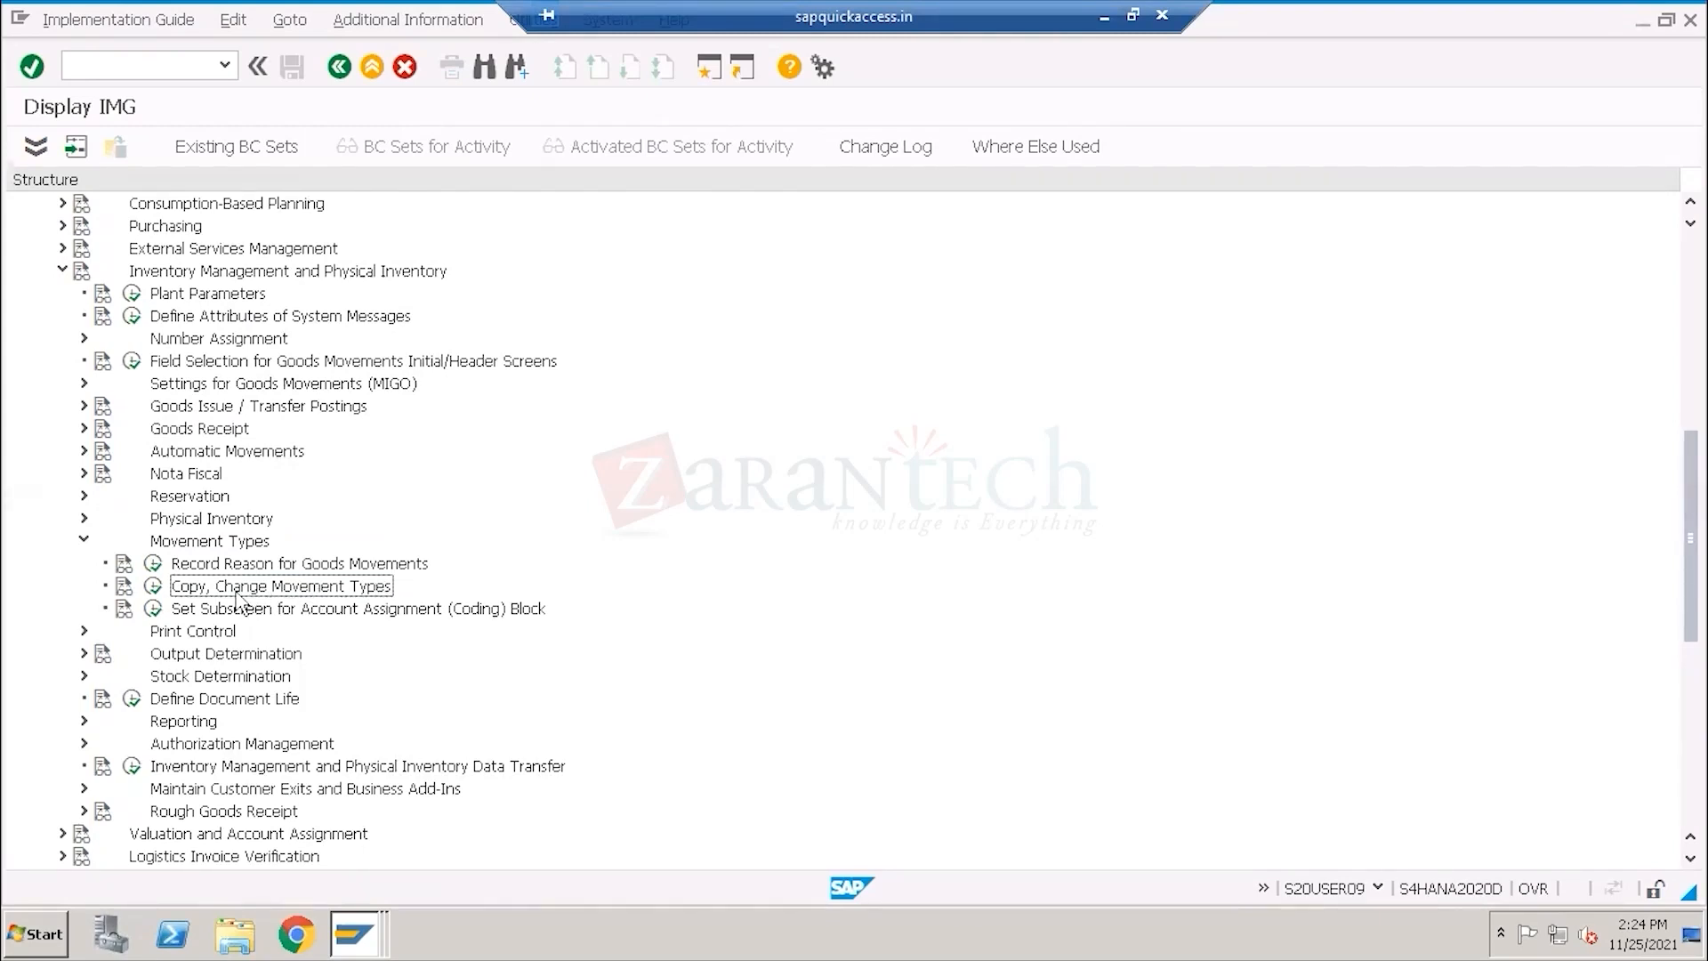
{"action": "left_click", "coordinate": [152, 587]}
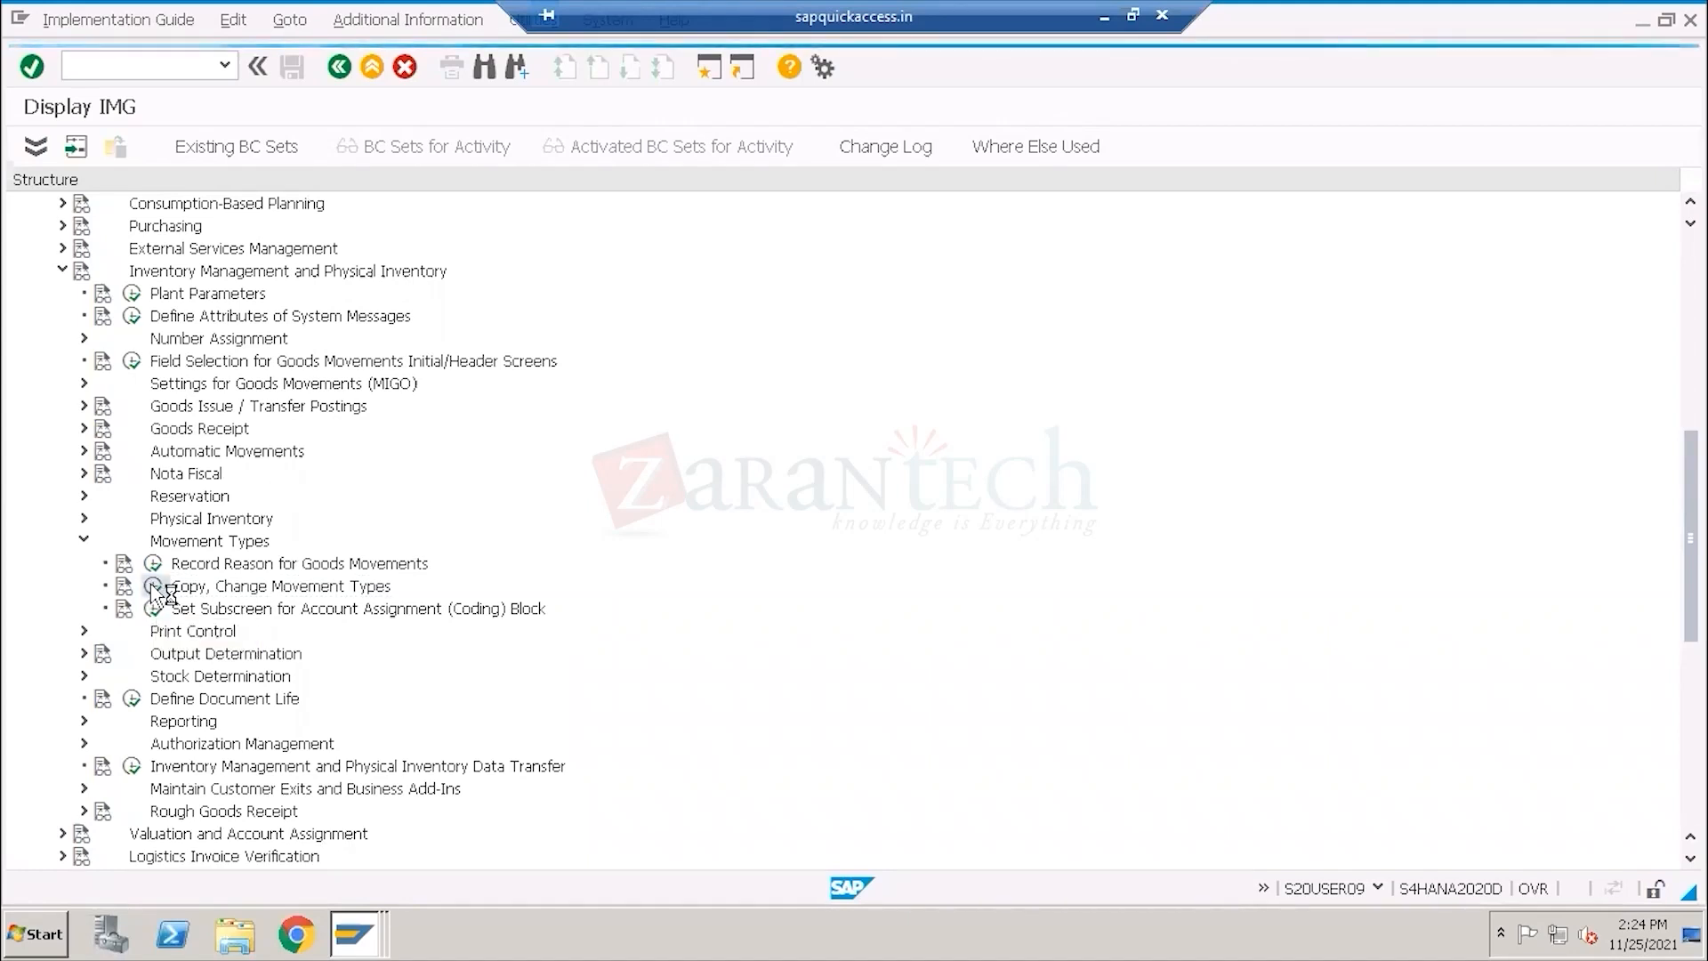
Restrict the work area by movement type to 101 and display its details.
{"action": "left_click", "coordinate": [102, 281]}
{"action": "left_click_drag", "start_coordinate": [111, 244], "coordinate": [411, 231]}
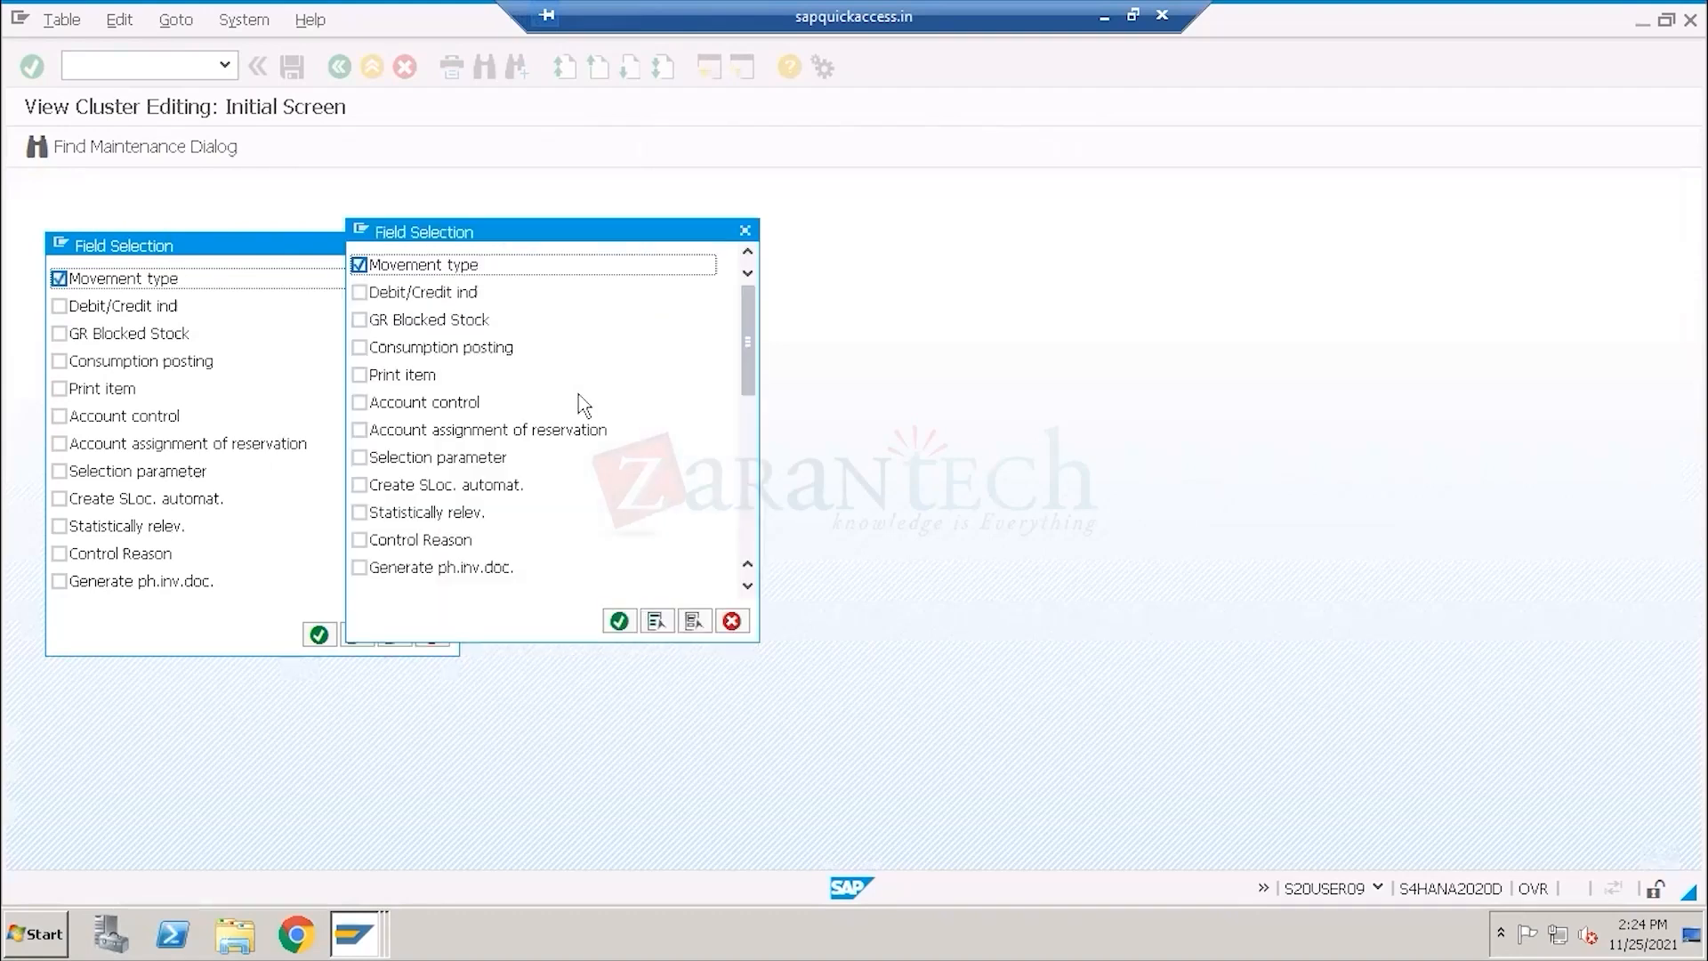
{"action": "left_click", "coordinate": [619, 620]}
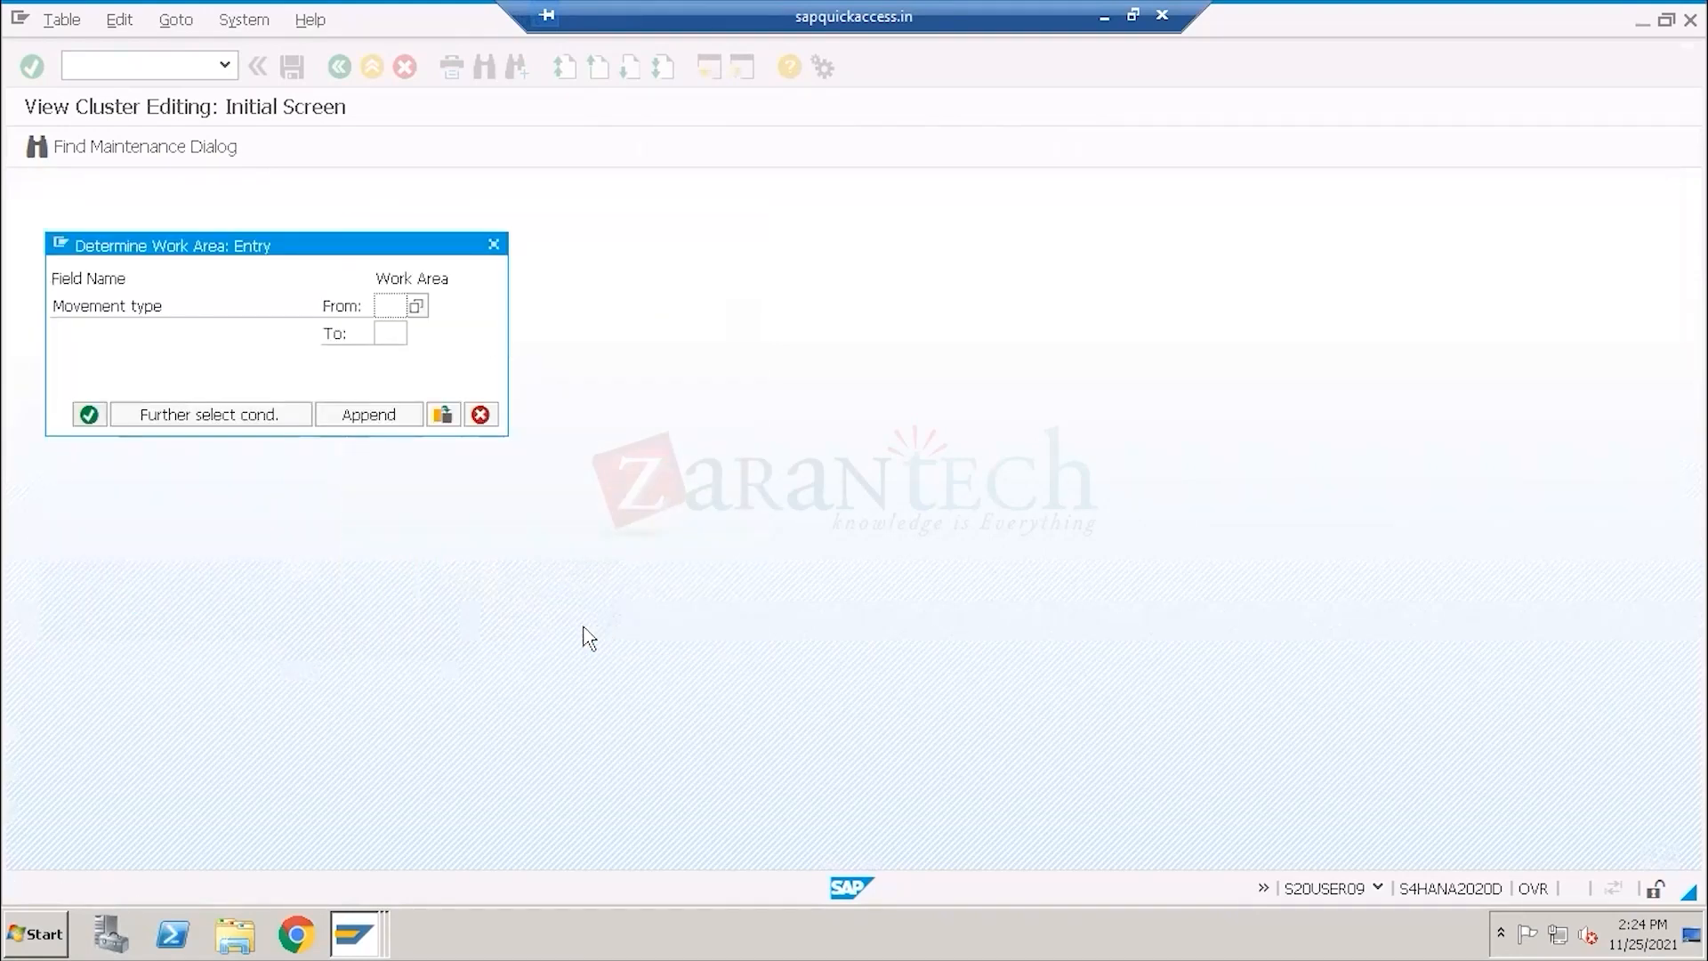
{"action": "type", "text": "101"}
{"action": "left_click", "coordinate": [89, 416]}
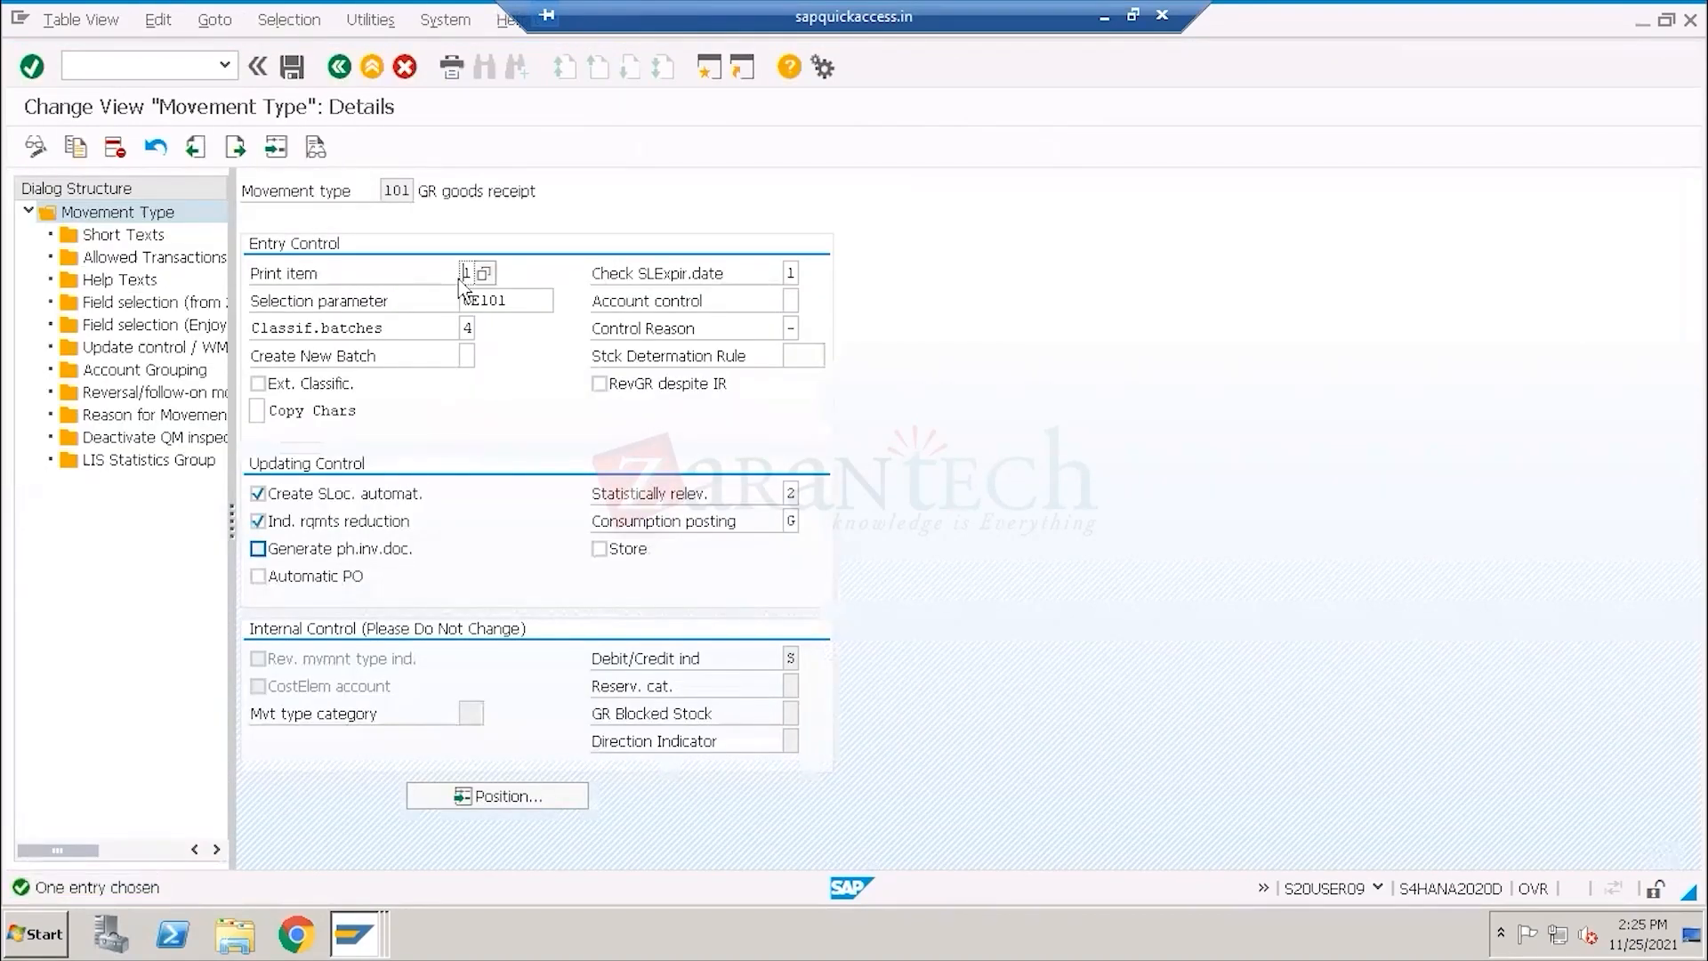
Widen the dialog structure to show full folder names and open Account Grouping for the goods receipt movement type.
{"action": "left_click_drag", "start_coordinate": [418, 190], "coordinate": [538, 189]}
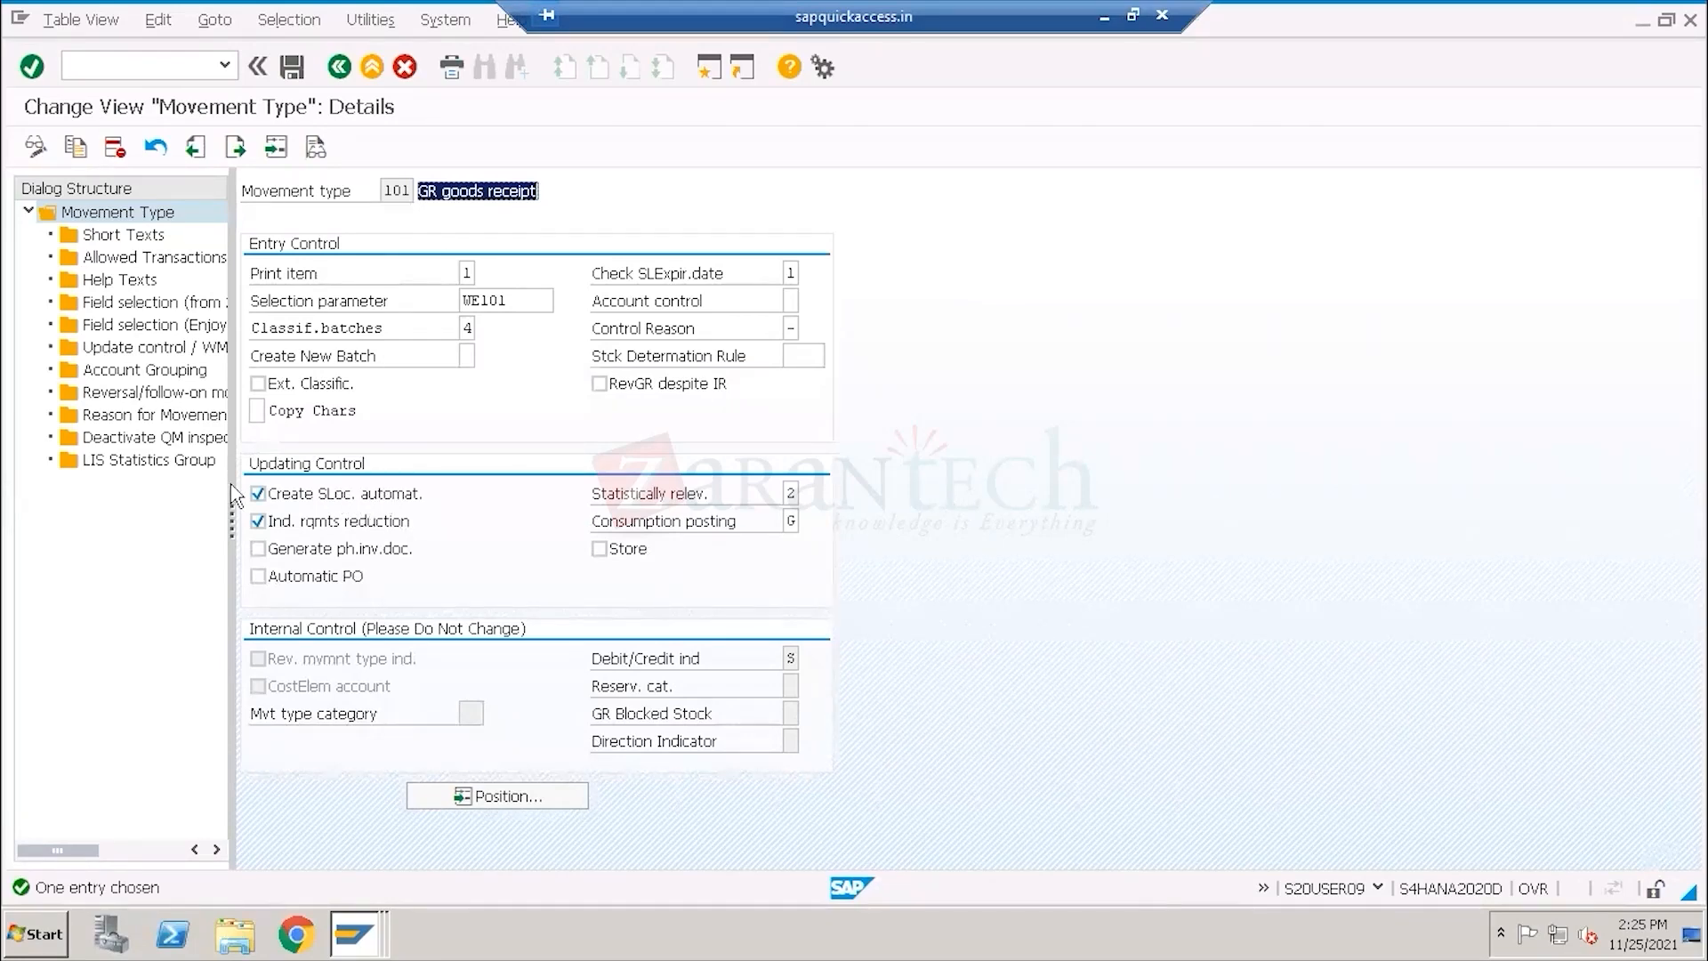
{"action": "left_click_drag", "start_coordinate": [231, 505], "coordinate": [438, 504]}
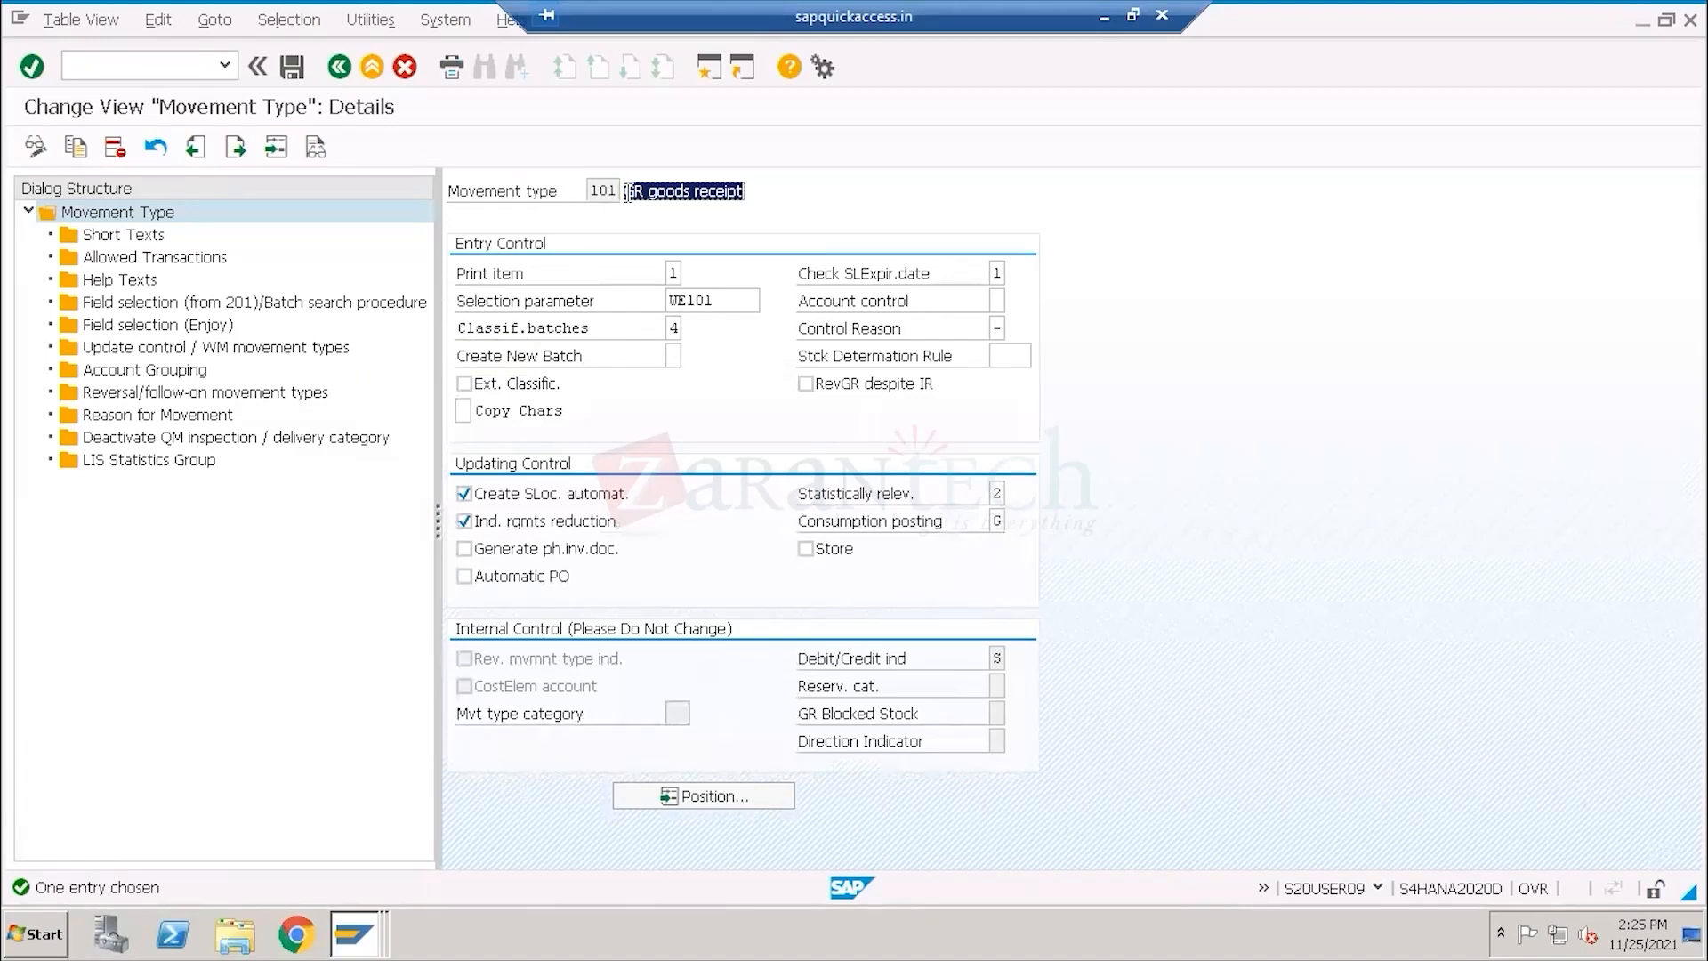
{"action": "left_click", "coordinate": [120, 370]}
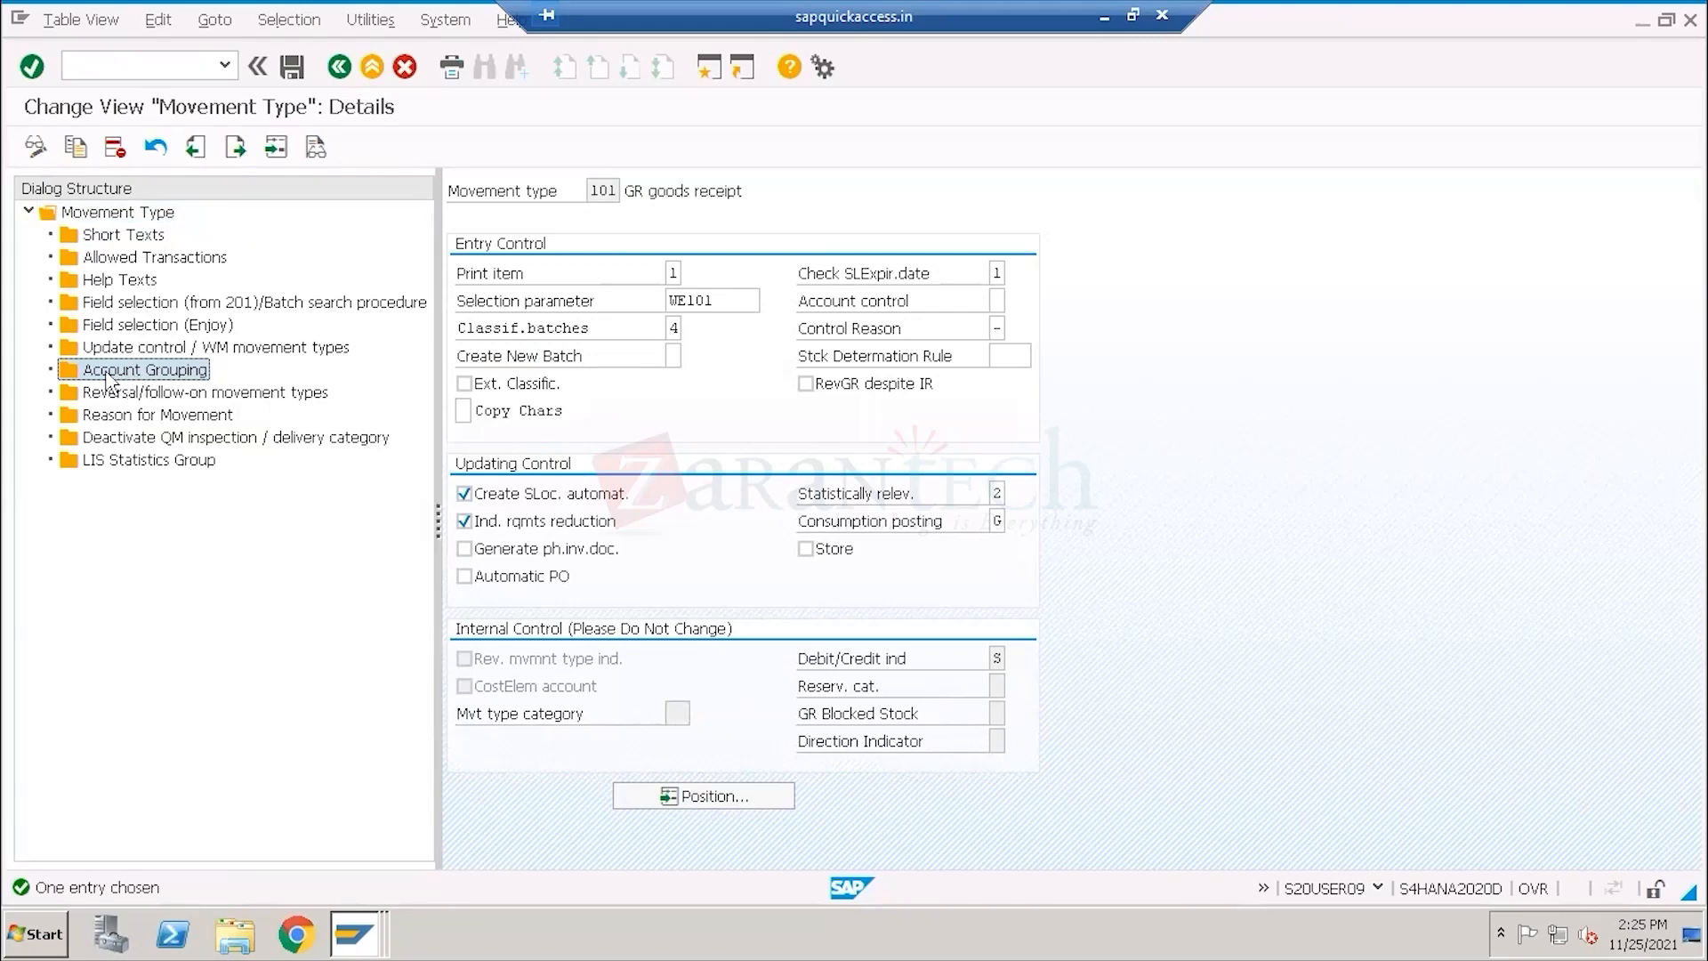
{"action": "double_click", "coordinate": [109, 378]}
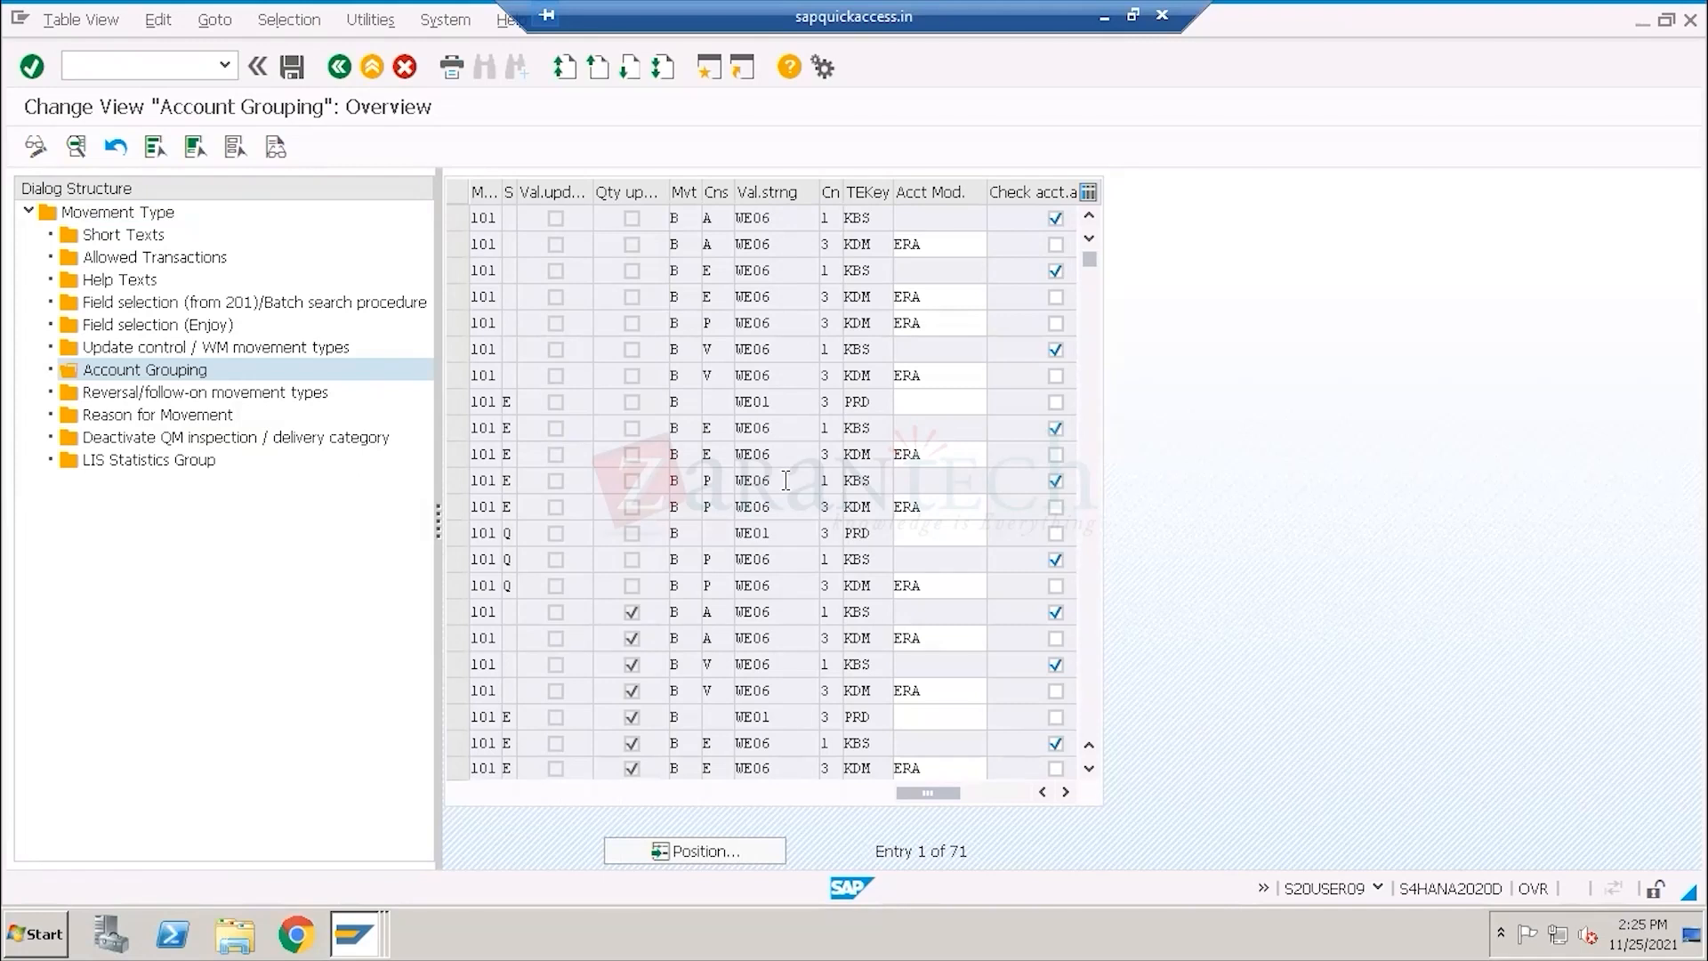
Examine the account grouping entries of movement type 101, including value strings, transaction keys and account modifiers.
{"action": "scroll", "coordinate": [790, 492], "scroll_direction": "down", "scroll_amount": 14}
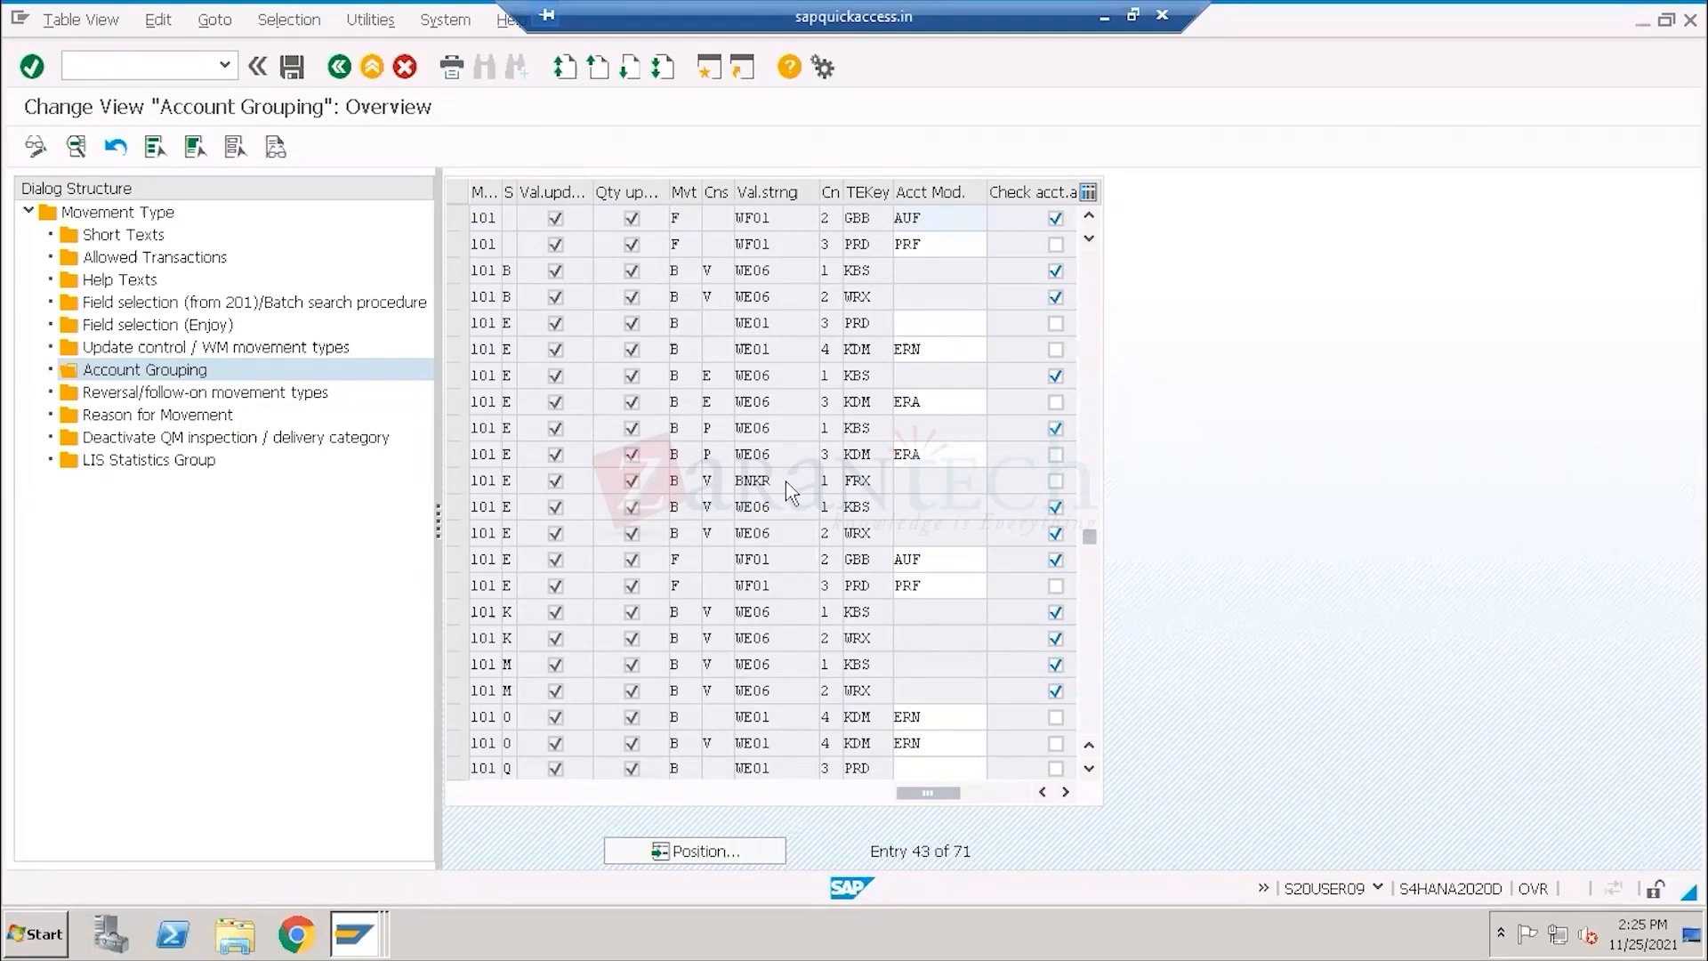
{"action": "scroll", "coordinate": [790, 492], "scroll_direction": "down", "scroll_amount": 7}
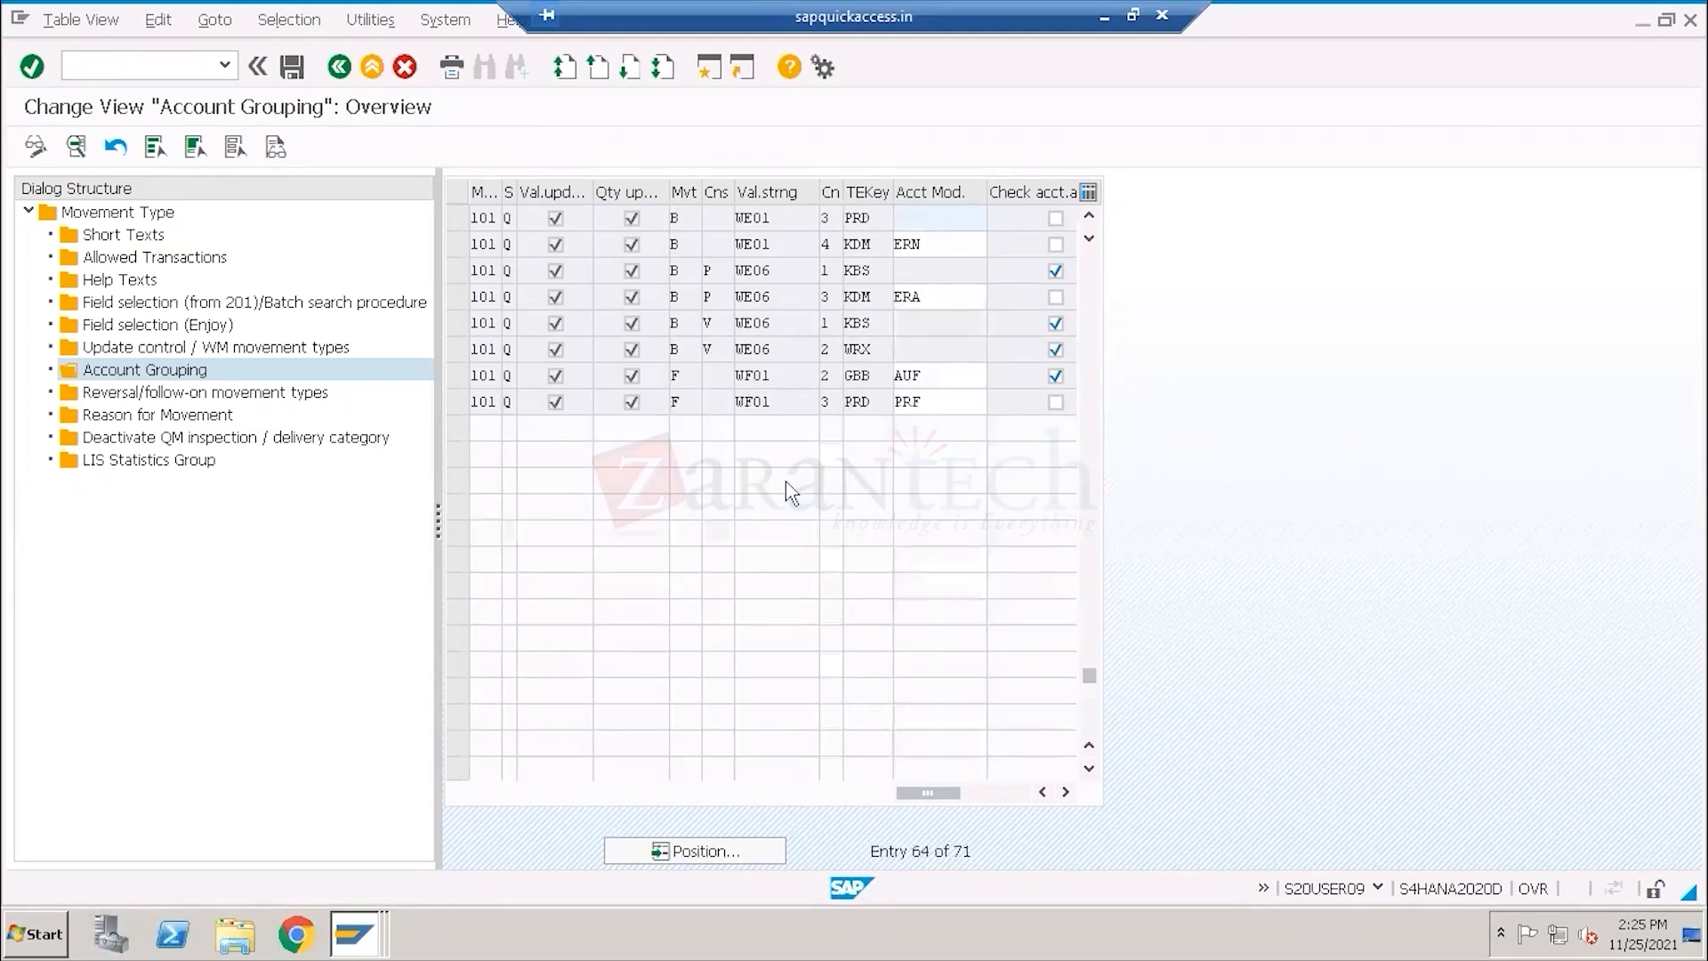
{"action": "scroll", "coordinate": [790, 492], "scroll_direction": "up", "scroll_amount": 7}
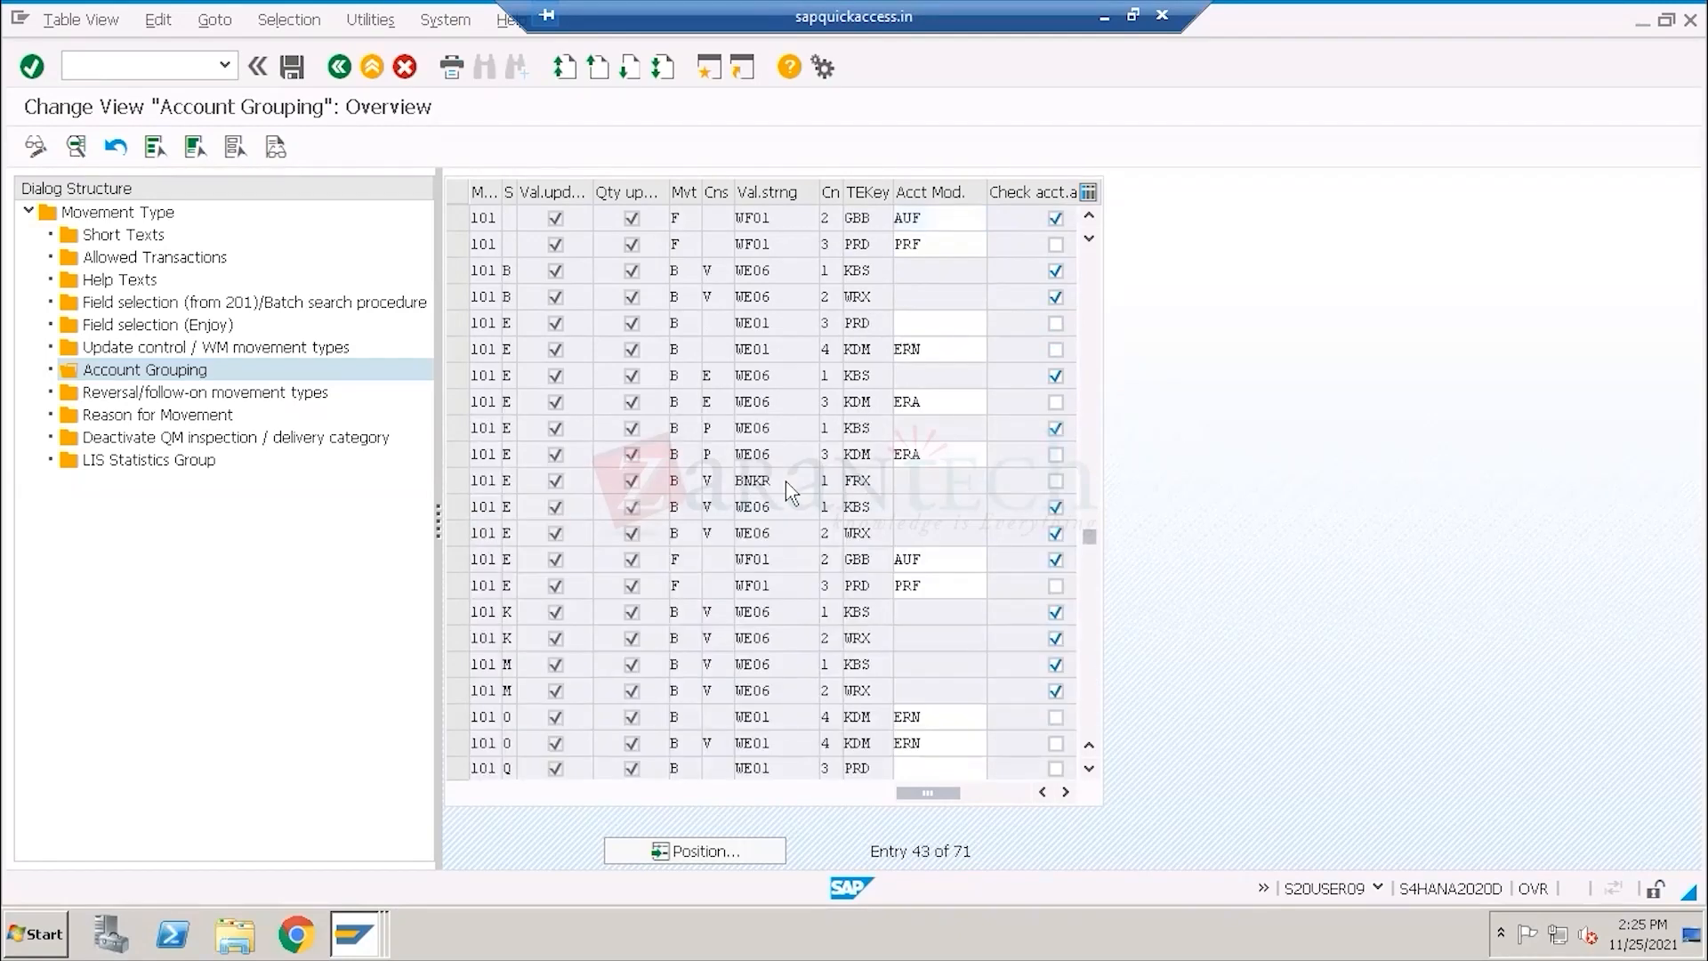
{"action": "scroll", "coordinate": [789, 492], "scroll_direction": "up", "scroll_amount": 14}
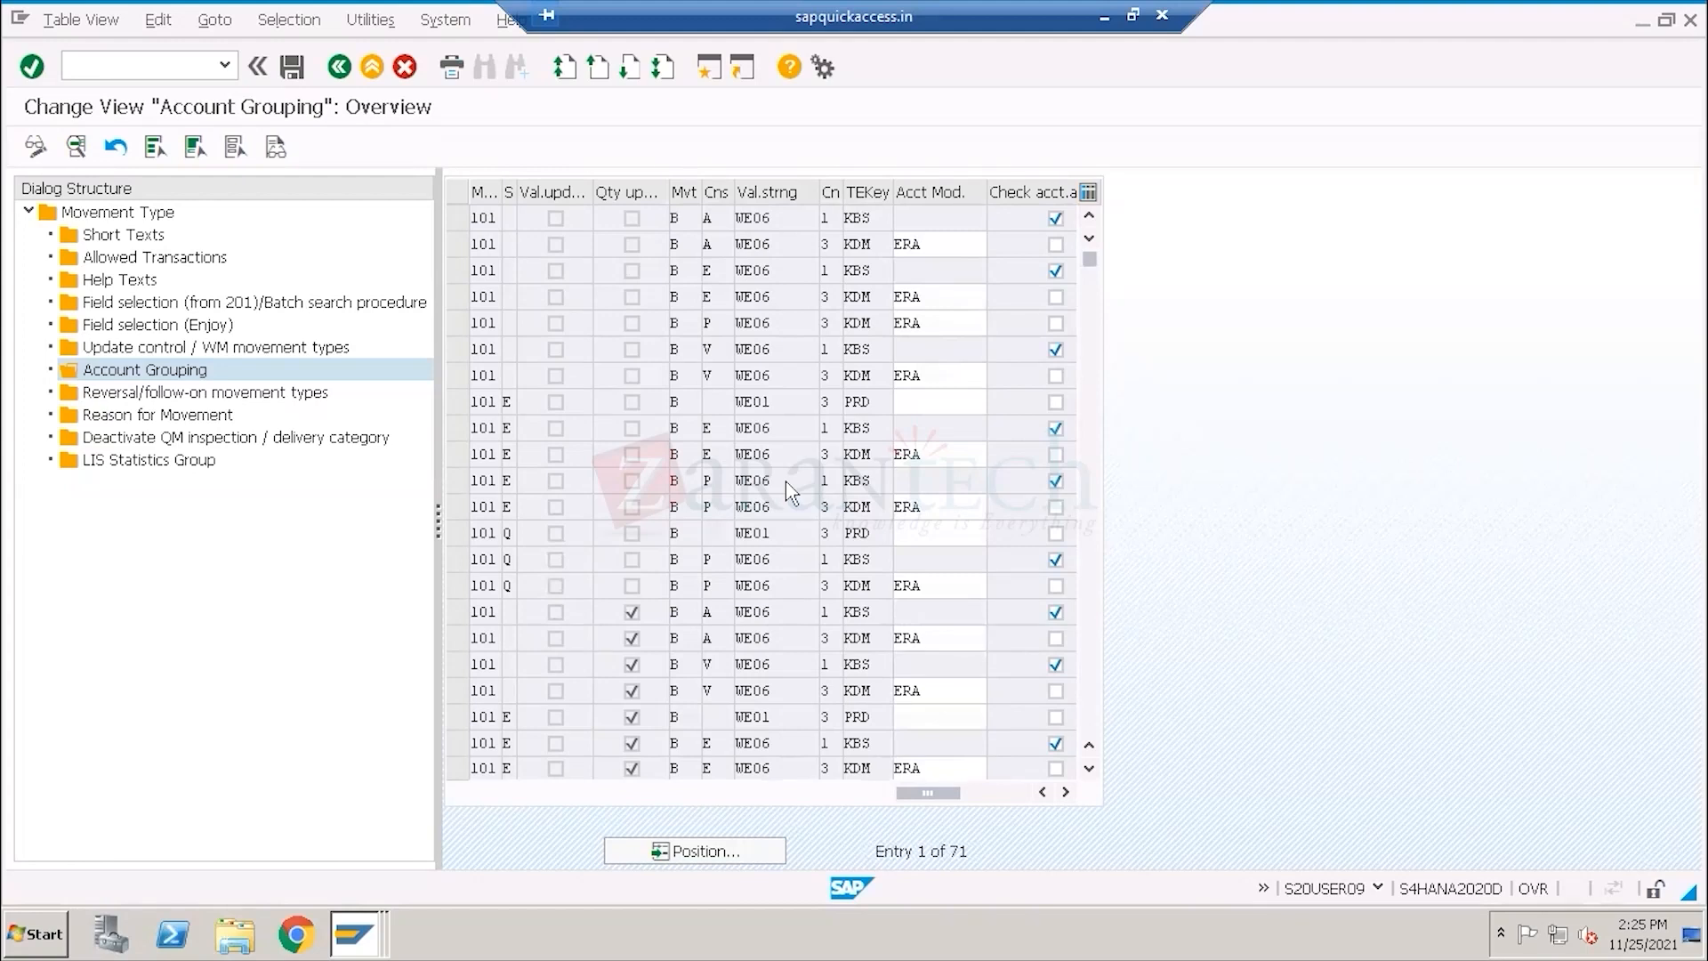
{"action": "scroll", "coordinate": [790, 492], "scroll_direction": "down", "scroll_amount": 2}
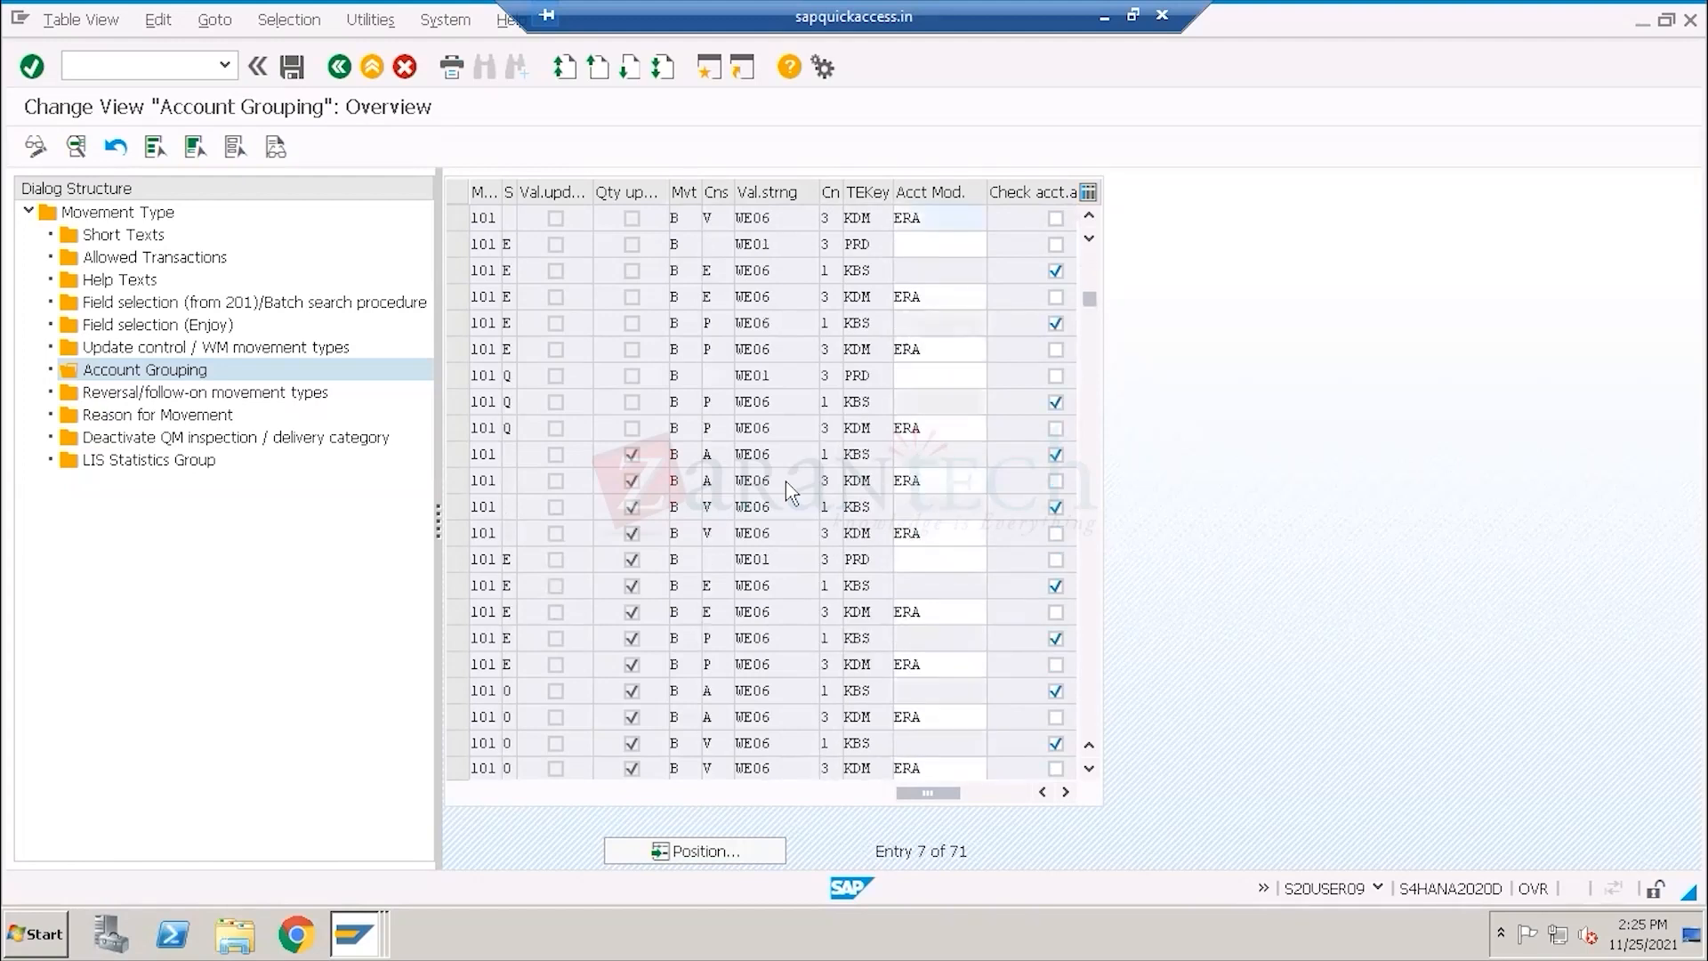
{"action": "scroll", "coordinate": [789, 492], "scroll_direction": "down", "scroll_amount": 4}
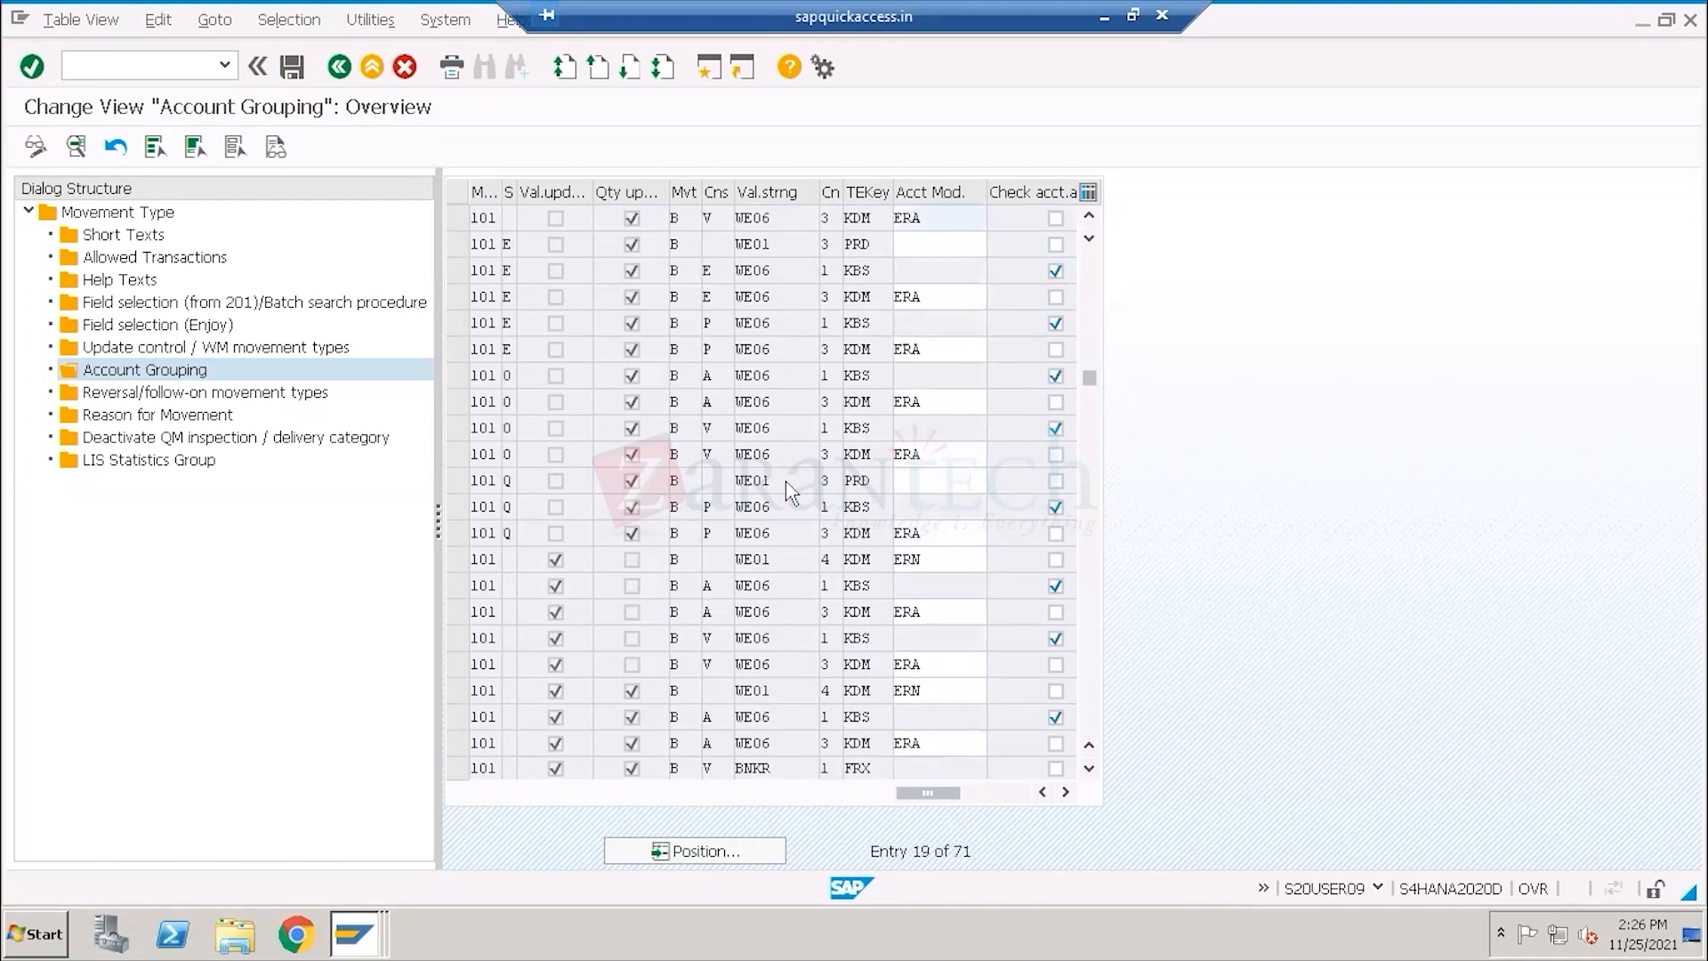
{"action": "scroll", "coordinate": [790, 492], "scroll_direction": "down", "scroll_amount": 2}
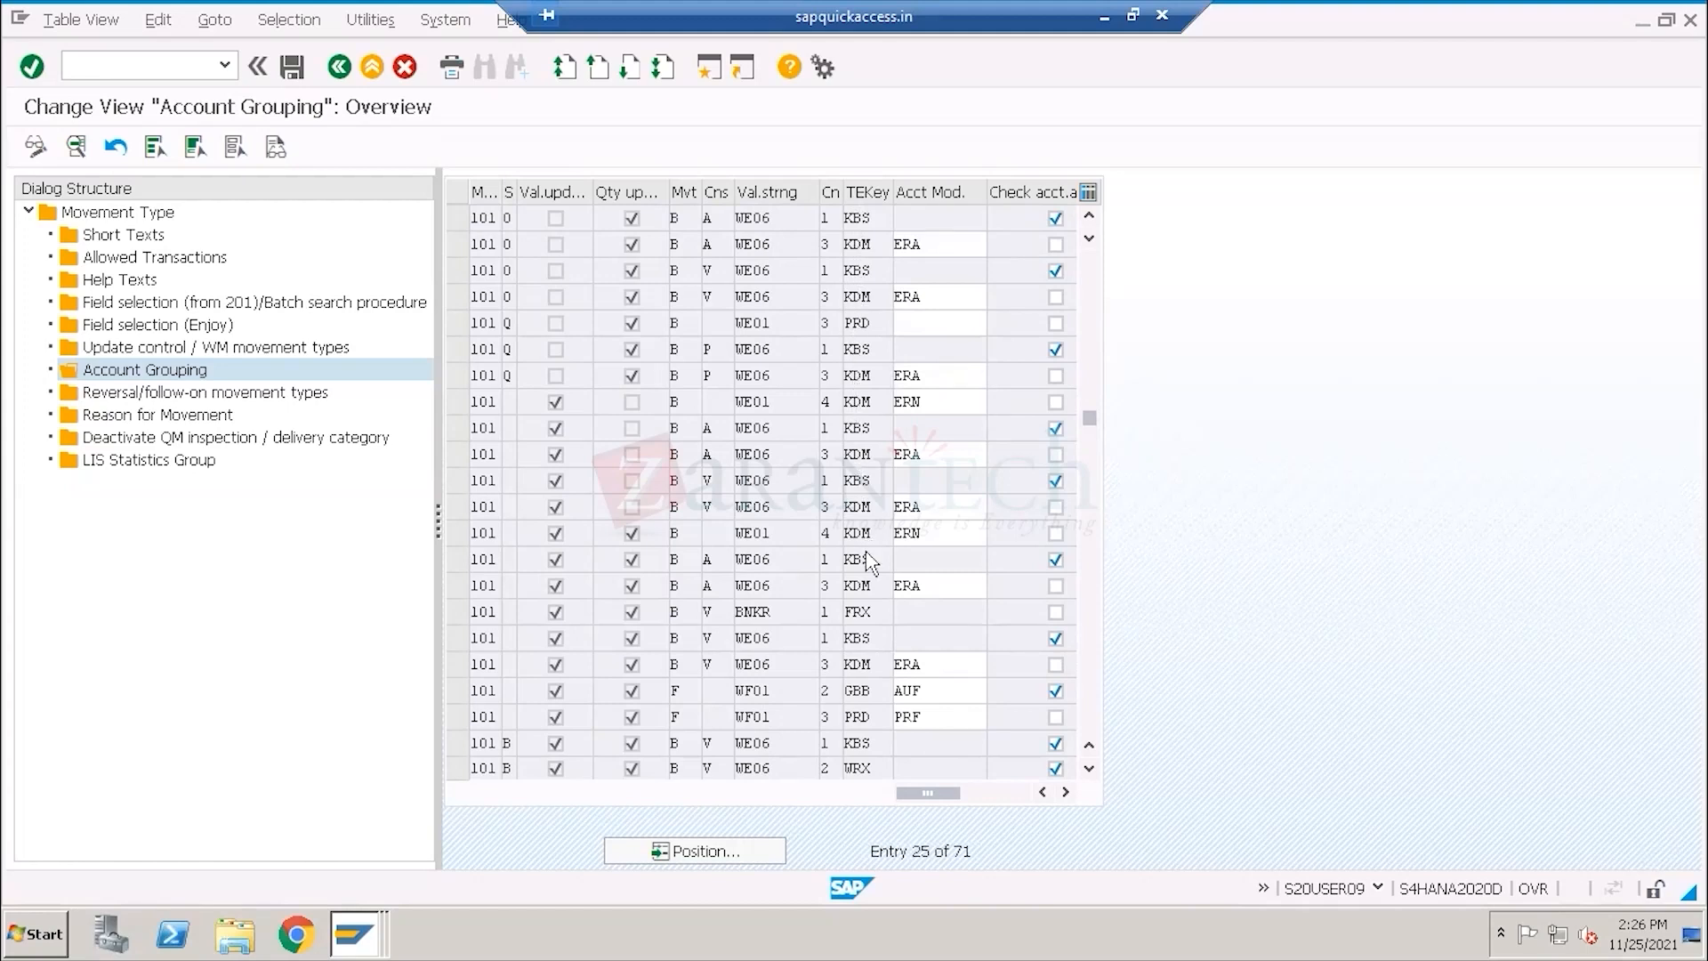
{"action": "scroll", "coordinate": [867, 554], "scroll_direction": "up", "scroll_amount": 8}
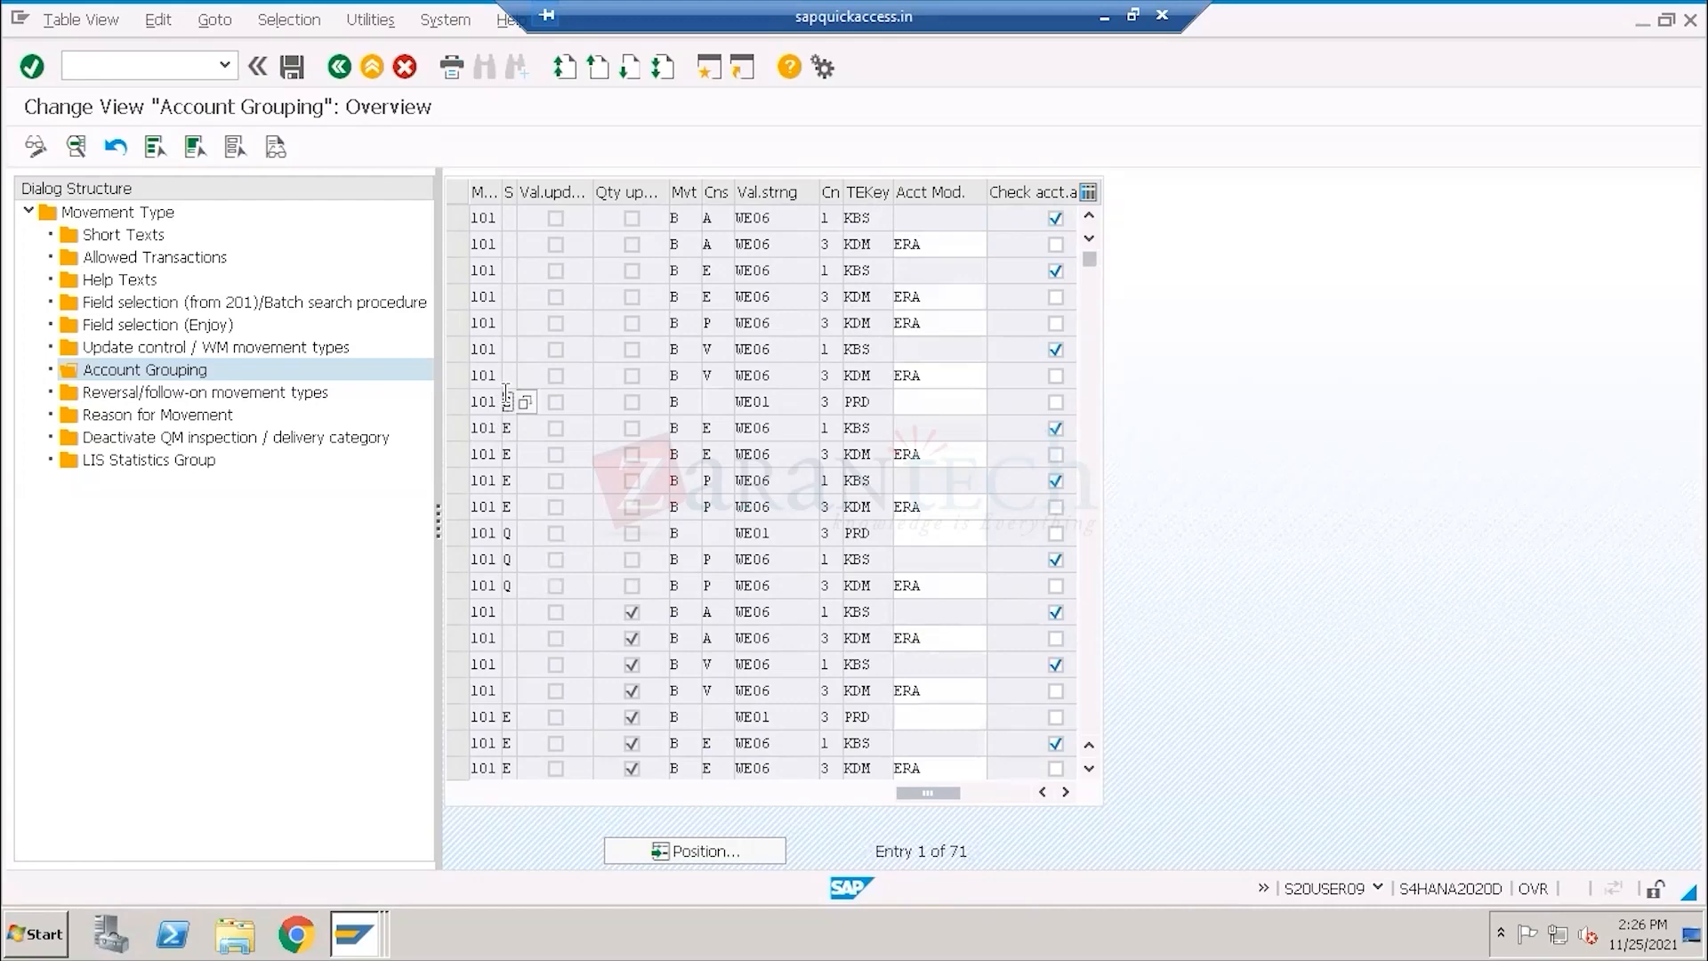
Review the possible special stock indicators and leave the movement type settings for the IMG.
{"action": "key", "text": "F4"}
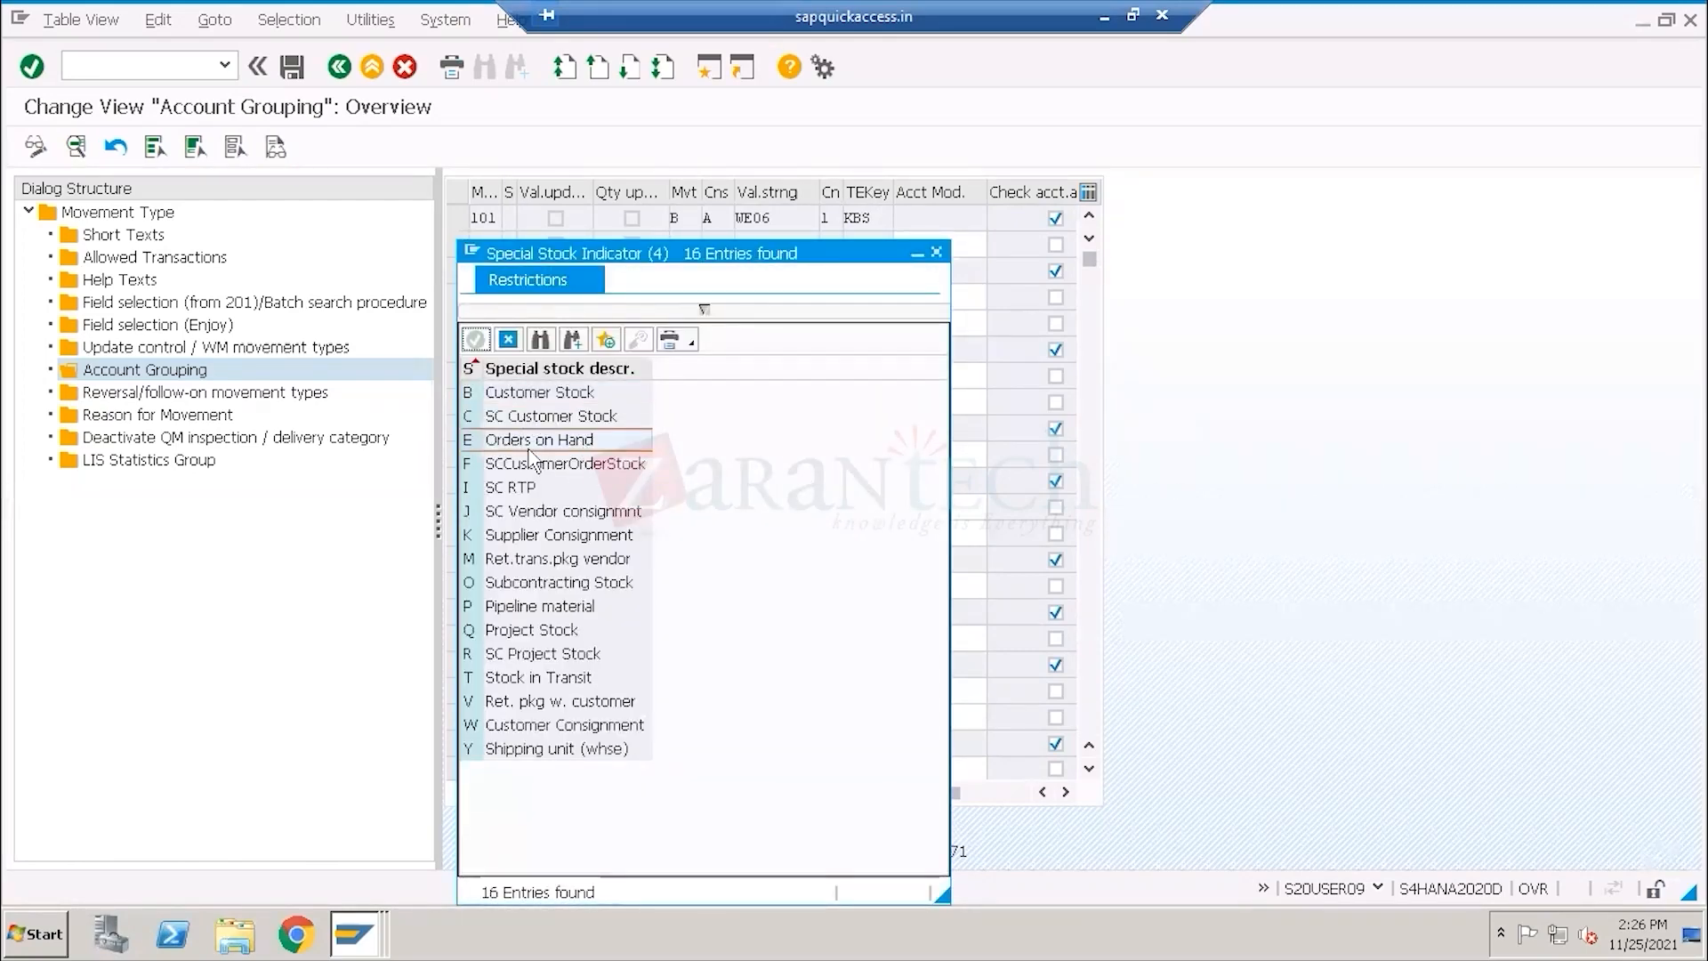
{"action": "left_click", "coordinate": [511, 340]}
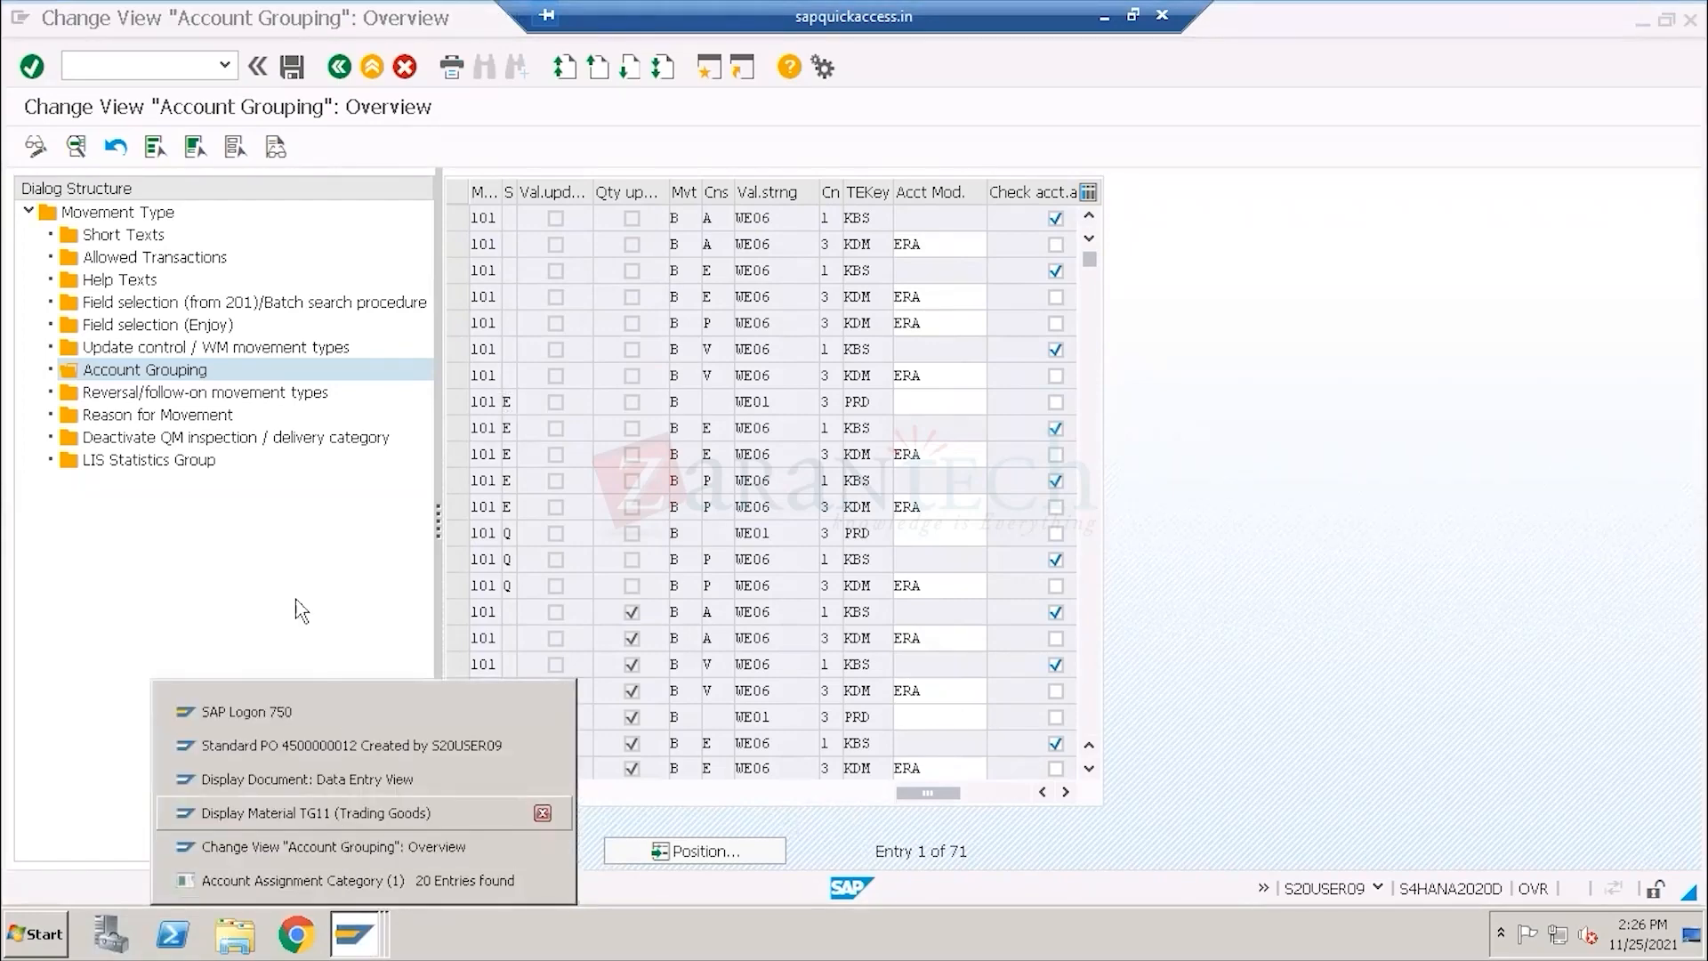
{"action": "left_click", "coordinate": [340, 68]}
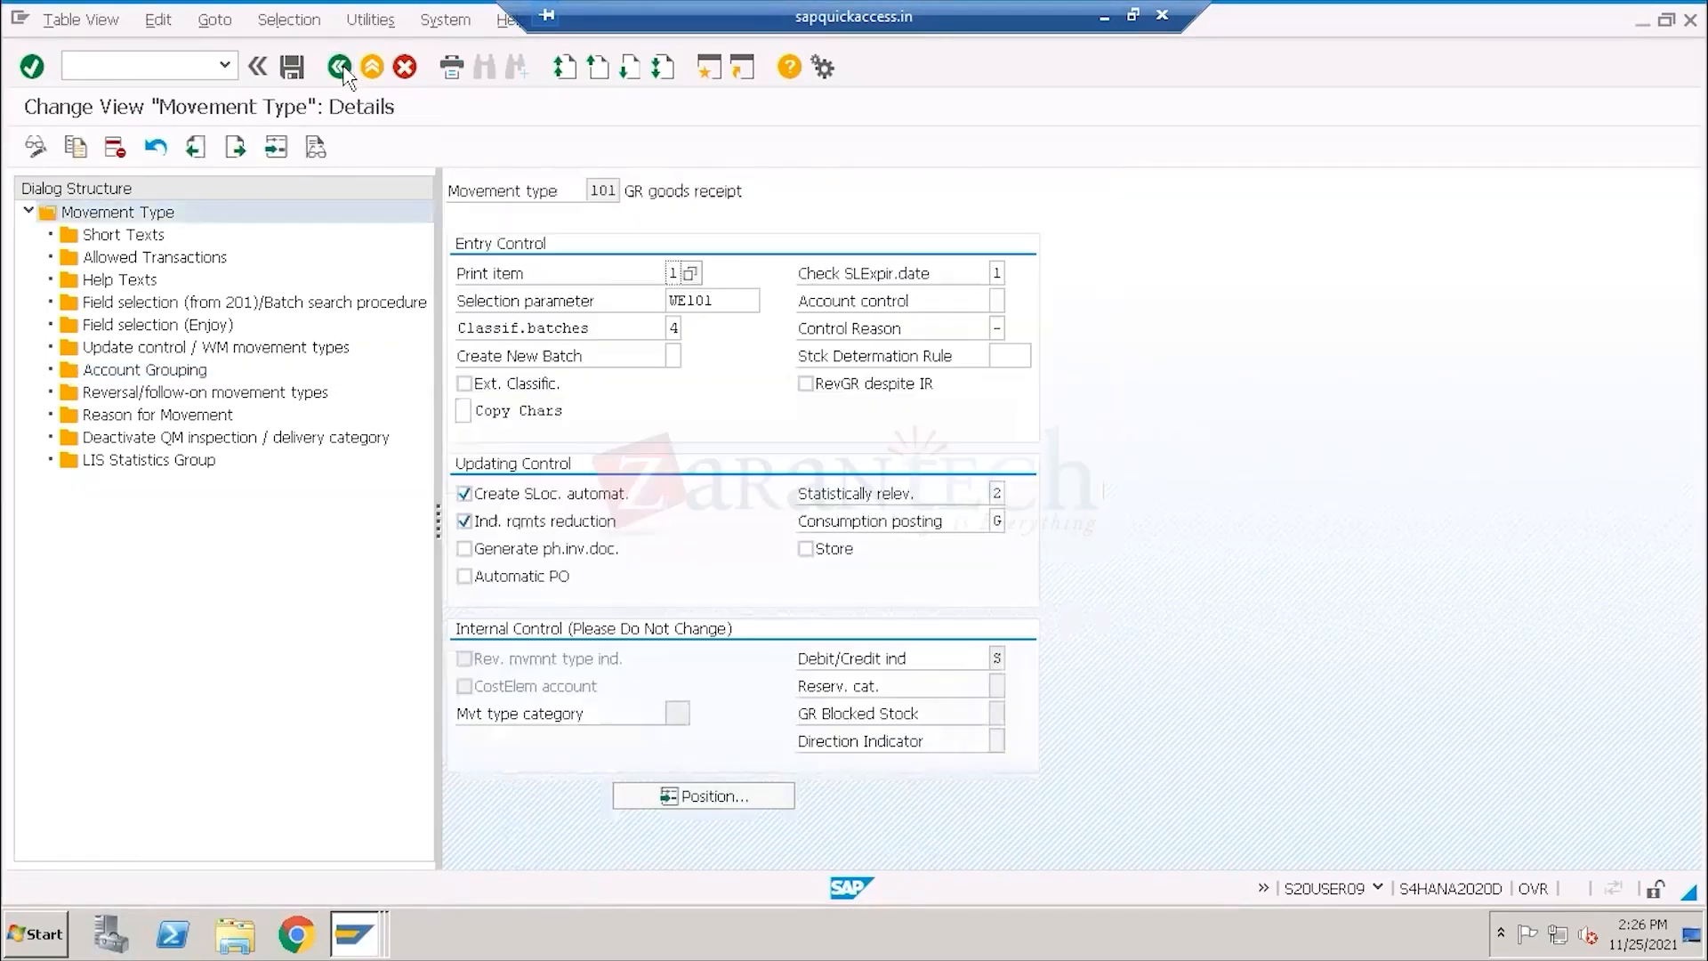
{"action": "left_click", "coordinate": [340, 68]}
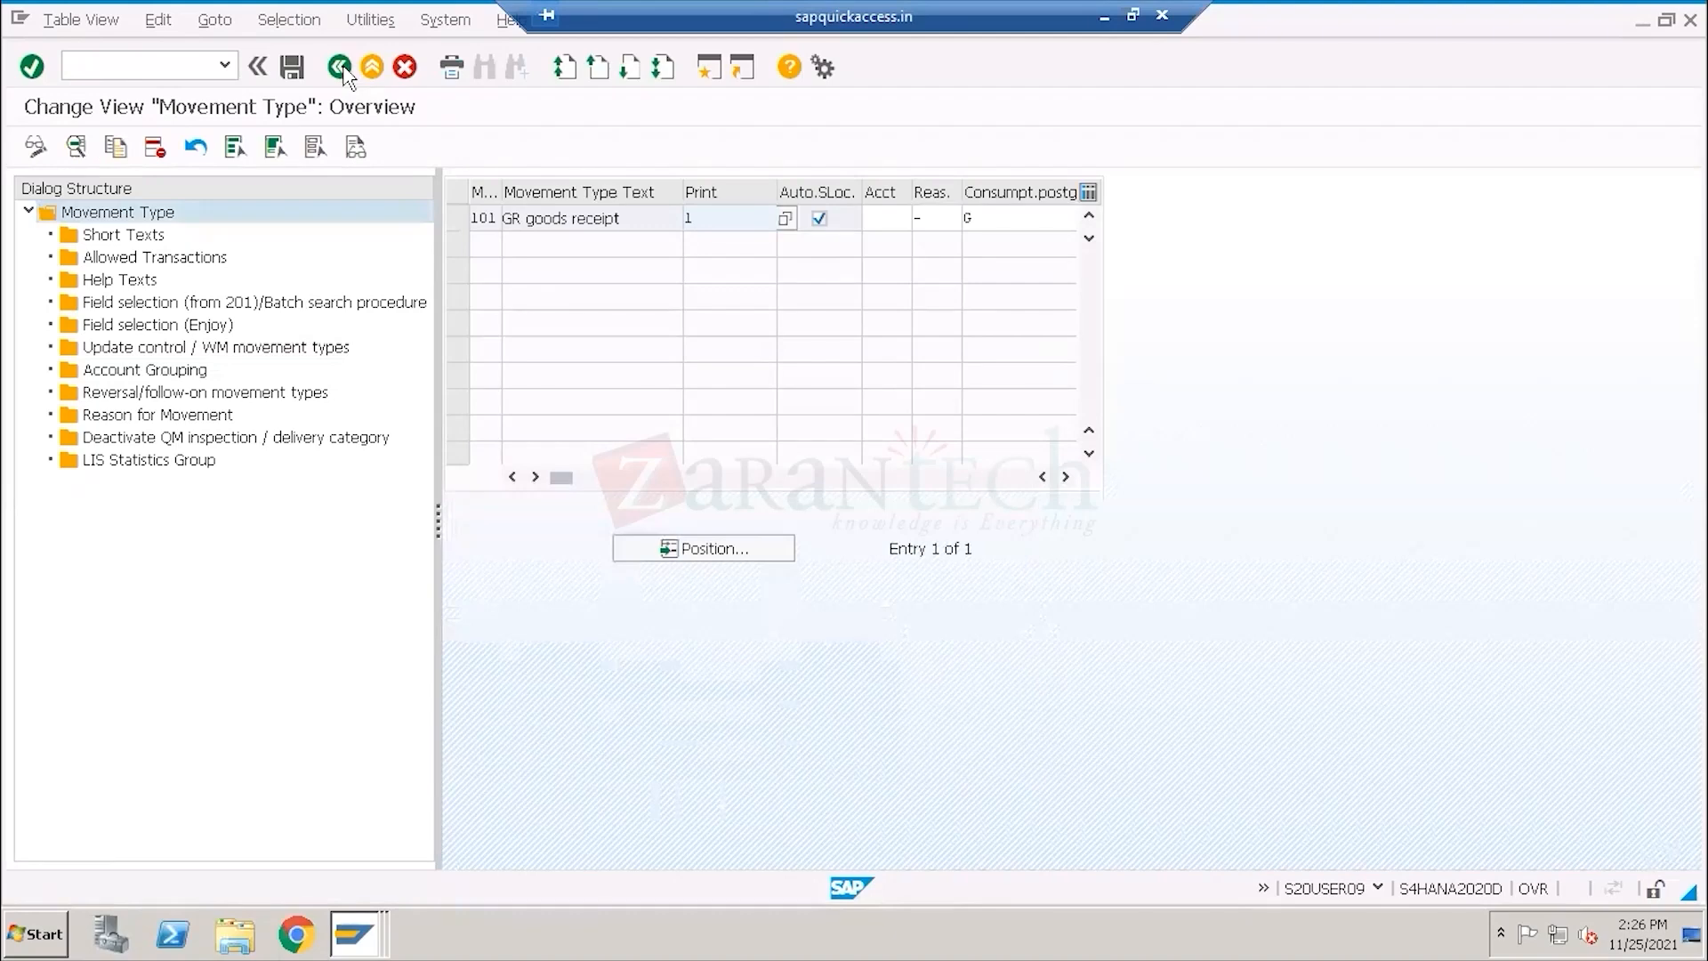
{"action": "left_click", "coordinate": [341, 69]}
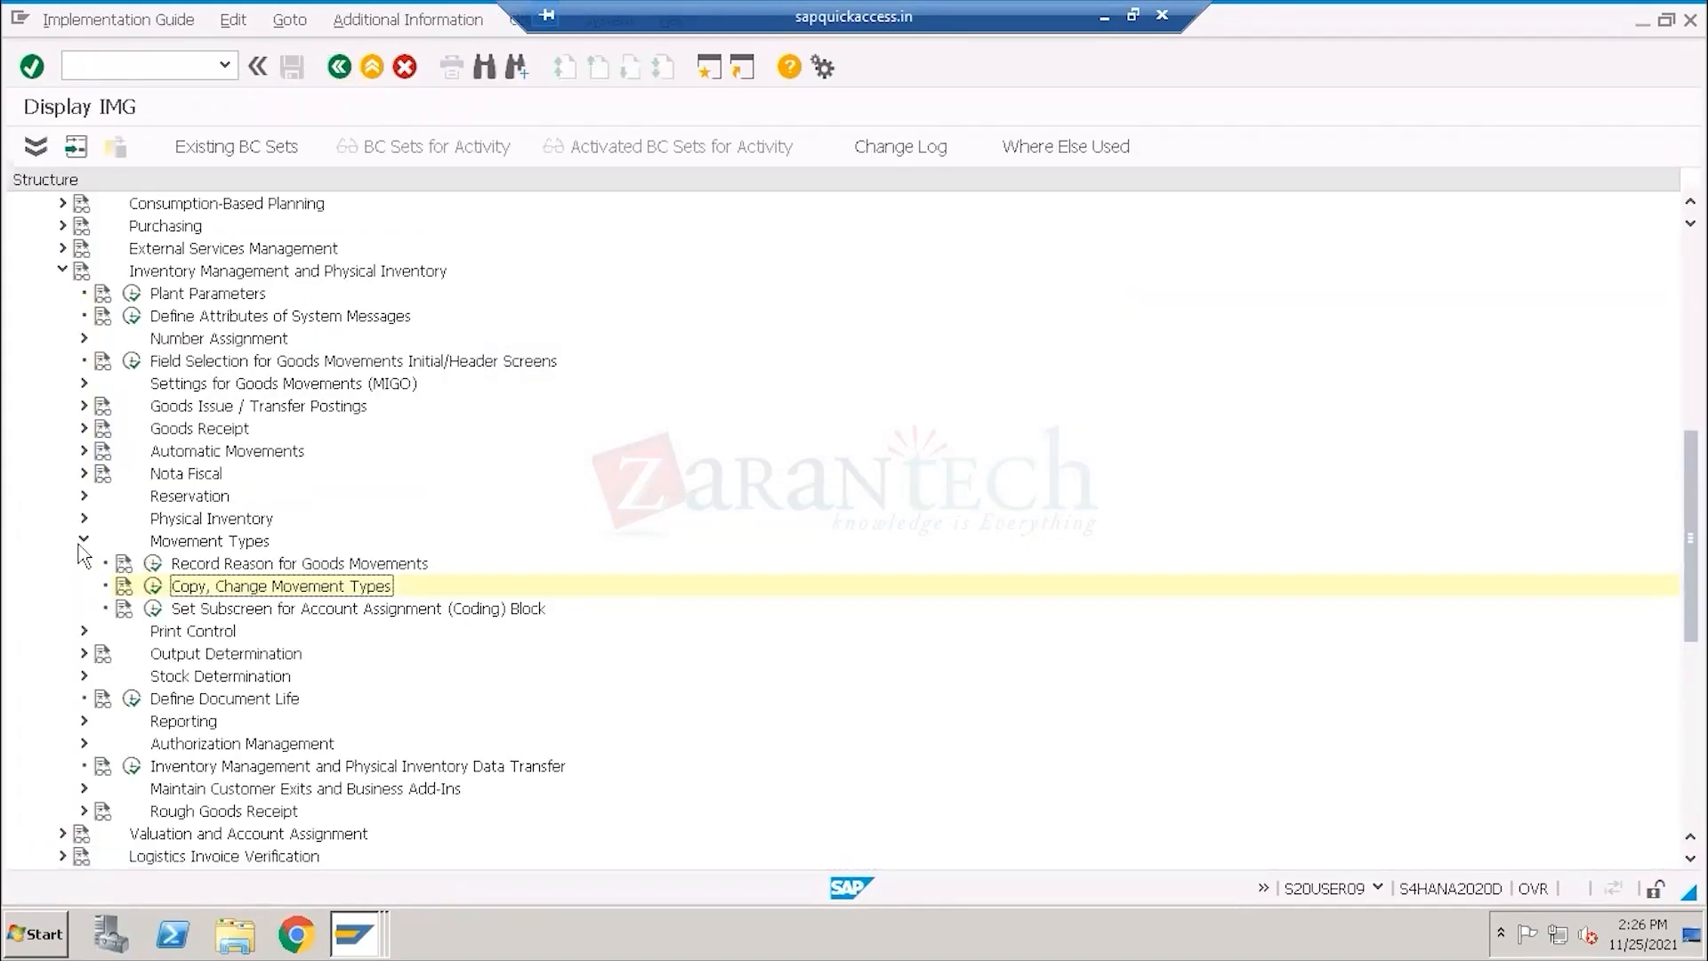
Open Set Tolerance Limits under Goods Receipt in the IMG and start a new tolerance limit entry.
{"action": "left_click", "coordinate": [83, 539]}
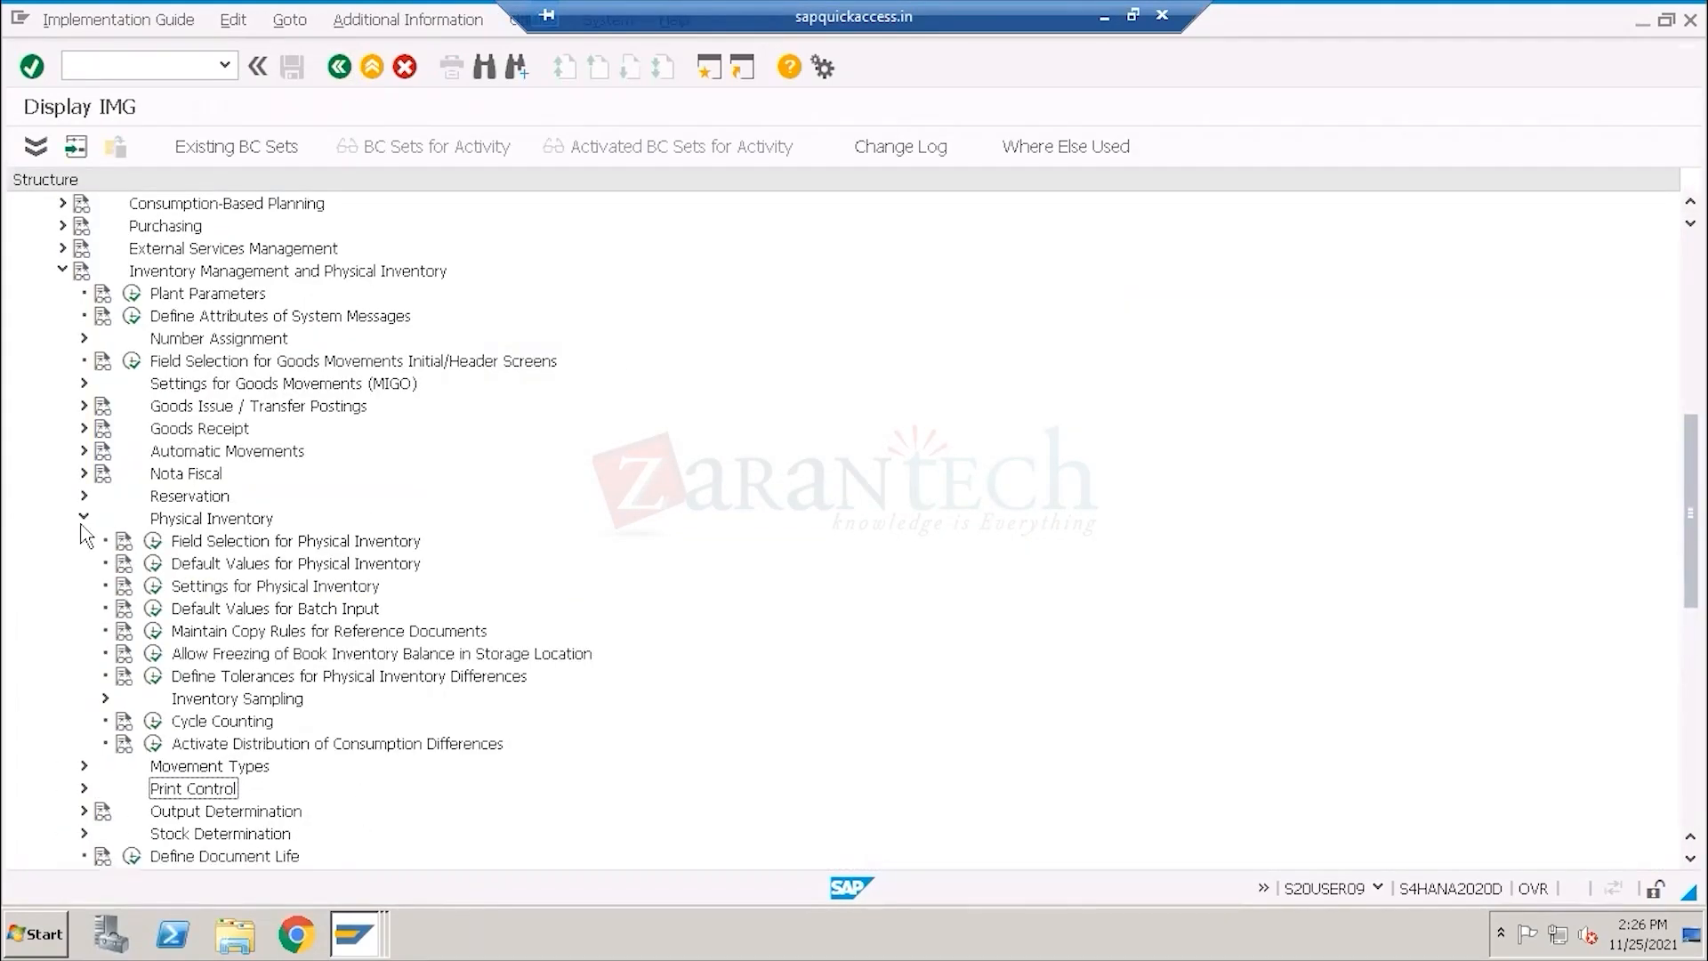
{"action": "left_click", "coordinate": [84, 517]}
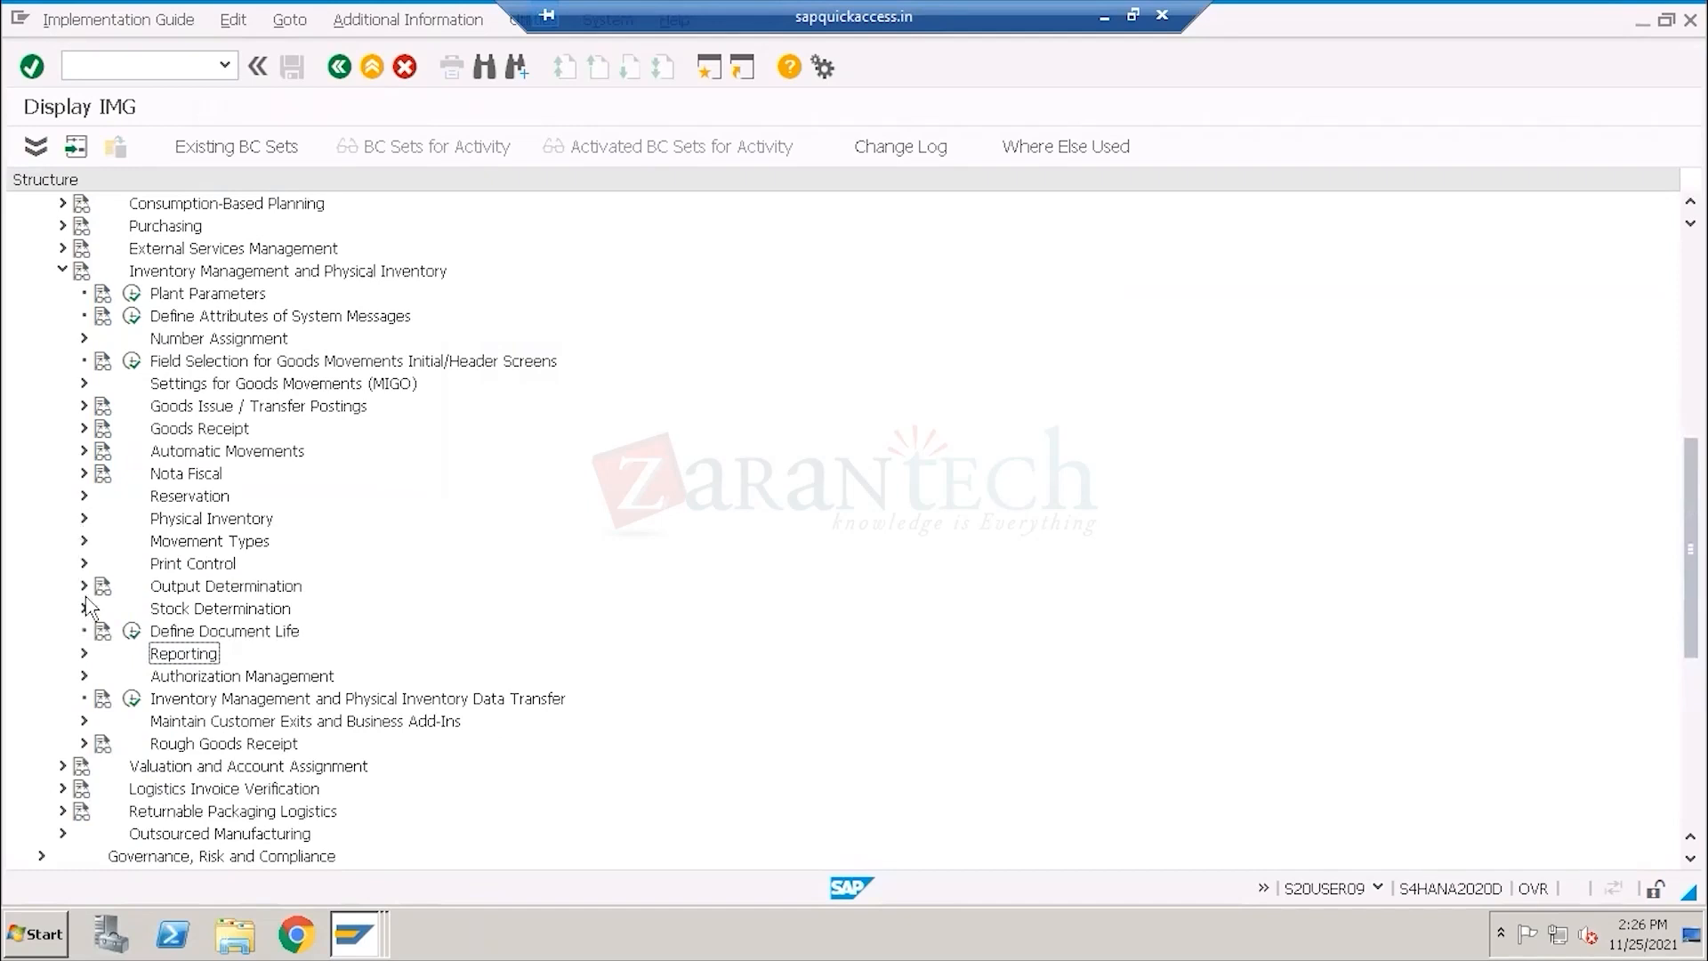
{"action": "left_click", "coordinate": [83, 428]}
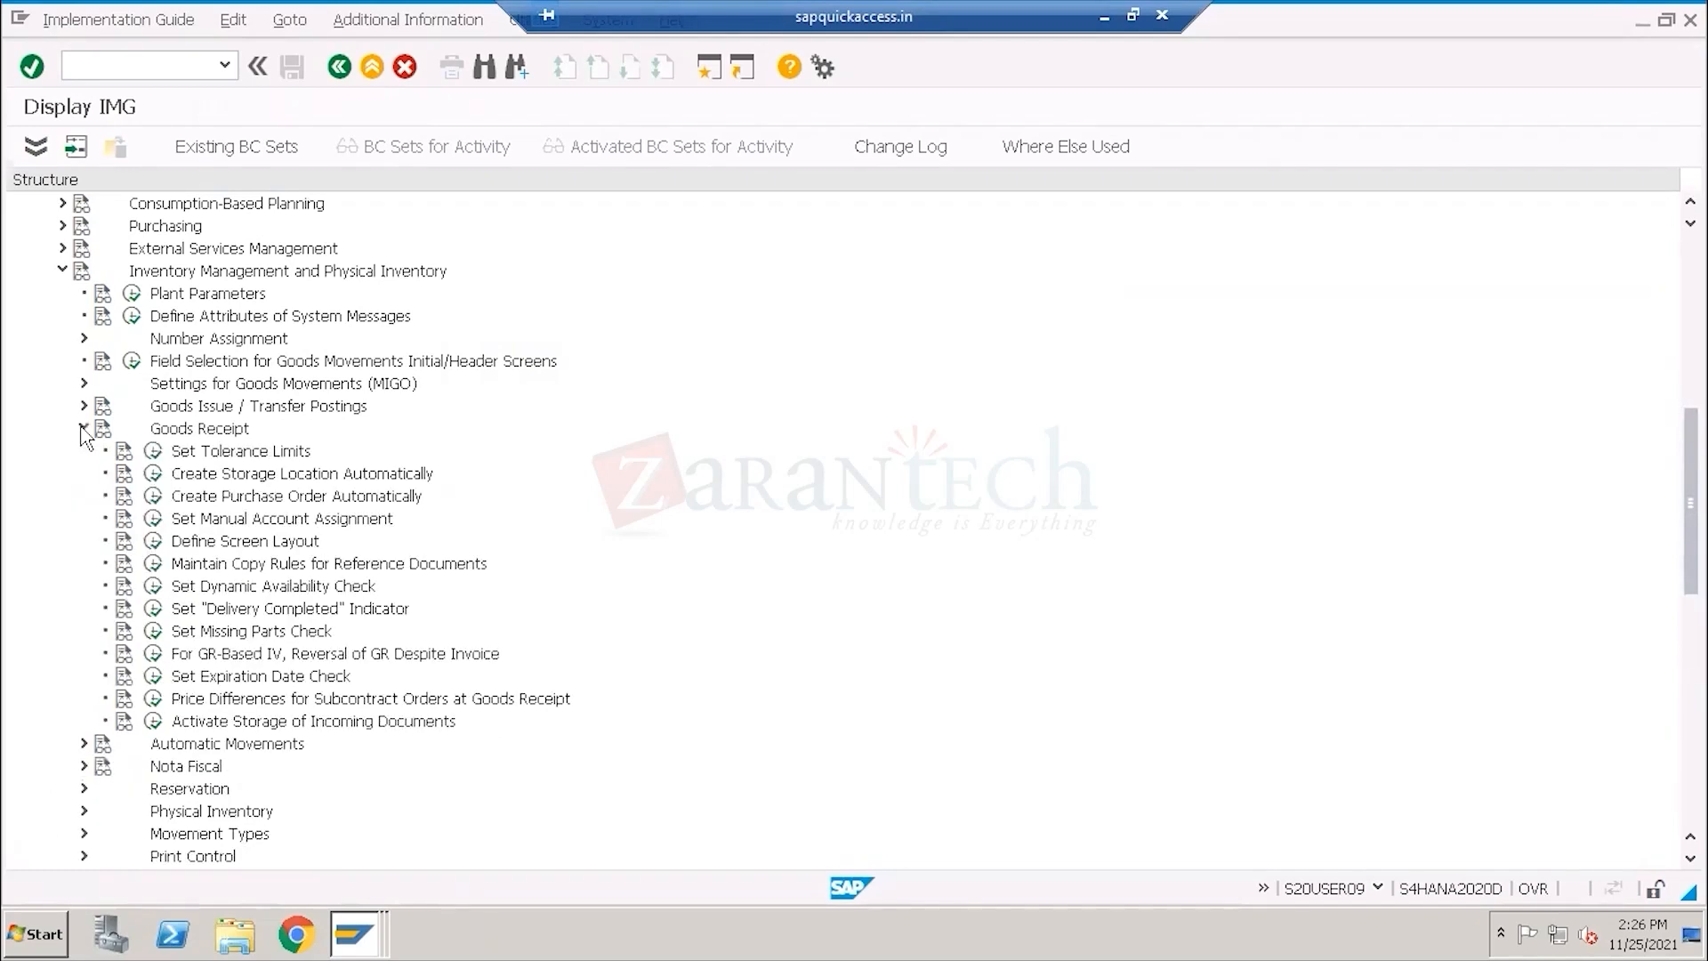
{"action": "left_click", "coordinate": [231, 433]}
{"action": "left_click", "coordinate": [223, 453]}
{"action": "left_click", "coordinate": [154, 451]}
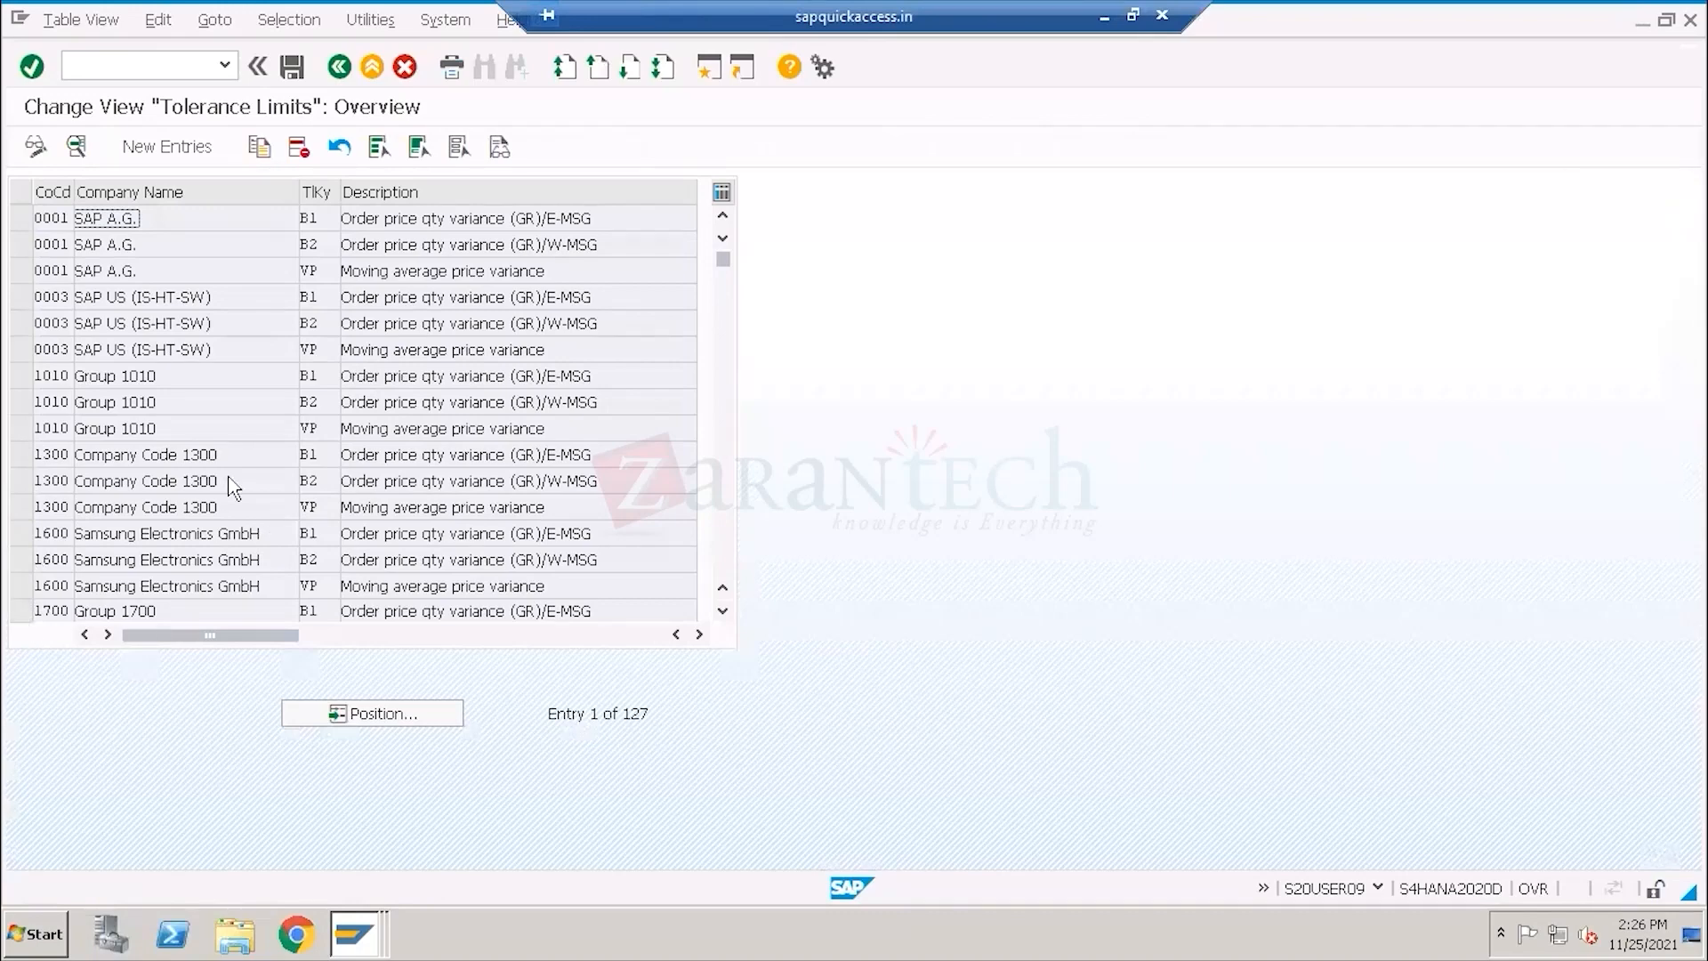
{"action": "left_click", "coordinate": [163, 147]}
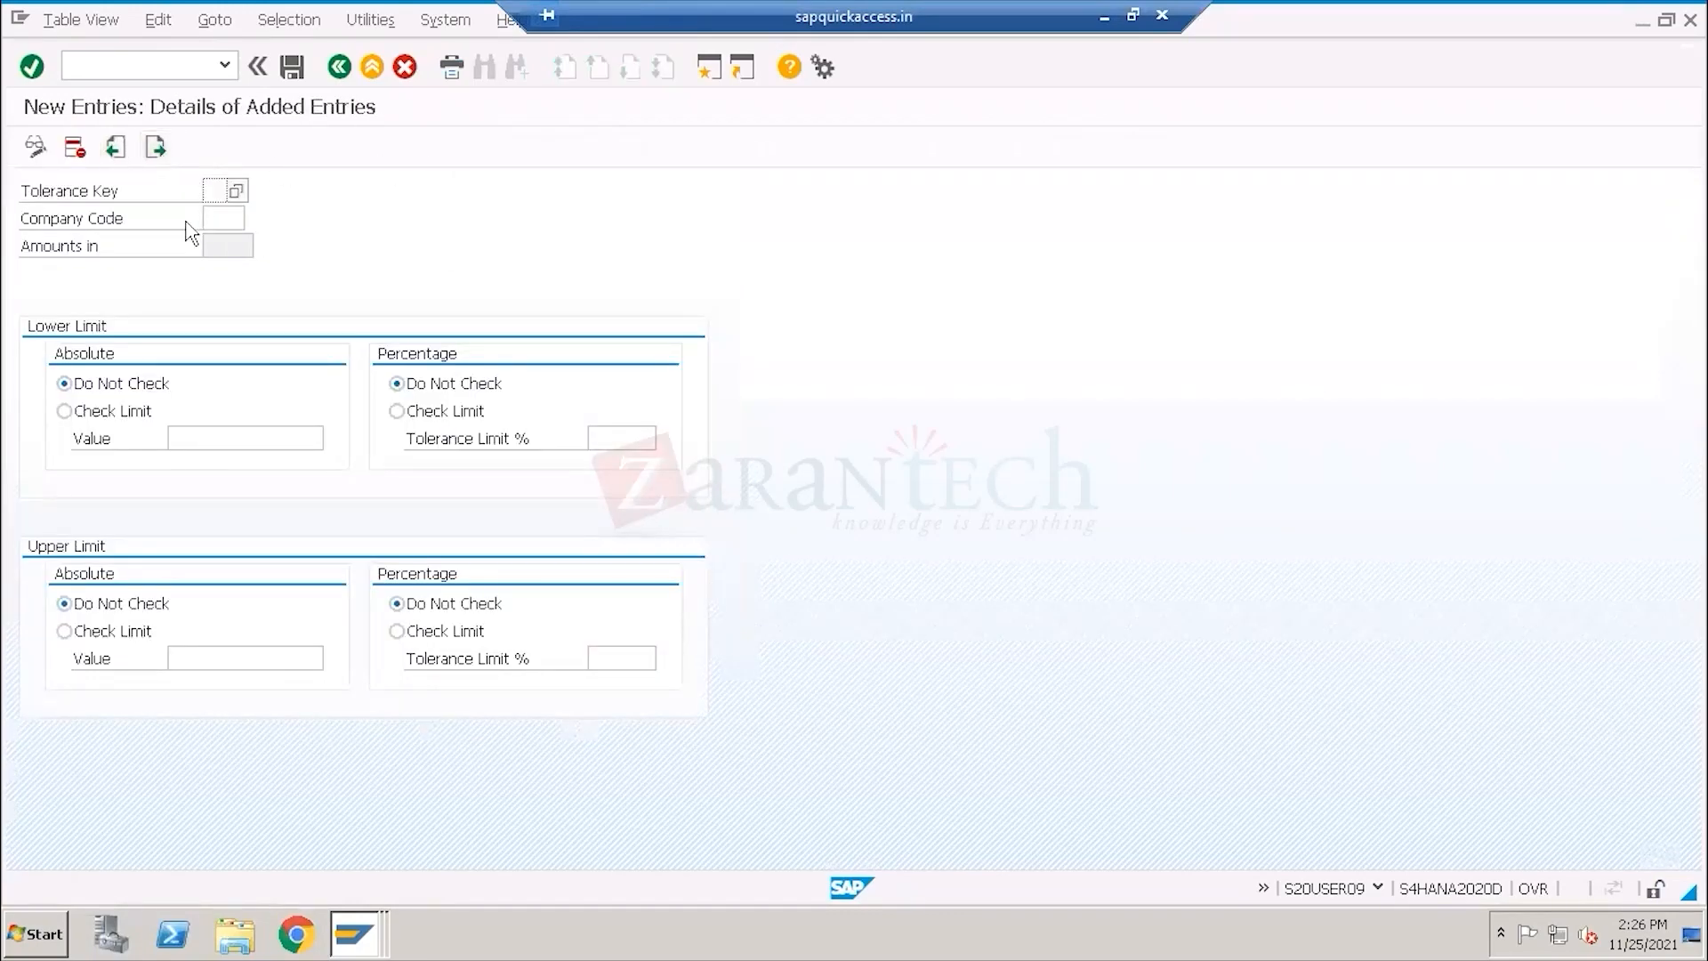
Assign tolerance key B1, Order price qty variance (GR)/E-MSG, and company code 1710 to the new tolerance entry.
{"action": "left_click", "coordinate": [236, 192]}
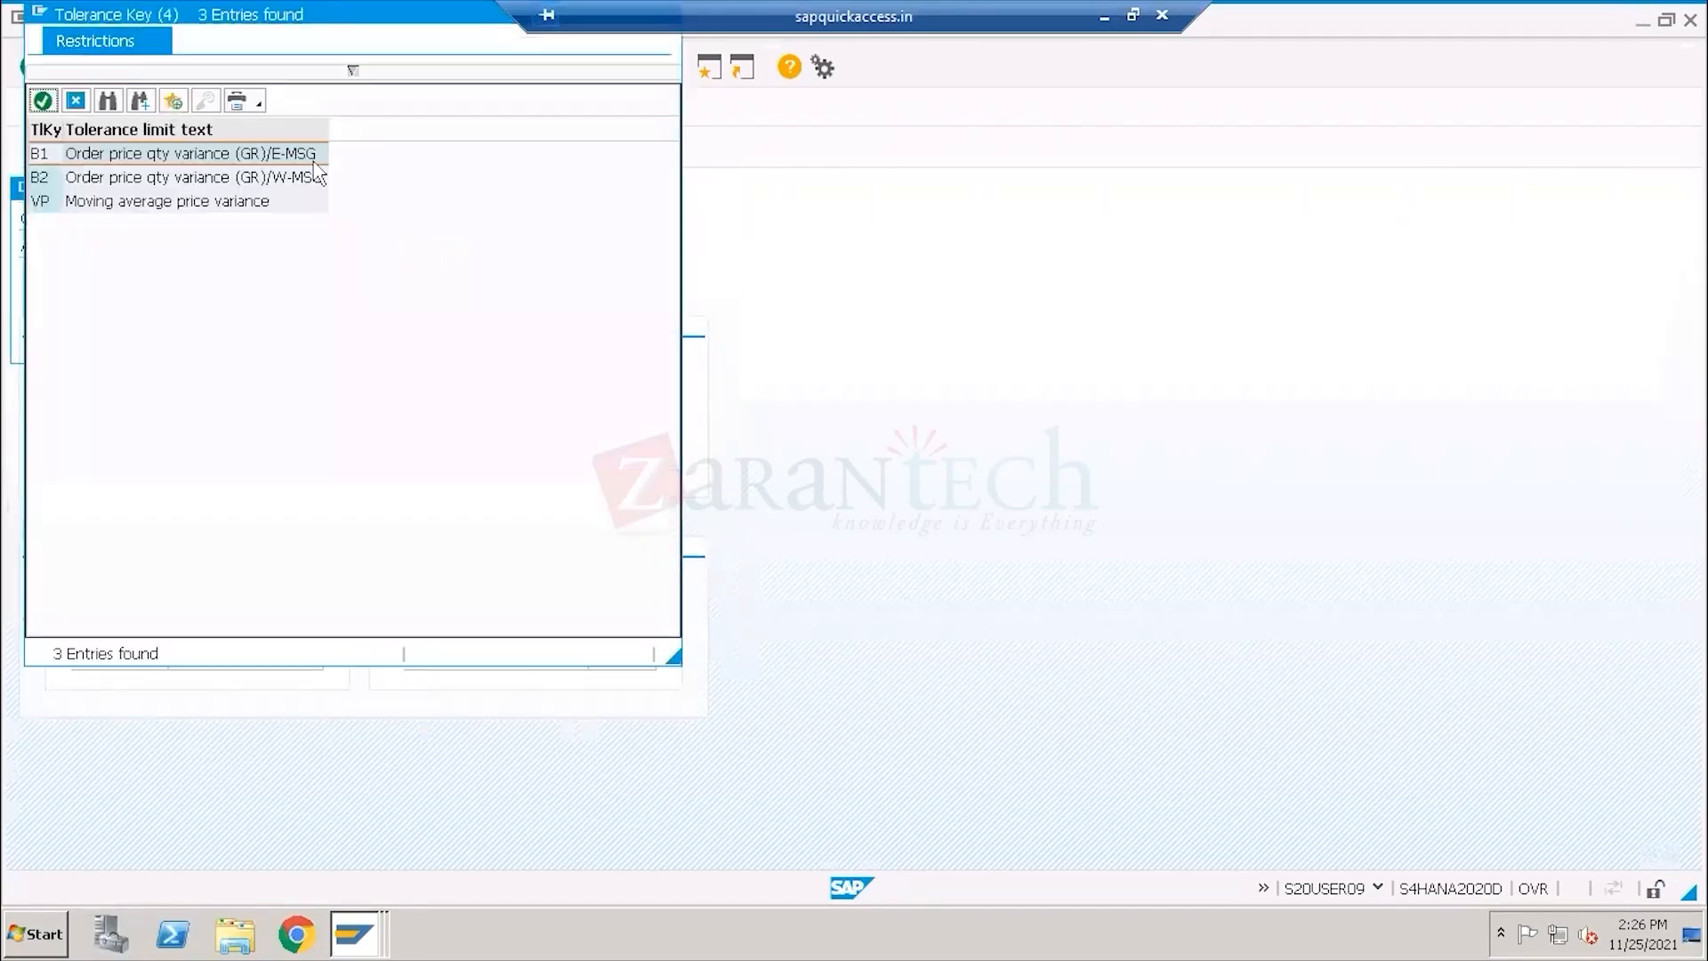
{"action": "left_click_drag", "start_coordinate": [205, 34], "coordinate": [949, 160]}
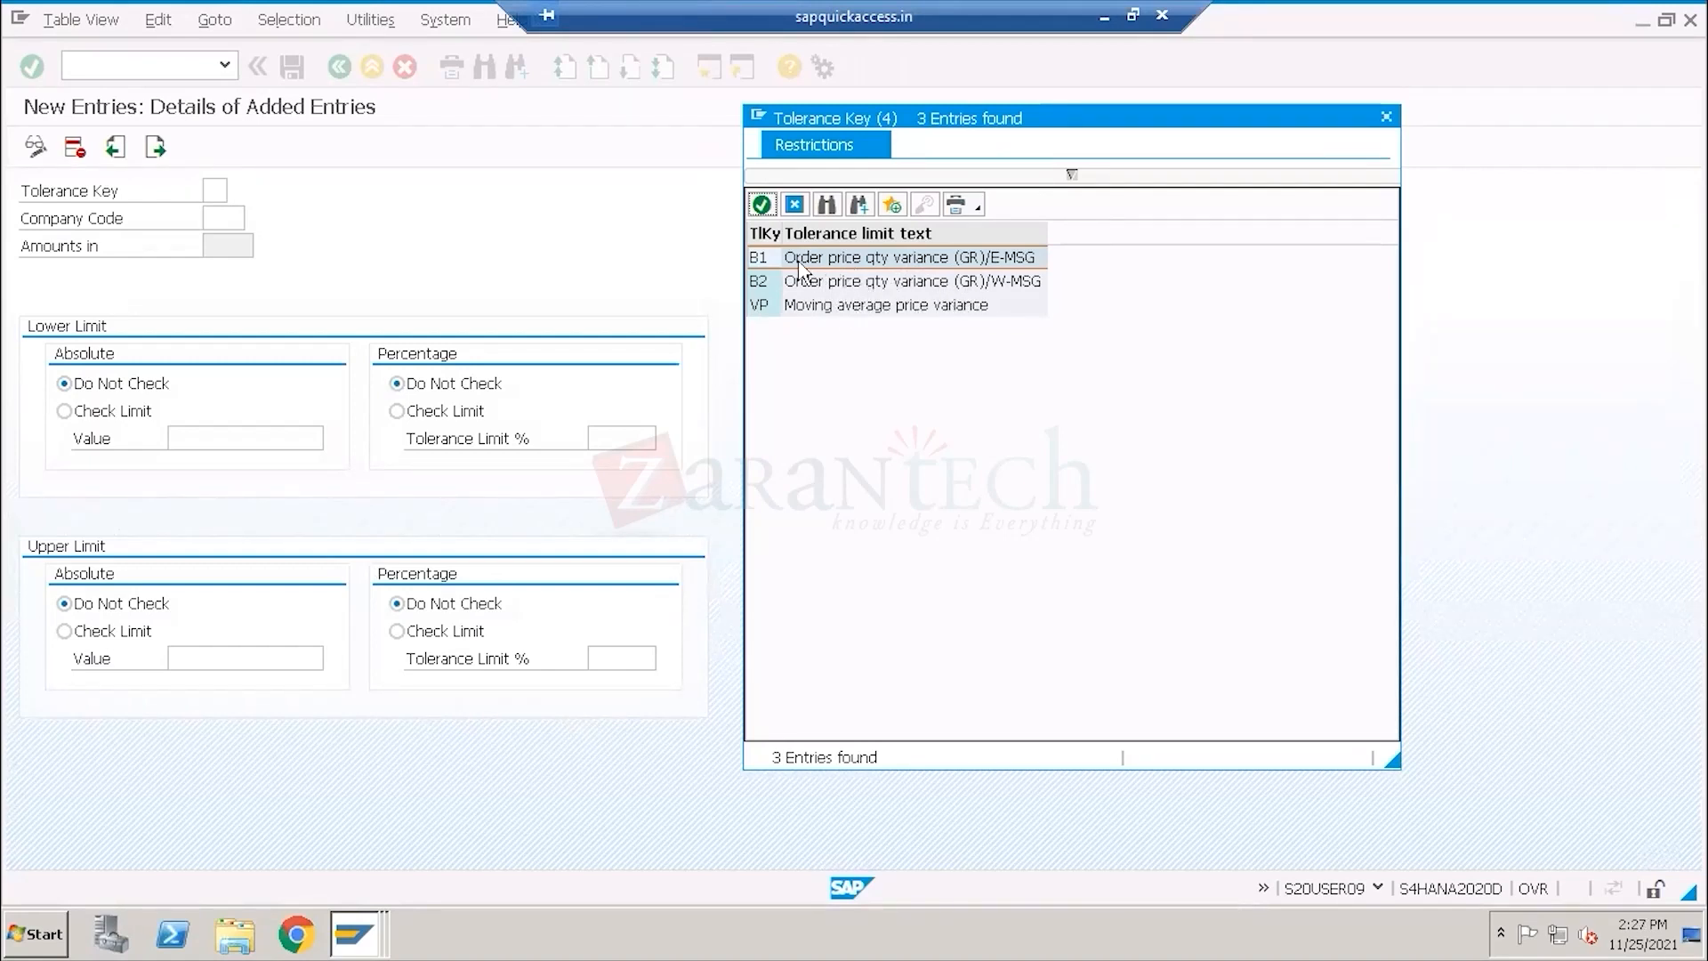
{"action": "double_click", "coordinate": [908, 265]}
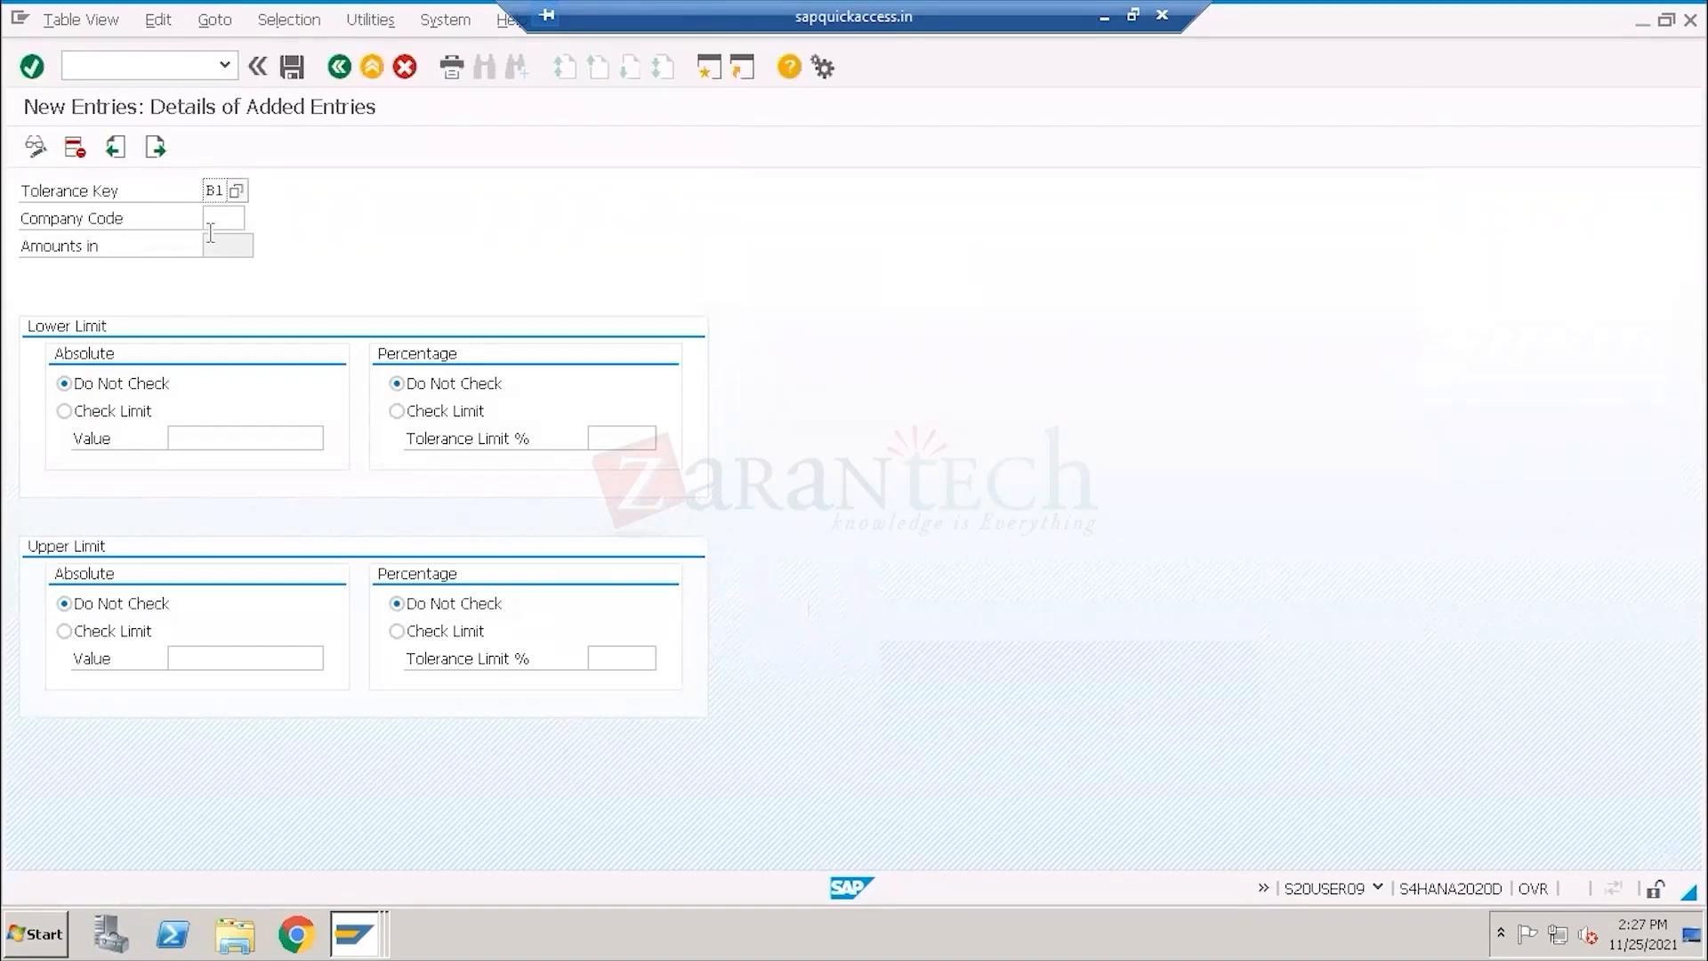
{"action": "key", "text": "Tab"}
{"action": "type", "text": "1710"}
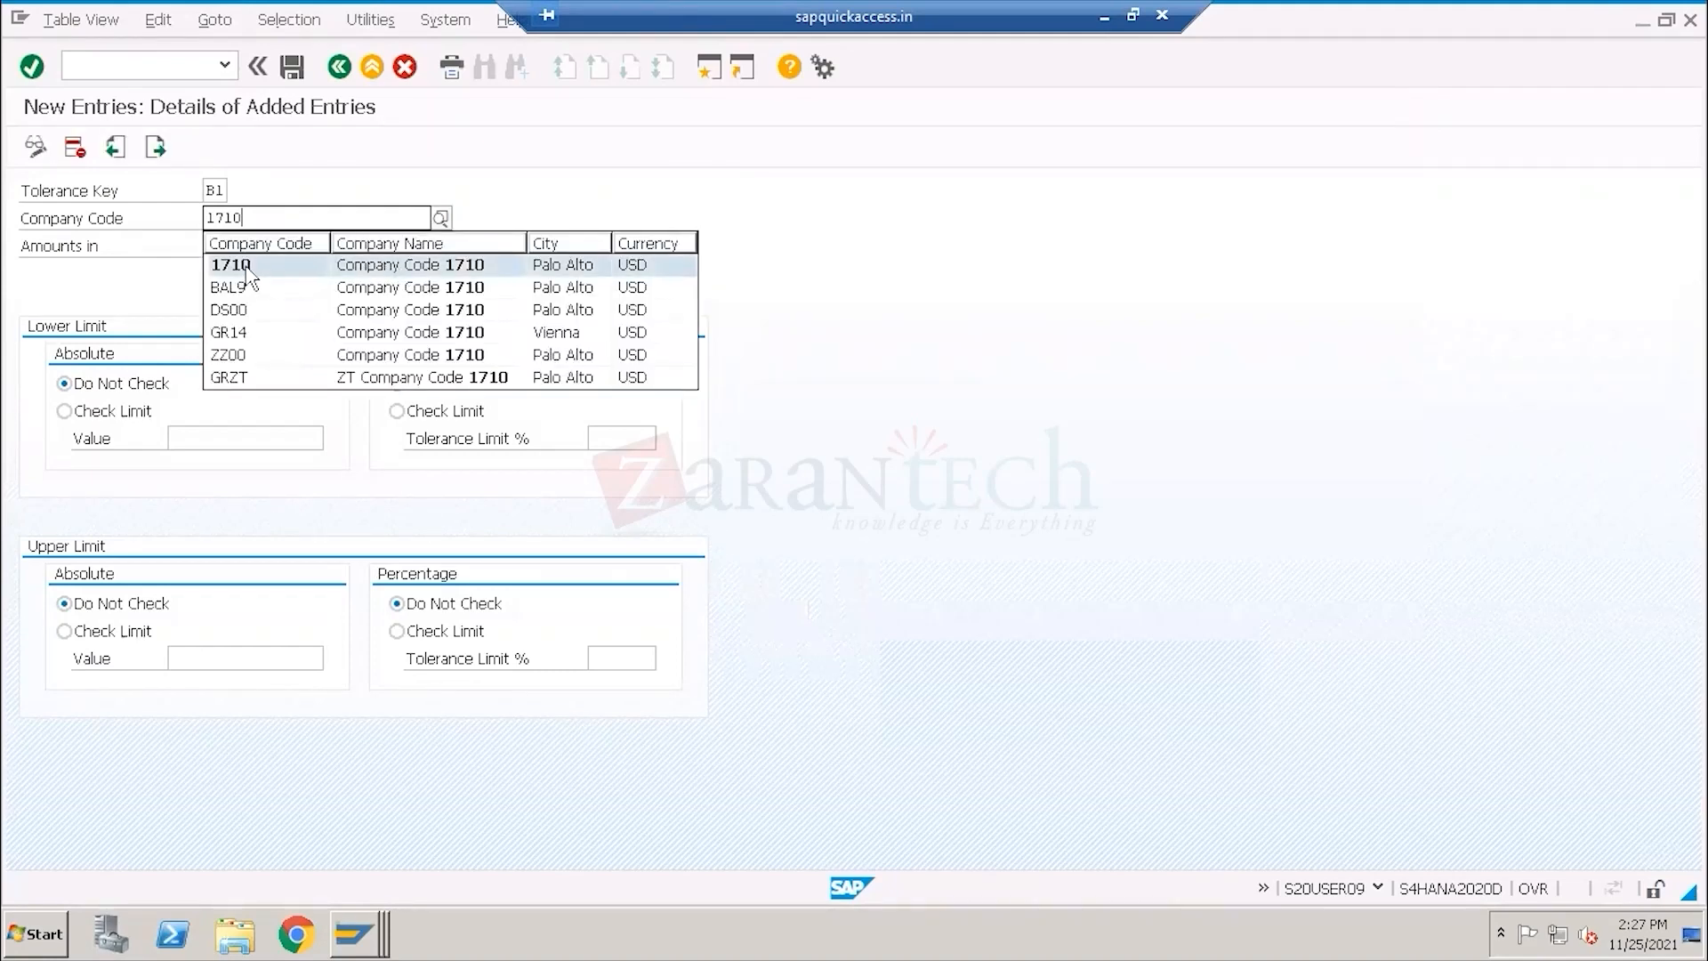
{"action": "left_click", "coordinate": [245, 268]}
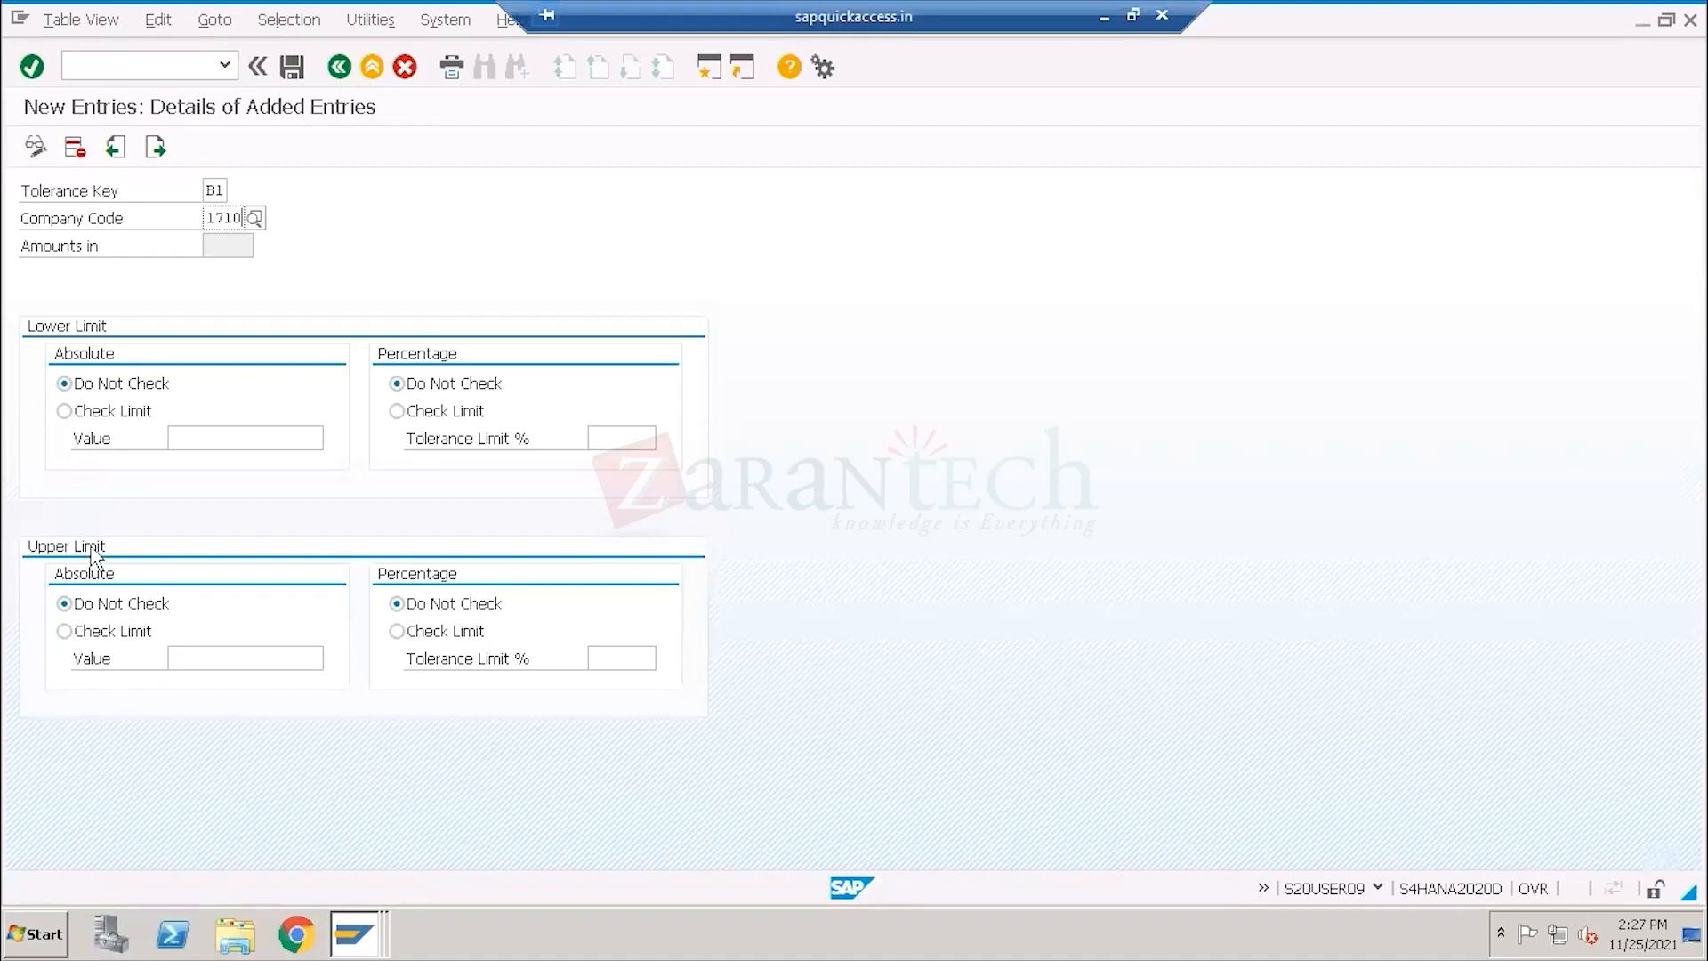
{"action": "left_click", "coordinate": [163, 384]}
Check TG11's ordered quantity in the purchase order and close the leftover Account Assignment Category list.
{"action": "left_click", "coordinate": [354, 934]}
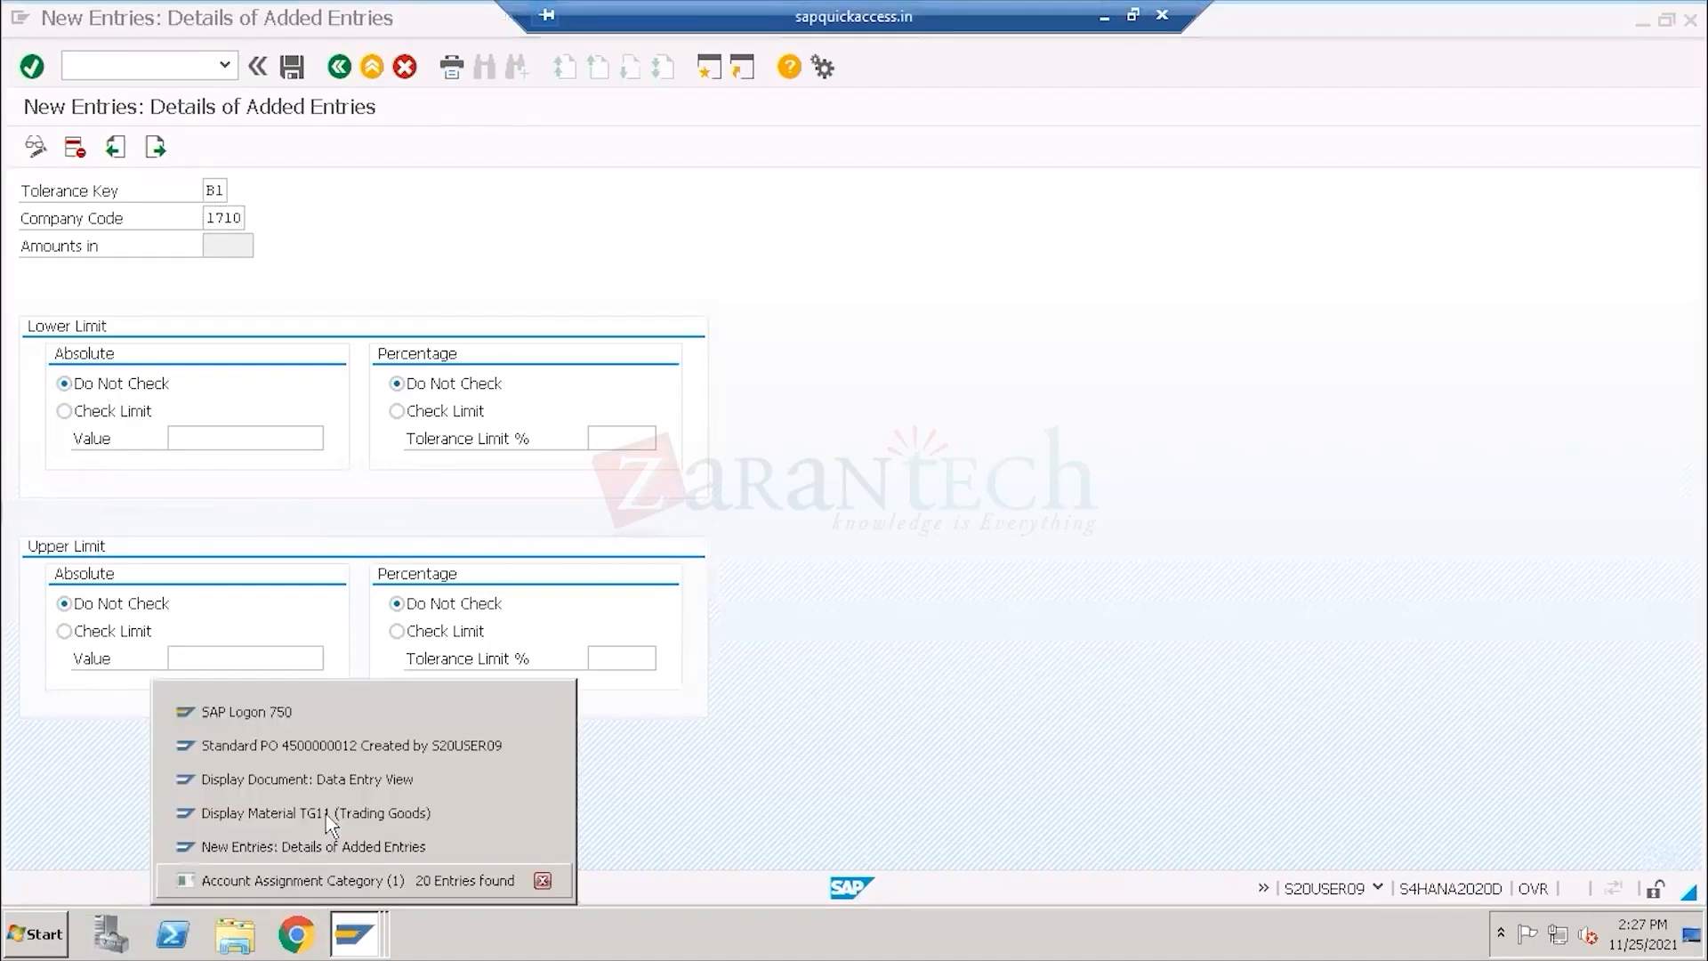
{"action": "left_click", "coordinate": [307, 747]}
{"action": "double_click", "coordinate": [689, 300]}
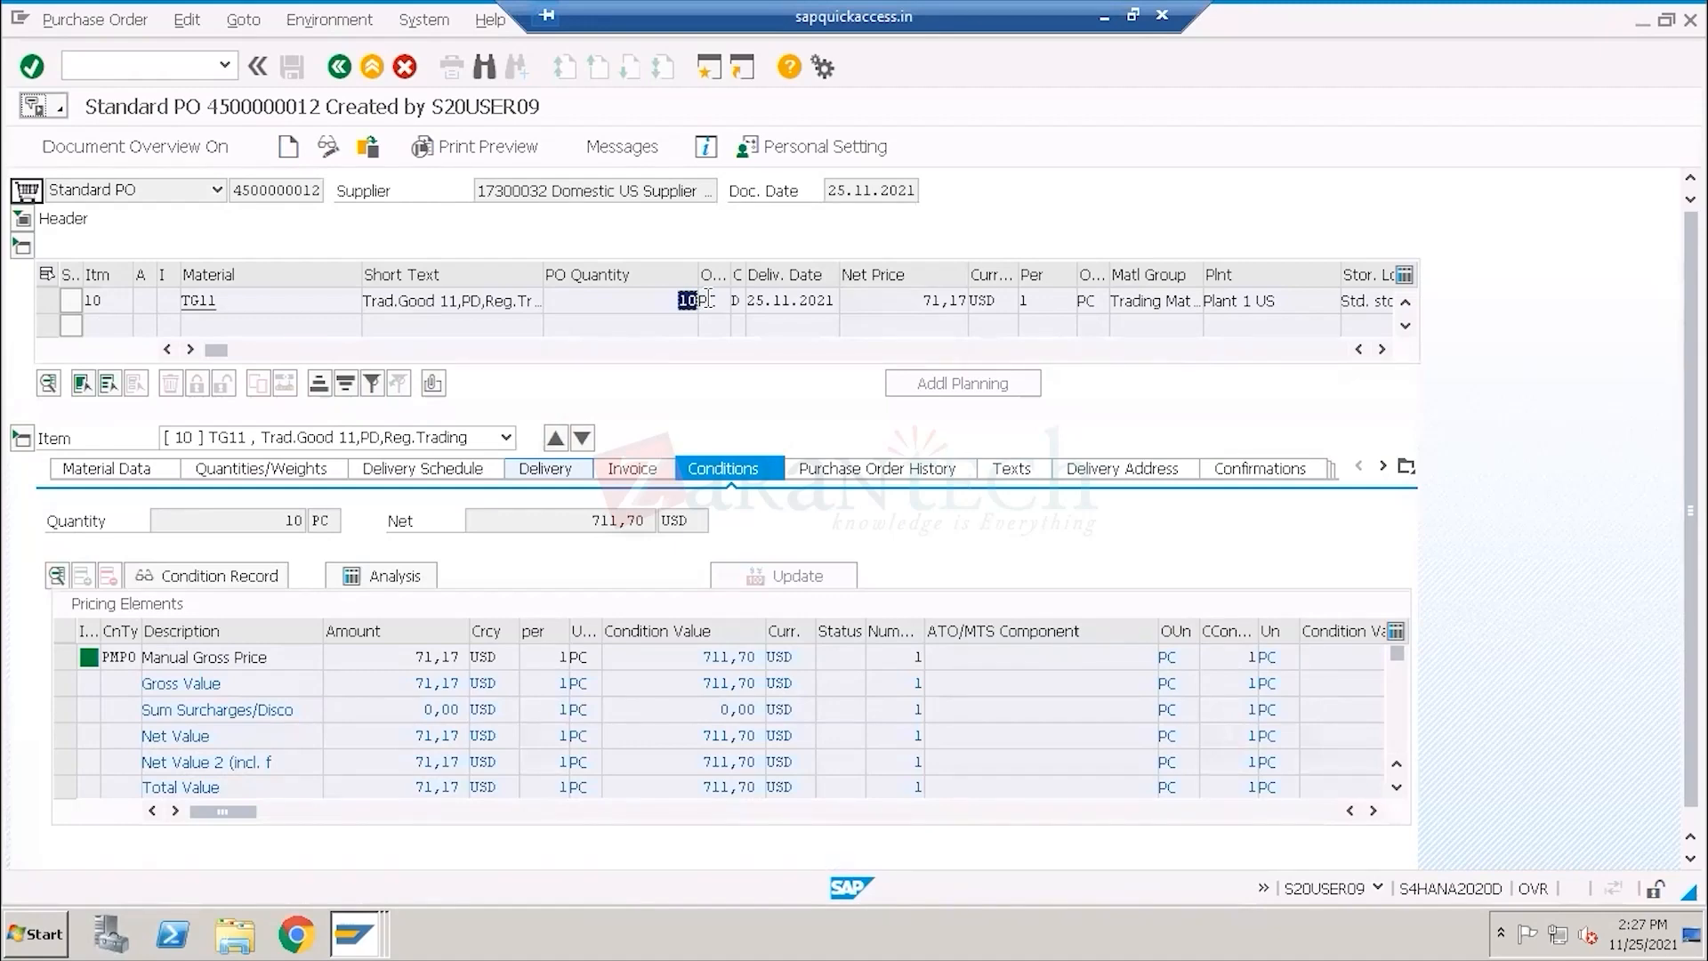
{"action": "key", "text": "alt+Tab"}
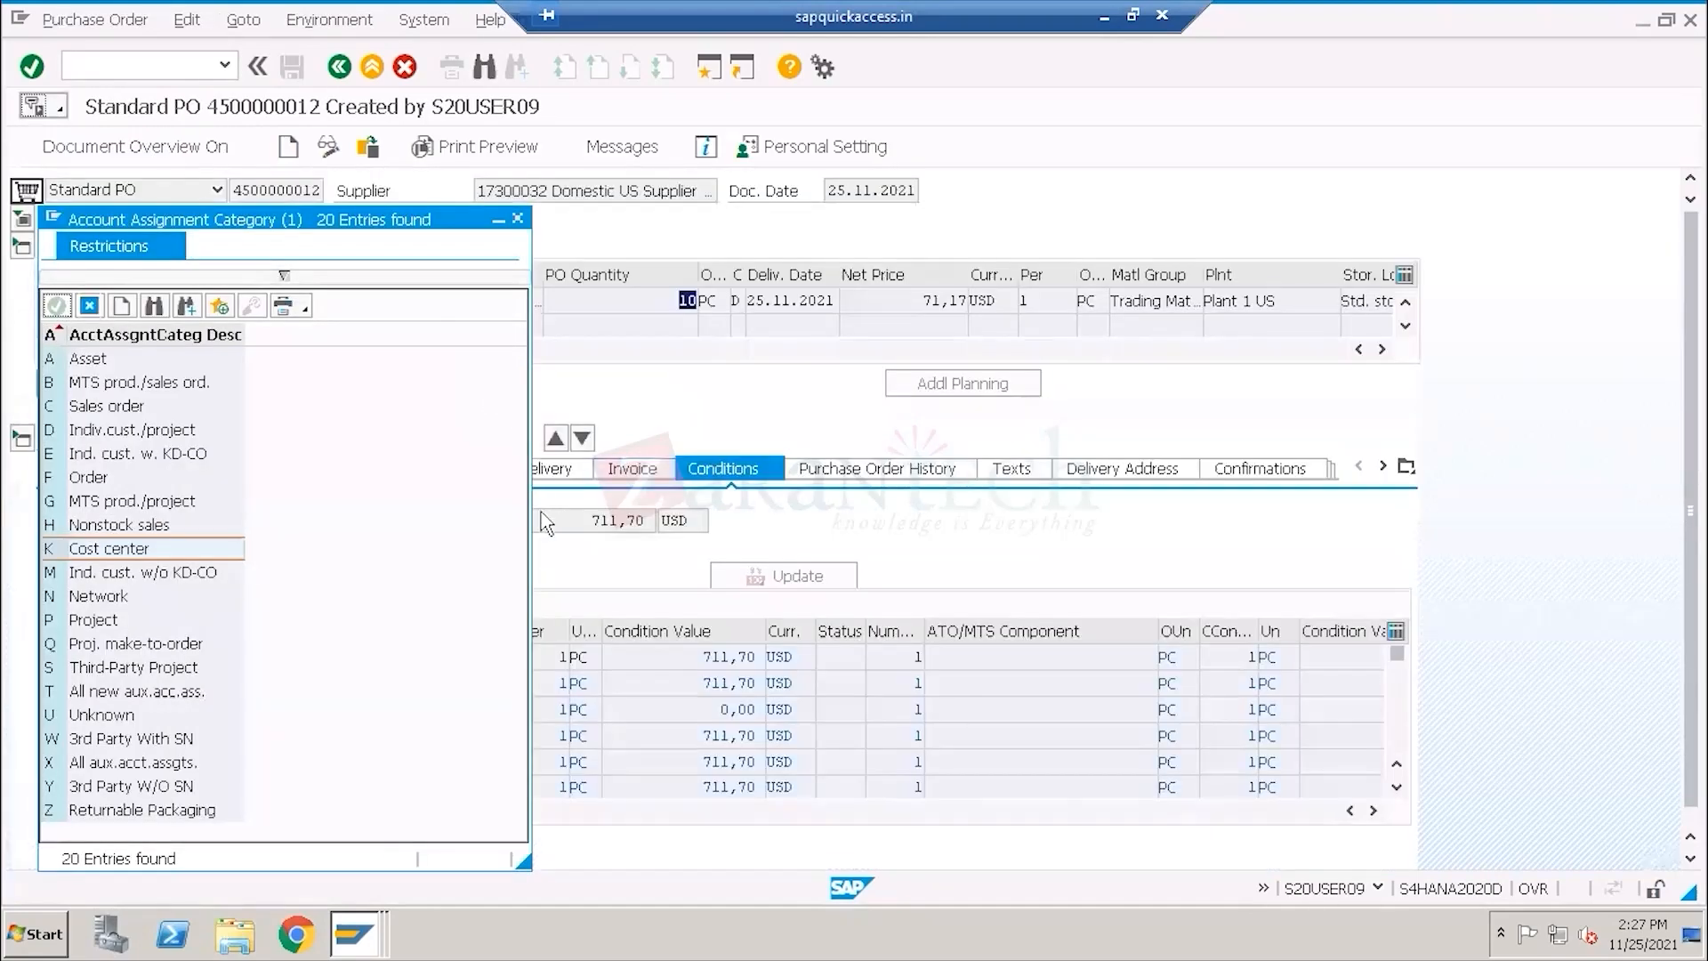
{"action": "key", "text": "alt+space"}
{"action": "key", "text": "alt+Tab"}
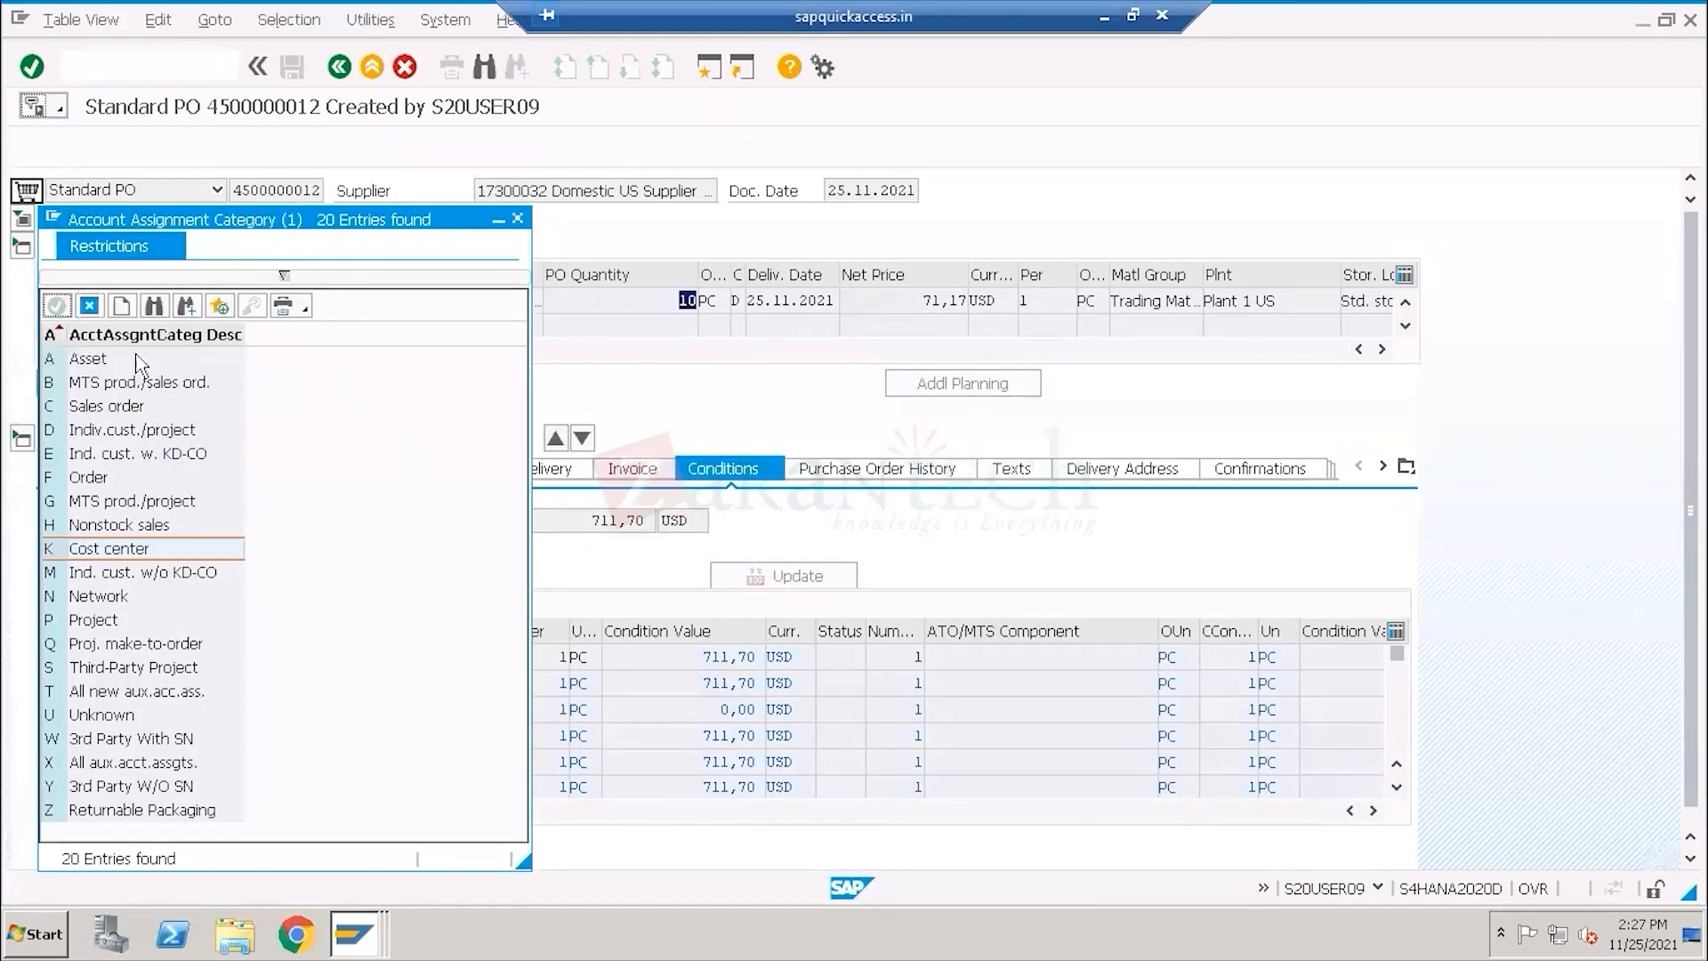
{"action": "key", "text": "alt+Tab"}
{"action": "left_click", "coordinate": [89, 305]}
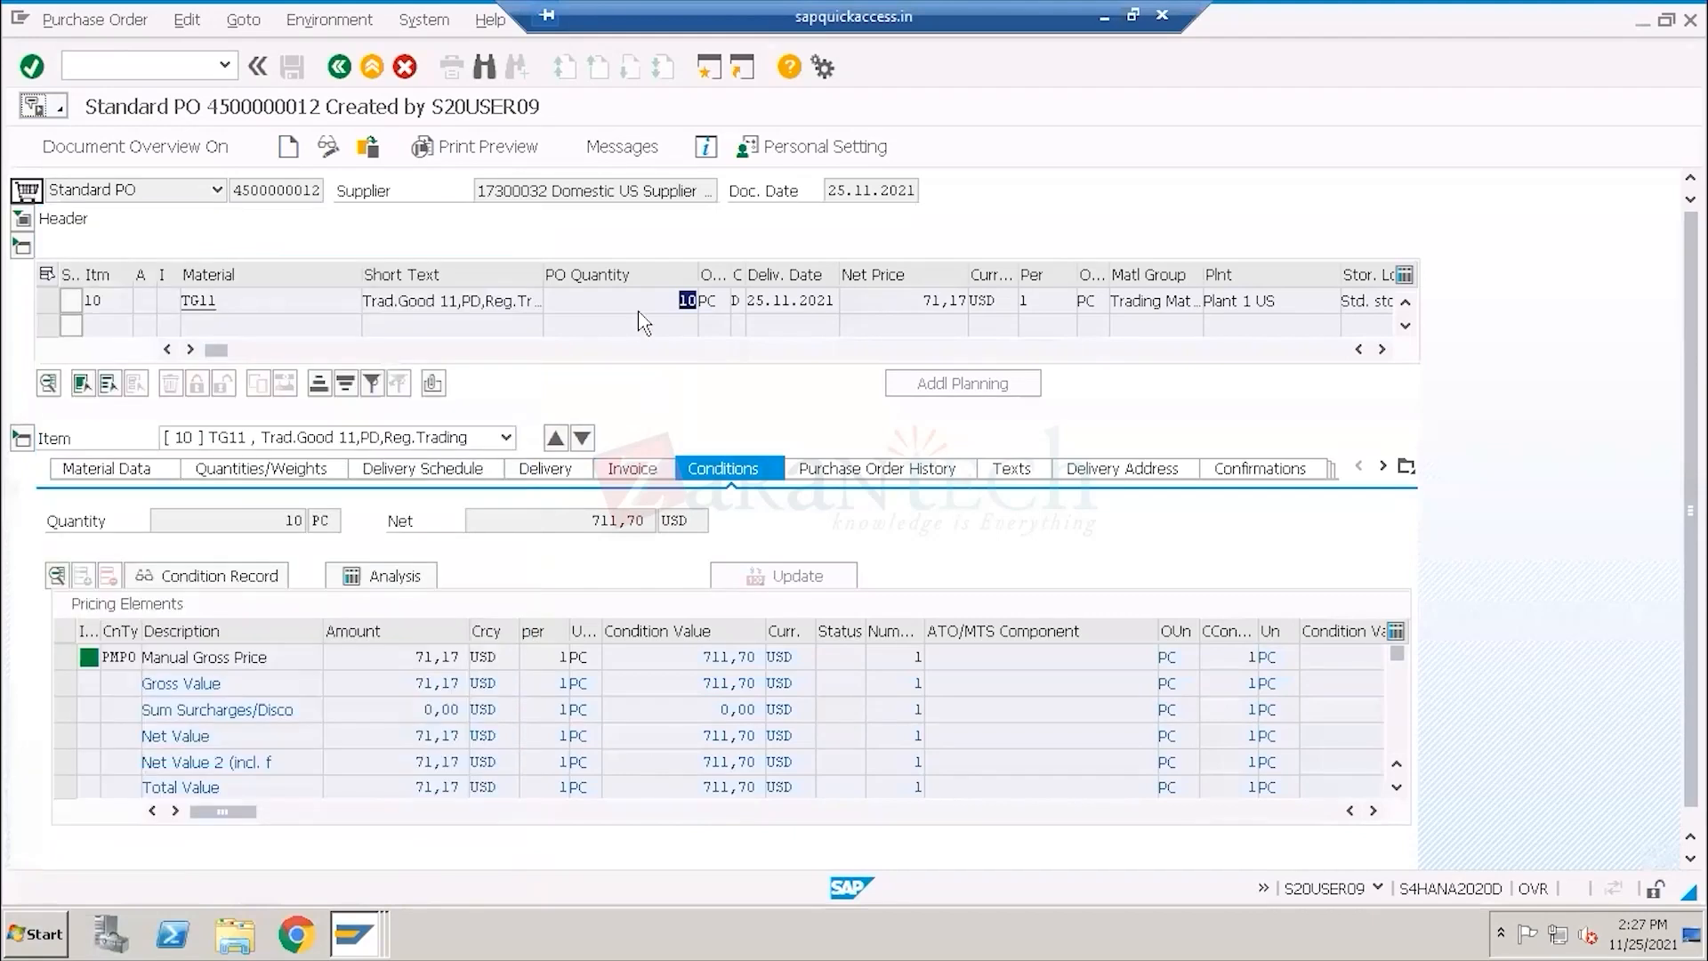
{"action": "left_click_drag", "start_coordinate": [706, 308], "coordinate": [715, 308]}
{"action": "key", "text": "alt+Tab"}
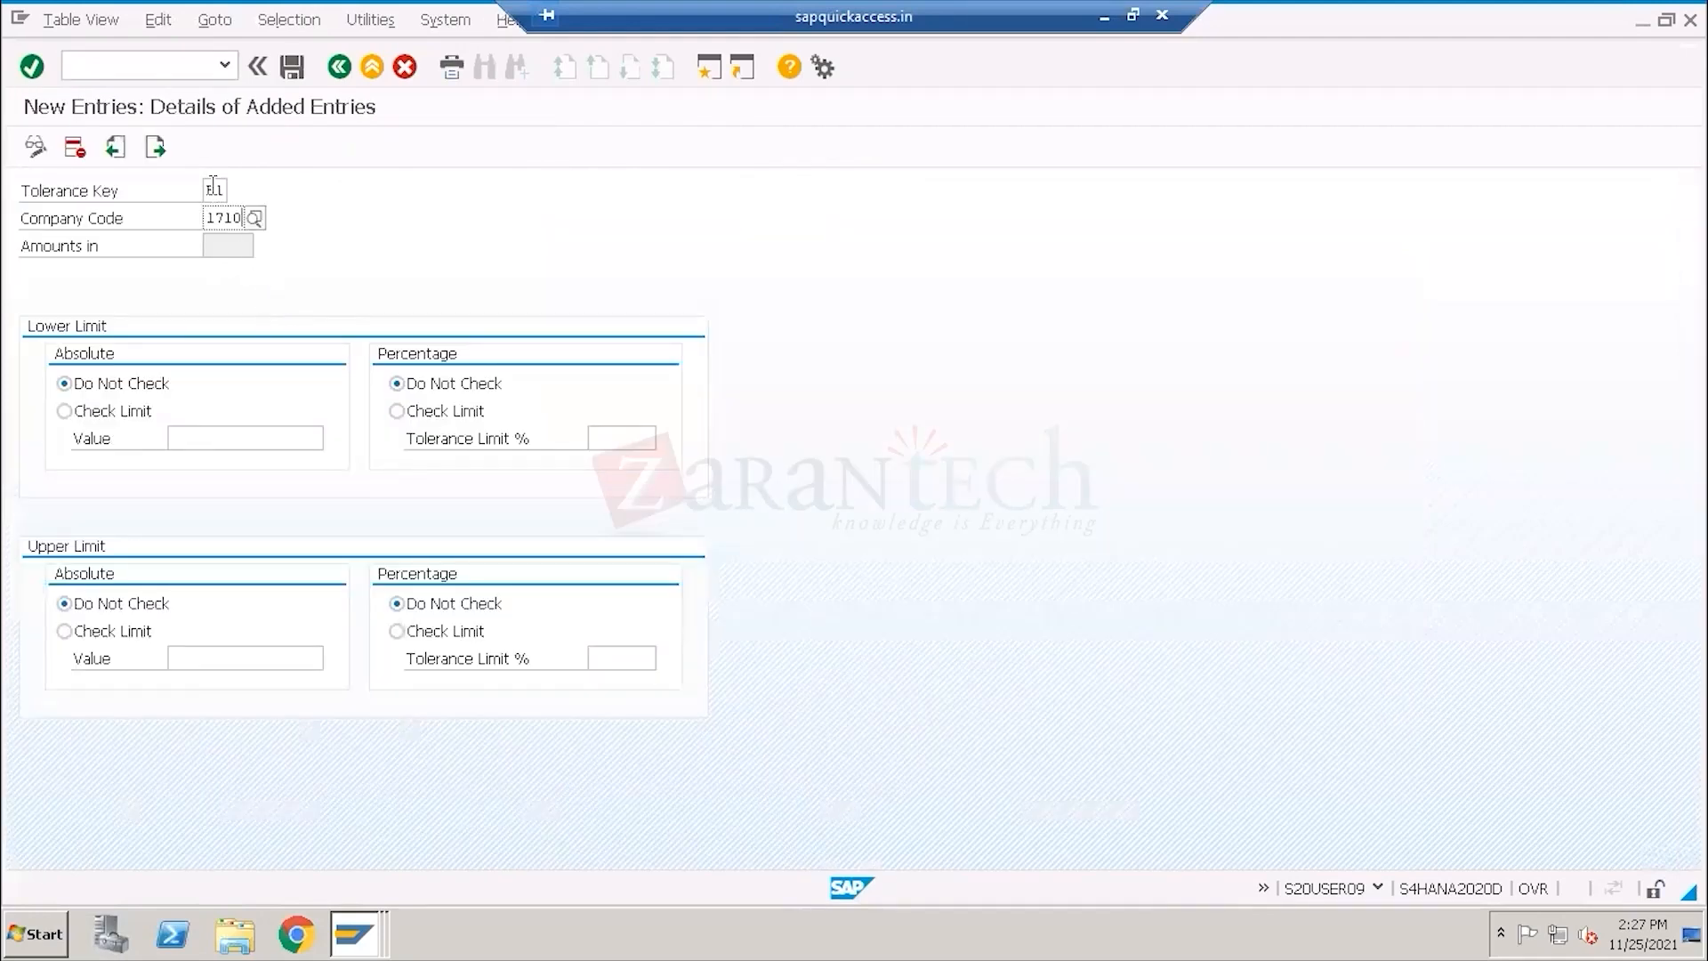
Reselect tolerance key B1 from the possible entries and enable Check Limit for the absolute lower limit.
{"action": "left_click", "coordinate": [225, 190]}
{"action": "key", "text": "F4"}
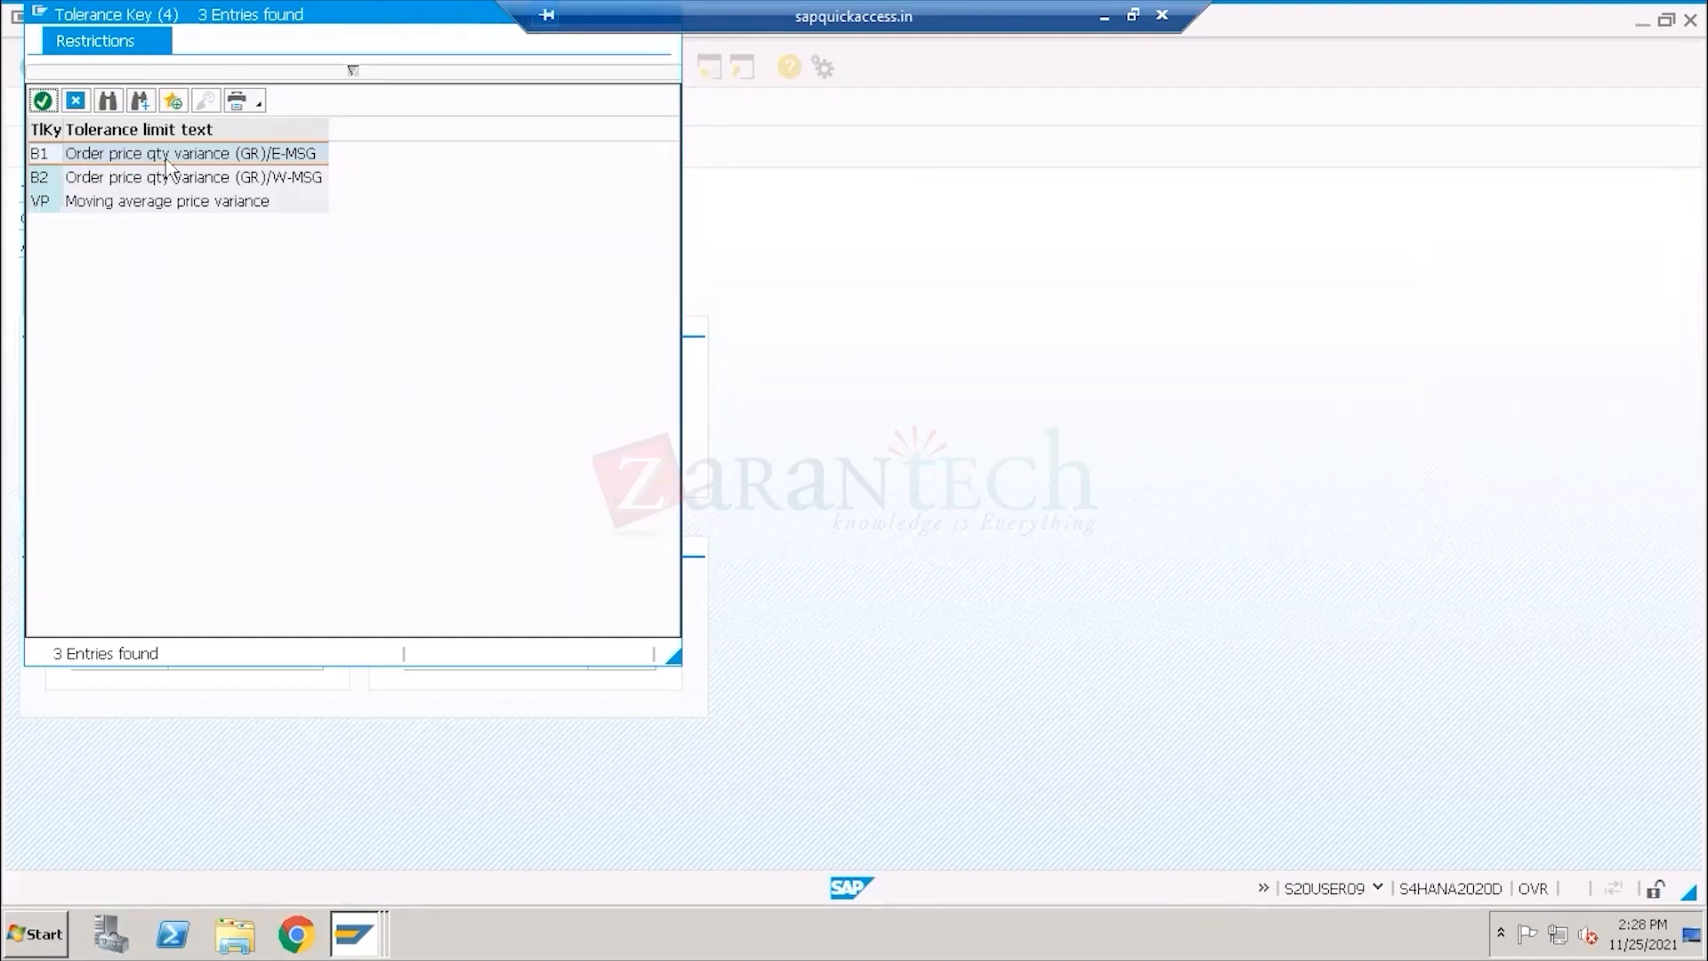
{"action": "double_click", "coordinate": [89, 153]}
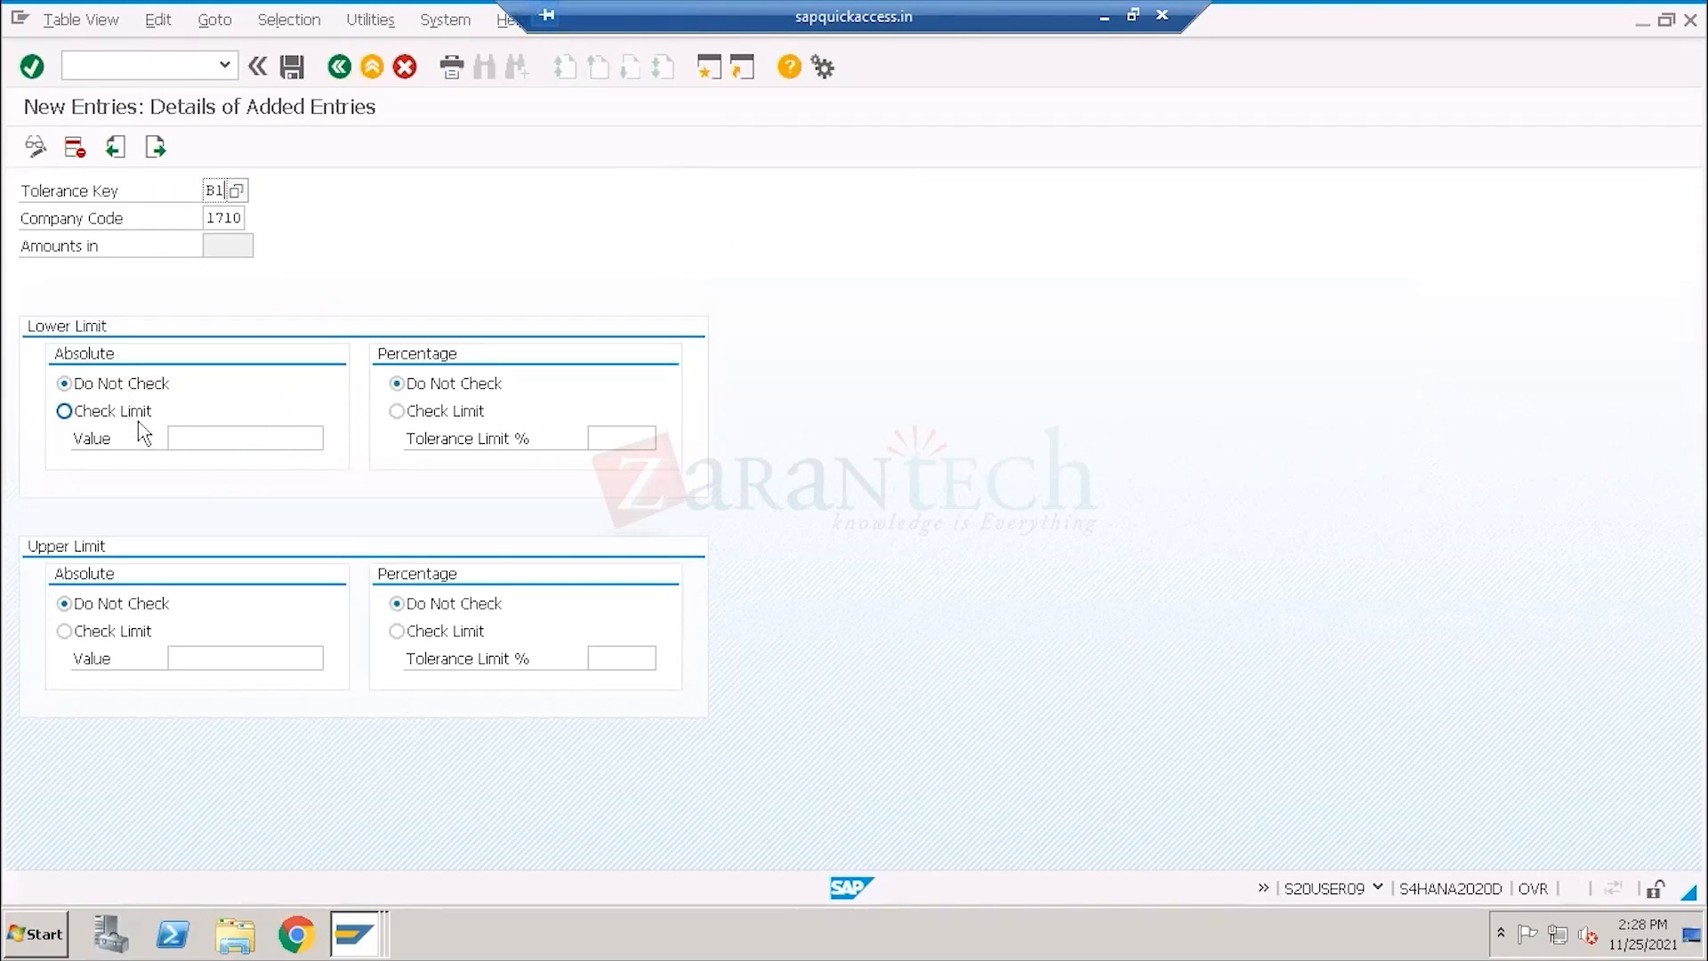
{"action": "left_click", "coordinate": [105, 414]}
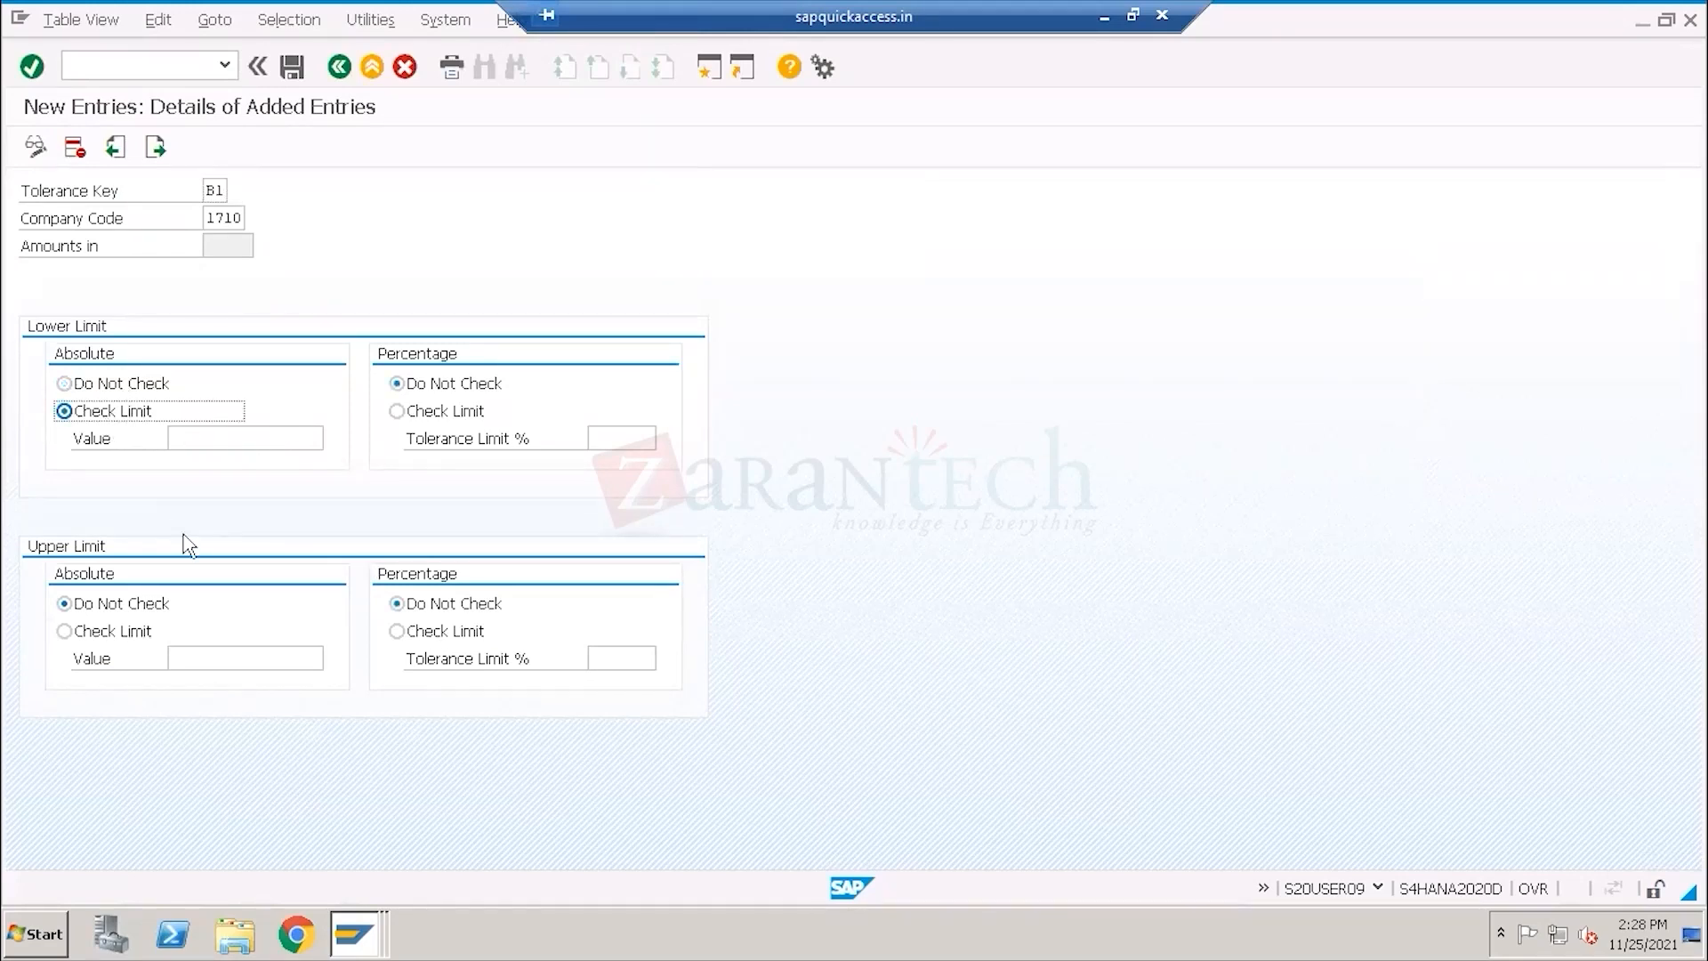
{"action": "left_click", "coordinate": [105, 442]}
{"action": "left_click", "coordinate": [233, 431]}
Switch to Paint and note "10qnty- 71.17 usd" below the Goods Receipt-FG movement type.
{"action": "left_click", "coordinate": [1103, 18]}
{"action": "left_click", "coordinate": [1041, 456]}
{"action": "type", "text": "10"}
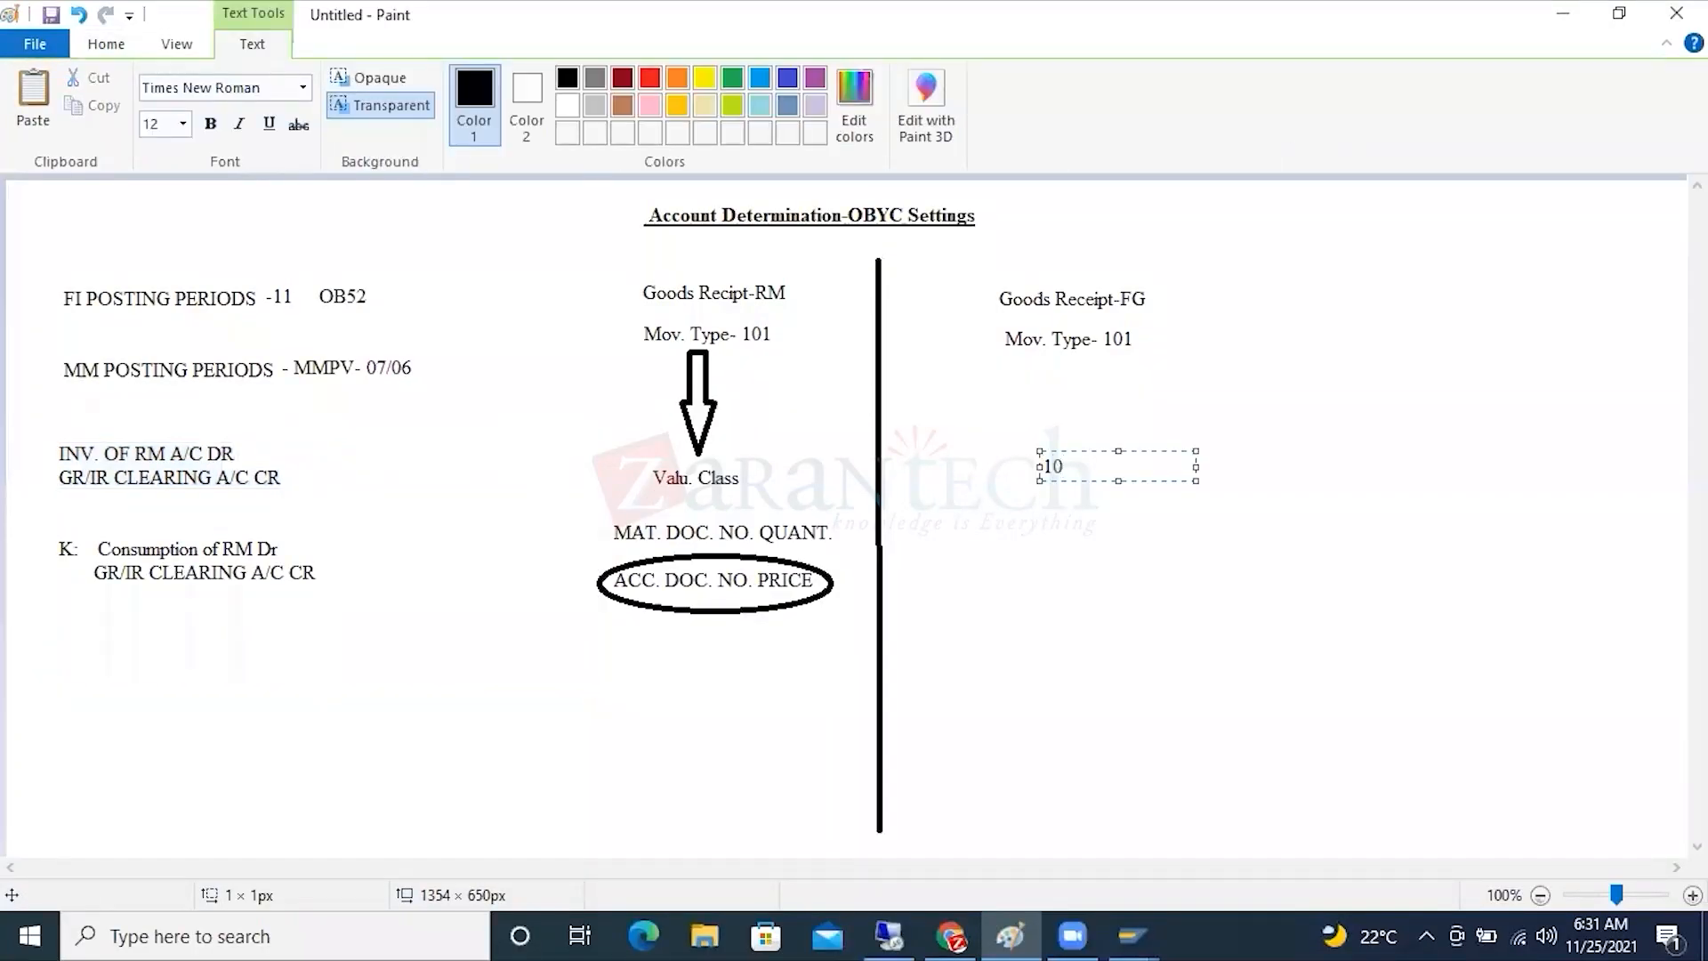
{"action": "type", "text": "qnty- 71.17 usd"}
{"action": "left_click_drag", "start_coordinate": [1109, 466], "coordinate": [1156, 470]}
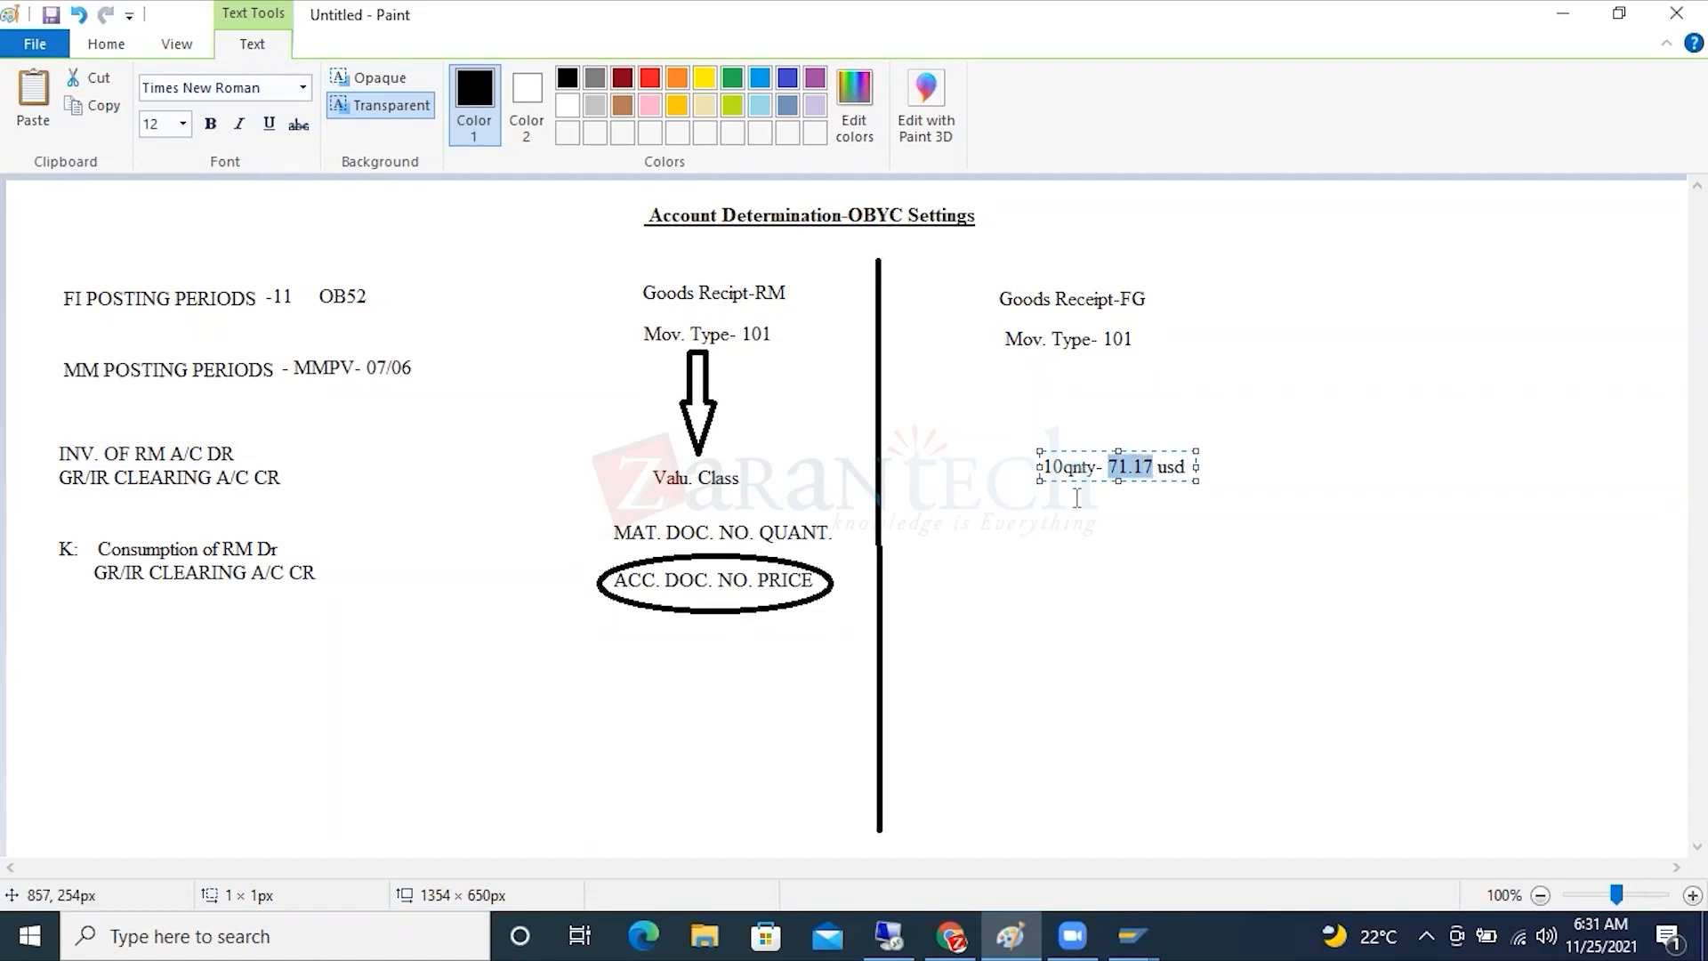
Switch back to SAP, enable the percentage check for the lower limit and set its tolerance limit to 5%.
{"action": "left_click", "coordinate": [892, 934]}
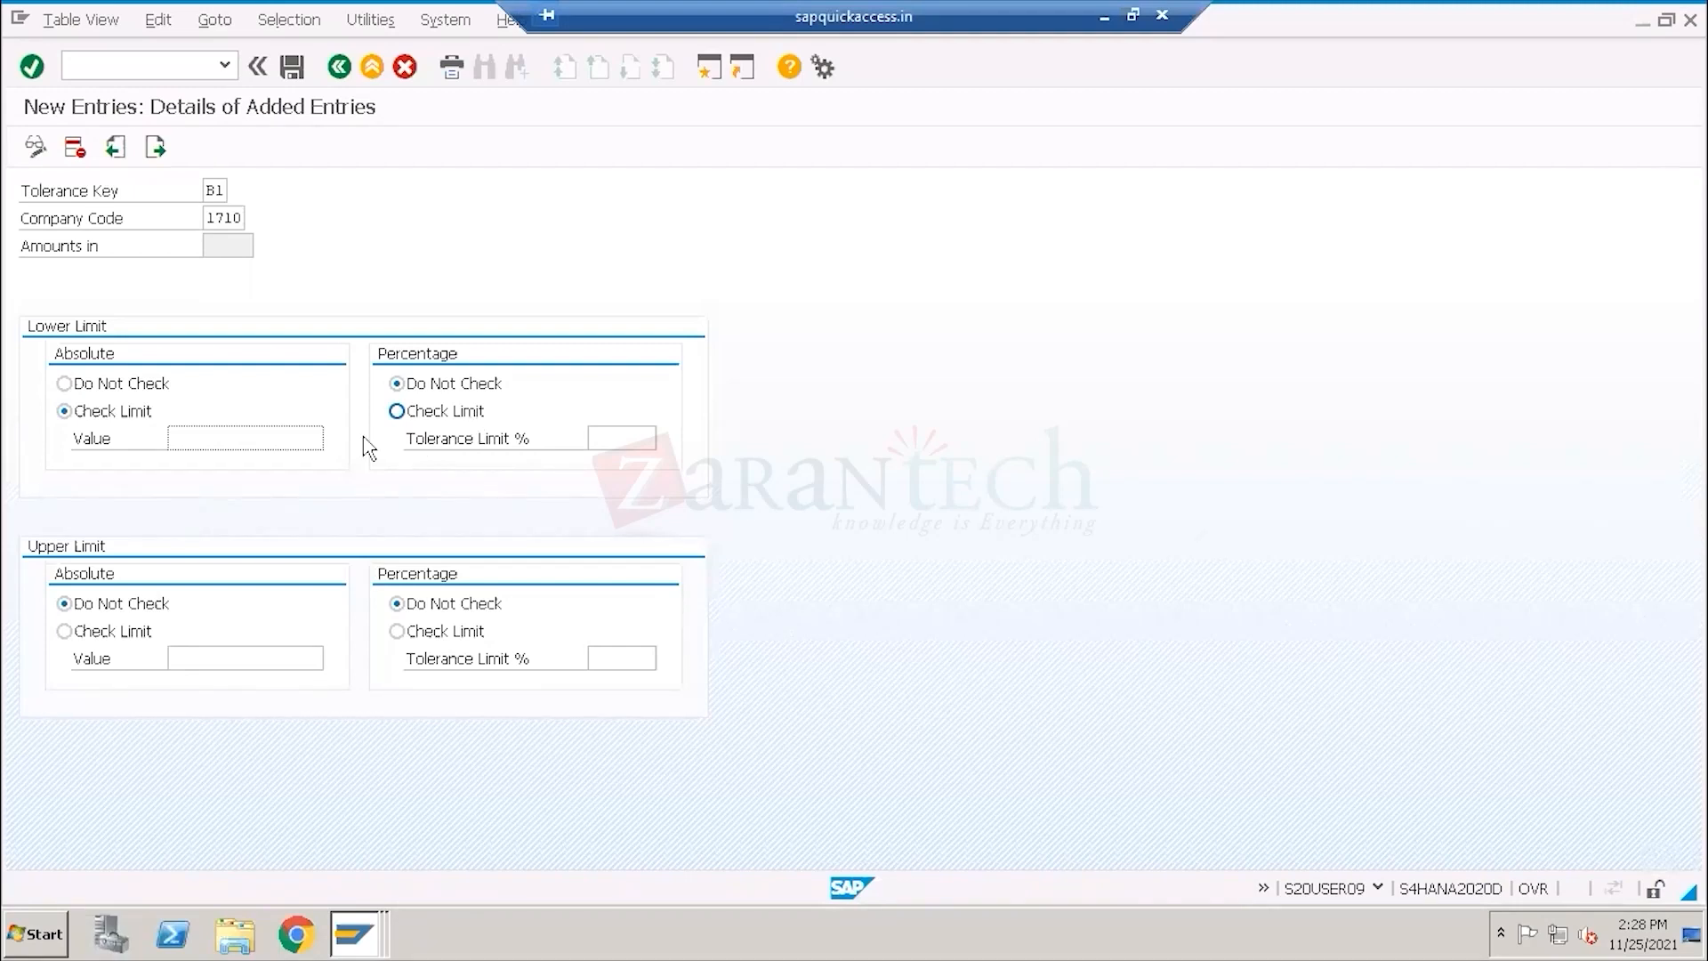
{"action": "left_click", "coordinate": [195, 438]}
{"action": "left_click", "coordinate": [471, 411]}
{"action": "left_click", "coordinate": [613, 438]}
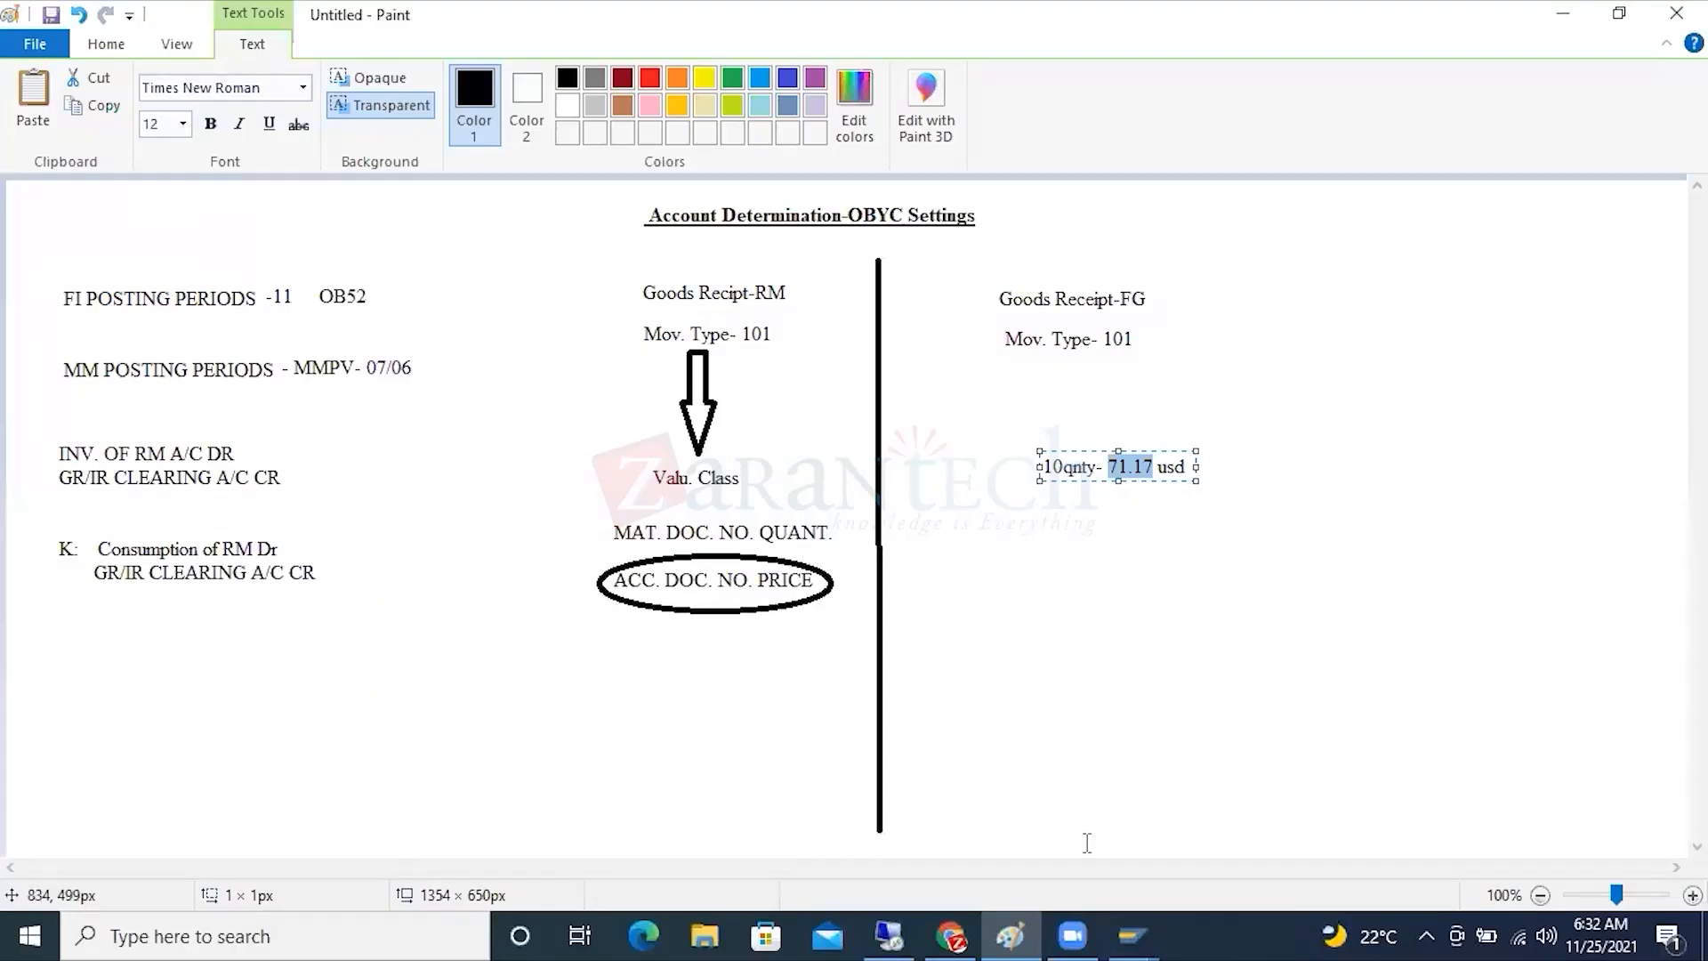
Switch to Paint and write the example price "171.17 USD" below the quantity note.
{"action": "left_click", "coordinate": [1176, 531]}
{"action": "left_click", "coordinate": [1177, 532]}
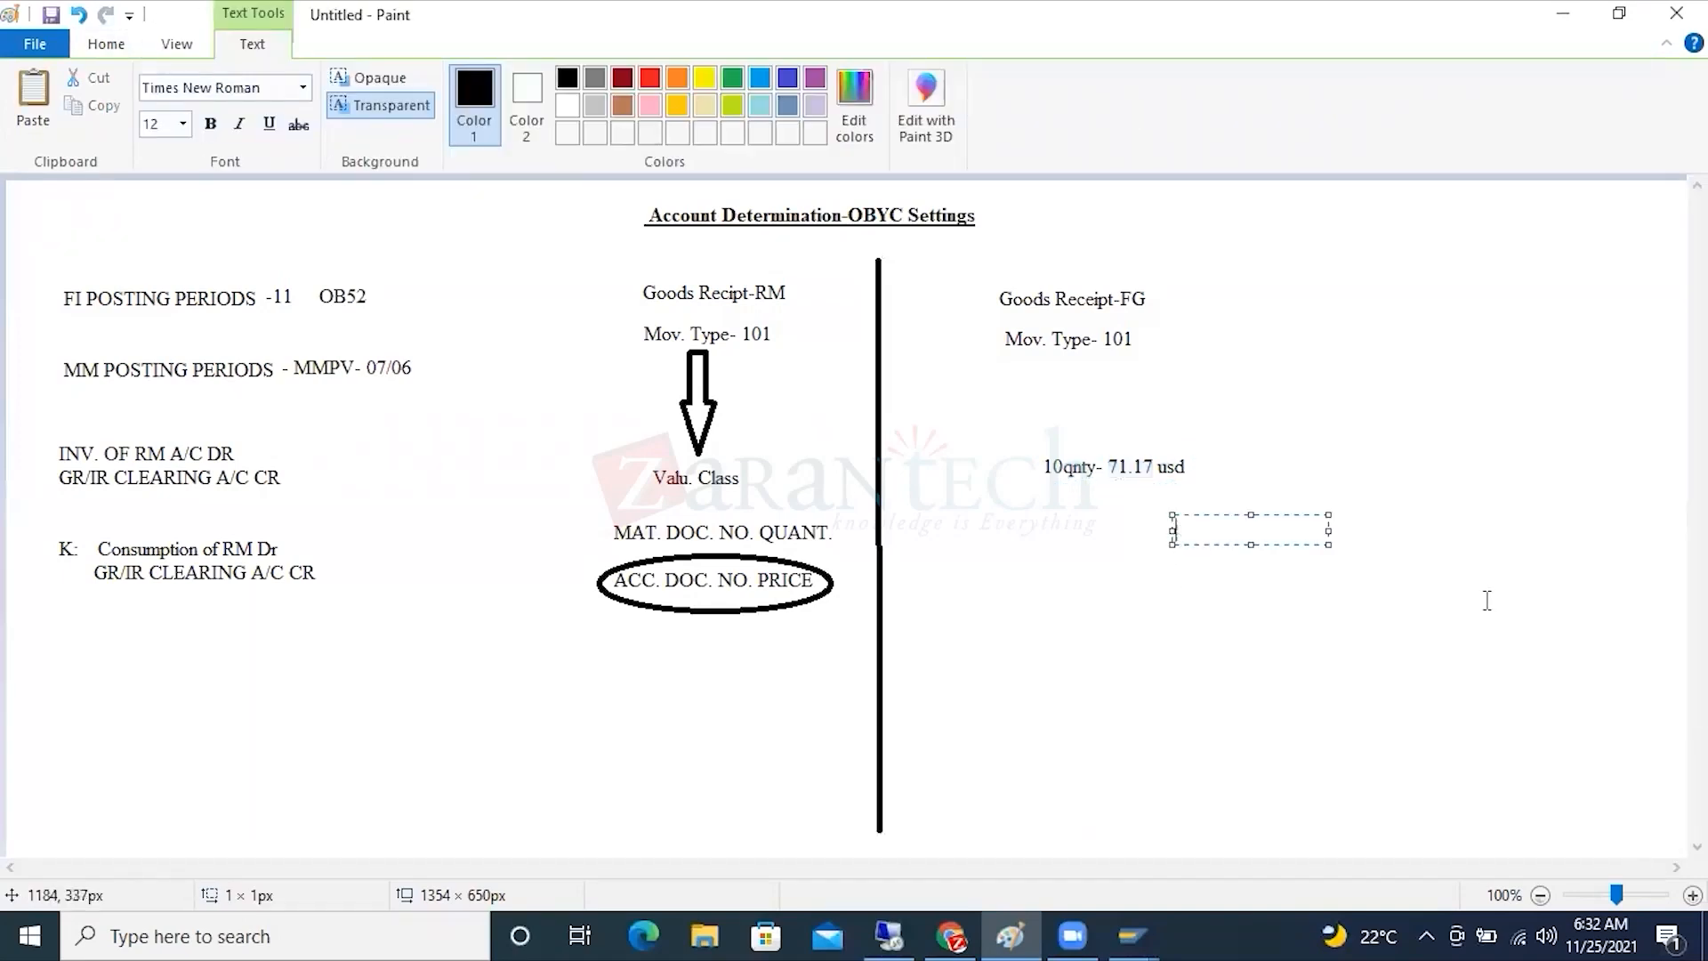
{"action": "type", "text": "171.17 USD"}
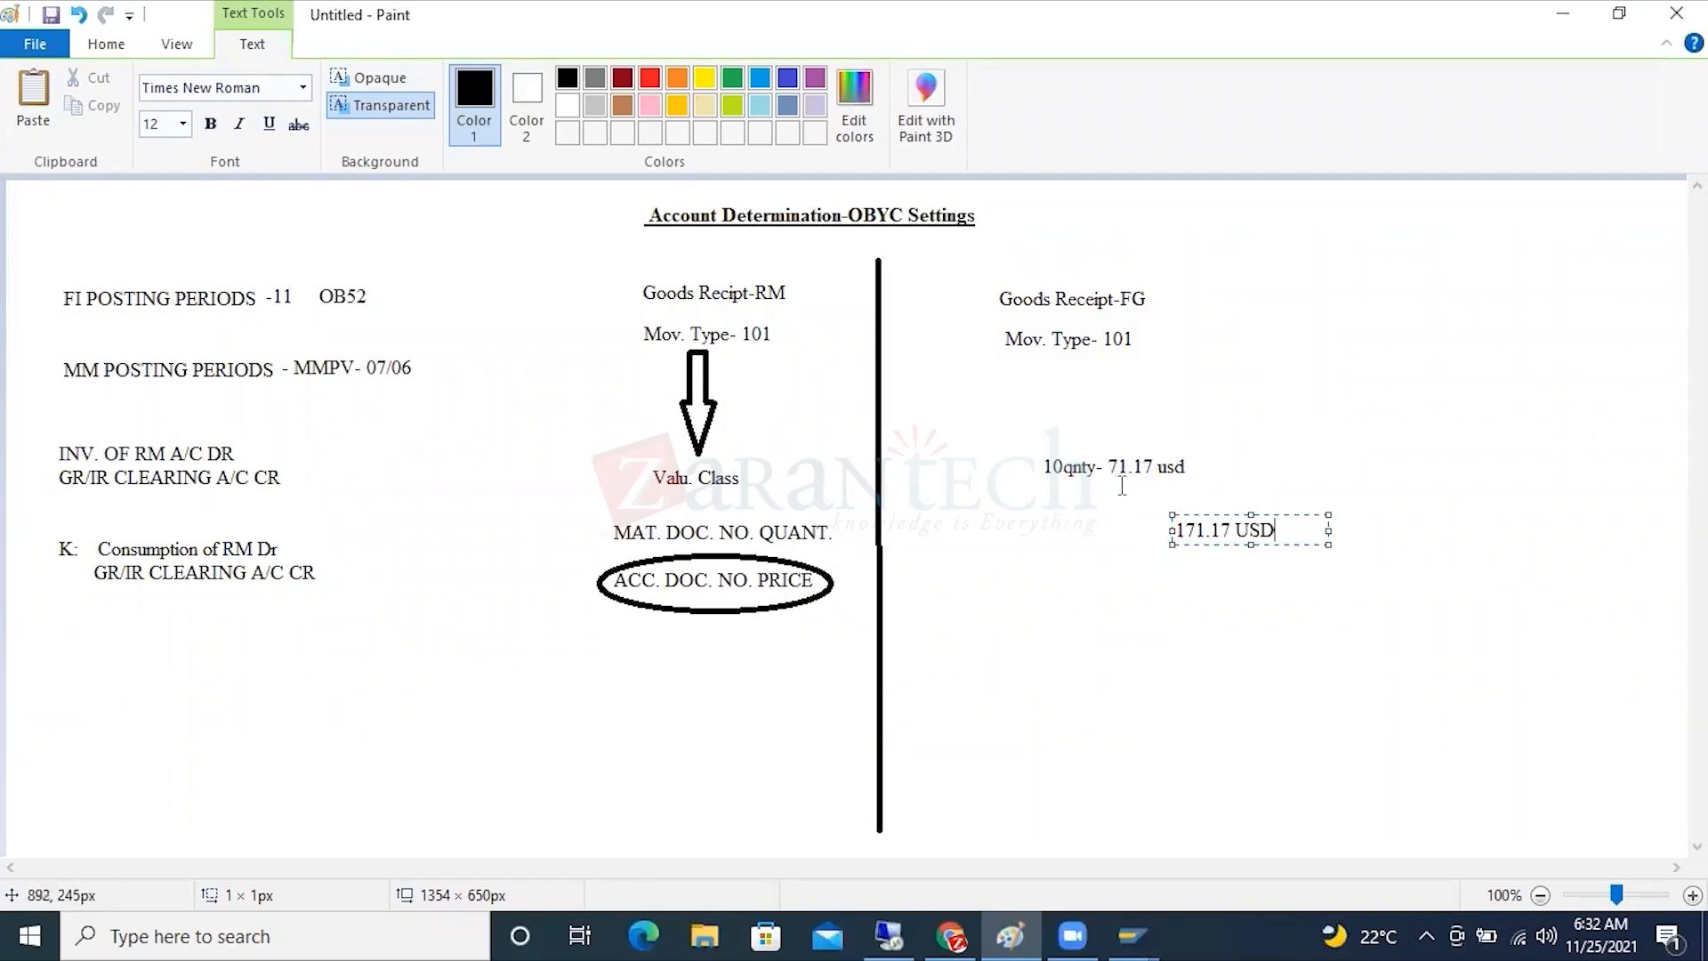
{"action": "left_click_drag", "start_coordinate": [1207, 529], "coordinate": [1175, 529]}
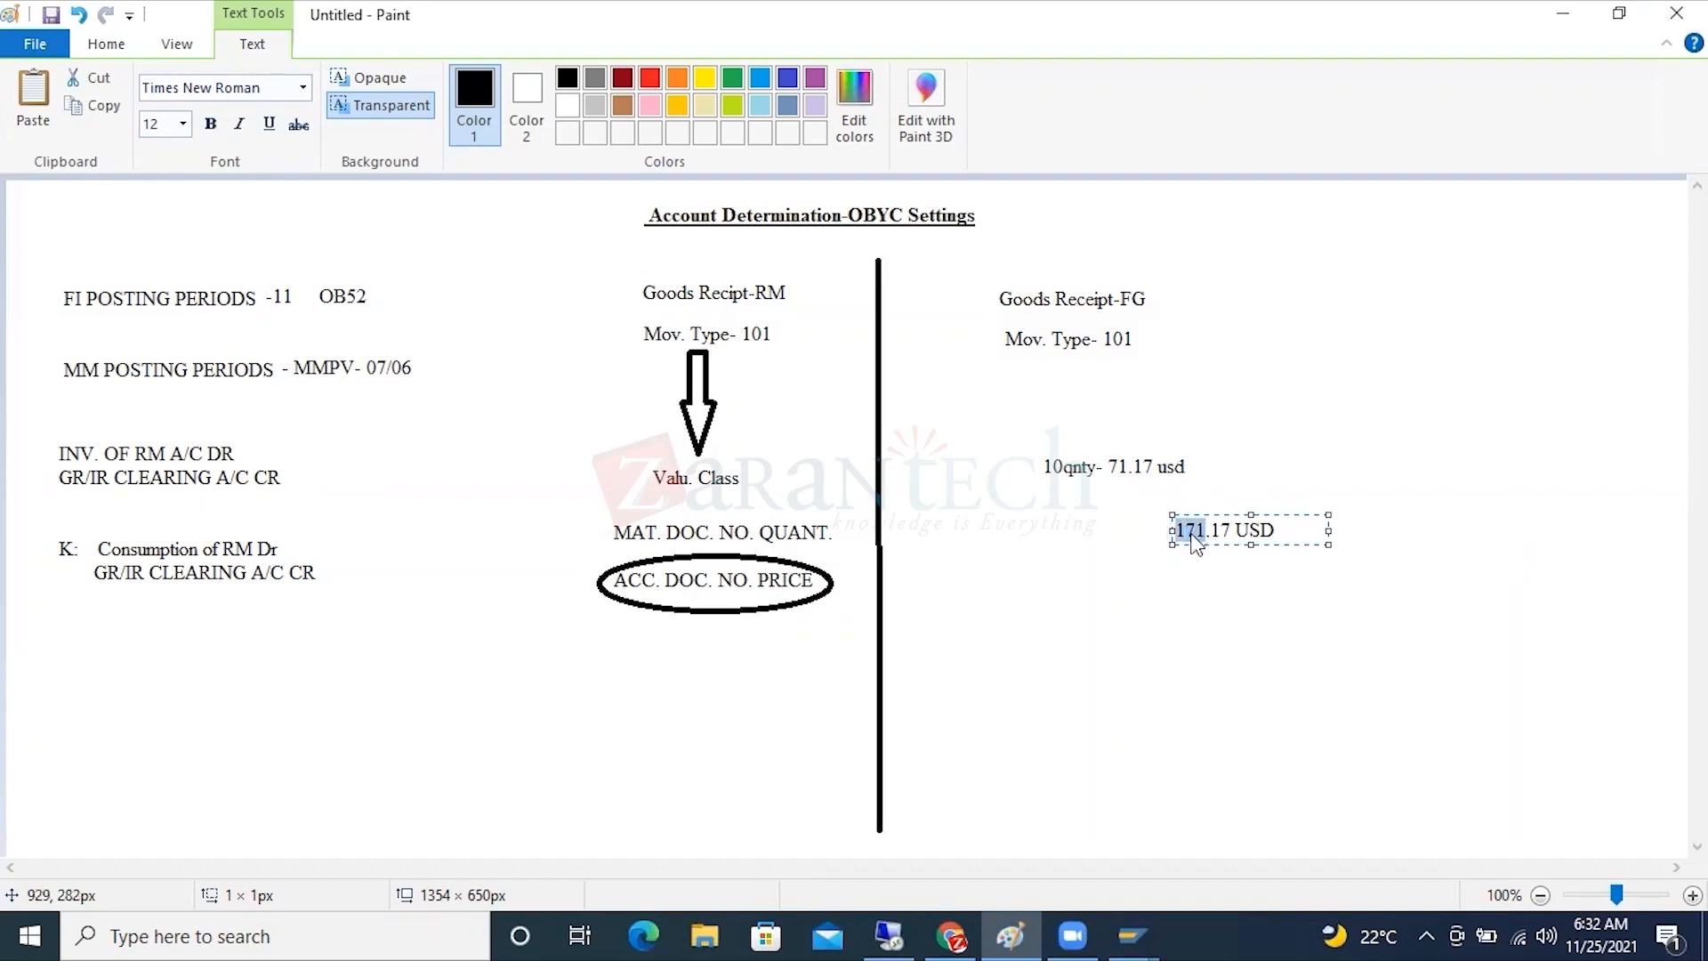
{"action": "left_click_drag", "start_coordinate": [1291, 529], "coordinate": [1167, 530]}
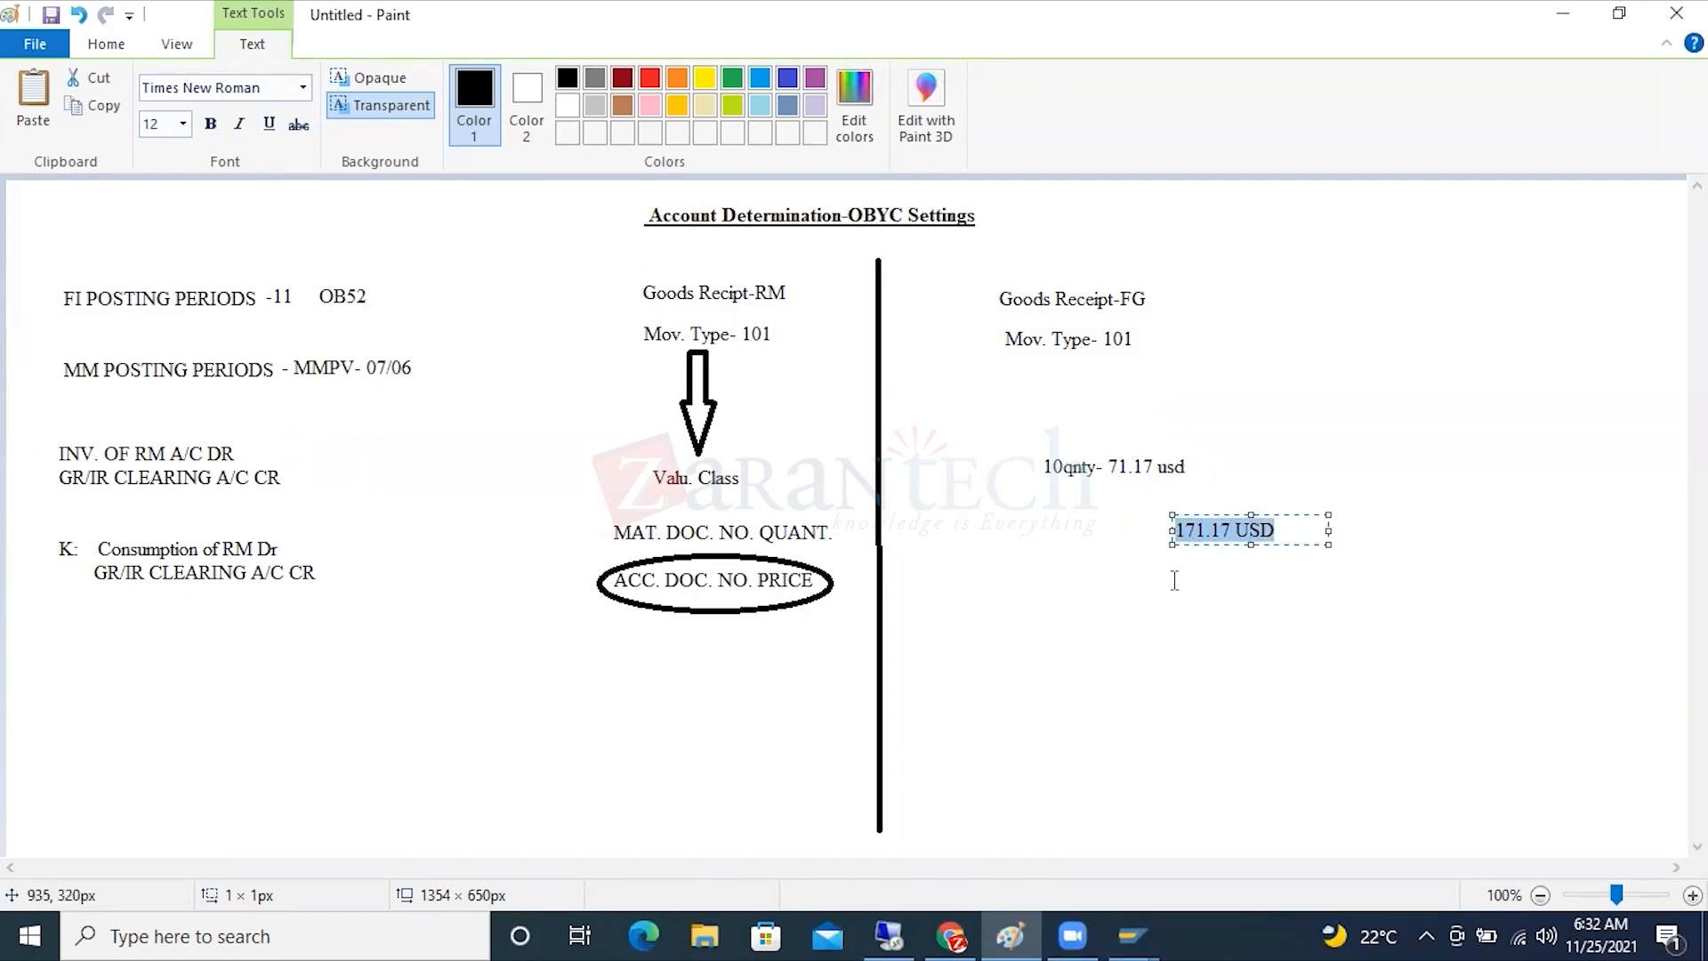
Write a second example price, "166.71 USD", under the 171.17 USD note.
{"action": "left_click", "coordinate": [1177, 579]}
{"action": "left_click", "coordinate": [1175, 569]}
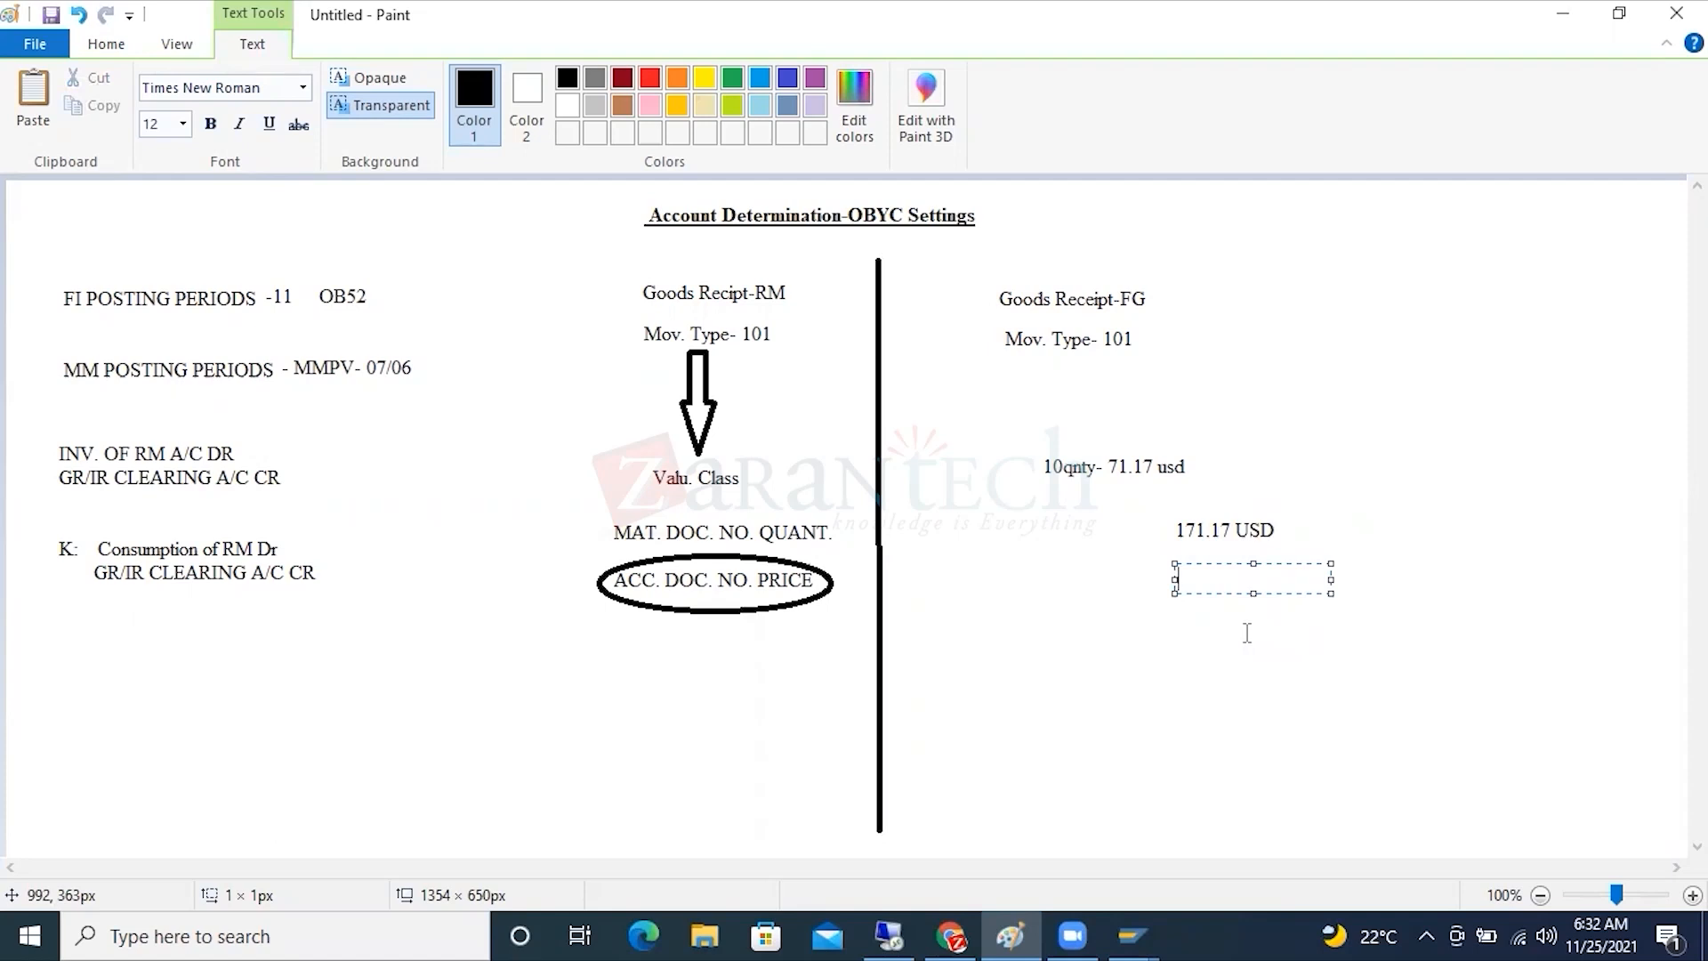
{"action": "type", "text": "166.71"}
{"action": "type", "text": "USD"}
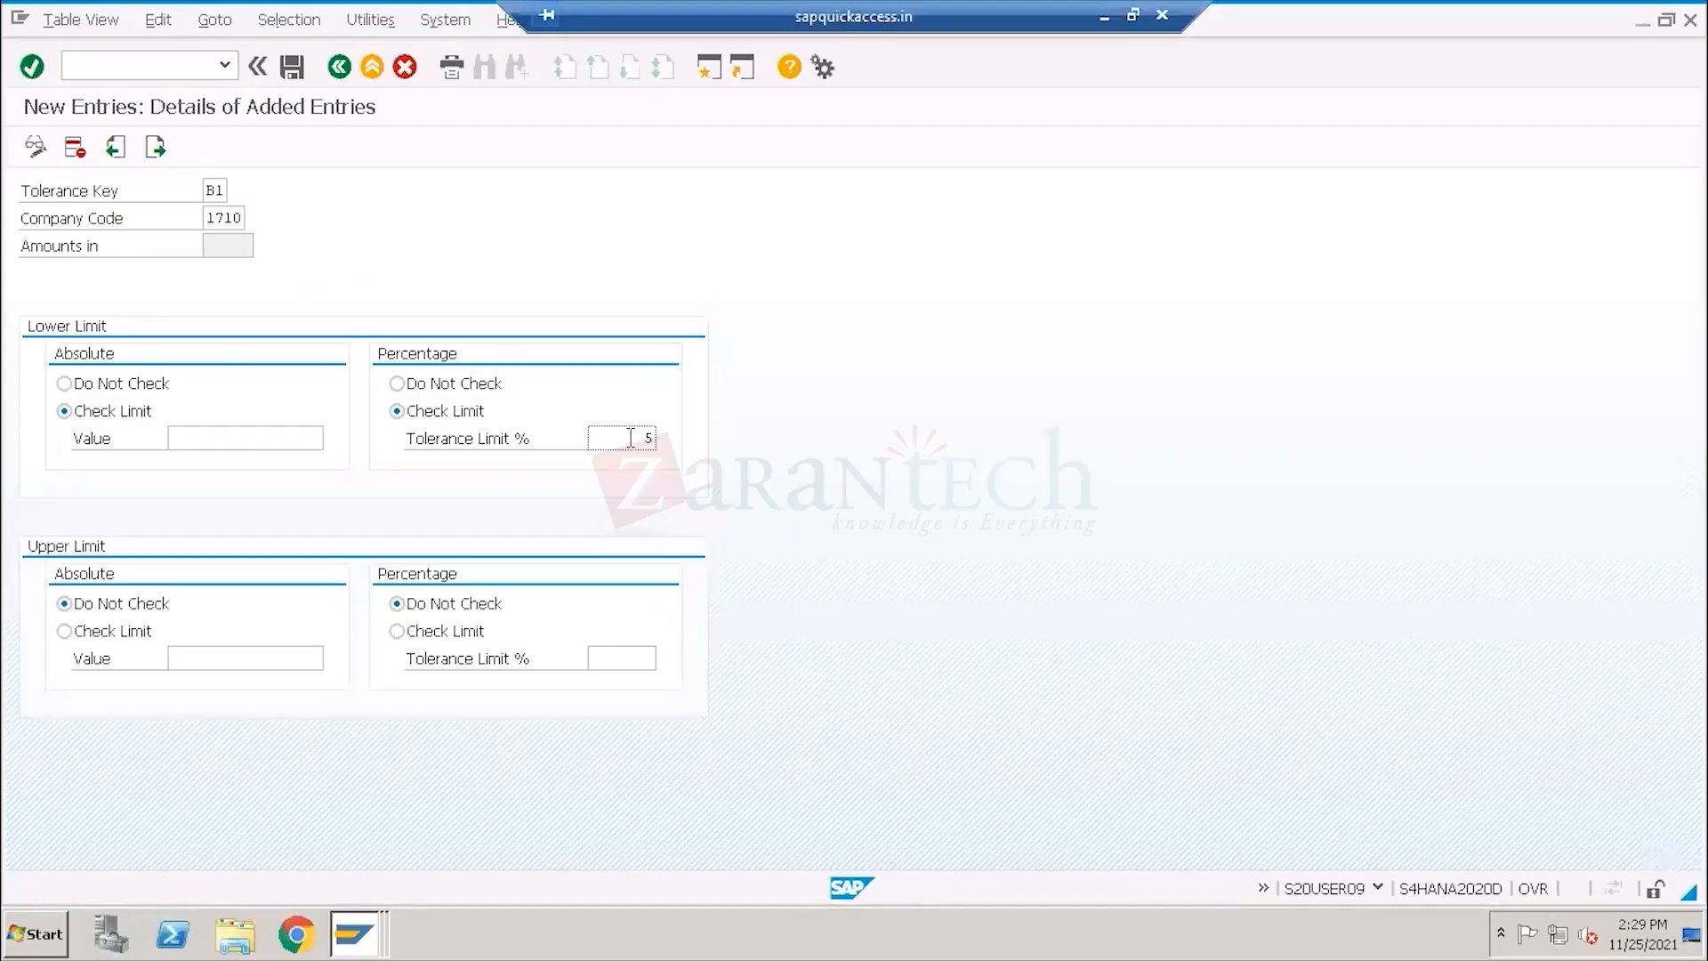
Switch back to SAP, enable the percentage check for the upper limit and set its tolerance limit to 5%.
{"action": "left_click_drag", "start_coordinate": [630, 440], "coordinate": [681, 445]}
{"action": "left_click", "coordinate": [425, 632]}
{"action": "left_click", "coordinate": [642, 659]}
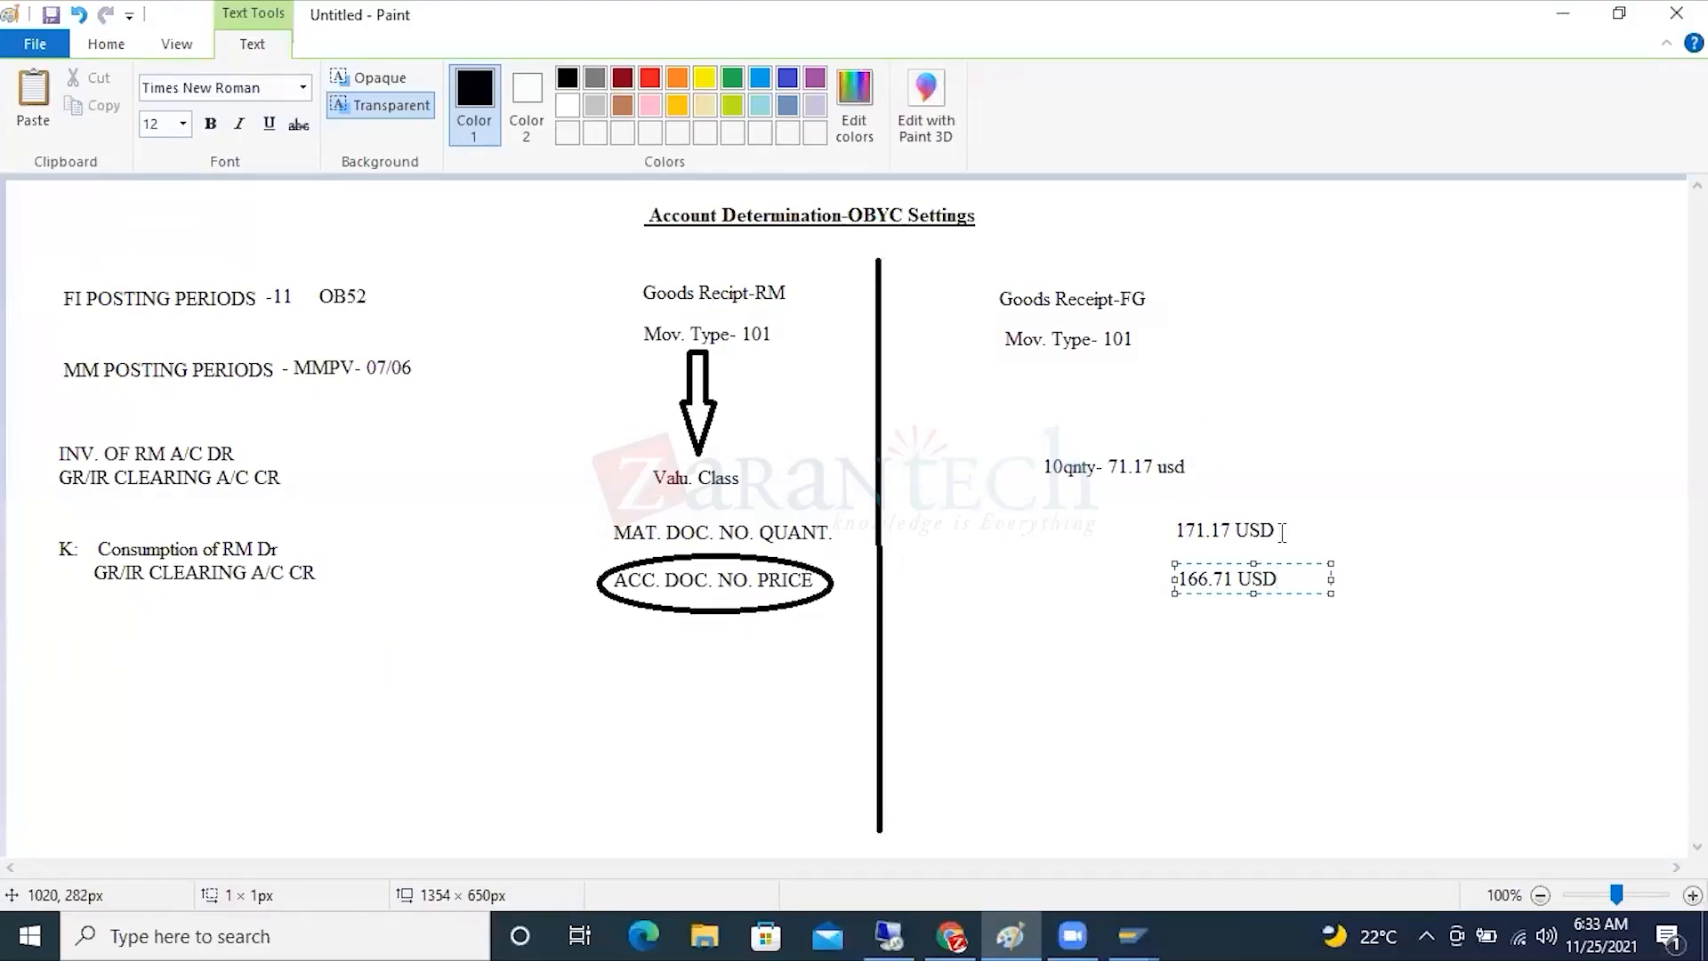
Switch to Paint and add ">" after the 171.17 USD note and "<" after the 166.71 USD note.
{"action": "left_click", "coordinate": [1281, 532]}
{"action": "left_click", "coordinate": [1283, 531]}
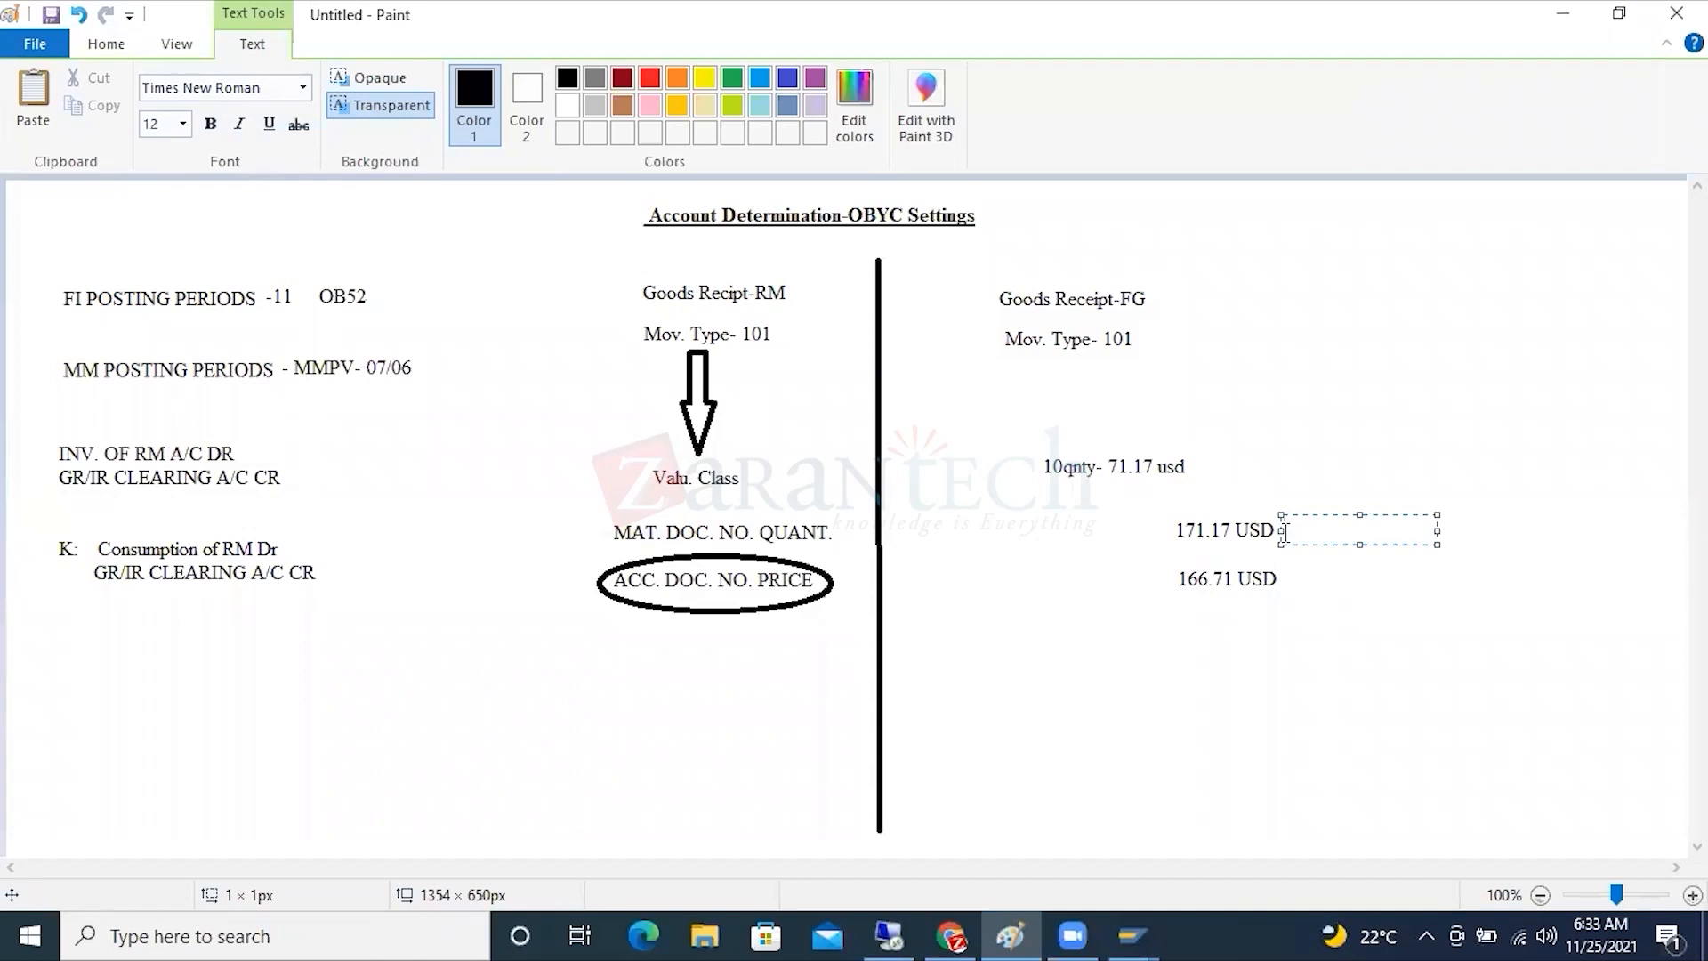
{"action": "type", "text": "->"}
{"action": "left_click", "coordinate": [1284, 577]}
{"action": "left_click", "coordinate": [1283, 570]}
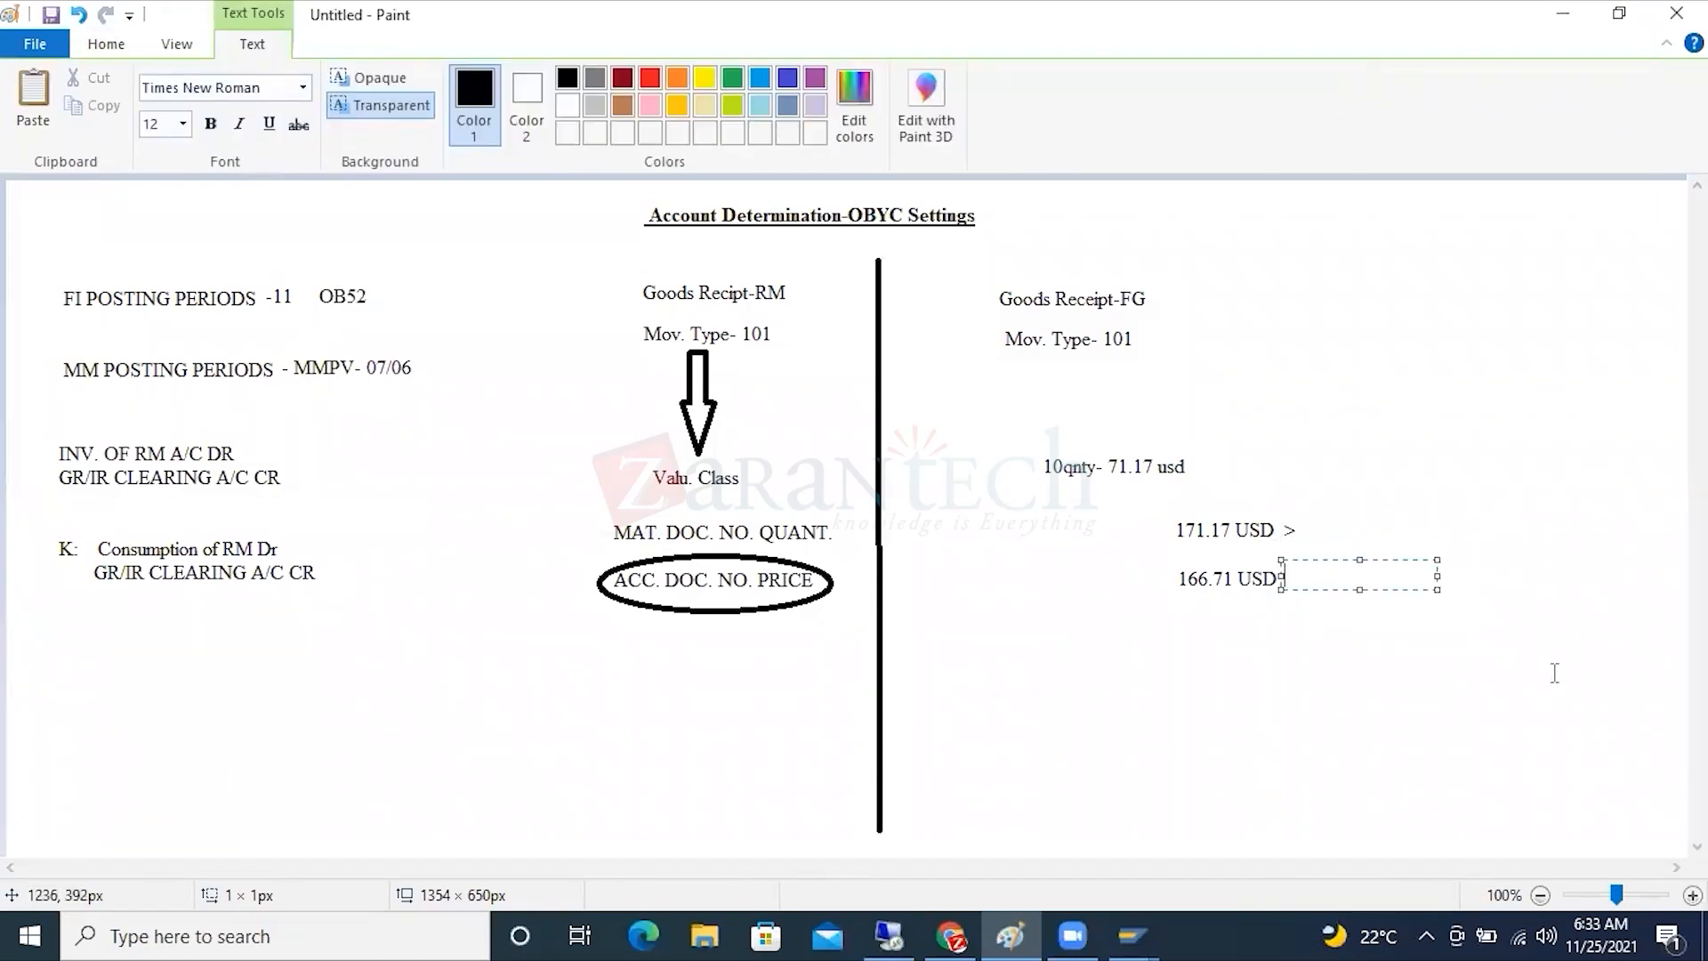
{"action": "type", "text": "<"}
Add the comparison amount "176.71$" after the greater-than sign beside 171.17 USD.
{"action": "left_click", "coordinate": [1296, 530]}
{"action": "left_click", "coordinate": [1297, 531]}
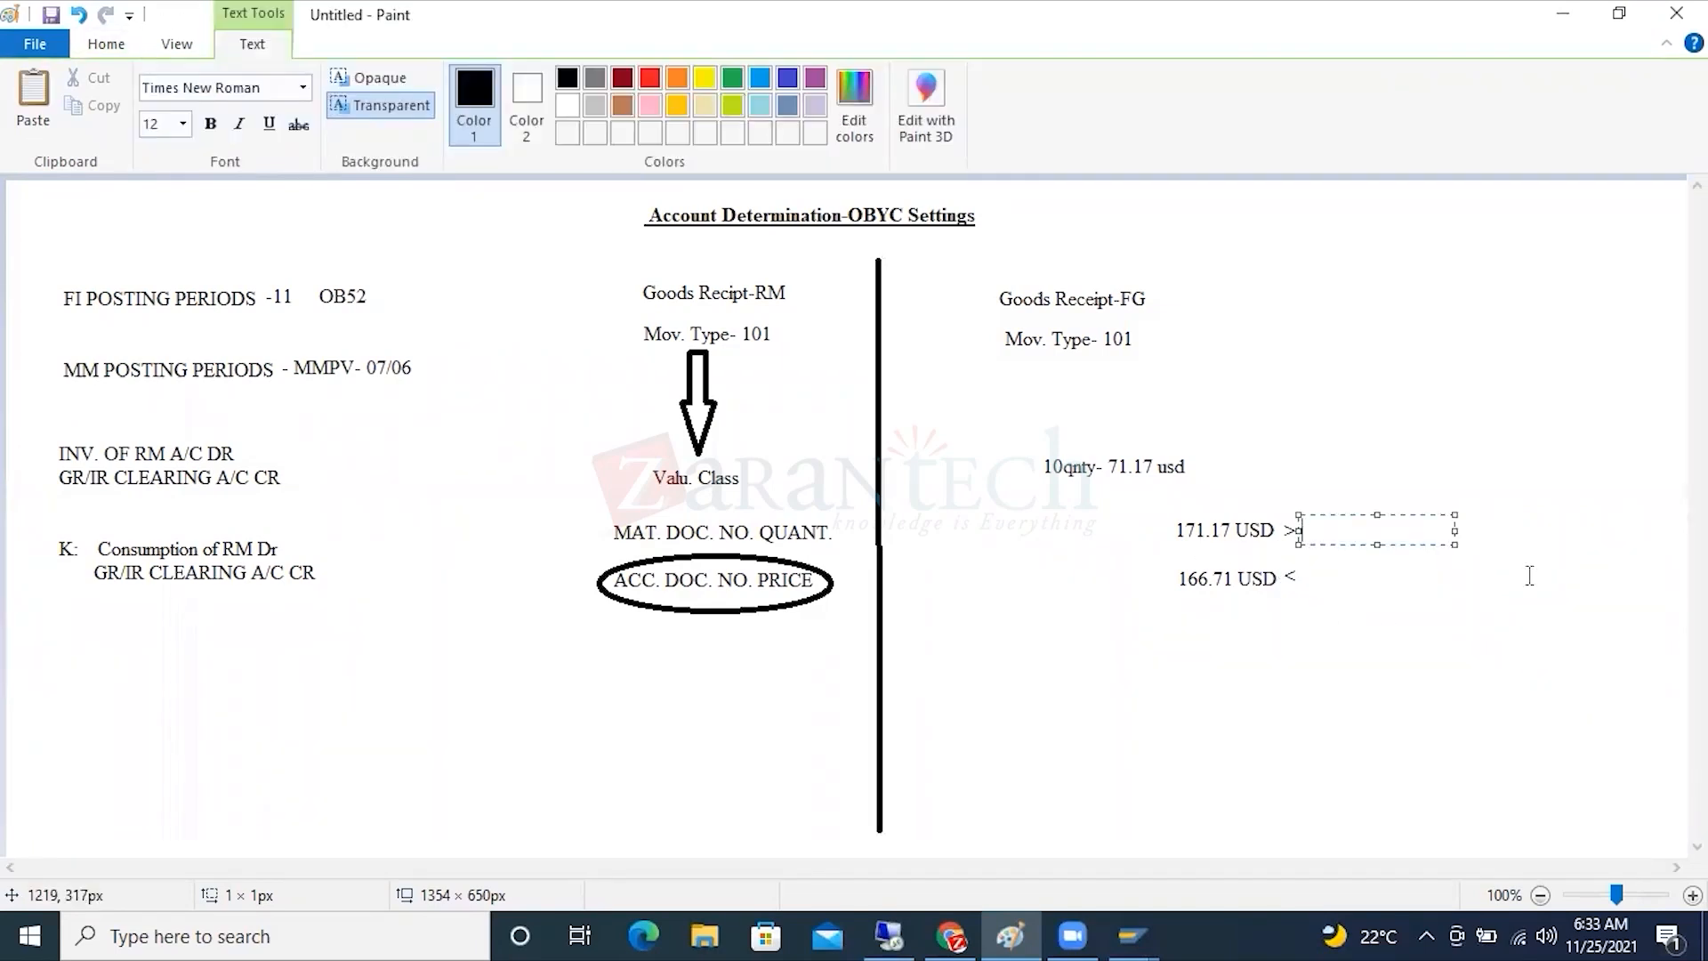
{"action": "type", "text": "176.71$"}
Switch back to SAP and examine the net price, order quantity and order unit of TG11 in the purchase order.
{"action": "left_click", "coordinate": [890, 937]}
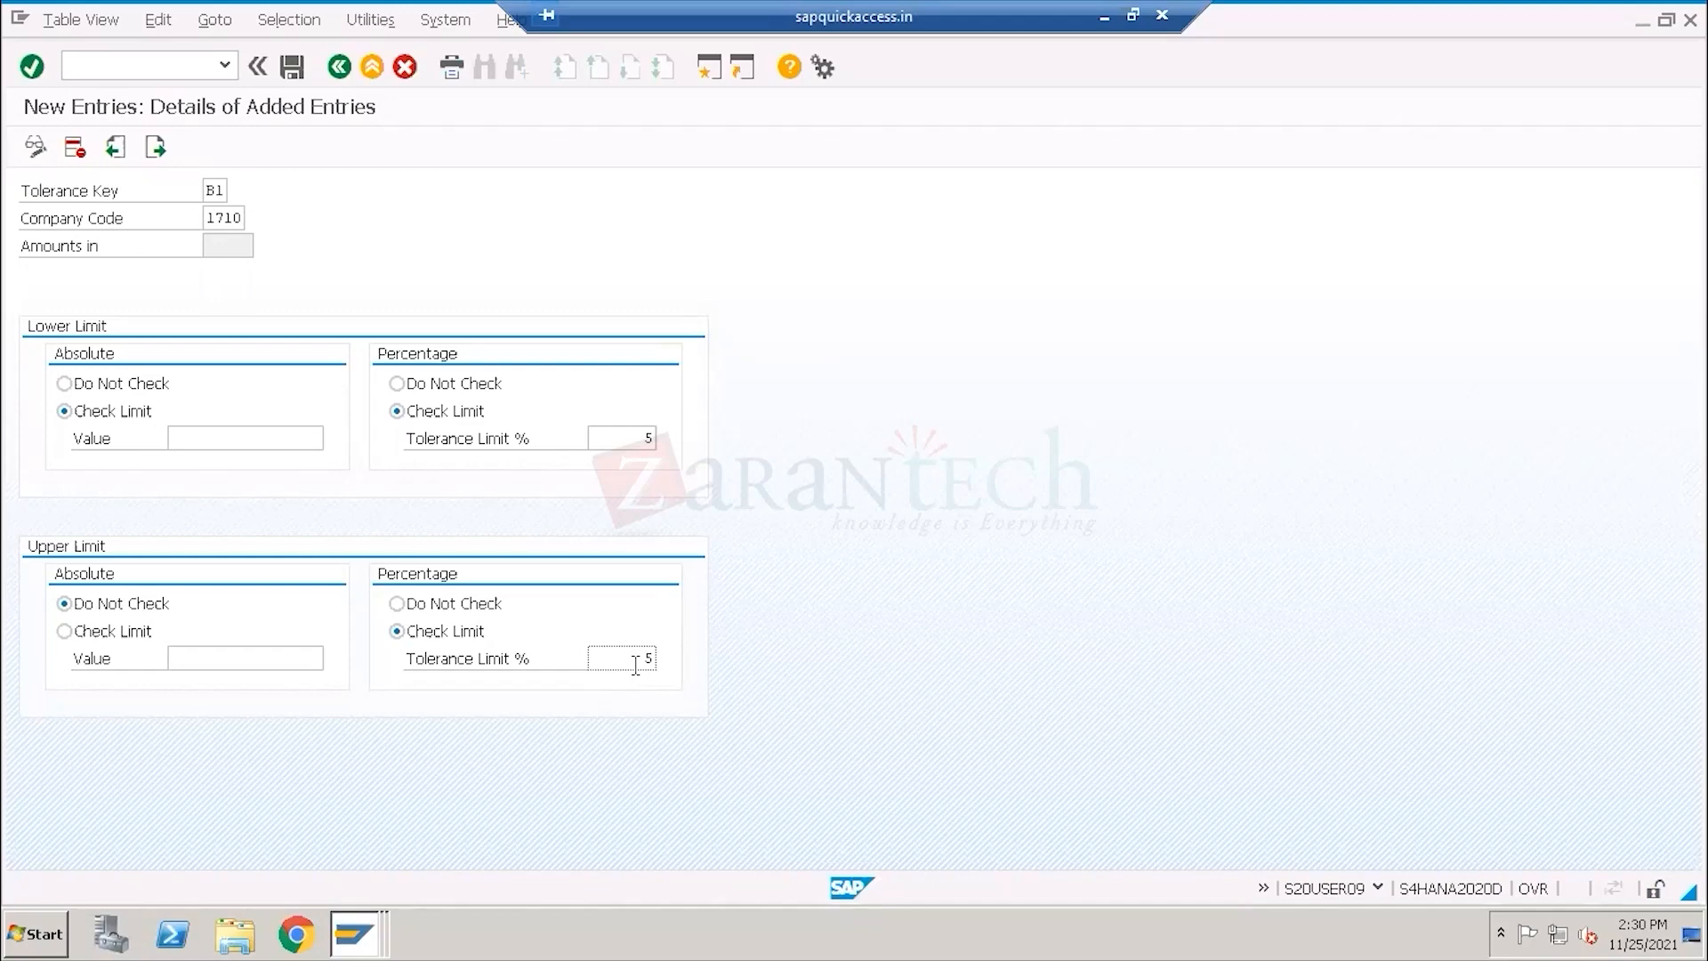
{"action": "left_click", "coordinate": [357, 934]}
{"action": "left_click", "coordinate": [296, 780]}
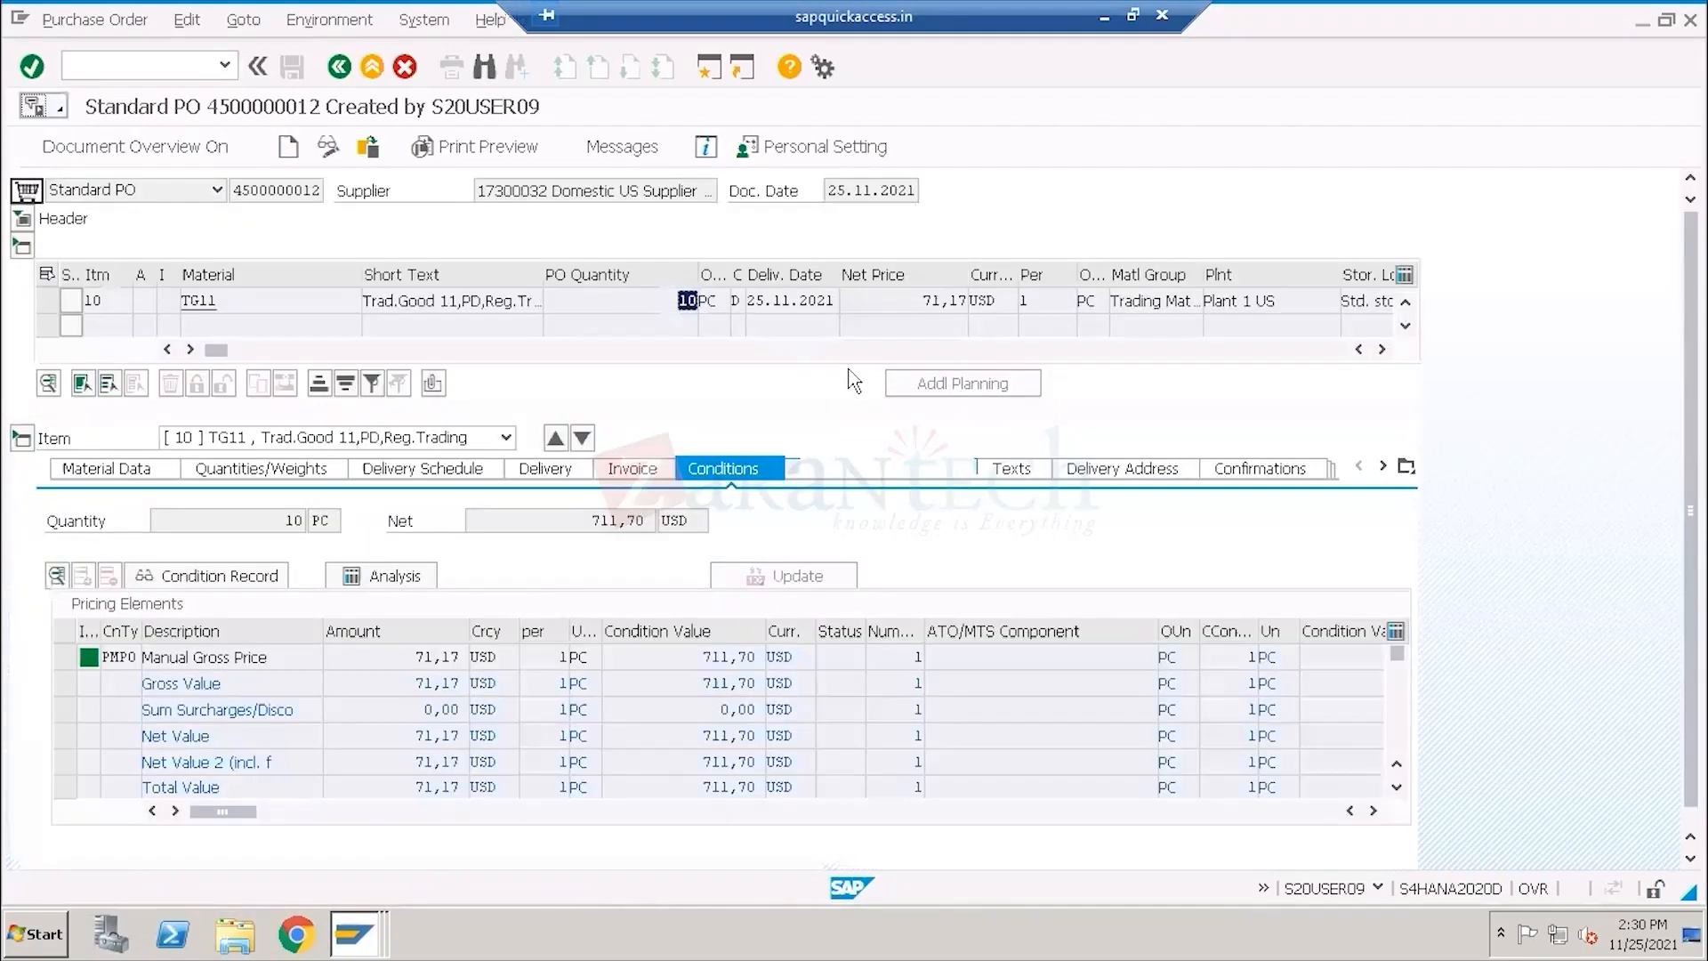
{"action": "double_click", "coordinate": [921, 305]}
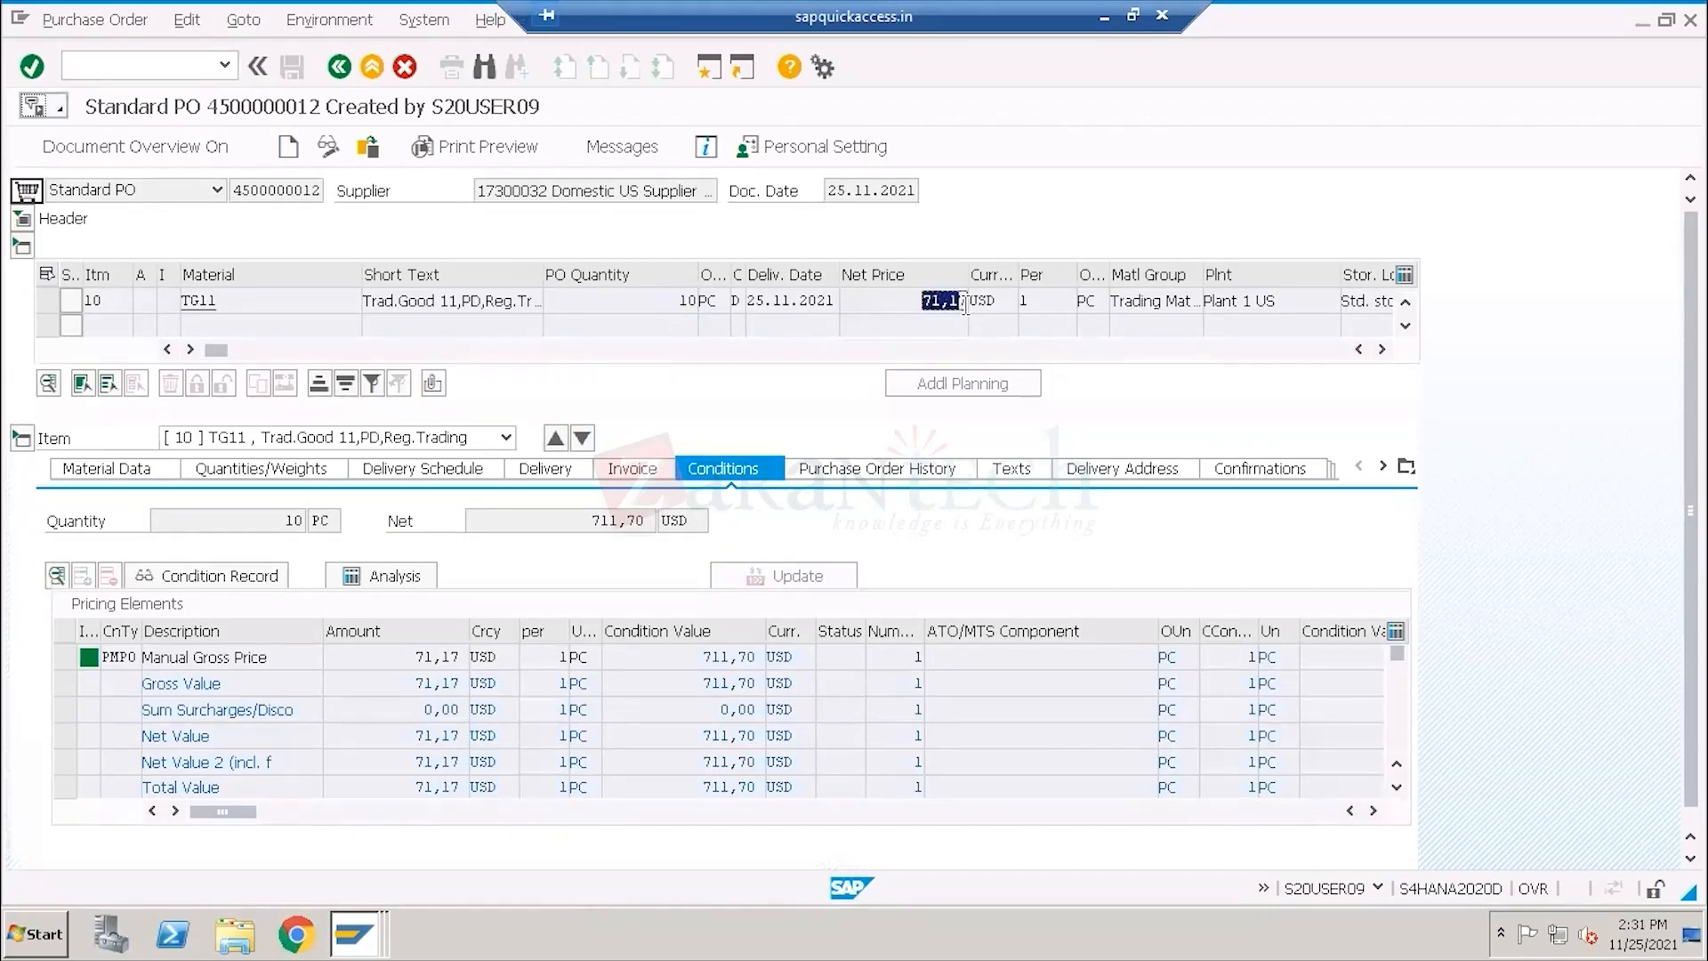
{"action": "left_click_drag", "start_coordinate": [965, 306], "coordinate": [970, 307]}
{"action": "left_click_drag", "start_coordinate": [665, 301], "coordinate": [713, 298]}
{"action": "left_click_drag", "start_coordinate": [916, 305], "coordinate": [973, 305]}
{"action": "left_click", "coordinate": [681, 303]}
{"action": "left_click_drag", "start_coordinate": [696, 306], "coordinate": [703, 304]}
{"action": "left_click", "coordinate": [923, 301]}
{"action": "left_click_drag", "start_coordinate": [923, 300], "coordinate": [963, 301]}
{"action": "left_click", "coordinate": [702, 305]}
{"action": "double_click", "coordinate": [703, 306]}
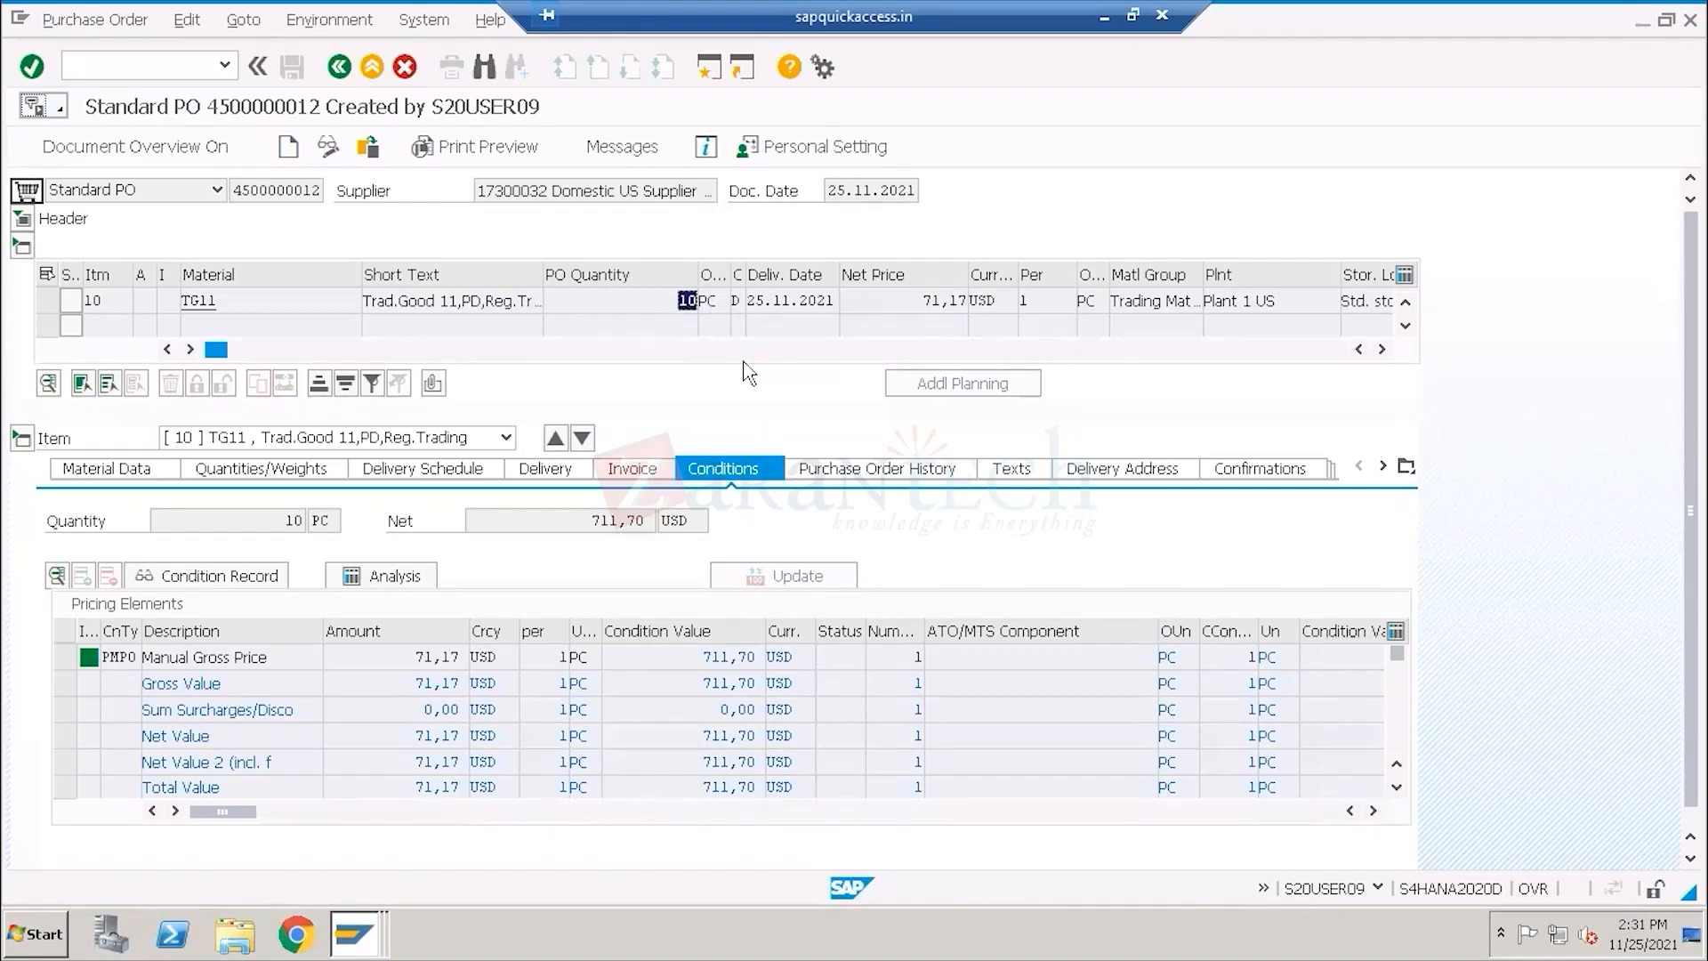
{"action": "left_click", "coordinate": [722, 303]}
{"action": "left_click_drag", "start_coordinate": [723, 306], "coordinate": [693, 309]}
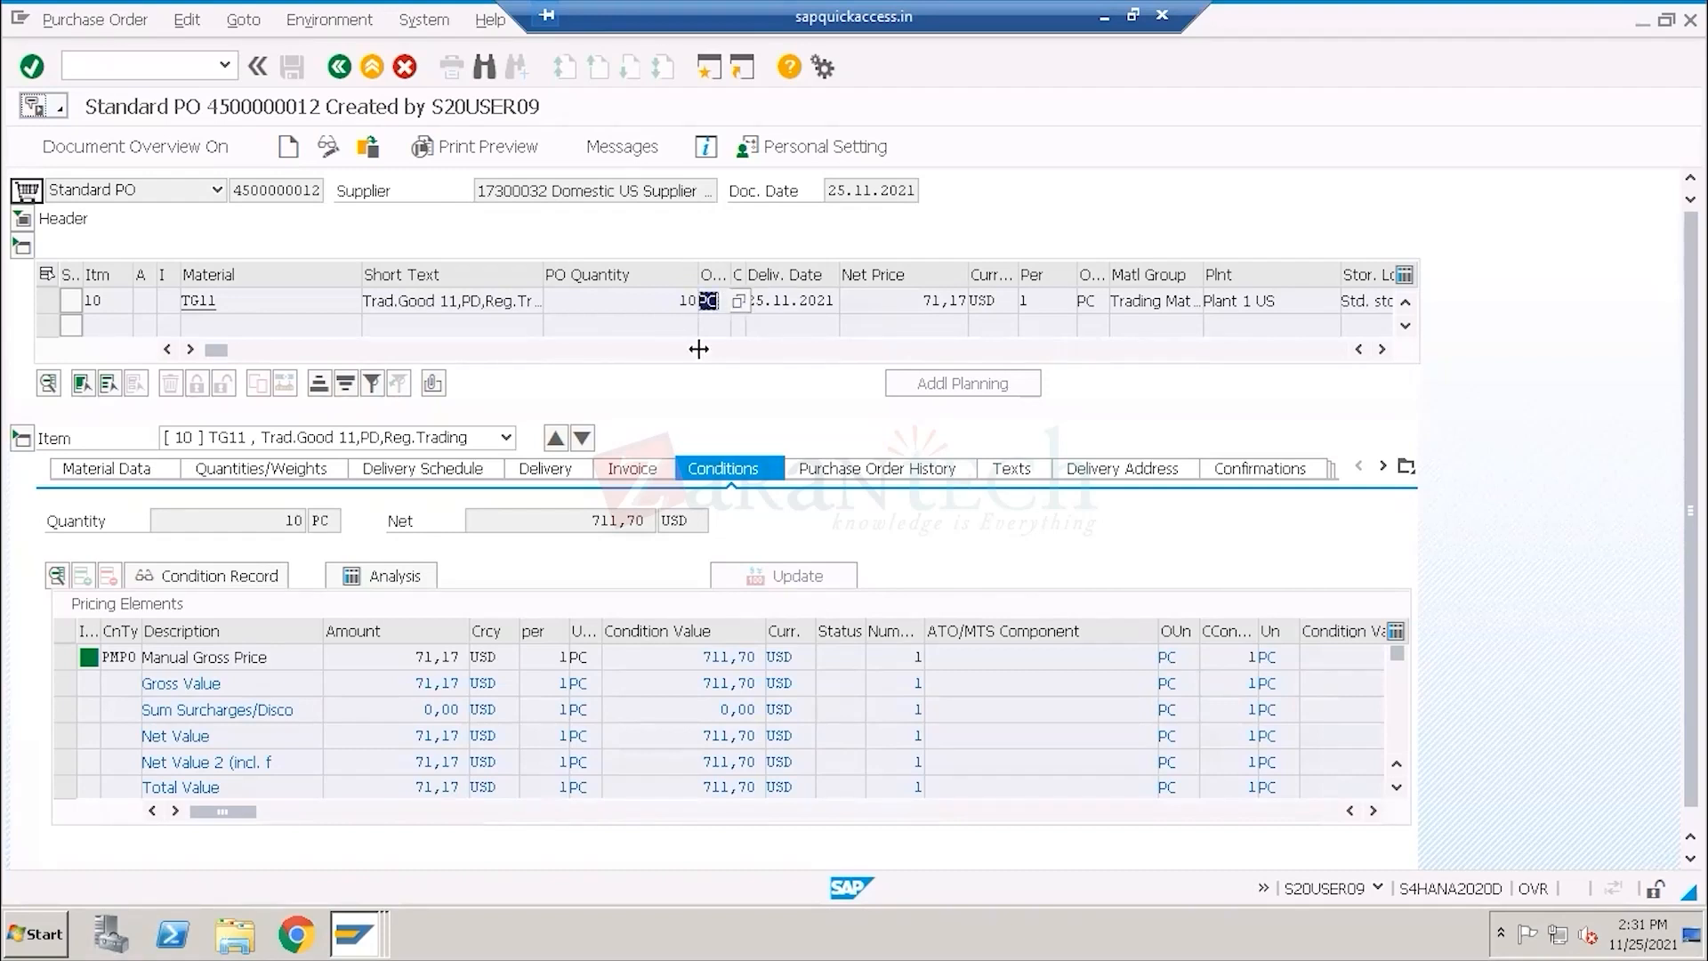
Return from the purchase order to the new tolerance limit entry.
{"action": "left_click", "coordinate": [350, 936]}
{"action": "left_click", "coordinate": [353, 941]}
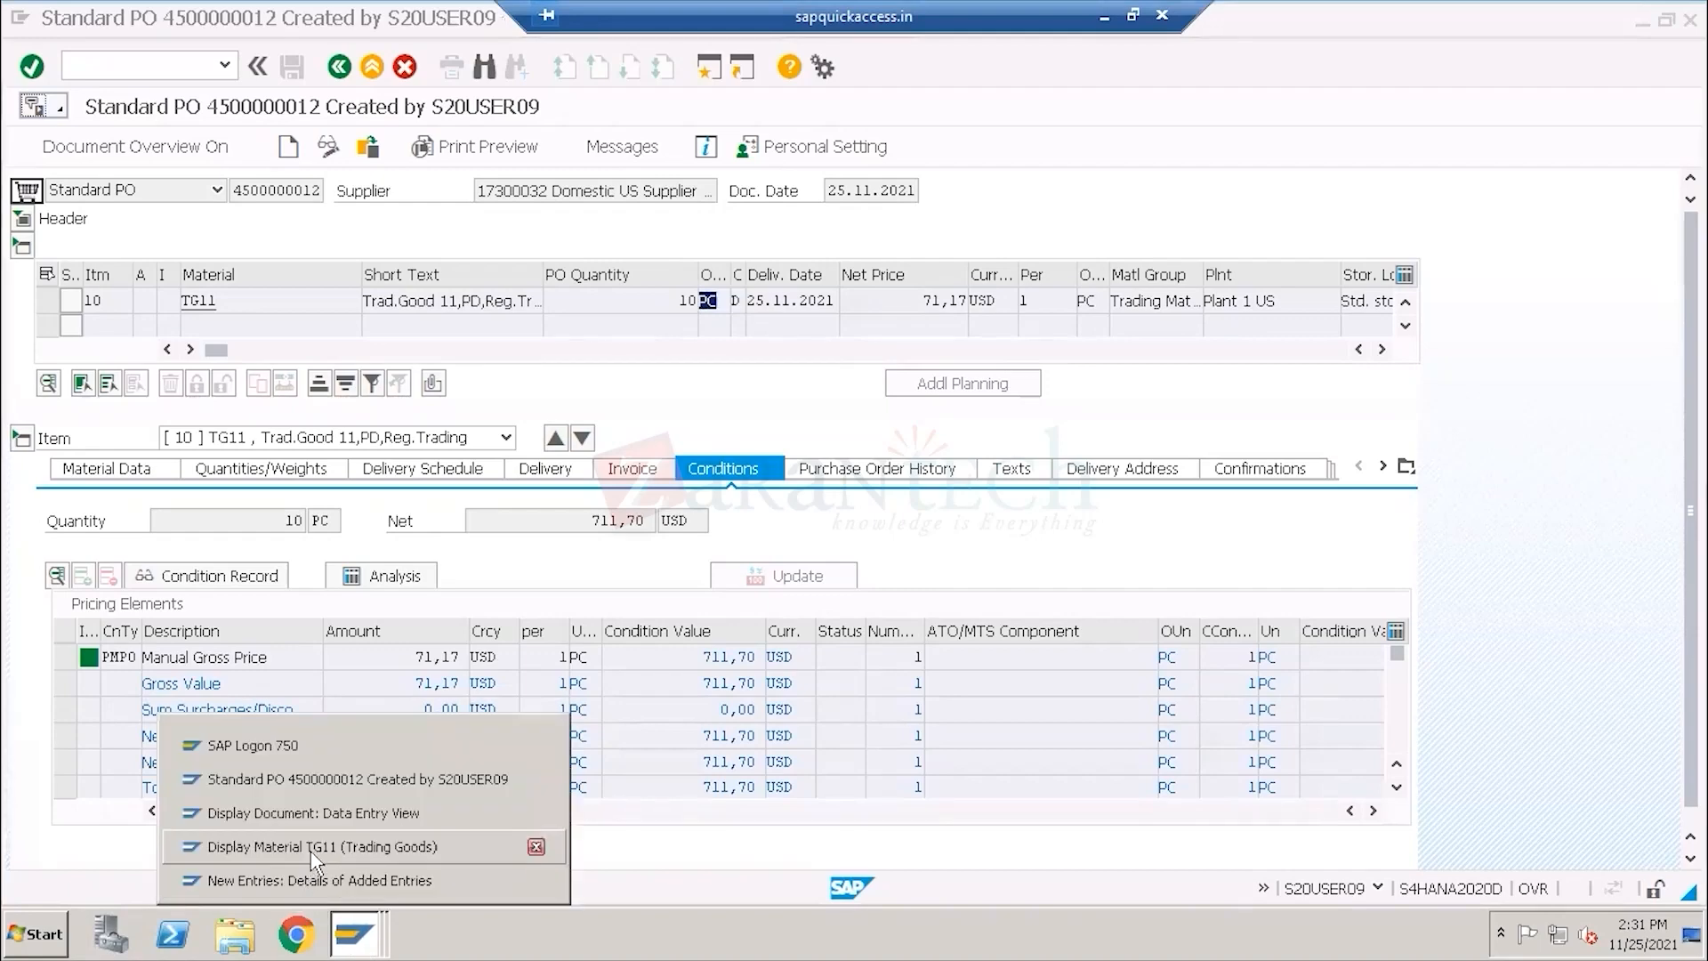
{"action": "left_click", "coordinate": [316, 880]}
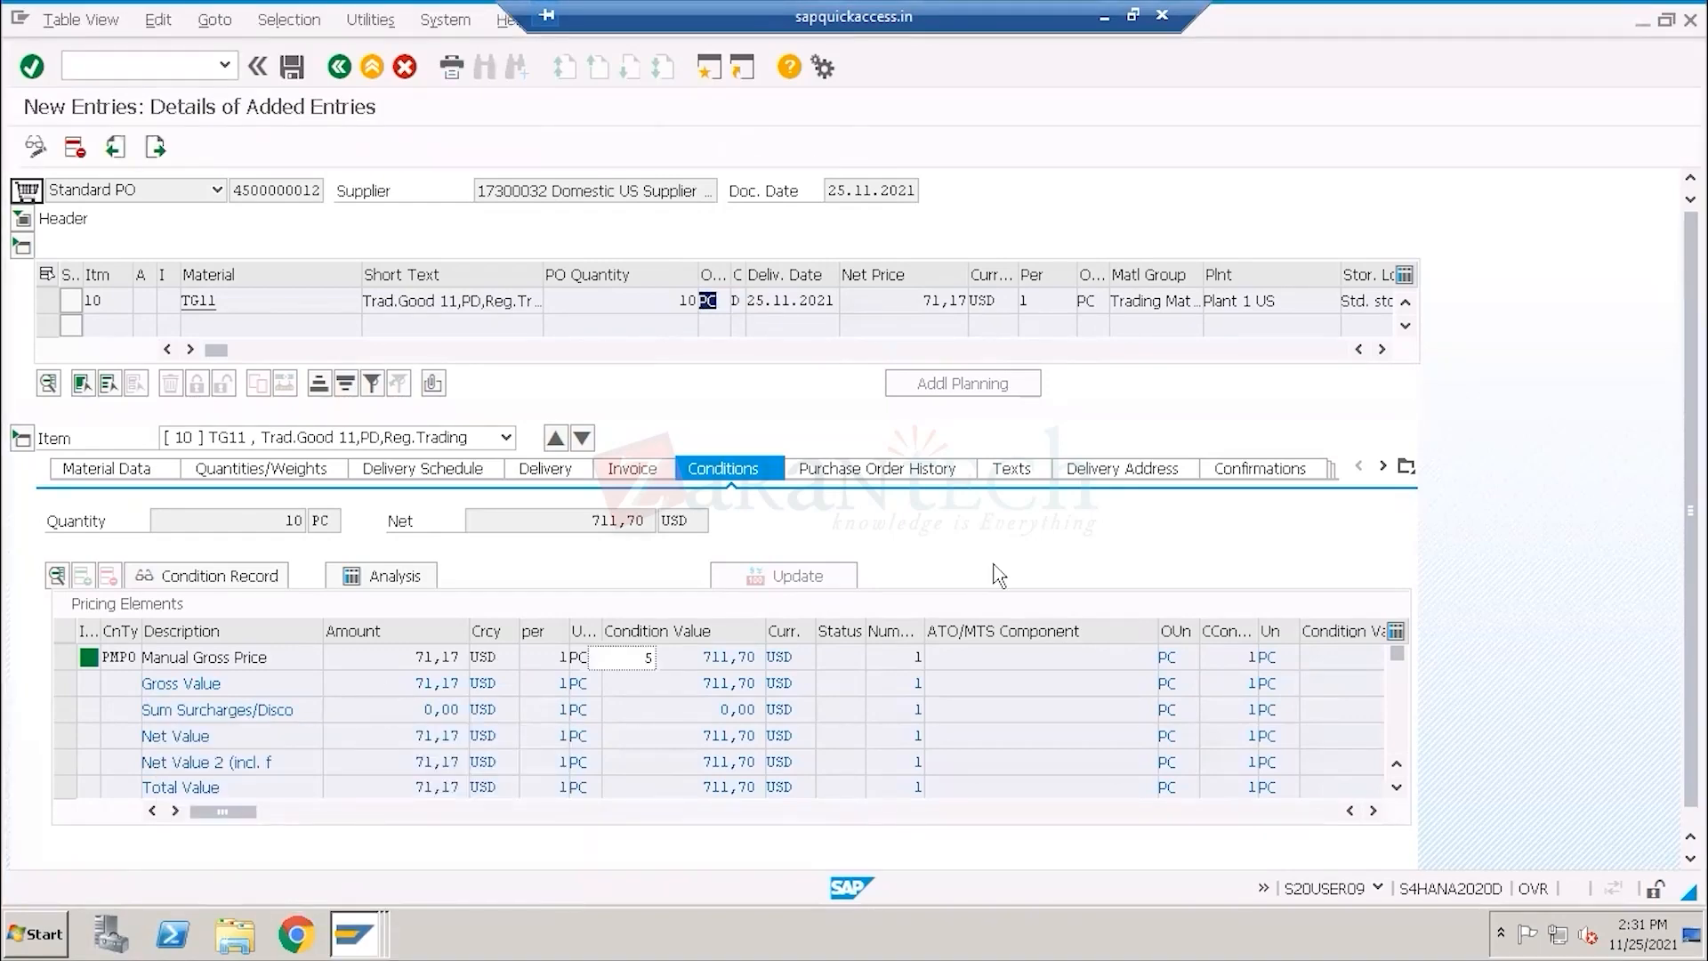
Discard the unsaved tolerance limit entry and select the existing B1, B2 and VP entries of company code 1710.
{"action": "left_click", "coordinate": [405, 71]}
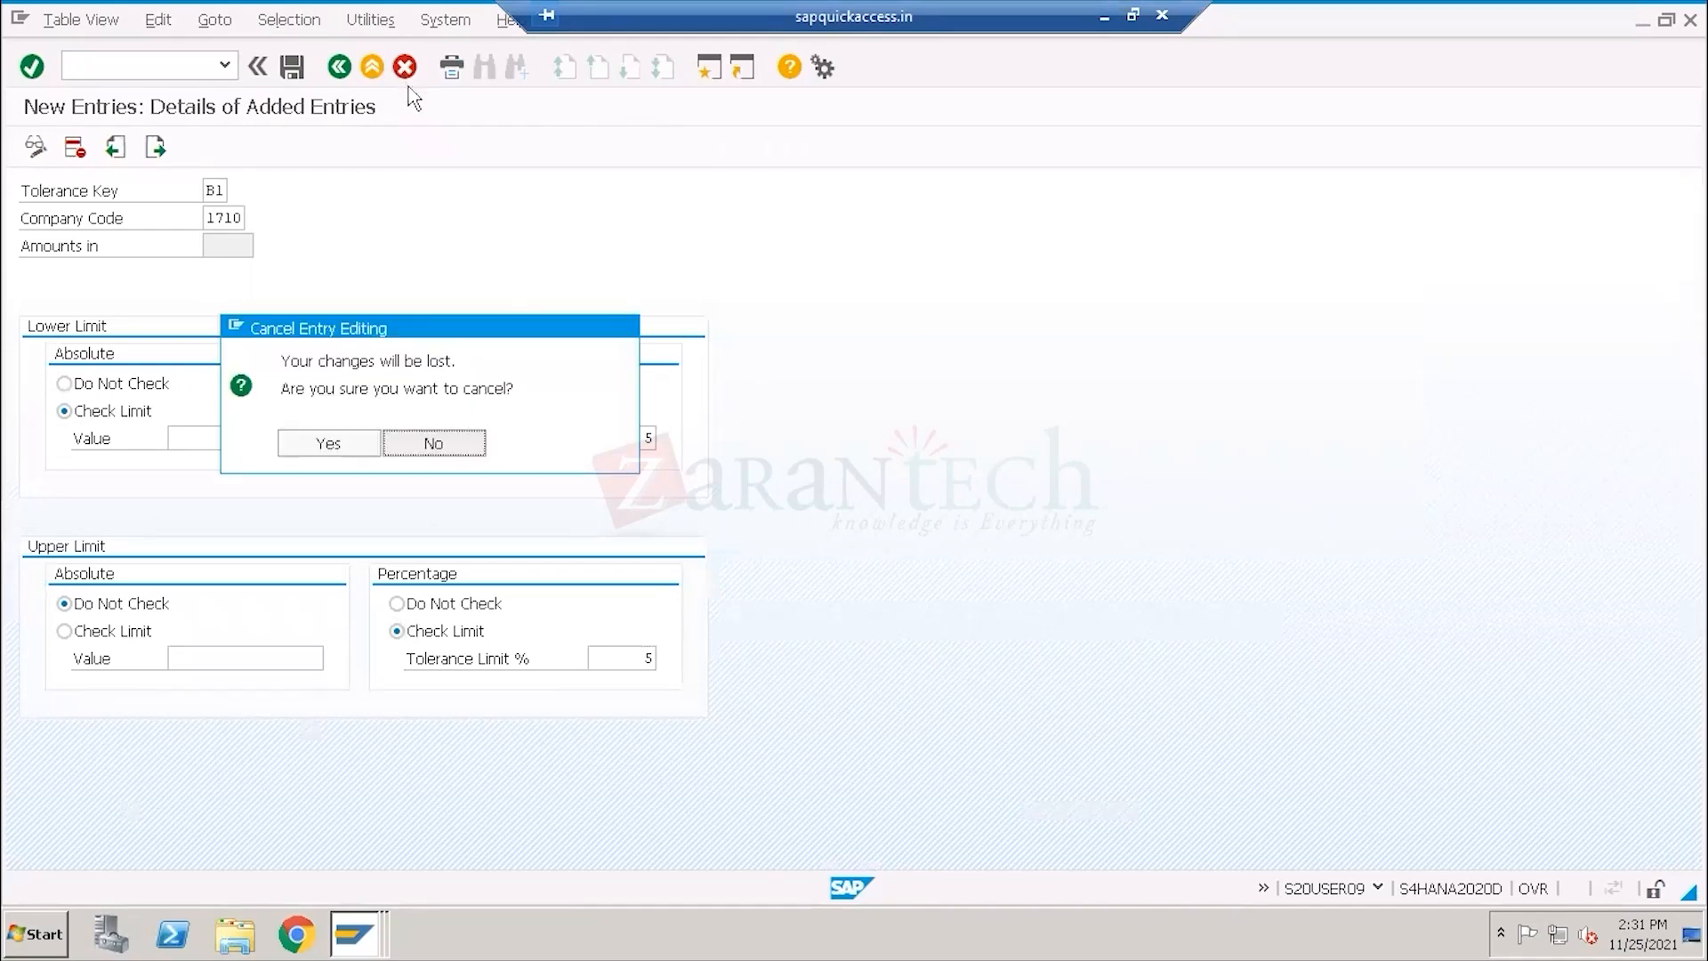
{"action": "left_click", "coordinate": [356, 444]}
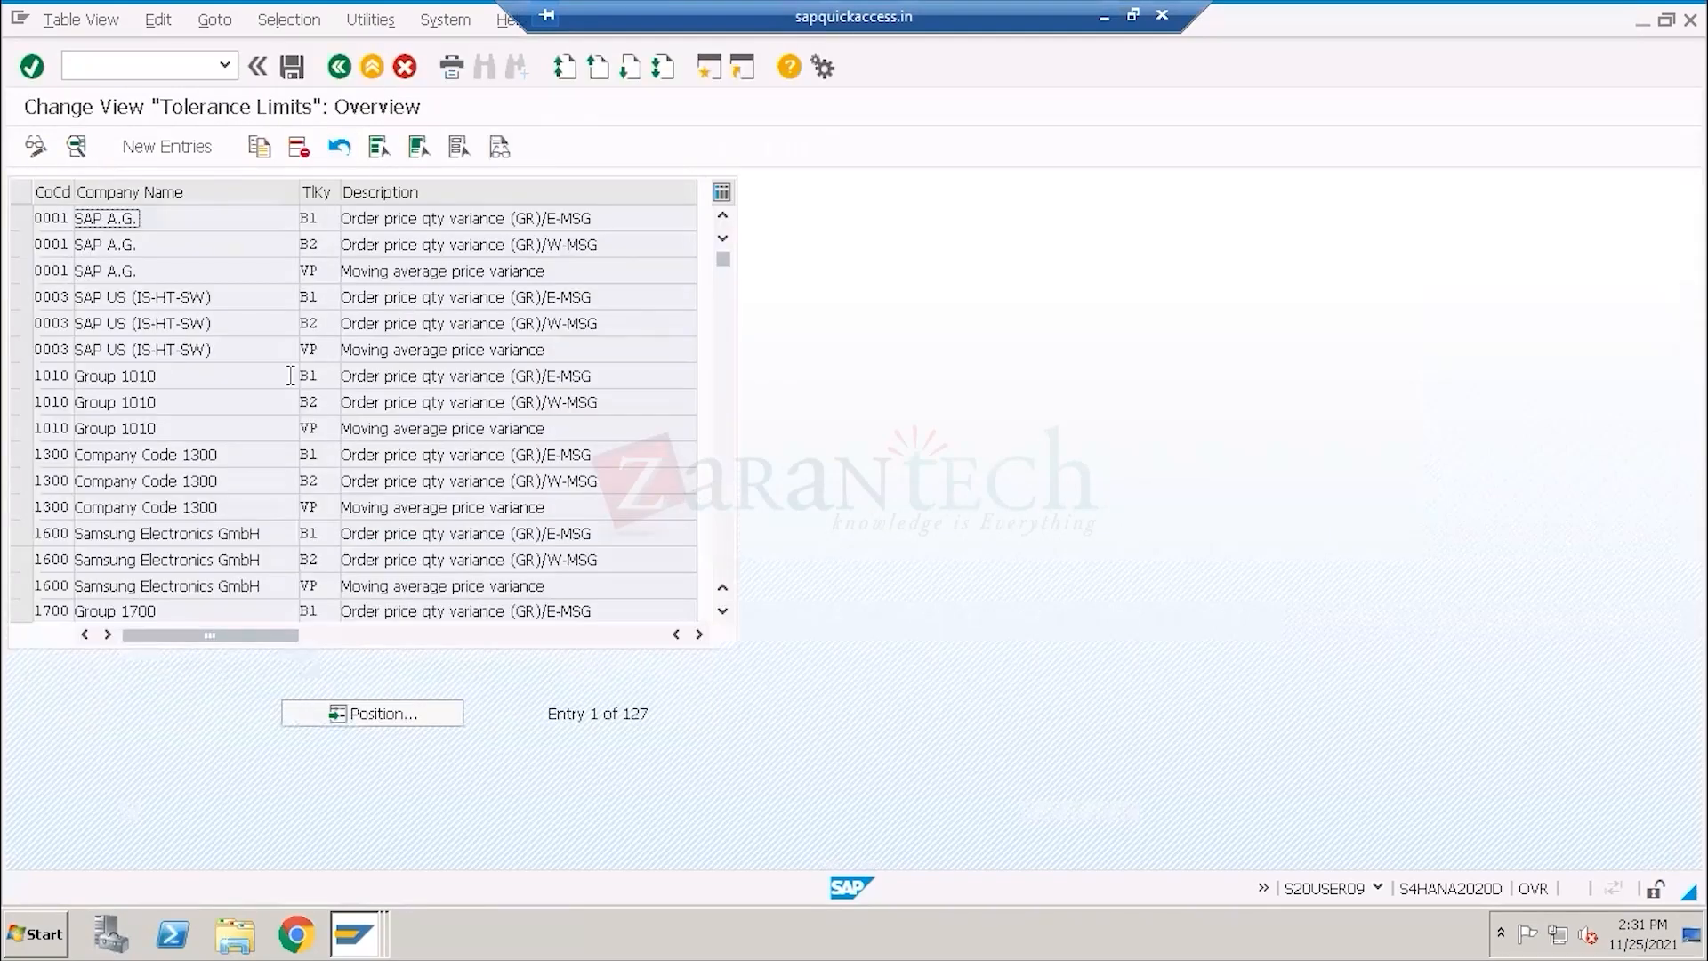
{"action": "scroll", "coordinate": [272, 525], "scroll_direction": "down", "scroll_amount": 1}
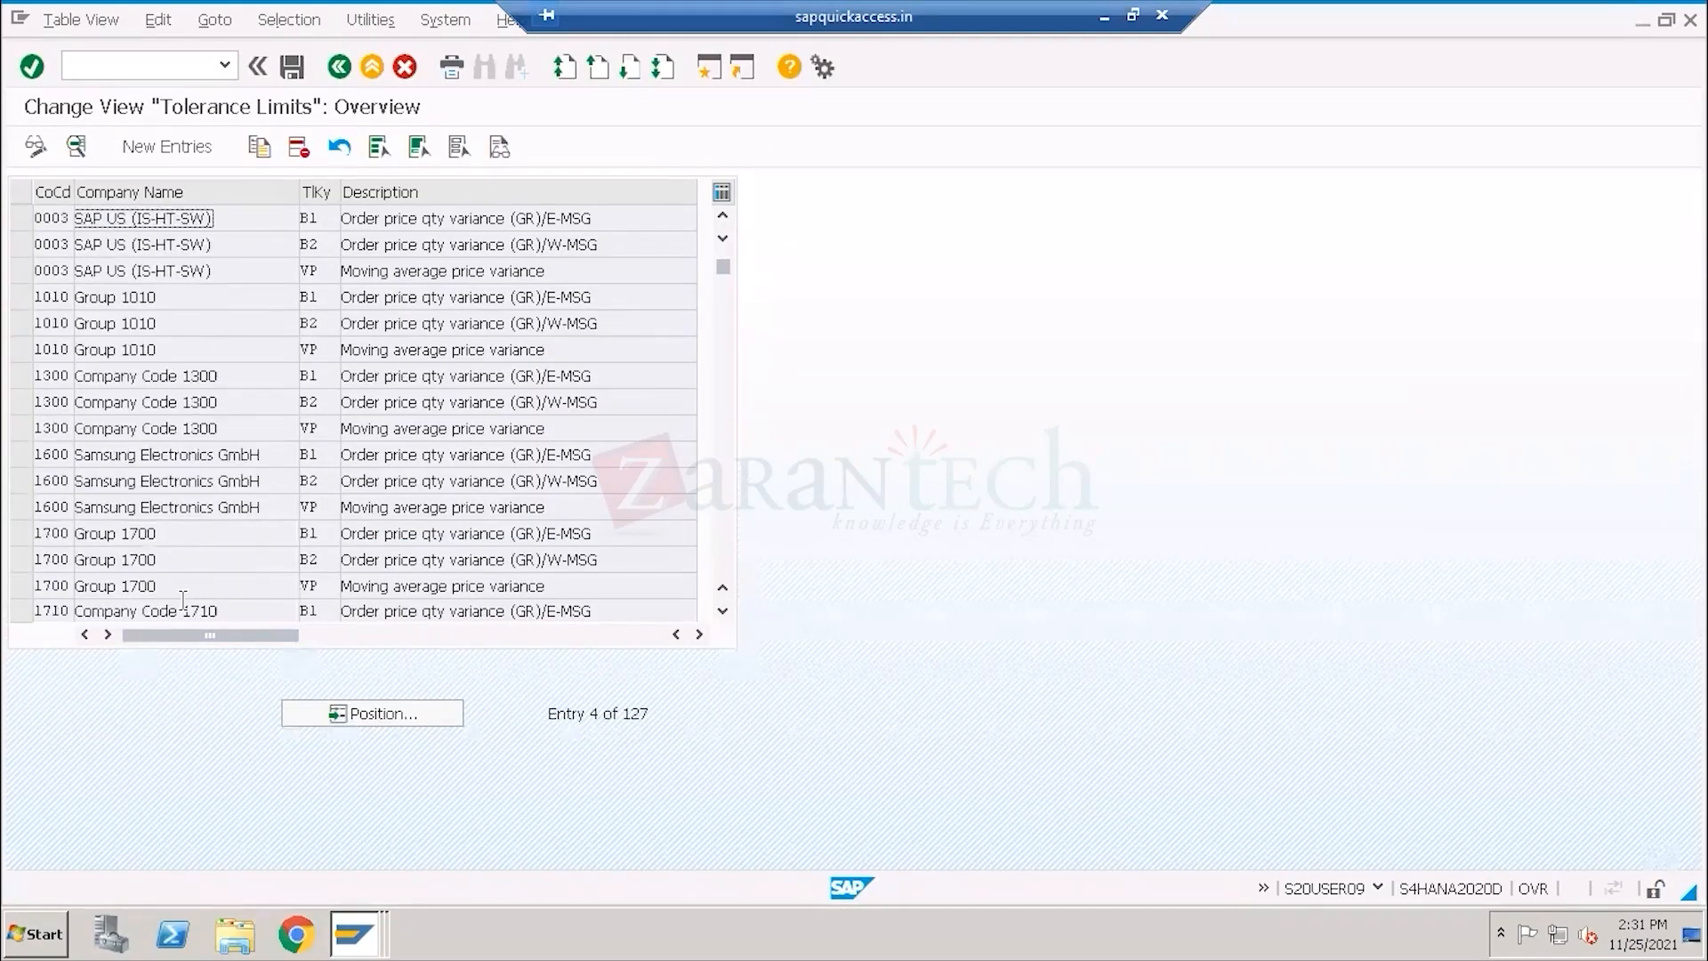
{"action": "scroll", "coordinate": [131, 591], "scroll_direction": "down", "scroll_amount": 1}
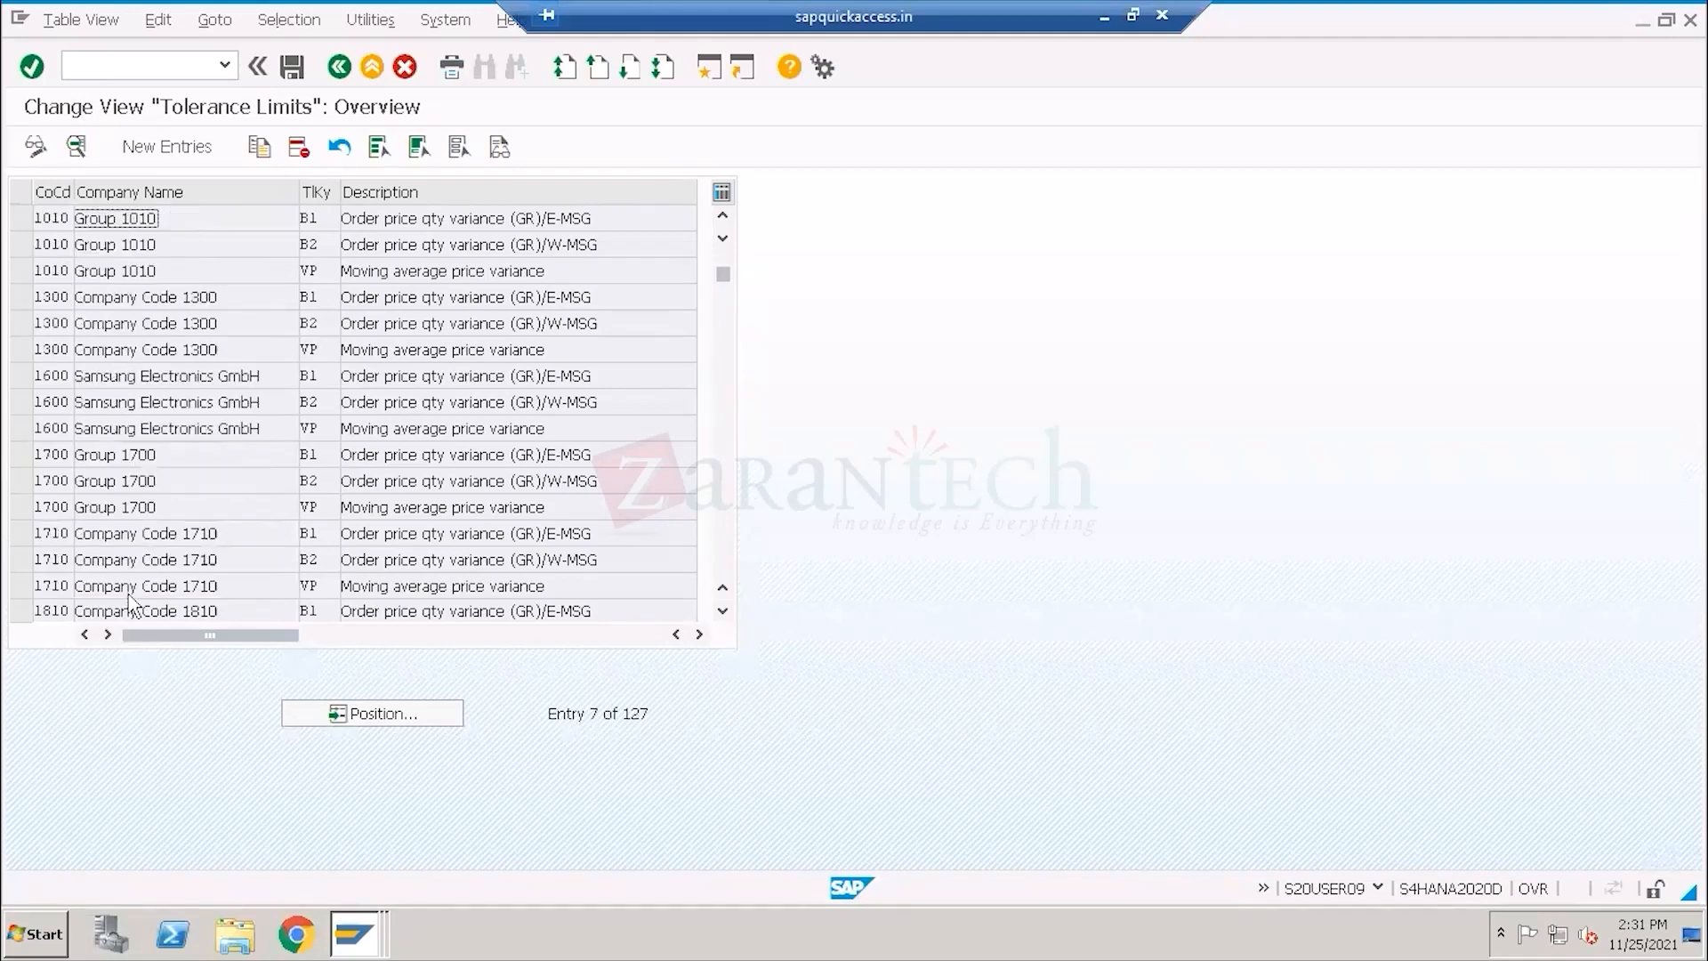
{"action": "left_click", "coordinate": [21, 534]}
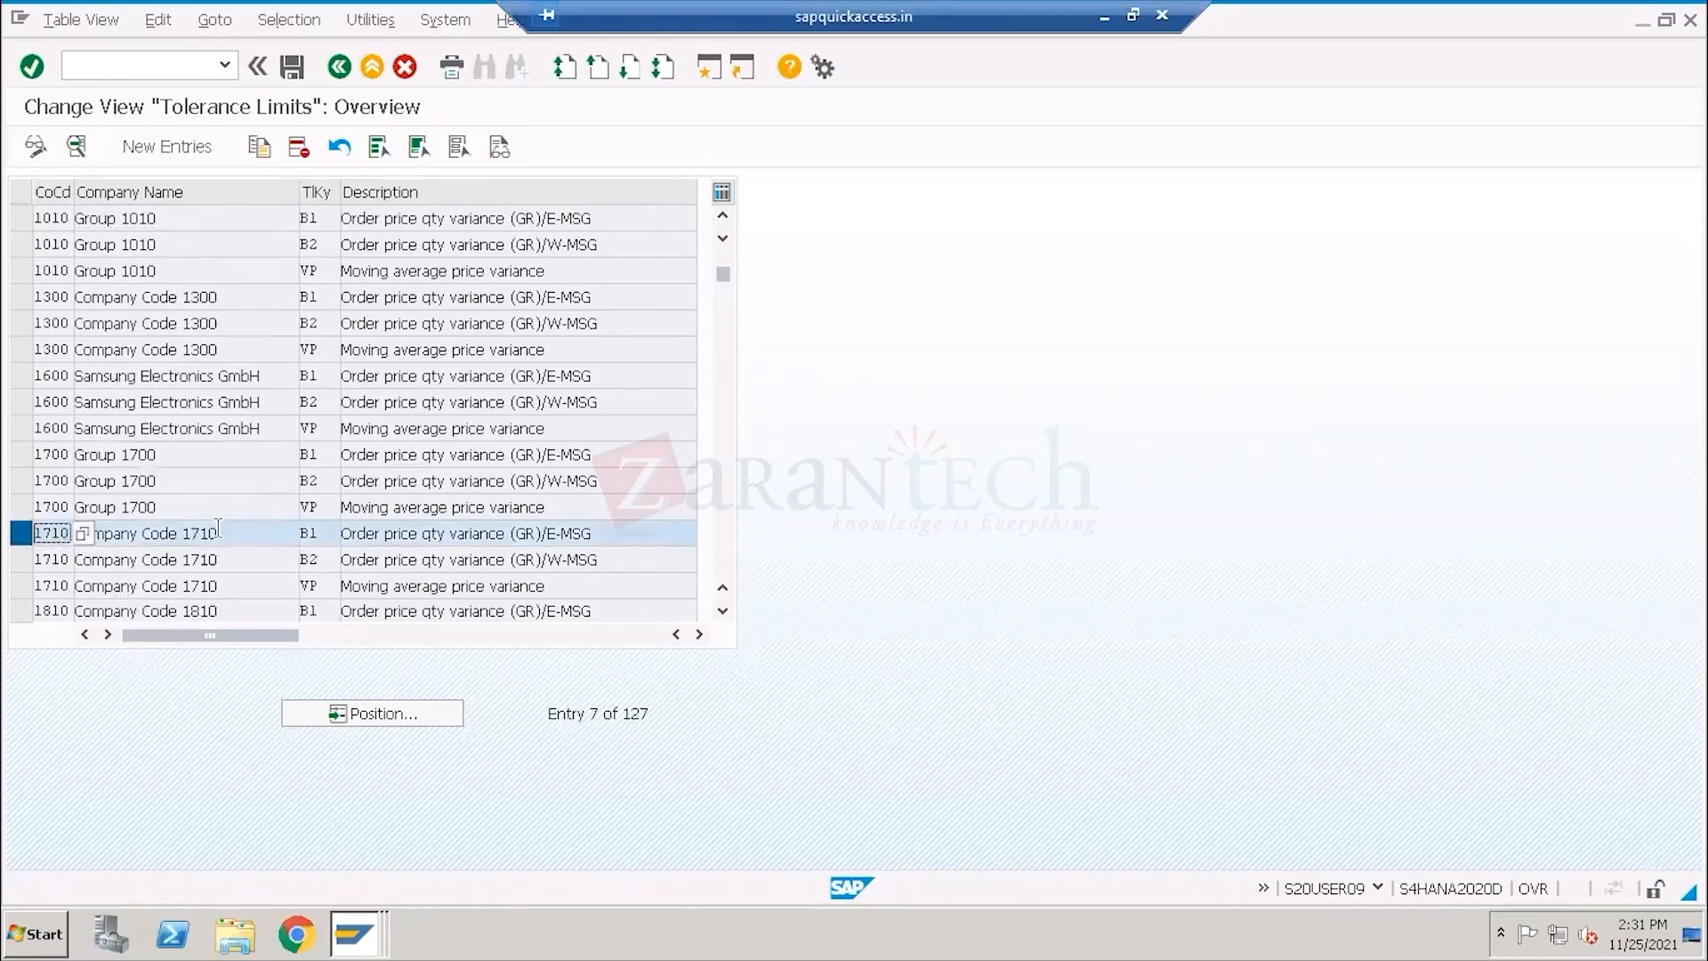
{"action": "left_click", "coordinate": [22, 559]}
{"action": "left_click", "coordinate": [21, 586]}
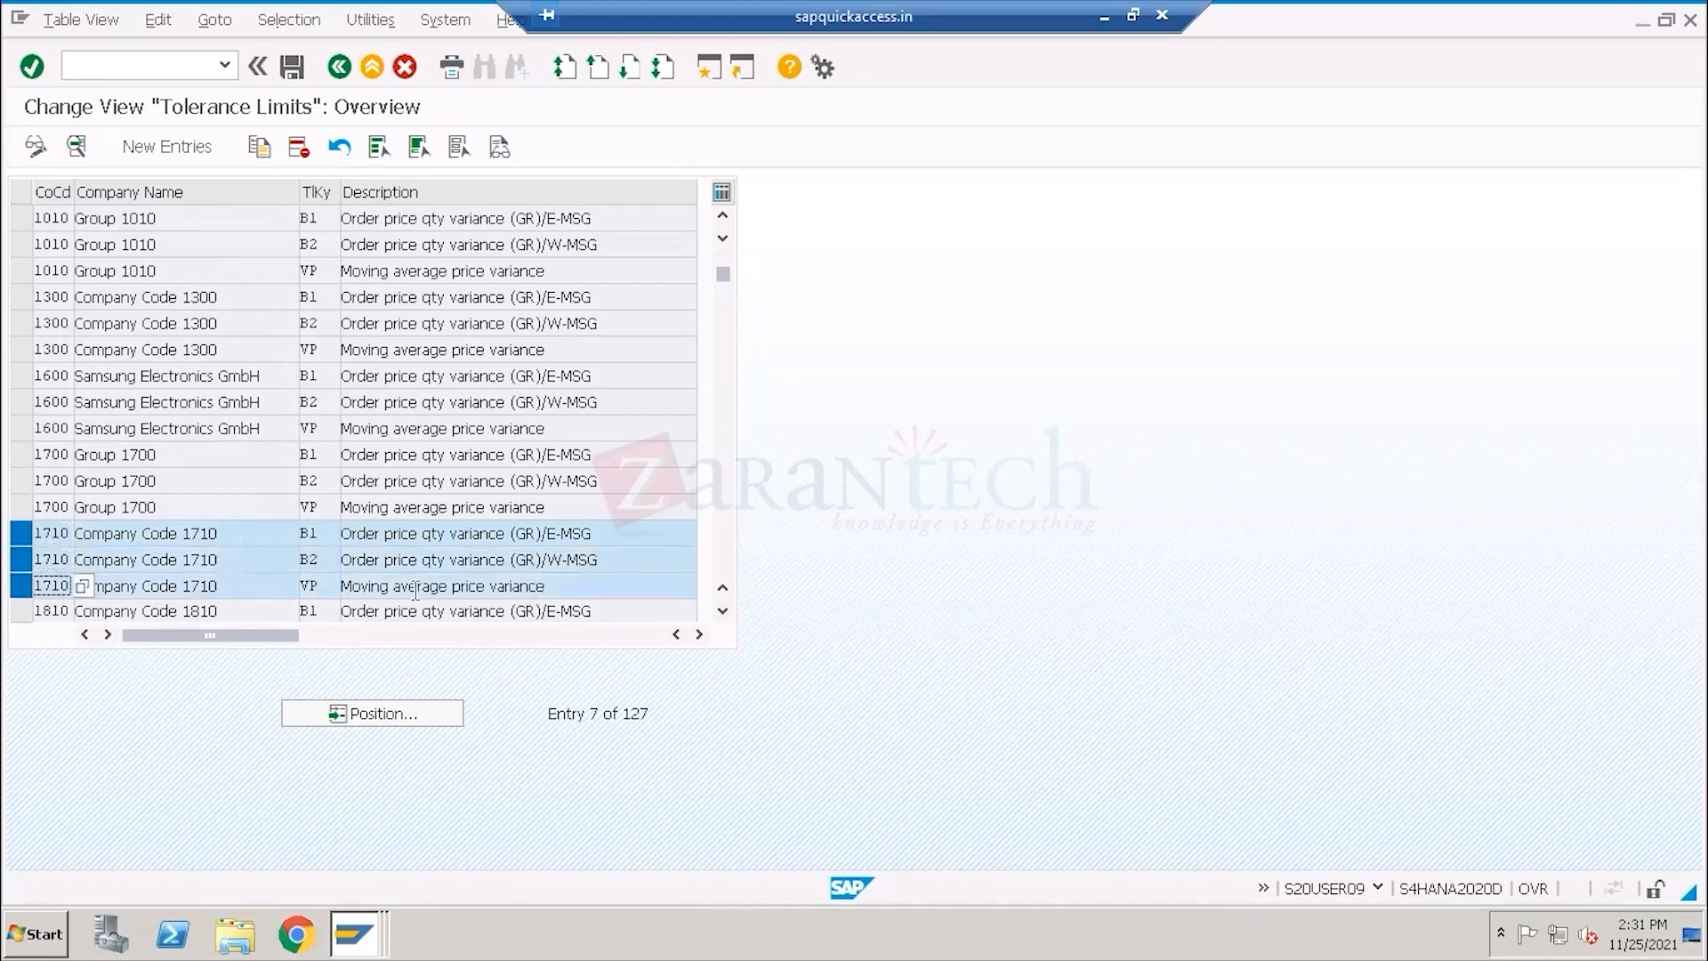
Examine the upper percentage limit of the moving average price variance key VP for company code 1710, and return to the IMG structure.
{"action": "left_click_drag", "start_coordinate": [539, 586], "coordinate": [379, 590]}
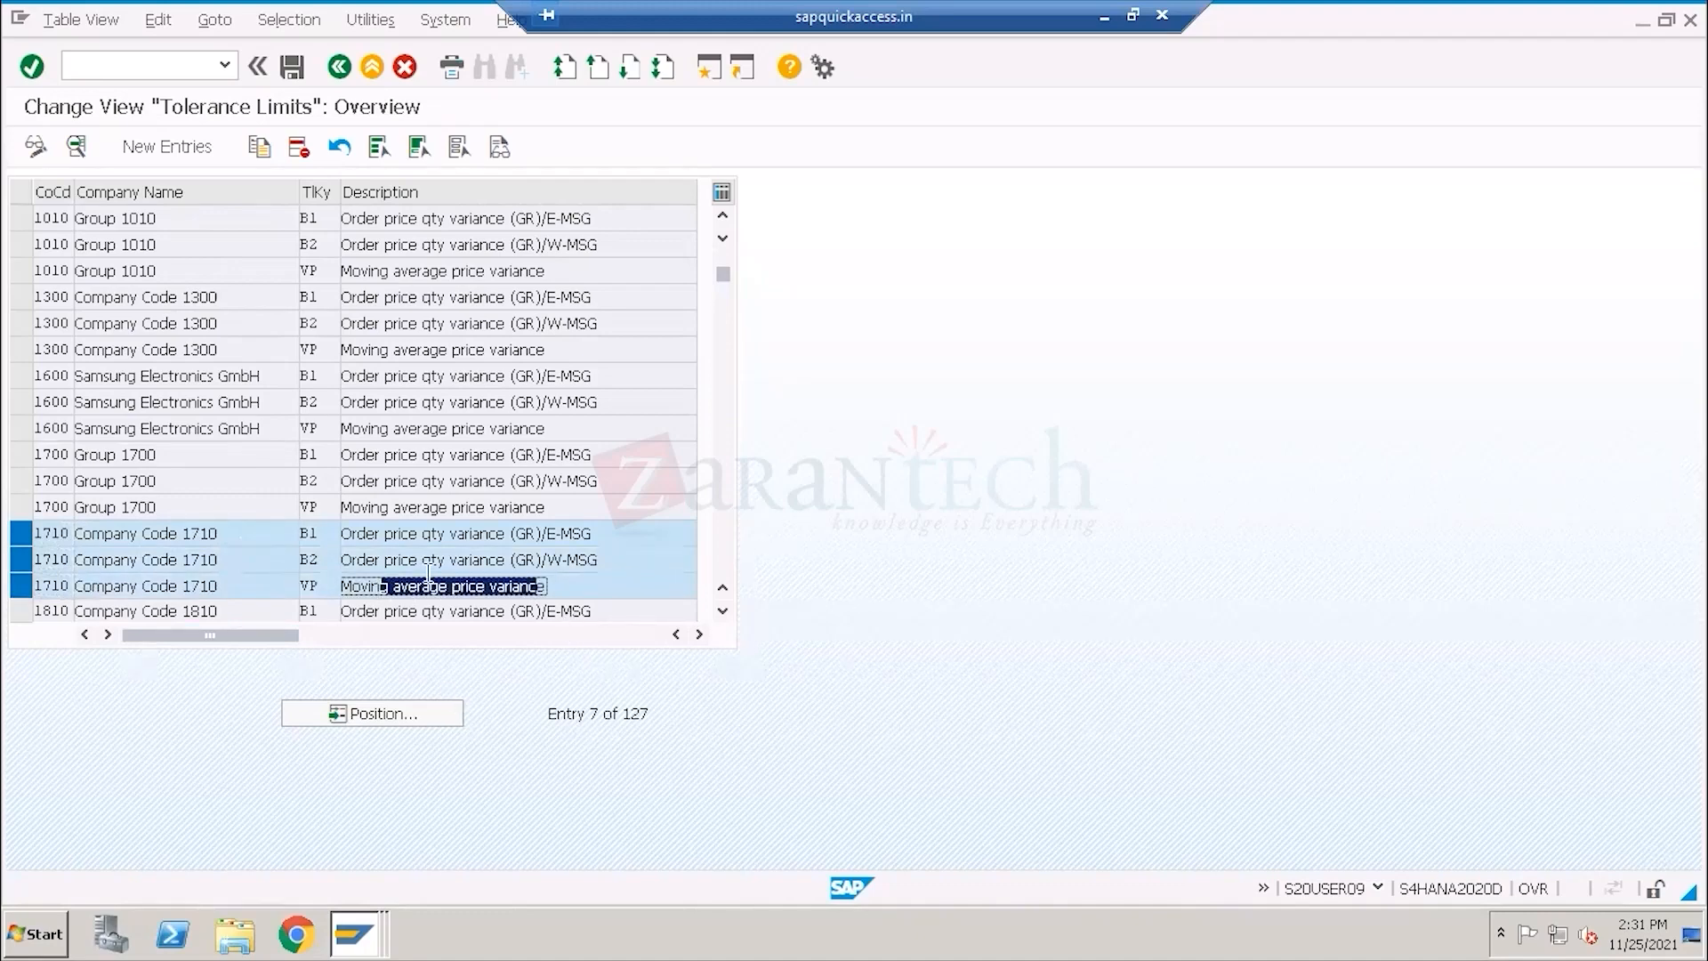
{"action": "double_click", "coordinate": [210, 536]}
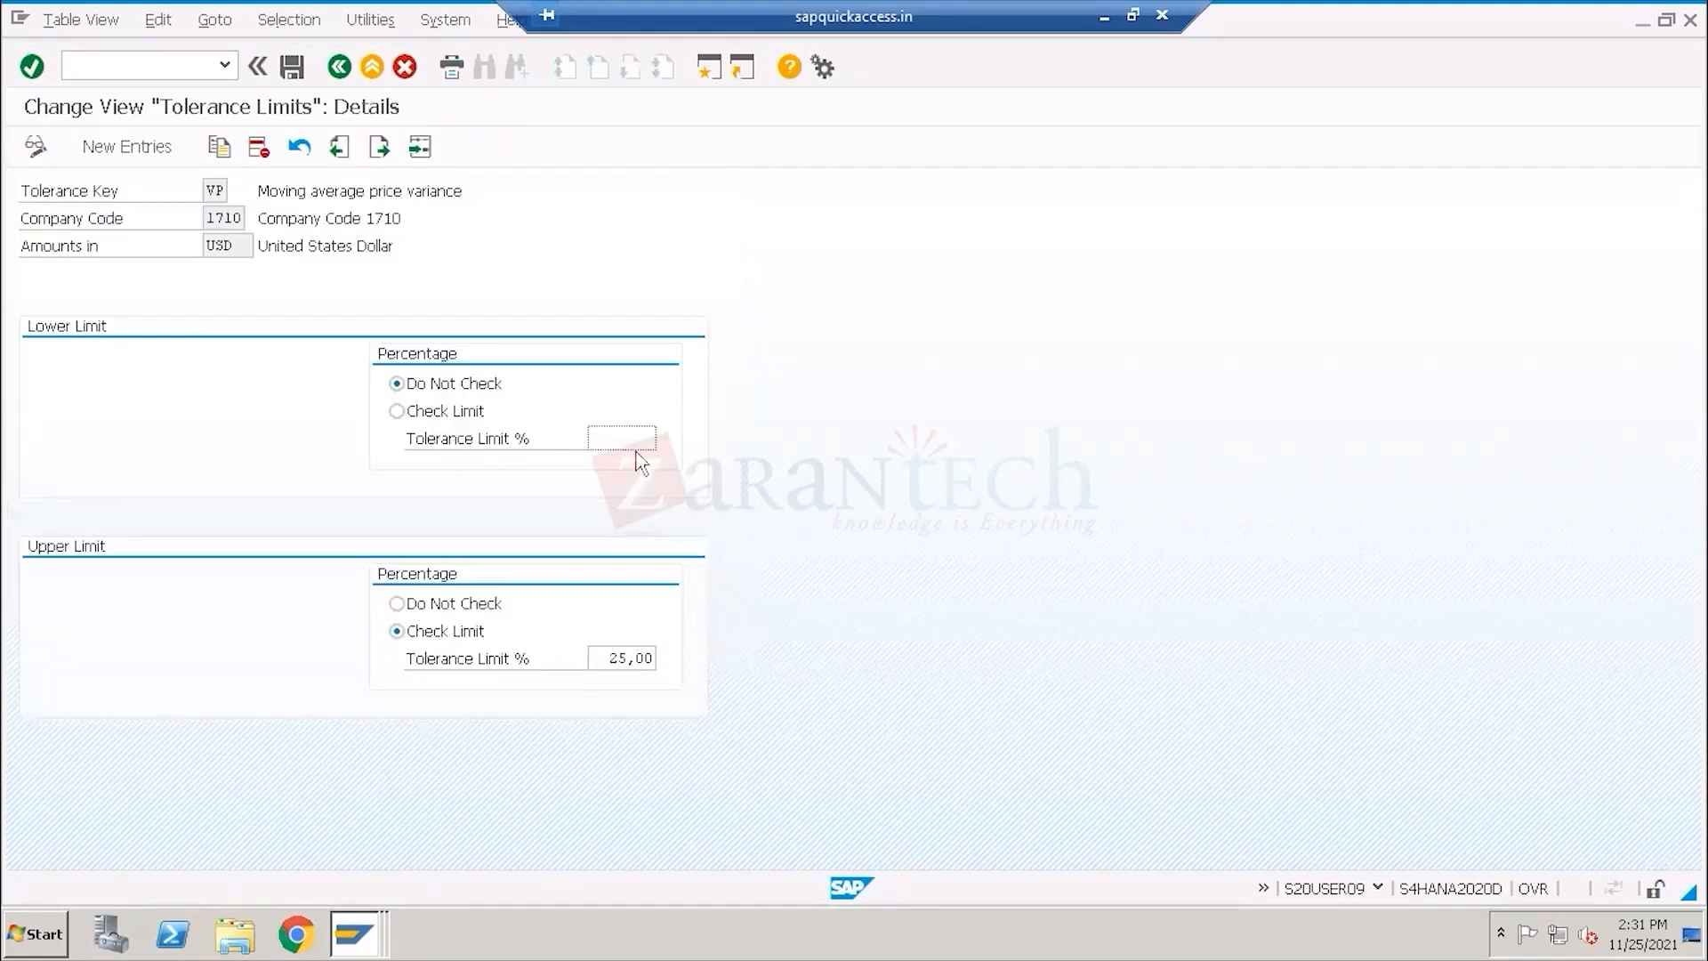
{"action": "left_click_drag", "start_coordinate": [616, 657], "coordinate": [738, 655]}
{"action": "left_click", "coordinate": [338, 67]}
{"action": "left_click", "coordinate": [339, 67]}
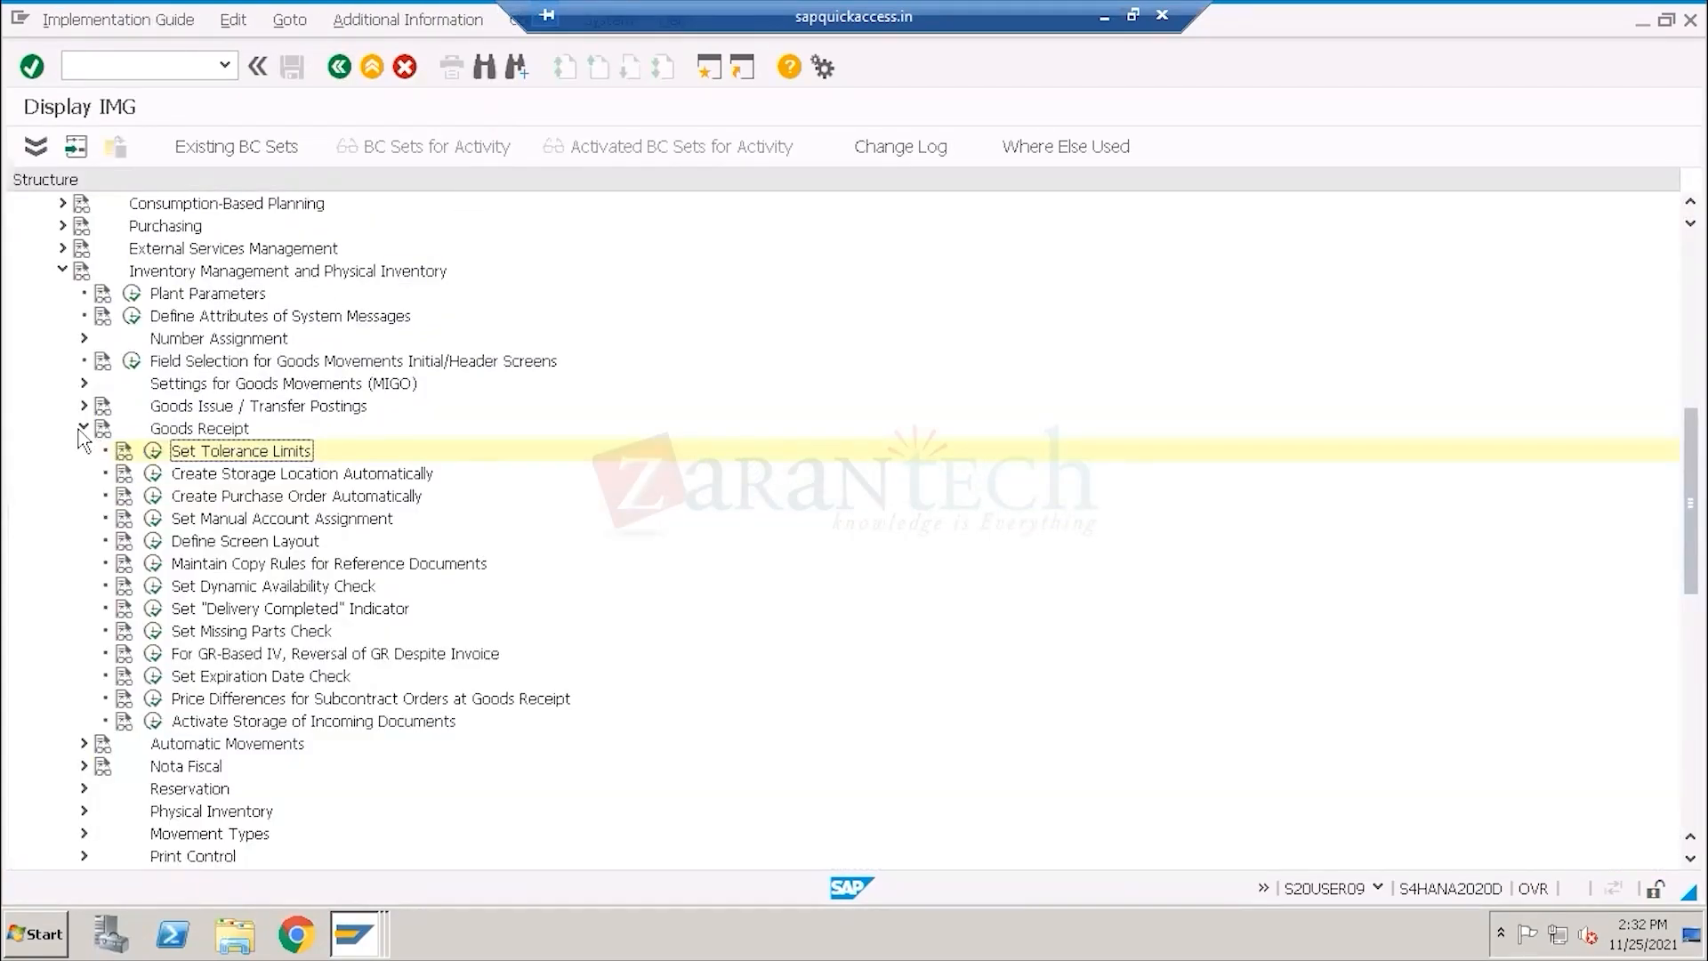
Collapse Goods Receipt and Inventory Management and Physical Inventory, and expand Valuation and Account Assignment in the IMG structure.
{"action": "double_click", "coordinate": [200, 430]}
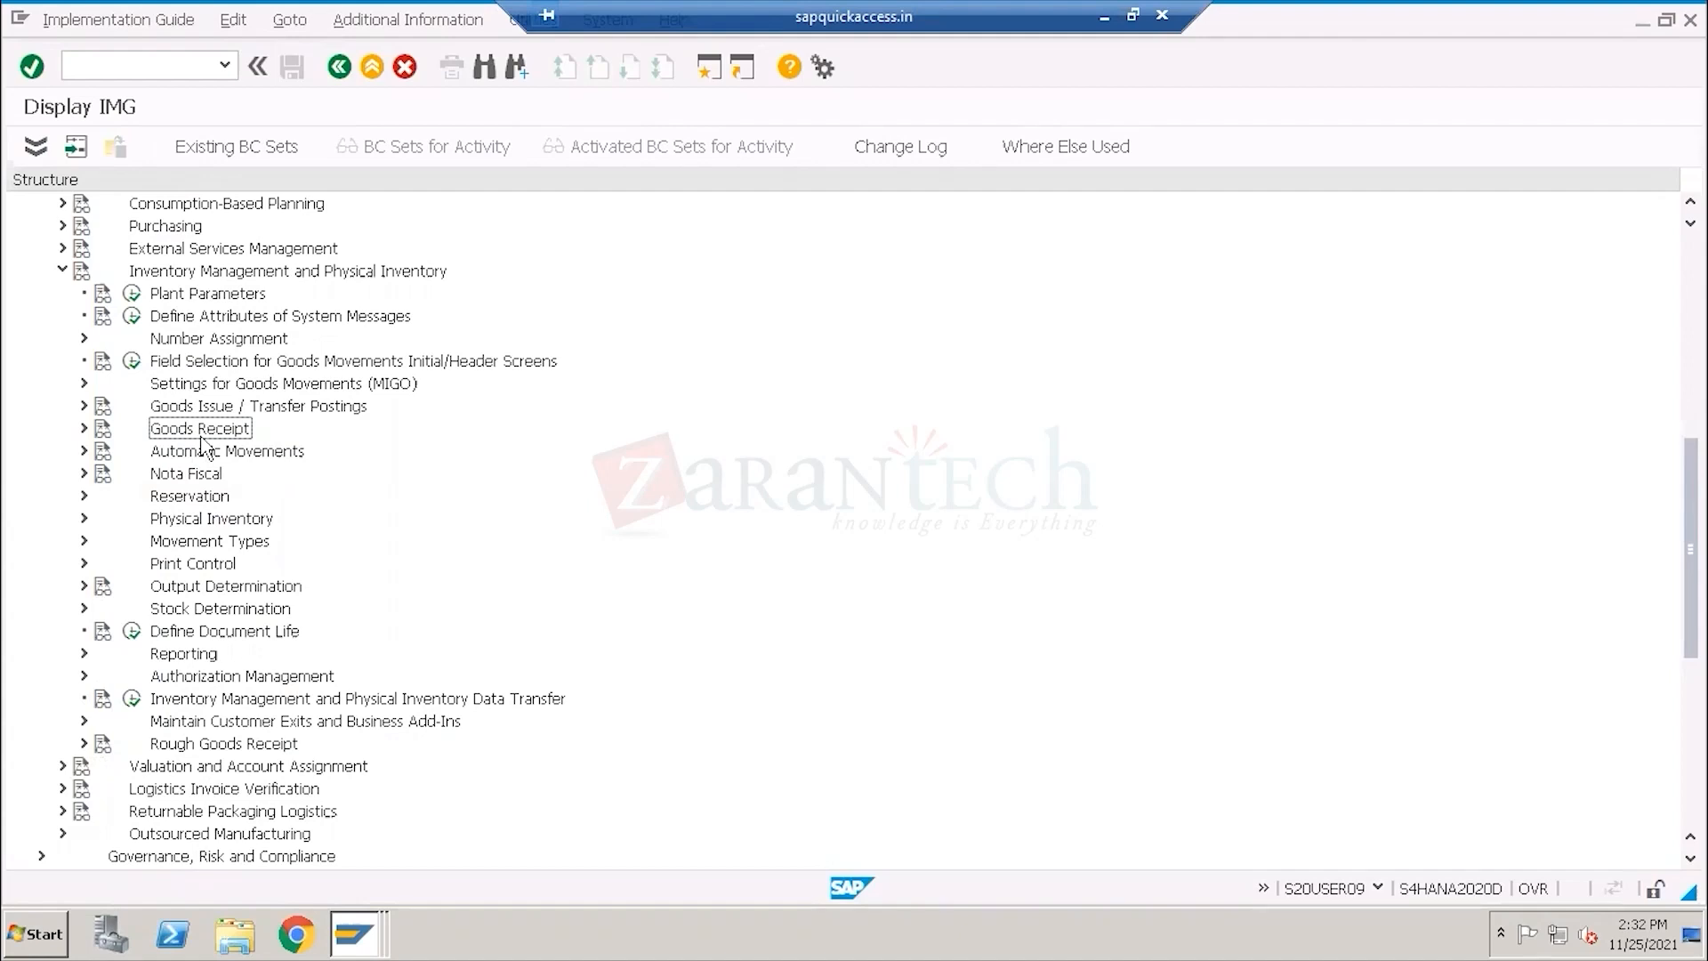
{"action": "left_click", "coordinate": [61, 271]}
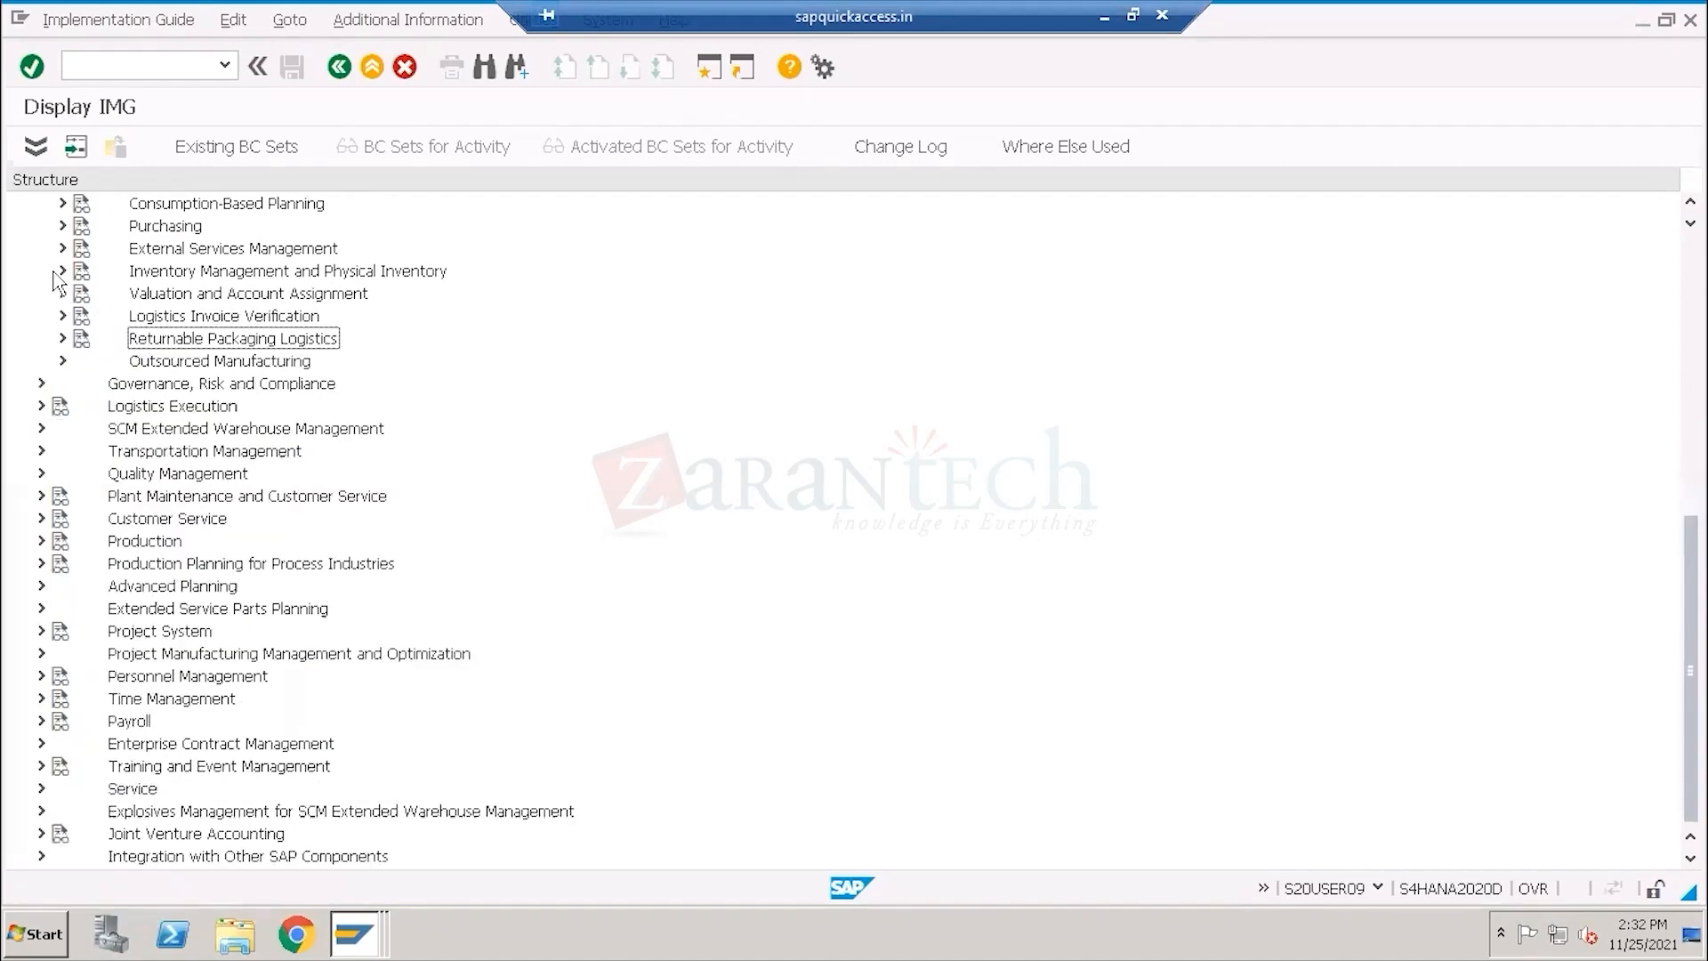
{"action": "left_click", "coordinate": [204, 296]}
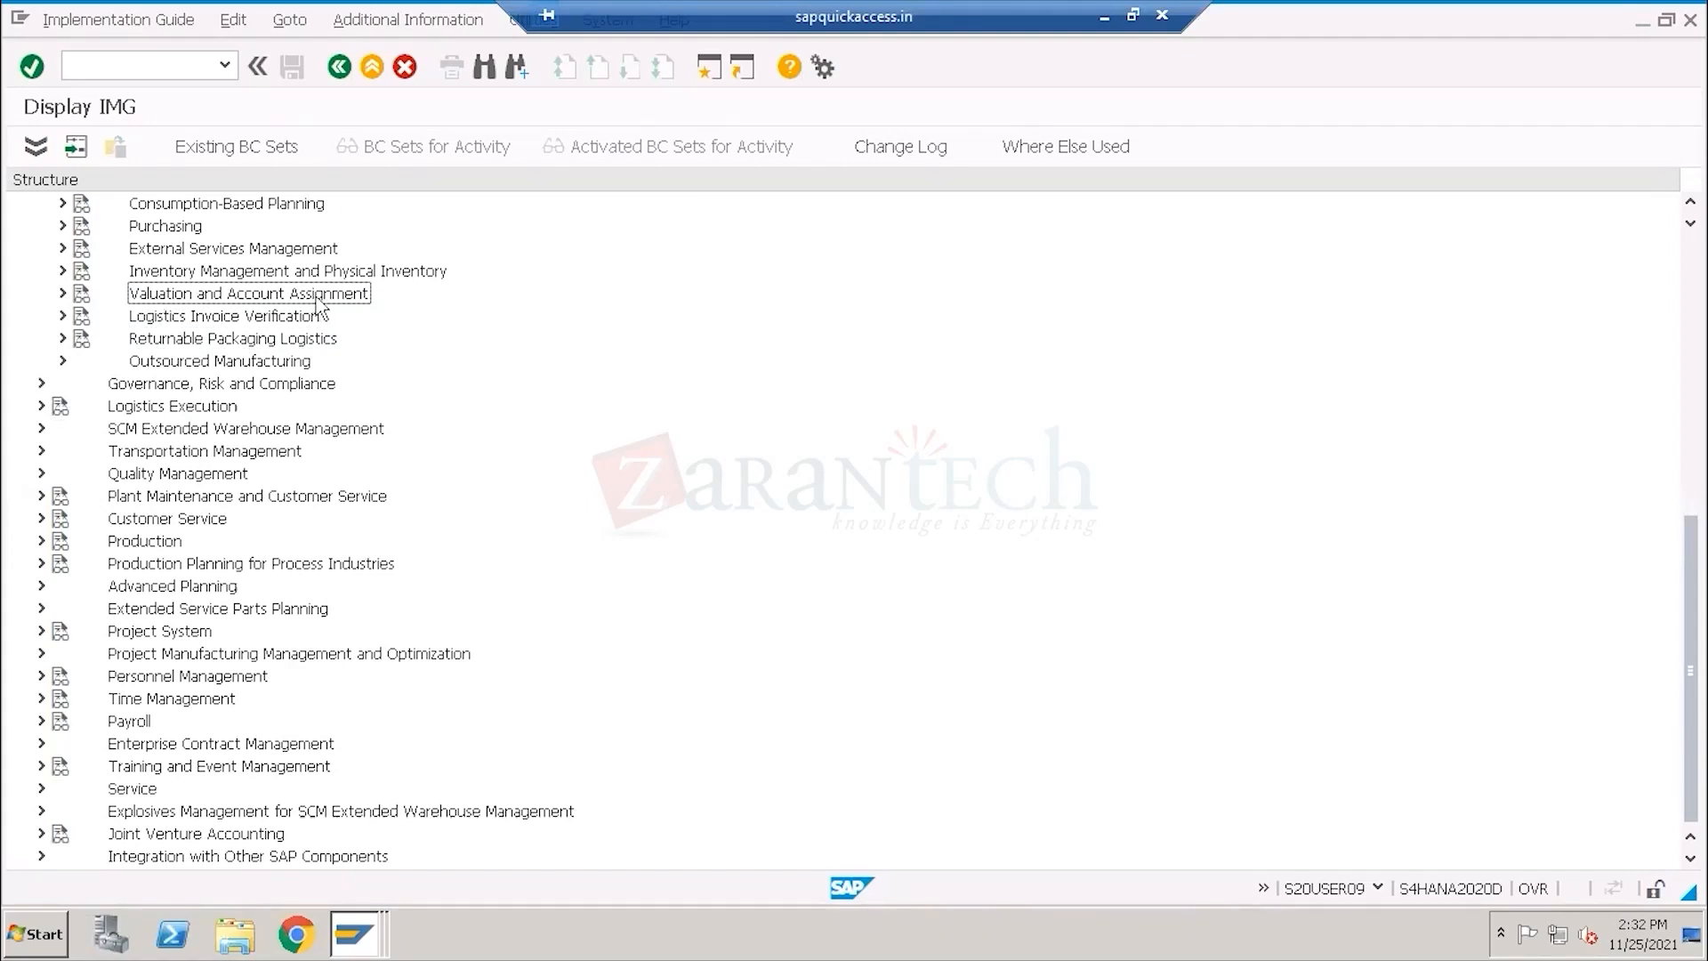
{"action": "left_click", "coordinate": [61, 294]}
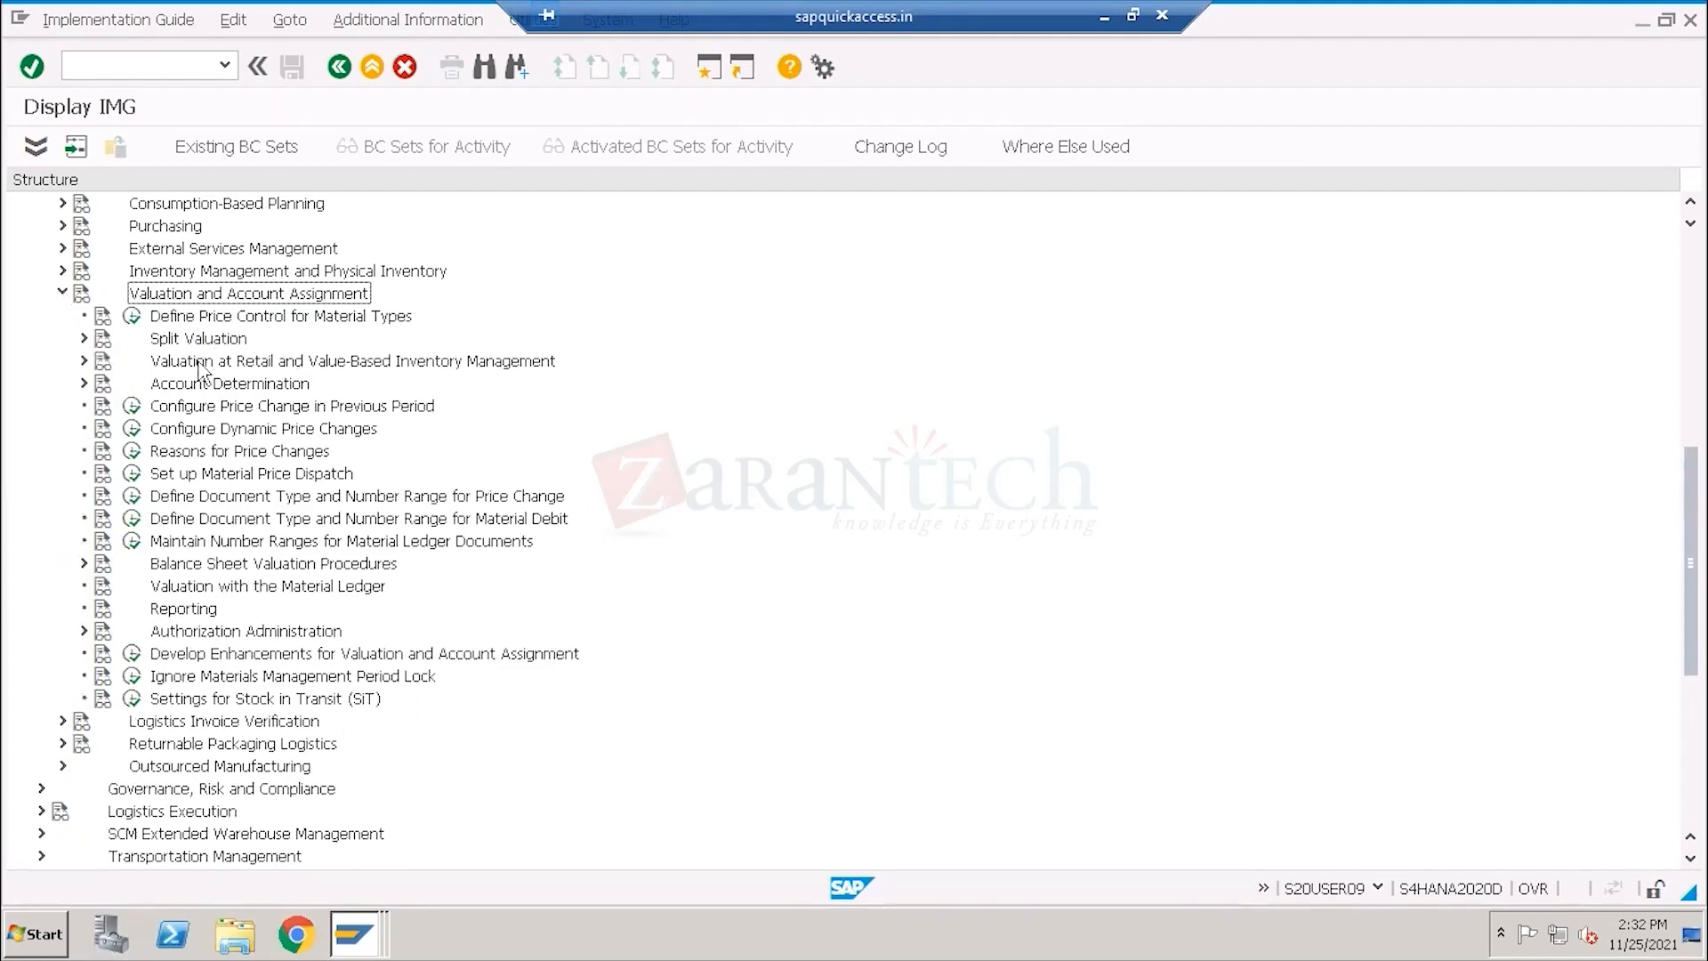
Expand Account Determination and its Account Determination Without Wizard node to show the valuation activities.
{"action": "left_click", "coordinate": [176, 386]}
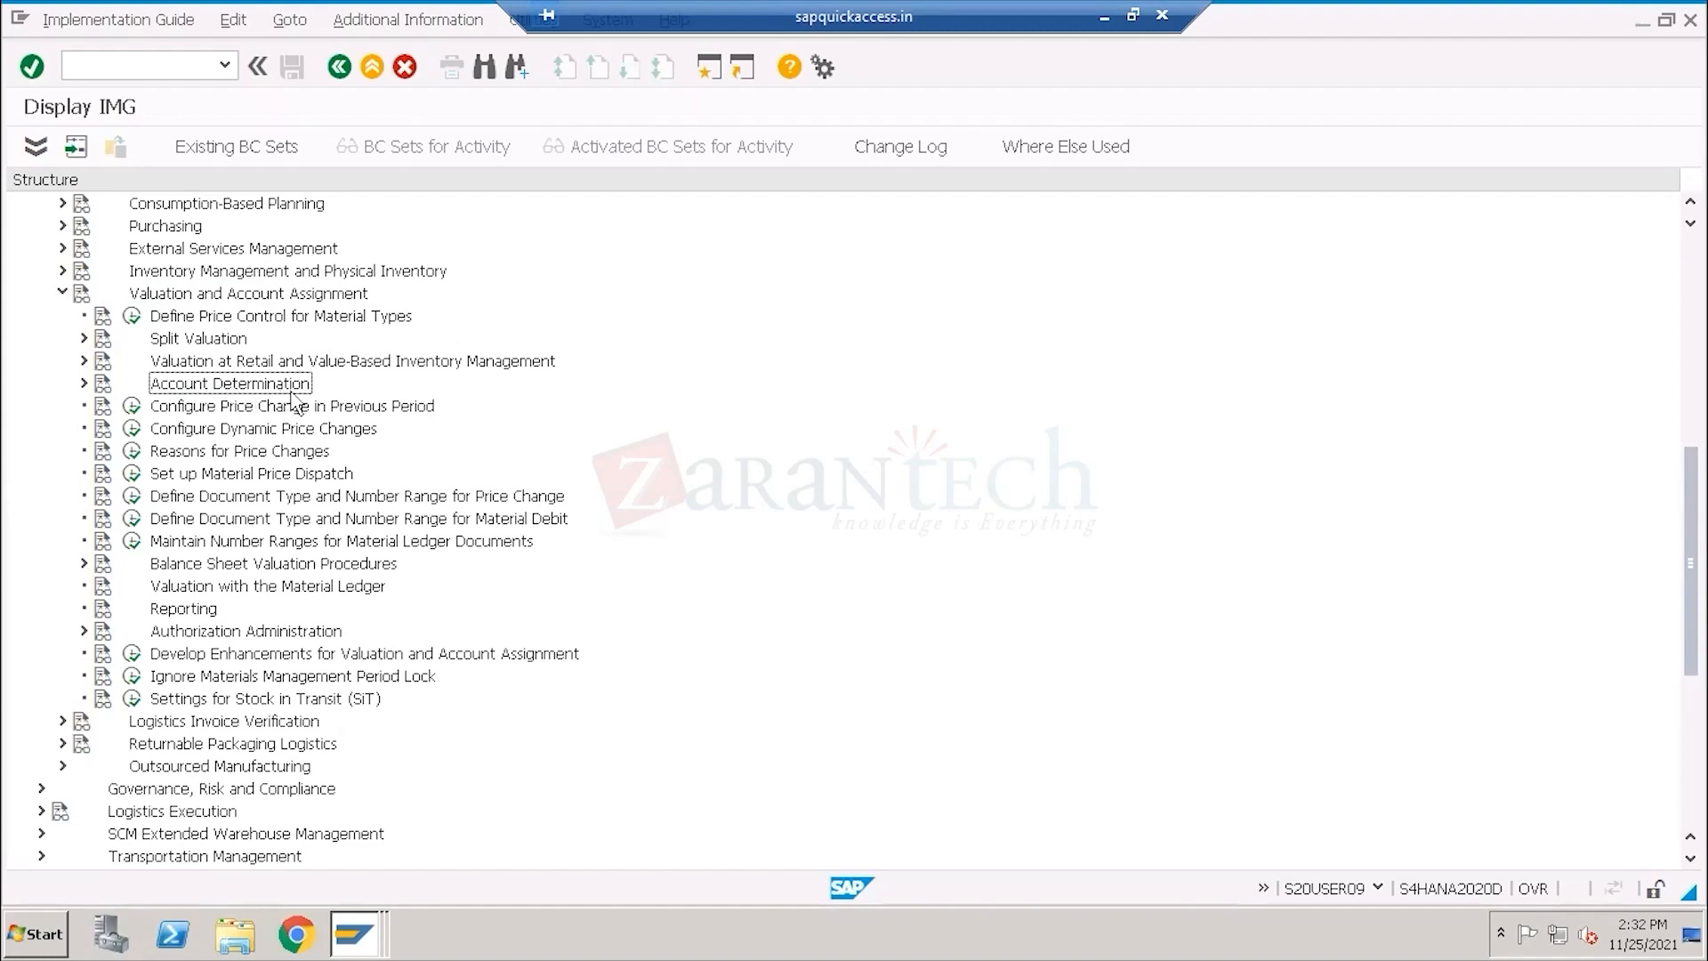
{"action": "left_click", "coordinate": [83, 384]}
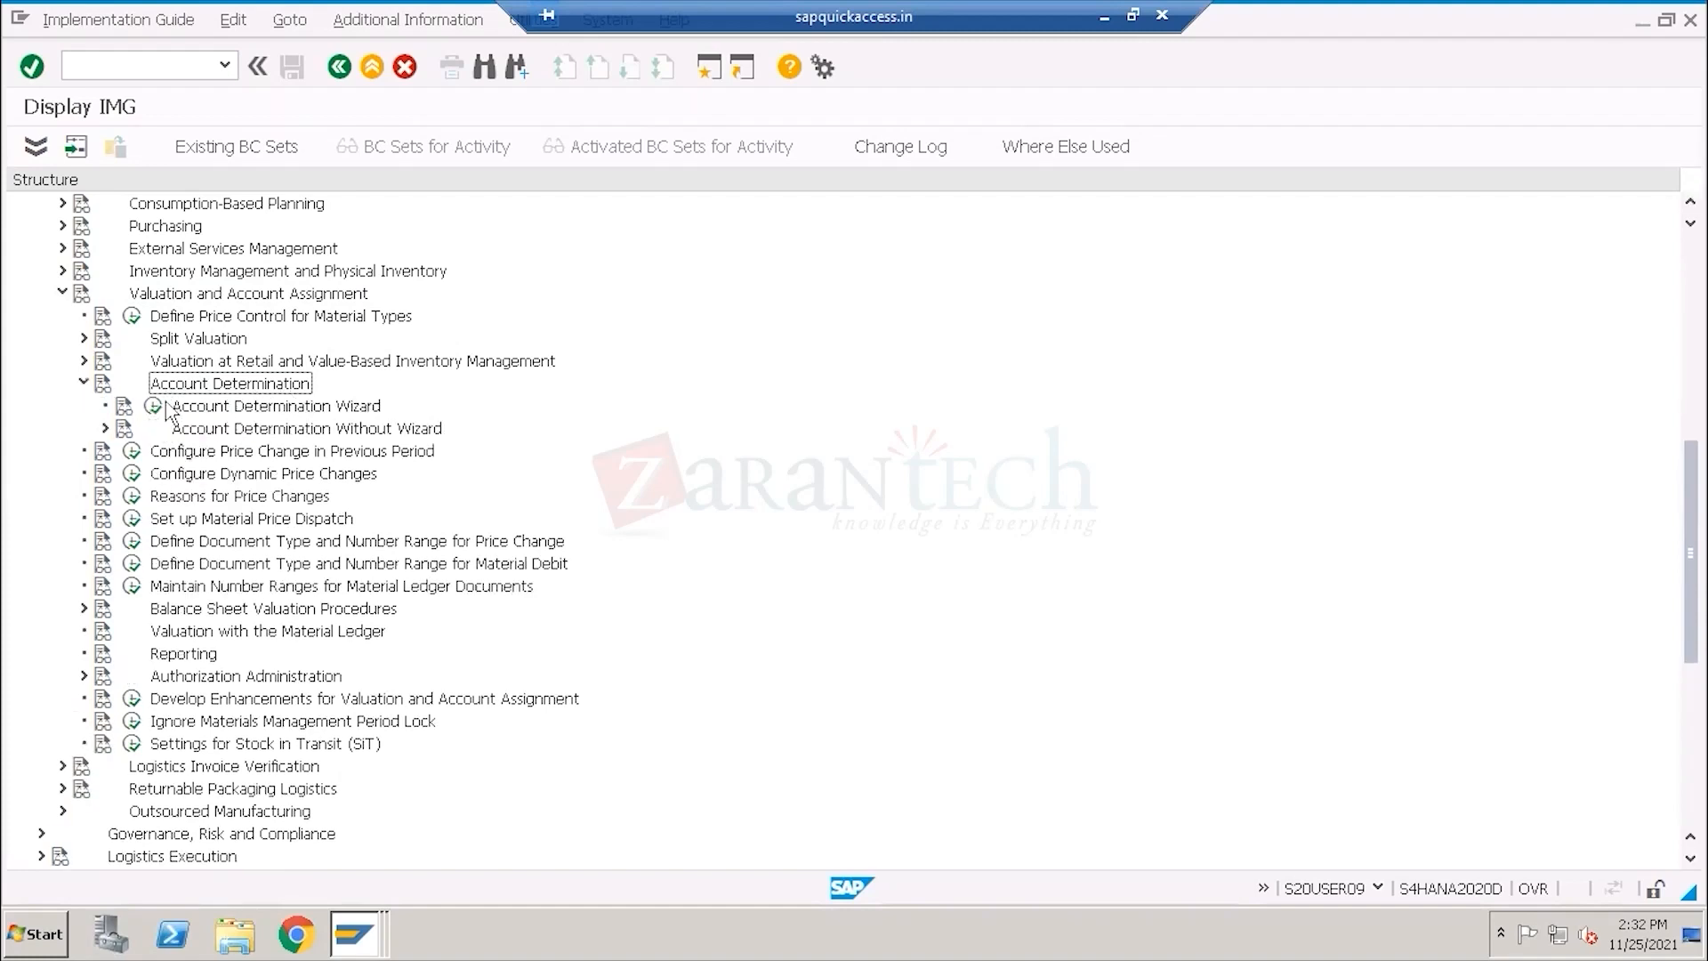
{"action": "left_click", "coordinate": [258, 430]}
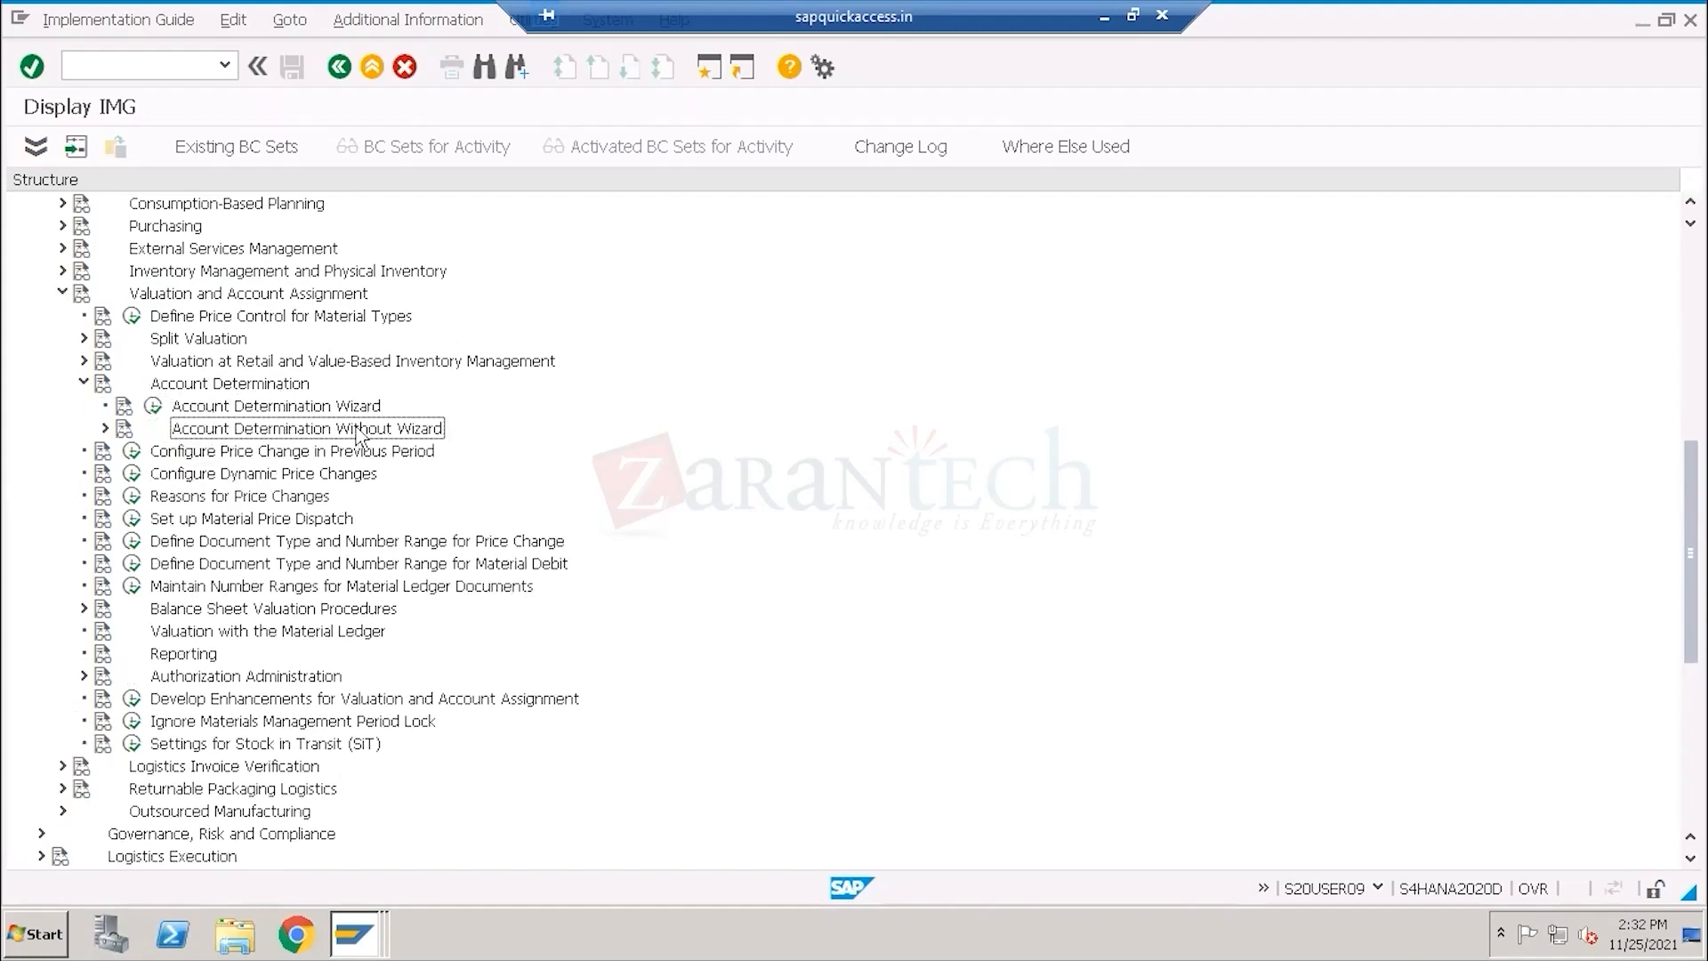
{"action": "left_click", "coordinate": [105, 428]}
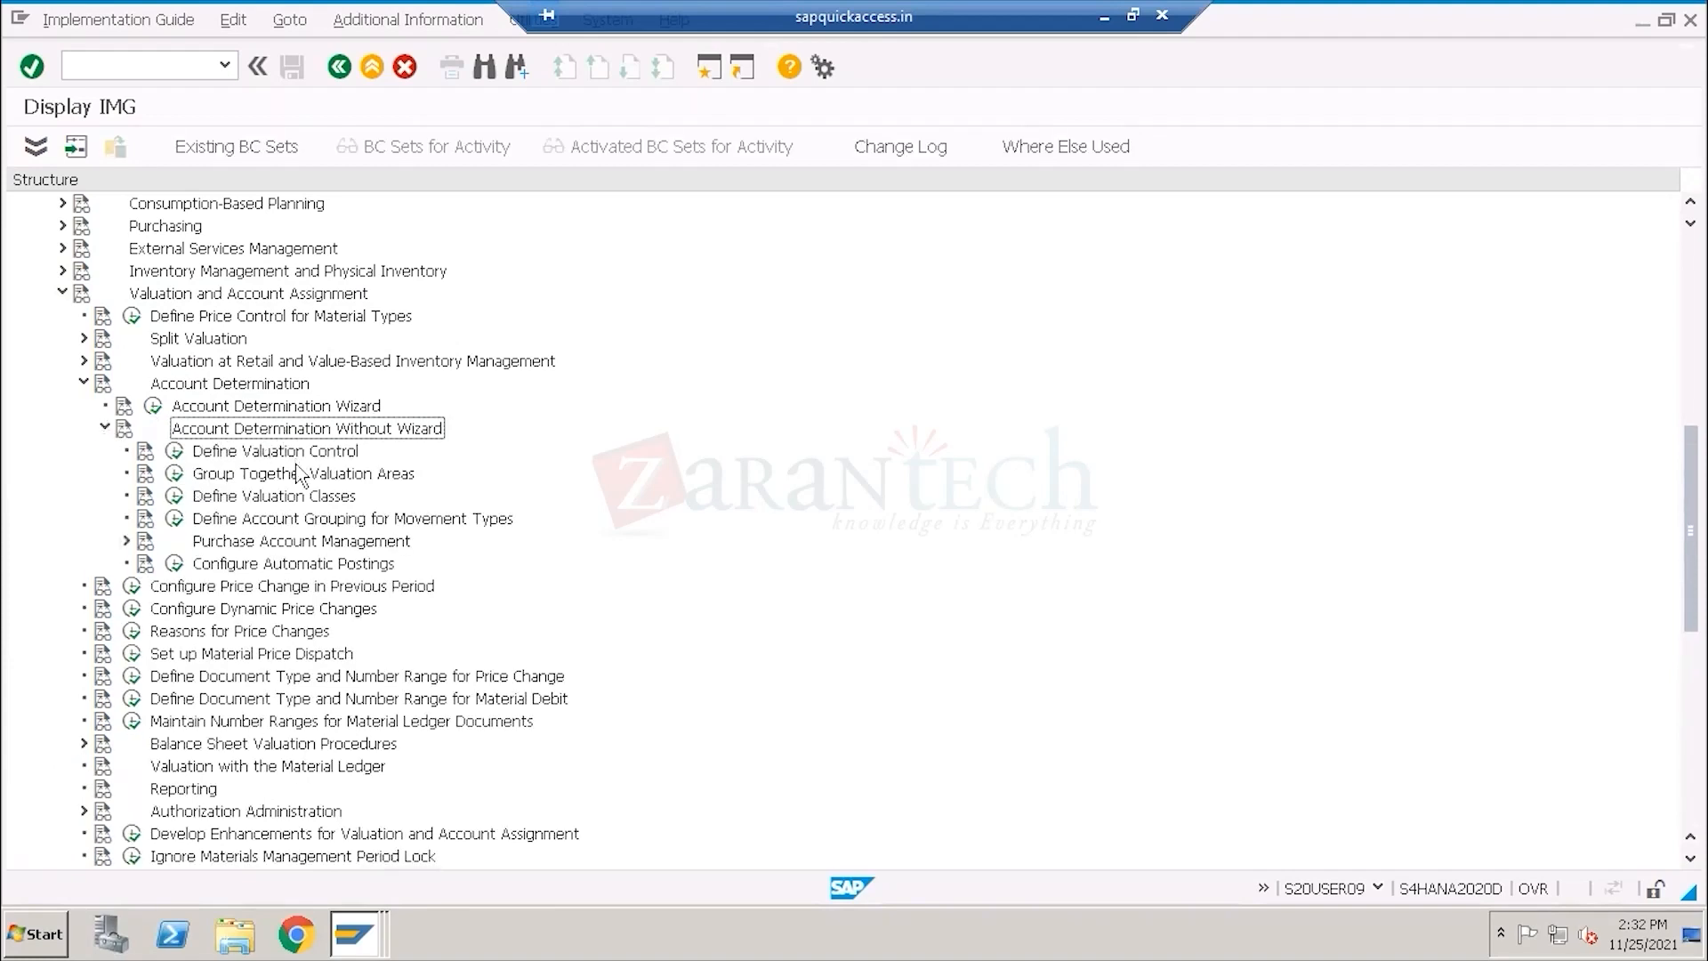
Examine the valuation grouping code setting in the Define Valuation Control activity and return to the IMG structure.
{"action": "left_click", "coordinate": [223, 455]}
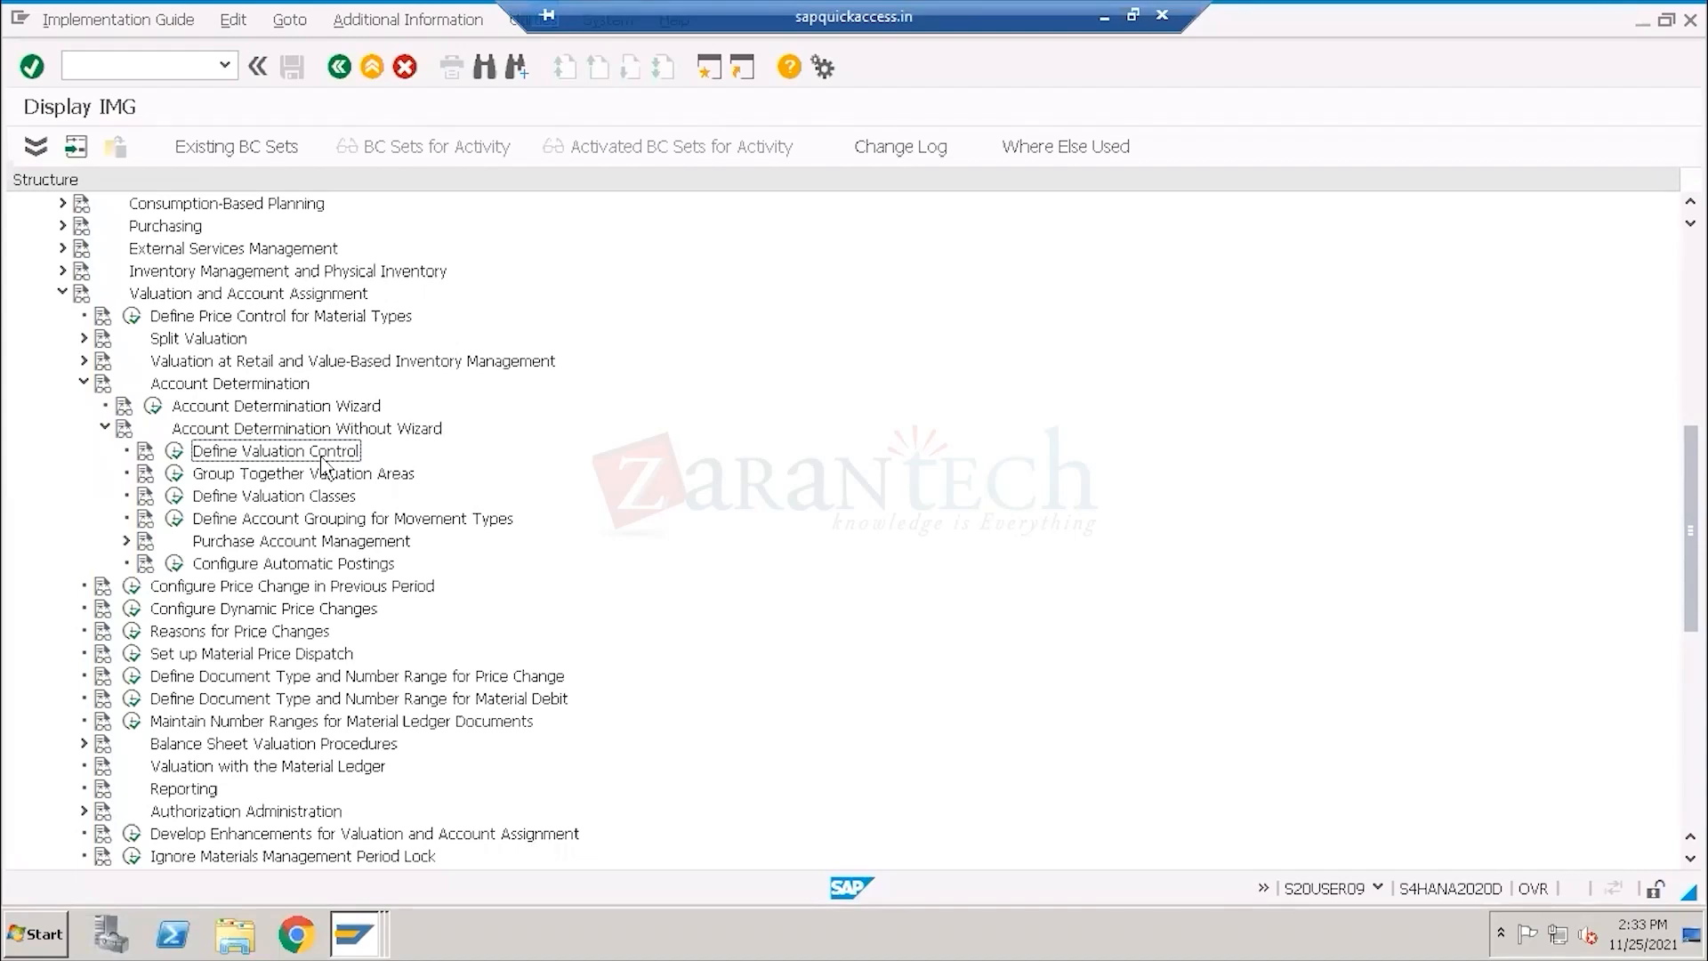
{"action": "left_click", "coordinate": [175, 451]}
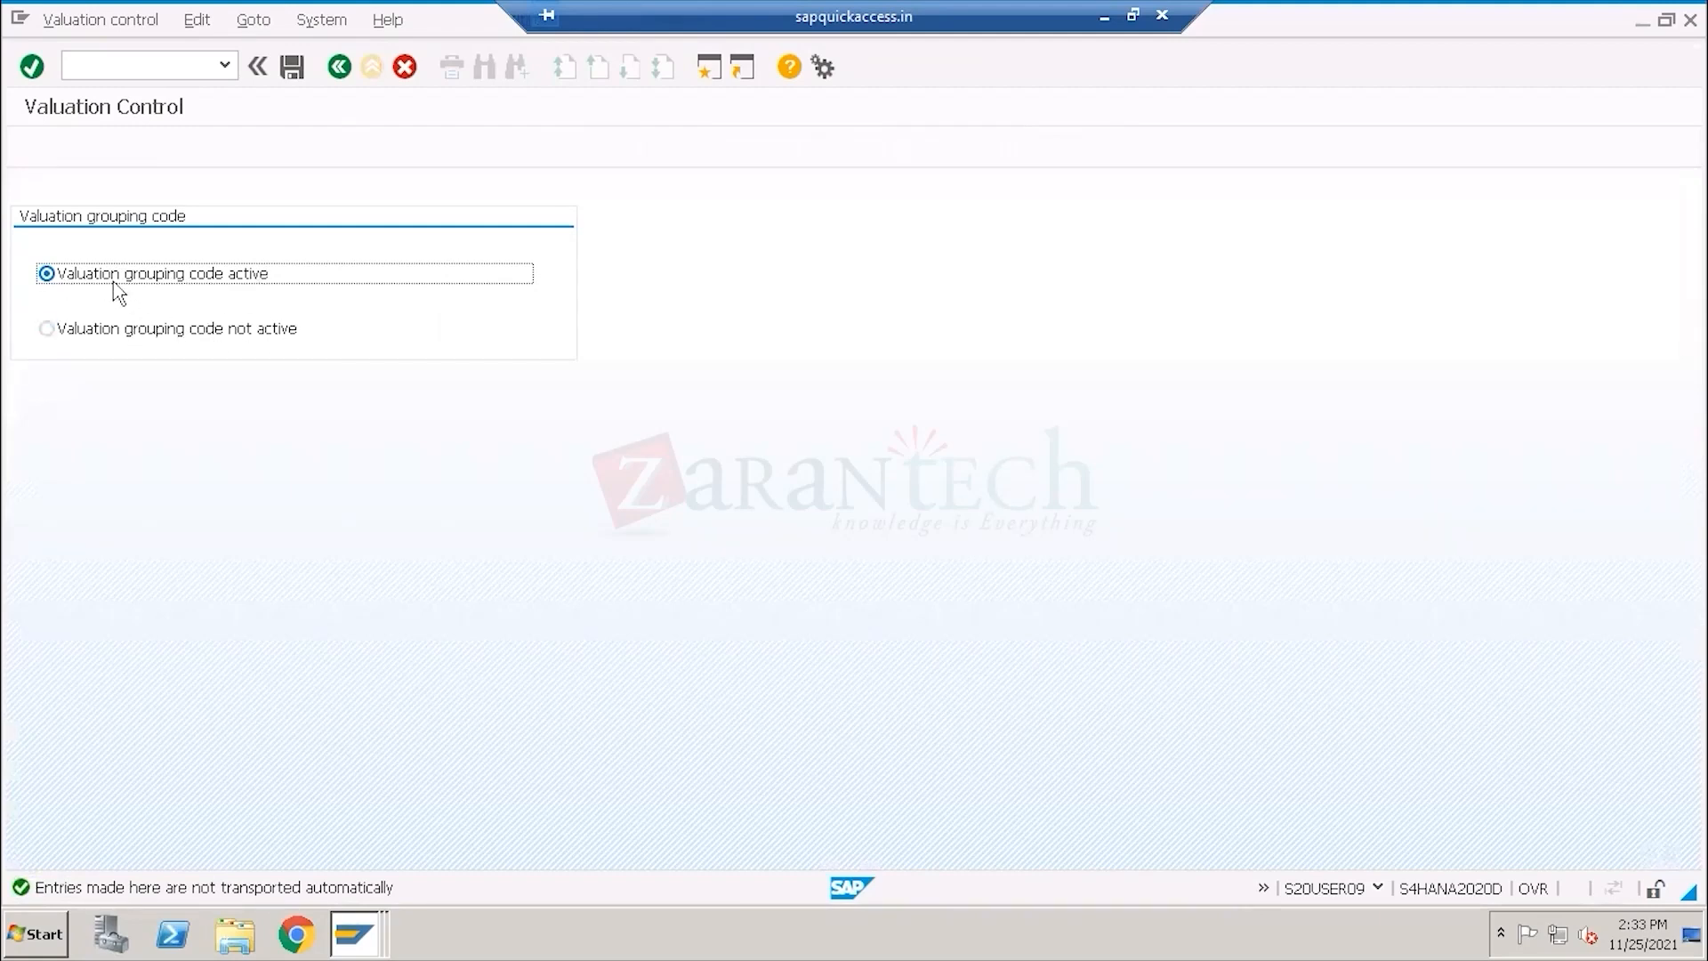
{"action": "left_click", "coordinate": [335, 72]}
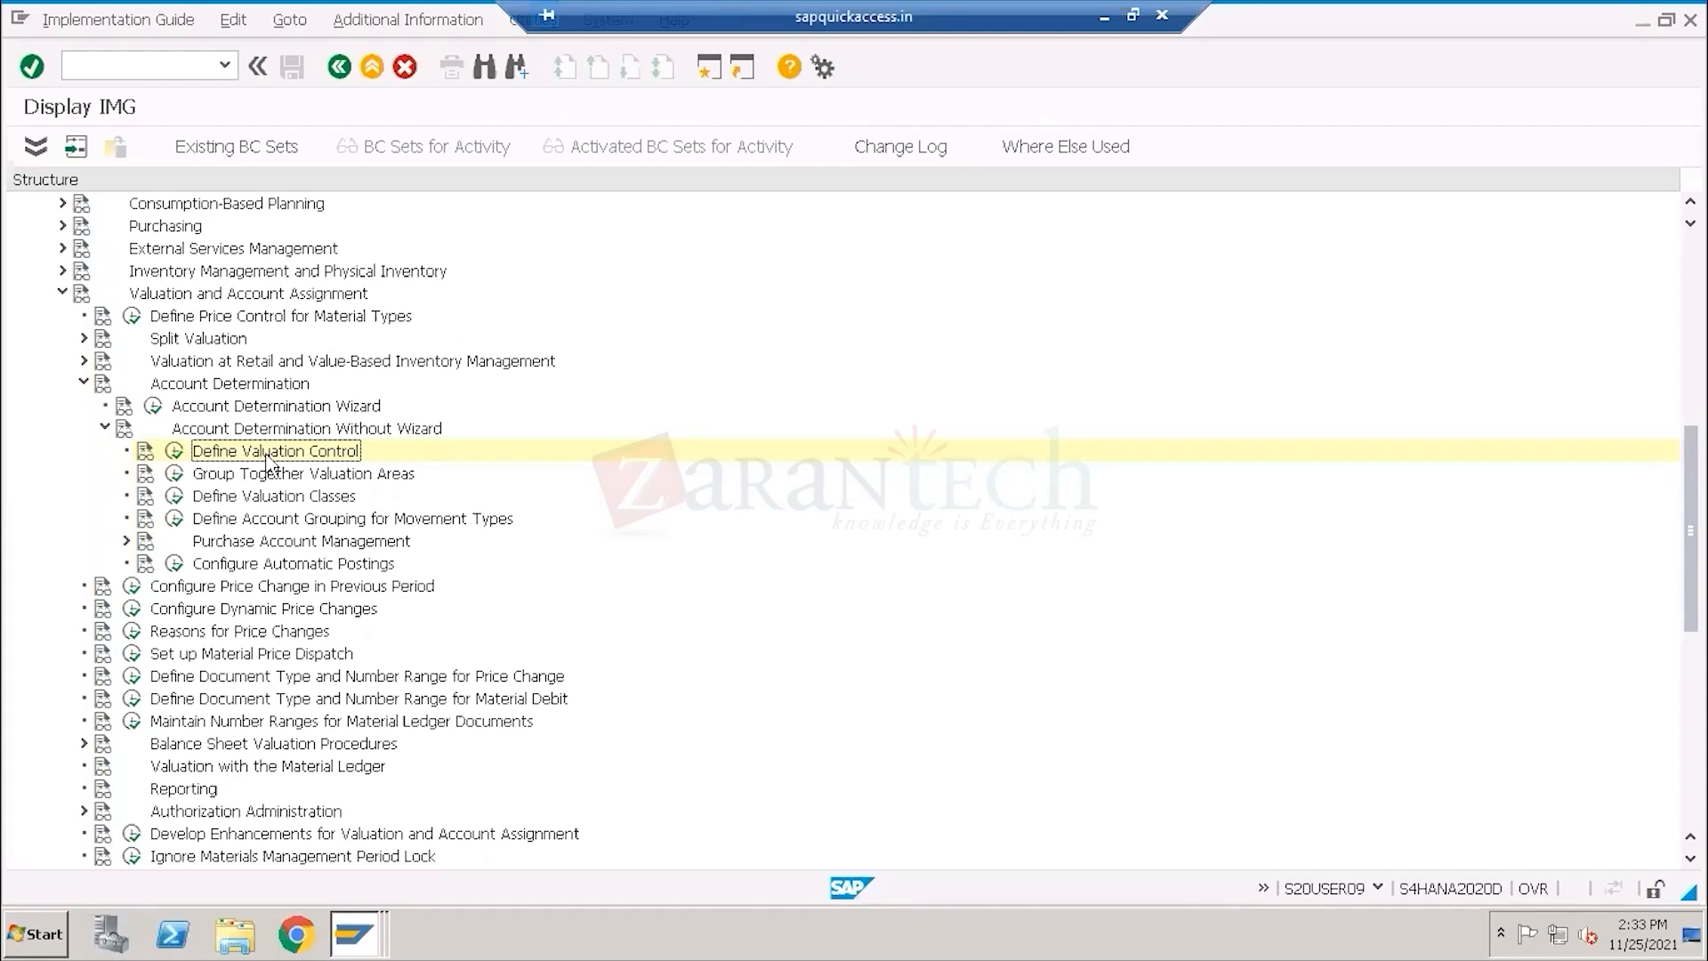
{"action": "left_click", "coordinate": [222, 476]}
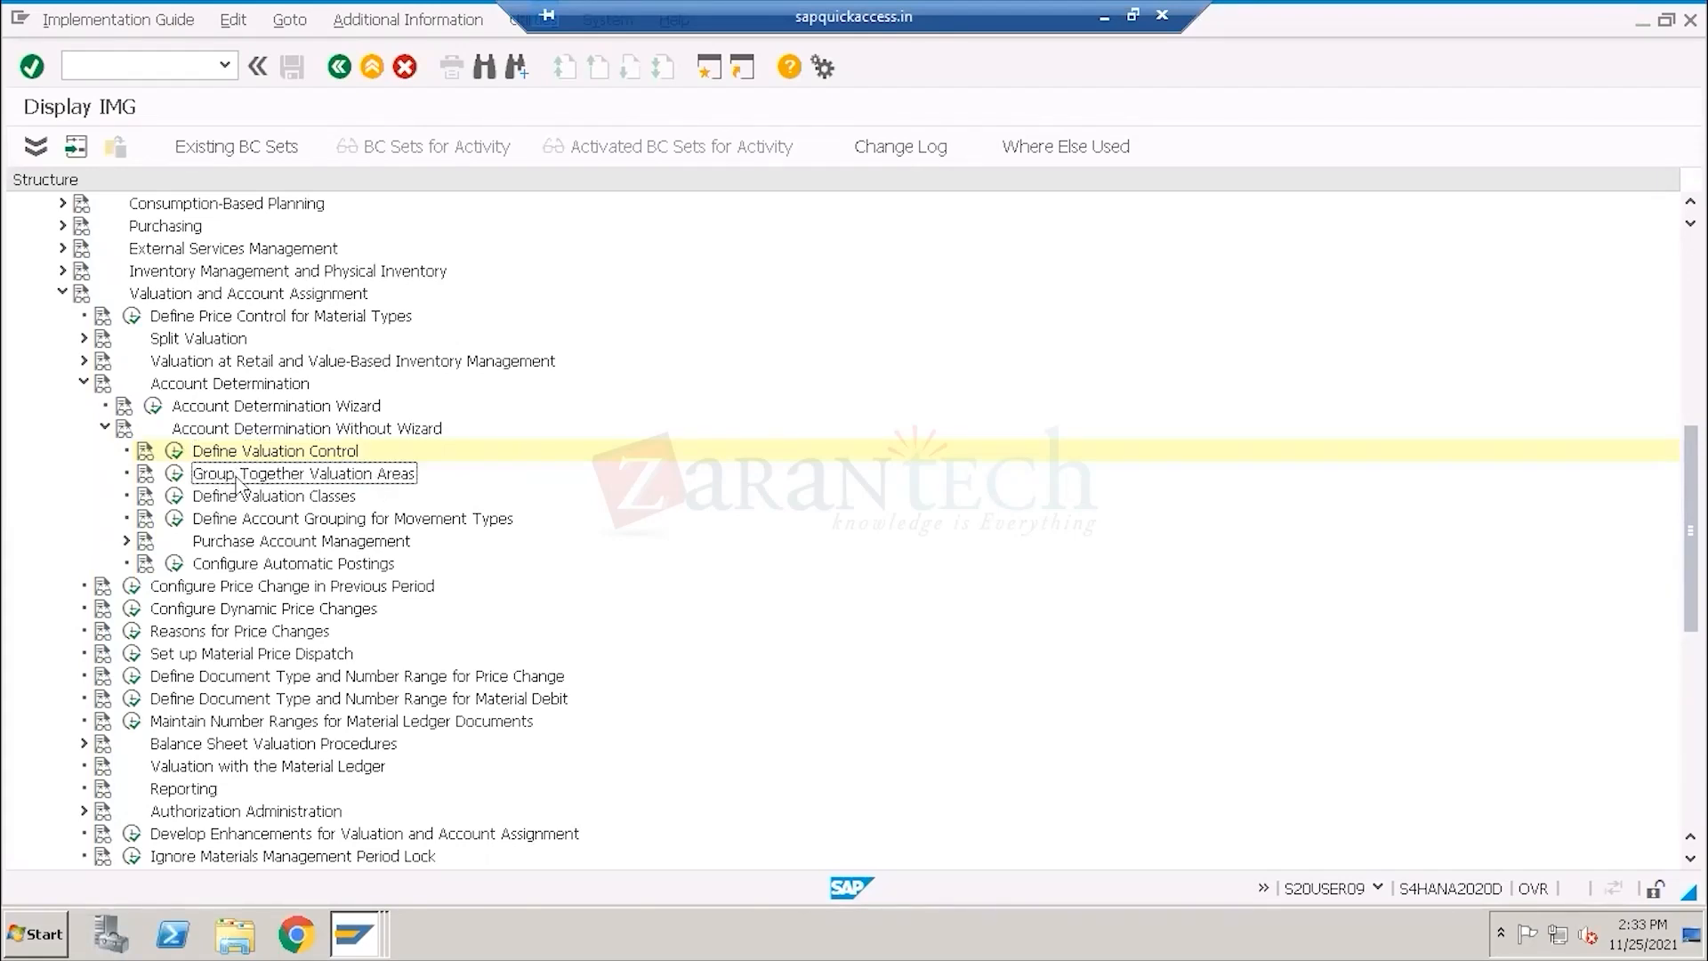
{"action": "left_click", "coordinate": [177, 452]}
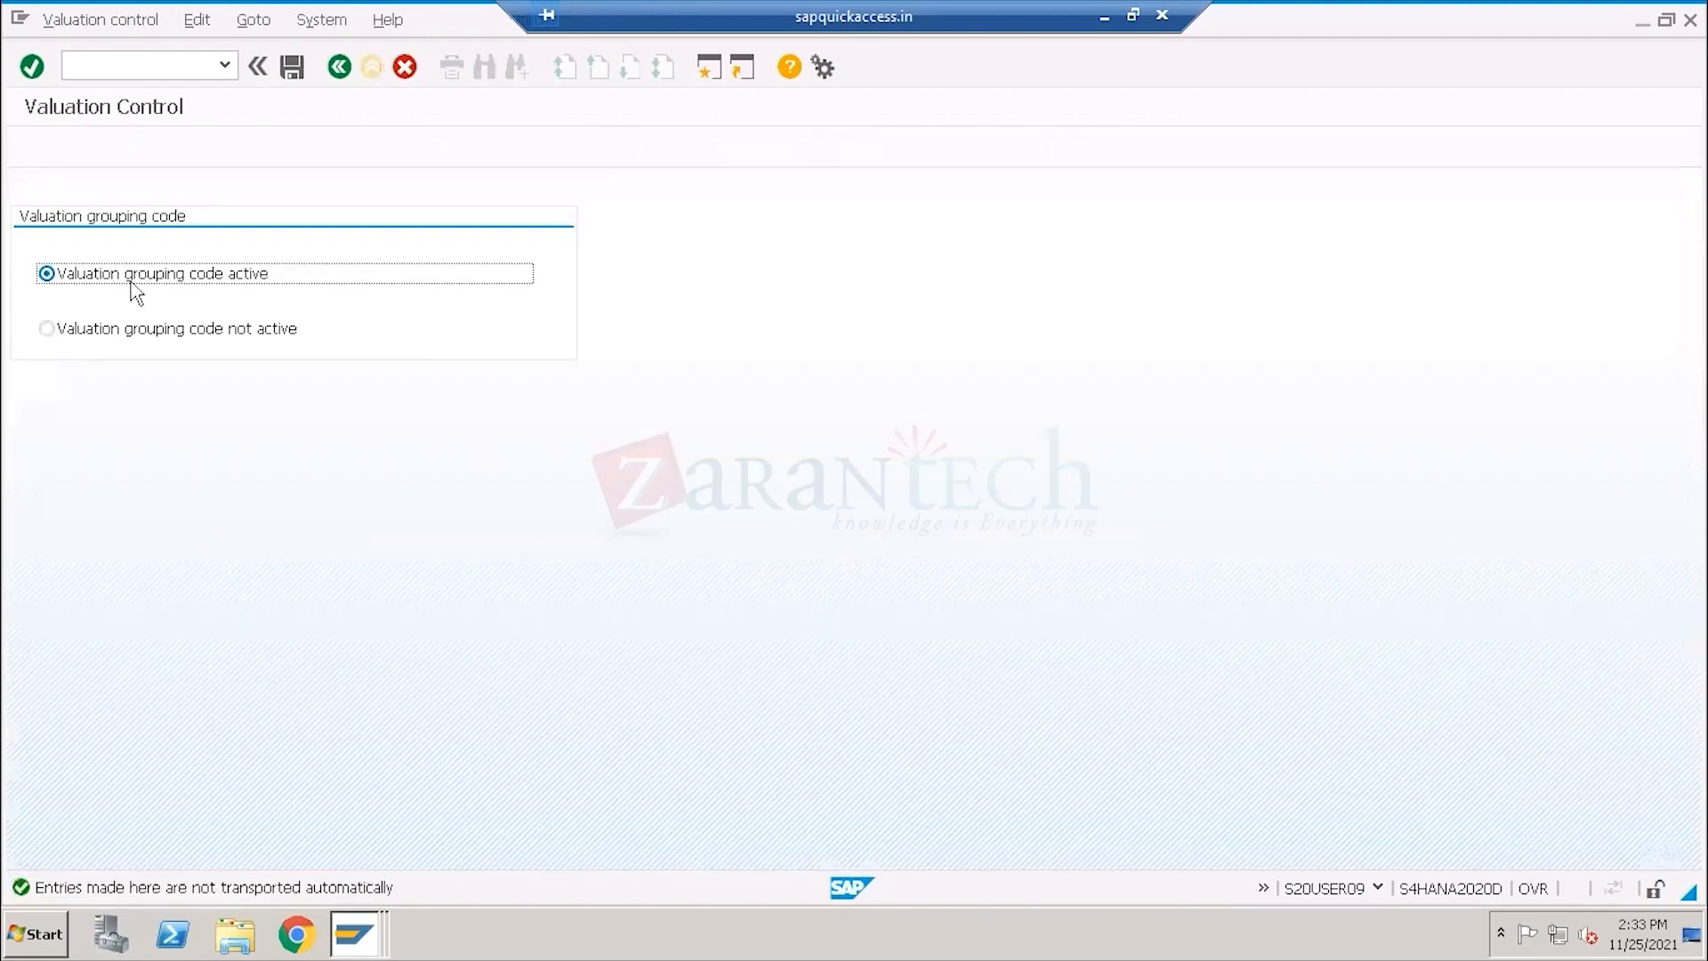
{"action": "left_click", "coordinate": [339, 67]}
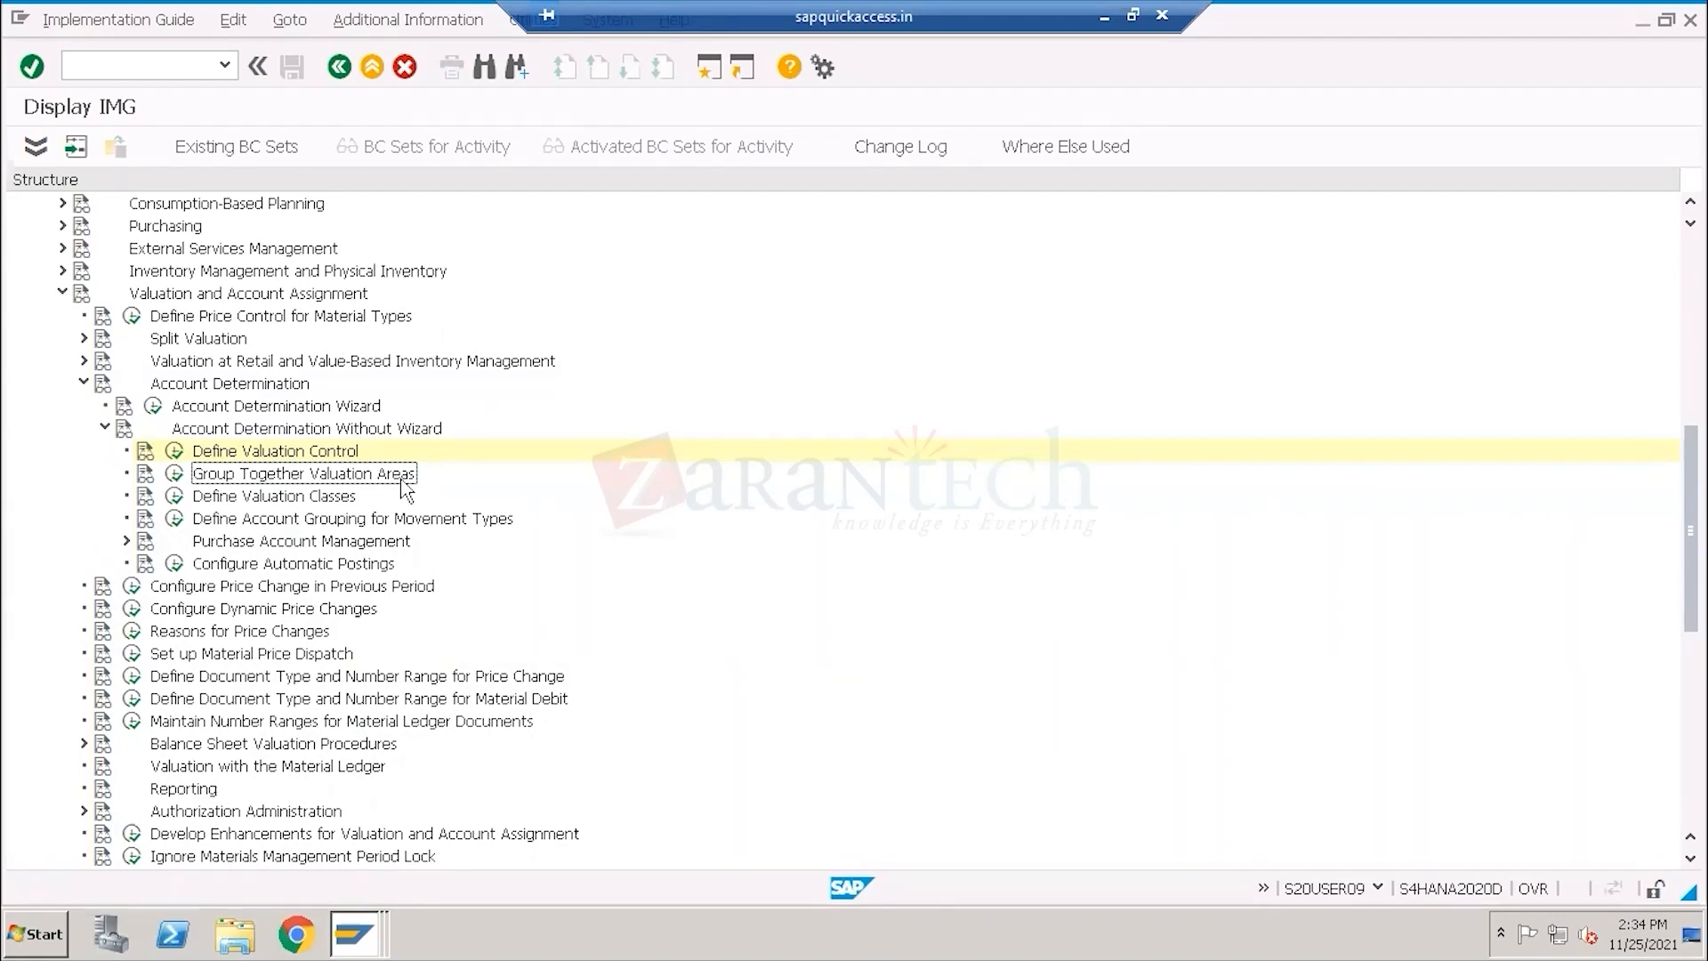
Open the Group Together Valuation Areas activity and select the entry of valuation area 1010.
{"action": "left_click", "coordinate": [176, 479]}
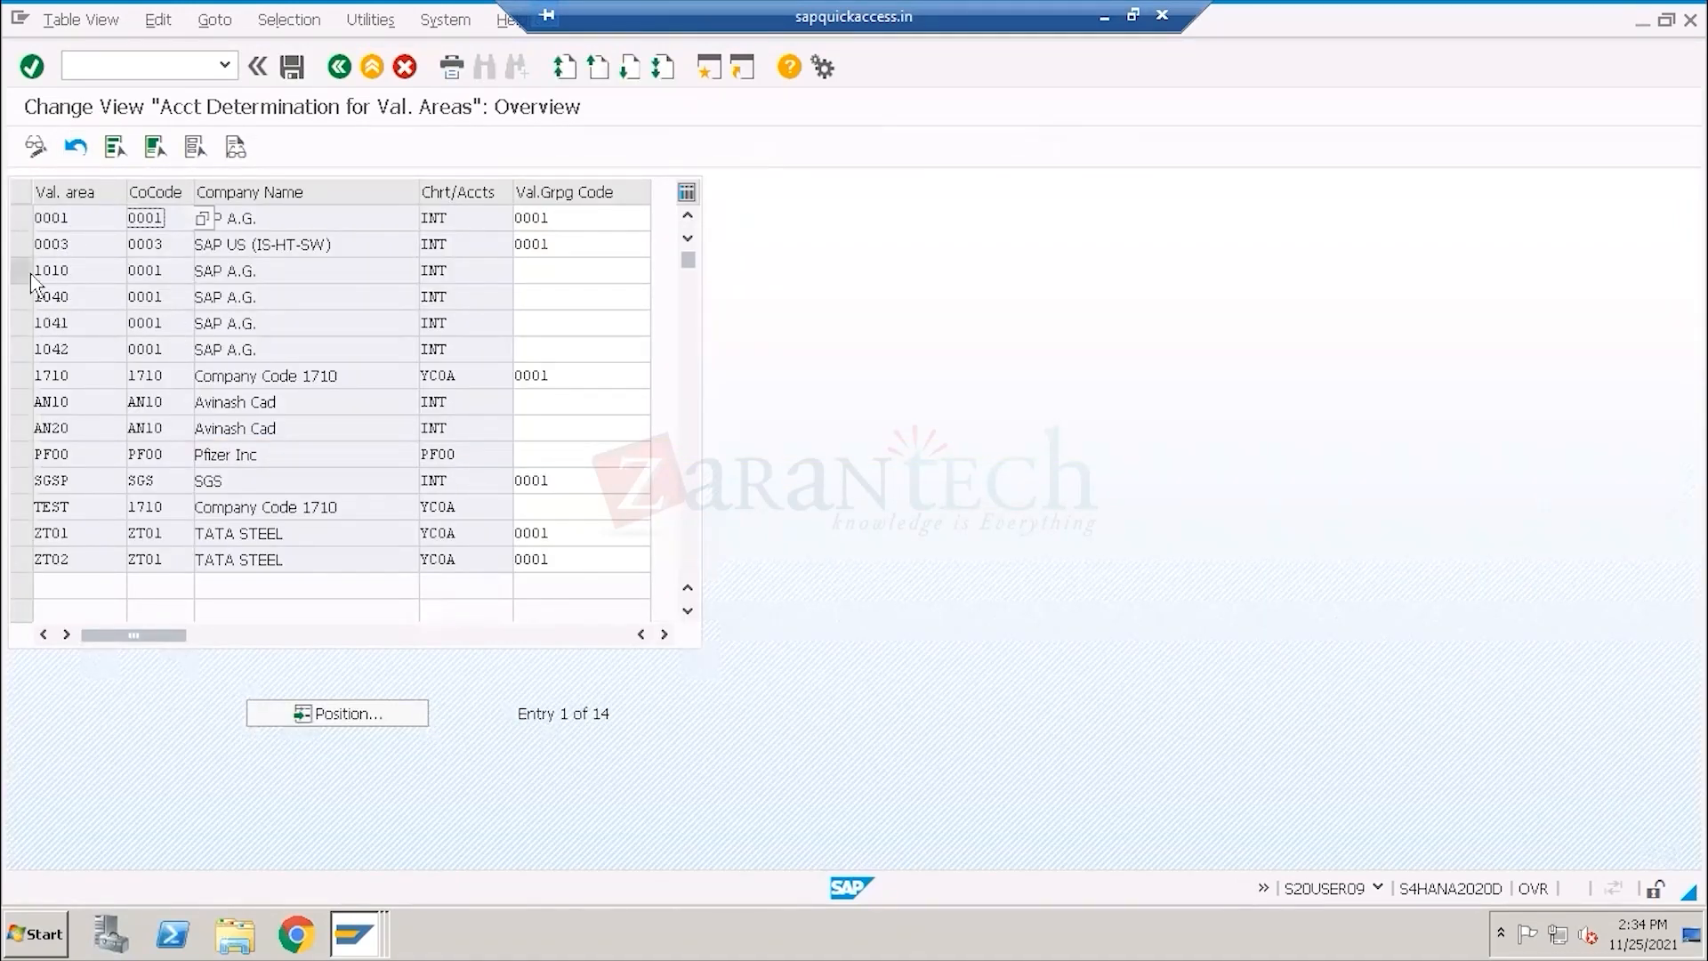
{"action": "double_click", "coordinate": [164, 270]}
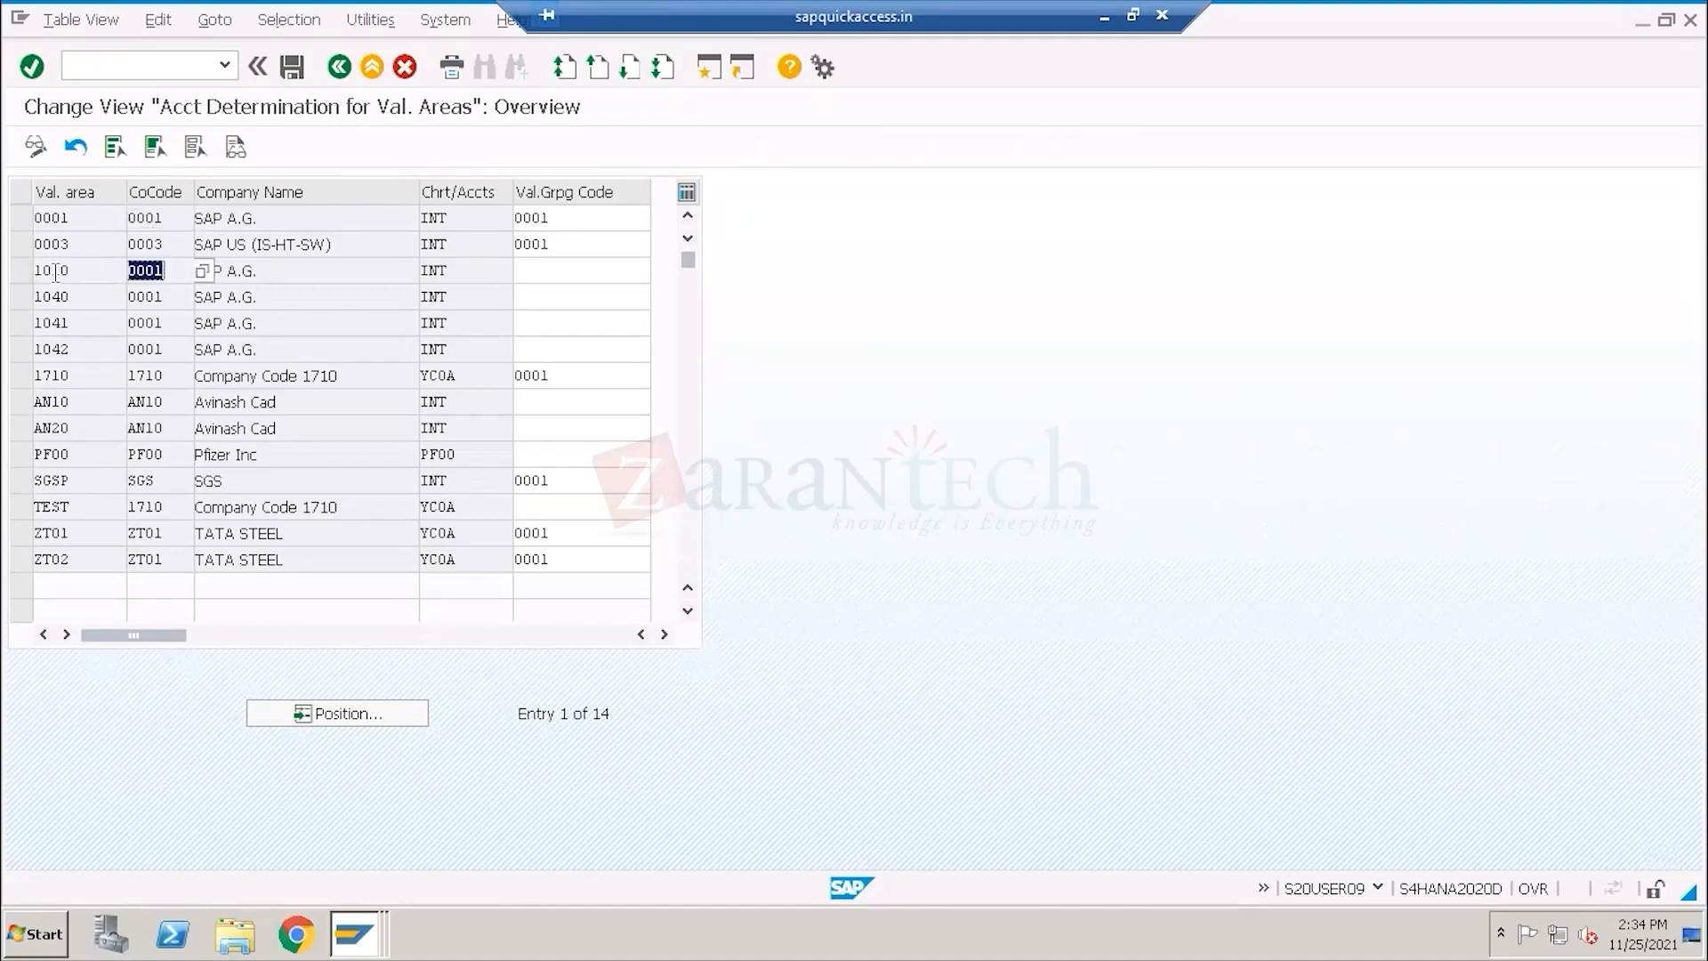
{"action": "left_click", "coordinate": [19, 270]}
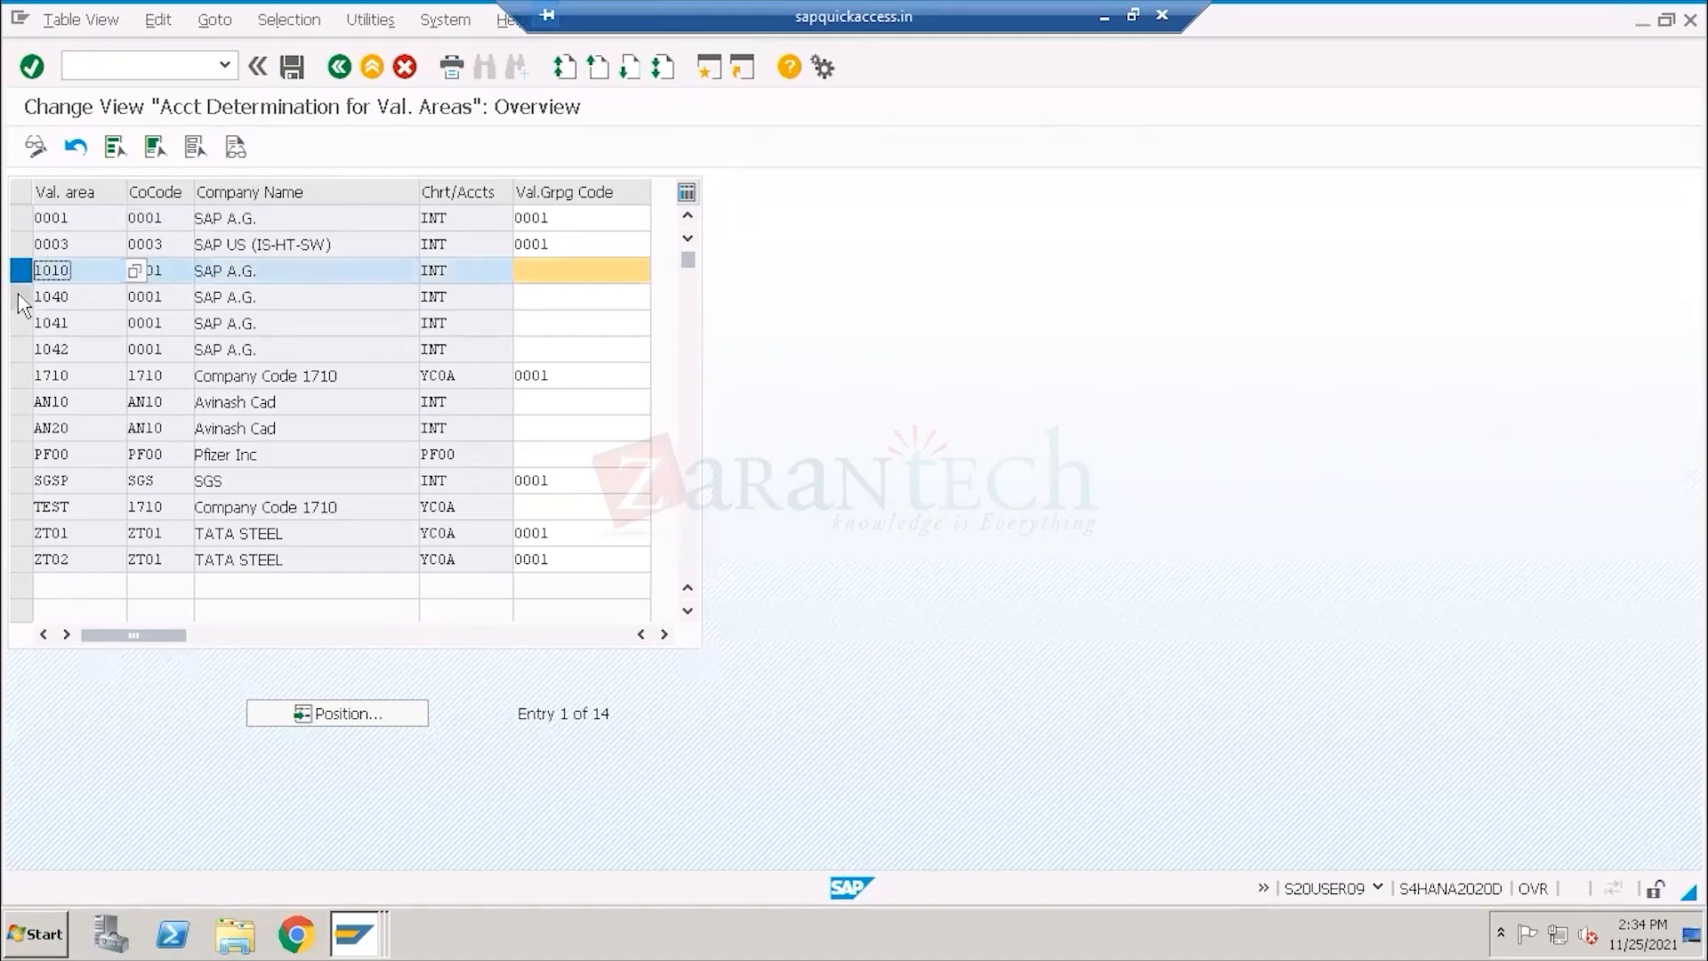
Set the valuation grouping code to 0002 for valuation areas 1010, 1040, 1041 and 1042.
{"action": "left_click", "coordinate": [19, 297]}
{"action": "left_click", "coordinate": [19, 326]}
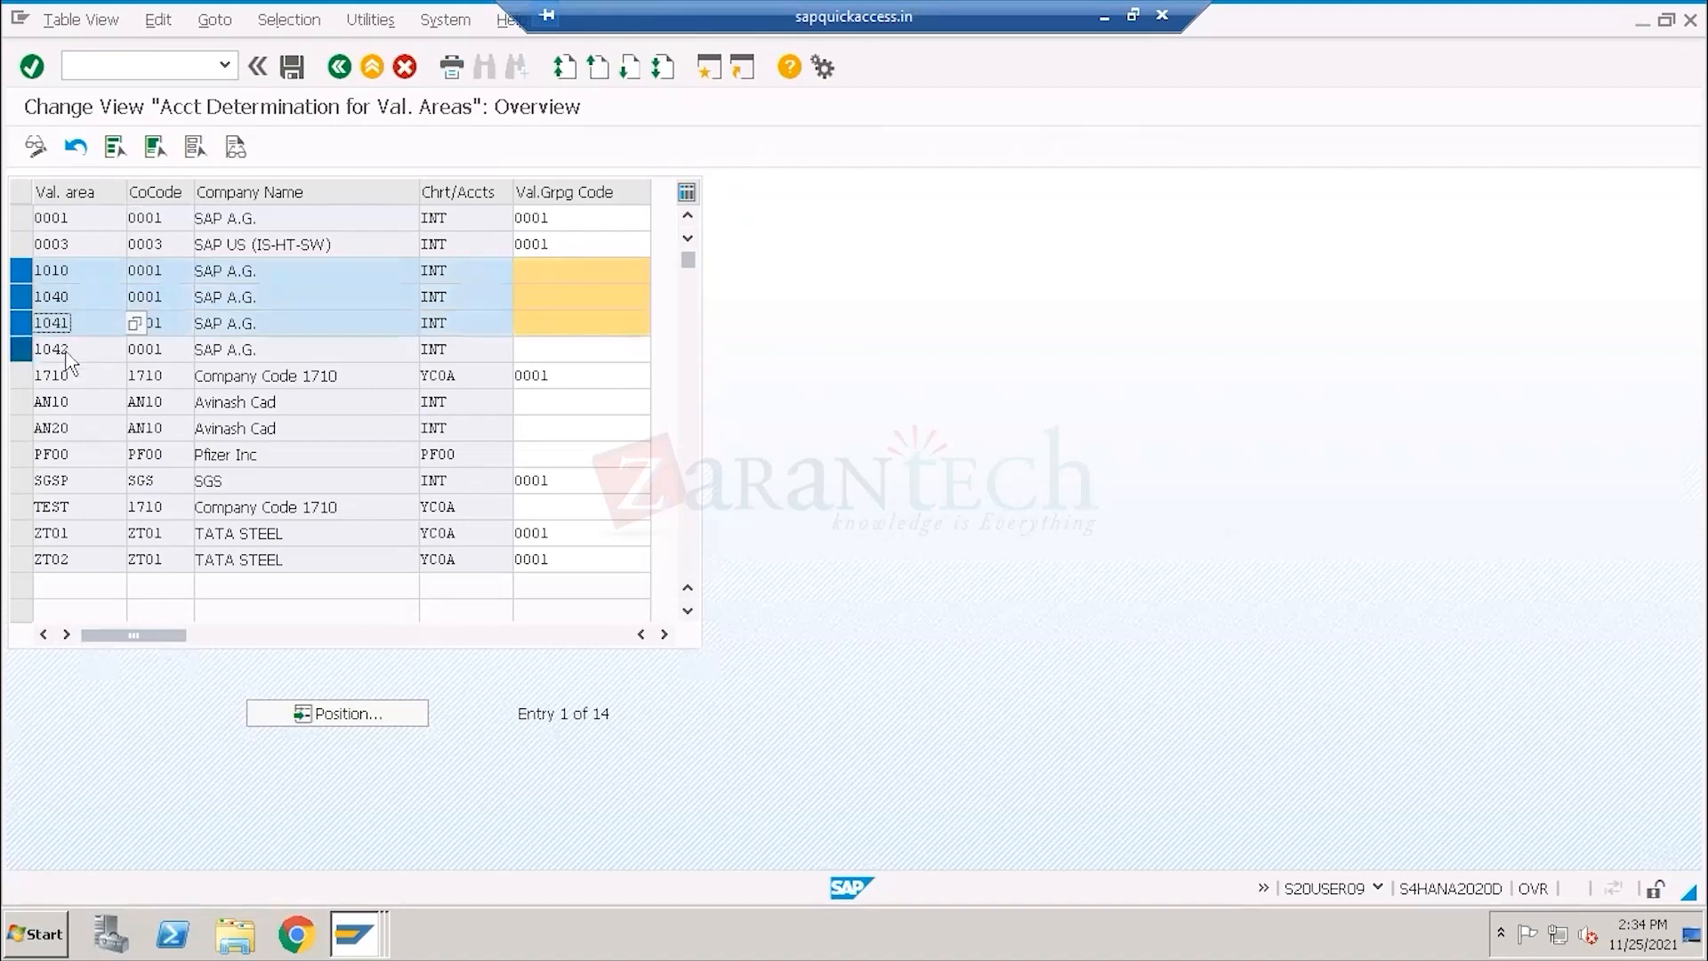
{"action": "left_click", "coordinate": [20, 348]}
{"action": "double_click", "coordinate": [163, 269]}
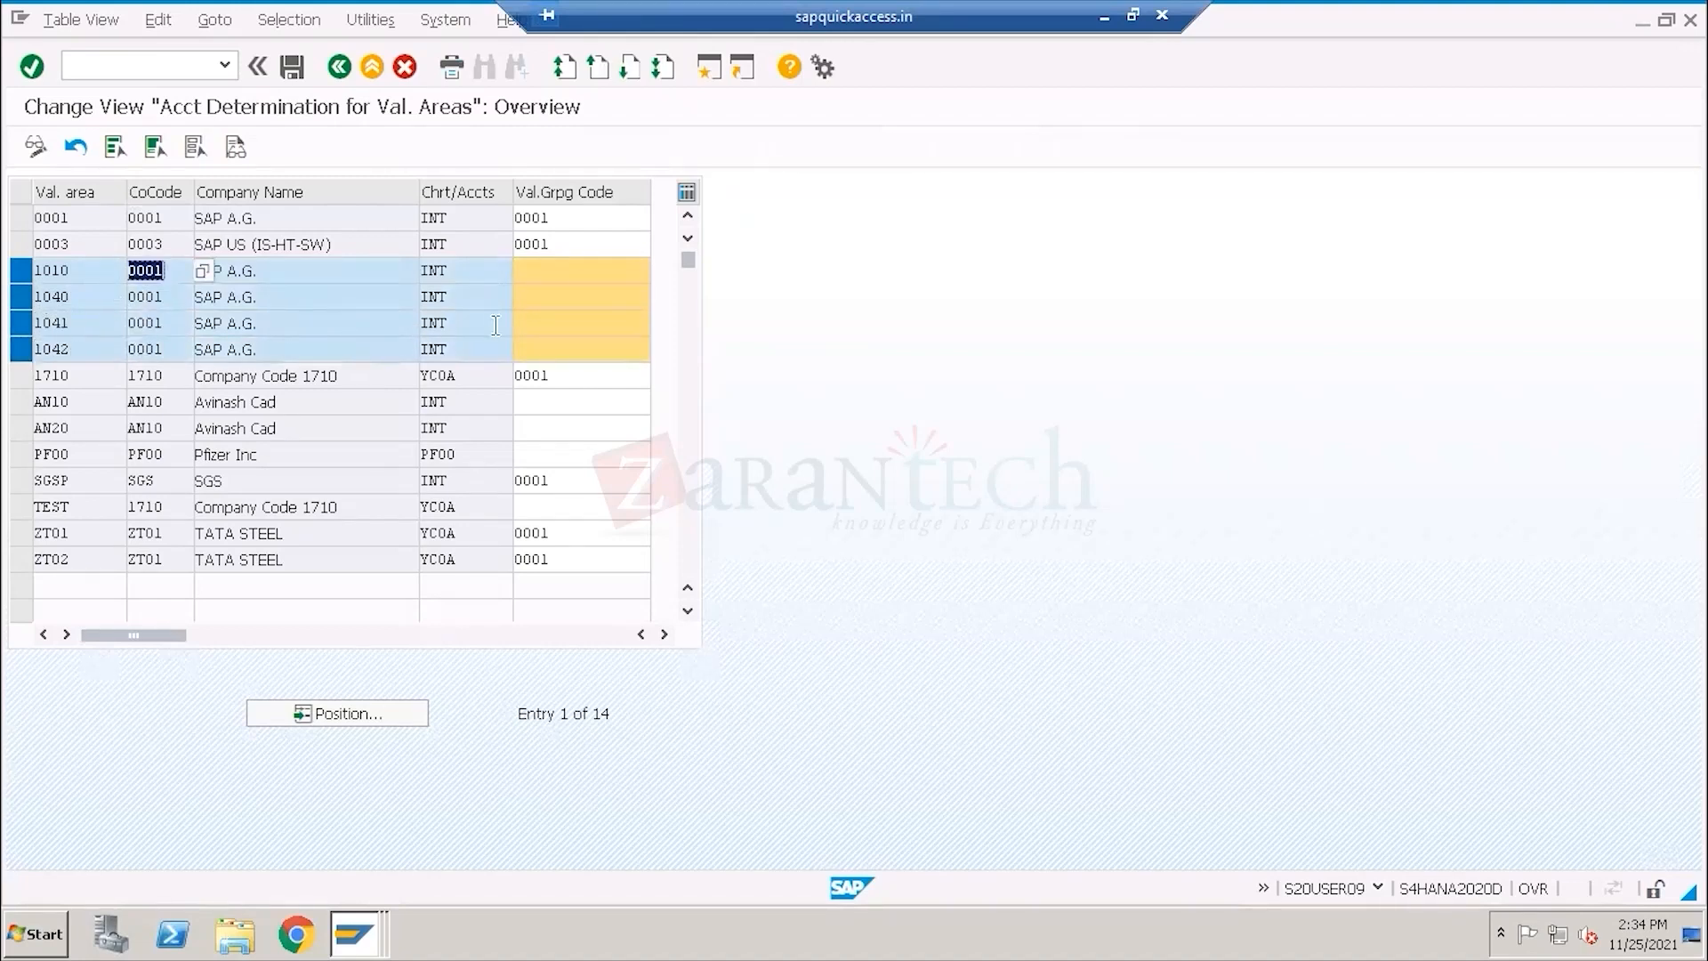
{"action": "left_click", "coordinate": [543, 271]}
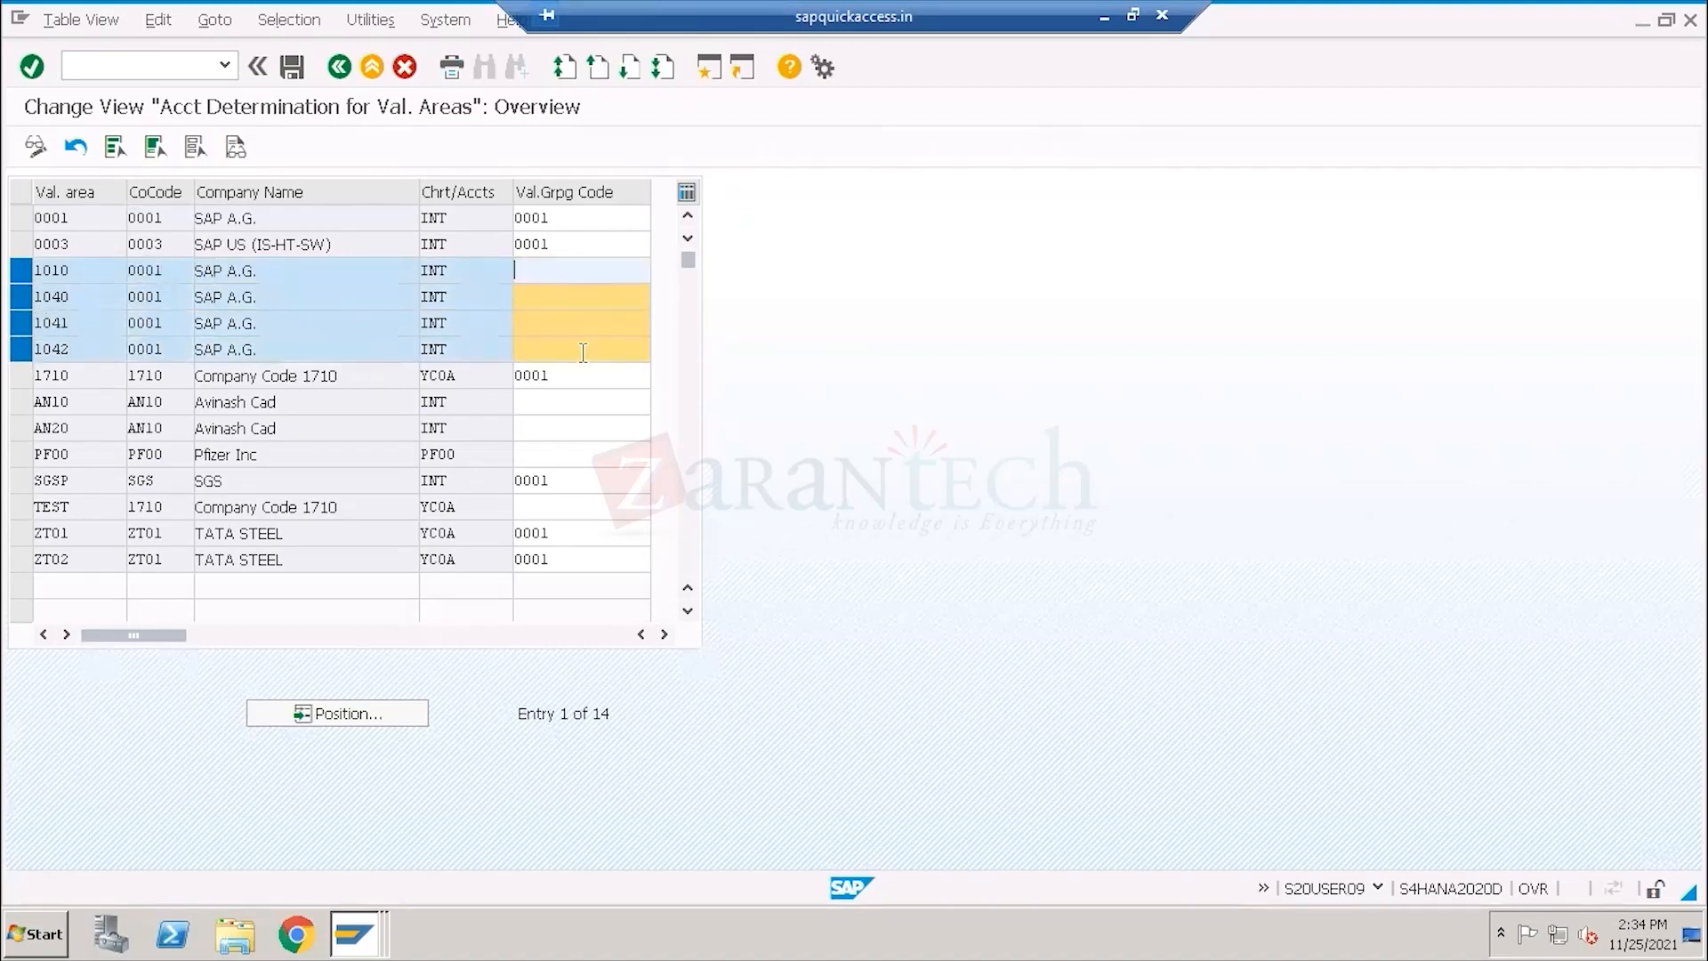
{"action": "type", "text": "0002"}
{"action": "left_click", "coordinate": [566, 297]}
{"action": "type", "text": "0002"}
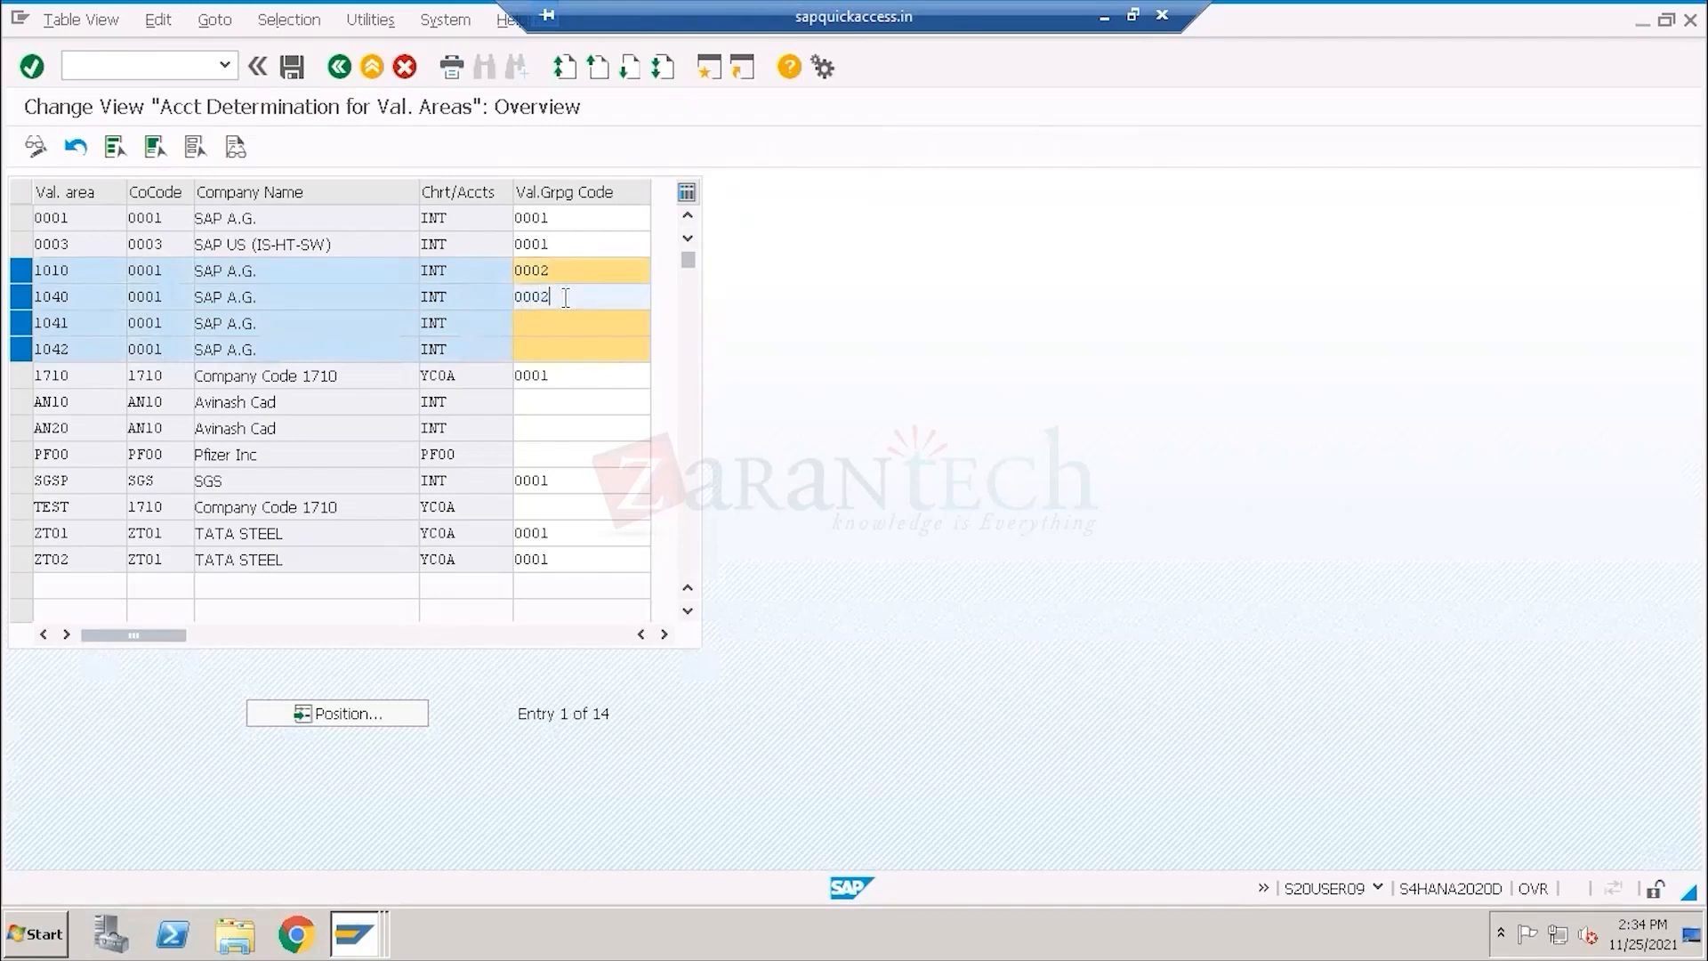
{"action": "left_click", "coordinate": [537, 326]}
{"action": "type", "text": "0002"}
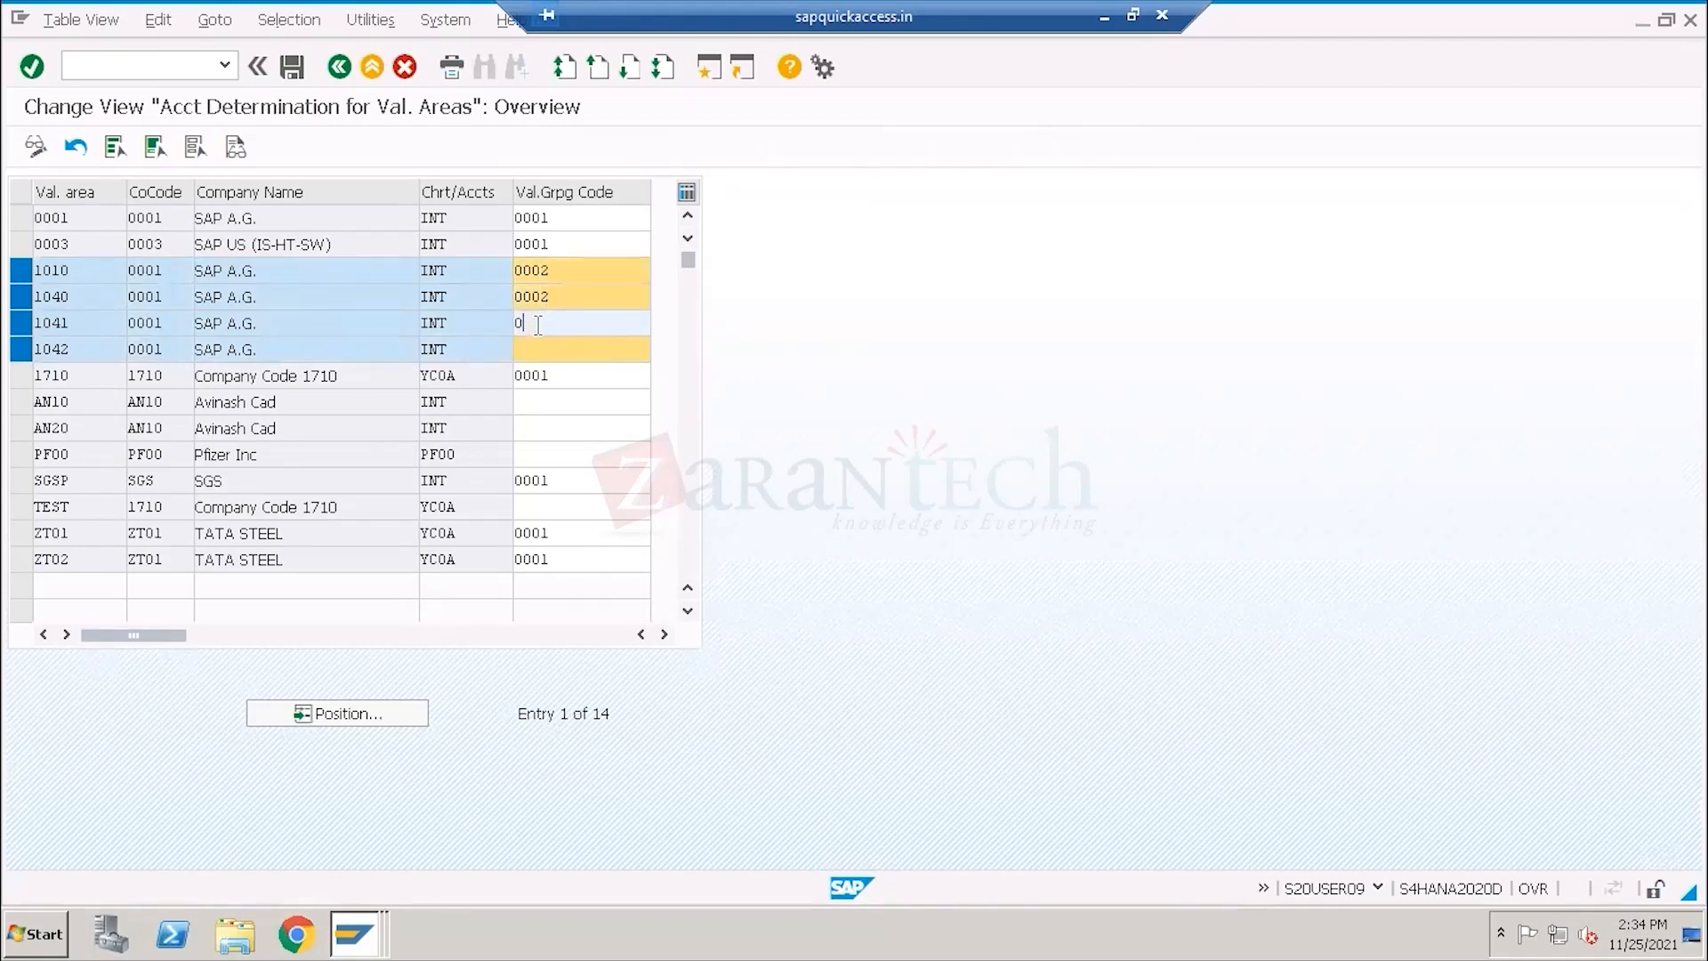
{"action": "left_click", "coordinate": [534, 352]}
{"action": "type", "text": "0002"}
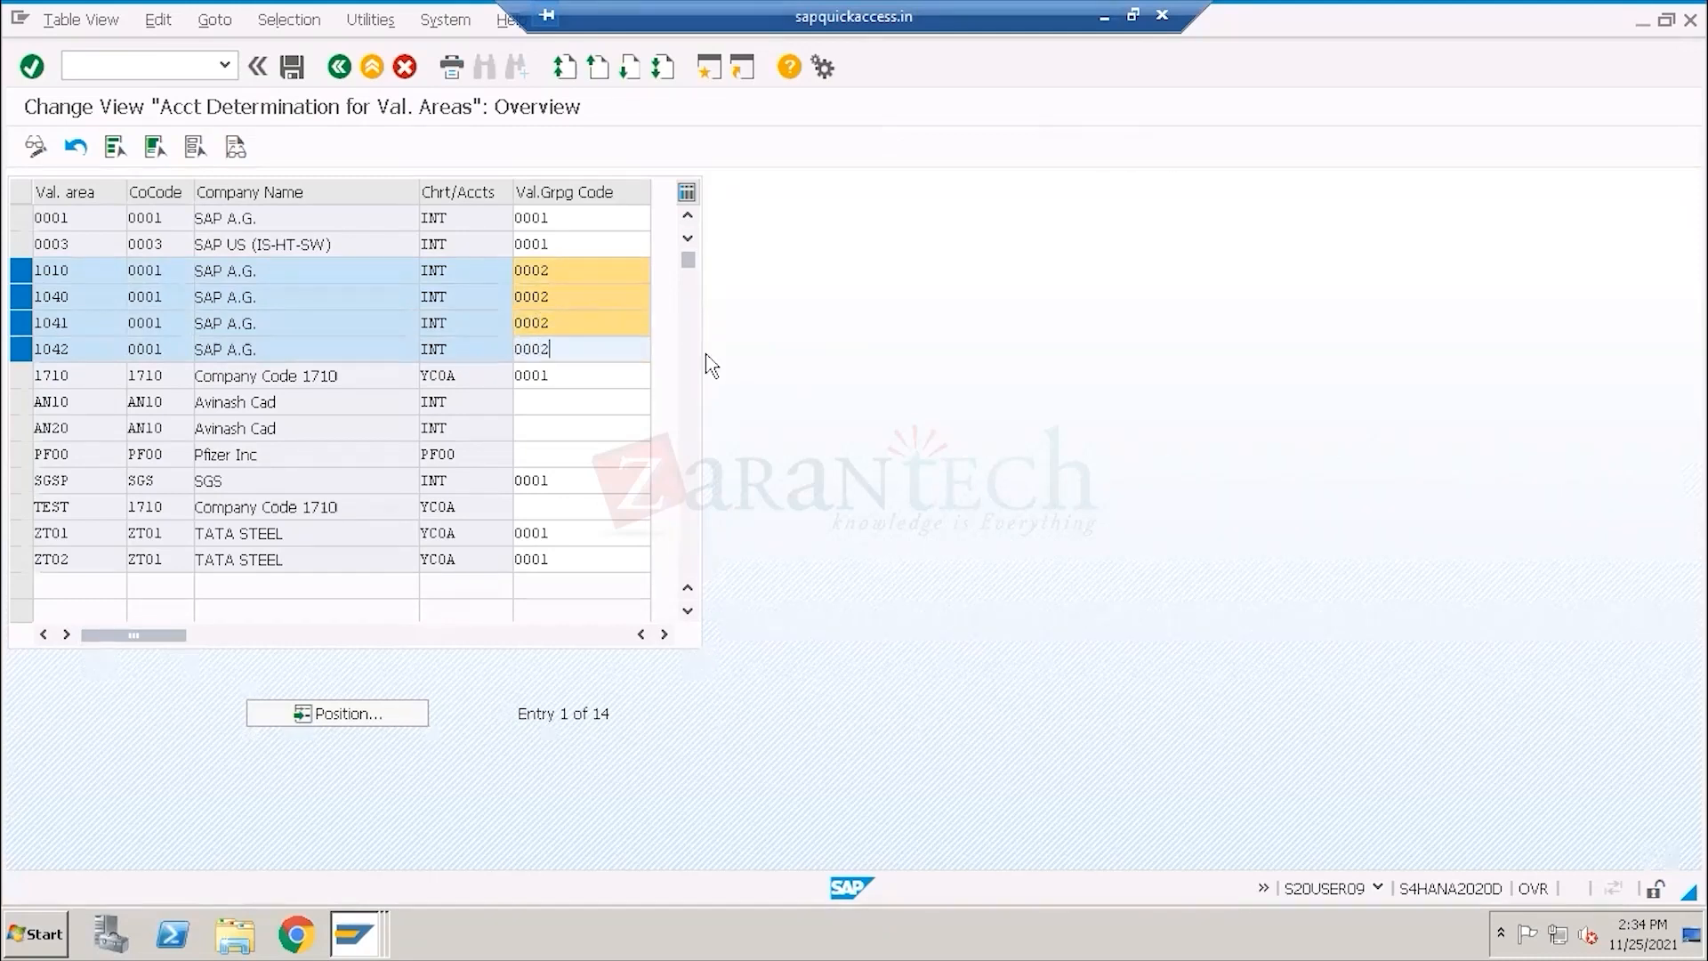
{"action": "left_click_drag", "start_coordinate": [72, 270], "coordinate": [20, 347]}
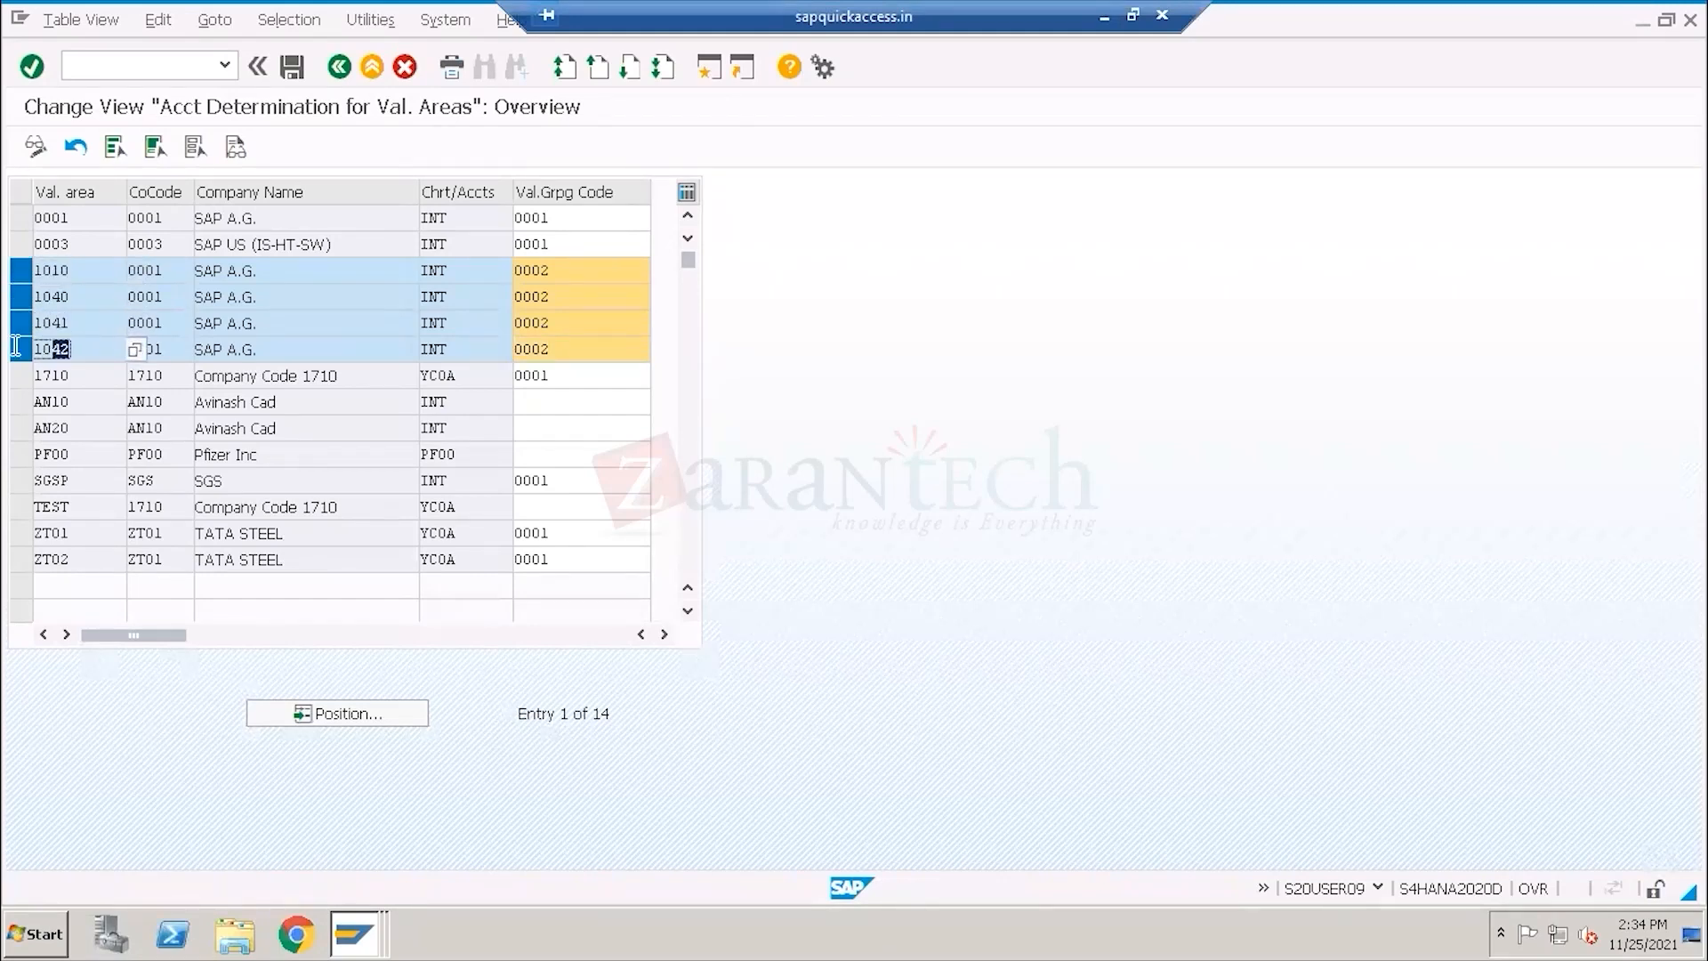
{"action": "left_click_drag", "start_coordinate": [576, 264], "coordinate": [491, 351]}
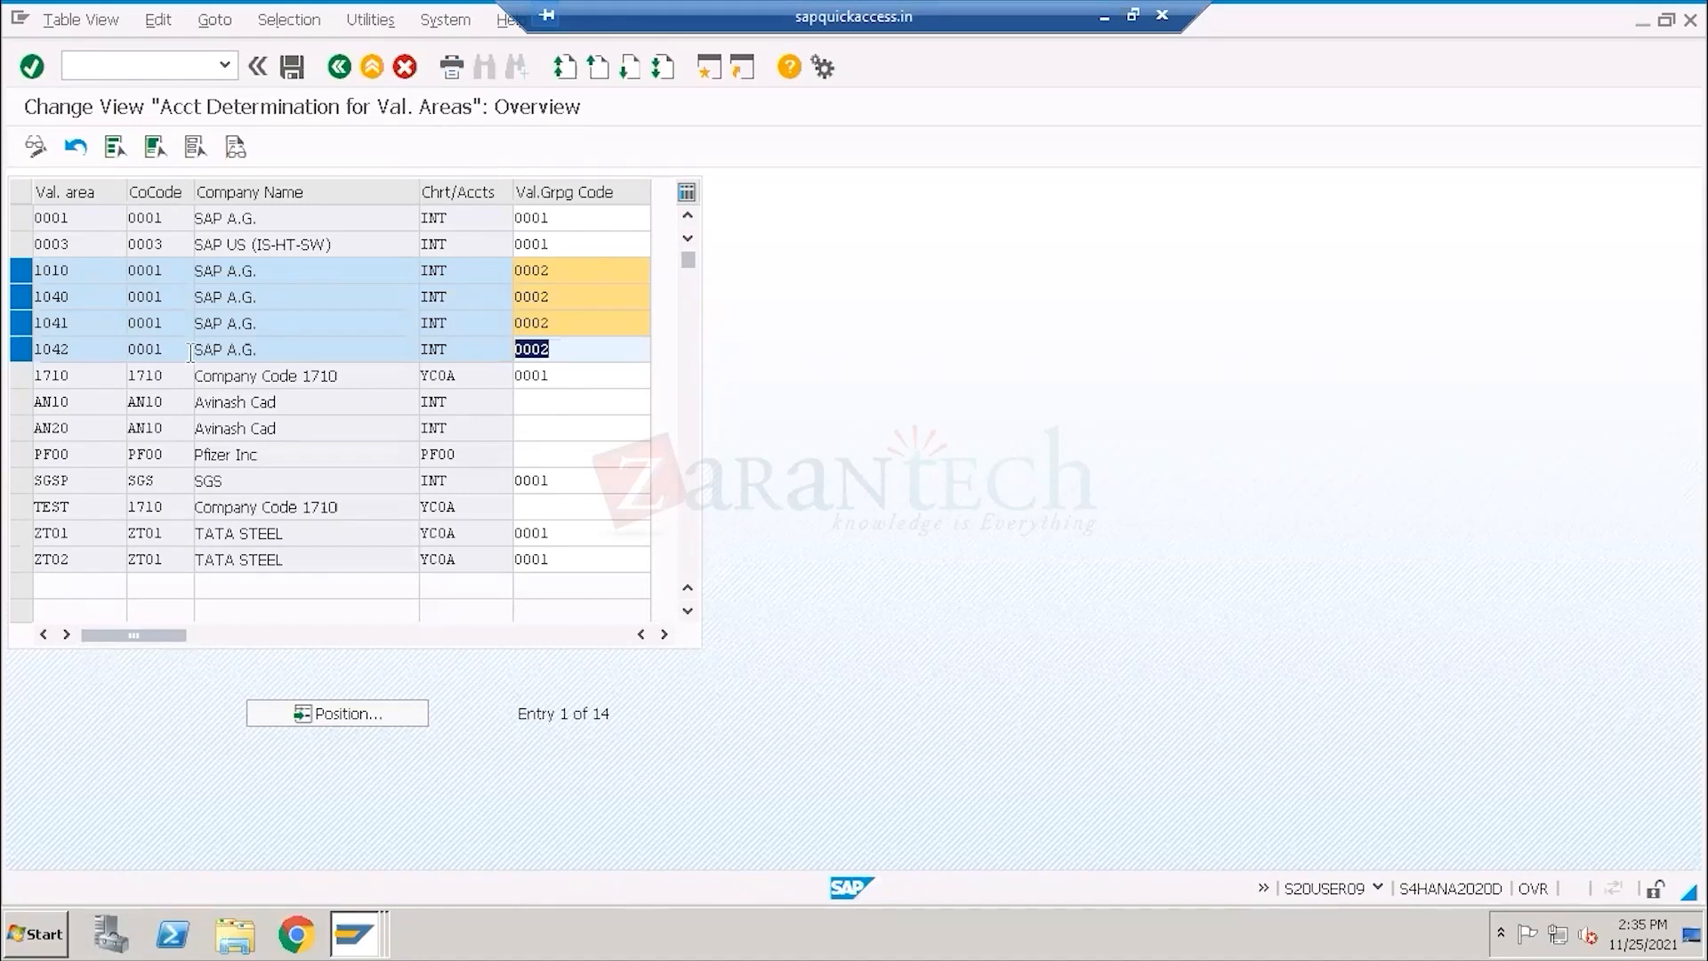
{"action": "left_click", "coordinate": [68, 270]}
{"action": "left_click_drag", "start_coordinate": [15, 274], "coordinate": [16, 351]}
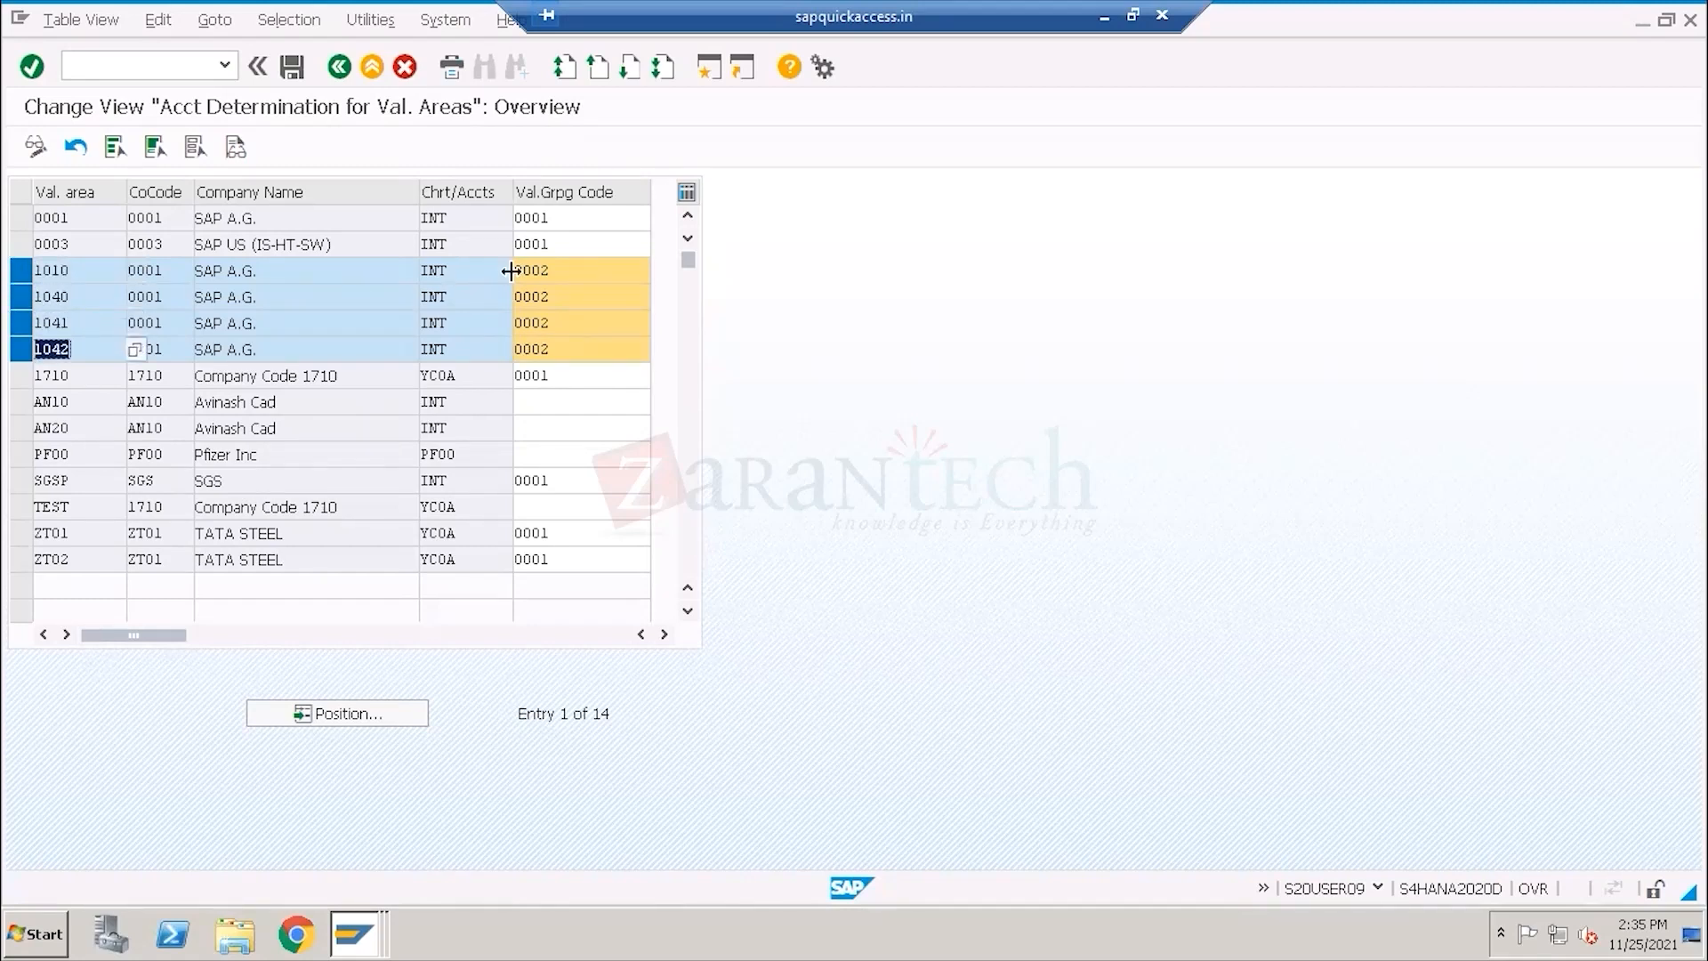
Clear the valuation grouping codes of valuation areas 1010, 1040, 1041 and 1042.
{"action": "left_click_drag", "start_coordinate": [549, 269], "coordinate": [481, 273]}
{"action": "key", "text": "Delete"}
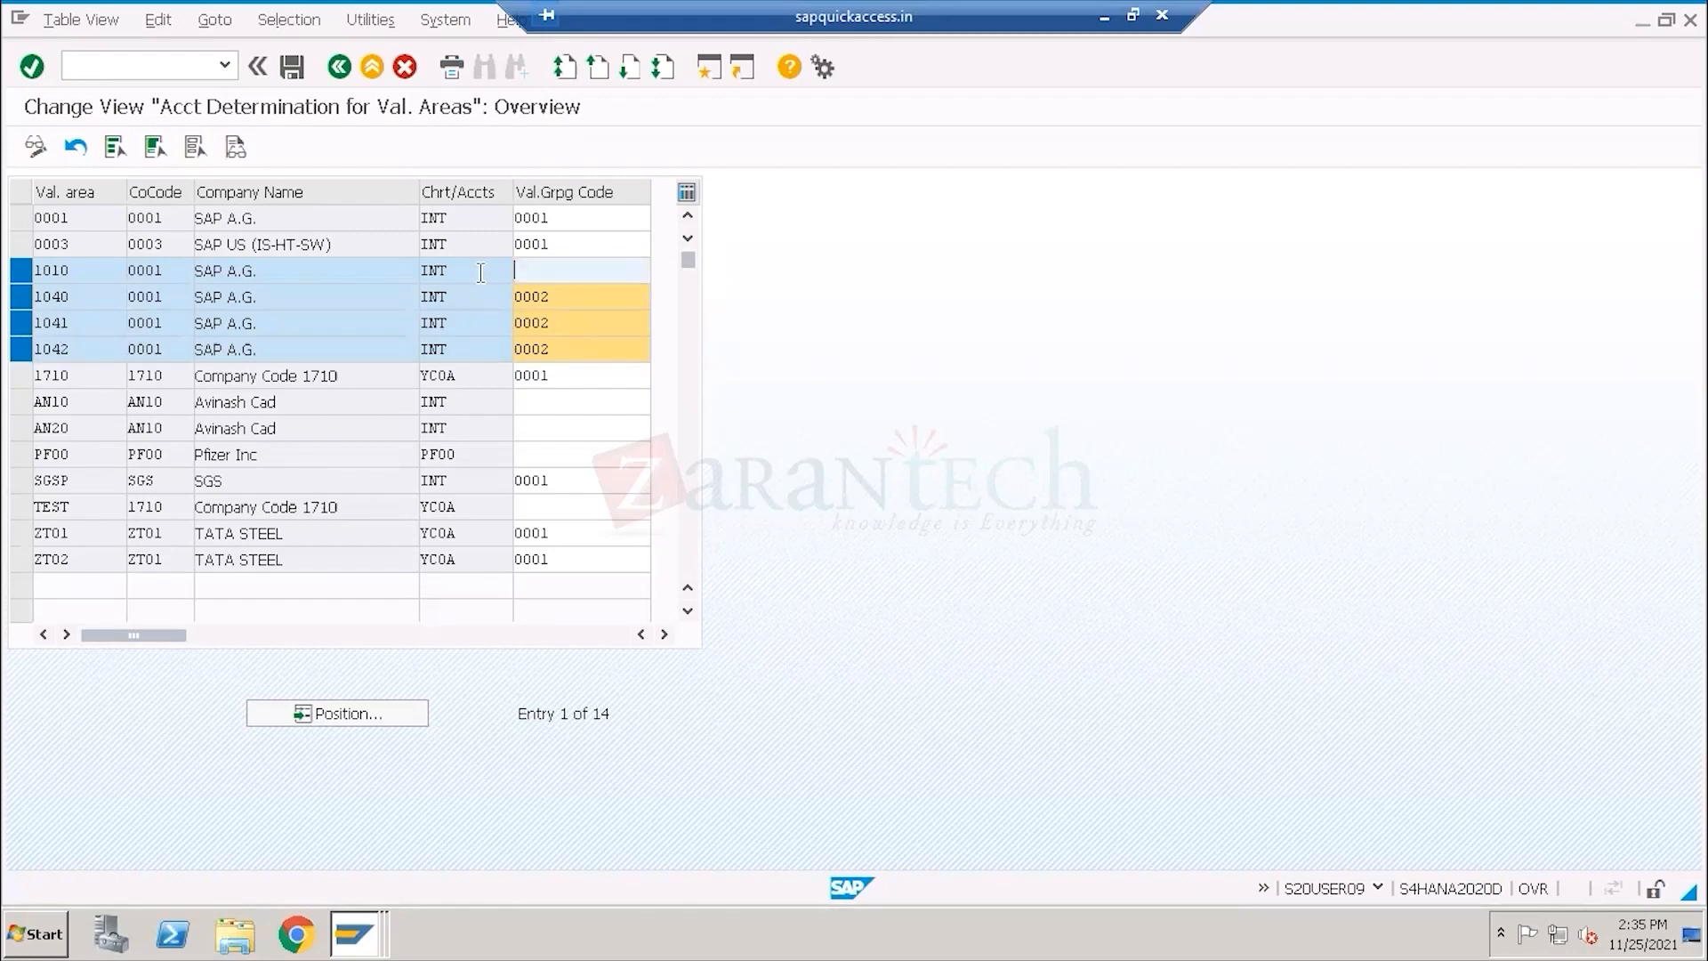
{"action": "key", "text": "Down"}
{"action": "key", "text": "Delete"}
{"action": "key", "text": "Down"}
{"action": "key", "text": "Delete"}
{"action": "key", "text": "Down"}
{"action": "key", "text": "Delete"}
{"action": "key", "text": "Down"}
{"action": "key", "text": "Delete"}
{"action": "key", "text": "Down"}
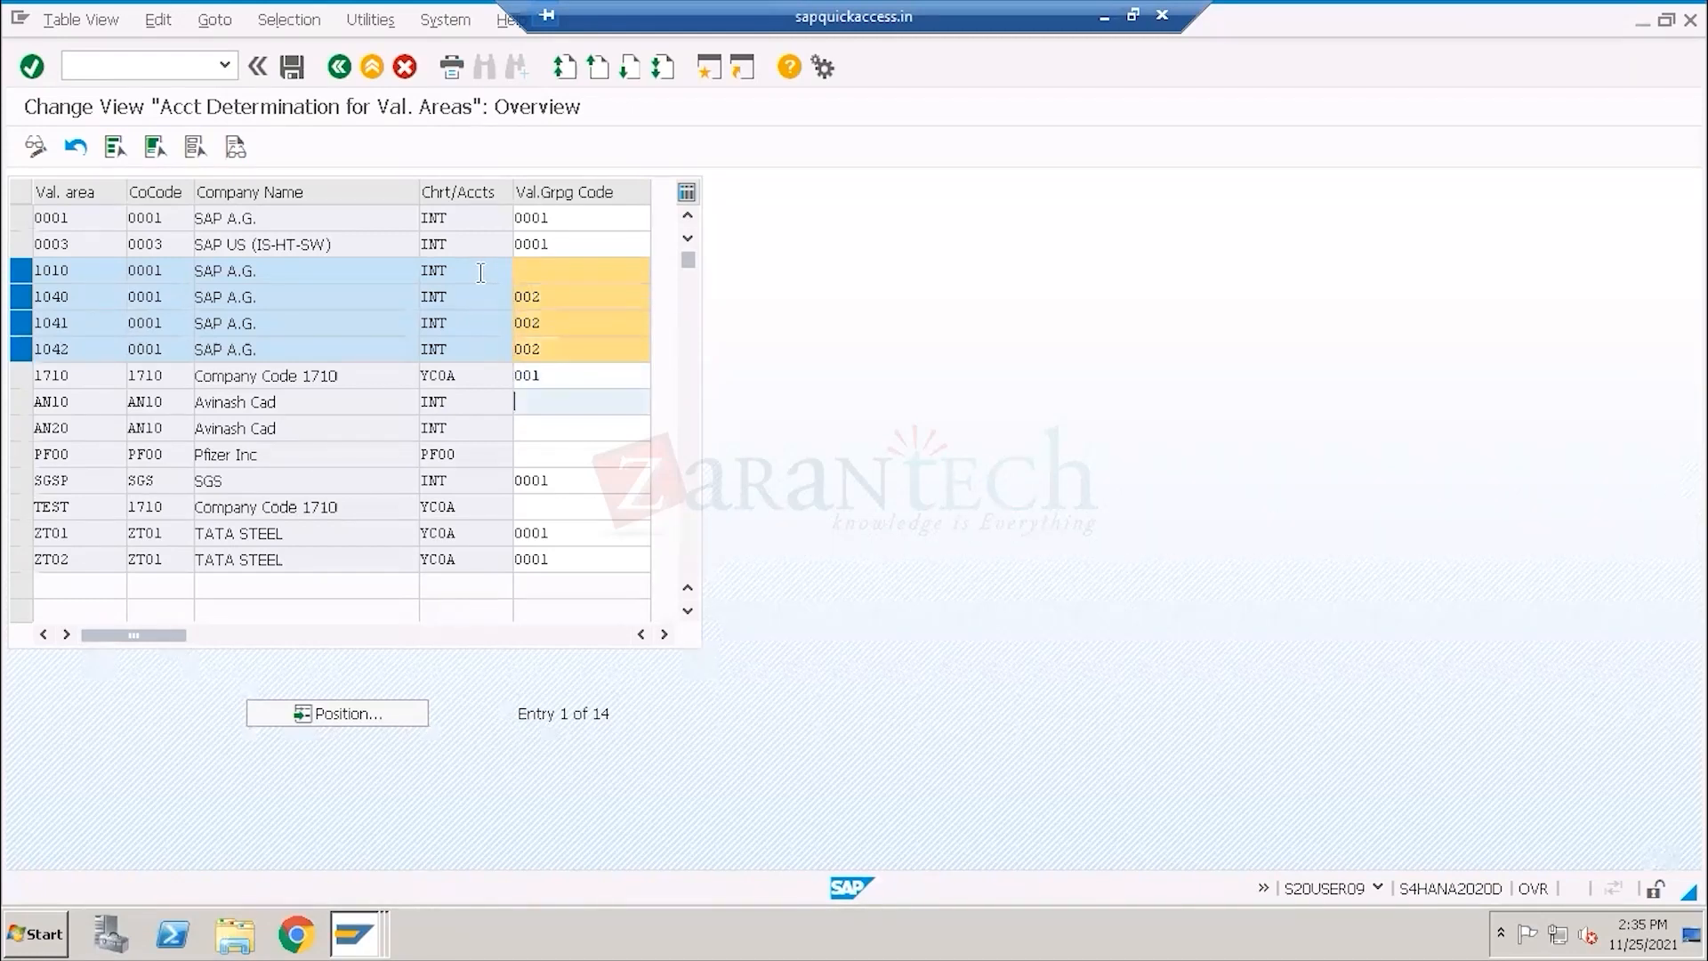
{"action": "left_click_drag", "start_coordinate": [553, 297], "coordinate": [459, 291]}
{"action": "key", "text": "Delete"}
{"action": "key", "text": "Down"}
{"action": "key", "text": "Delete"}
{"action": "key", "text": "Delete"}
{"action": "key", "text": "Delete"}
{"action": "key", "text": "Down"}
{"action": "key", "text": "Delete"}
{"action": "key", "text": "Delete"}
{"action": "key", "text": "Delete"}
{"action": "key", "text": "Down"}
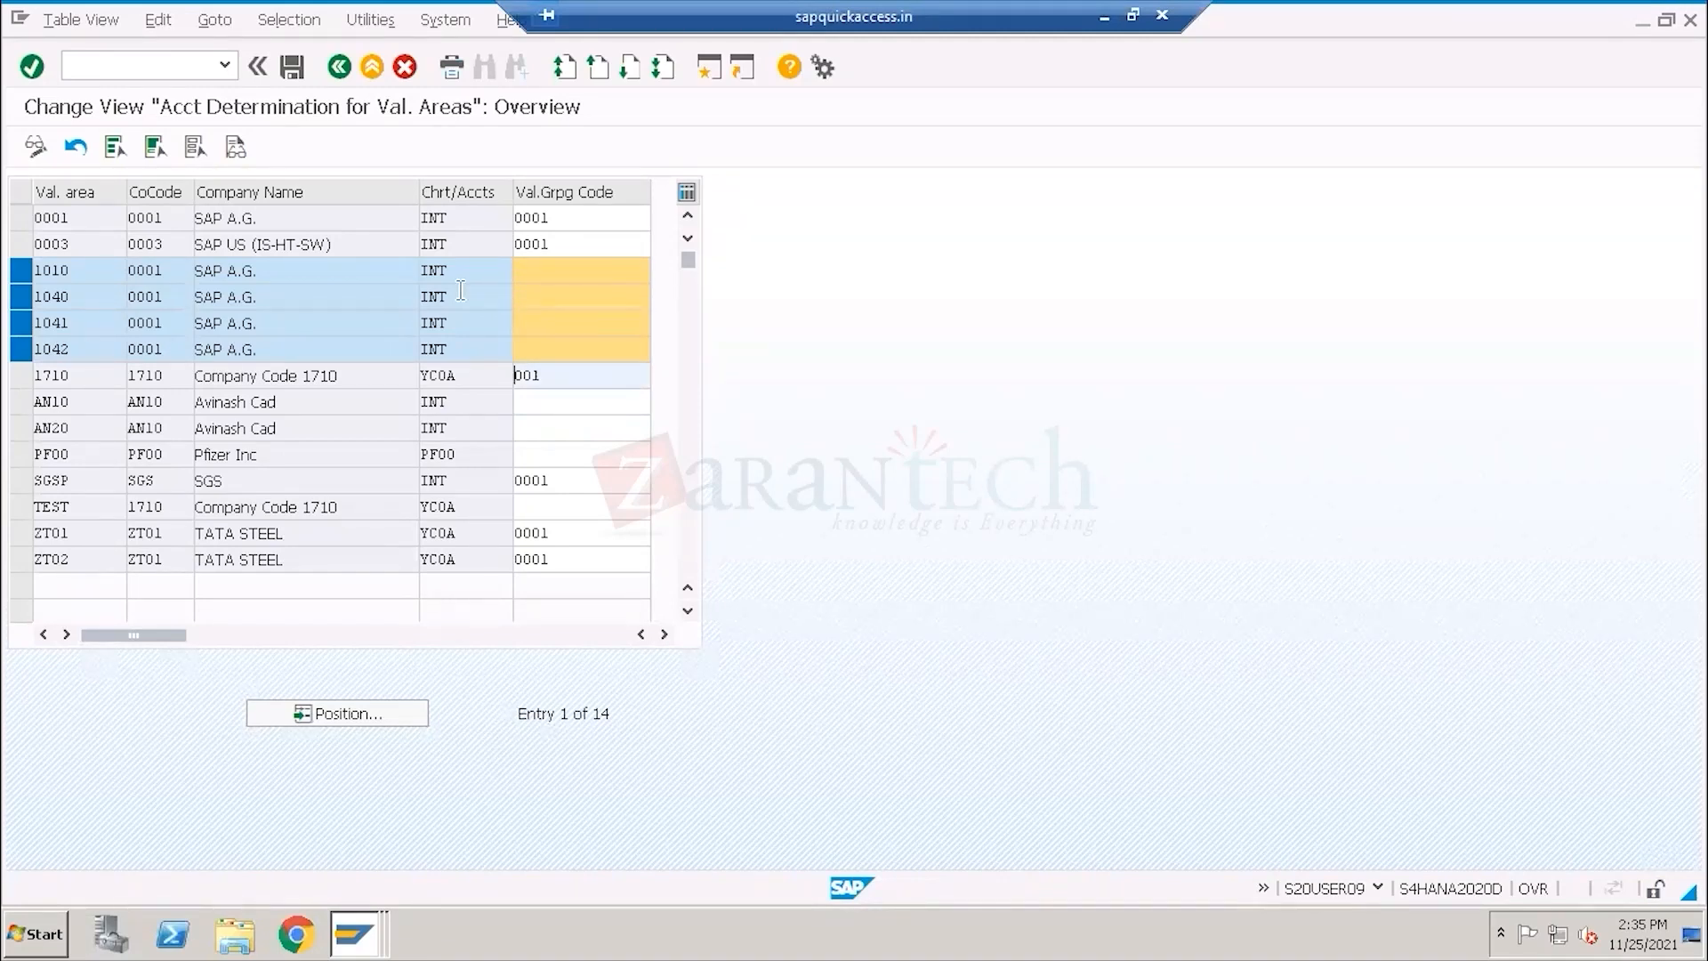
Restore the leading zero in the valuation grouping code of valuation area 1710.
{"action": "key", "text": "Right"}
{"action": "type", "text": "0"}
{"action": "key", "text": "End"}
Discard the unsaved valuation area edits, return to the implementation guide and select Define Valuation Classes.
{"action": "left_click", "coordinate": [407, 62]}
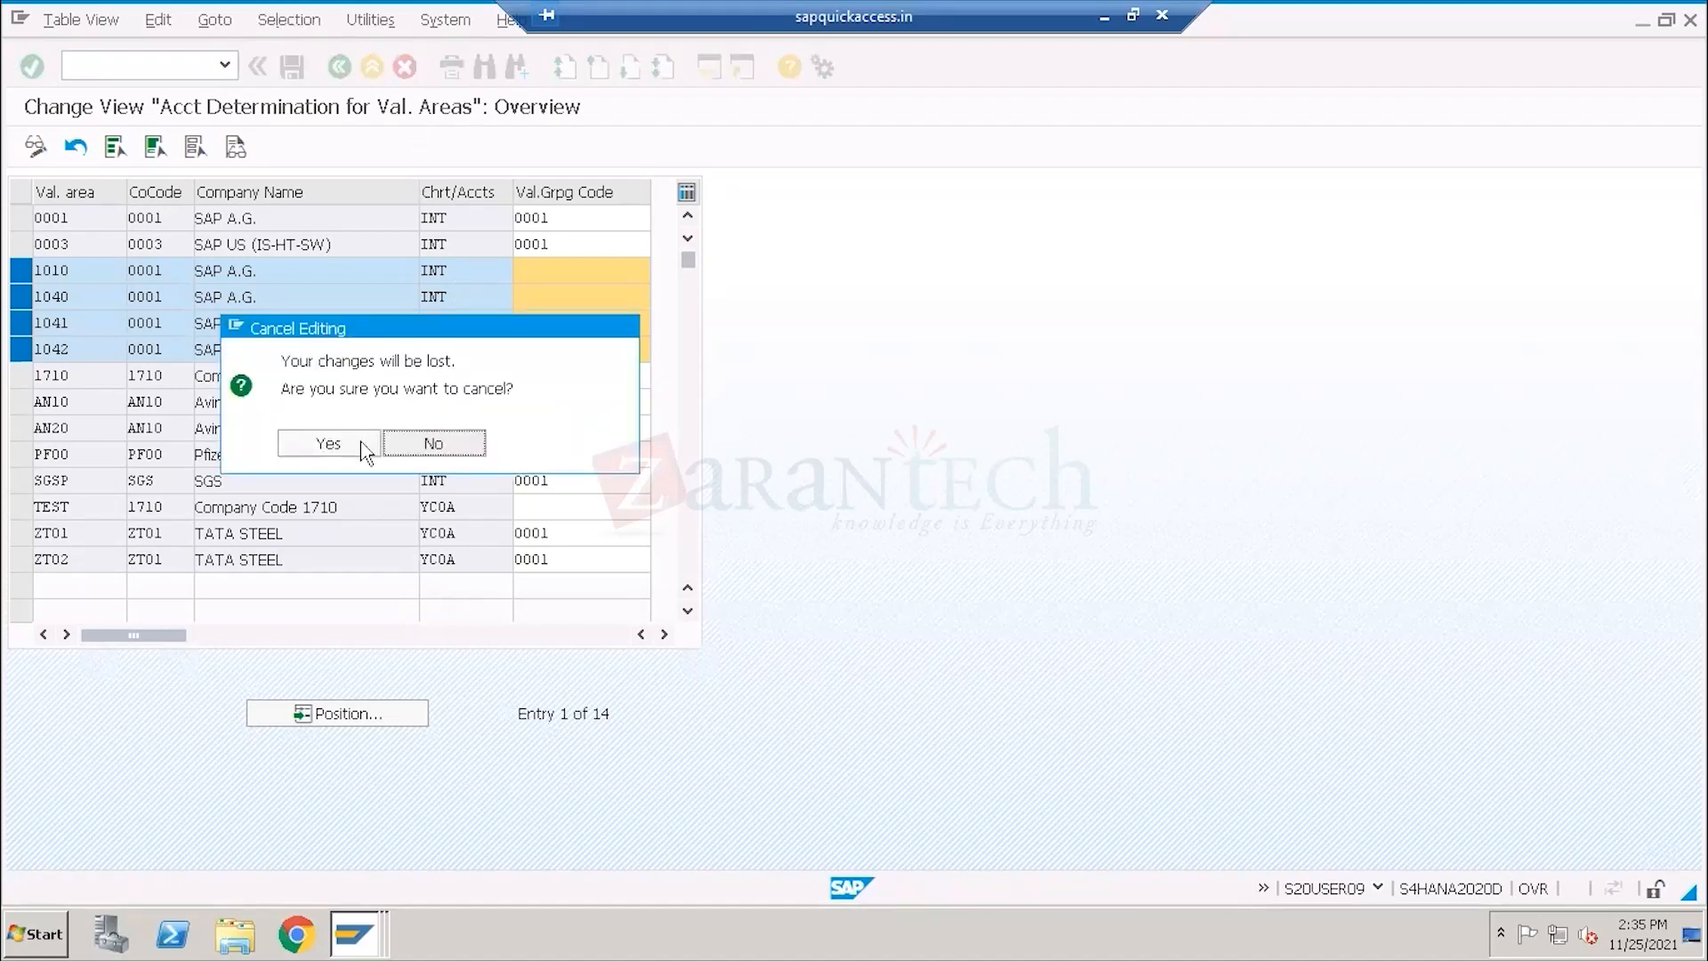
{"action": "left_click", "coordinate": [359, 442]}
{"action": "left_click", "coordinate": [342, 70]}
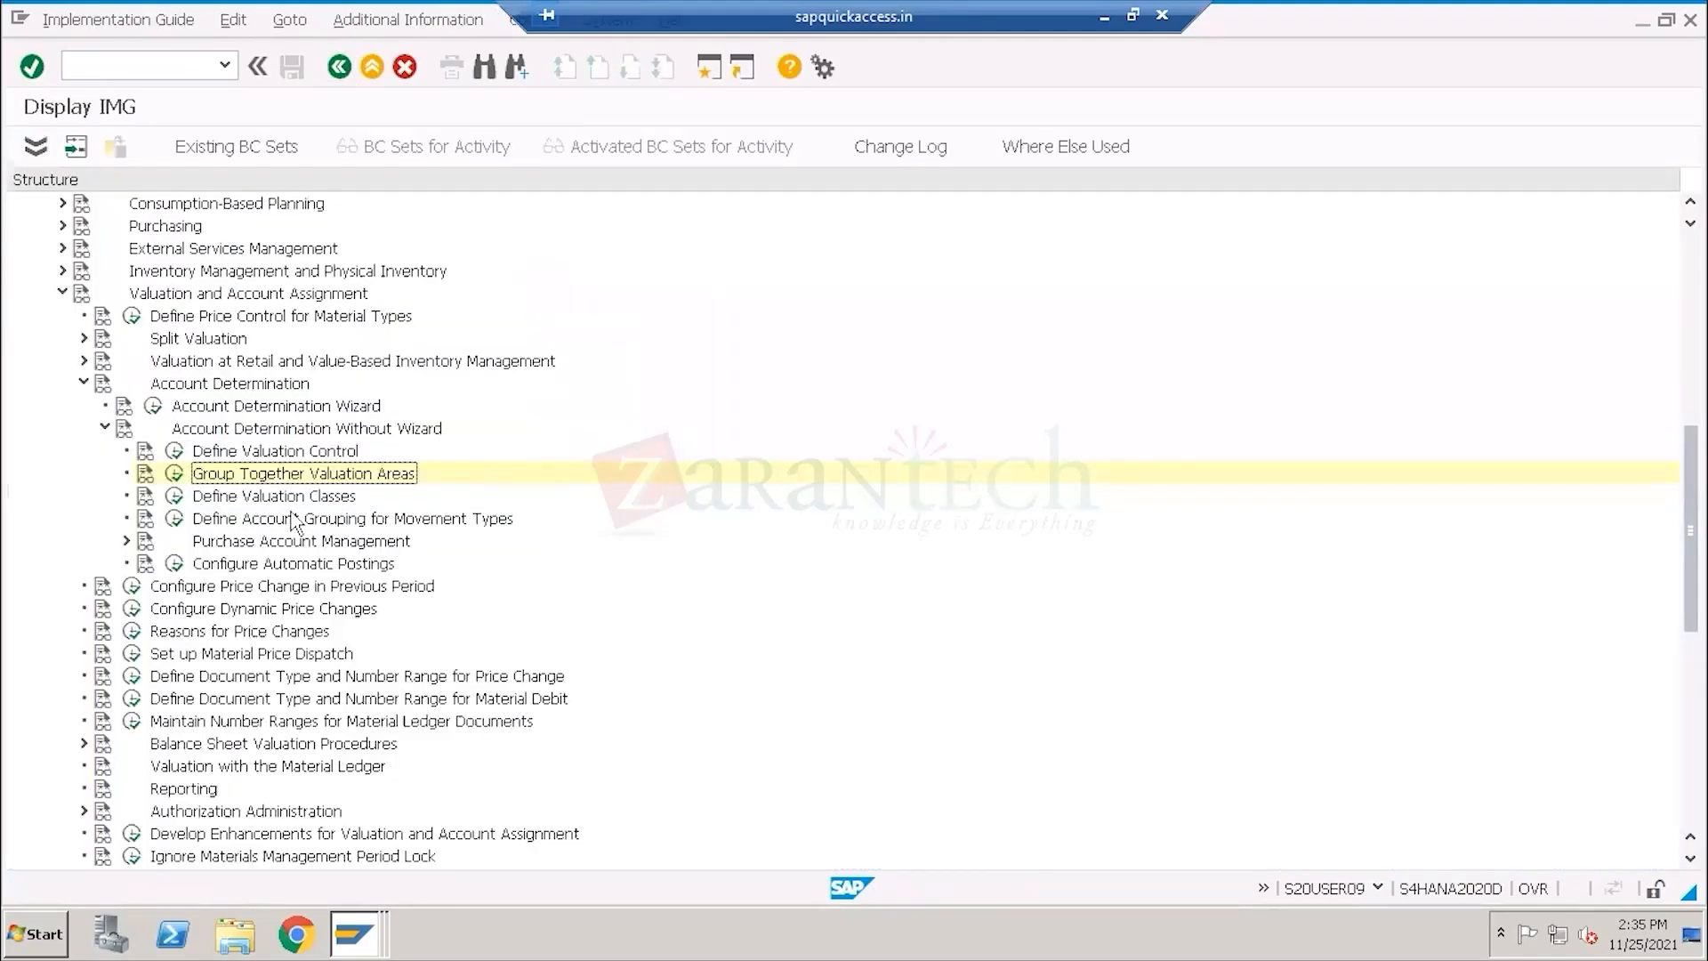
{"action": "left_click", "coordinate": [245, 496]}
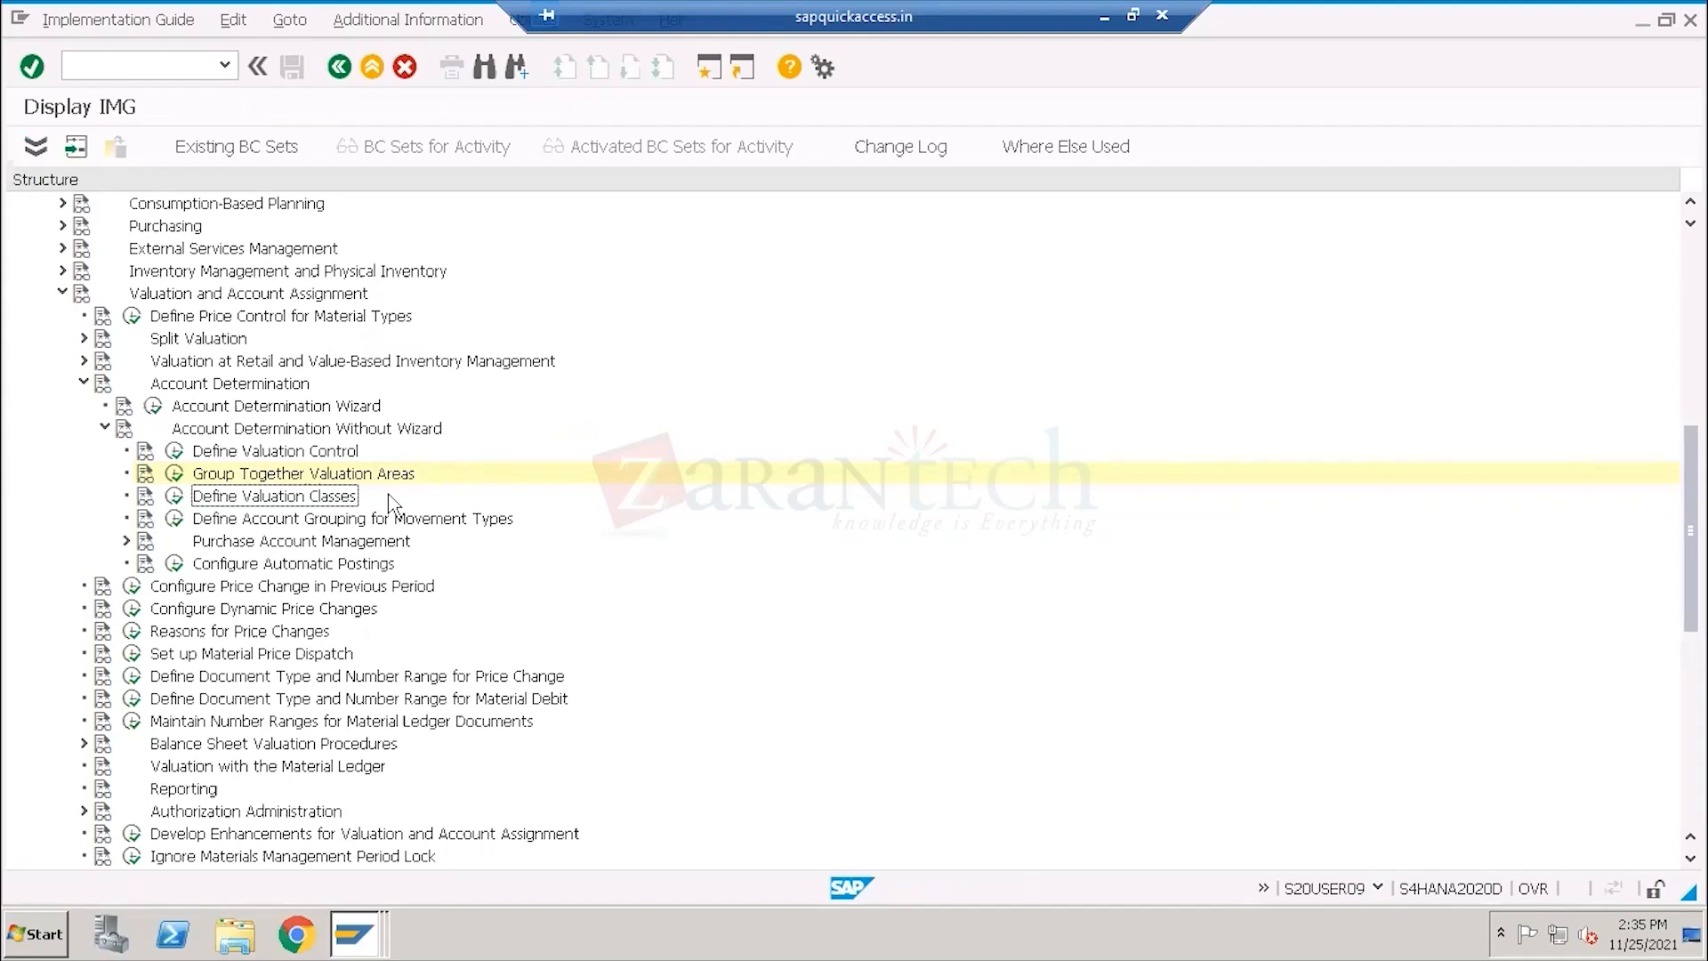
Switch to the session displaying material TG11 and highlight its valuation class.
{"action": "left_click", "coordinate": [367, 936]}
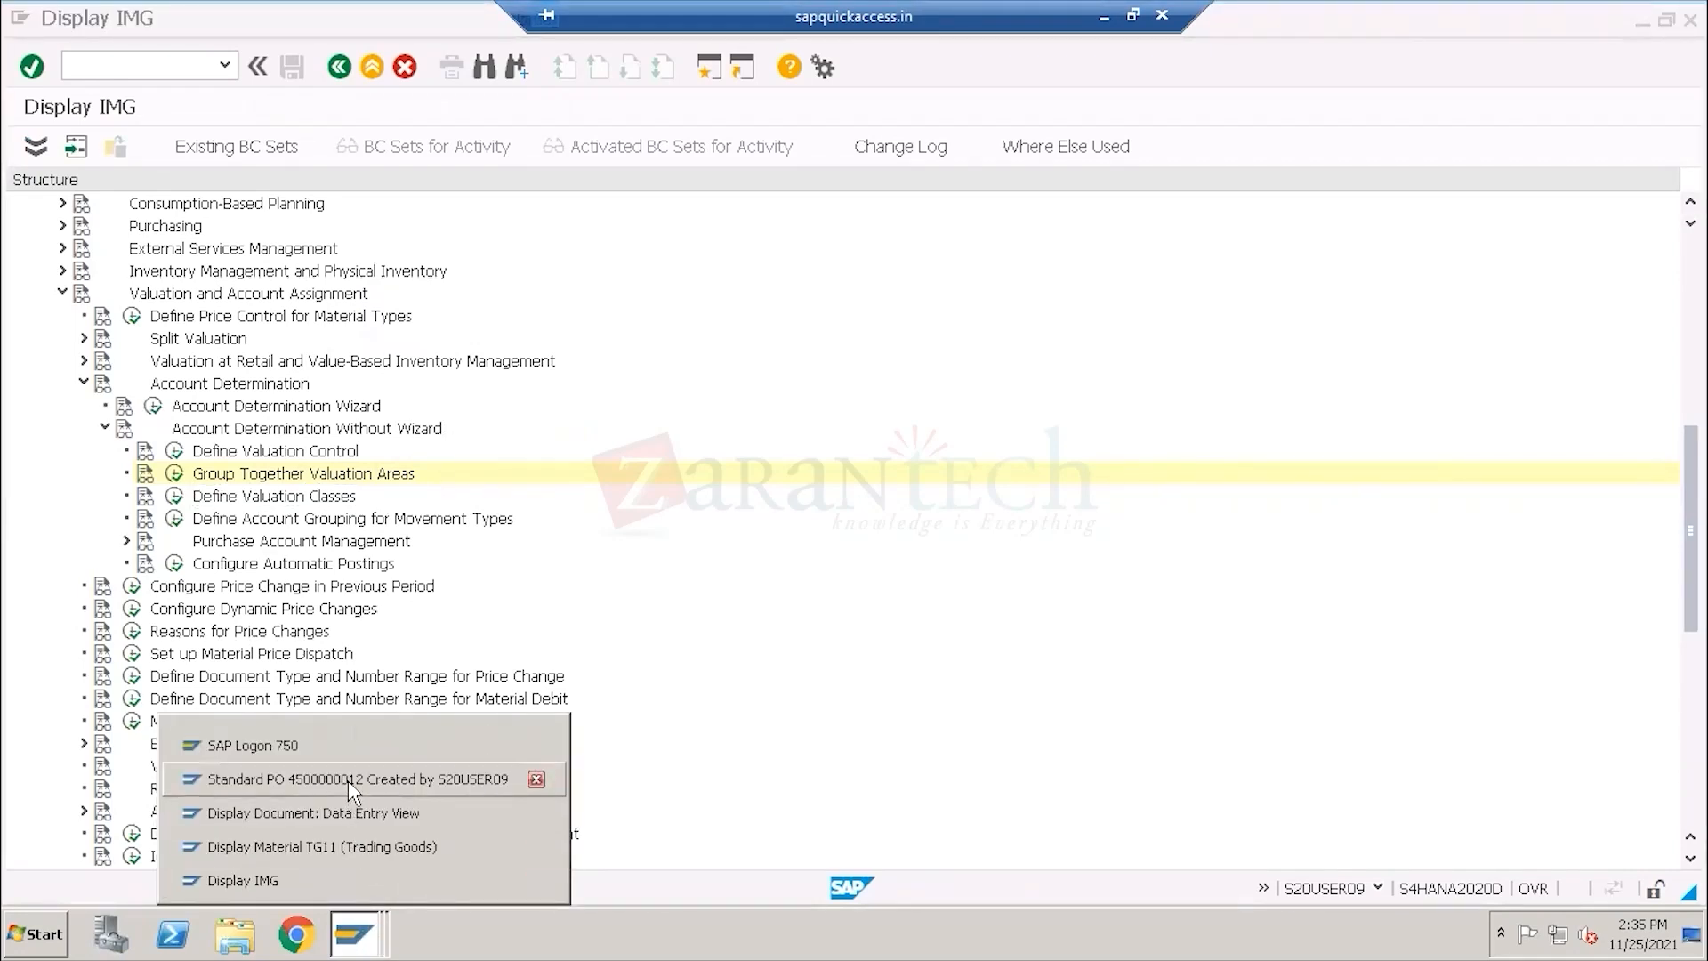
{"action": "left_click", "coordinate": [347, 846]}
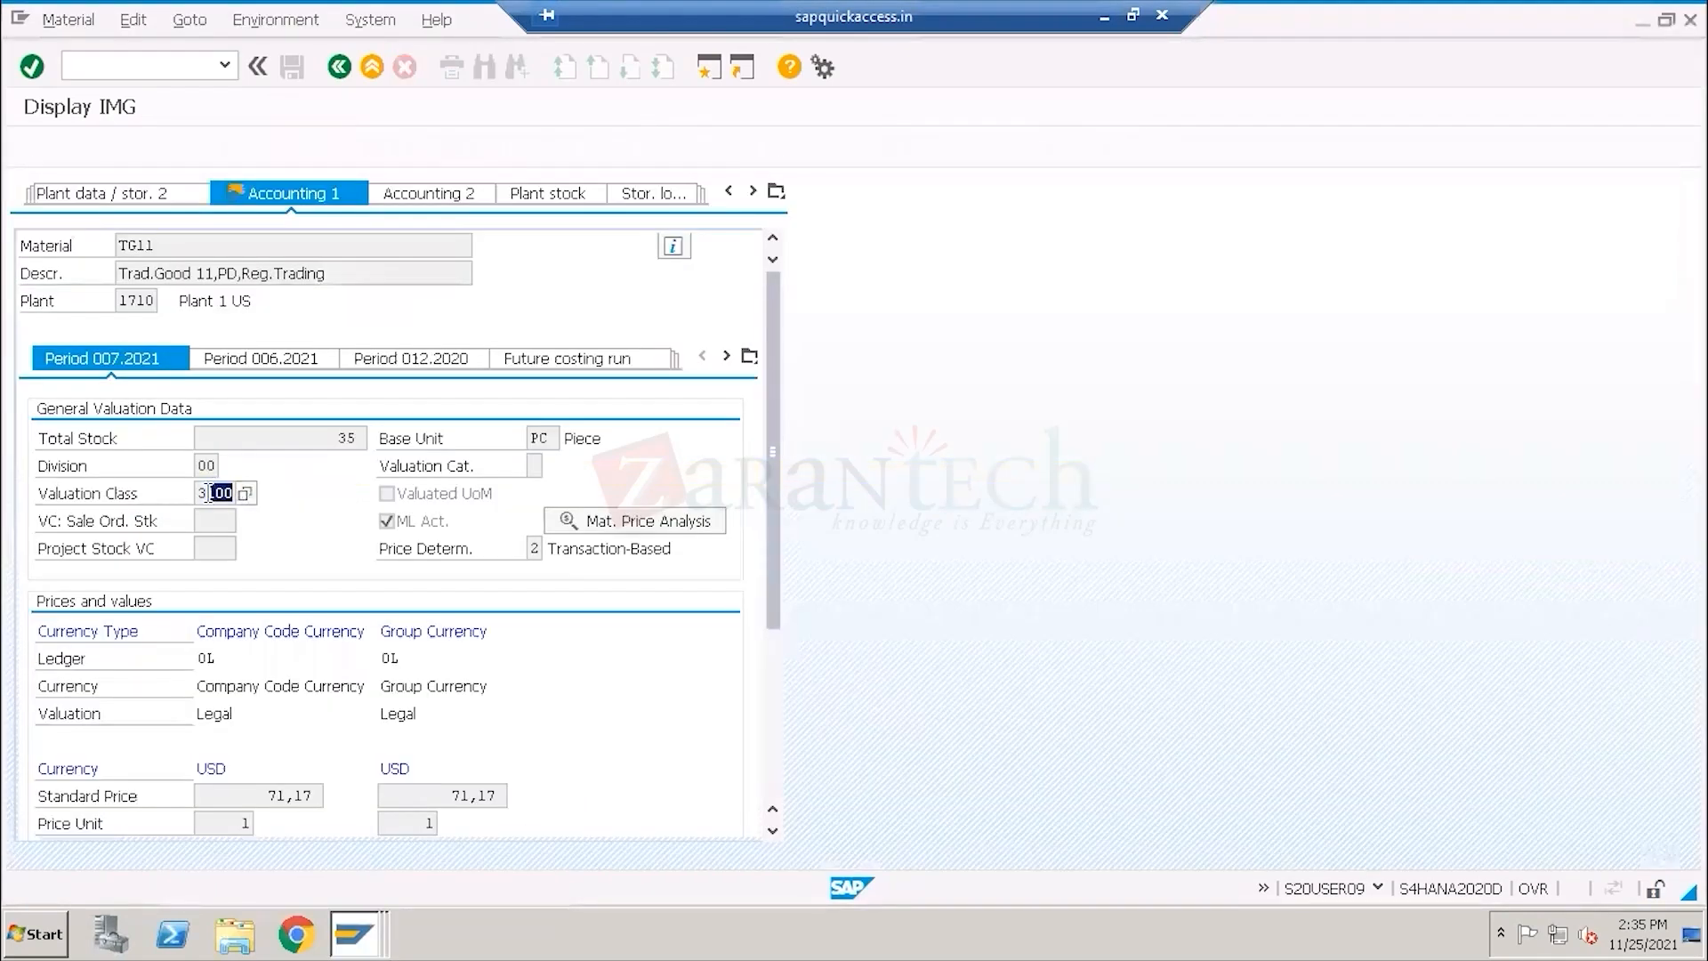
{"action": "left_click_drag", "start_coordinate": [198, 493], "coordinate": [254, 524]}
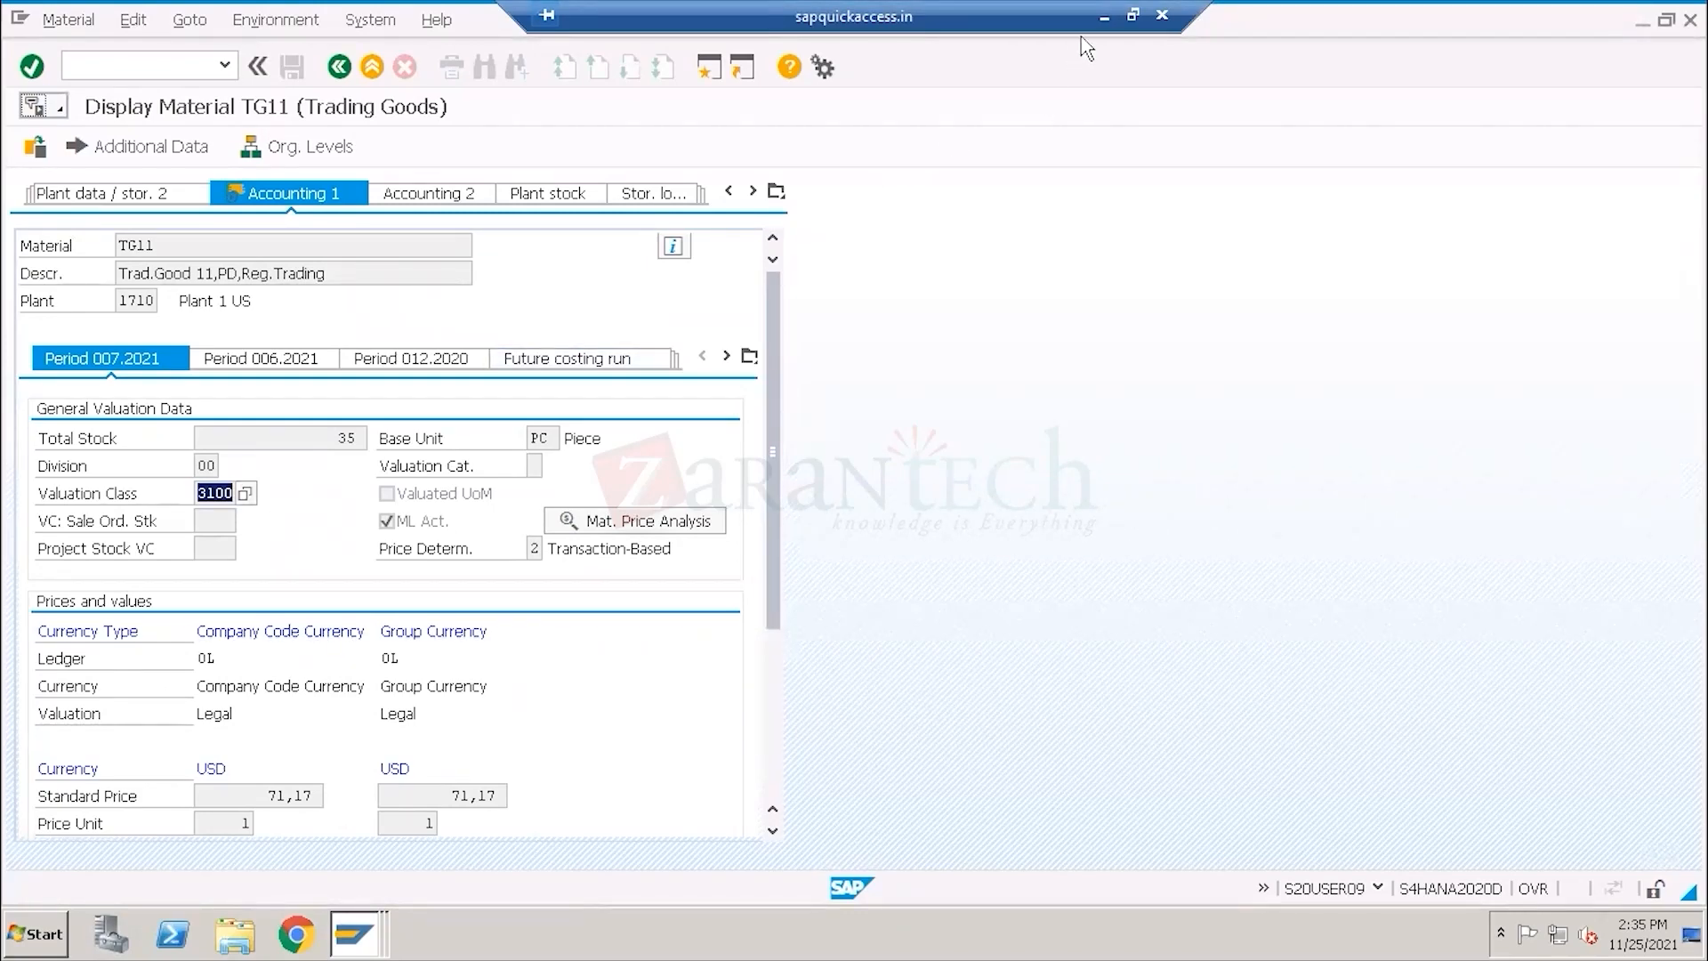
Switch to Paint and add a text block listing ROH, HALB, FERT and HAWA below the K: Consumption of RM notes.
{"action": "left_click", "coordinate": [1104, 16]}
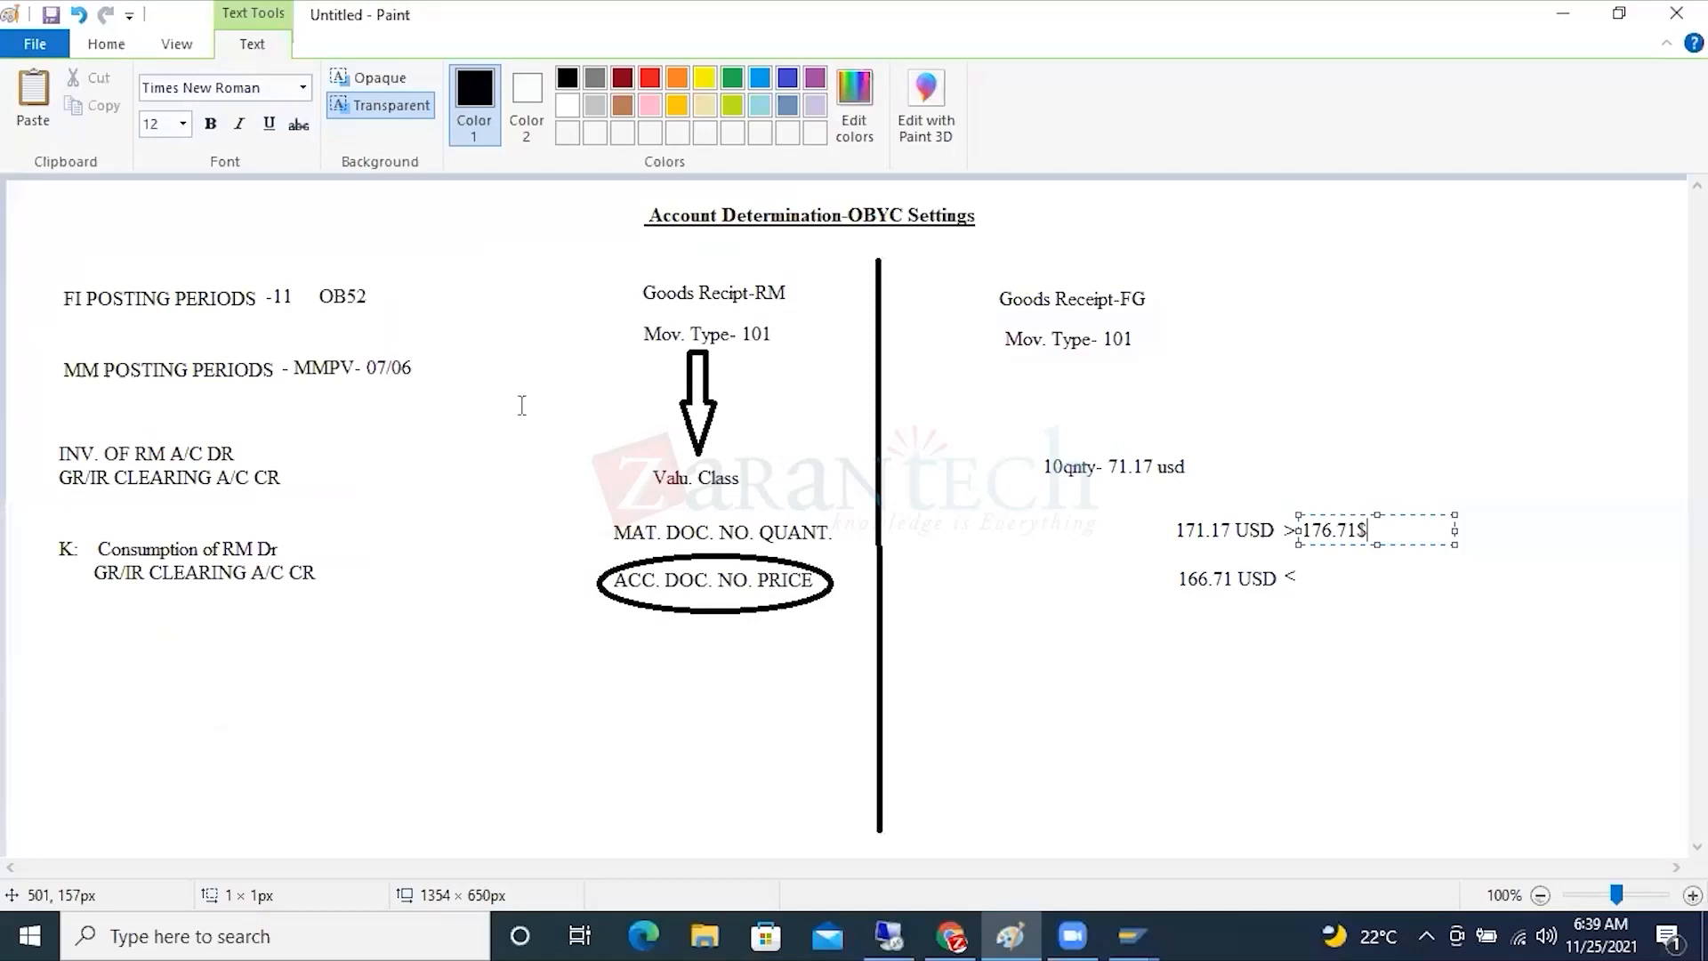
{"action": "left_click", "coordinate": [51, 652]}
{"action": "left_click", "coordinate": [52, 652]}
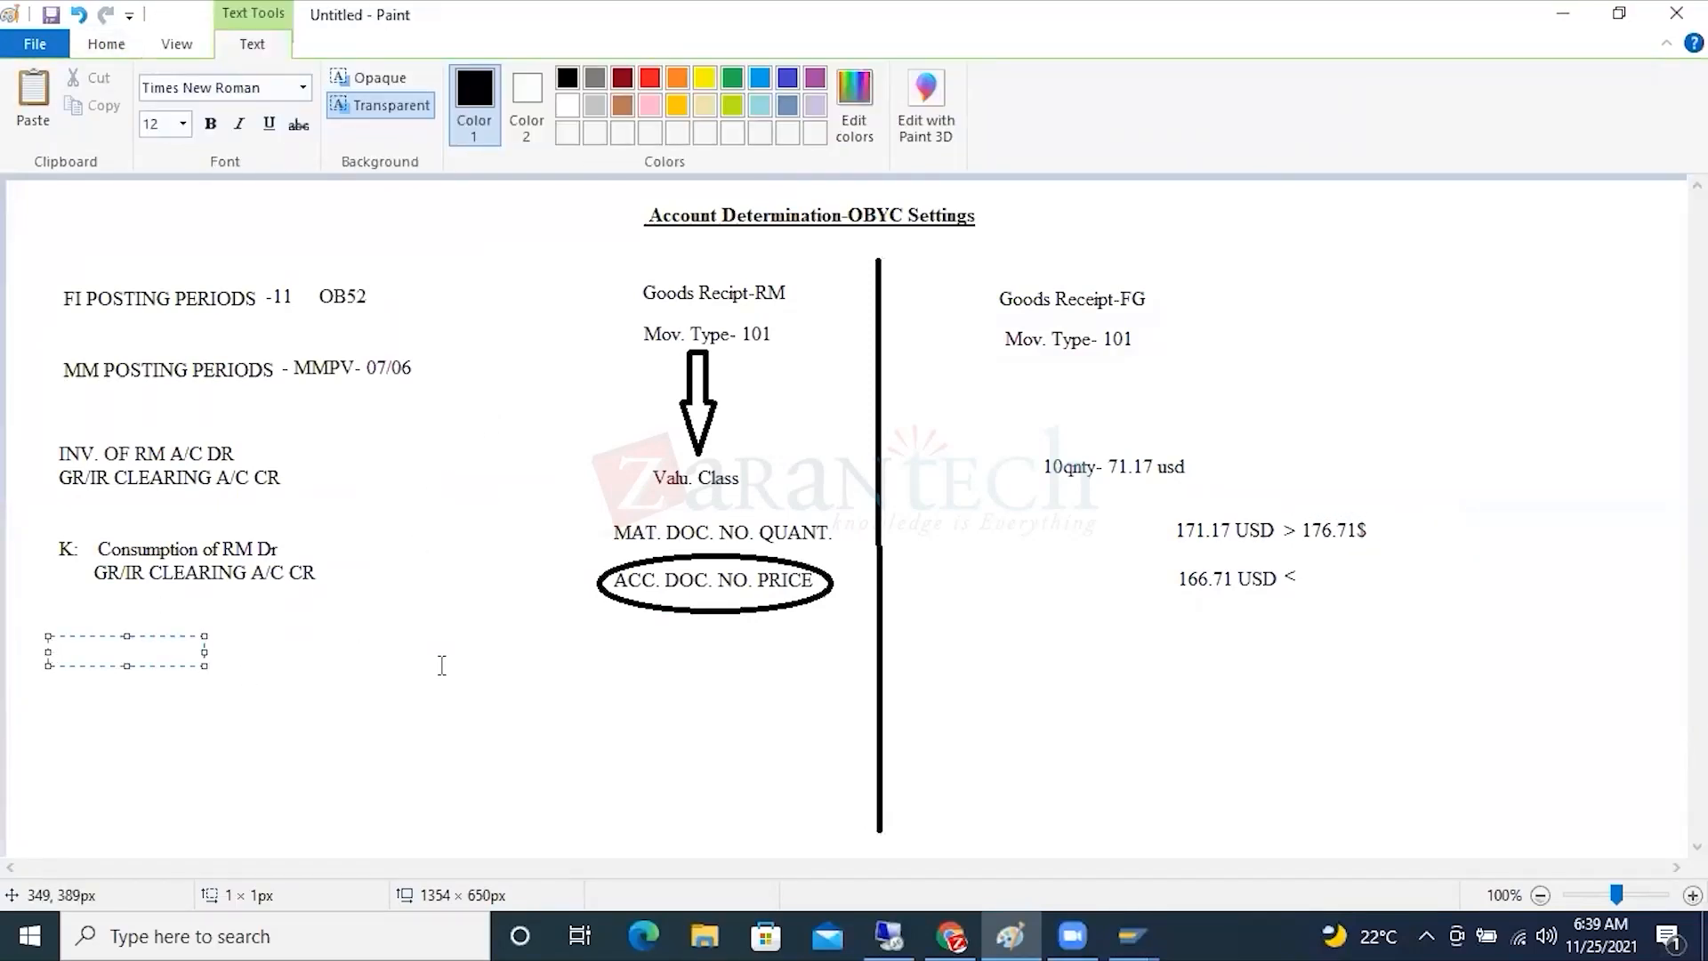
{"action": "type", "text": "ROH"}
{"action": "key", "text": "Return"}
{"action": "type", "text": "HALB"}
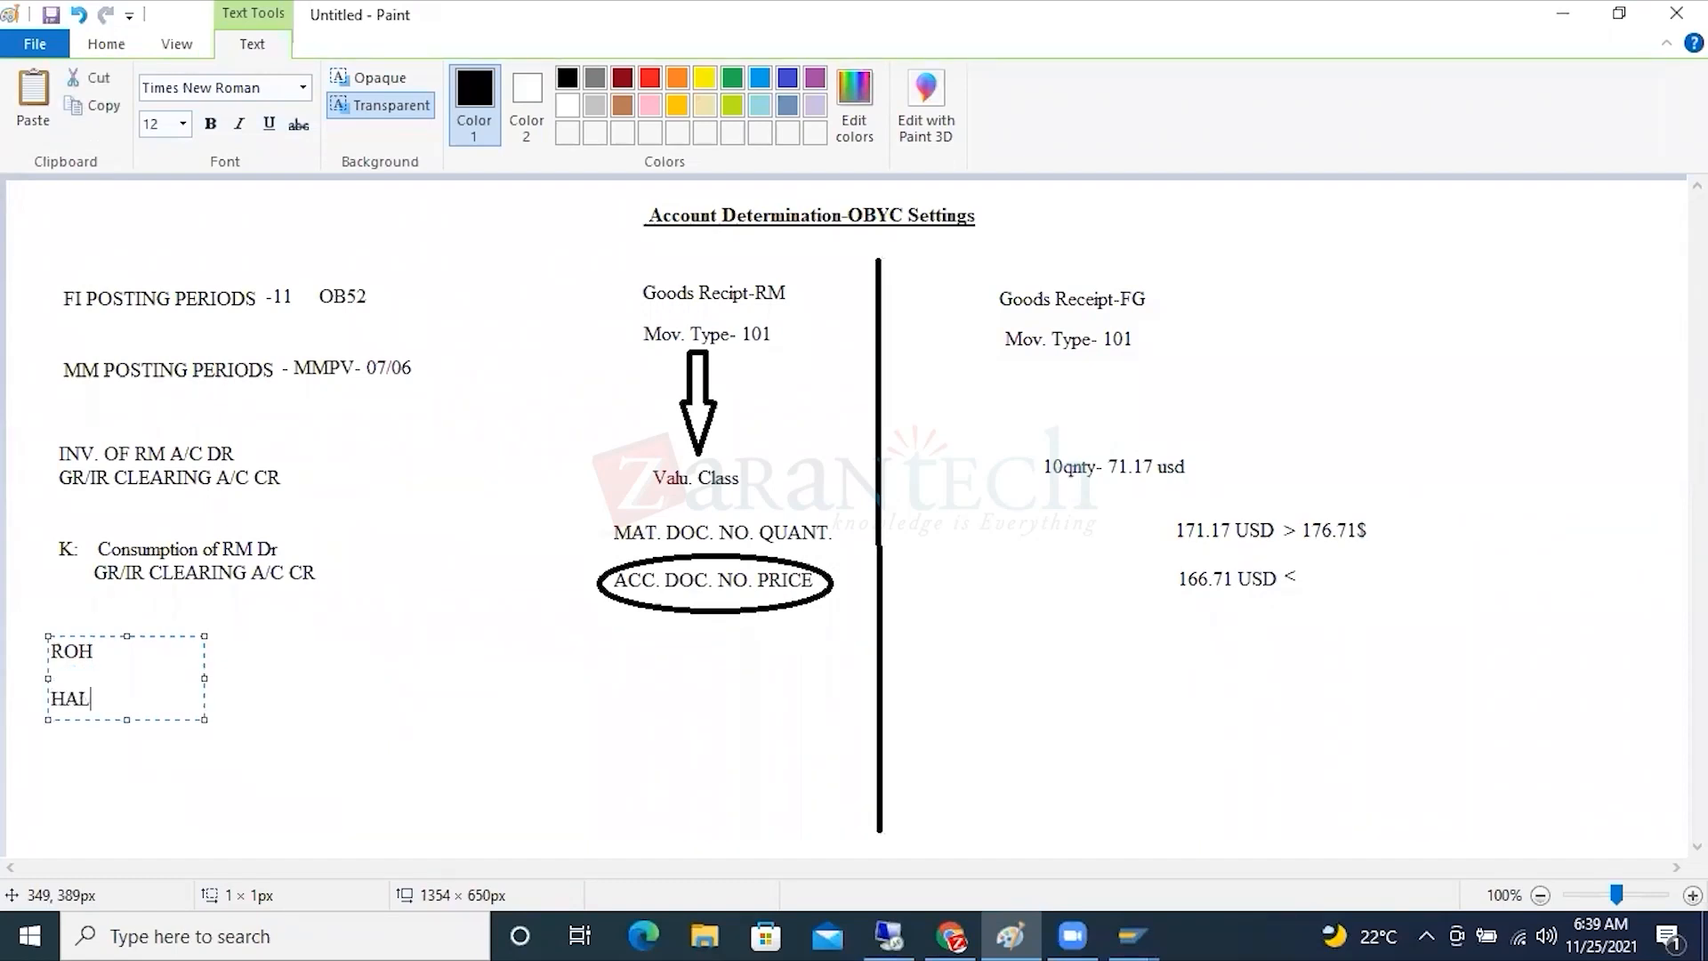
{"action": "key", "text": "Return"}
{"action": "key", "text": "Return"}
{"action": "type", "text": "FERT"}
{"action": "key", "text": "Return"}
{"action": "key", "text": "Return"}
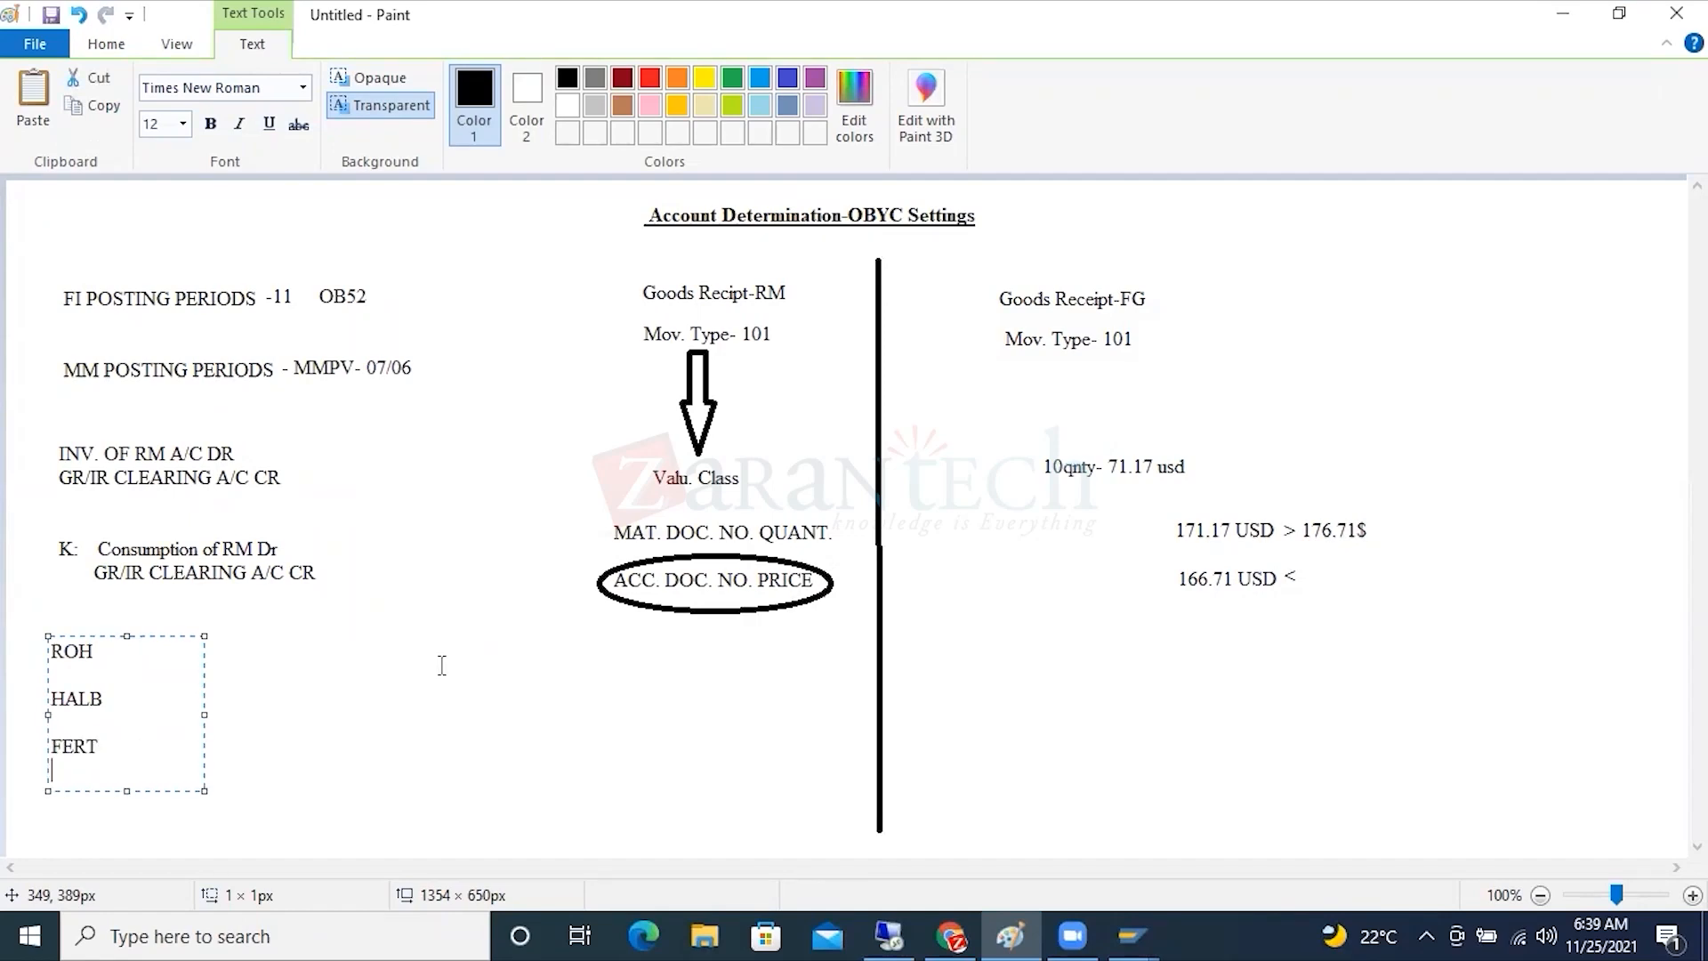
{"action": "type", "text": "HAWA"}
{"action": "left_click_drag", "start_coordinate": [114, 794], "coordinate": [15, 652]}
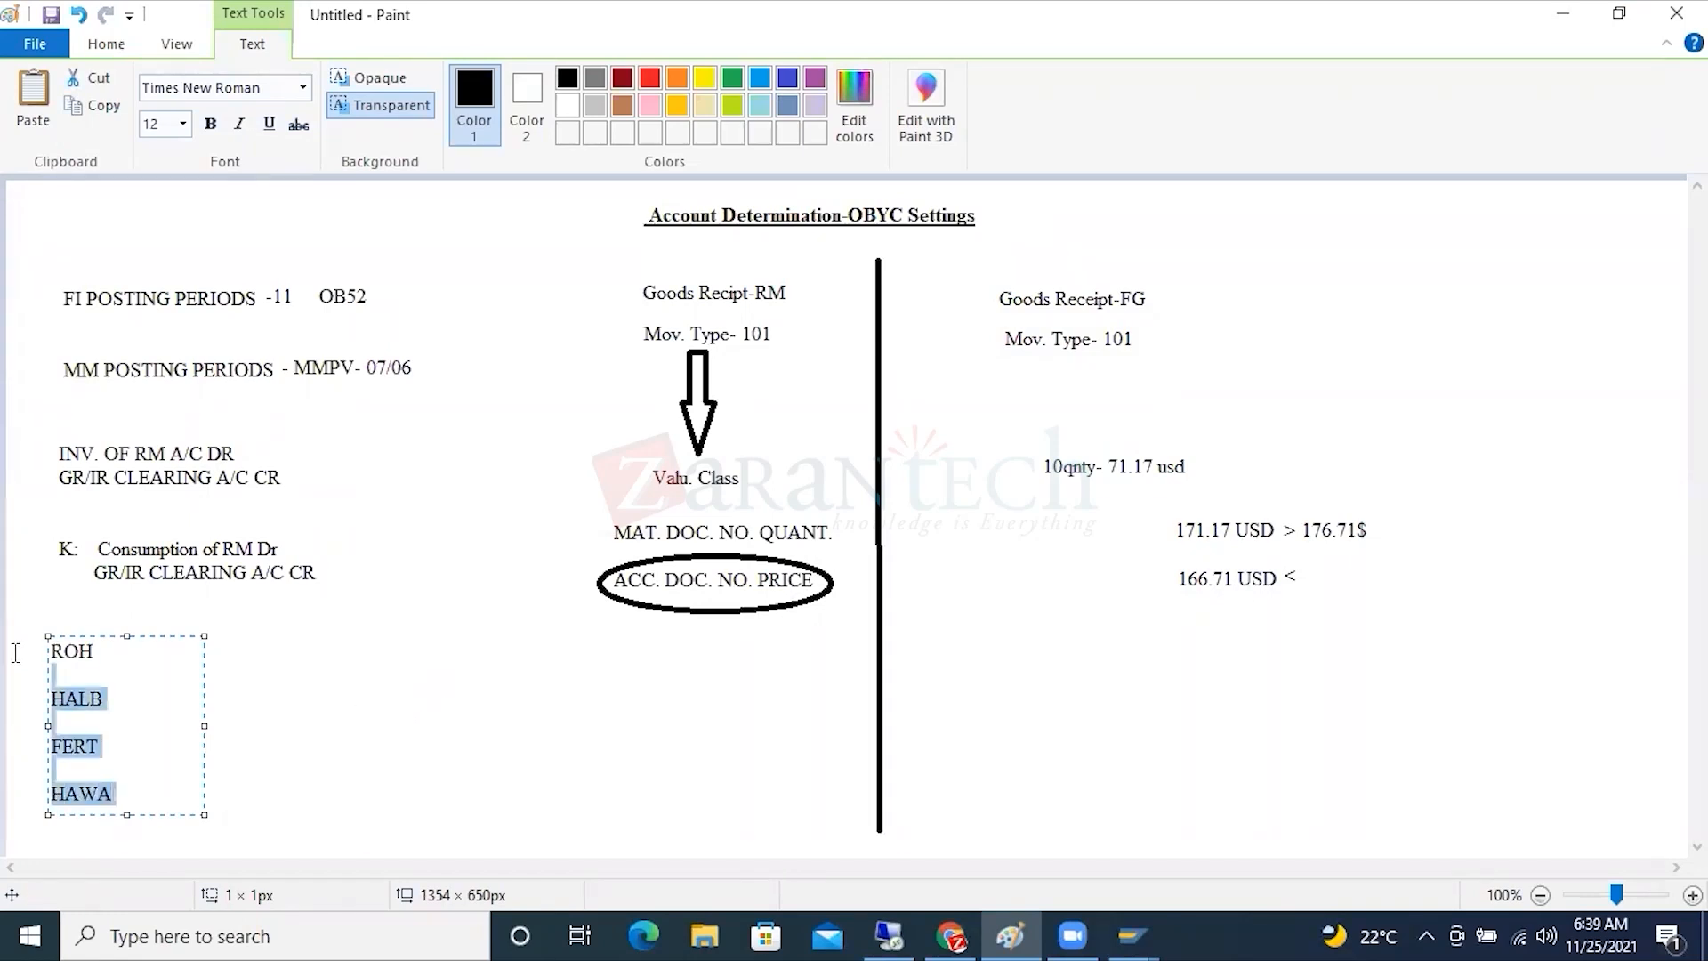
Switch back to the SAP remote session and highlight the description of material TG11.
{"action": "left_click", "coordinate": [889, 936]}
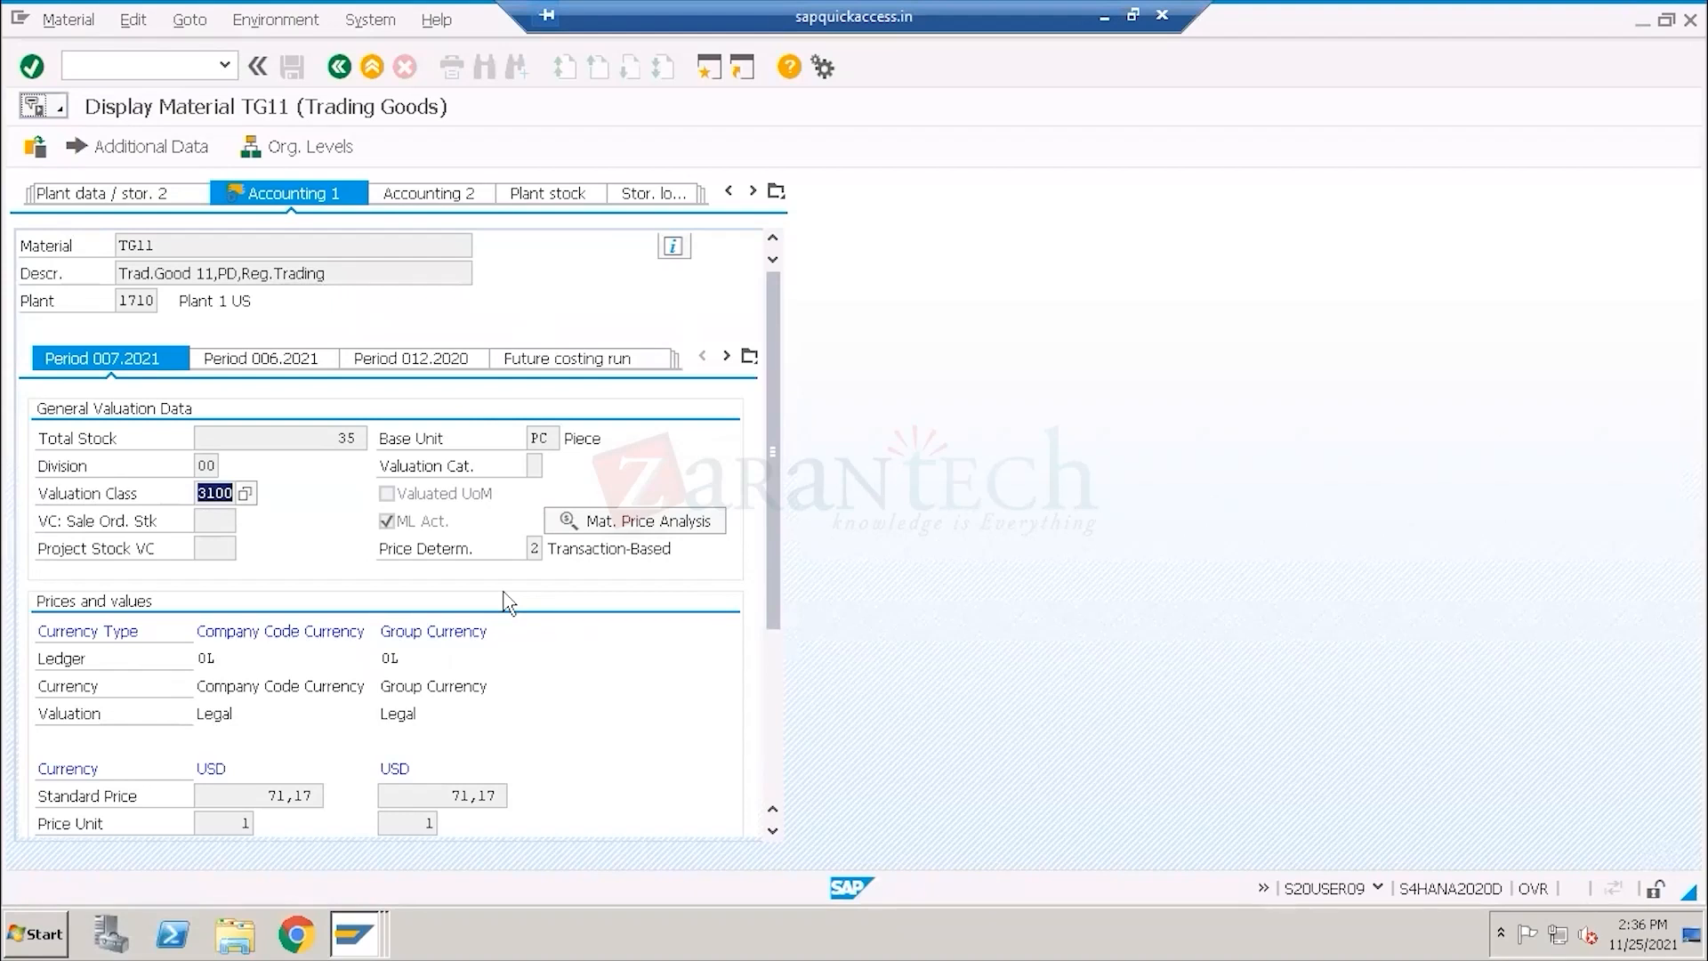
{"action": "left_click_drag", "start_coordinate": [340, 277], "coordinate": [80, 275]}
{"action": "left_click_drag", "start_coordinate": [366, 274], "coordinate": [75, 275]}
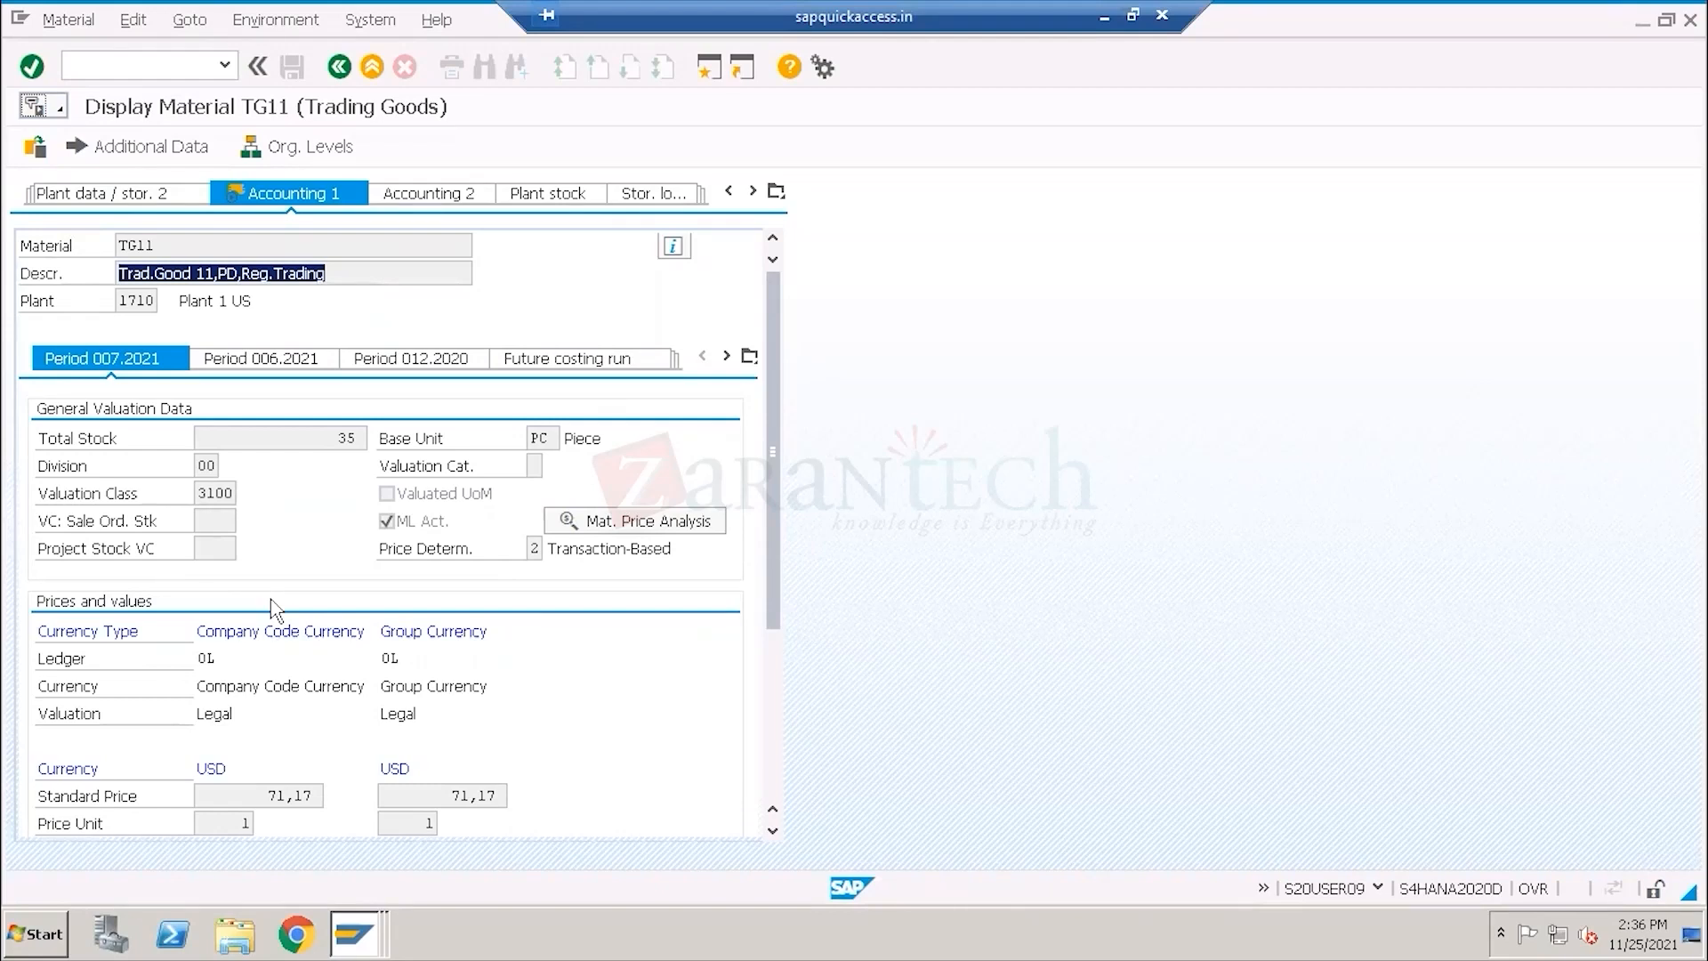
Leave the standard purchase order in its session and start transaction MM01 there.
{"action": "left_click", "coordinate": [347, 938]}
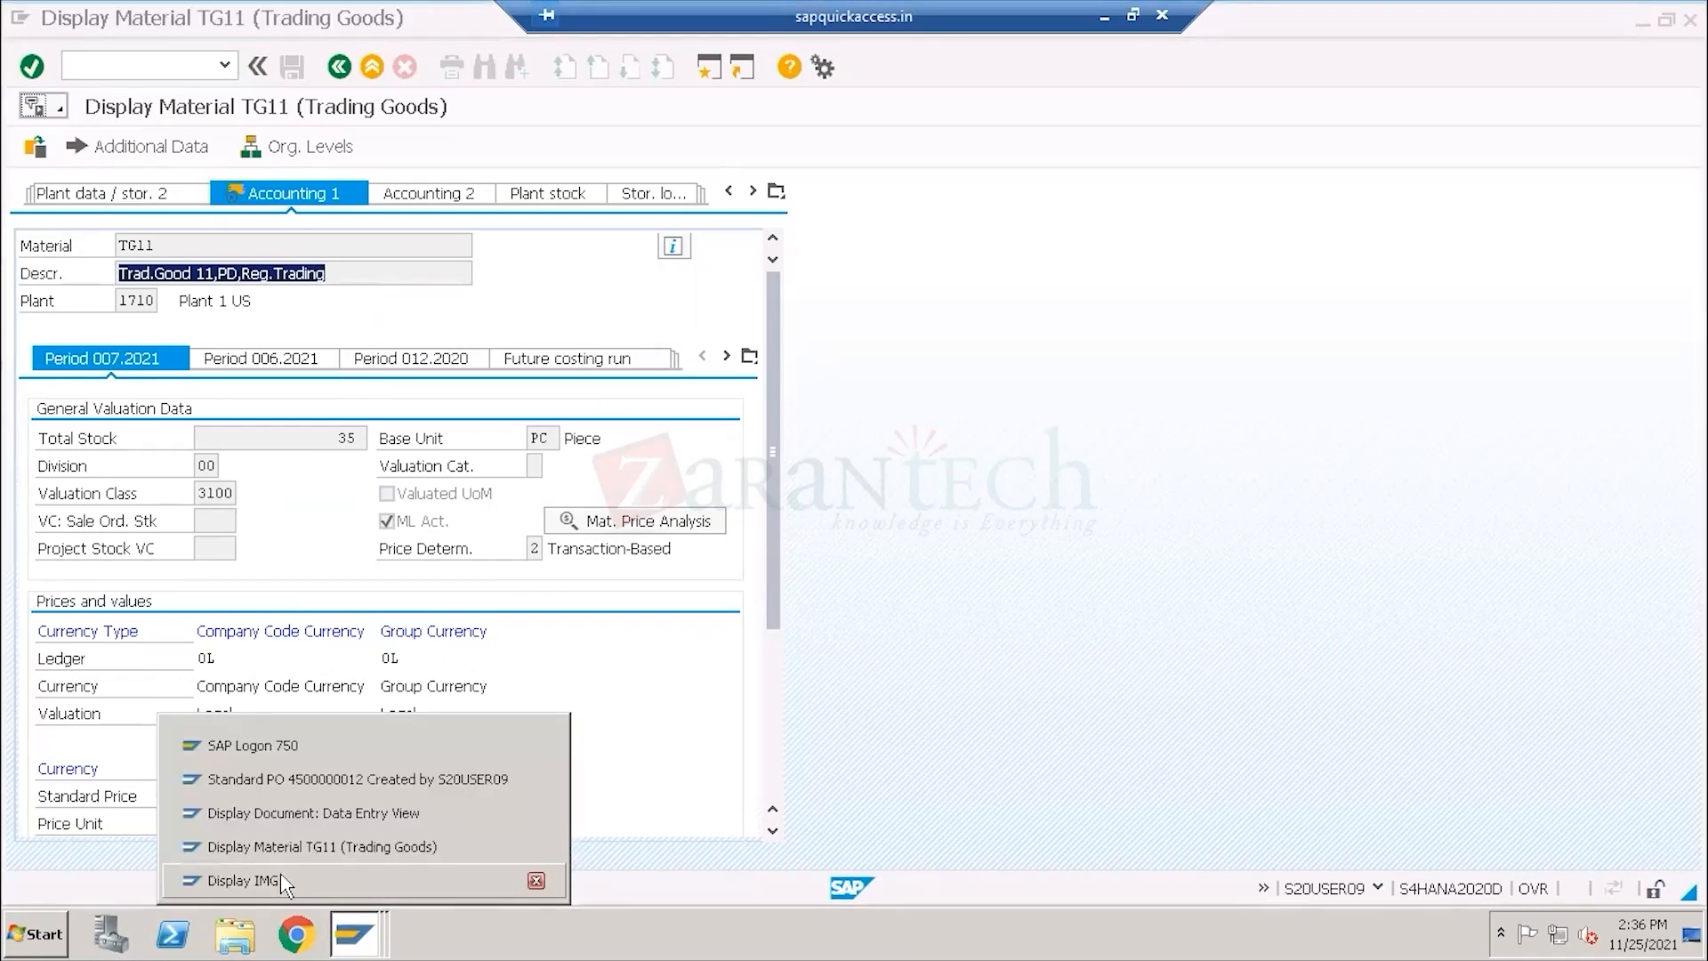
{"action": "left_click", "coordinate": [294, 779]}
{"action": "left_click", "coordinate": [338, 71]}
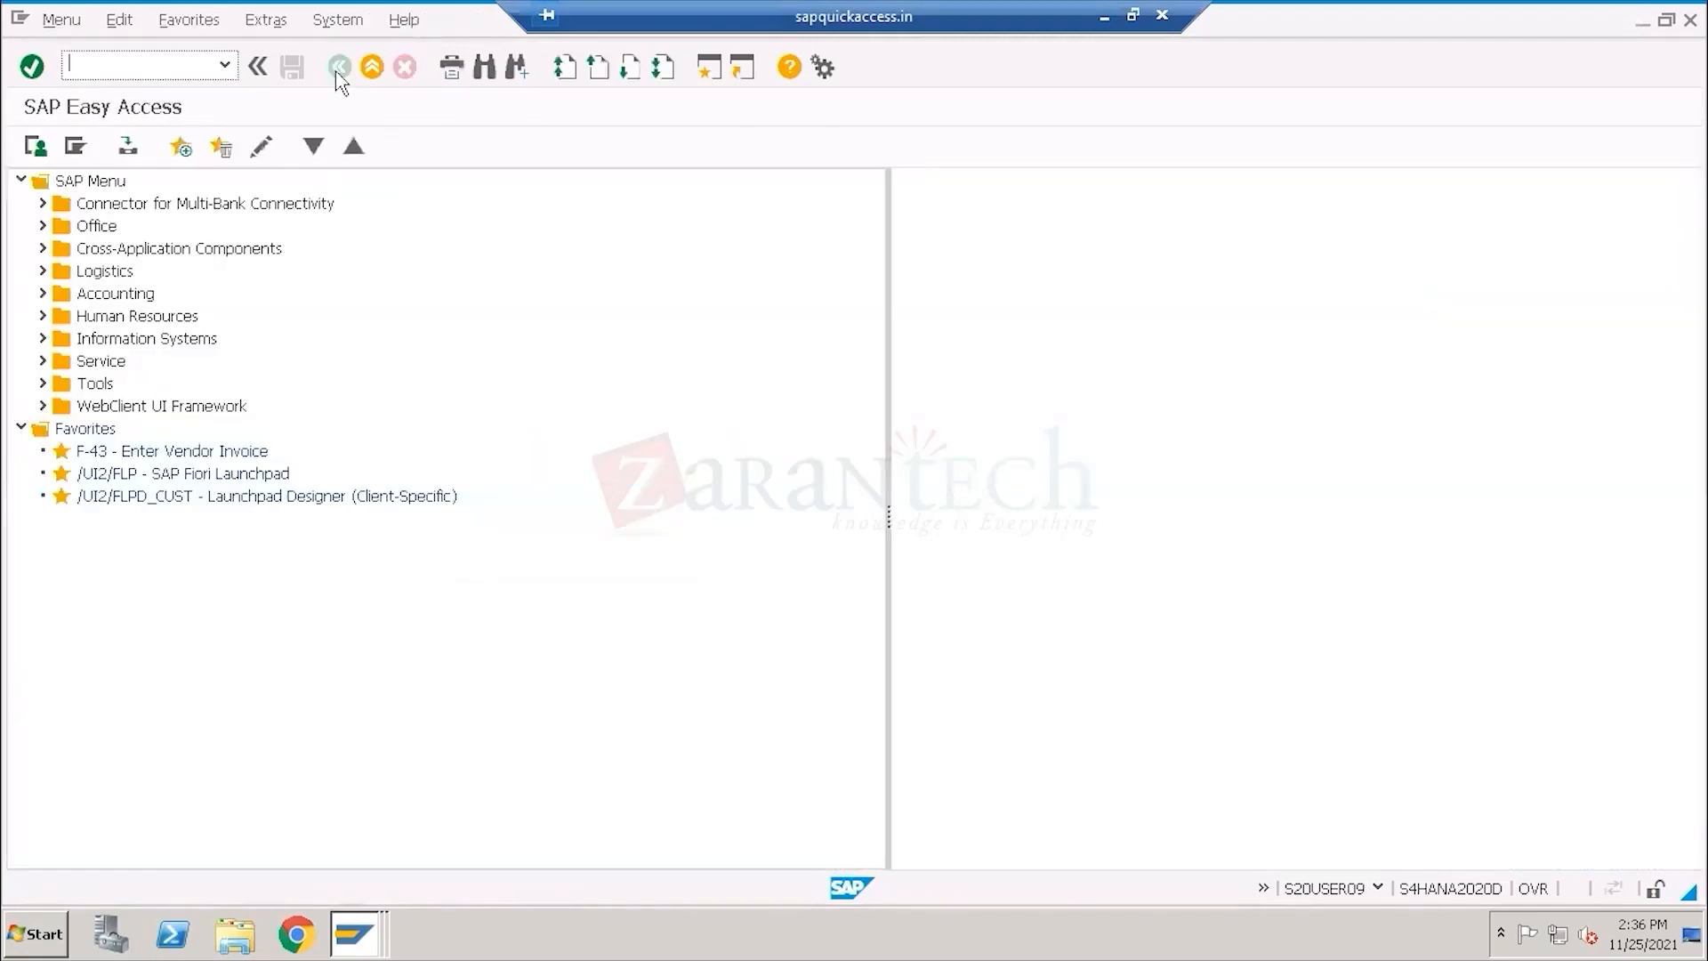
{"action": "type", "text": "MM01"}
{"action": "key", "text": "Return"}
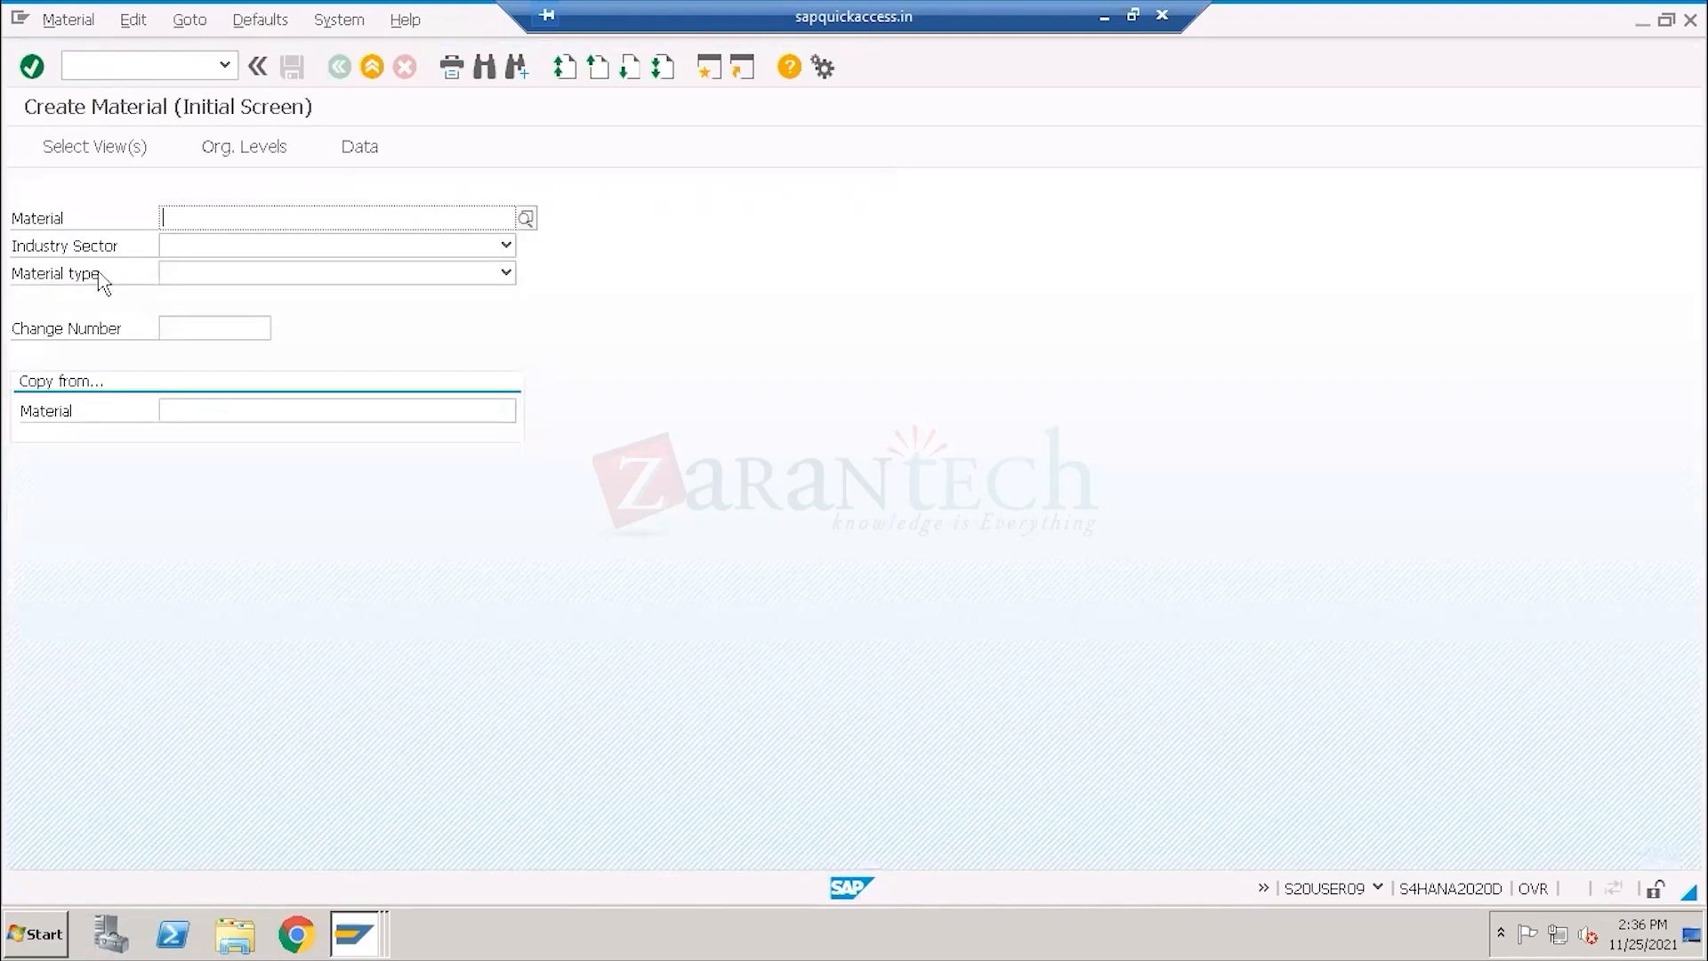
Browse the available material types for the new material.
{"action": "left_click", "coordinate": [99, 278]}
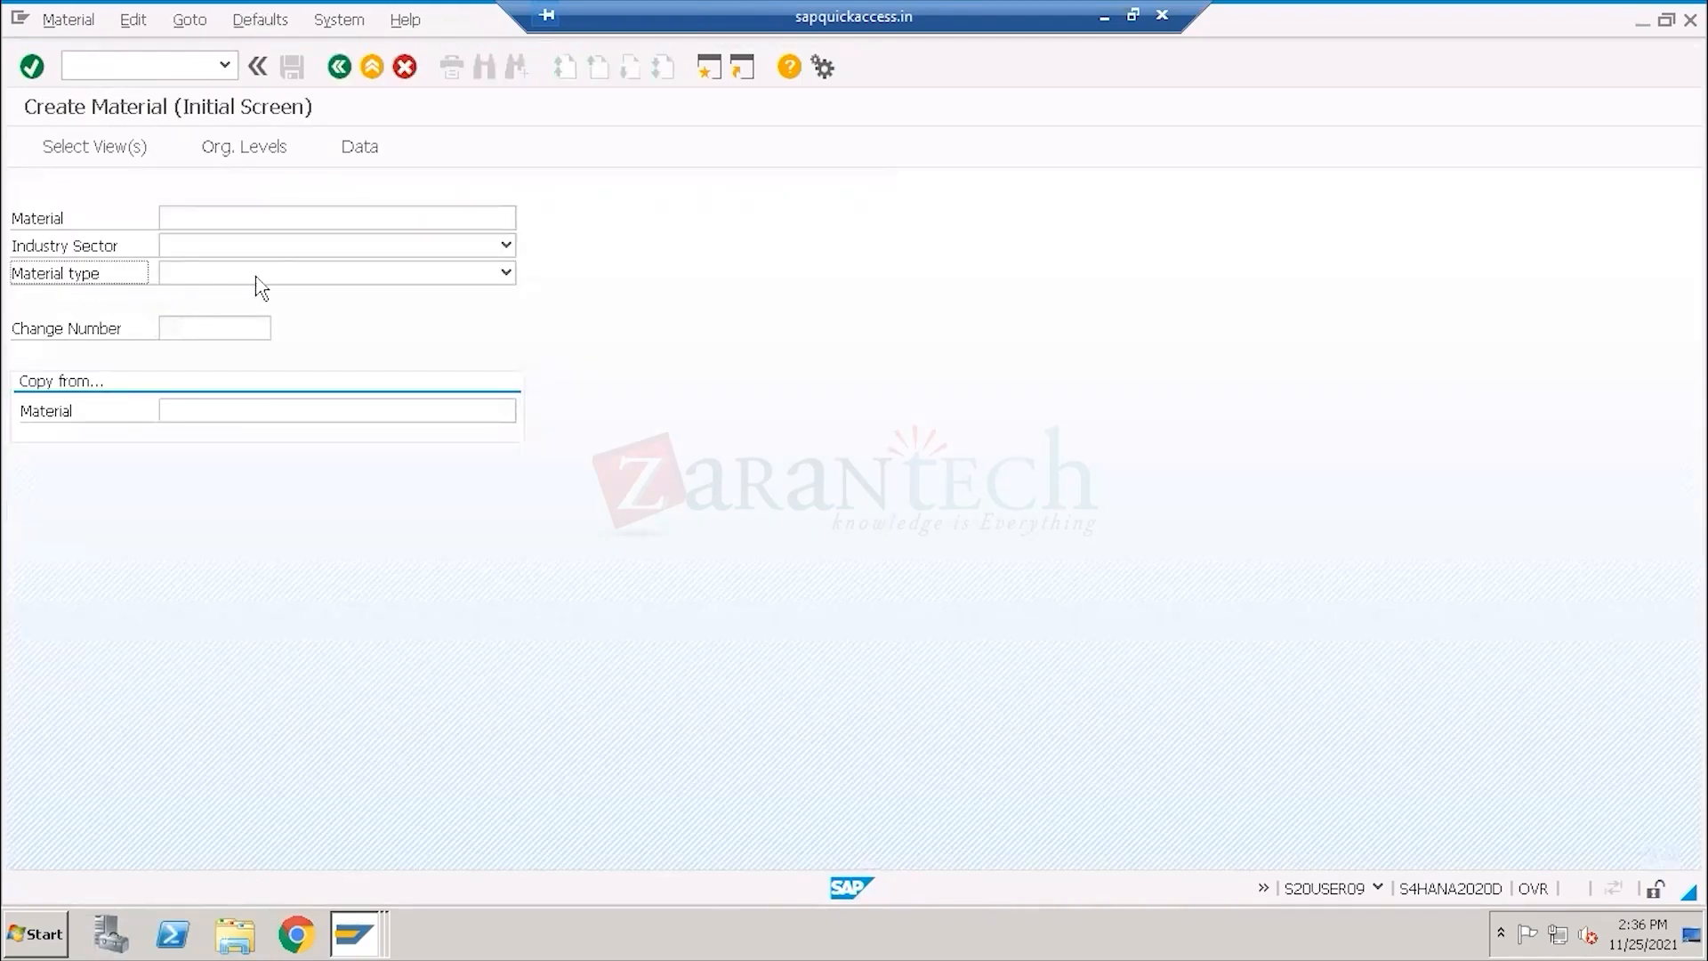
{"action": "left_click", "coordinate": [506, 273]}
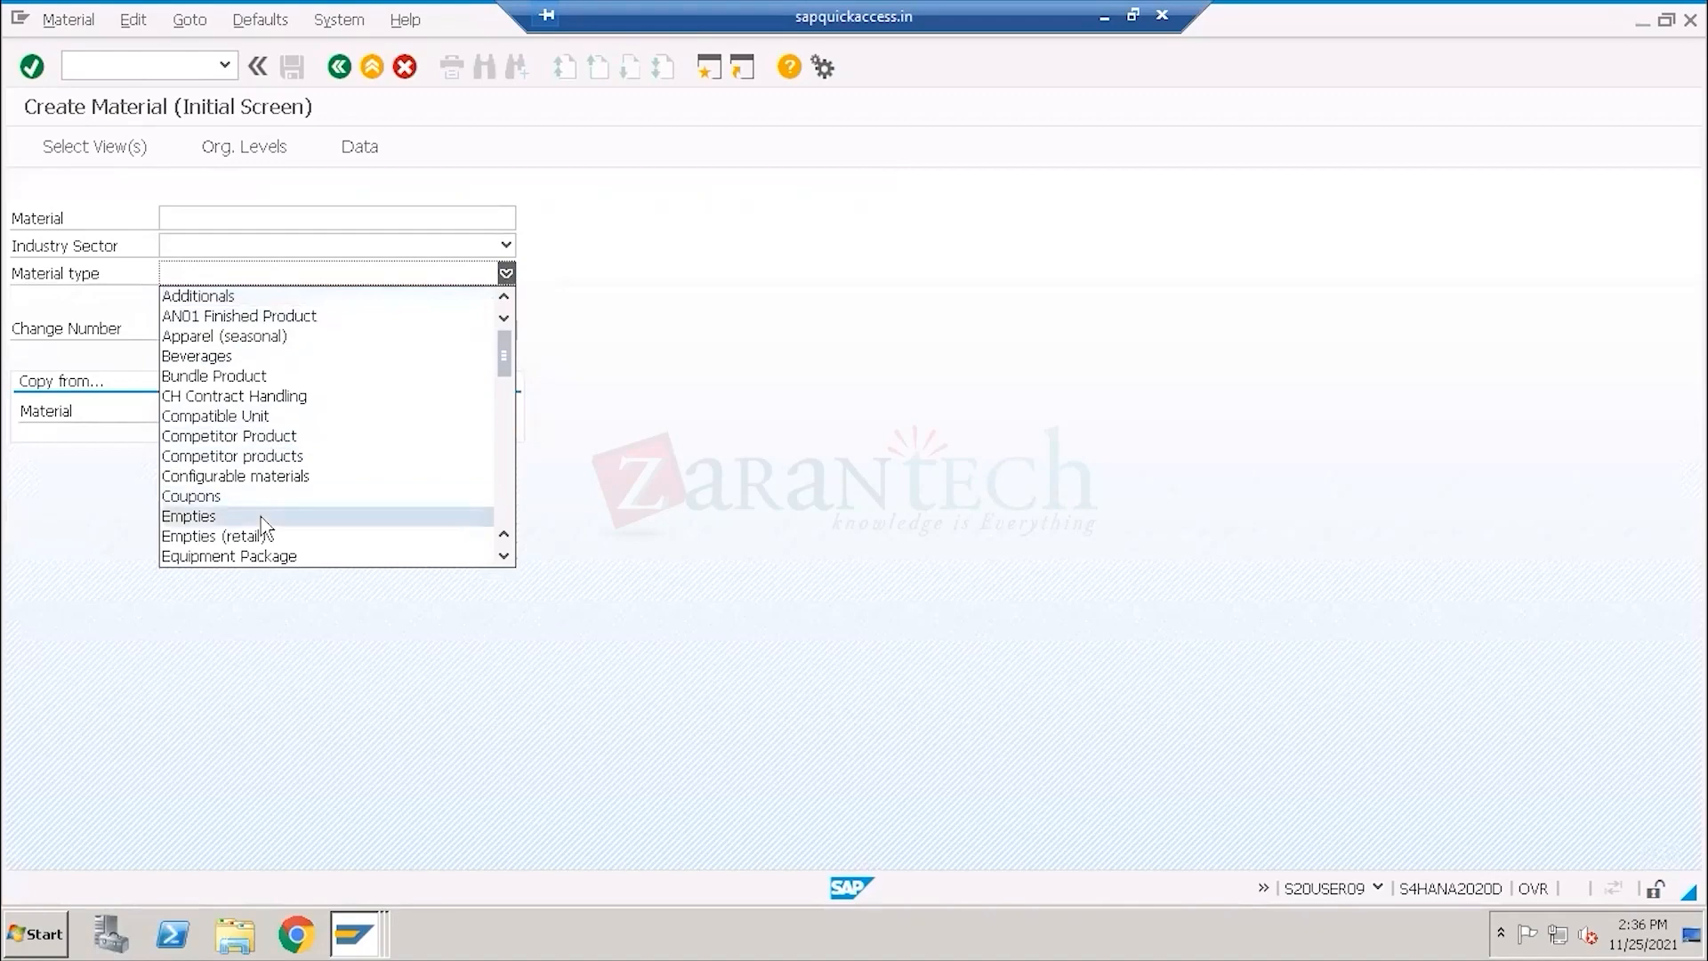
{"action": "scroll", "coordinate": [263, 527], "scroll_direction": "down", "scroll_amount": 16}
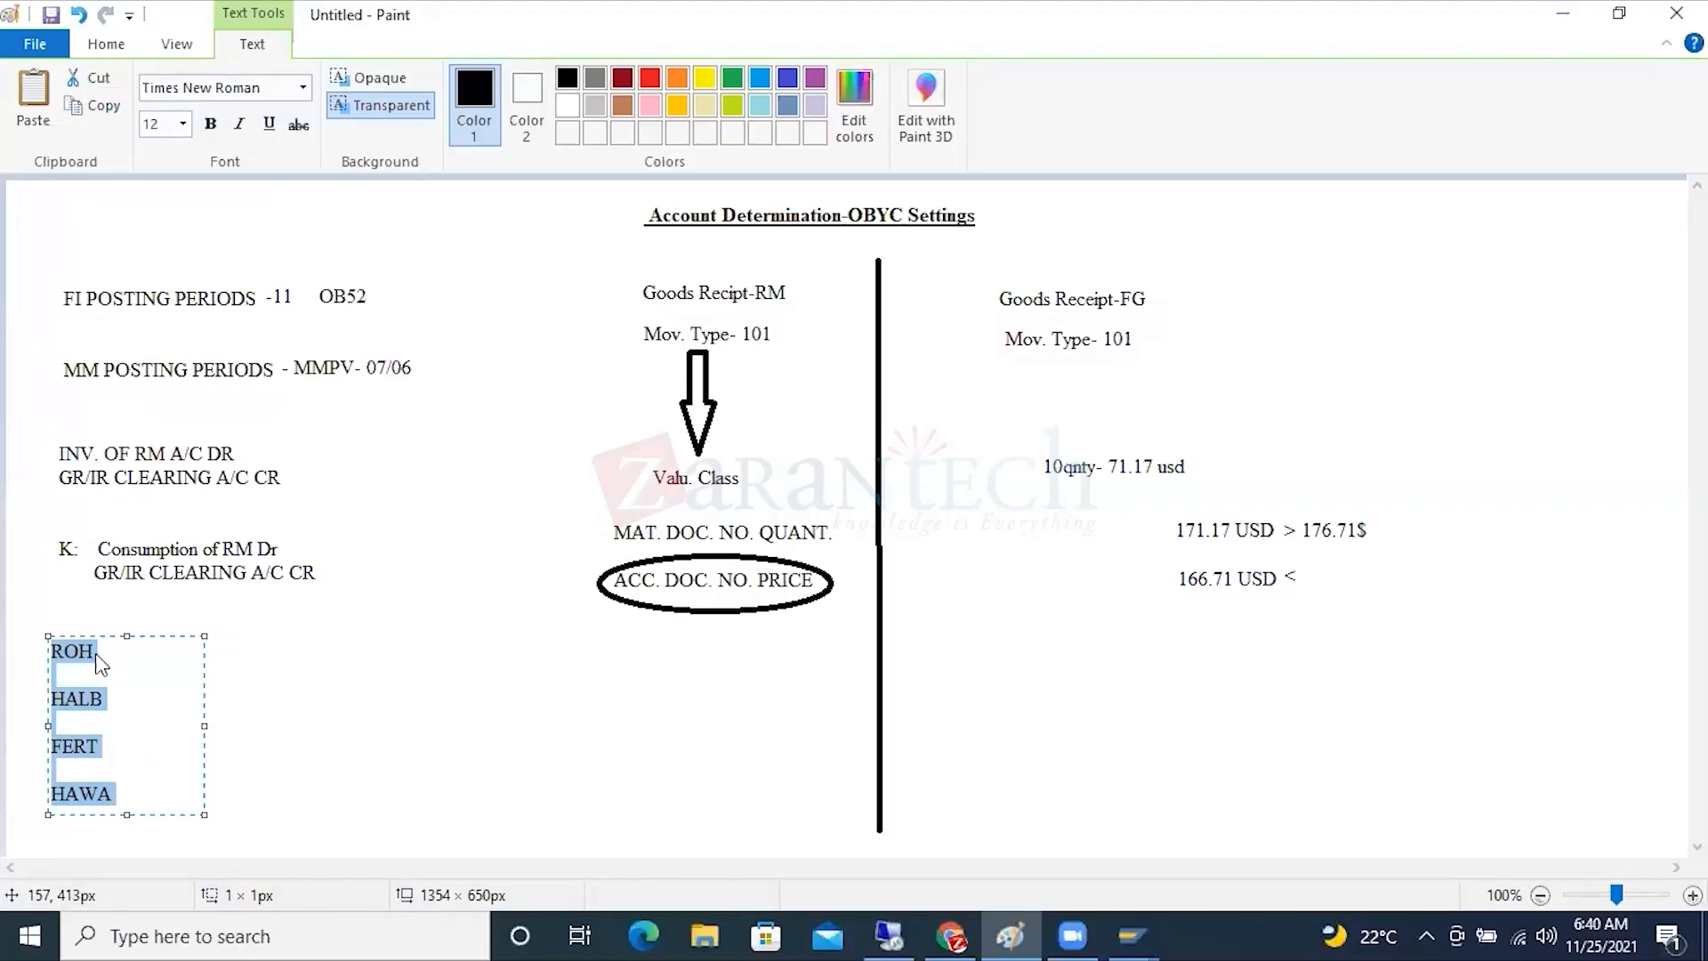
Point out the material types ROH, HALB, FERT and HAWA one by one in the Paint notes.
{"action": "left_click", "coordinate": [94, 653]}
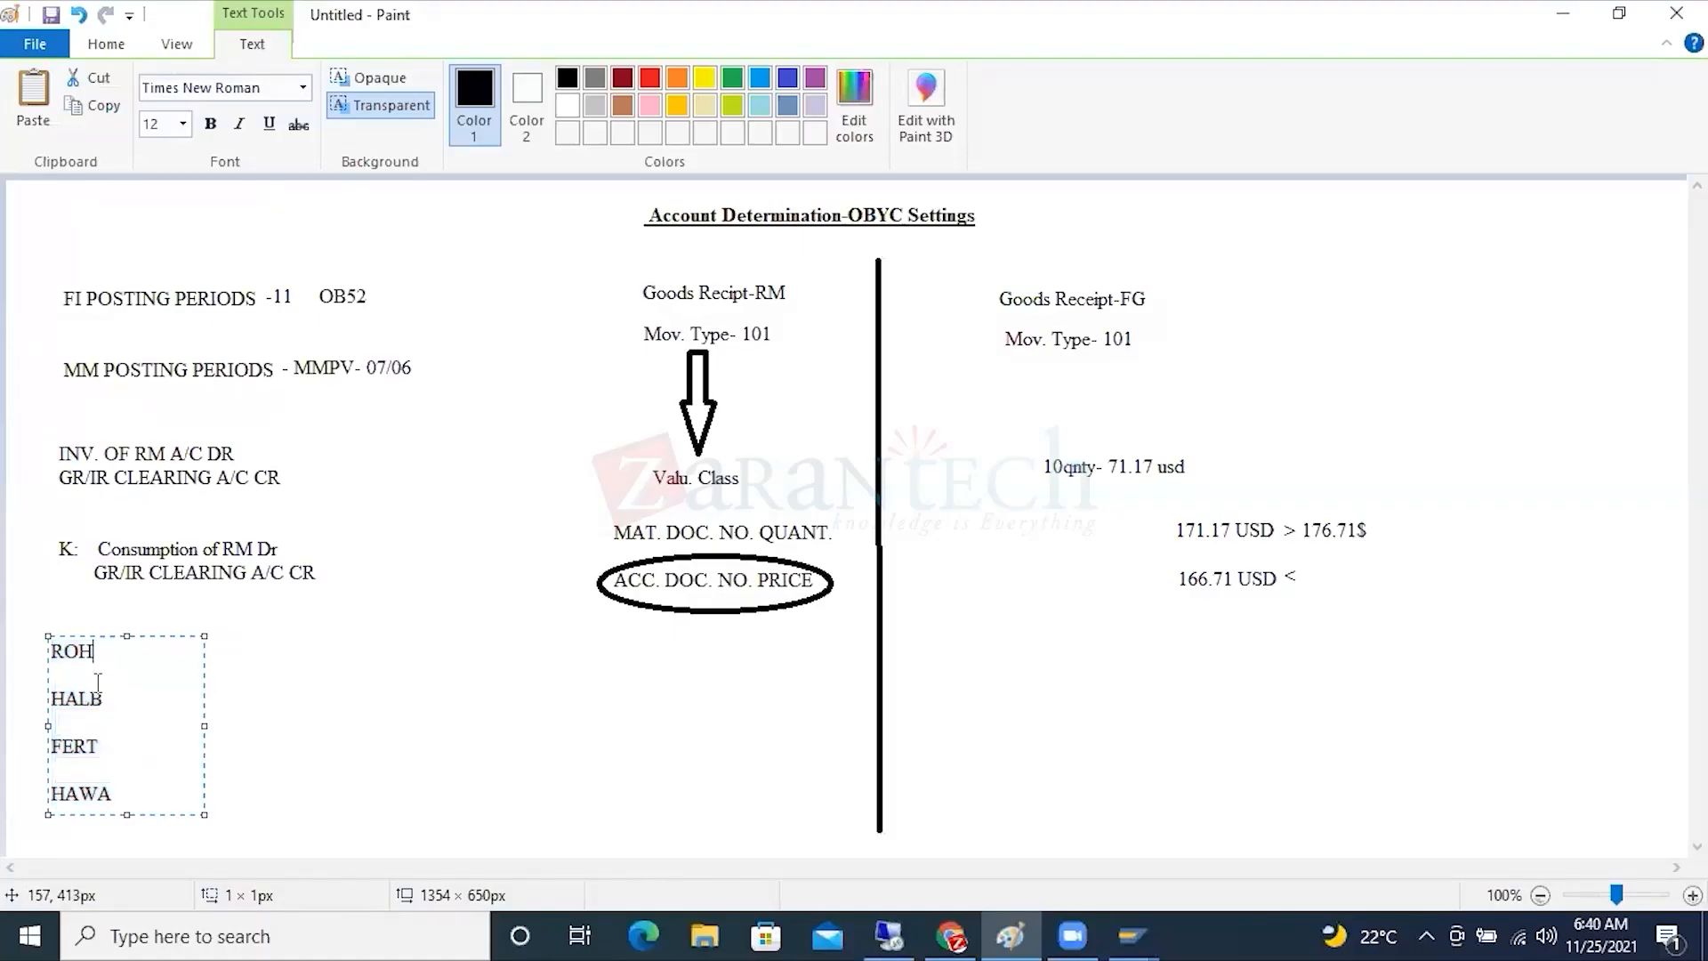
{"action": "left_click", "coordinate": [94, 697]}
{"action": "left_click", "coordinate": [120, 651]}
{"action": "left_click_drag", "start_coordinate": [108, 699], "coordinate": [21, 695]}
{"action": "left_click_drag", "start_coordinate": [103, 740], "coordinate": [36, 742]}
{"action": "left_click_drag", "start_coordinate": [113, 792], "coordinate": [40, 793]}
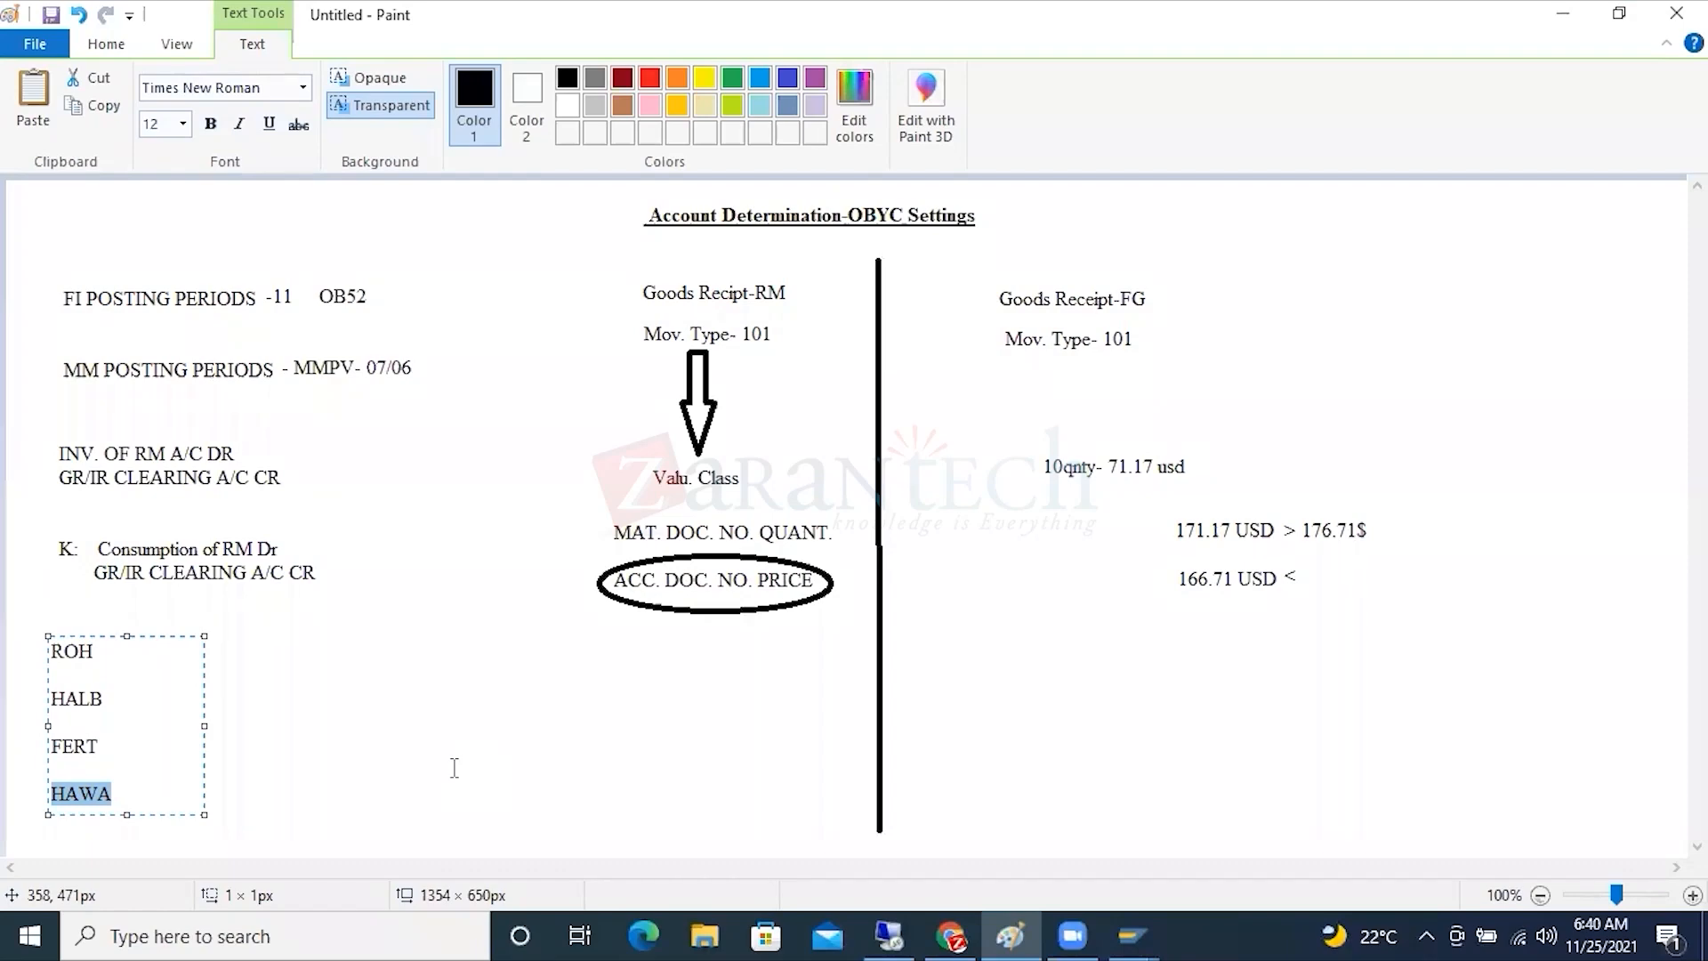
Return to the SAP remote session and bring up the display of material TG11.
{"action": "left_click", "coordinate": [890, 930]}
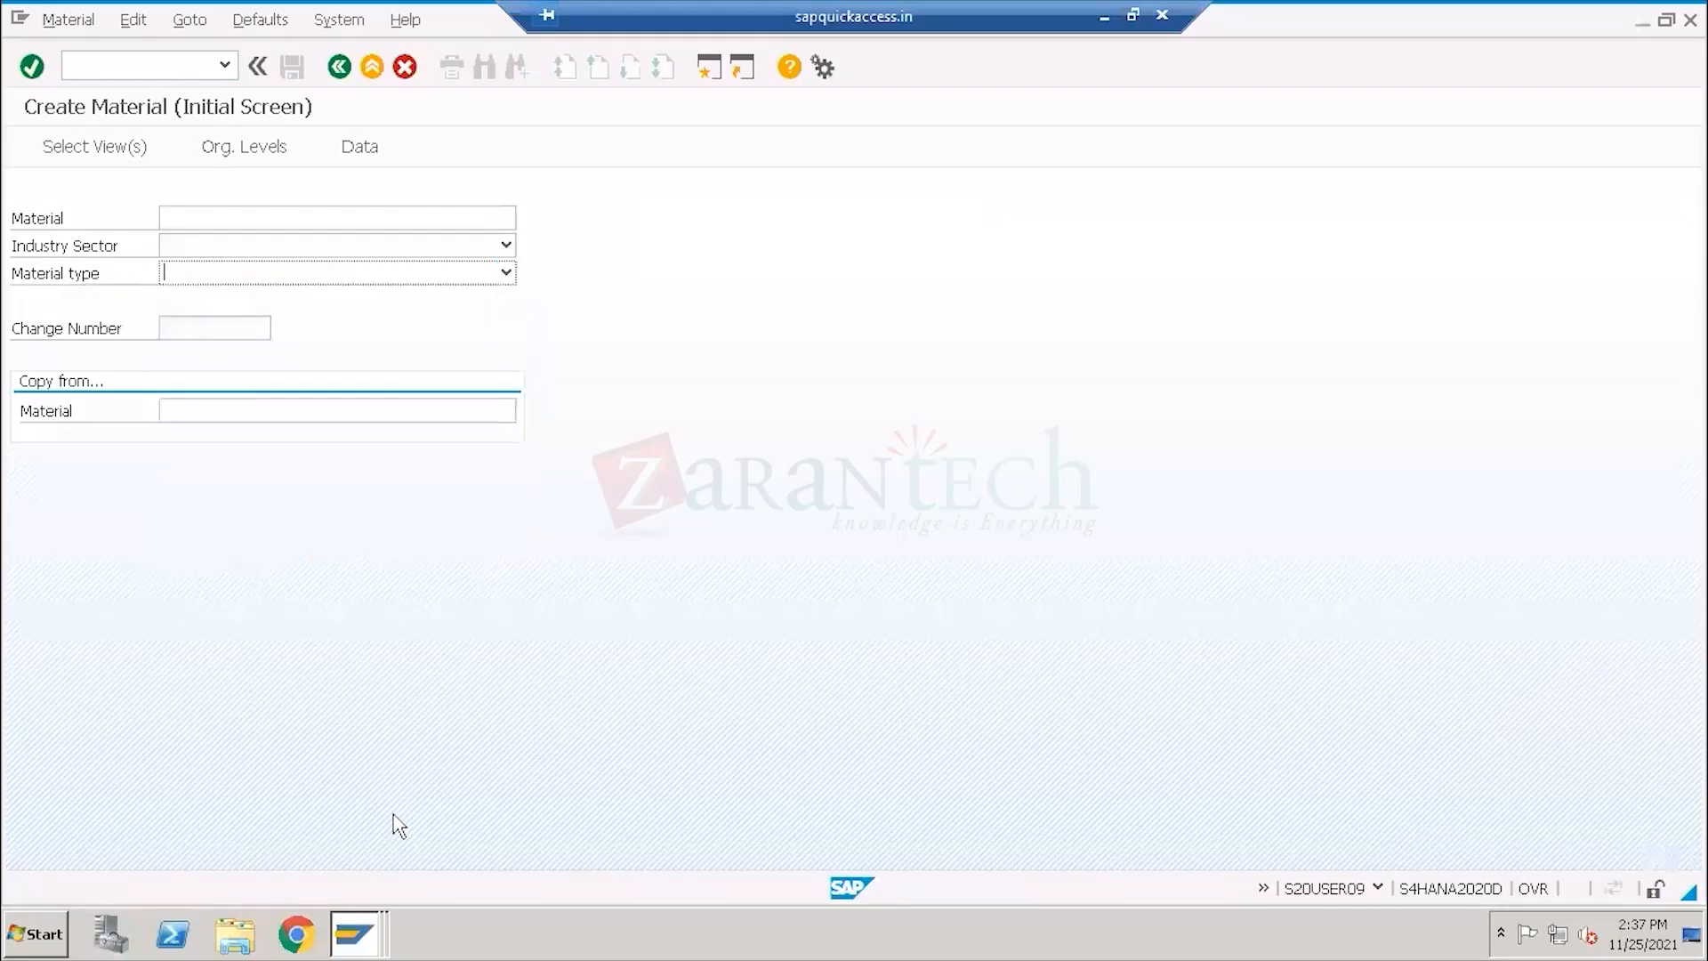
{"action": "left_click", "coordinate": [360, 934]}
{"action": "left_click", "coordinate": [325, 847]}
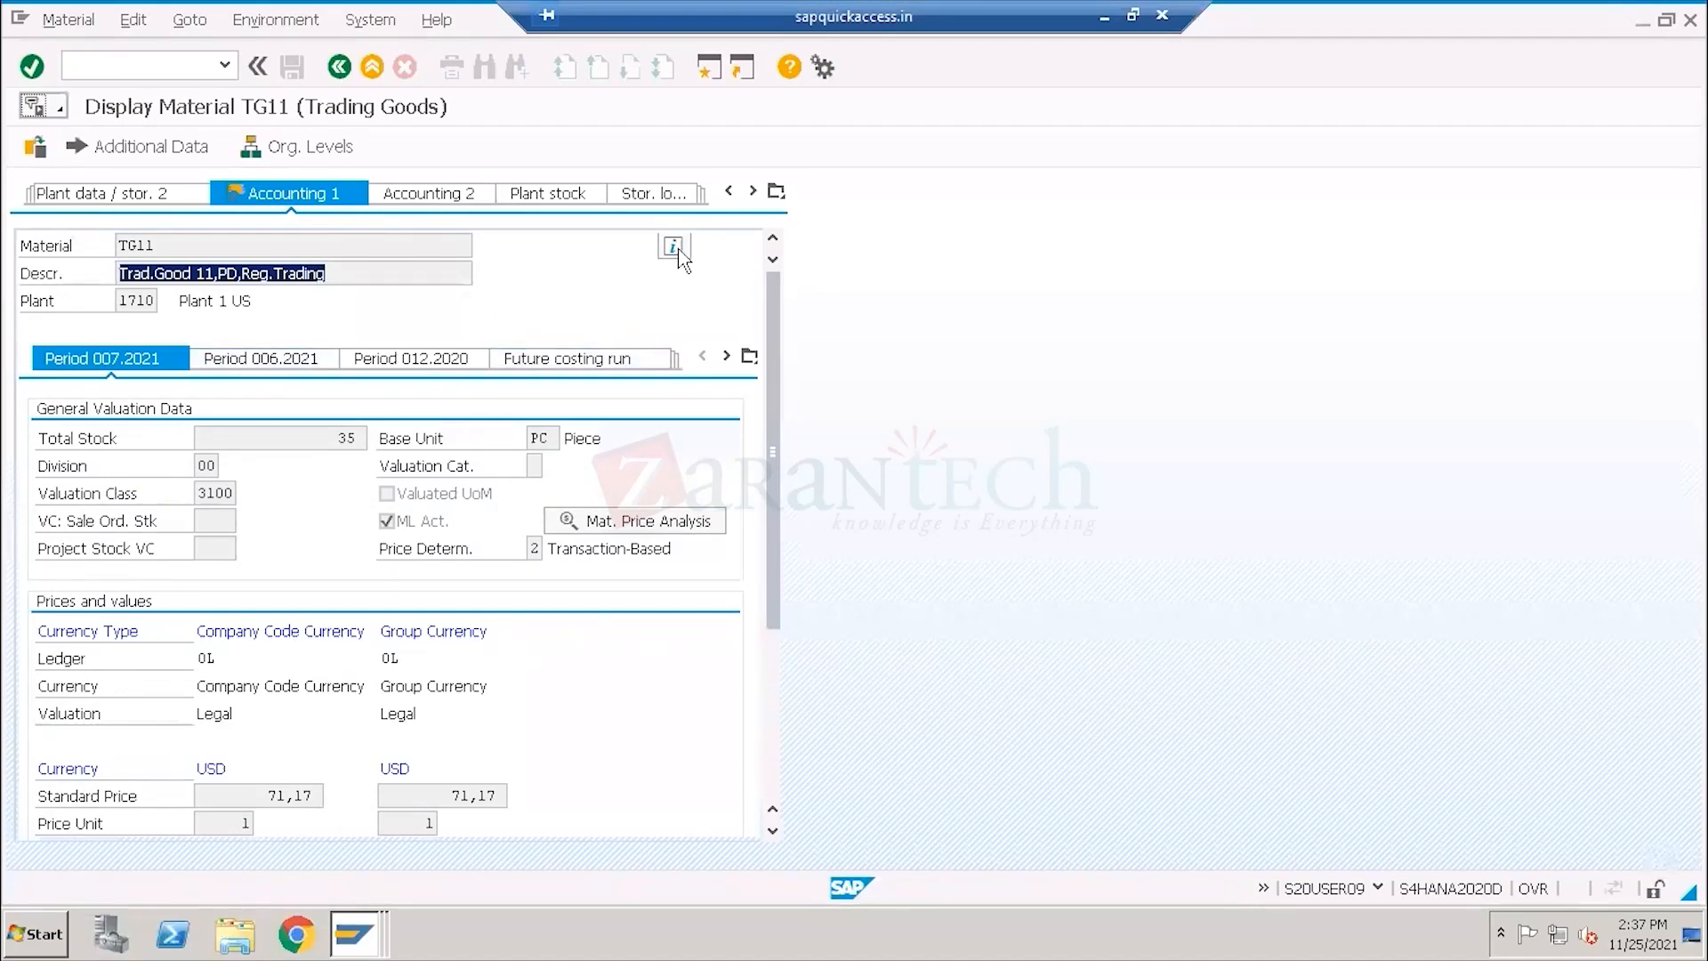
Check the material type in TG11's information window, close it, and highlight the material's valuation class.
{"action": "left_click", "coordinate": [675, 249]}
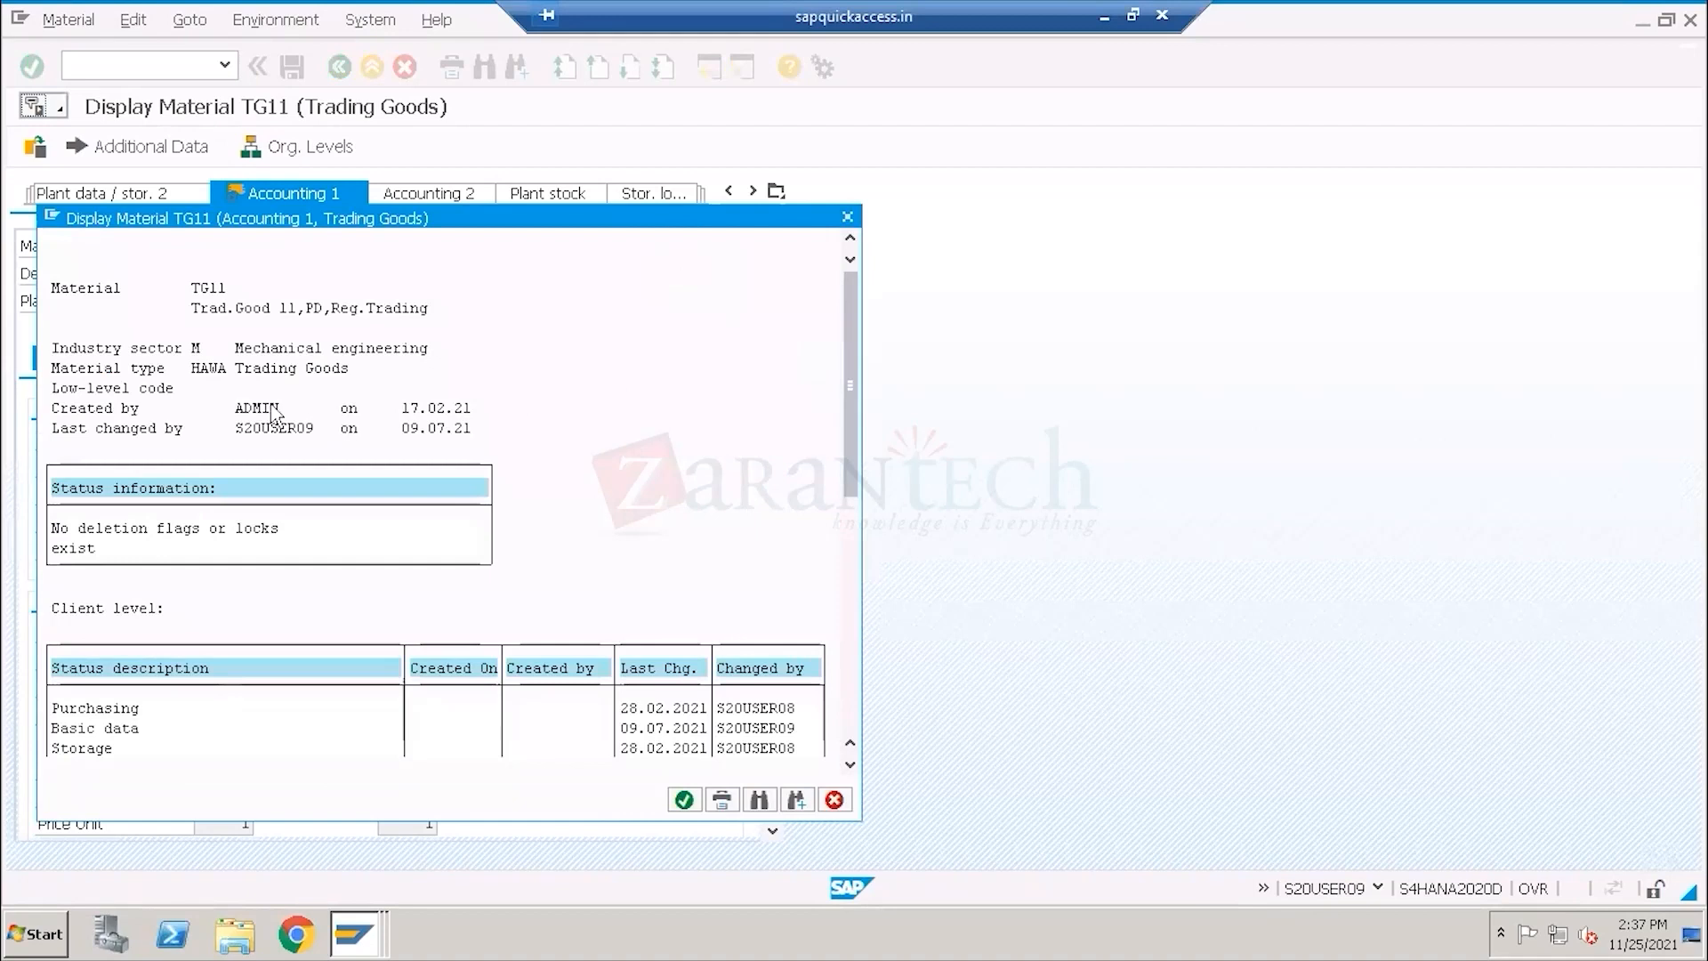
{"action": "left_click", "coordinate": [126, 368]}
{"action": "left_click", "coordinate": [249, 370]}
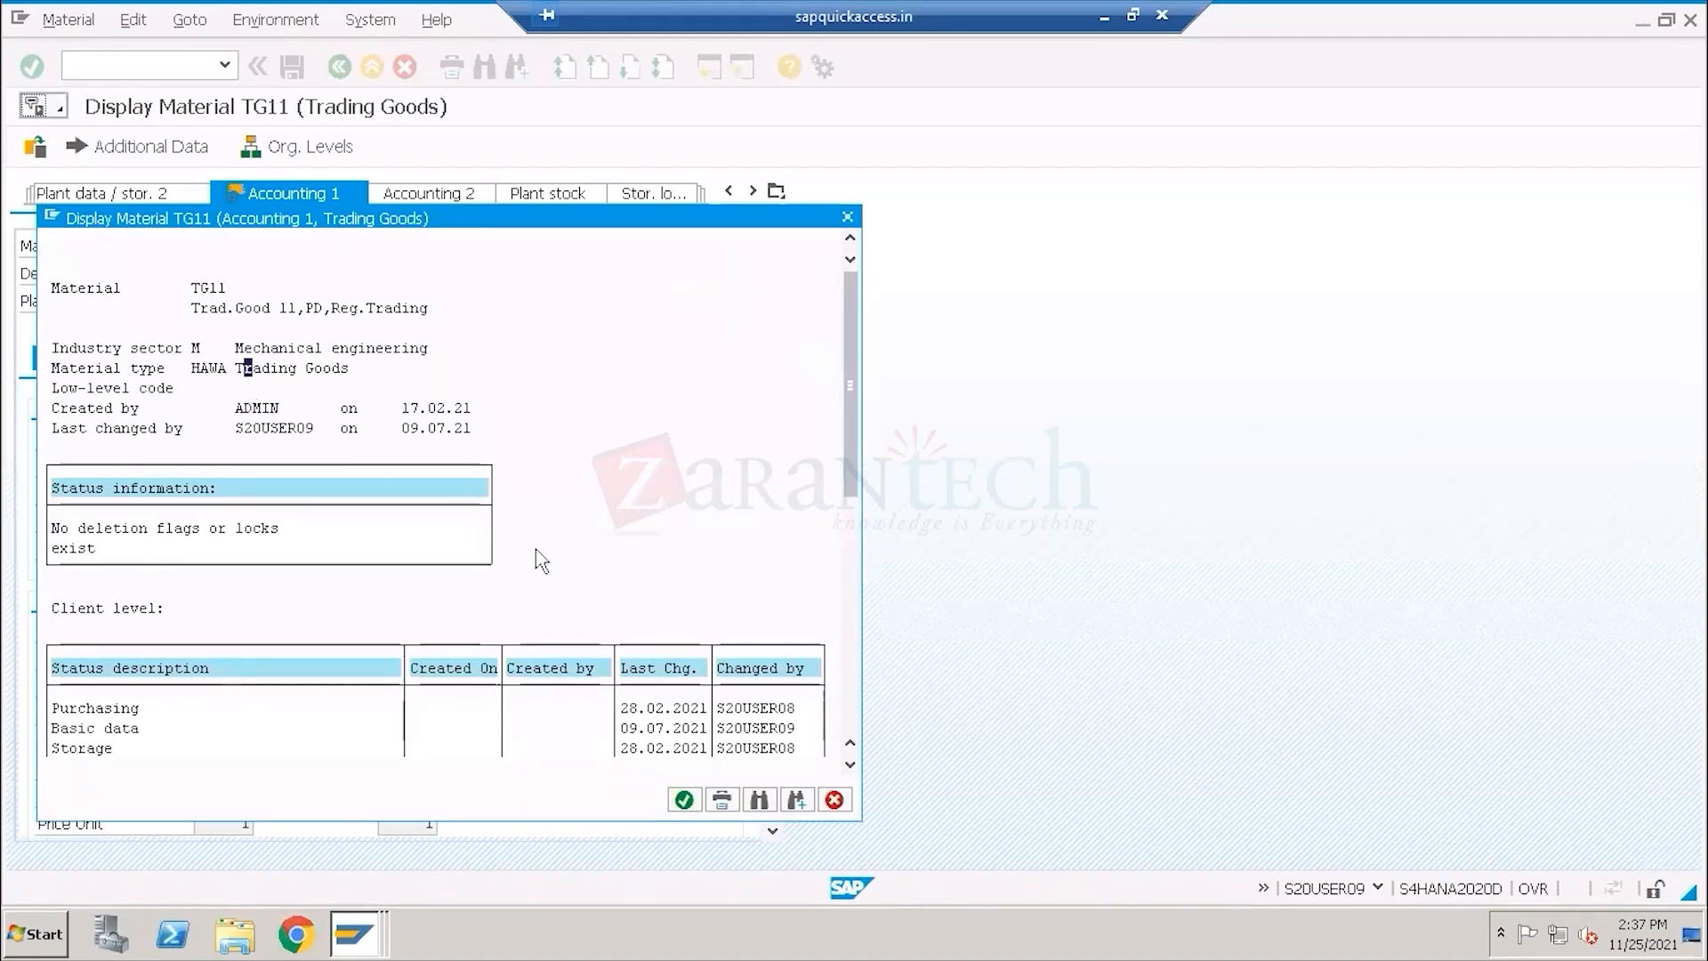
{"action": "left_click", "coordinate": [685, 800]}
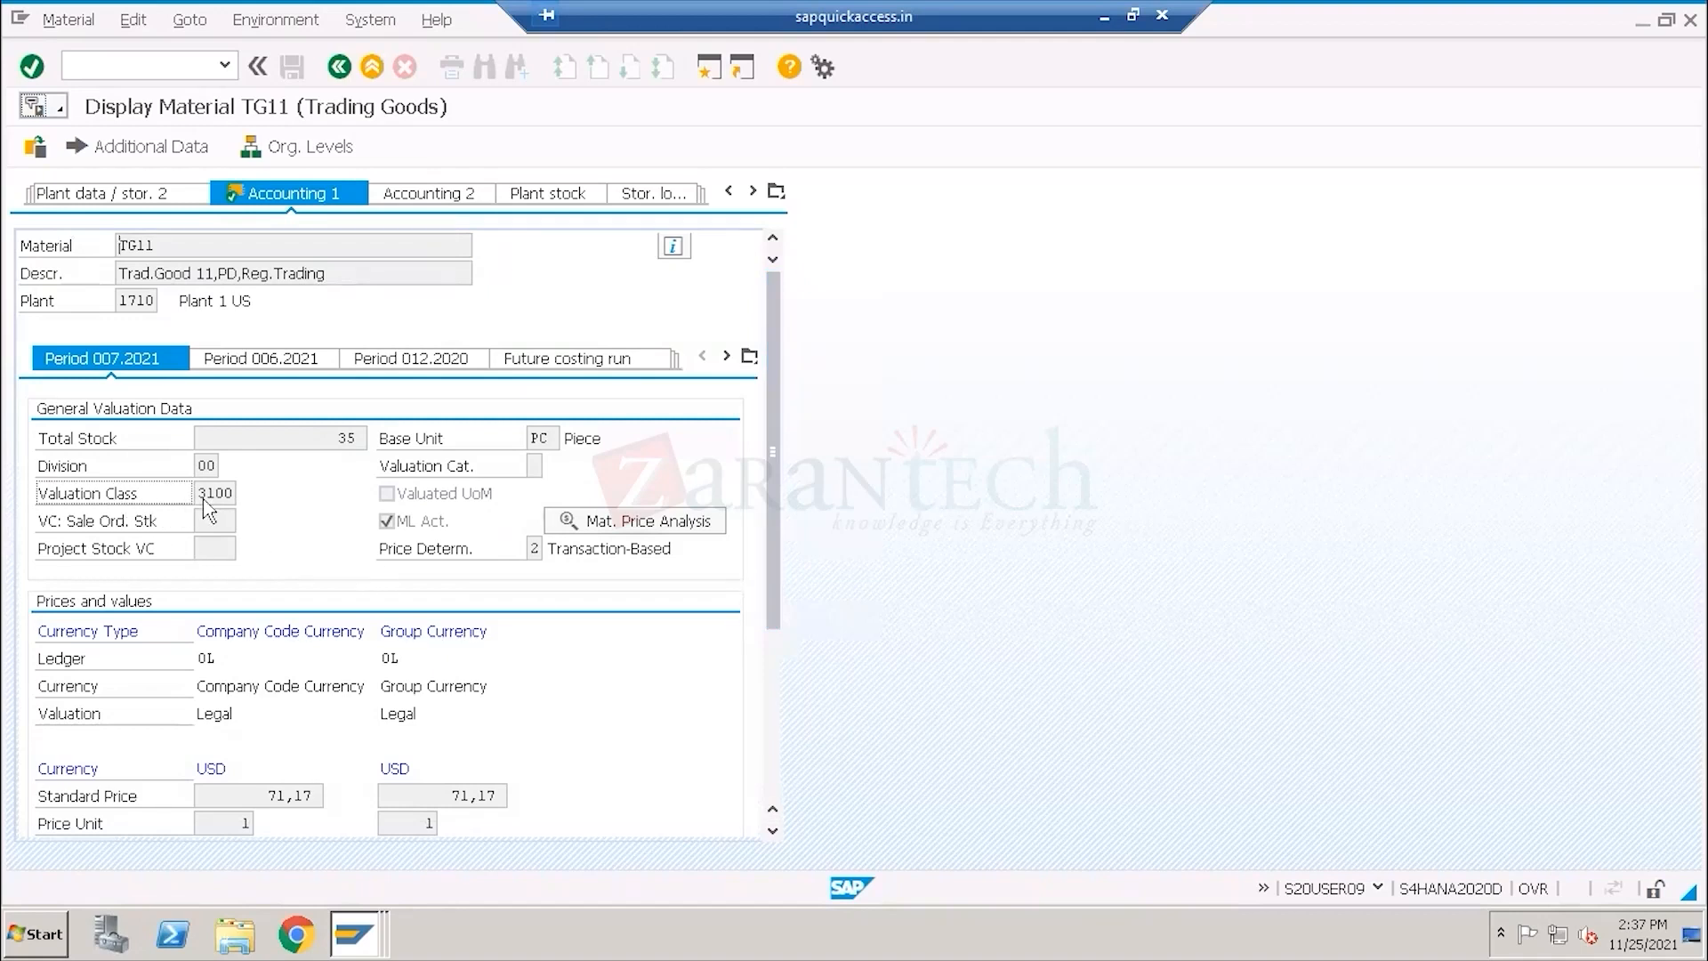
{"action": "double_click", "coordinate": [242, 492]}
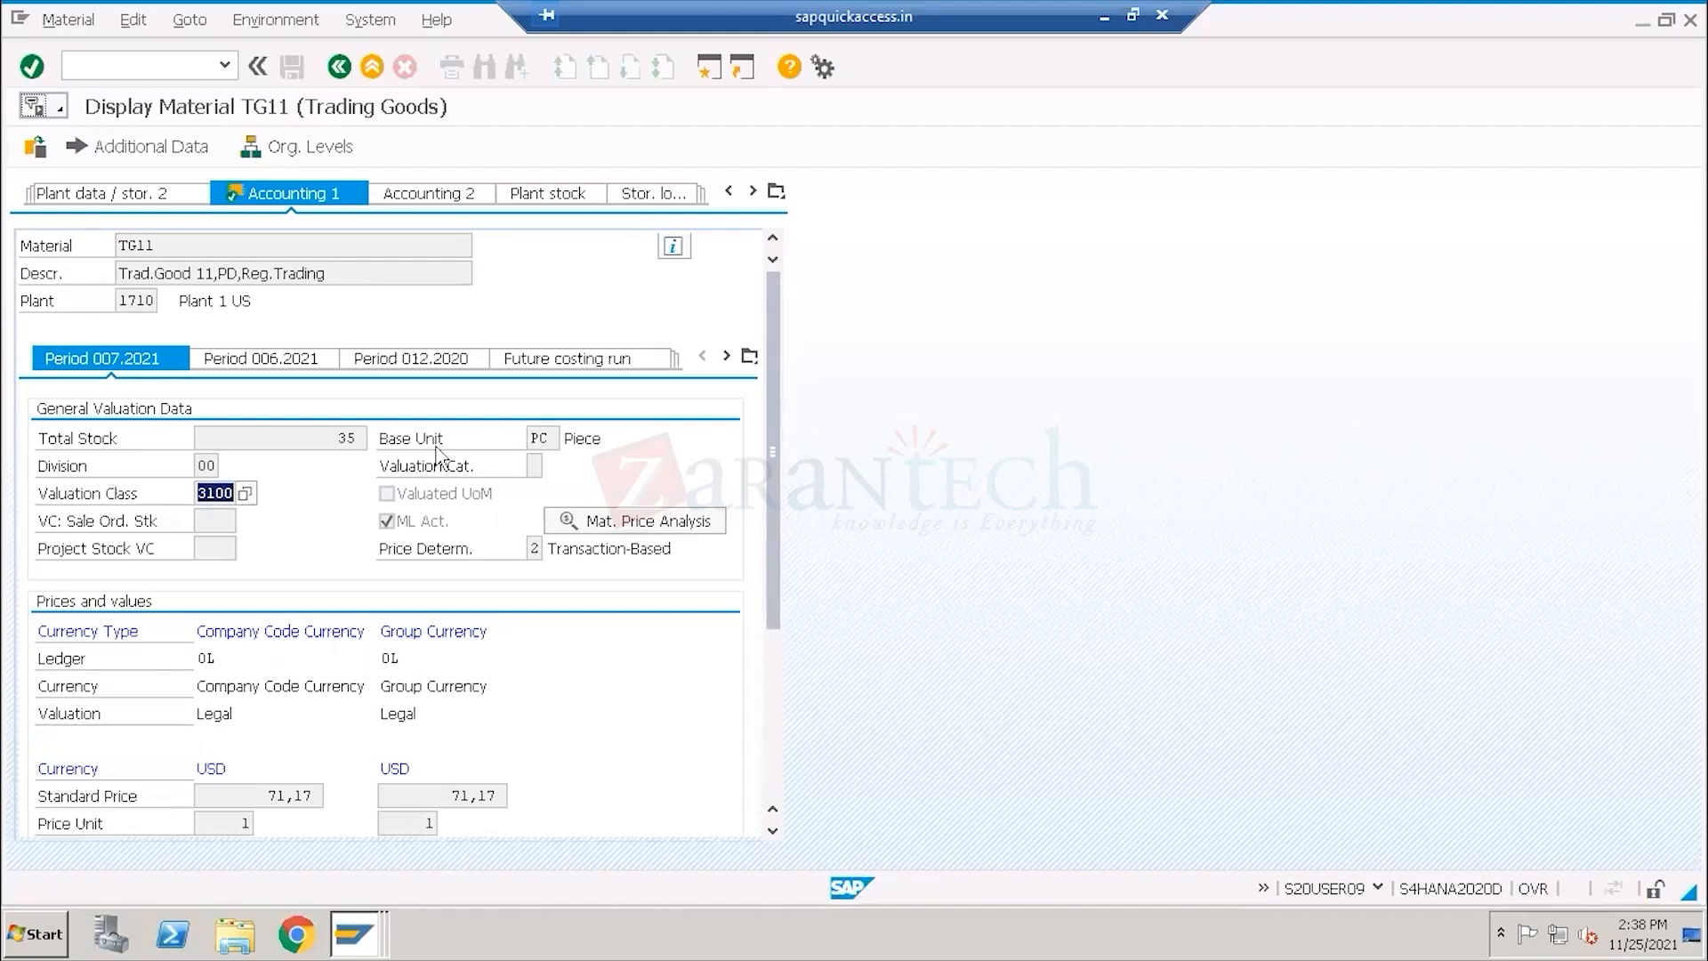
Switch to the Paint notes and add the number patterns 3* to ROH, 79* to HALB and 792* to FERT.
{"action": "left_click", "coordinate": [1104, 17]}
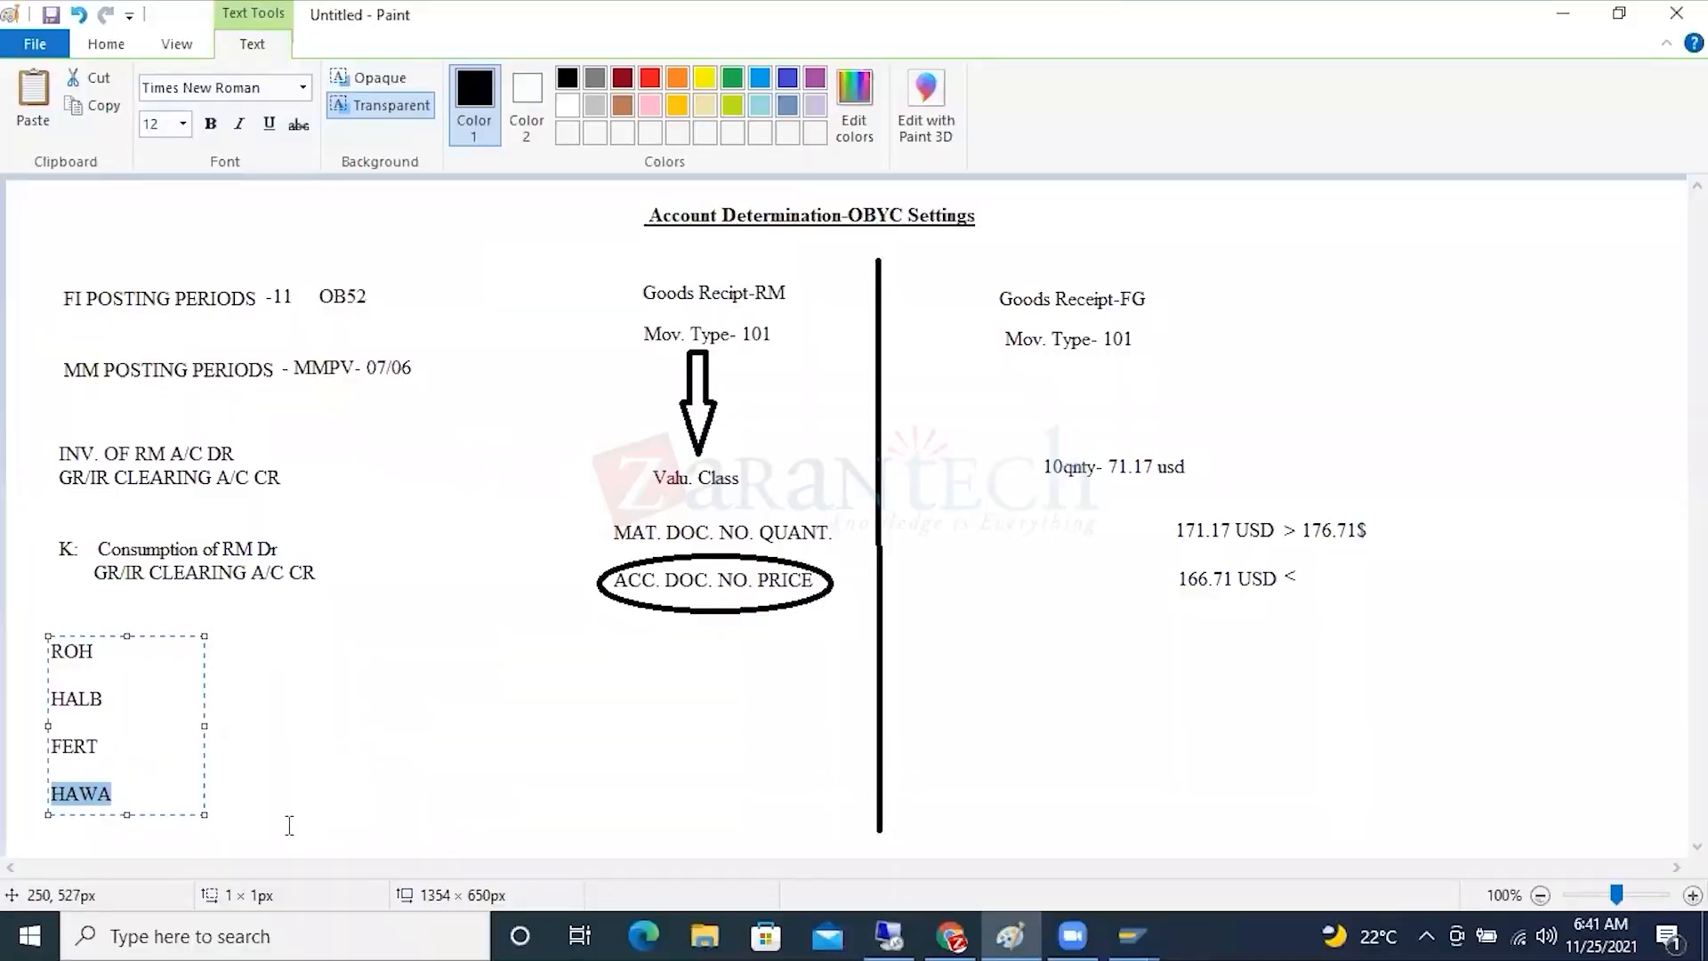
{"action": "left_click", "coordinate": [123, 648]}
{"action": "type", "text": "-"}
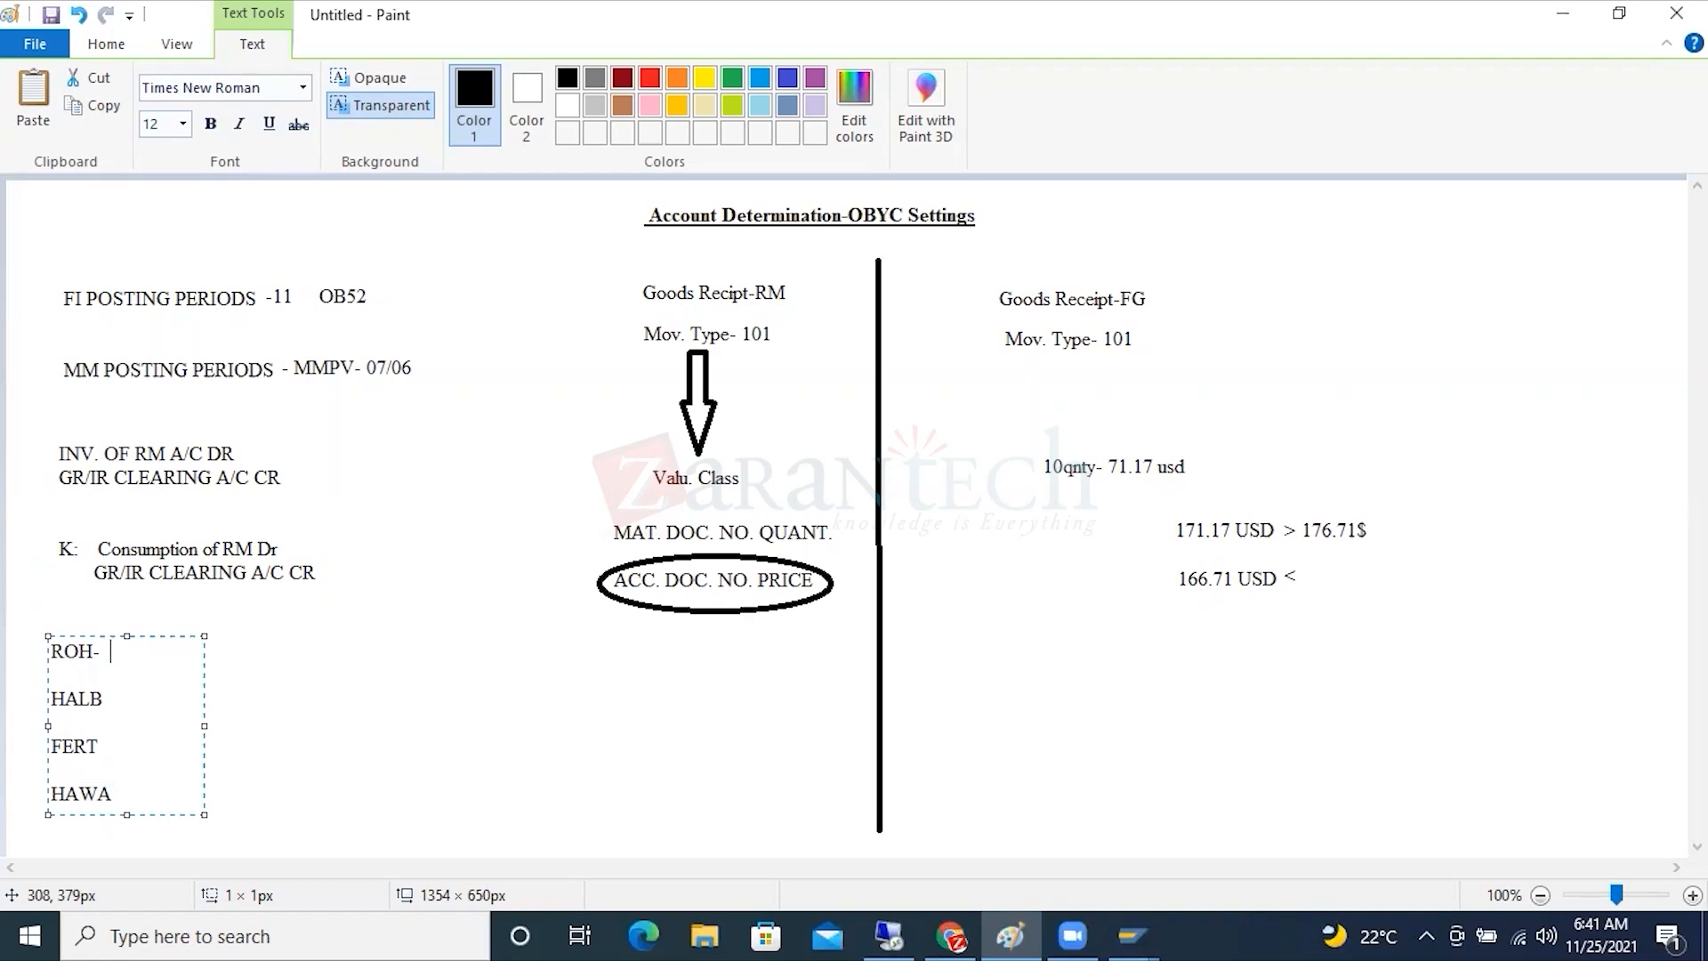
{"action": "type", "text": "3"}
{"action": "type", "text": "*"}
{"action": "type", "text": "-"}
{"action": "type", "text": "7"}
{"action": "type", "text": "9"}
{"action": "type", "text": "*"}
{"action": "type", "text": "-792"}
{"action": "type", "text": "*"}
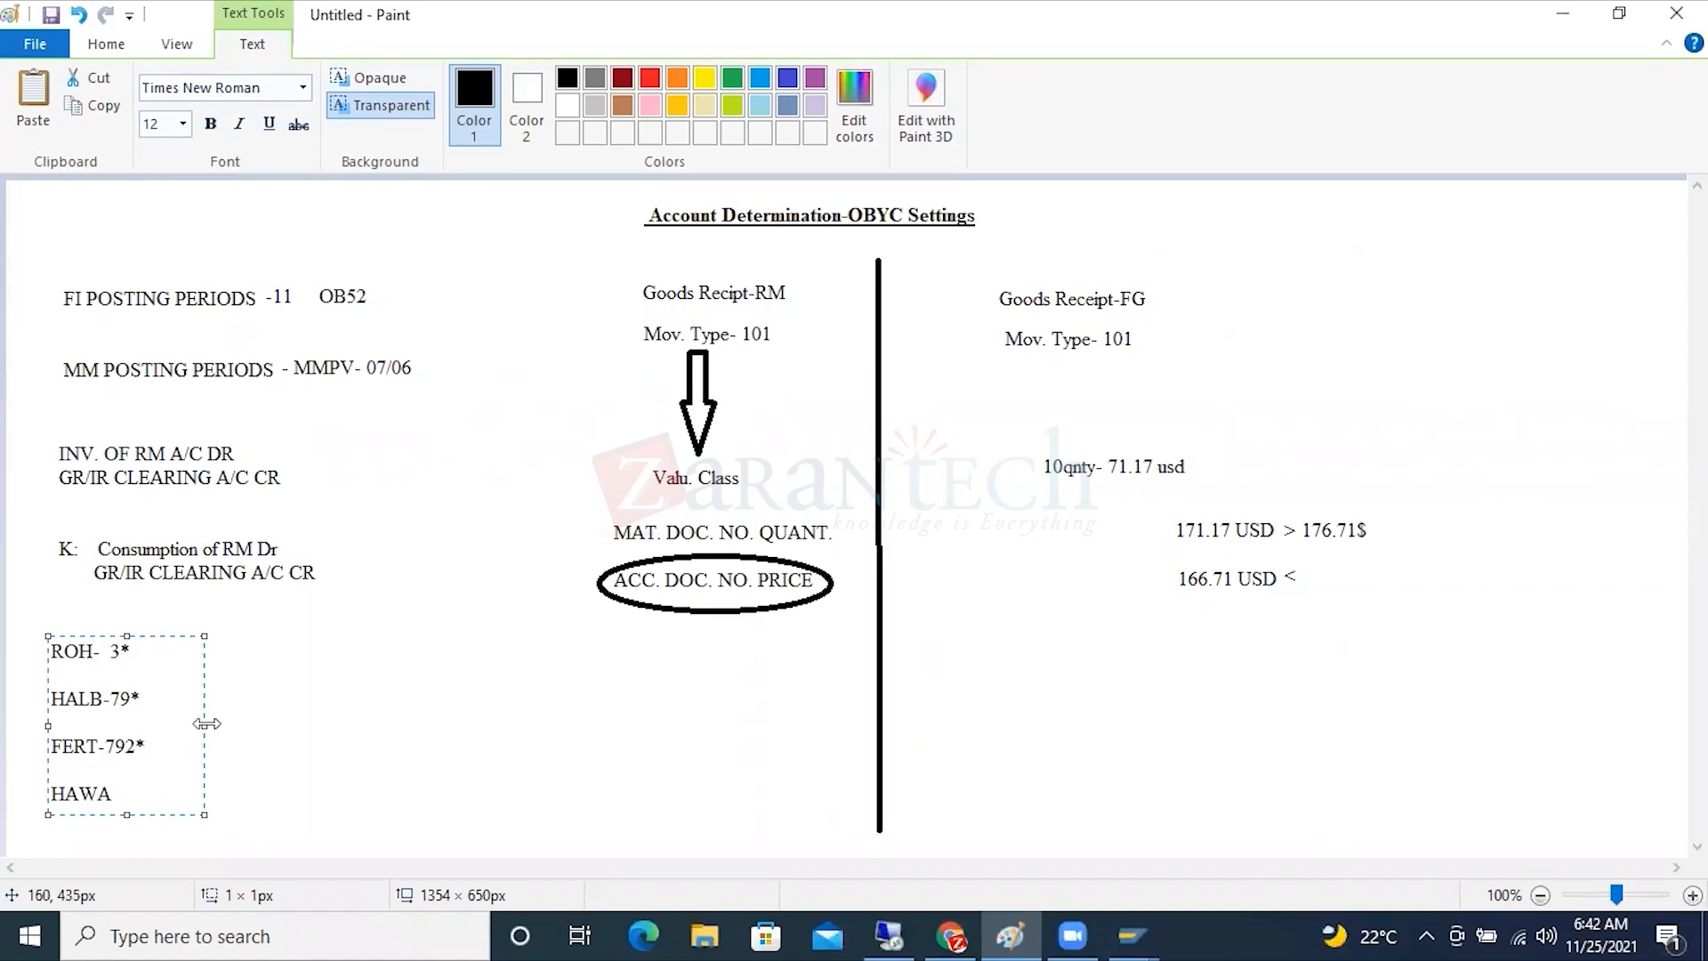
Widen the material type text box and add the valuation classes 3000,3001,3002 after ROH- 3*.
{"action": "left_click_drag", "start_coordinate": [207, 723], "coordinate": [698, 723]}
{"action": "left_click", "coordinate": [150, 648]}
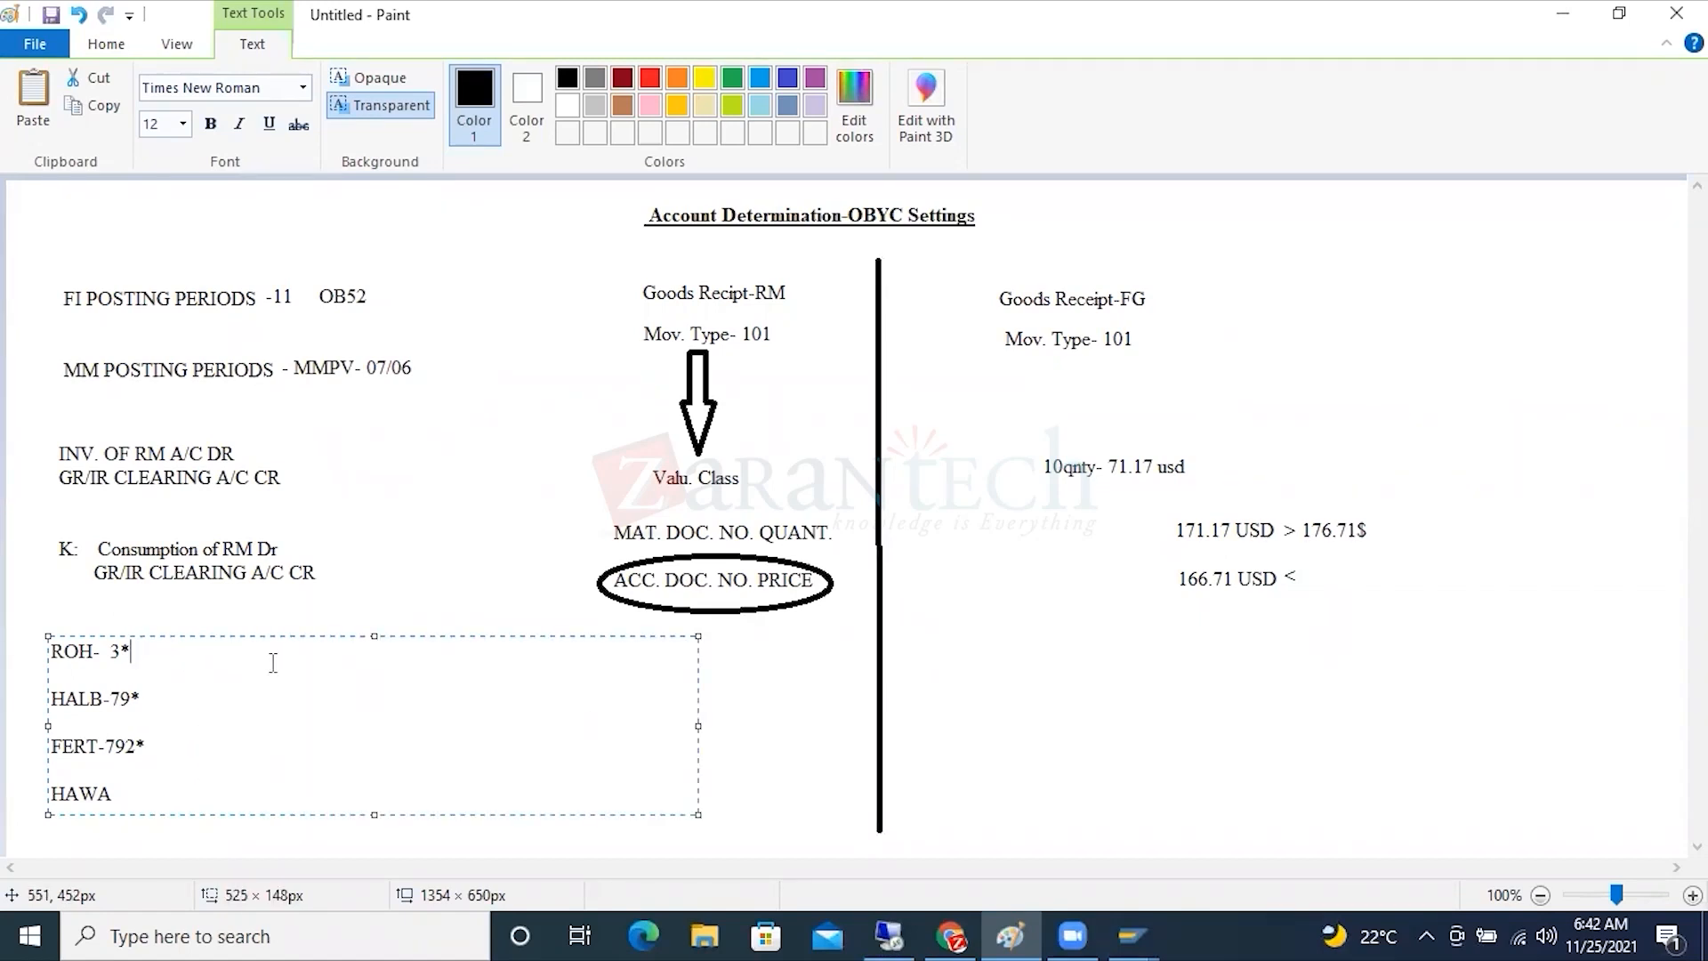
{"action": "type", "text": "3000,3001.3002"}
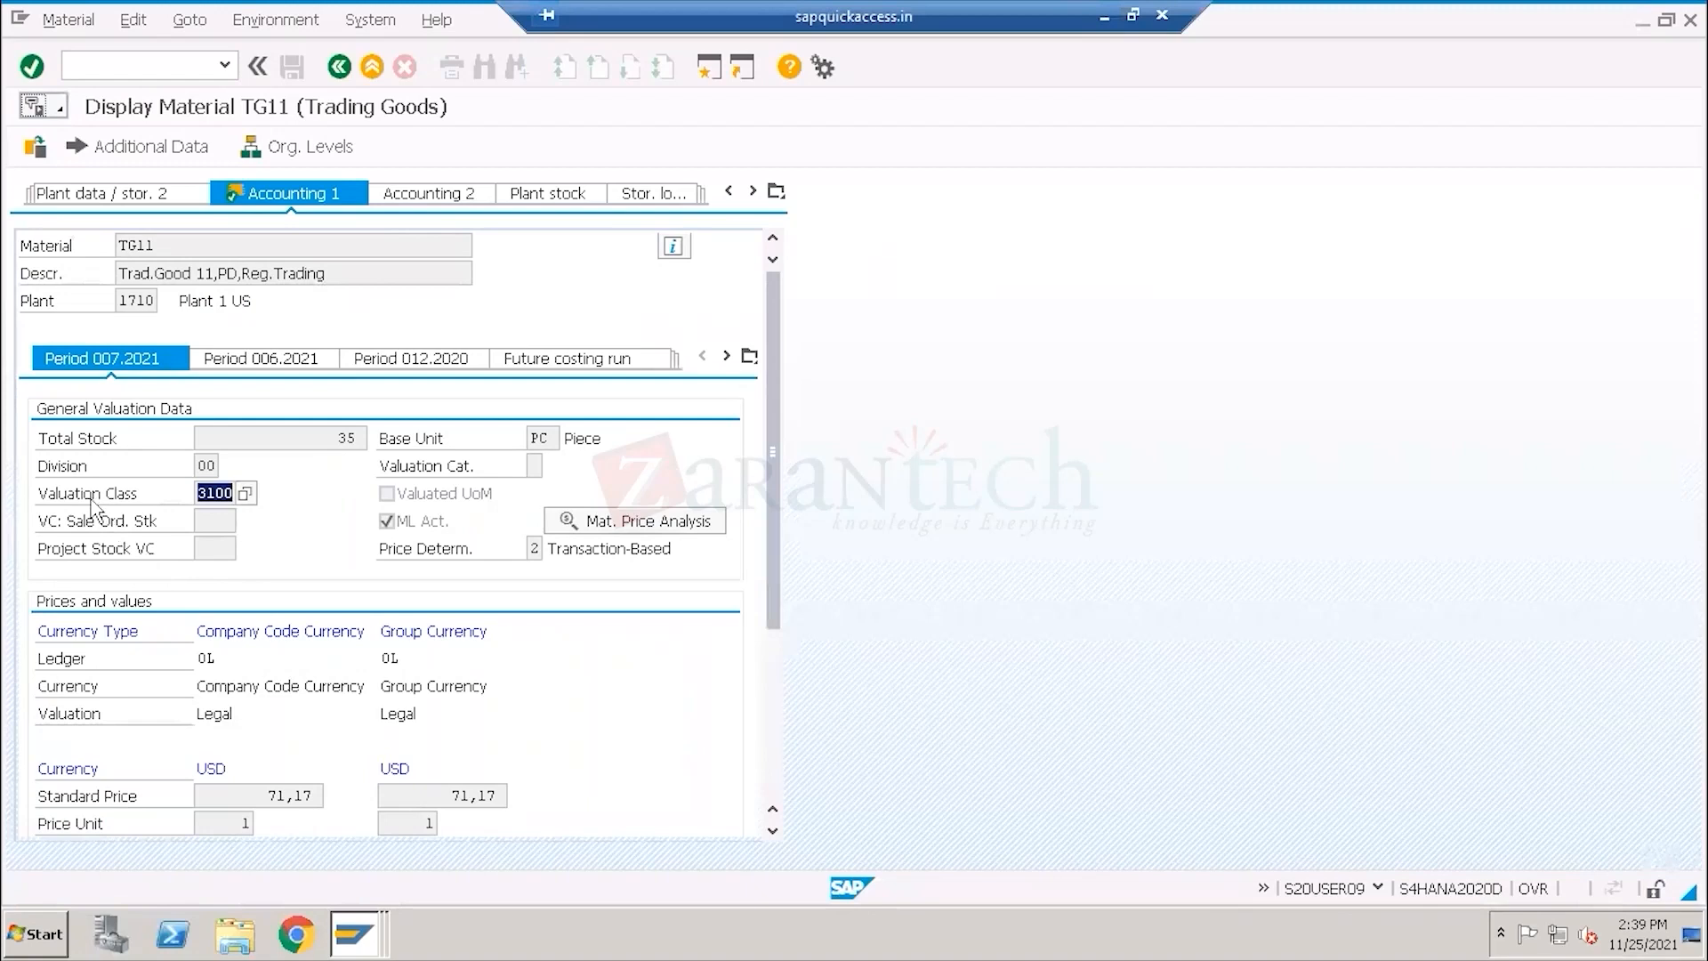
Point out TG11's valuation class in SAP and open the Define Valuation Classes activity from the Display IMG session.
{"action": "left_click", "coordinate": [105, 500]}
{"action": "left_click_drag", "start_coordinate": [199, 494], "coordinate": [236, 508]}
{"action": "left_click", "coordinate": [356, 934]}
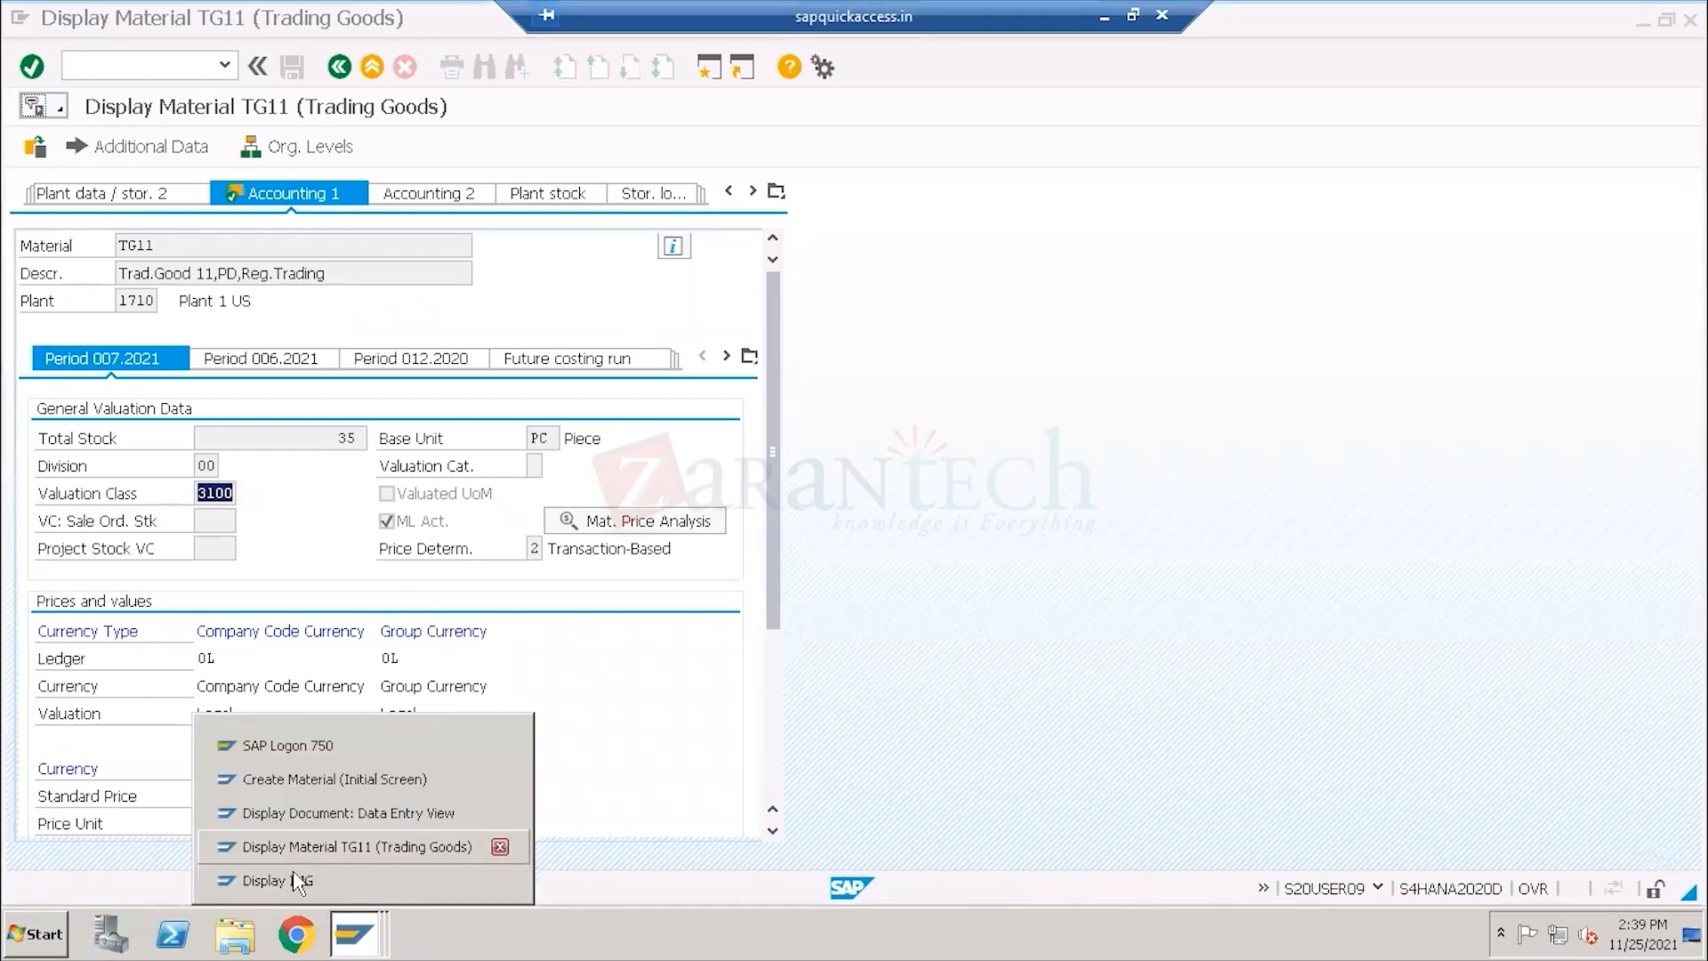
{"action": "left_click", "coordinate": [298, 880]}
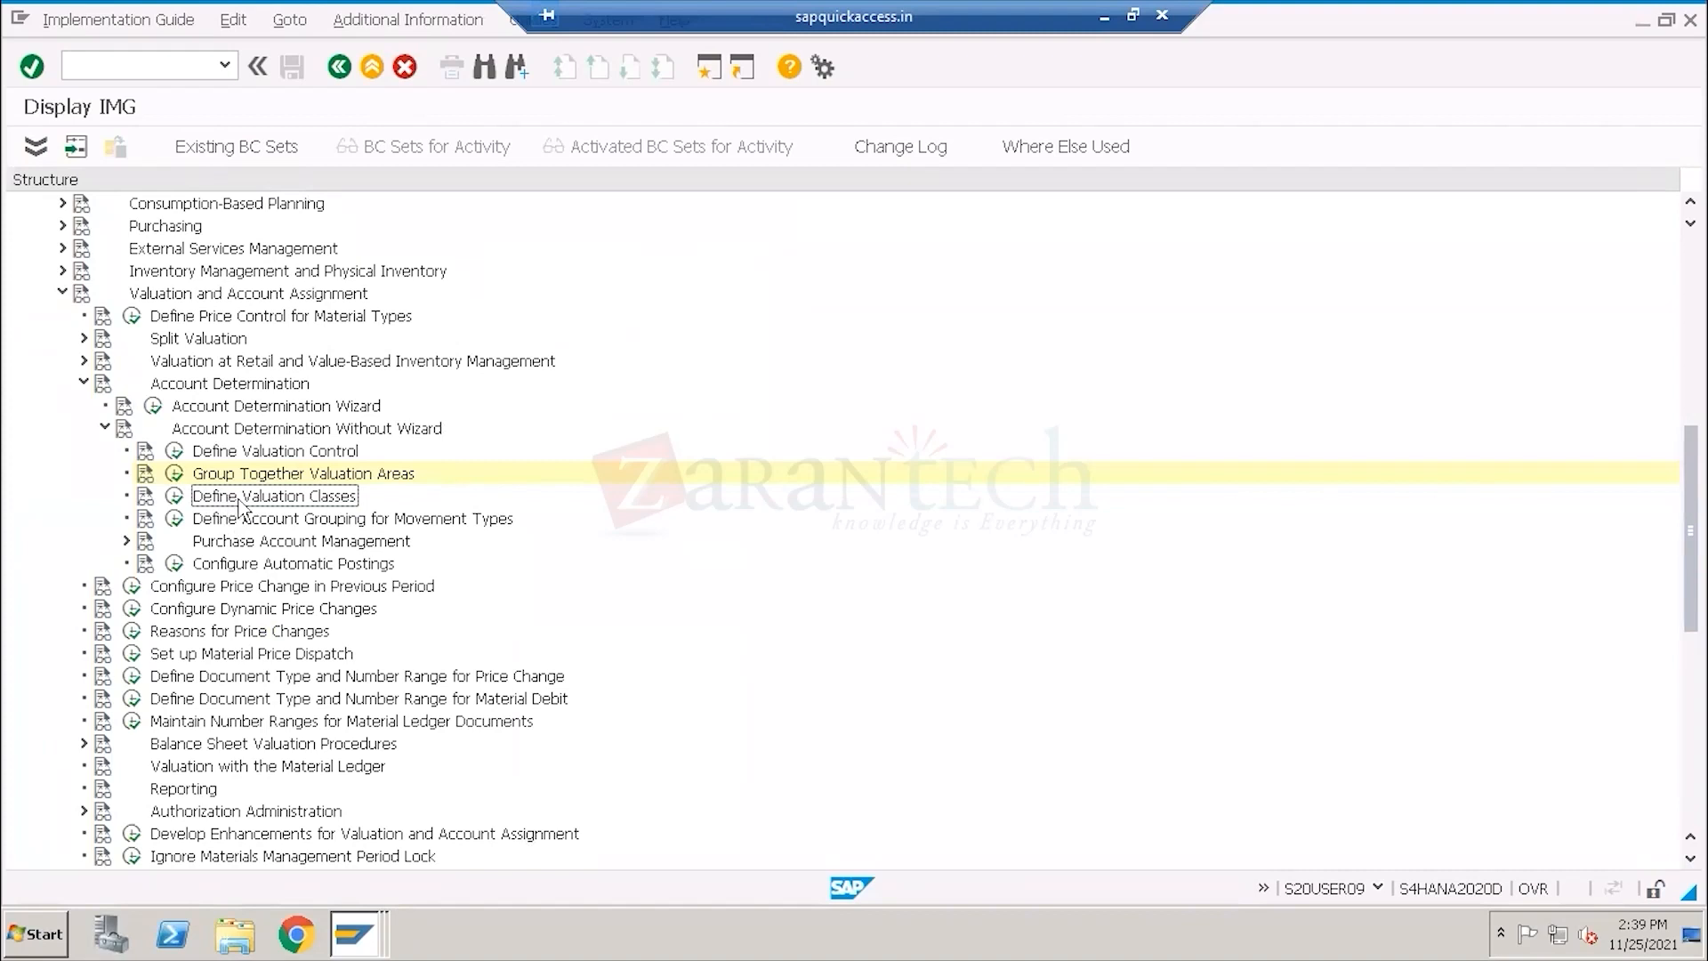
{"action": "left_click", "coordinate": [176, 496]}
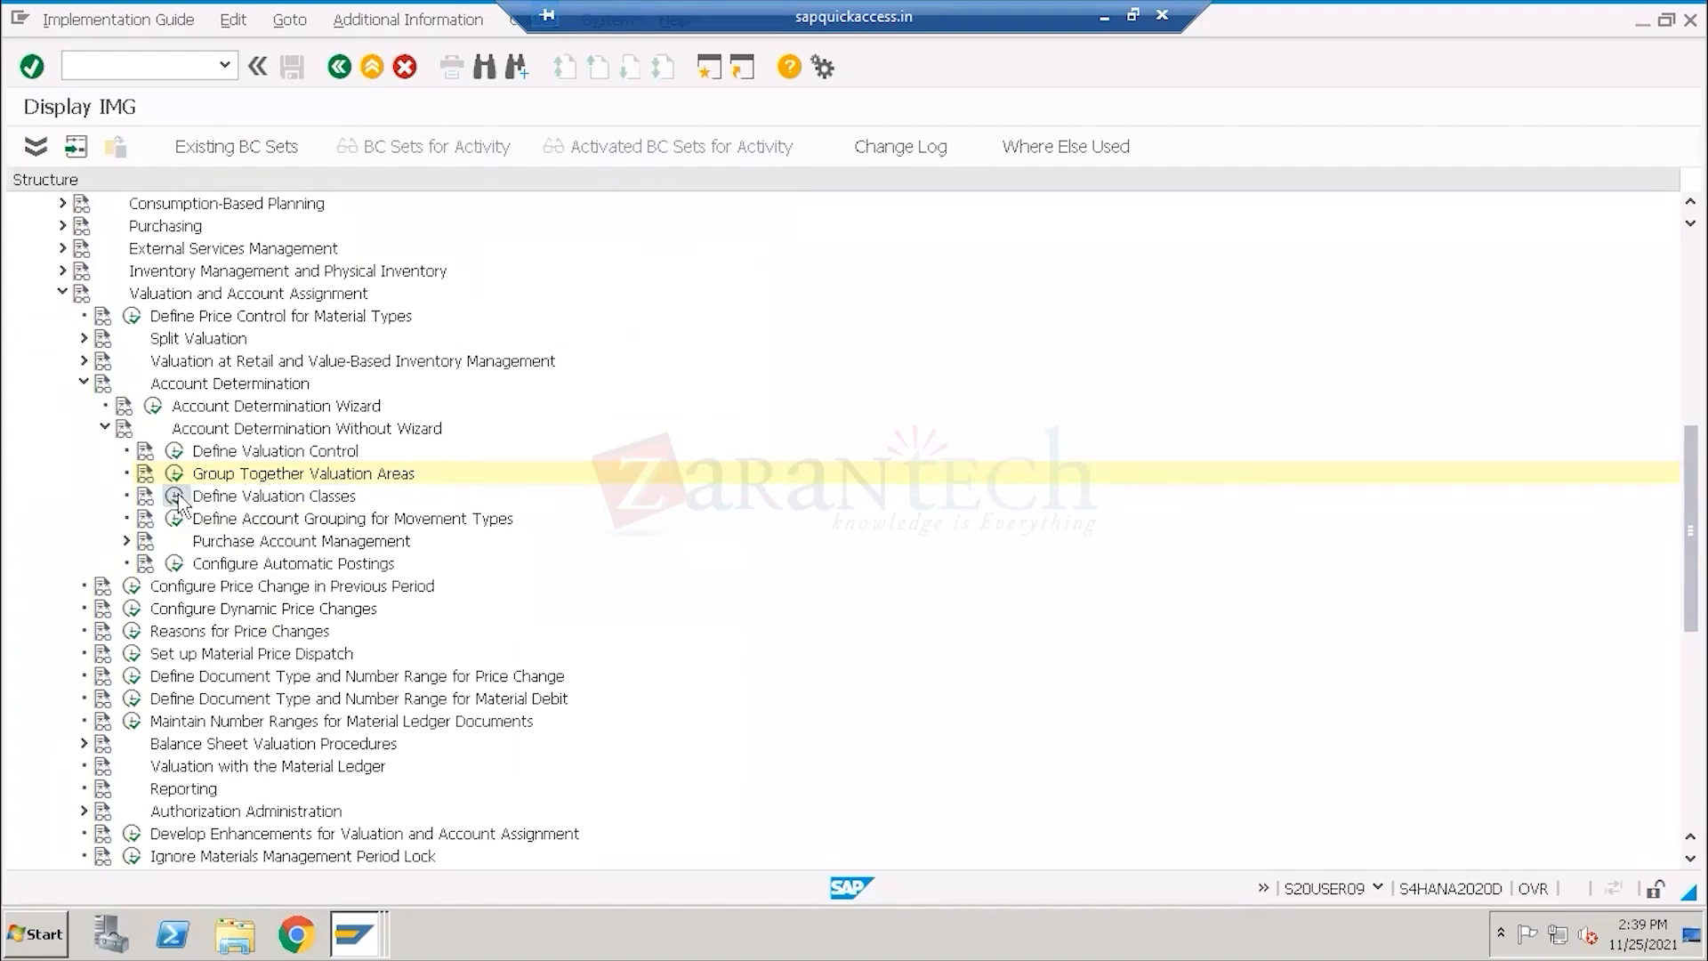
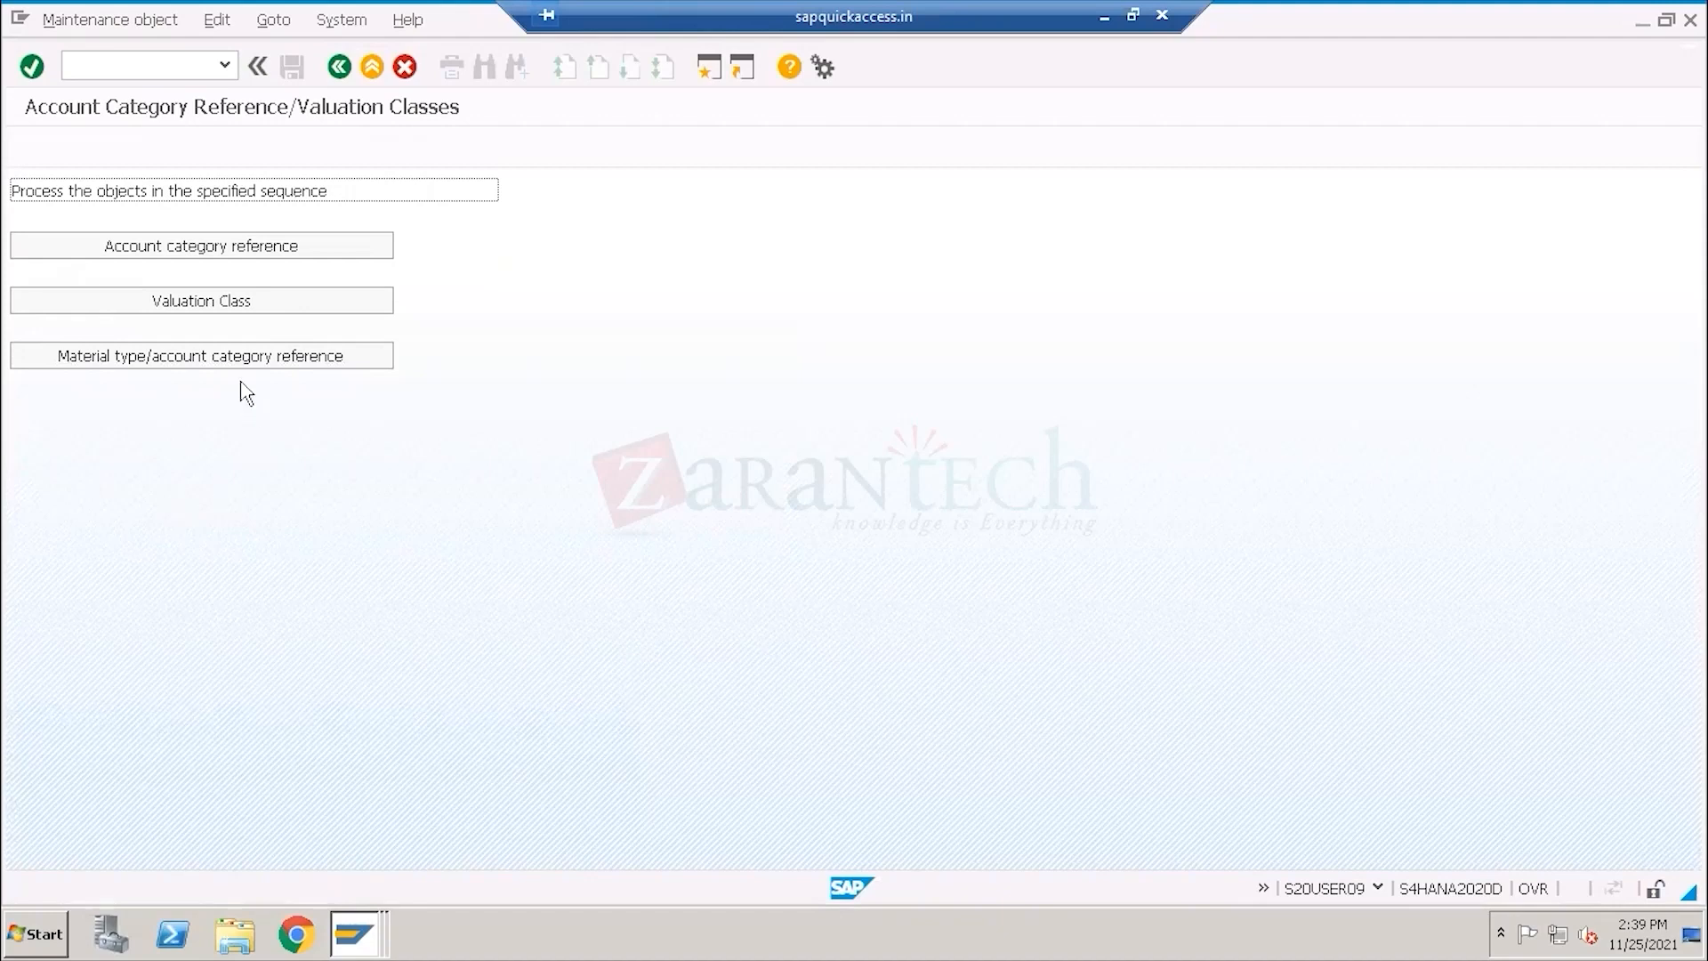
Open the account category references, view the blank new entries table, and return to the overview.
{"action": "left_click", "coordinate": [163, 255]}
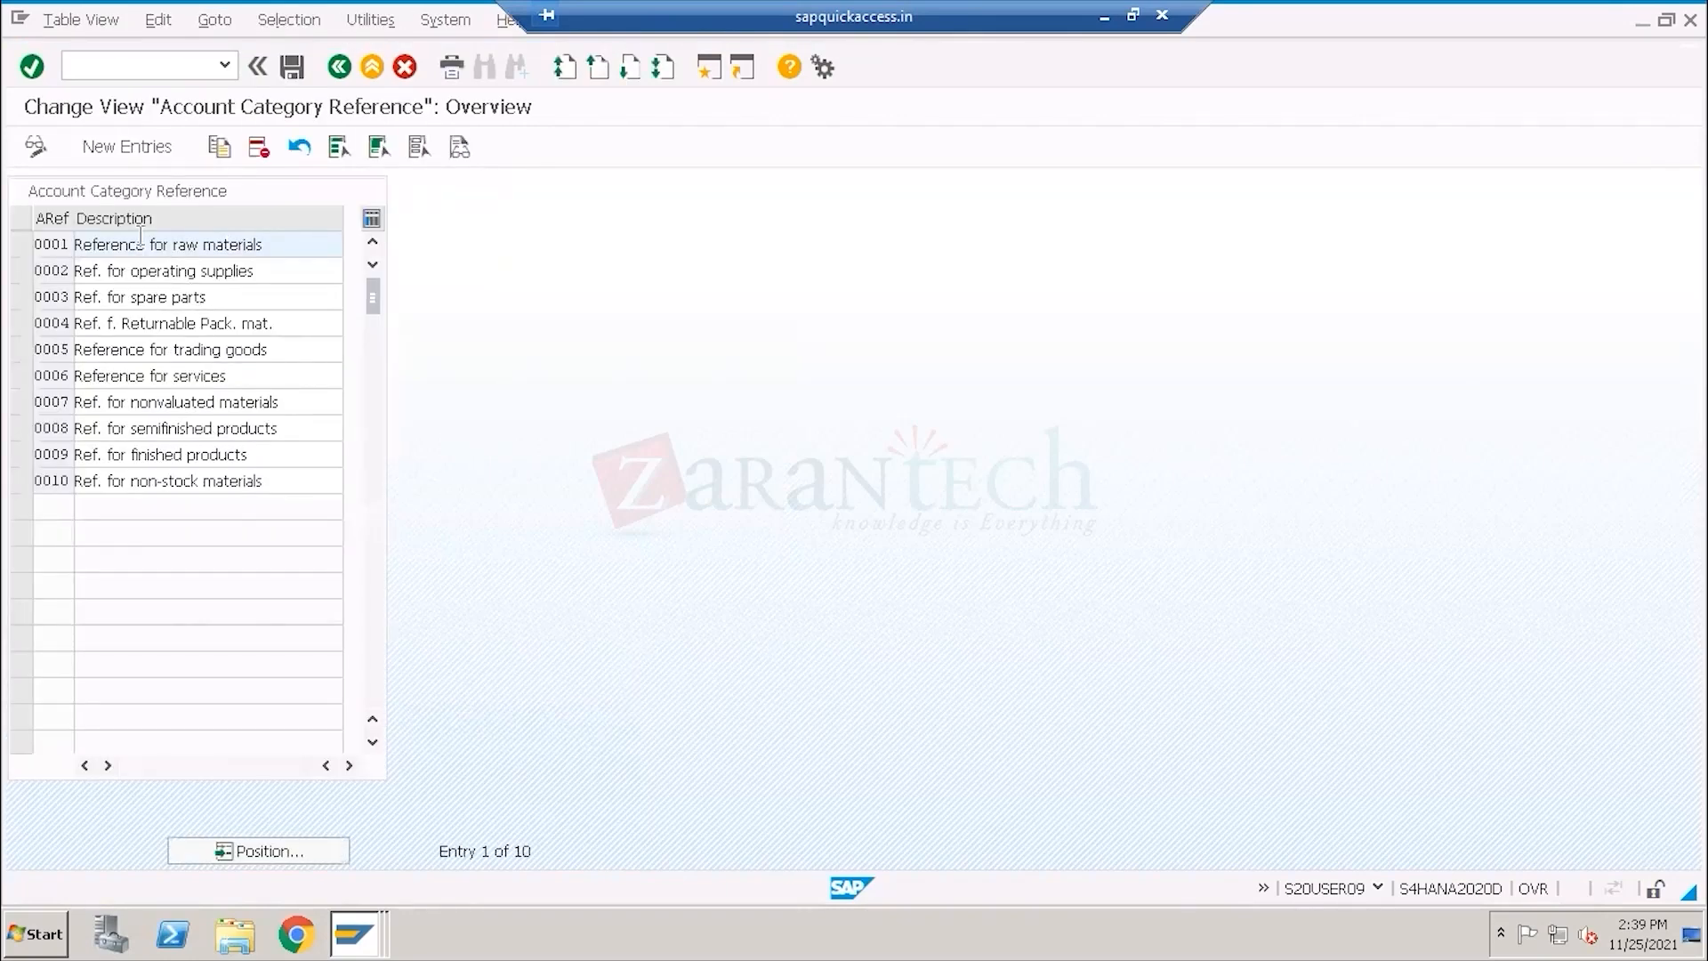
{"action": "left_click", "coordinate": [126, 147]}
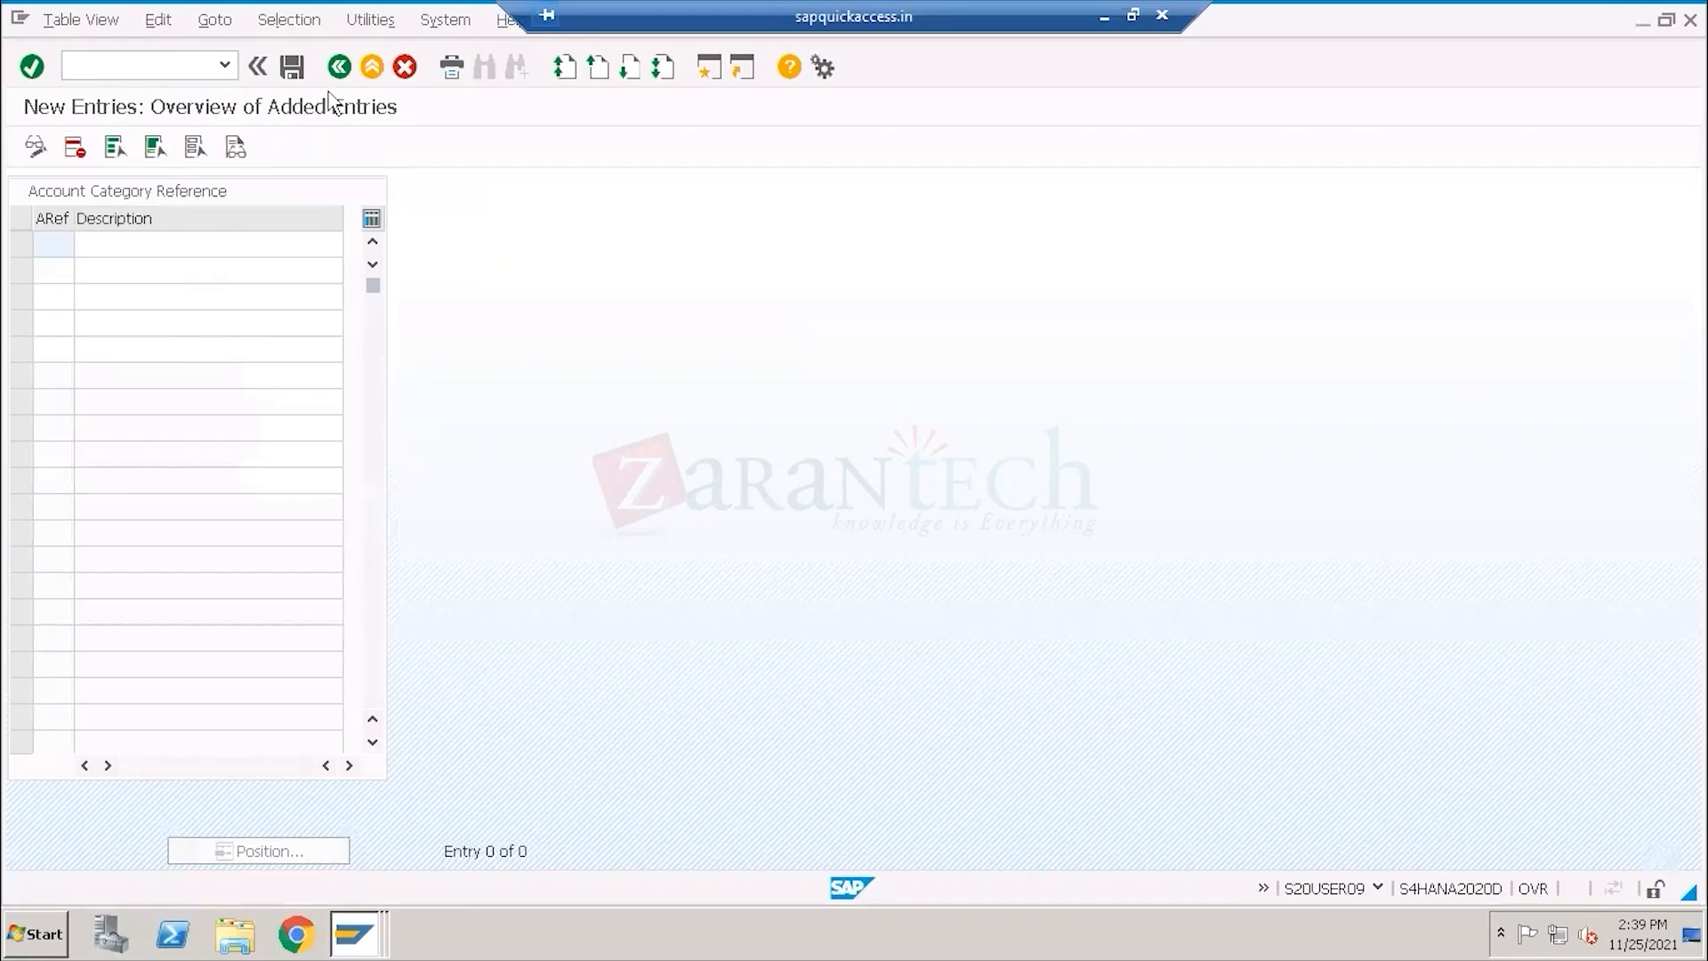
{"action": "left_click", "coordinate": [339, 67]}
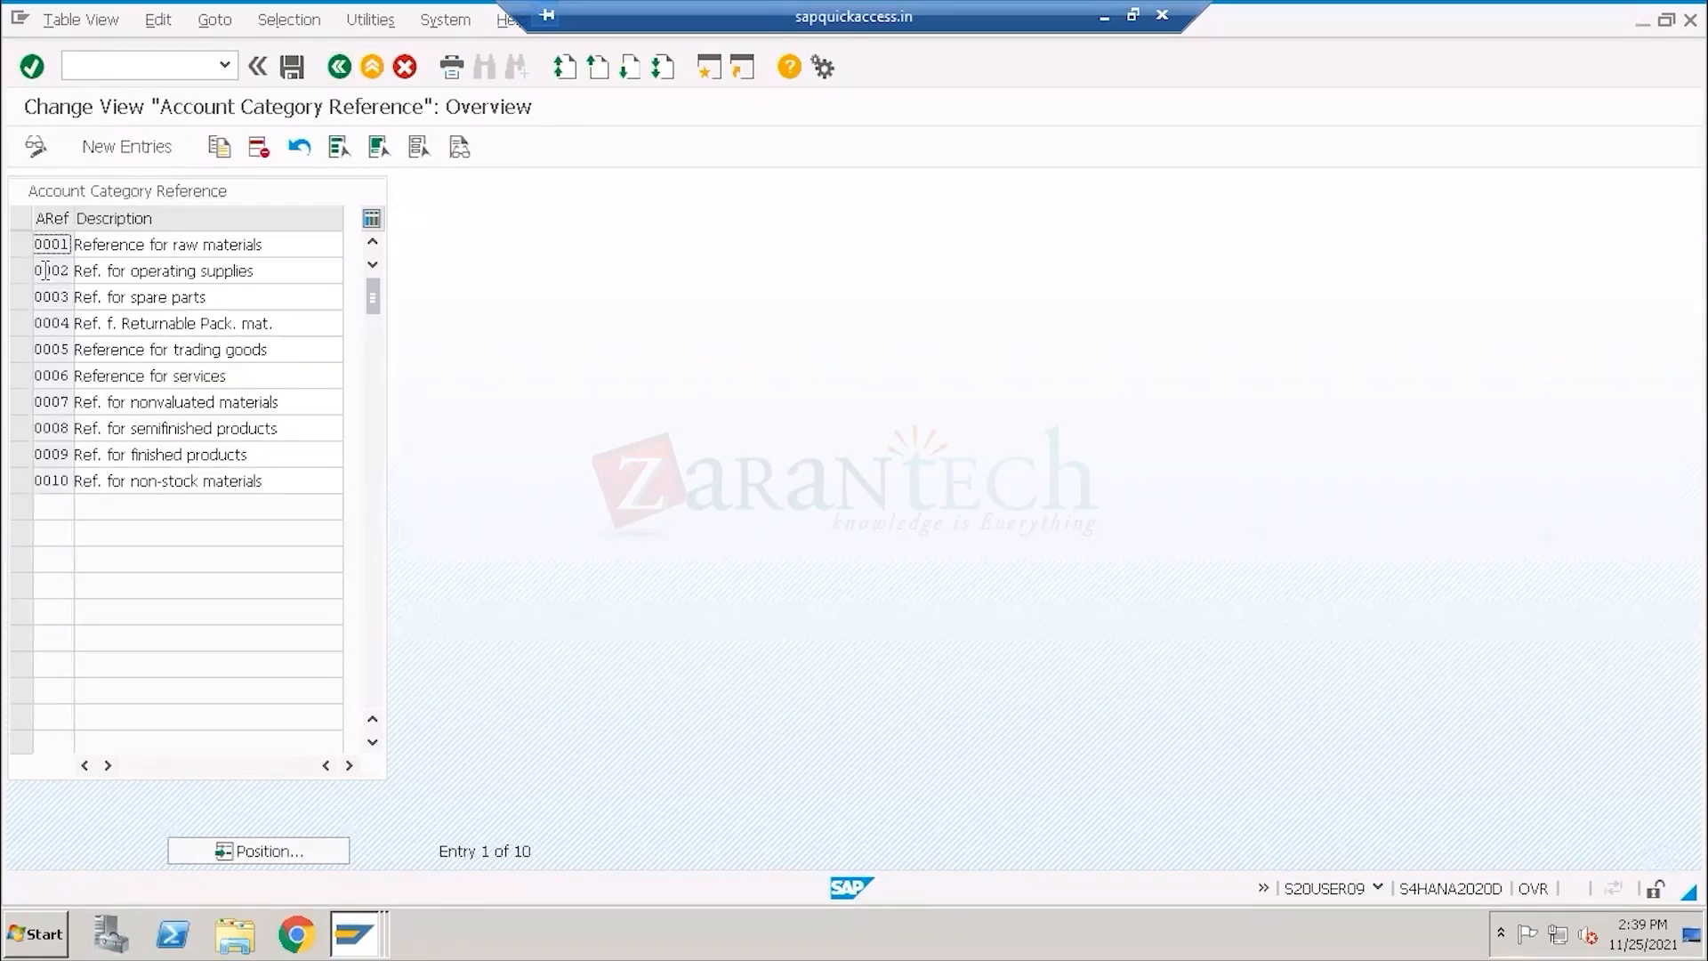
Mark the account category references for raw materials, semifinished products, finished products and trading goods.
{"action": "left_click", "coordinate": [27, 245]}
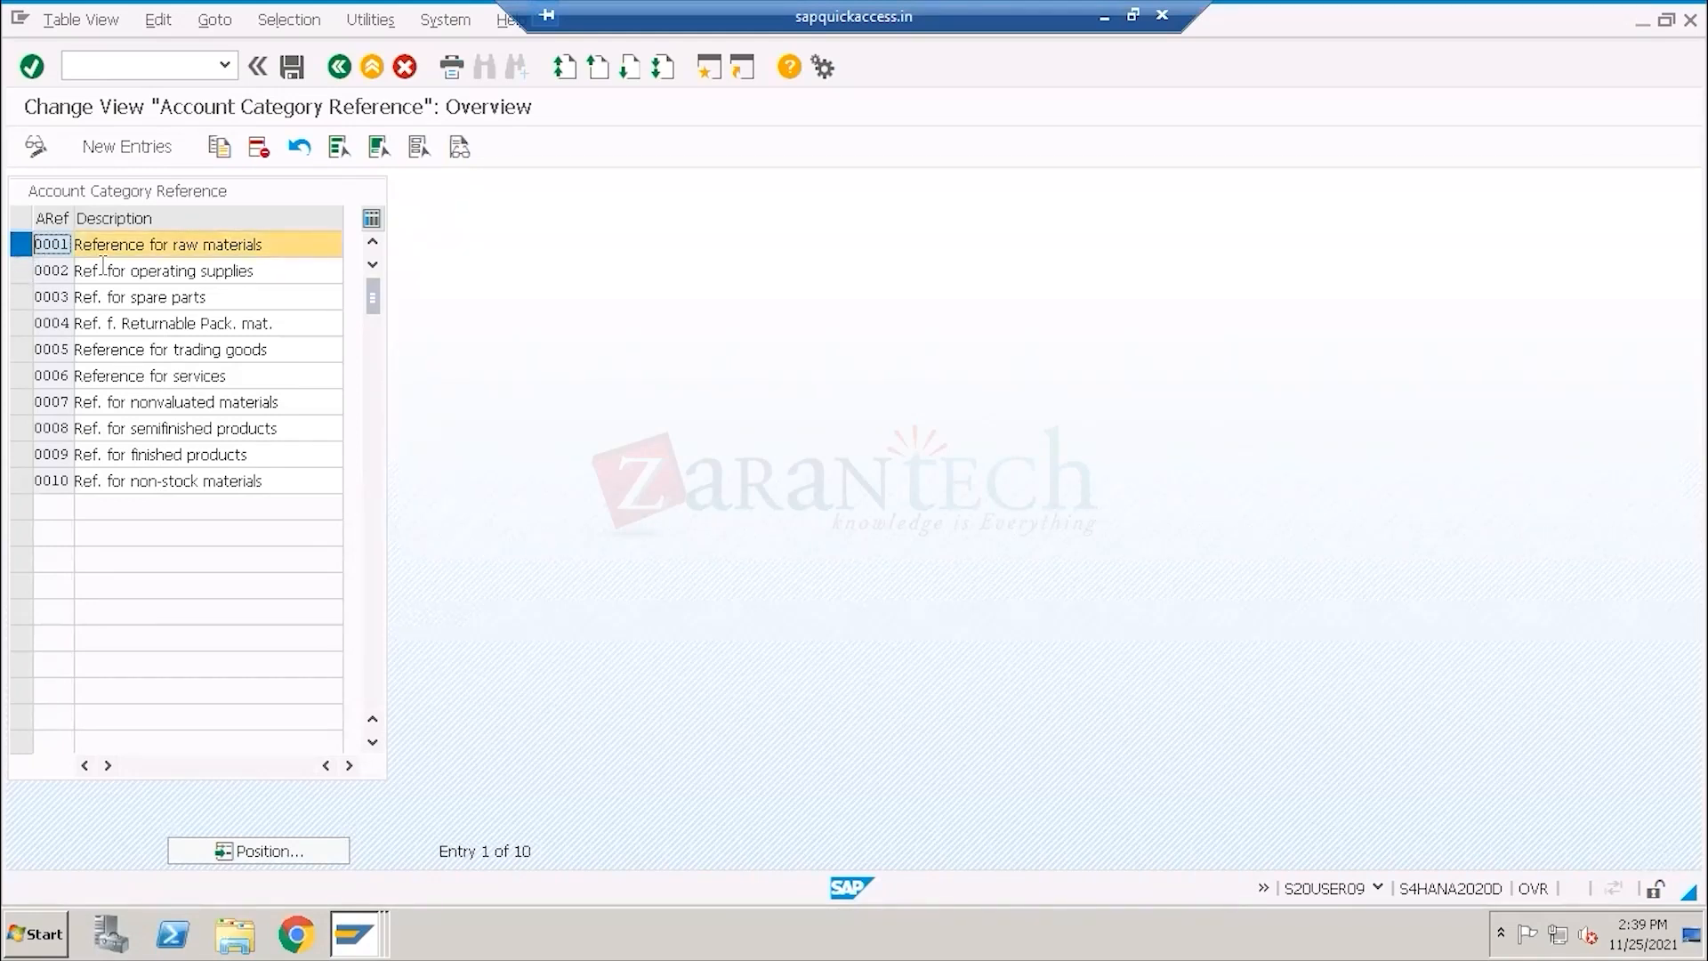
{"action": "left_click", "coordinate": [30, 431]}
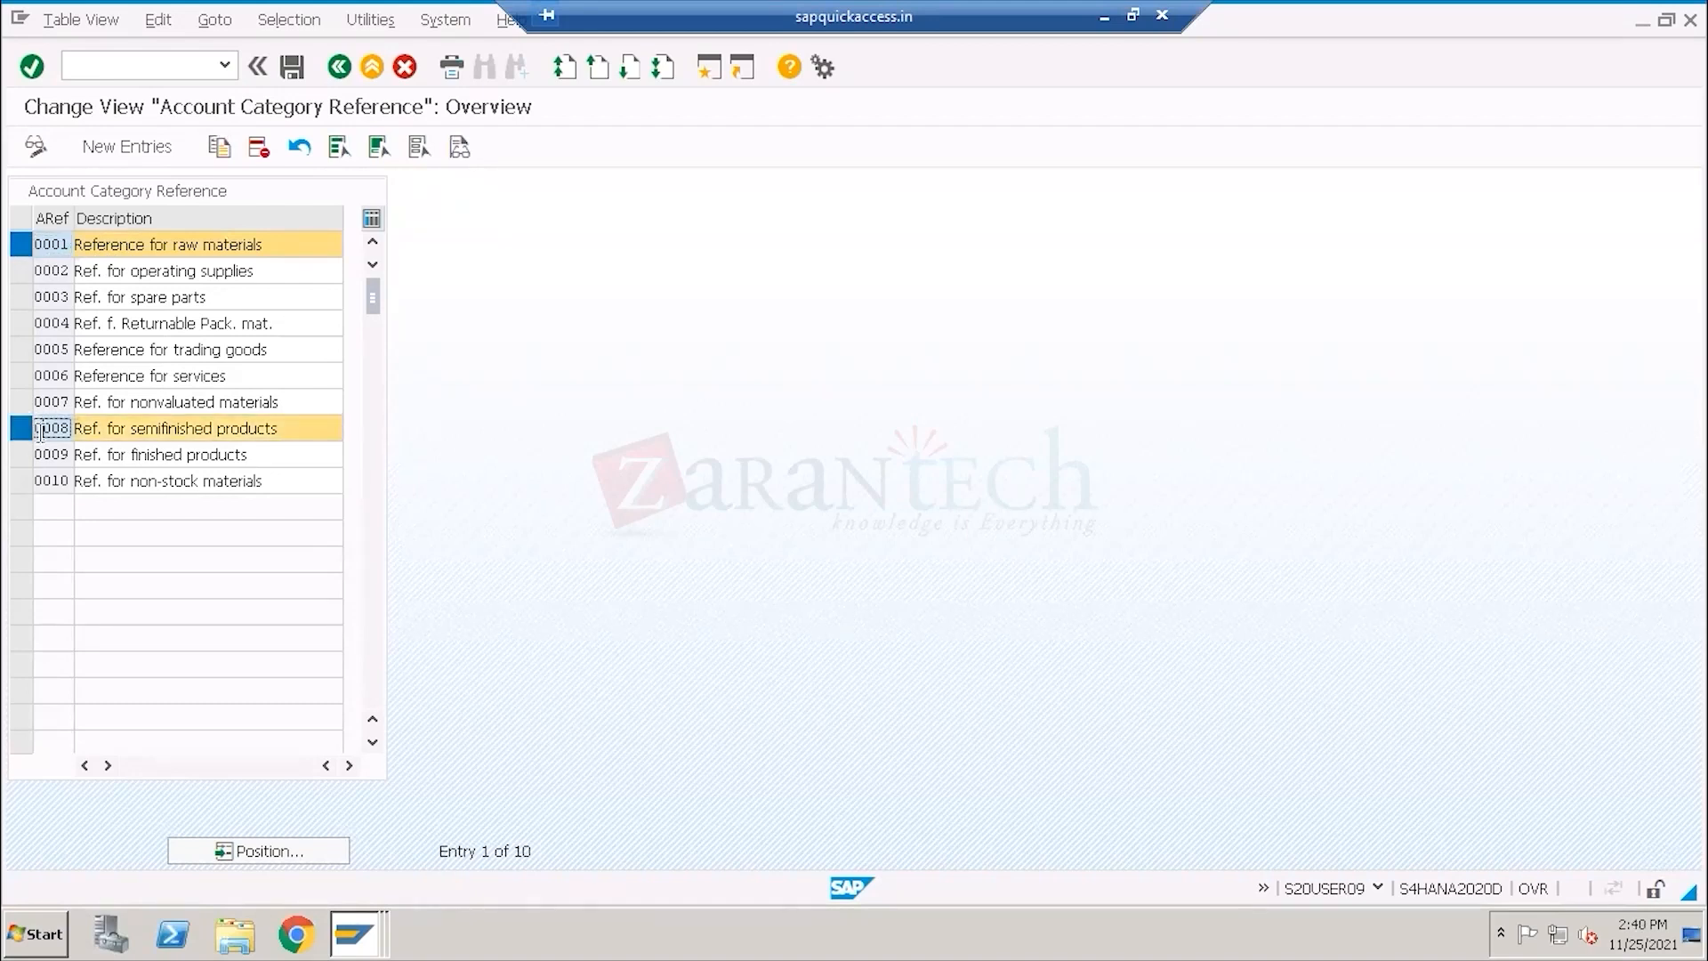
{"action": "left_click", "coordinate": [18, 454]}
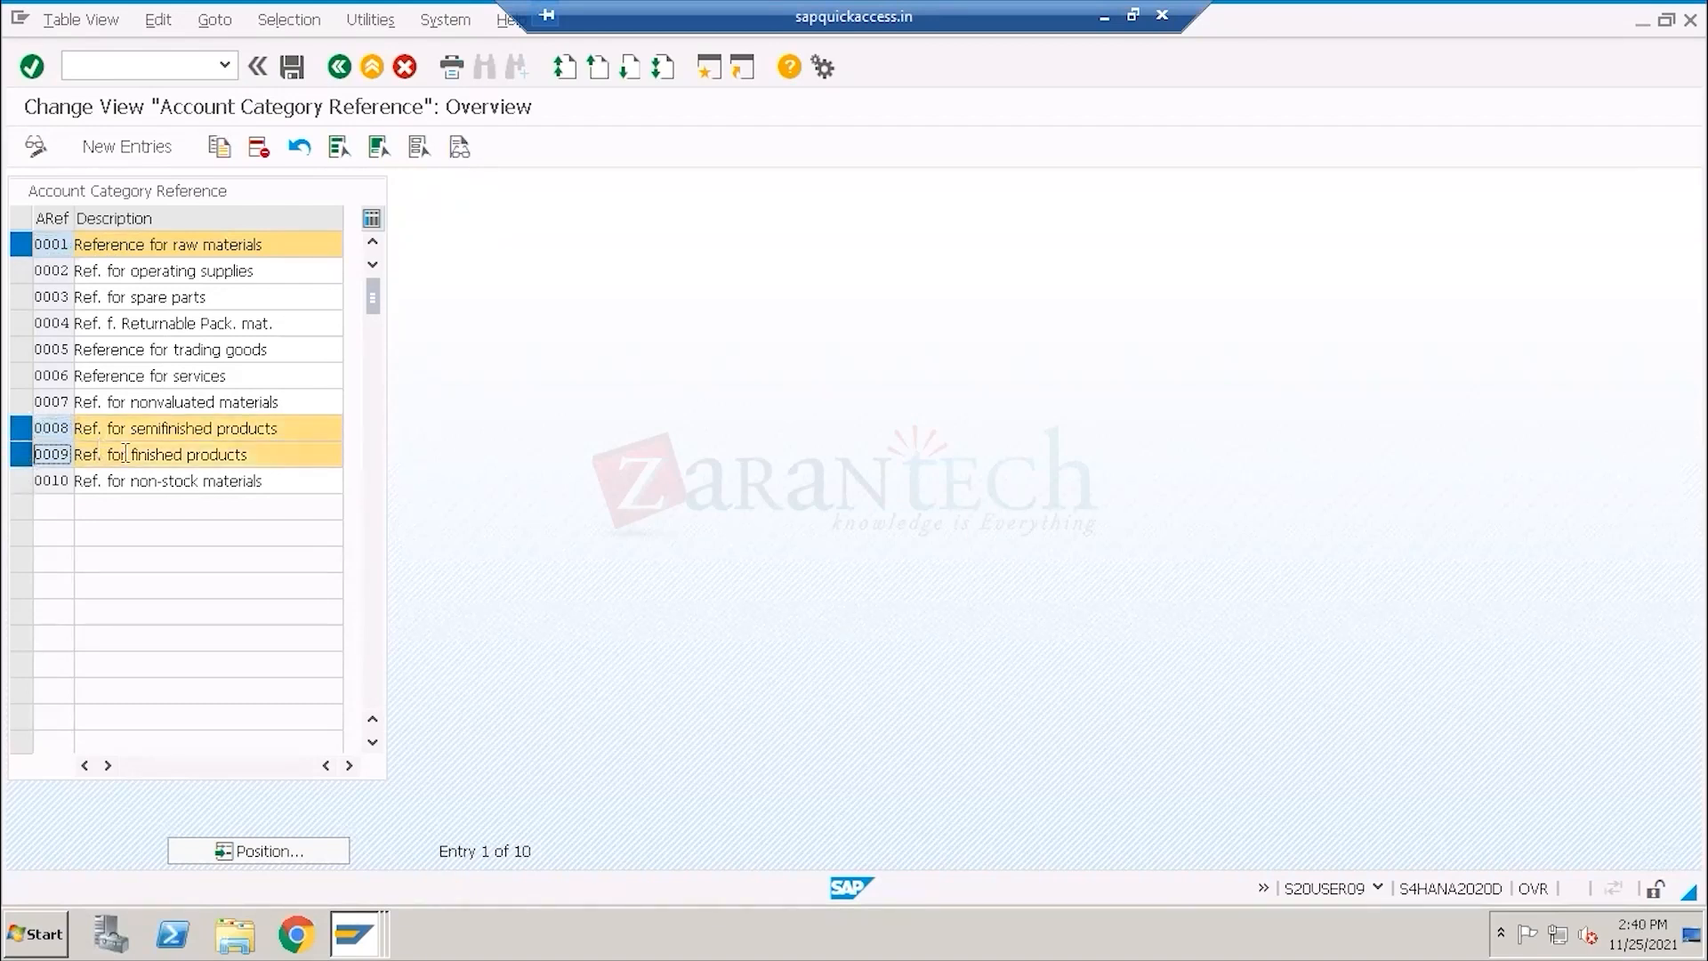
{"action": "left_click", "coordinate": [19, 349]}
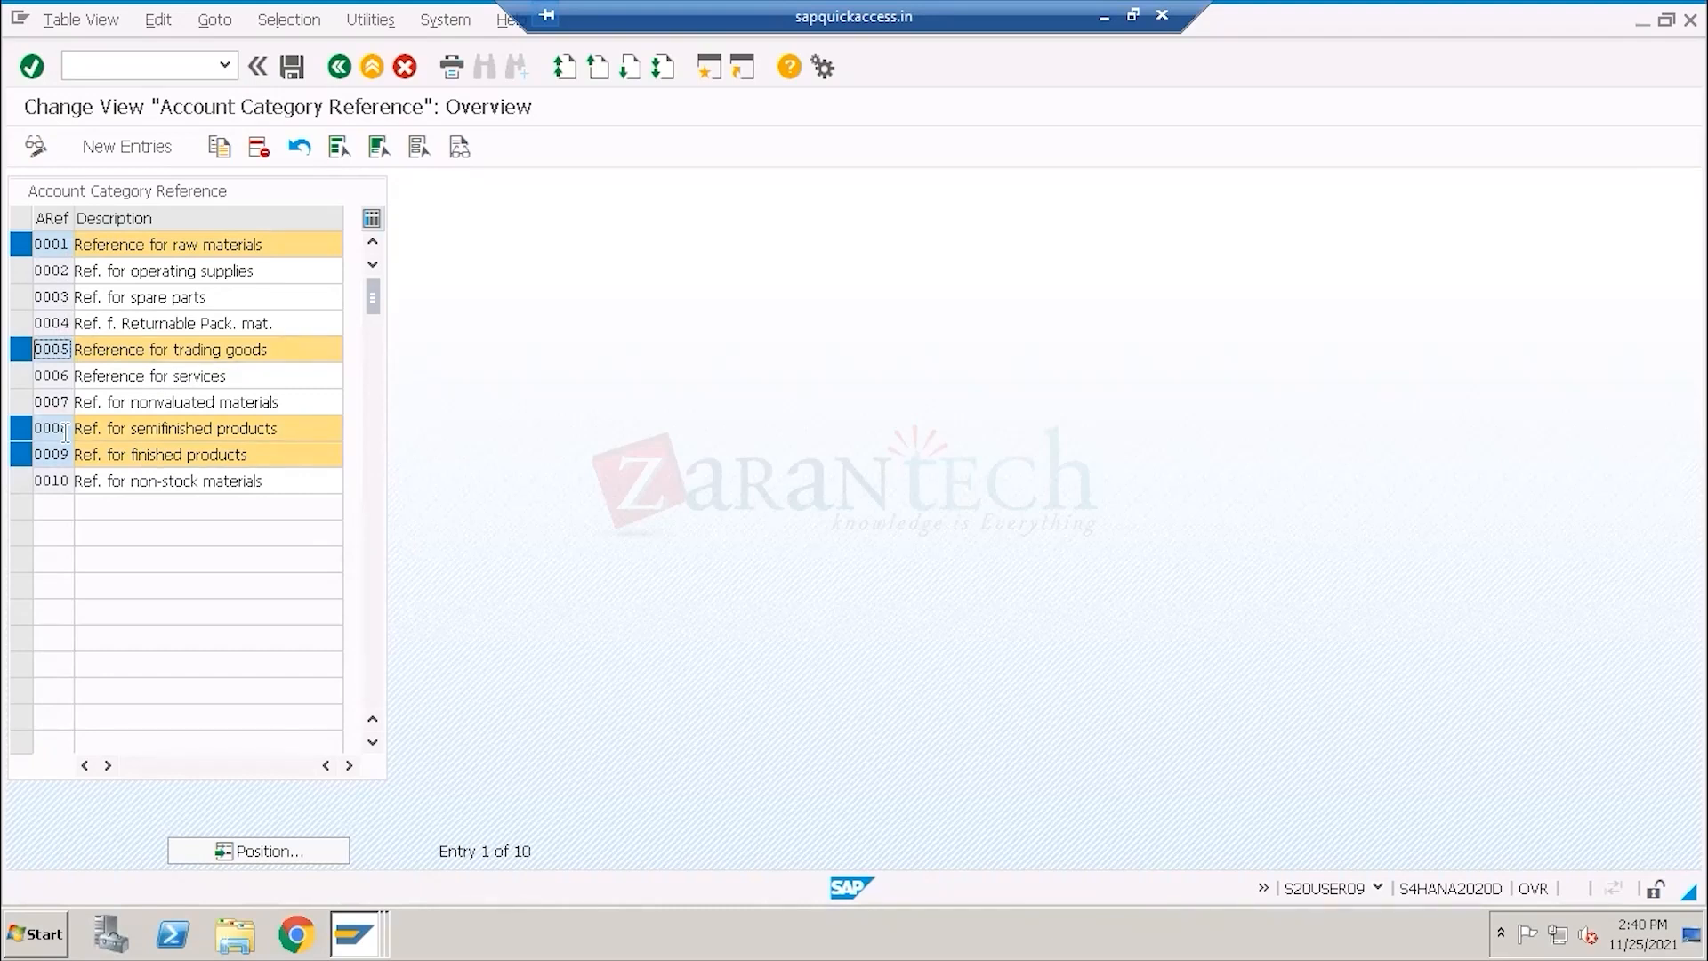
In the Paint notes, add the account category reference 0001 after the ROH valuation classes and highlight it.
{"action": "left_click", "coordinate": [1106, 15]}
{"action": "left_click_drag", "start_coordinate": [268, 654], "coordinate": [135, 657]}
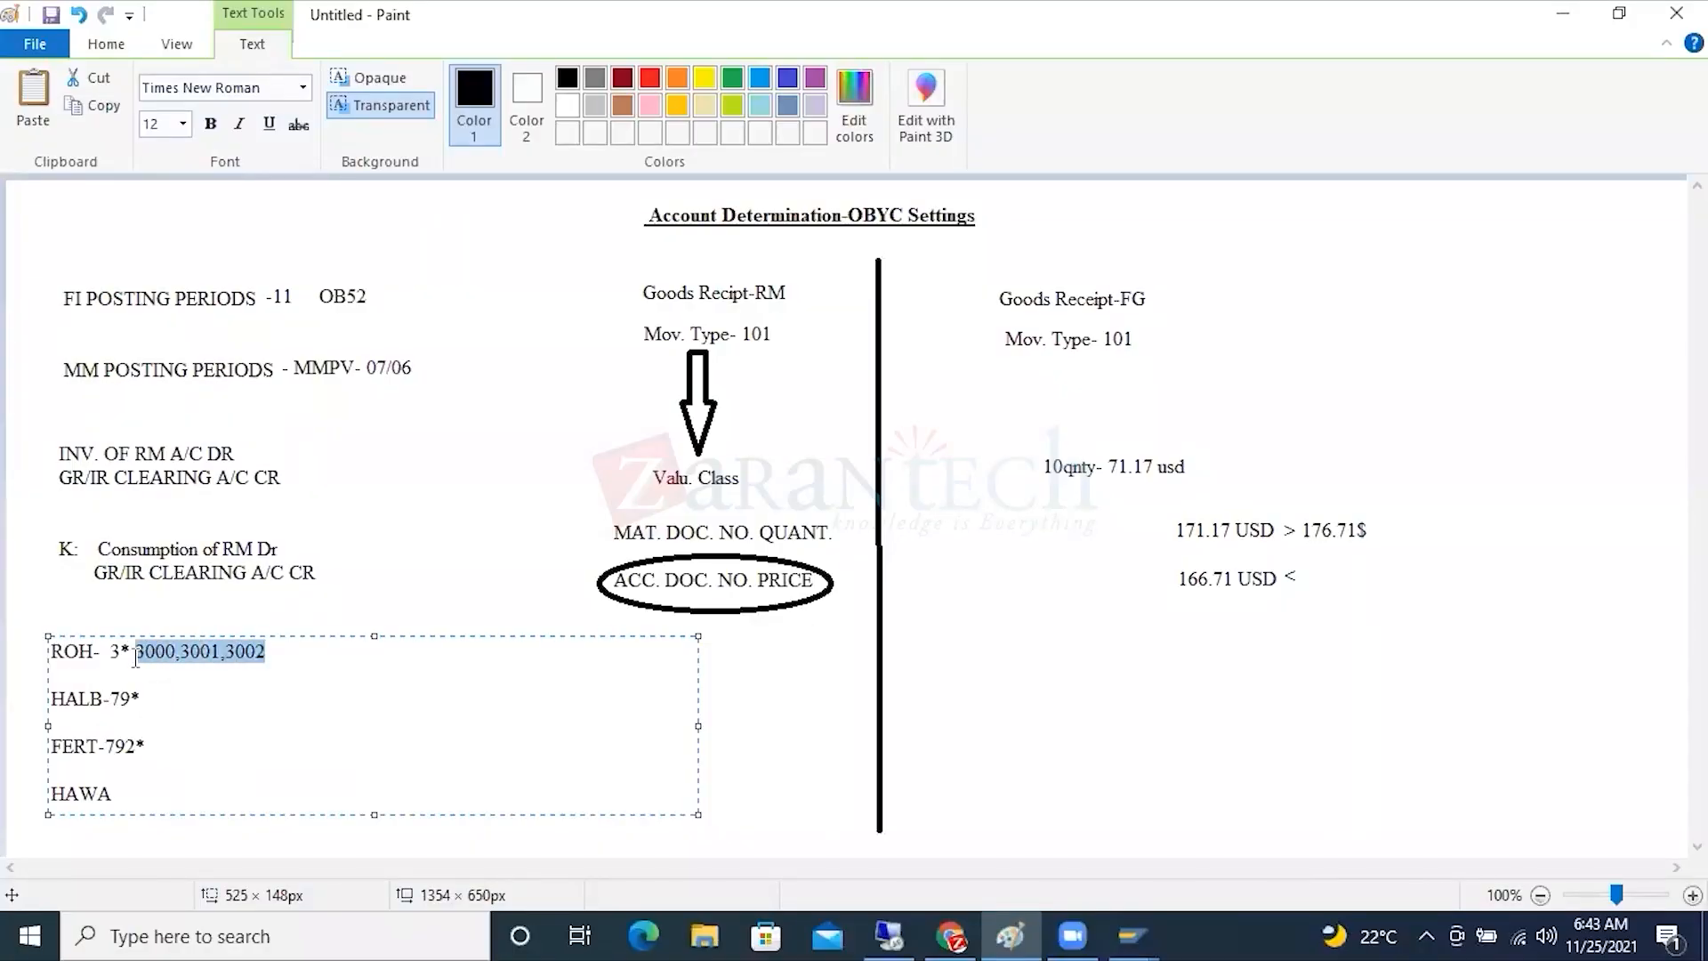
{"action": "left_click", "coordinate": [287, 654]}
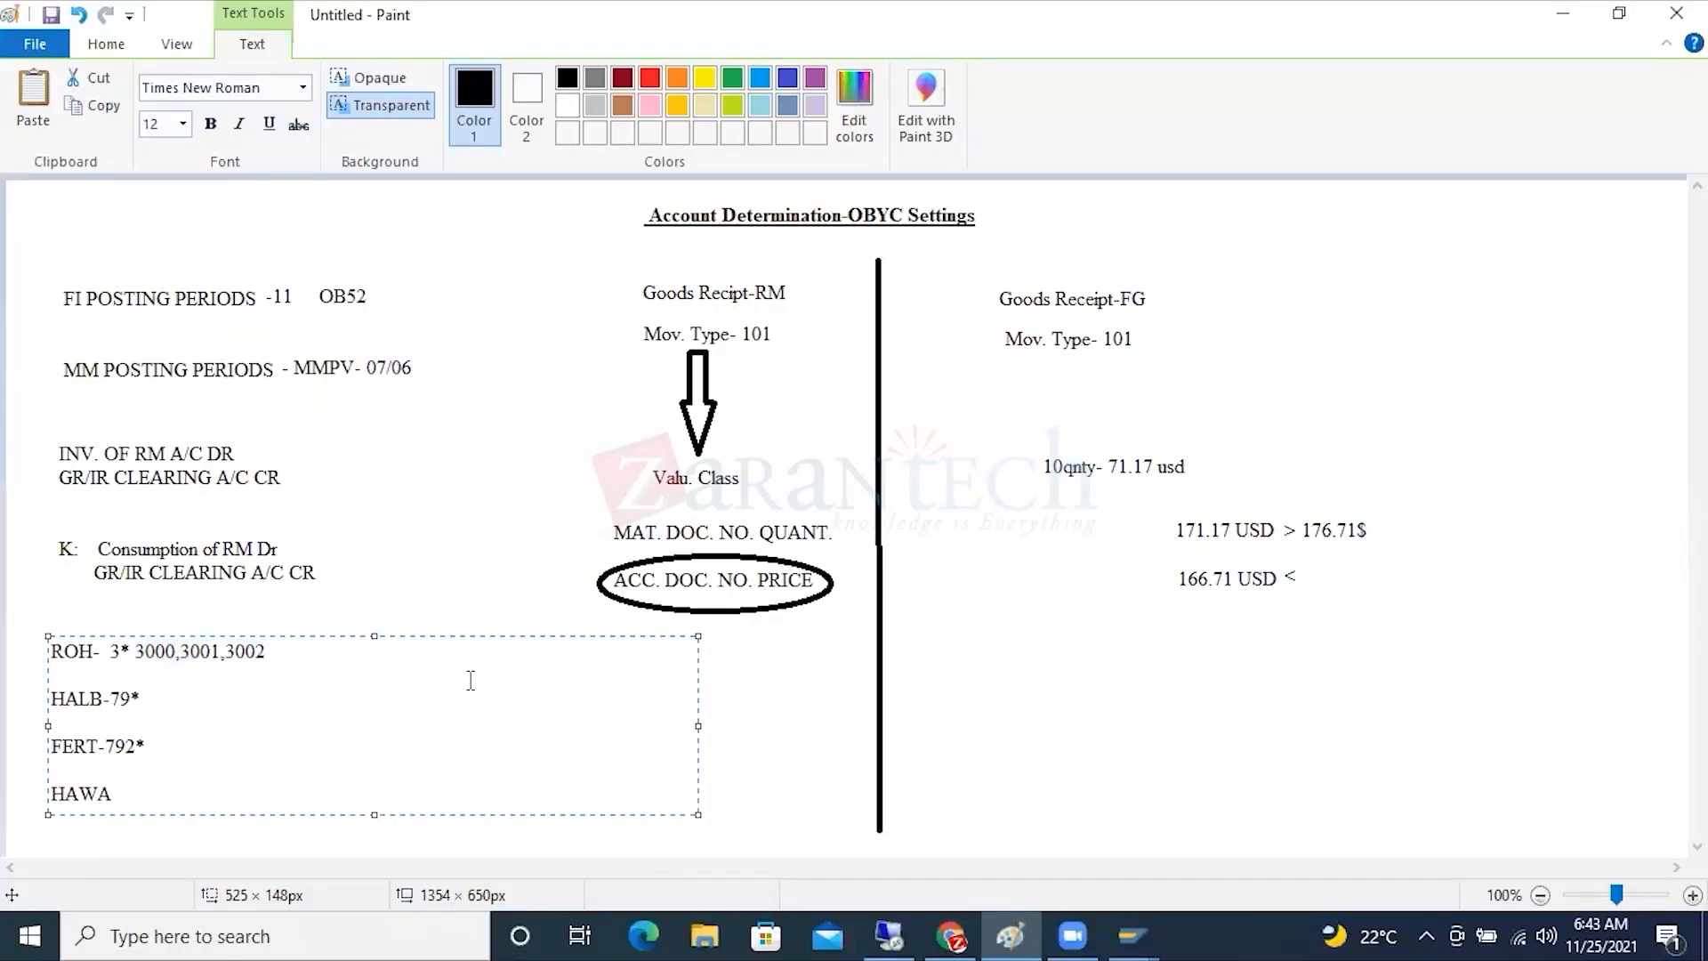
{"action": "type", "text": "0001"}
{"action": "left_click_drag", "start_coordinate": [345, 663], "coordinate": [280, 658]}
Return to SAP, highlight reference 0001 for raw materials, and revisit the blank new entries table for account category references.
{"action": "left_click", "coordinate": [890, 935]}
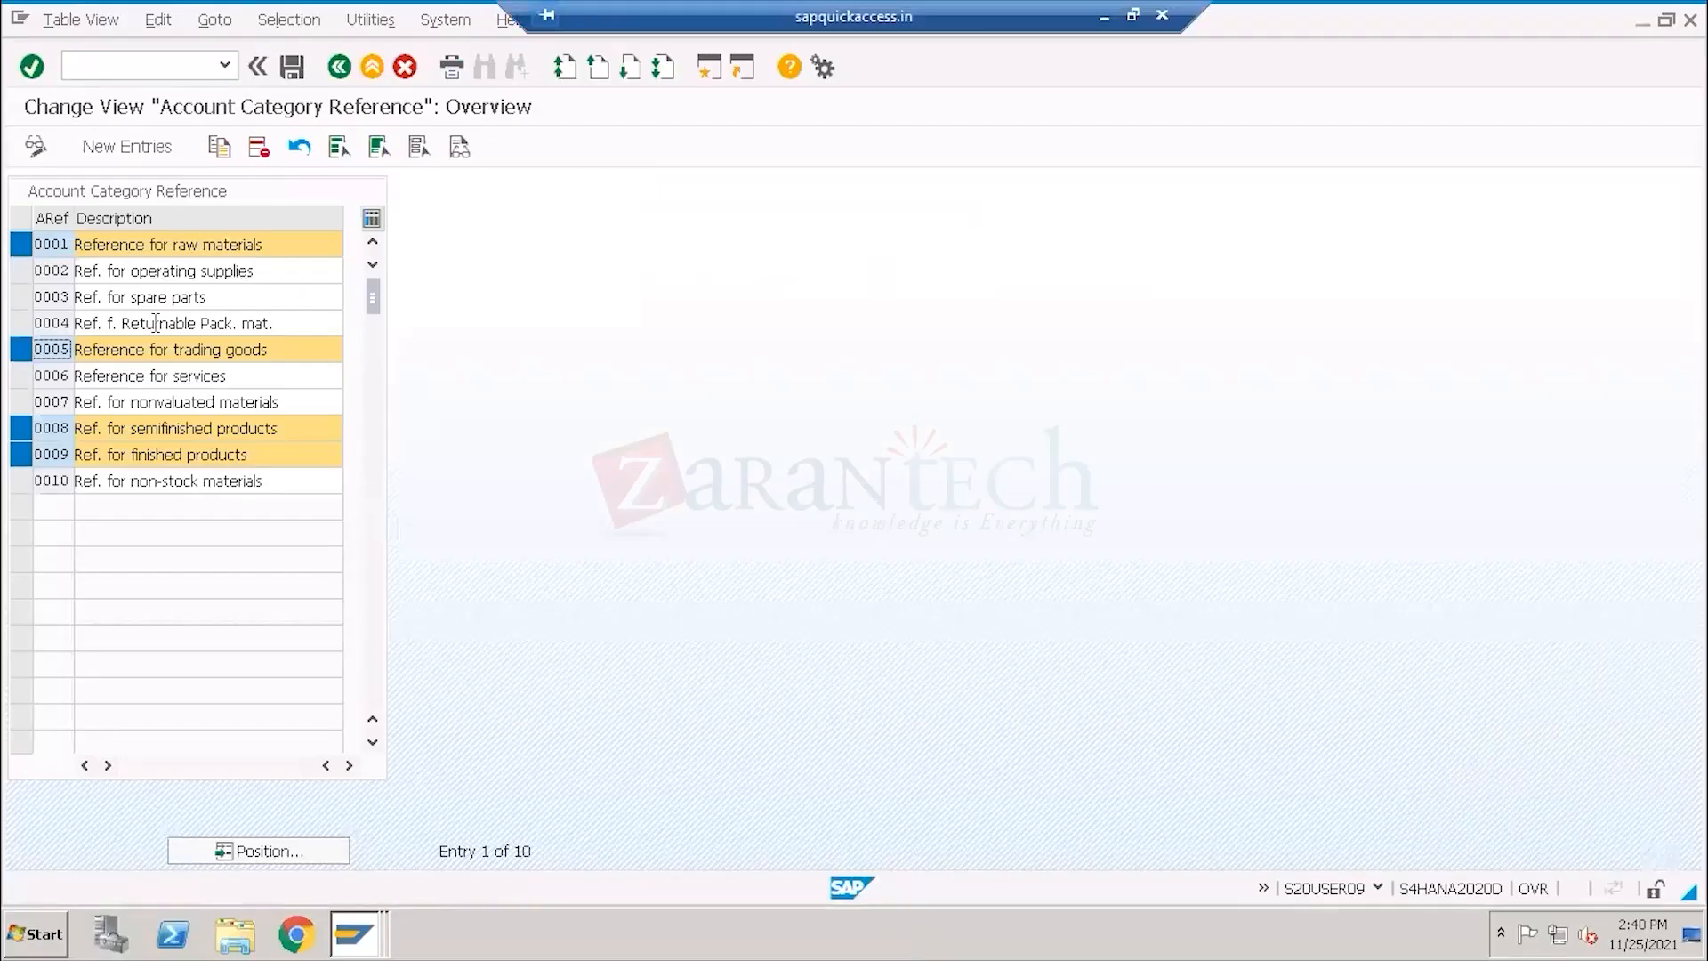
{"action": "left_click_drag", "start_coordinate": [295, 245], "coordinate": [49, 244]}
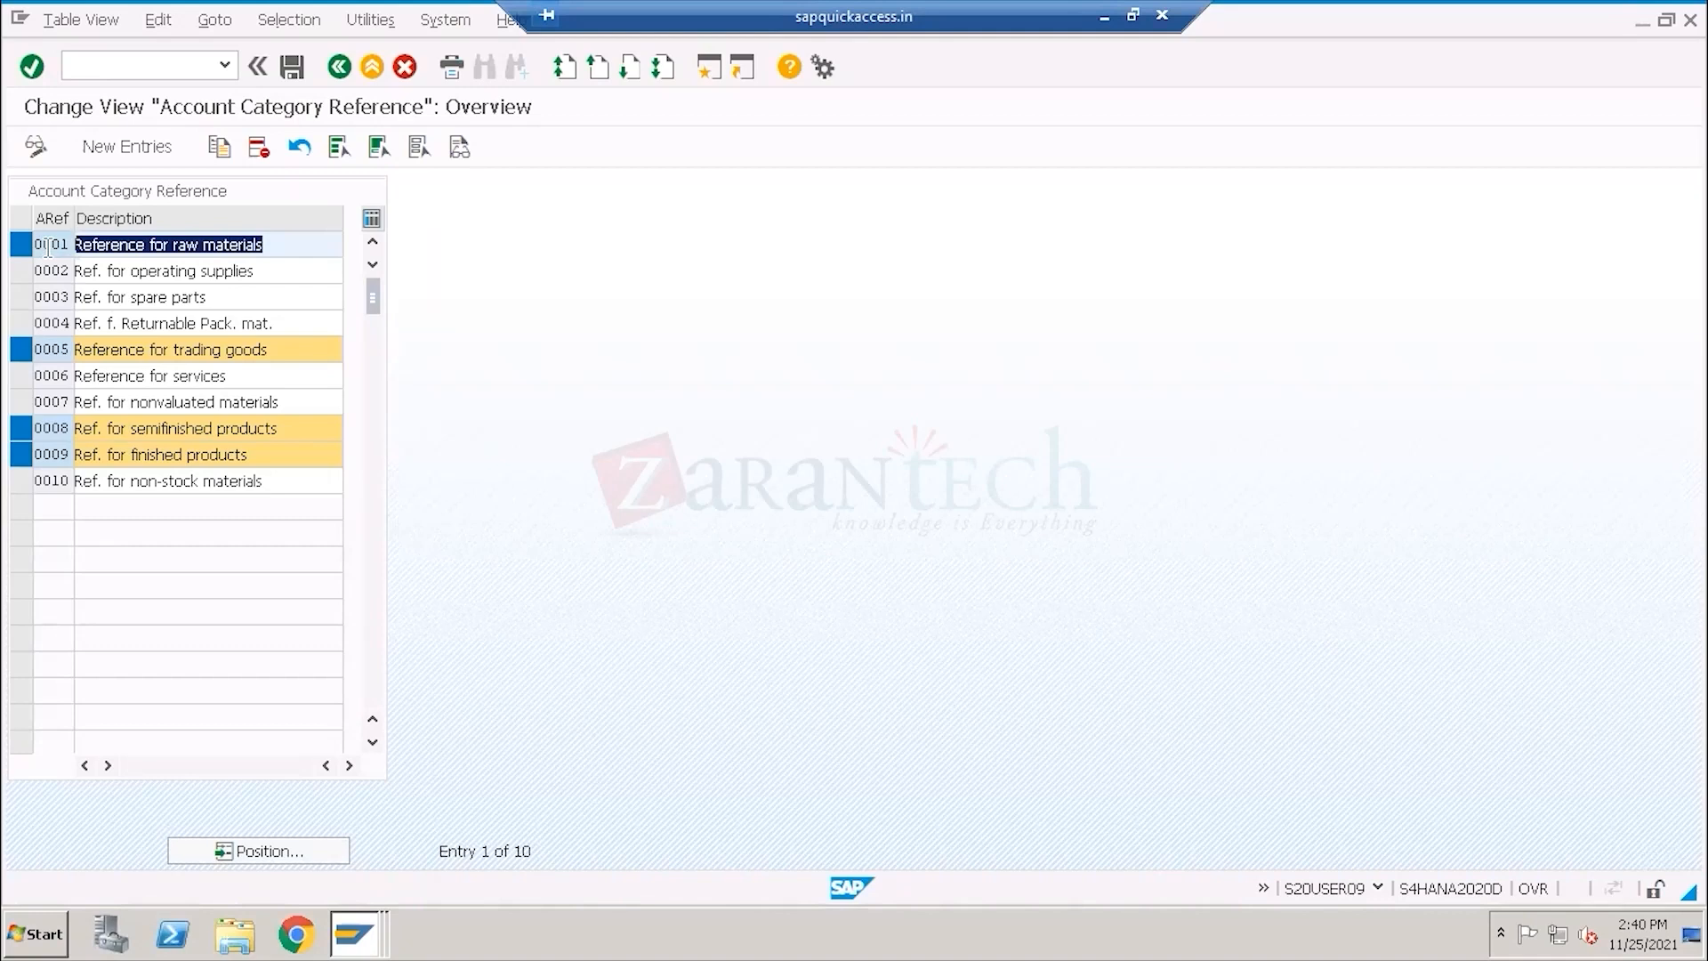
{"action": "left_click", "coordinate": [120, 148]}
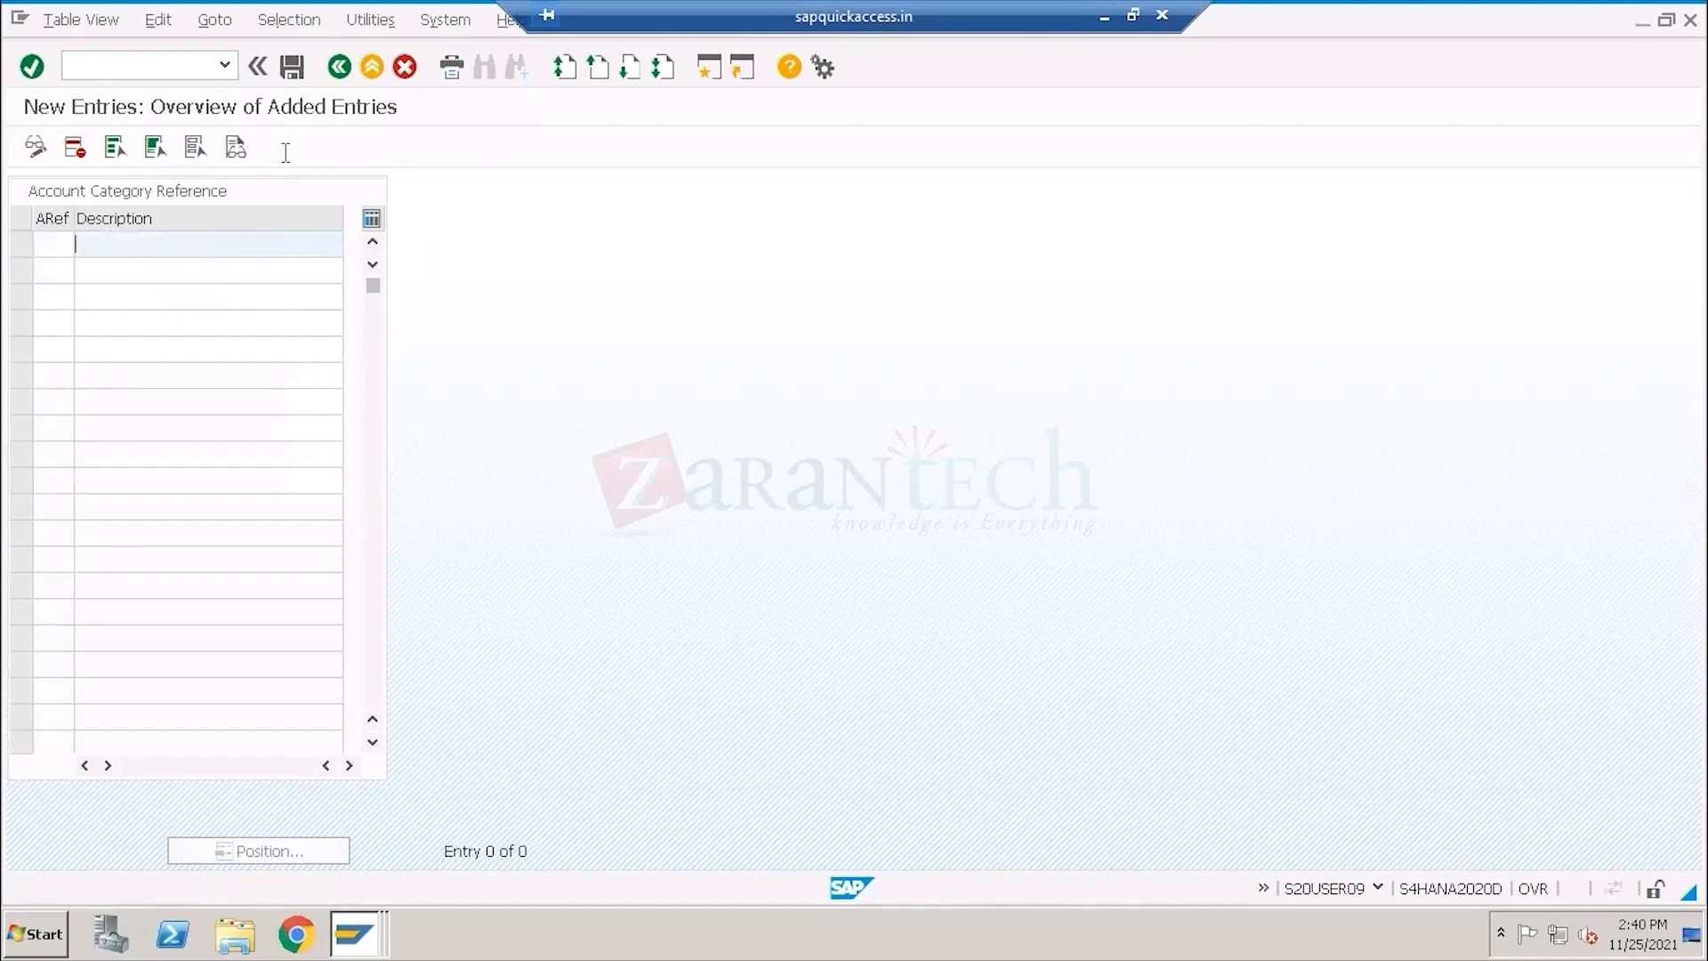
{"action": "left_click", "coordinate": [339, 67]}
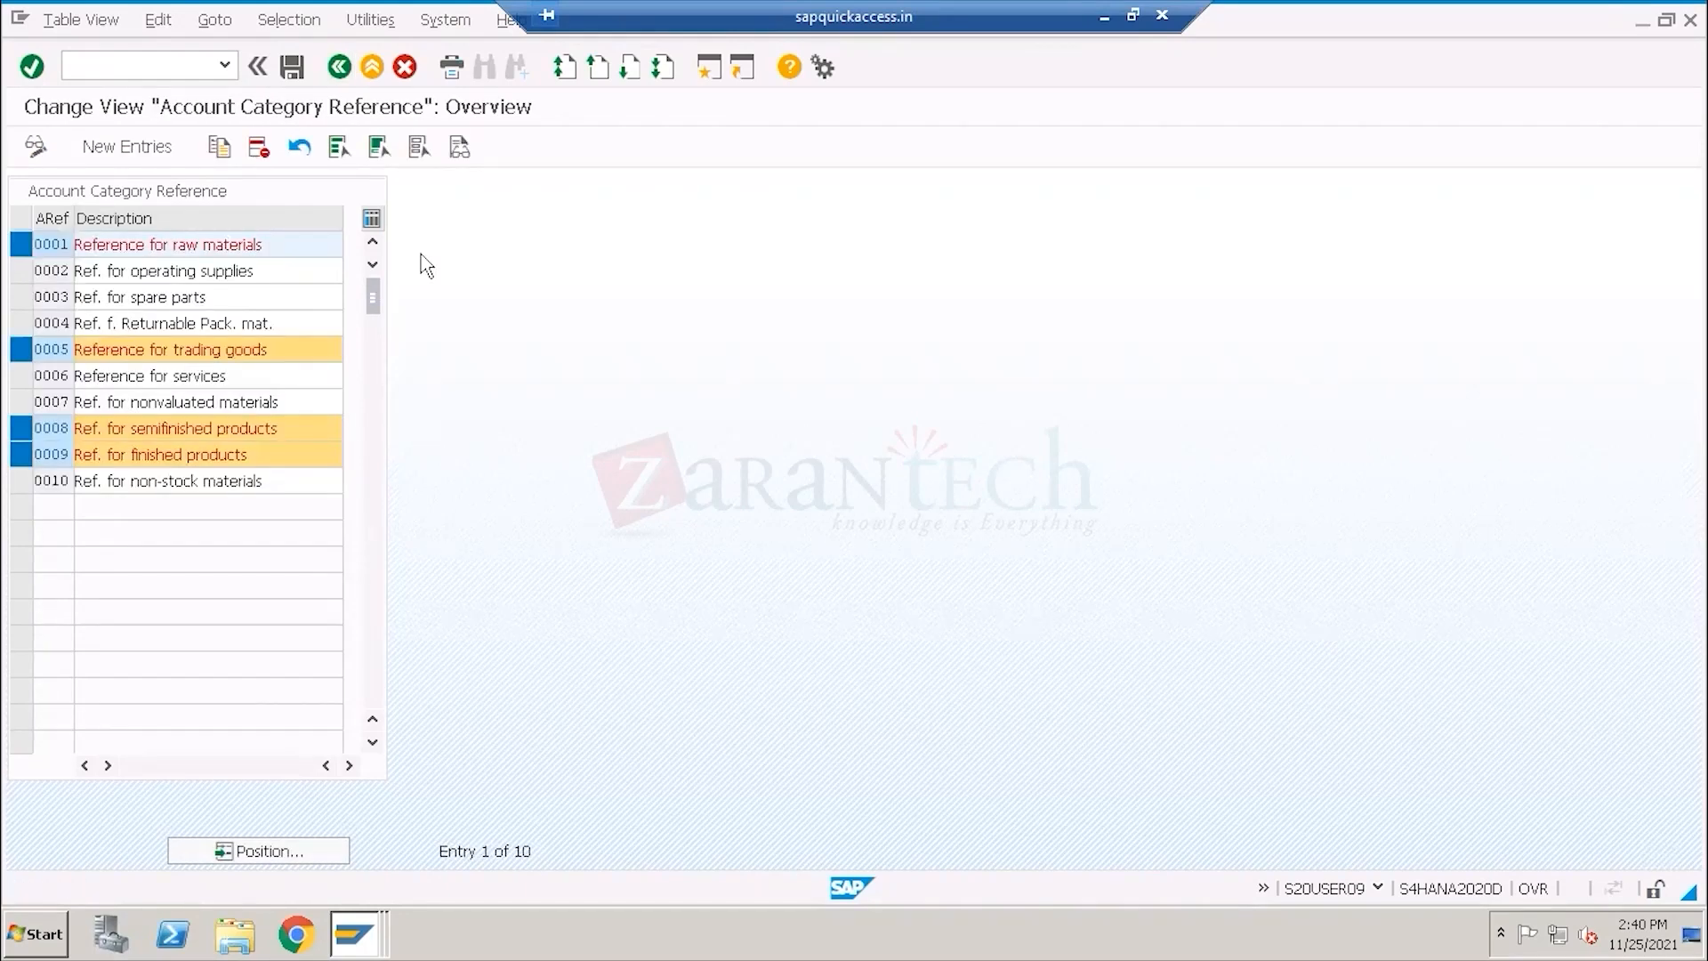
{"action": "left_click_drag", "start_coordinate": [250, 244], "coordinate": [61, 243]}
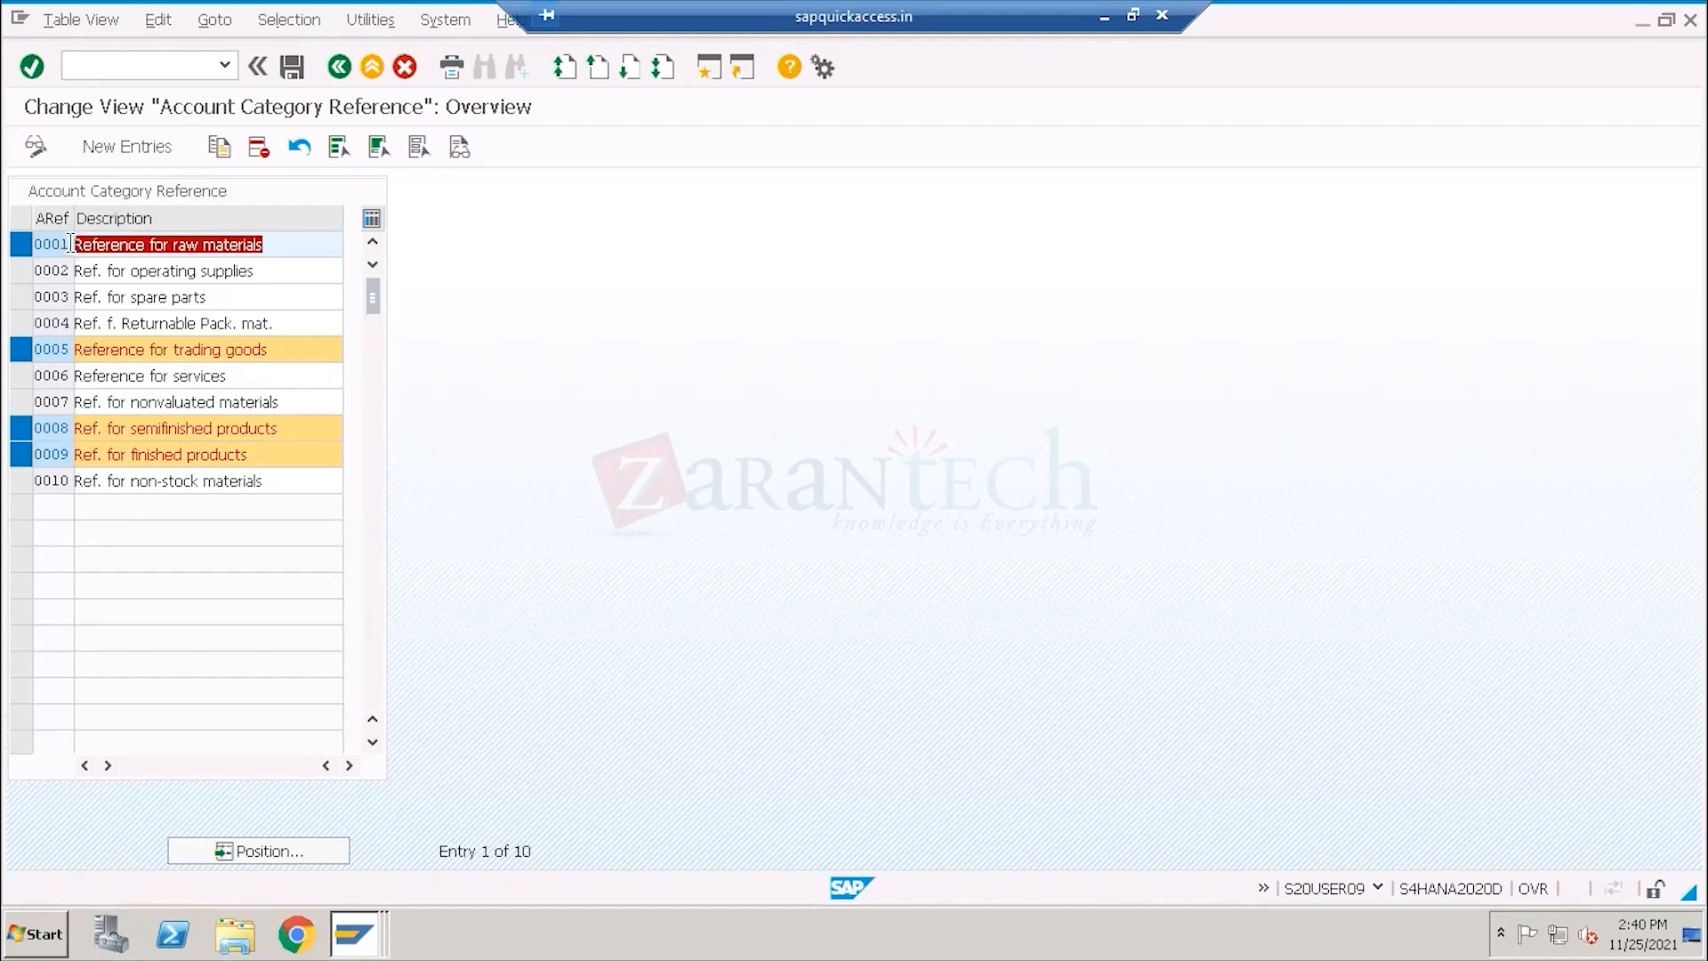
{"action": "left_click", "coordinate": [70, 243]}
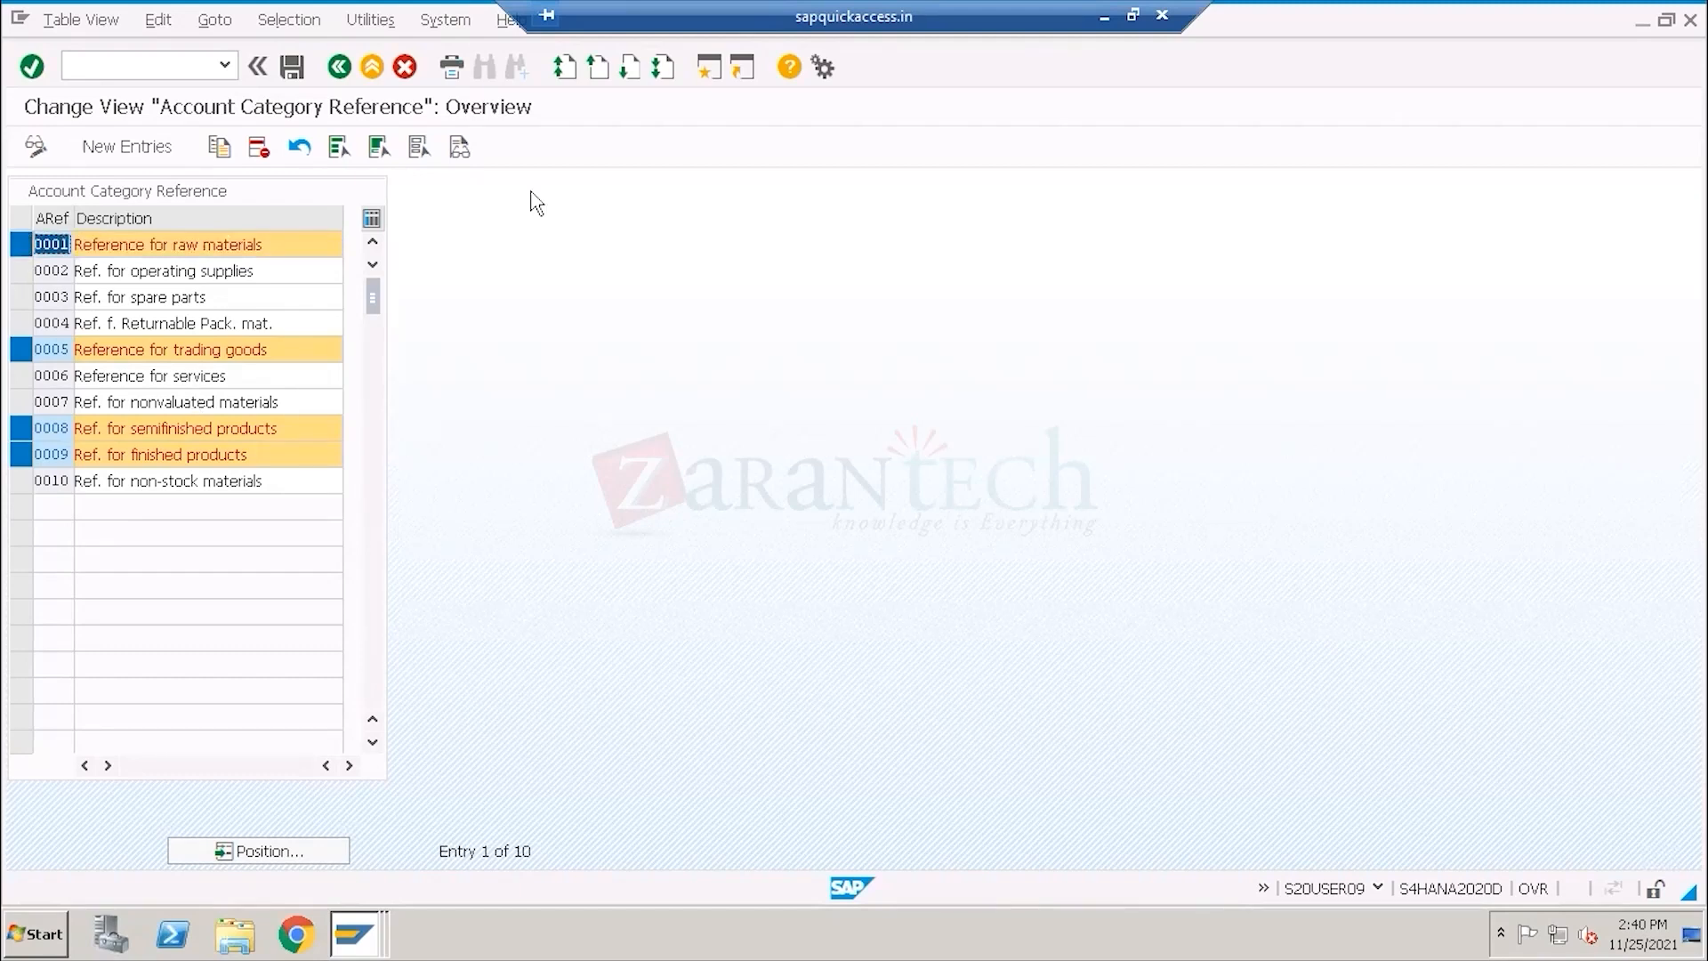
Leave the account category references, open the valuation classes overview, and widen its valuation class and account reference columns.
{"action": "left_click", "coordinate": [339, 68]}
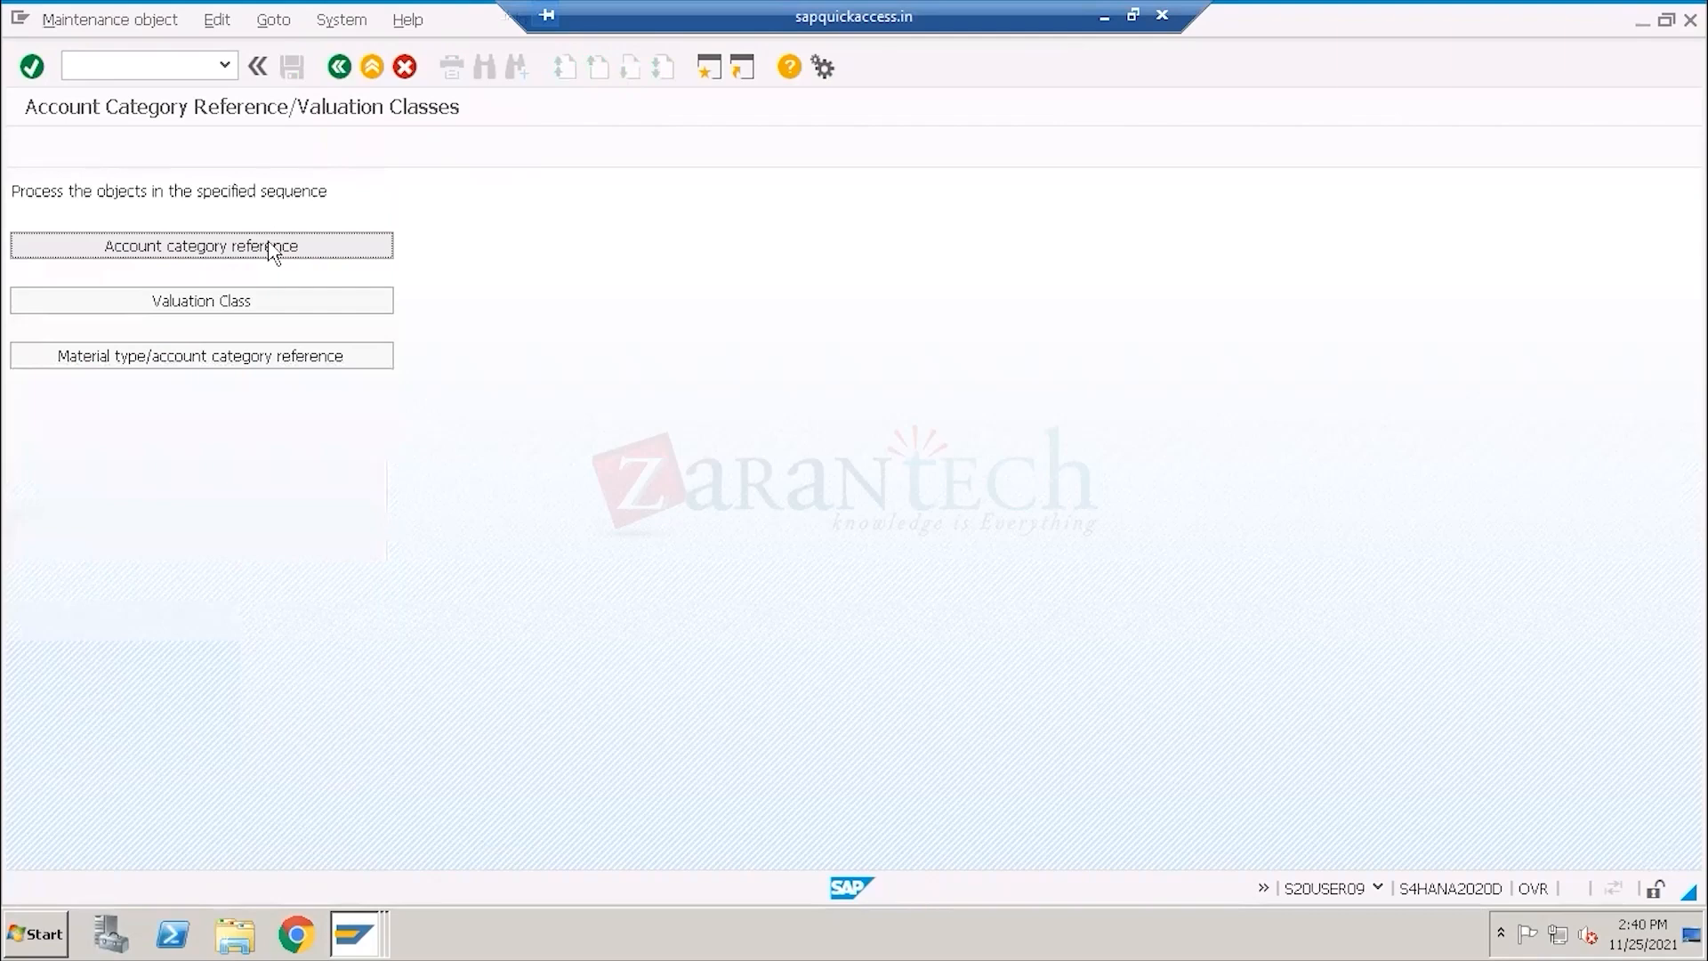
{"action": "left_click", "coordinate": [220, 307]}
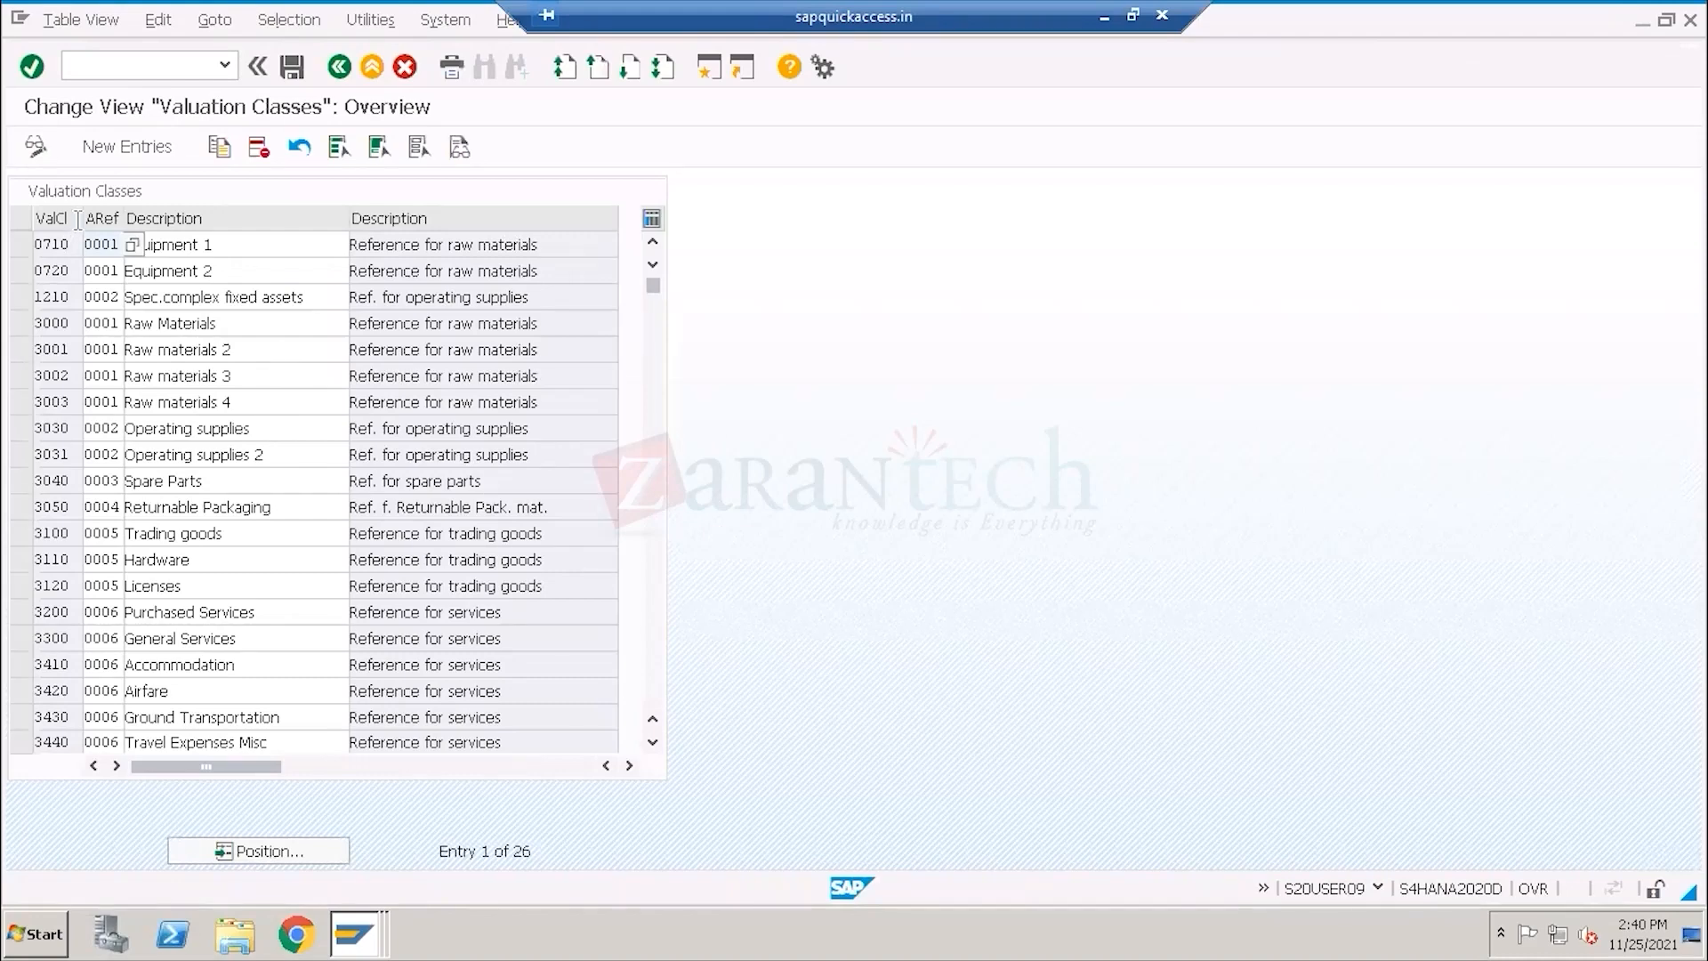
{"action": "left_click_drag", "start_coordinate": [83, 217], "coordinate": [167, 218]}
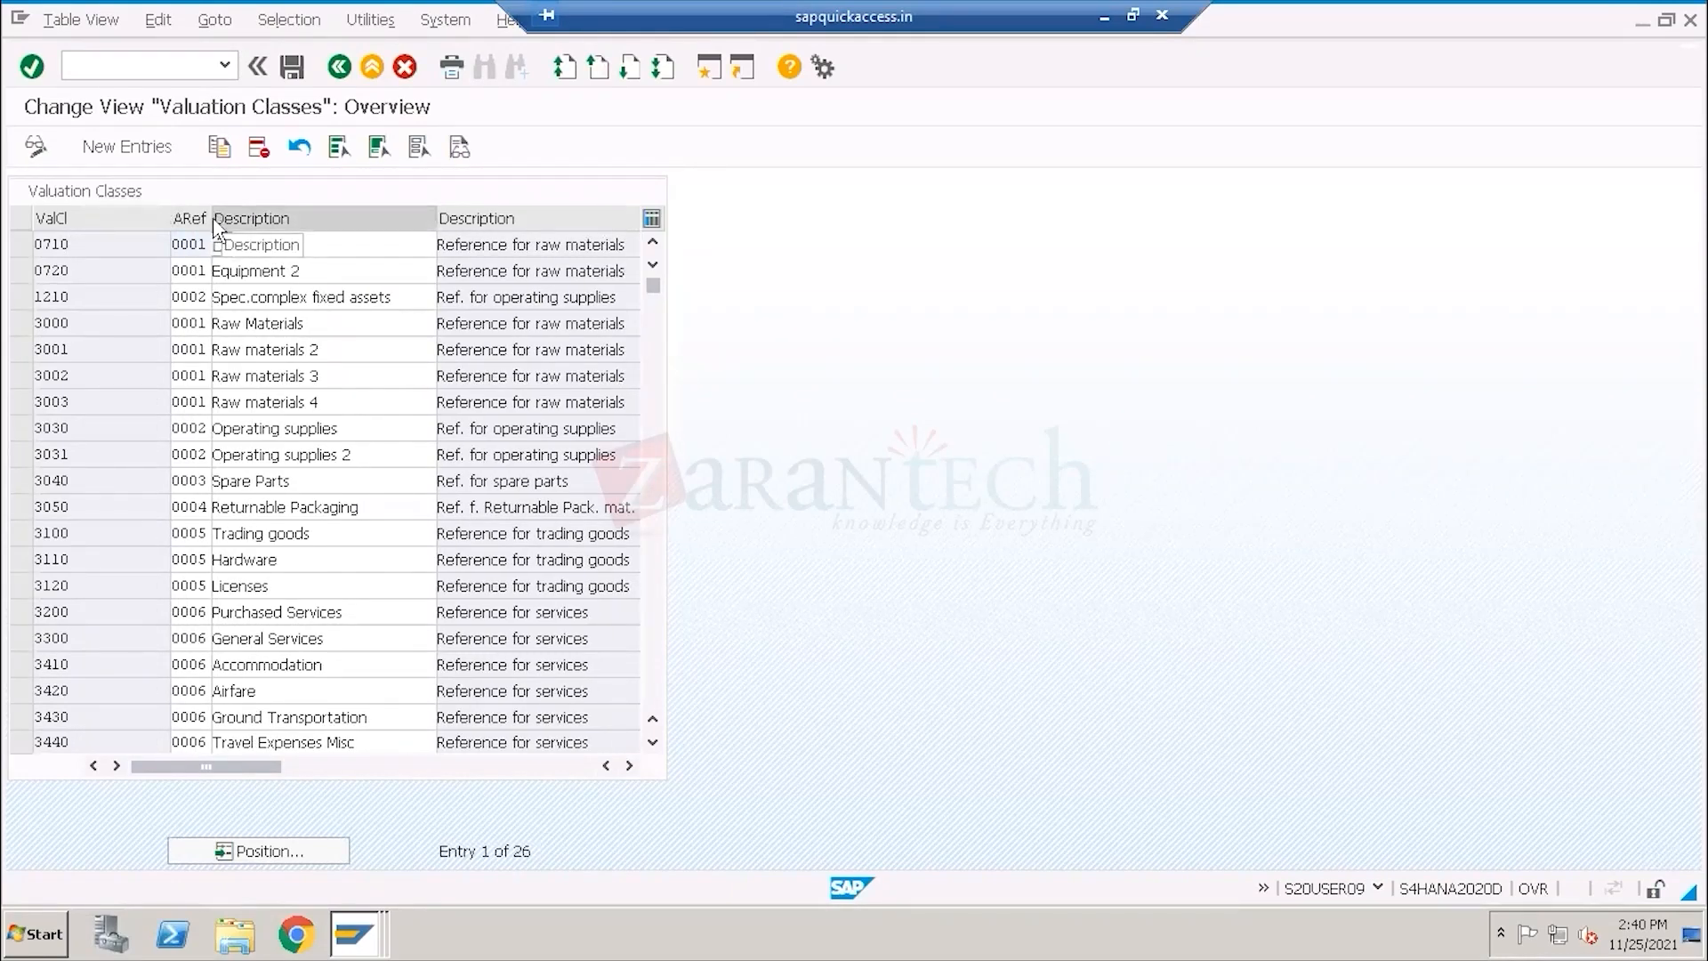
{"action": "left_click_drag", "start_coordinate": [235, 218], "coordinate": [247, 222]}
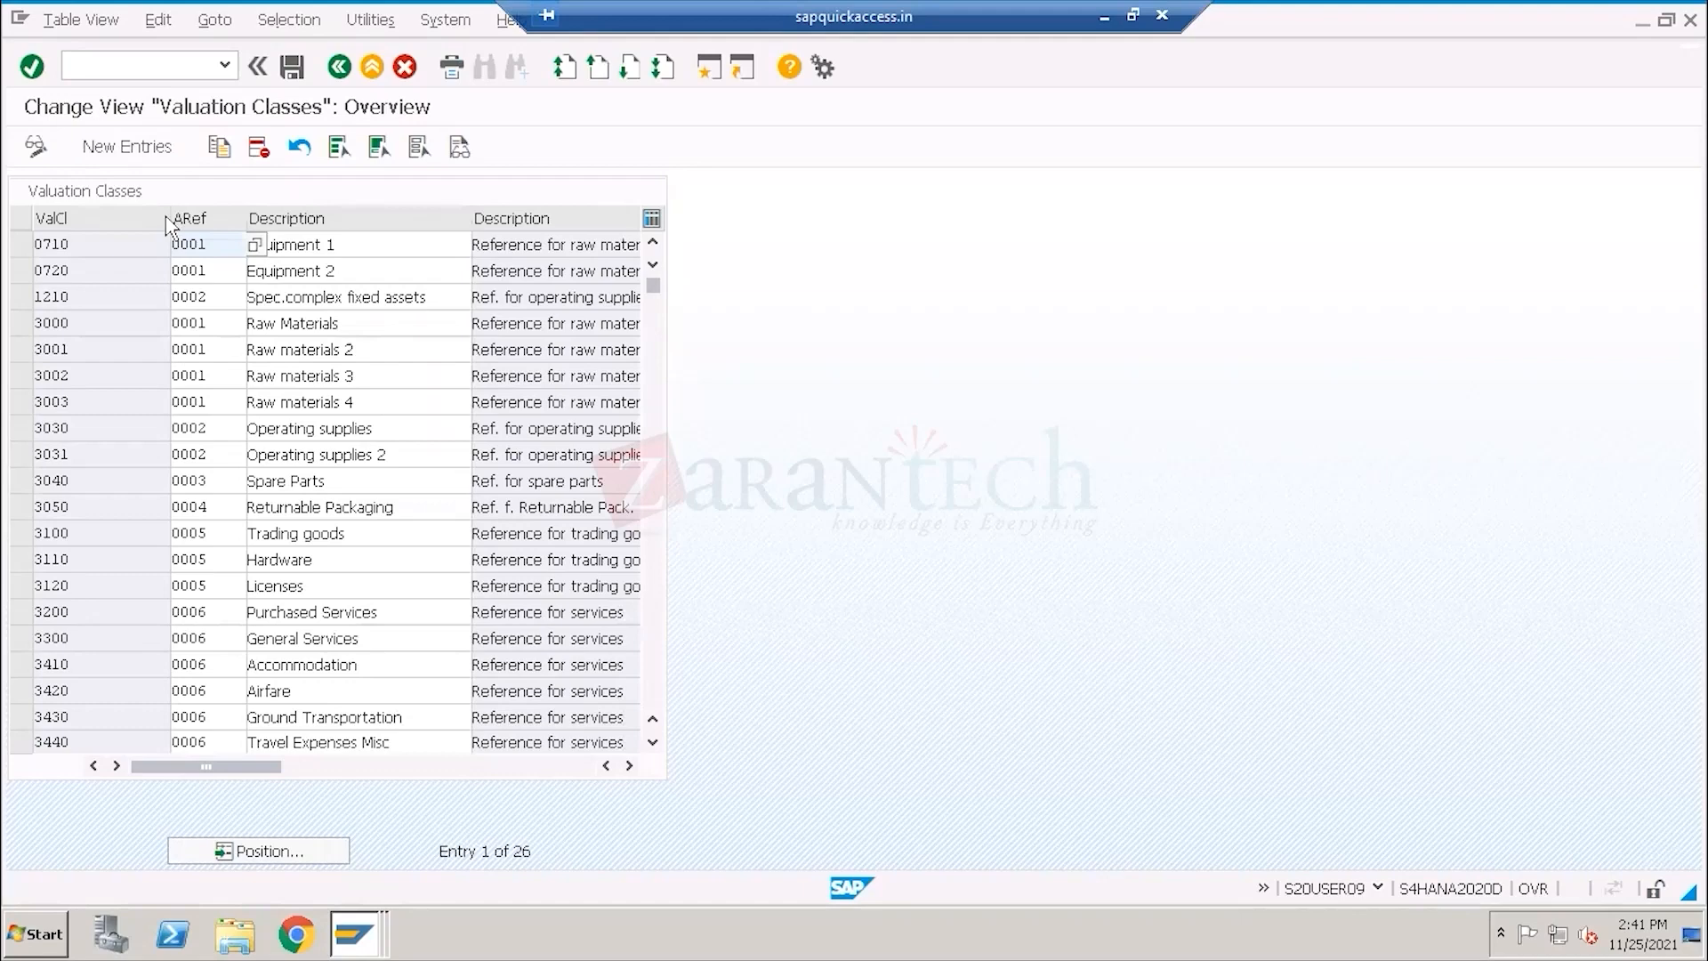
{"action": "left_click_drag", "start_coordinate": [172, 216], "coordinate": [145, 218]}
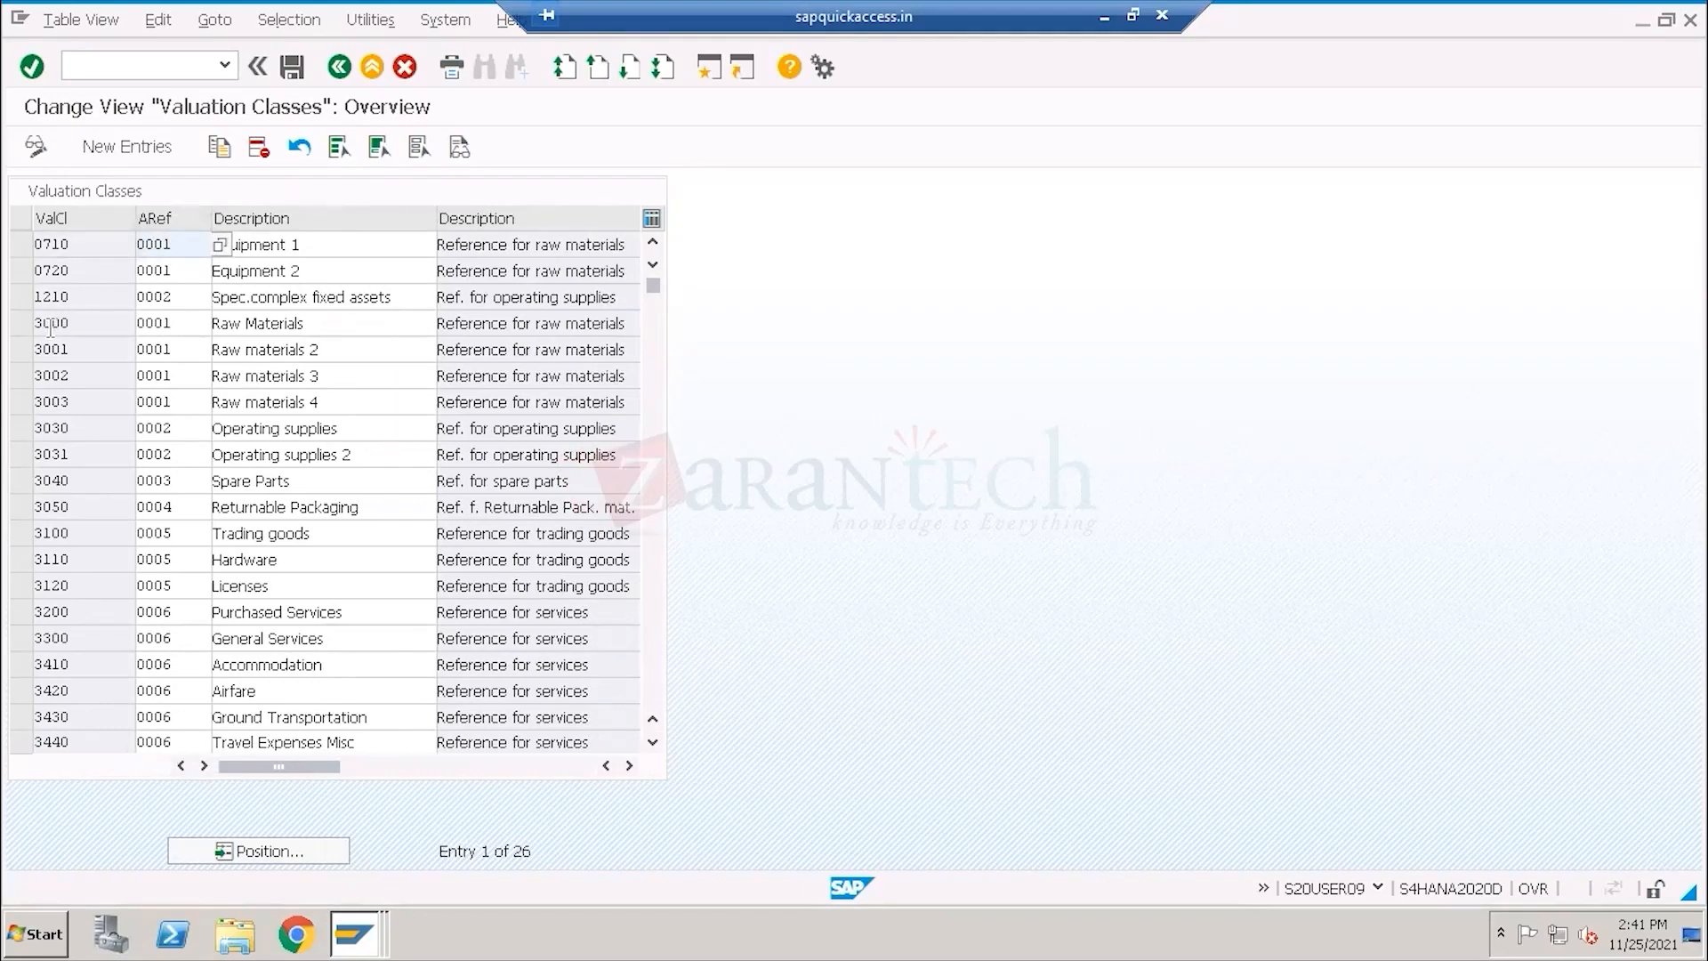
Mark the valuation class rows from 3000 to 3110 and highlight classes 3000 and 3001.
{"action": "left_click", "coordinate": [20, 323]}
{"action": "left_click_drag", "start_coordinate": [19, 347], "coordinate": [29, 568]}
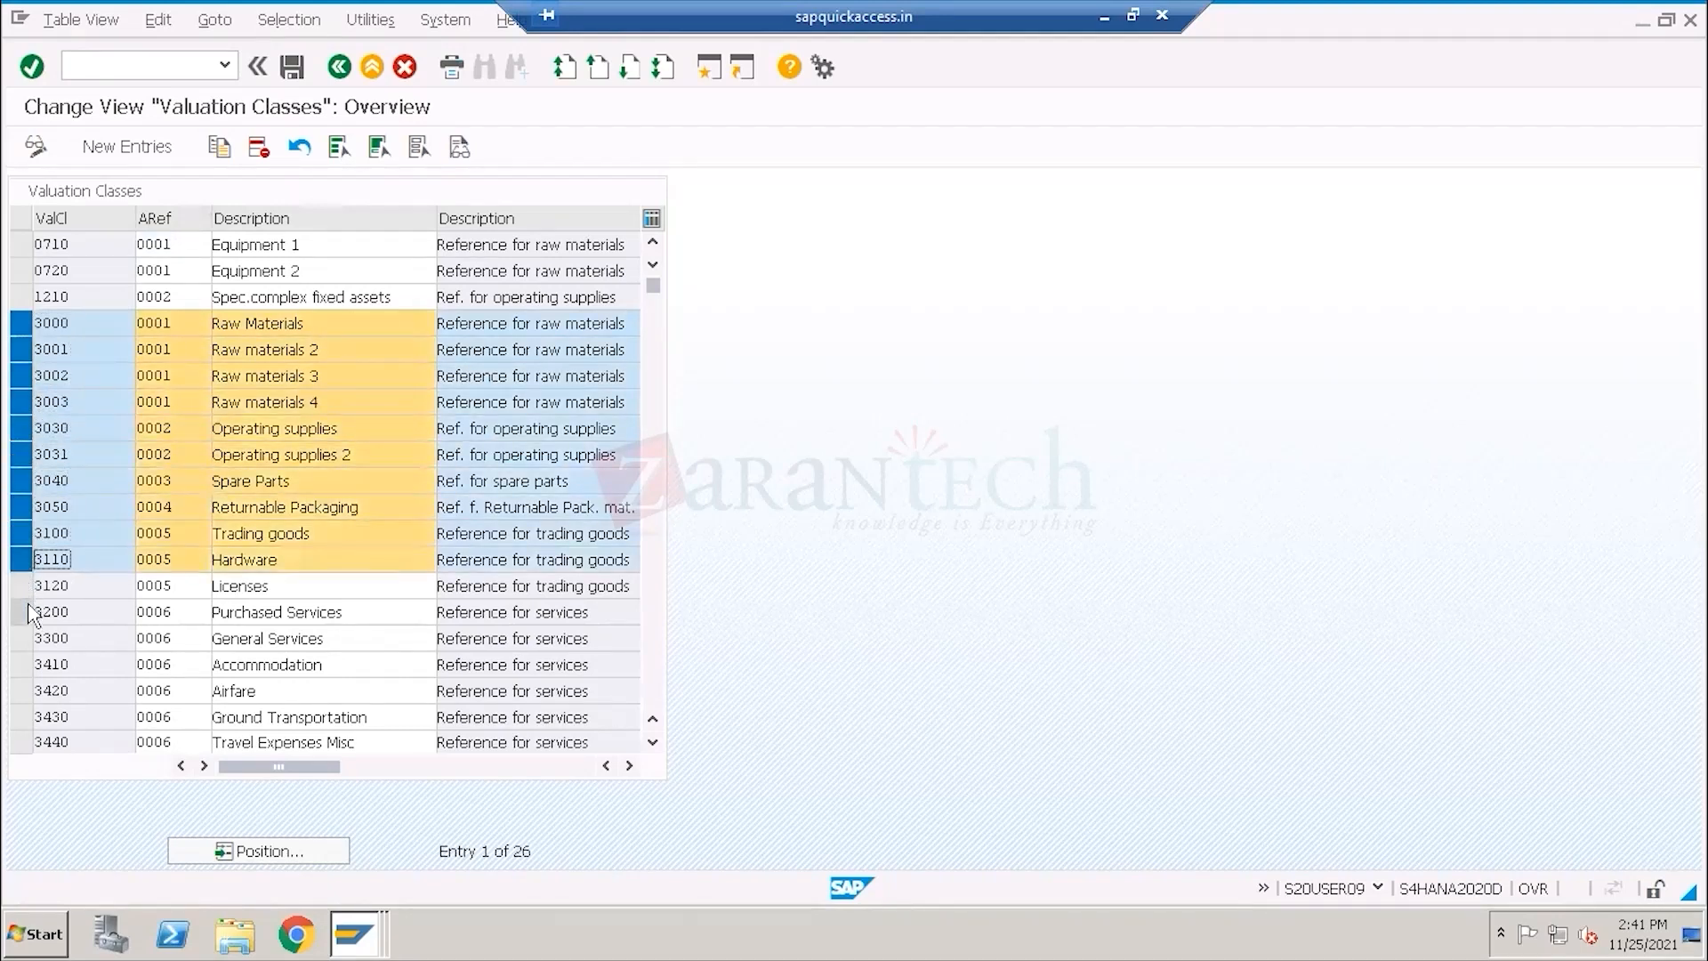
{"action": "double_click", "coordinate": [80, 322]}
{"action": "double_click", "coordinate": [78, 349]}
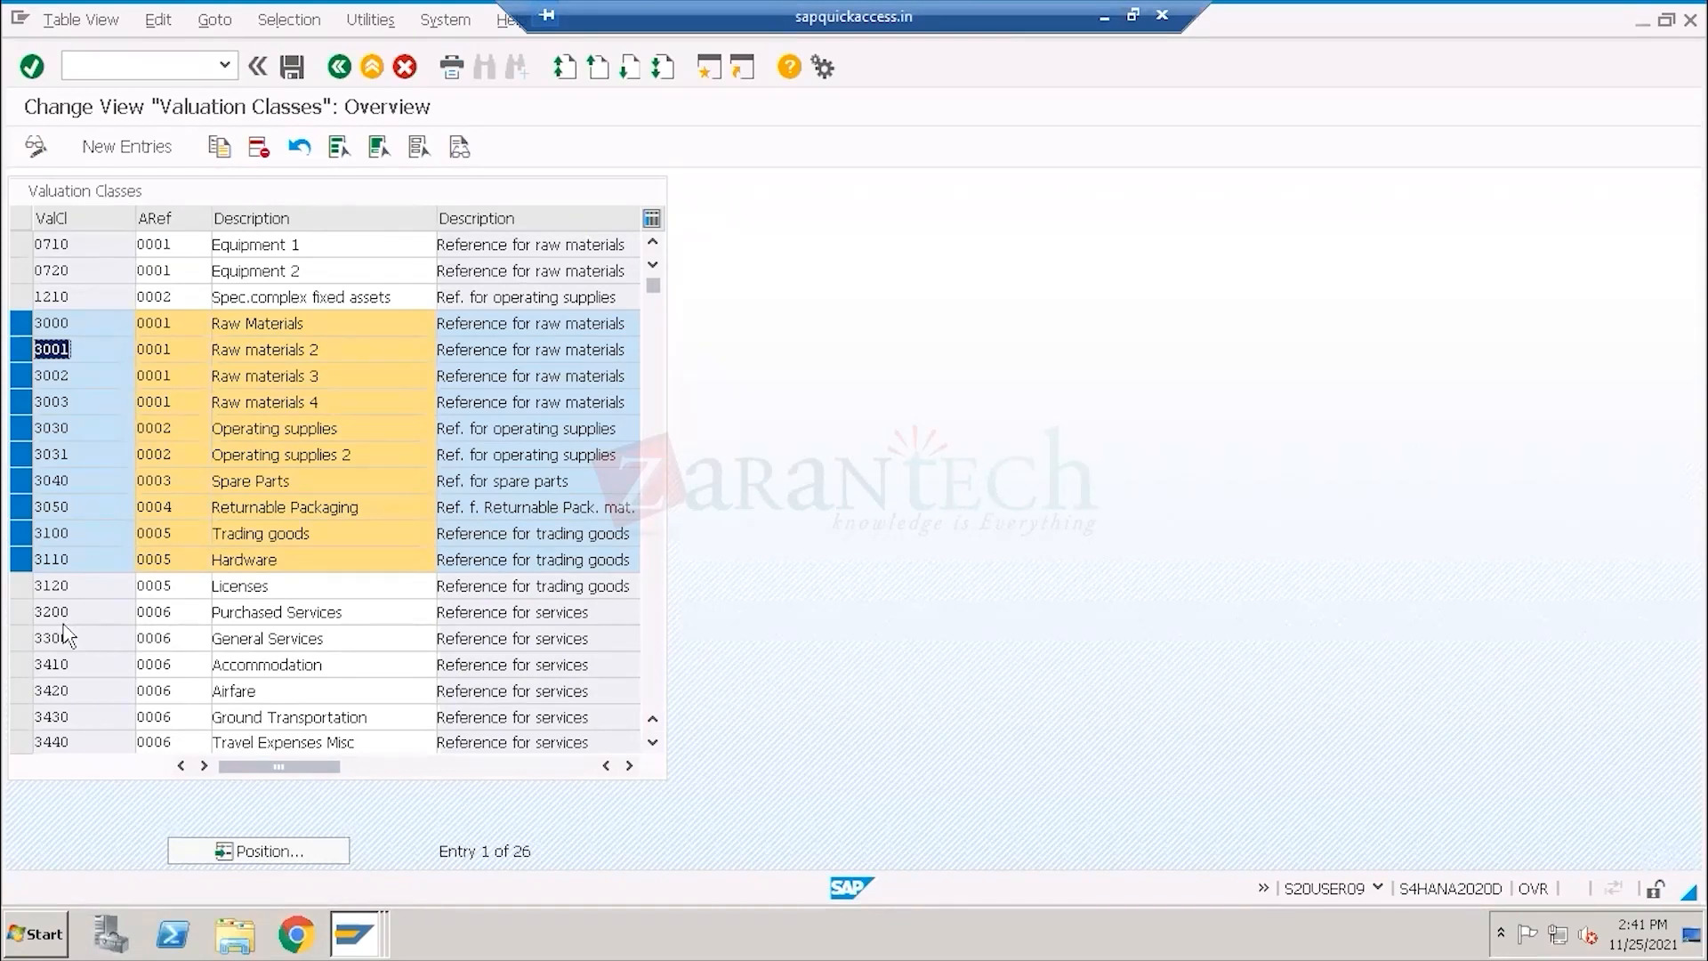
Clear the marks from the valuation class rows 3000 to 3110.
{"action": "left_click", "coordinate": [21, 323]}
{"action": "left_click", "coordinate": [21, 349]}
{"action": "left_click", "coordinate": [21, 376]}
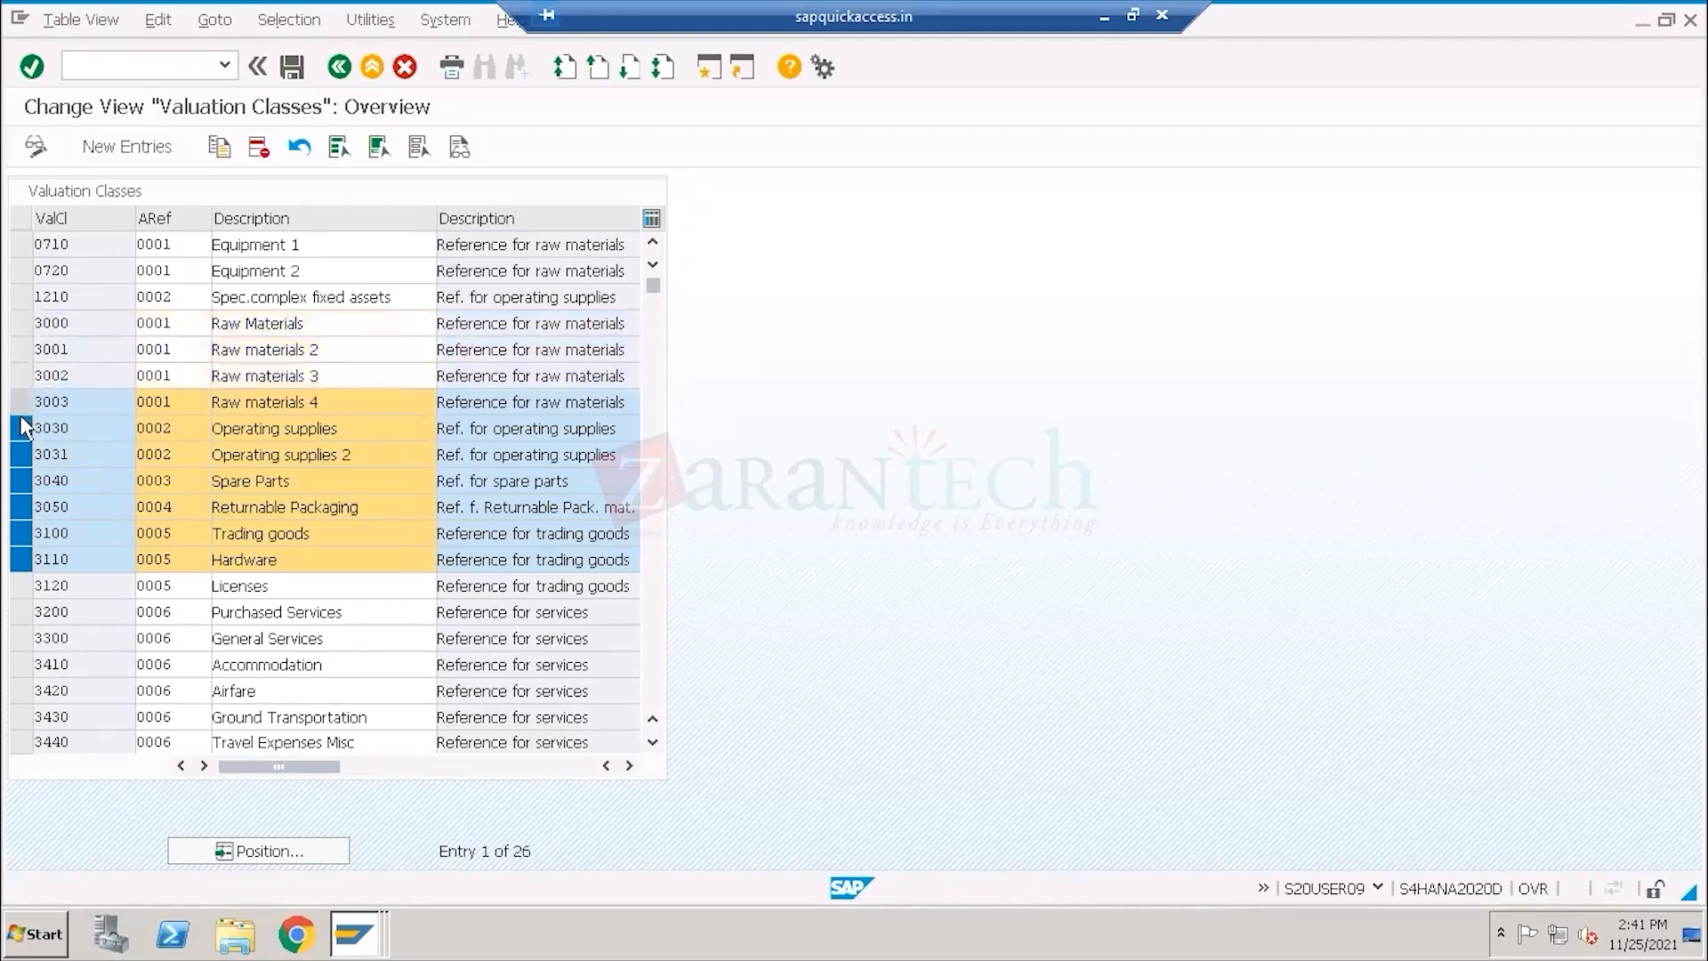
{"action": "left_click", "coordinate": [22, 401]}
{"action": "left_click", "coordinate": [21, 428]}
{"action": "left_click", "coordinate": [21, 454]}
{"action": "left_click", "coordinate": [21, 481]}
{"action": "left_click", "coordinate": [22, 506]}
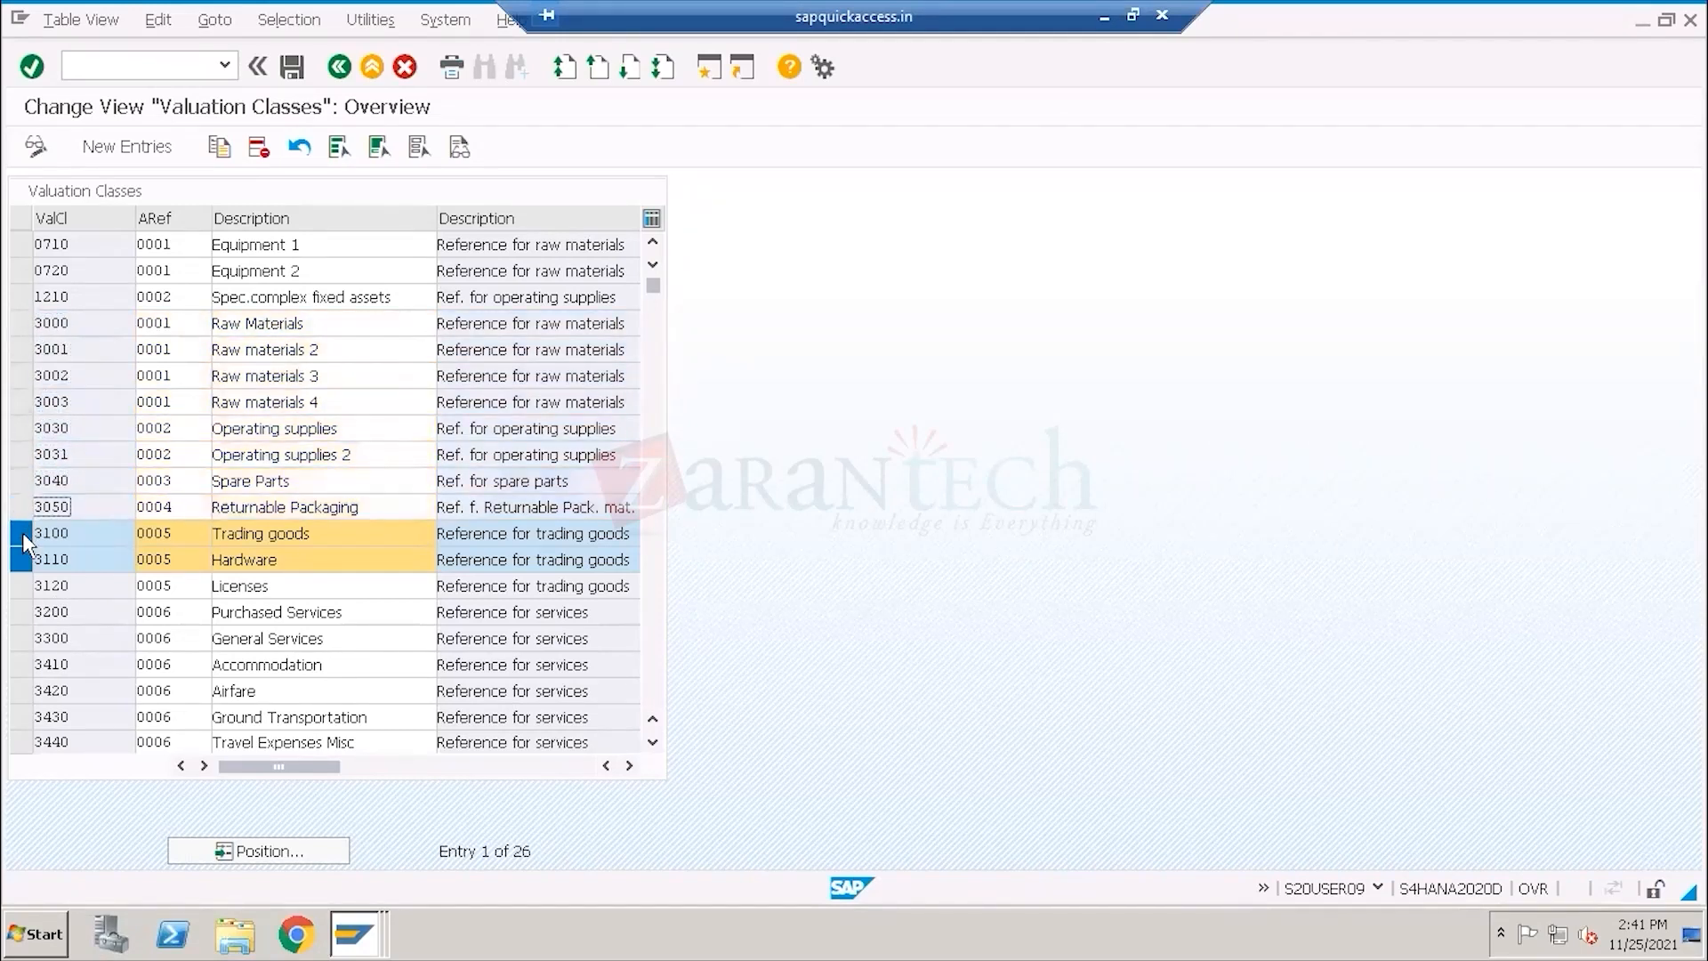
{"action": "left_click", "coordinate": [22, 533]}
{"action": "left_click", "coordinate": [22, 559]}
Switch to the accounting data of trading goods material TG11 and highlight its valuation class.
{"action": "key", "text": "F3"}
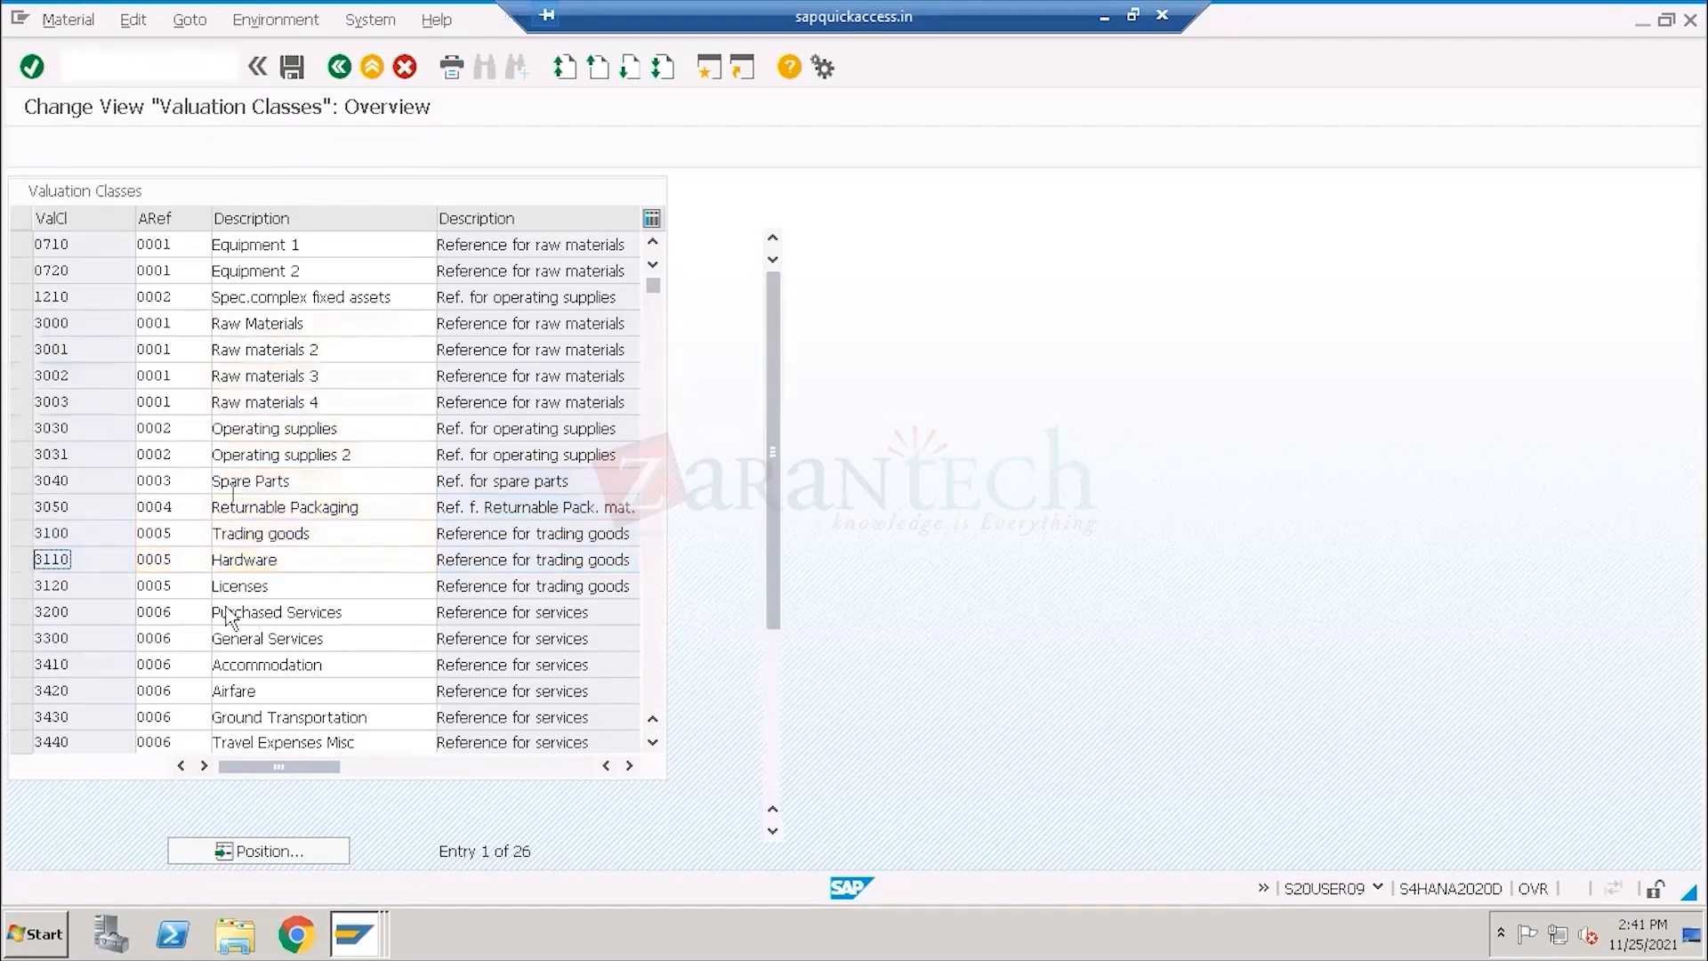
{"action": "left_click", "coordinate": [198, 495]}
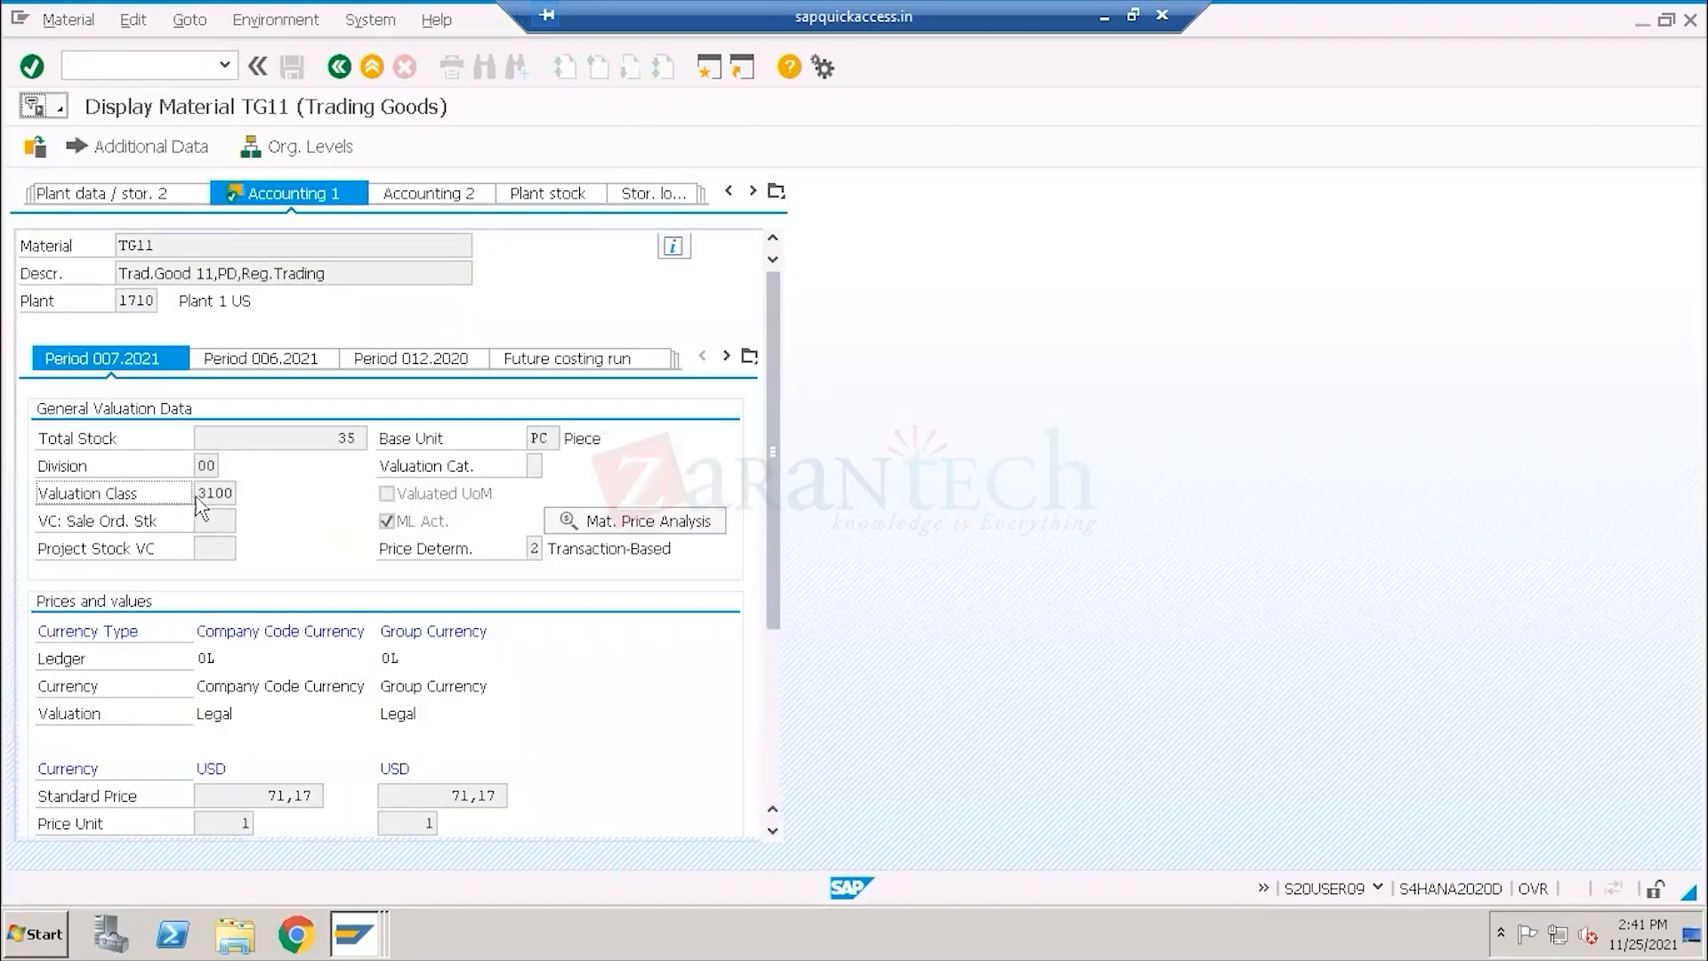
{"action": "left_click_drag", "start_coordinate": [199, 496], "coordinate": [233, 503]}
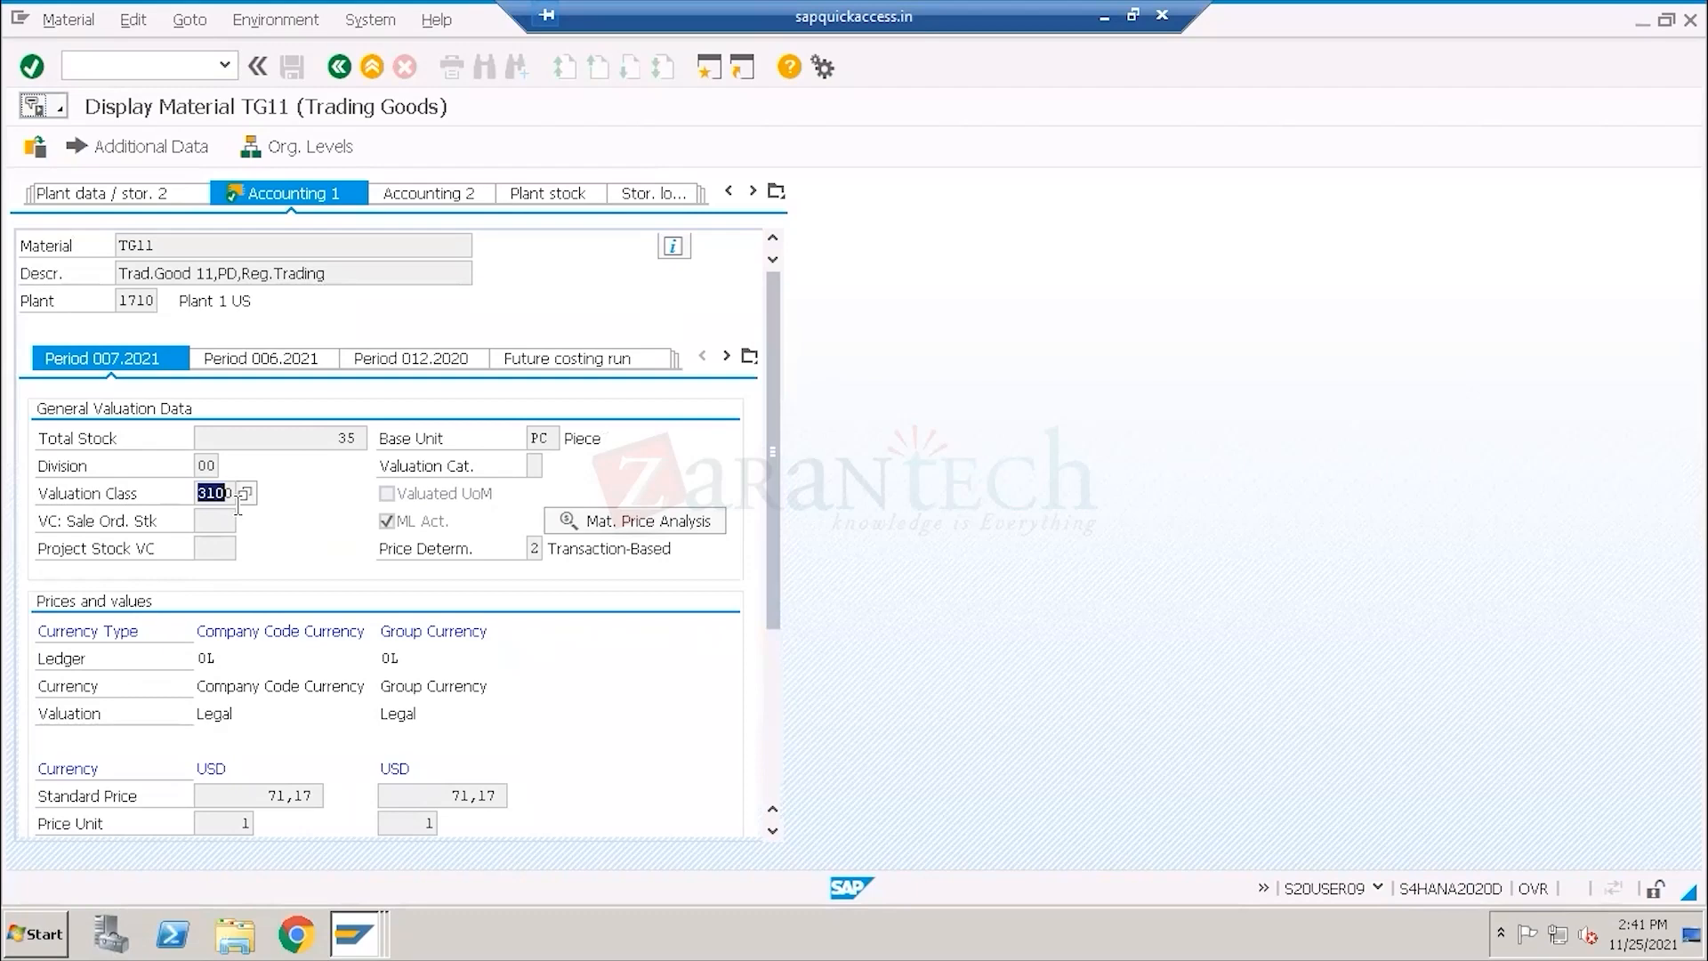
Return to the valuation classes overview, mark the row for class 3100 and highlight its account category reference.
{"action": "key", "text": "alt+Tab"}
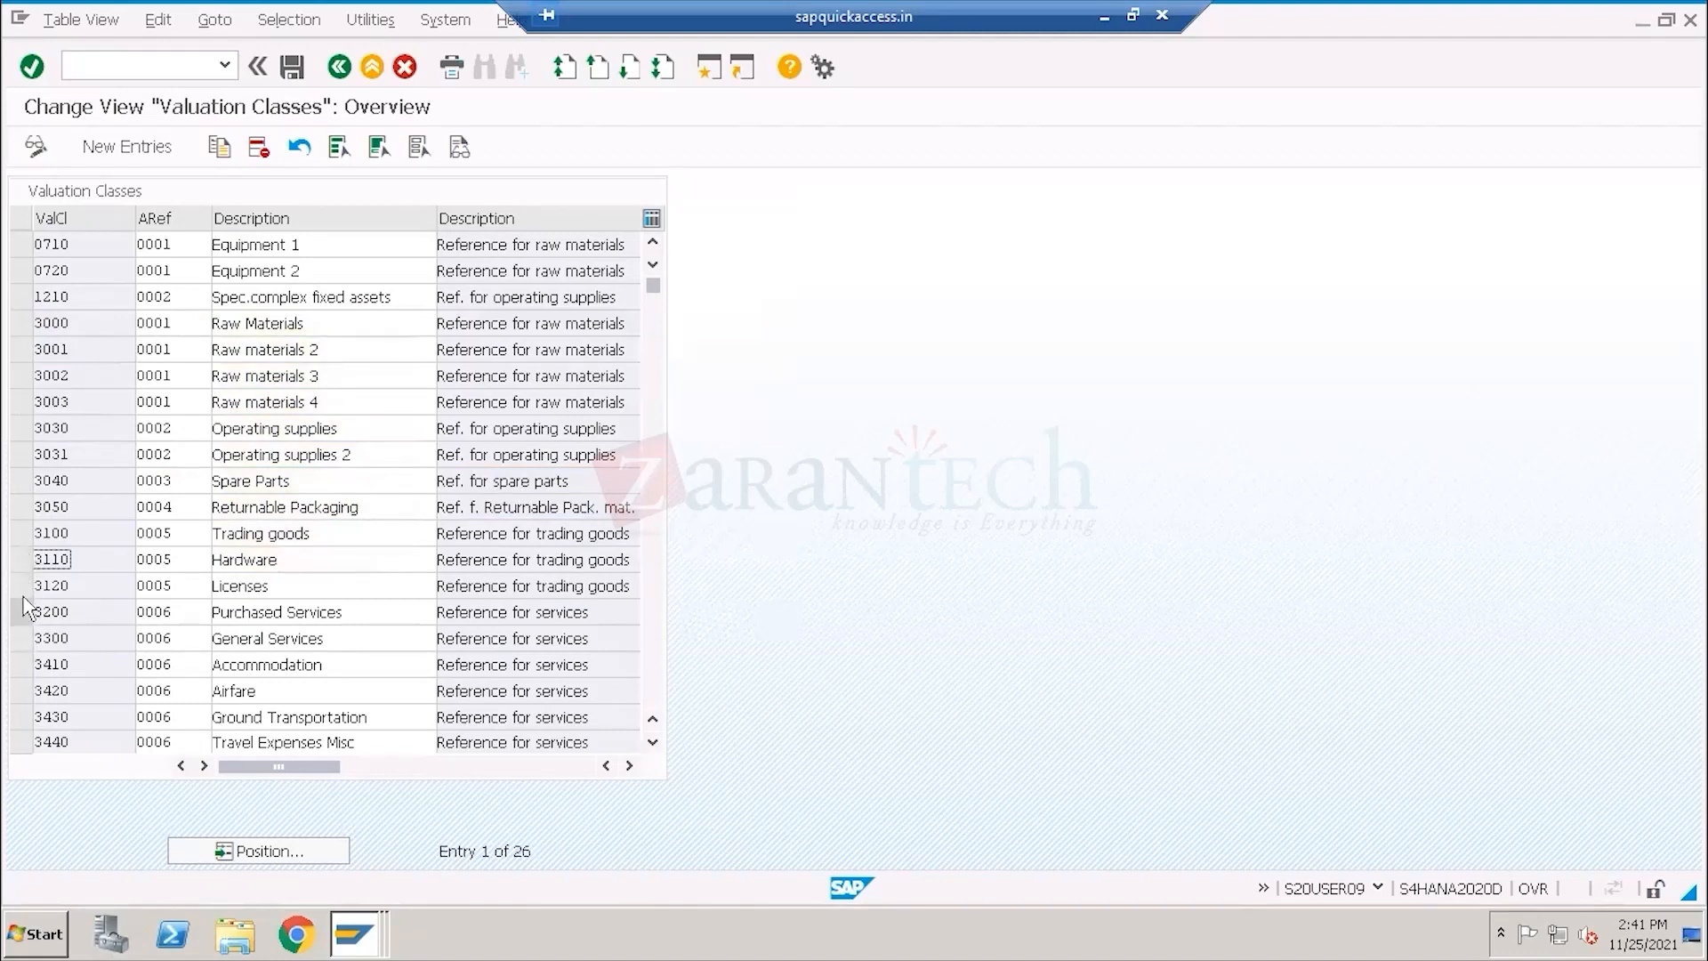
{"action": "left_click", "coordinate": [21, 531]}
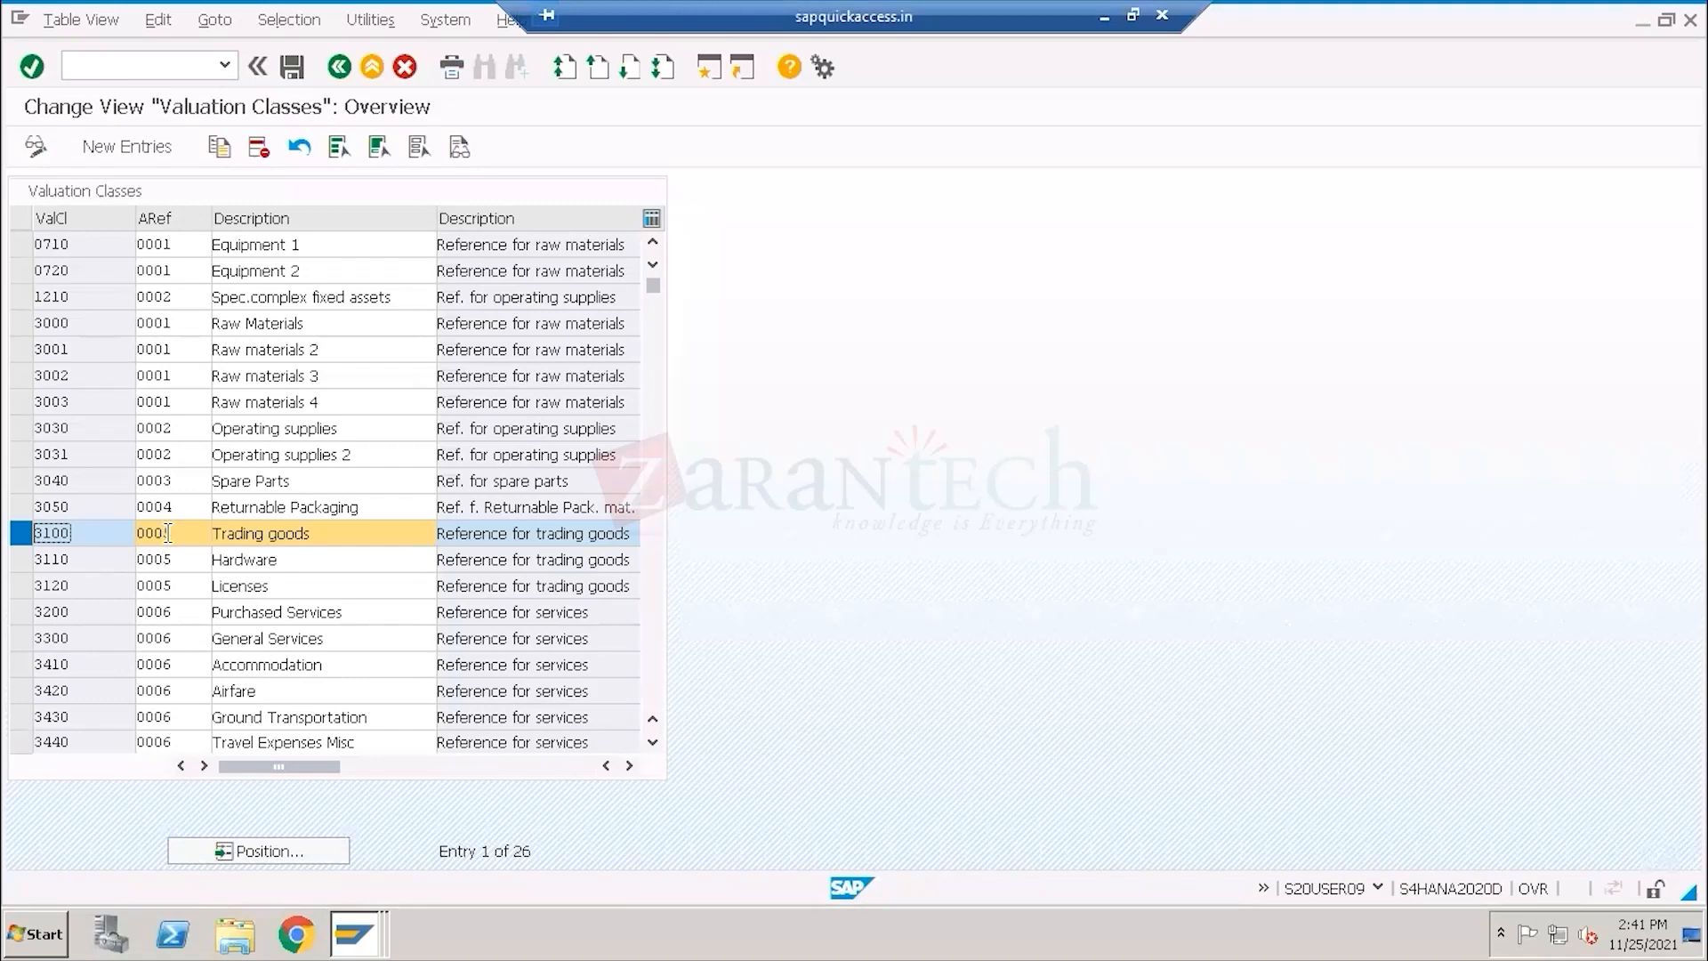
{"action": "left_click_drag", "start_coordinate": [176, 532], "coordinate": [133, 532]}
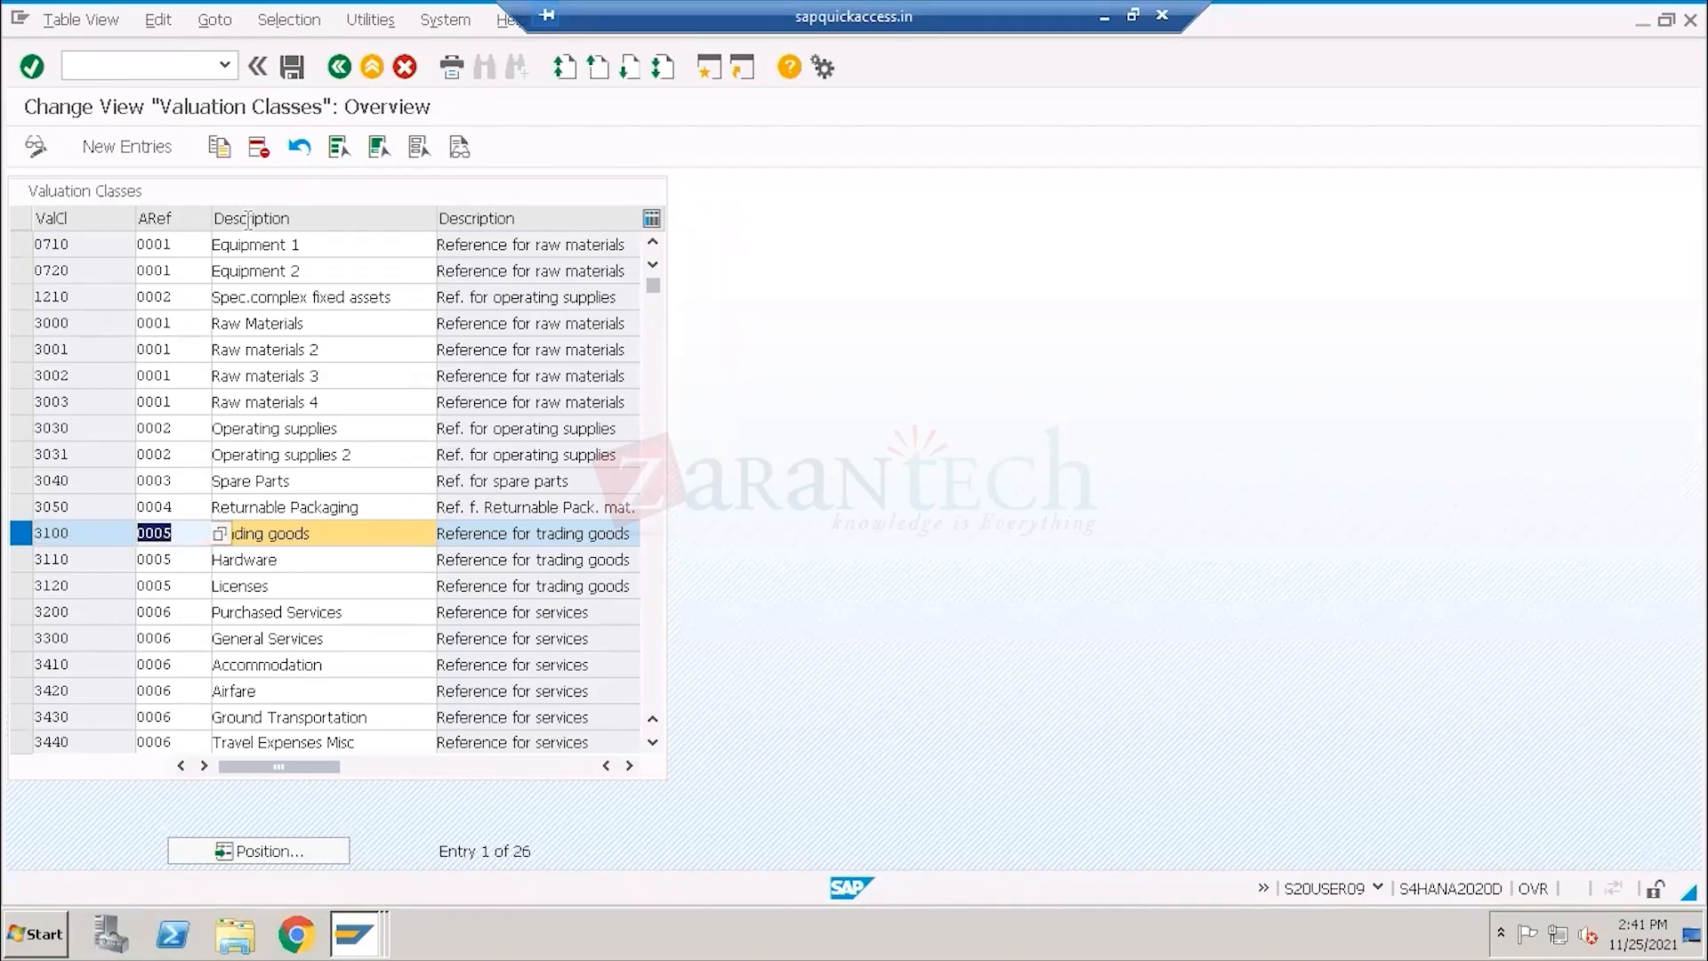
Open the account category reference overview, mark row 0005 and highlight its trading goods description.
{"action": "left_click", "coordinate": [339, 67]}
{"action": "left_click", "coordinate": [235, 251]}
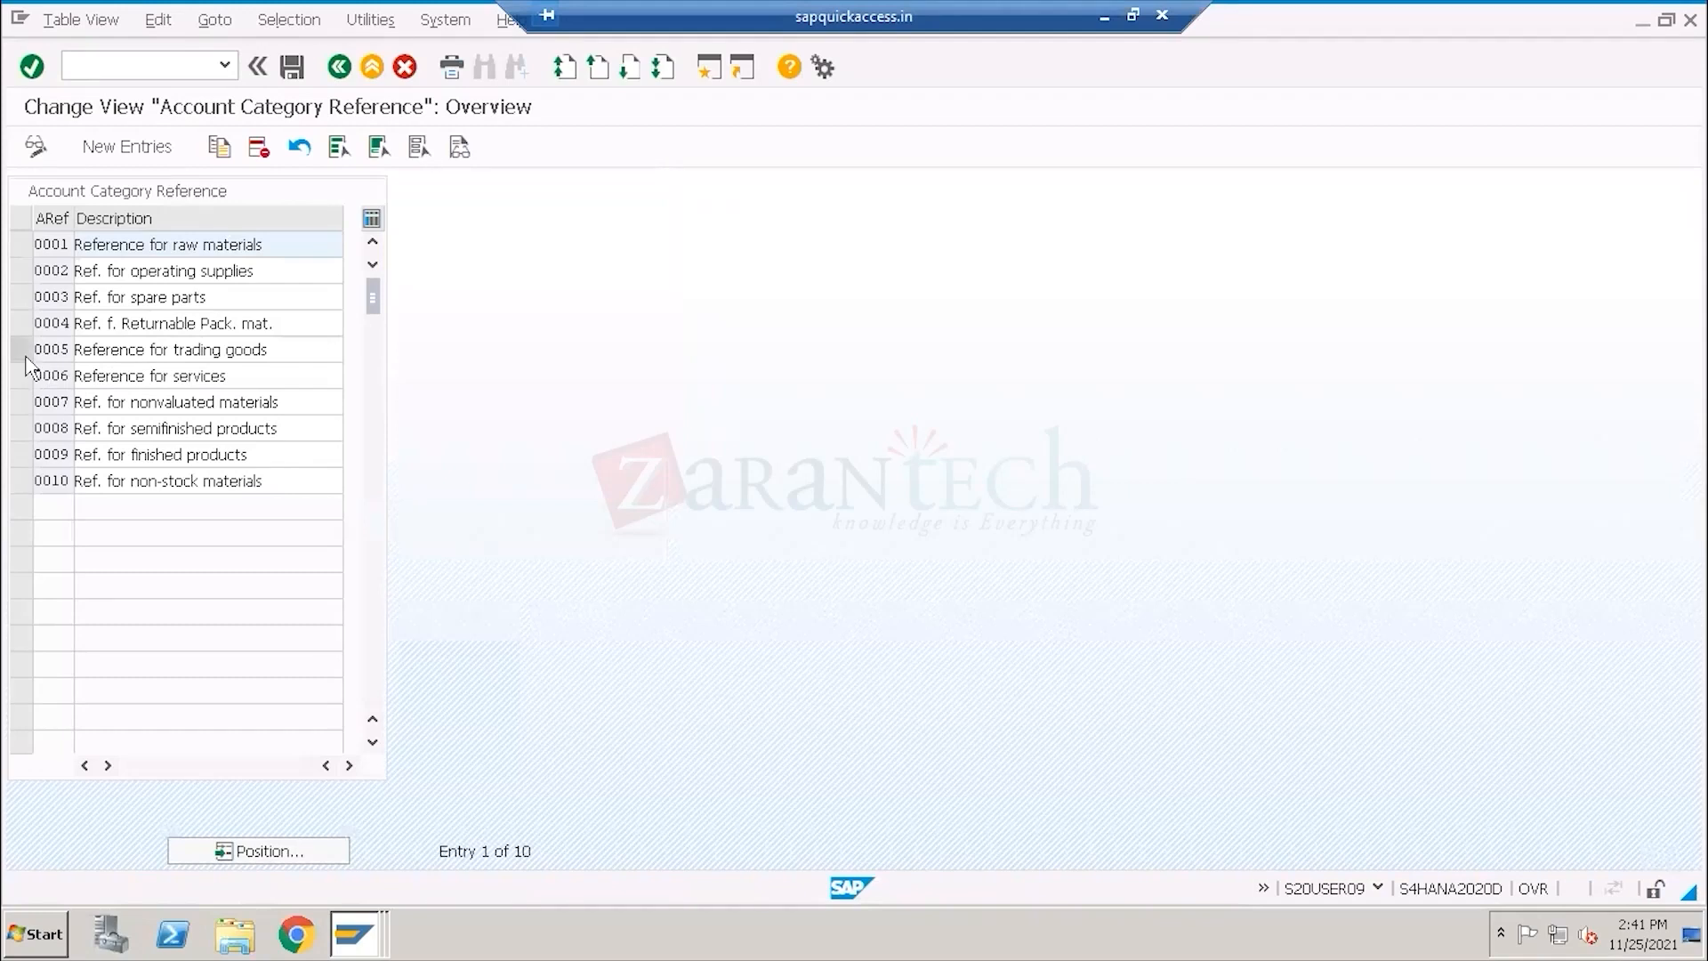
{"action": "left_click", "coordinate": [40, 348]}
{"action": "left_click_drag", "start_coordinate": [285, 349], "coordinate": [74, 348]}
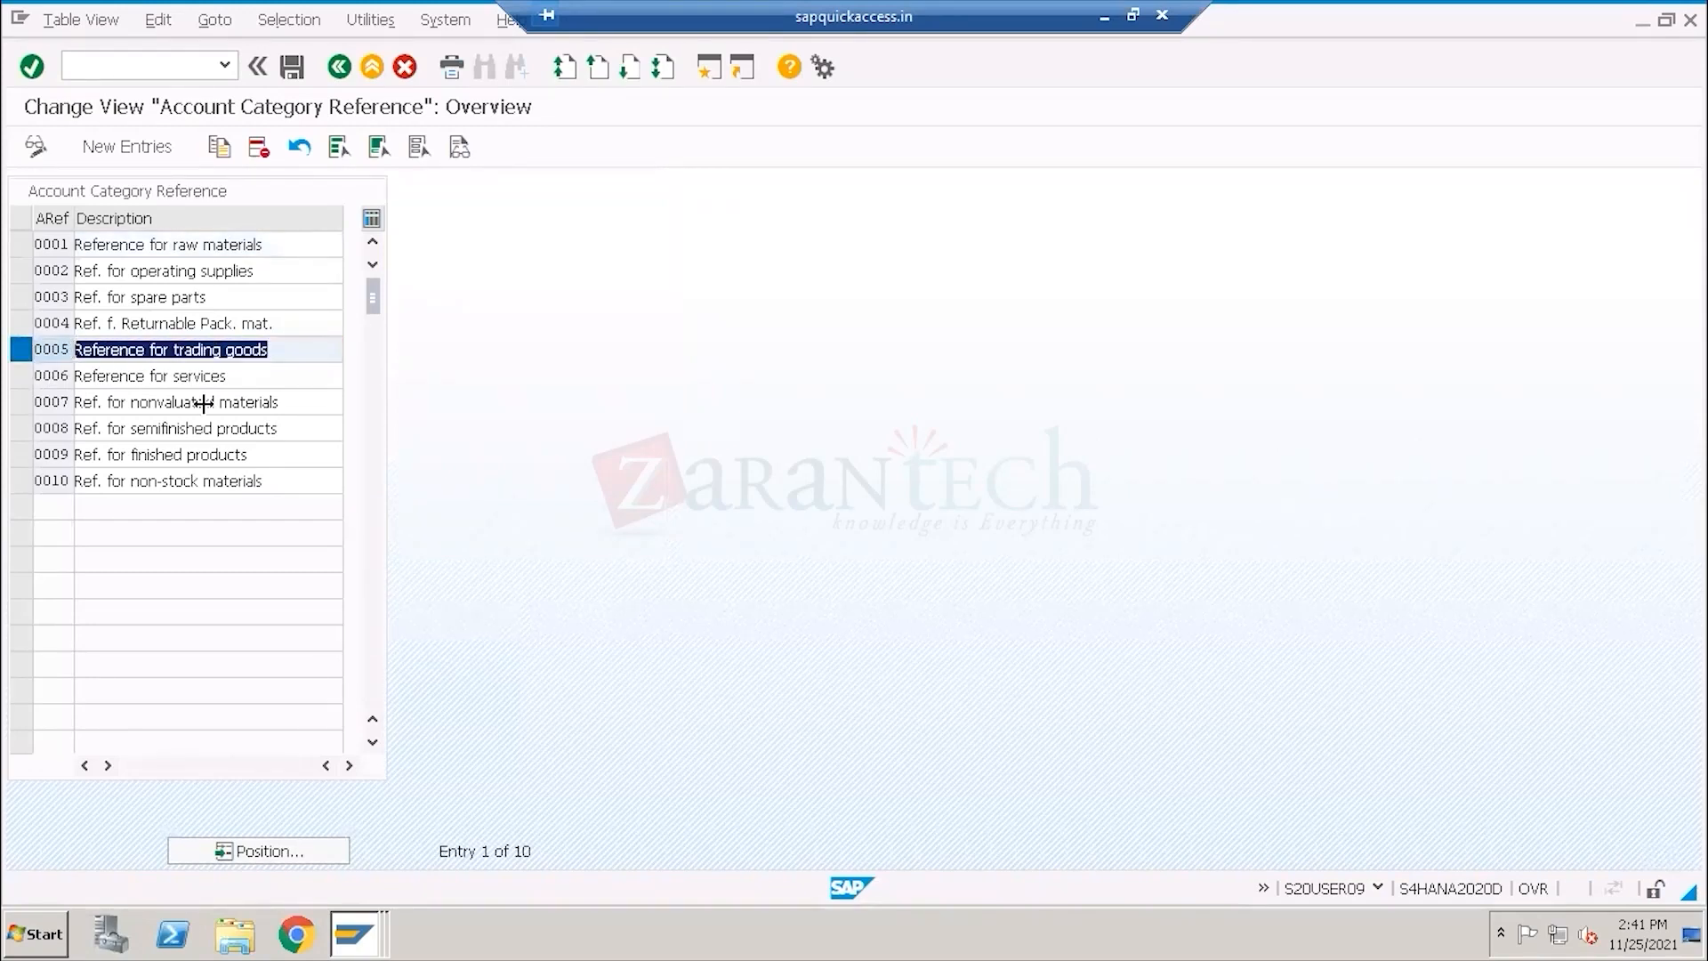
Reopen the valuation classes overview, mark class 3100, and highlight its two descriptions and its class code.
{"action": "left_click", "coordinate": [338, 67]}
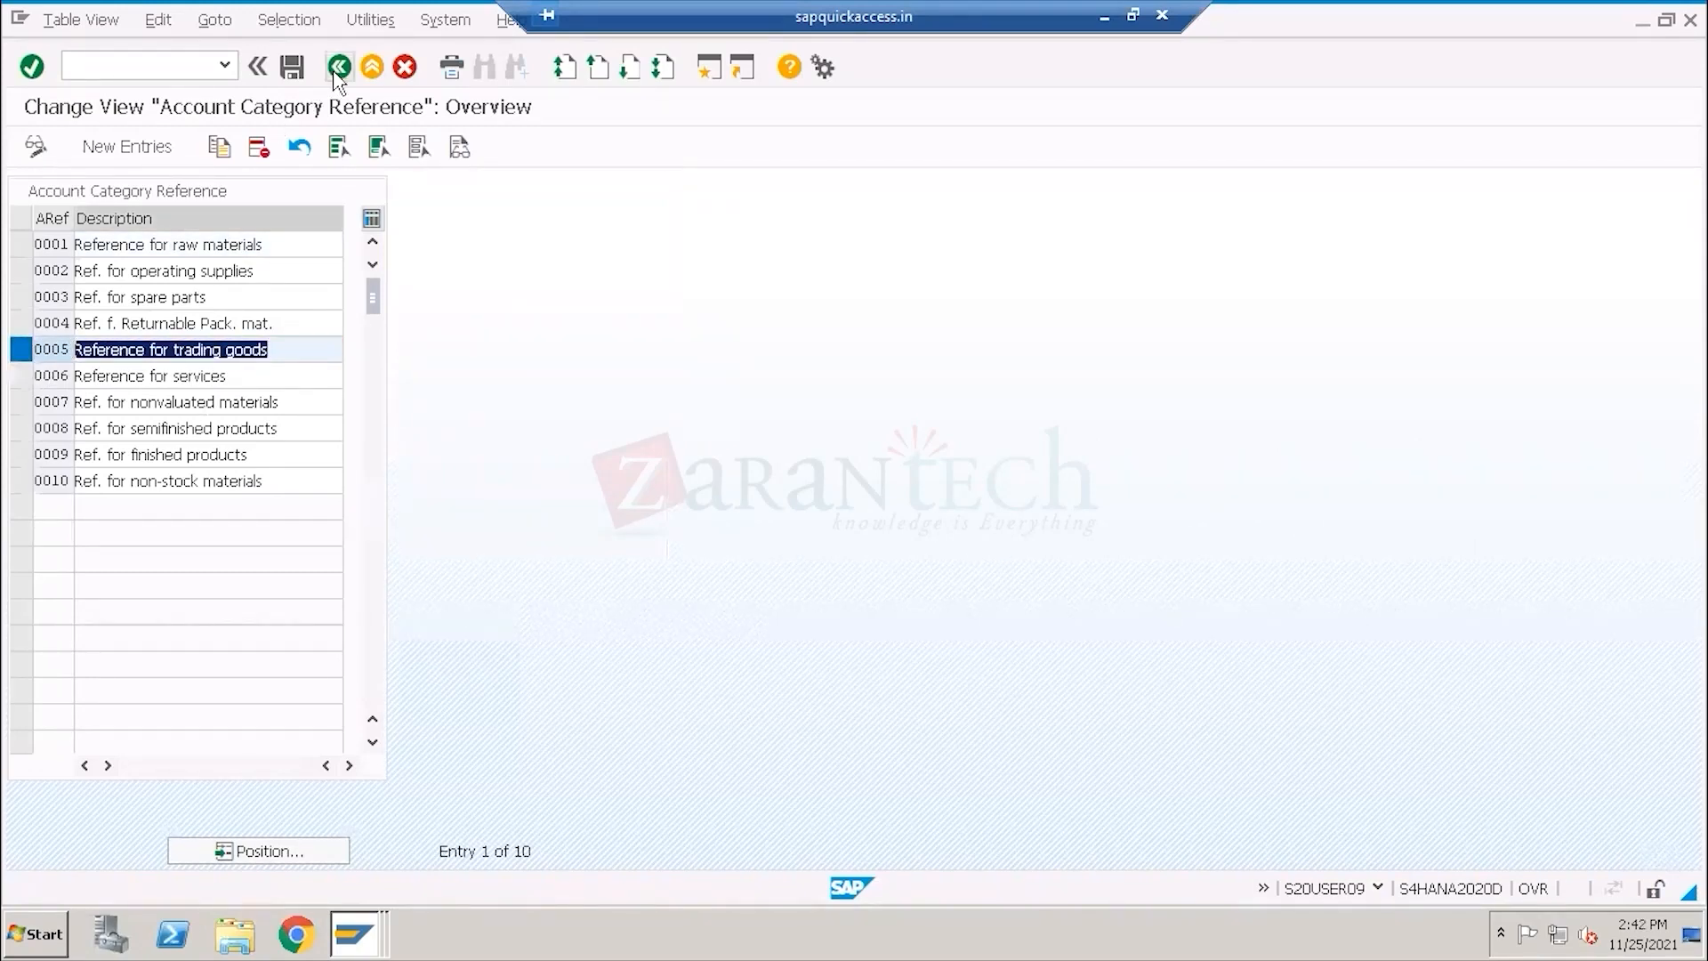
{"action": "left_click", "coordinate": [182, 310]}
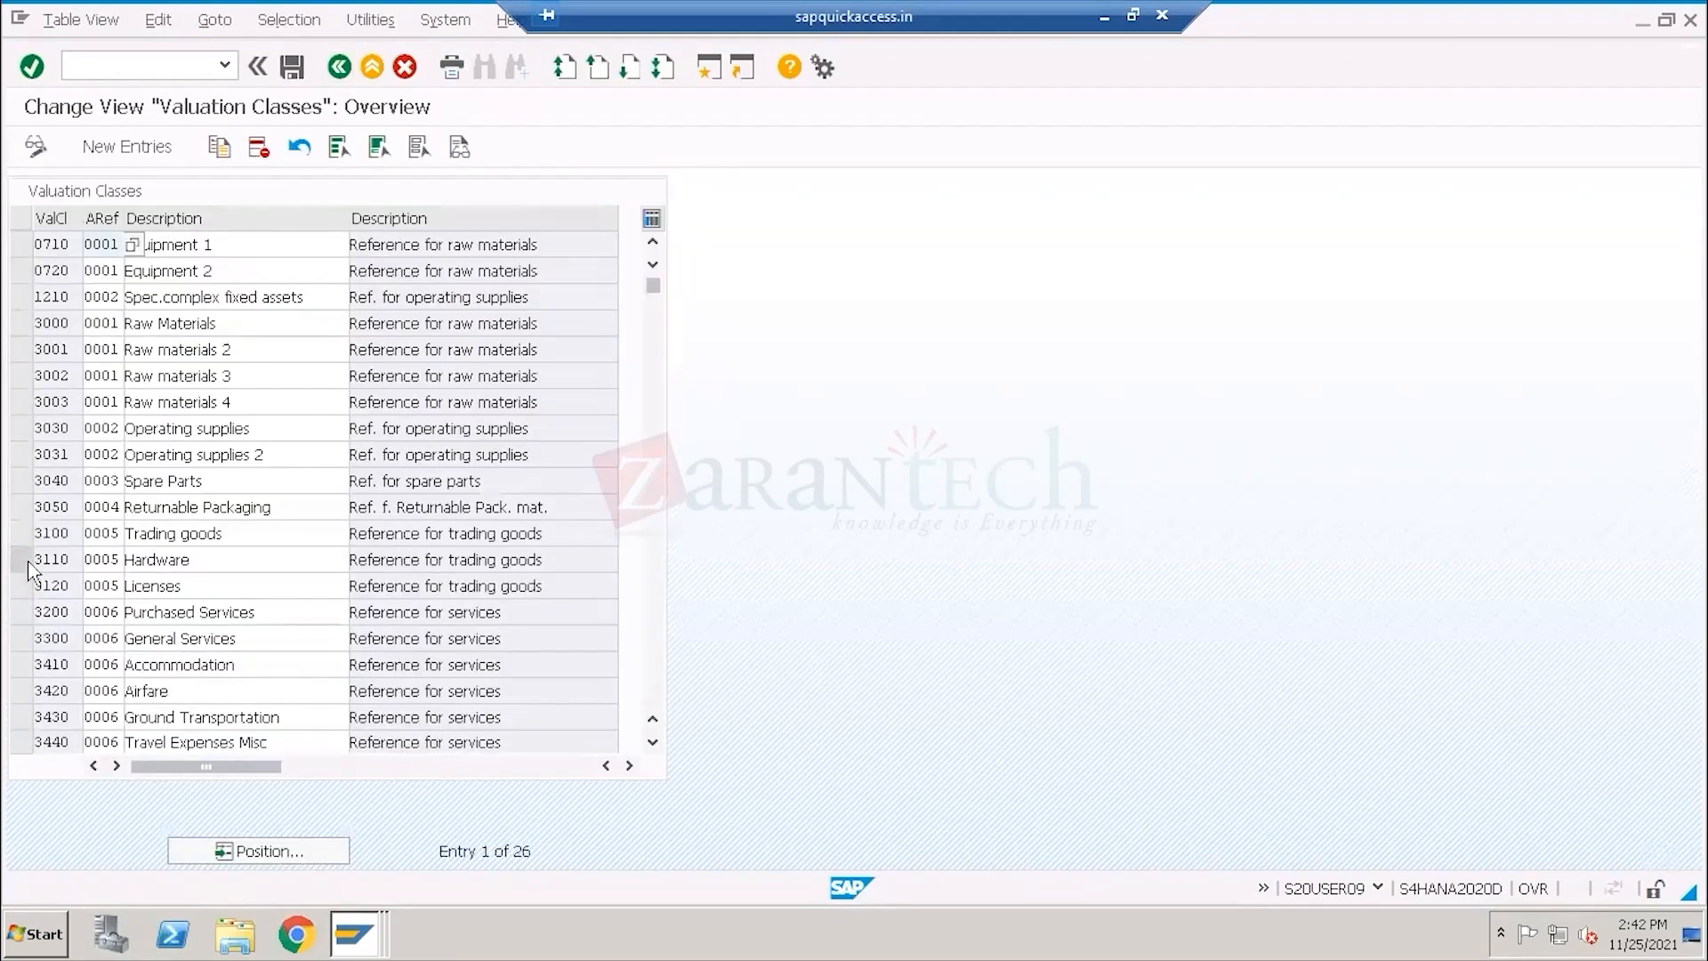
{"action": "left_click", "coordinate": [20, 533]}
{"action": "left_click_drag", "start_coordinate": [232, 531], "coordinate": [119, 527]}
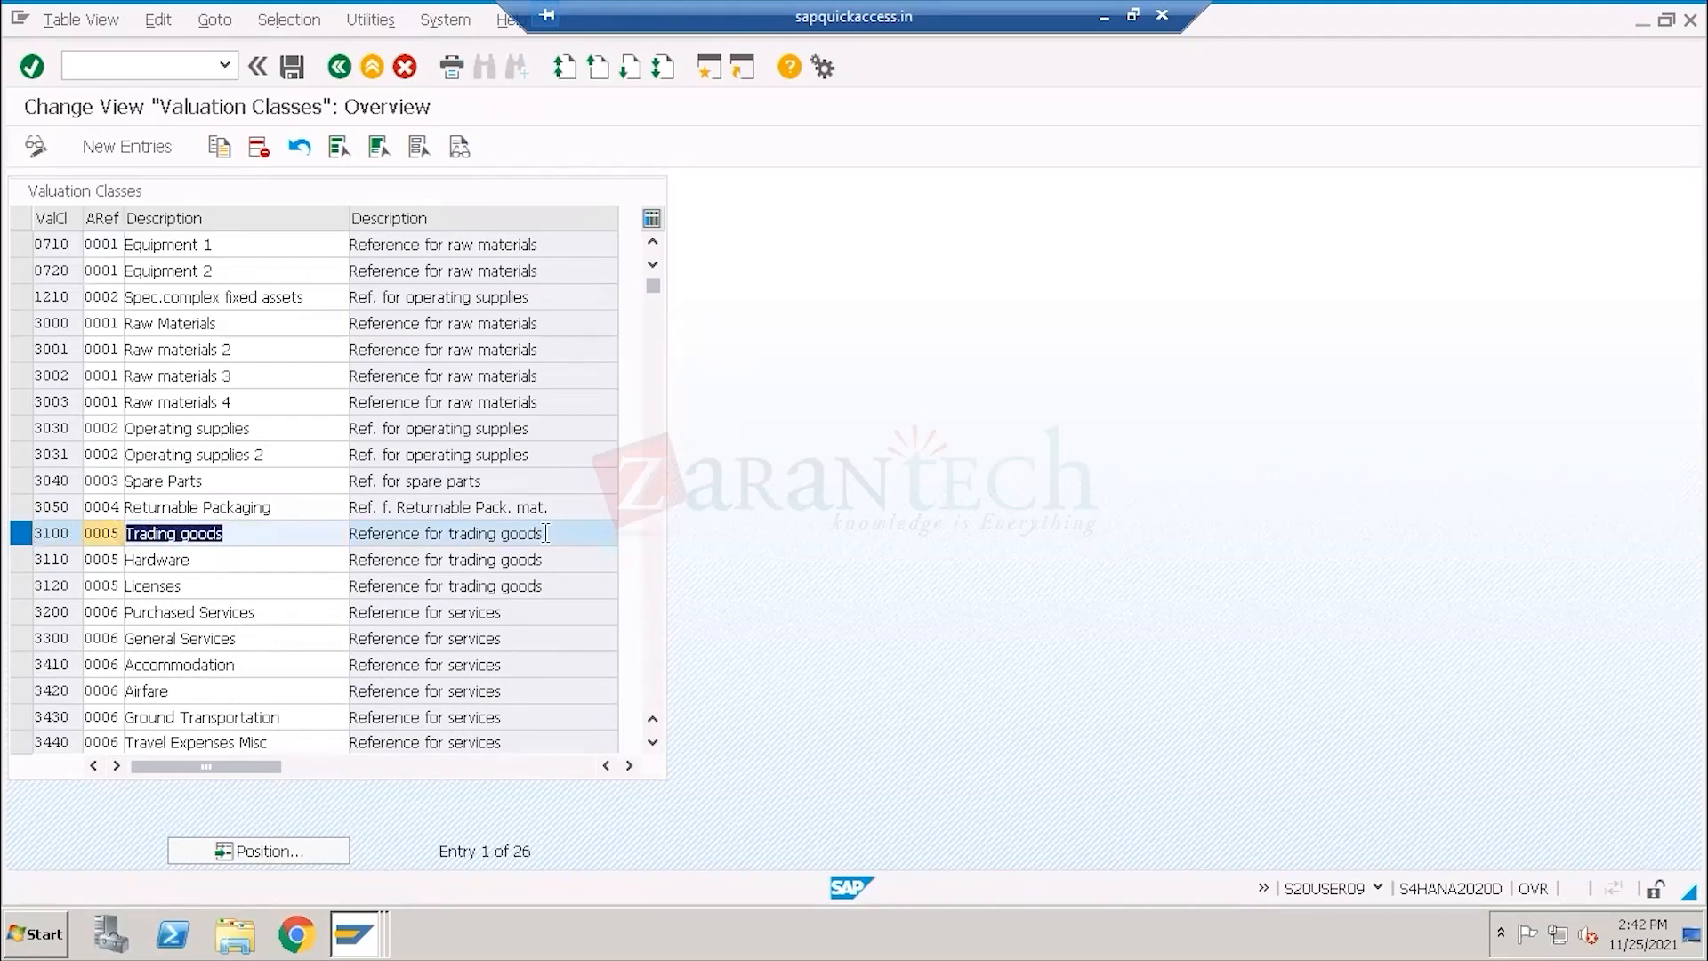
{"action": "left_click_drag", "start_coordinate": [546, 533], "coordinate": [350, 533]}
{"action": "left_click_drag", "start_coordinate": [73, 533], "coordinate": [32, 532]}
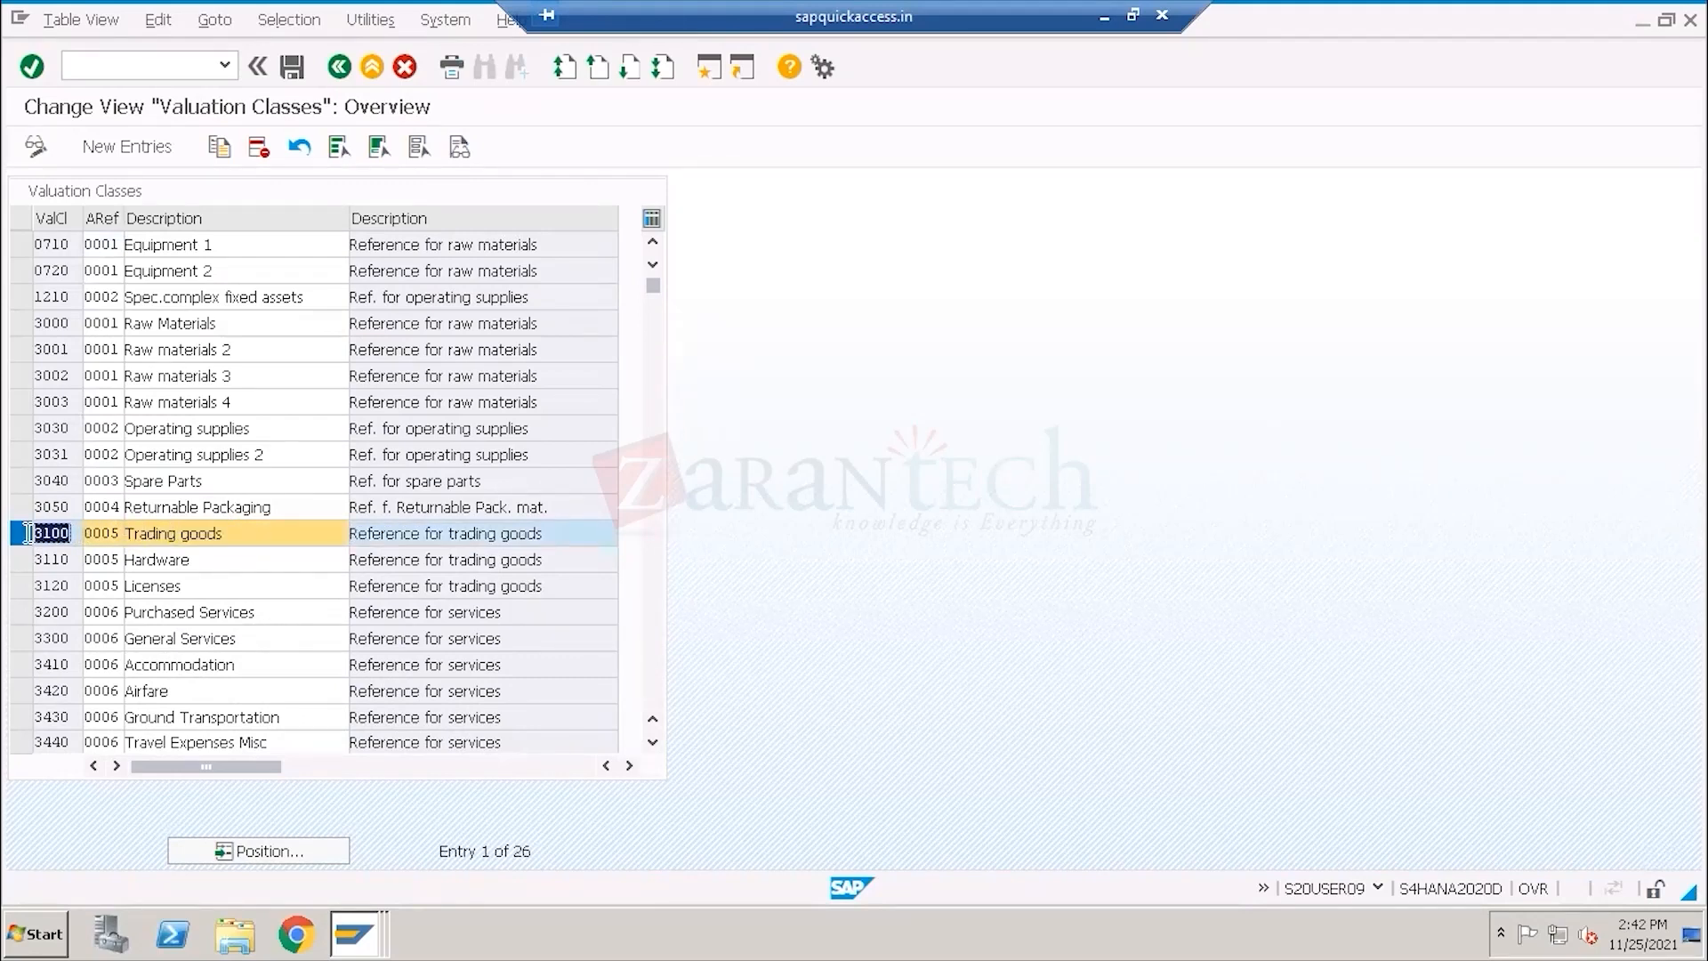
Highlight the valuation class of material TG11 again and return to the valuation classes overview.
{"action": "key", "text": "alt+Tab"}
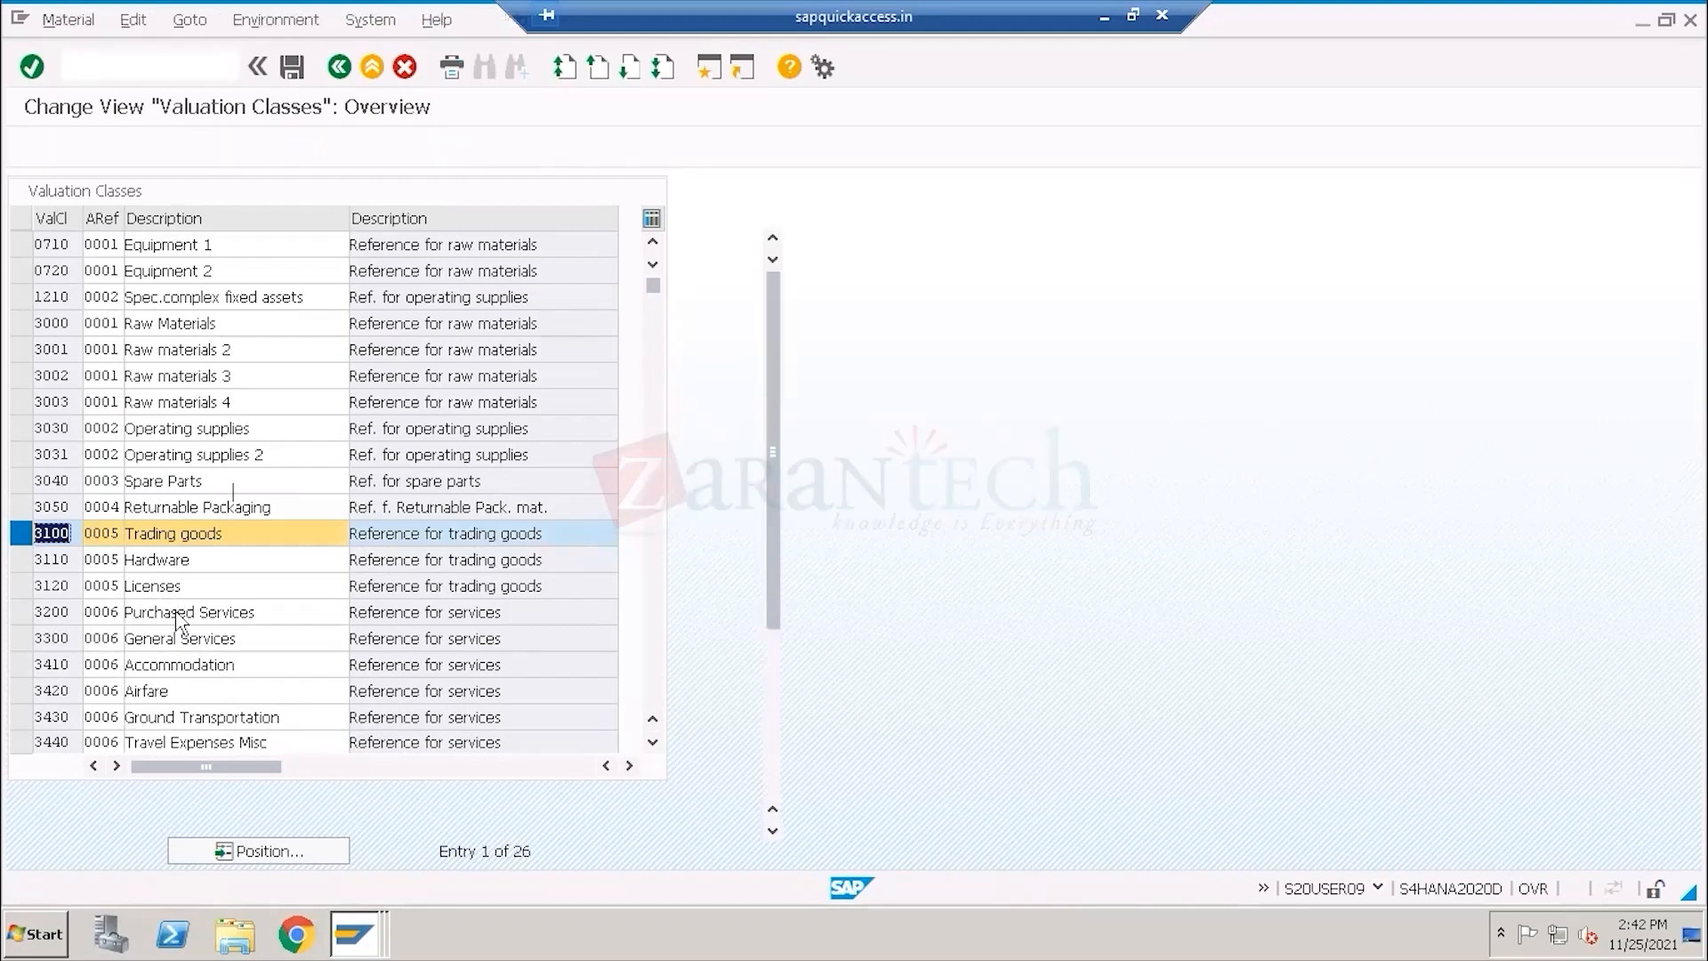
{"action": "left_click_drag", "start_coordinate": [200, 493], "coordinate": [228, 495]}
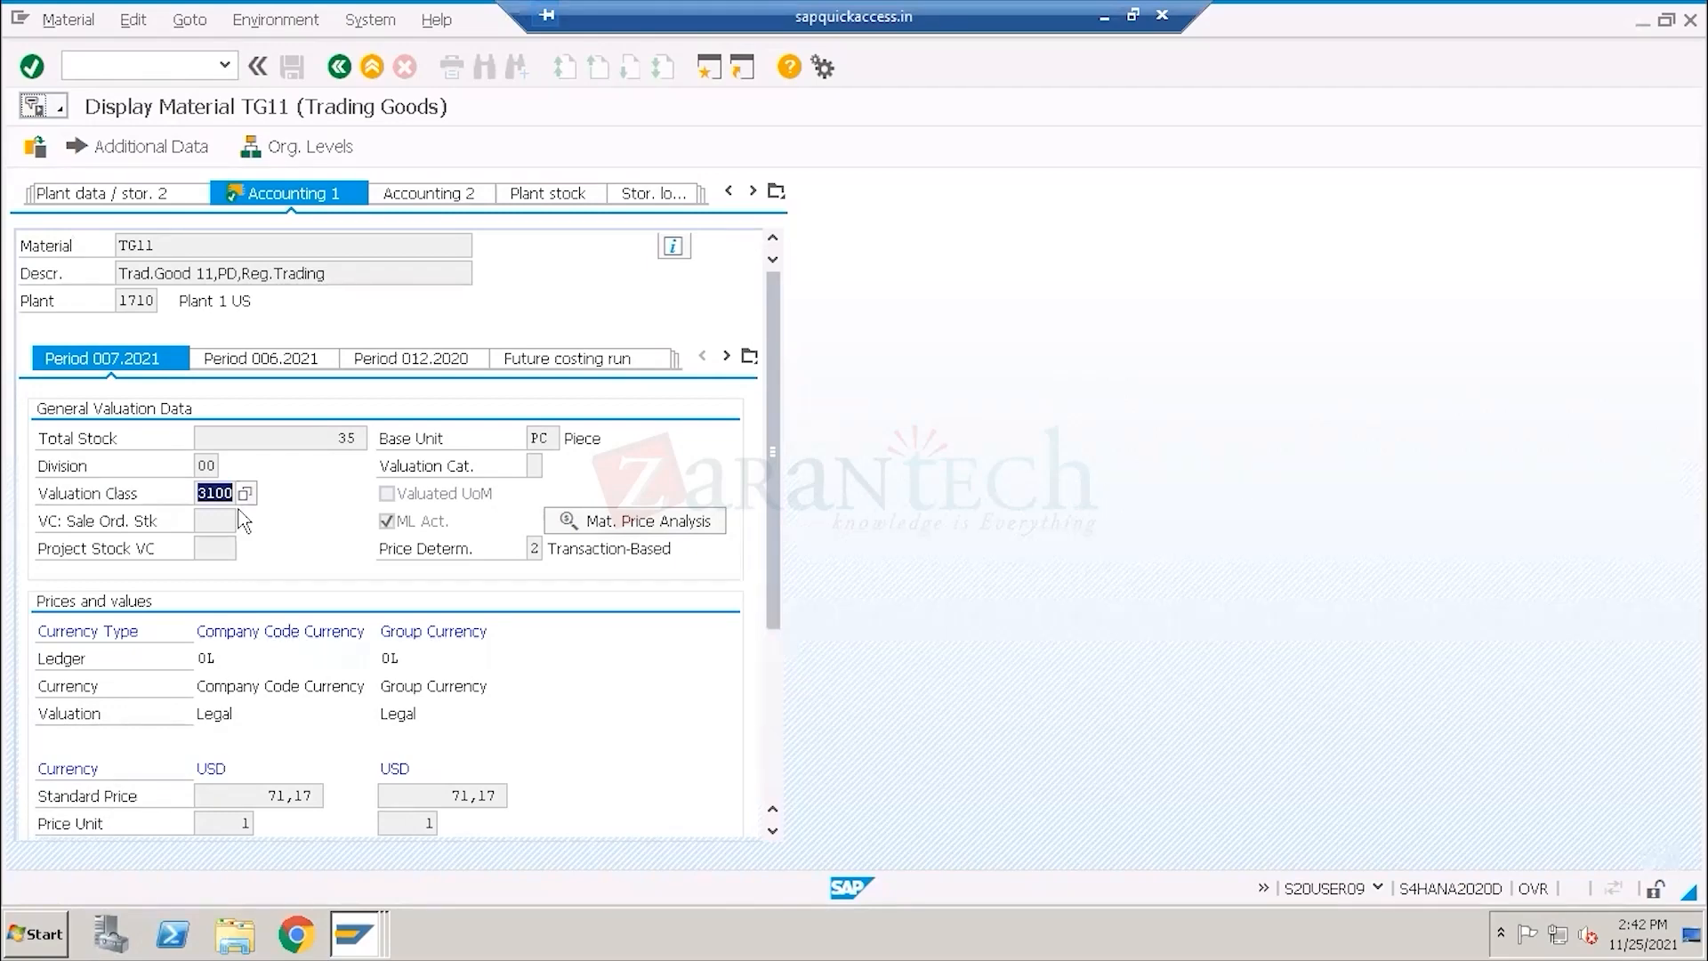
{"action": "key", "text": "alt+Tab"}
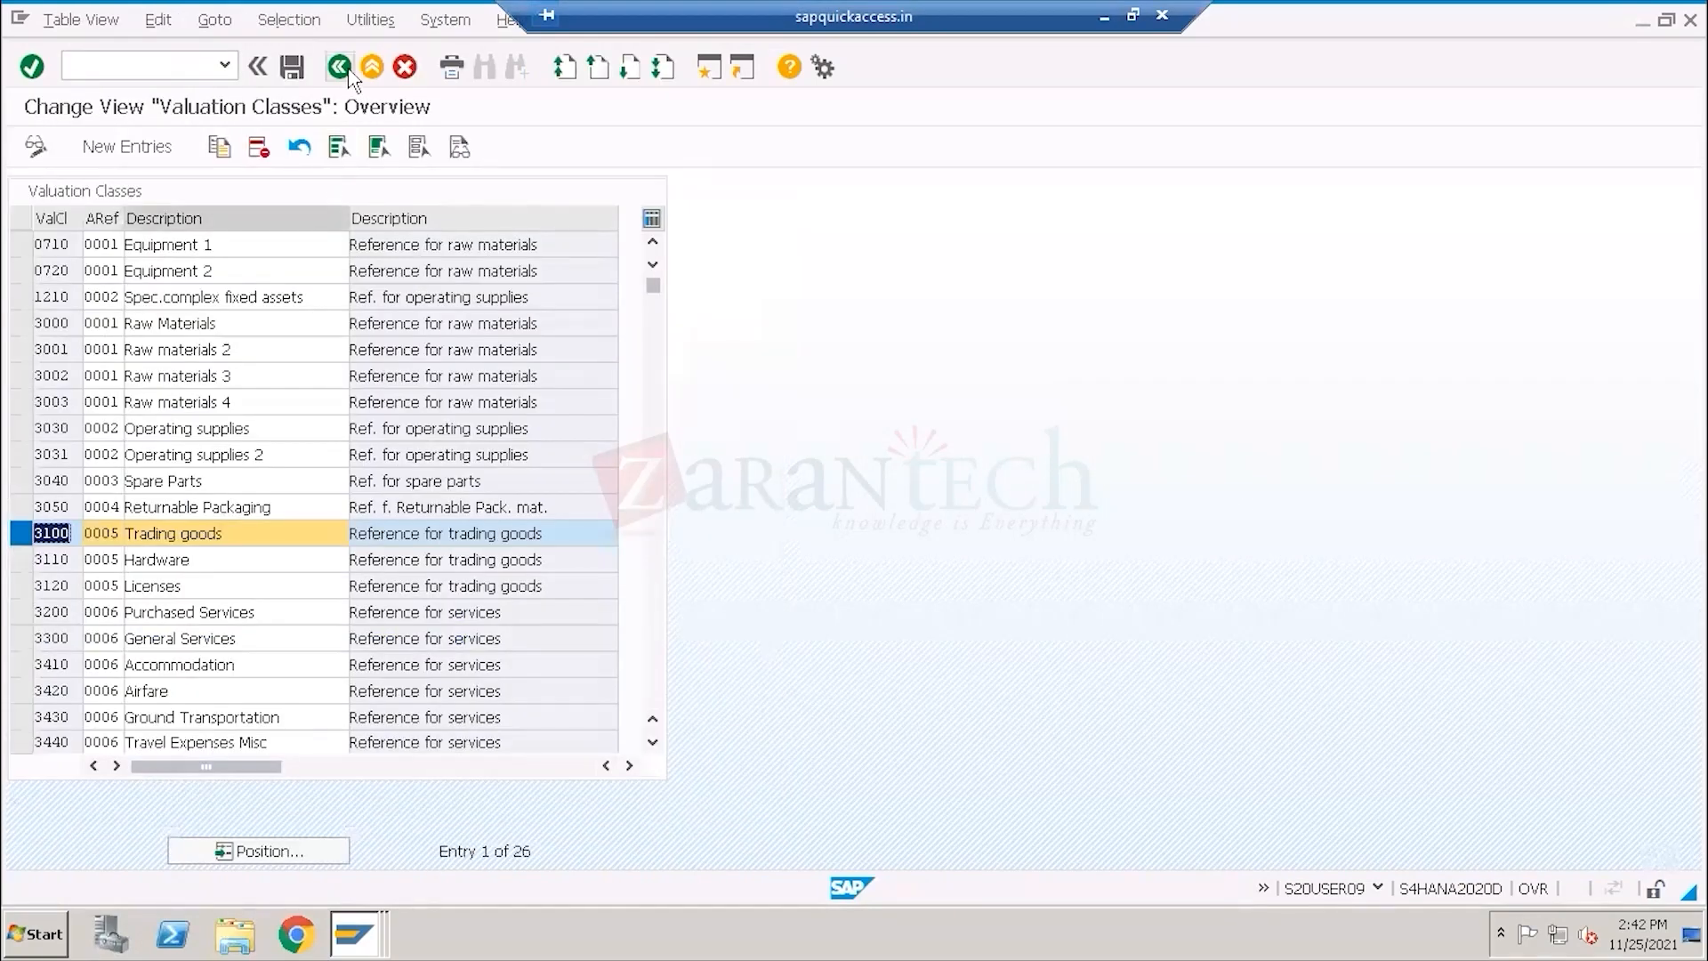
Leave the valuation classes overview, switch to the Paint notes and highlight the material type HAWA.
{"action": "left_click", "coordinate": [347, 71]}
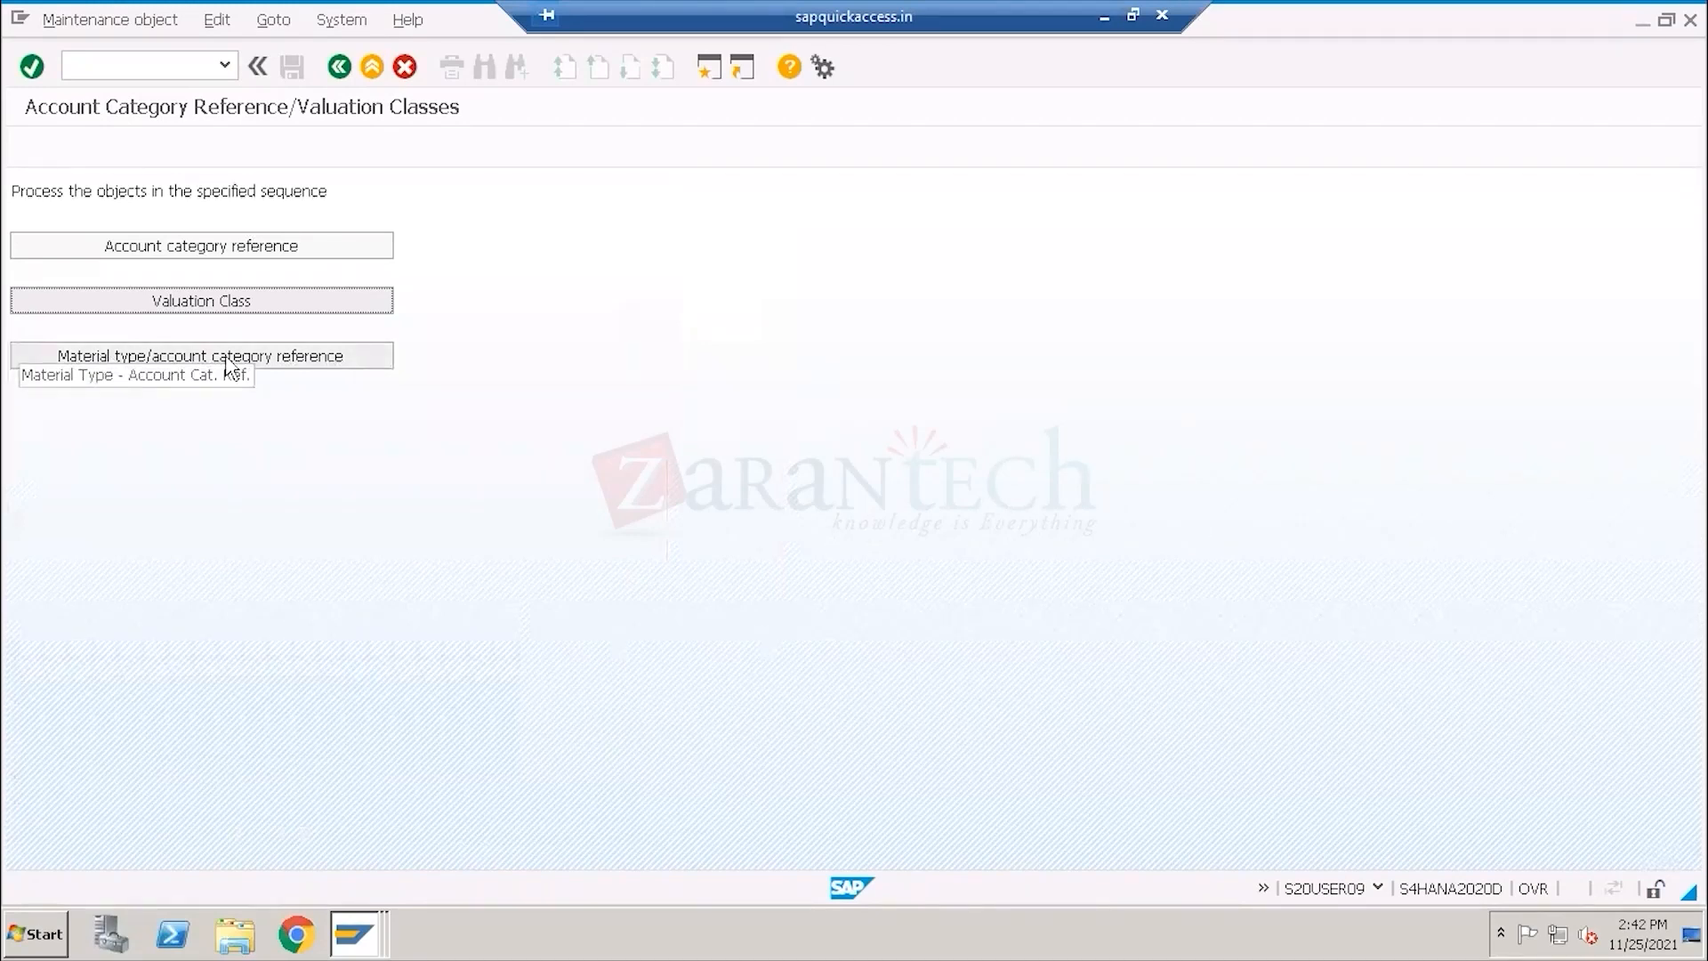
{"action": "left_click", "coordinate": [1104, 17]}
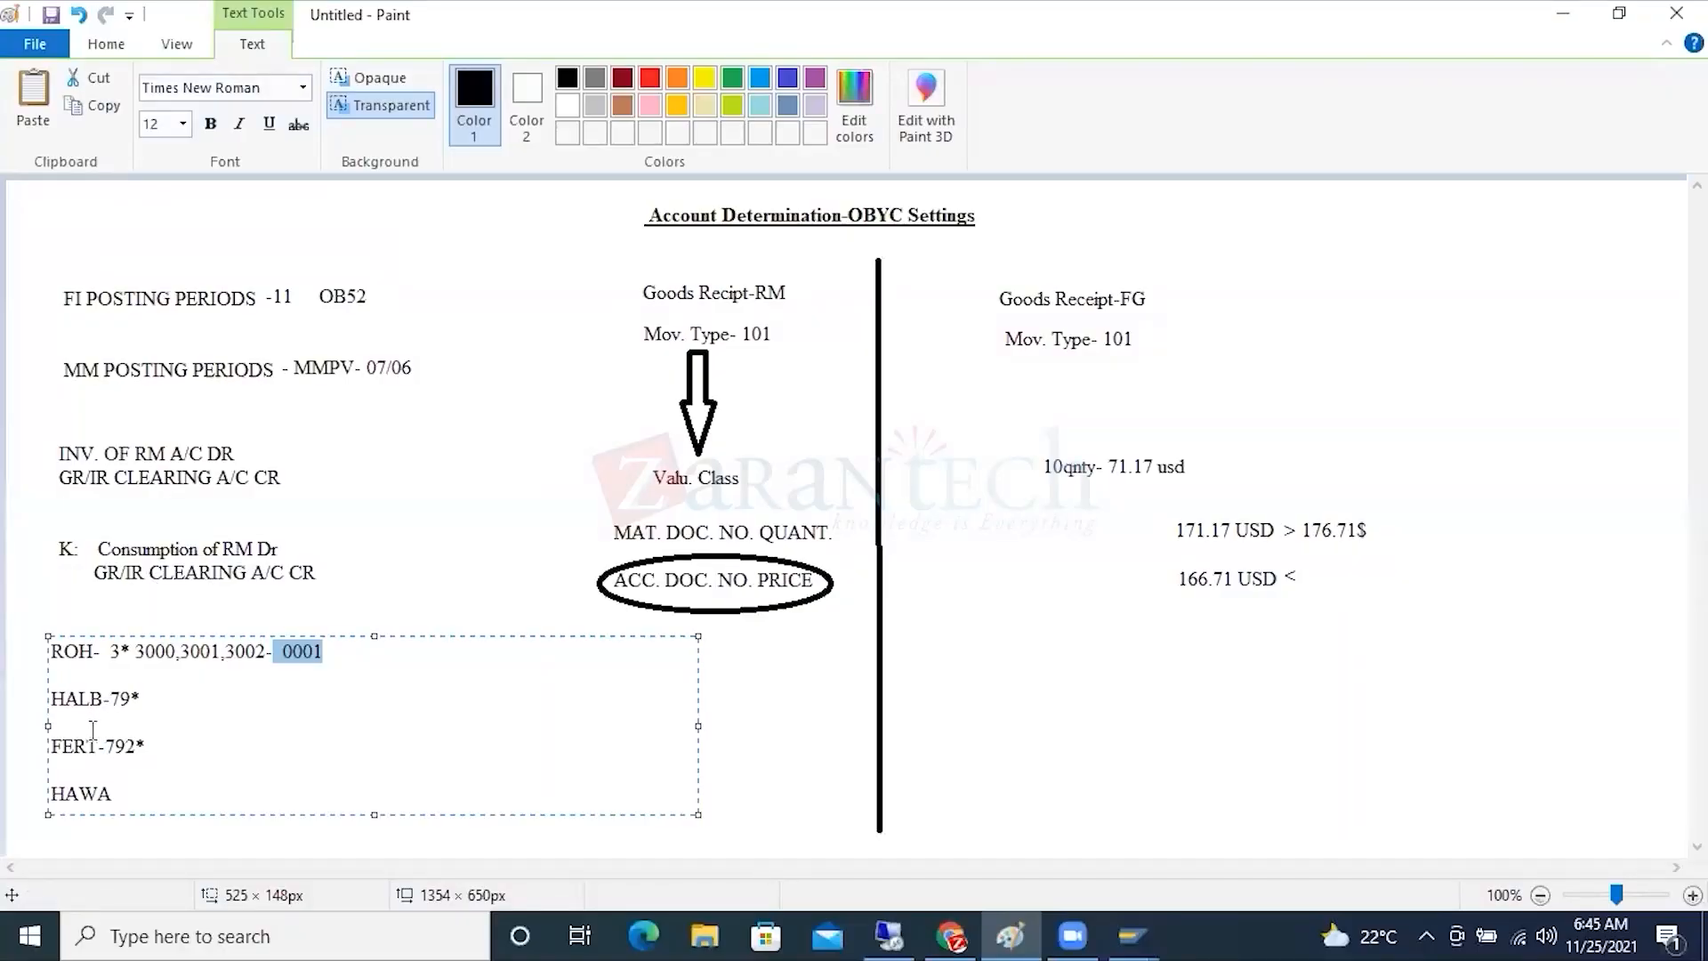
{"action": "left_click_drag", "start_coordinate": [121, 784], "coordinate": [33, 783]}
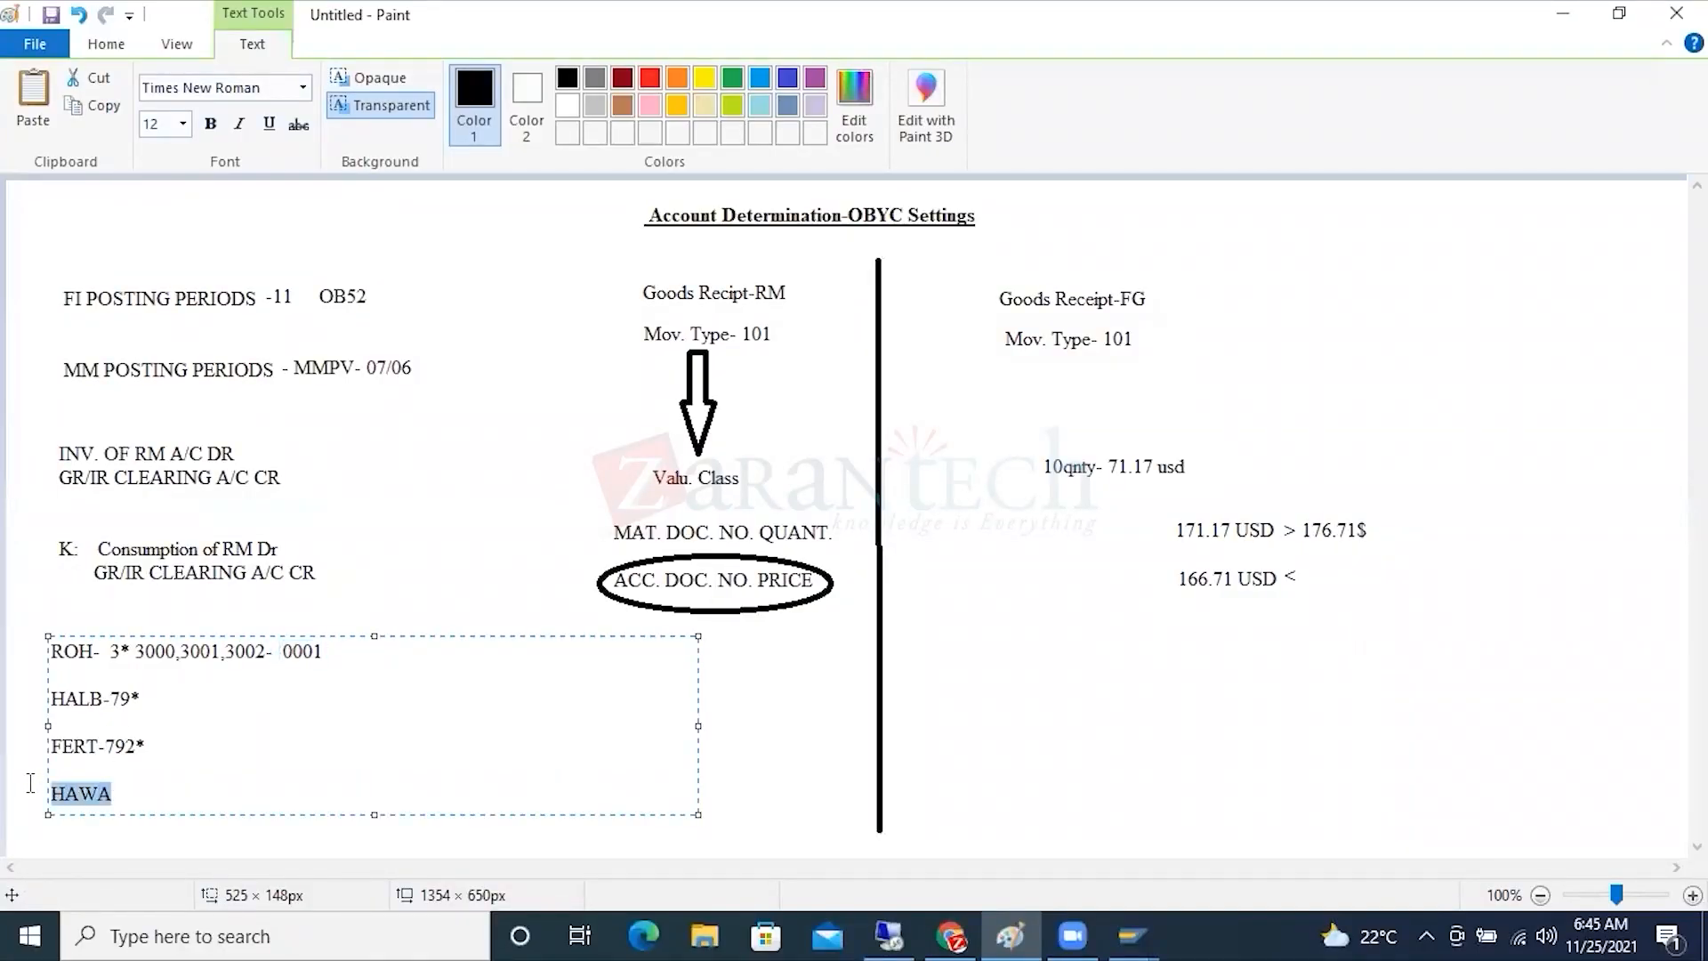
Return to SAP, open the material information for TG11, check its material type and close the information window.
{"action": "left_click", "coordinate": [889, 936]}
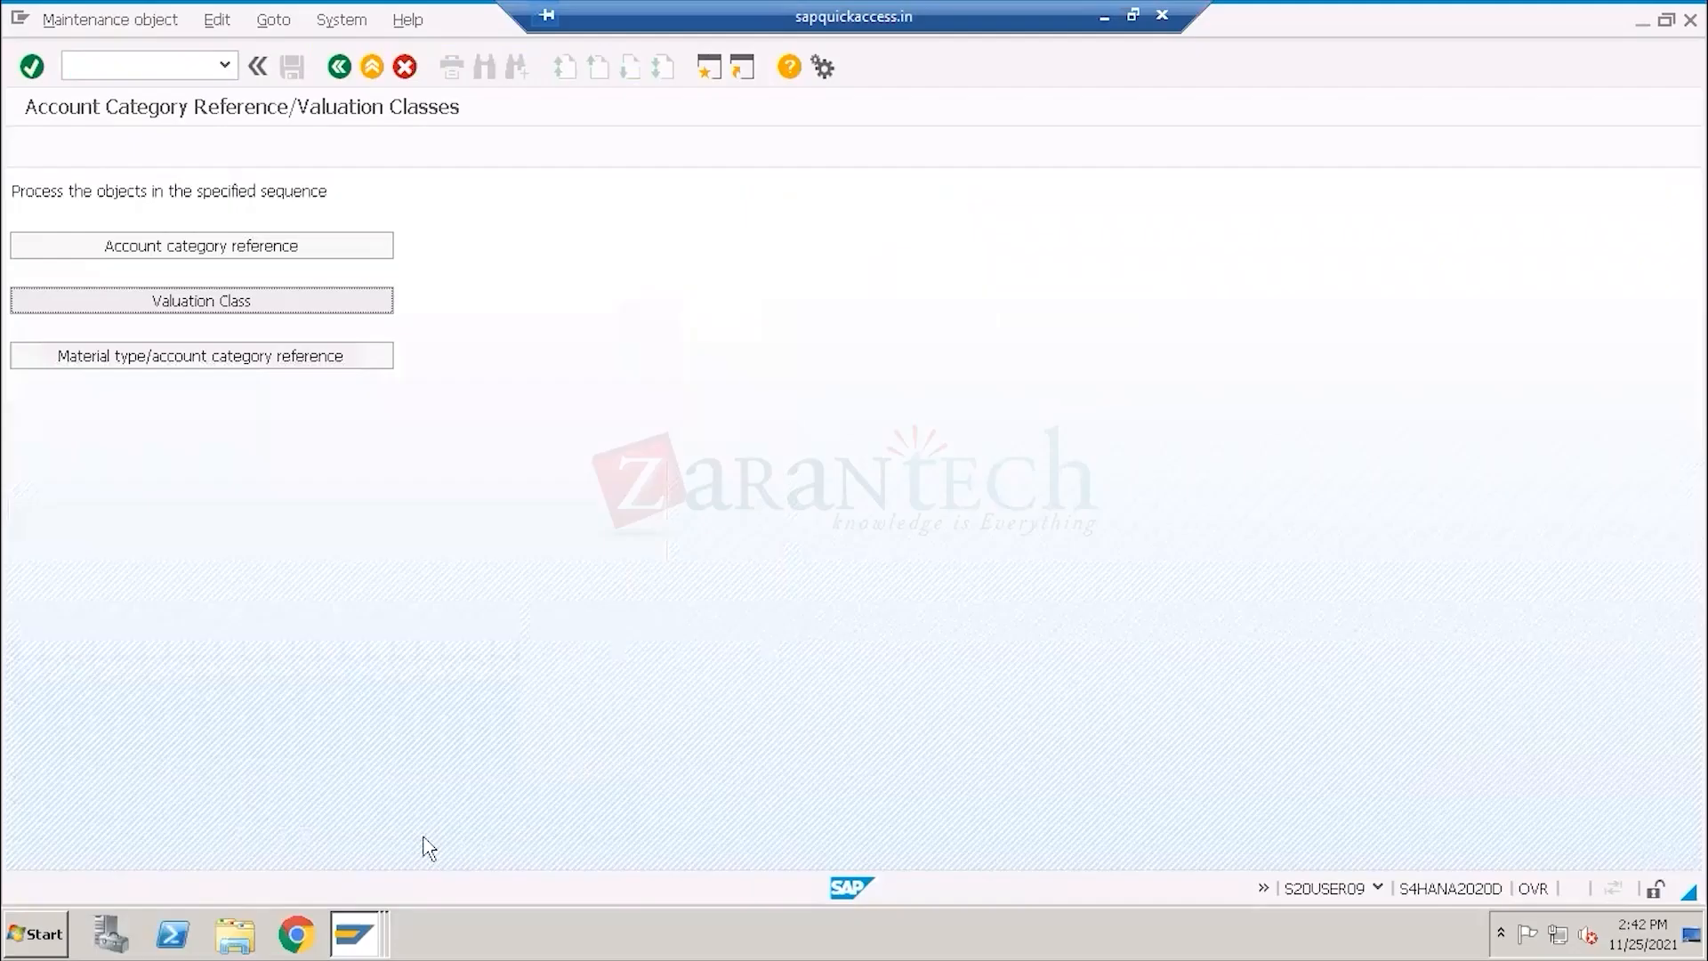
{"action": "left_click", "coordinate": [359, 934]}
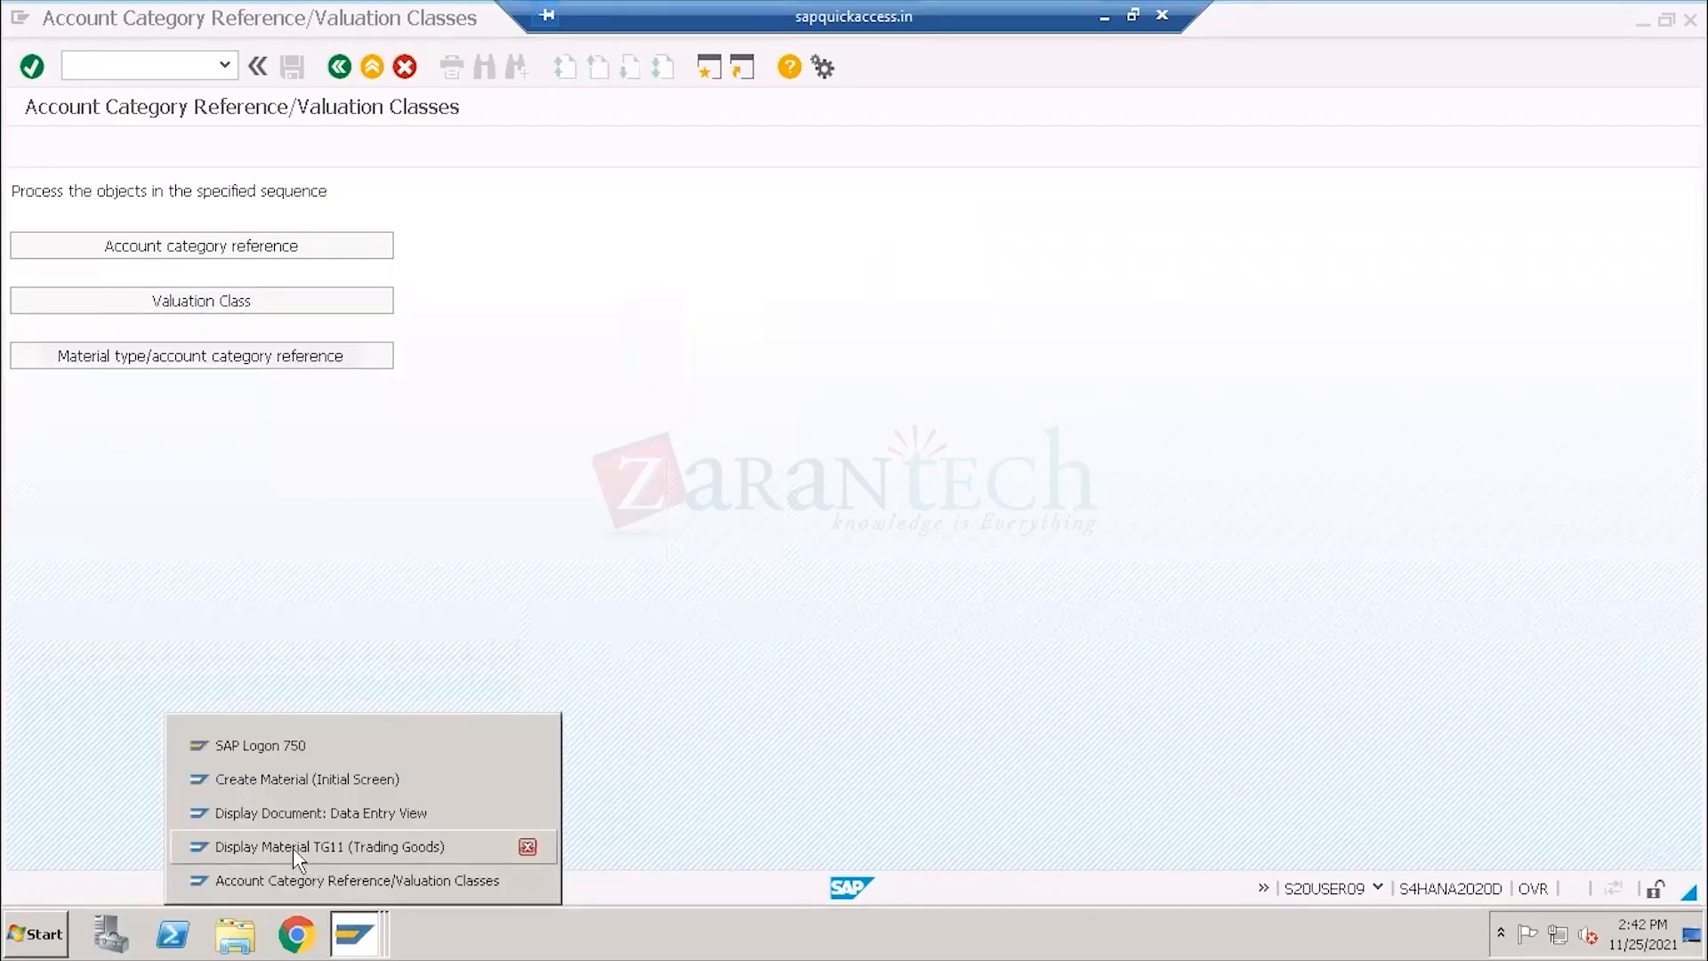
{"action": "left_click", "coordinate": [297, 843]}
{"action": "left_click", "coordinate": [674, 246]}
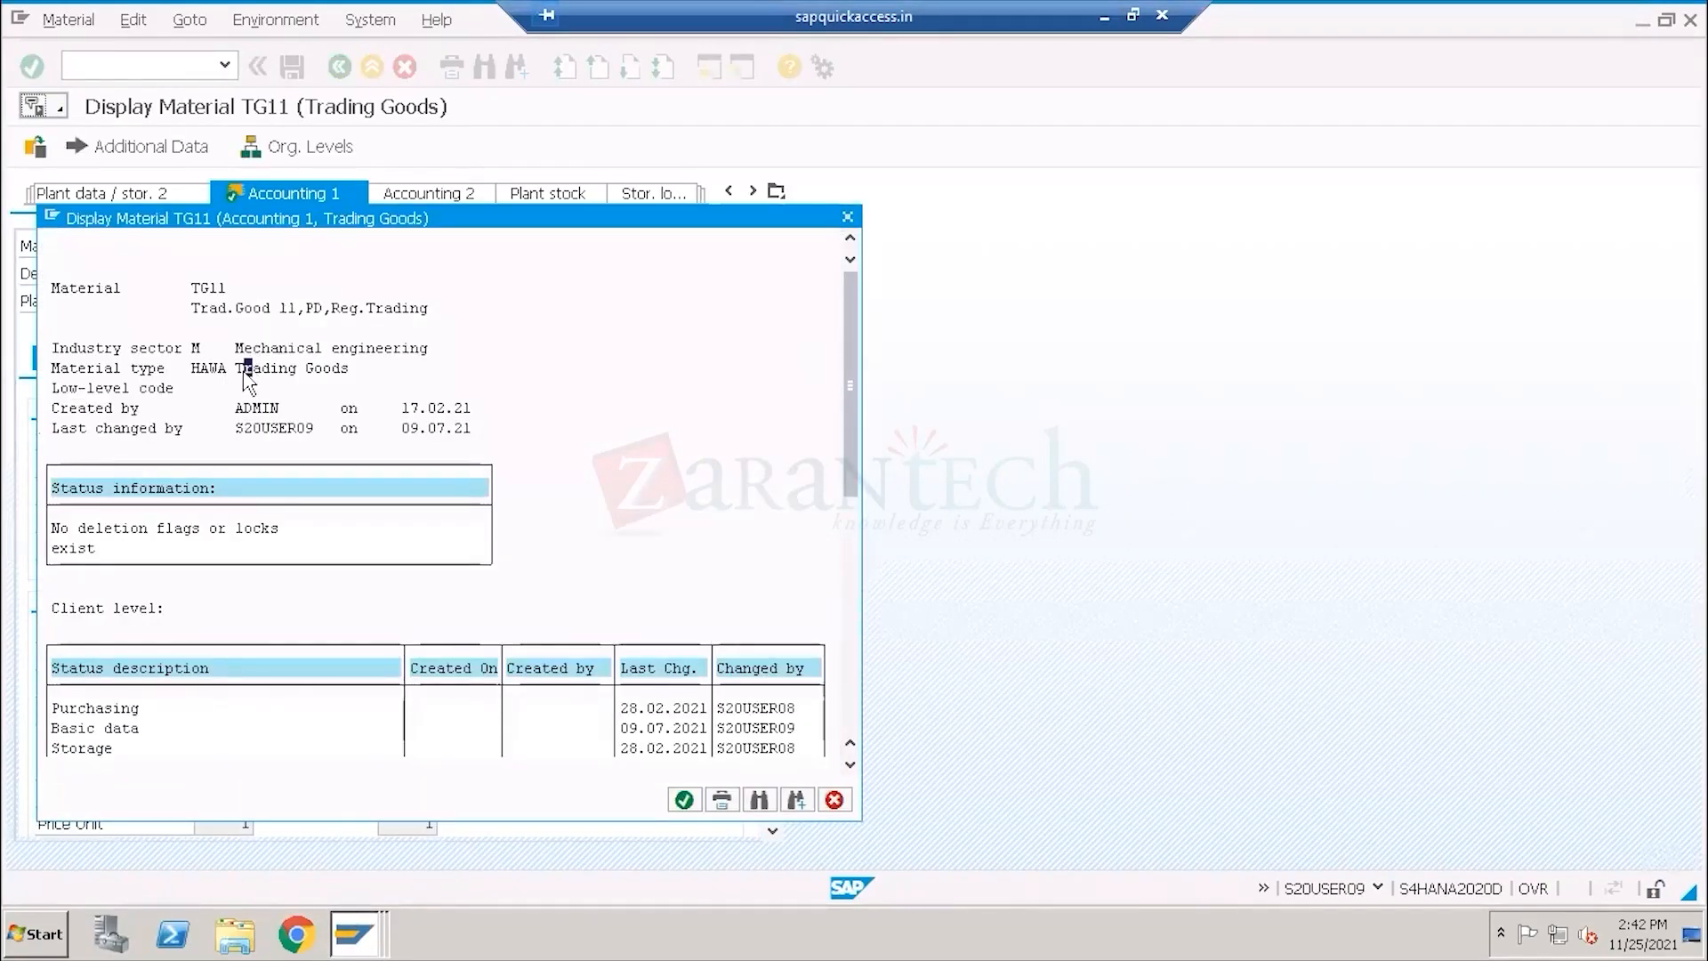
{"action": "left_click", "coordinate": [203, 370]}
{"action": "left_click", "coordinate": [684, 800]}
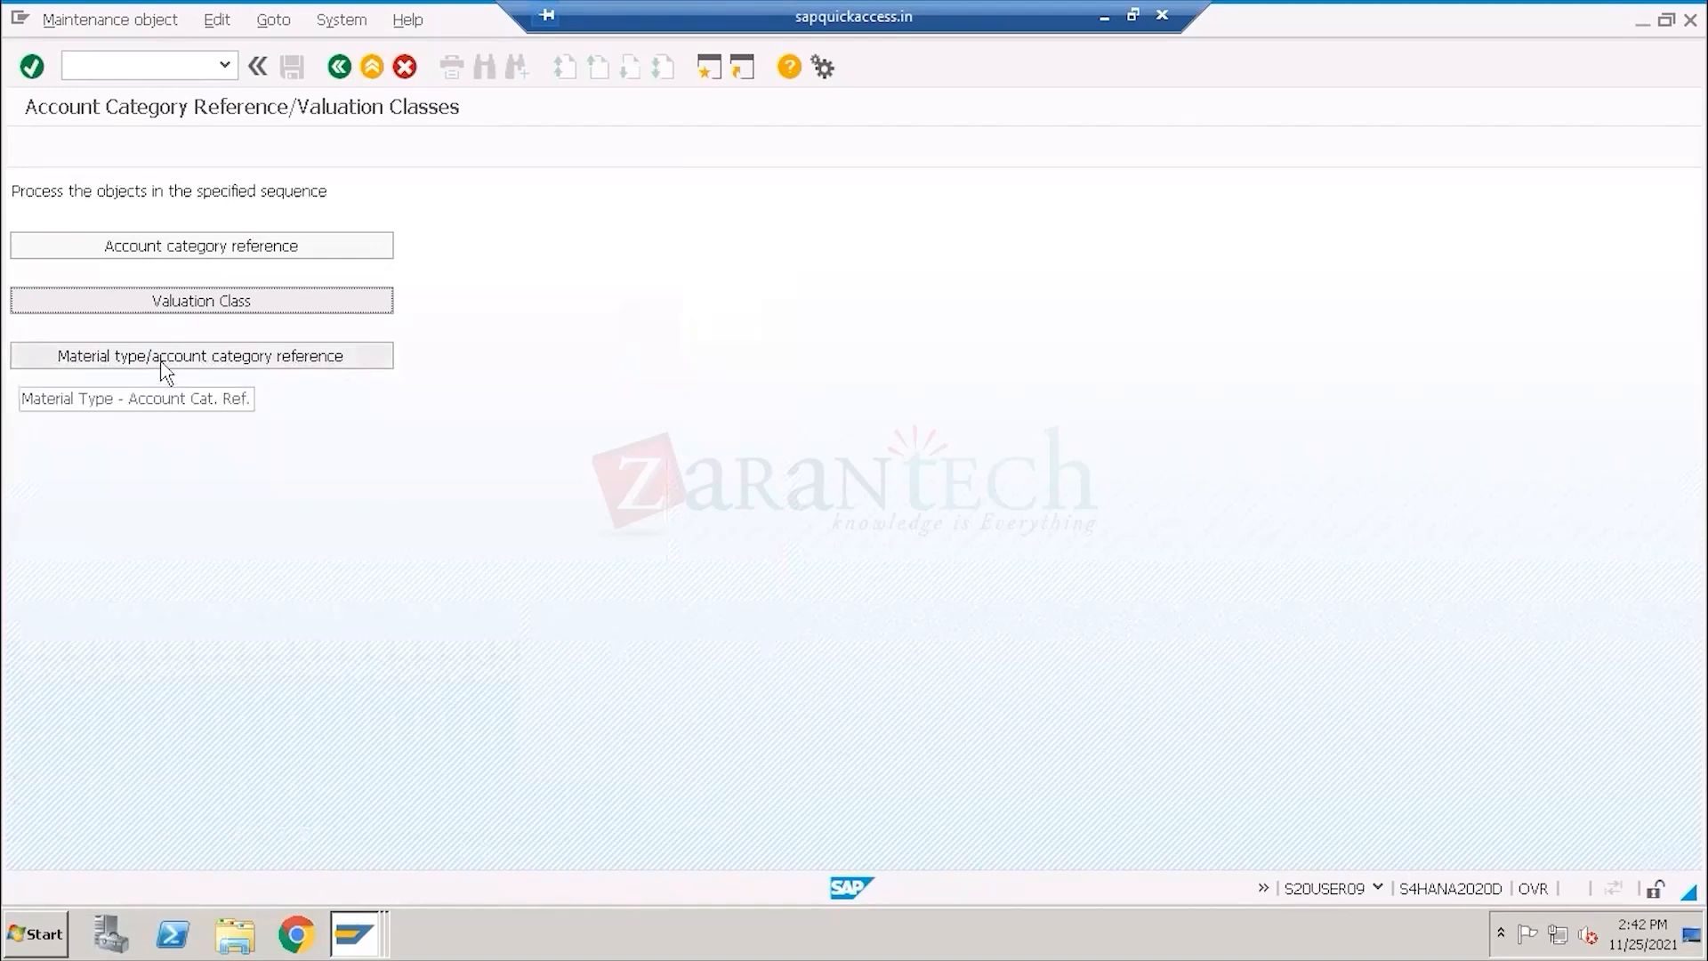
Open the material type to account category reference assignments and mark the HAWA trading goods row.
{"action": "left_click", "coordinate": [165, 364]}
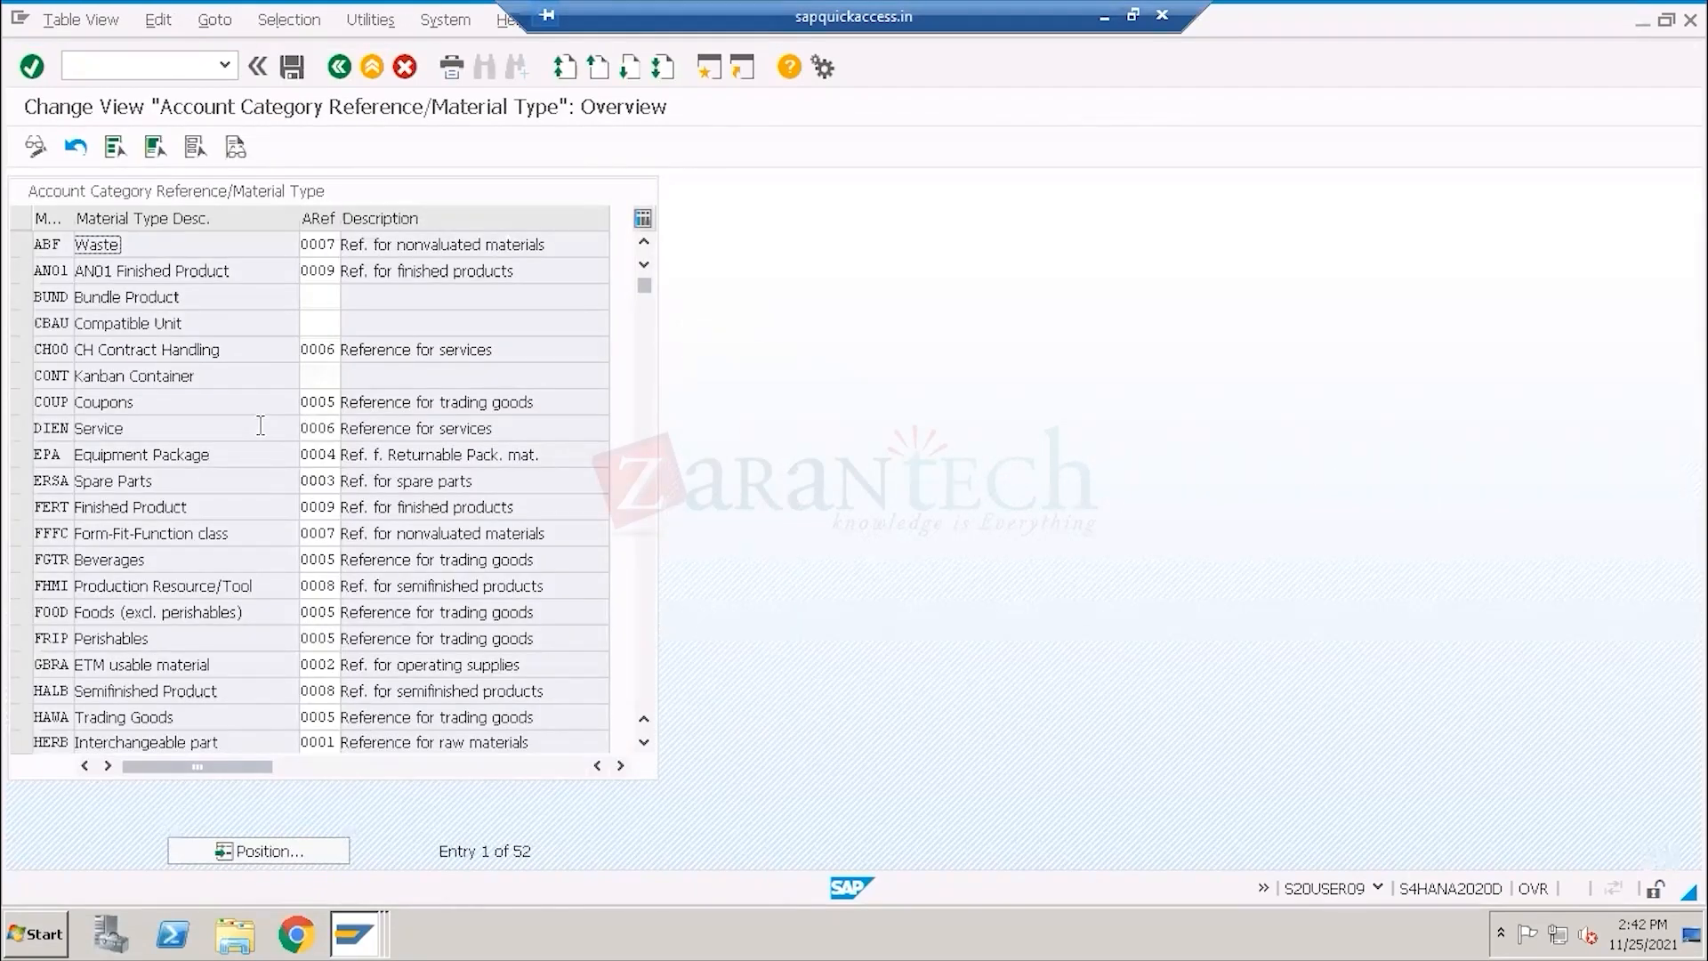
{"action": "left_click", "coordinate": [21, 717]}
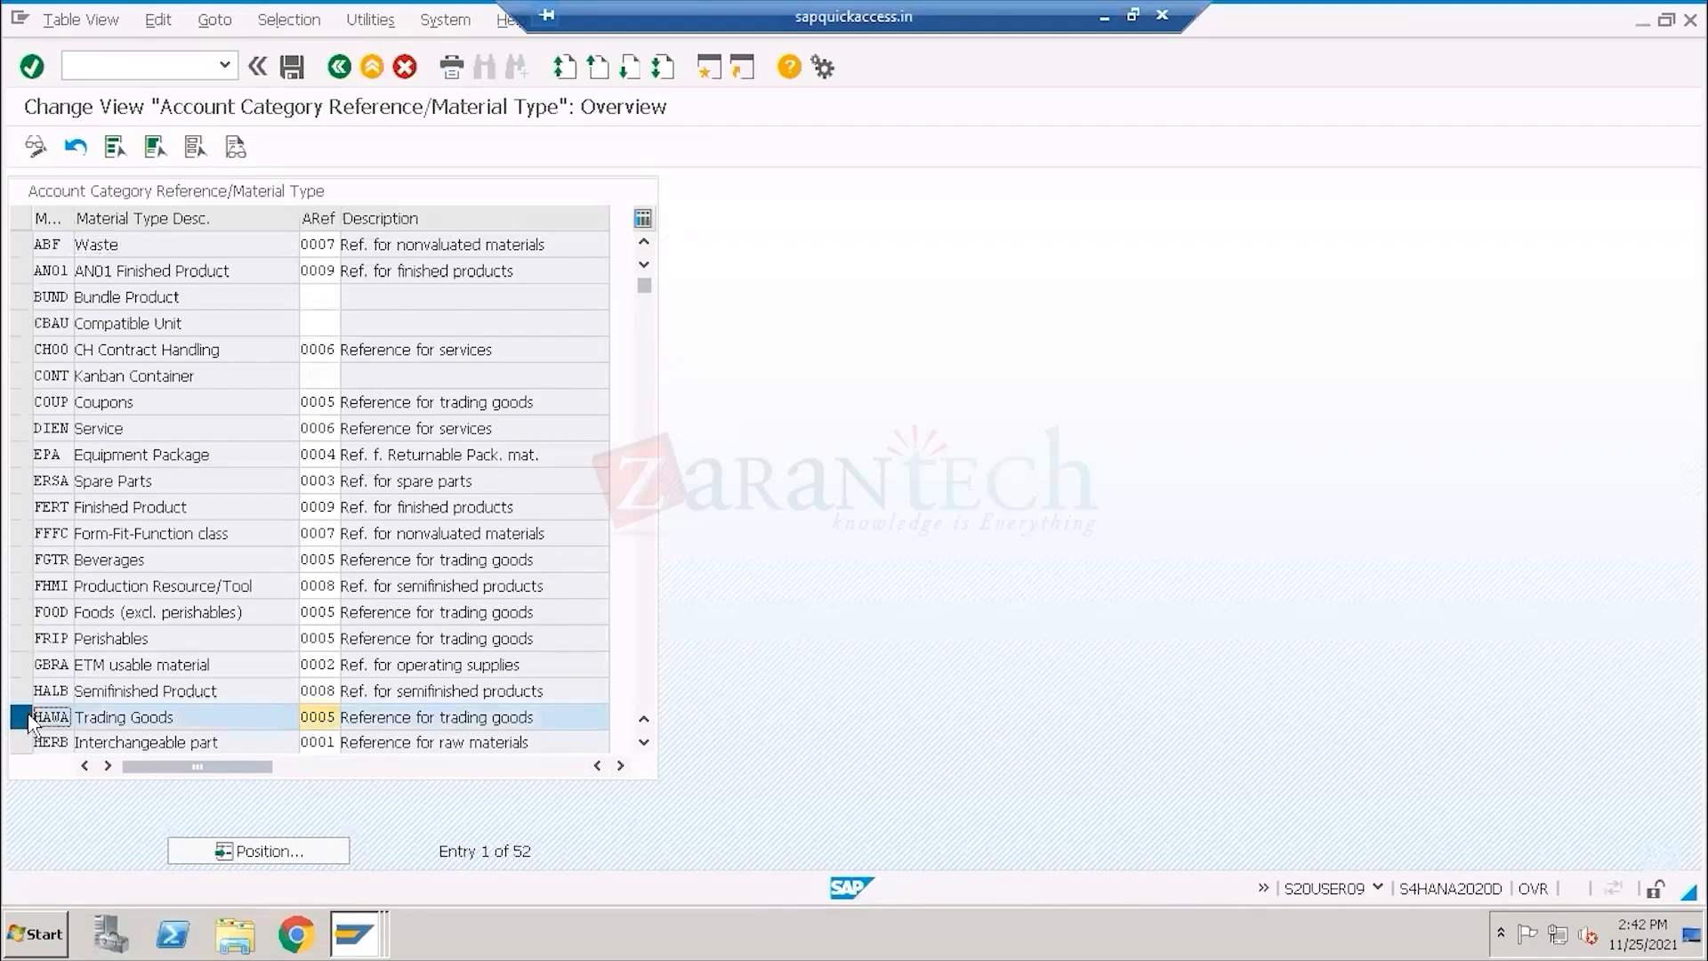
{"action": "scroll", "coordinate": [488, 531], "scroll_direction": "down", "scroll_amount": 4}
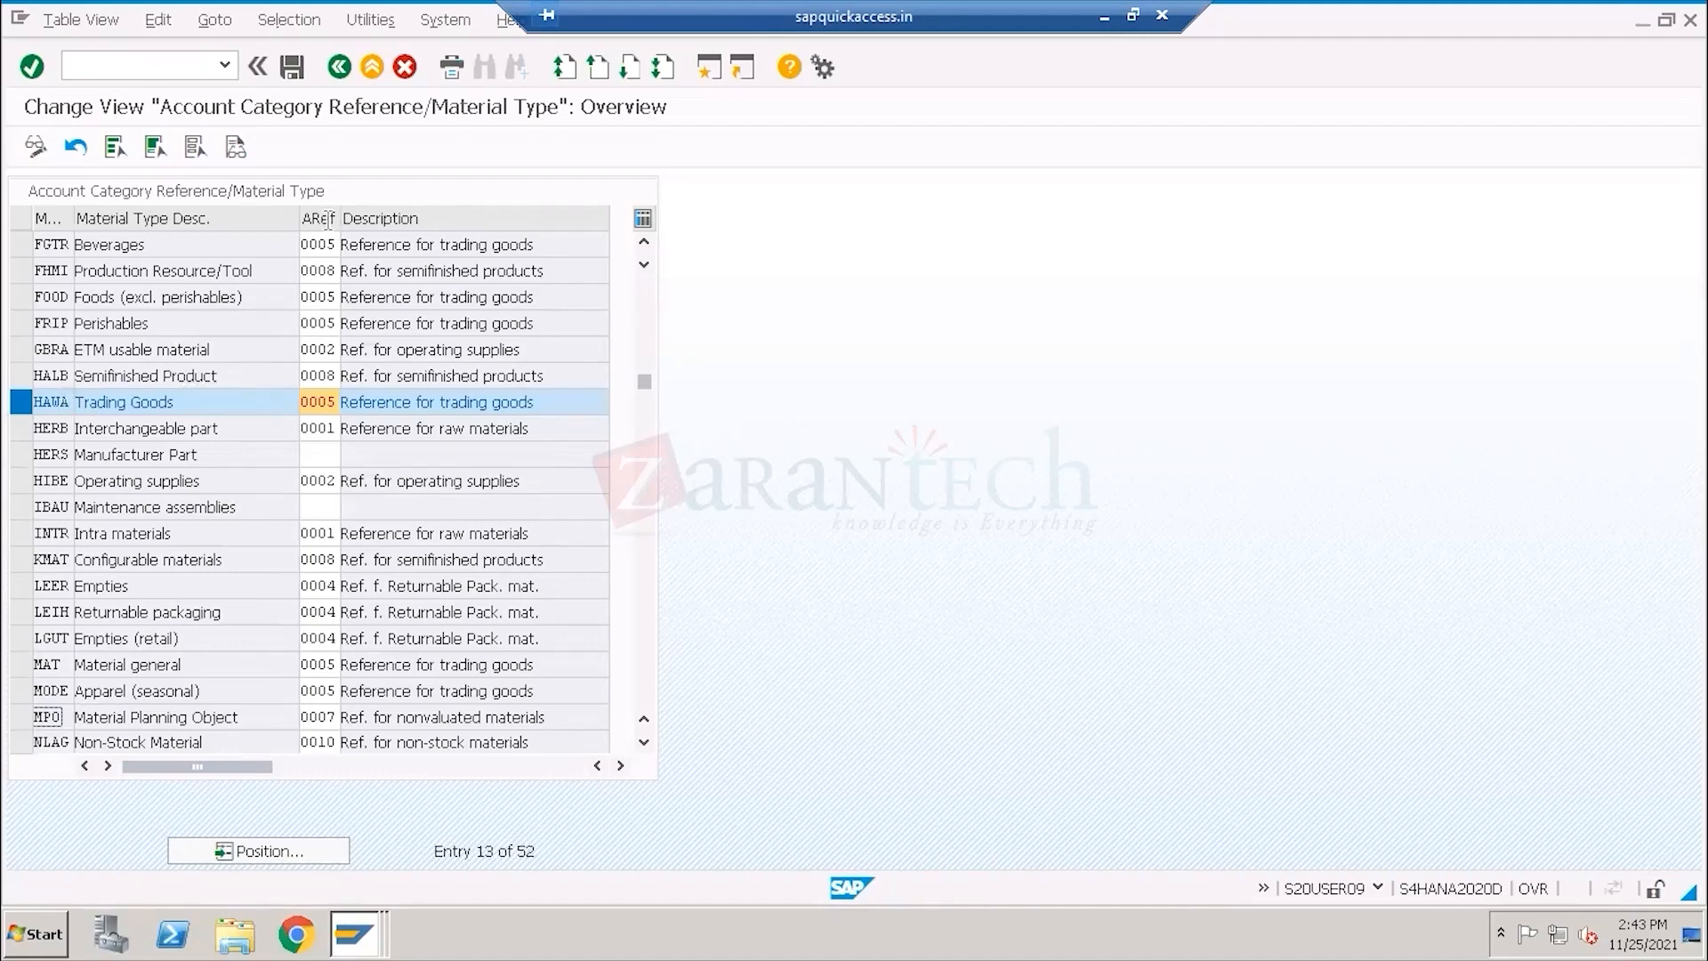
Go back to the valuation classes overview, mark the 3100 trading goods row and select its account reference value.
{"action": "left_click", "coordinate": [338, 67]}
{"action": "left_click", "coordinate": [240, 304]}
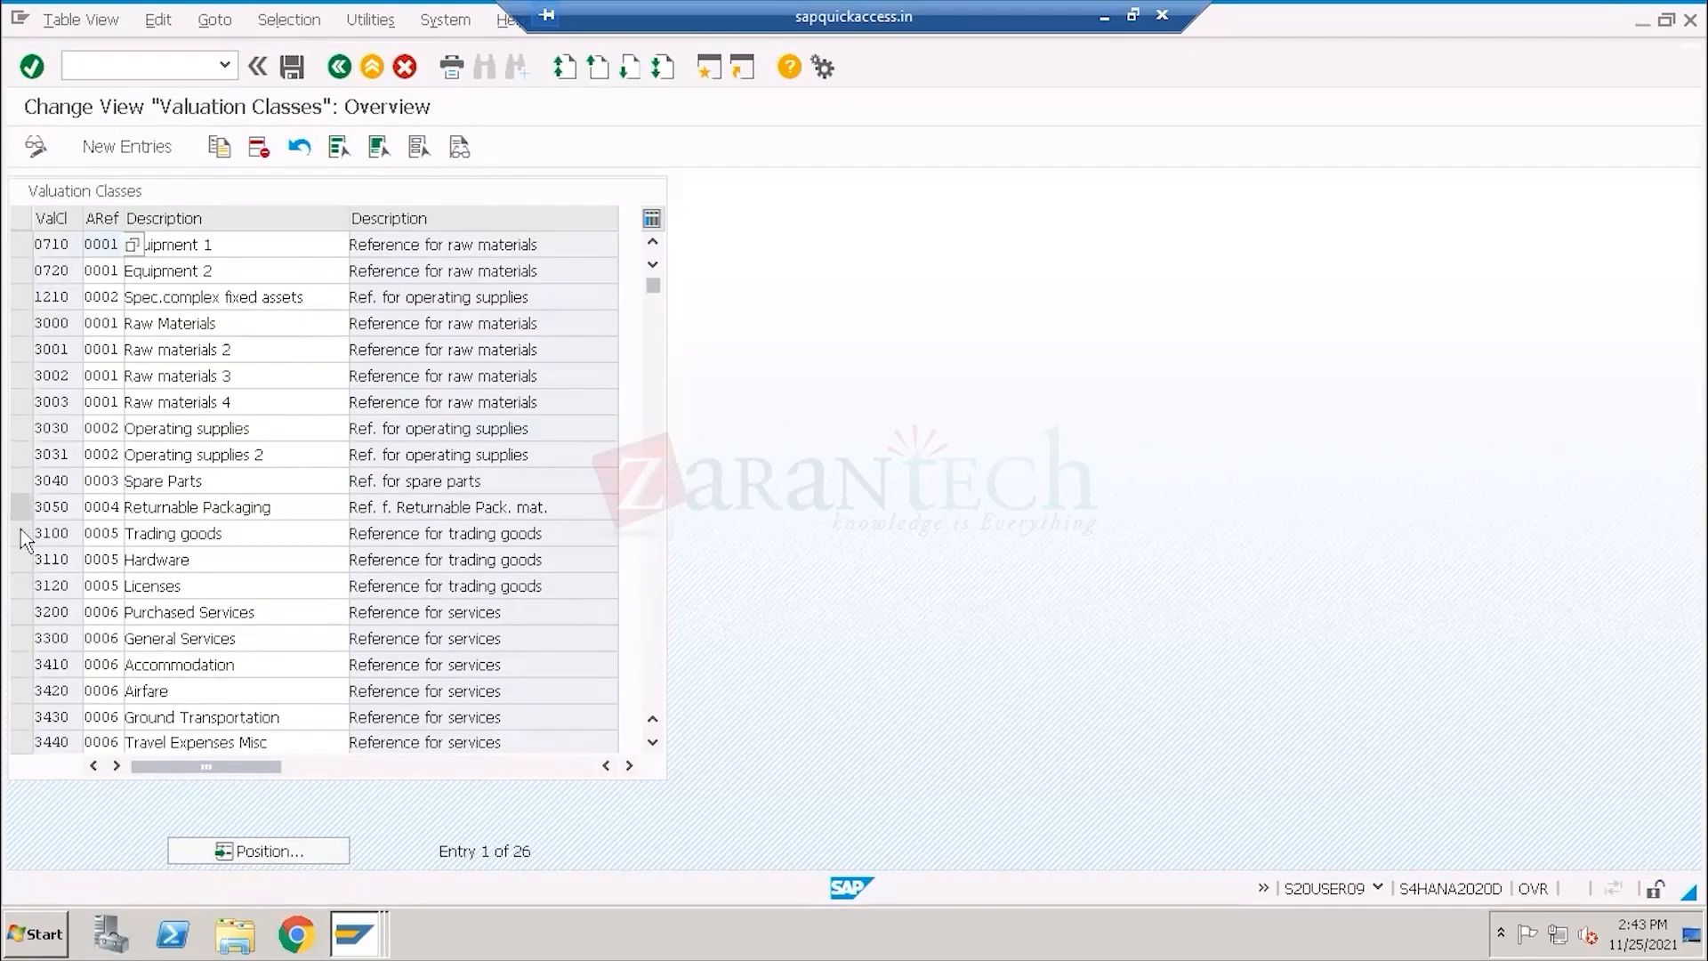
{"action": "left_click", "coordinate": [19, 533]}
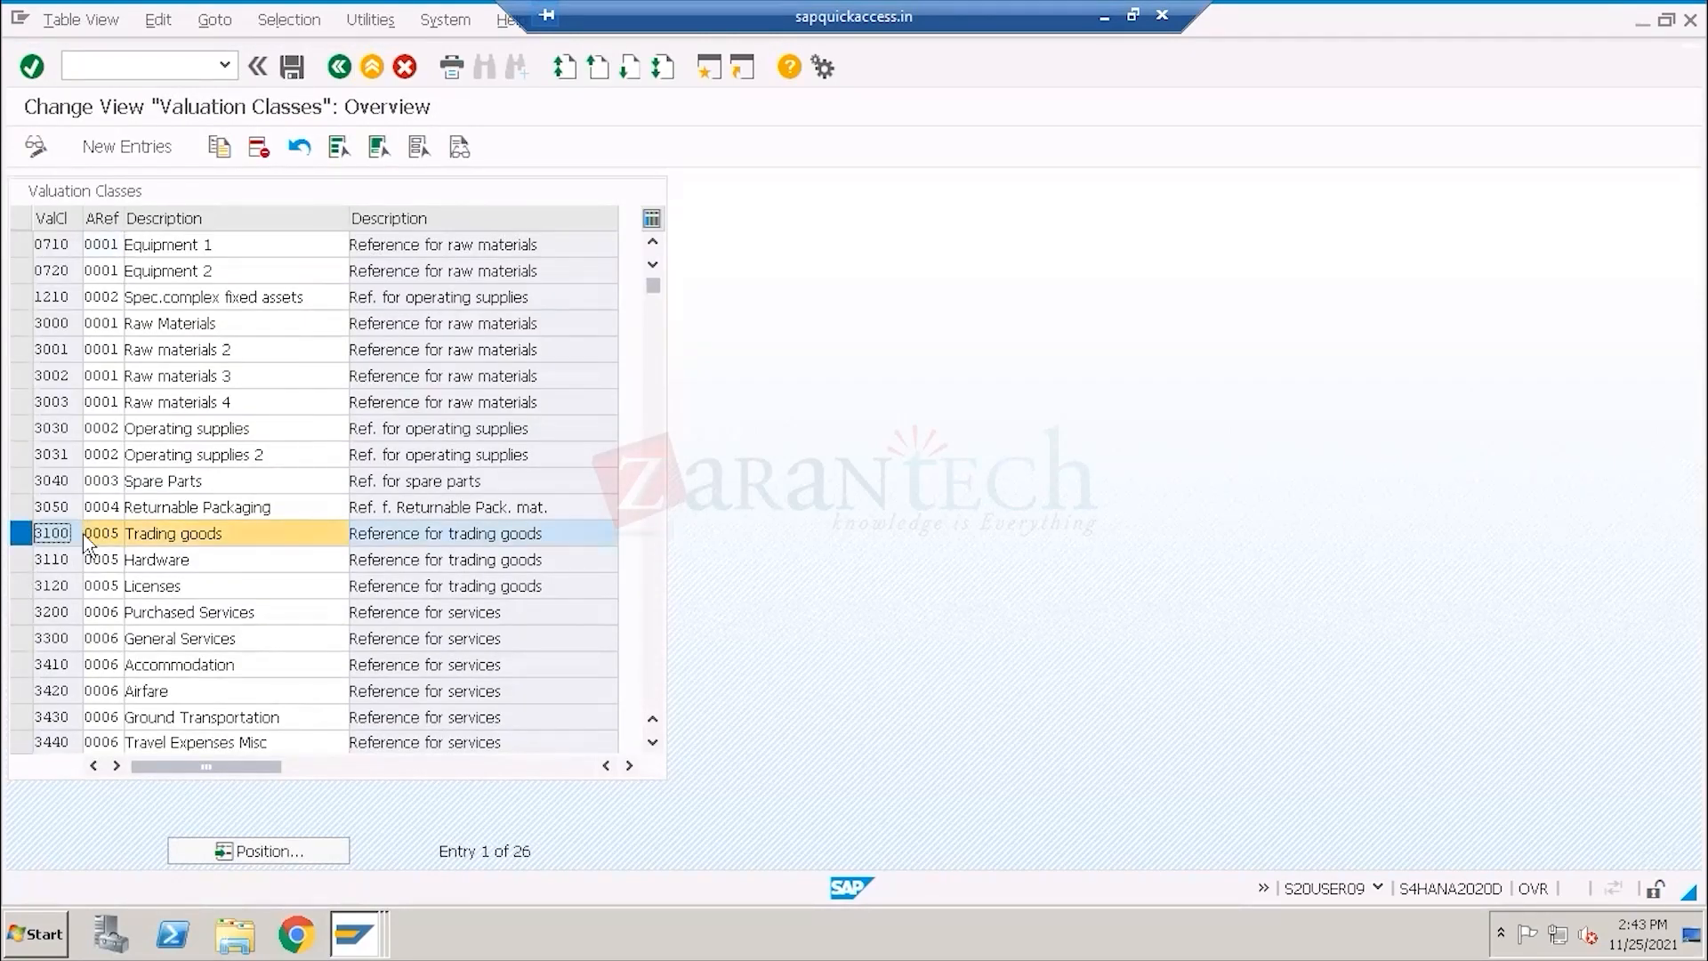
{"action": "double_click", "coordinate": [99, 533]}
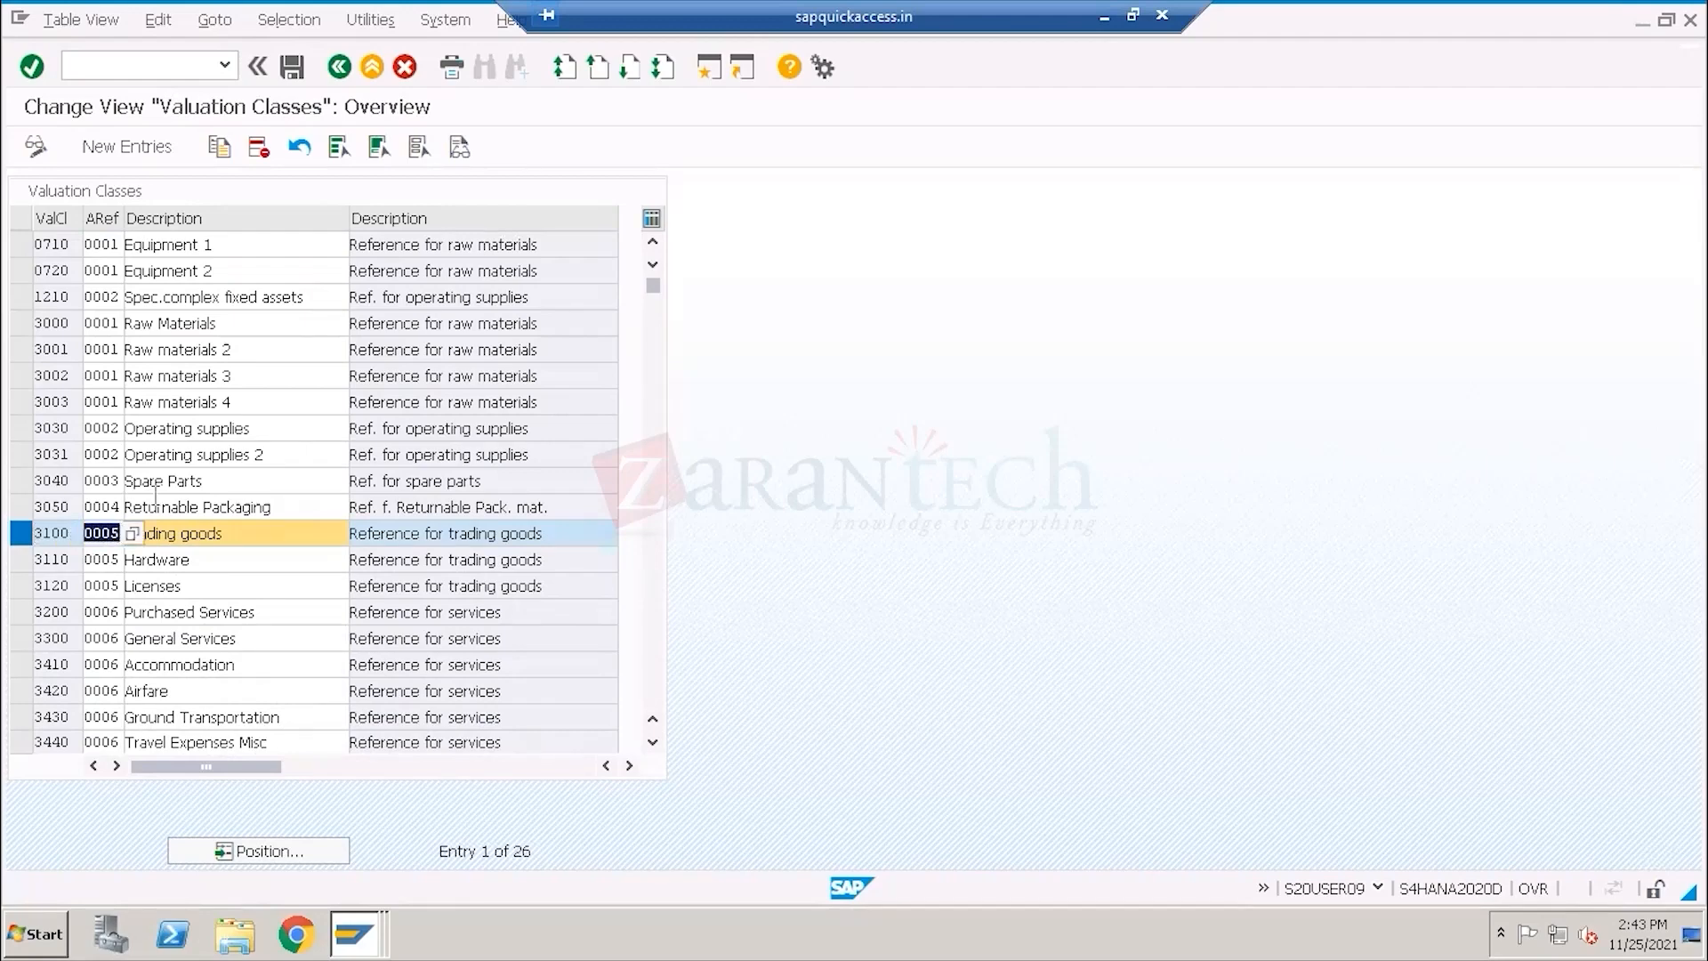
Reopen the material type assignments, mark the HAWA row and highlight its account category reference.
{"action": "left_click", "coordinate": [331, 68]}
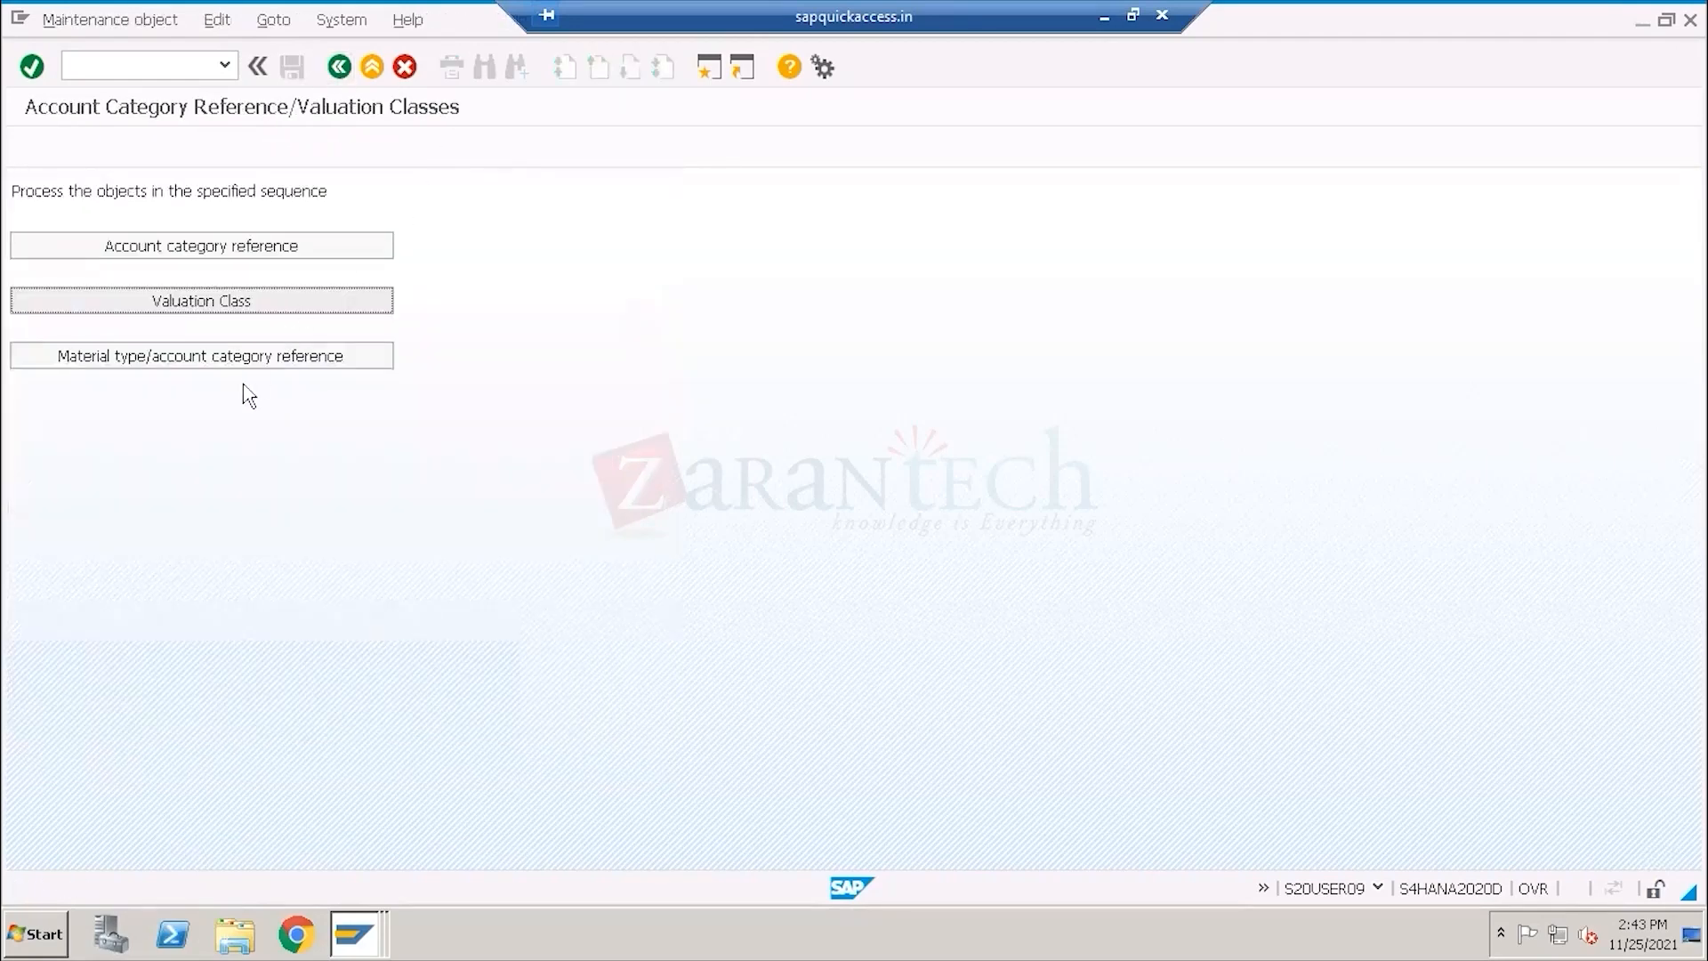
{"action": "left_click", "coordinate": [208, 366]}
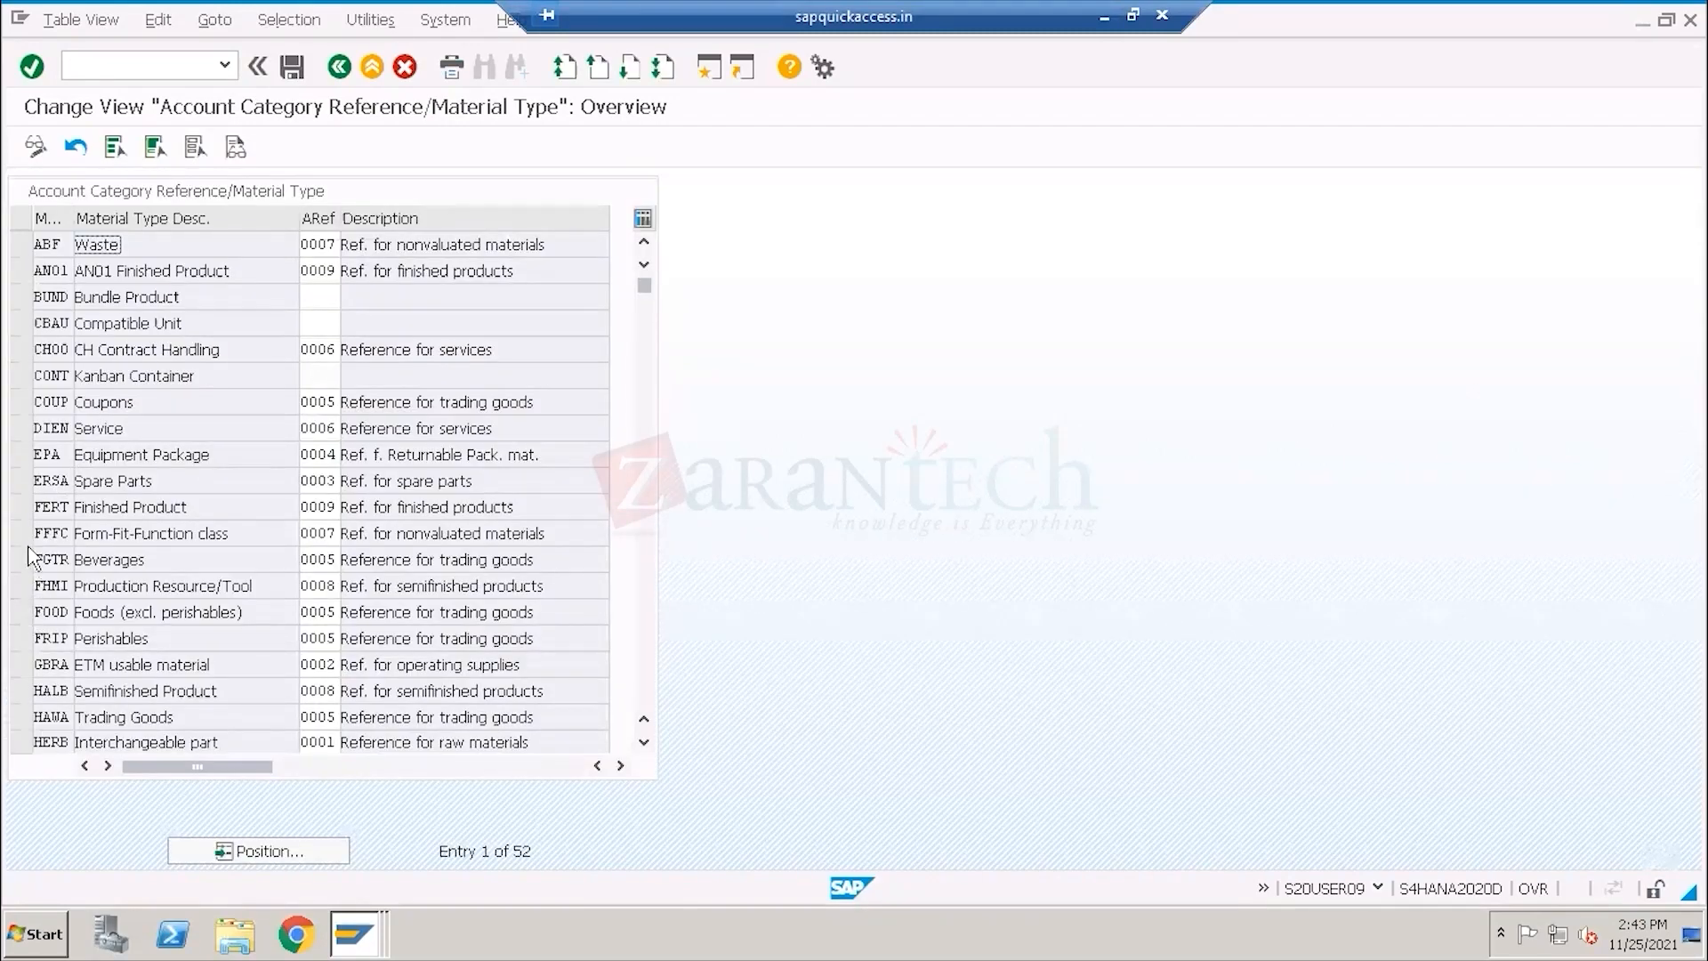
{"action": "left_click", "coordinate": [20, 717]}
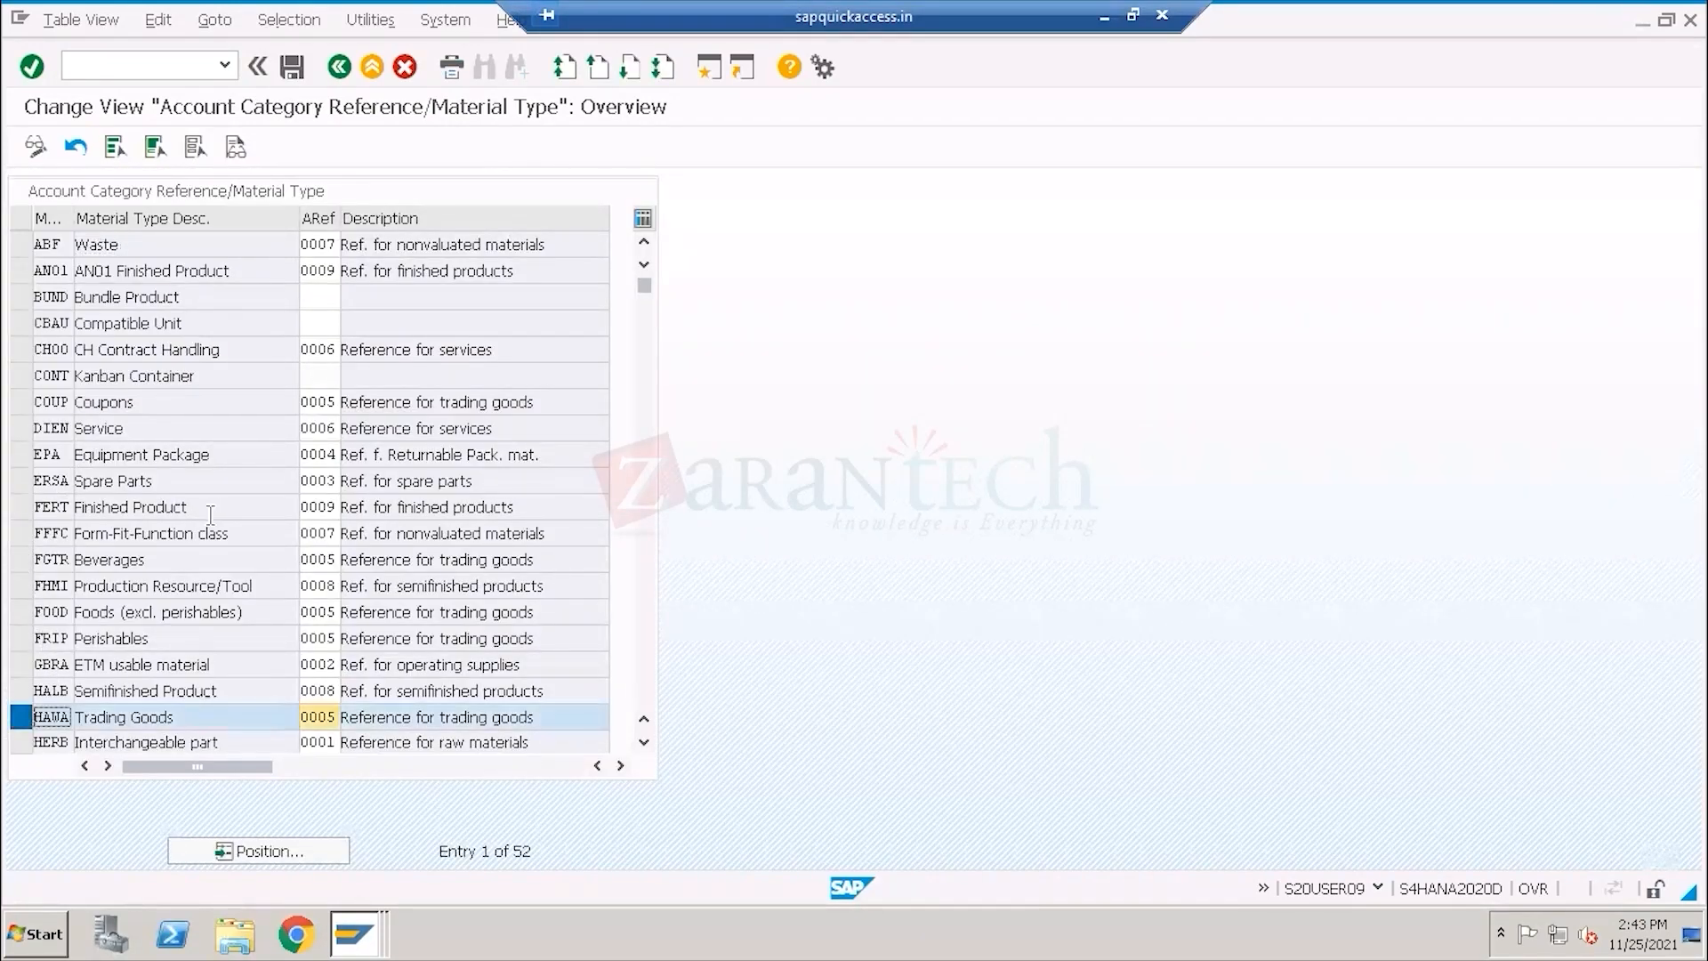
{"action": "scroll", "coordinate": [213, 509], "scroll_direction": "down", "scroll_amount": 5}
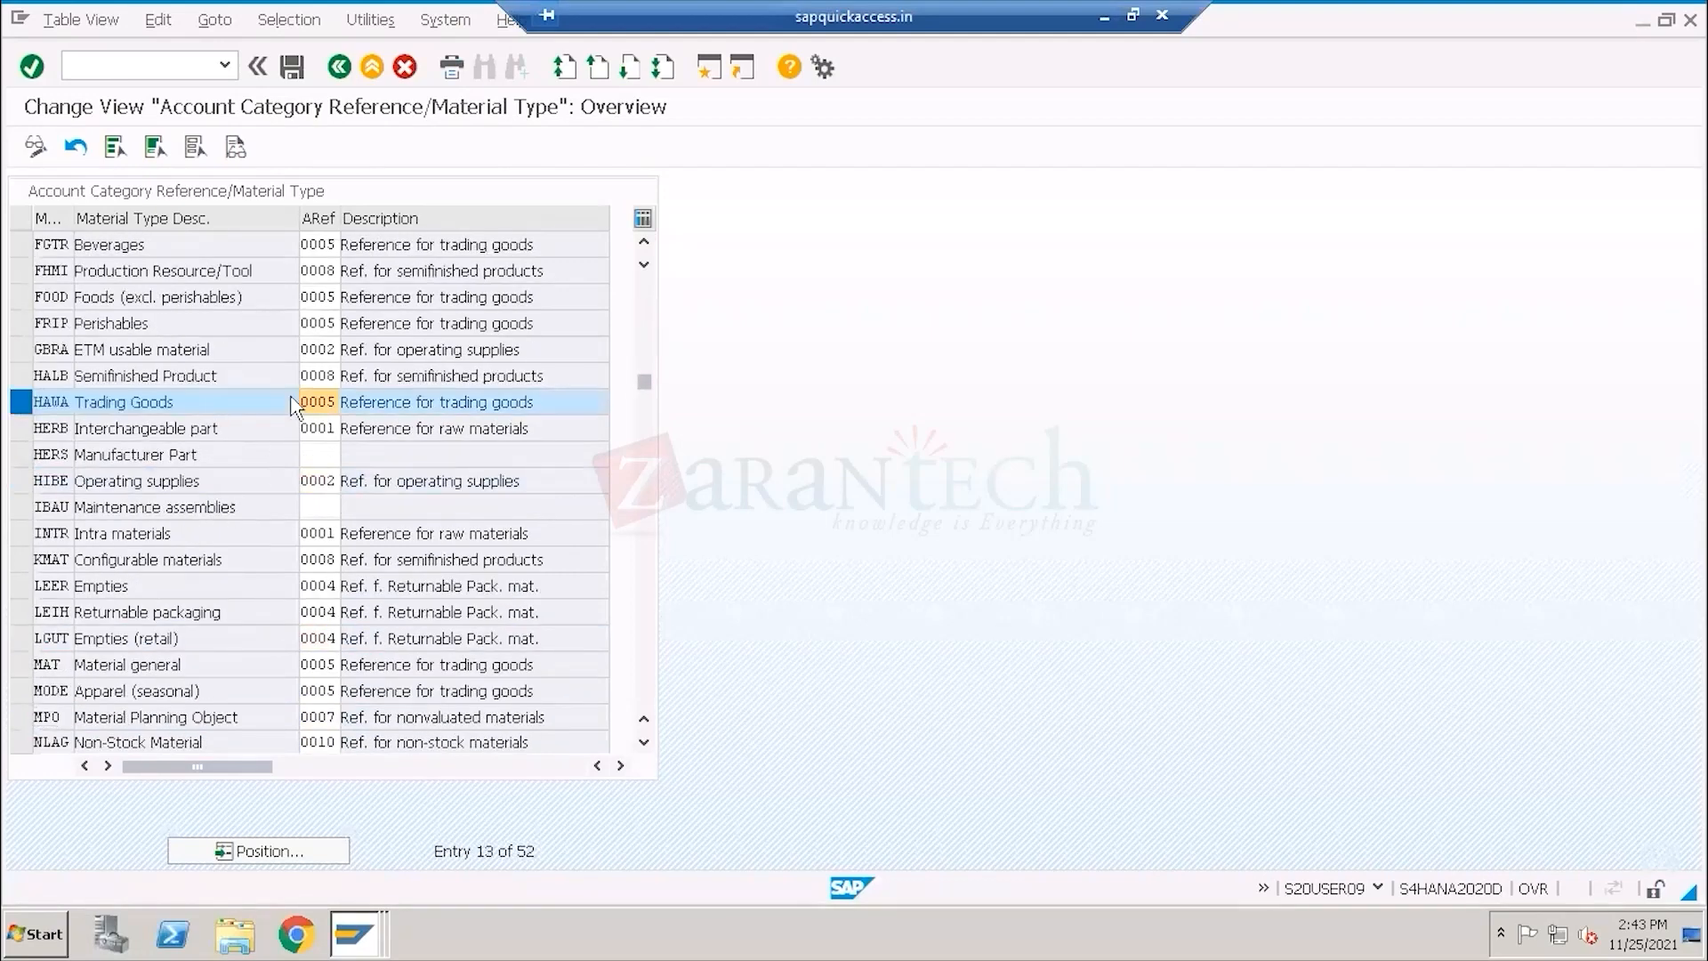
{"action": "left_click_drag", "start_coordinate": [306, 326], "coordinate": [339, 325]}
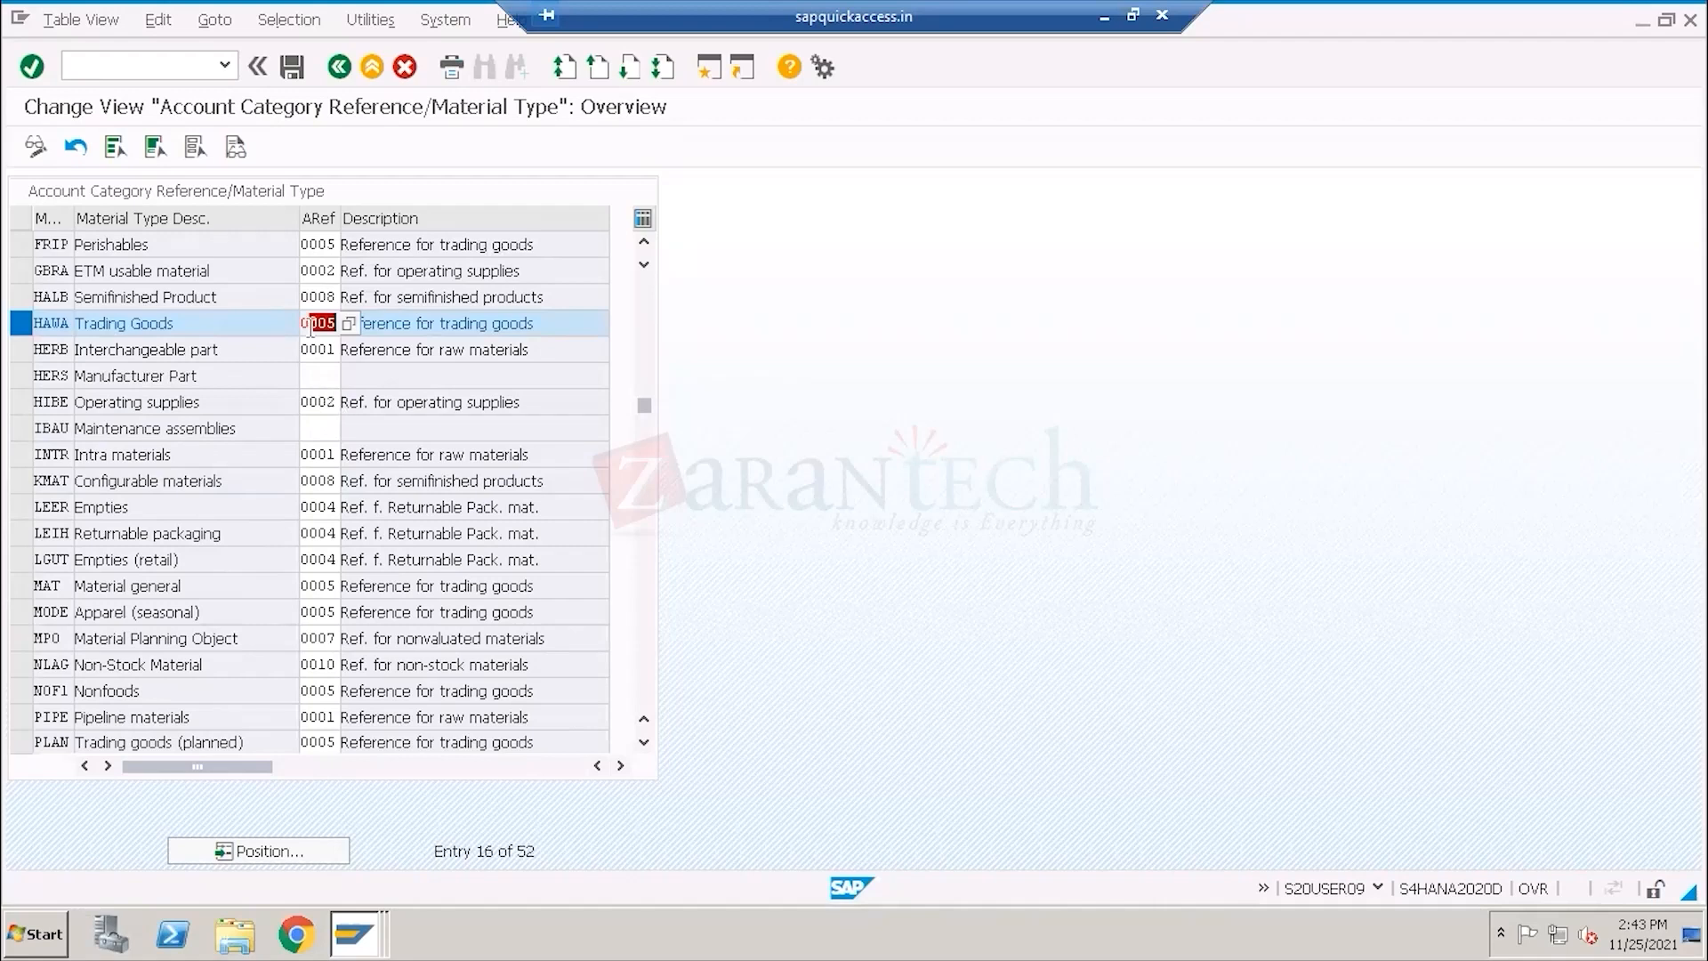
Leave the valuation class settings, open Configure Automatic Postings and cancel the valuation area entry.
{"action": "left_click_drag", "start_coordinate": [308, 327], "coordinate": [334, 332]}
{"action": "left_click", "coordinate": [340, 70]}
{"action": "left_click", "coordinate": [340, 69]}
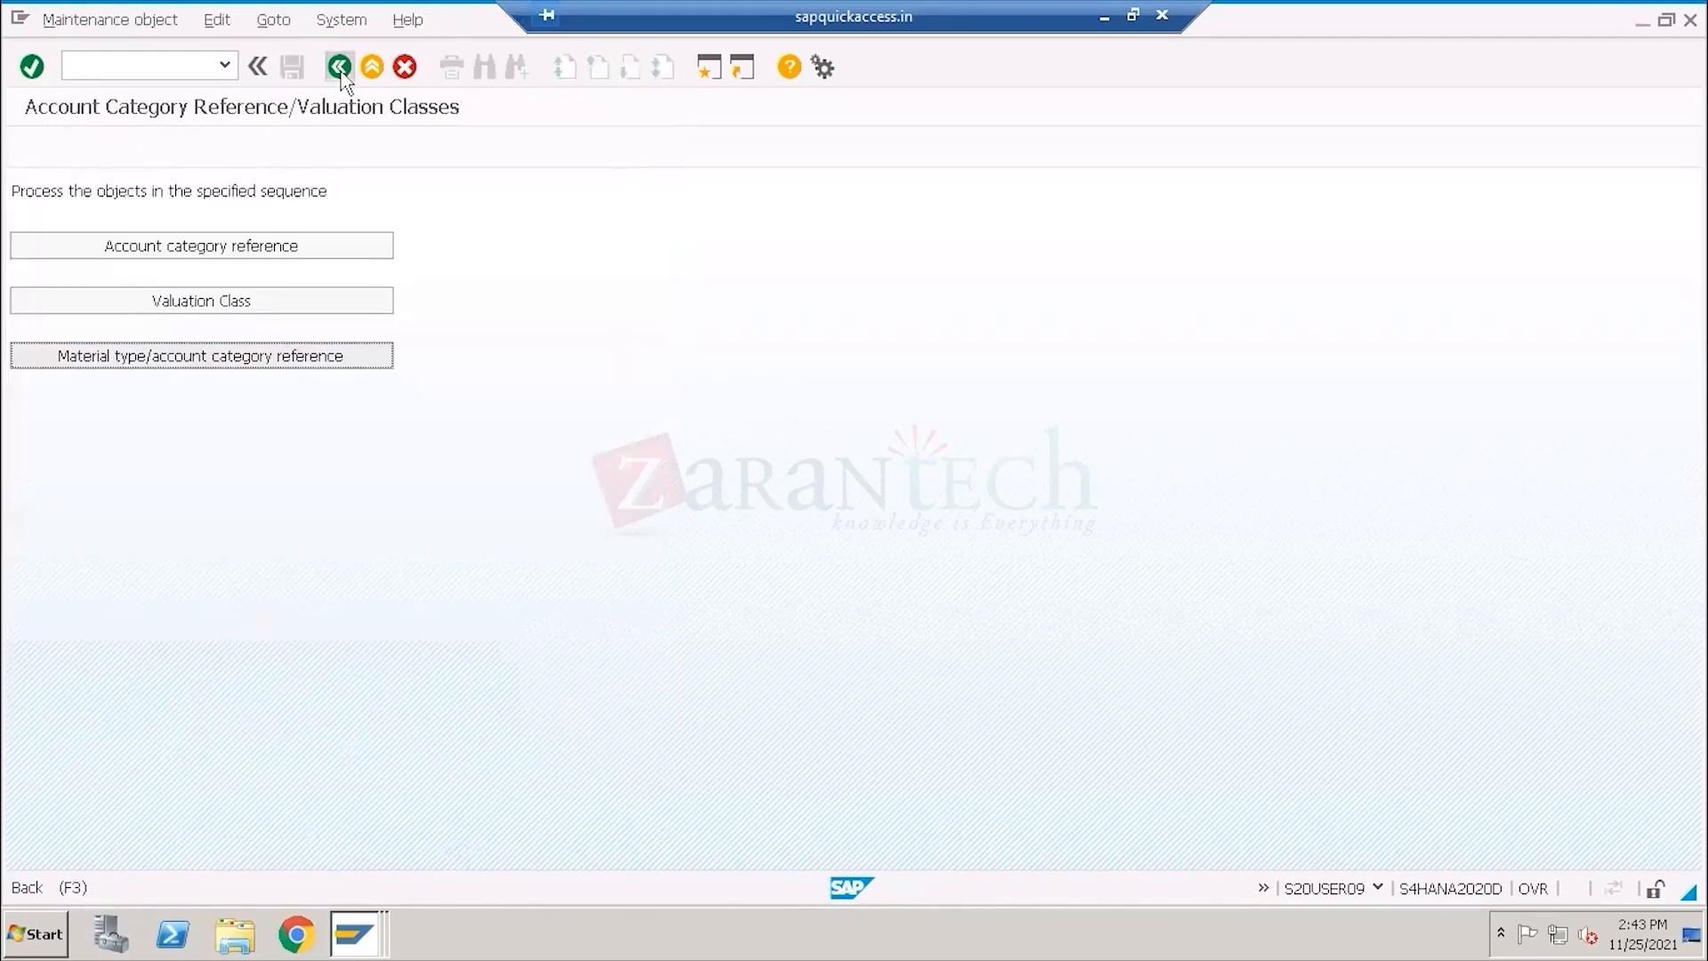
{"action": "left_click", "coordinate": [232, 570]}
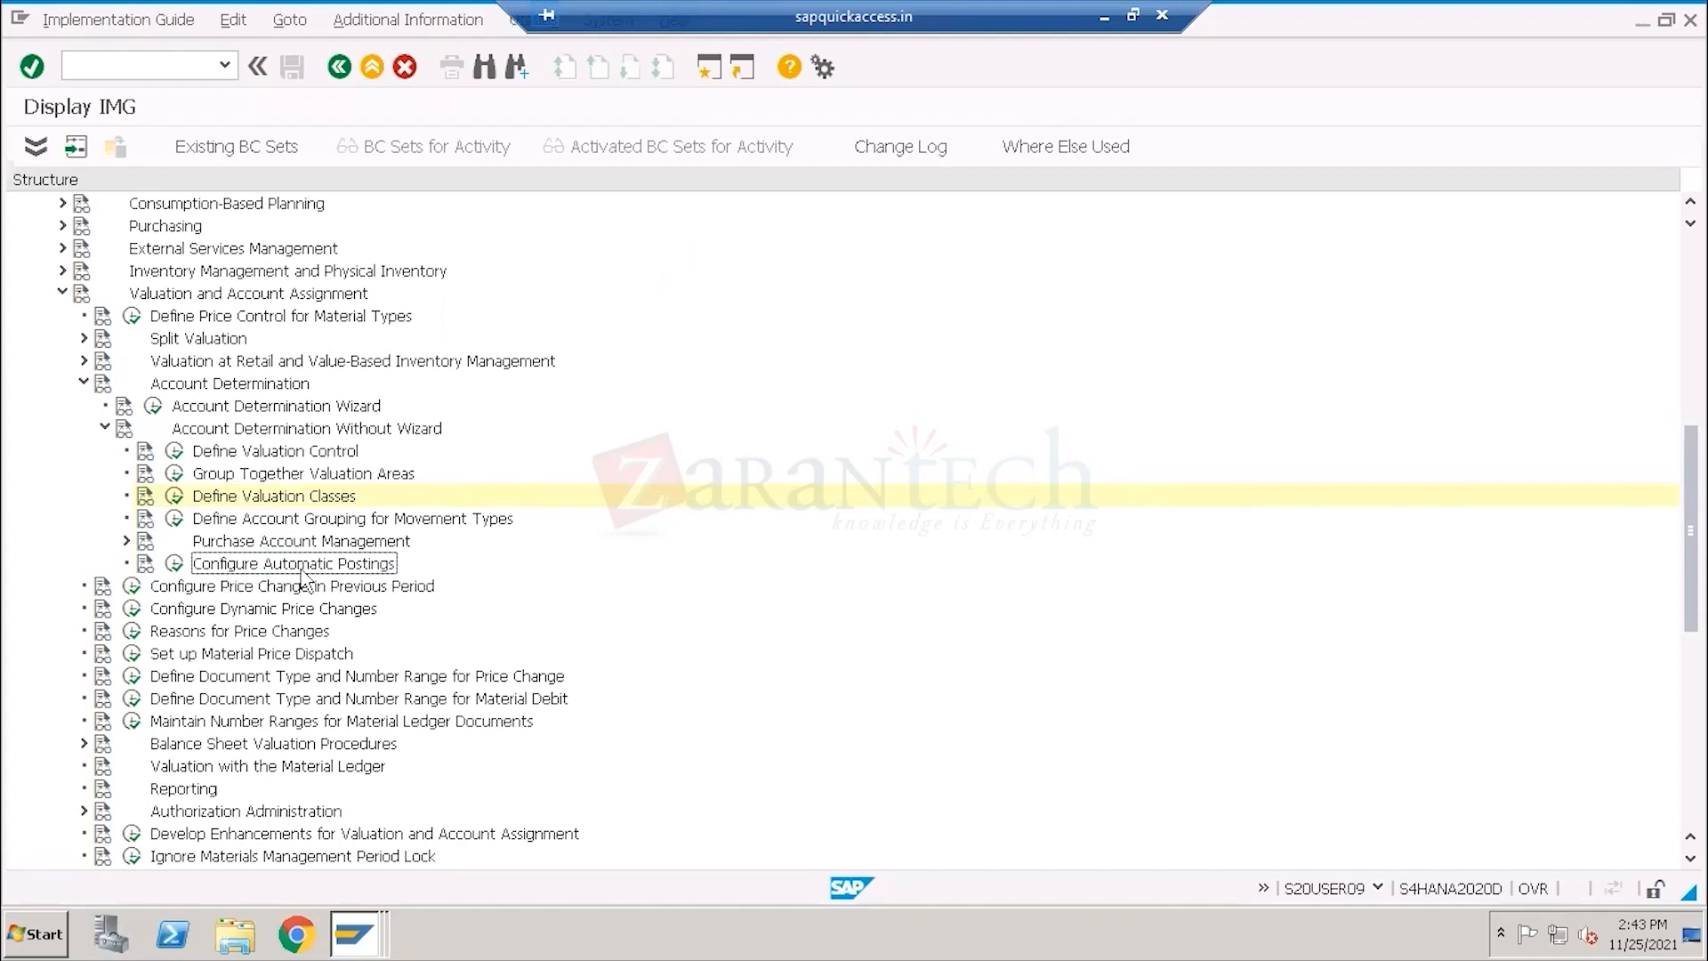
{"action": "left_click", "coordinate": [175, 564]}
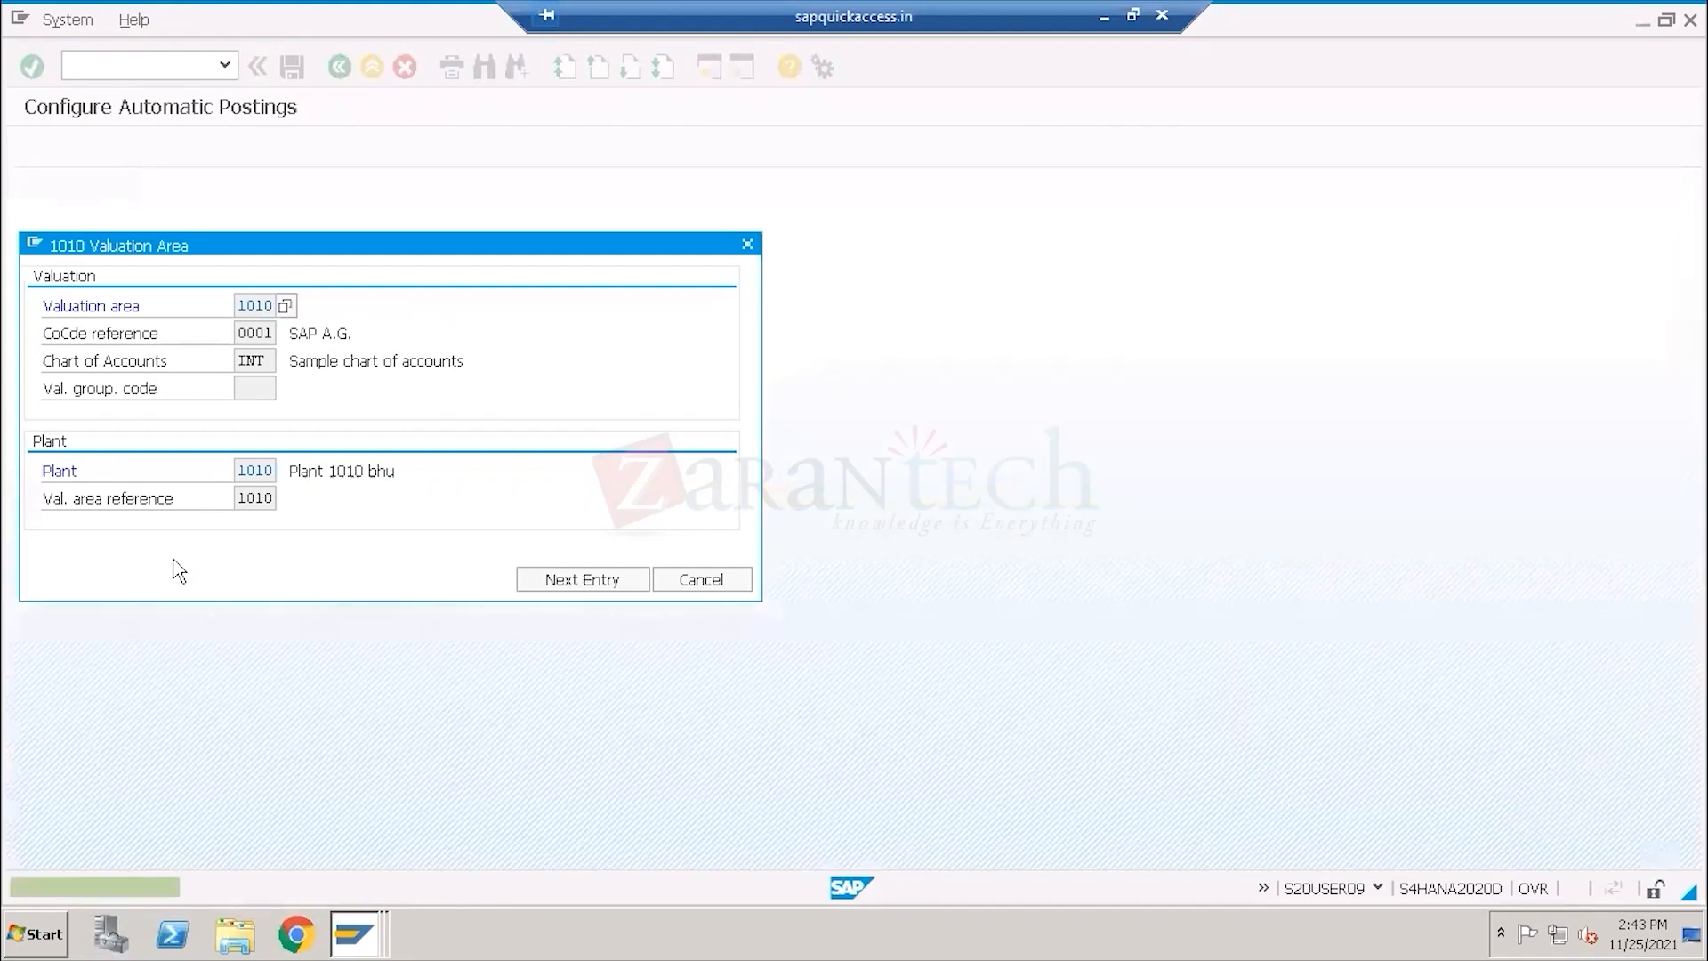
{"action": "left_click", "coordinate": [701, 581]}
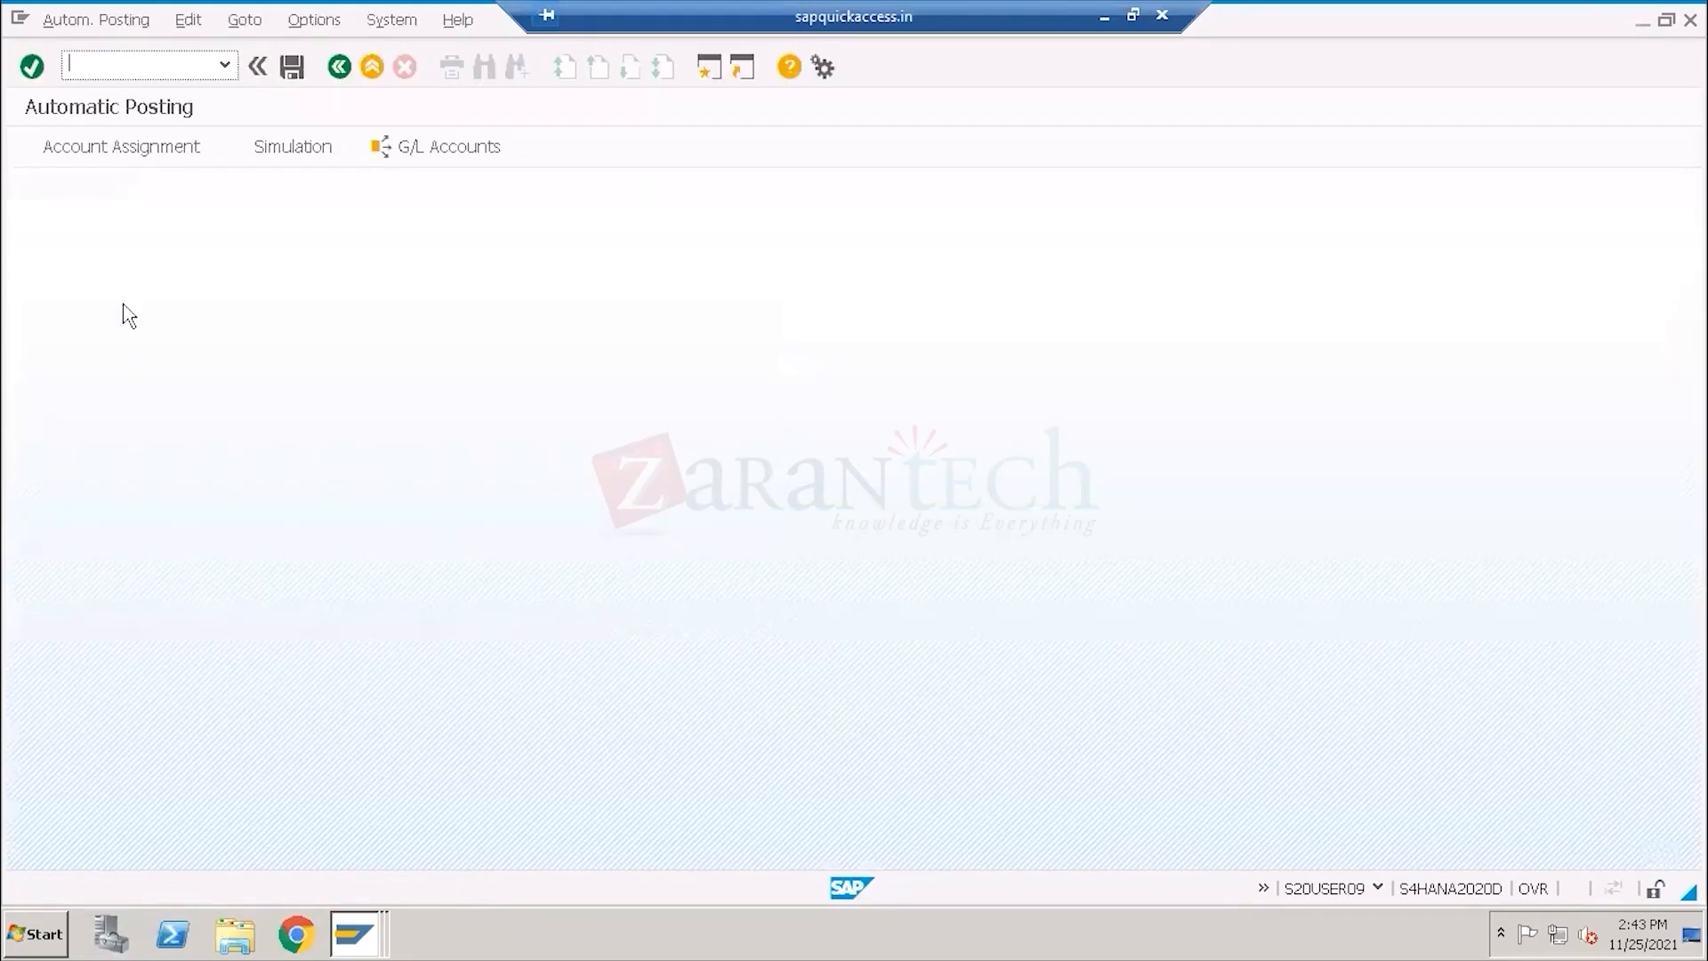
Open the account assignment procedures for automatic postings and look through the transaction keys of group RMK.
{"action": "left_click", "coordinate": [106, 152]}
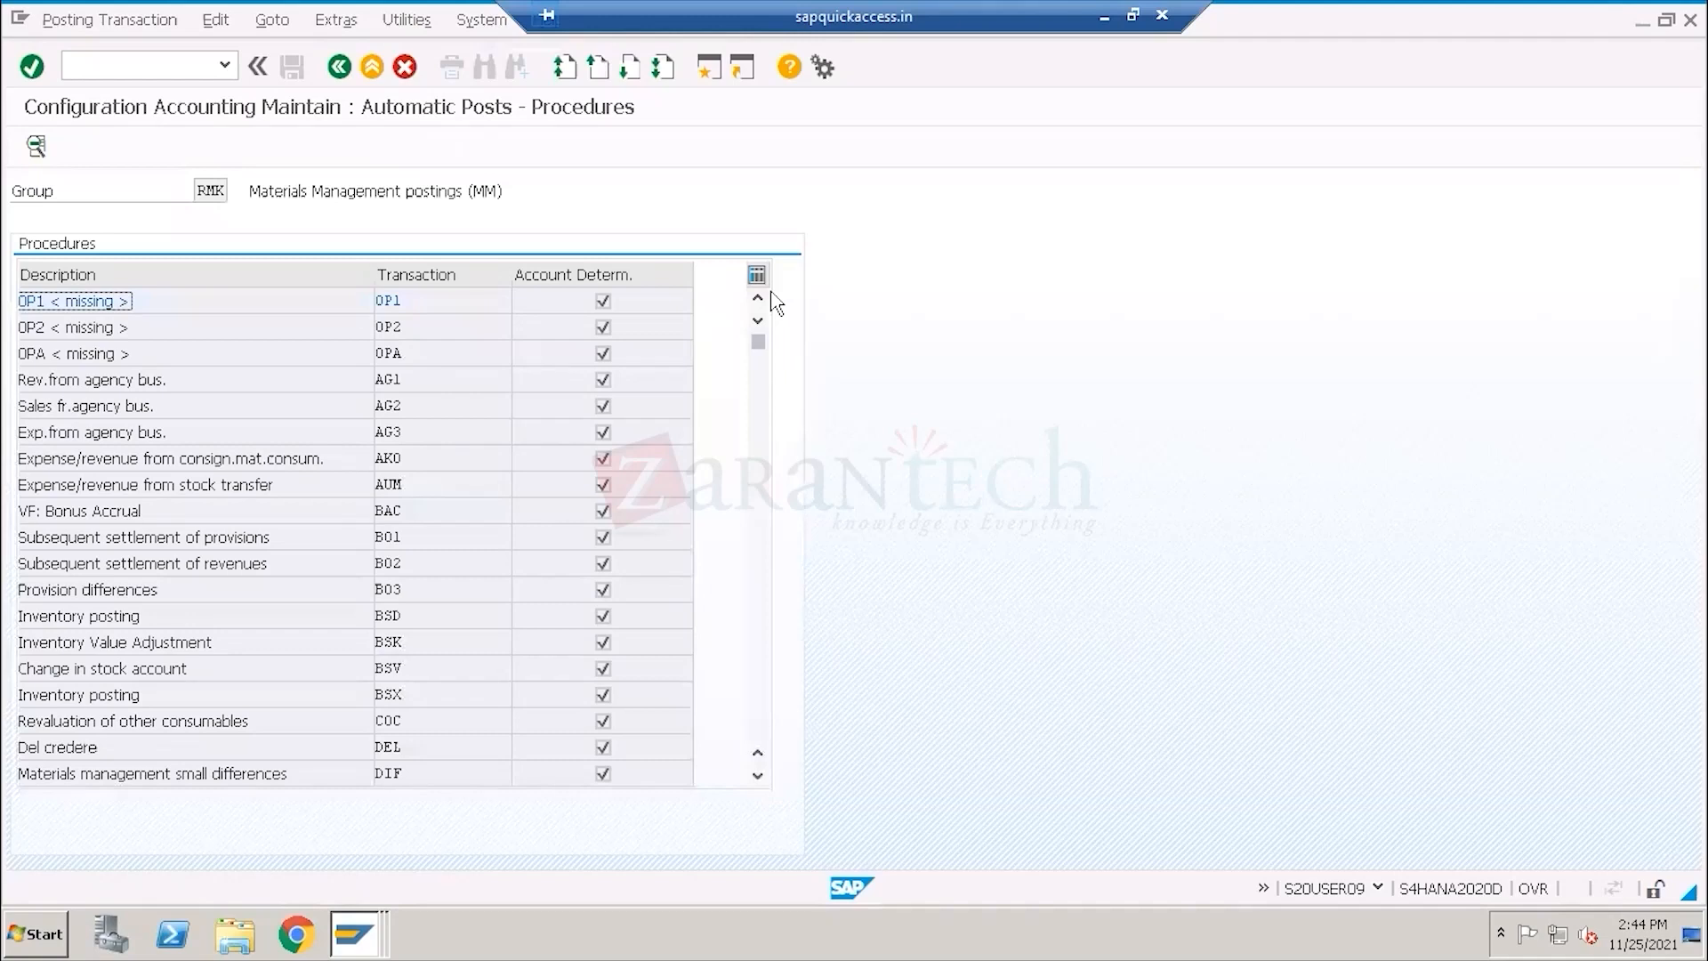
{"action": "left_click", "coordinate": [387, 326]}
{"action": "left_click", "coordinate": [398, 354]}
{"action": "left_click_drag", "start_coordinate": [402, 353], "coordinate": [308, 350]}
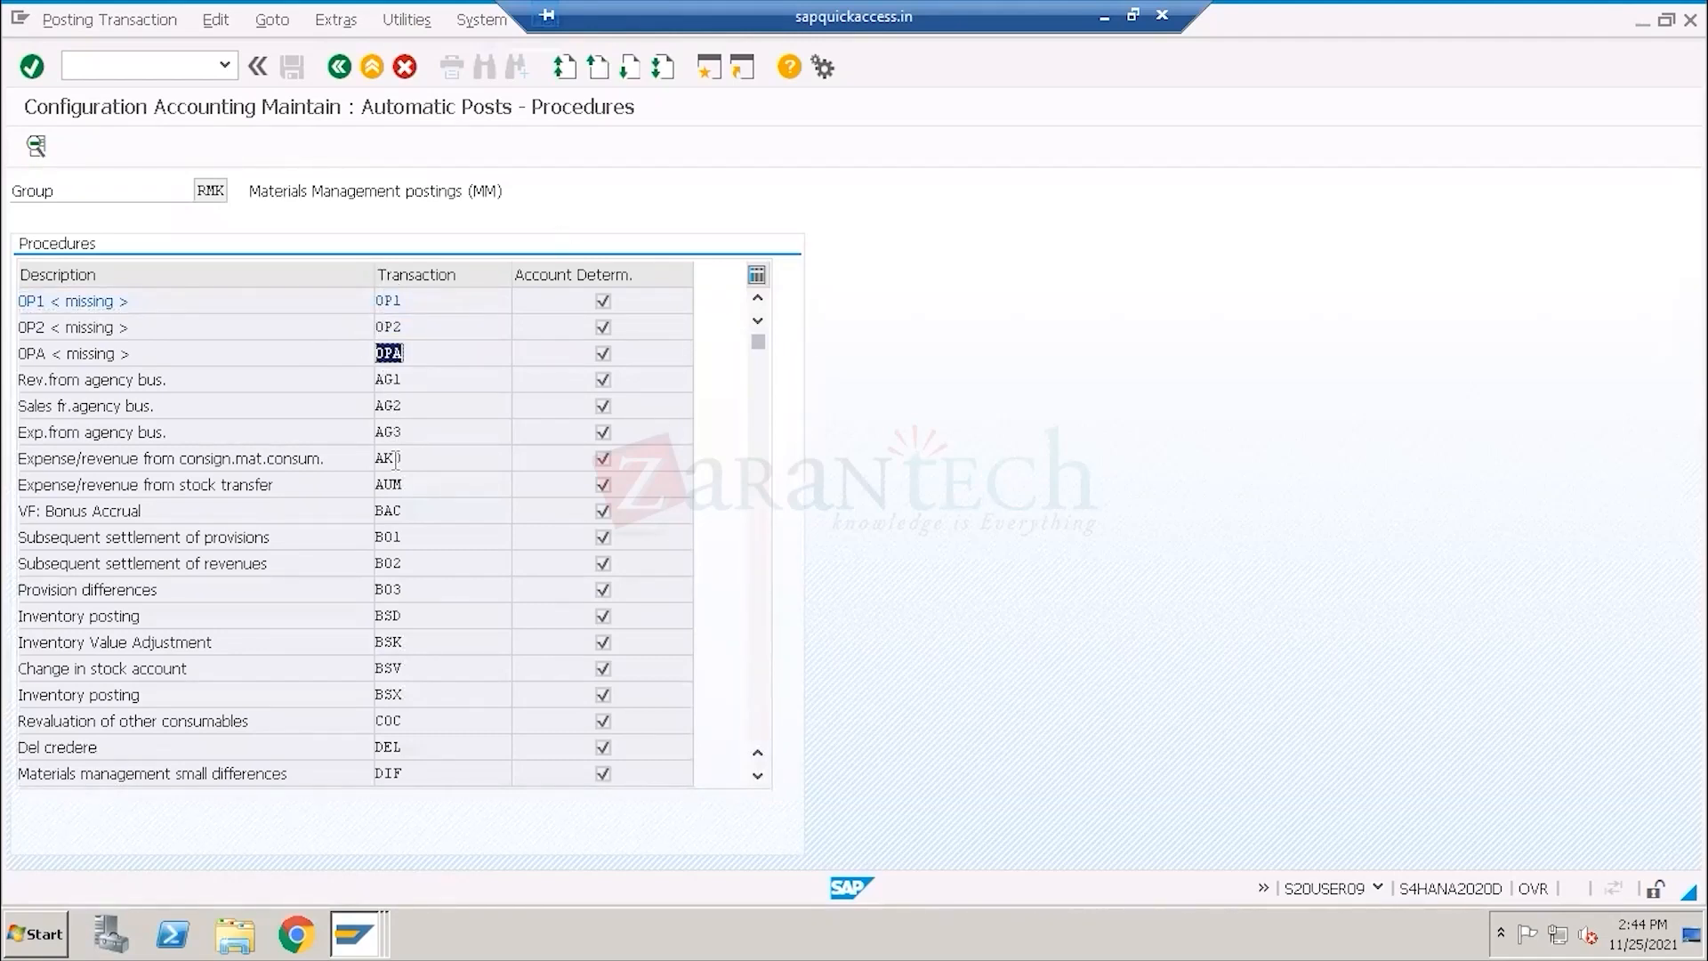
{"action": "scroll", "coordinate": [411, 592], "scroll_direction": "down", "scroll_amount": 5}
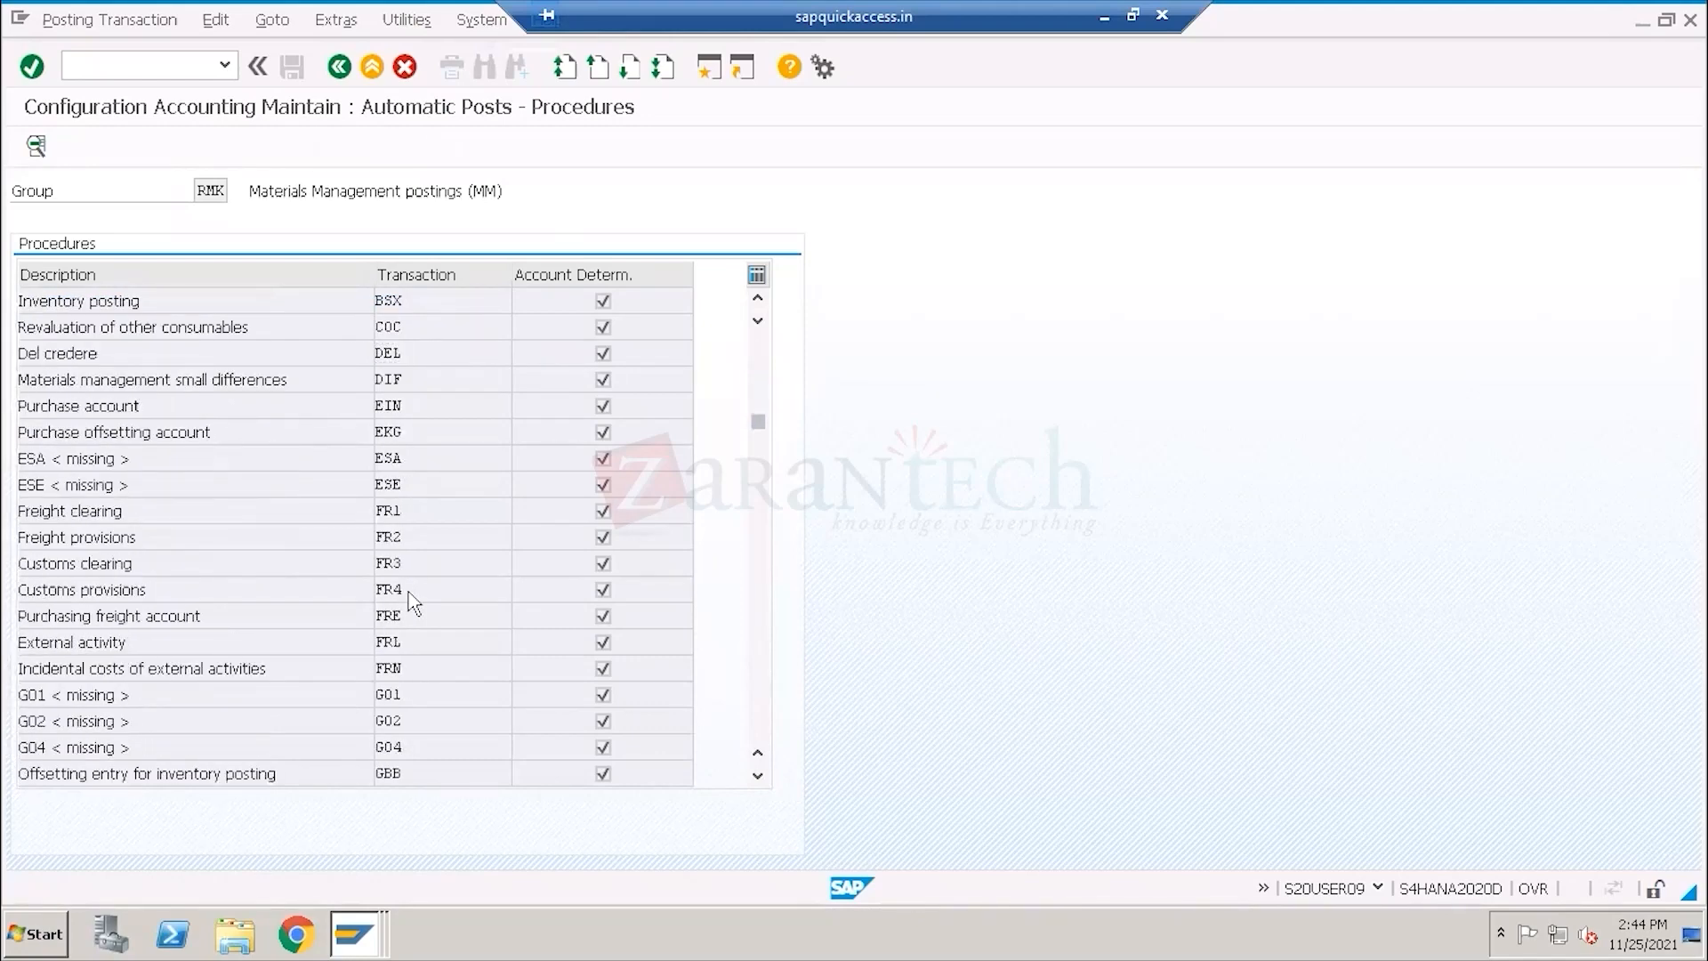
{"action": "scroll", "coordinate": [411, 600], "scroll_direction": "down", "scroll_amount": 1}
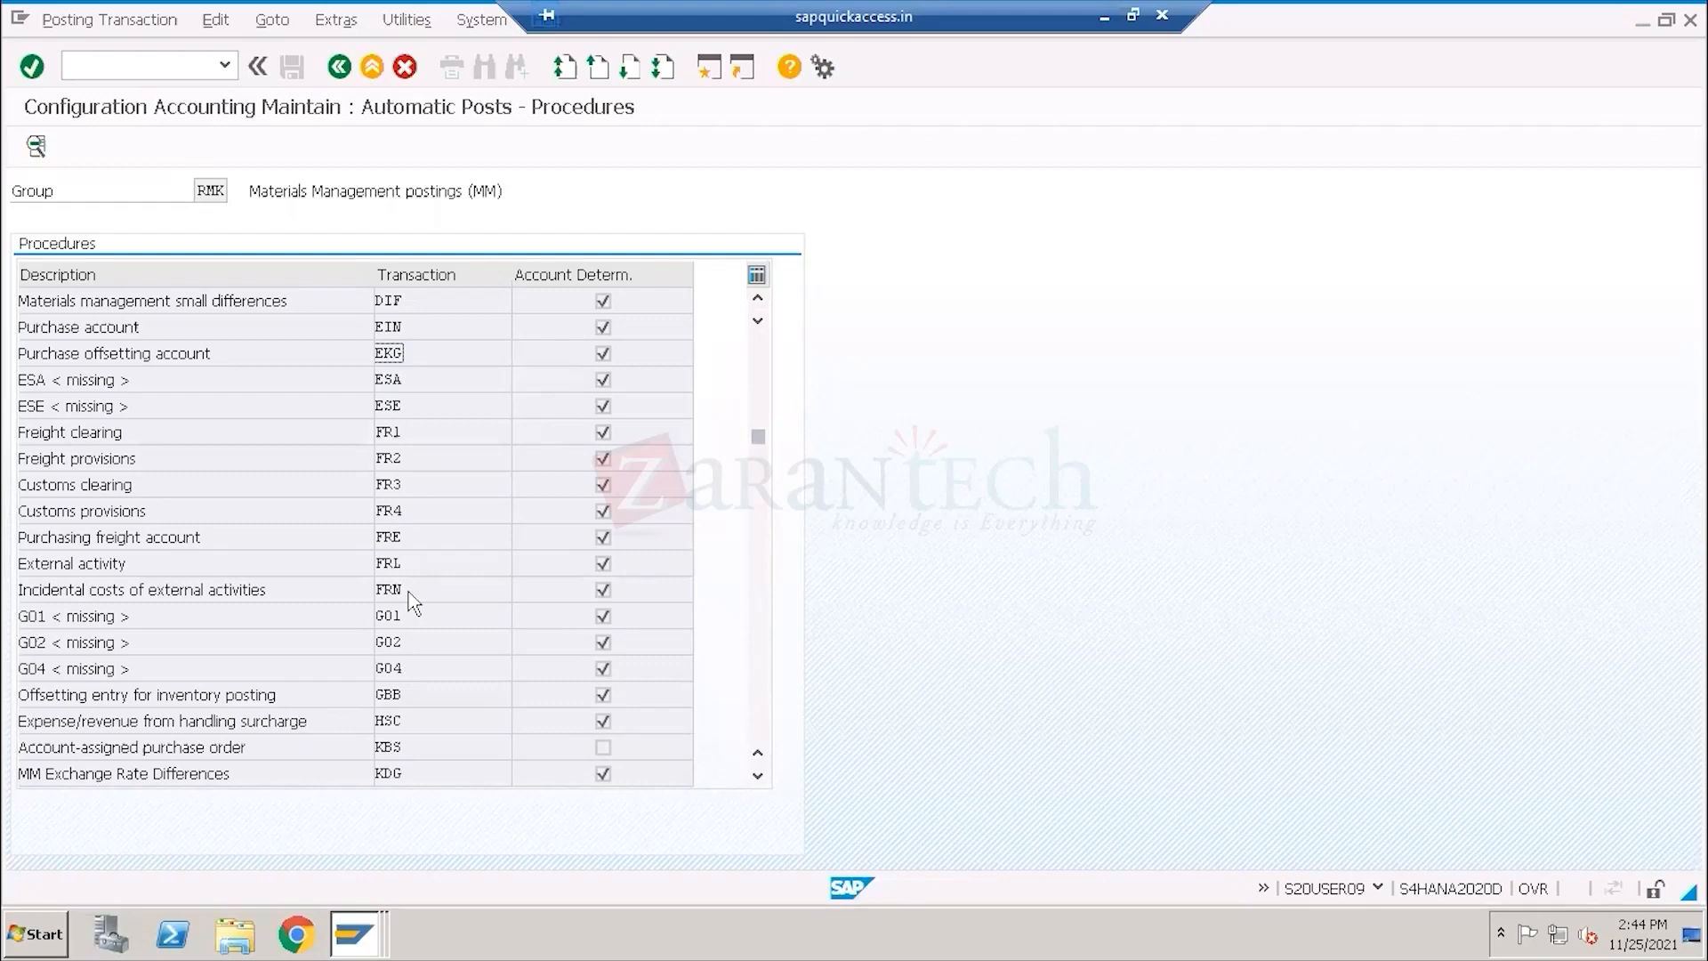
Switch to the Paint notes and add "-BSX" after INV. OF RM A/C DR and "-WRX" after the GR/IR CLEARING A/C CR line beneath it.
{"action": "left_click", "coordinate": [1103, 16]}
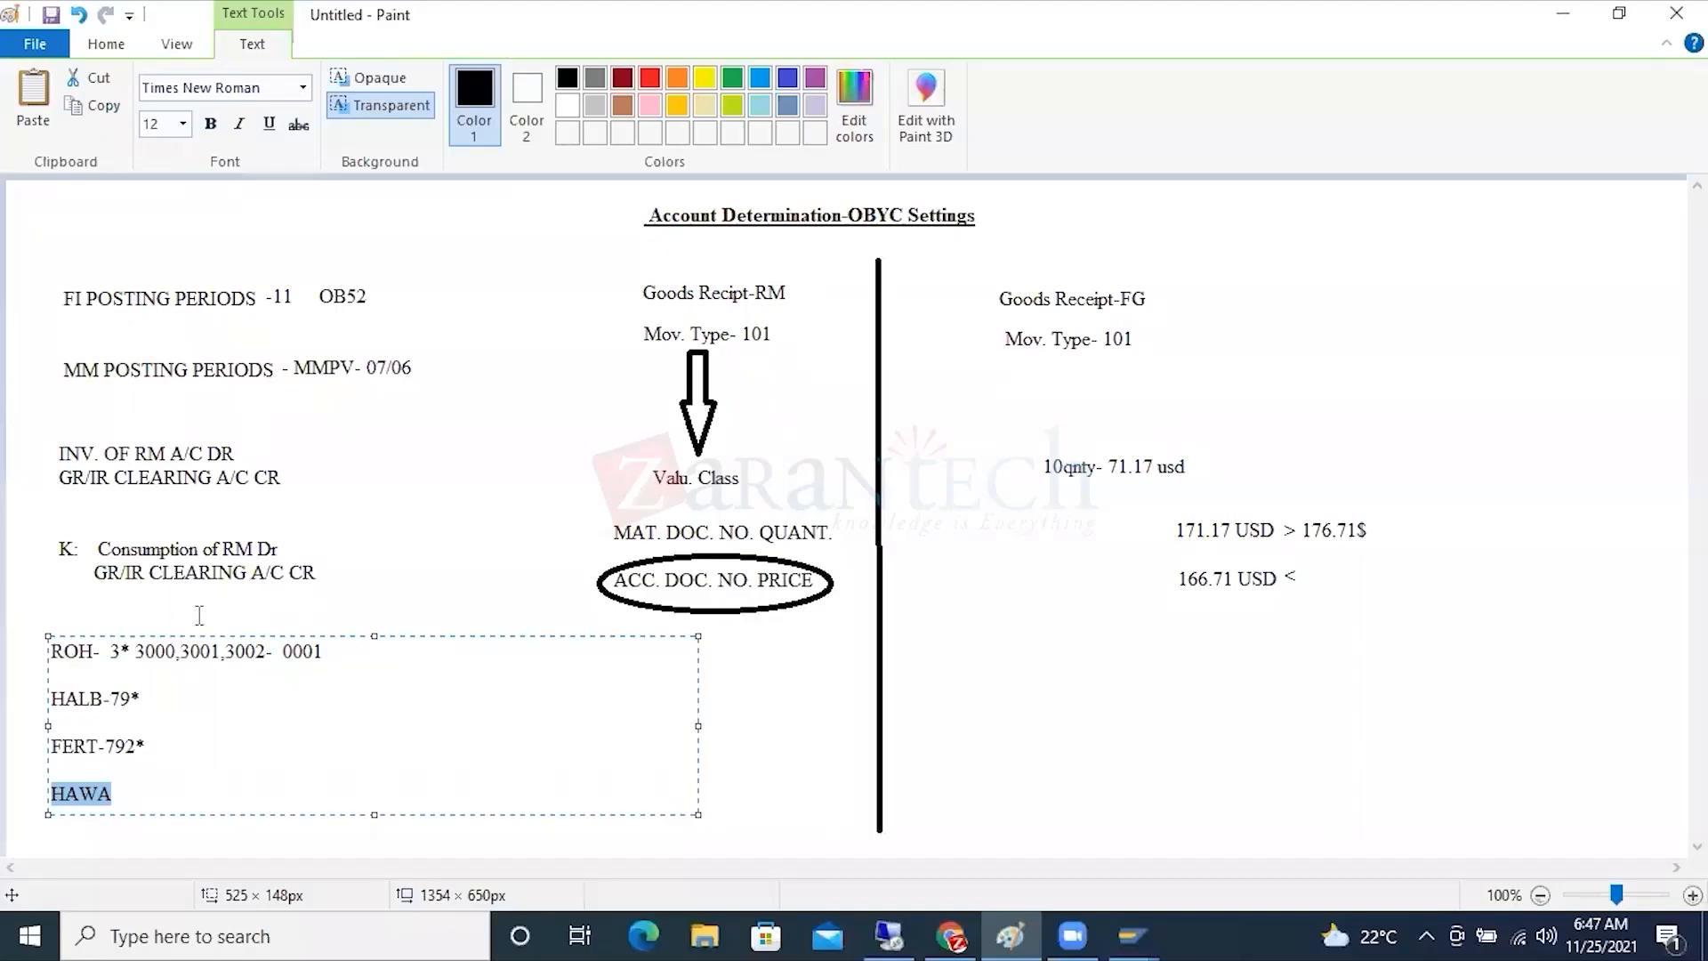
{"action": "left_click", "coordinate": [241, 453]}
{"action": "left_click", "coordinate": [241, 453]}
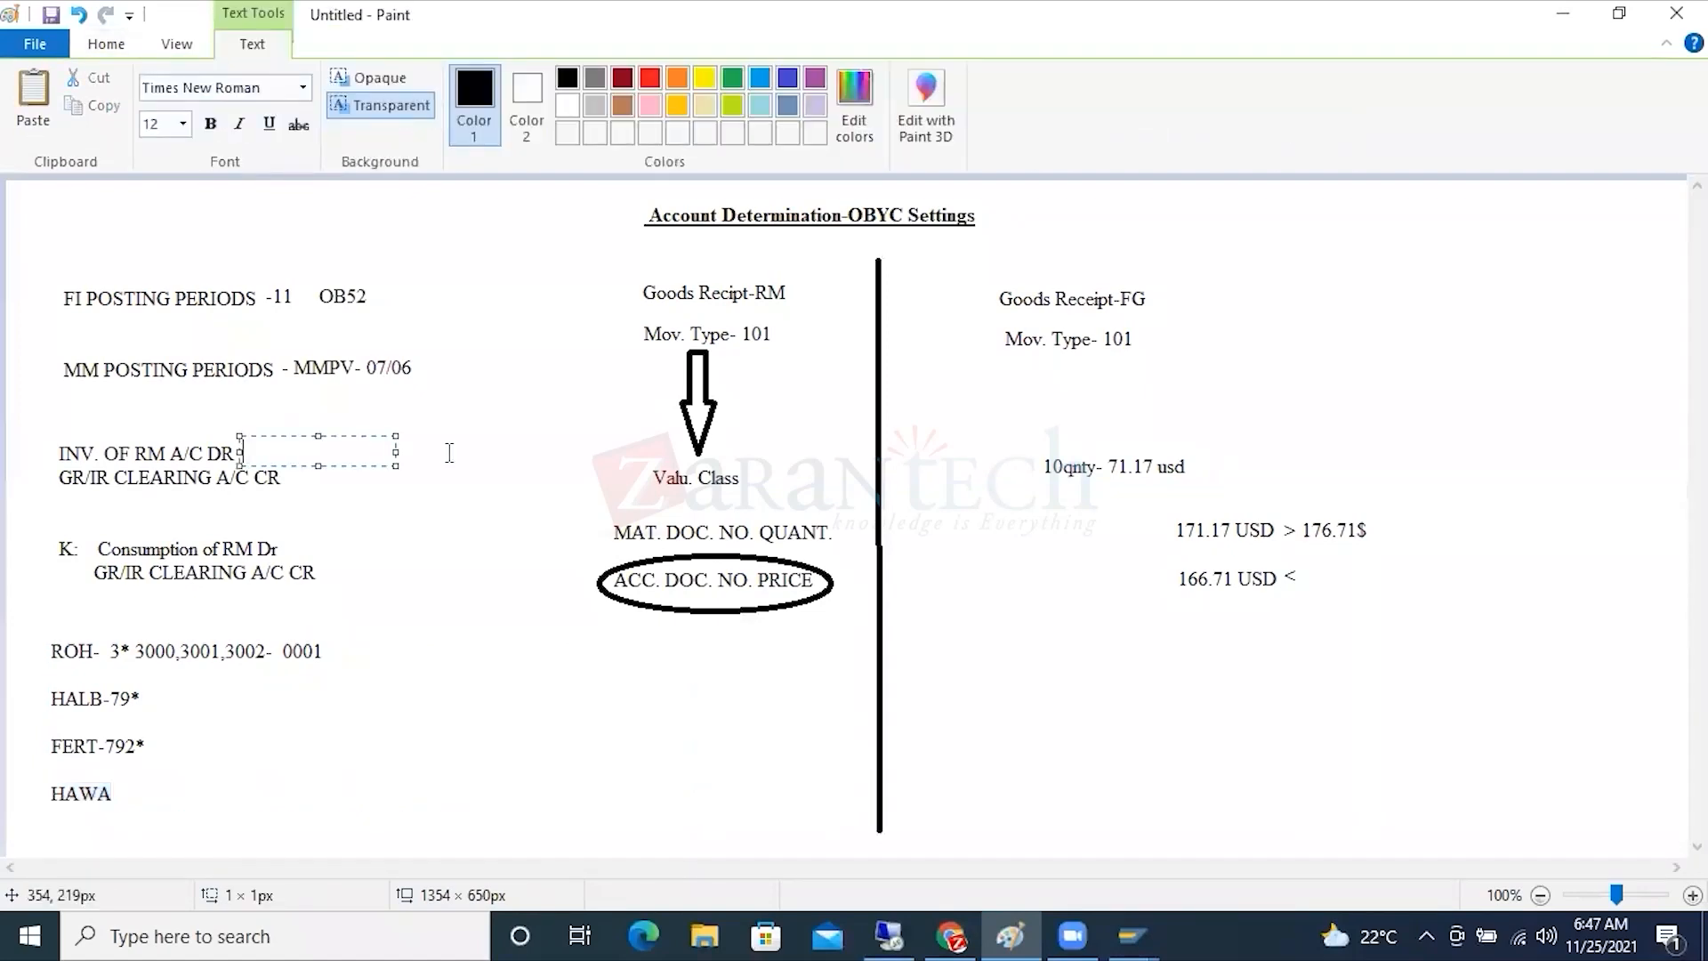
{"action": "type", "text": "-BSX"}
{"action": "left_click", "coordinate": [288, 478]}
{"action": "left_click", "coordinate": [287, 478]}
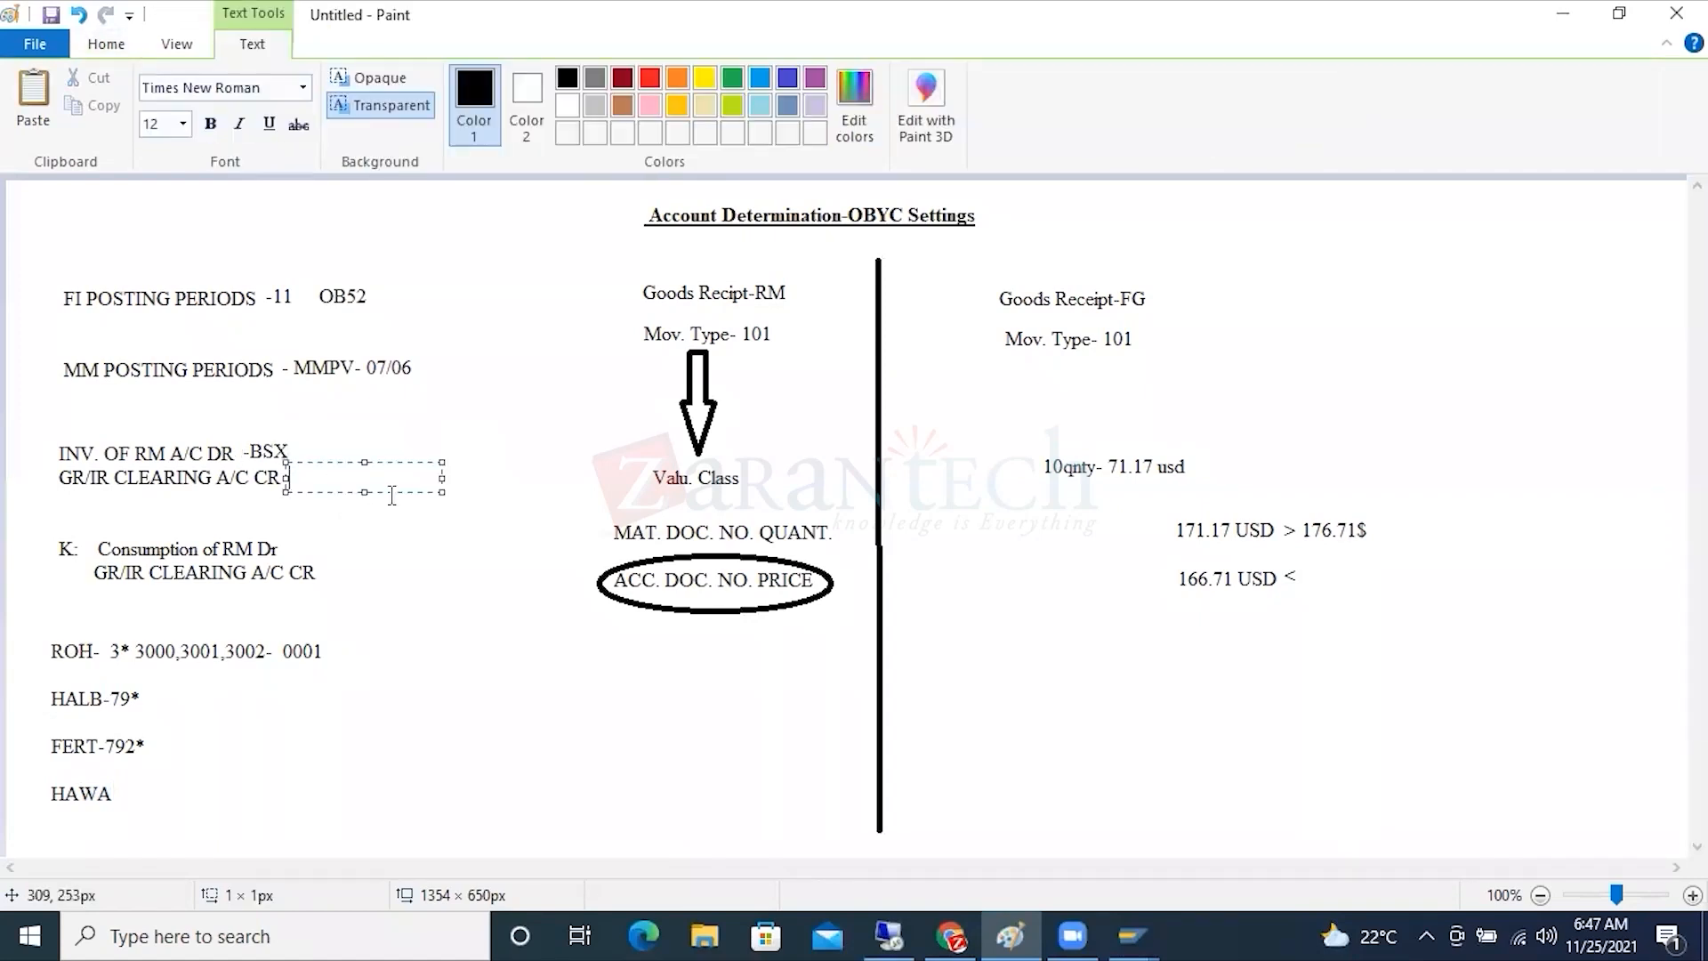
{"action": "type", "text": "-WRX"}
Open the Client_KDS Document (4) workbook from the desktop and check the valuation class and transaction key headings on the OBYC sheet.
{"action": "key", "text": "super+d"}
{"action": "left_click", "coordinate": [331, 80]}
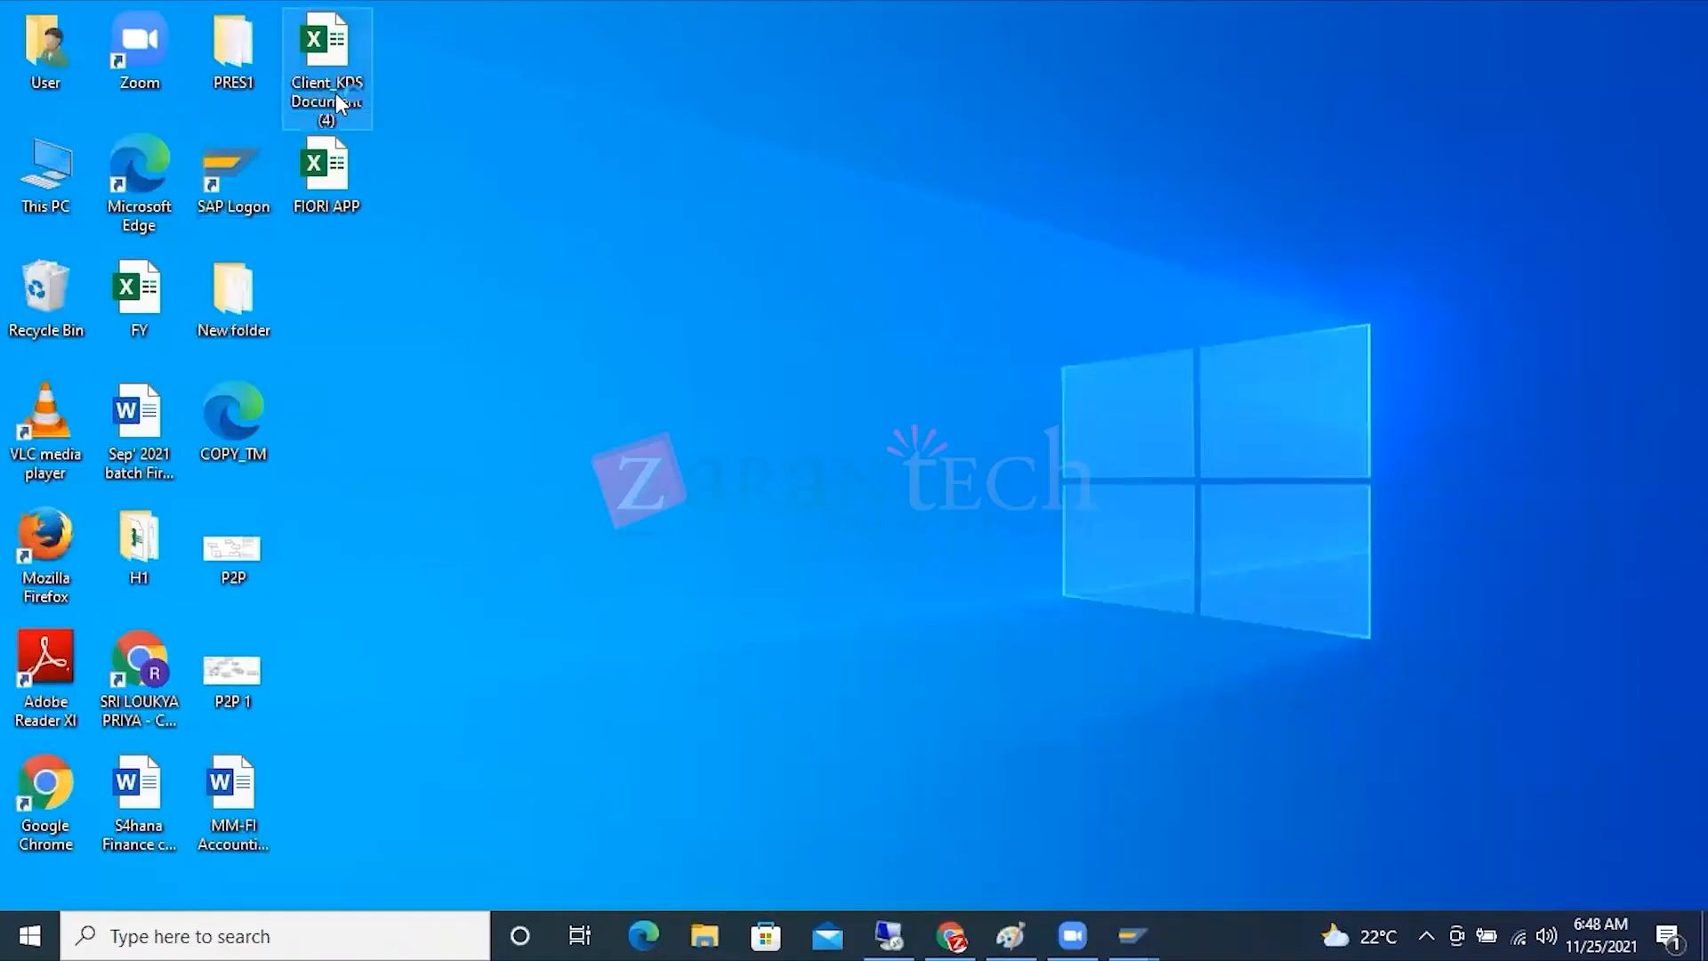
{"action": "double_click", "coordinate": [360, 115]}
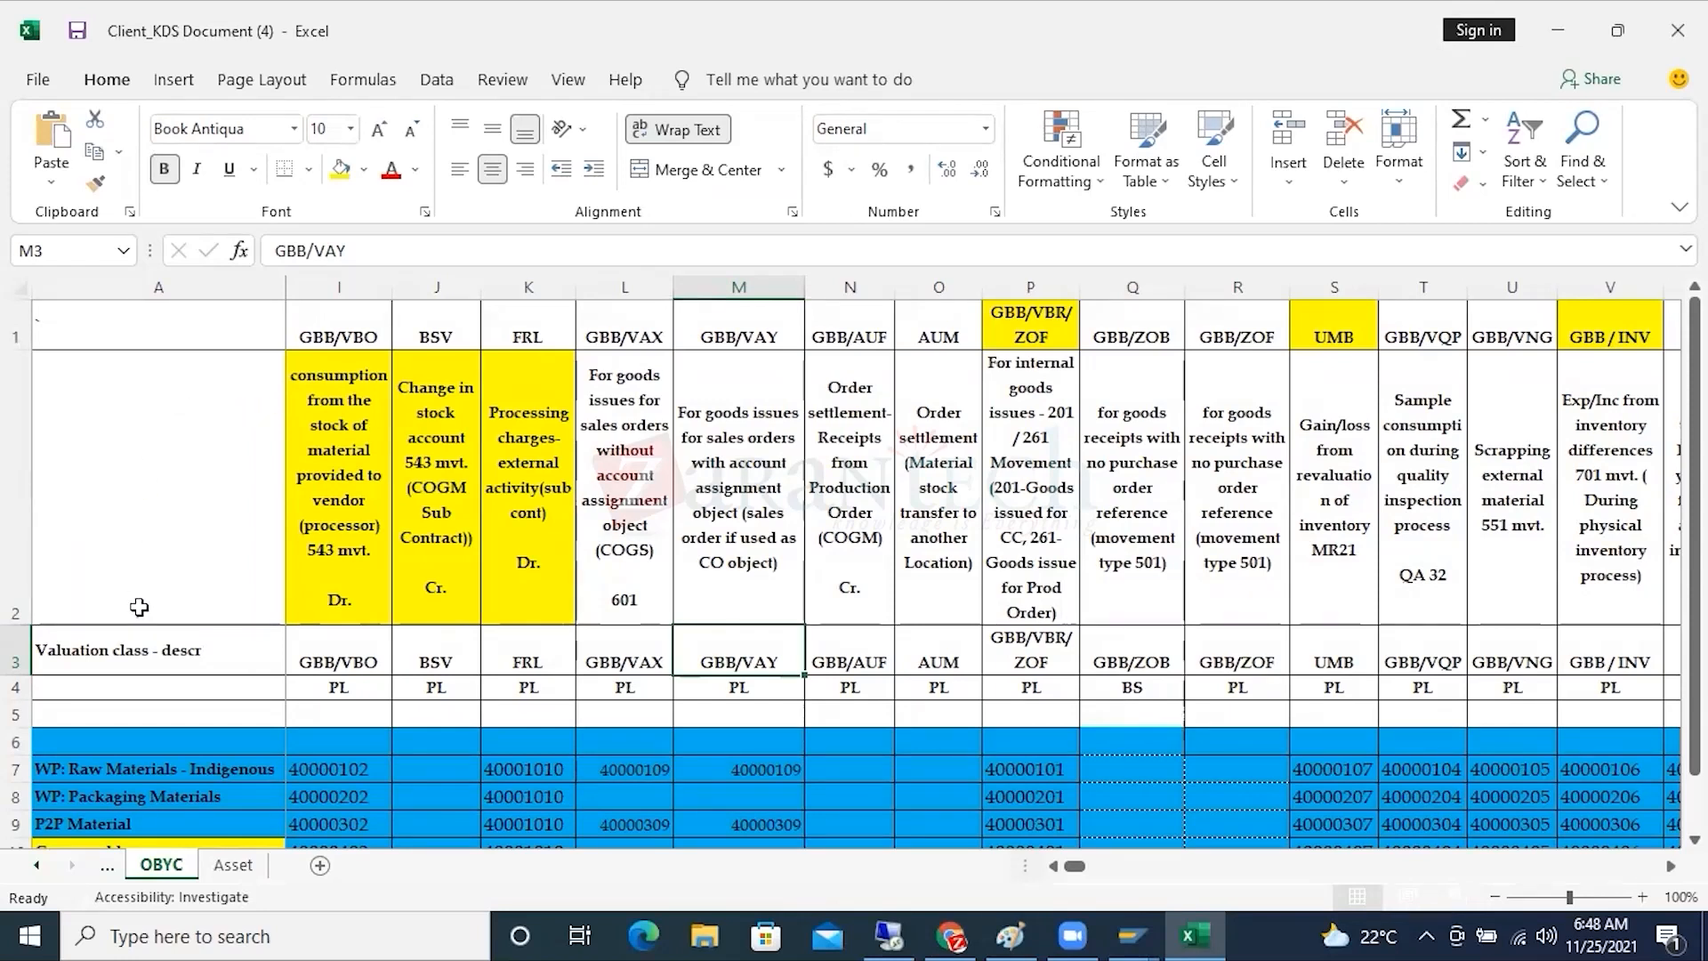
{"action": "left_click", "coordinate": [171, 659]}
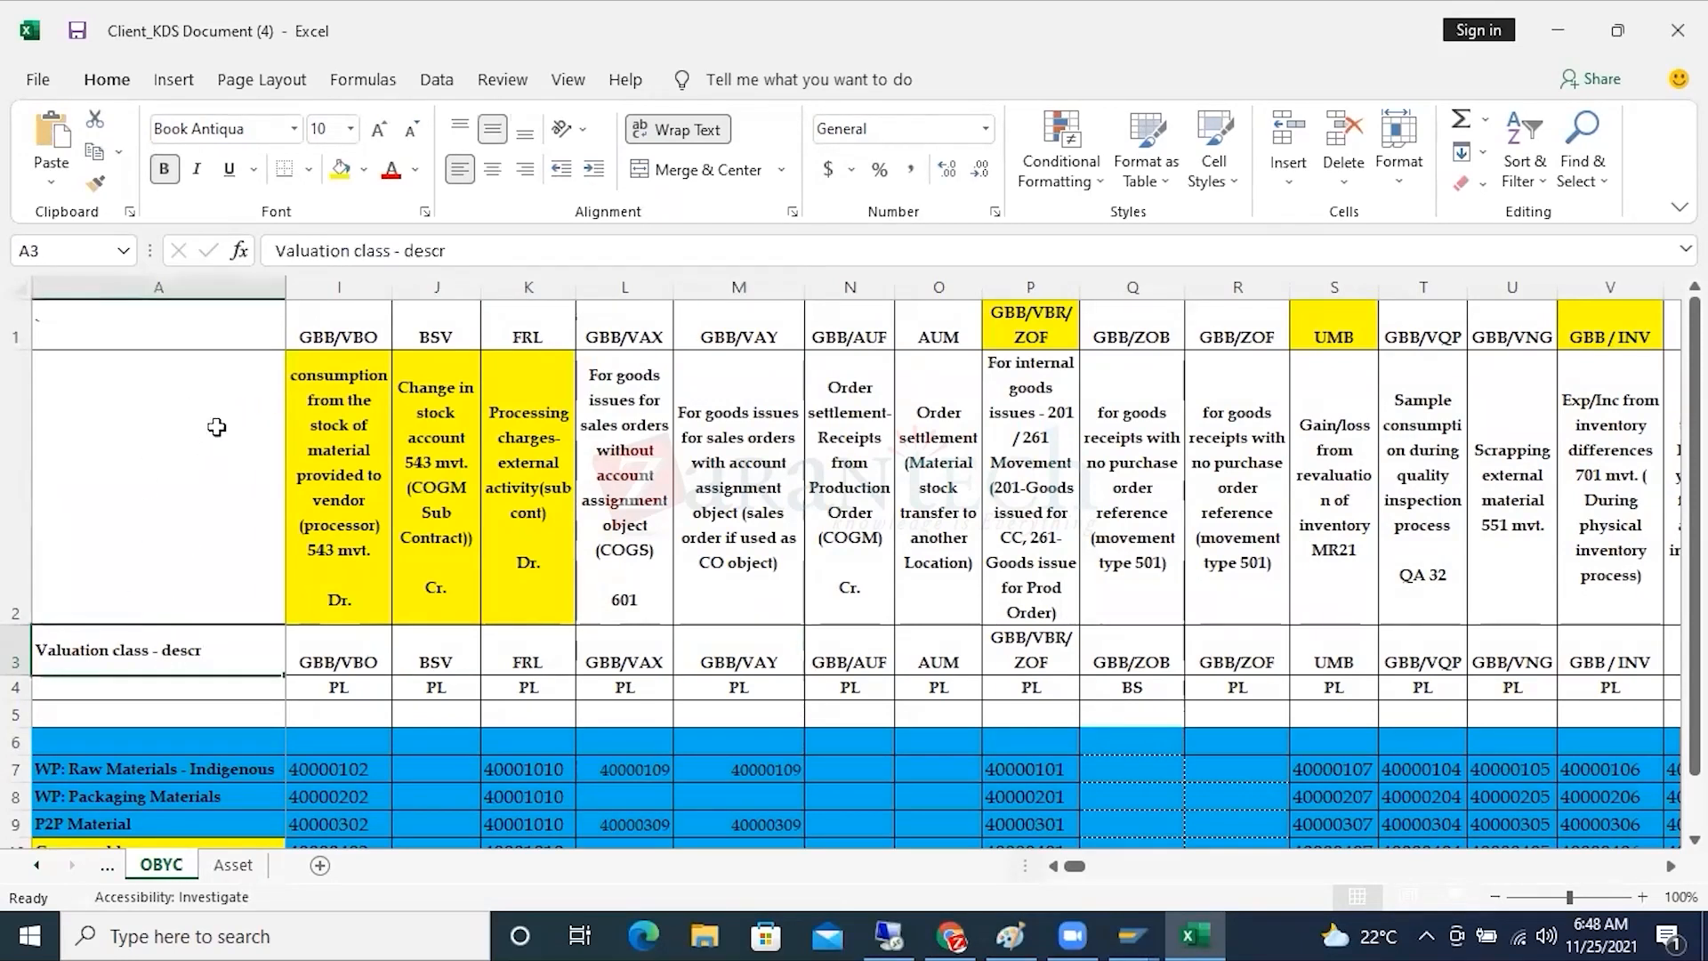
{"action": "left_click", "coordinate": [329, 335]}
{"action": "left_click", "coordinate": [591, 334]}
{"action": "left_click", "coordinate": [702, 336]}
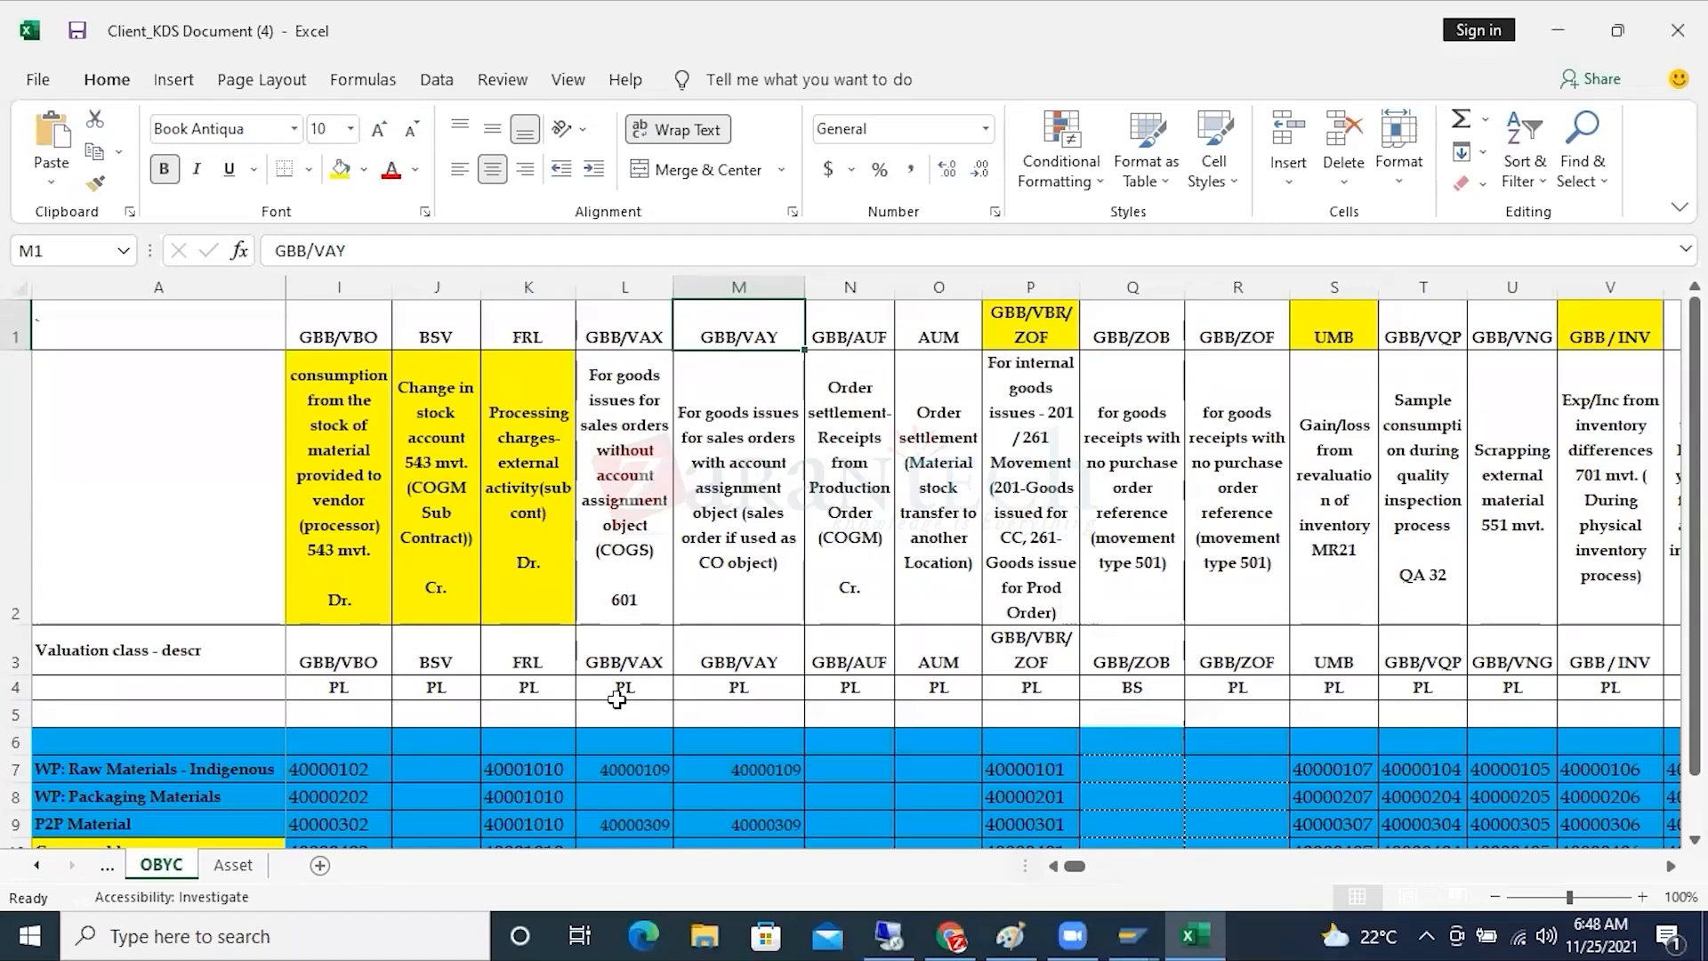
Go to the first columns of the OBYC sheet and examine the BSX key's description, heading and account type.
{"action": "double_click", "coordinate": [1053, 868]}
{"action": "left_click", "coordinate": [1053, 868]}
{"action": "left_click", "coordinate": [1054, 868]}
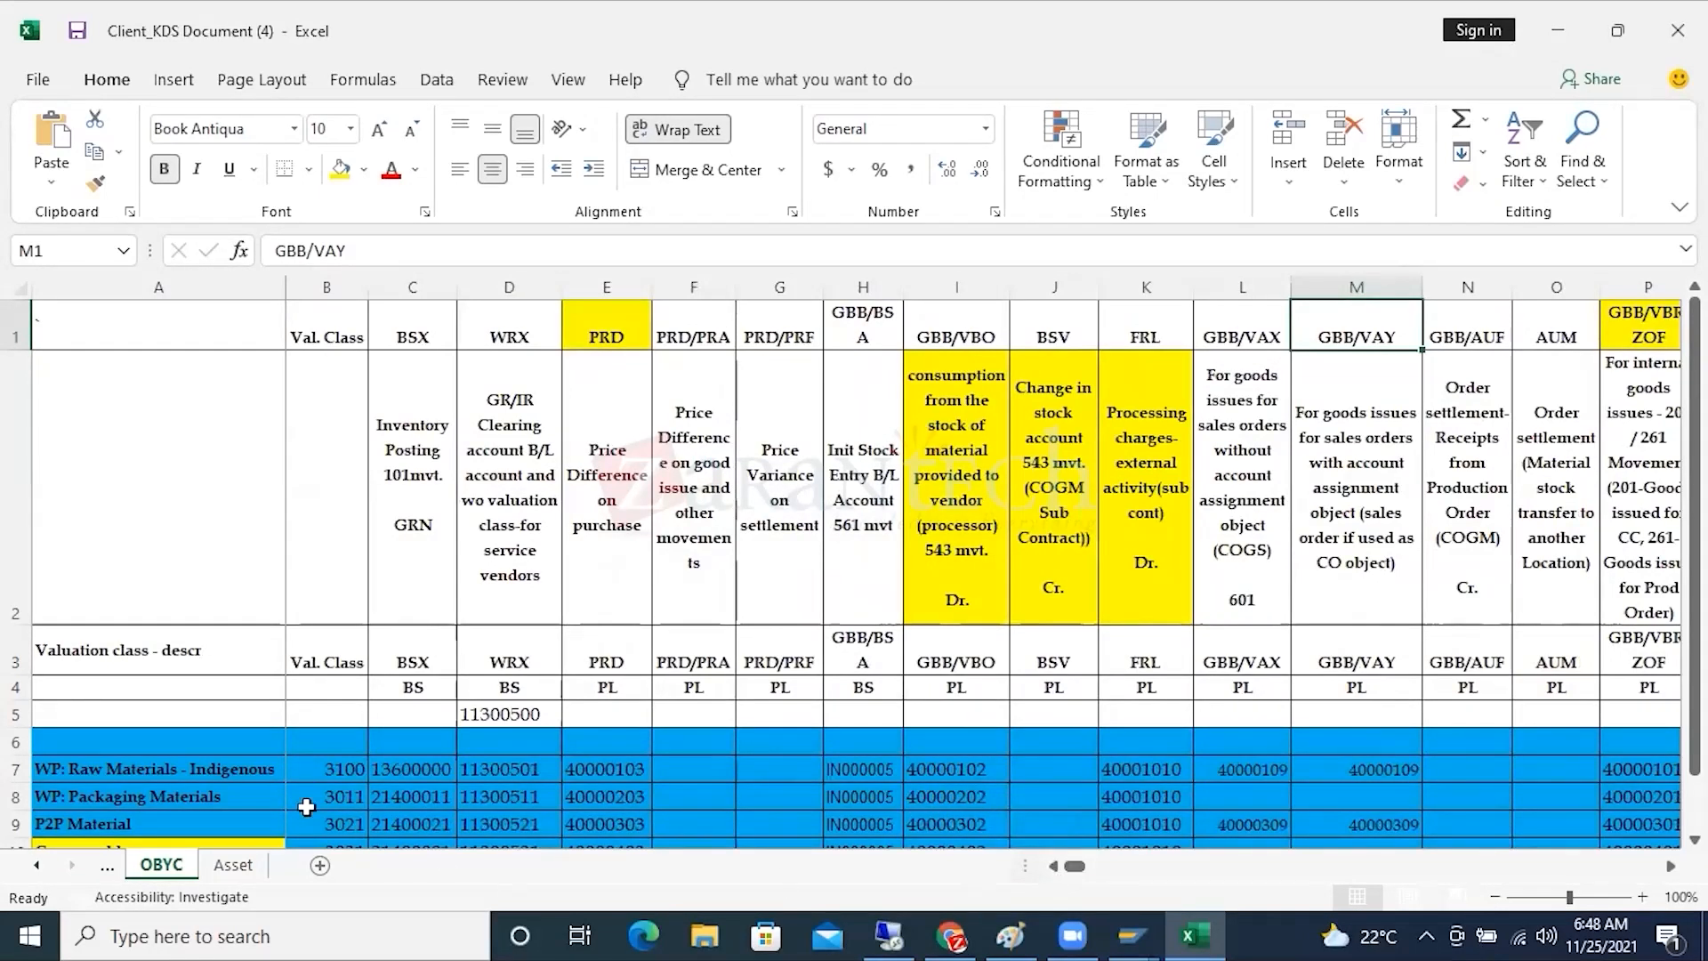
{"action": "left_click", "coordinate": [161, 657]}
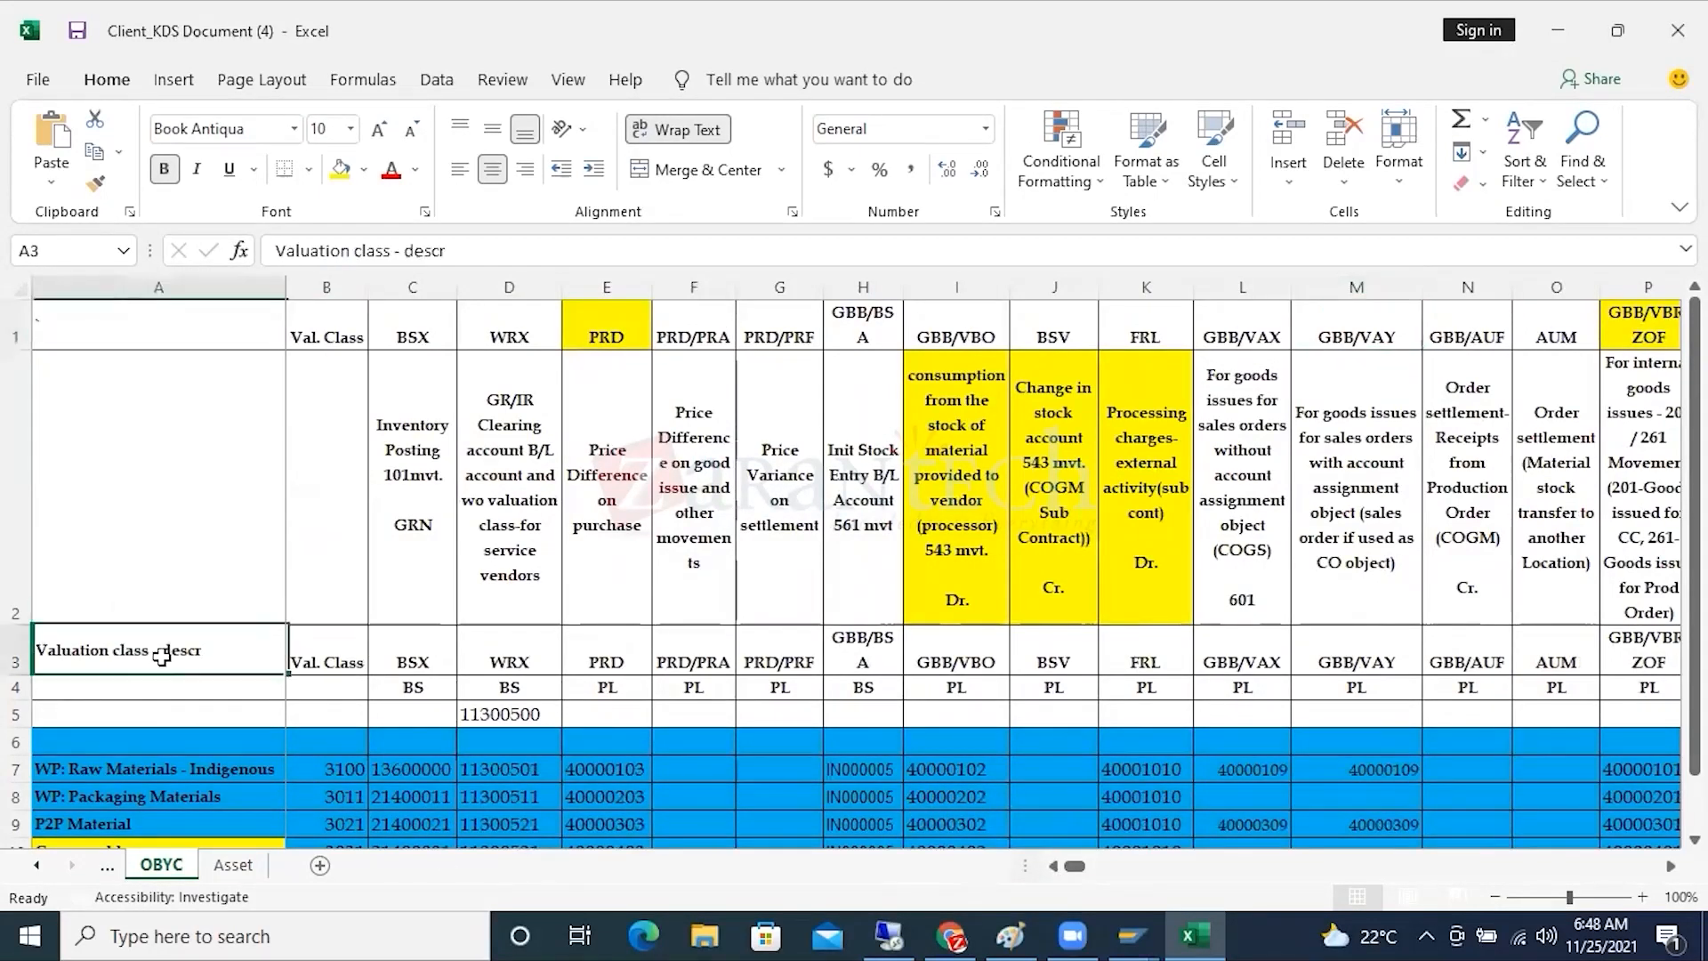
{"action": "left_click", "coordinate": [405, 391]}
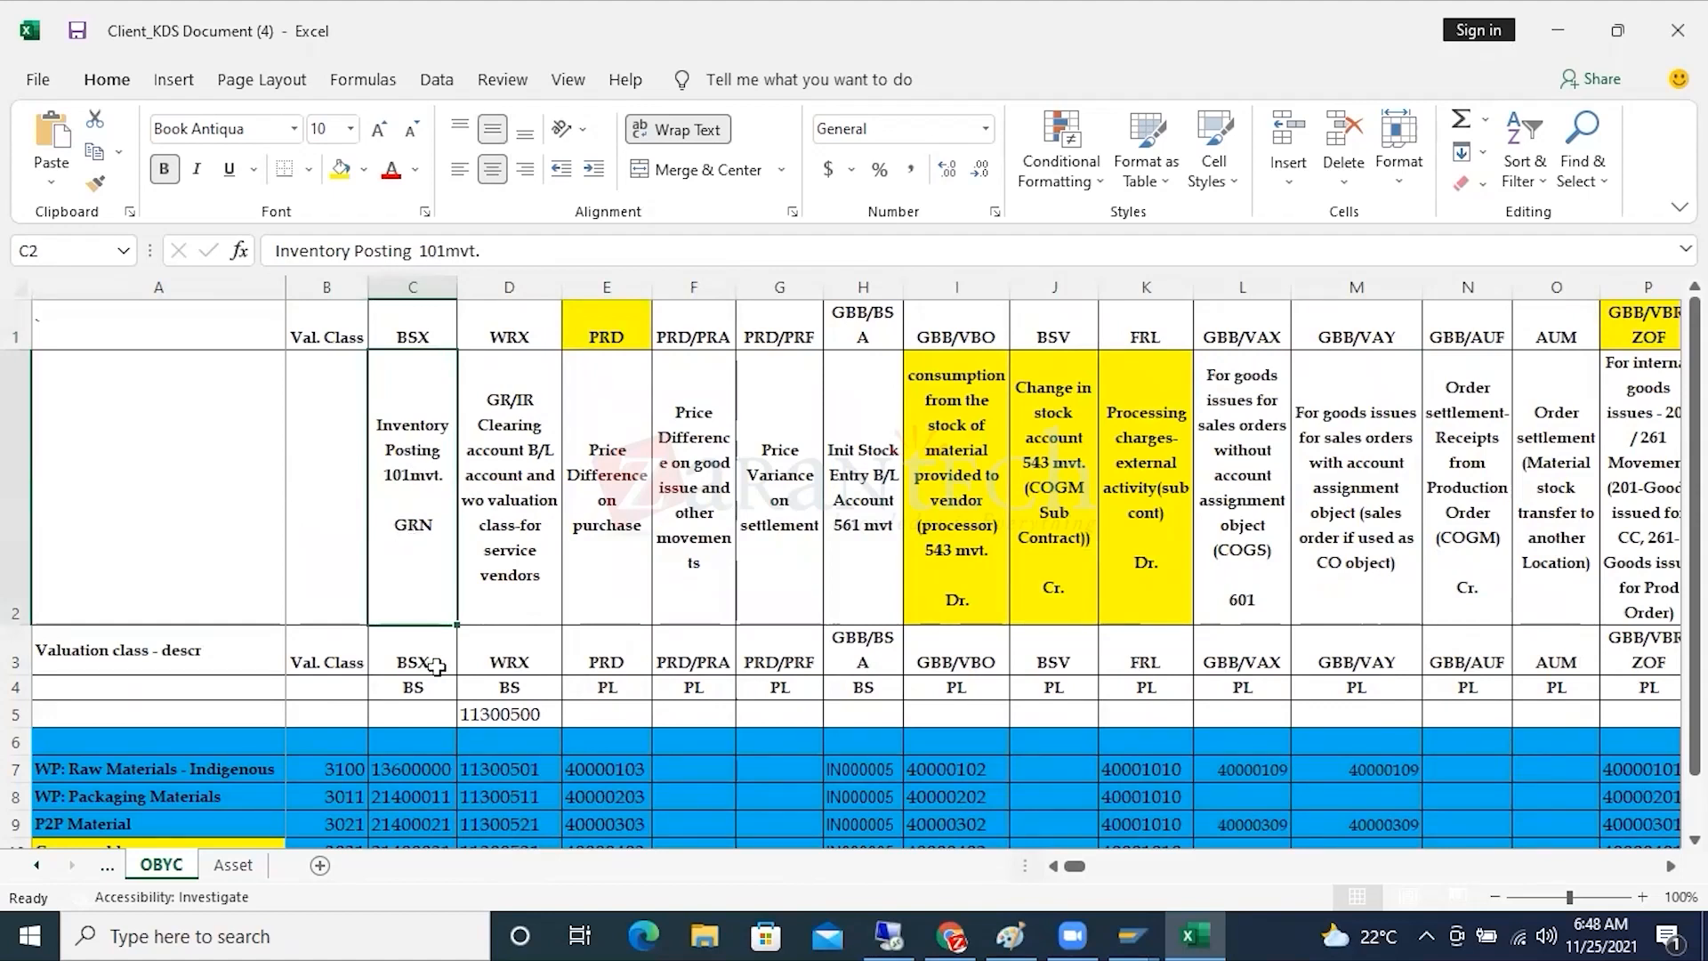
{"action": "left_click", "coordinate": [433, 662]}
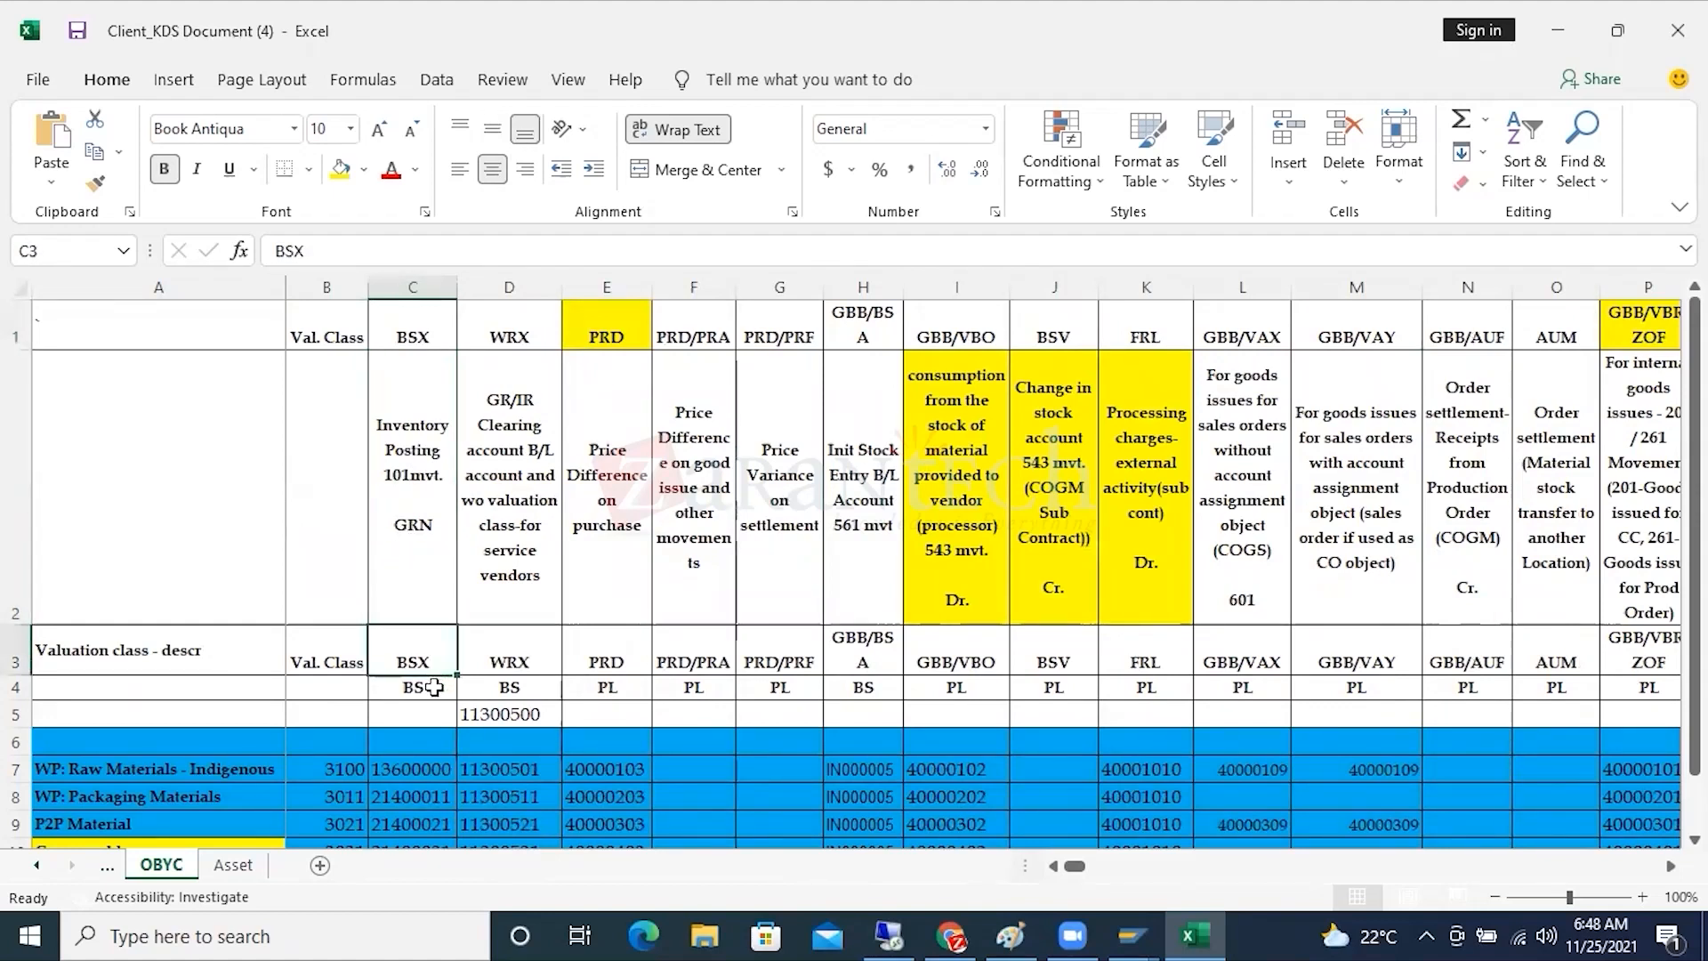
{"action": "left_click", "coordinate": [435, 686]}
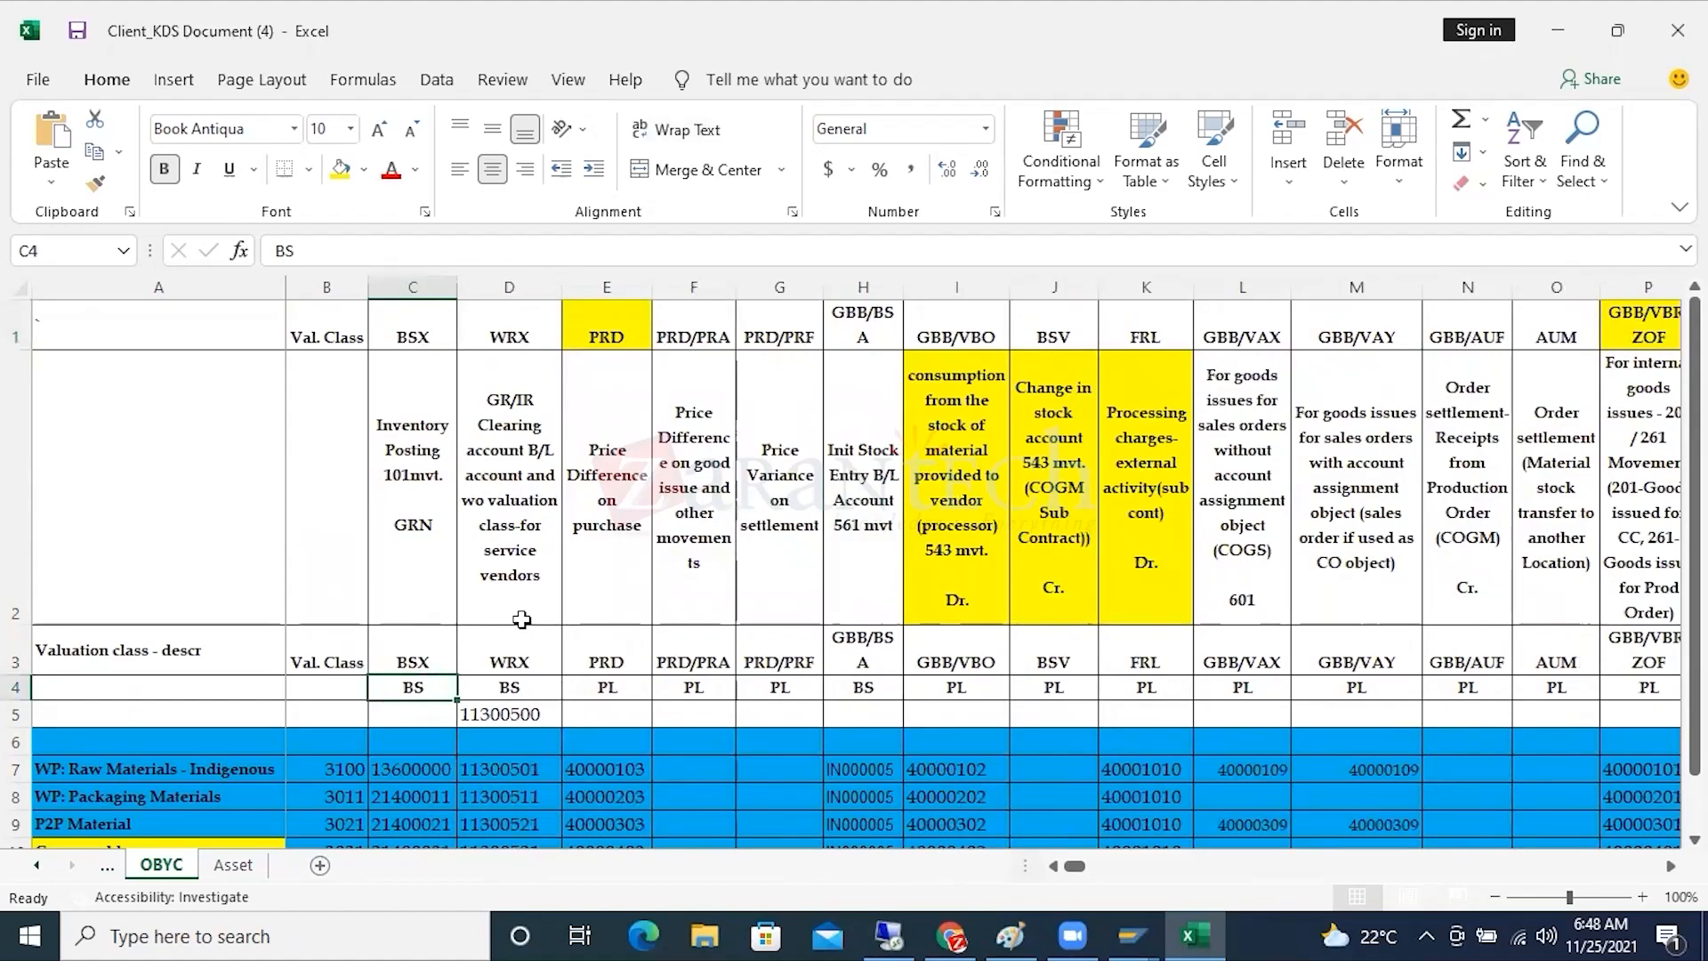
{"action": "left_click", "coordinate": [418, 482]}
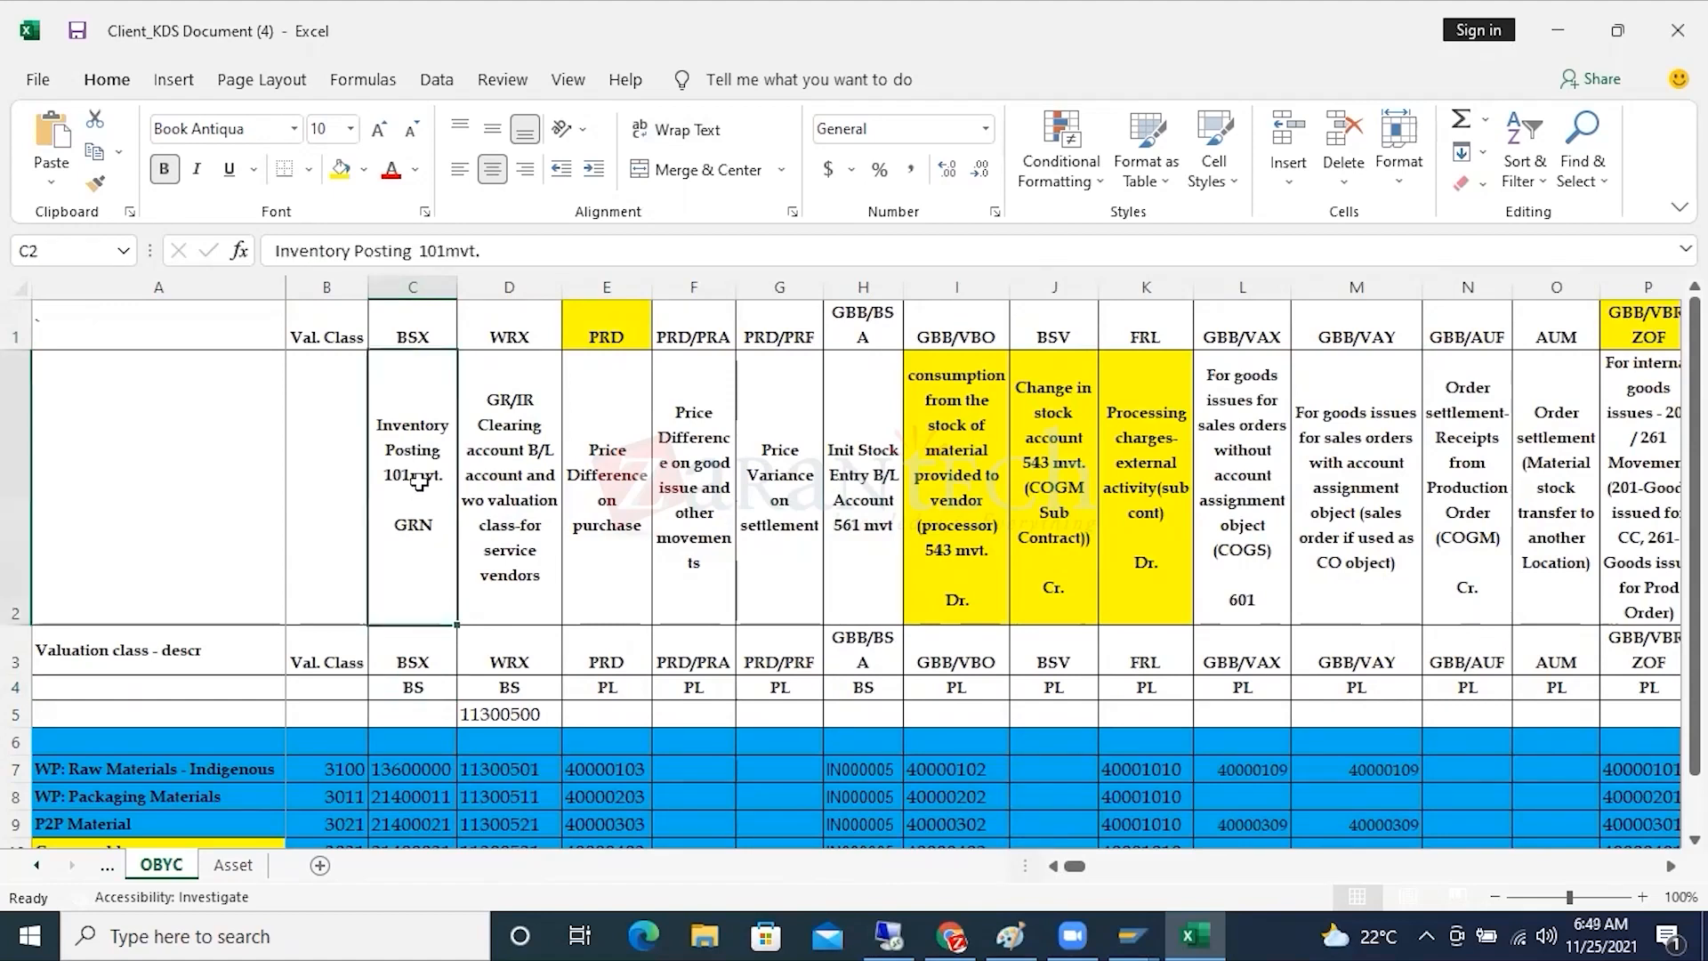
Compare the BSX and WRX headings and descriptions, and select their two account type cells in row 4.
{"action": "left_click", "coordinate": [507, 411]}
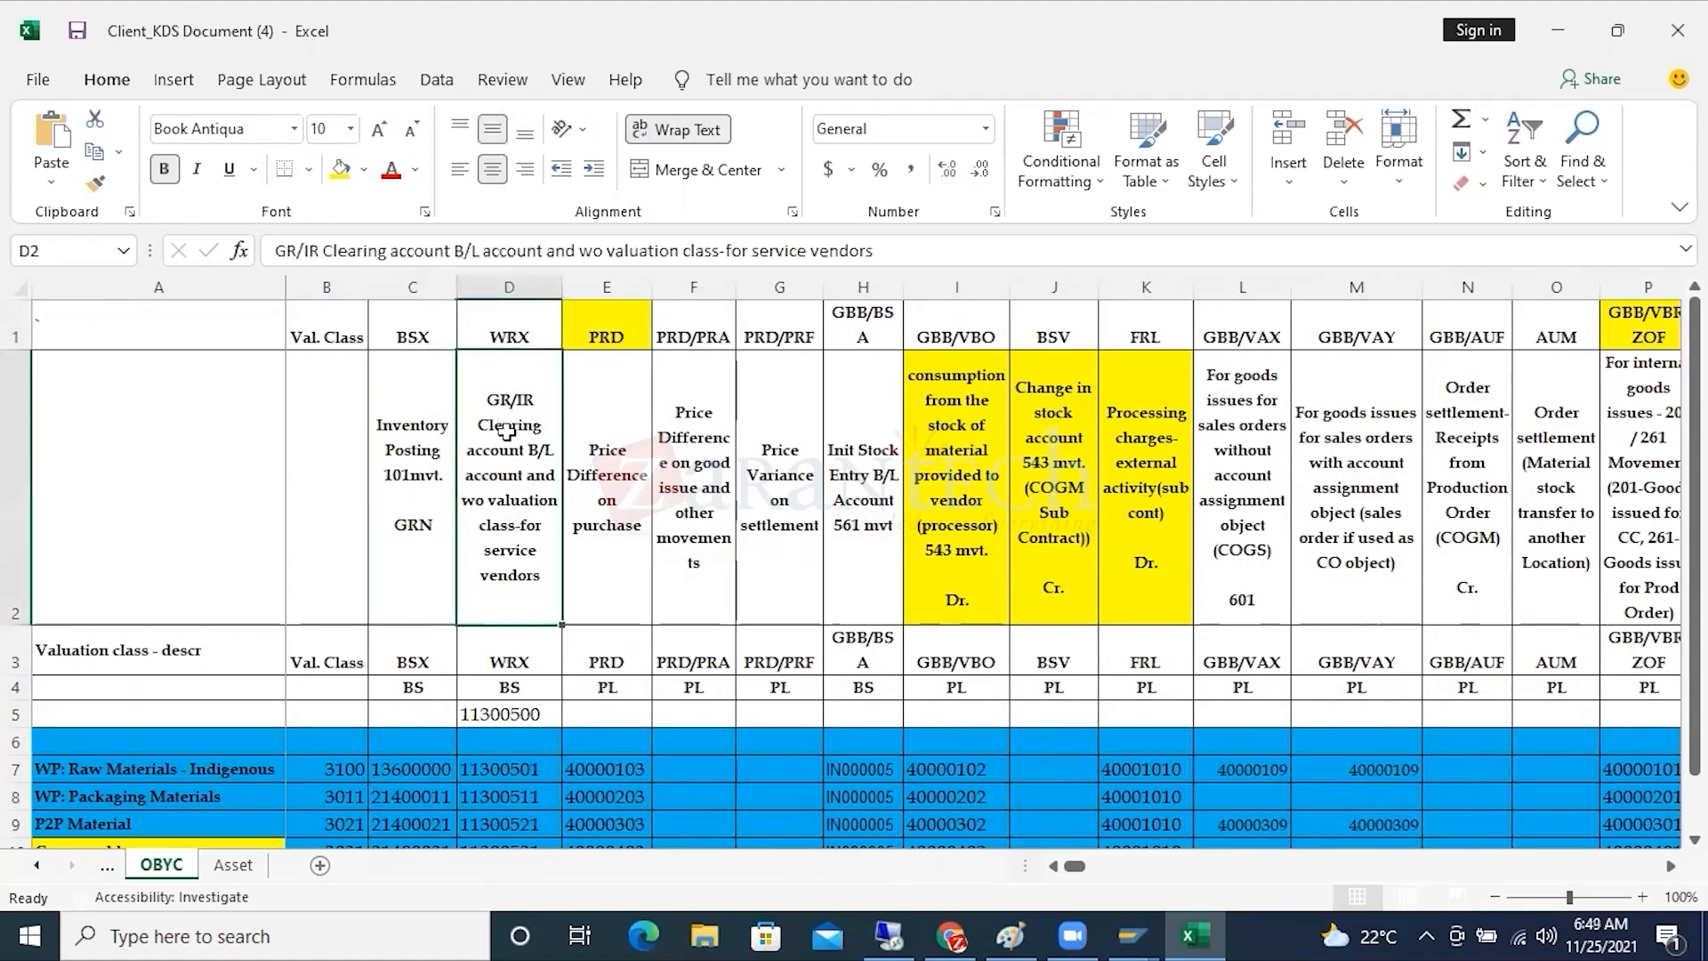
{"action": "left_click", "coordinate": [435, 472]}
{"action": "left_click", "coordinate": [502, 461]}
{"action": "left_click", "coordinate": [404, 335]}
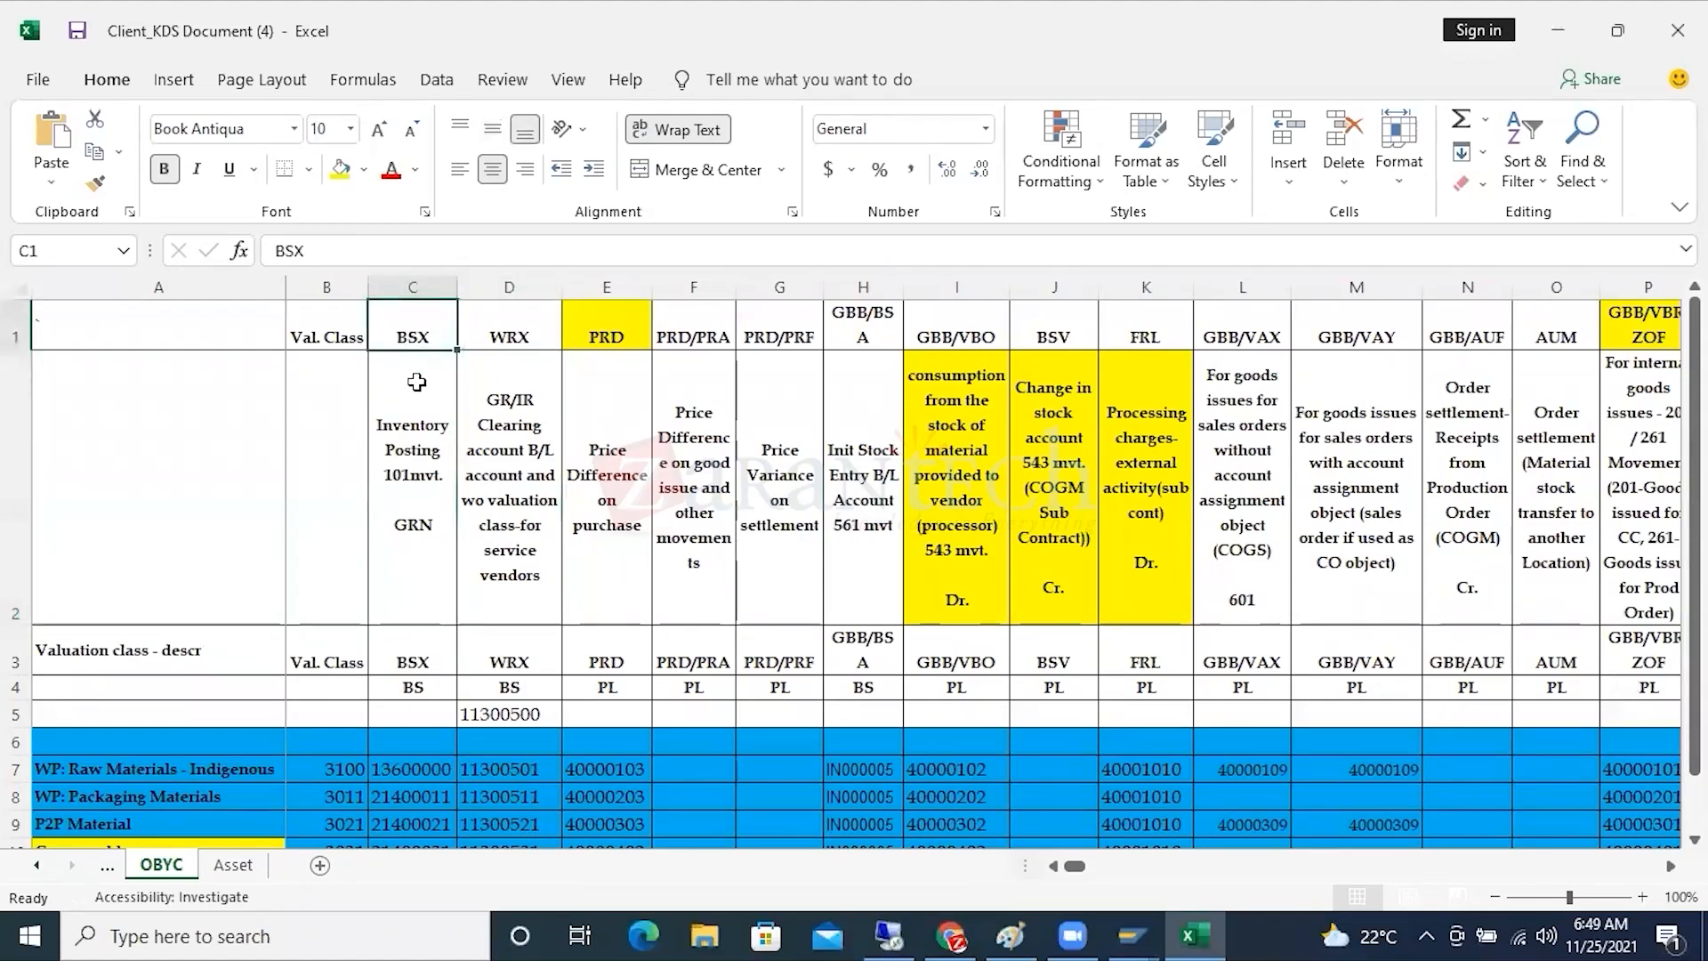
{"action": "left_click", "coordinate": [414, 433]}
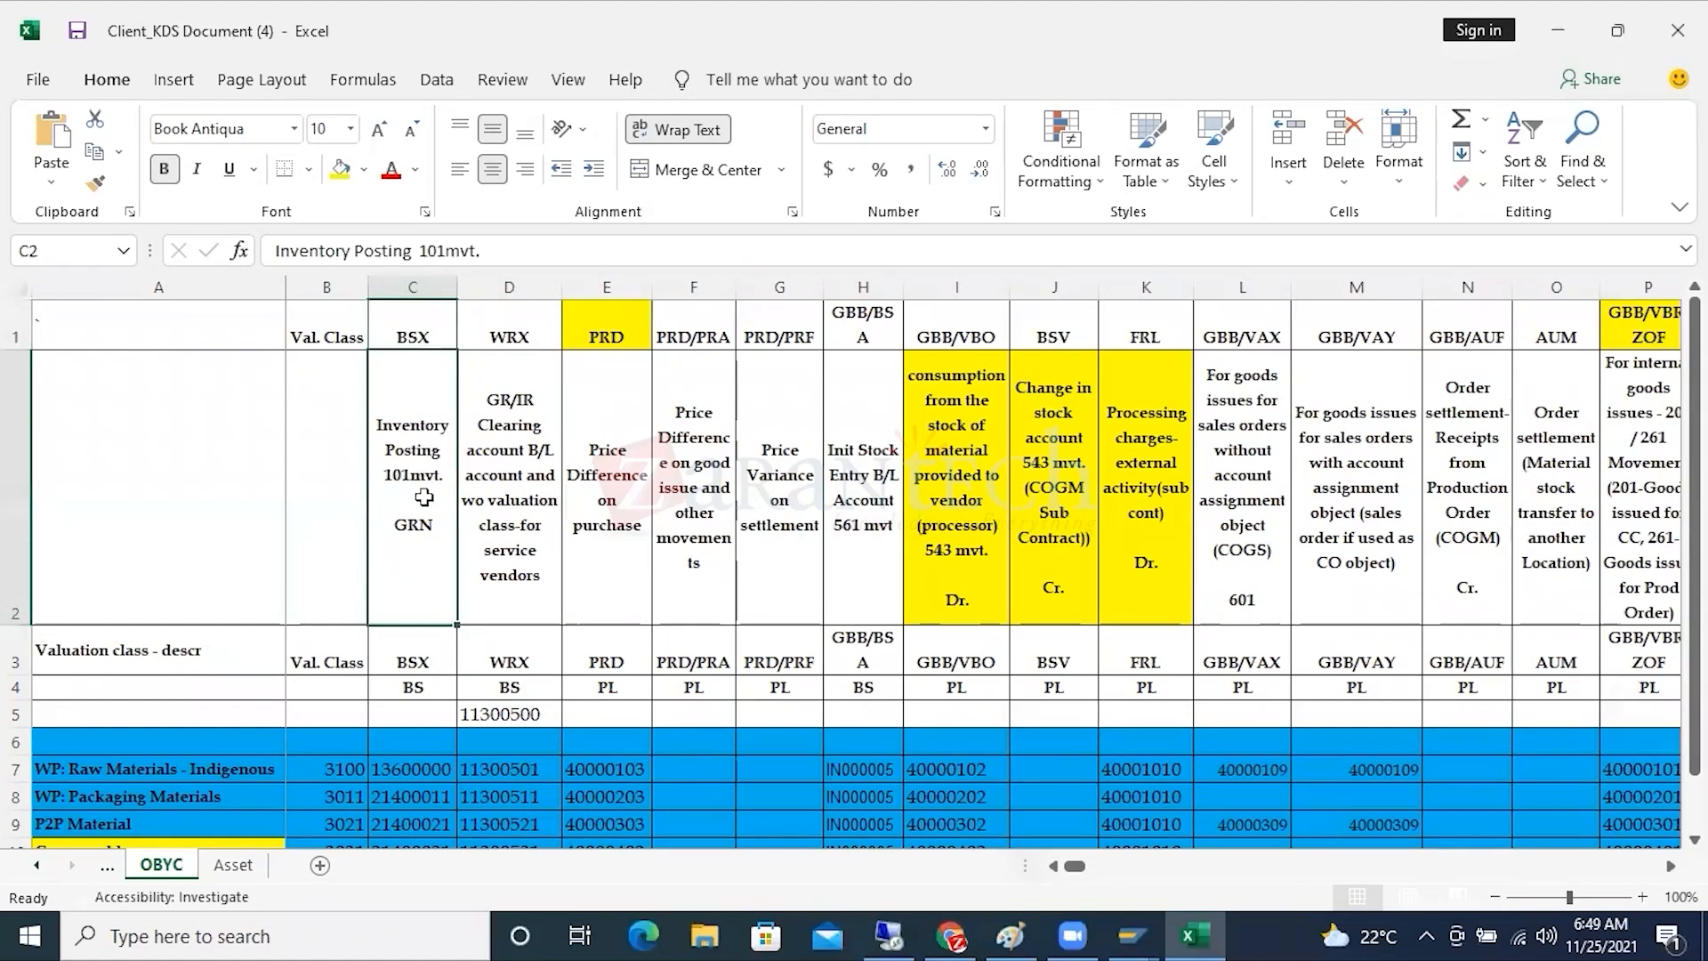
{"action": "left_click", "coordinate": [523, 340]}
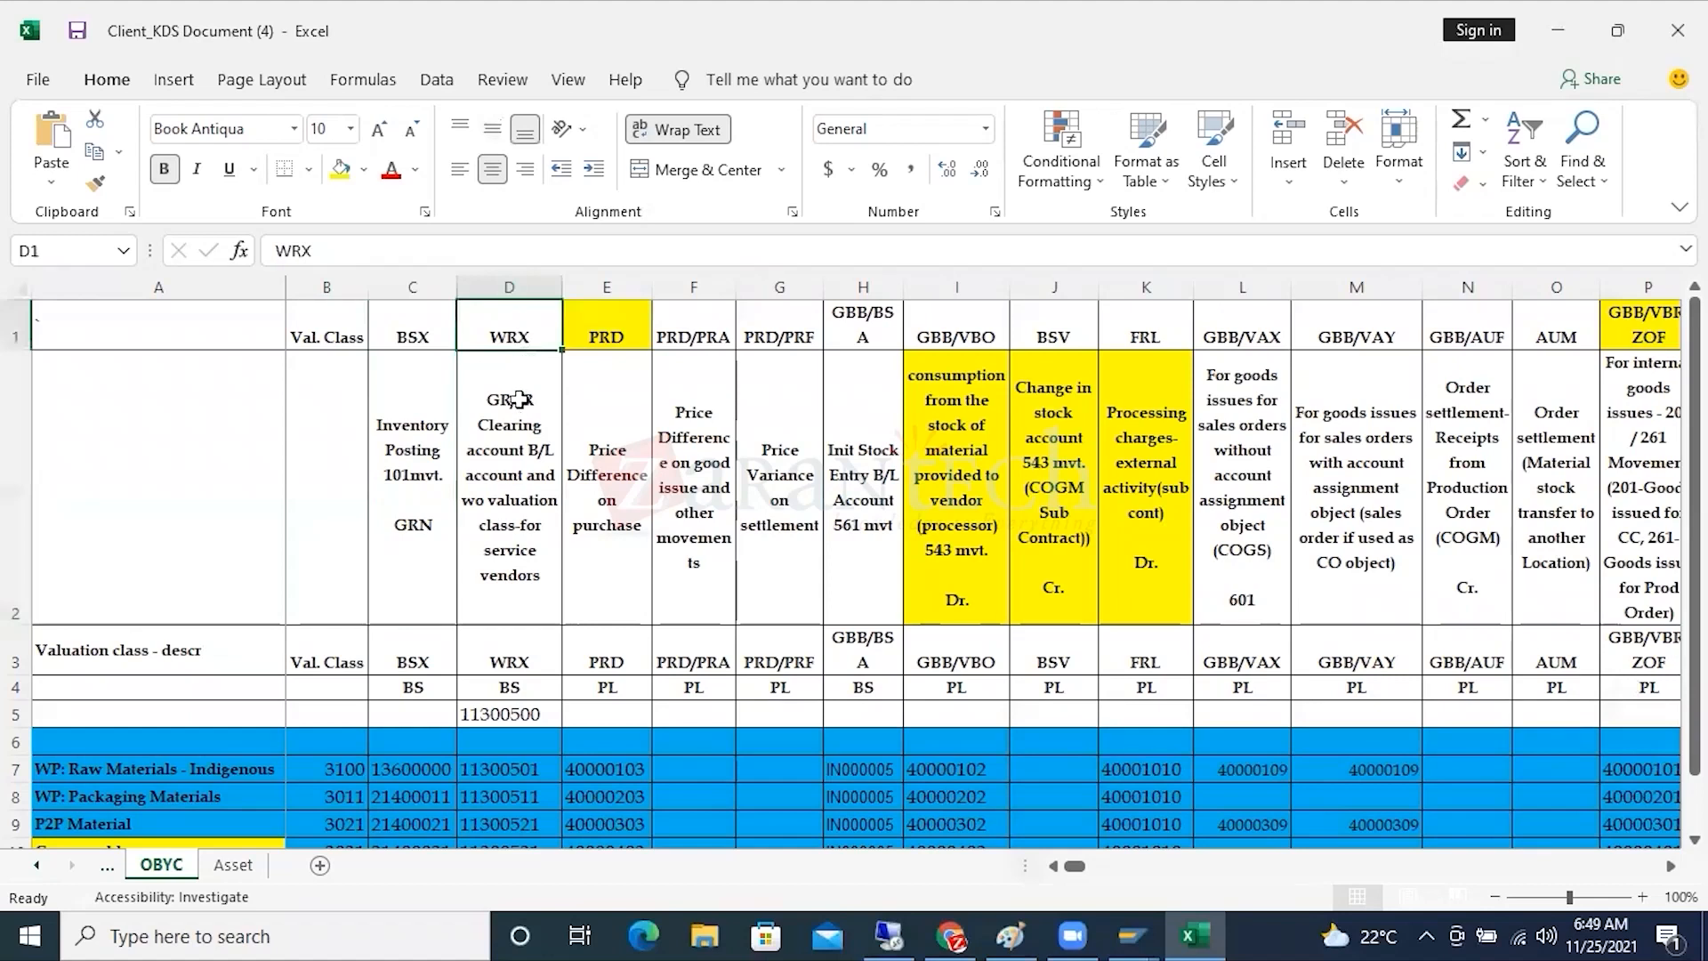
{"action": "left_click", "coordinate": [516, 442]}
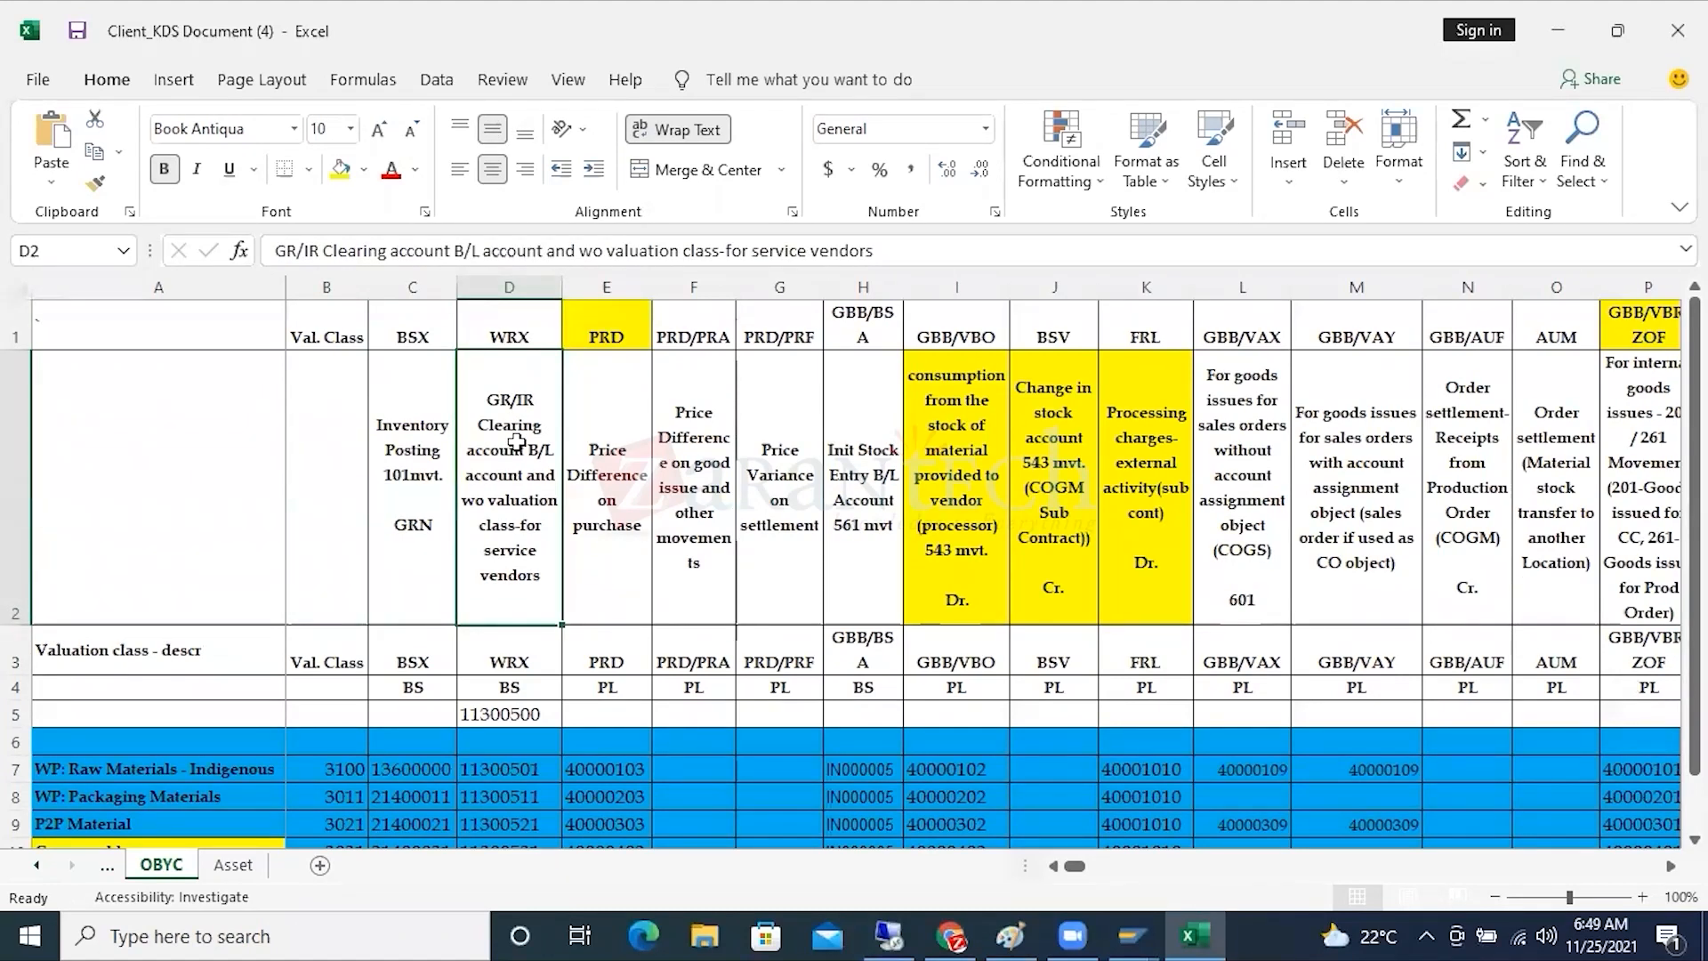
{"action": "left_click_drag", "start_coordinate": [413, 683], "coordinate": [509, 686]}
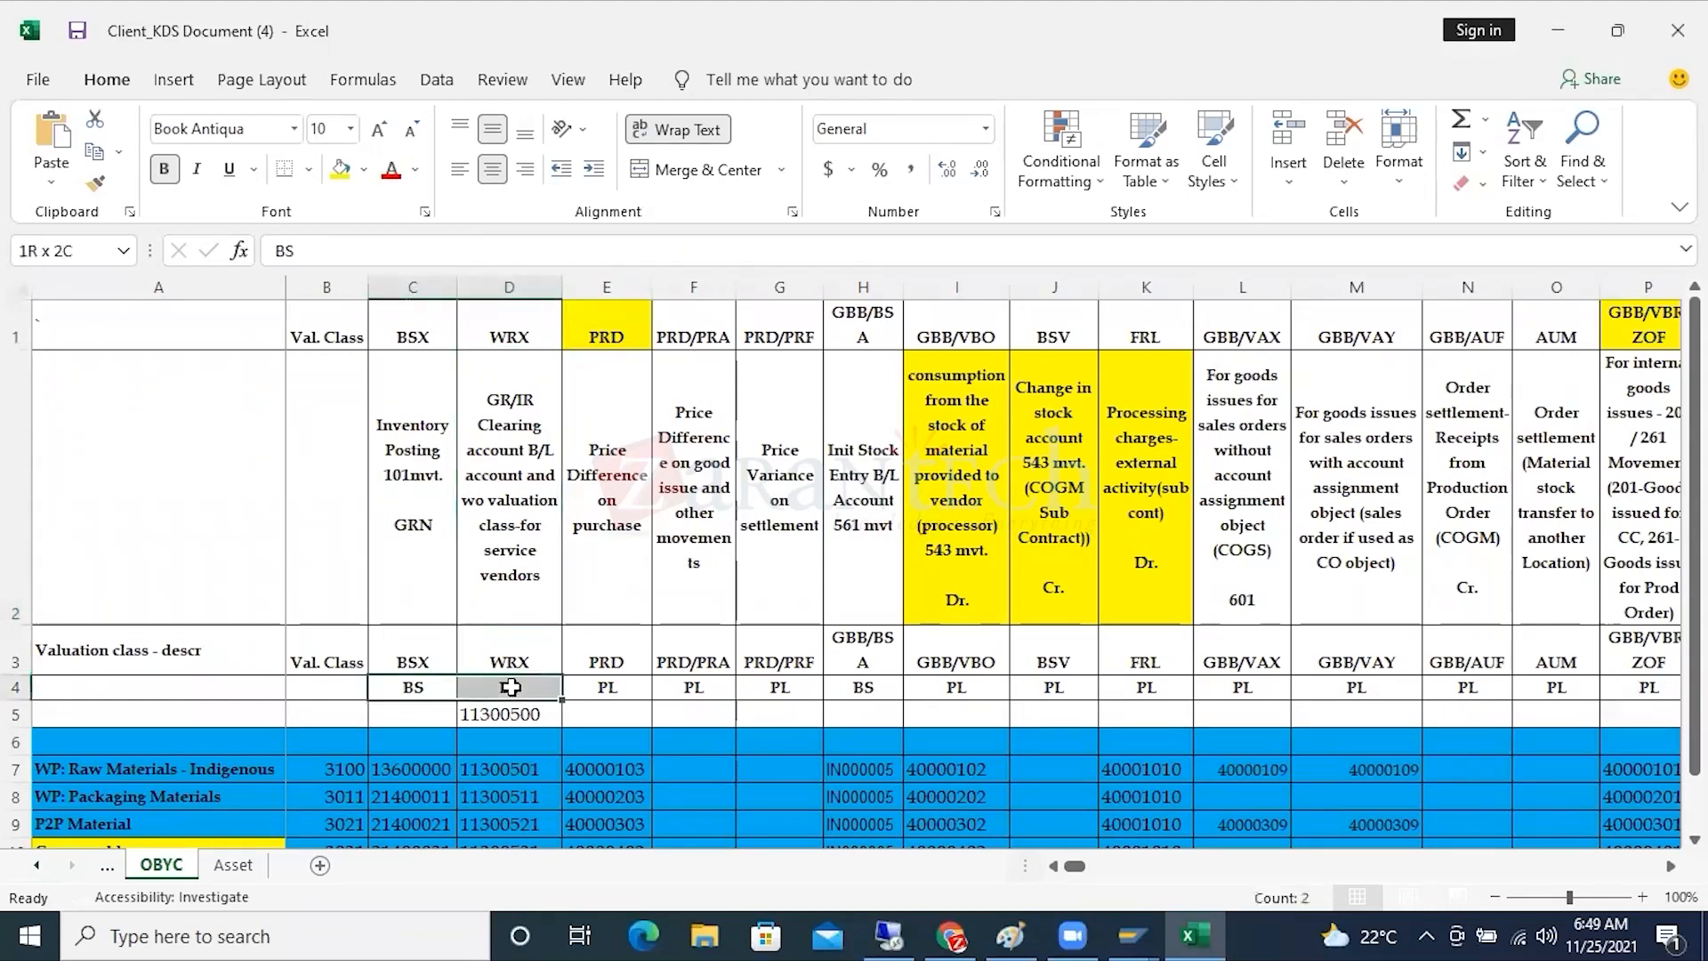
Return to SAP, bring up the displayed accounting document and check its Inventory TradingGd and GR/IR line items.
{"action": "left_click", "coordinate": [898, 937]}
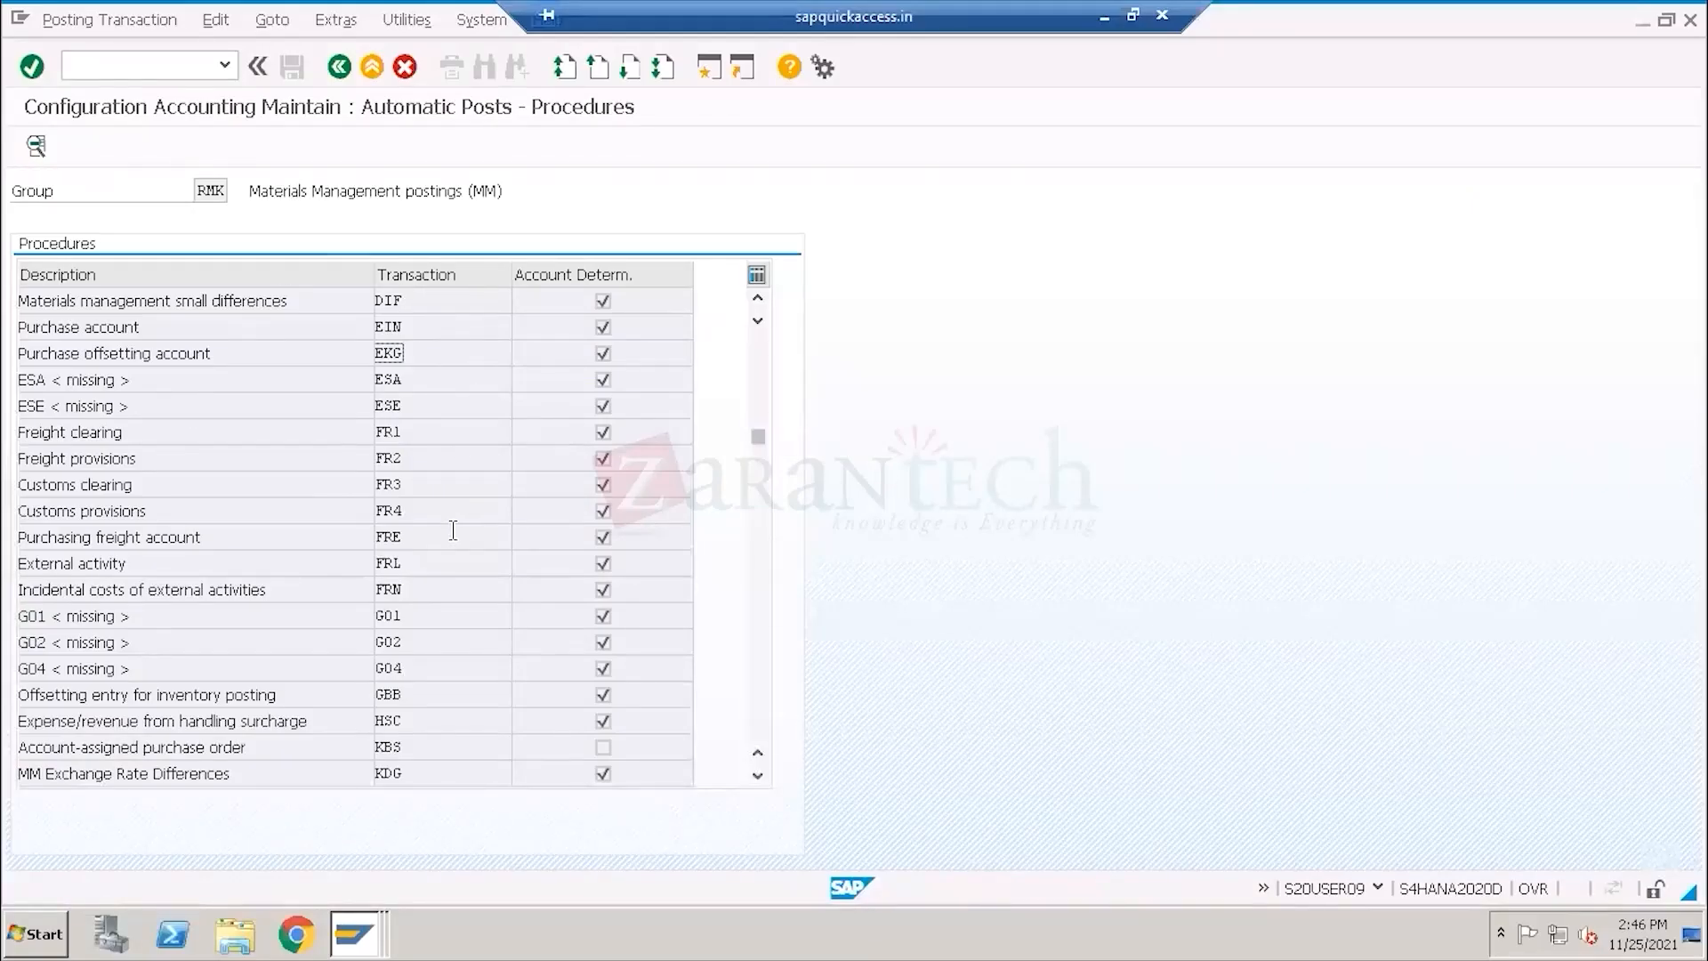
{"action": "left_click", "coordinate": [362, 926]}
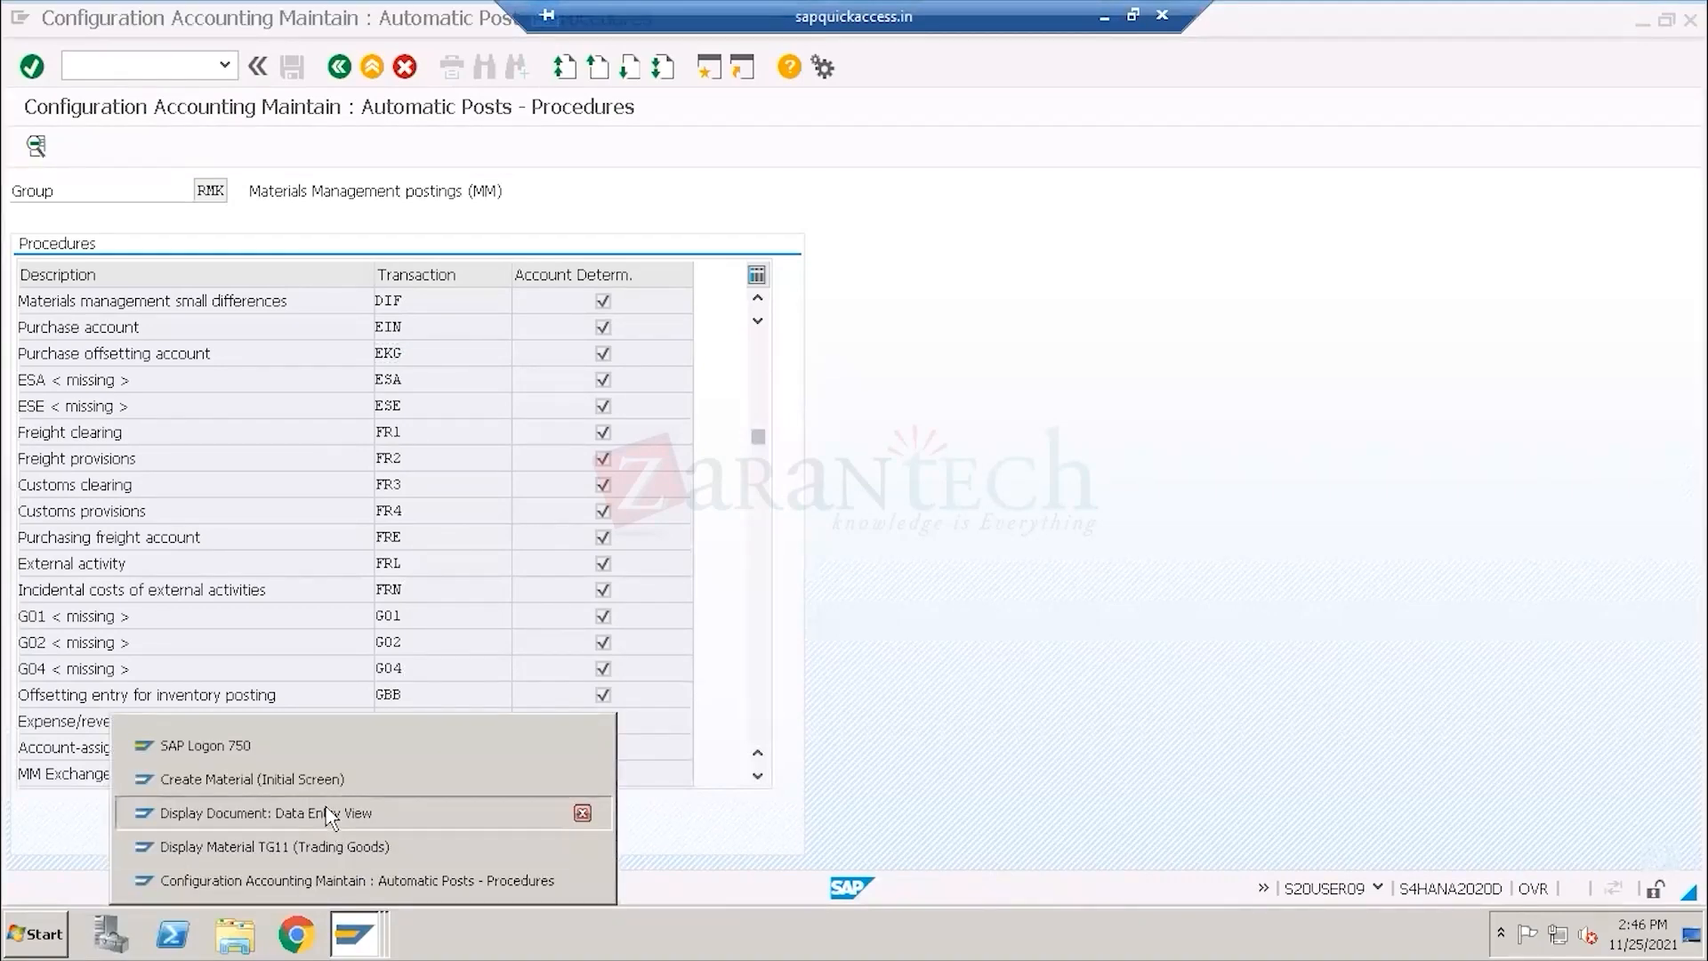
{"action": "left_click", "coordinate": [329, 814]}
{"action": "left_click", "coordinate": [253, 414]}
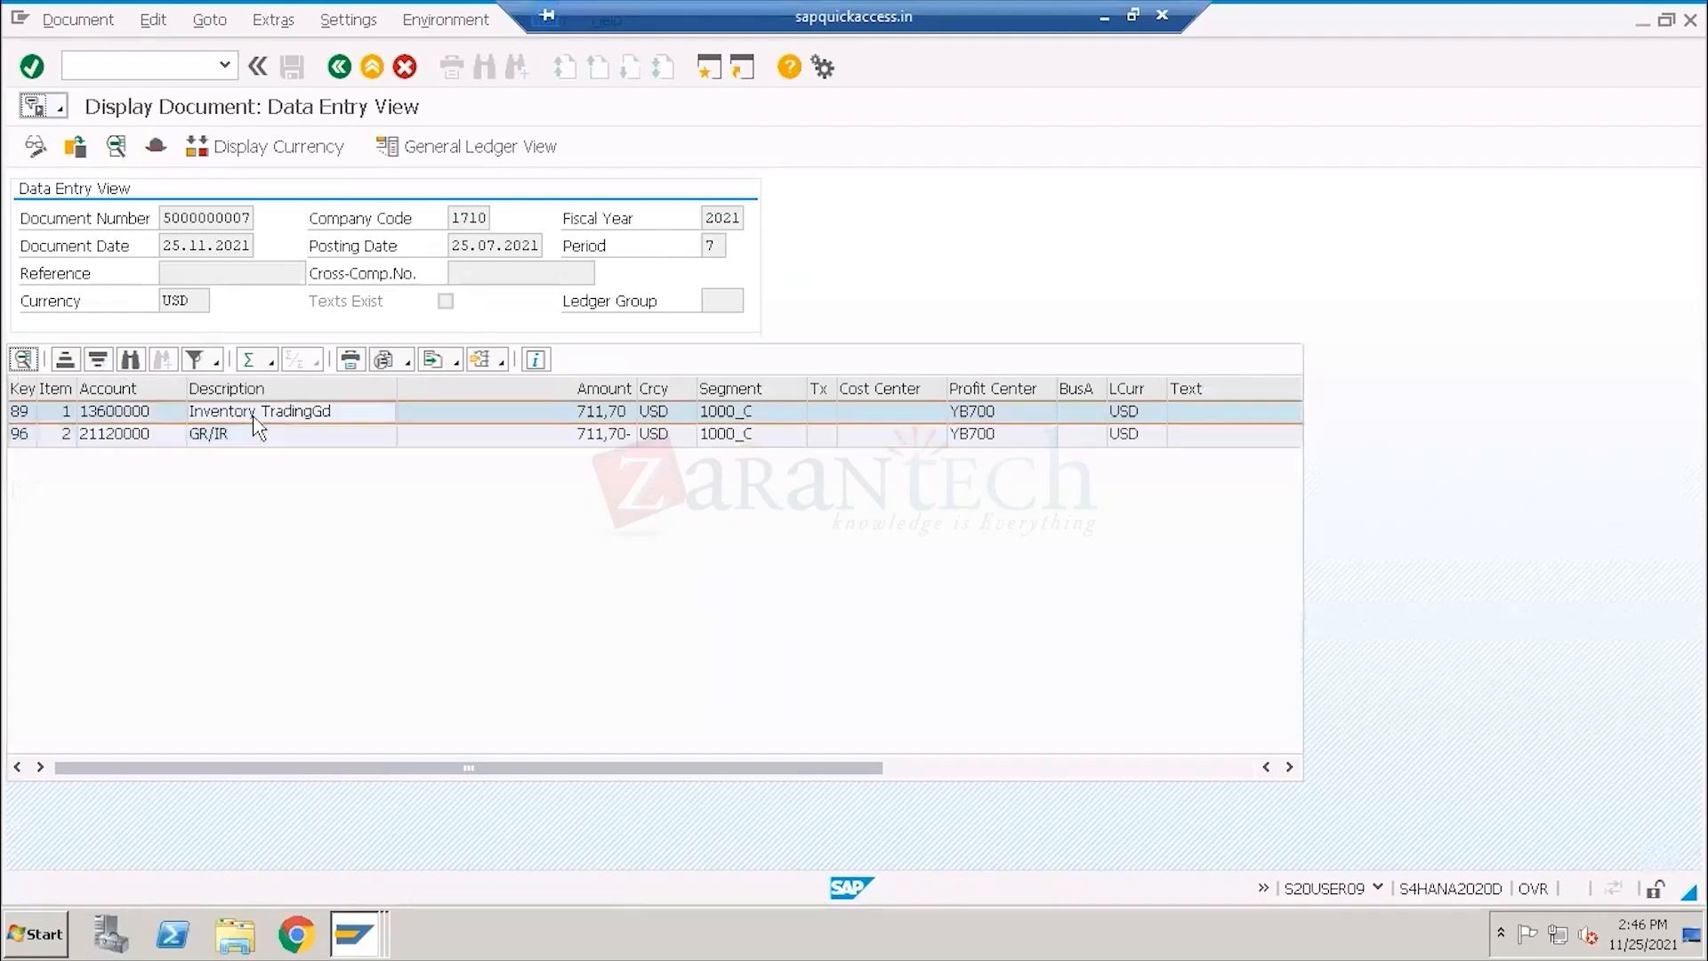
{"action": "left_click", "coordinate": [252, 435]}
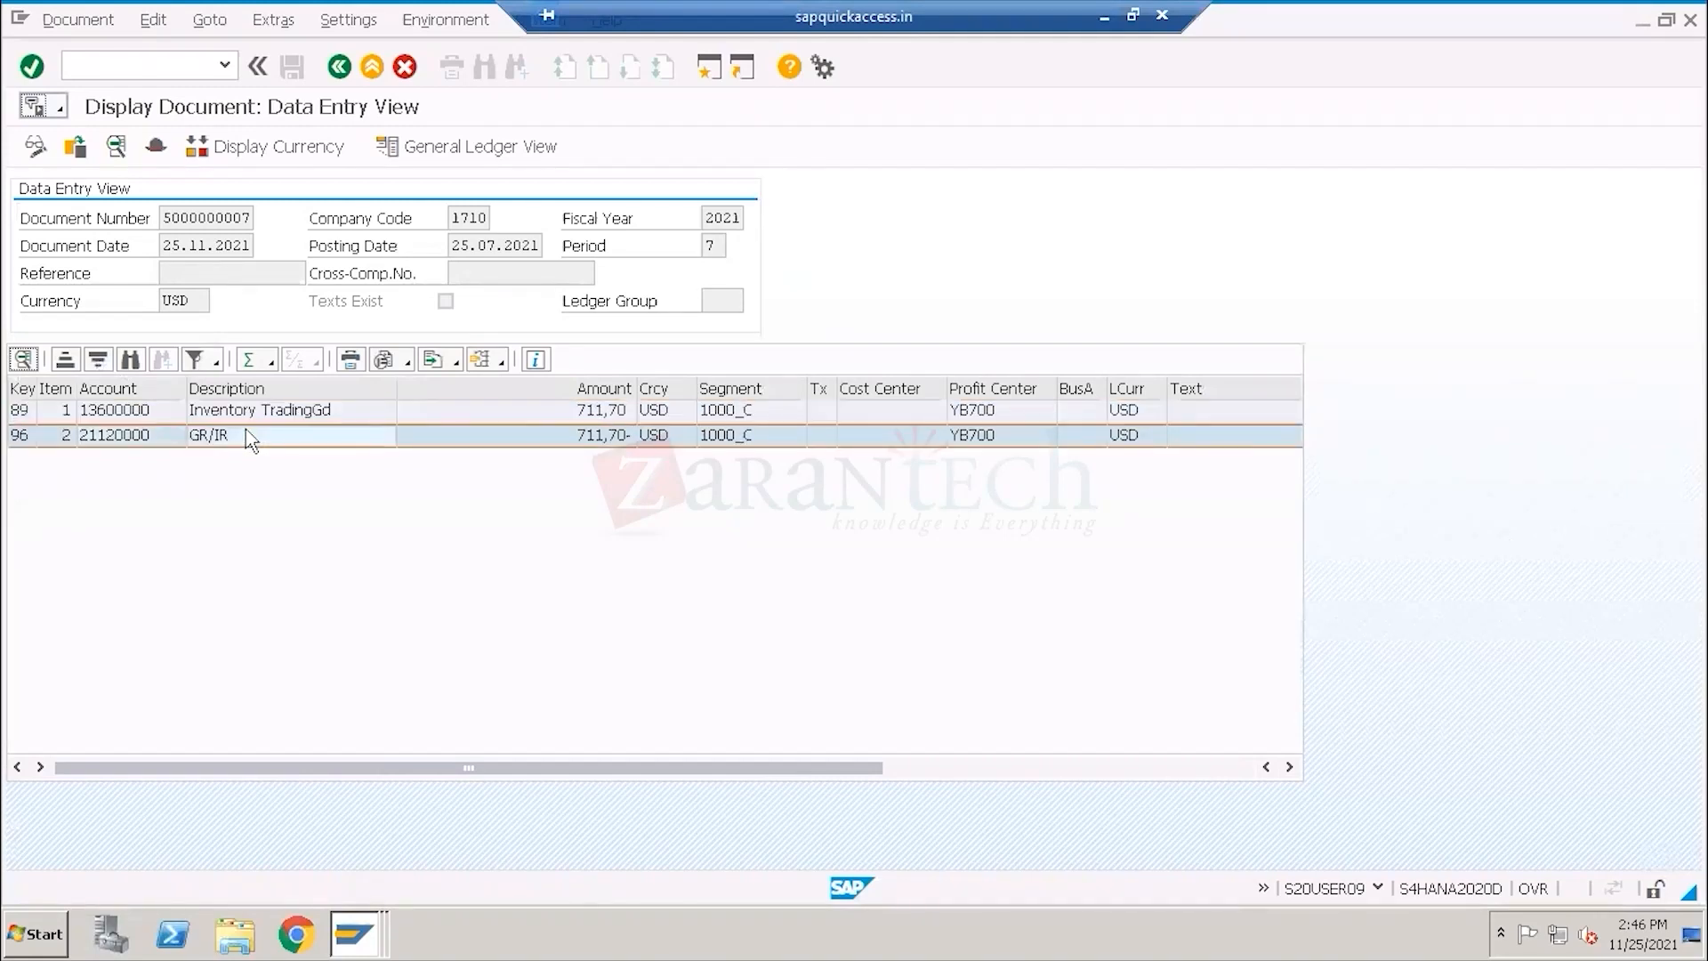
{"action": "left_click", "coordinate": [144, 413]}
{"action": "left_click", "coordinate": [142, 435]}
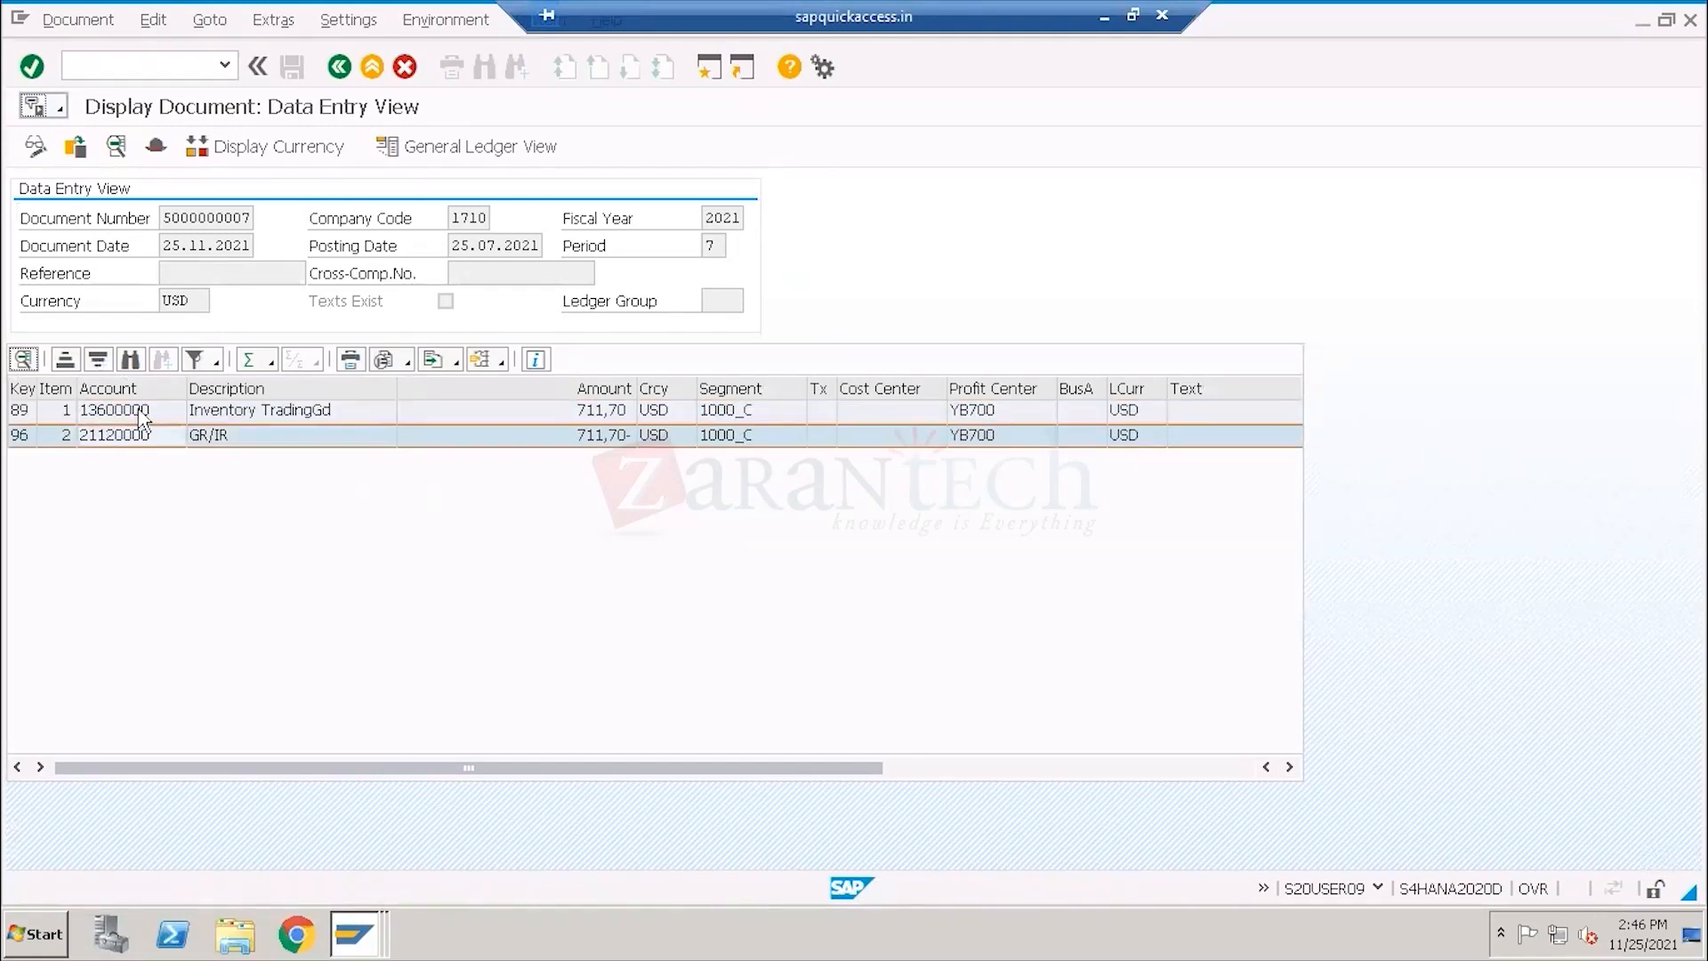
{"action": "left_click", "coordinate": [140, 411]}
Go back to the automatic posting procedures and highlight the BSX transaction key and its Inventory posting description.
{"action": "key", "text": "alt+Tab"}
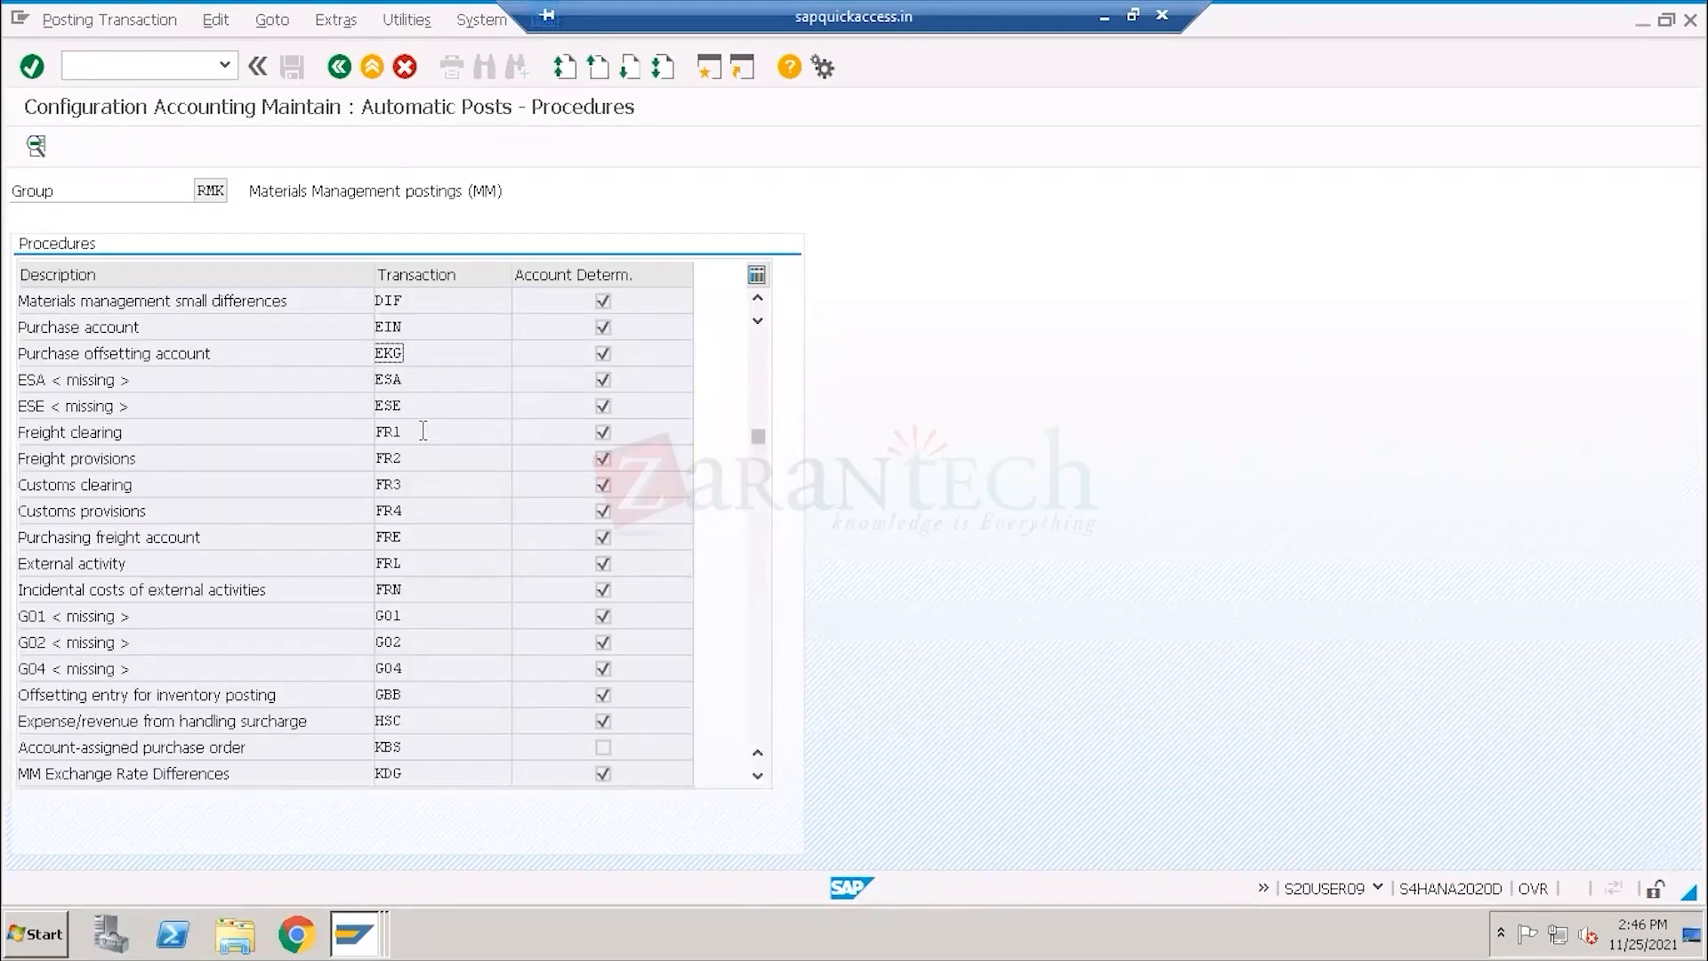
{"action": "scroll", "coordinate": [426, 436], "scroll_direction": "up", "scroll_amount": 1}
{"action": "scroll", "coordinate": [425, 436], "scroll_direction": "up", "scroll_amount": 2}
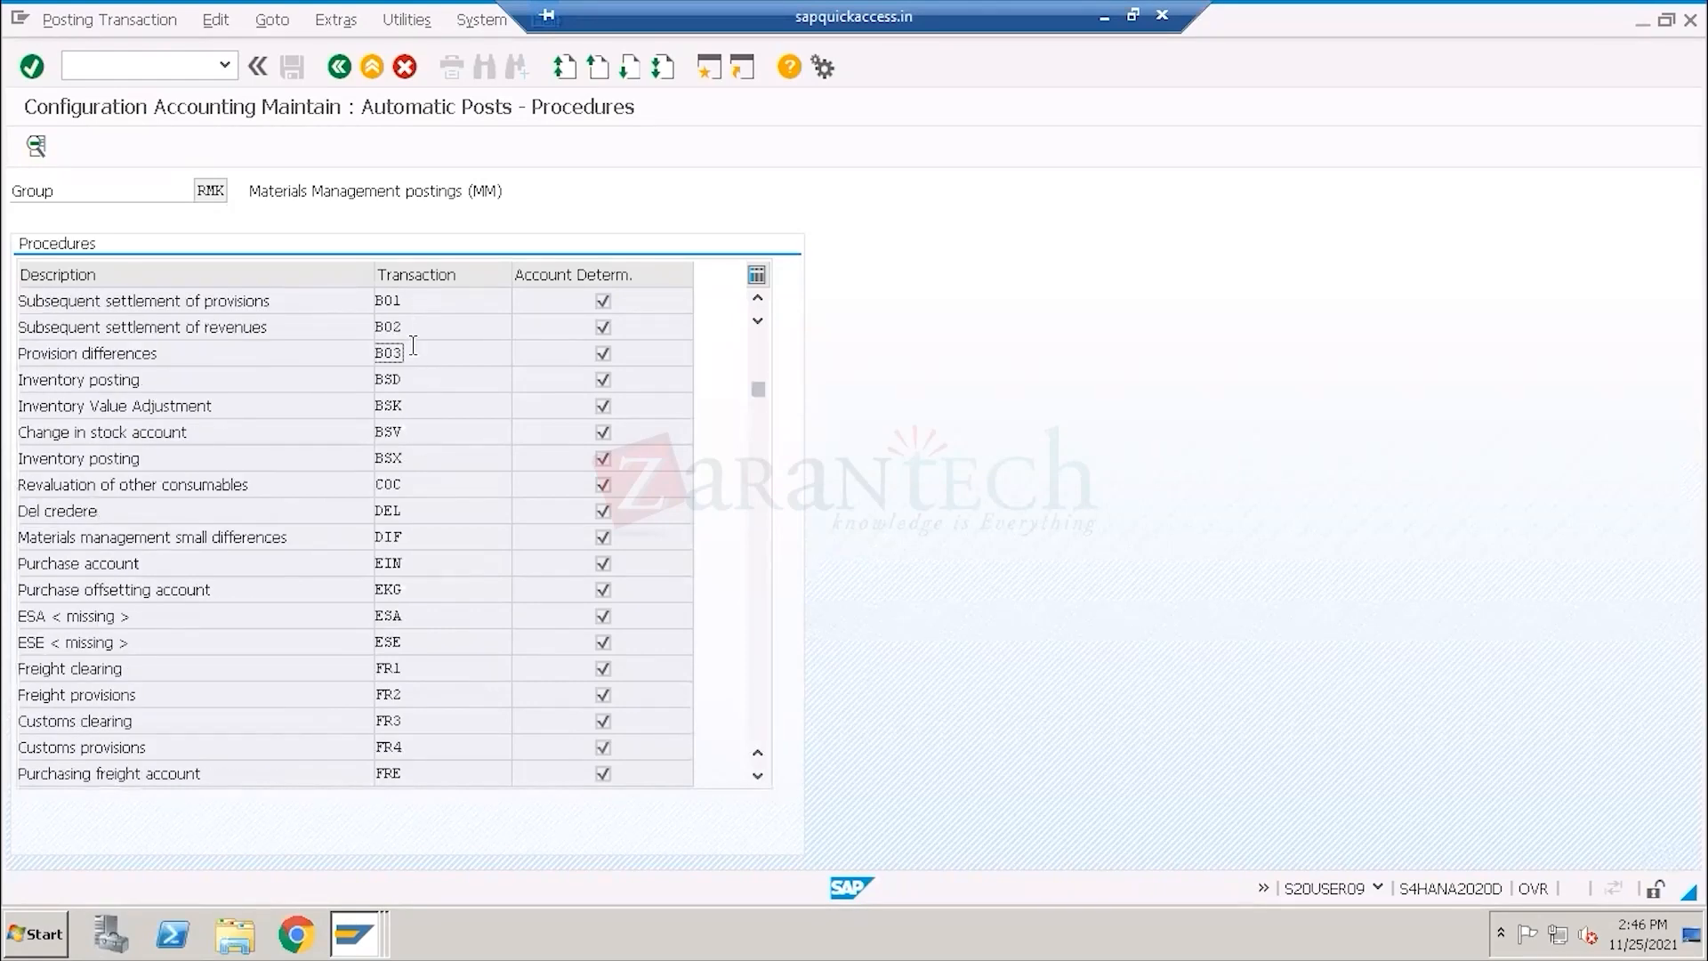
{"action": "left_click_drag", "start_coordinate": [412, 459], "coordinate": [346, 461]}
{"action": "left_click_drag", "start_coordinate": [147, 460], "coordinate": [13, 466]}
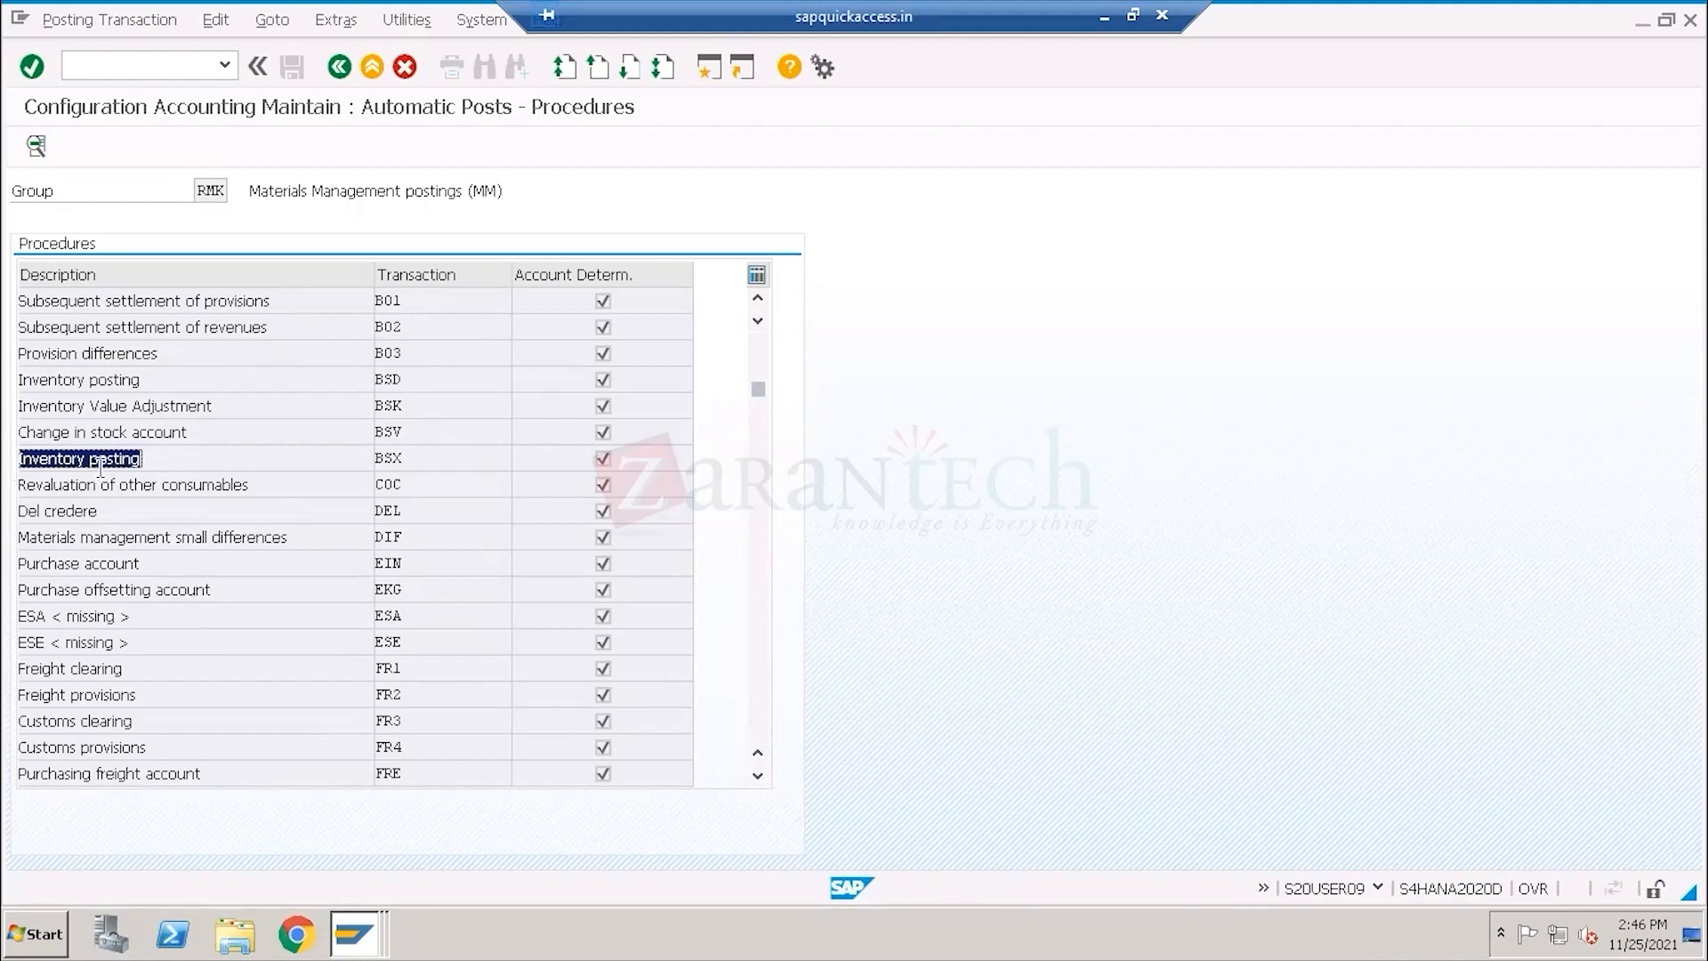
Open the BSX account assignments for chart of accounts YCOA and highlight the valuation grouping code in the second row.
{"action": "left_click_drag", "start_coordinate": [411, 458], "coordinate": [360, 453]}
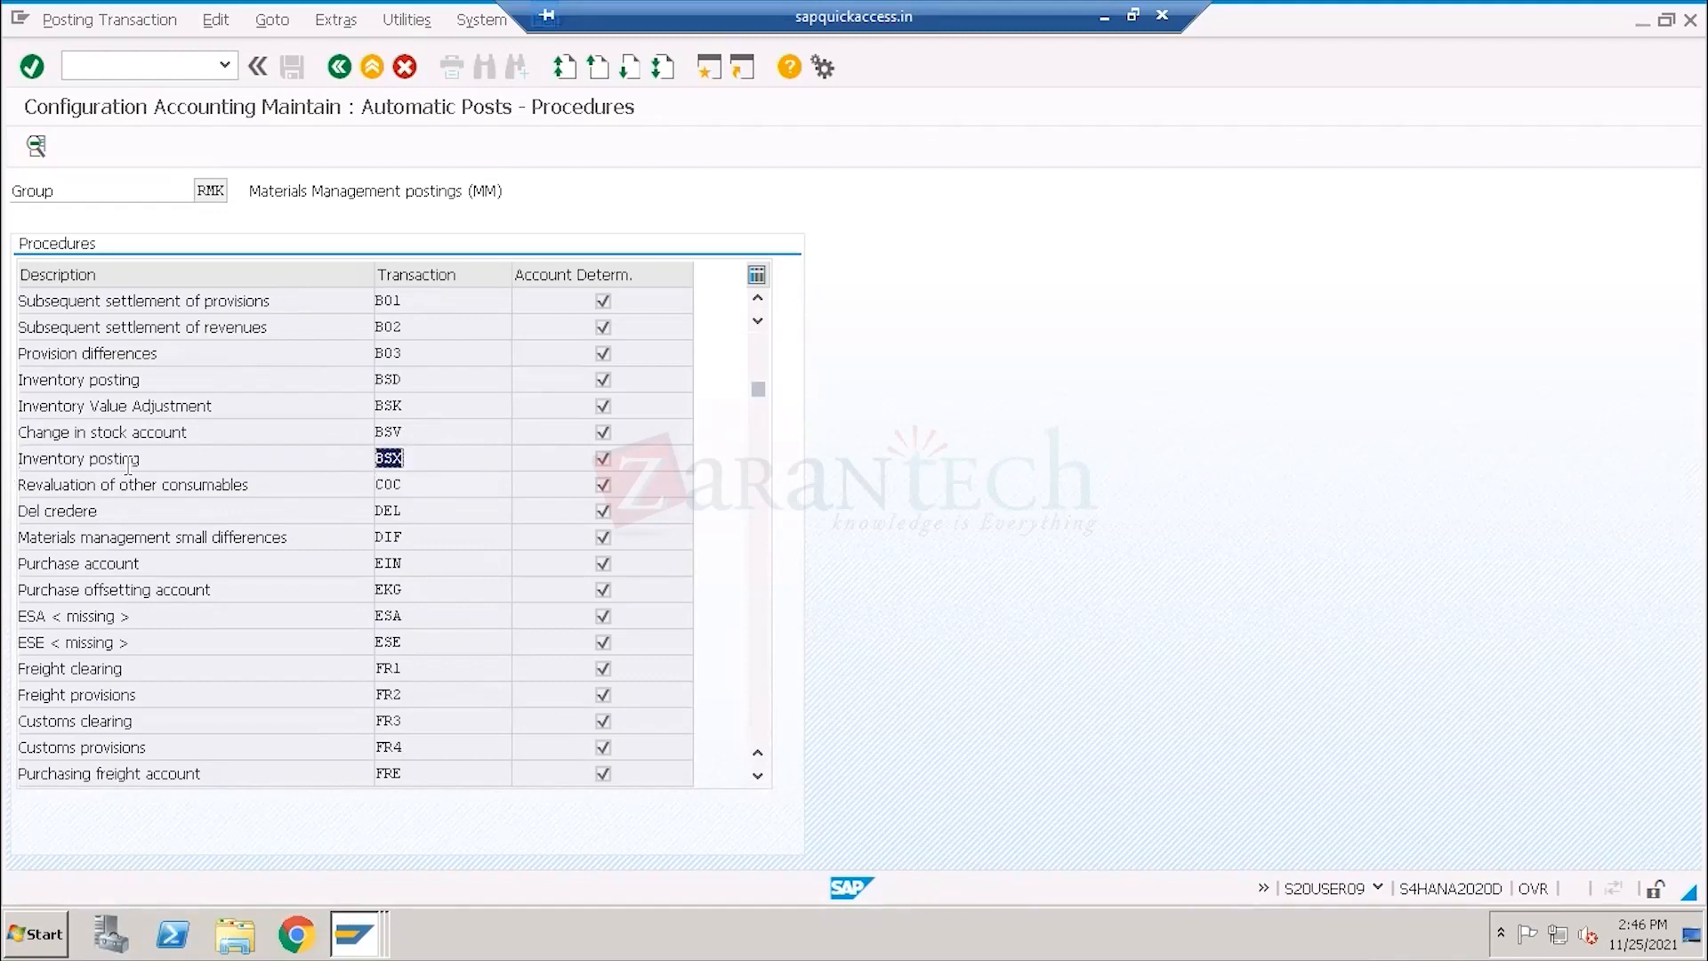
{"action": "double_click", "coordinate": [406, 460]}
{"action": "left_click_drag", "start_coordinate": [524, 437], "coordinate": [1164, 422]}
{"action": "left_click_drag", "start_coordinate": [1017, 483], "coordinate": [1056, 507]}
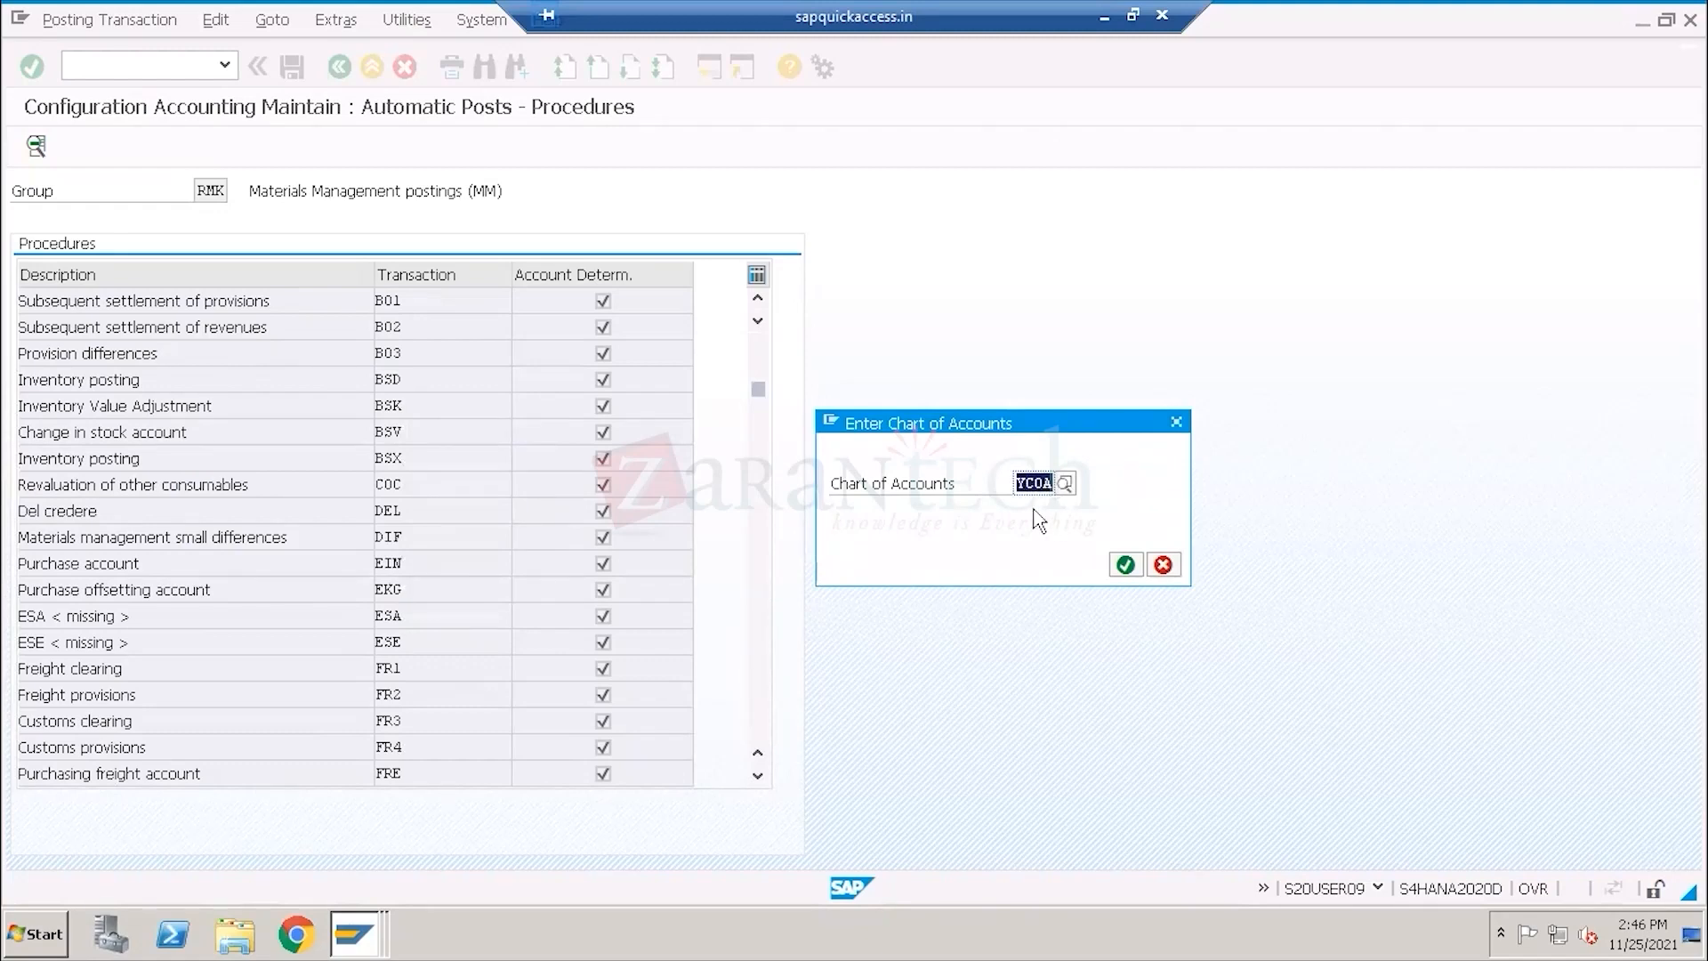
{"action": "left_click", "coordinate": [1125, 565]}
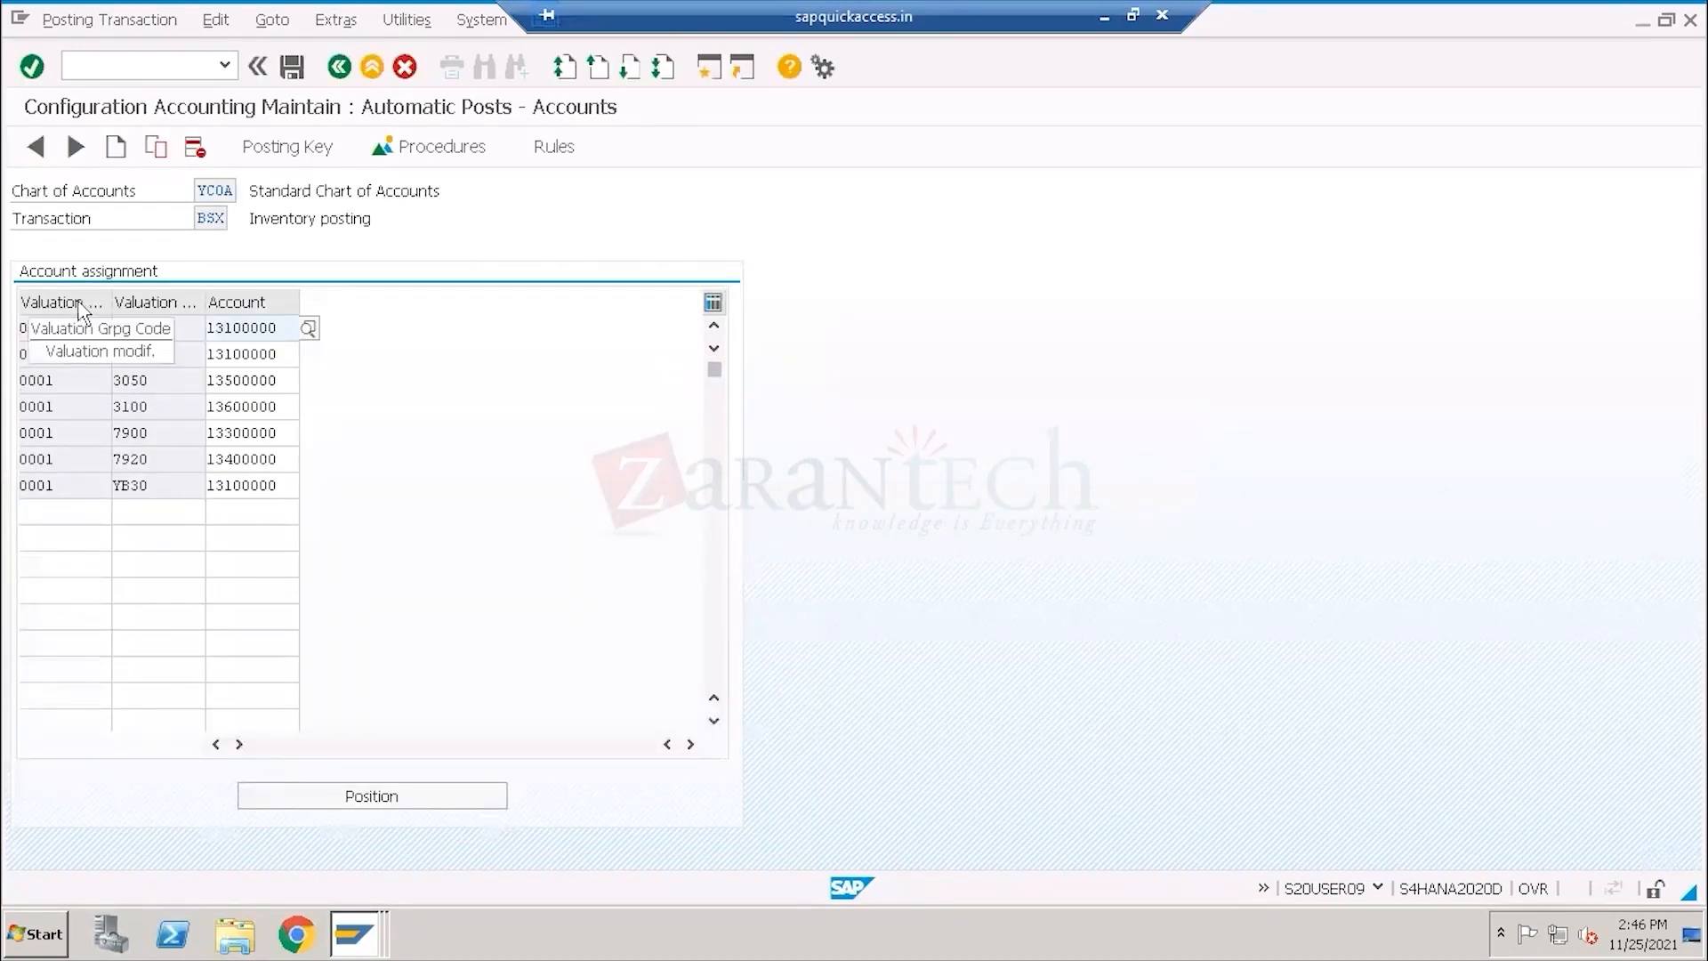
{"action": "left_click_drag", "start_coordinate": [56, 330], "coordinate": [13, 354]}
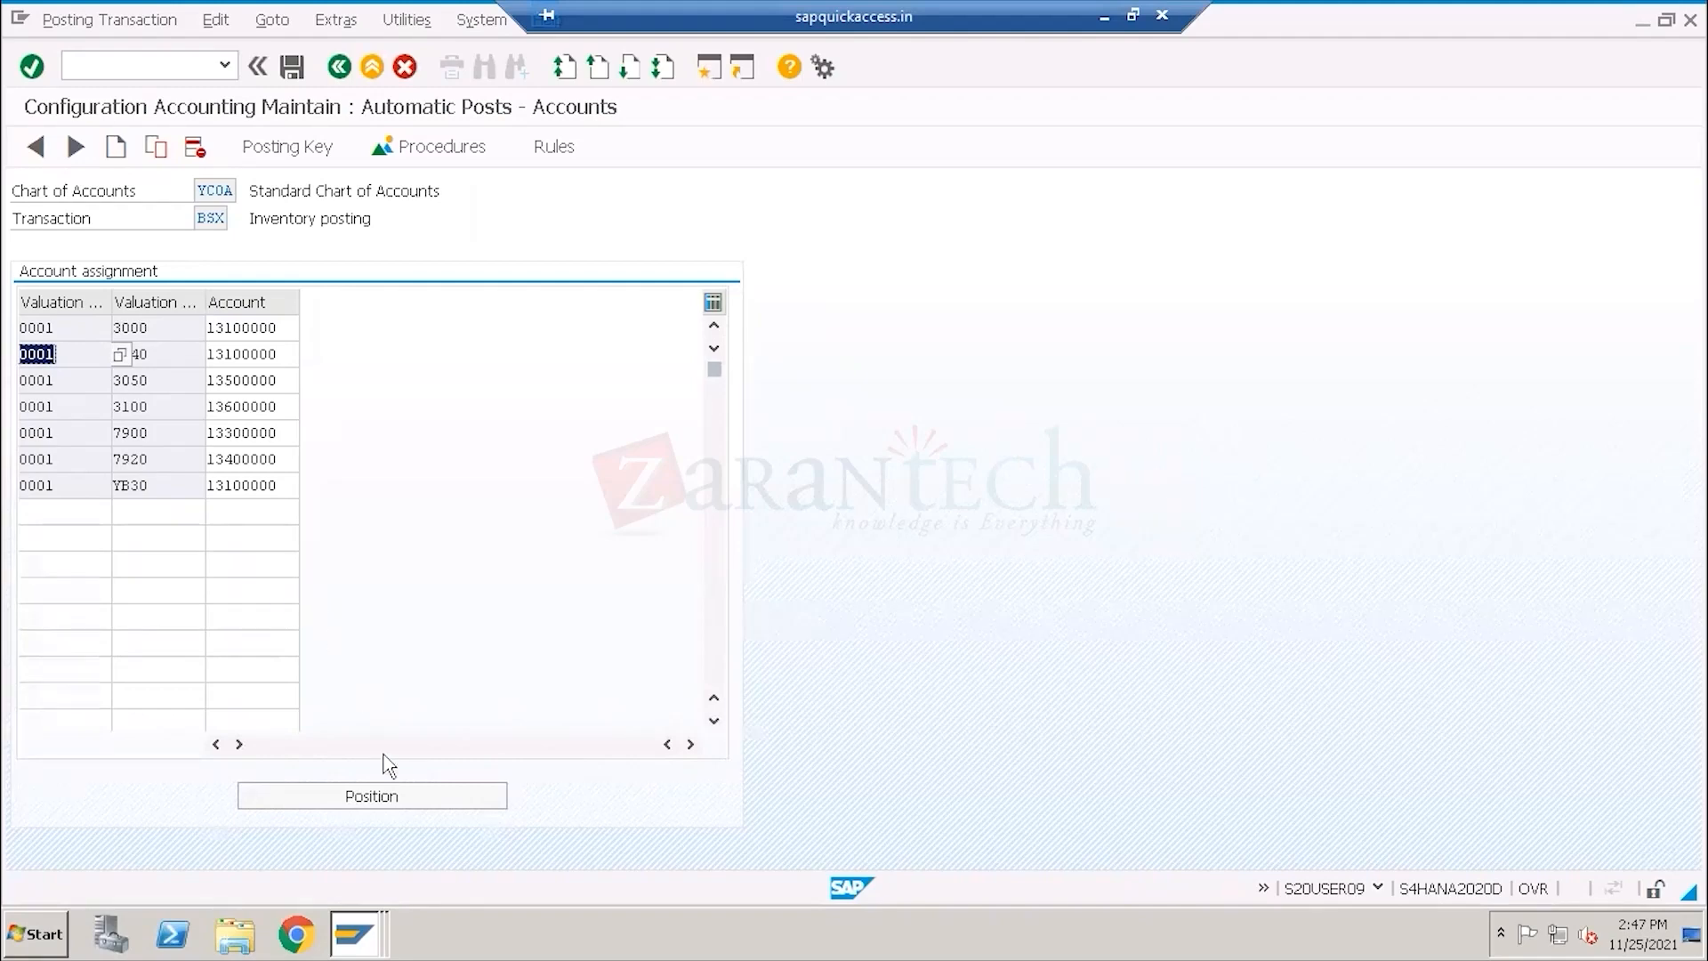
Check the inventory account in the displayed accounting document, and highlight the matching G/L account for valuation class 3100 in the BSX assignments.
{"action": "left_click", "coordinate": [356, 932]}
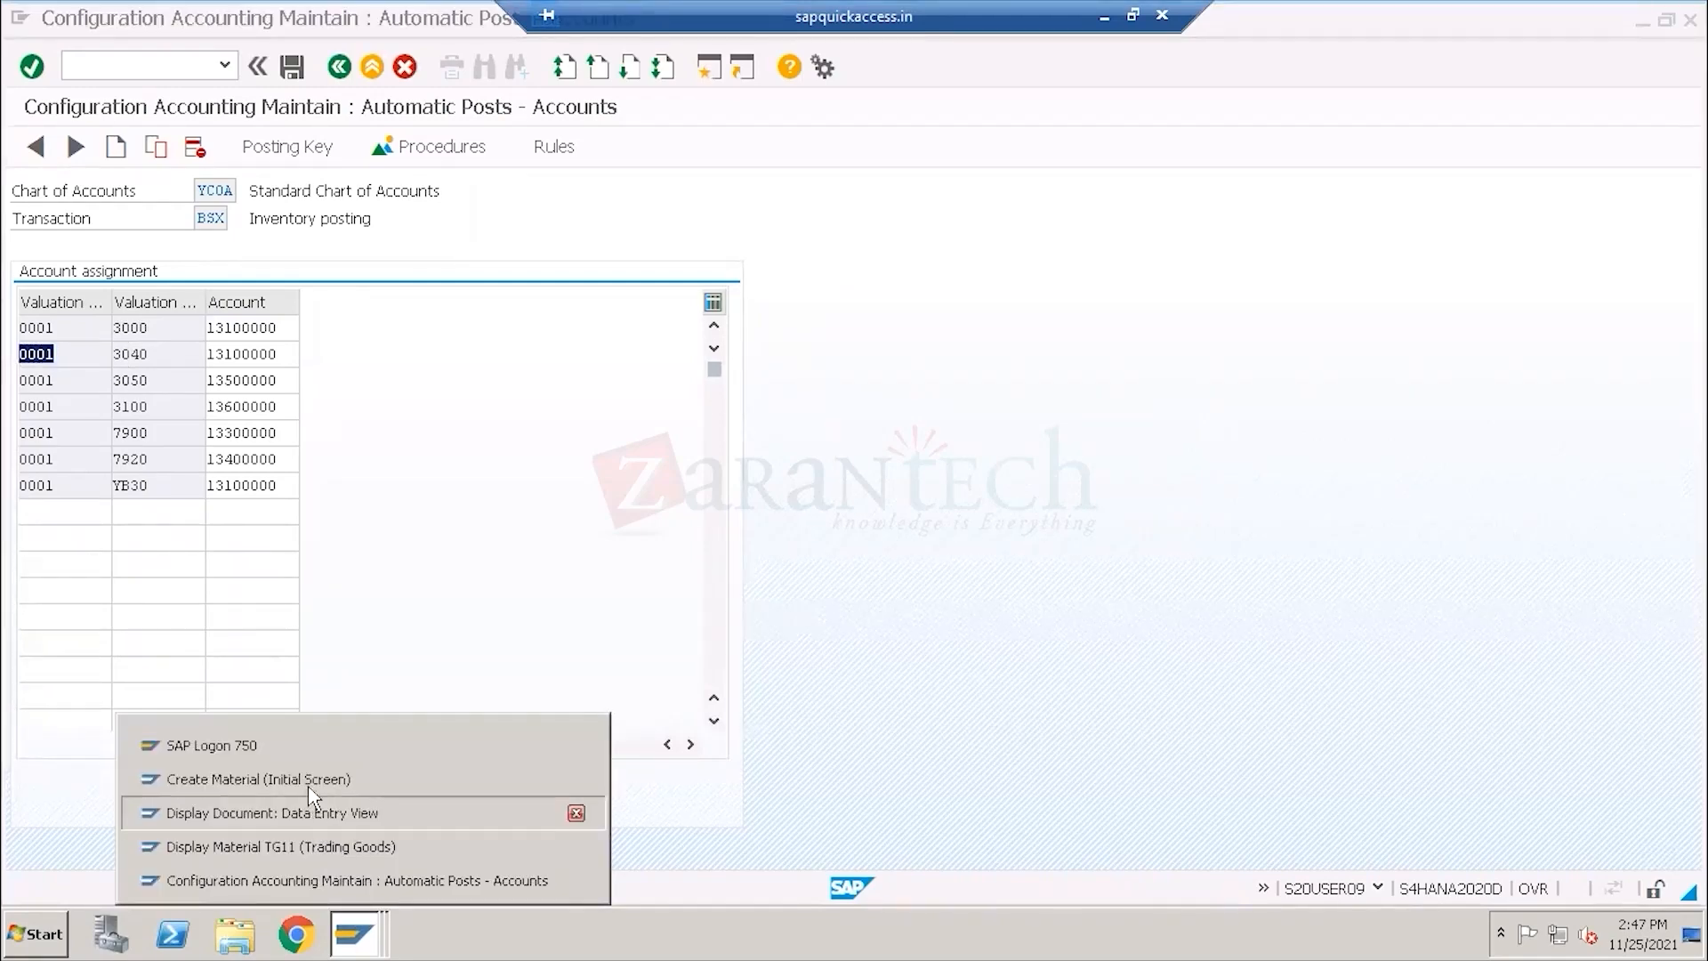
{"action": "left_click", "coordinate": [313, 813]}
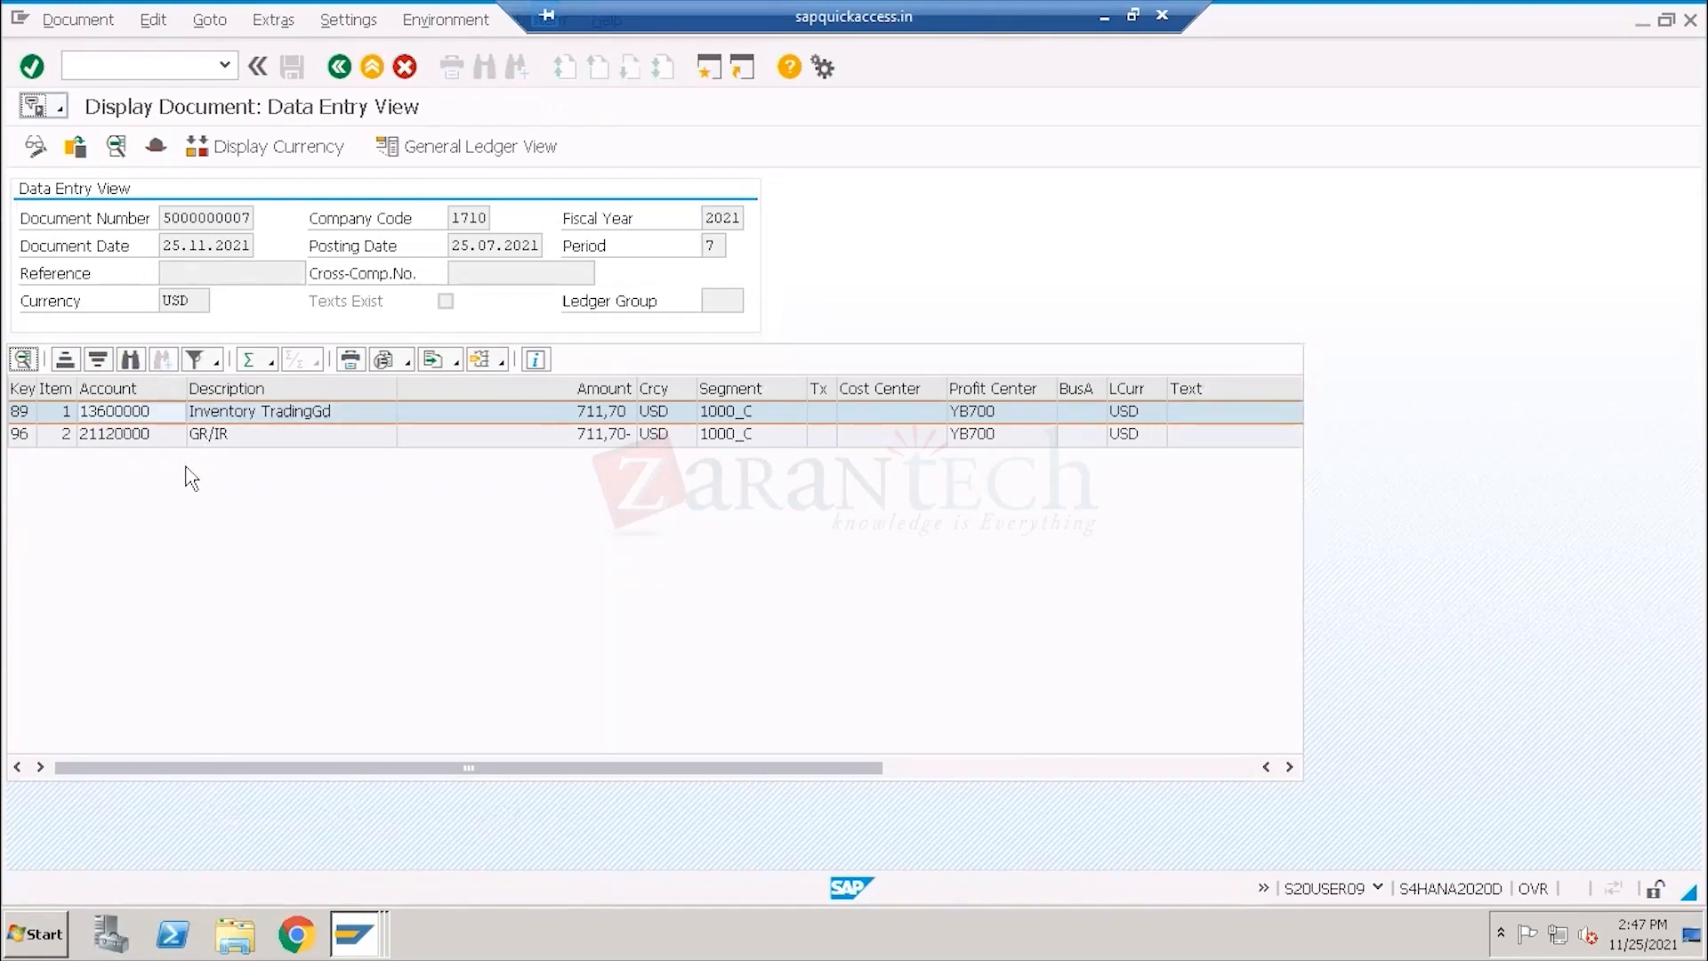
{"action": "key", "text": "alt+Tab"}
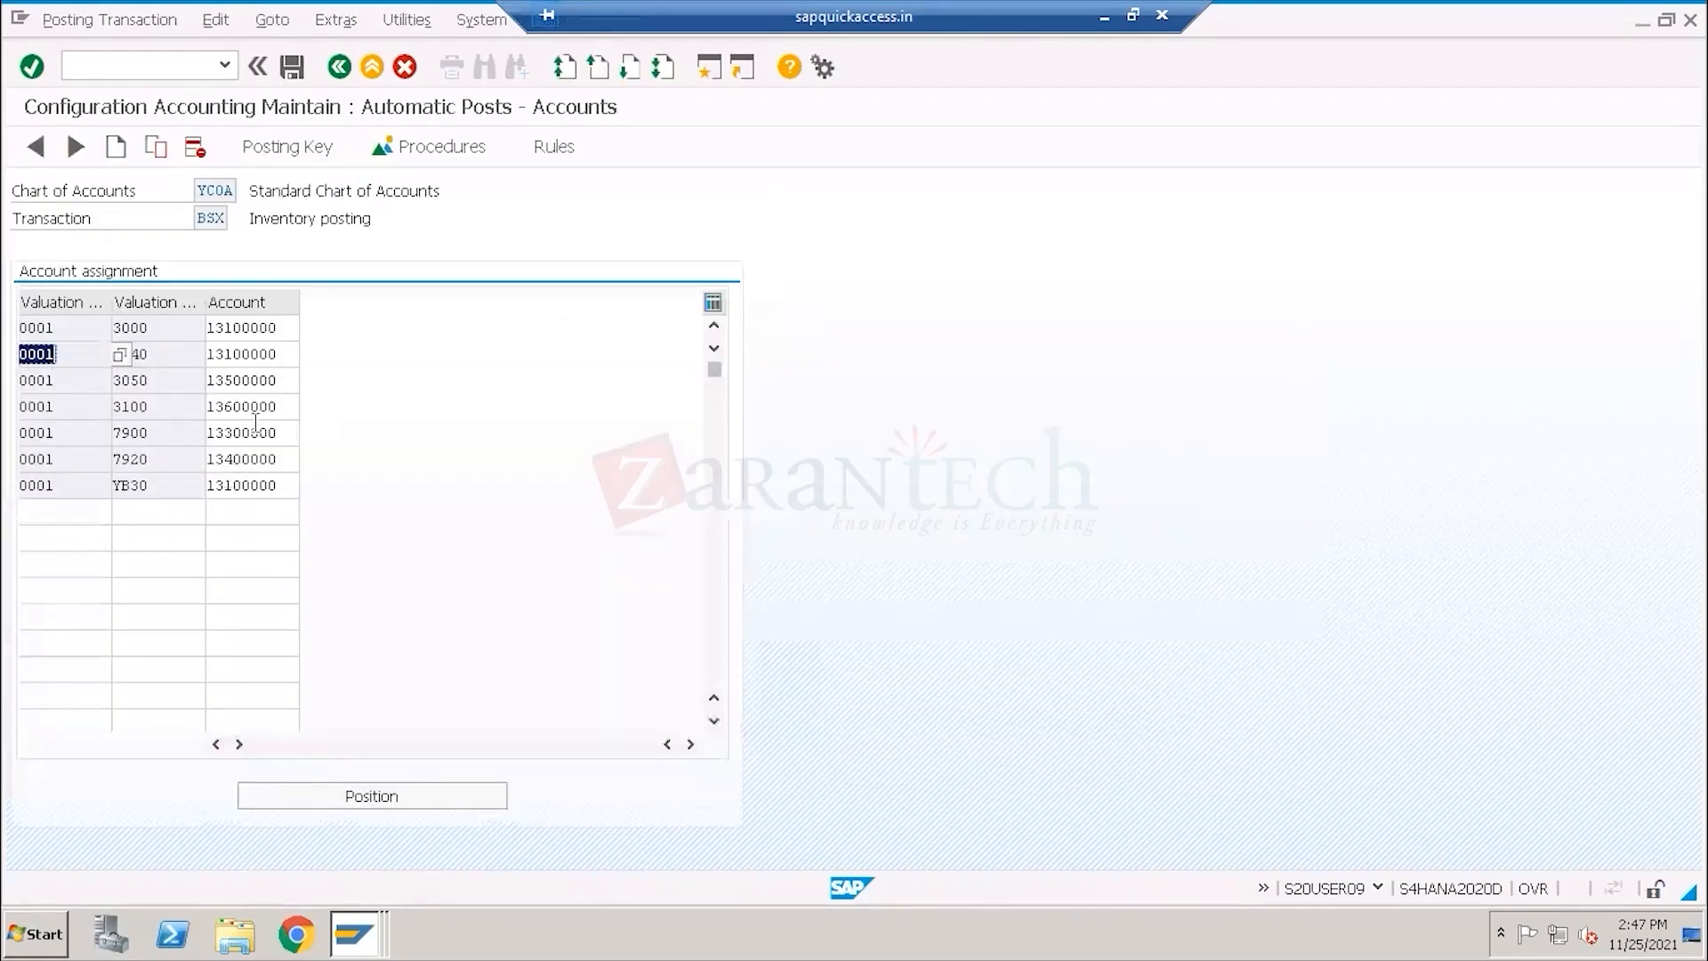
{"action": "left_click_drag", "start_coordinate": [280, 407], "coordinate": [207, 407]}
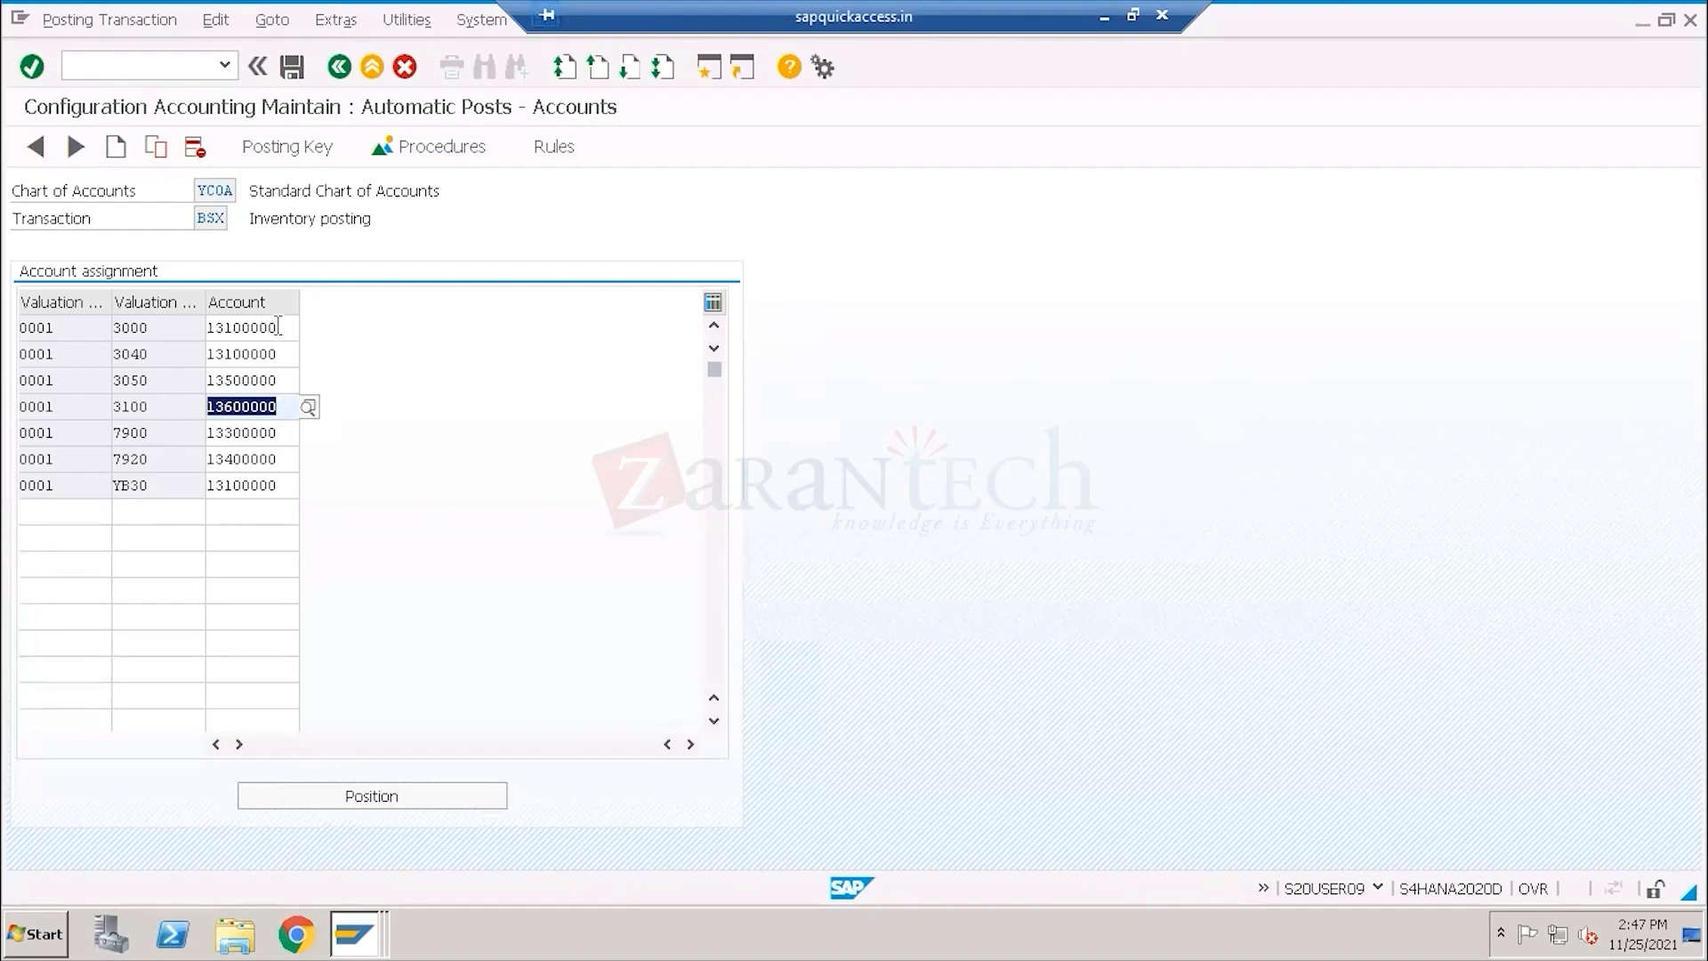
Compare the G/L accounts assigned to valuation classes 3000 through 7900, ending on the one for class 3100.
{"action": "left_click_drag", "start_coordinate": [278, 327], "coordinate": [195, 326]}
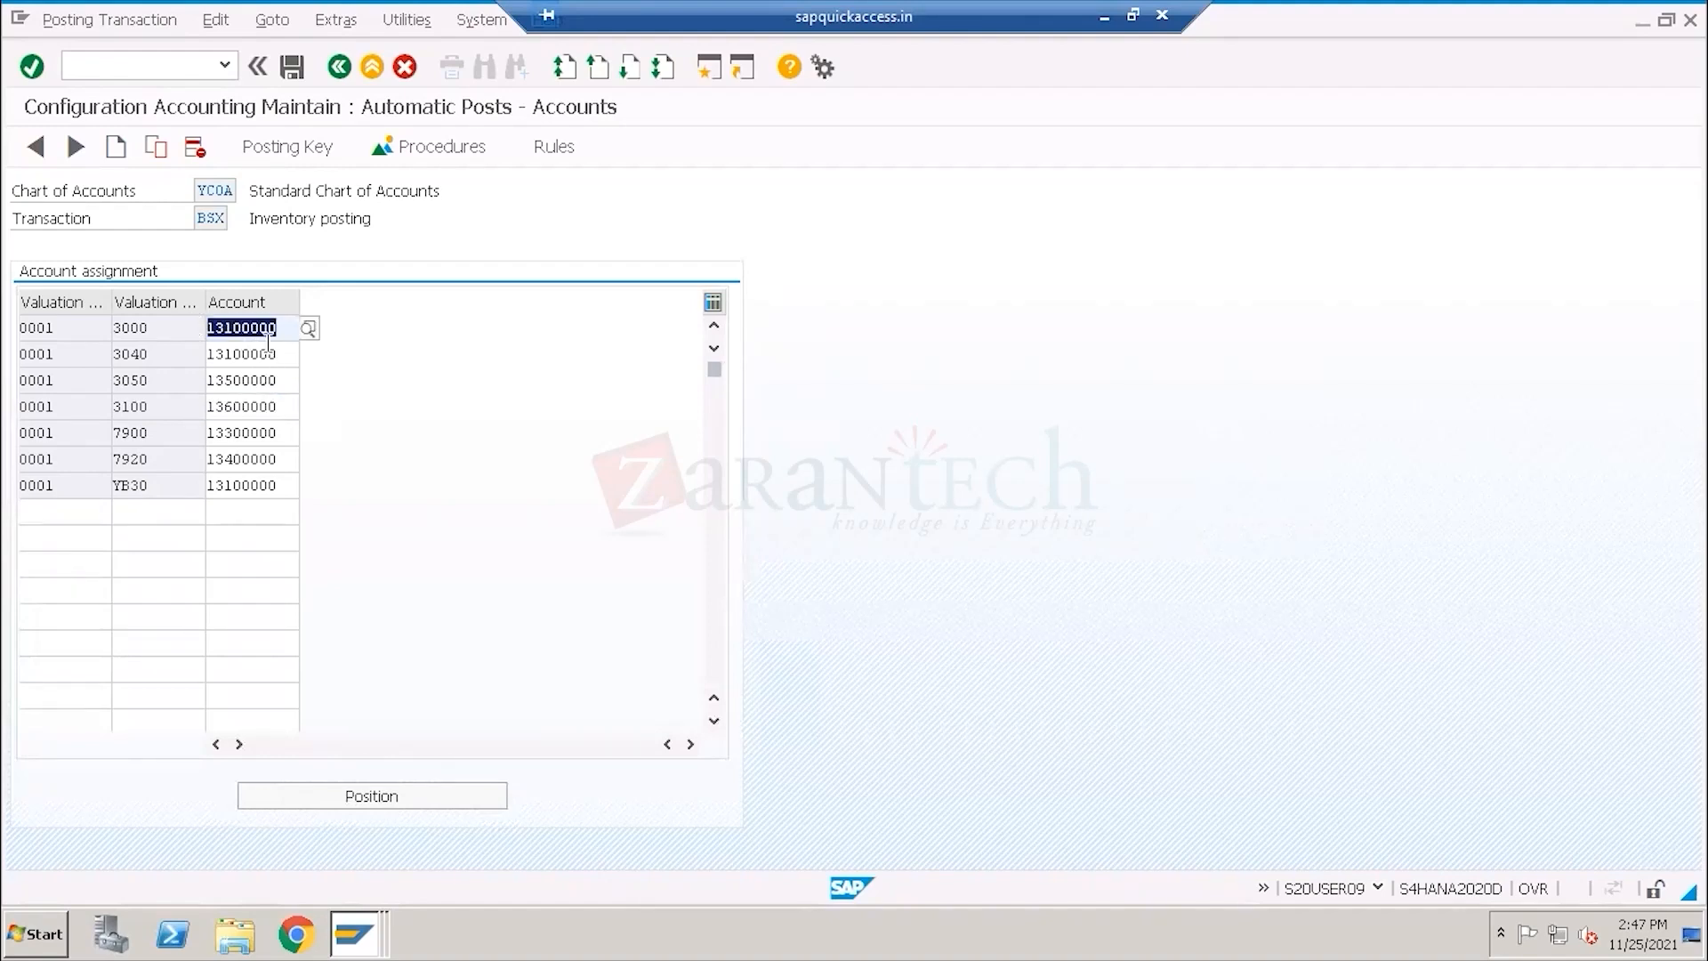
{"action": "left_click_drag", "start_coordinate": [281, 353], "coordinate": [202, 380]}
{"action": "left_click_drag", "start_coordinate": [287, 433], "coordinate": [179, 434]}
{"action": "left_click_drag", "start_coordinate": [272, 407], "coordinate": [199, 407]}
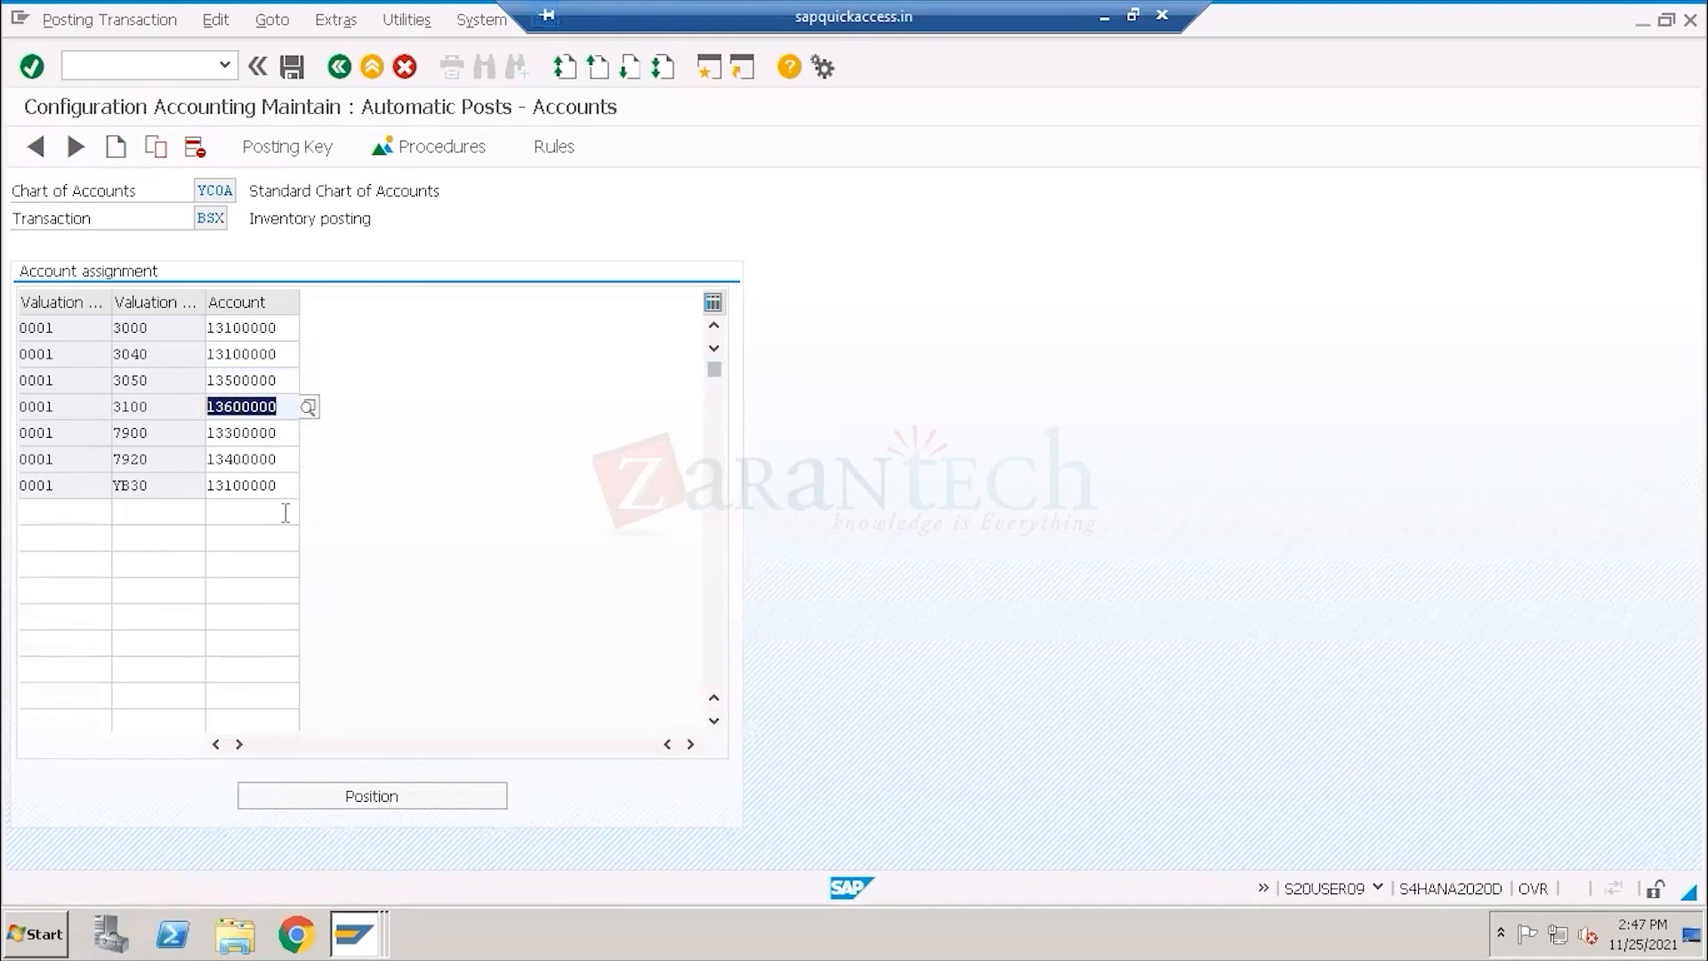
Recheck the document's inventory account, and highlight valuation class 3100 and its G/L account in the BSX assignments.
{"action": "key", "text": "alt+Tab"}
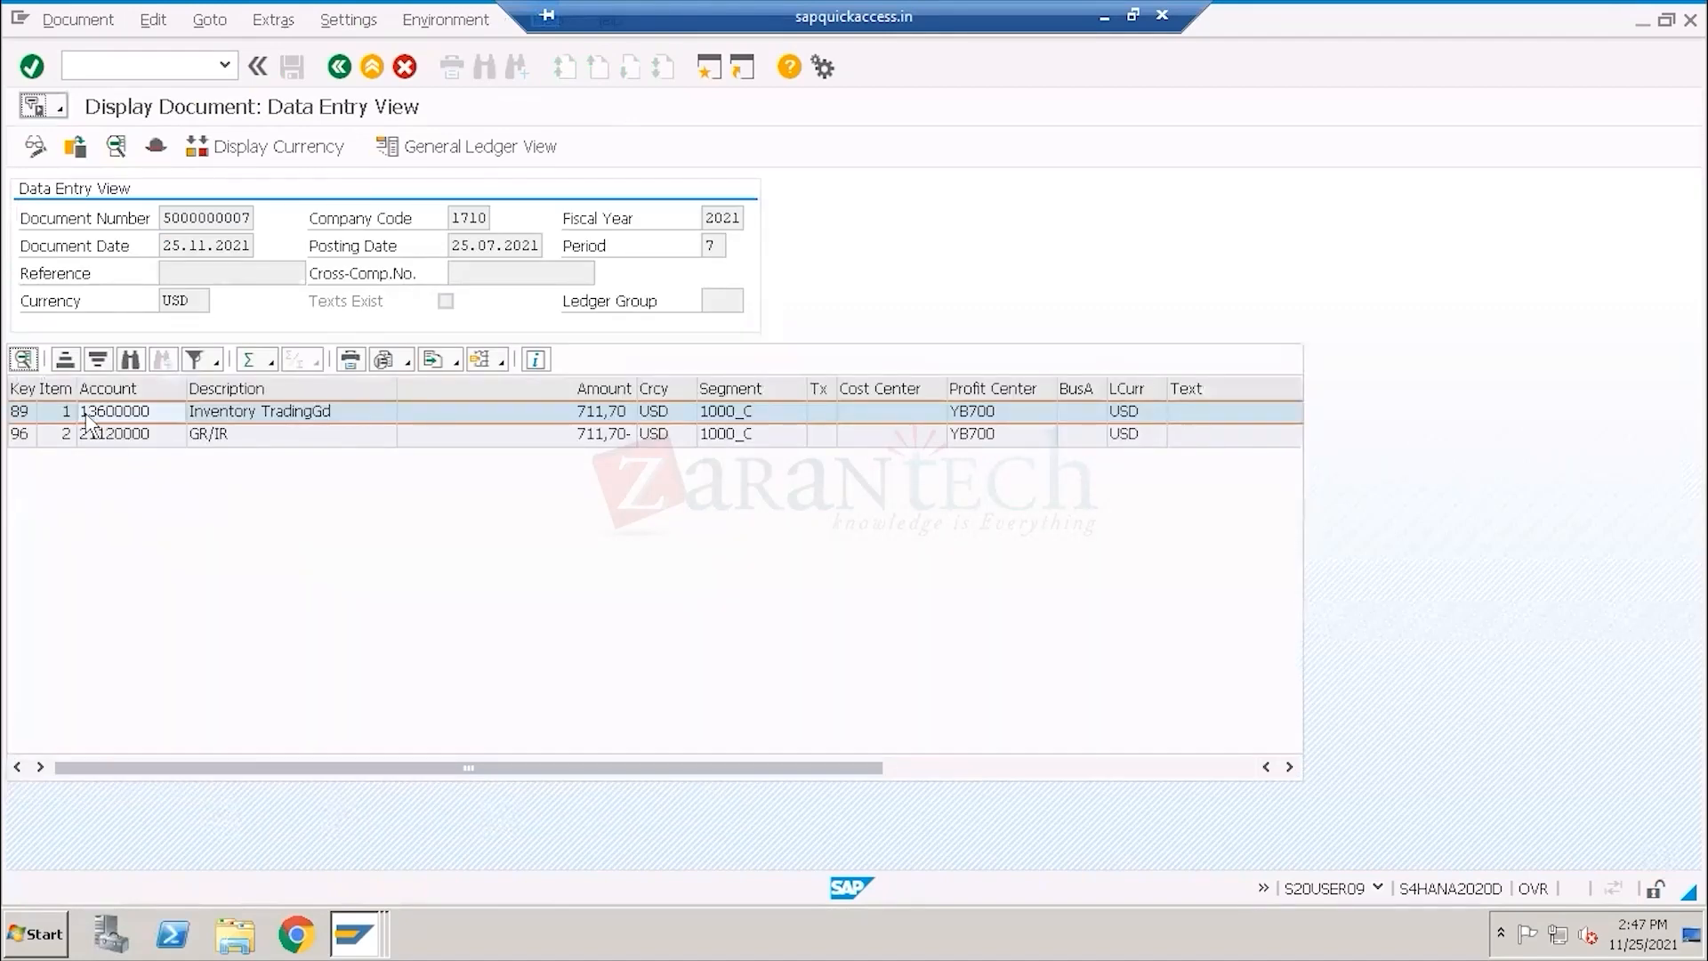
{"action": "key", "text": "alt+Tab"}
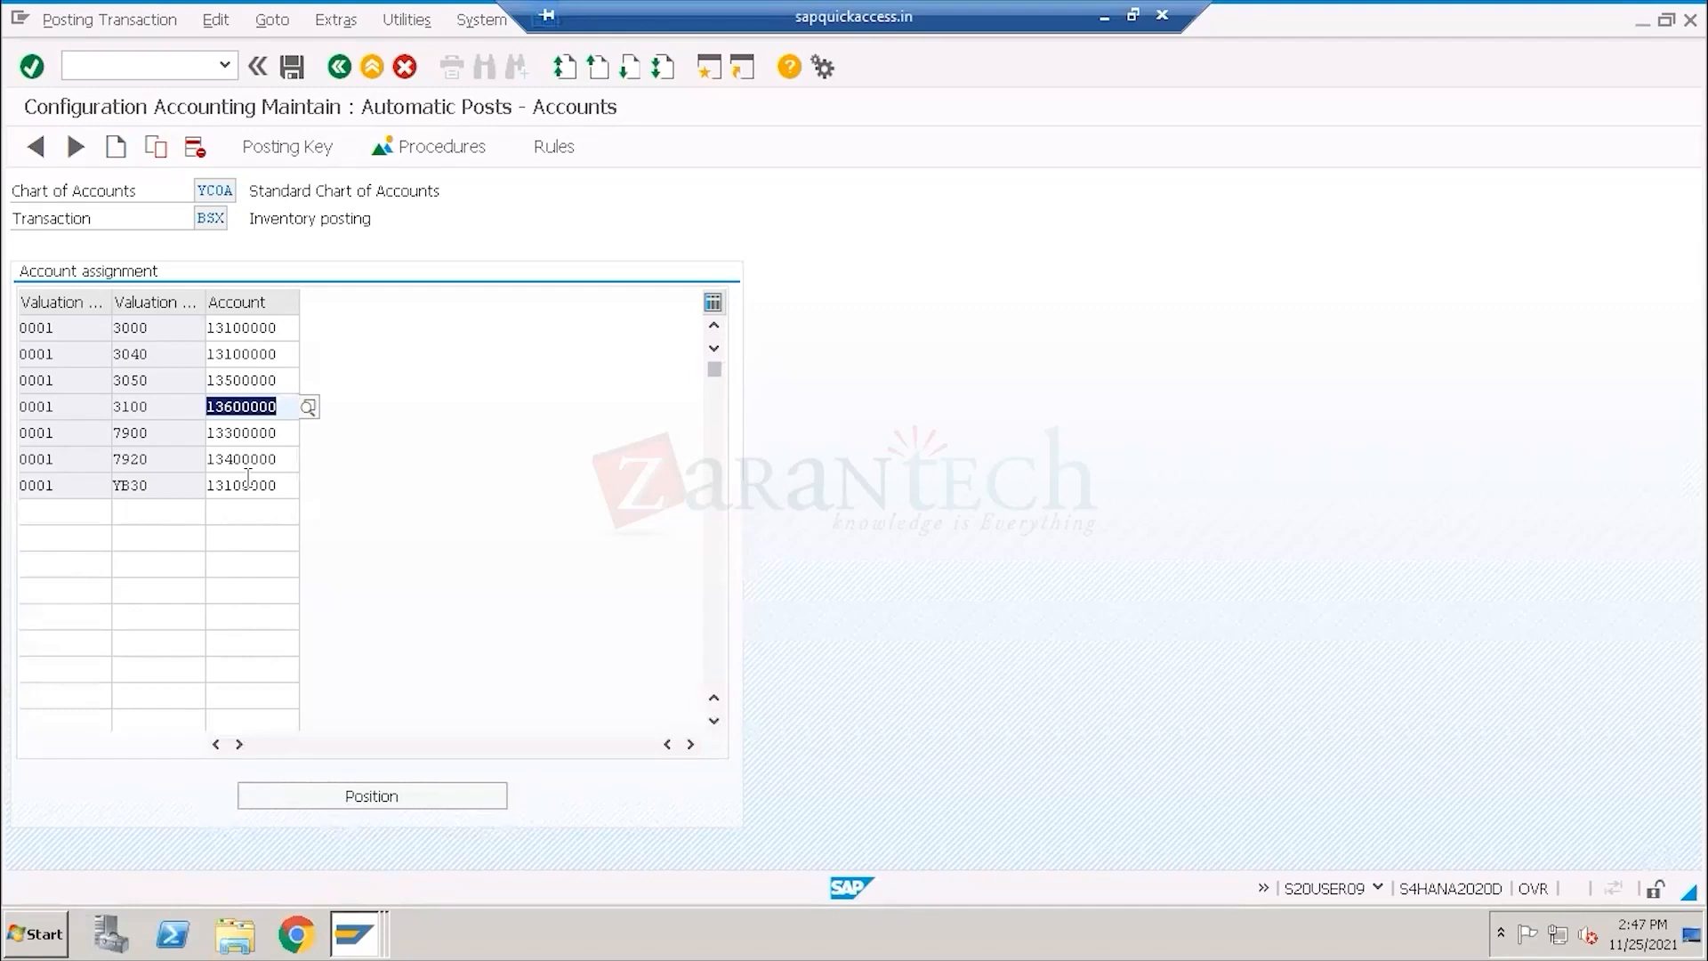
{"action": "left_click_drag", "start_coordinate": [285, 406], "coordinate": [205, 406]}
{"action": "left_click_drag", "start_coordinate": [150, 407], "coordinate": [106, 406]}
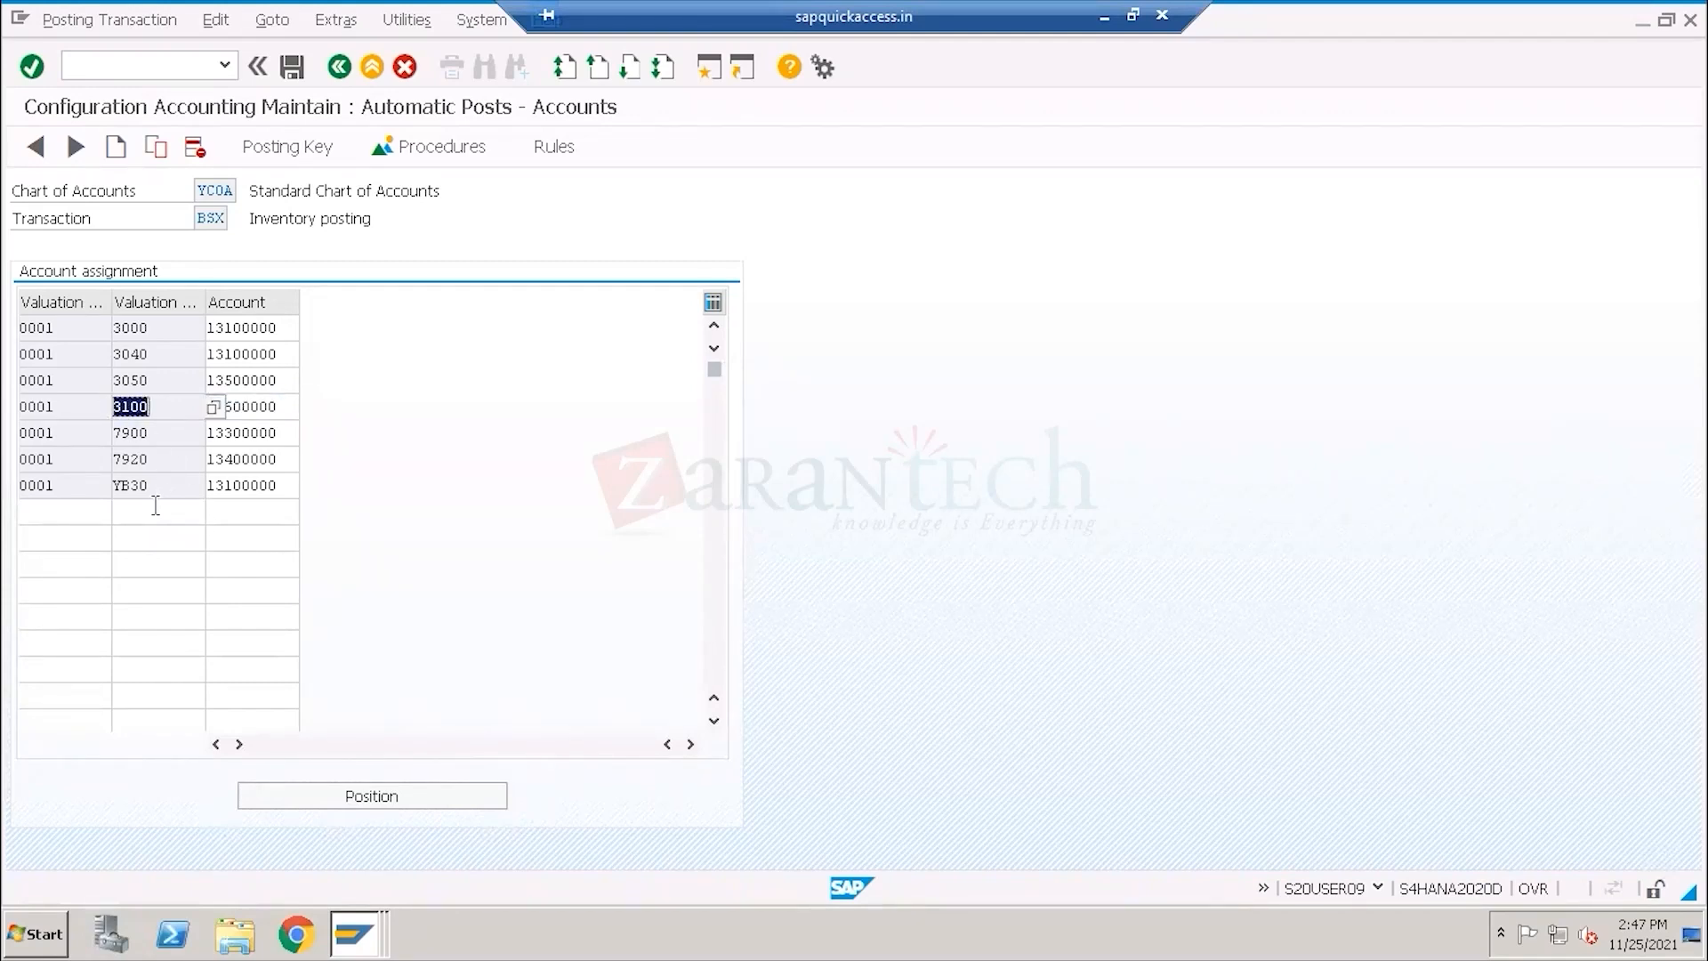
{"action": "left_click_drag", "start_coordinate": [153, 406], "coordinate": [111, 406]}
Bring up the Accounting 1 view of material TG11 and highlight its valuation class.
{"action": "left_click", "coordinate": [357, 922]}
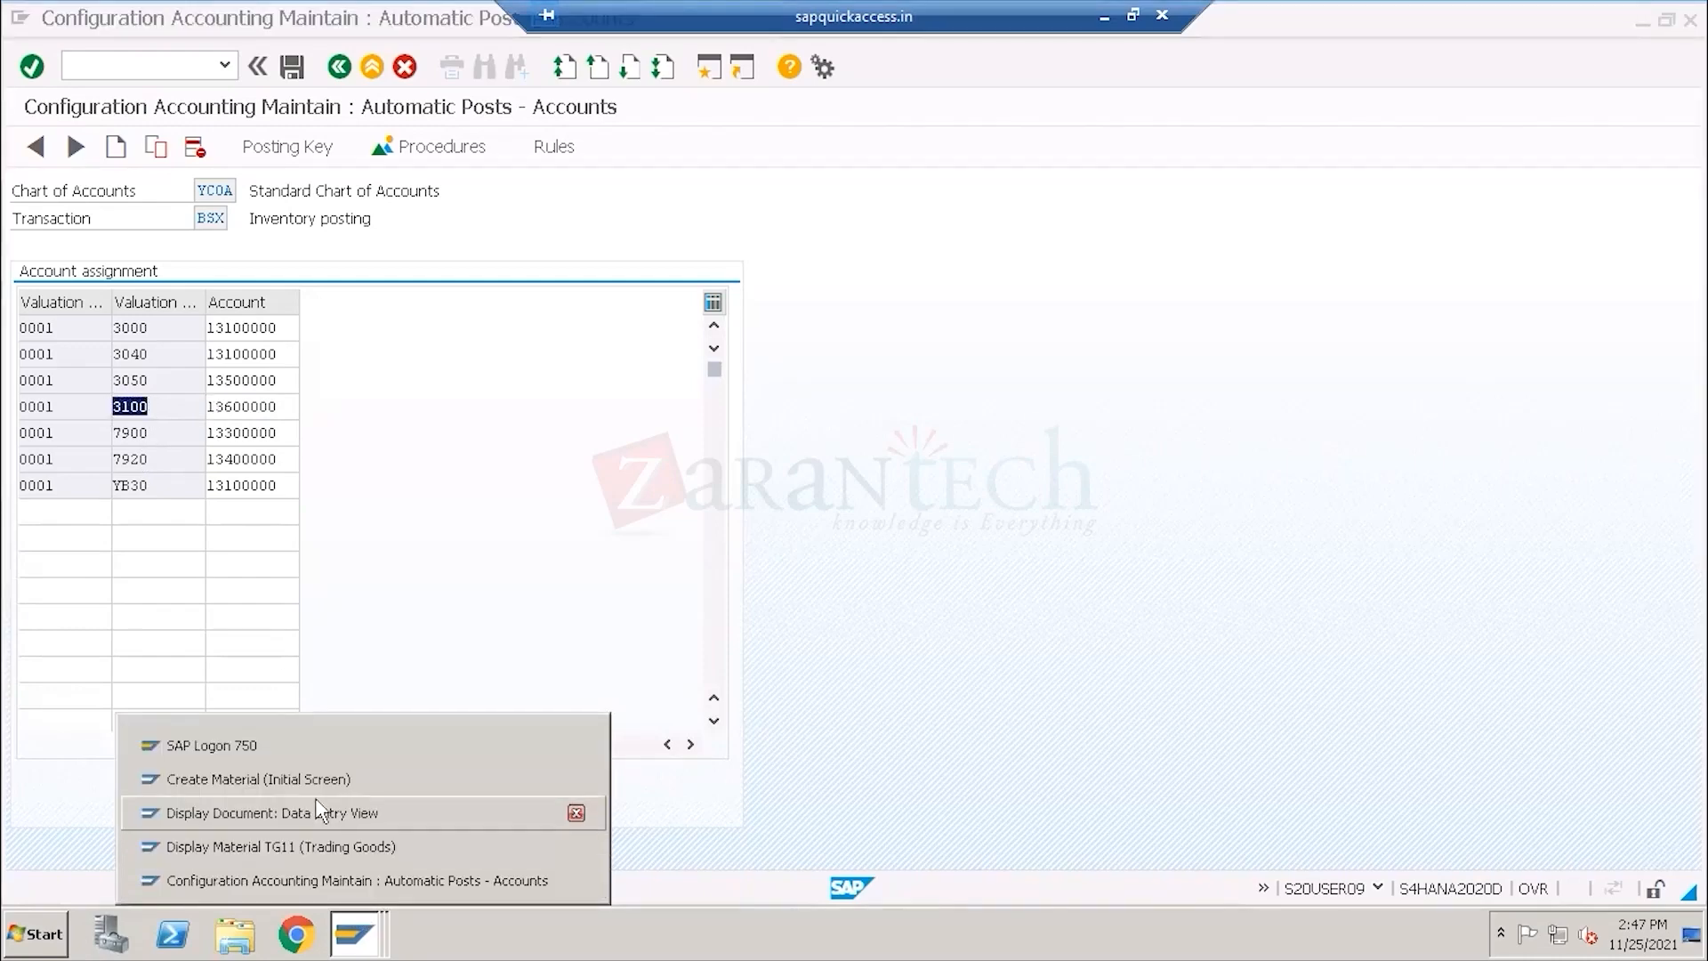
{"action": "left_click", "coordinate": [321, 812]}
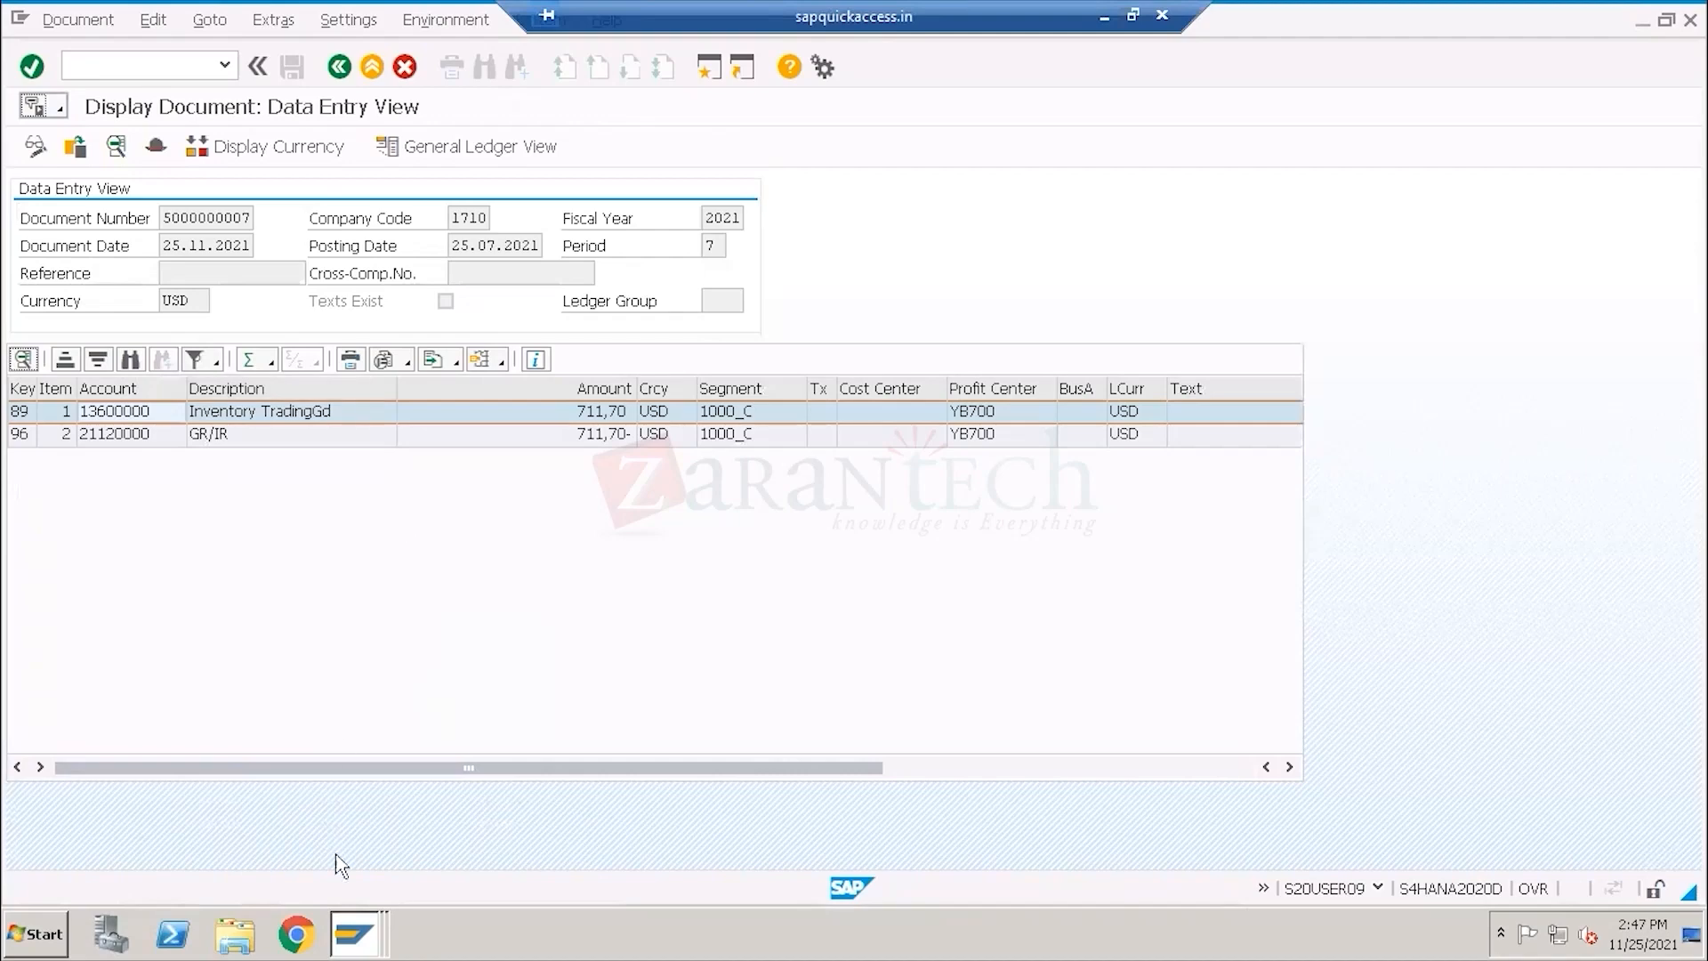
{"action": "left_click", "coordinate": [355, 930]}
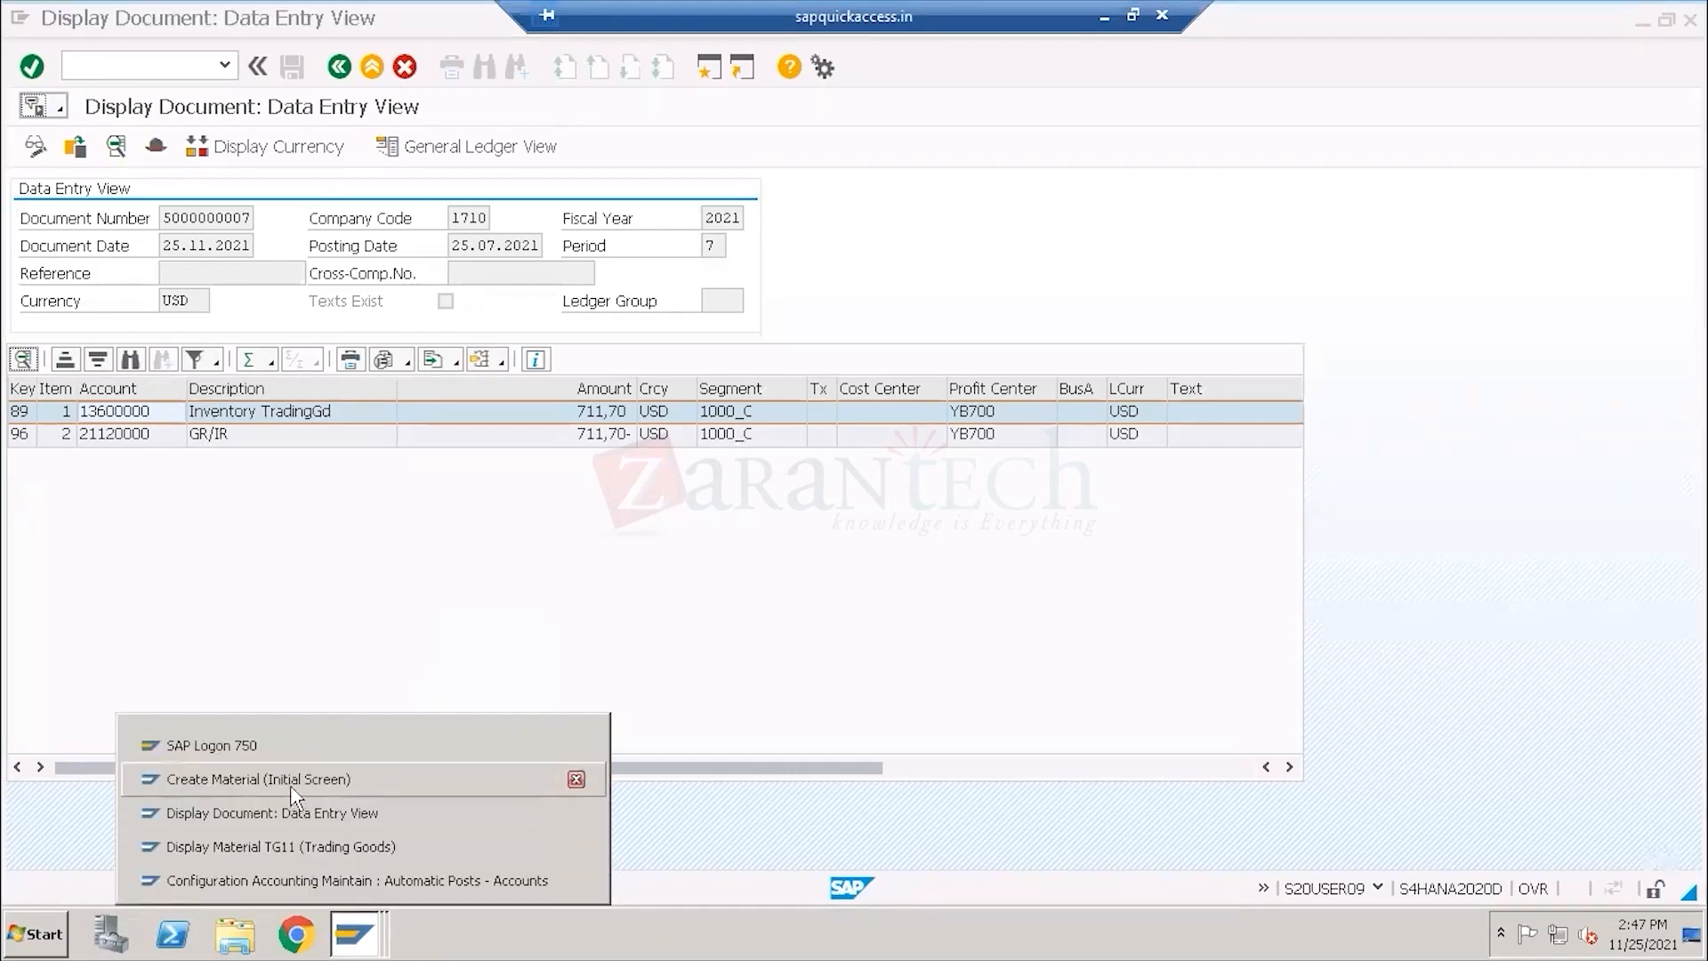
{"action": "left_click", "coordinate": [287, 840]}
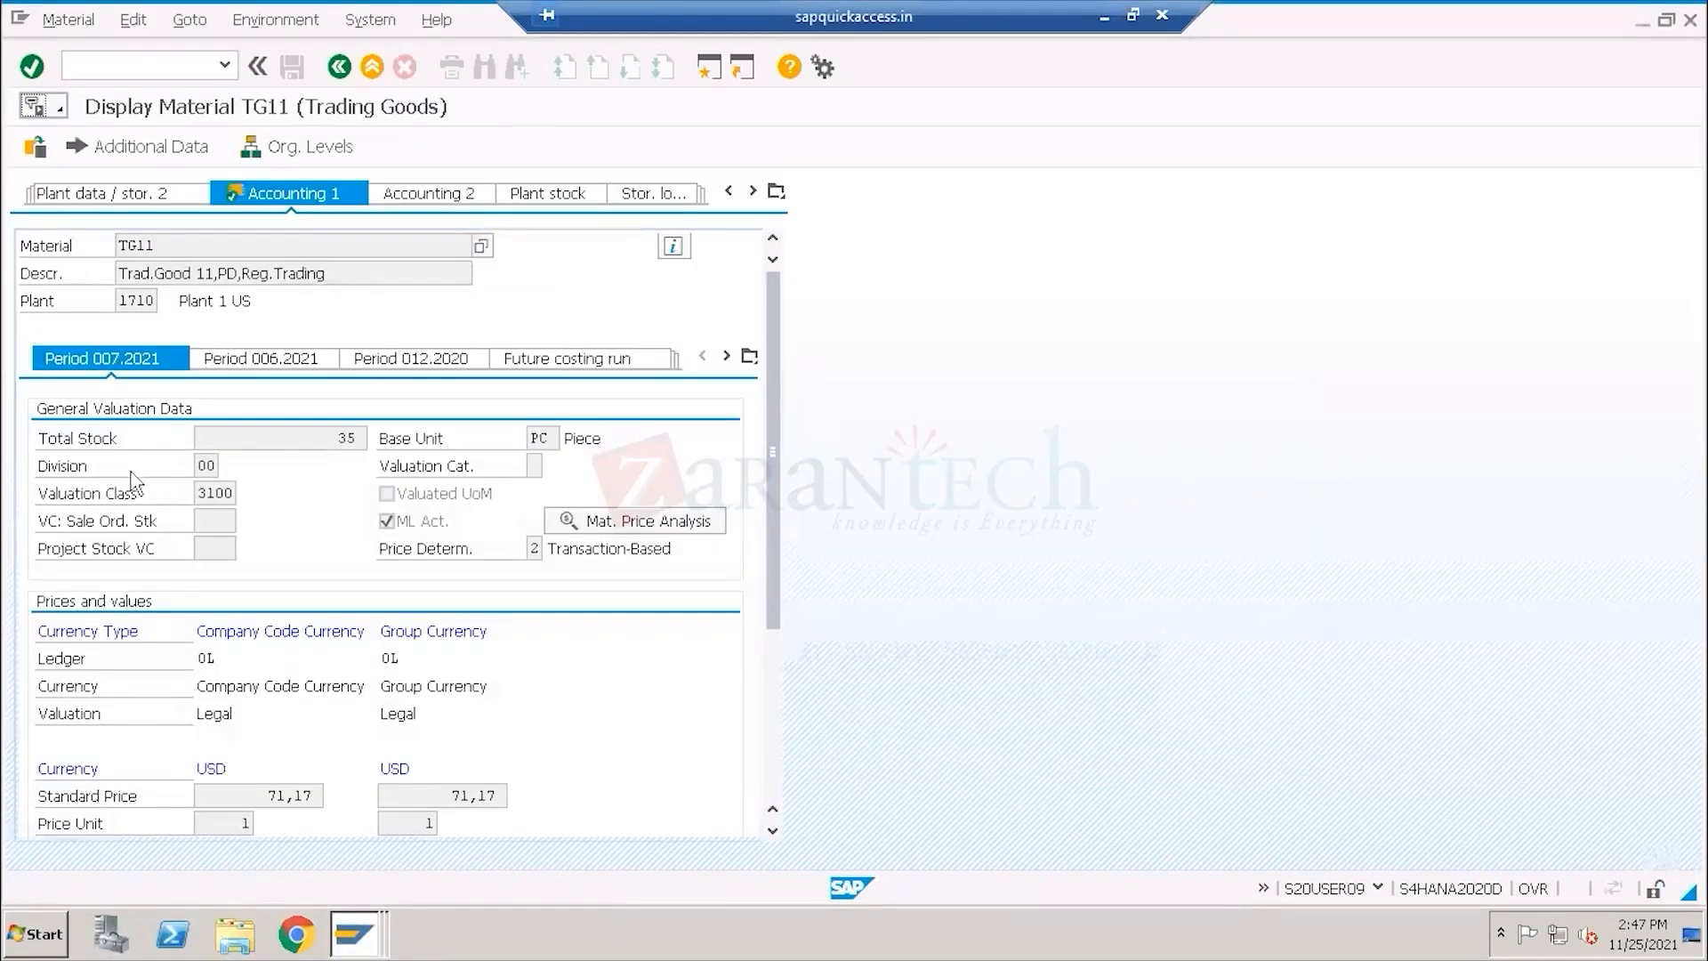
{"action": "left_click", "coordinate": [207, 496]}
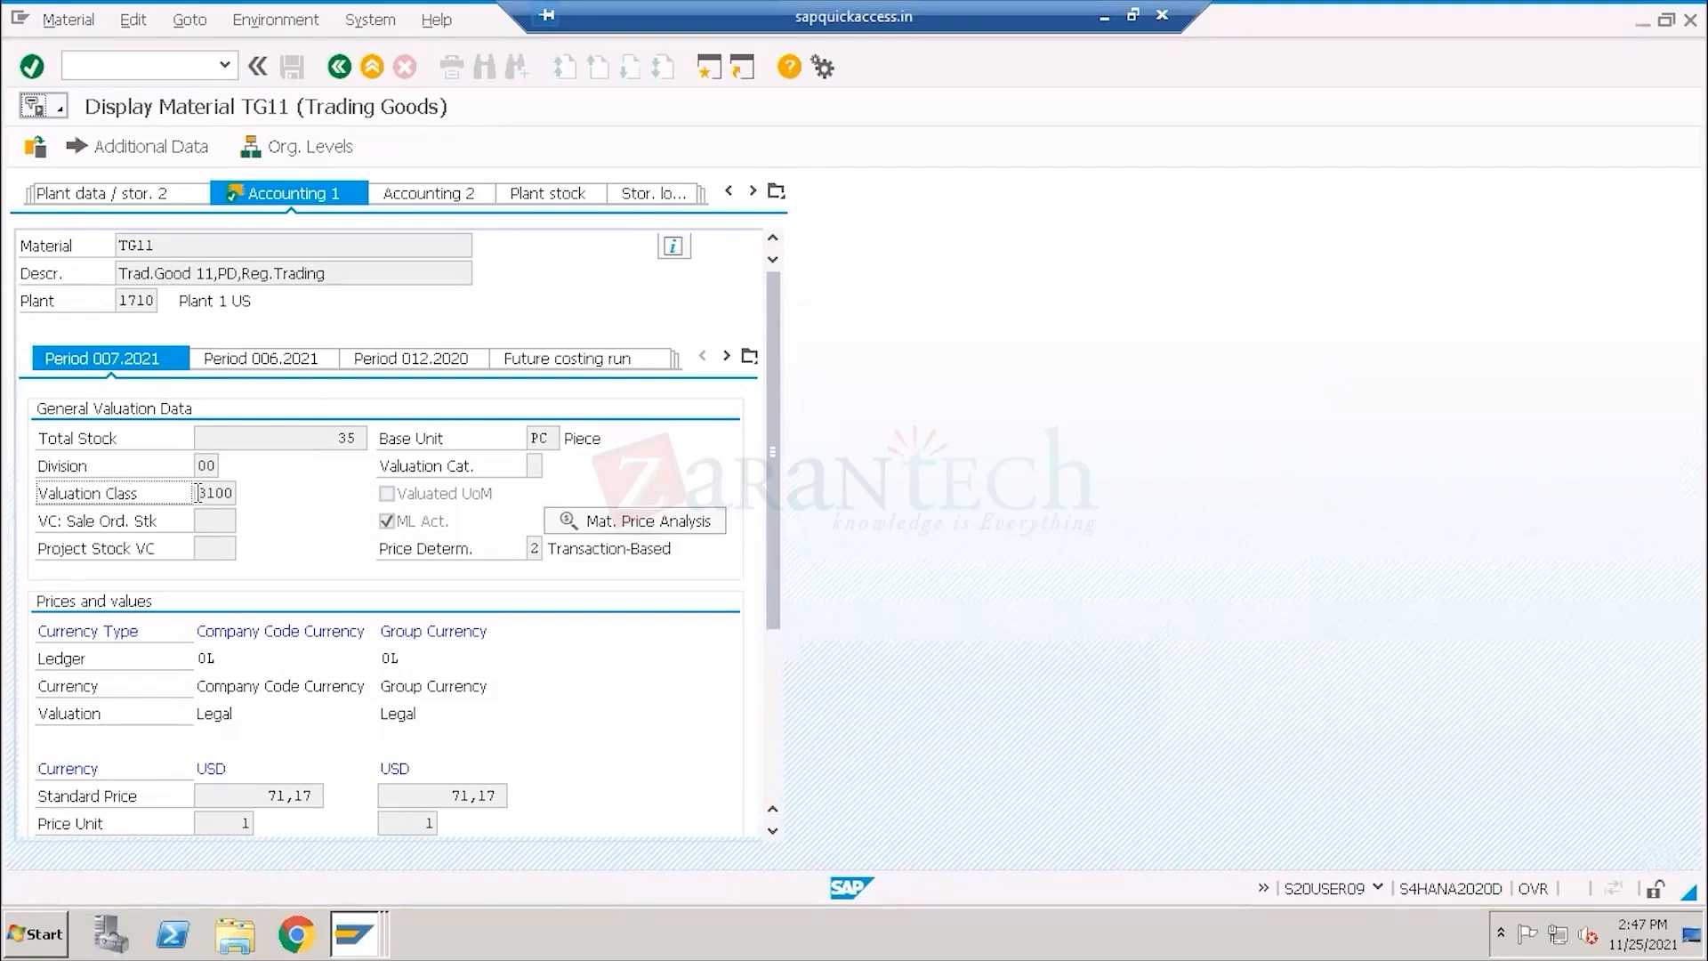
{"action": "double_click", "coordinate": [216, 495]}
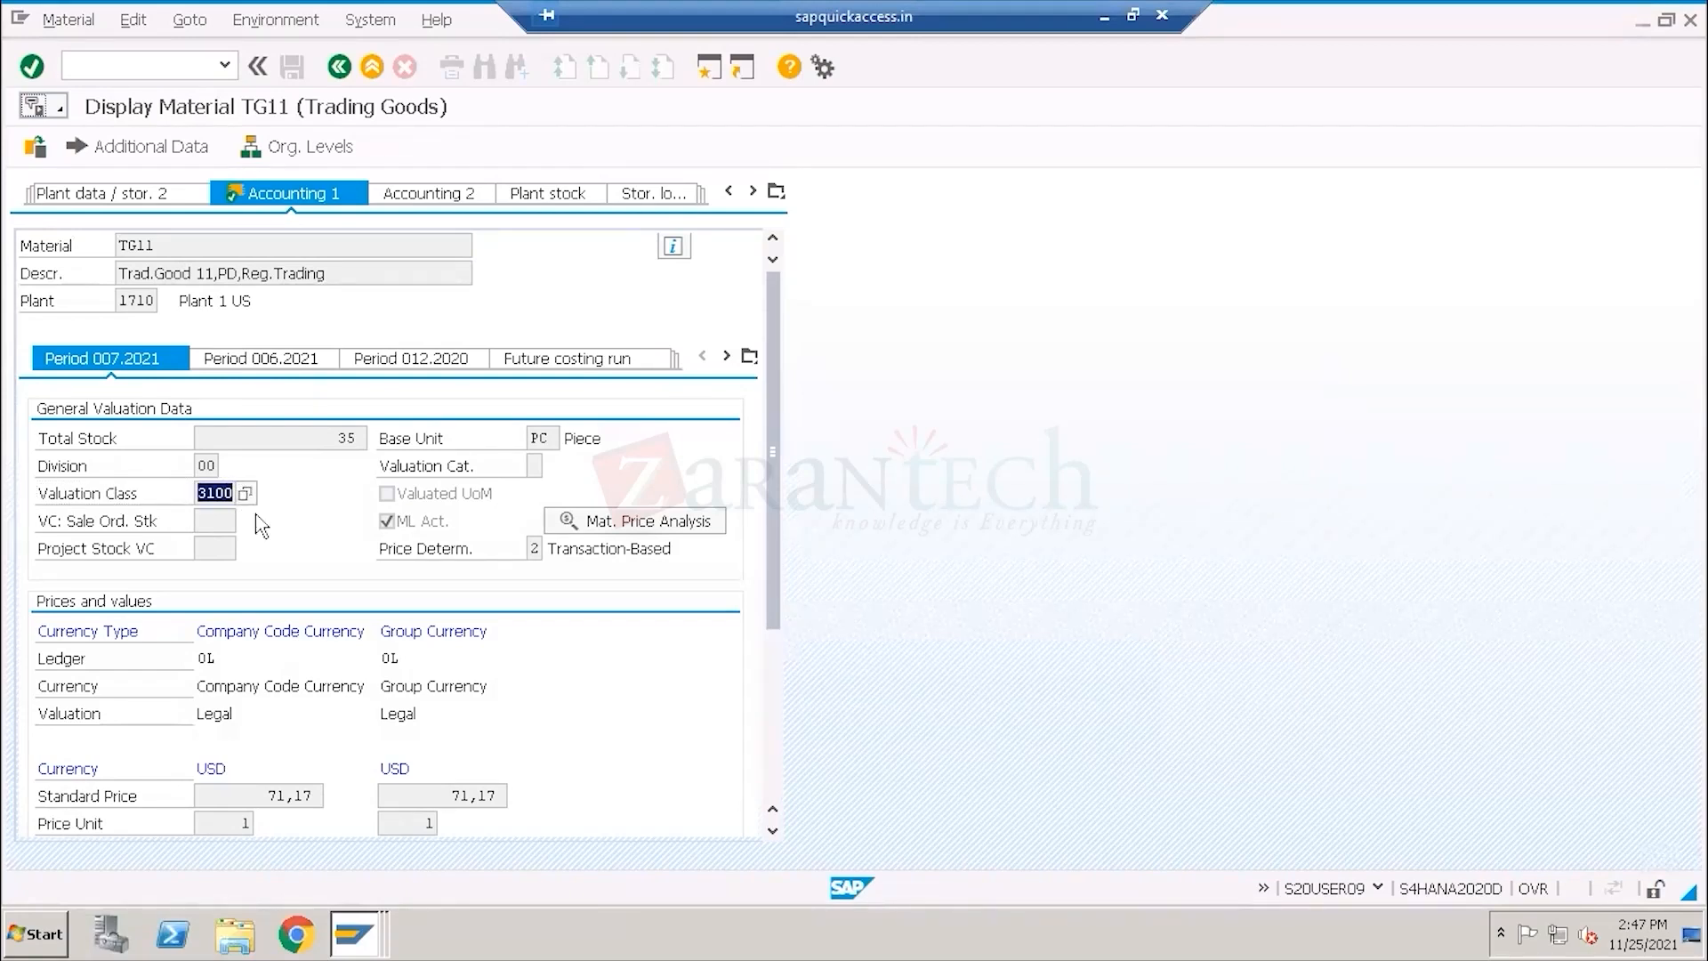
Return to the BSX account assignments and highlight the G/L account determined by valuation class 3100.
{"action": "key", "text": "alt+Tab"}
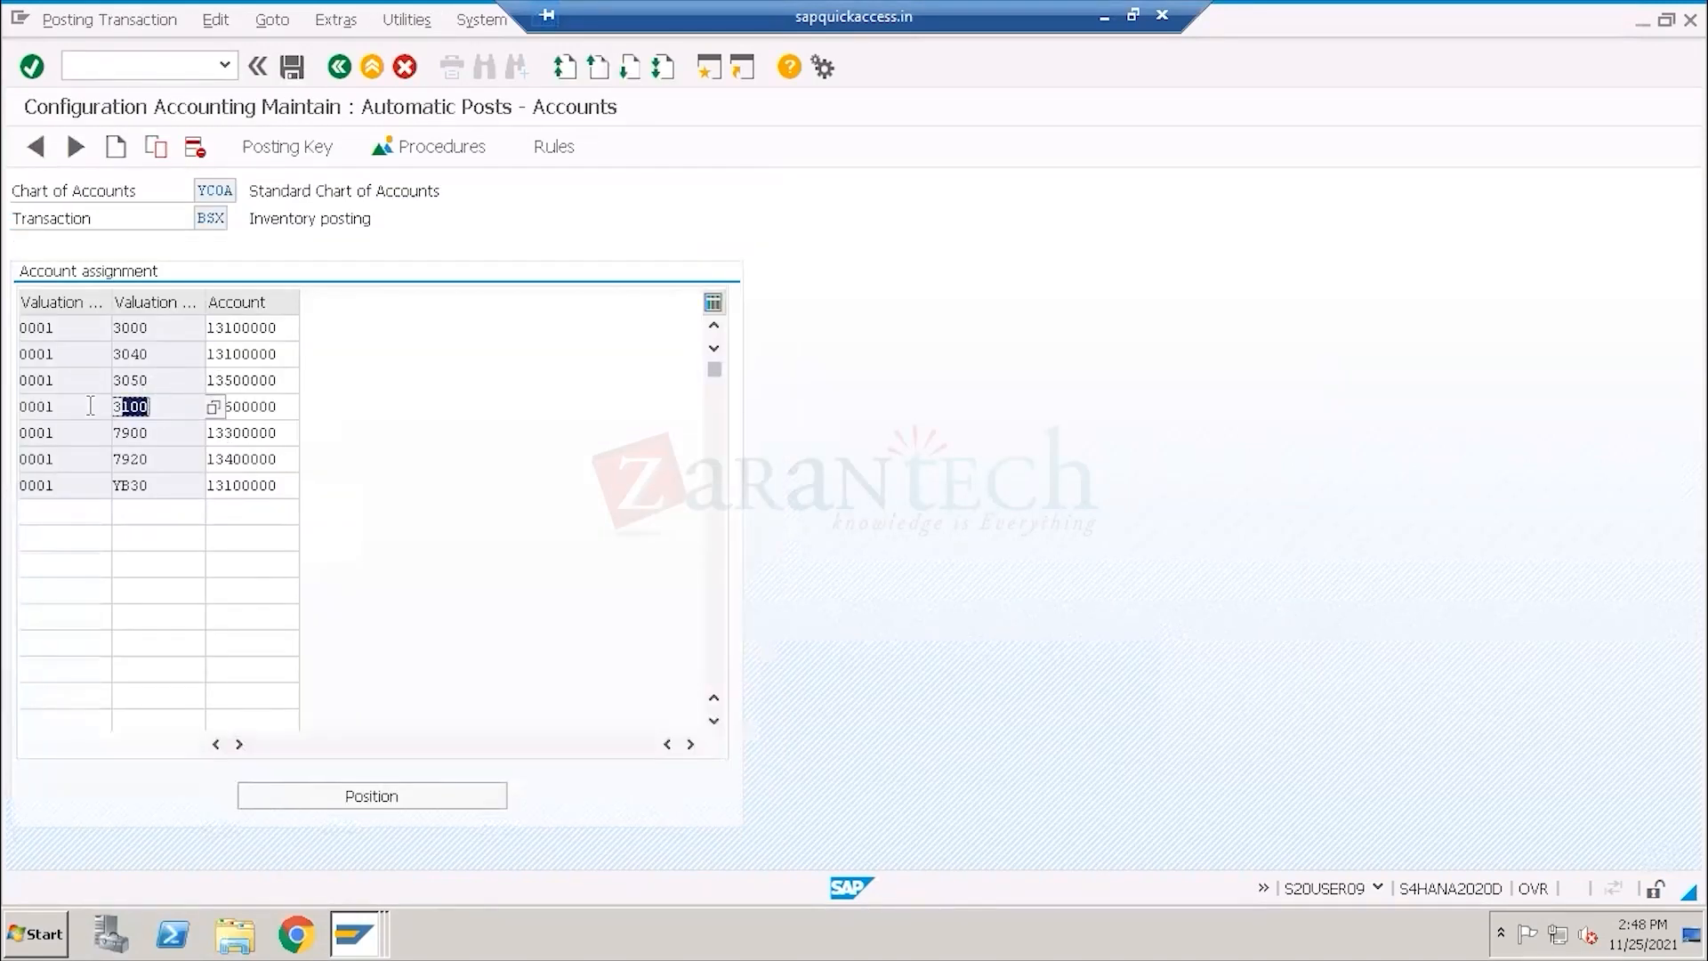
{"action": "double_click", "coordinate": [280, 405]}
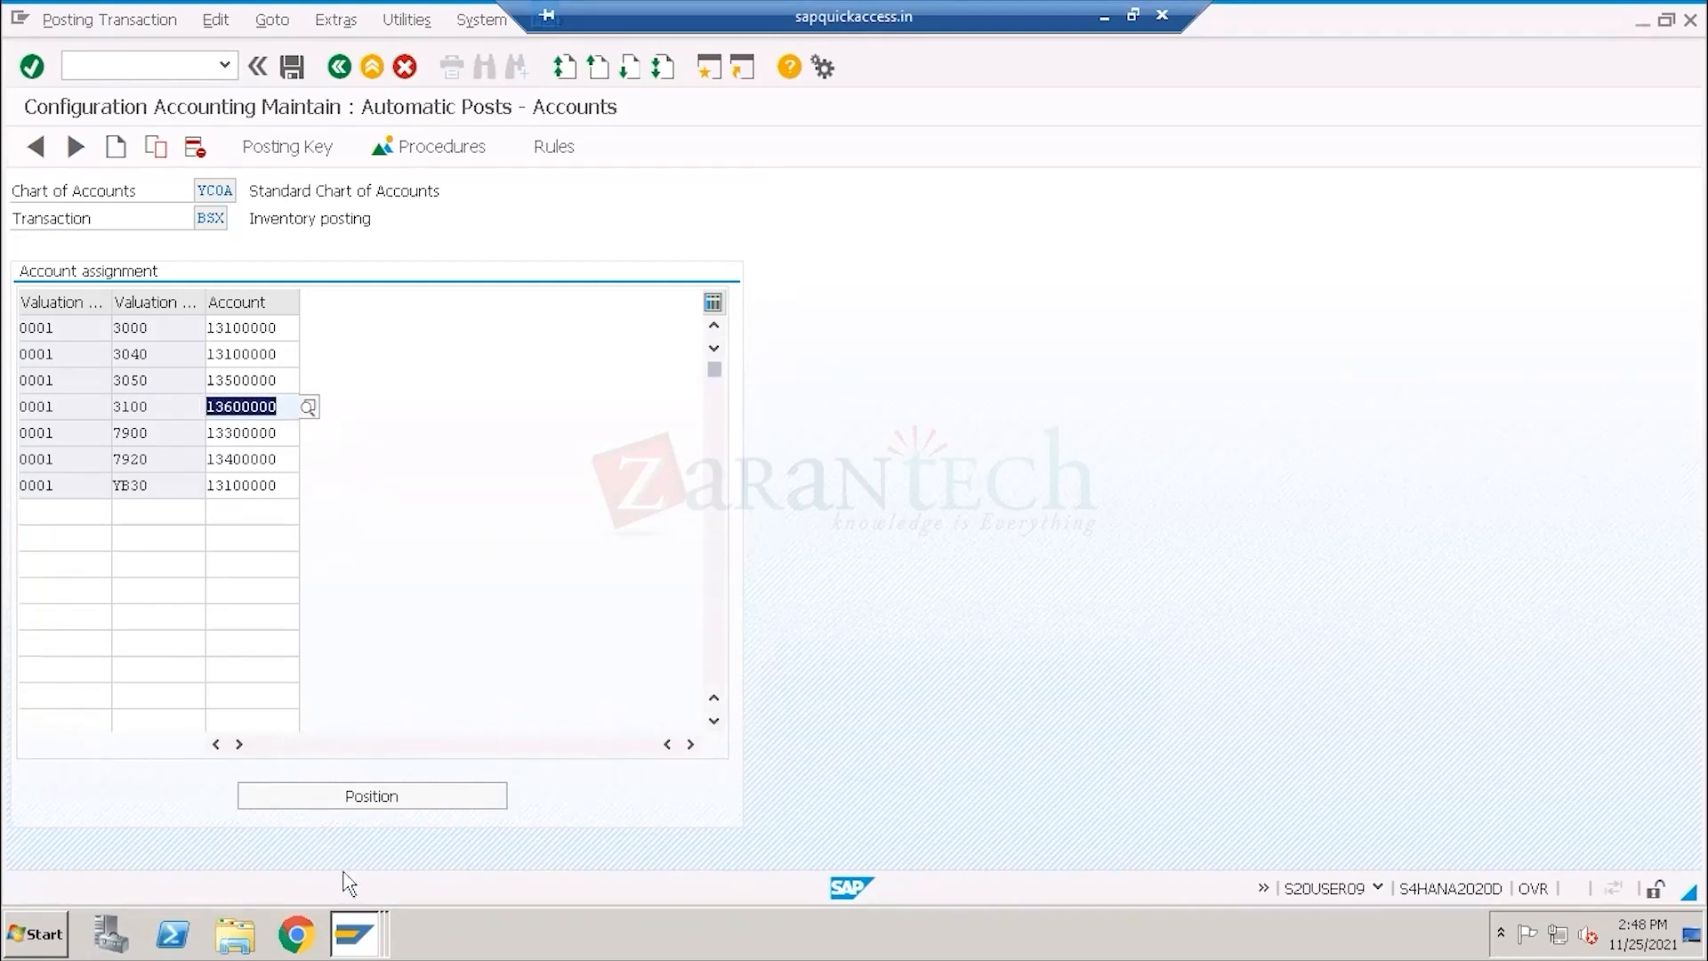
{"action": "left_click", "coordinate": [353, 933]}
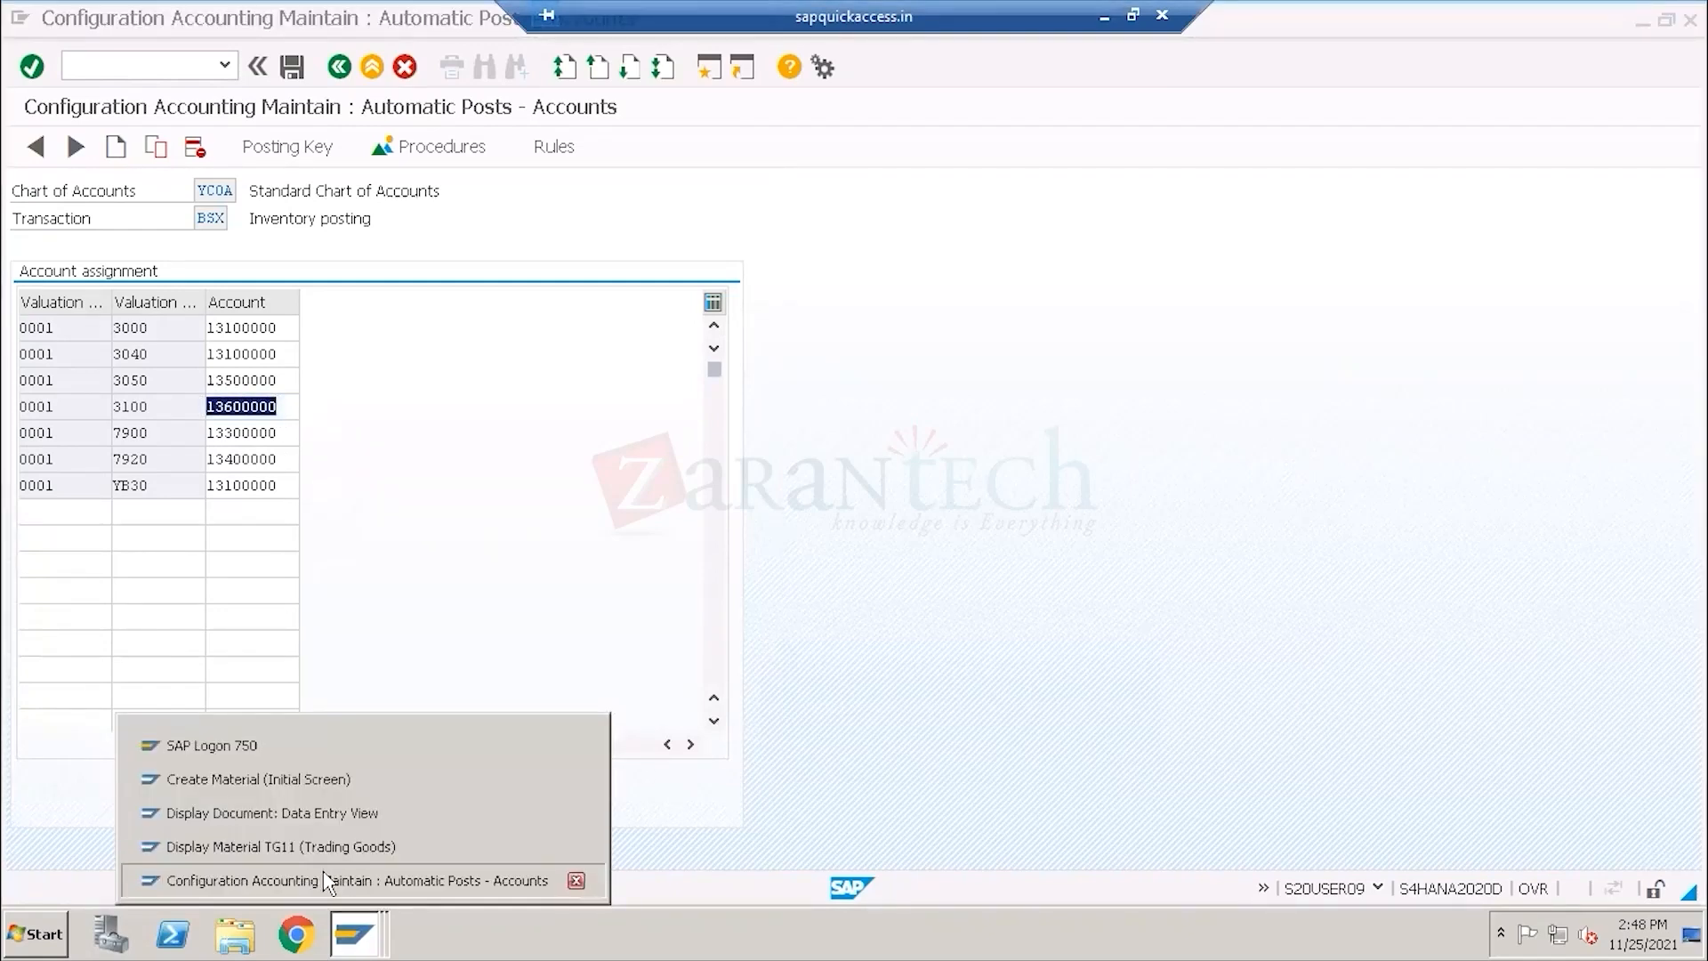
{"action": "left_click", "coordinate": [326, 879]}
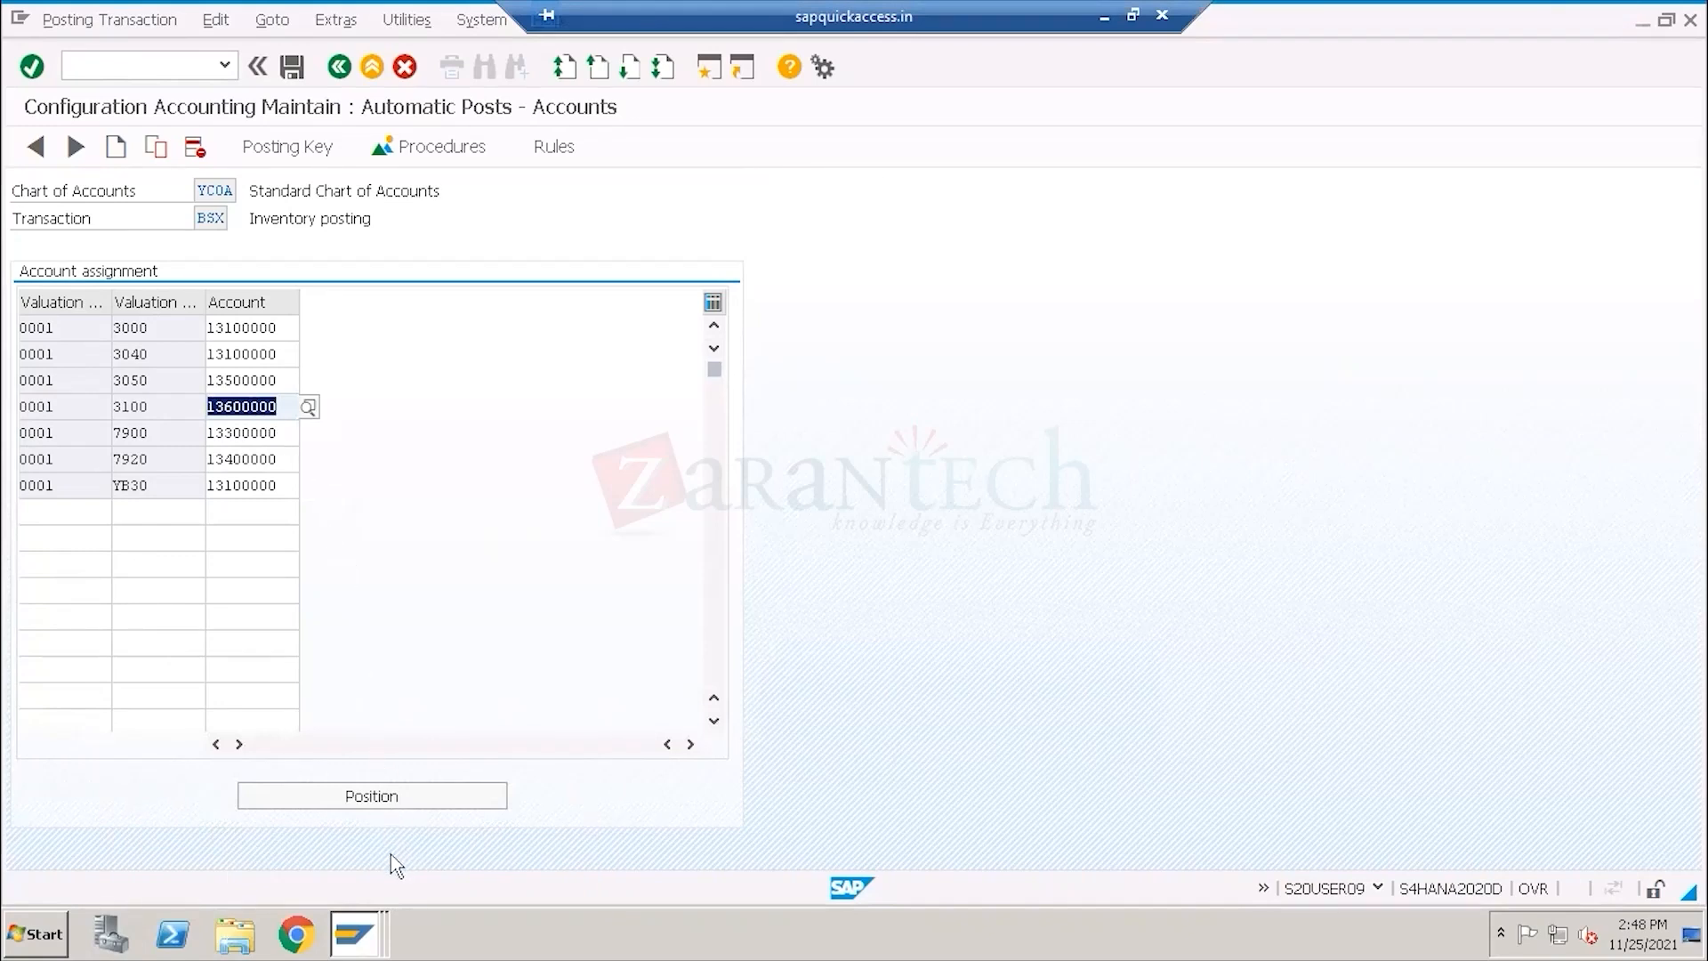
{"action": "left_click", "coordinate": [364, 934]}
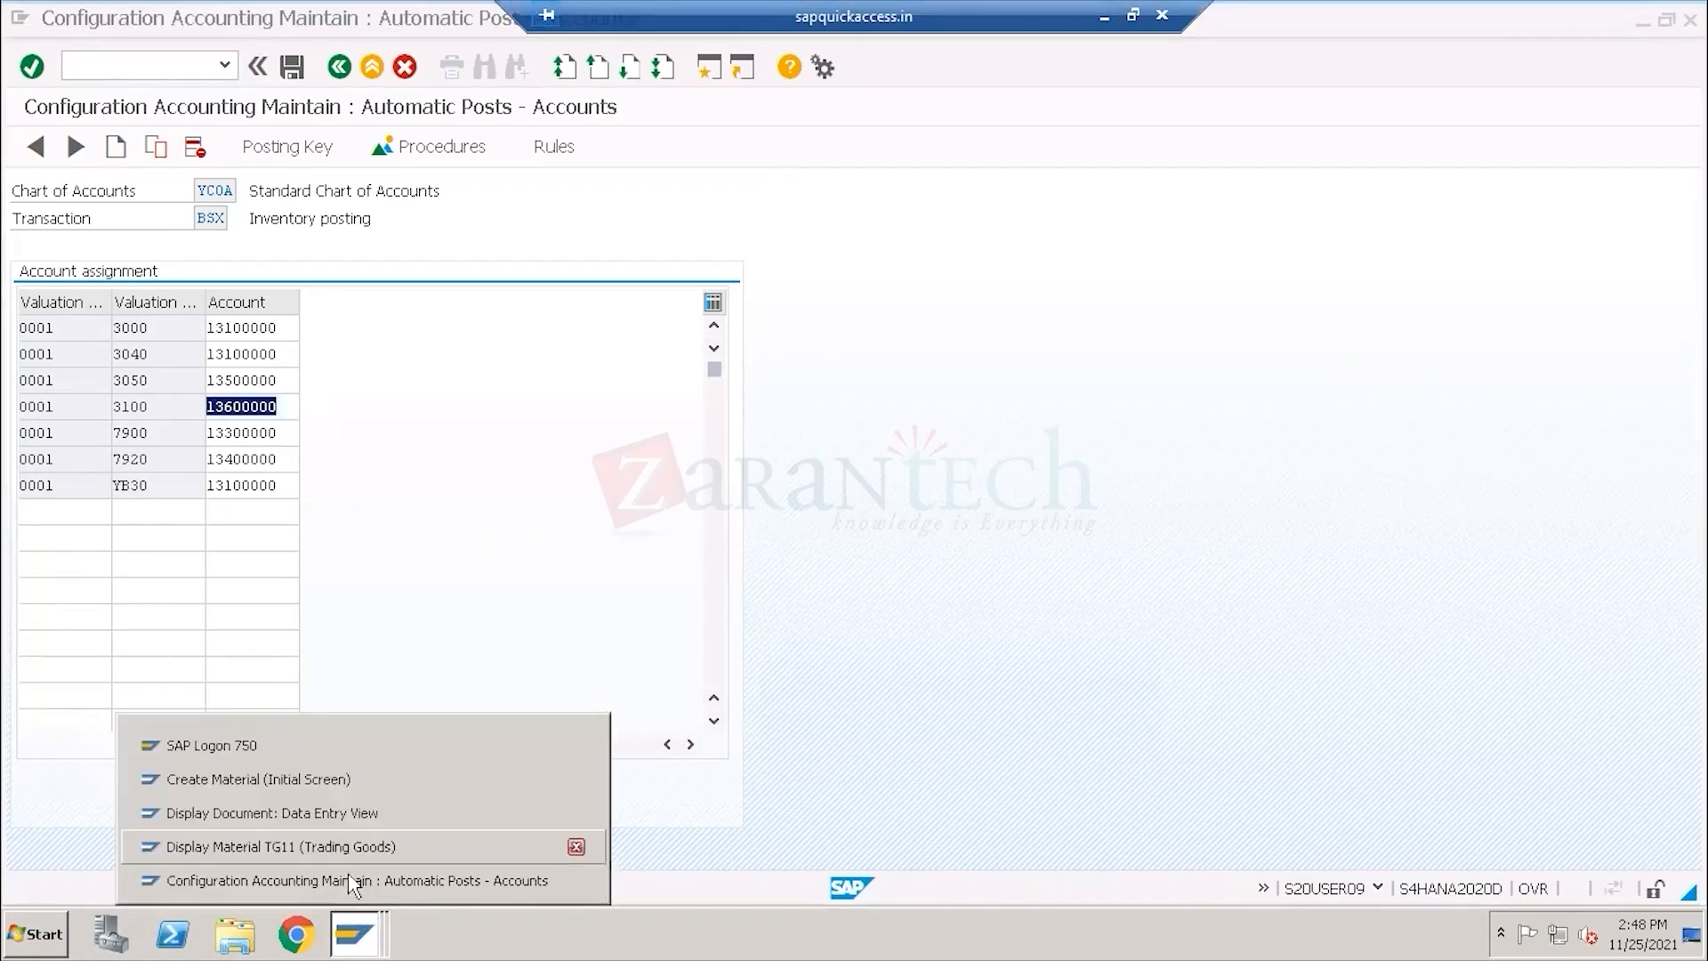
{"action": "left_click", "coordinate": [347, 877]}
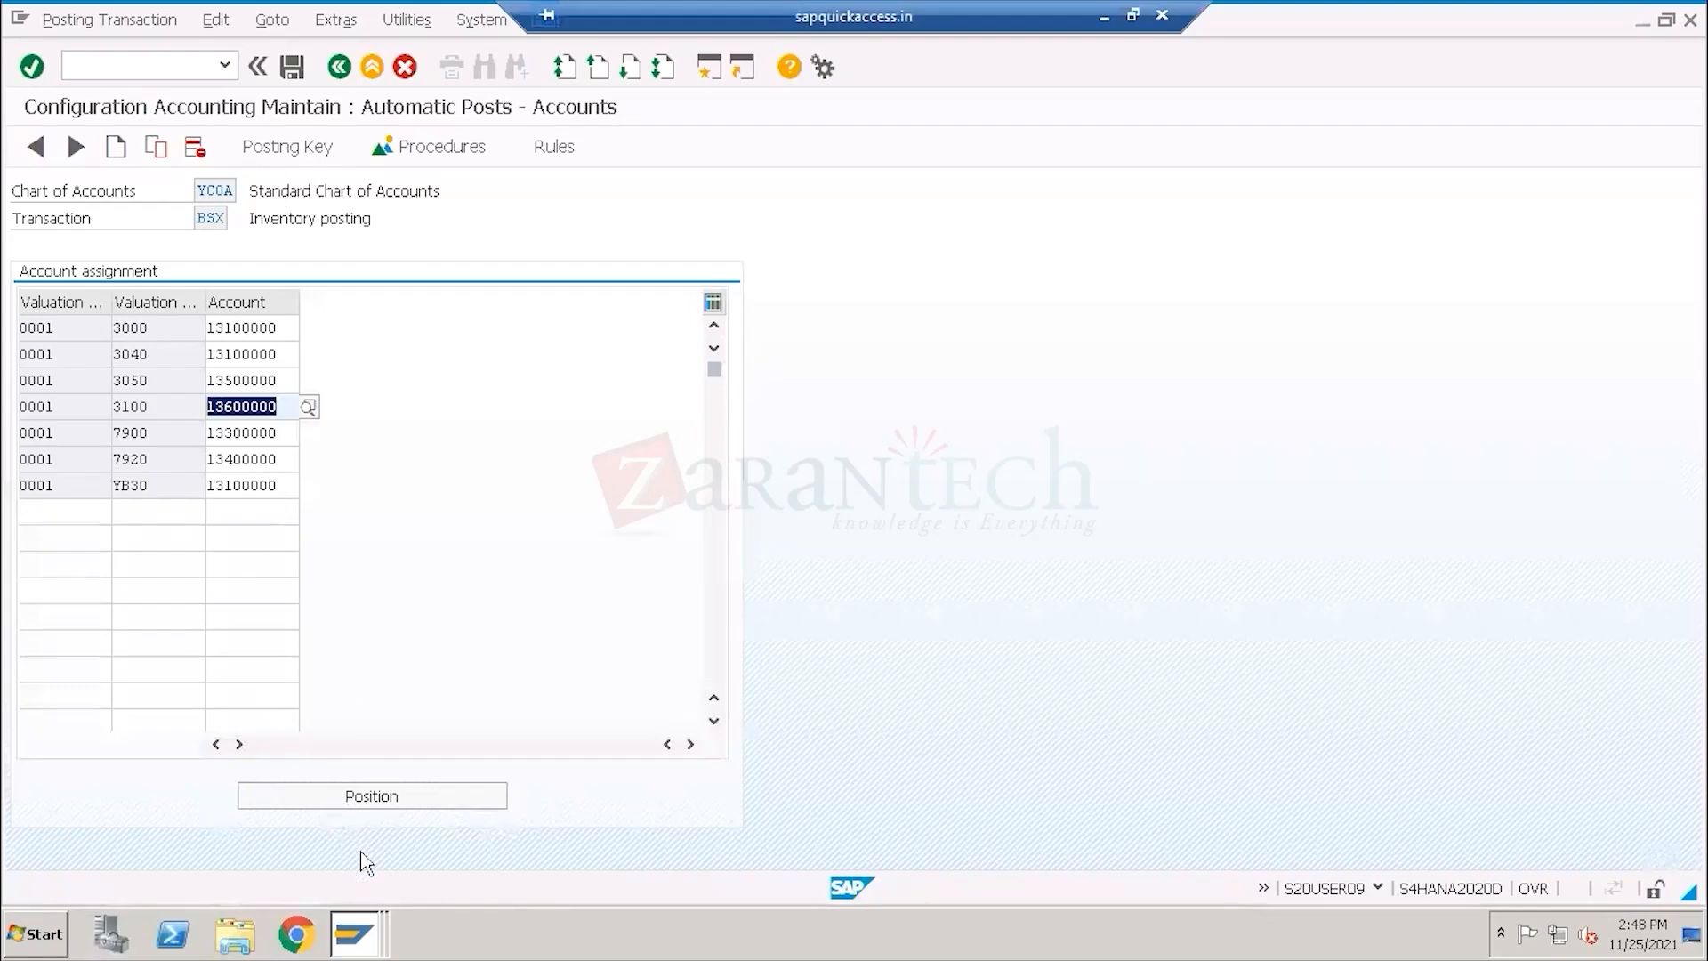
Check the posting keys of the accounting document's two line items, select the GR/IR item and return to the BSX assignments.
{"action": "left_click", "coordinate": [369, 935]}
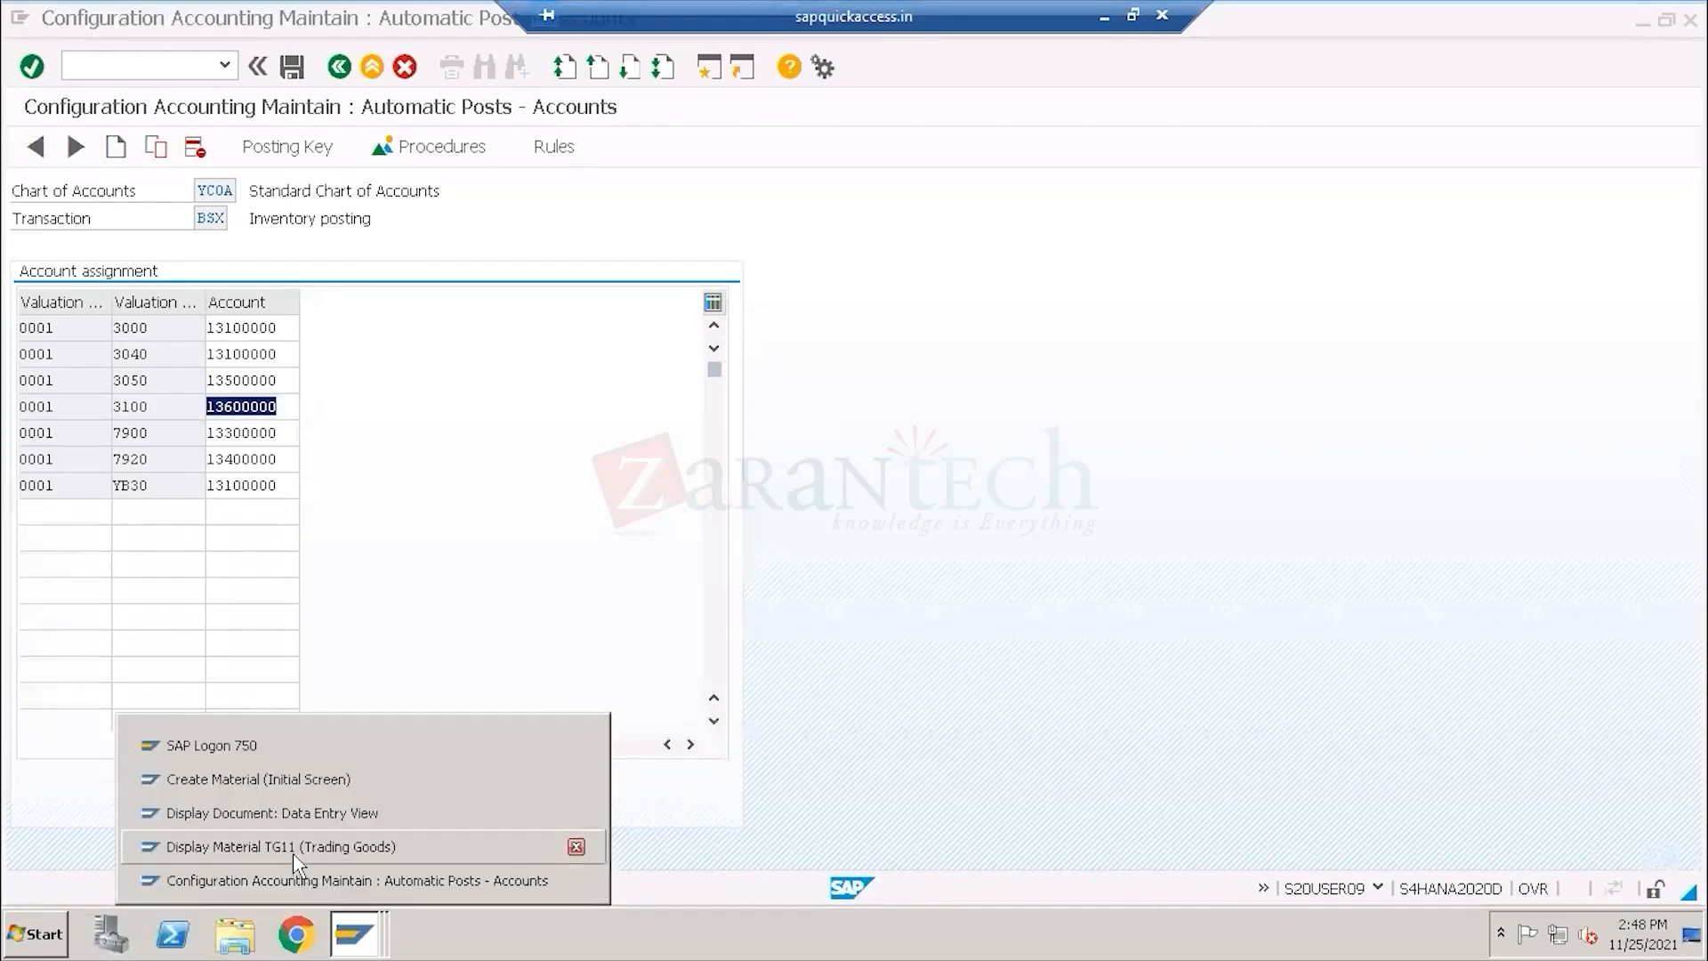
{"action": "left_click", "coordinate": [286, 812]}
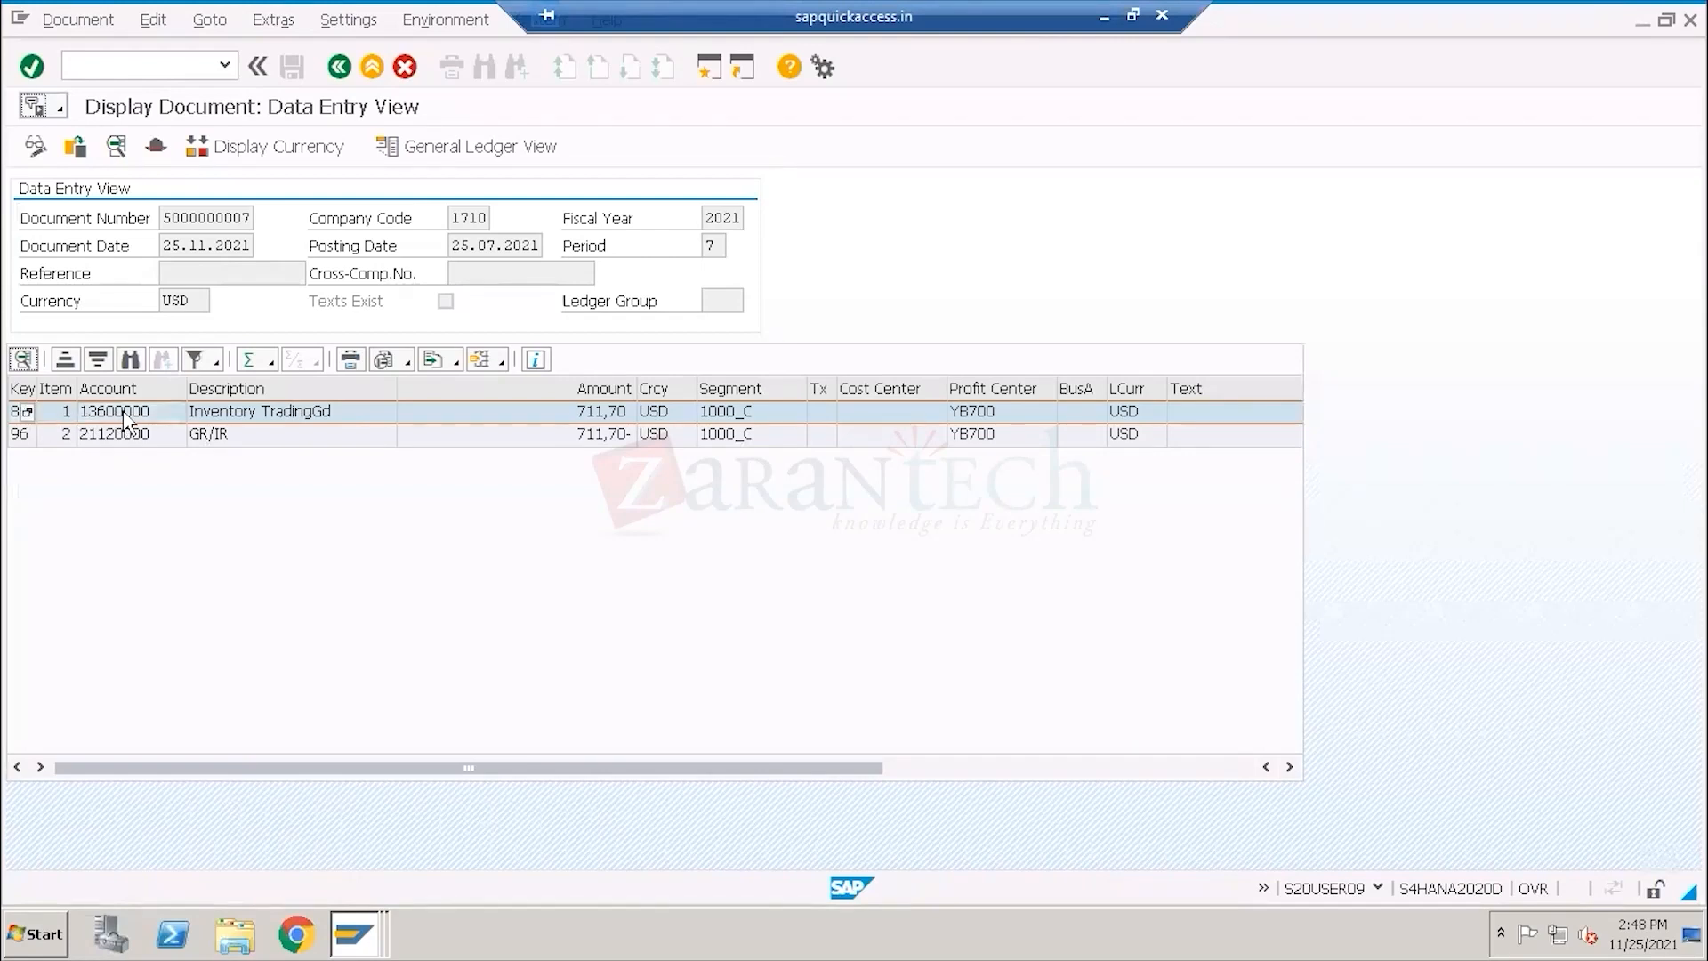
{"action": "left_click", "coordinate": [19, 439]}
{"action": "key", "text": "alt+Tab"}
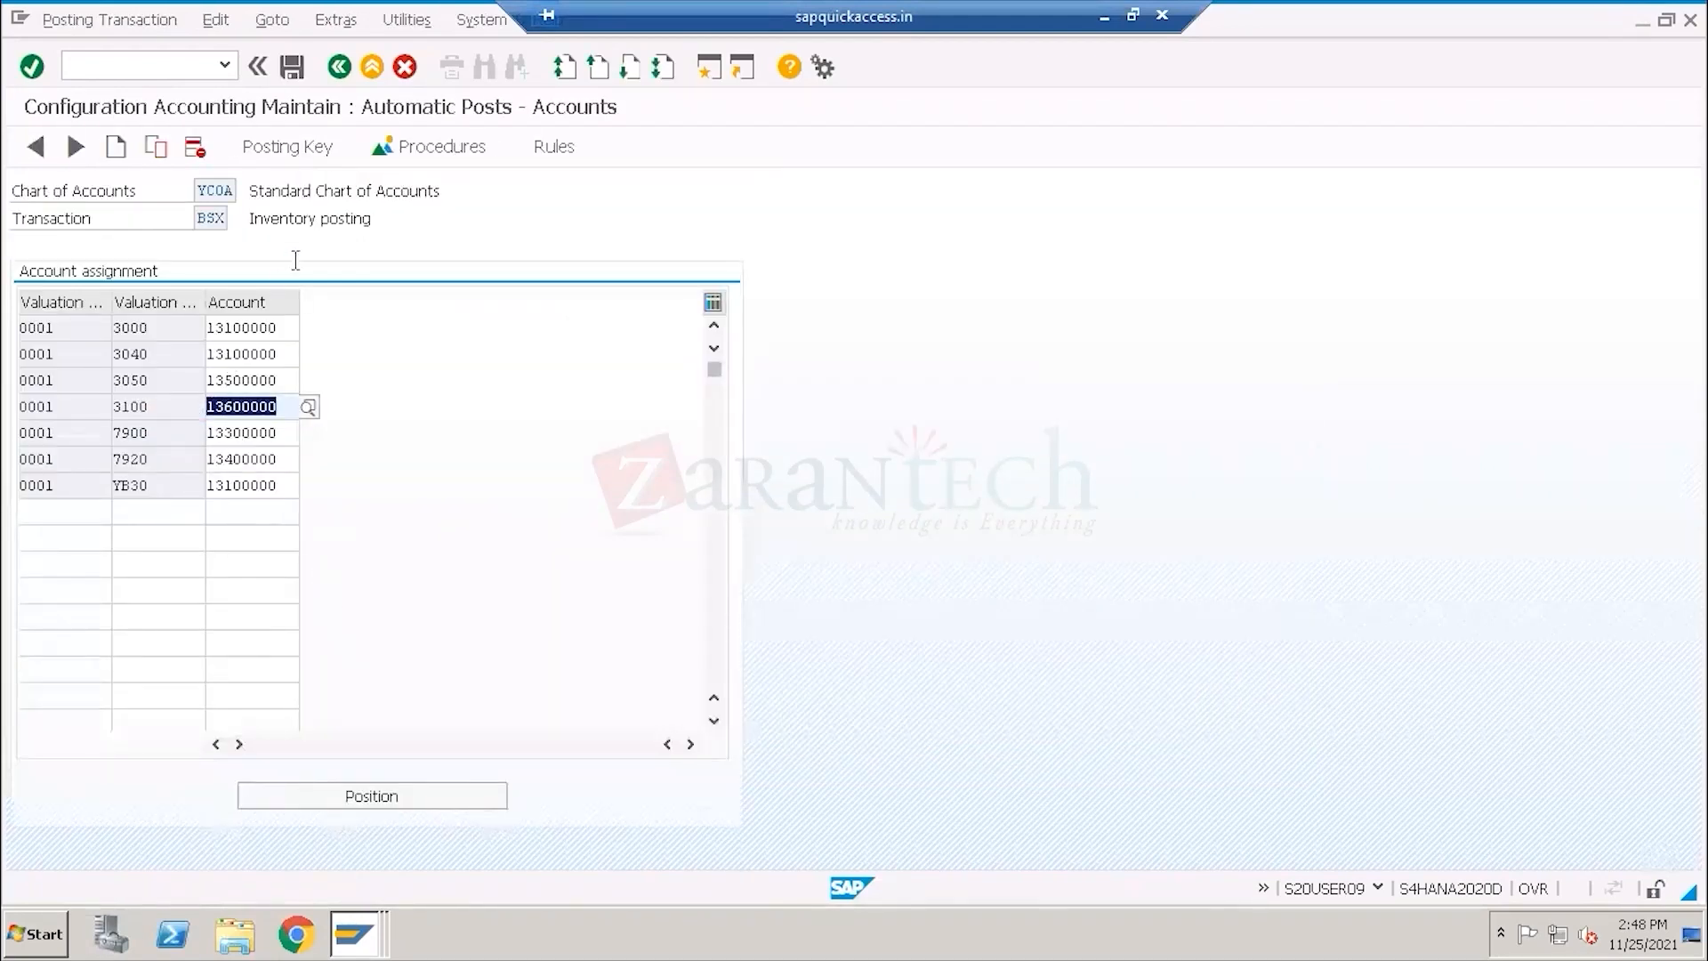
Display the posting keys configured for BSX and examine the debit and credit entries.
{"action": "left_click", "coordinate": [295, 149]}
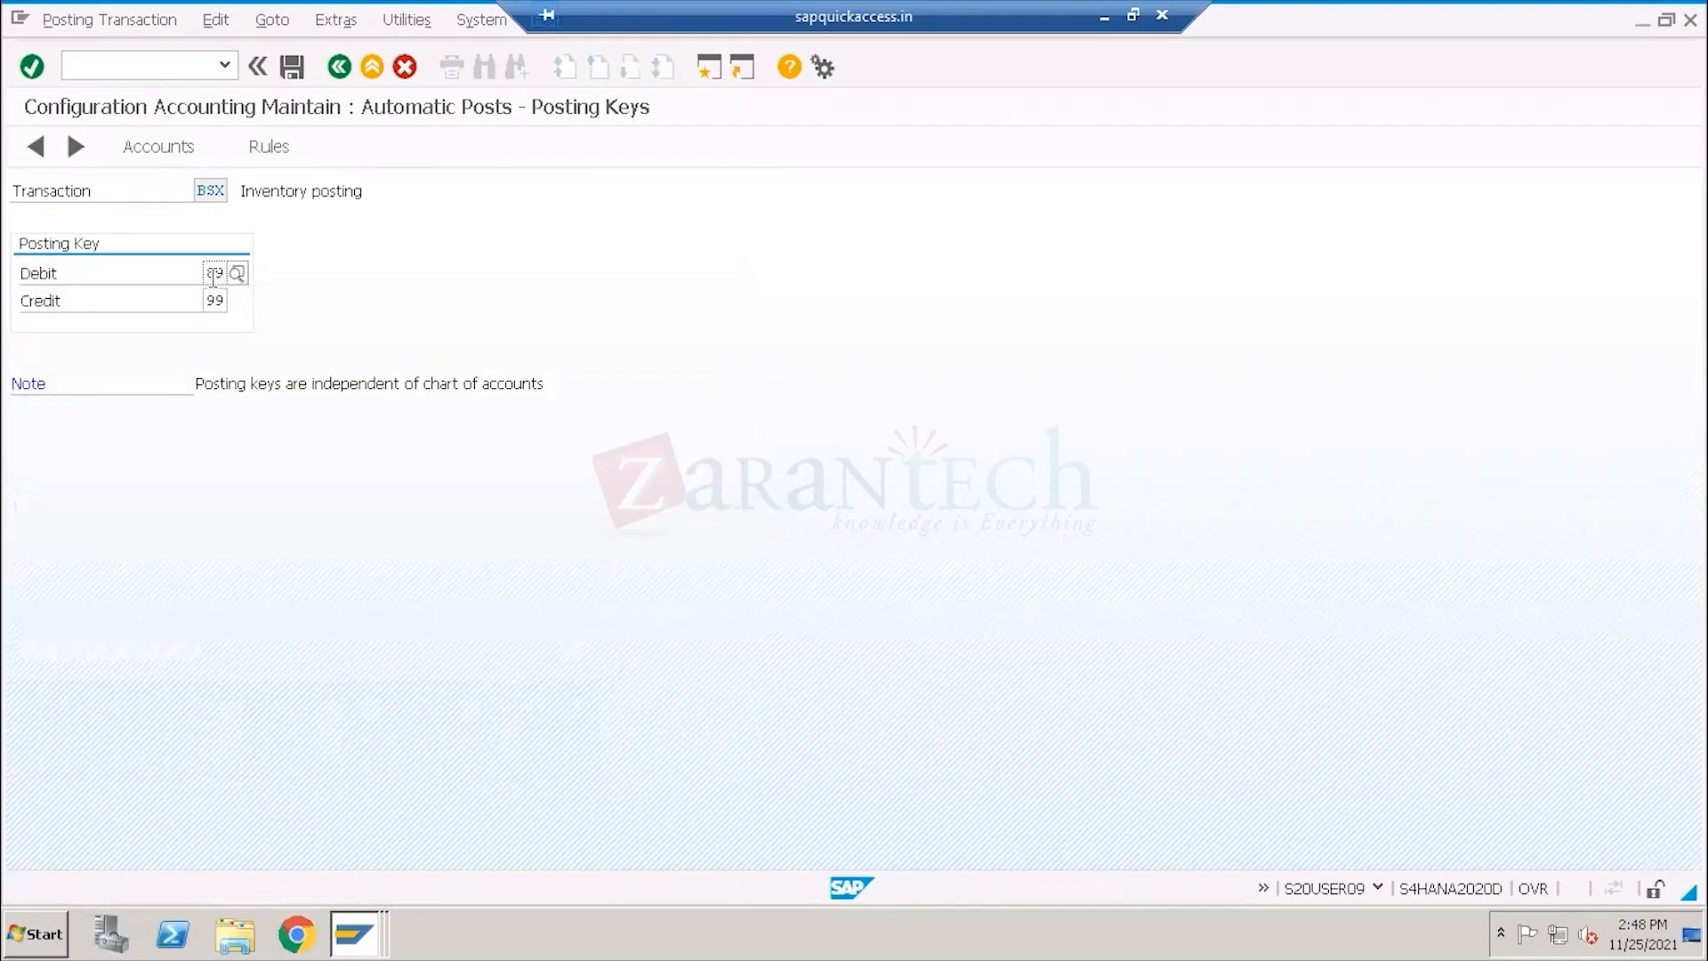
{"action": "double_click", "coordinate": [209, 274]}
{"action": "left_click", "coordinate": [68, 304]}
Compare the posting key of the document's Inventory TradingGd line item with the debit posting key configured for BSX.
{"action": "key", "text": "alt+Tab"}
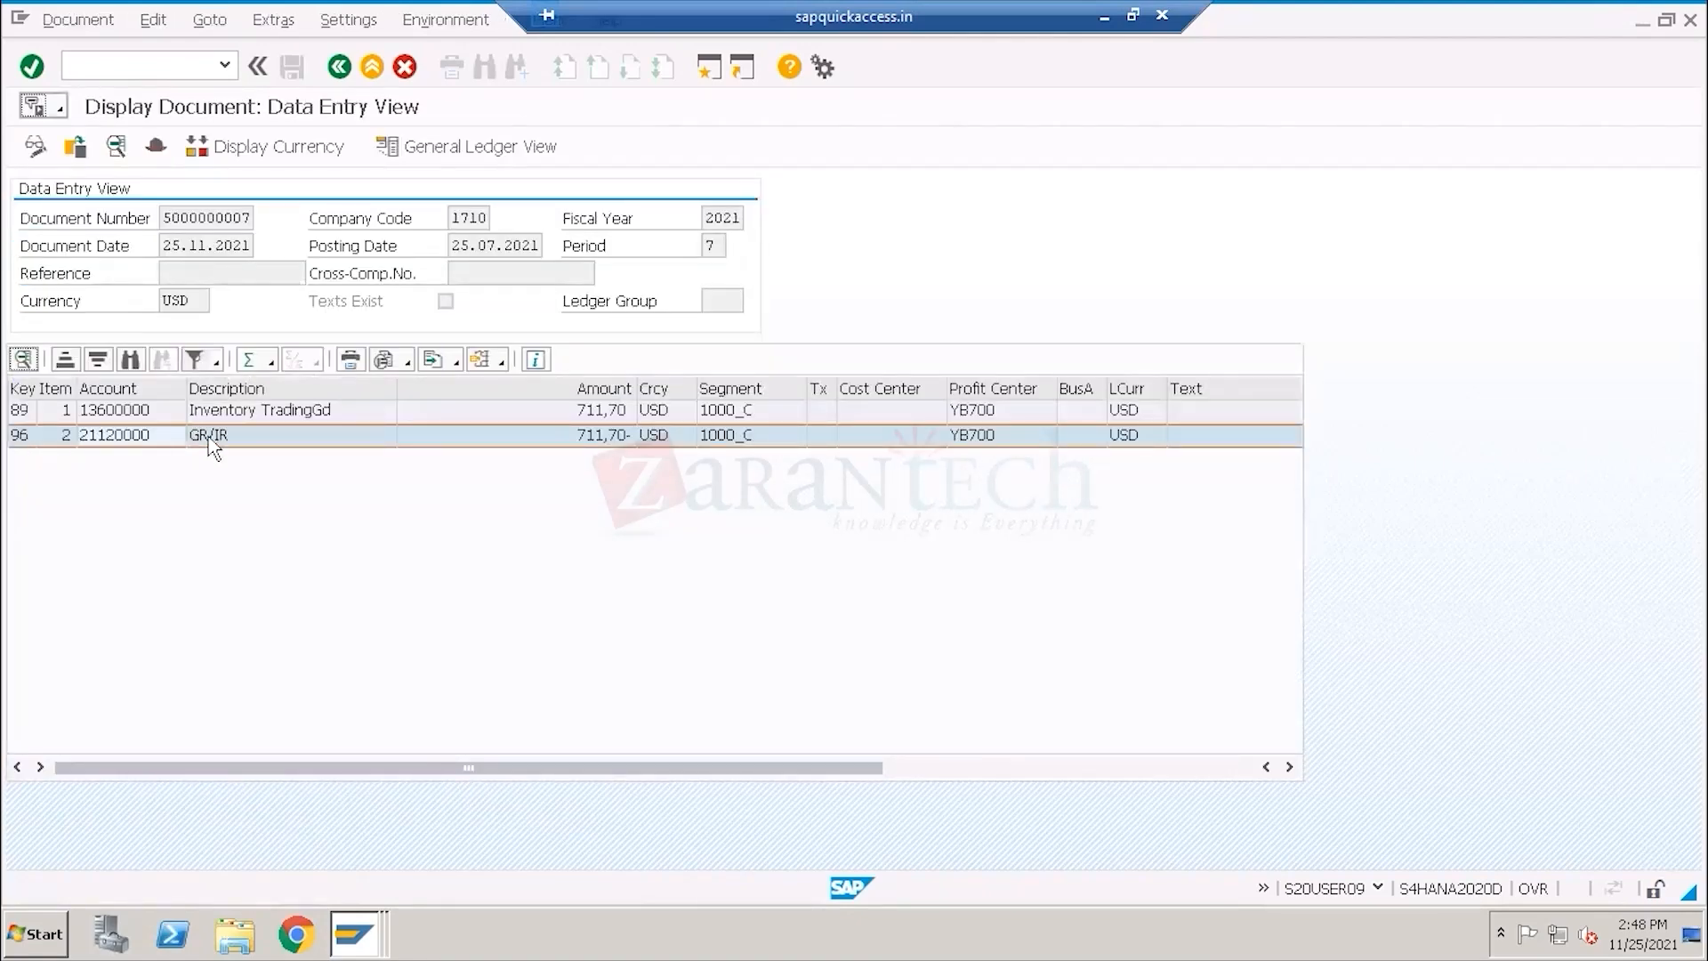
{"action": "left_click", "coordinate": [276, 438]}
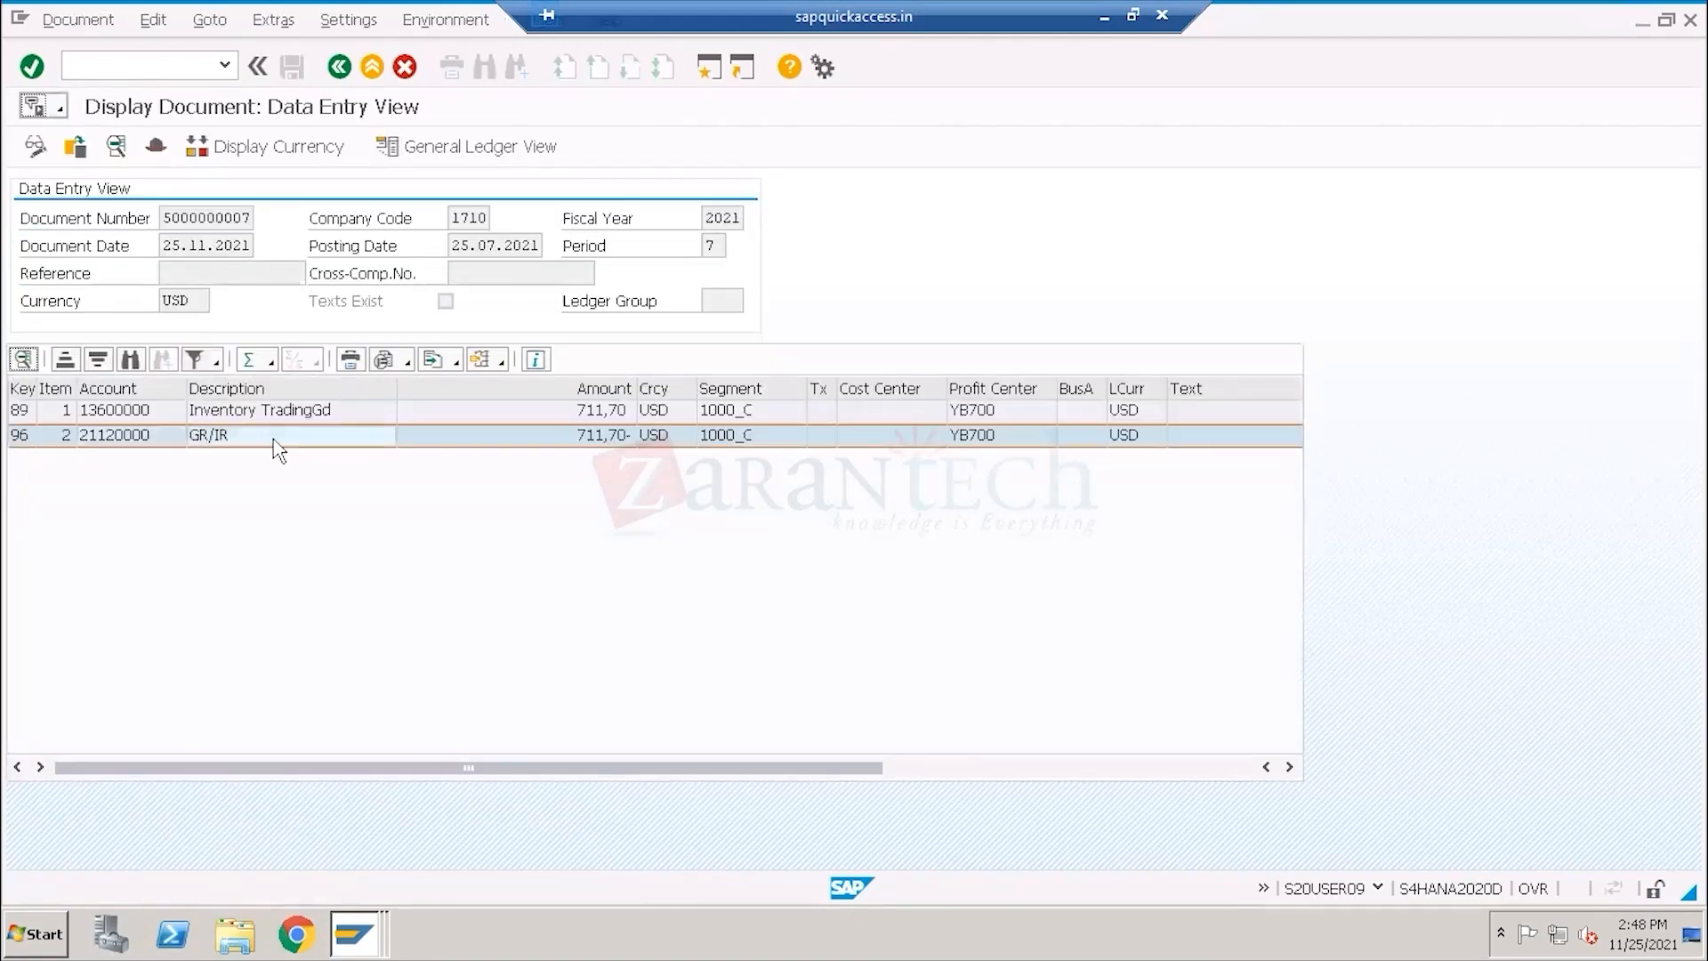
{"action": "left_click", "coordinate": [101, 412]}
{"action": "key", "text": "alt+d"}
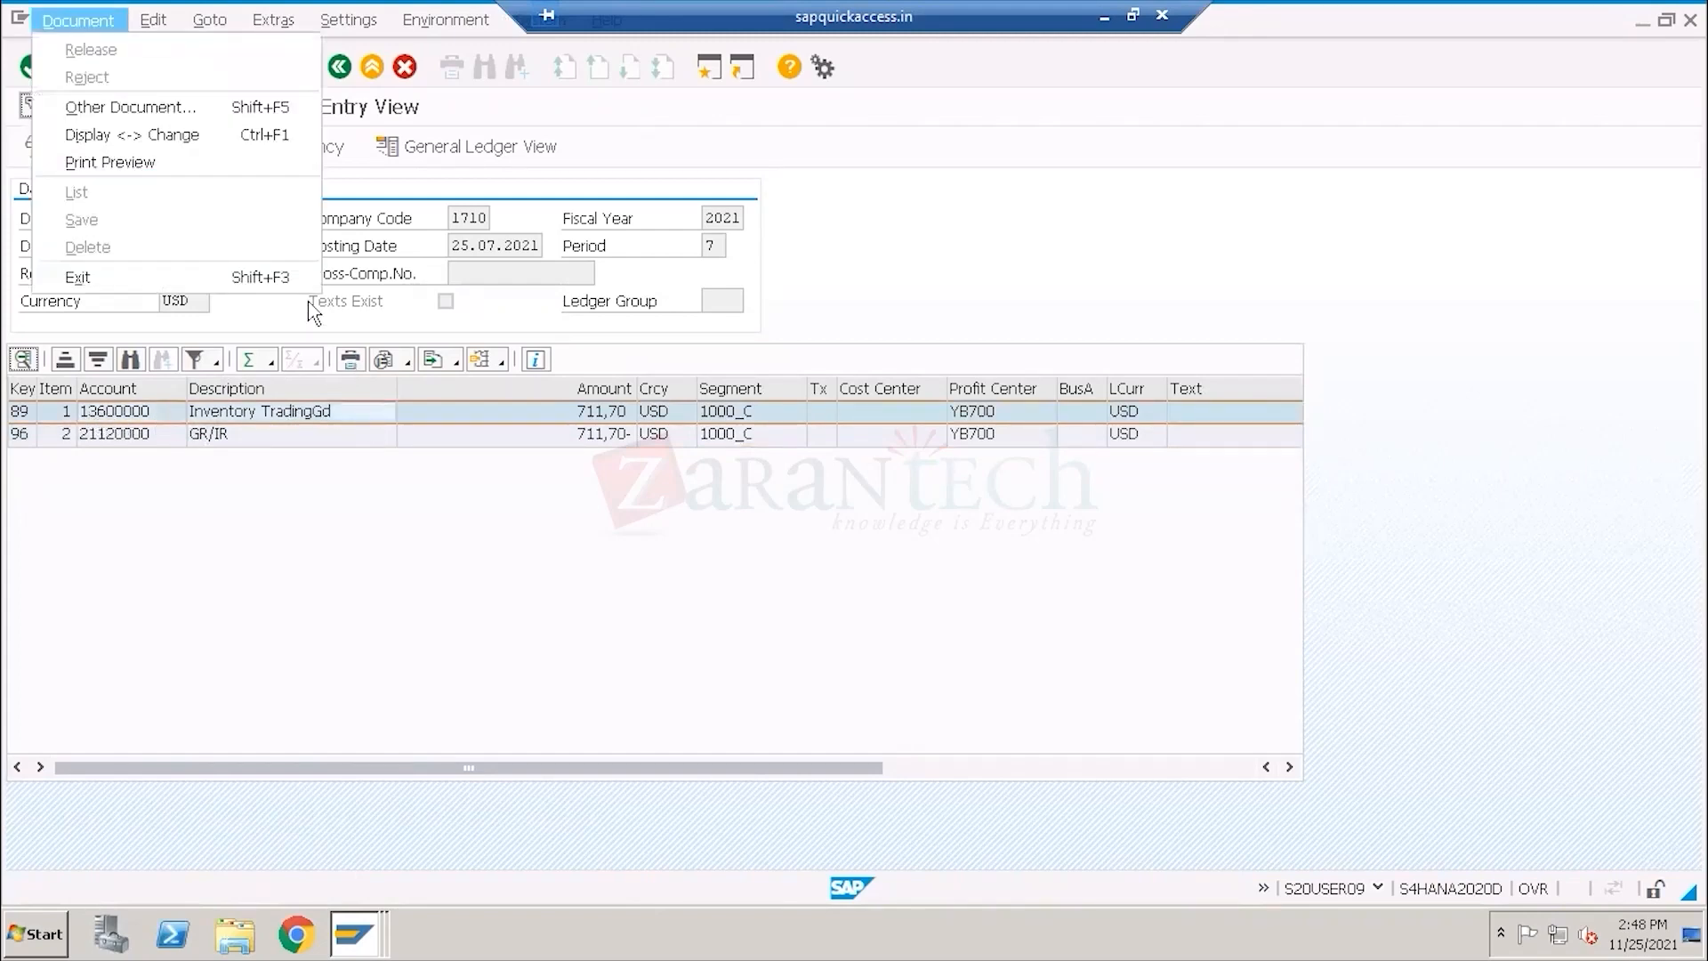
{"action": "left_click", "coordinate": [289, 277]}
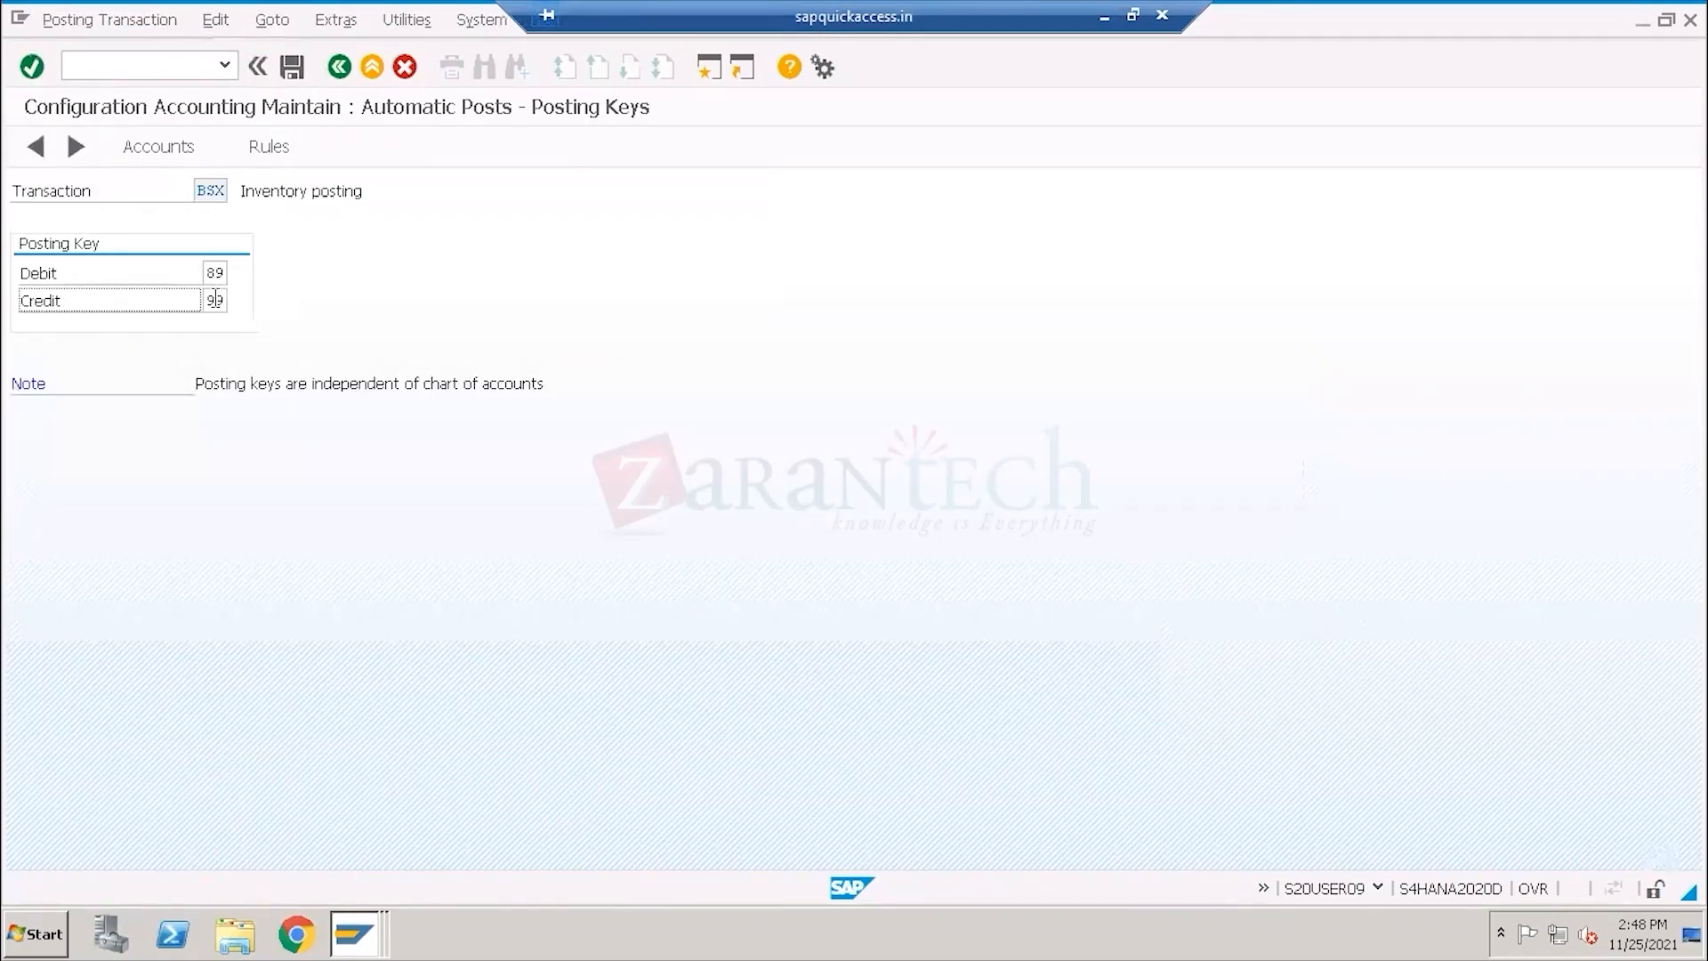
{"action": "left_click_drag", "start_coordinate": [208, 273], "coordinate": [230, 274]}
{"action": "key", "text": "alt+Tab"}
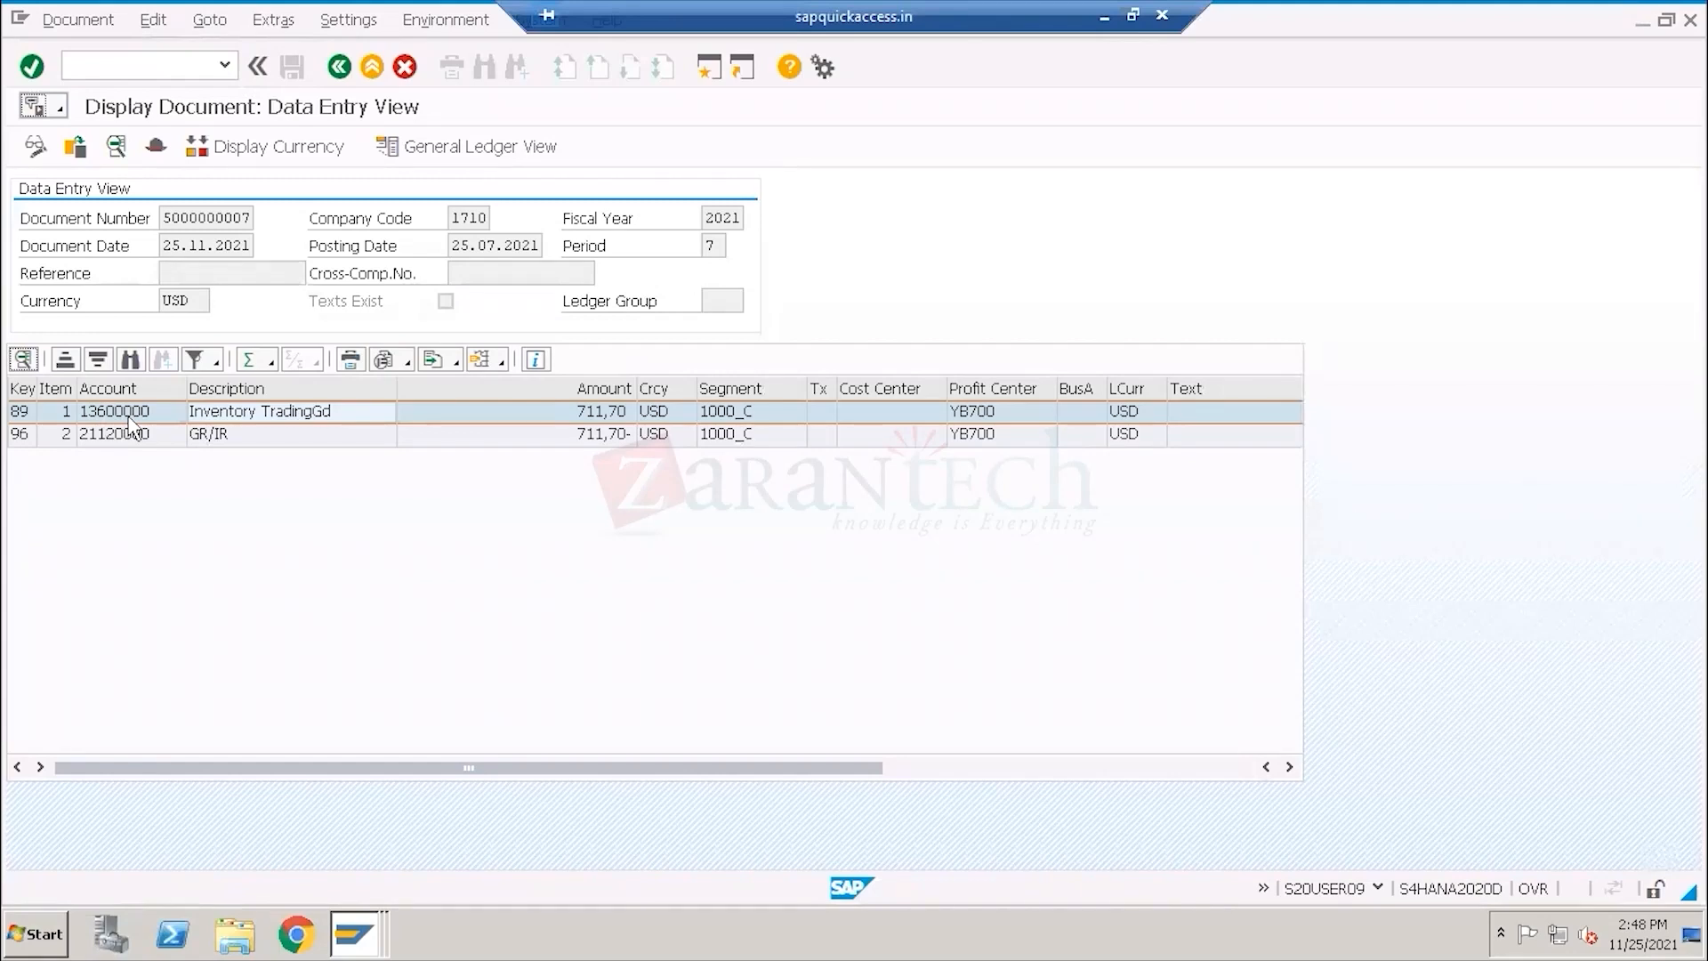
{"action": "key", "text": "alt+Tab"}
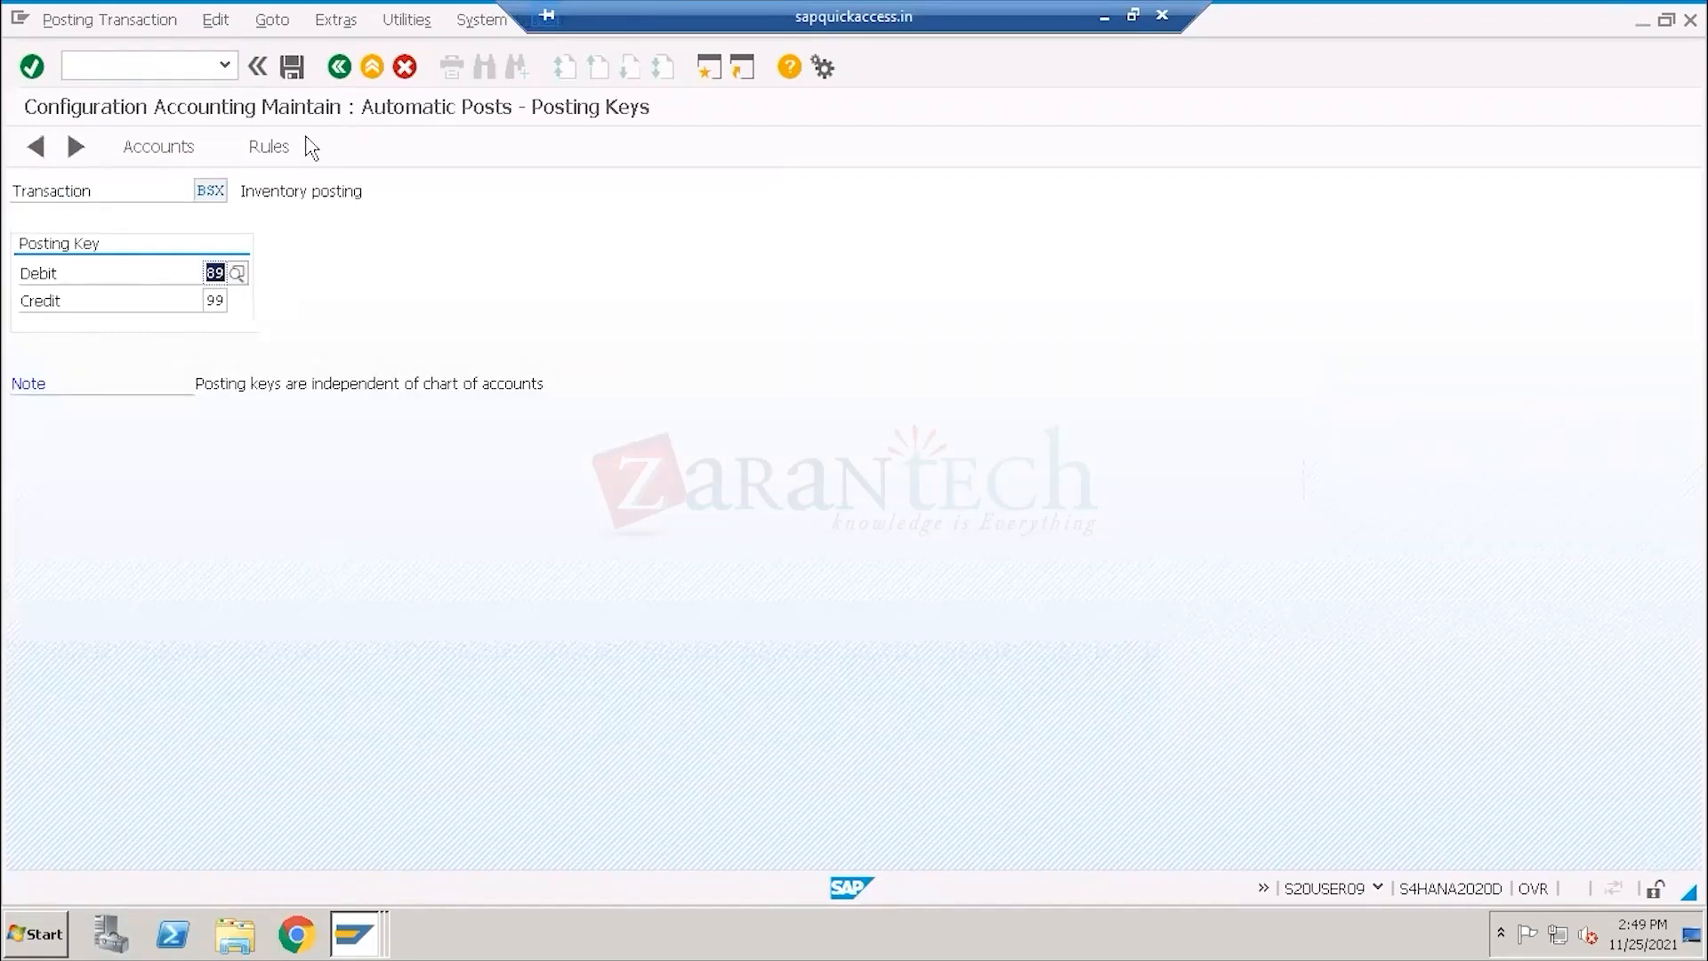
Display the account determination rules for BSX, check the Valuation modif. criterion and return to the procedures list.
{"action": "left_click", "coordinate": [271, 146]}
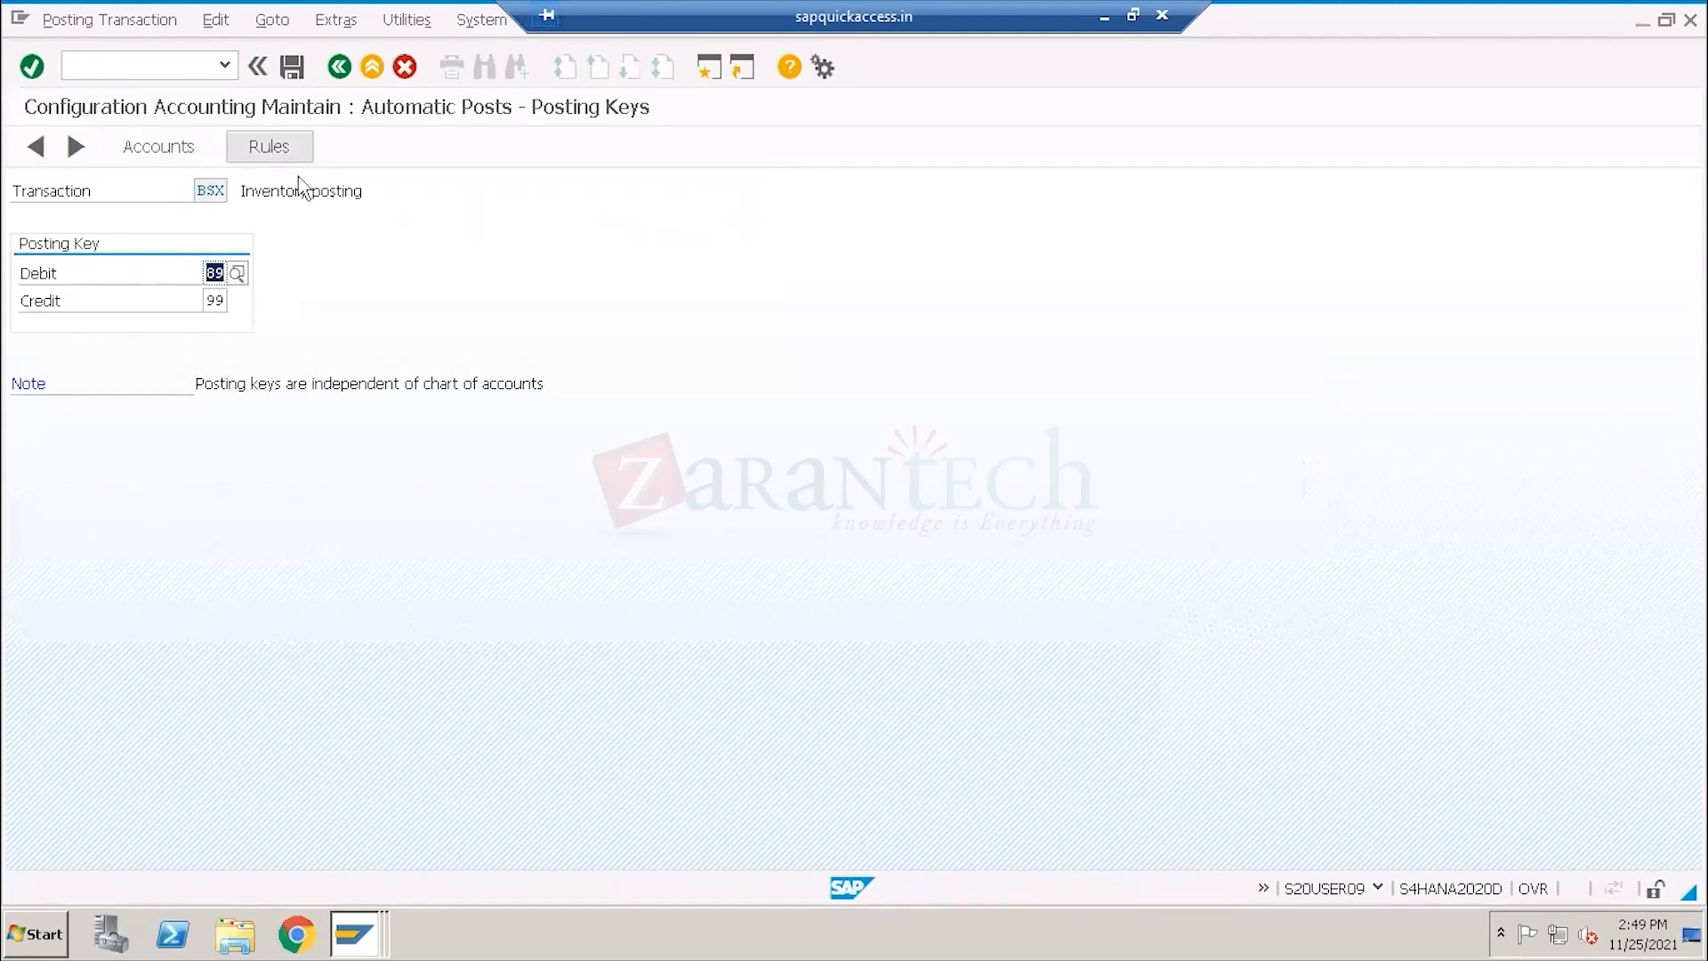
{"action": "left_click", "coordinate": [202, 330]}
{"action": "left_click", "coordinate": [201, 329]}
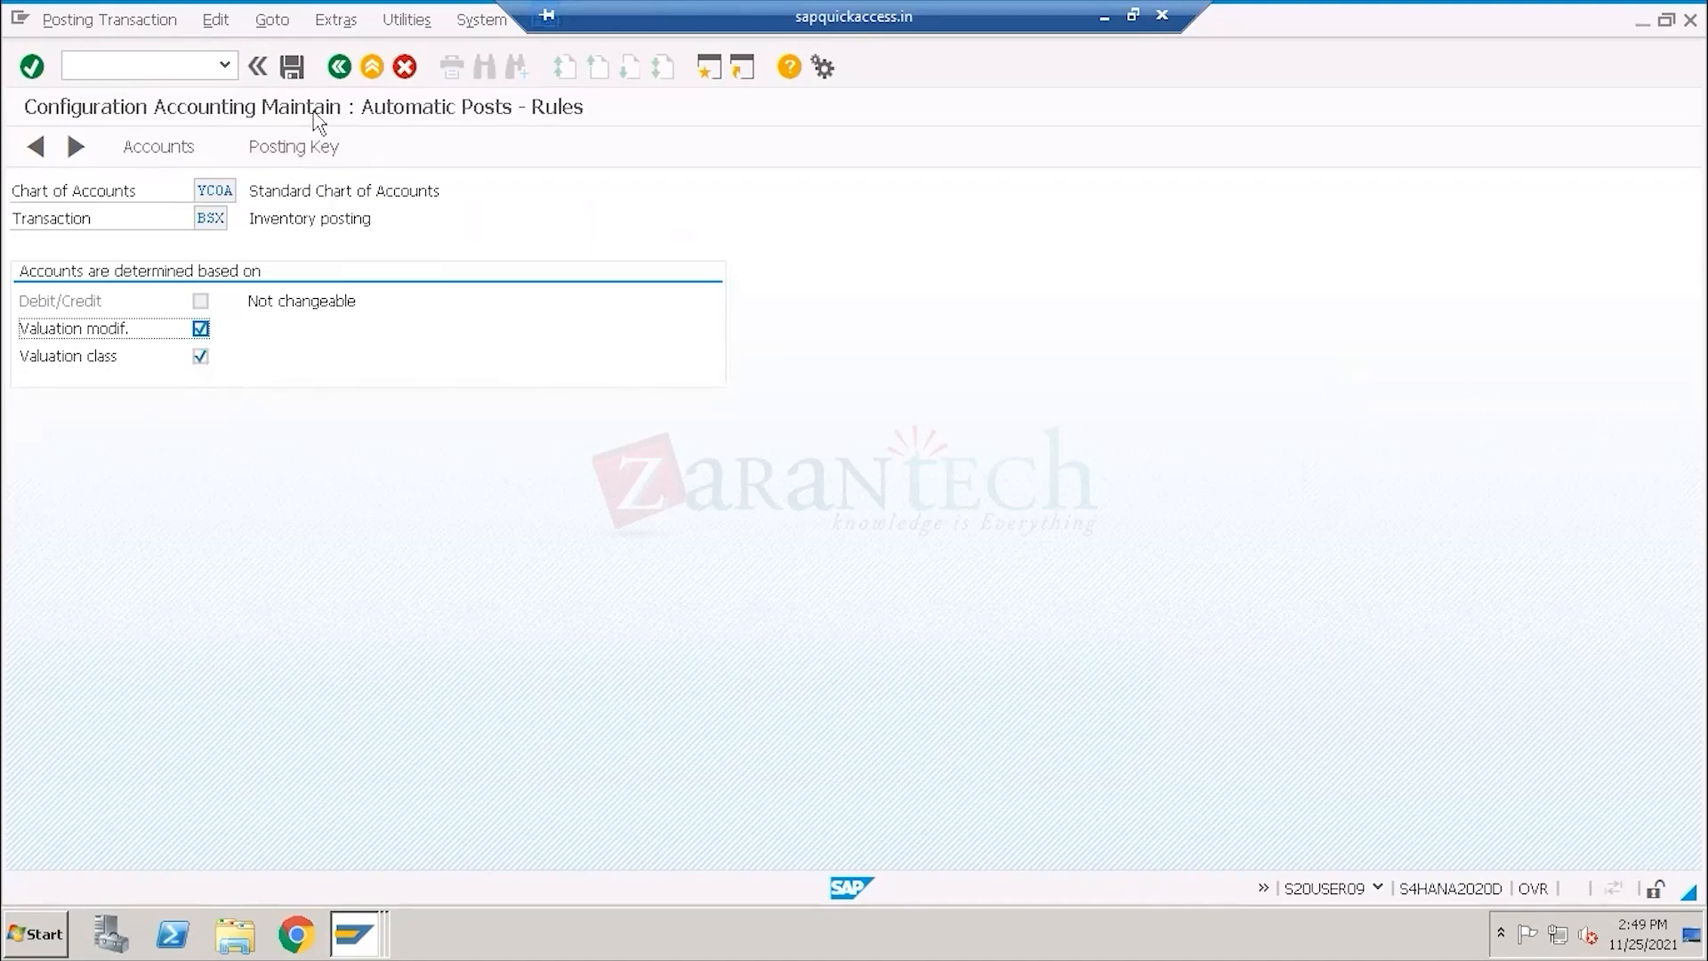
{"action": "left_click", "coordinate": [338, 66]}
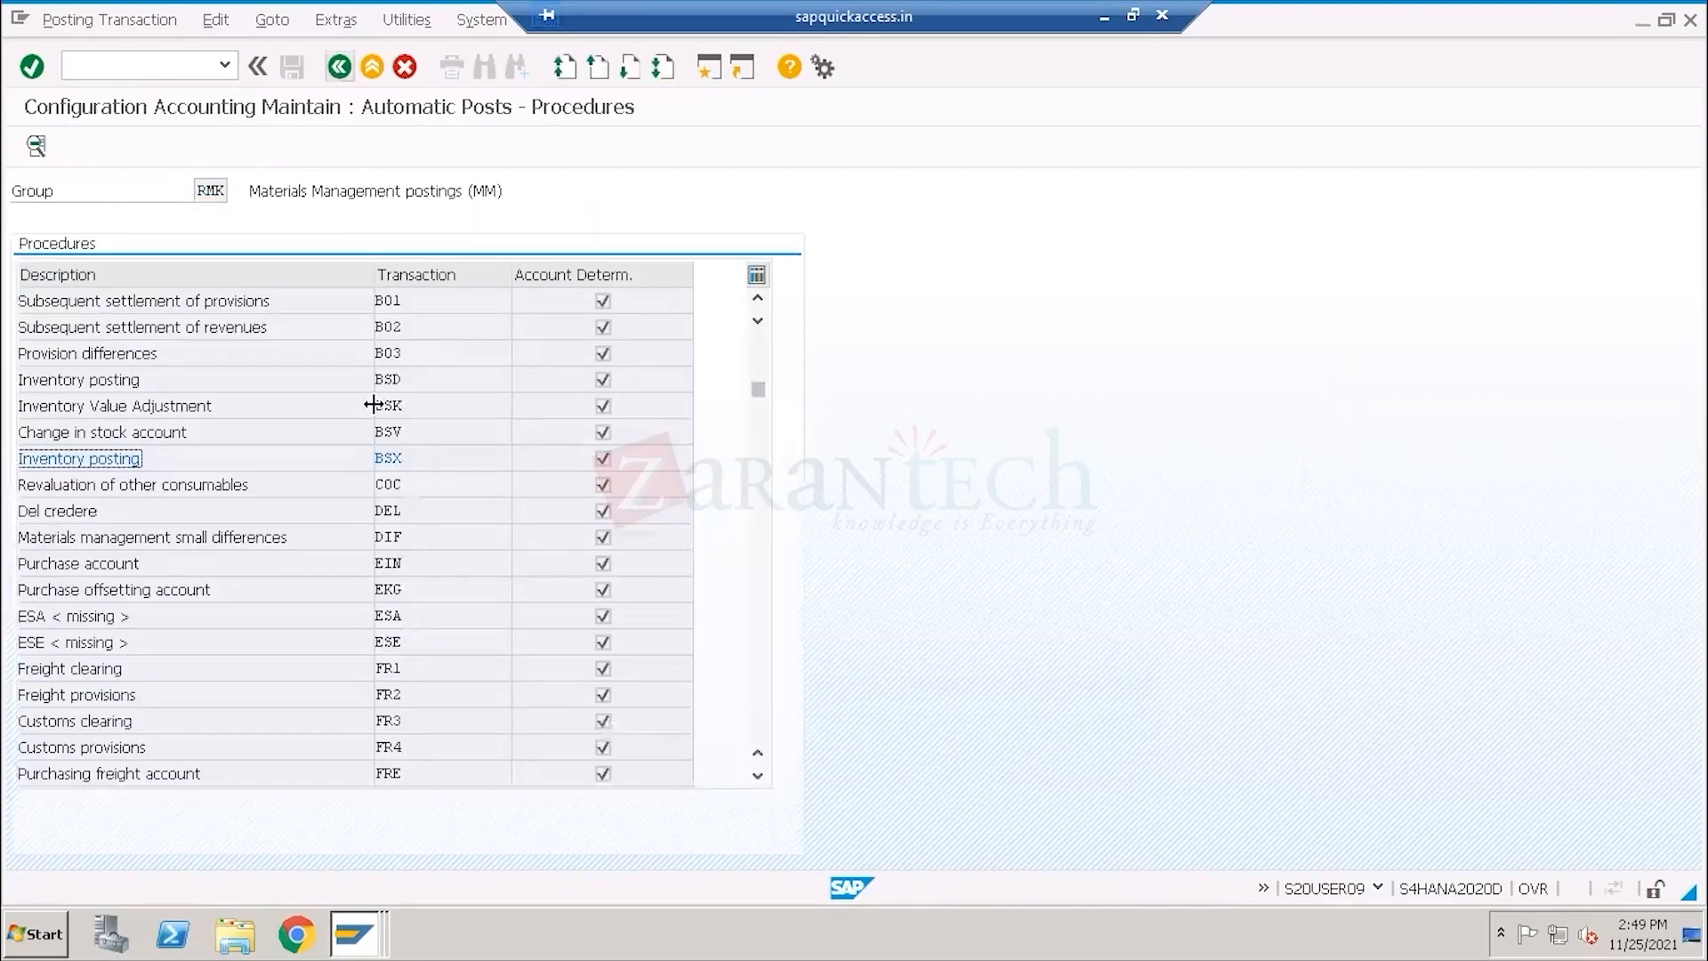
Reopen the BSX account assignments, highlight the account for valuation class 3100 and compare it with material TG11's valuation class.
{"action": "double_click", "coordinate": [391, 458]}
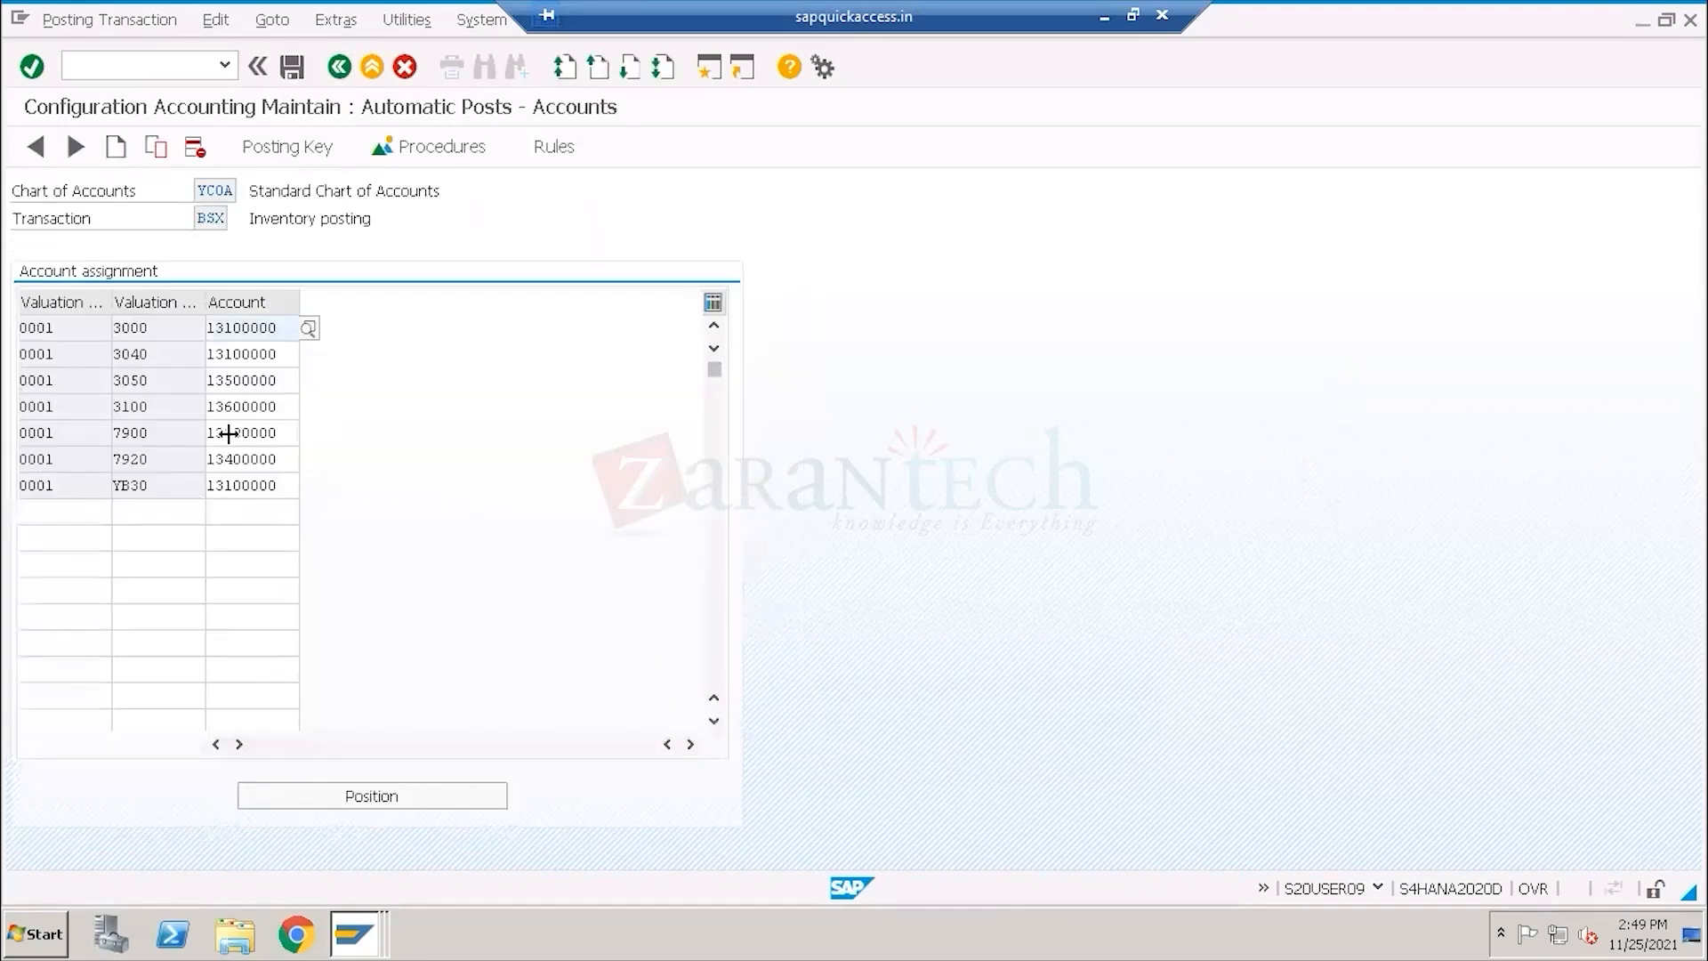
{"action": "double_click", "coordinate": [217, 408]}
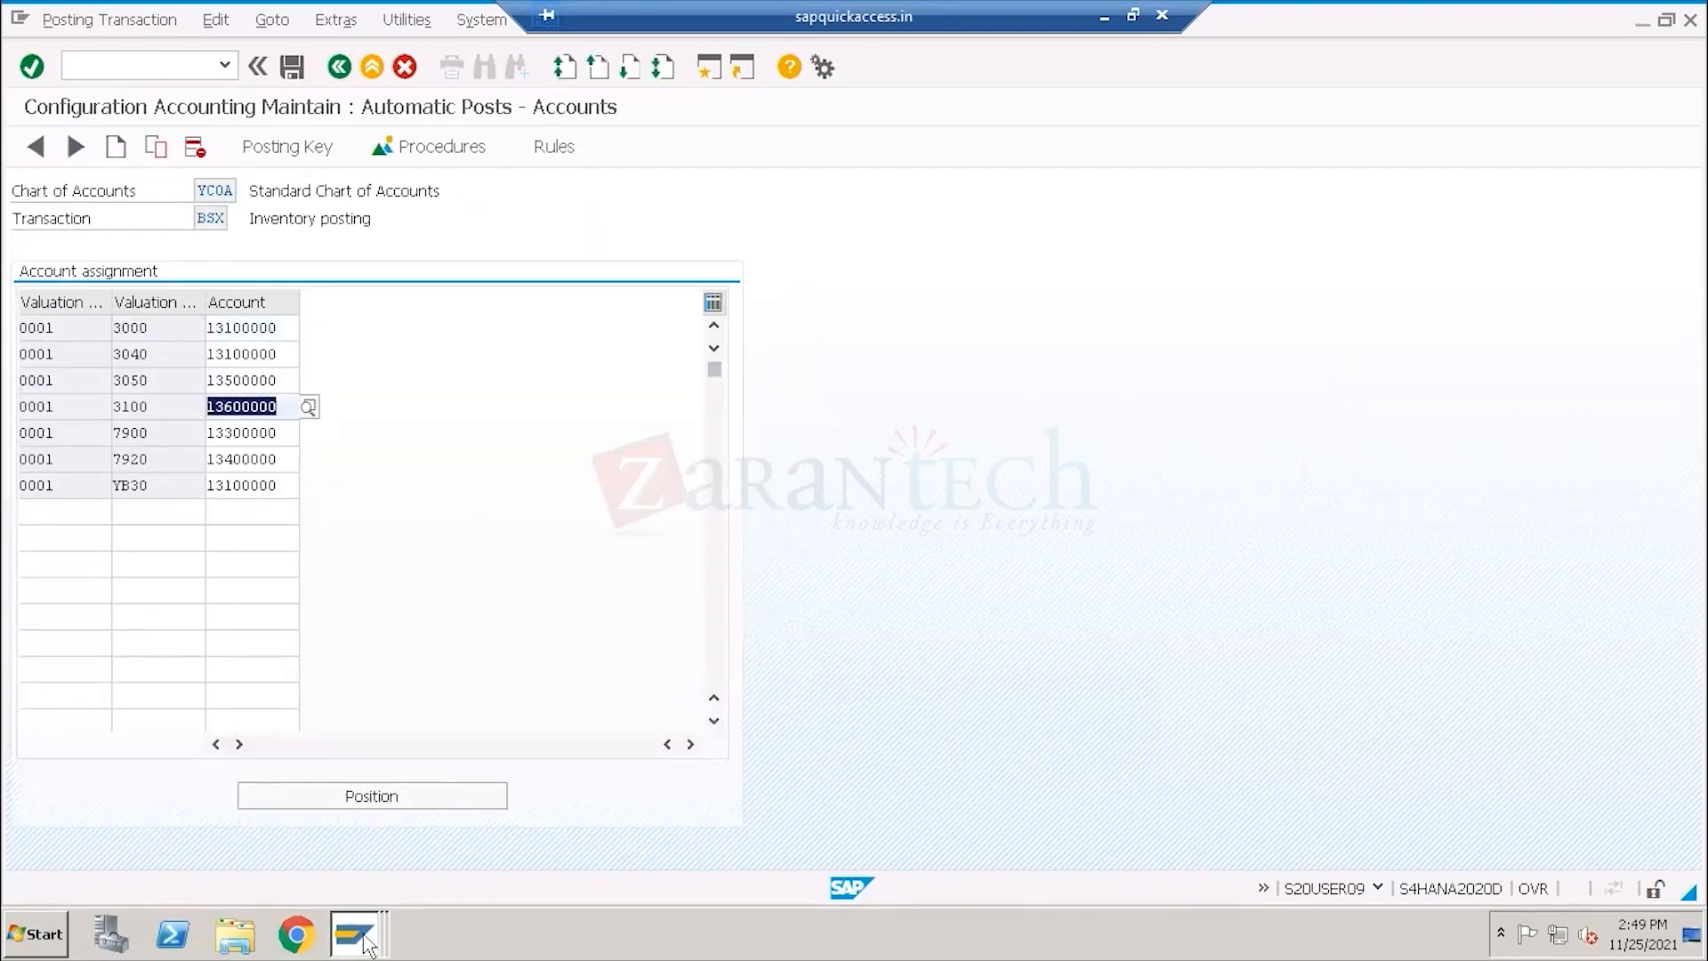
{"action": "mouse_move", "coordinate": [372, 936]}
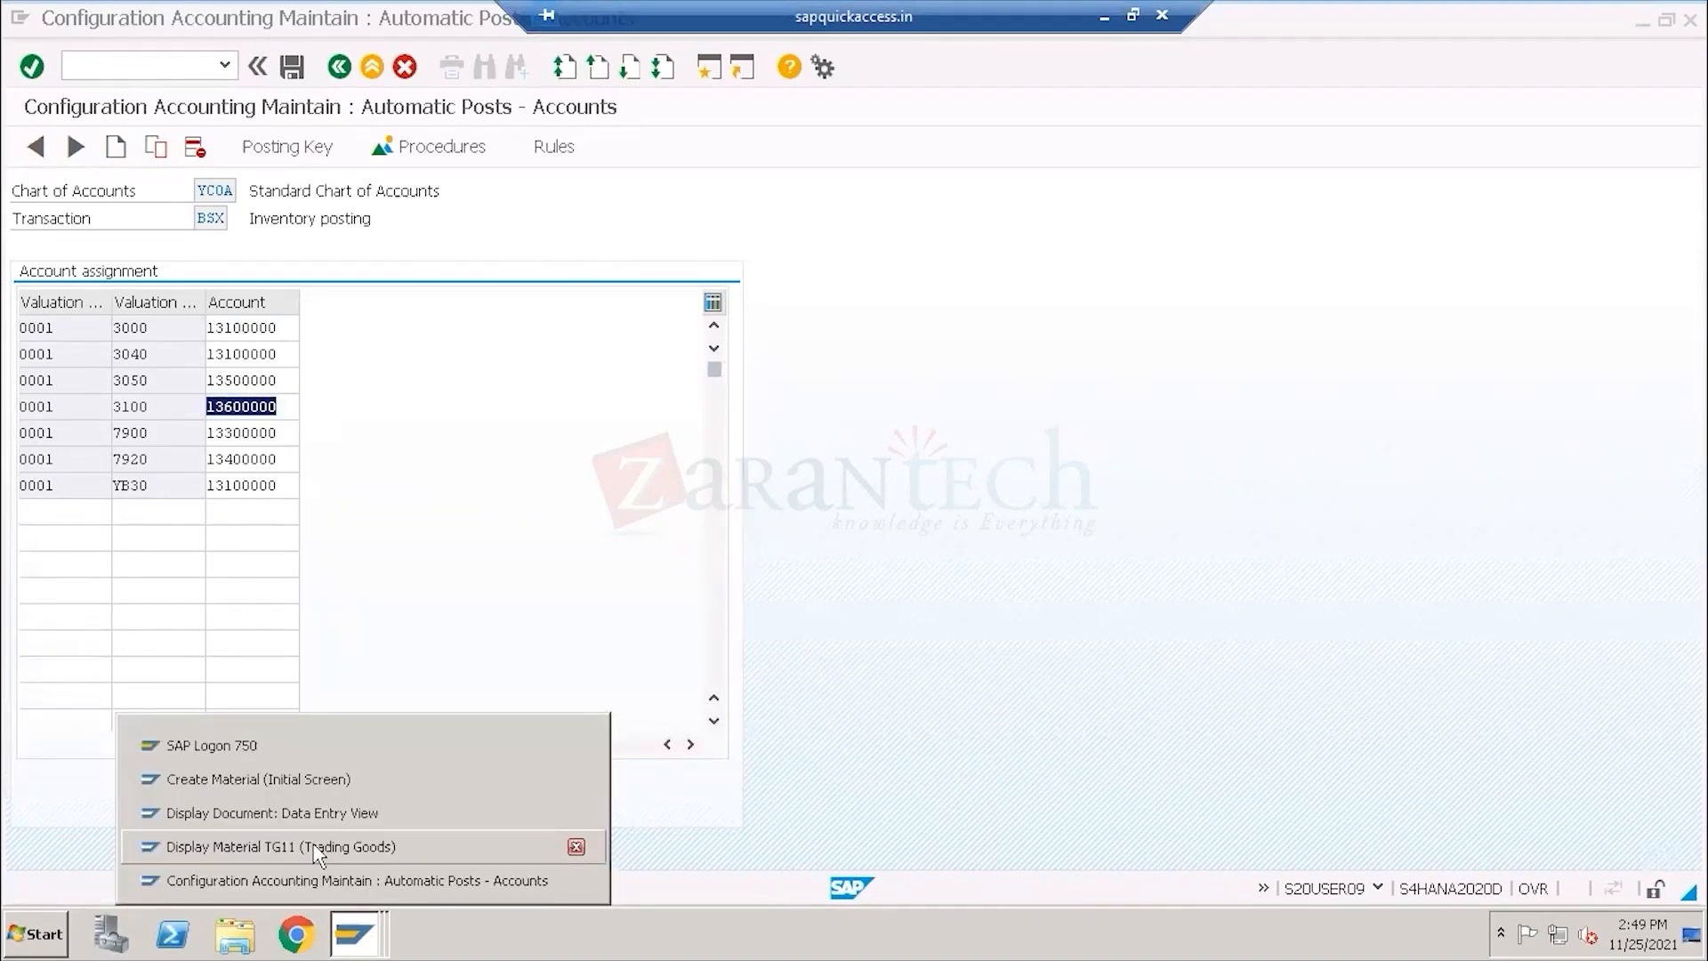
{"action": "left_click", "coordinate": [325, 846]}
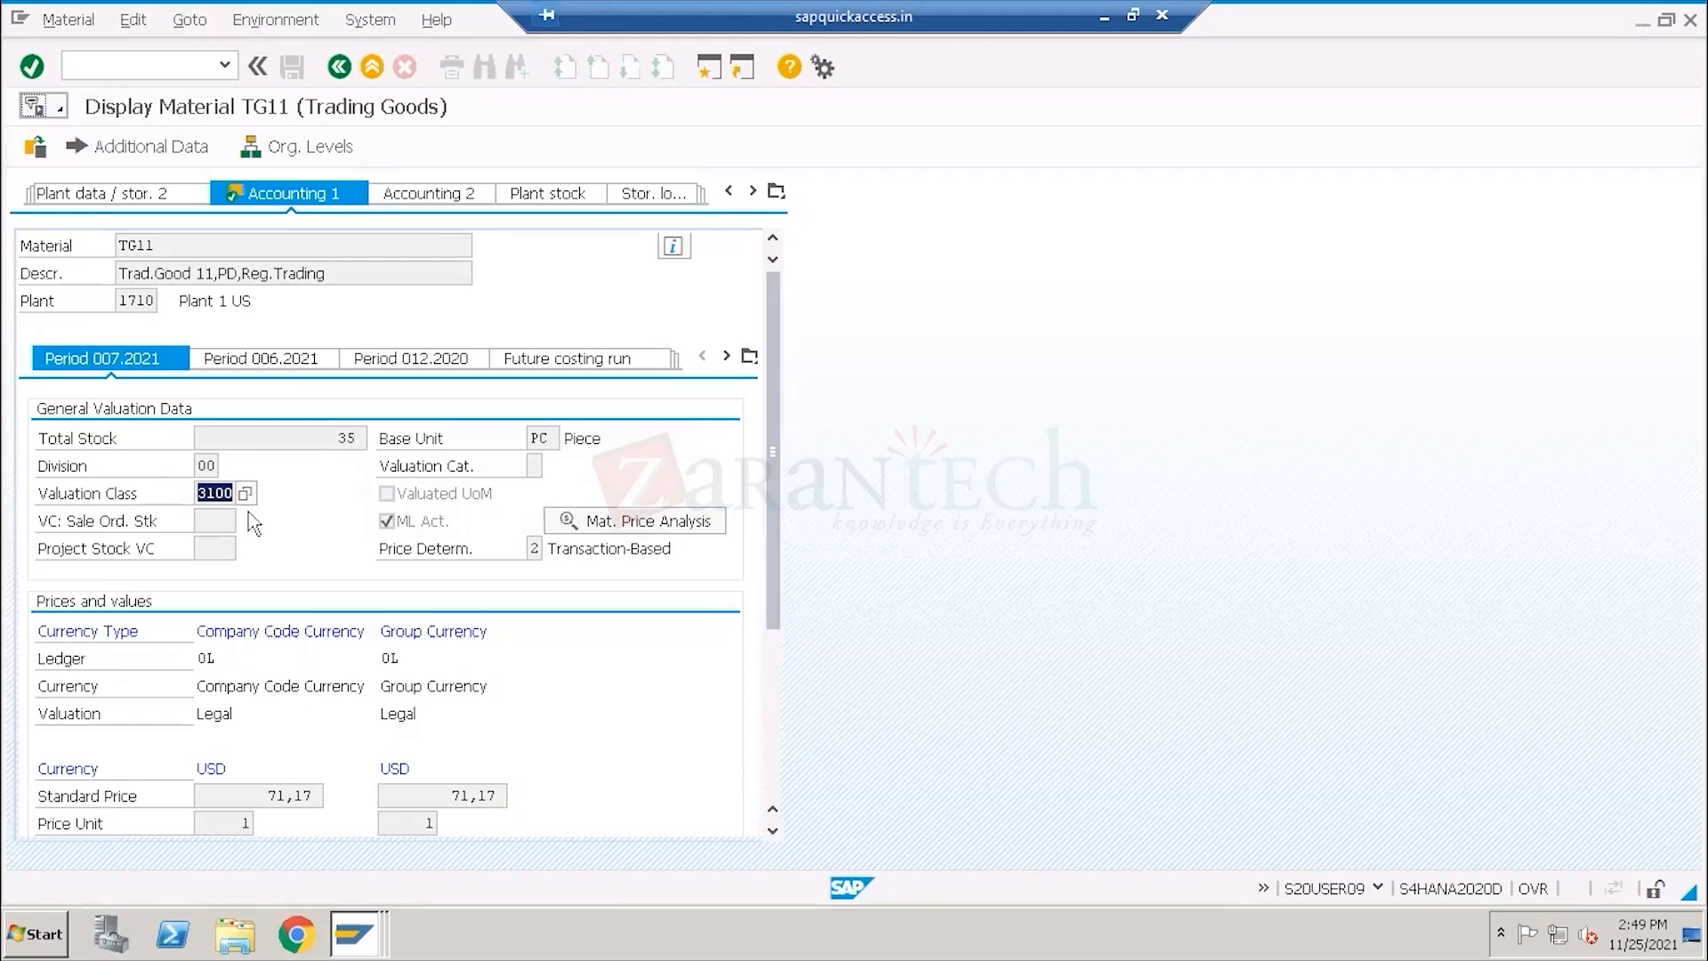
Switch to the Paint notes and add the line "GOODS RECEIVED BUT INVOICE NOT RECEIVED" beside HALB, widening its text box to fit one line.
{"action": "left_click", "coordinate": [1106, 17]}
{"action": "left_click", "coordinate": [1009, 935]}
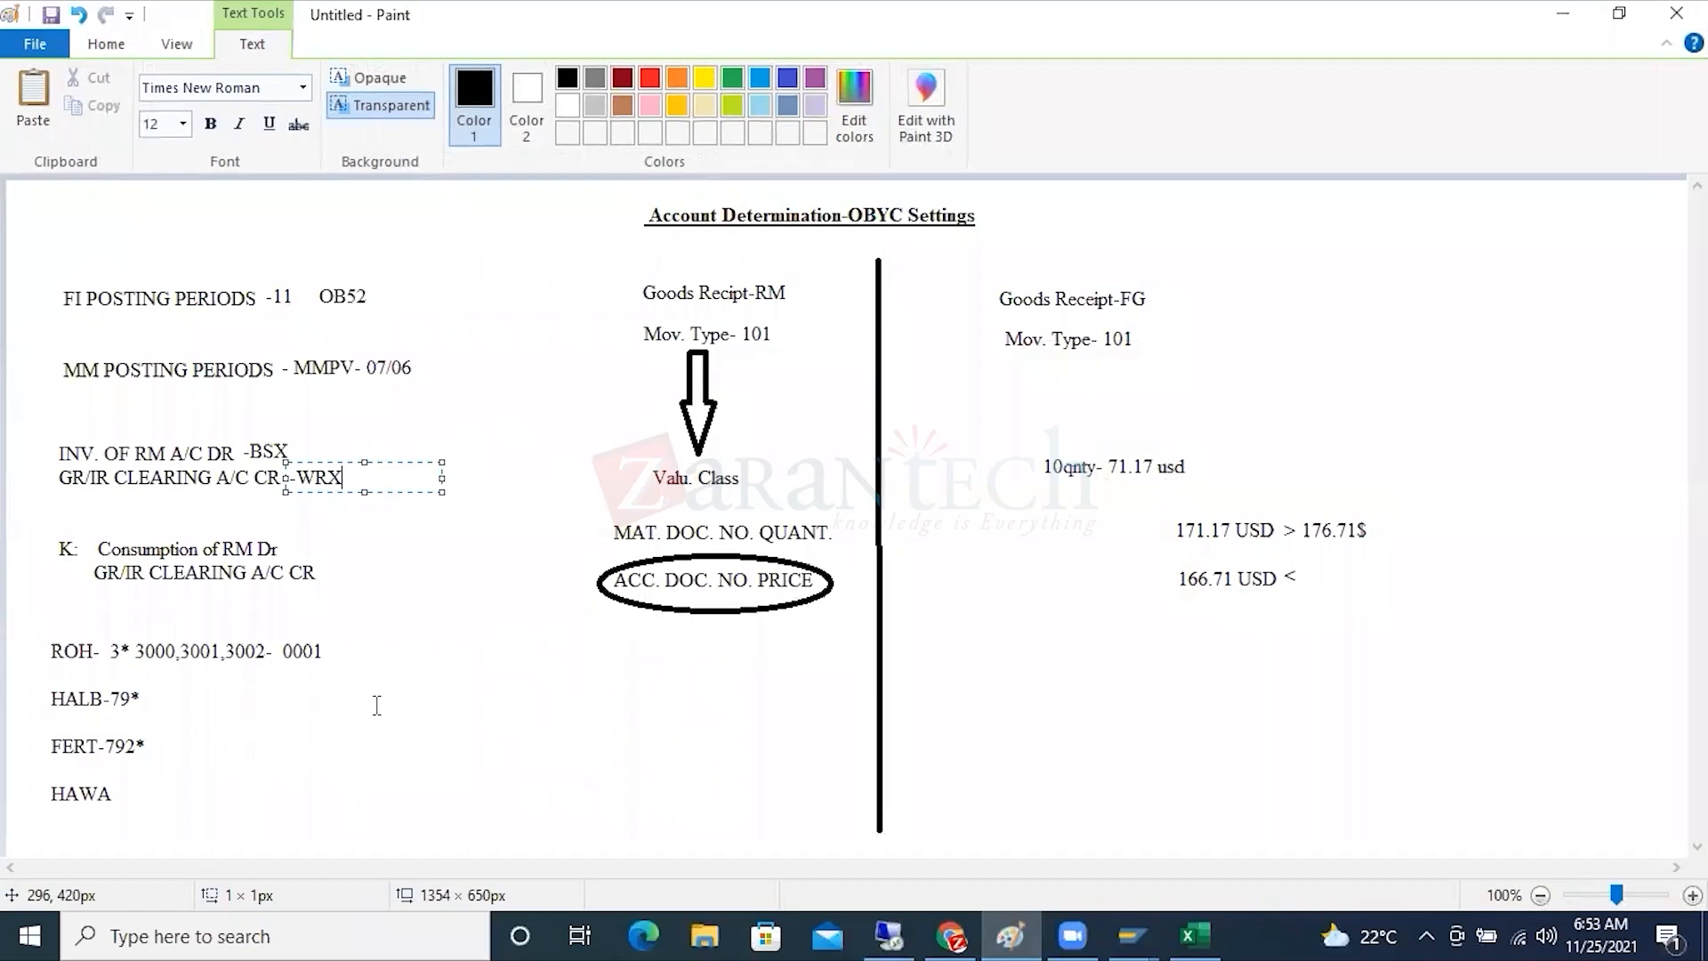
{"action": "left_click", "coordinate": [325, 705]}
{"action": "left_click", "coordinate": [325, 704]}
{"action": "type", "text": "GOO"}
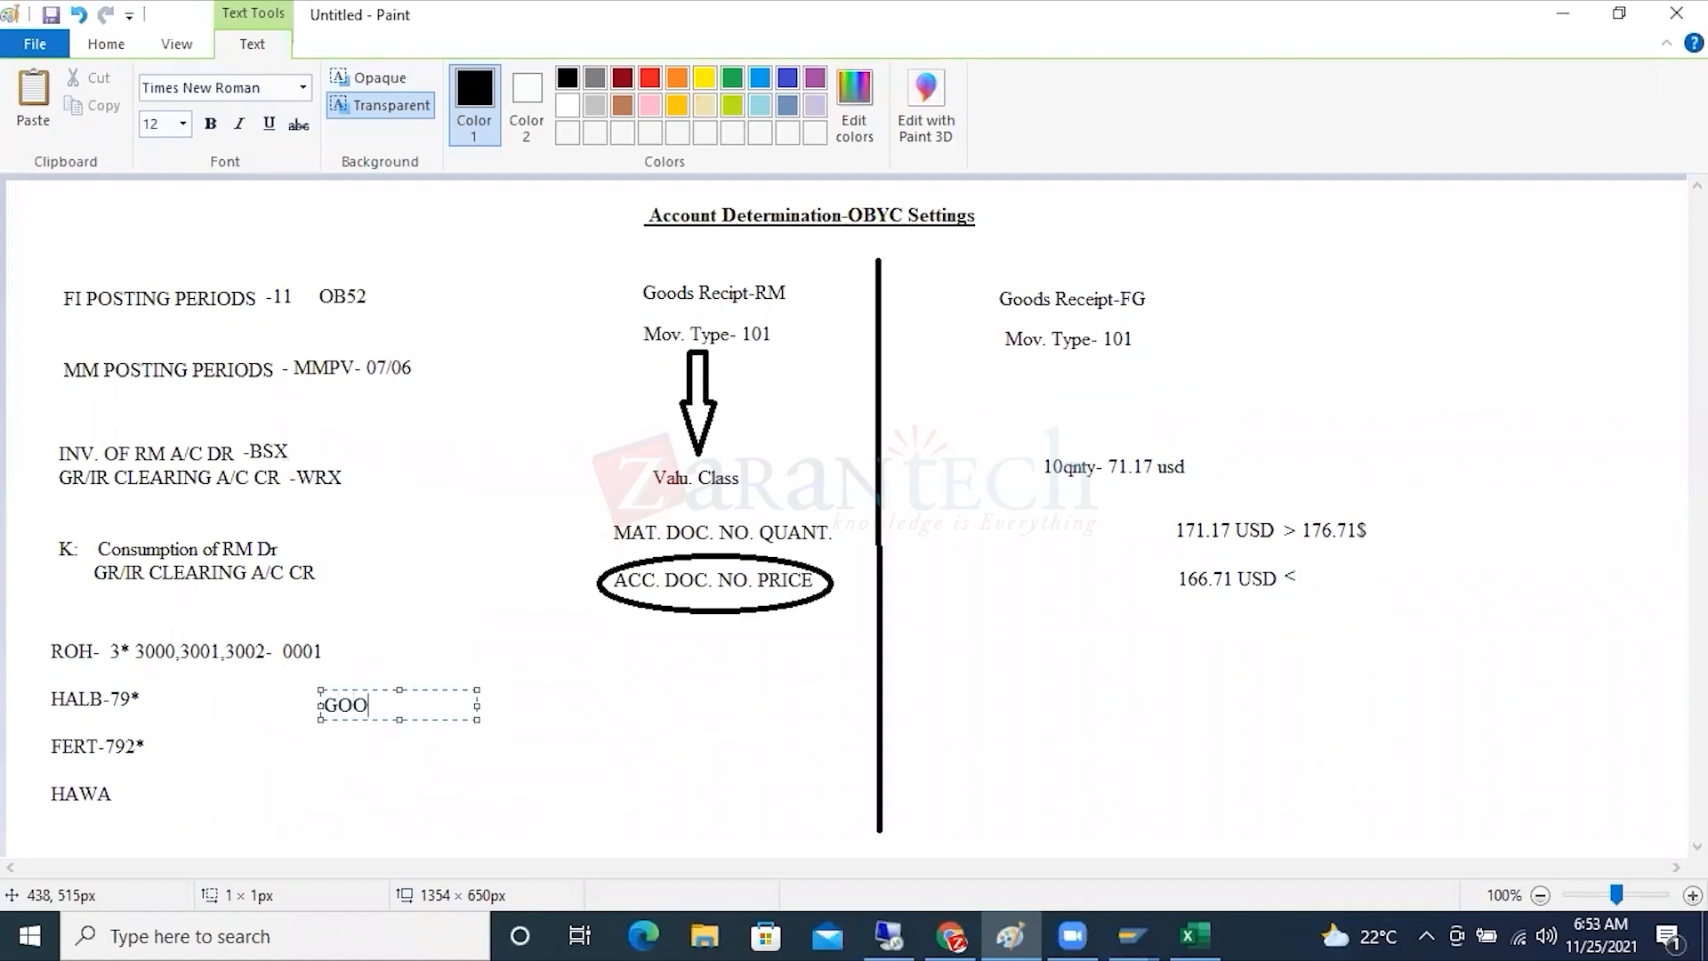
{"action": "type", "text": "DS RECEIVED BUT INVOIC"}
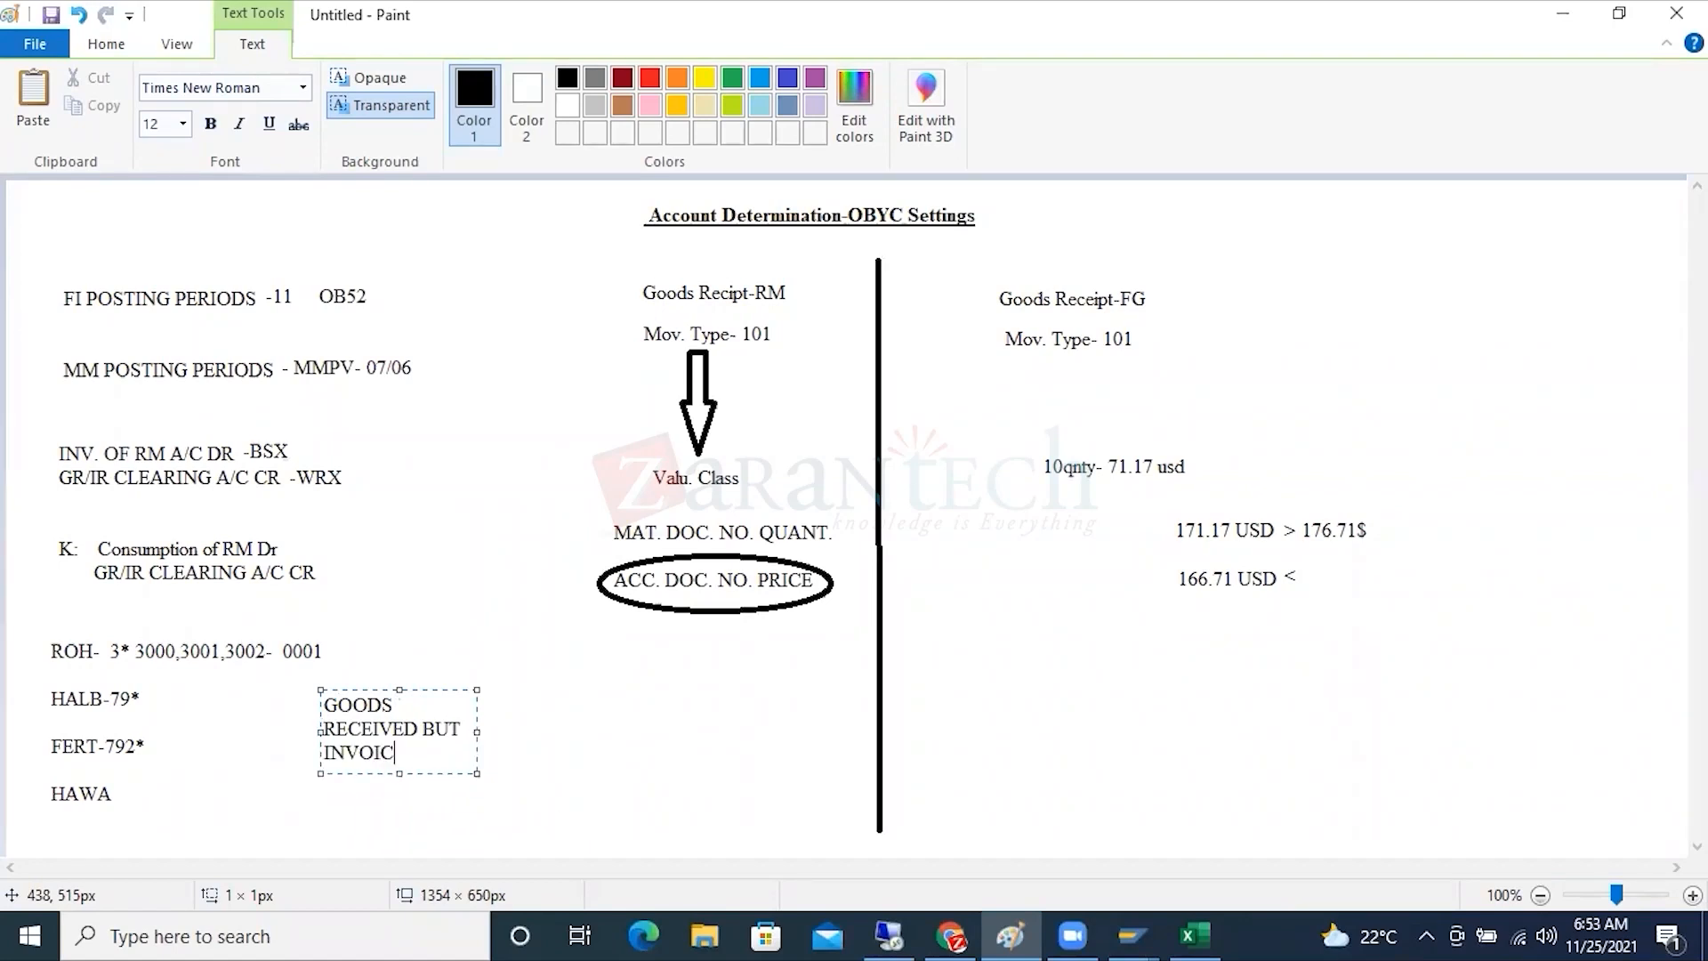
{"action": "type", "text": "E NOT RECEIVE"}
{"action": "type", "text": "D"}
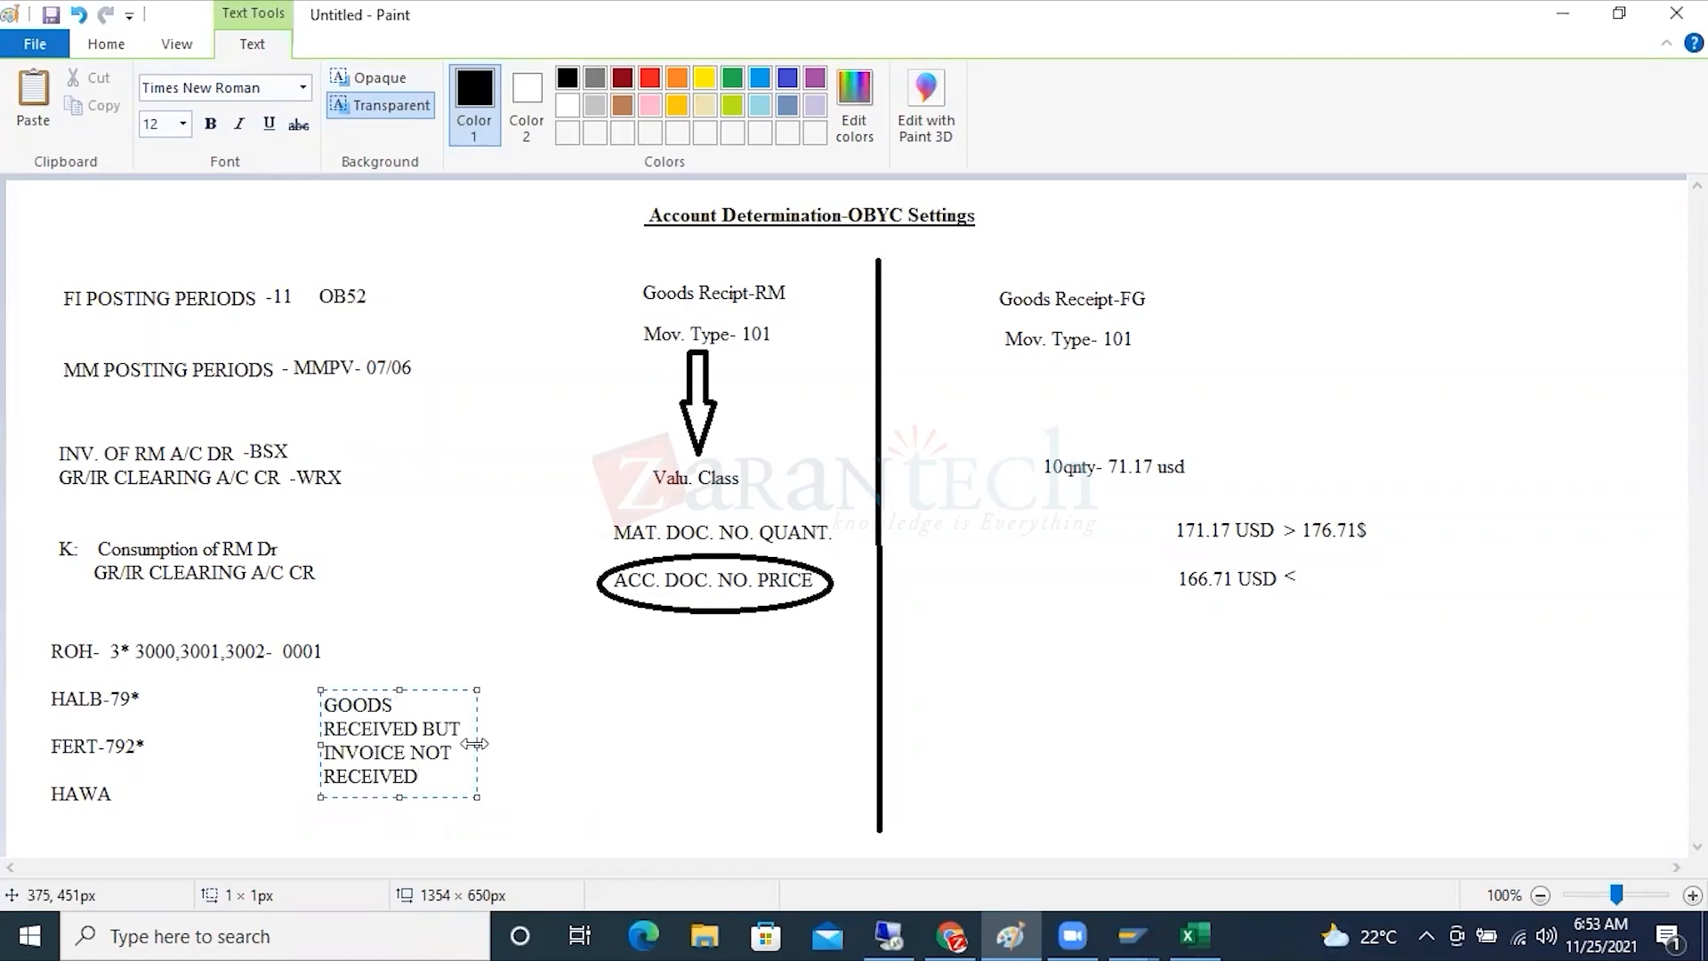
{"action": "left_click_drag", "start_coordinate": [474, 743], "coordinate": [872, 743]}
Add the line "INVOICE RECE. BUT NOT GR" below the goods received note.
{"action": "key", "text": "Return"}
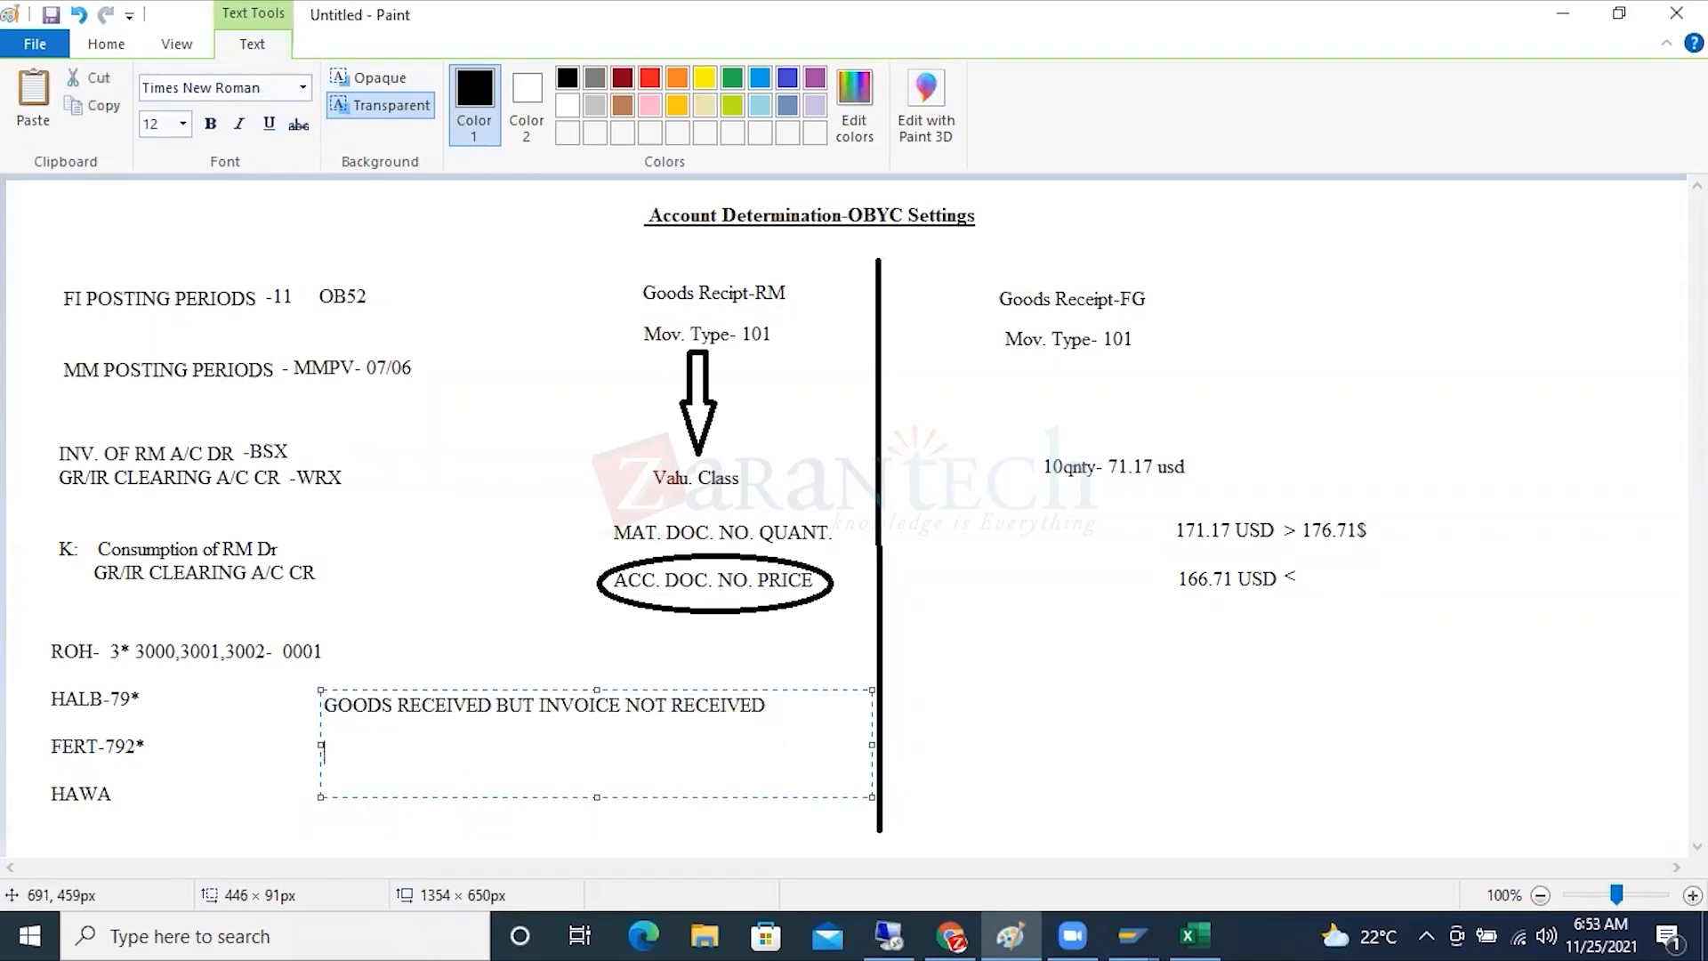
{"action": "type", "text": "INVOICE RECE"}
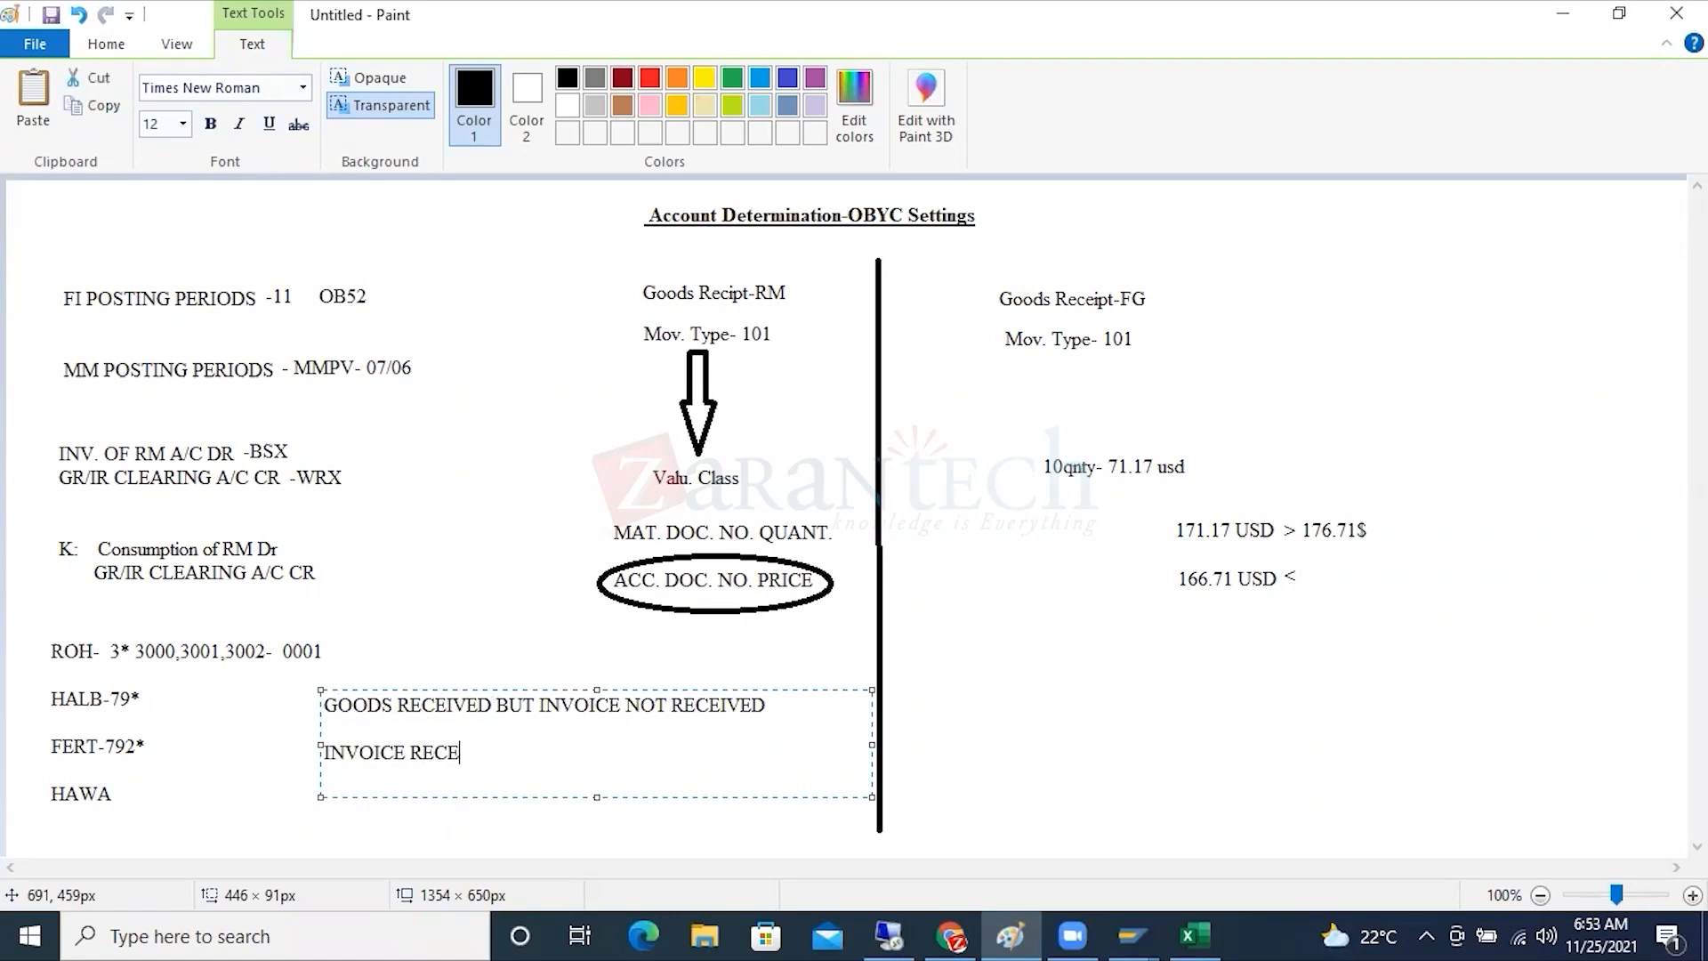
{"action": "type", "text": ". BUT NOT GR"}
Add the heading "GR/IR" above the goods and invoice receipt notes.
{"action": "left_click", "coordinate": [499, 660]}
{"action": "left_click", "coordinate": [499, 660]}
{"action": "type", "text": "GR"}
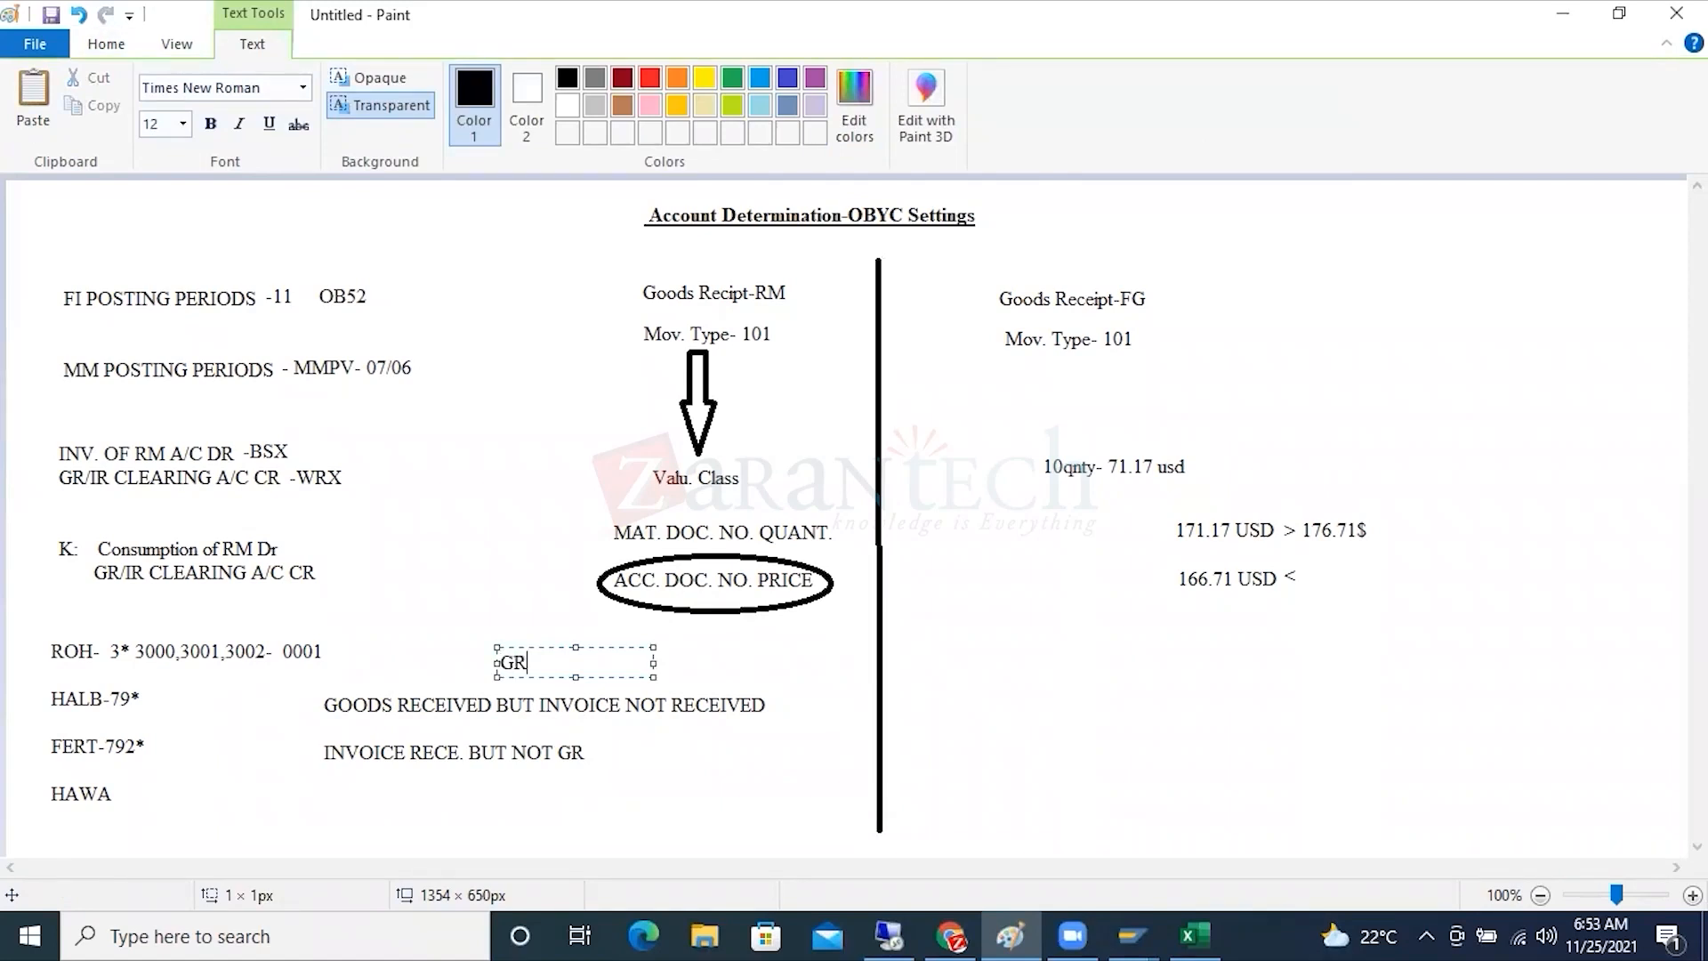
{"action": "type", "text": "/IR"}
Highlight the whole GR/IR heading and its GR and IR parts separately to explain them.
{"action": "left_click_drag", "start_coordinate": [552, 660], "coordinate": [485, 658]}
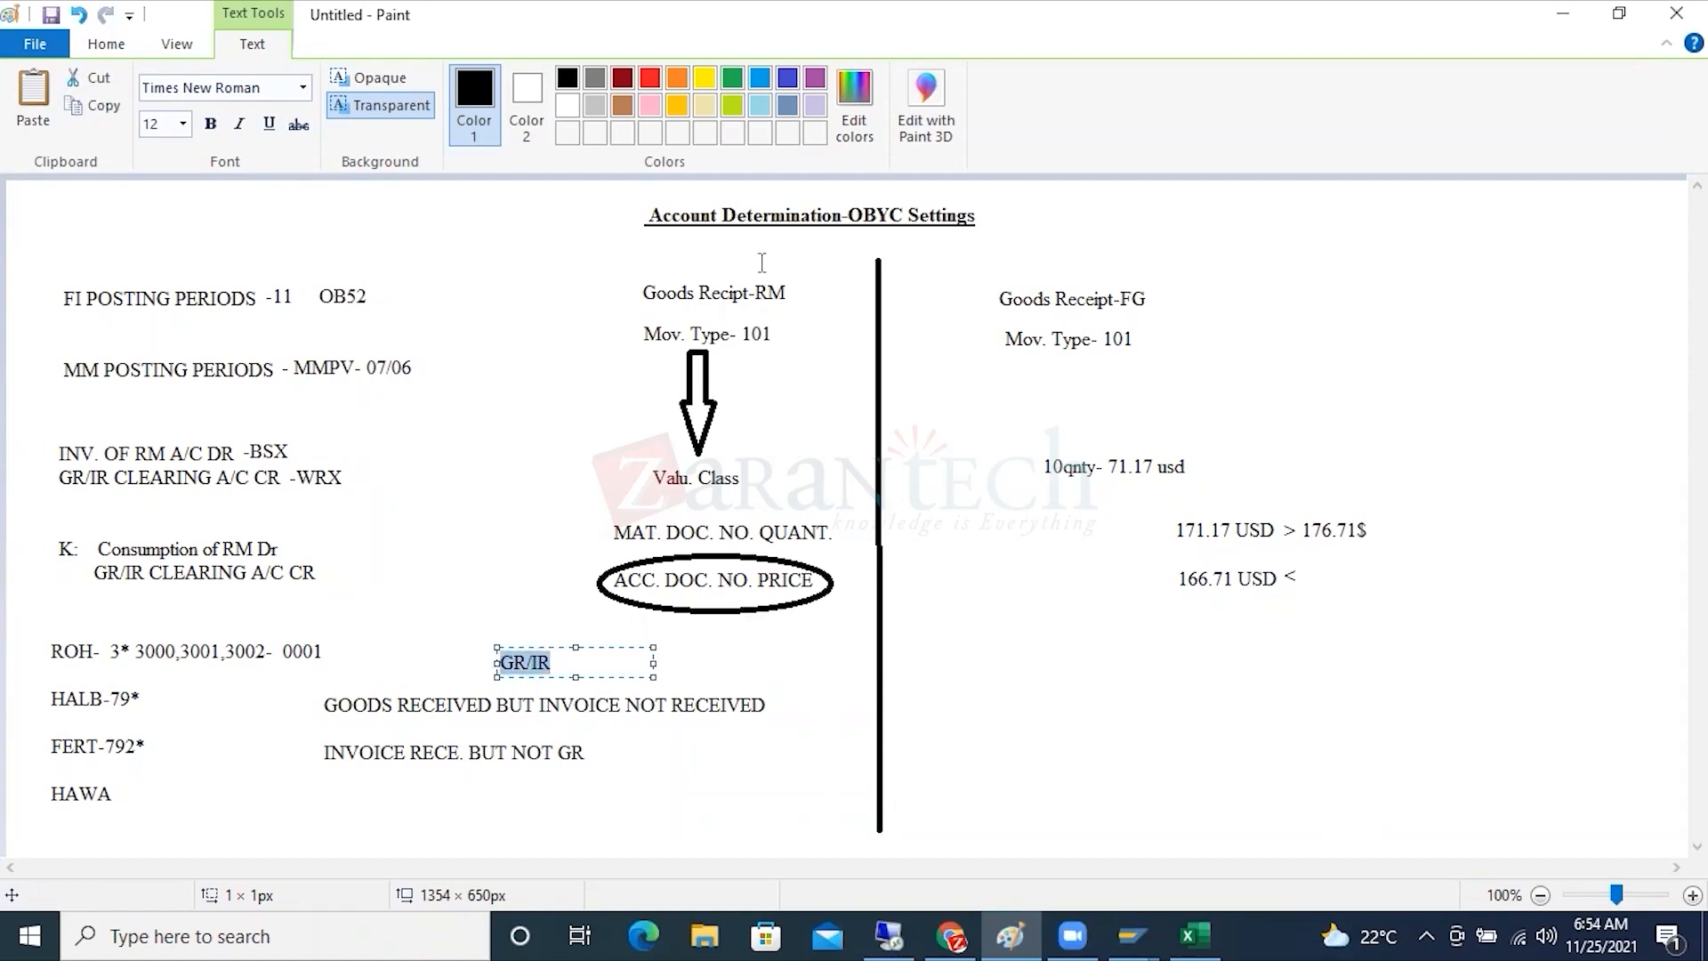
{"action": "left_click", "coordinate": [532, 662]}
{"action": "left_click_drag", "start_coordinate": [531, 663], "coordinate": [487, 663]}
{"action": "left_click", "coordinate": [555, 662]}
{"action": "left_click_drag", "start_coordinate": [555, 661], "coordinate": [534, 662]}
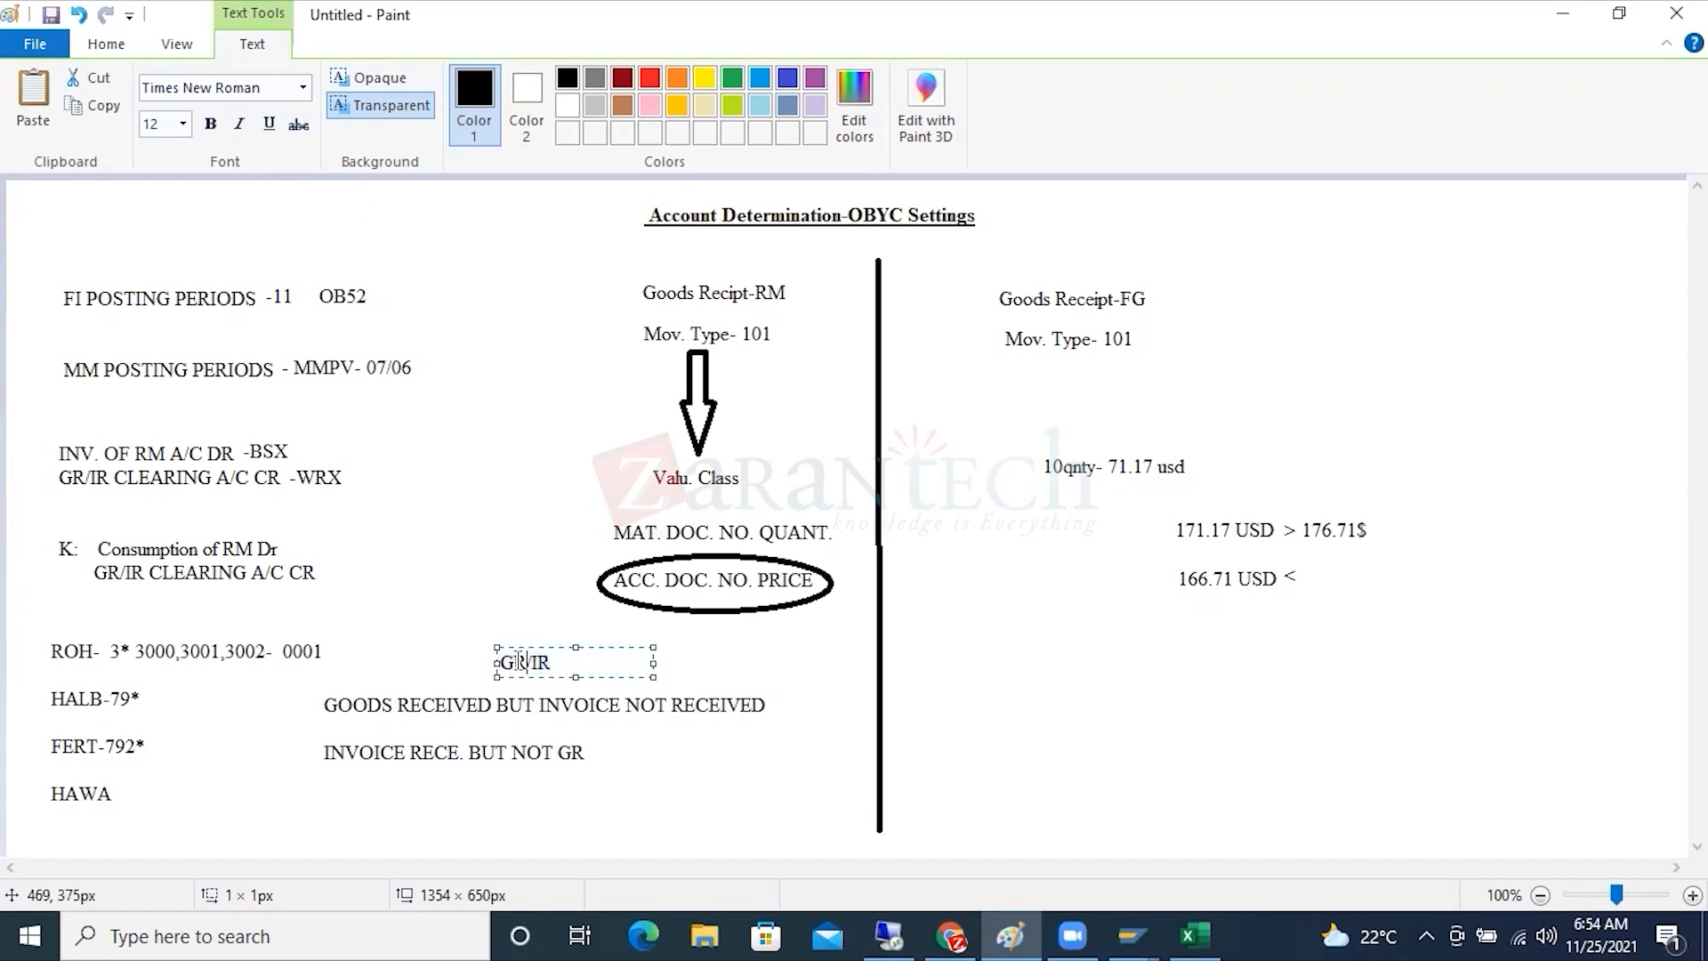
{"action": "left_click", "coordinate": [551, 661]}
{"action": "double_click", "coordinate": [551, 662]}
Switch back to the SAP remote session, display the accounting document and select its GR/IR line item.
{"action": "left_click", "coordinate": [888, 936]}
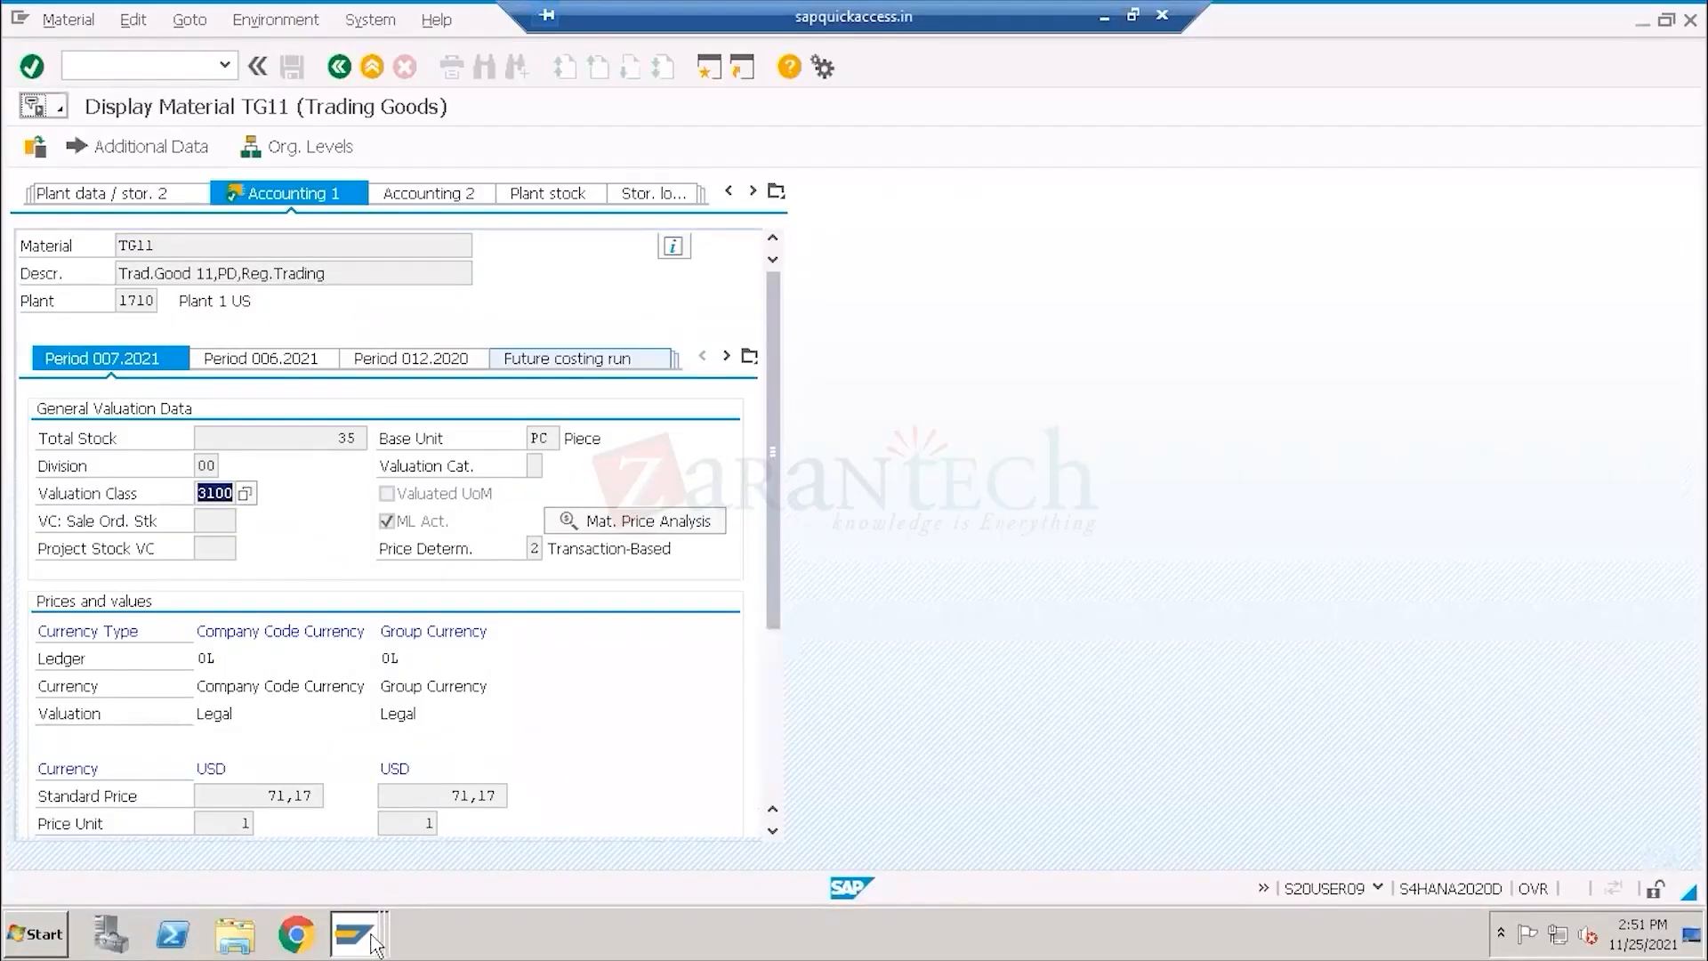
{"action": "mouse_move", "coordinate": [377, 941]}
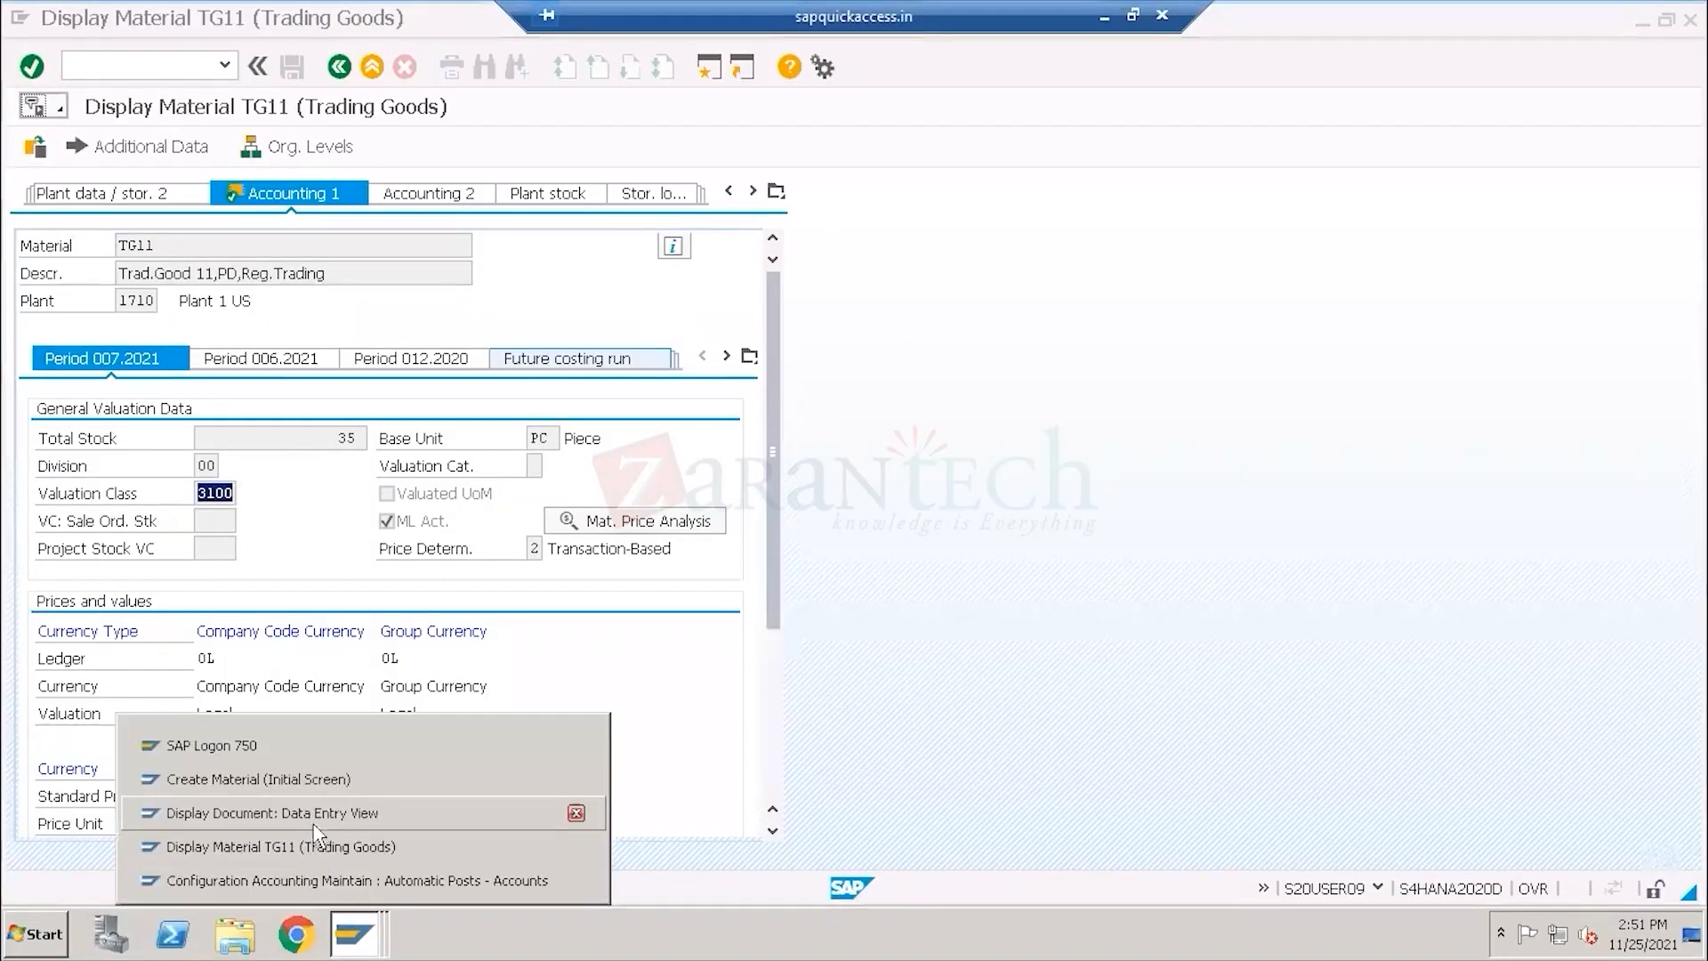
{"action": "left_click", "coordinate": [307, 879]}
{"action": "mouse_move", "coordinate": [364, 936]}
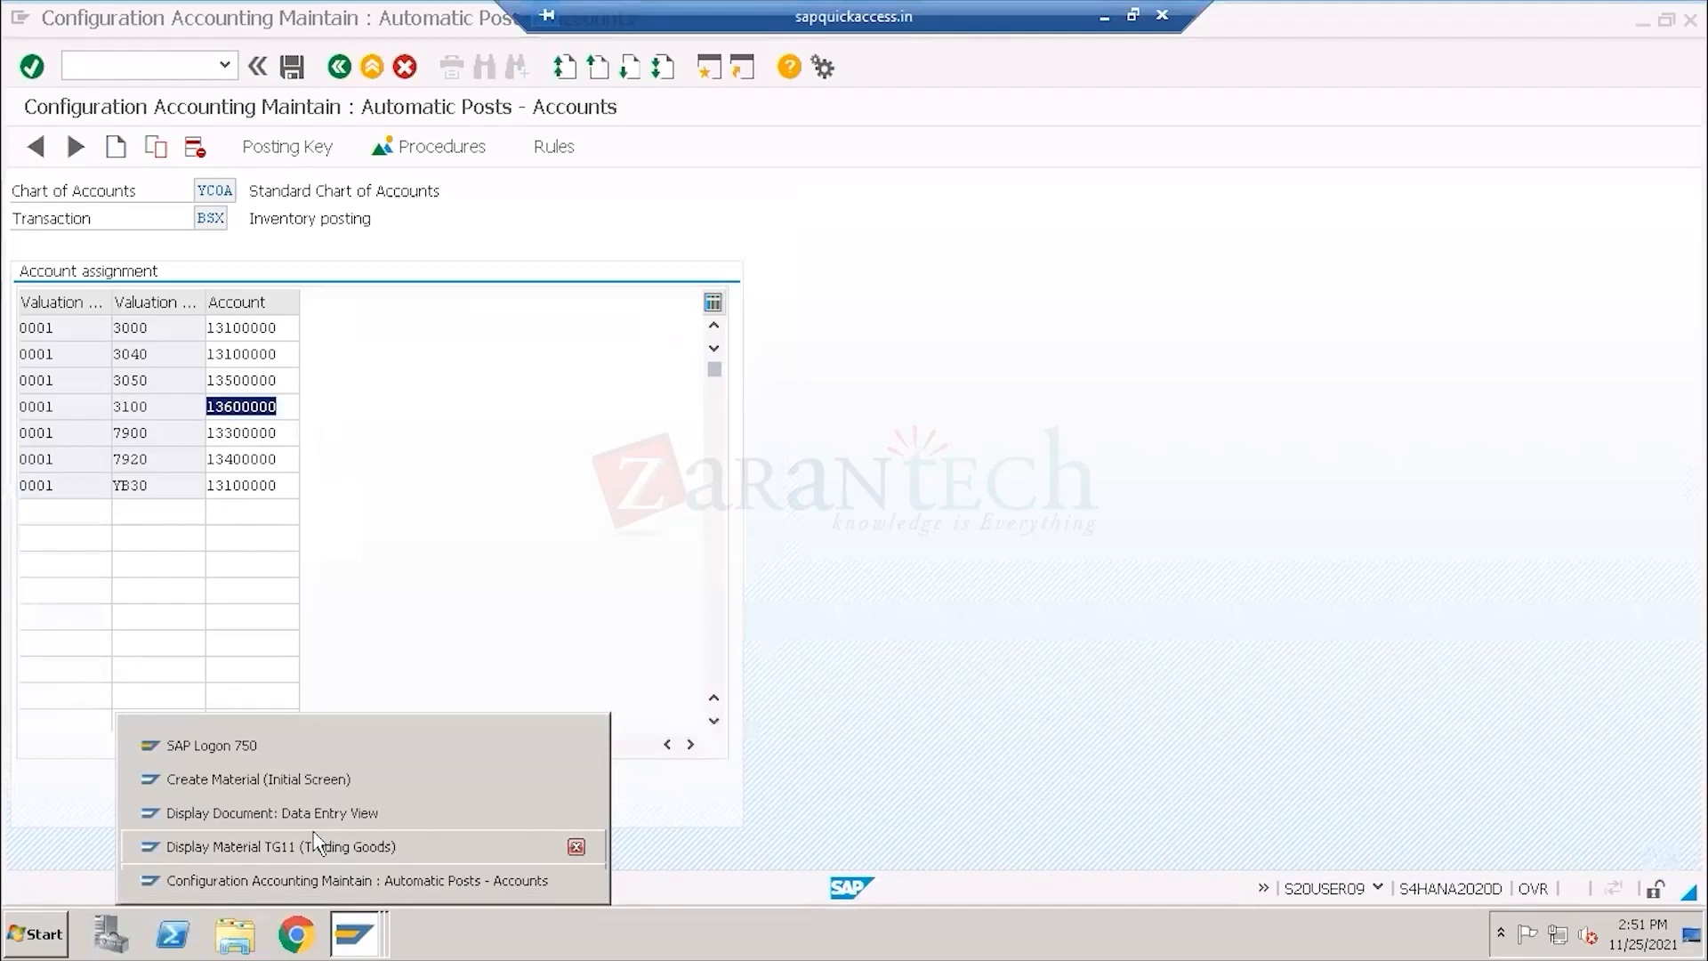
{"action": "left_click", "coordinate": [307, 812]}
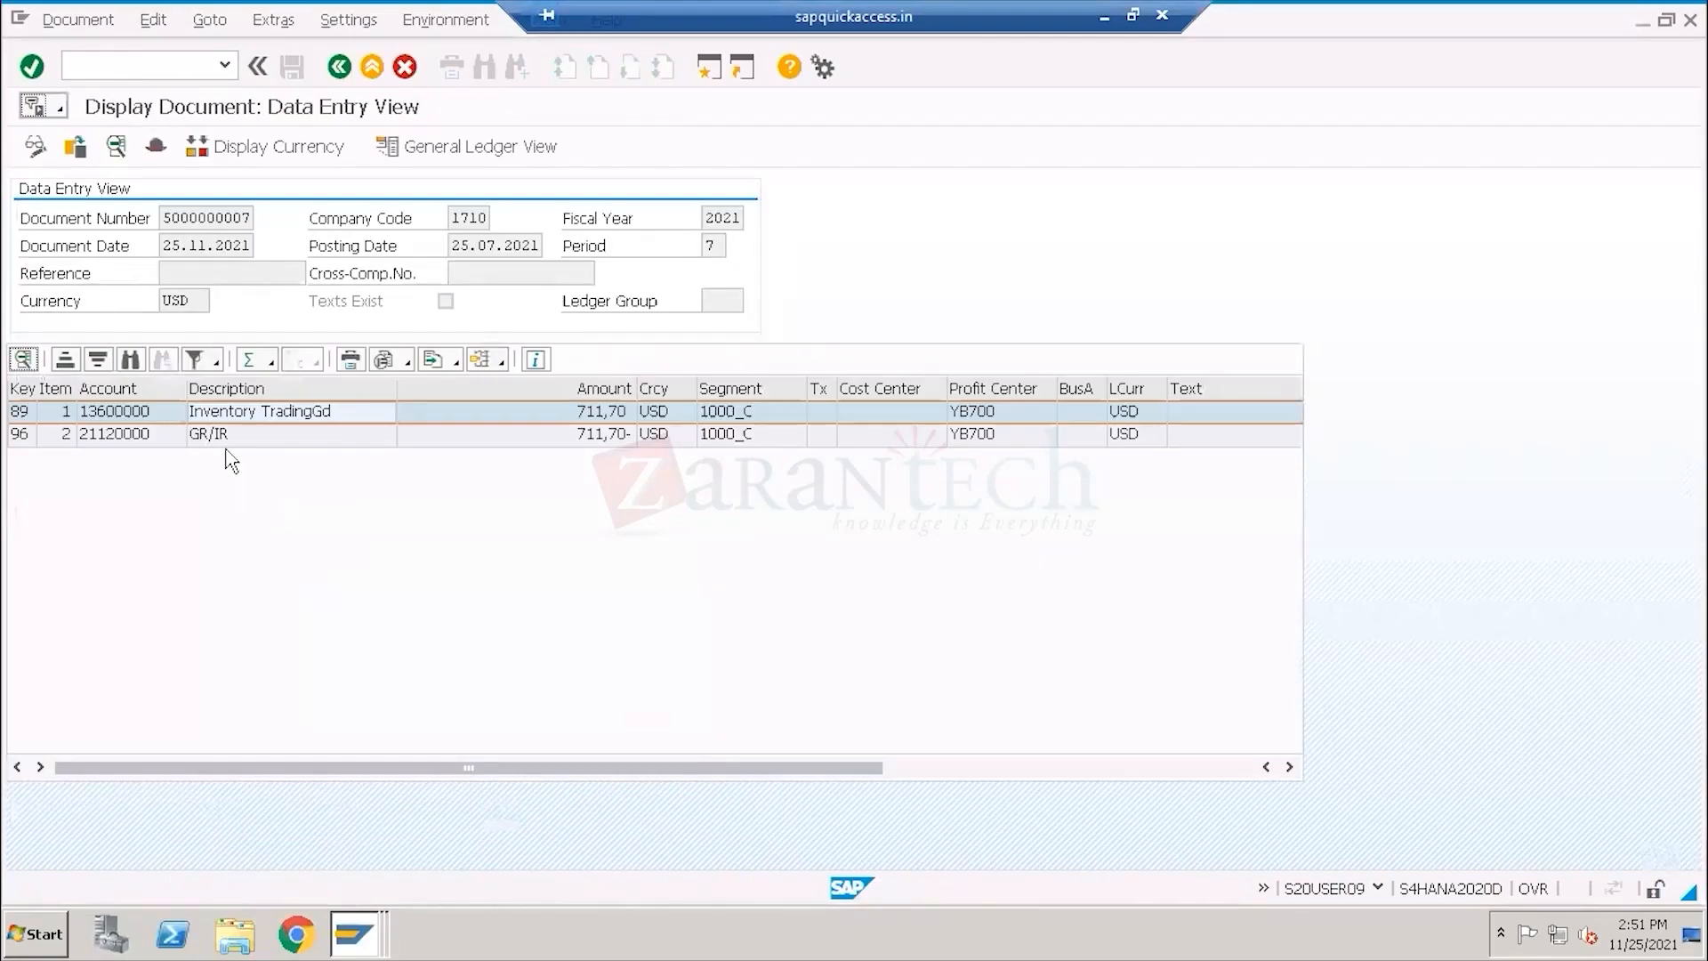
{"action": "left_click", "coordinate": [212, 433]}
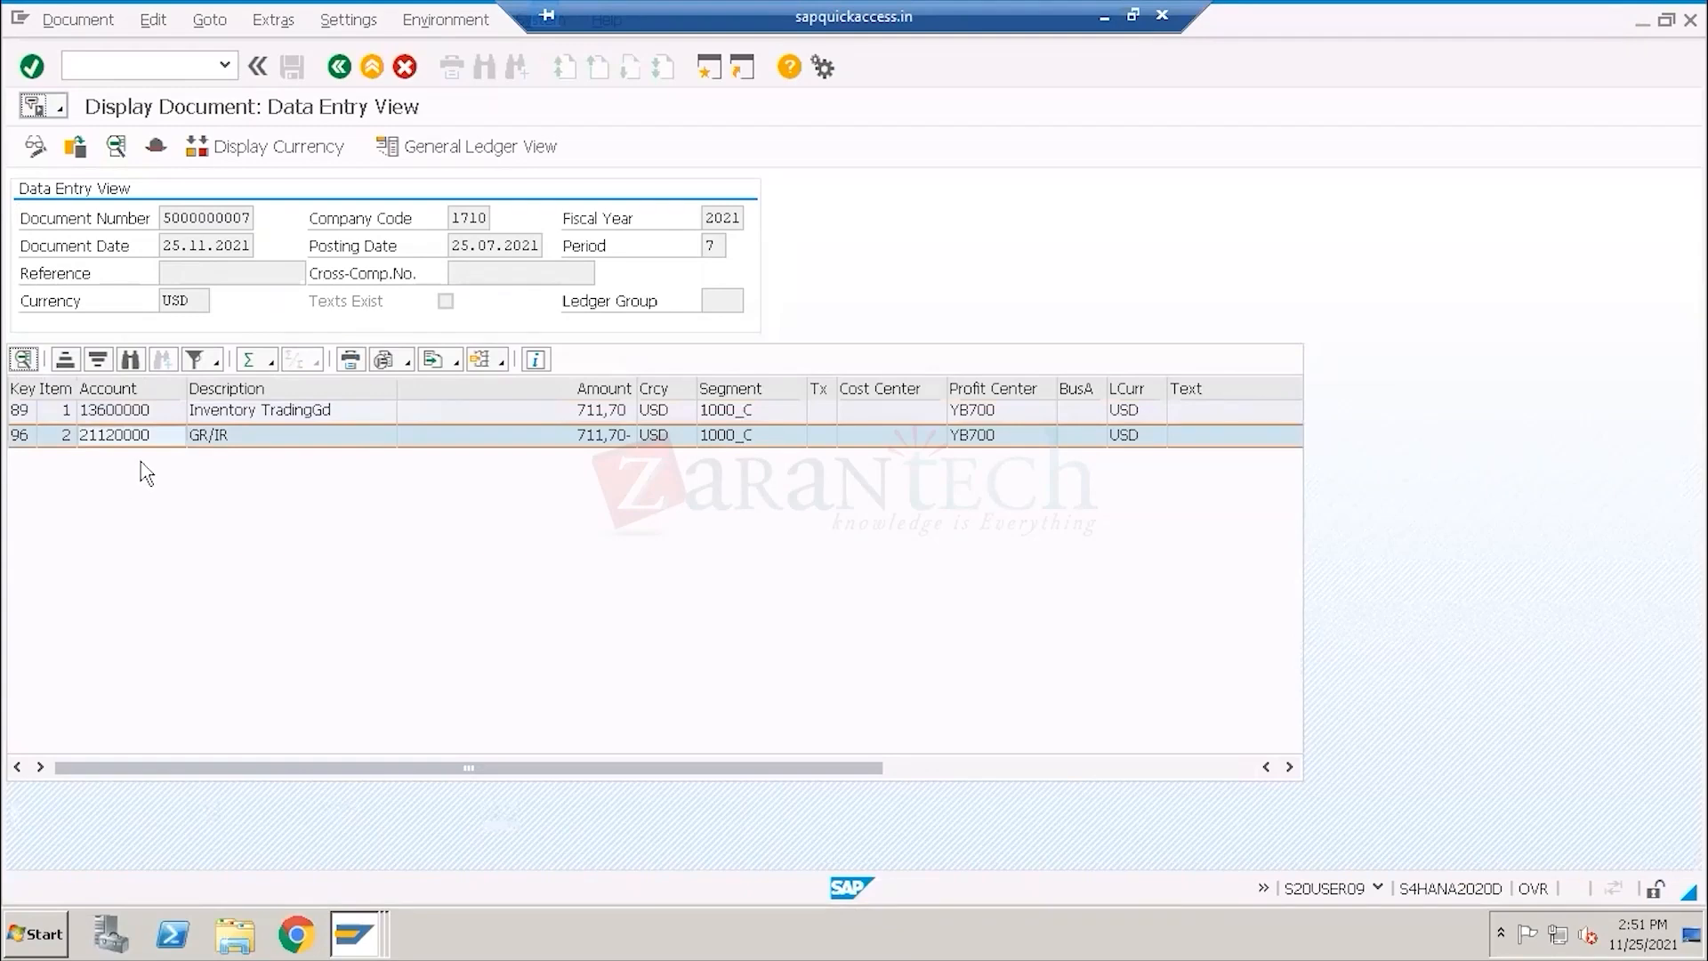
Display the master record of the item's GR/IR account, check Open Item Management in its control data and return to the document.
{"action": "double_click", "coordinate": [142, 438]}
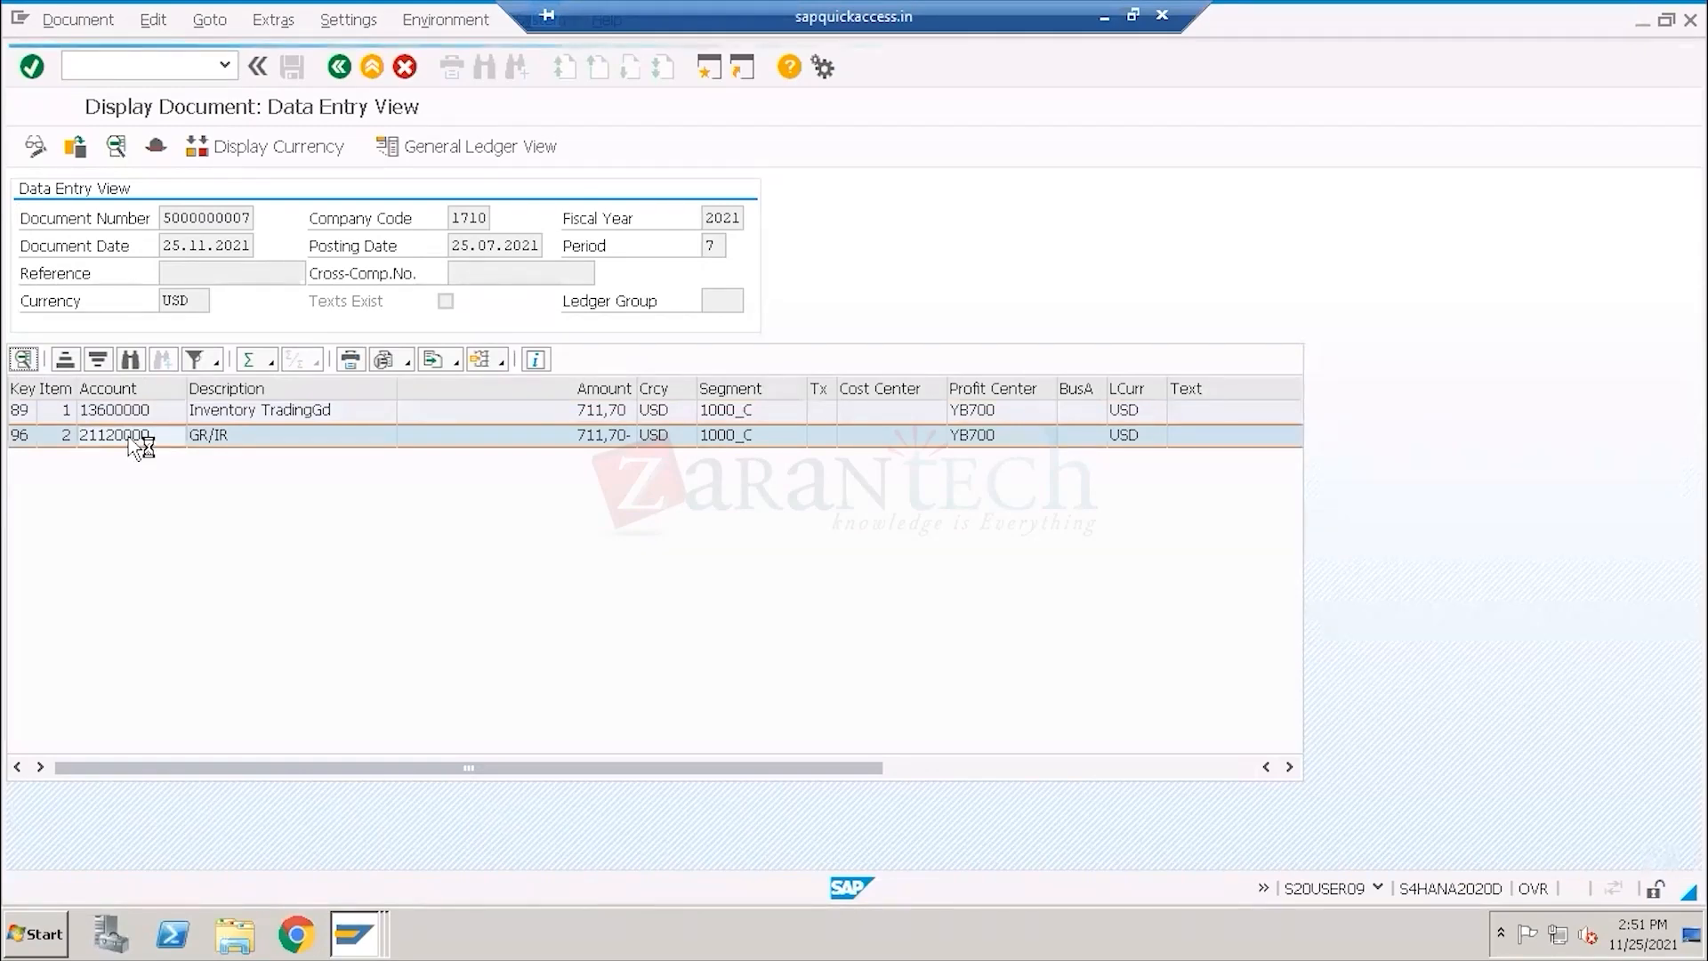
{"action": "double_click", "coordinate": [202, 190]}
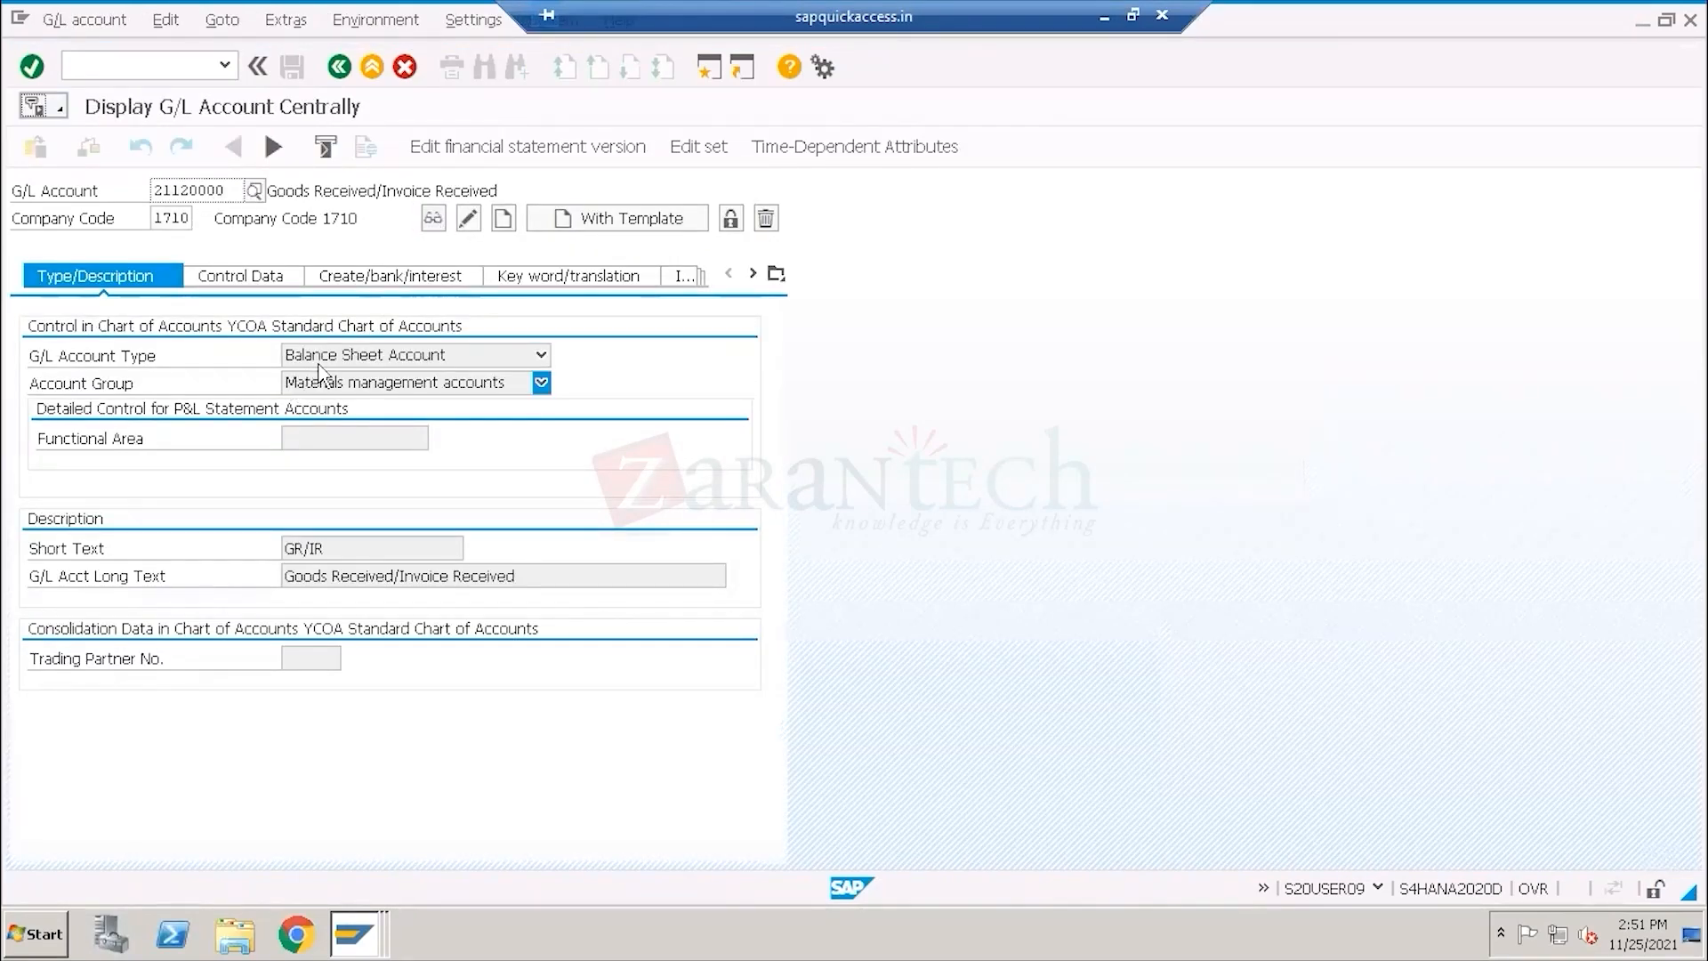
{"action": "left_click", "coordinate": [258, 279]}
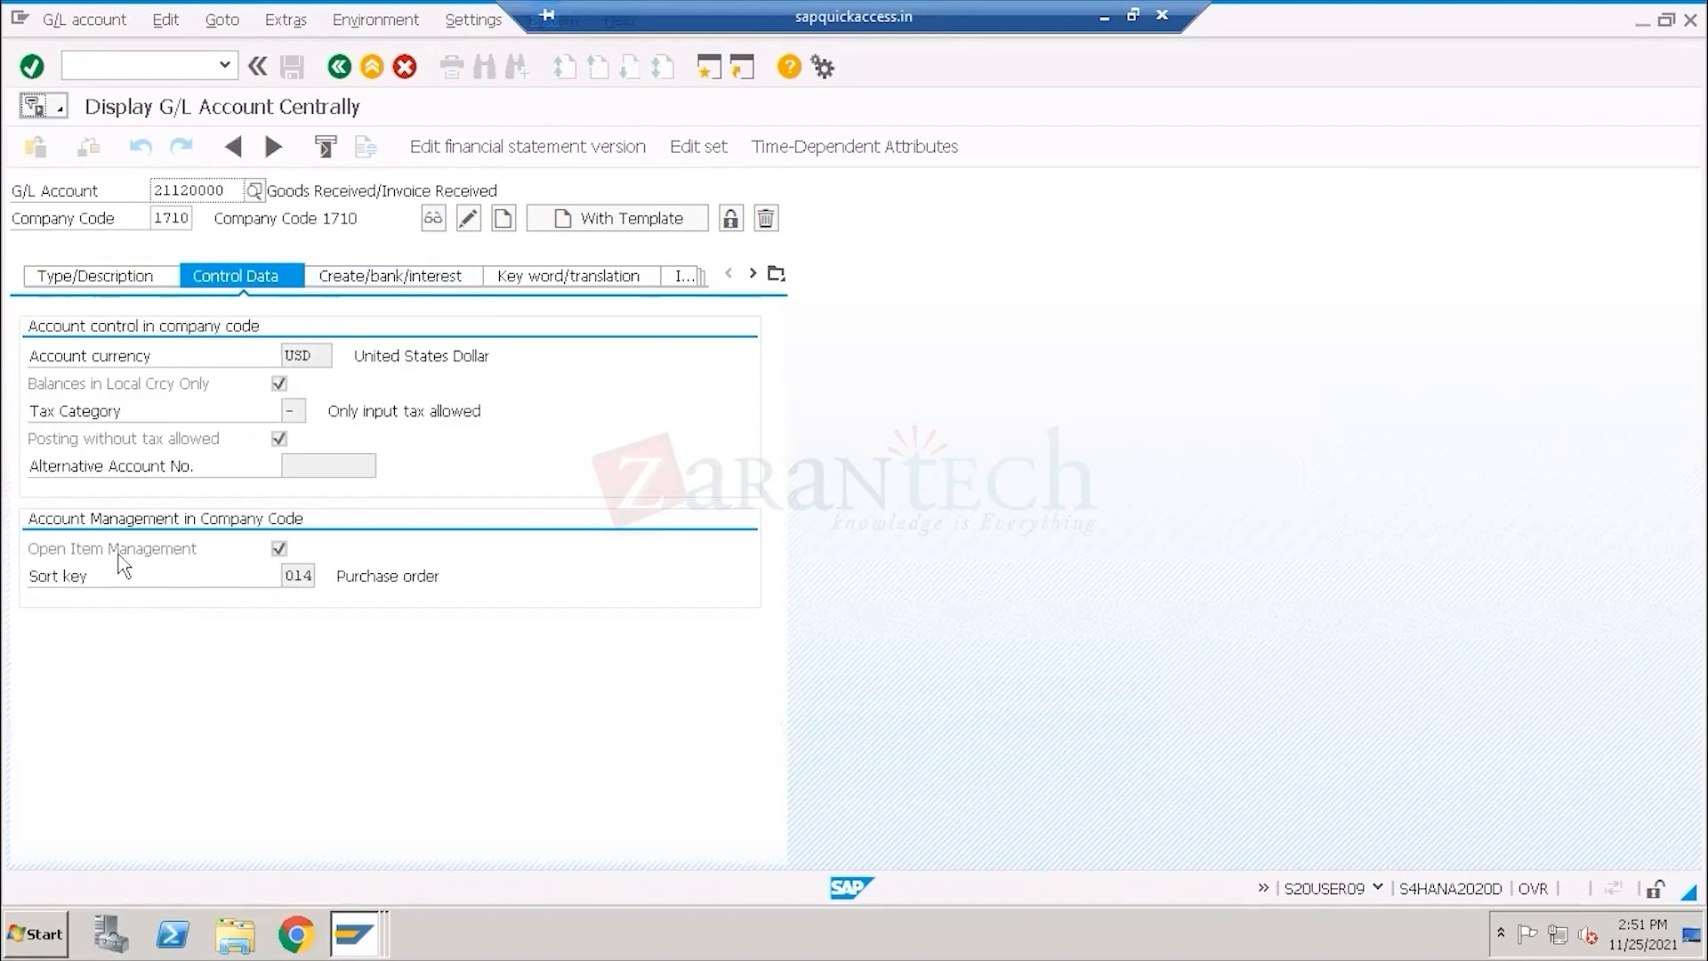
{"action": "left_click", "coordinate": [120, 553]}
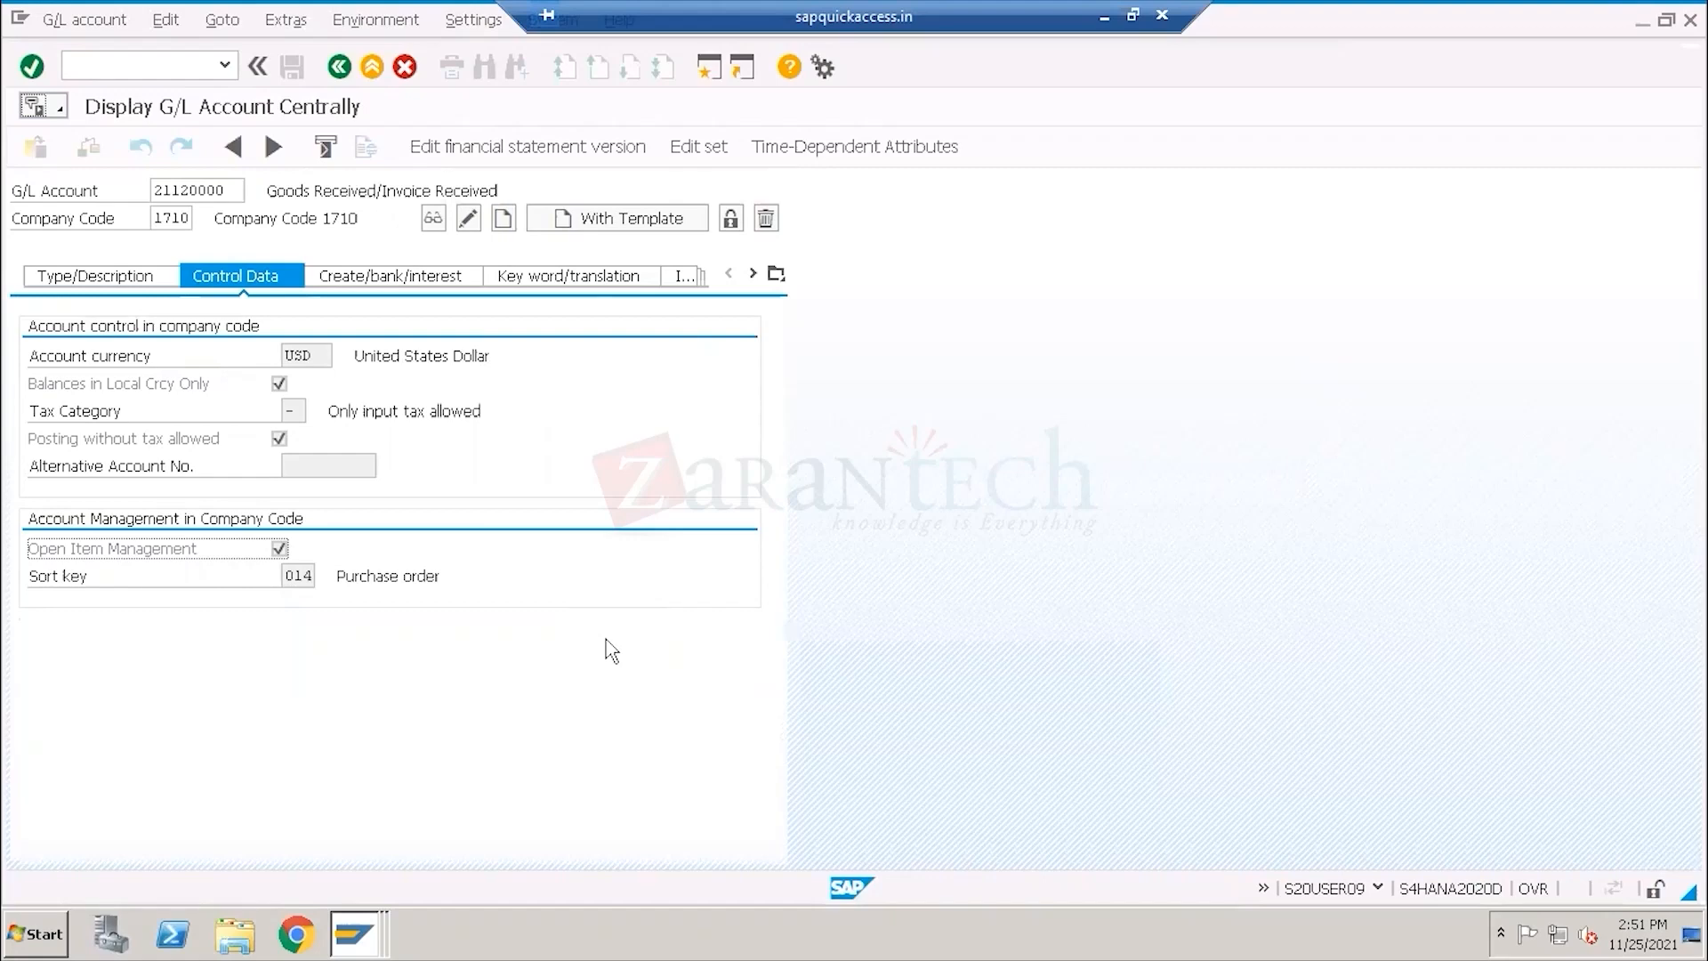
{"action": "left_click", "coordinate": [338, 67]}
{"action": "left_click", "coordinate": [338, 67]}
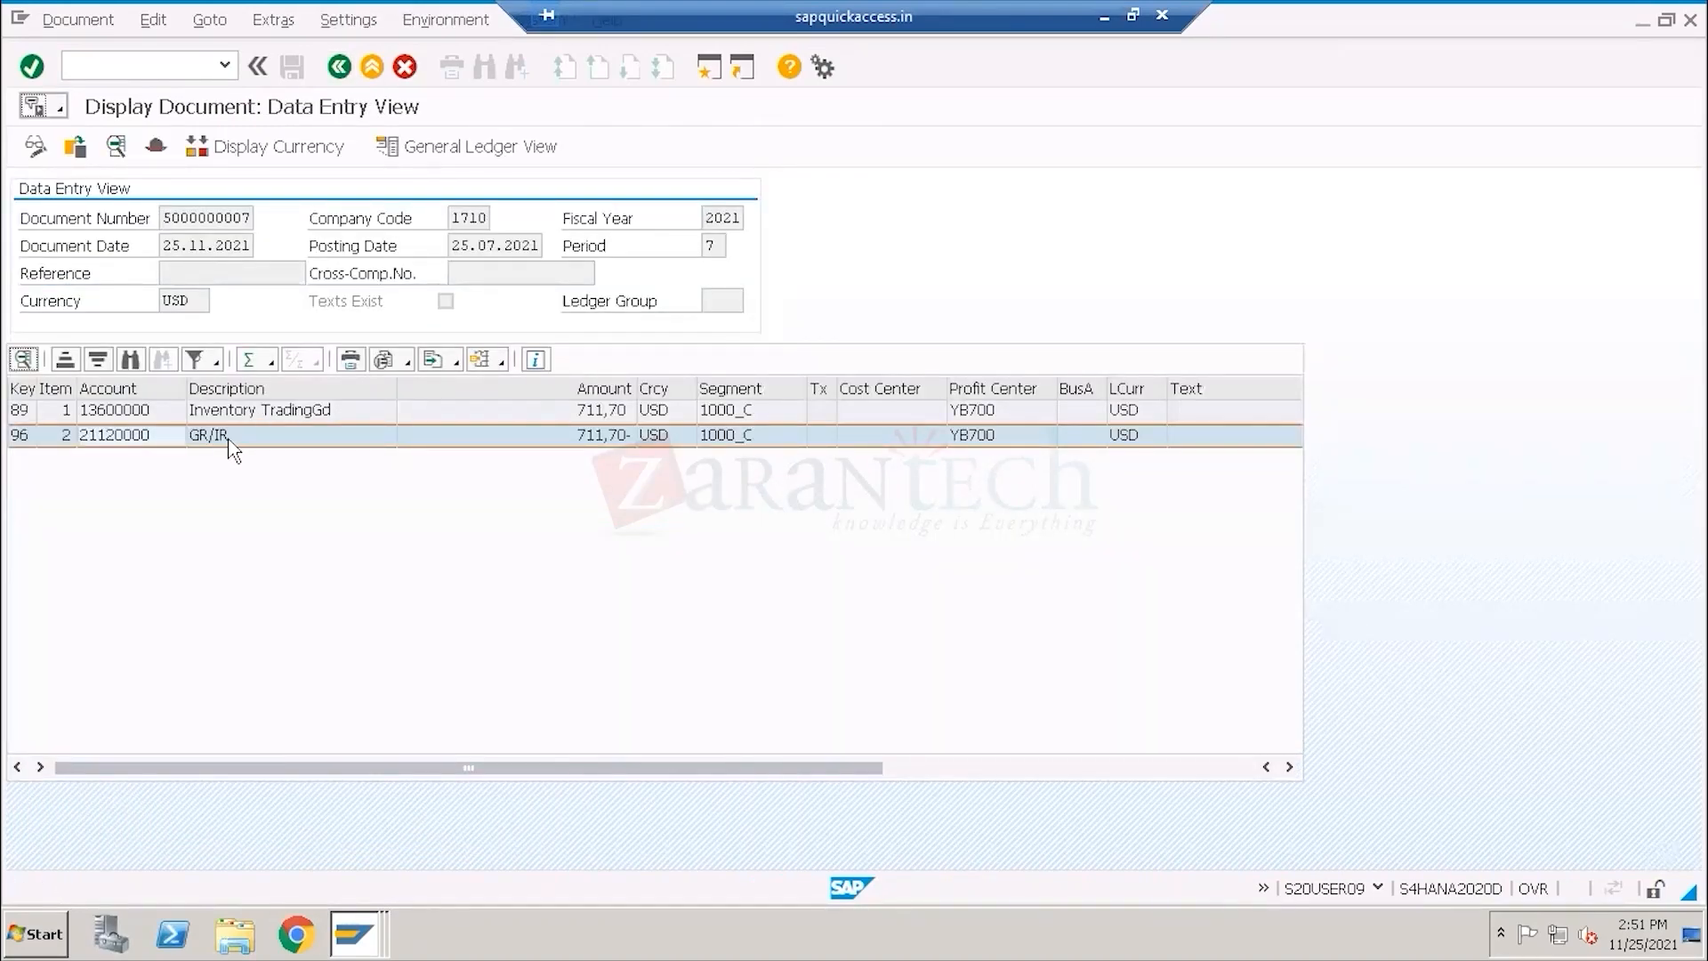
Return to the automatic posting procedures list and locate the GR/IR clearing account procedure WRX.
{"action": "left_click", "coordinate": [356, 929]}
{"action": "left_click", "coordinate": [336, 880]}
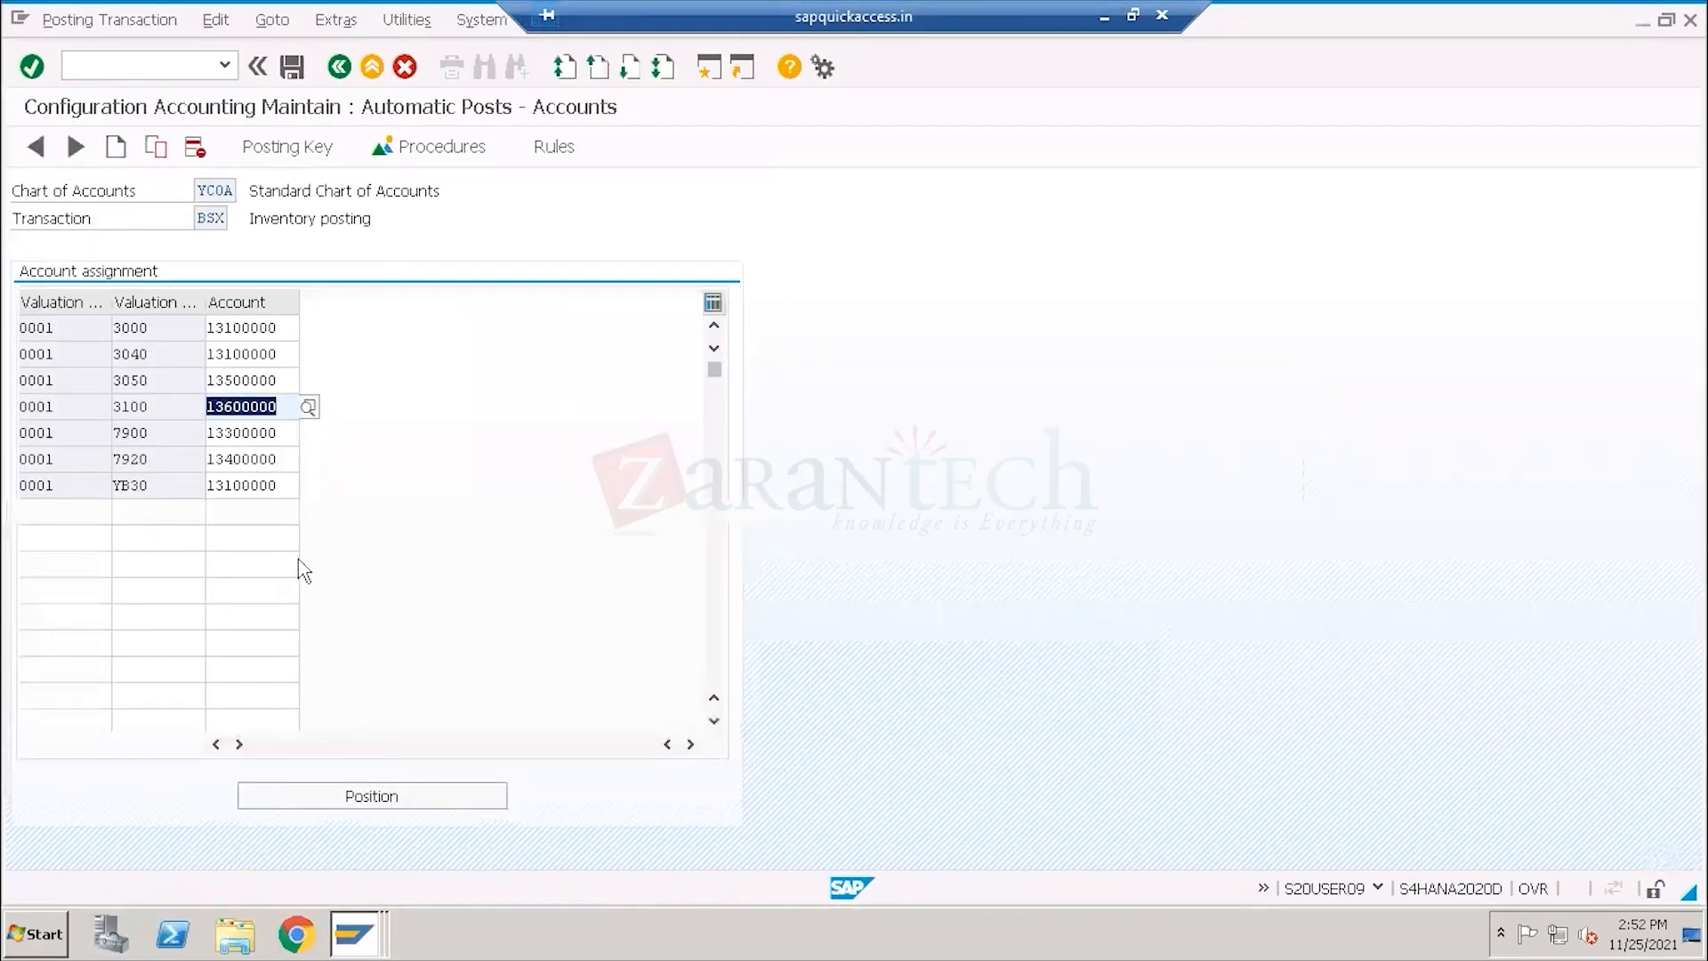
{"action": "left_click", "coordinate": [345, 75]}
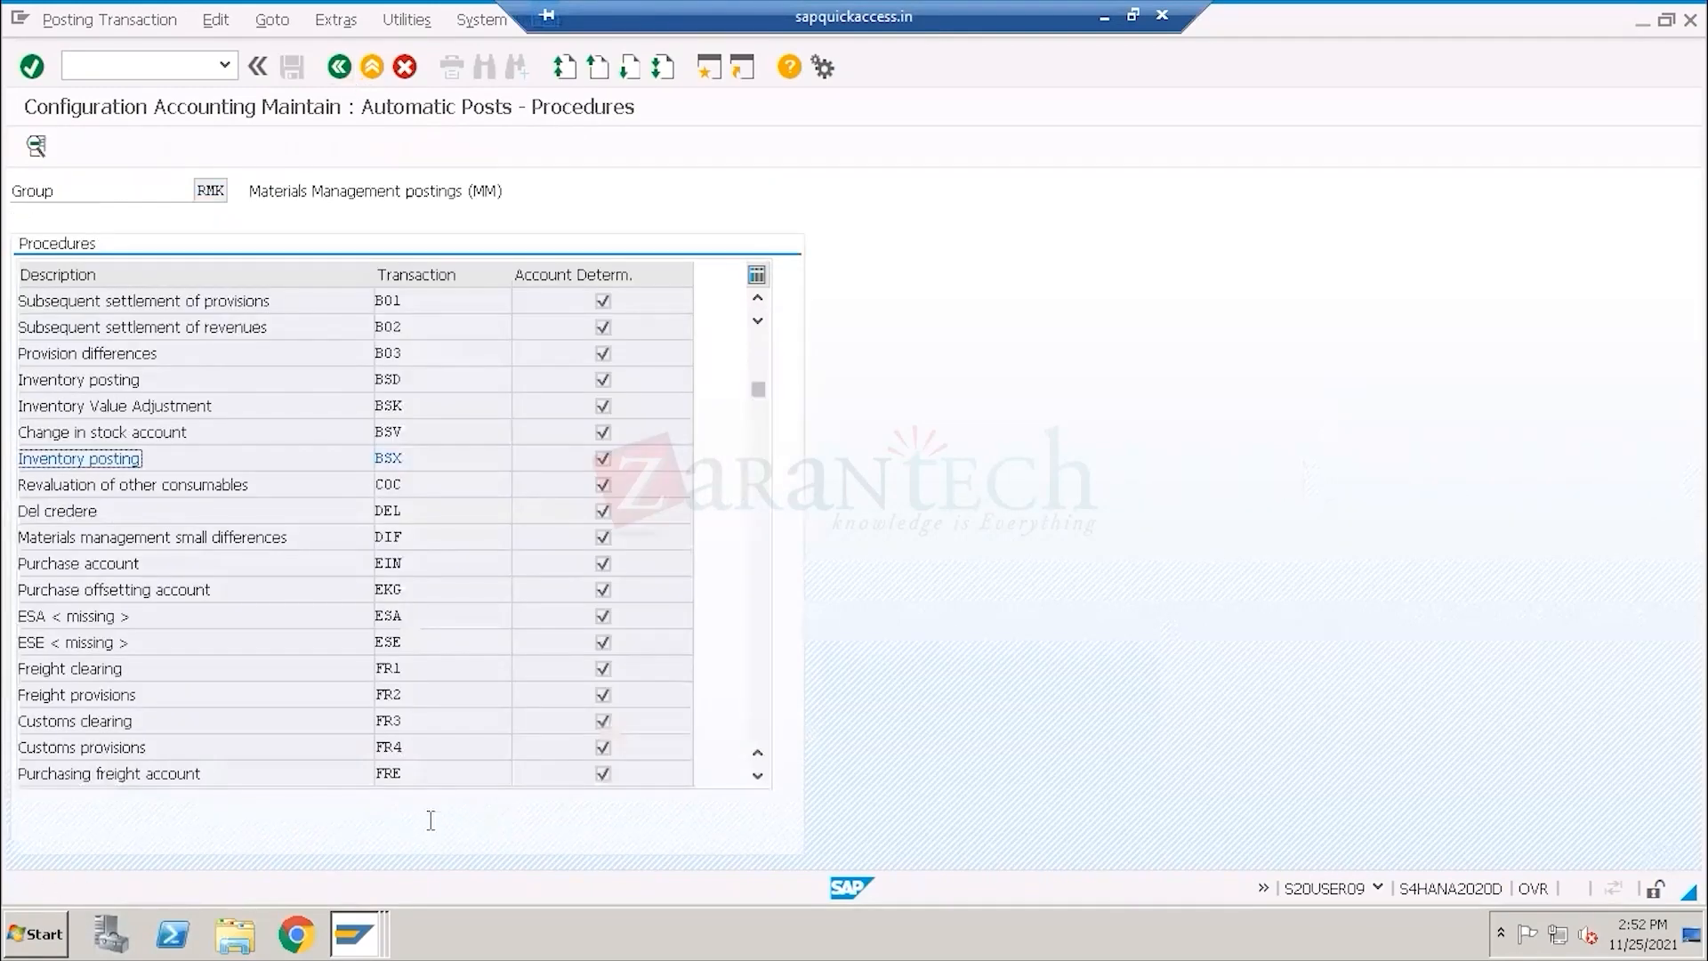
{"action": "scroll", "coordinate": [401, 720], "scroll_direction": "down", "scroll_amount": 5}
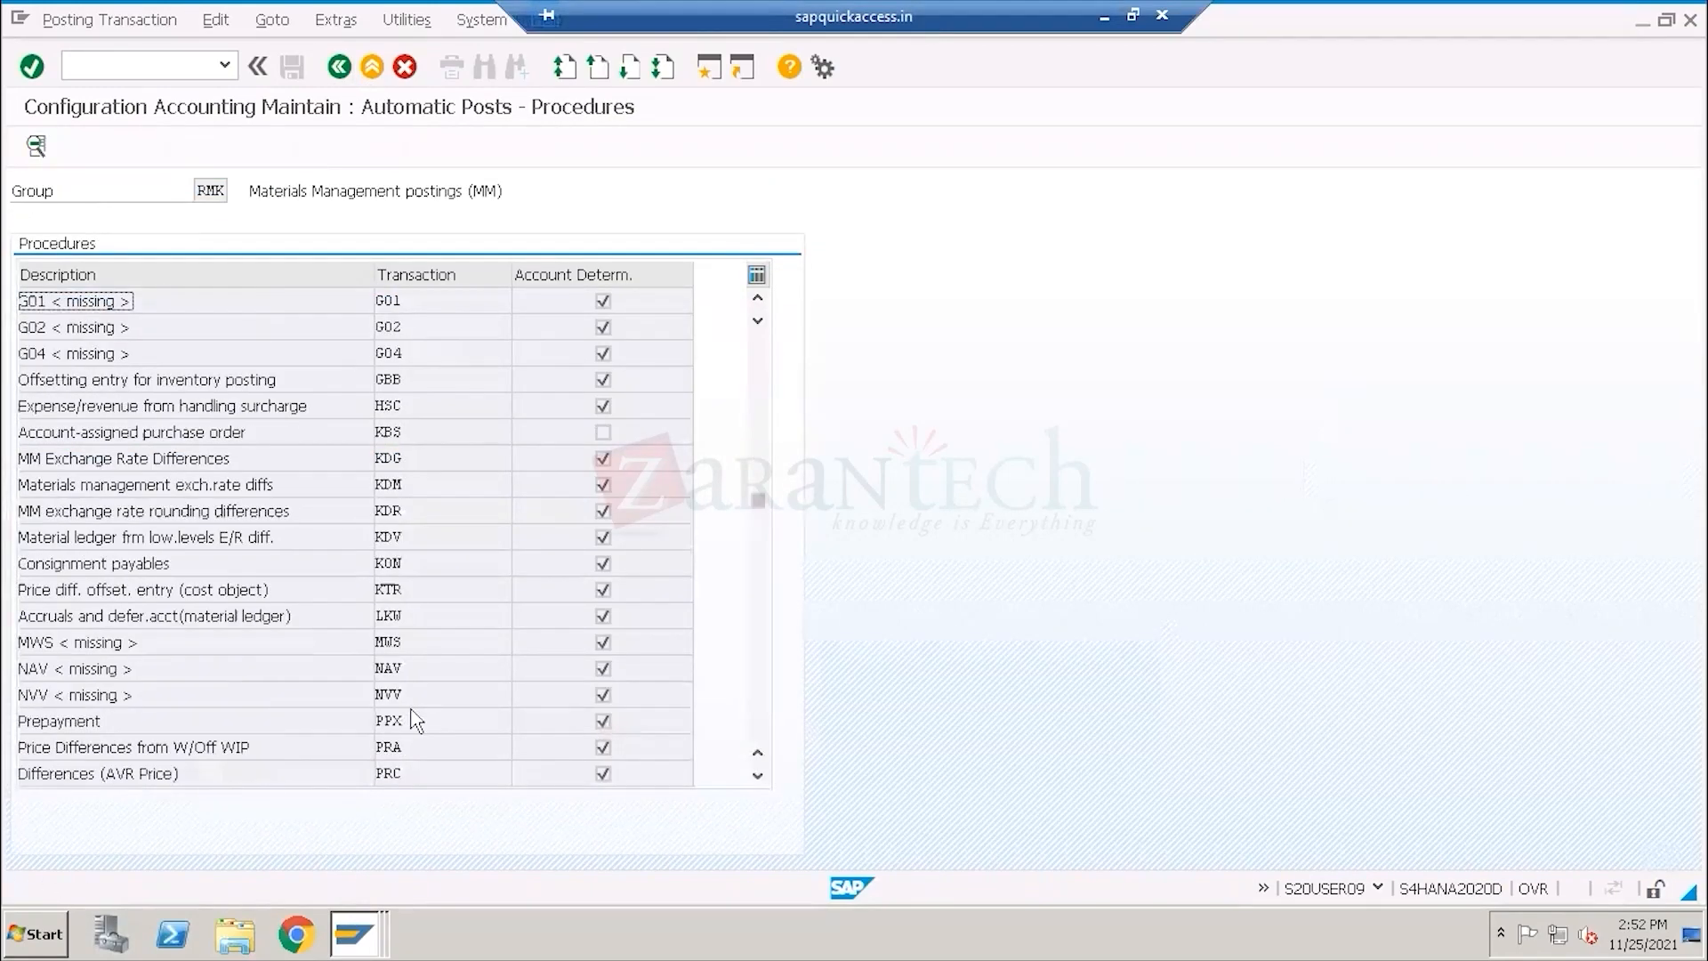
{"action": "scroll", "coordinate": [413, 719], "scroll_direction": "down", "scroll_amount": 6}
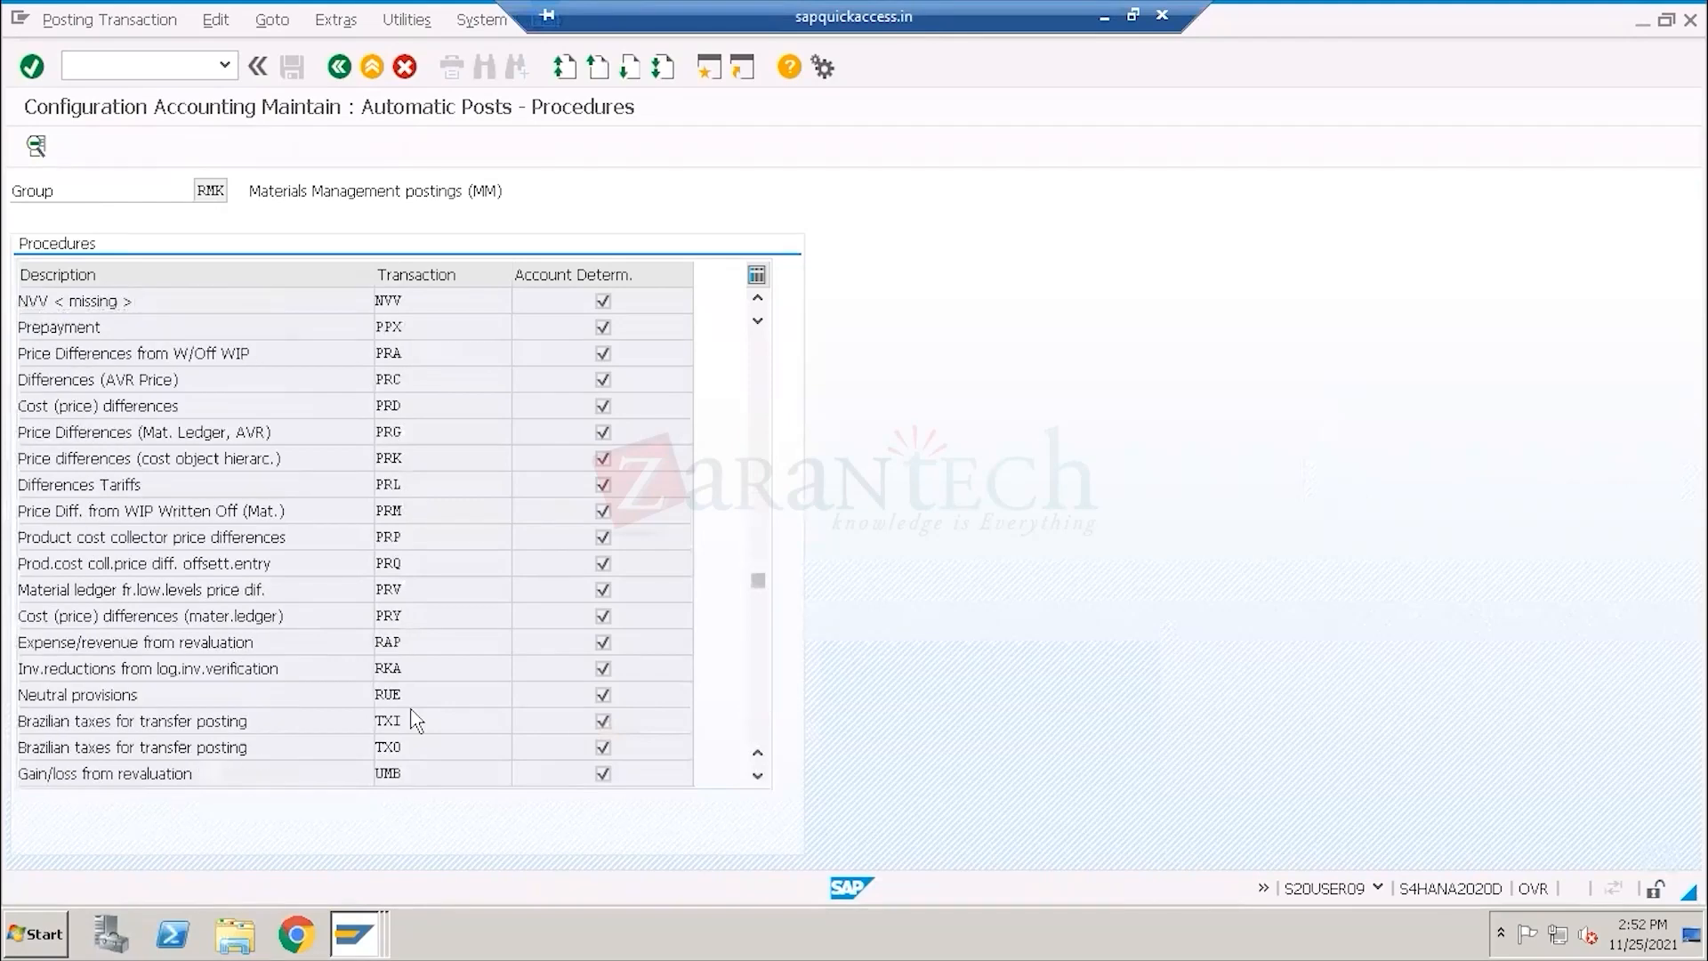
{"action": "scroll", "coordinate": [413, 720], "scroll_direction": "down", "scroll_amount": 3}
{"action": "left_click_drag", "start_coordinate": [410, 693], "coordinate": [344, 694]}
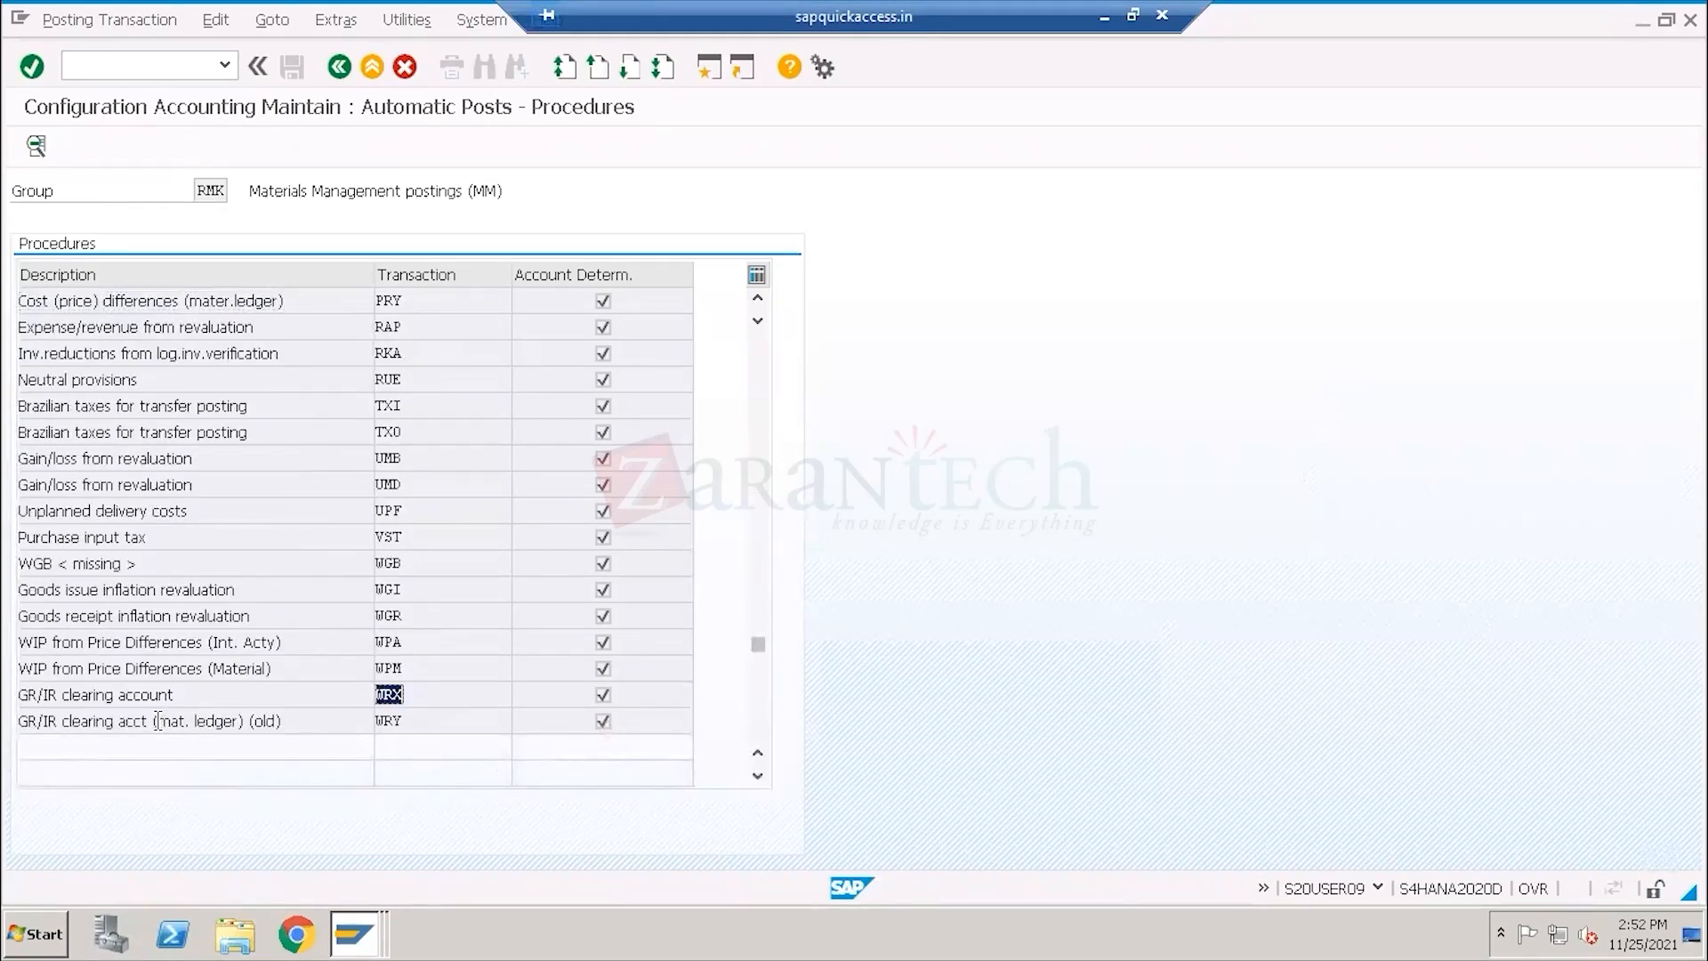
{"action": "left_click_drag", "start_coordinate": [176, 694], "coordinate": [16, 695]}
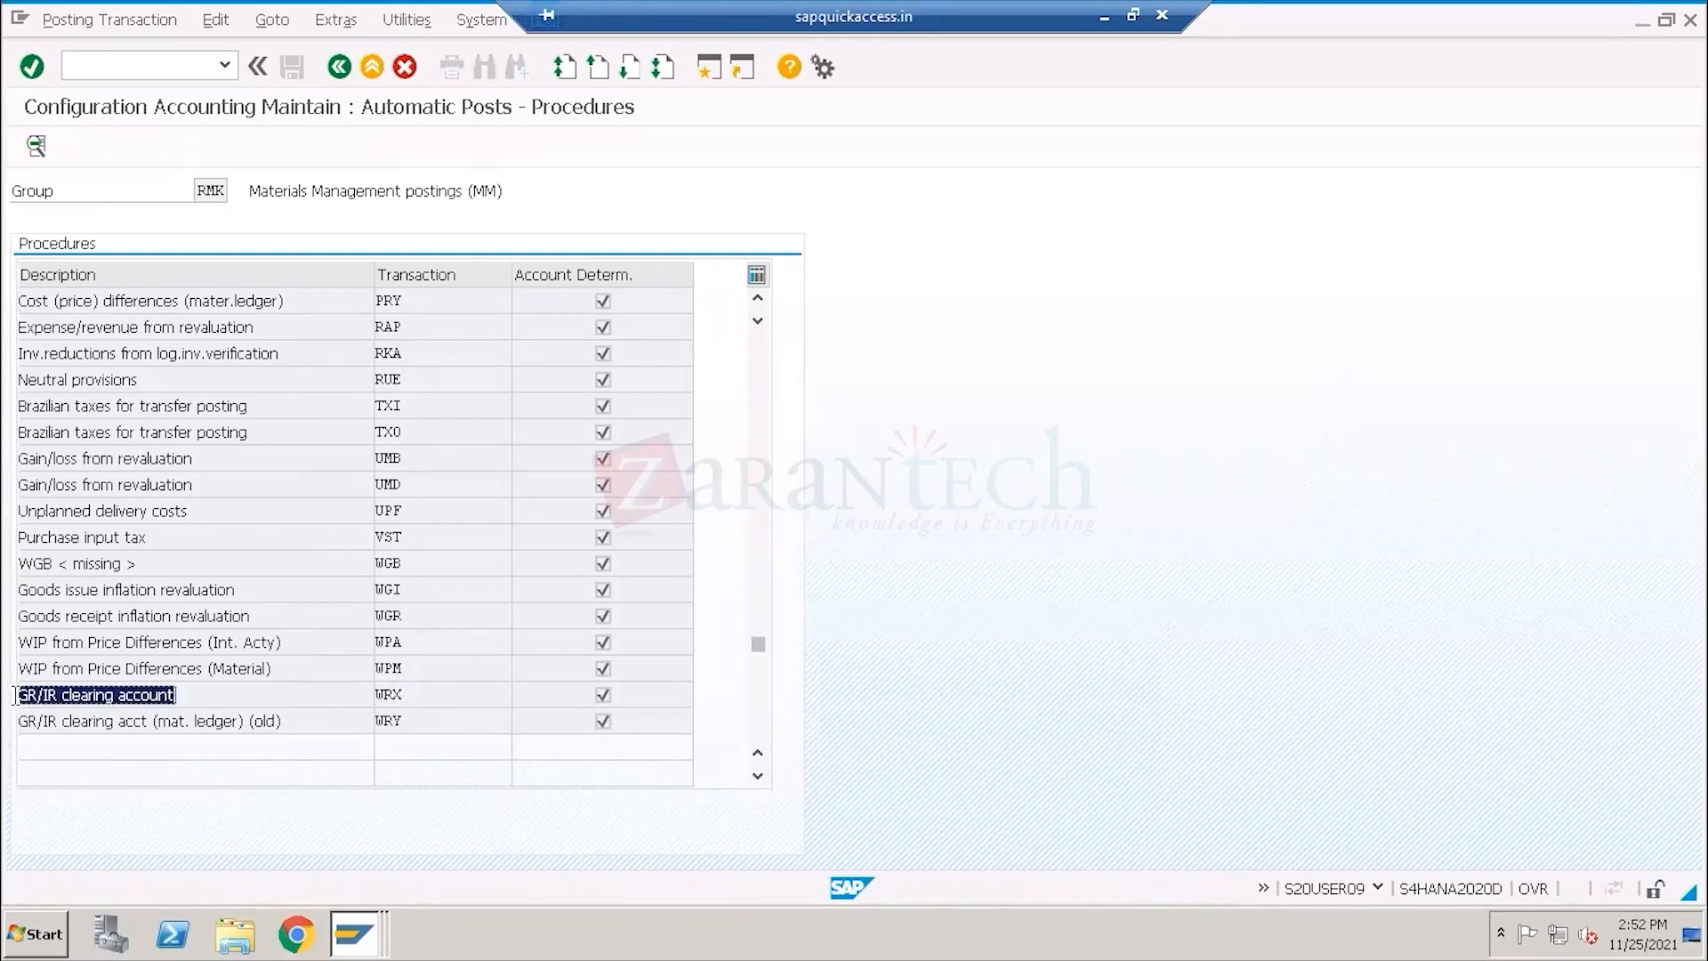
Display the WRX account assignments, highlight the account assigned to 0001 and compare it with the document's GR/IR item.
{"action": "double_click", "coordinate": [388, 693]}
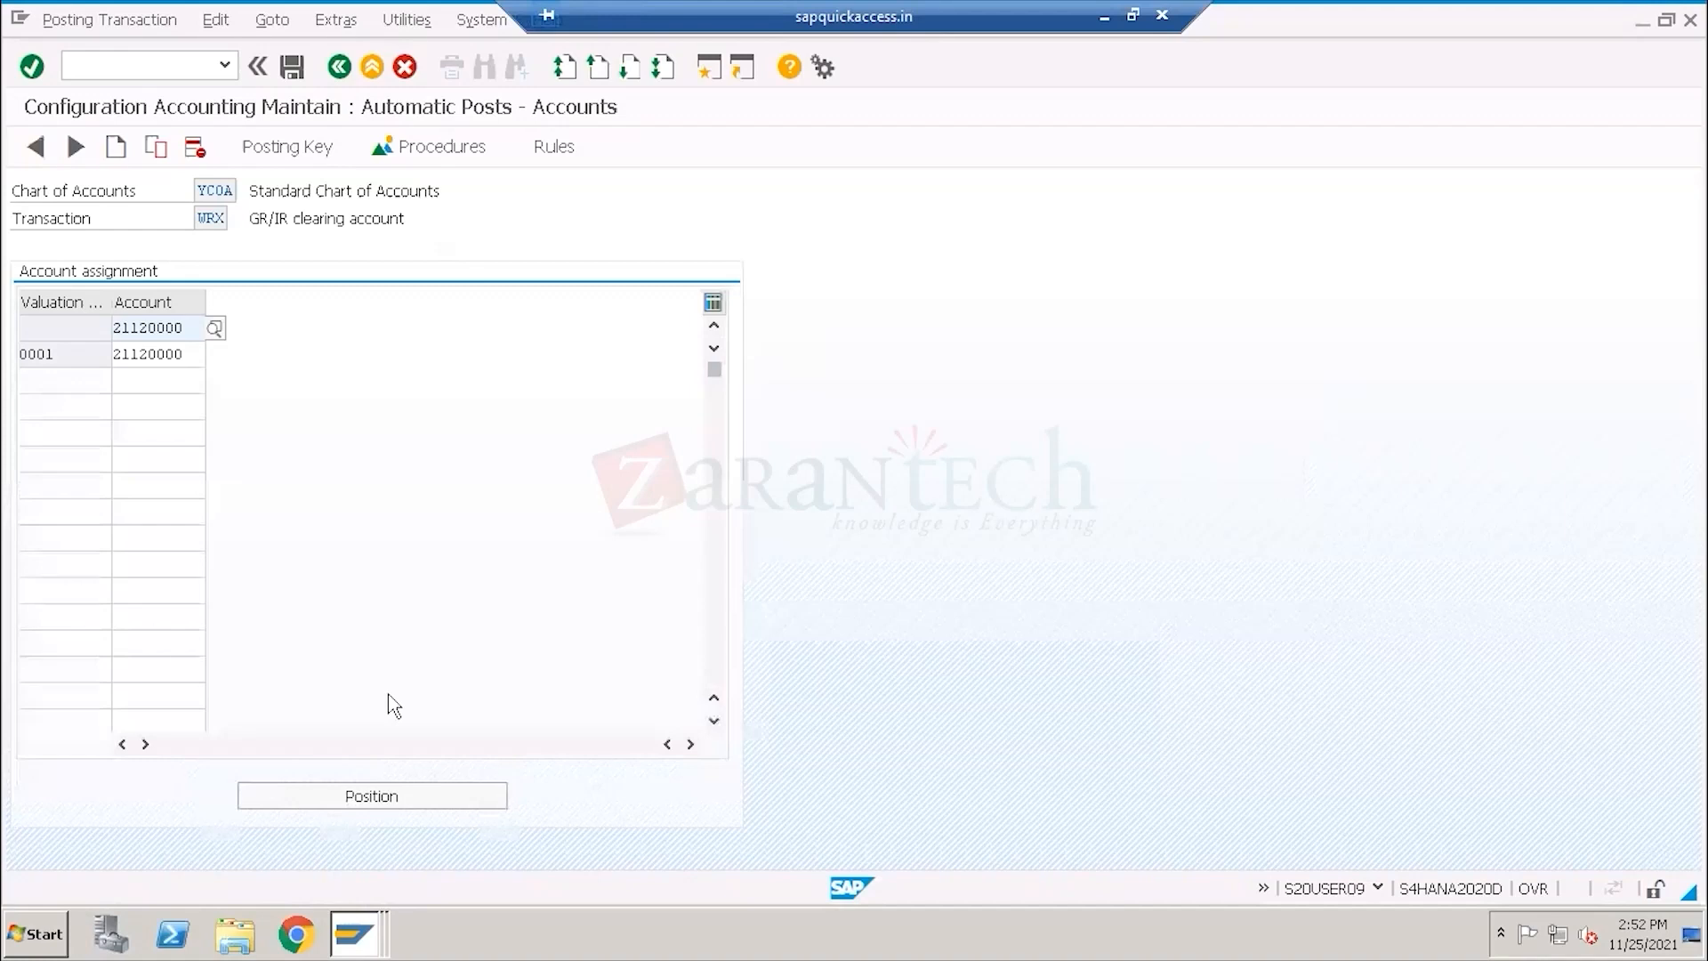
{"action": "left_click_drag", "start_coordinate": [189, 354], "coordinate": [98, 355]}
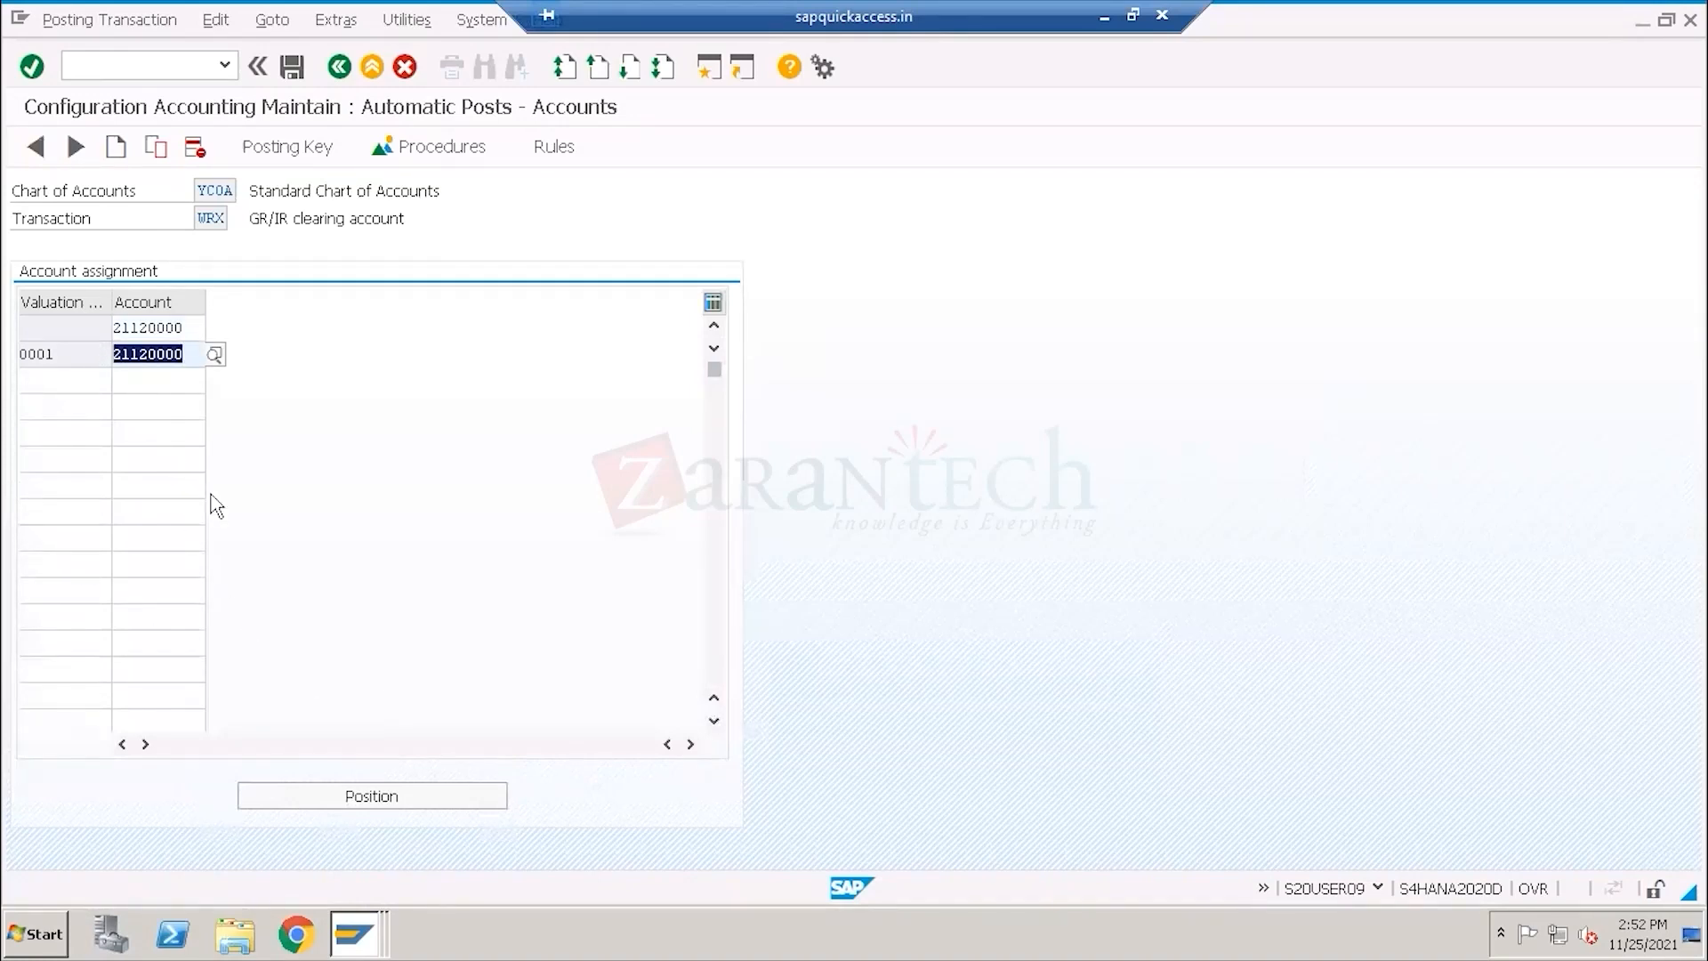
{"action": "key", "text": "alt+Tab"}
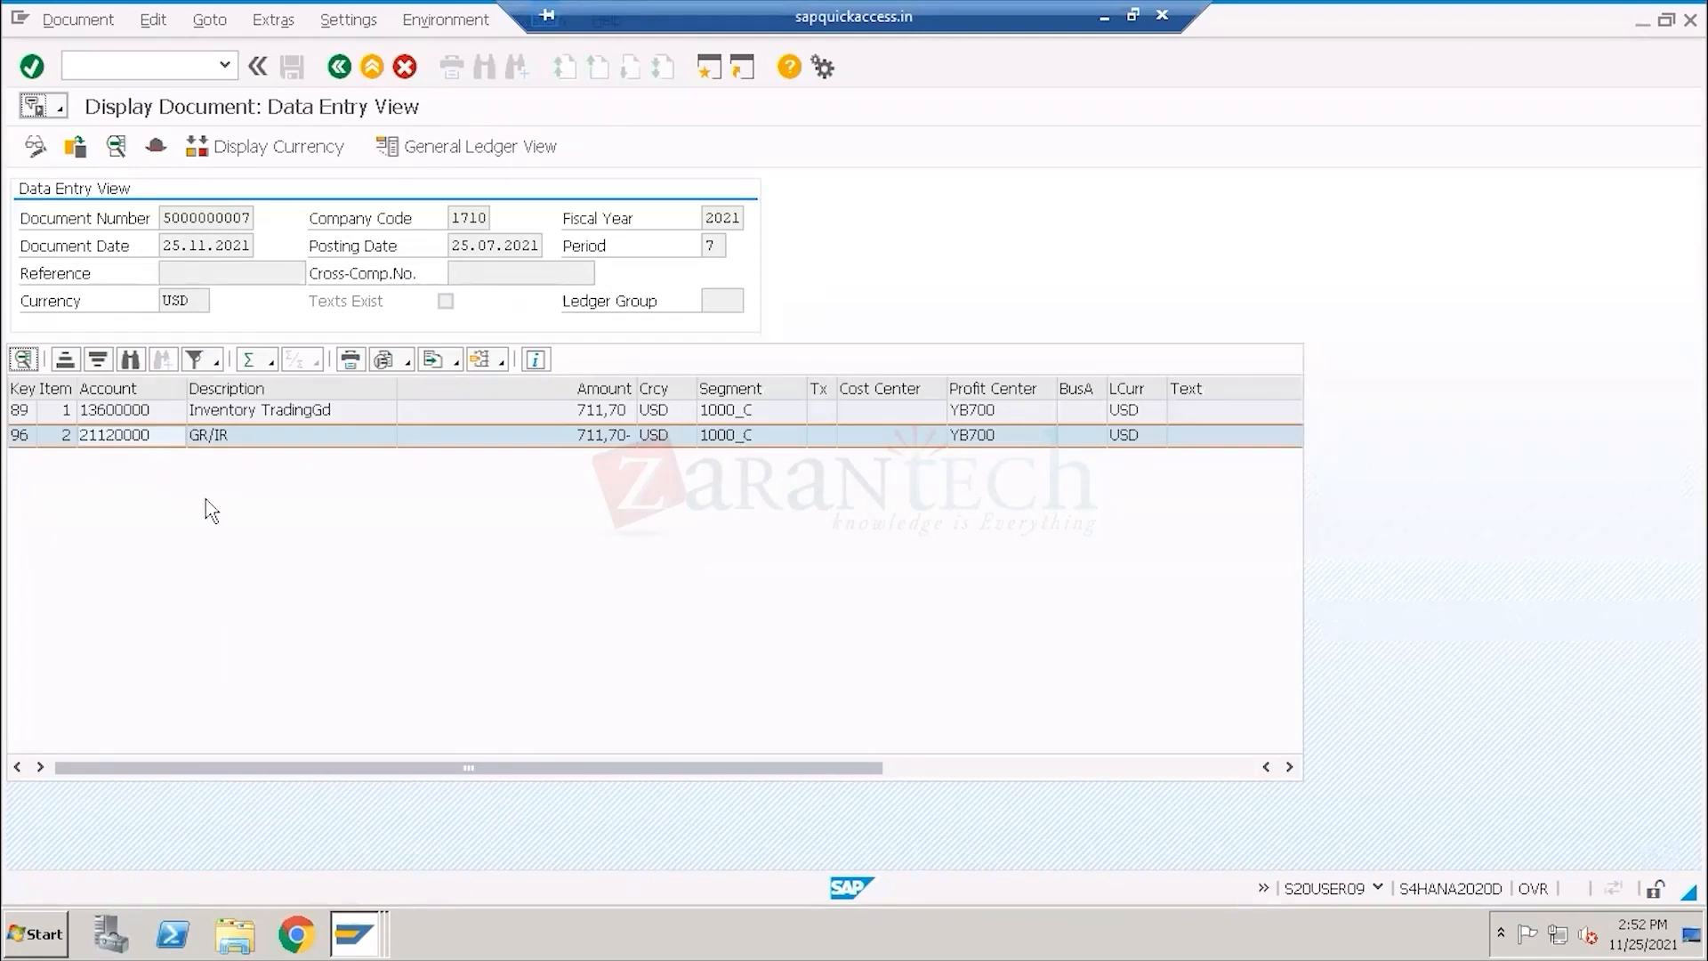
Compare the WRX accounts assigned to the blank and 0001 valuation entries with the GR/IR item in the accounting document.
{"action": "key", "text": "alt+Tab"}
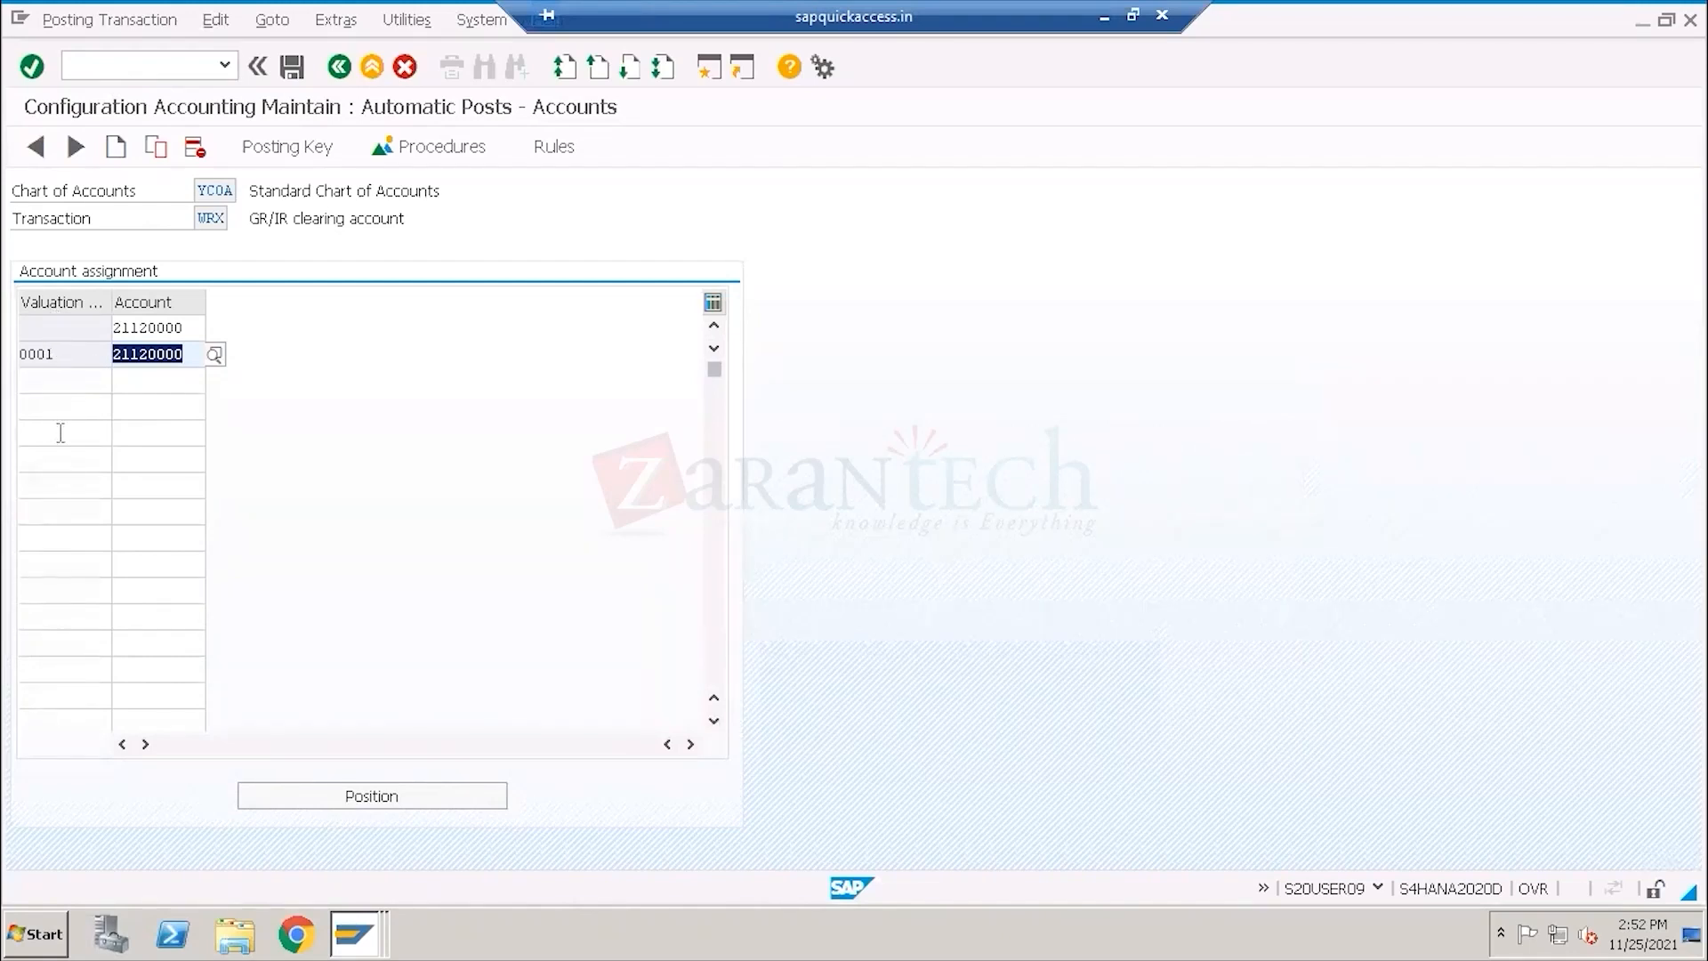
{"action": "left_click", "coordinate": [51, 326]}
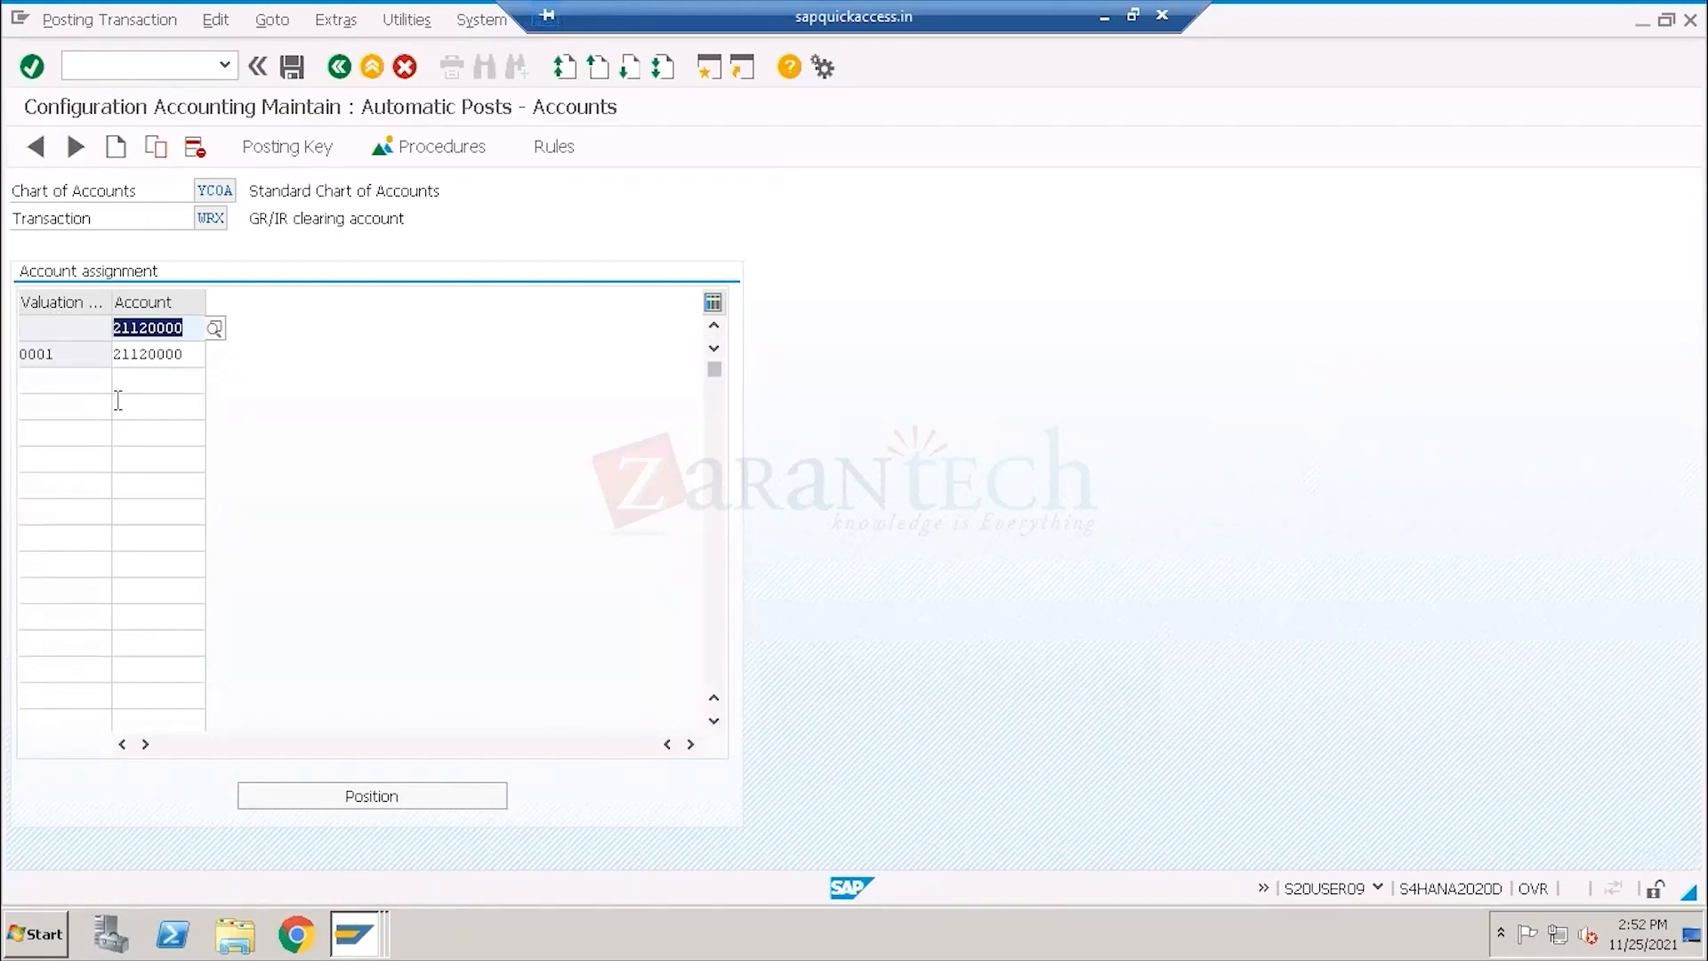
{"action": "key", "text": "alt+Tab"}
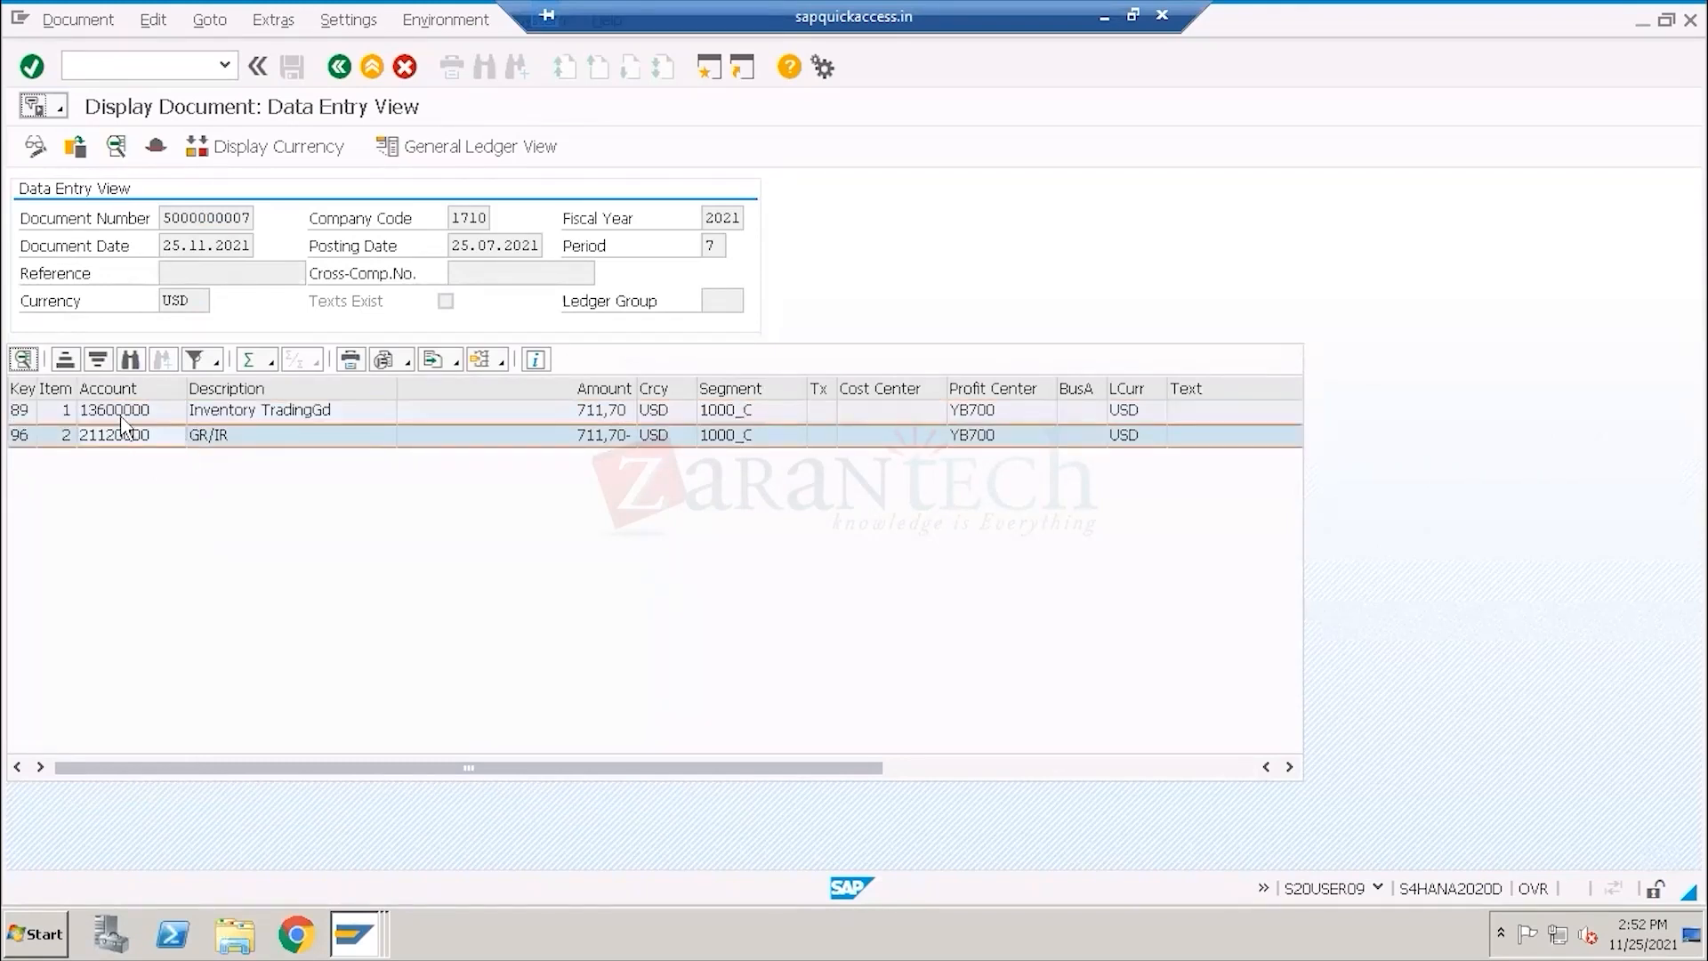
{"action": "key", "text": "alt+Tab"}
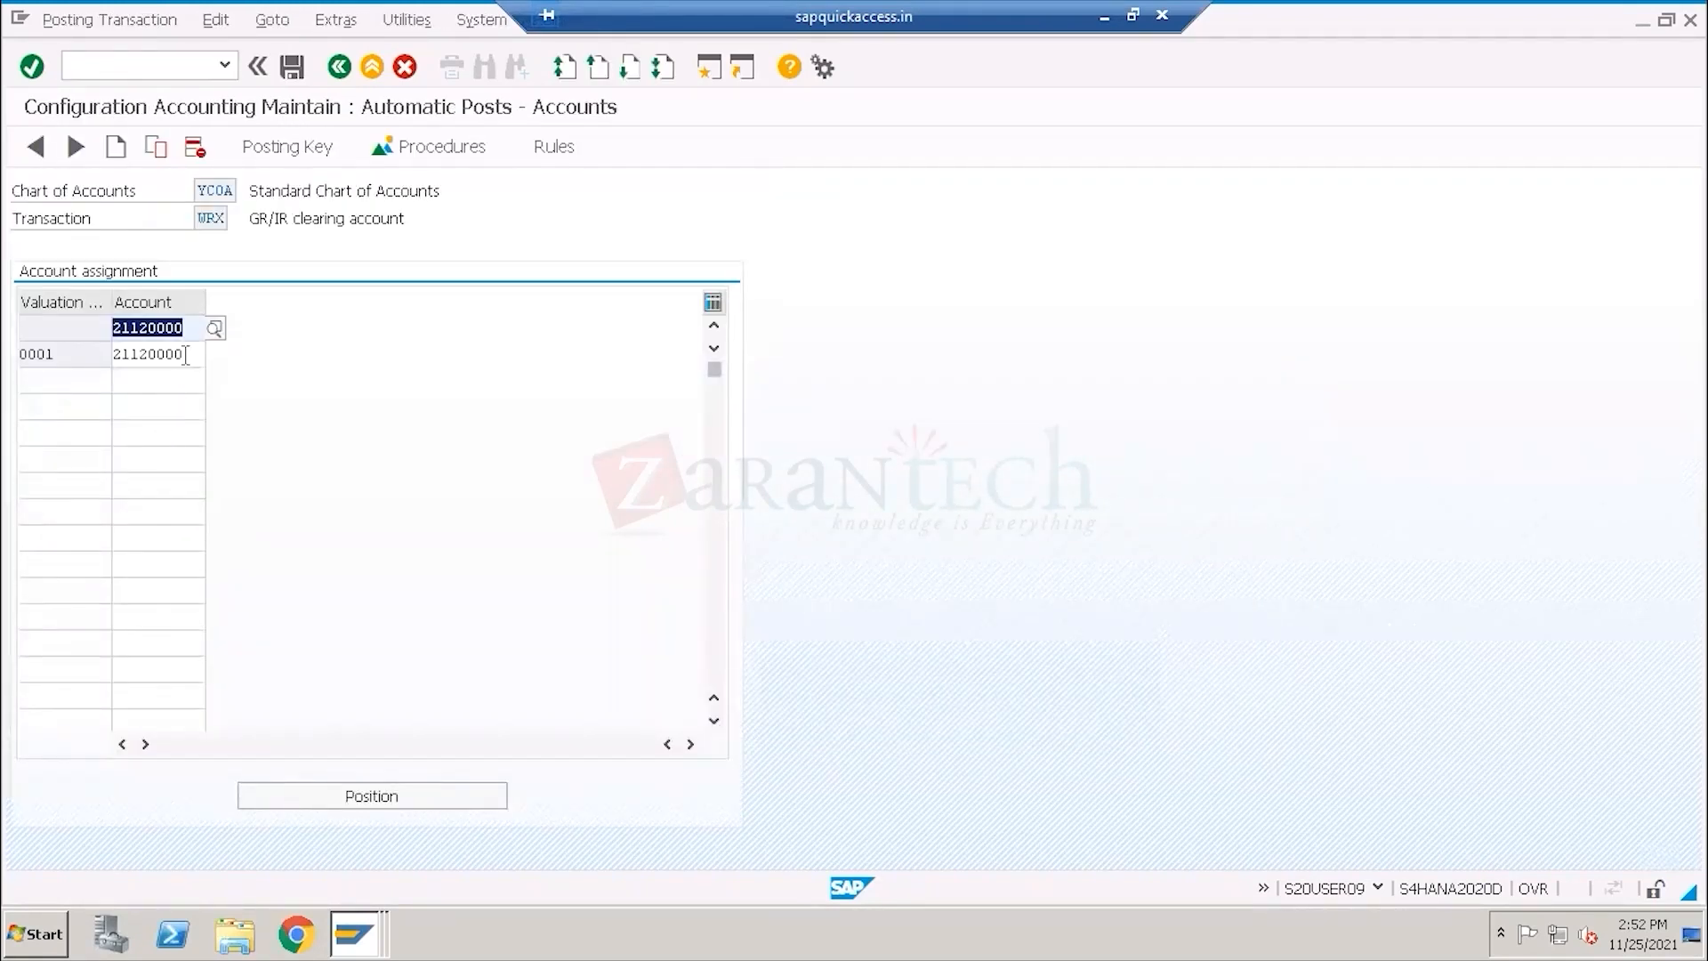
{"action": "double_click", "coordinate": [182, 354]}
{"action": "key", "text": "alt+Tab"}
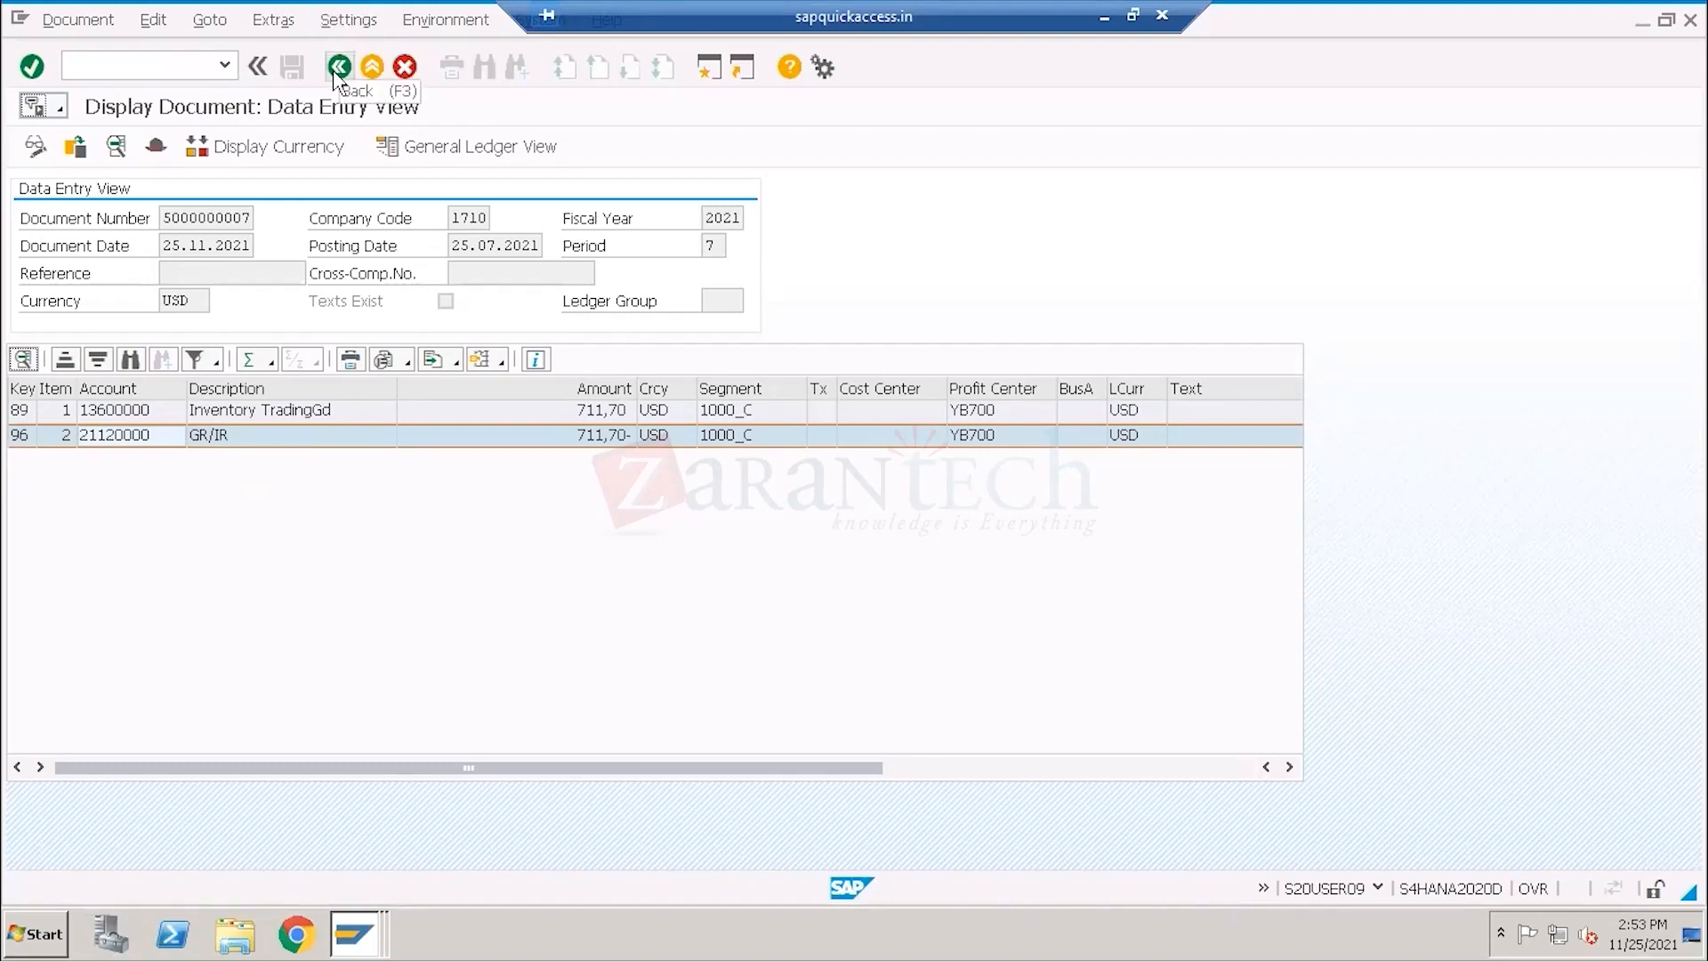
Exit the Create Material session and the TG11 material display session back to SAP Easy Access.
{"action": "left_click", "coordinate": [354, 934]}
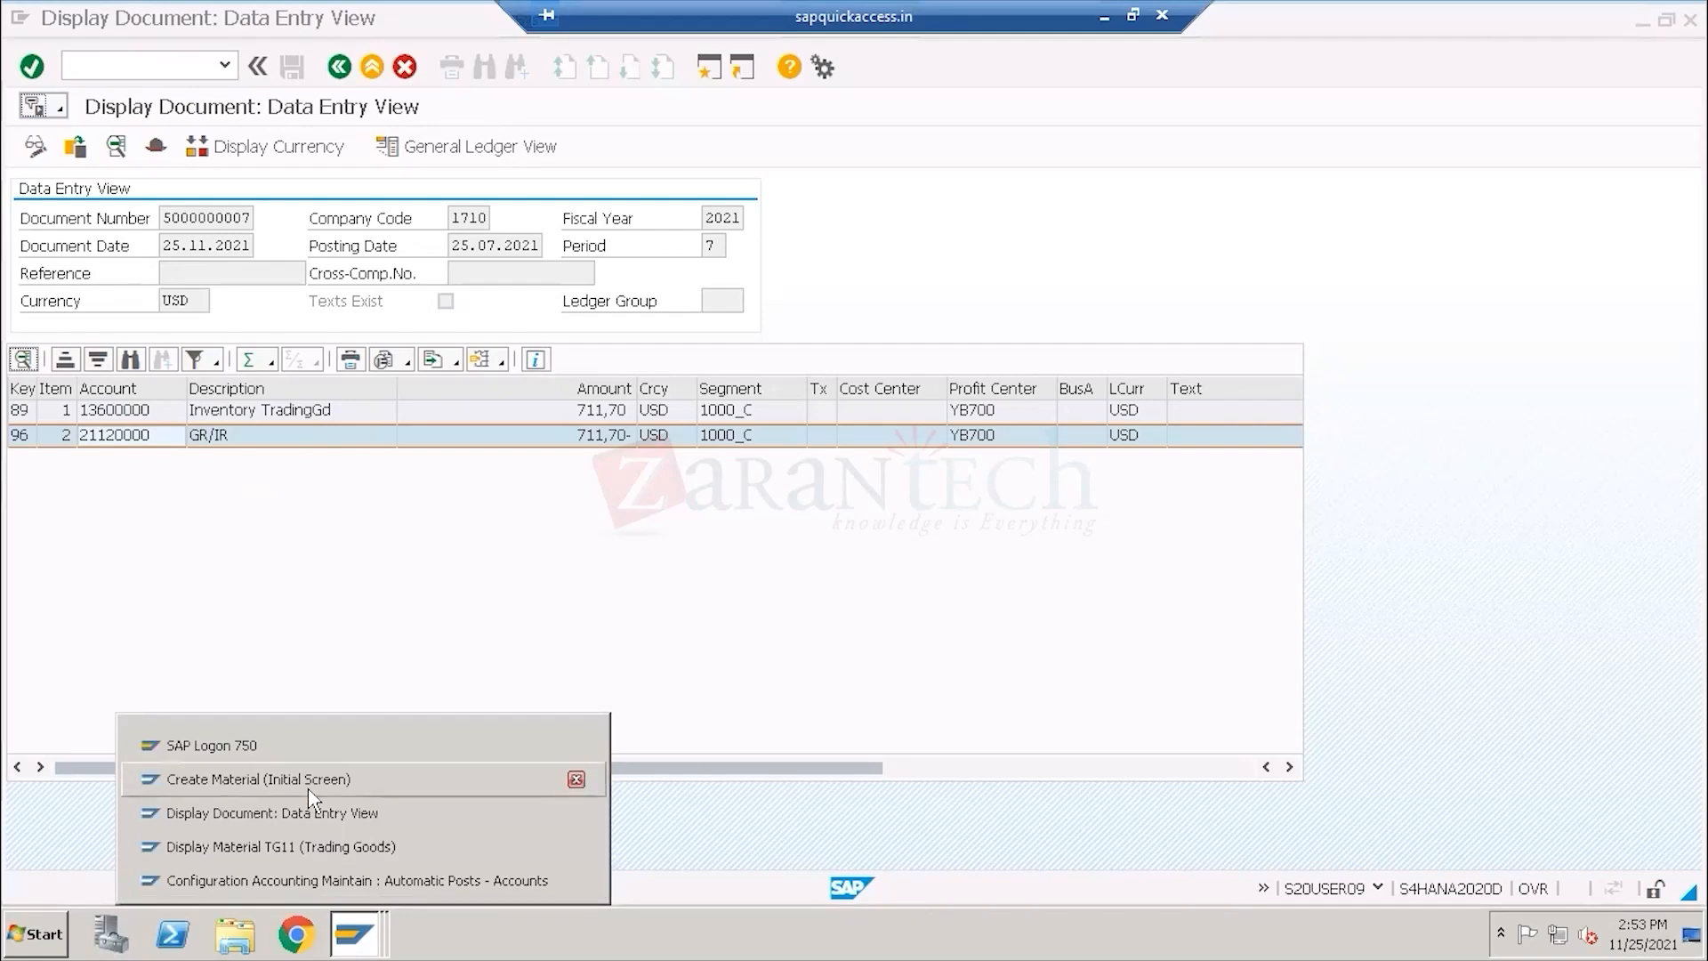
{"action": "left_click", "coordinate": [308, 781]}
{"action": "left_click", "coordinate": [338, 71]}
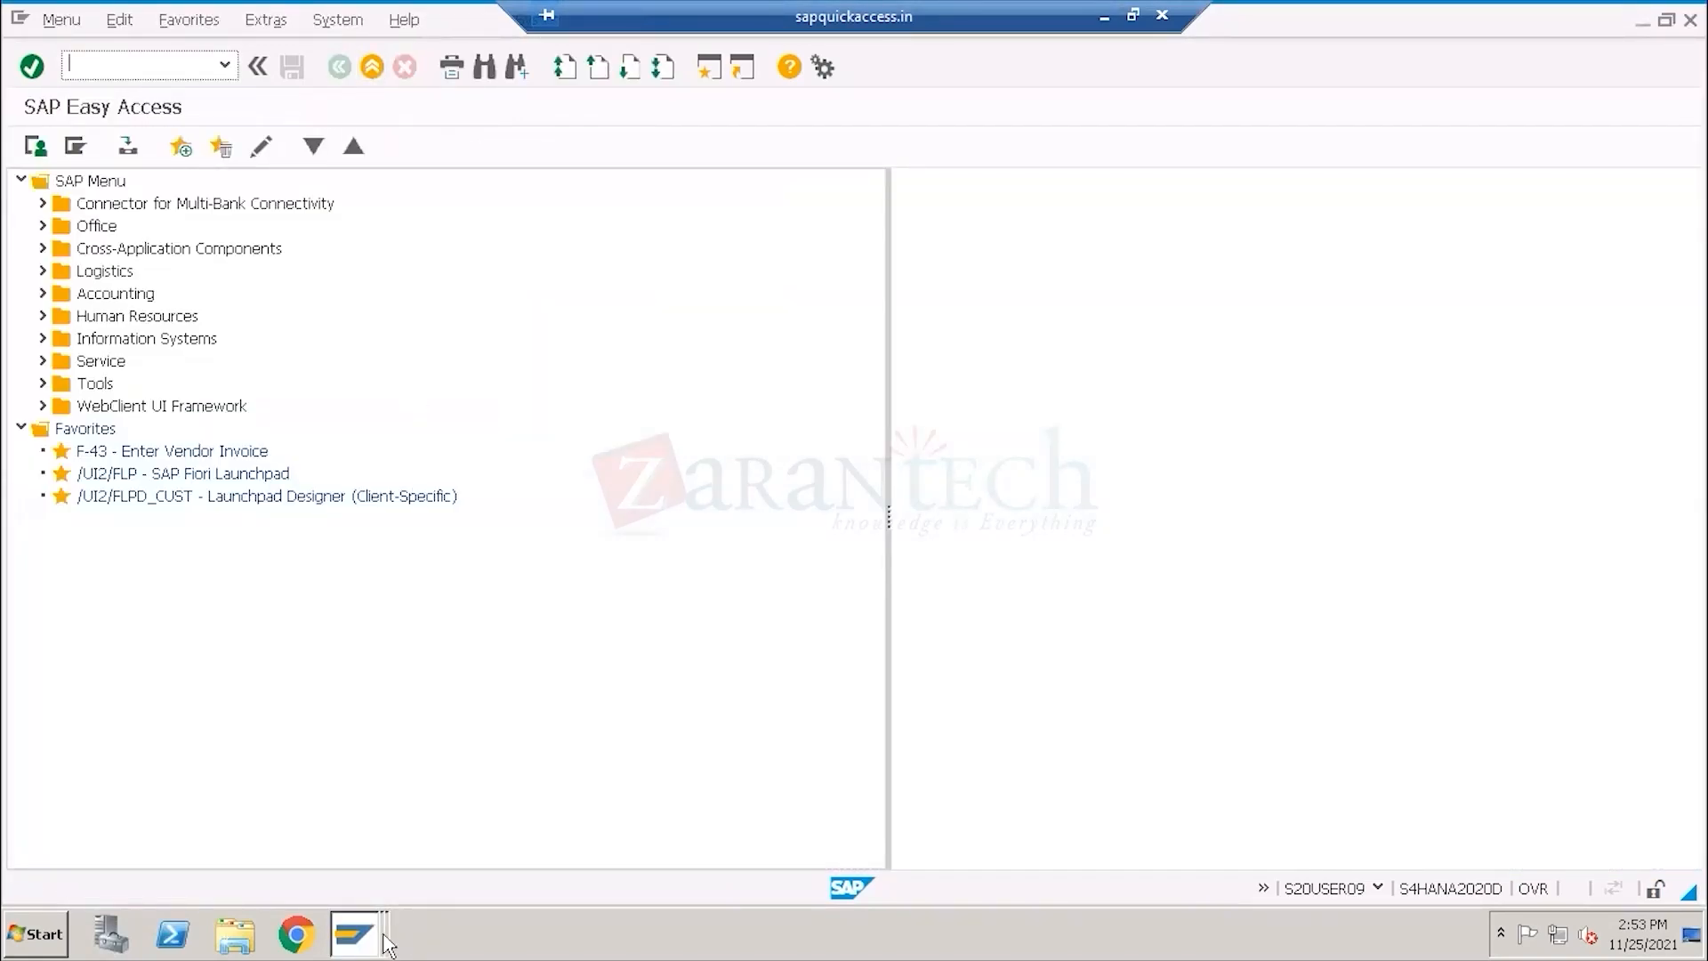
{"action": "left_click", "coordinate": [361, 934]}
{"action": "left_click", "coordinate": [324, 843]}
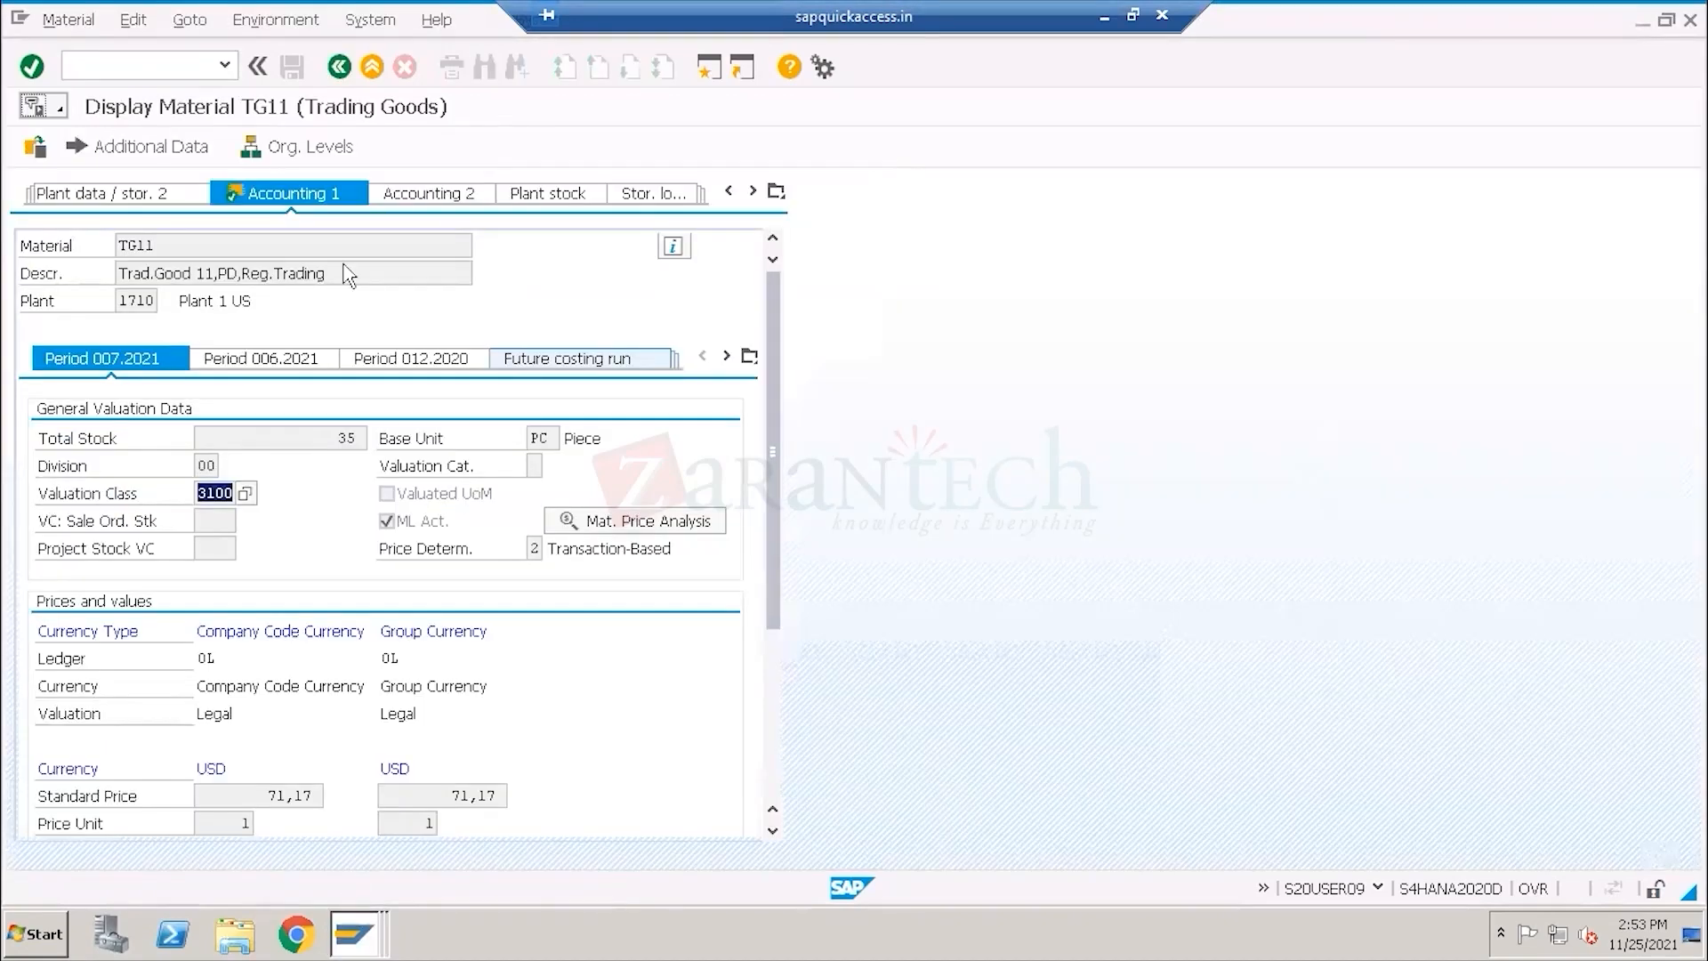
{"action": "left_click", "coordinate": [338, 68]}
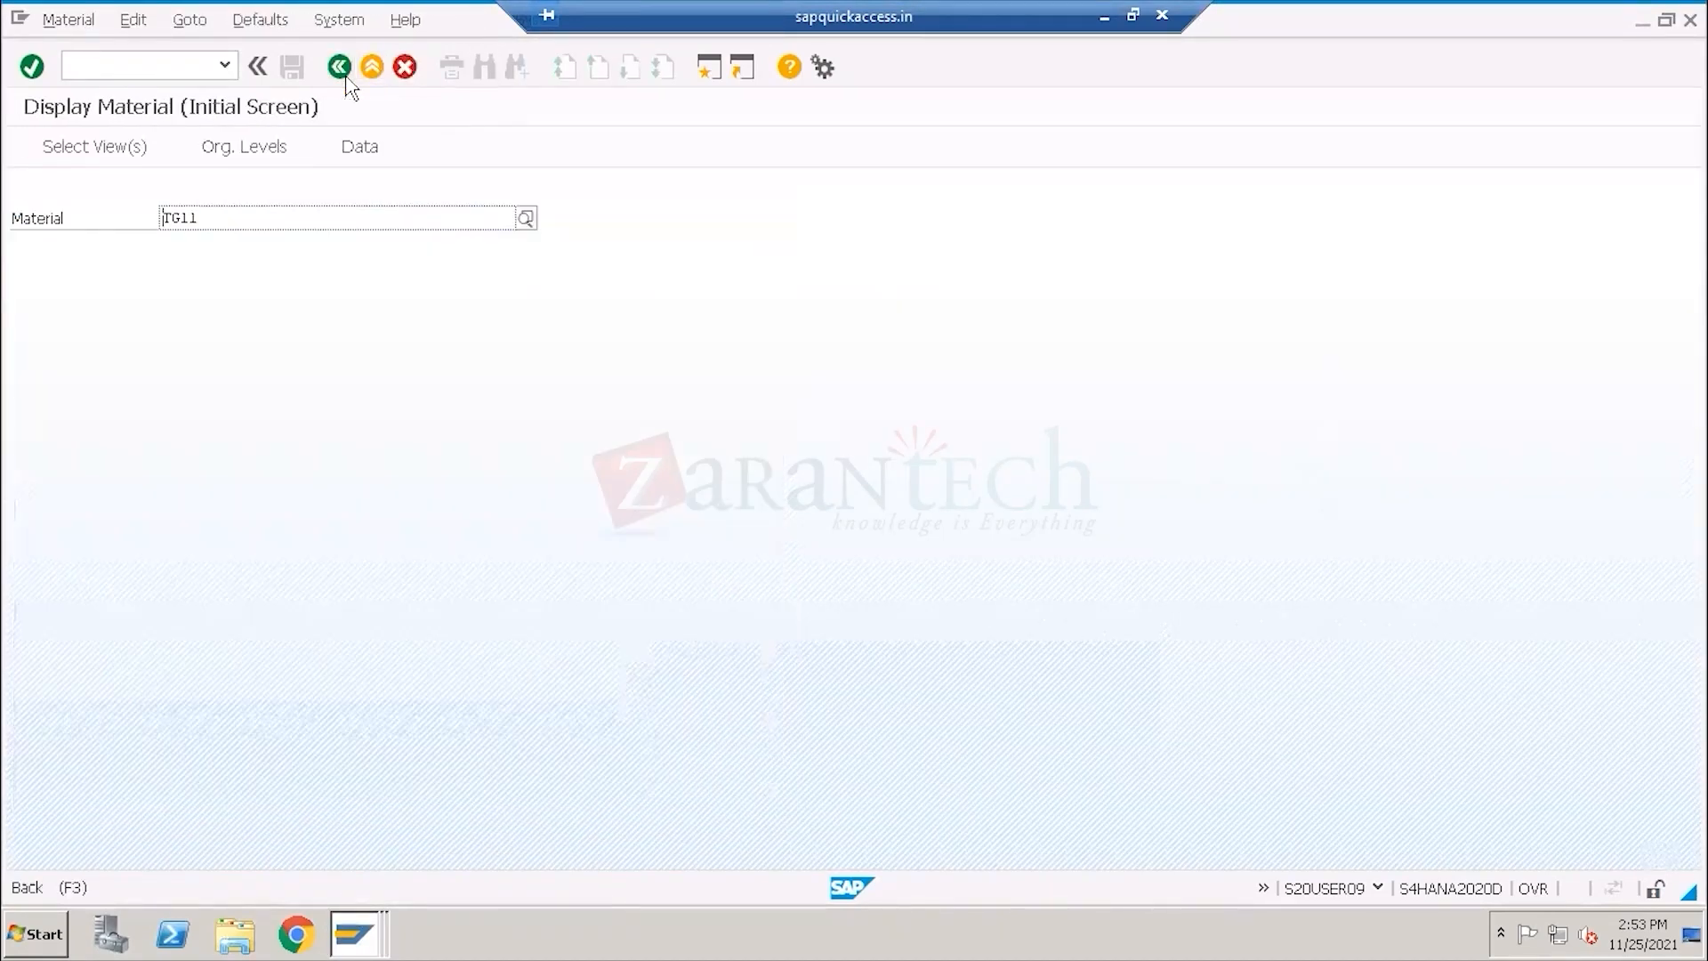
{"action": "left_click", "coordinate": [346, 79]}
Return to the accounting document's session and leave the document, its accounting documents list and the material document.
{"action": "left_click", "coordinate": [374, 939]}
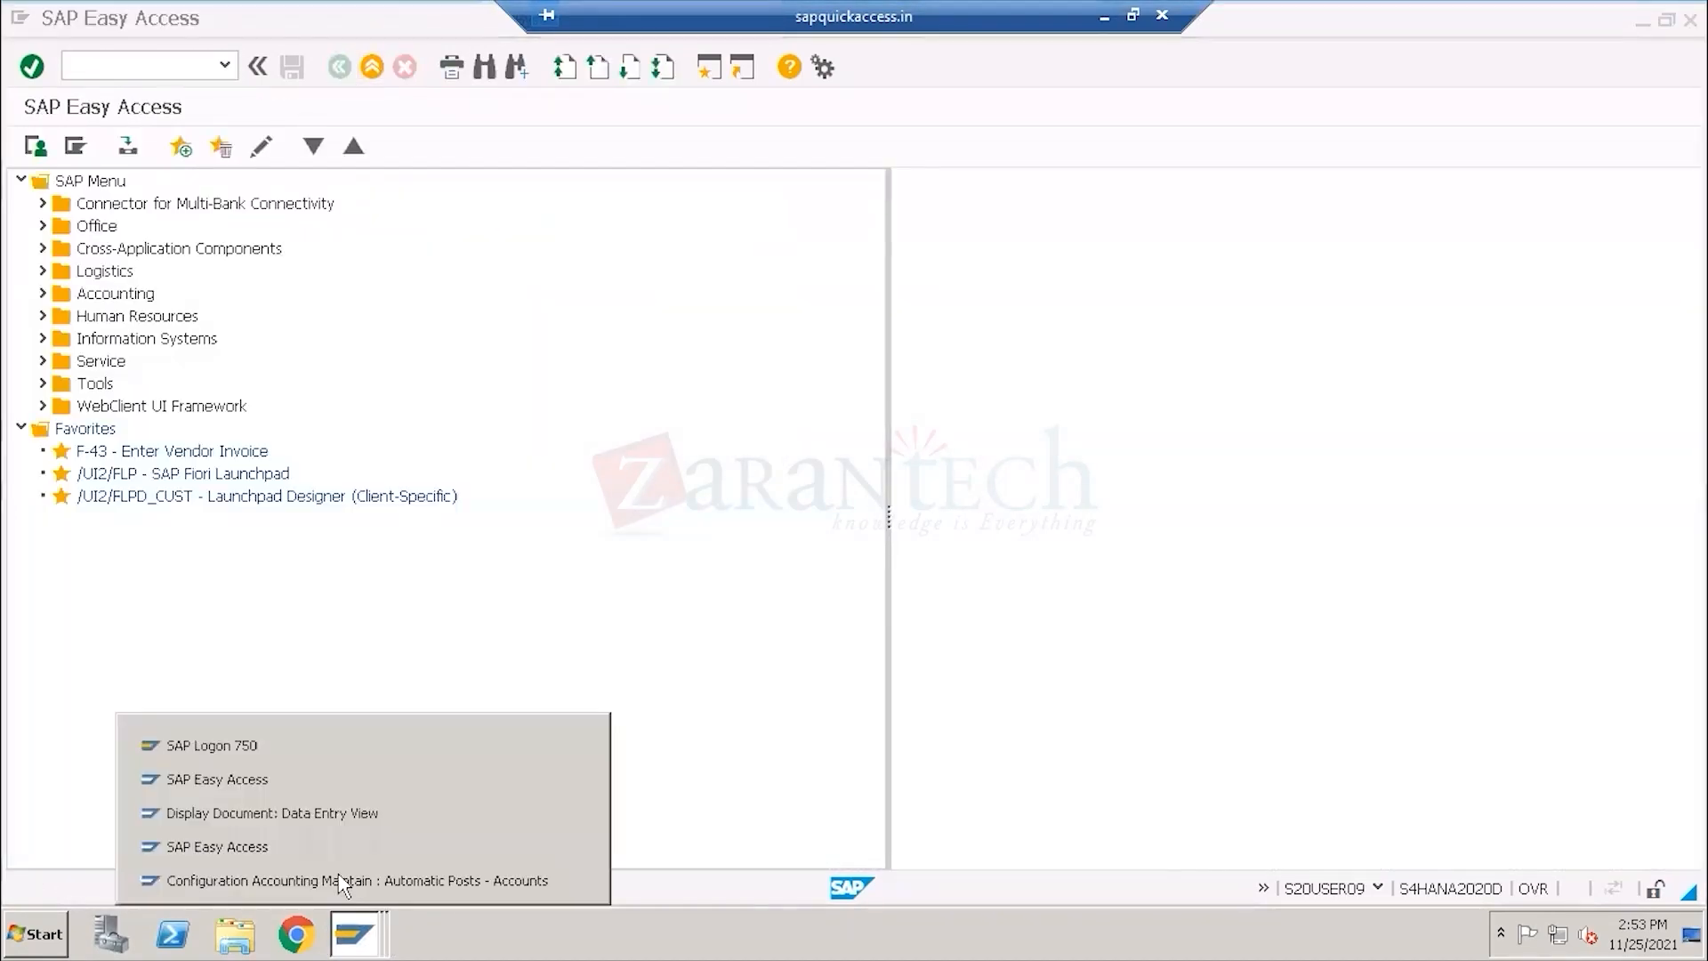
{"action": "left_click", "coordinate": [347, 813]}
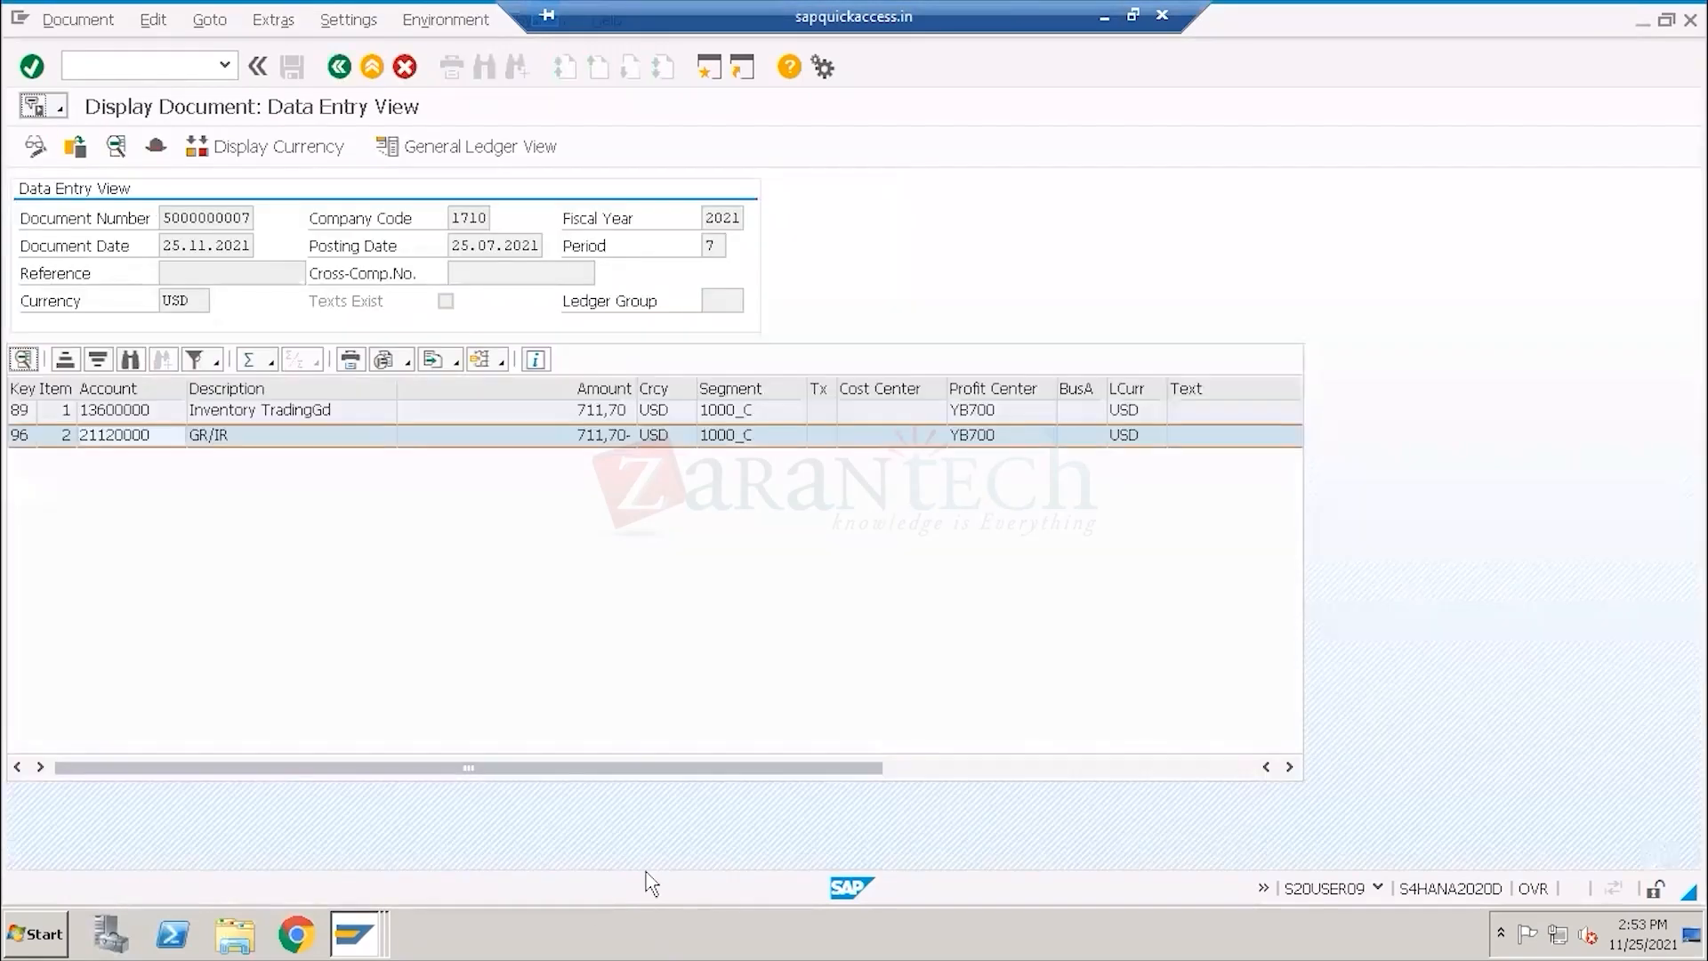
{"action": "left_click", "coordinate": [338, 67]}
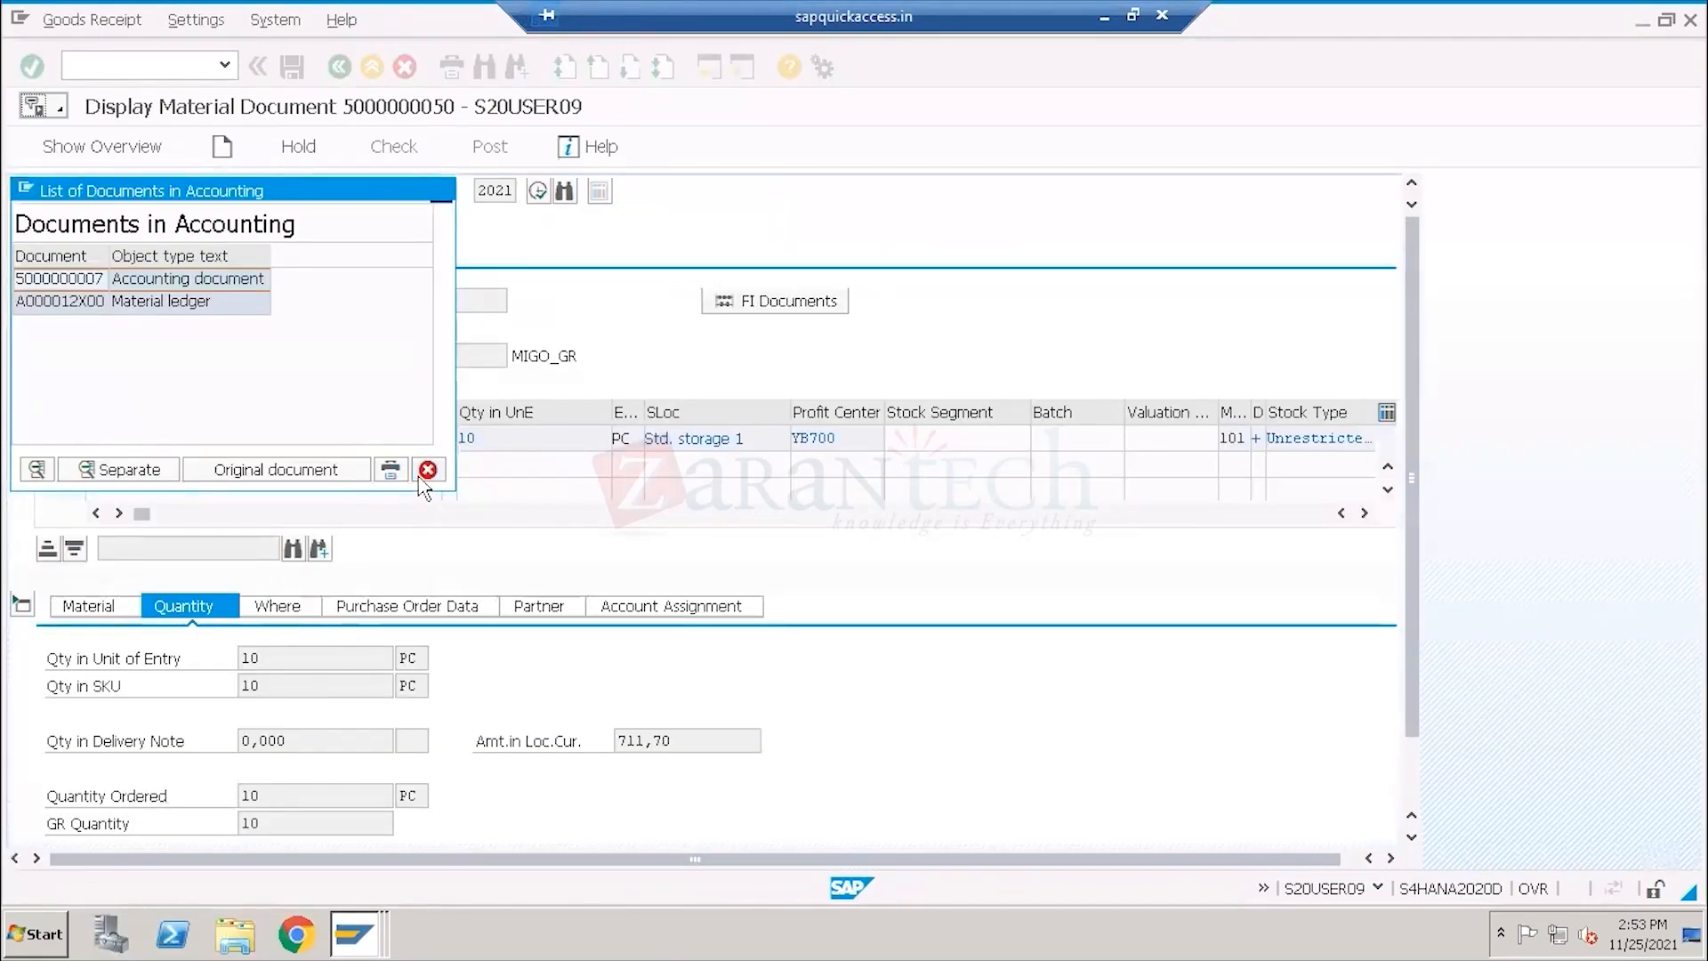
{"action": "left_click", "coordinate": [428, 469]}
{"action": "left_click", "coordinate": [338, 68]}
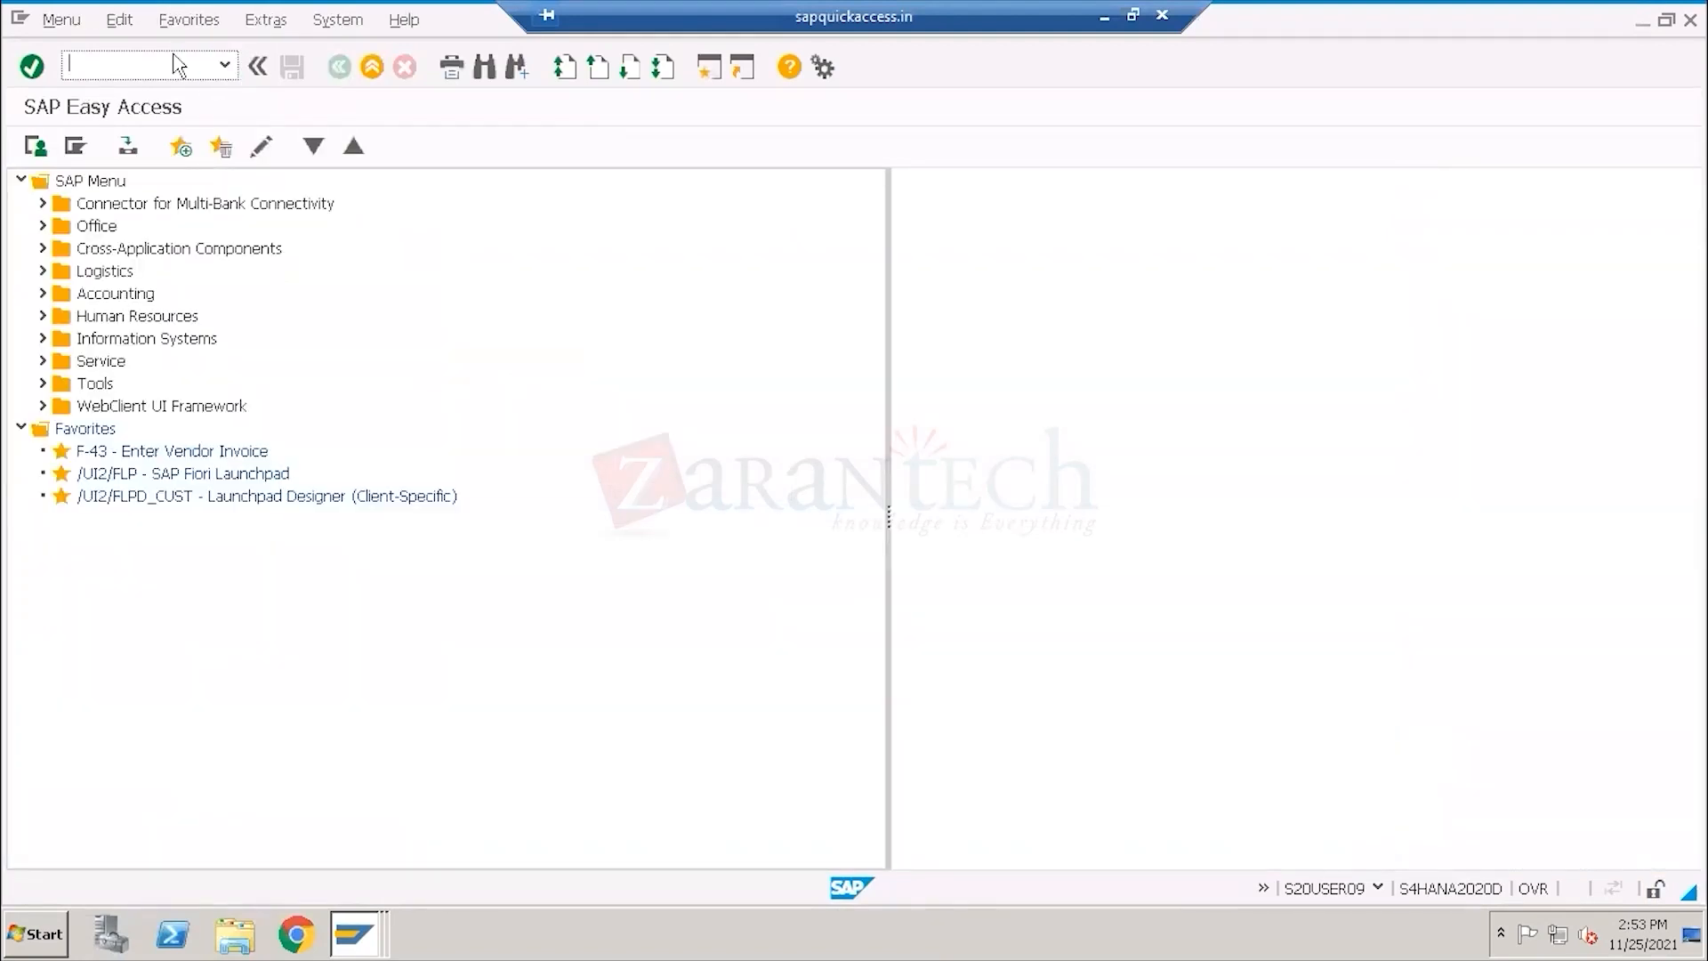
Display the purchase order with transaction ME23N and check the account assignment category of item 10.
{"action": "type", "text": "ME23N"}
{"action": "key", "text": "Return"}
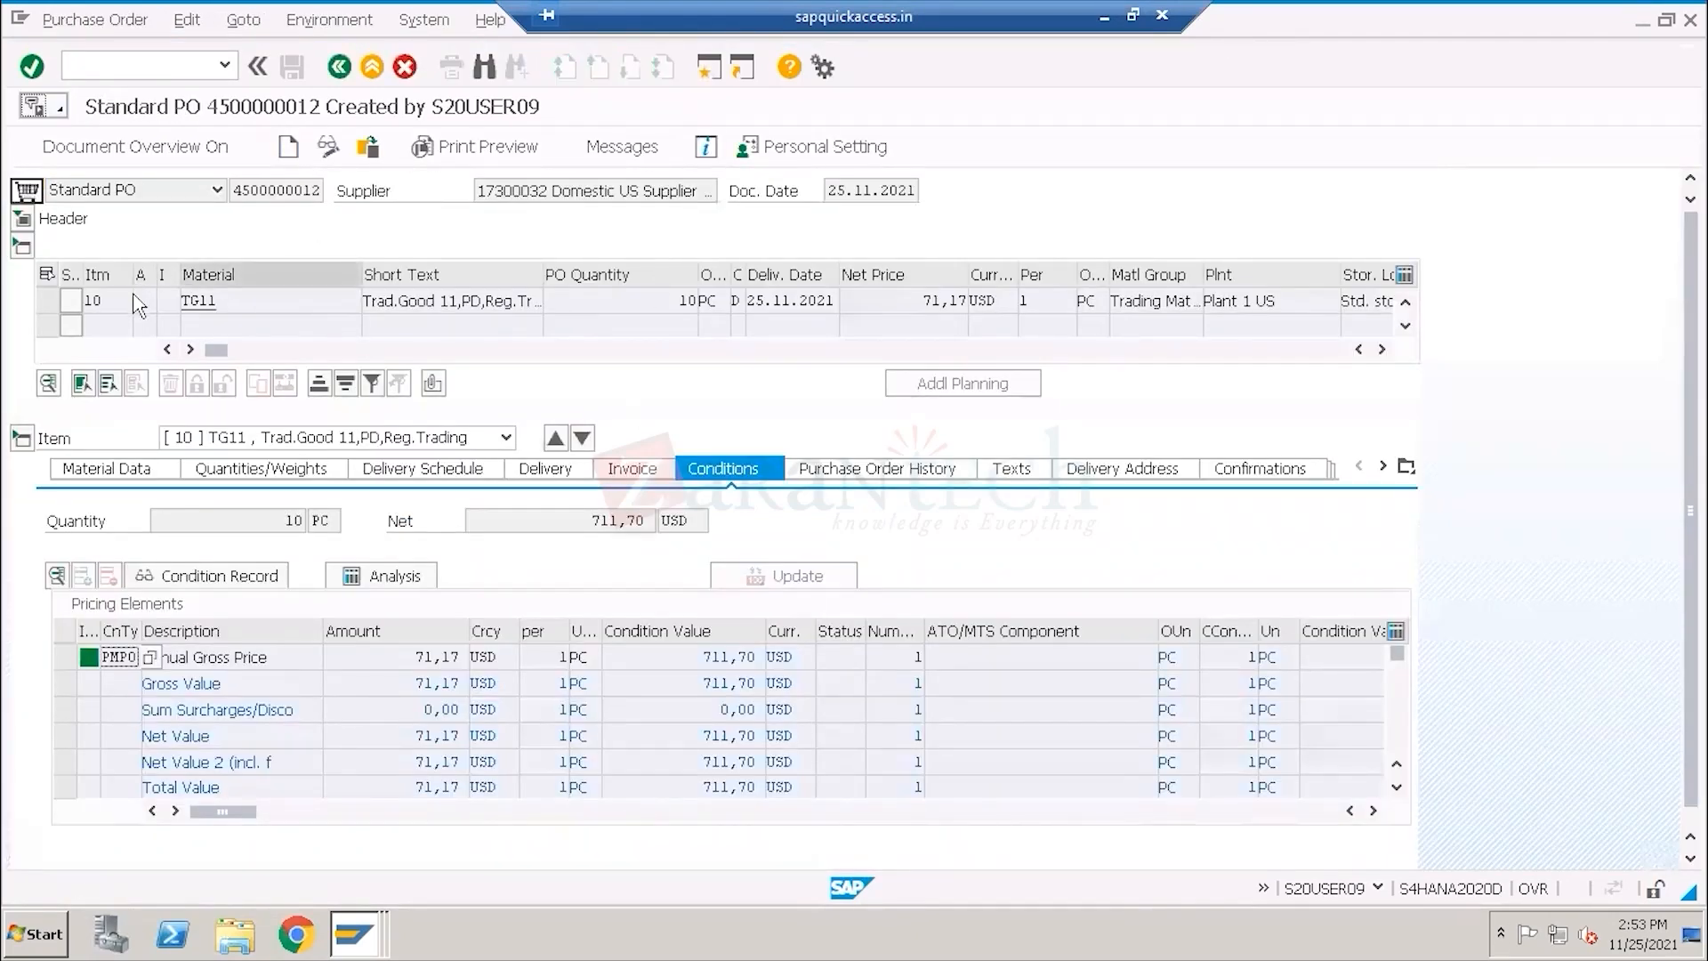
{"action": "left_click", "coordinate": [140, 300]}
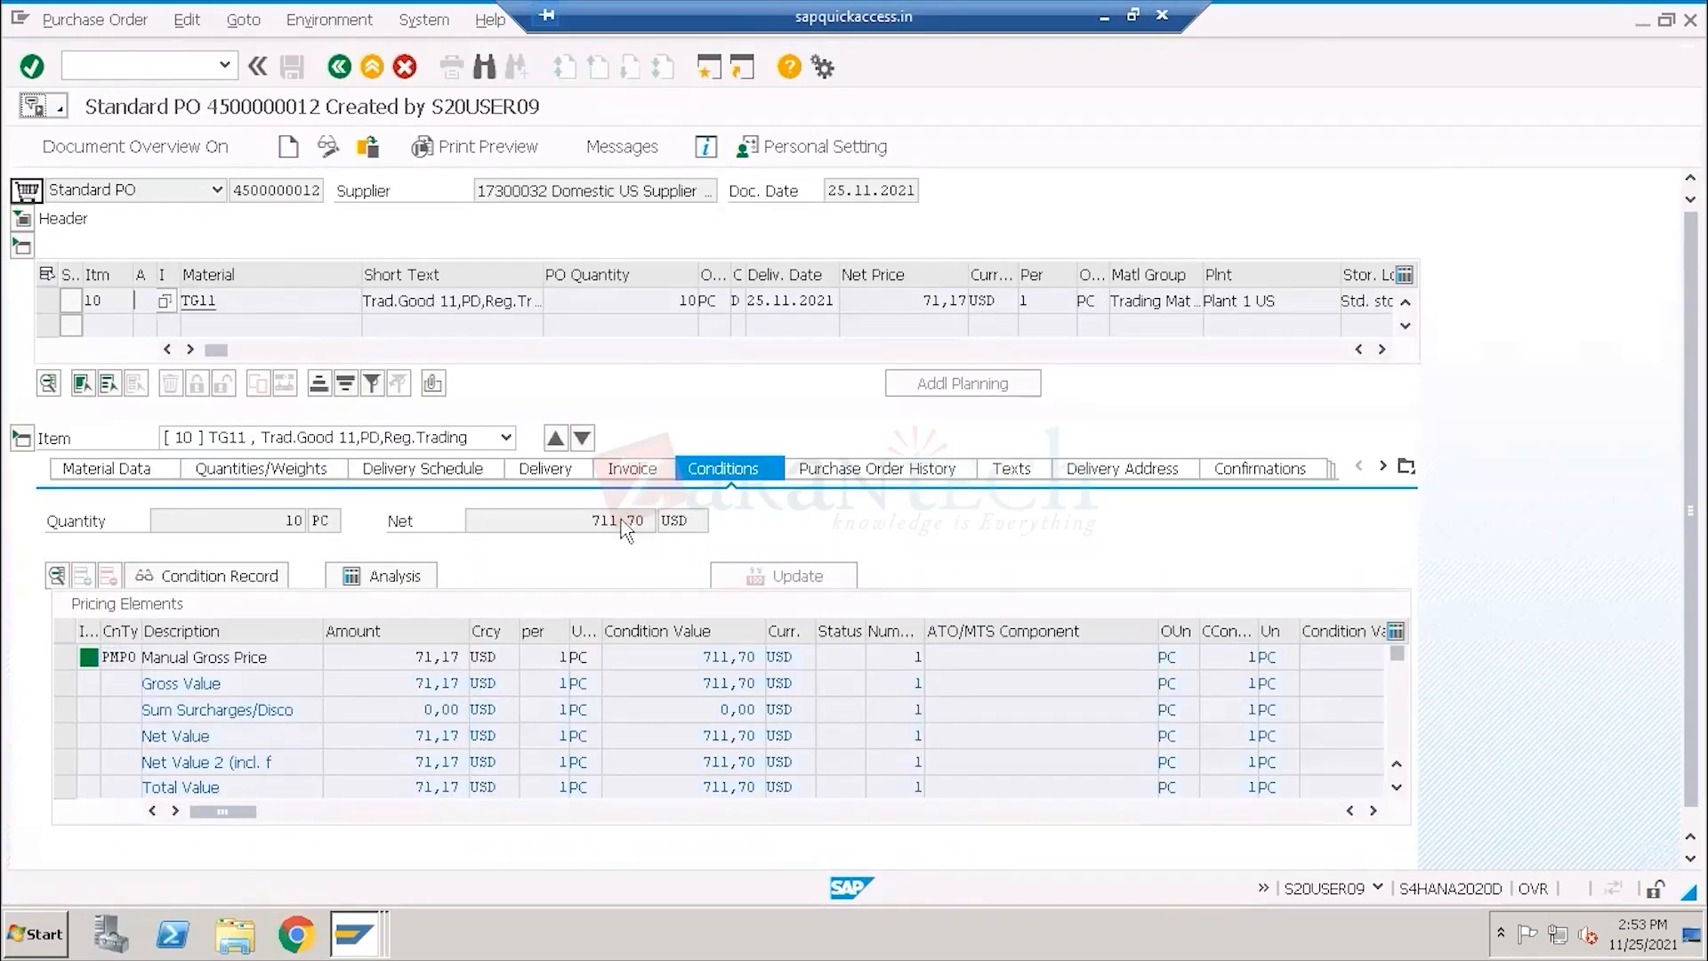
Switch to Paint and circle the consumption entry, the BSX/WRX inventory entry and the letter K with ovals.
{"action": "left_click", "coordinate": [1101, 16]}
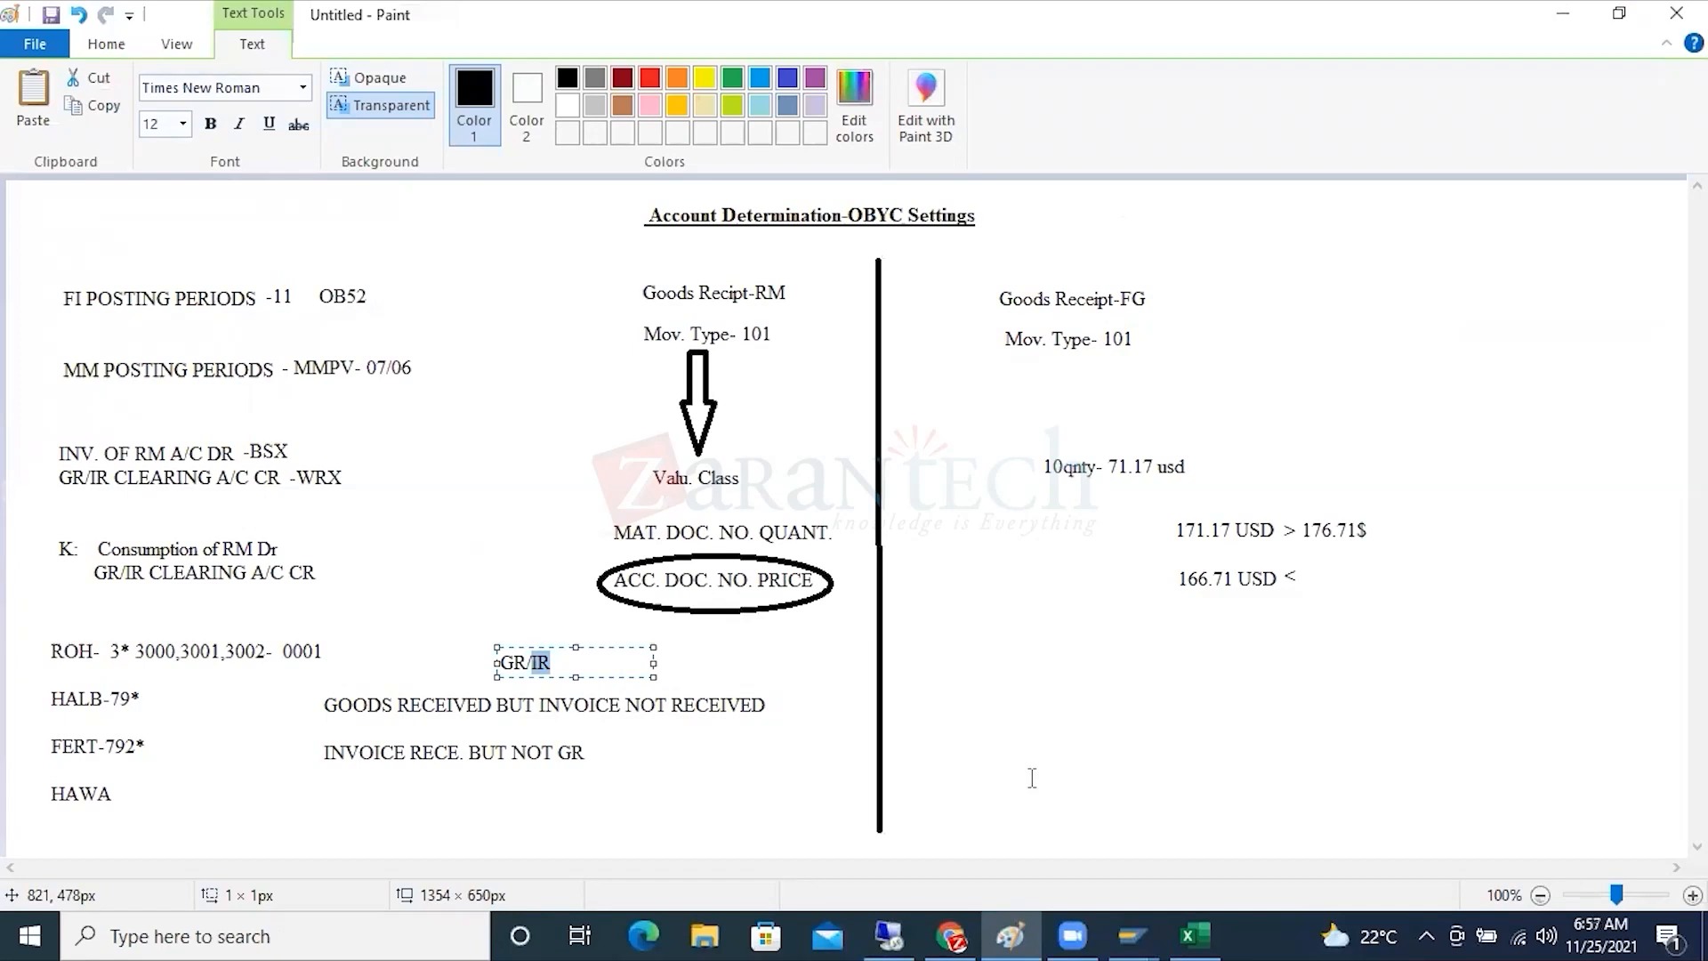
{"action": "left_click", "coordinate": [107, 47]}
{"action": "left_click", "coordinate": [525, 80]}
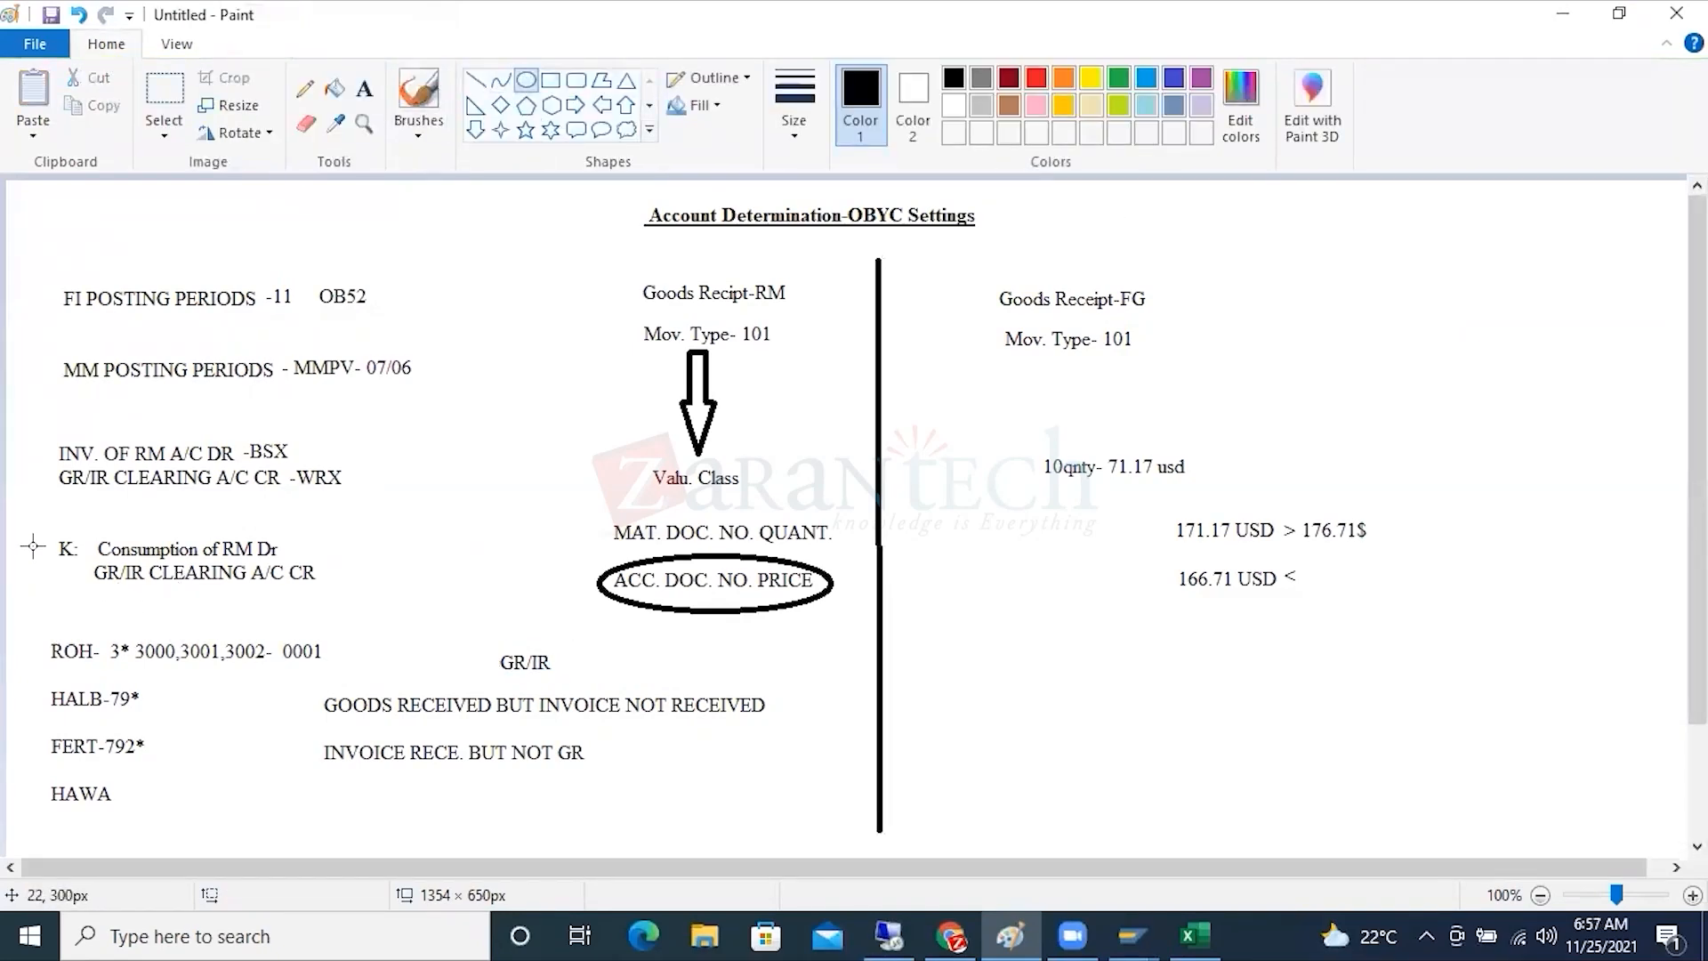
{"action": "mouse_move", "coordinate": [18, 510]}
{"action": "left_mouse_down"}
{"action": "mouse_move", "coordinate": [124, 573]}
{"action": "mouse_move", "coordinate": [355, 597]}
{"action": "left_mouse_up"}
{"action": "mouse_move", "coordinate": [25, 412]}
{"action": "left_mouse_down"}
{"action": "mouse_move", "coordinate": [201, 507]}
{"action": "mouse_move", "coordinate": [387, 504]}
{"action": "left_mouse_up"}
{"action": "left_click", "coordinate": [473, 525]}
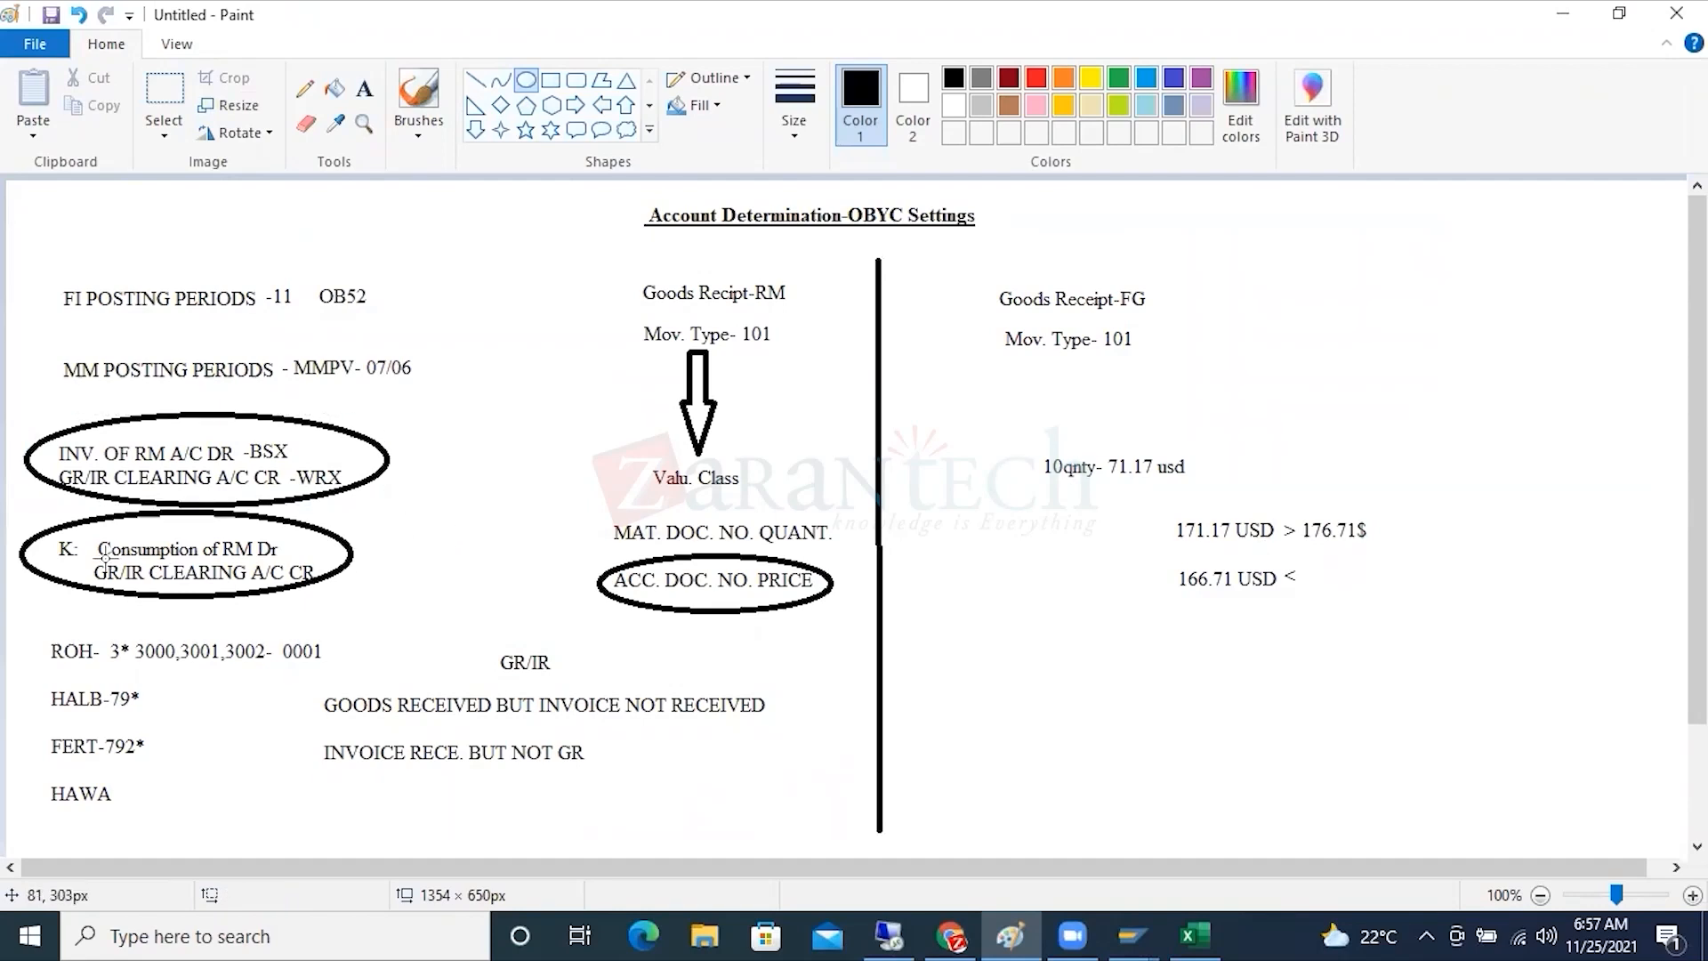
{"action": "left_click_drag", "start_coordinate": [49, 526], "coordinate": [81, 558]}
{"action": "left_click", "coordinate": [255, 556]}
Draw two straight lines branching rightward from the Consumption of RM entry, one upward and one downward.
{"action": "left_click", "coordinate": [364, 89]}
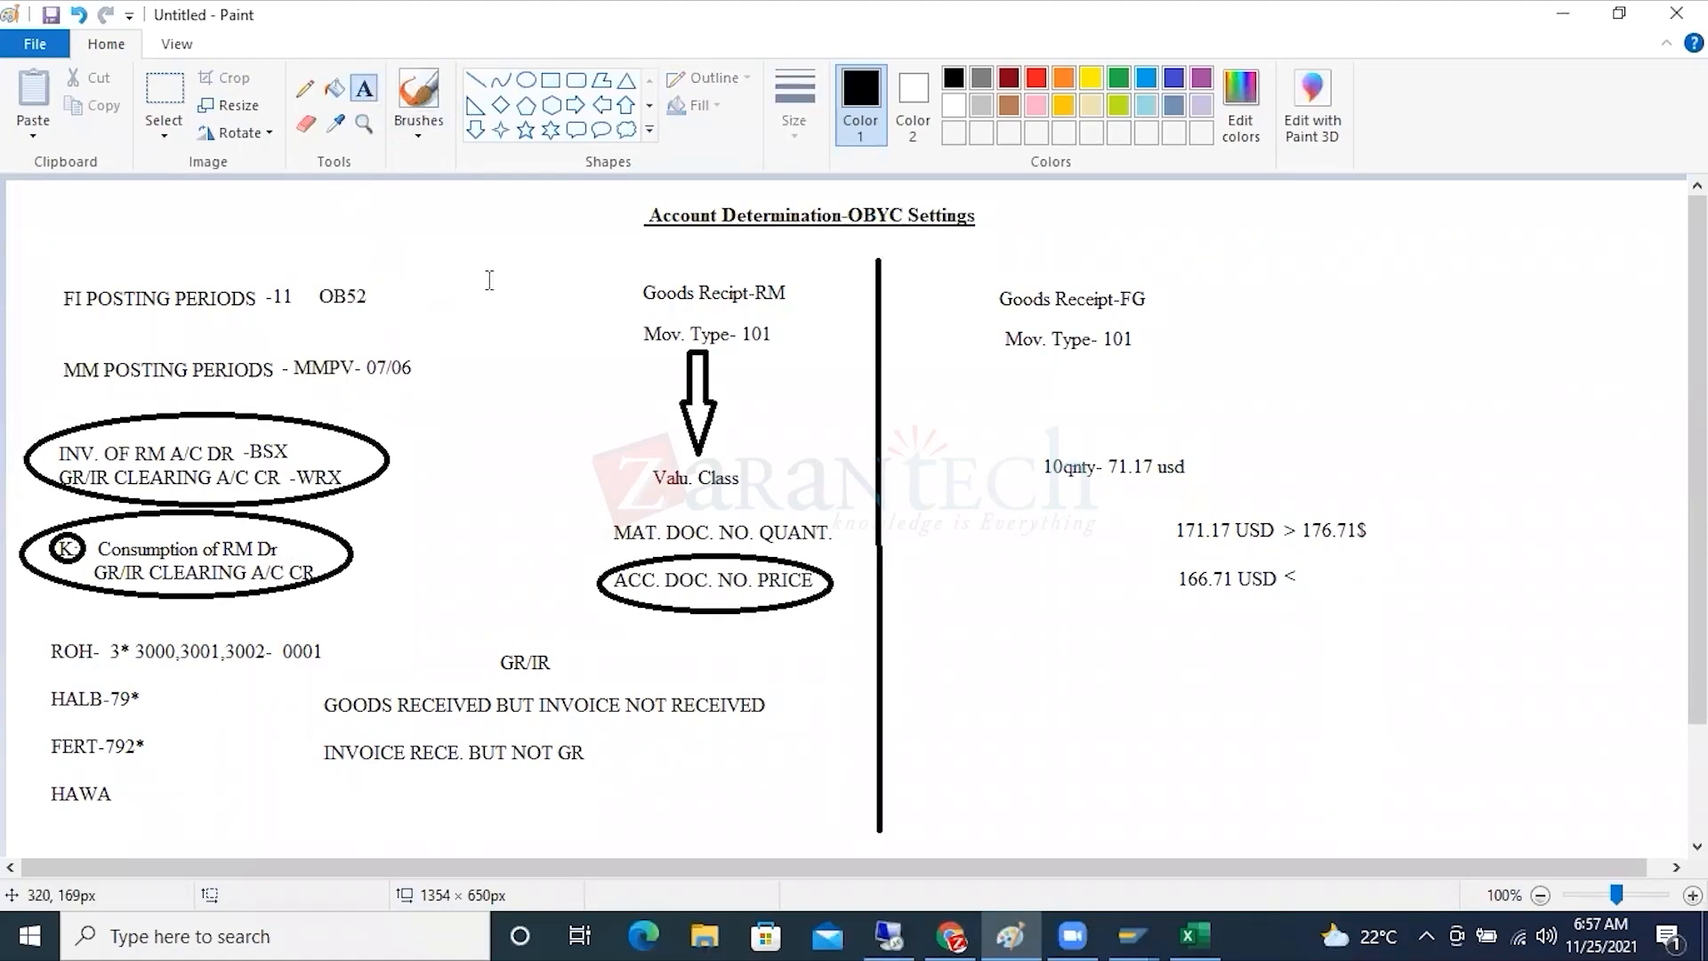
{"action": "left_click", "coordinate": [475, 82]}
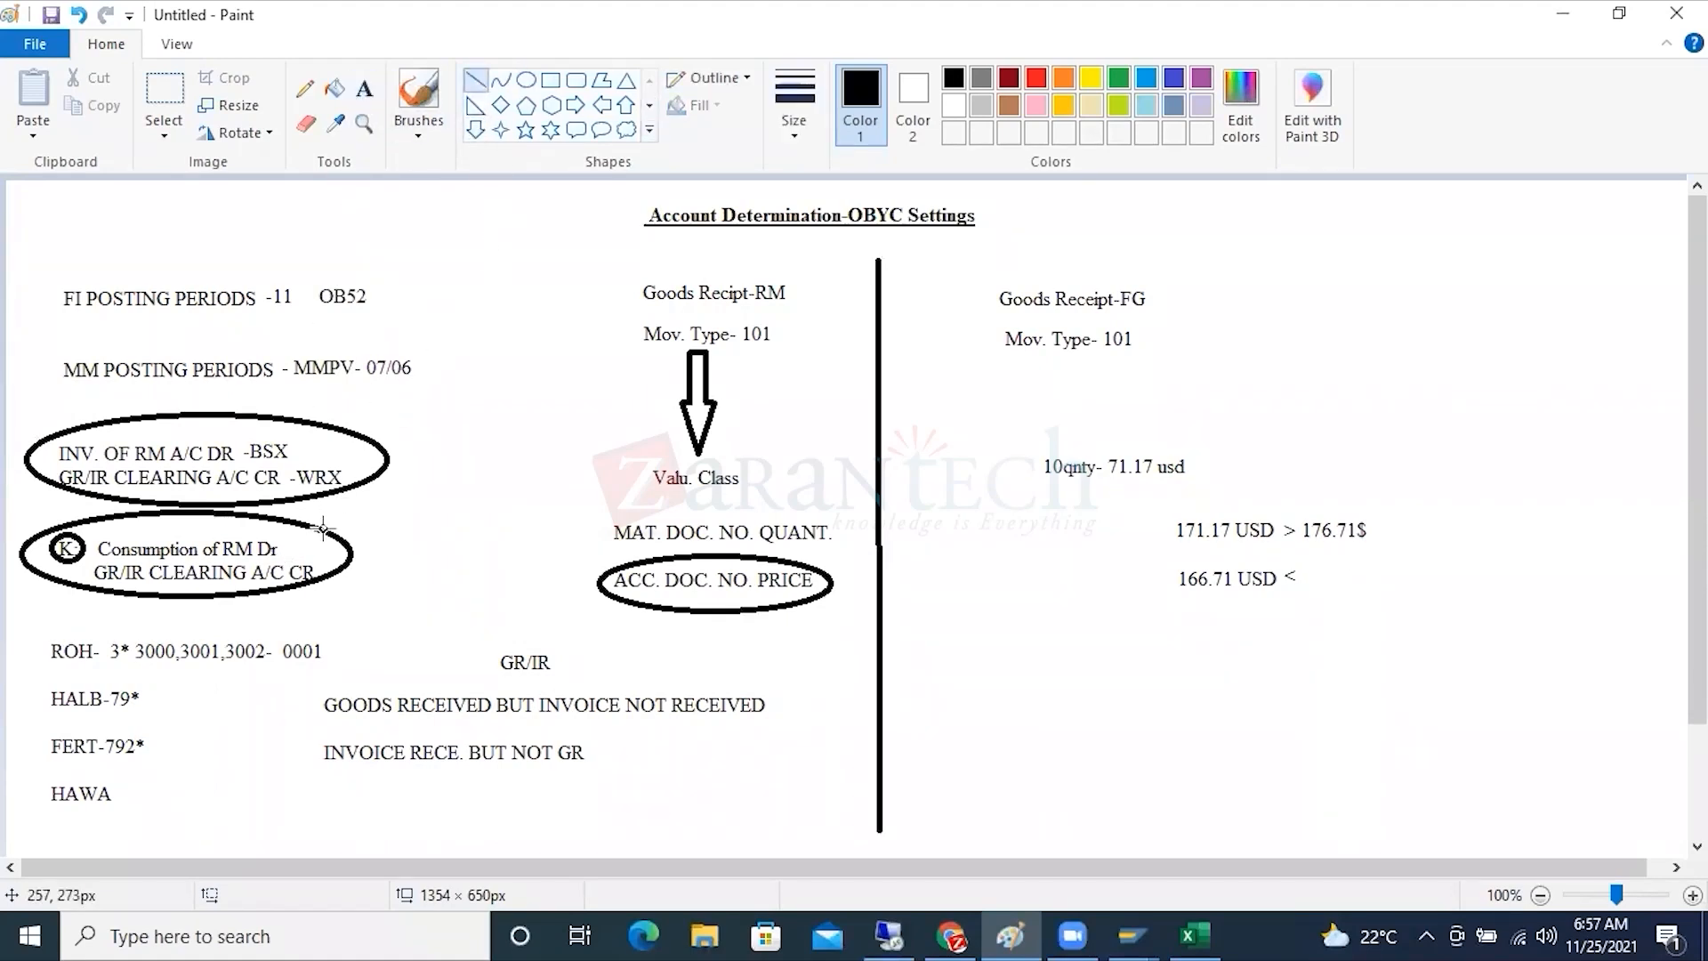
{"action": "left_click_drag", "start_coordinate": [313, 544], "coordinate": [435, 497]}
{"action": "left_click_drag", "start_coordinate": [405, 597], "coordinate": [313, 547]}
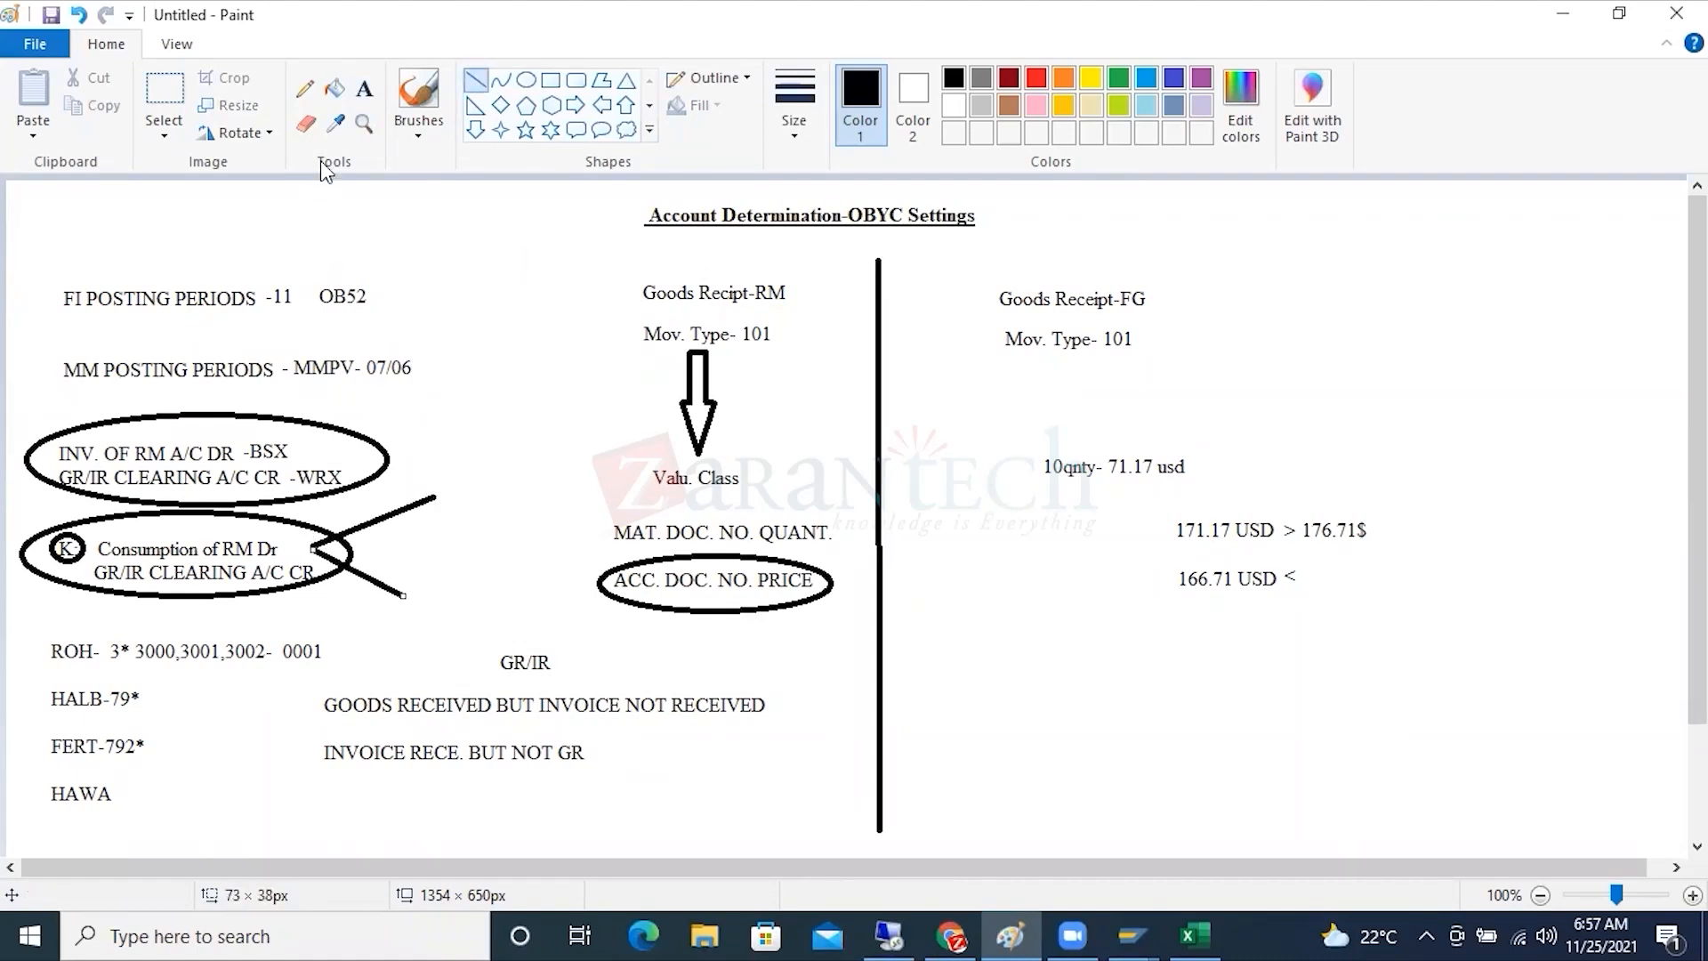
Label the upper branch "With CE" and the lower branch "W/O CE".
{"action": "left_click", "coordinate": [364, 89]}
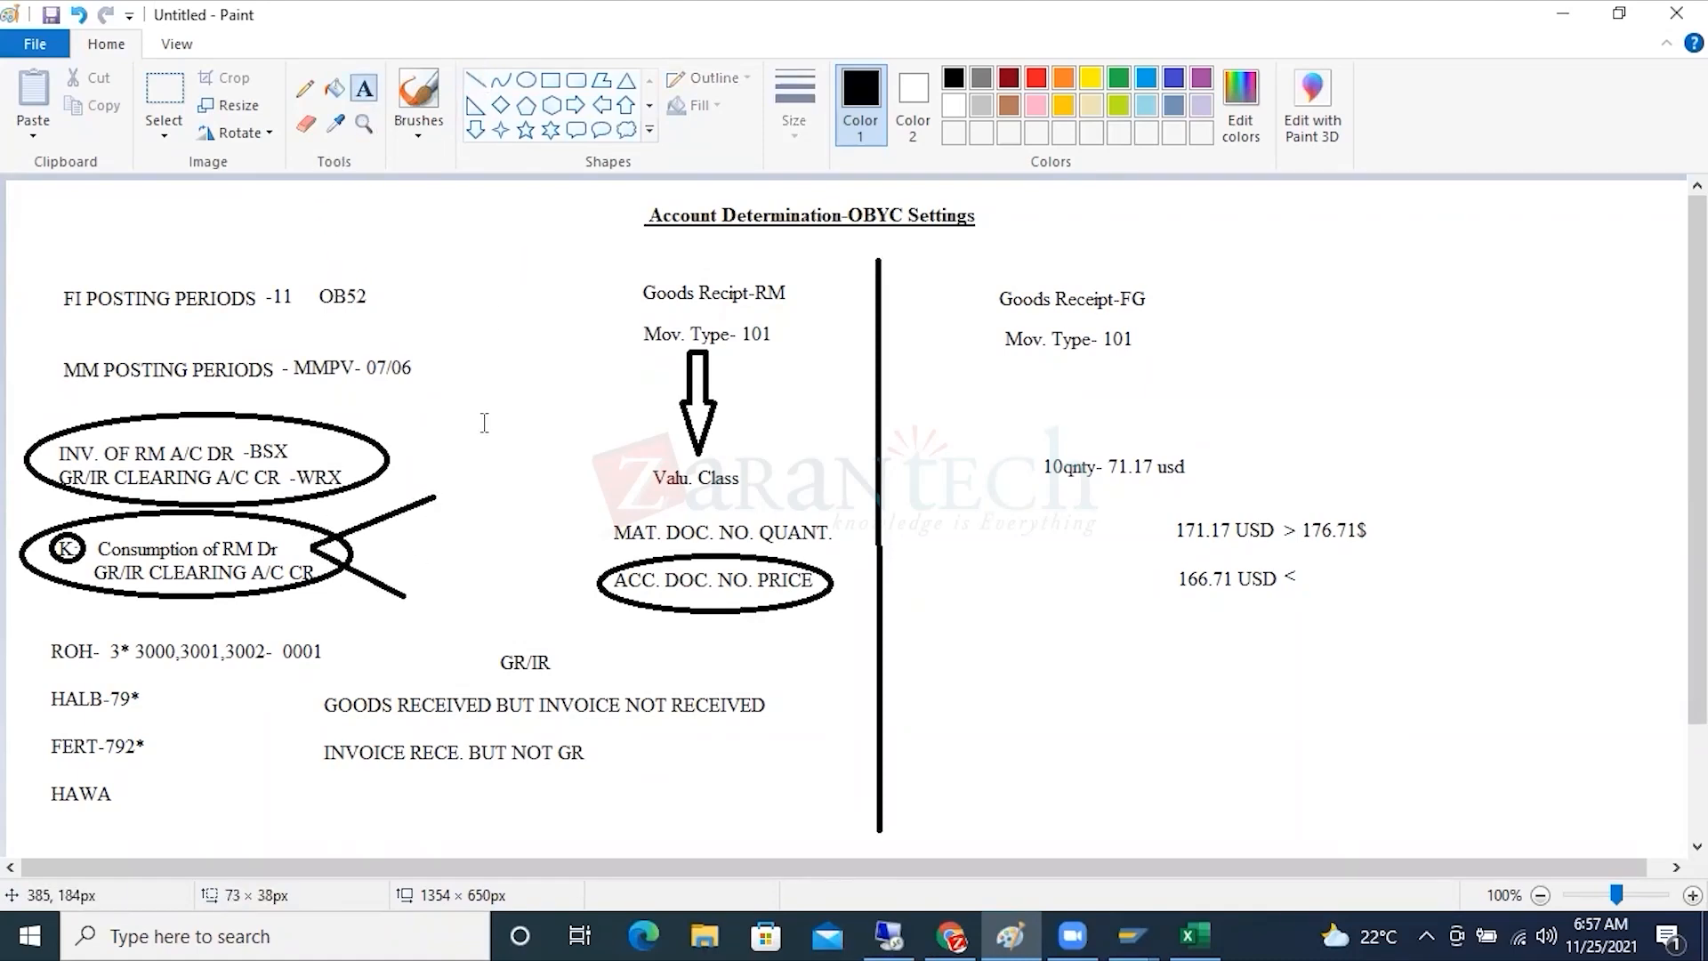
{"action": "left_click", "coordinate": [442, 484]}
{"action": "type", "text": "W"}
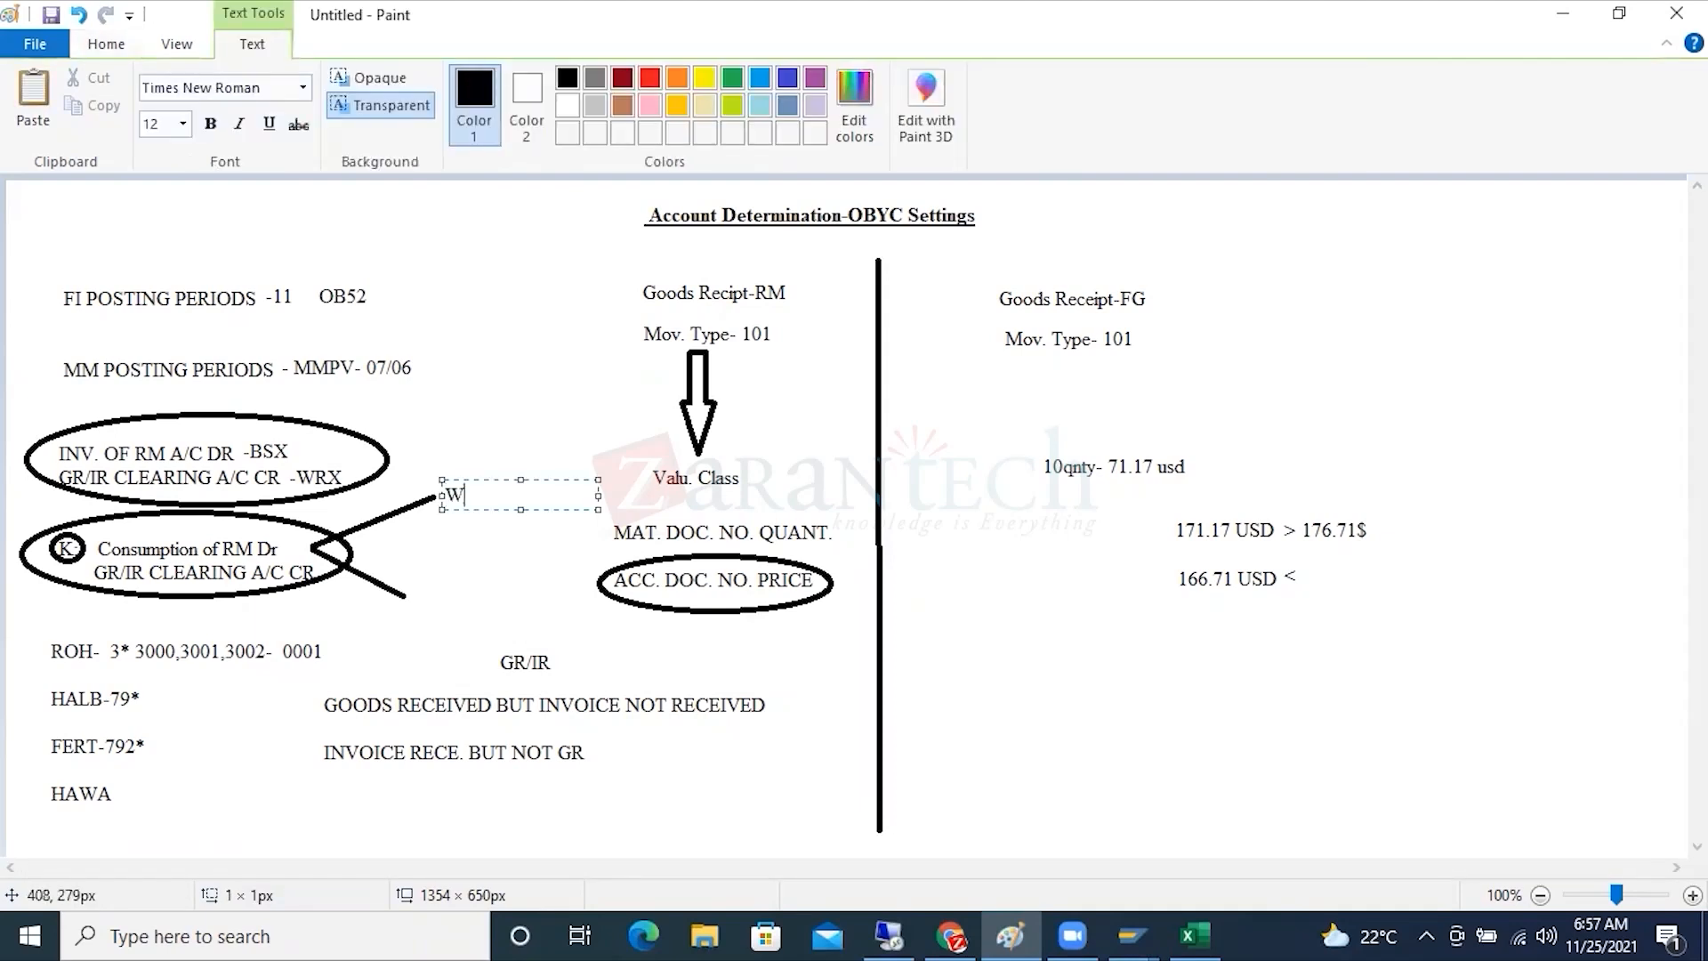
{"action": "type", "text": "ith CE"}
{"action": "left_click", "coordinate": [414, 585]}
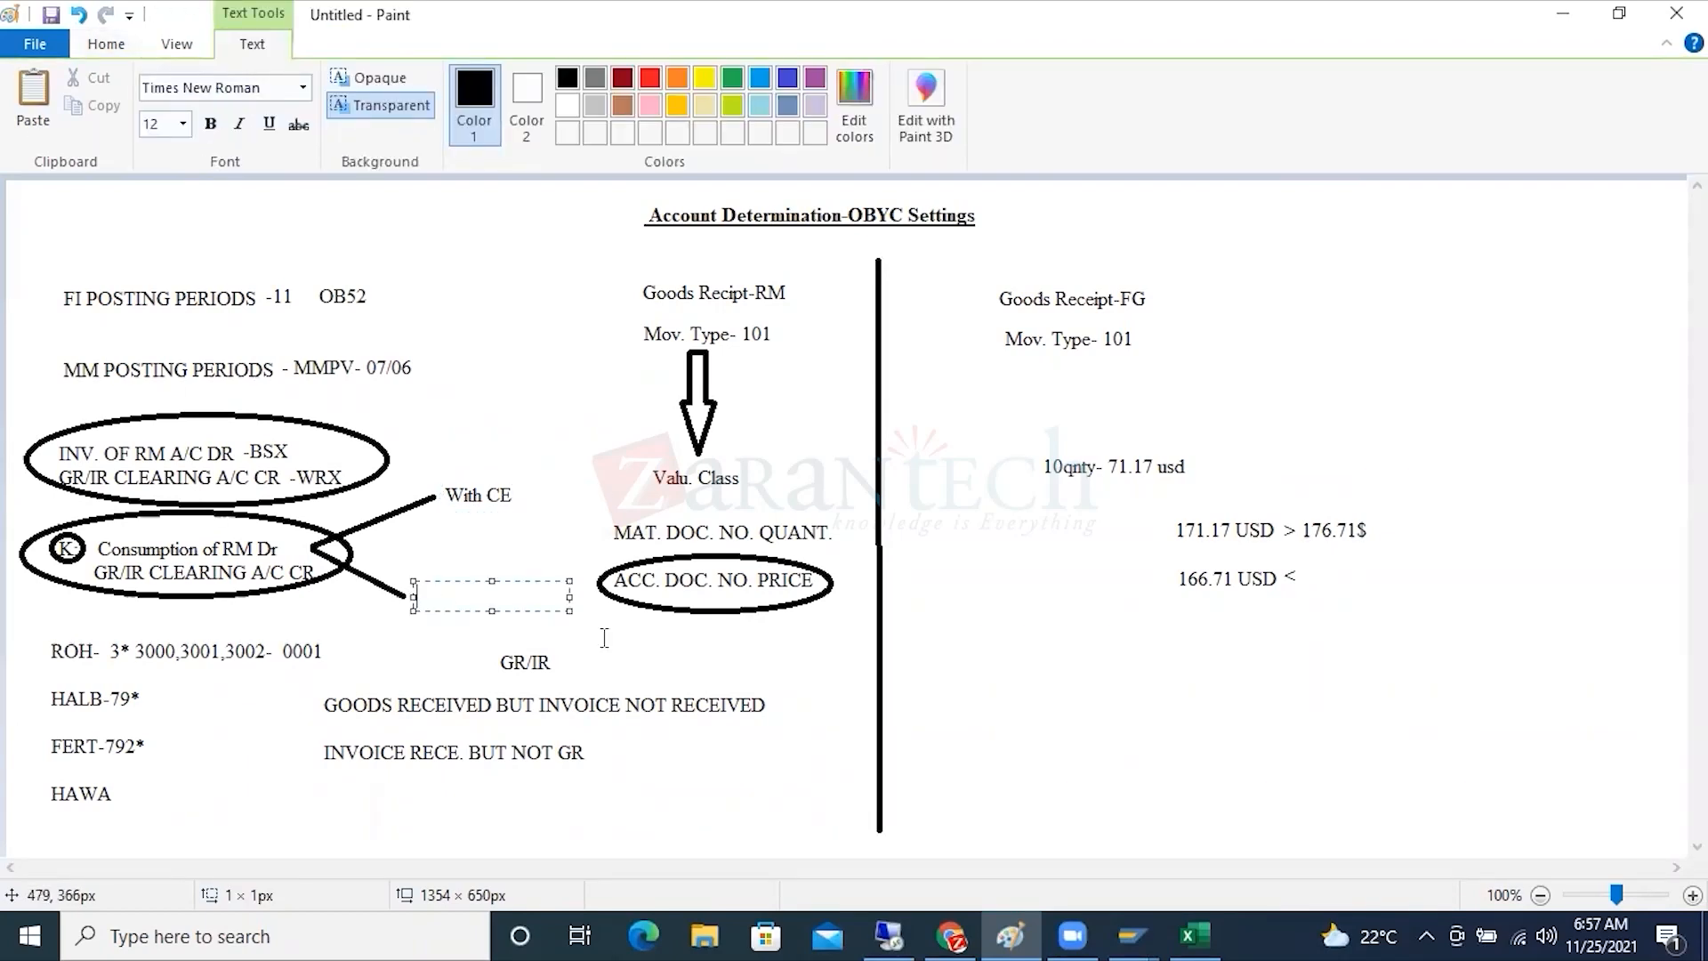
{"action": "type", "text": "W/O CE"}
{"action": "left_click", "coordinate": [514, 504]}
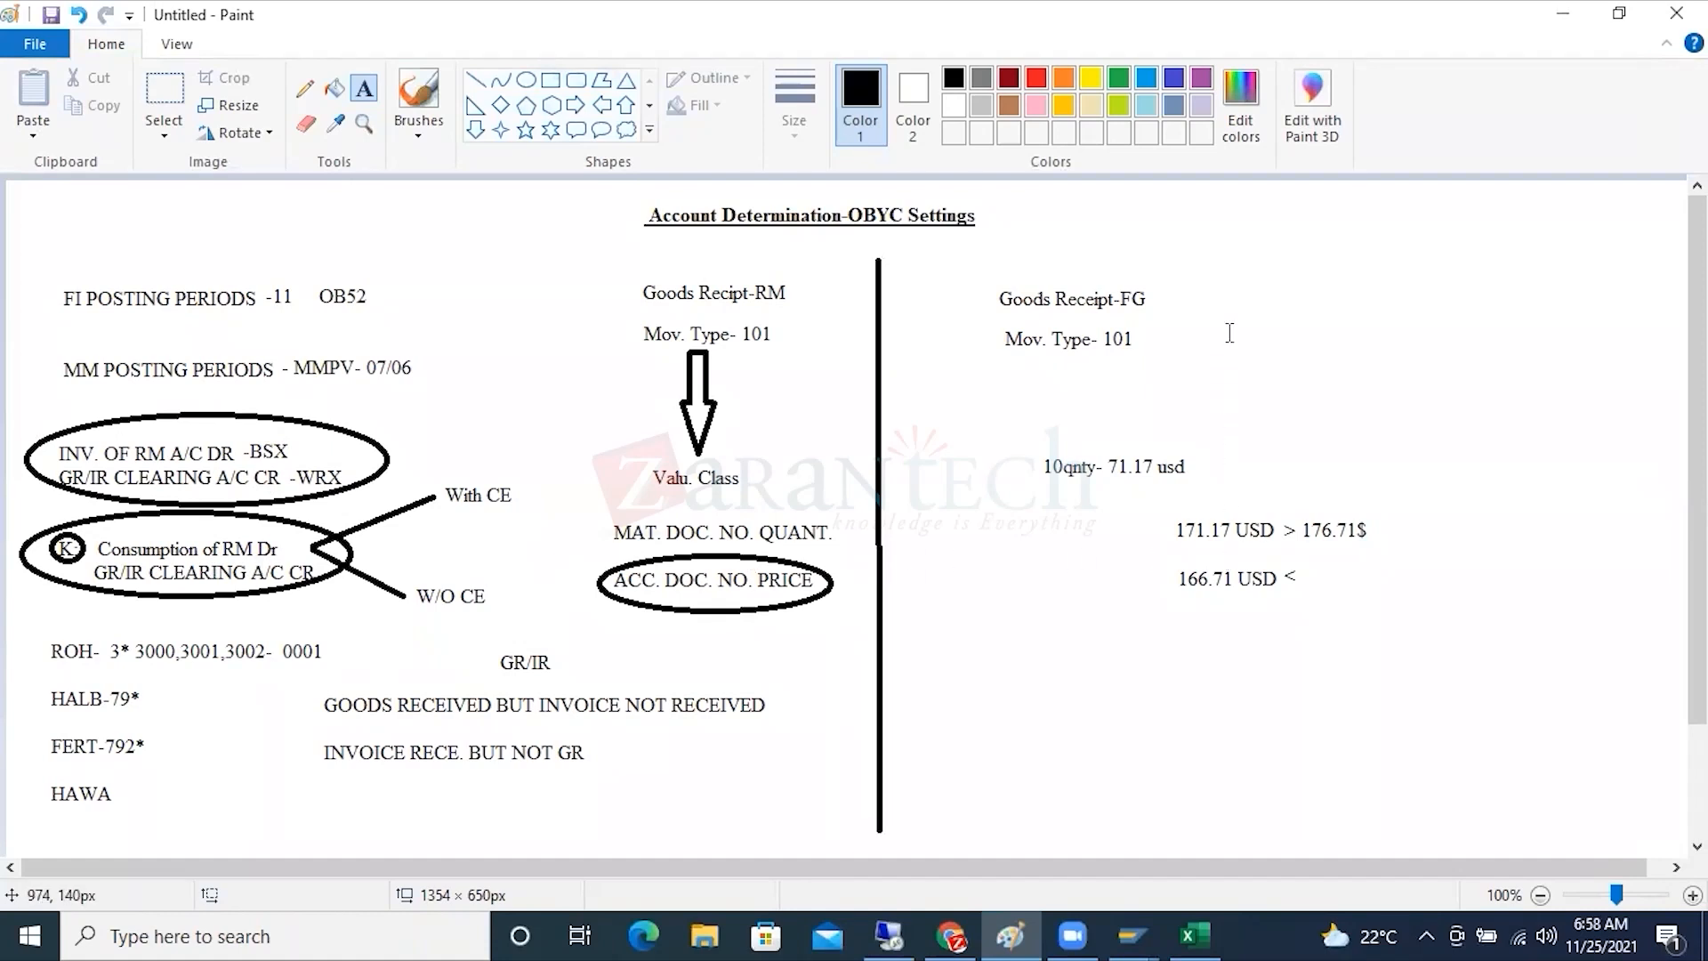
Add the one-line heading "GOODS ISSUE AGANIST PROD. ORDER-261" beside Goods Receipt-FG, widening its text box to fit.
{"action": "left_click", "coordinate": [1228, 285]}
{"action": "type", "text": "GOODS ISSUE"}
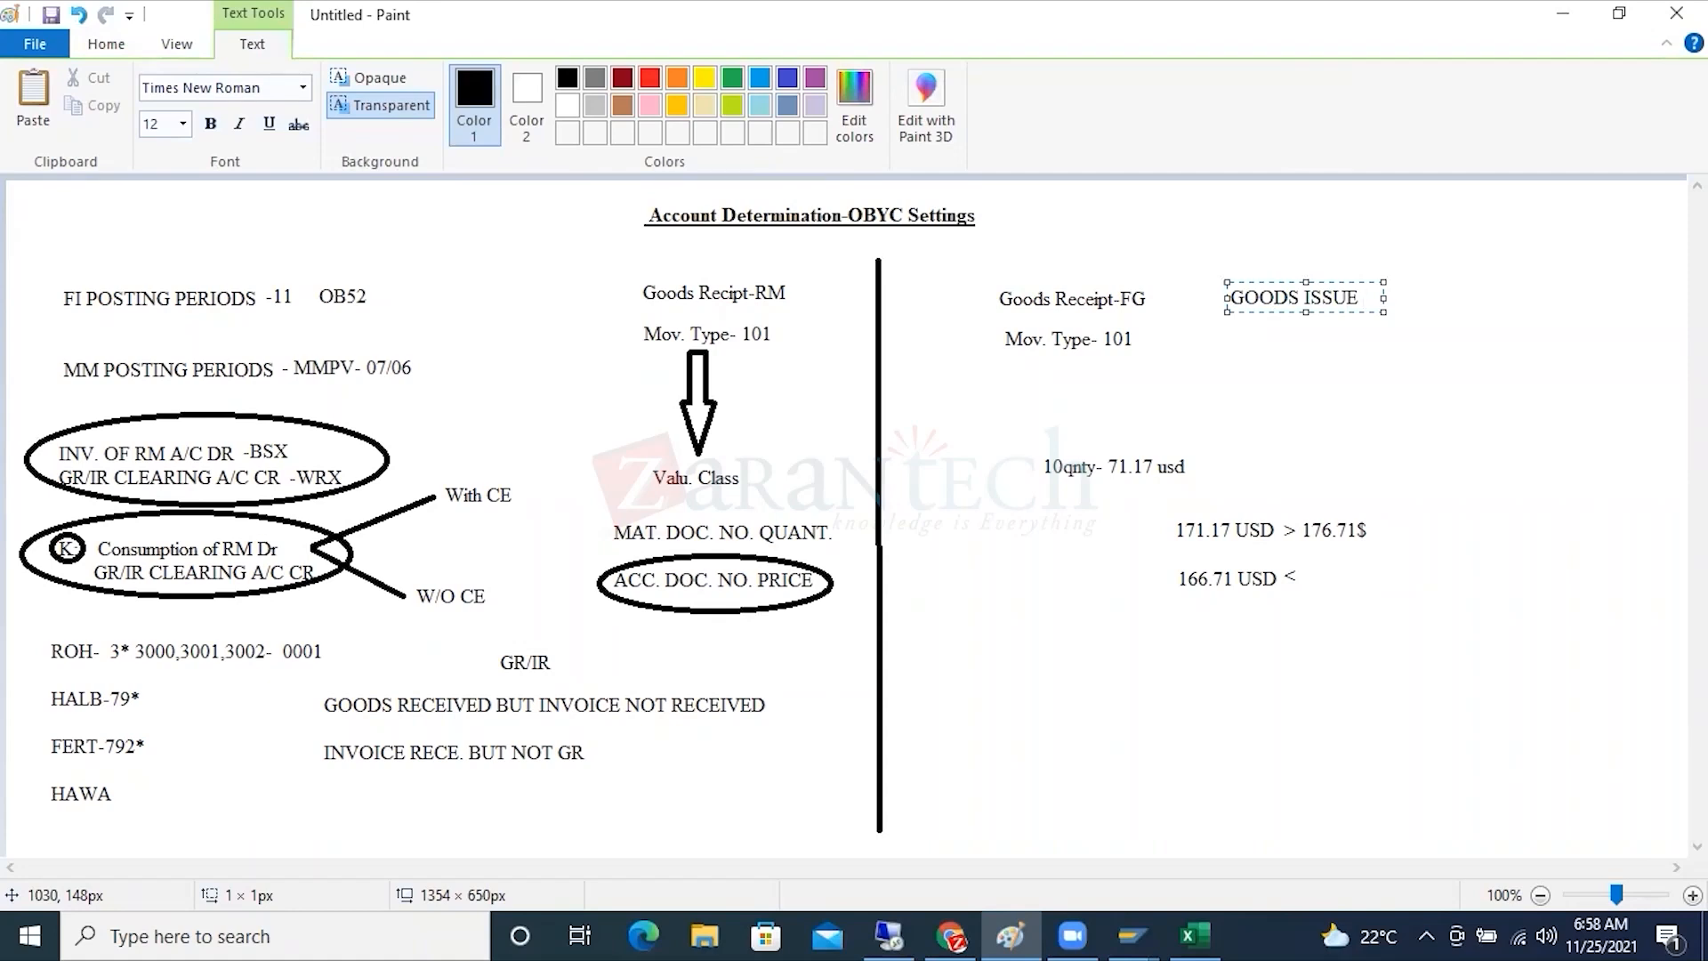
{"action": "key", "text": "Return"}
{"action": "type", "text": "AGANIST PROD."}
{"action": "key", "text": "Return"}
{"action": "type", "text": "ORDER"}
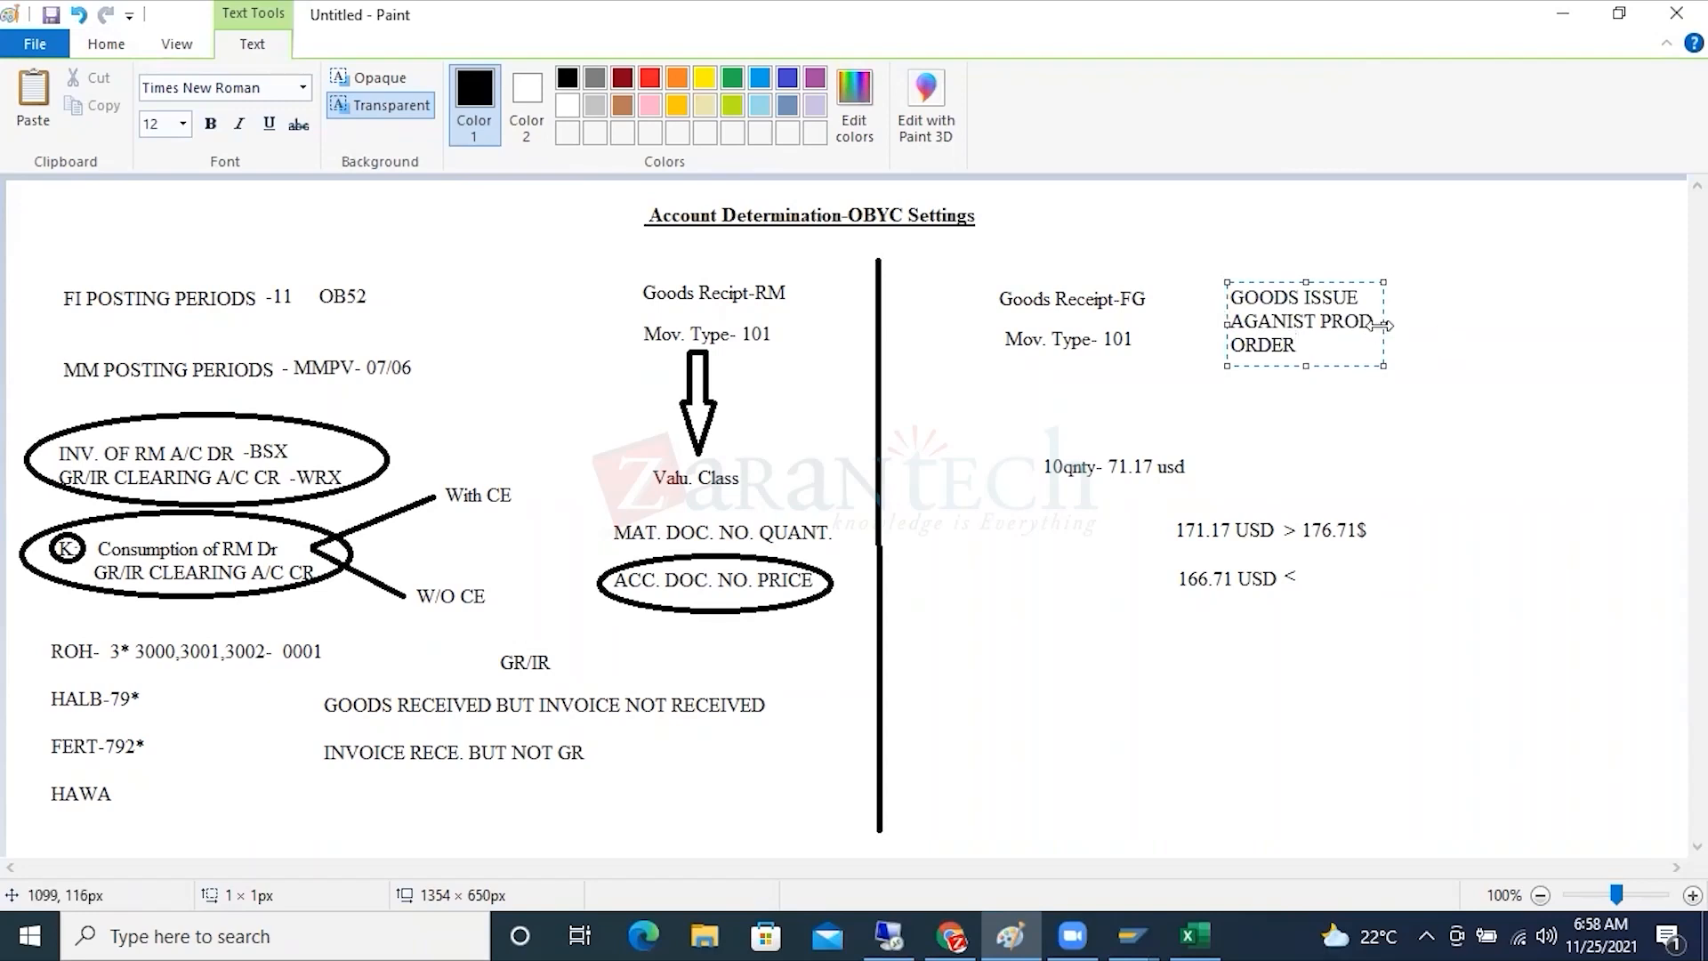
{"action": "left_click_drag", "start_coordinate": [1383, 325], "coordinate": [1439, 301]}
{"action": "left_click", "coordinate": [1610, 305]}
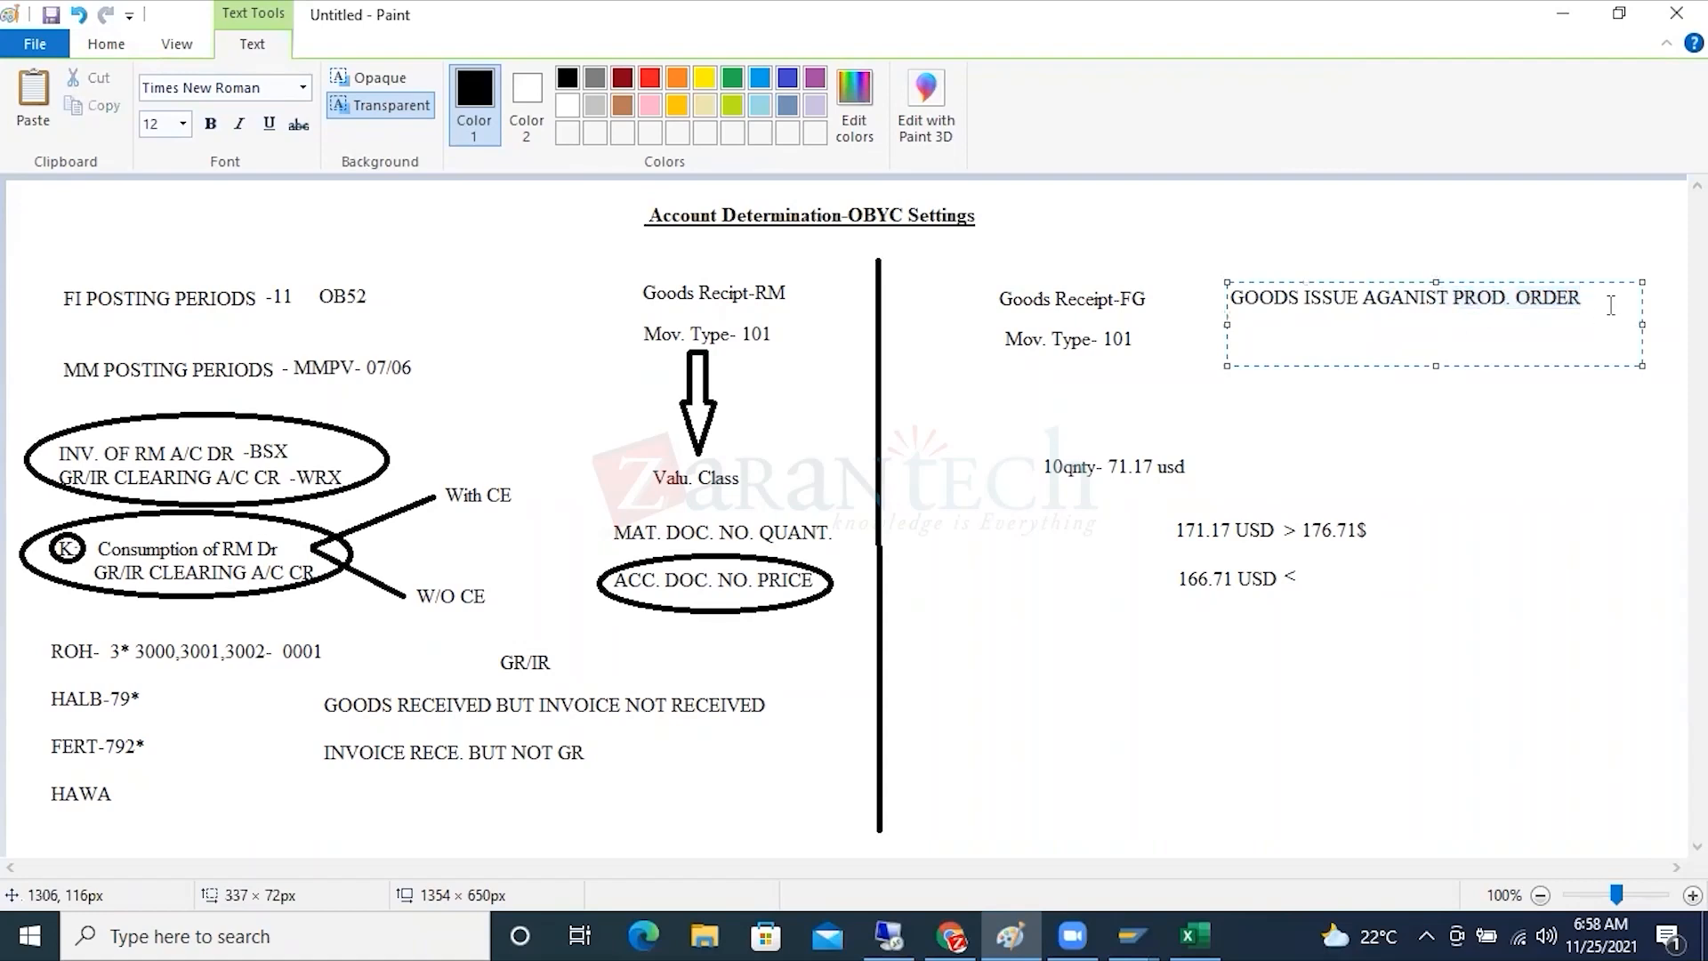
{"action": "type", "text": "-261"}
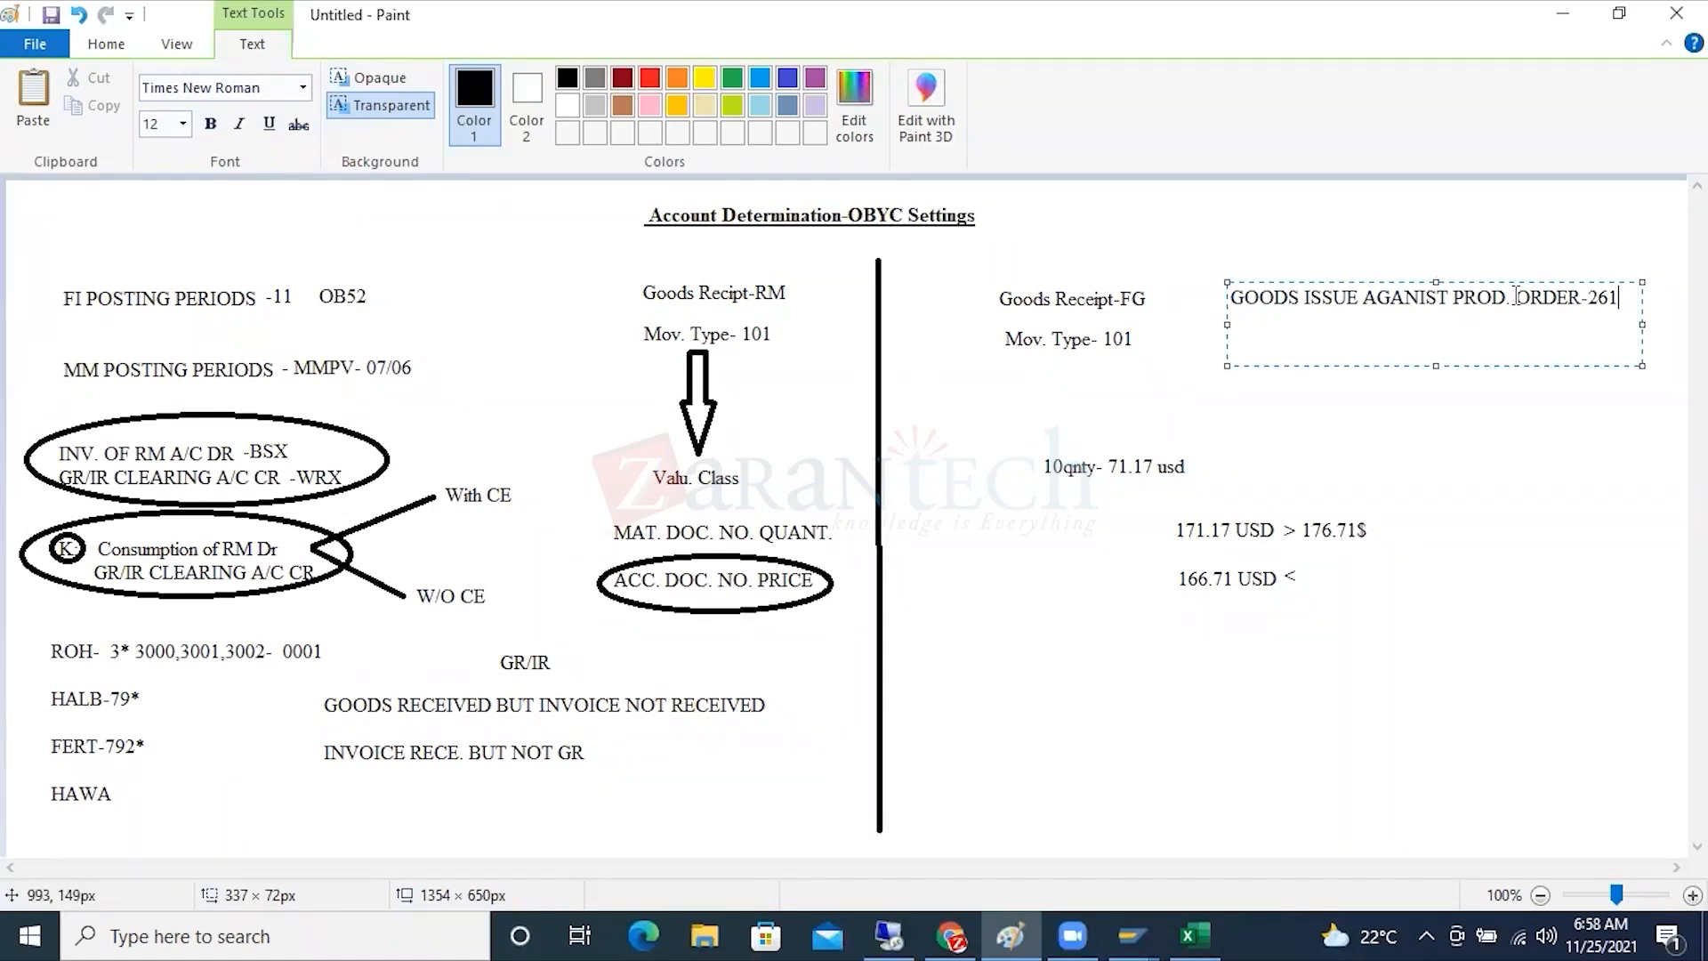
{"action": "left_click_drag", "start_coordinate": [1581, 296], "coordinate": [1231, 298]}
{"action": "left_click_drag", "start_coordinate": [1616, 296], "coordinate": [1581, 297]}
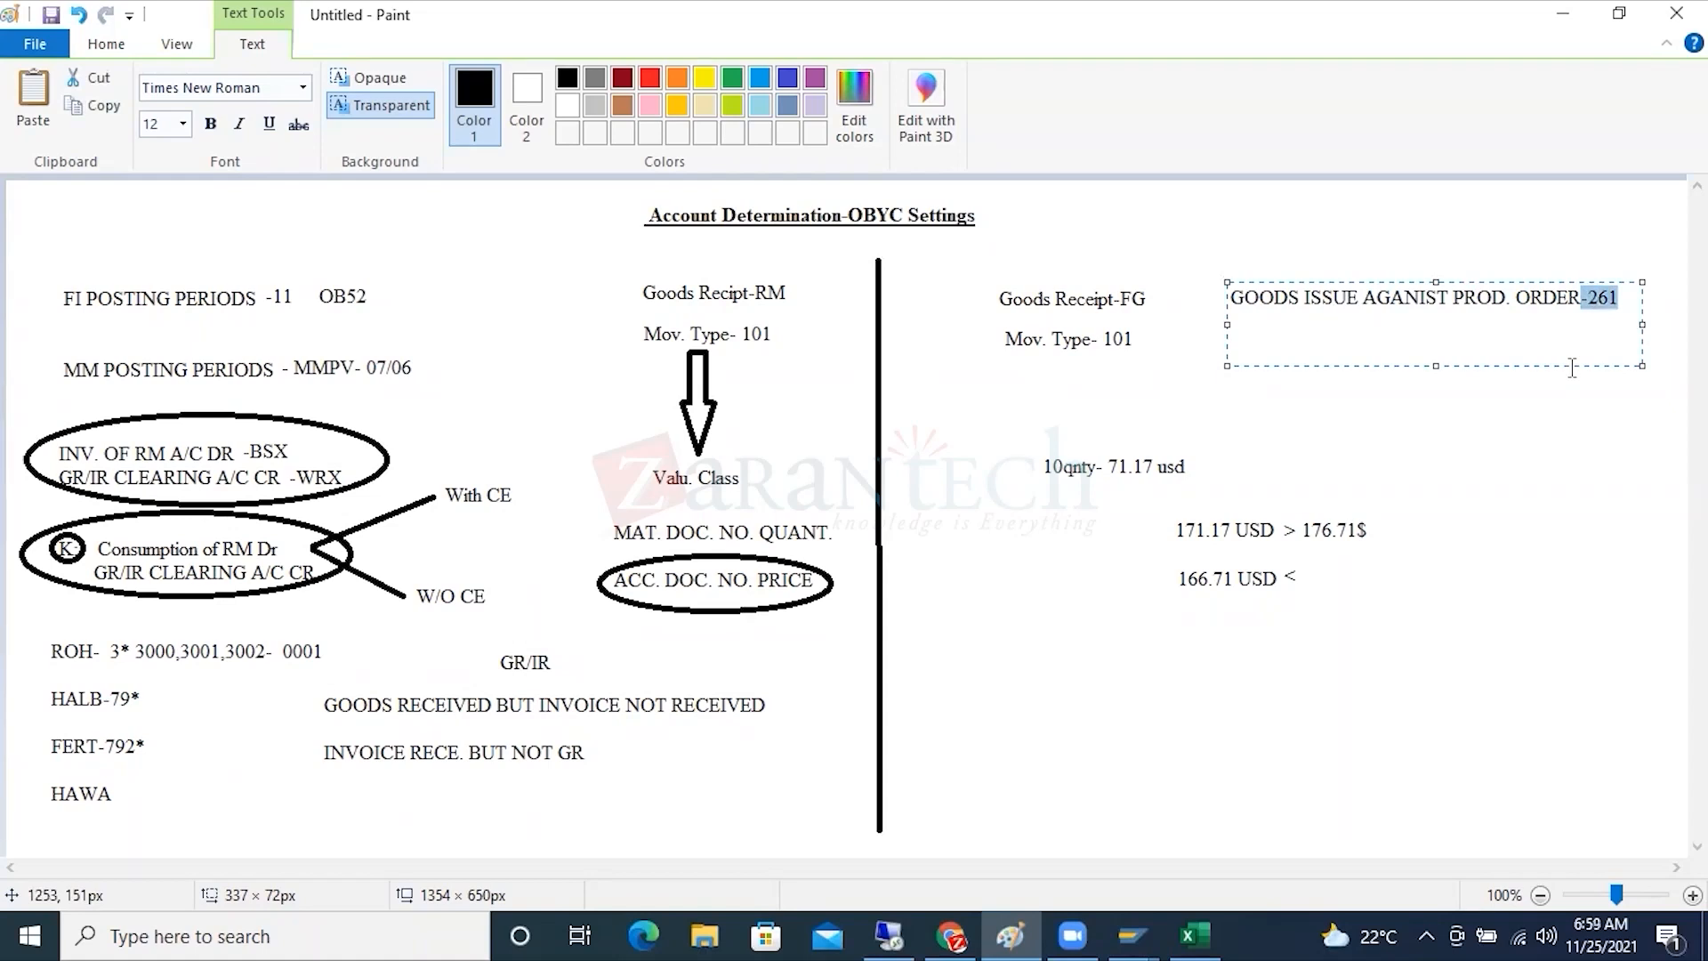
{"action": "left_click", "coordinate": [280, 555]}
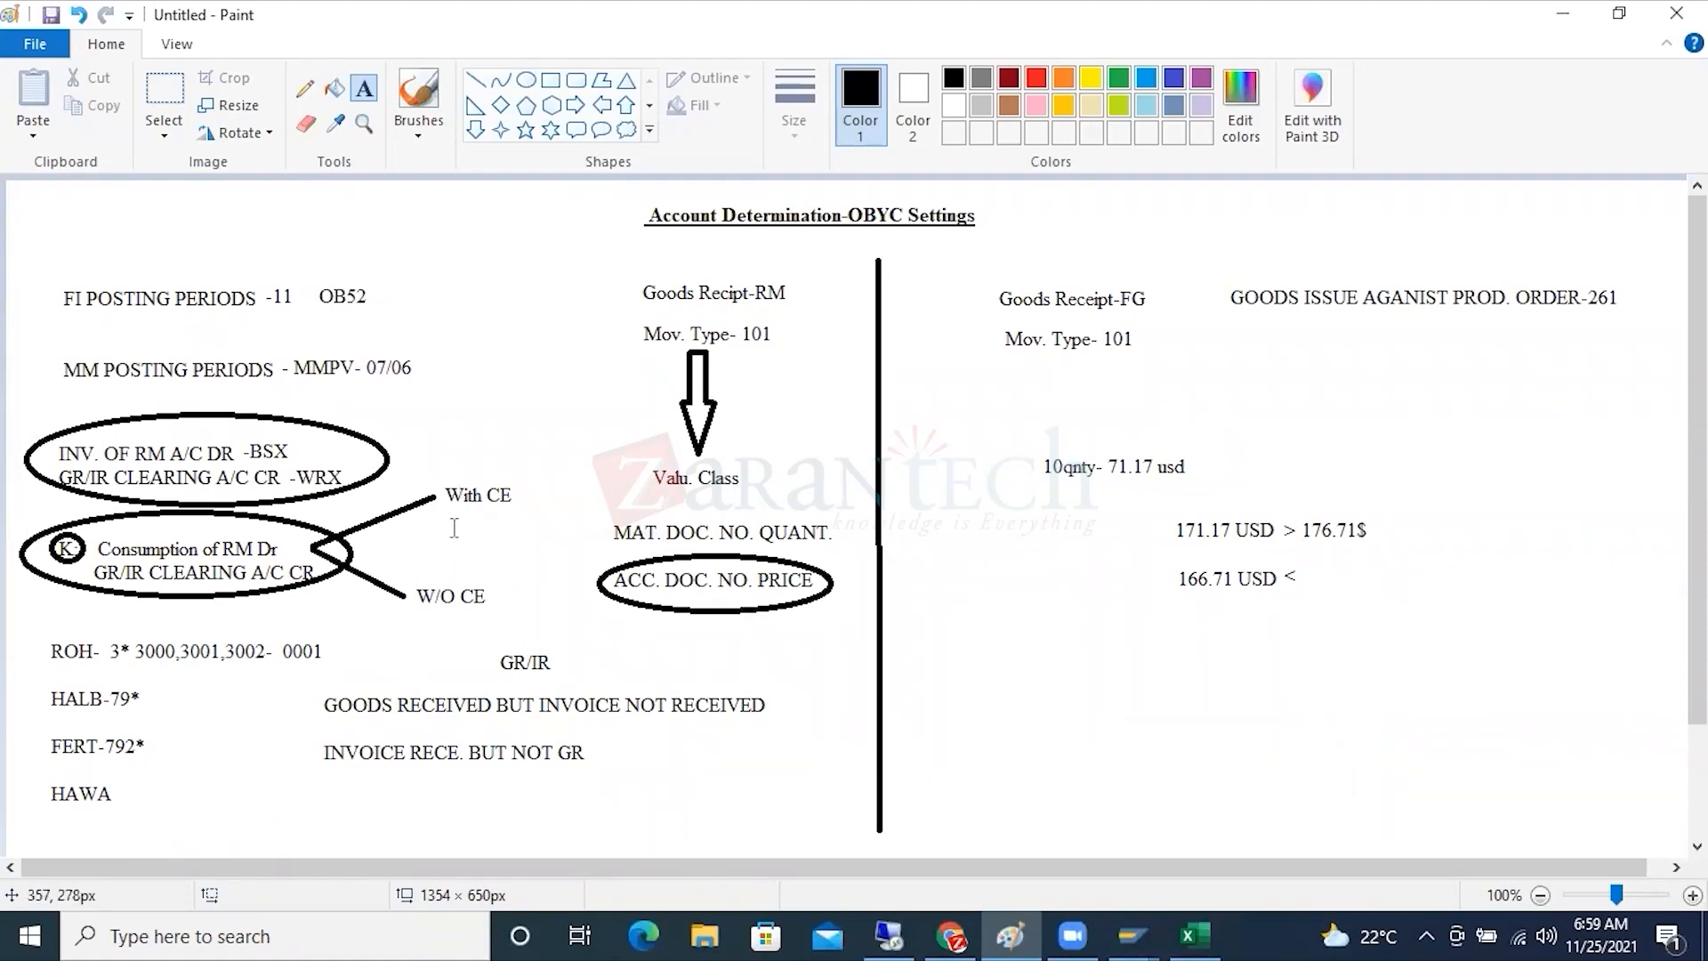
Add the text "VAY/VAX" below the With CE label.
{"action": "left_click", "coordinate": [453, 528]}
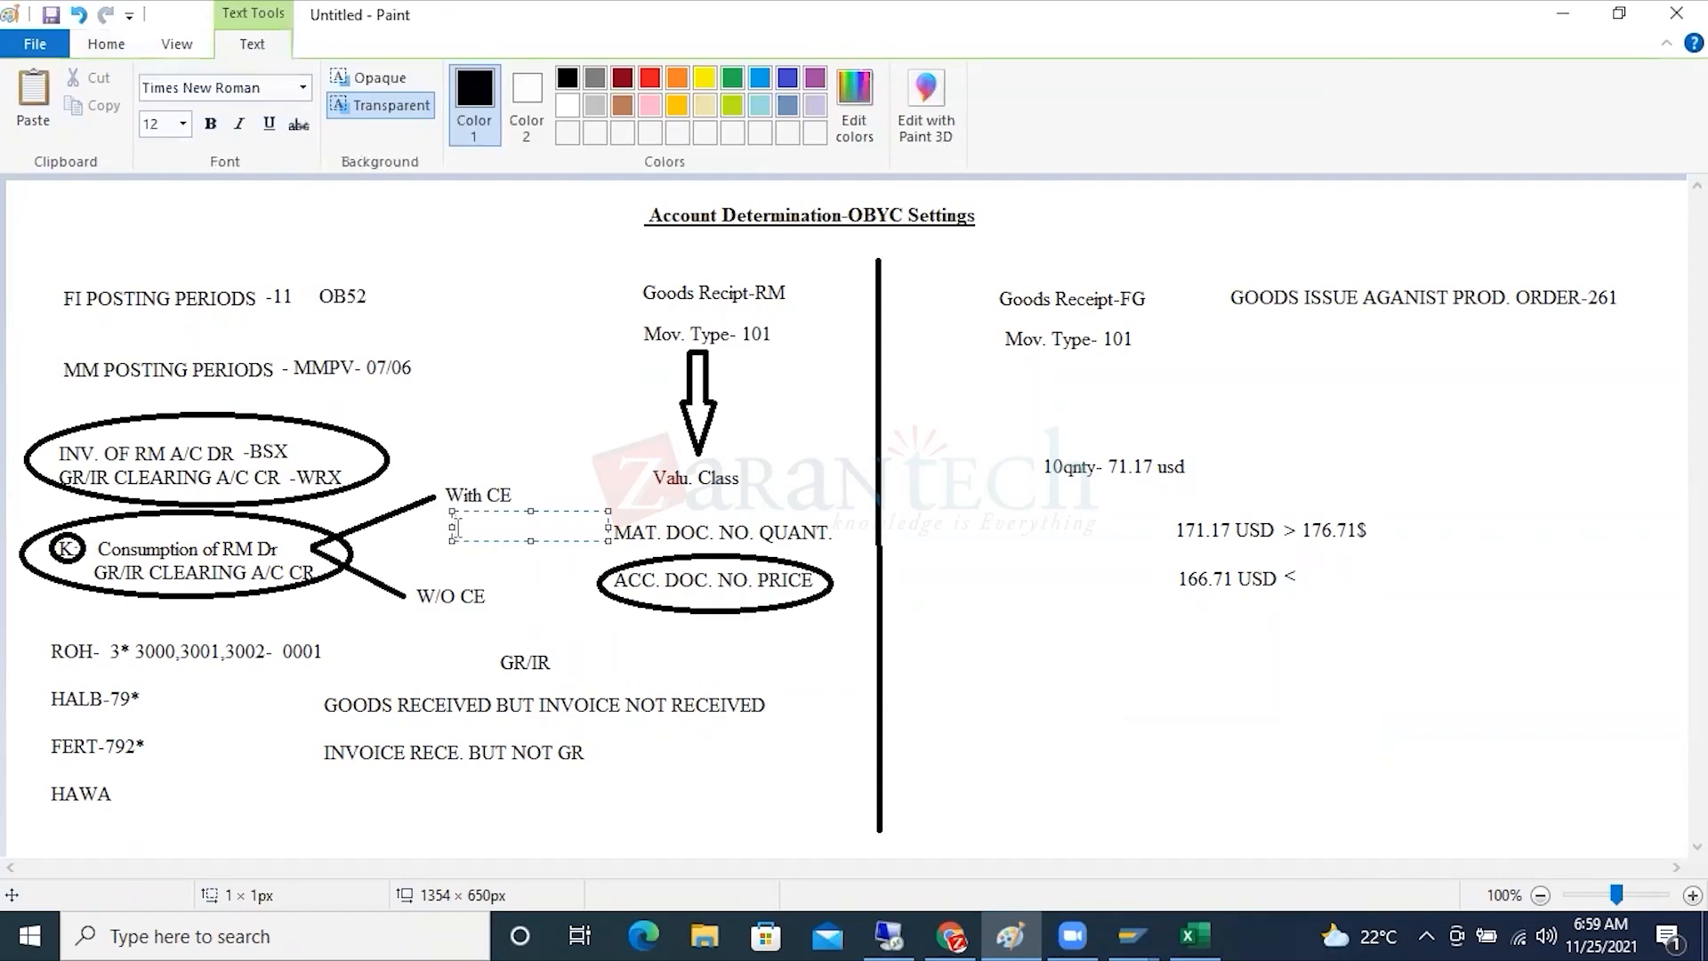
{"action": "type", "text": "VAY/VAX"}
{"action": "left_click_drag", "start_coordinate": [545, 527], "coordinate": [457, 533]}
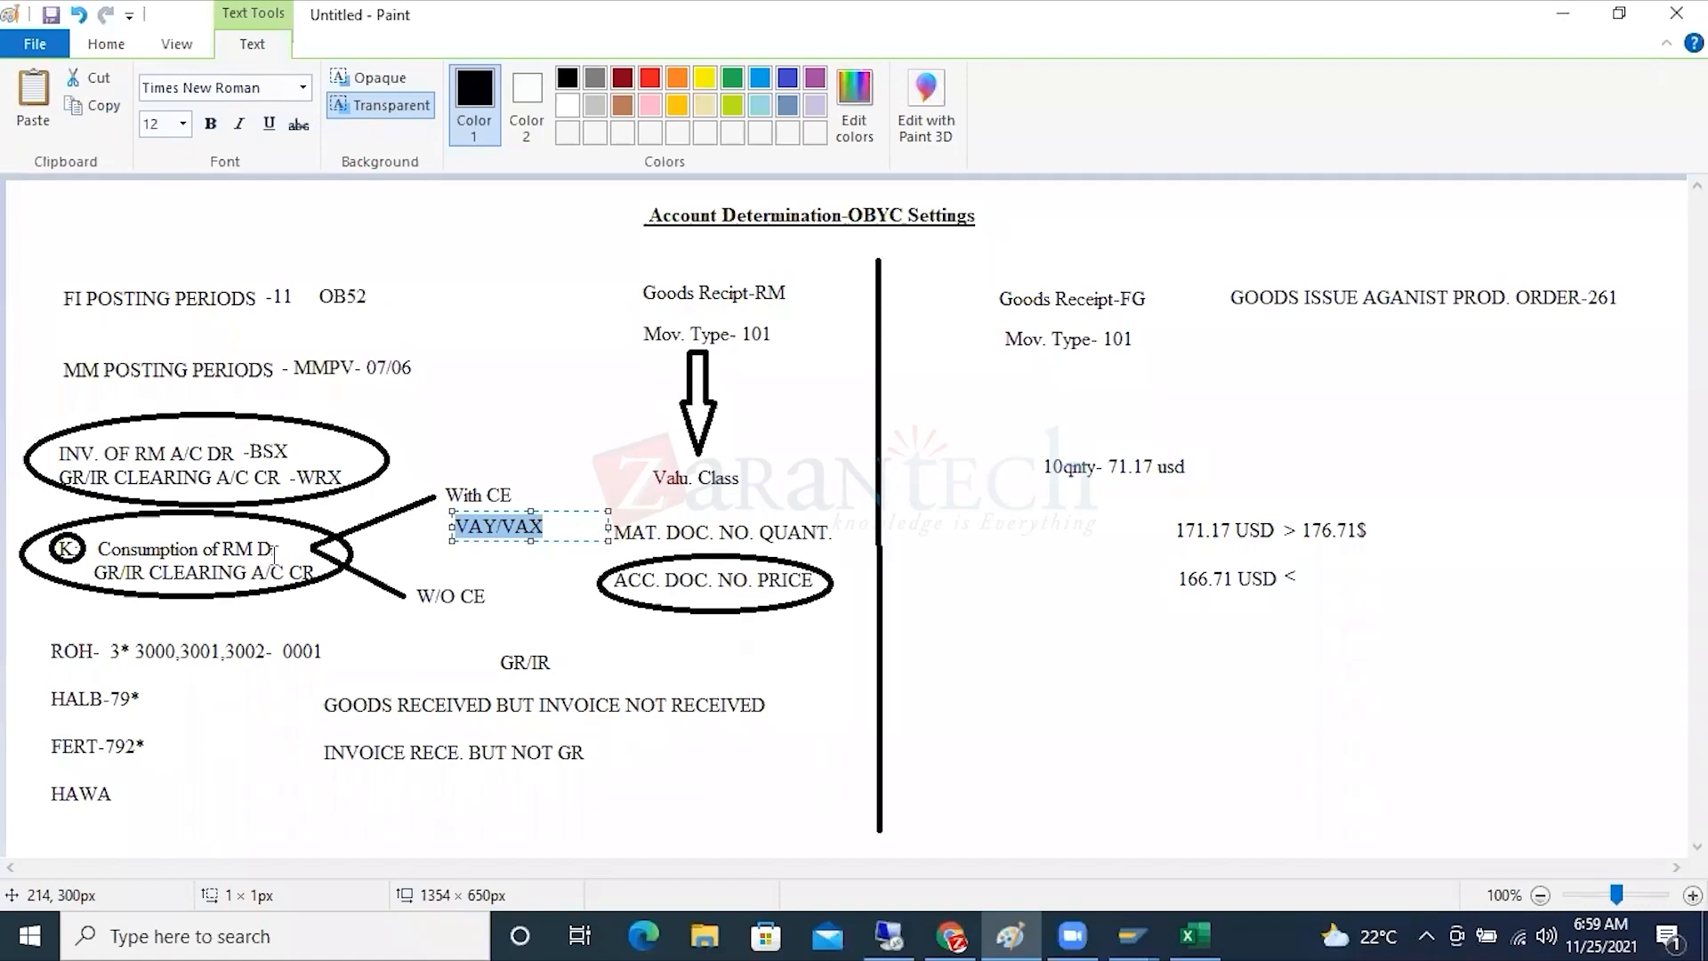
{"action": "left_click", "coordinate": [1086, 478]}
Draw a long down arrow below the goods issue heading, ending beside the 166.71 USD note.
{"action": "left_click", "coordinate": [476, 130]}
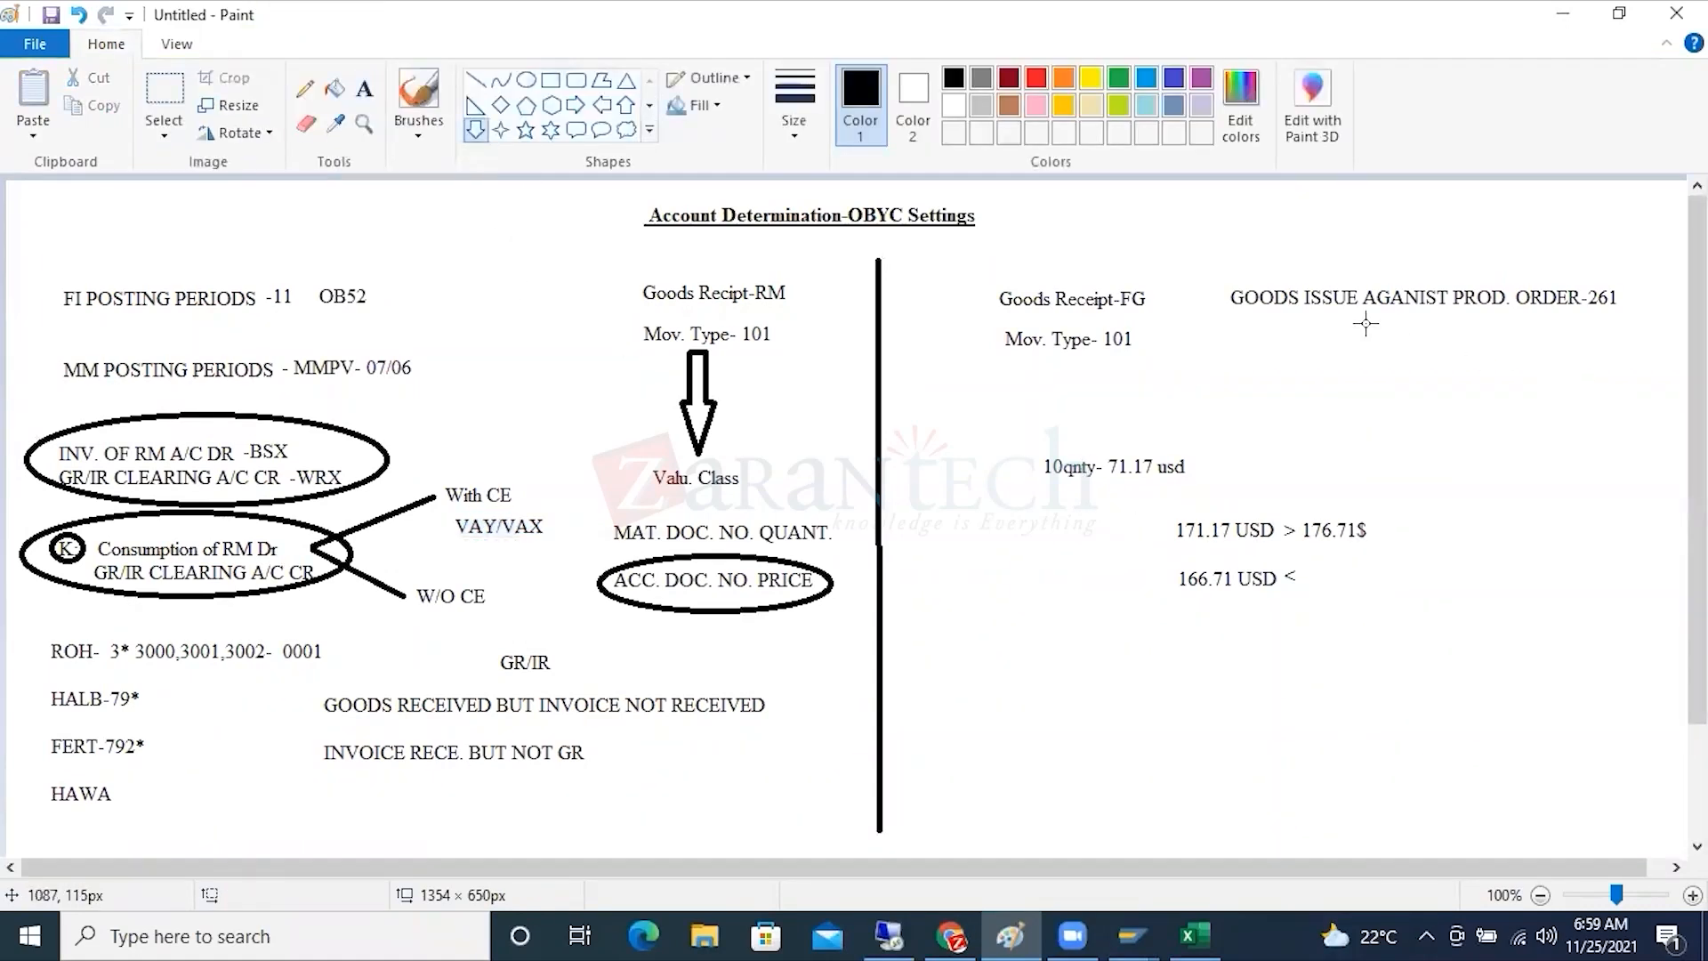
{"action": "left_click_drag", "start_coordinate": [1375, 313], "coordinate": [1416, 626]}
{"action": "left_click", "coordinate": [1448, 665]}
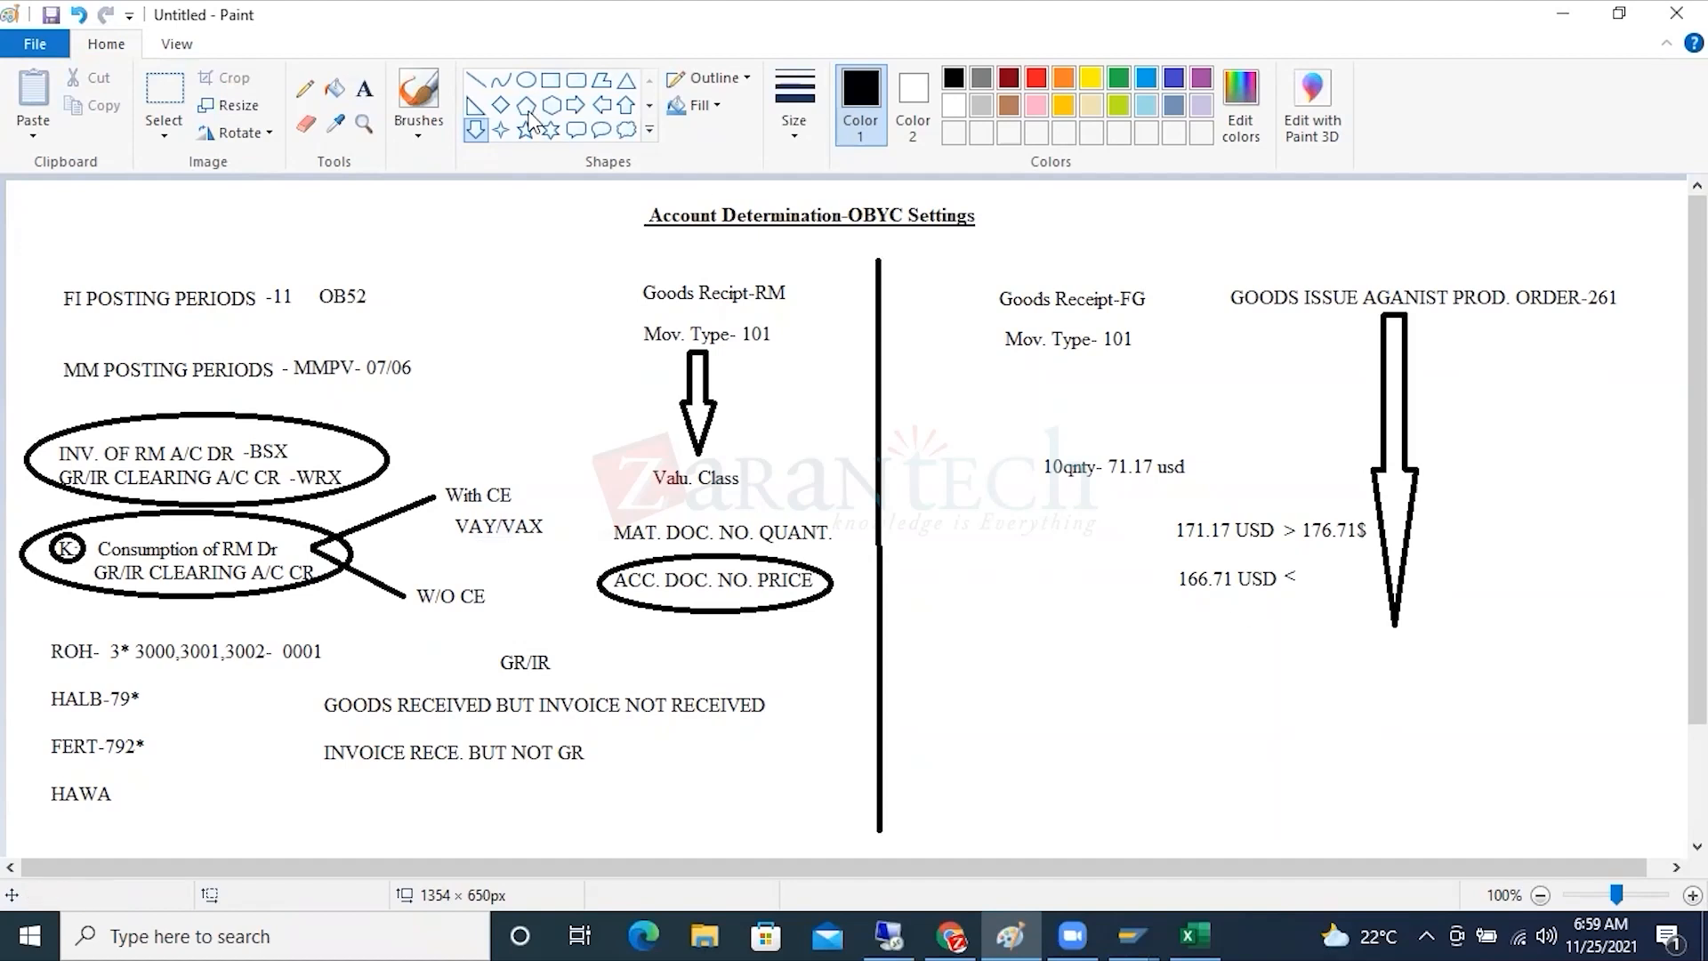
Add the text "COGS" just below the tip of the long goods issue arrow.
{"action": "left_click", "coordinate": [364, 88]}
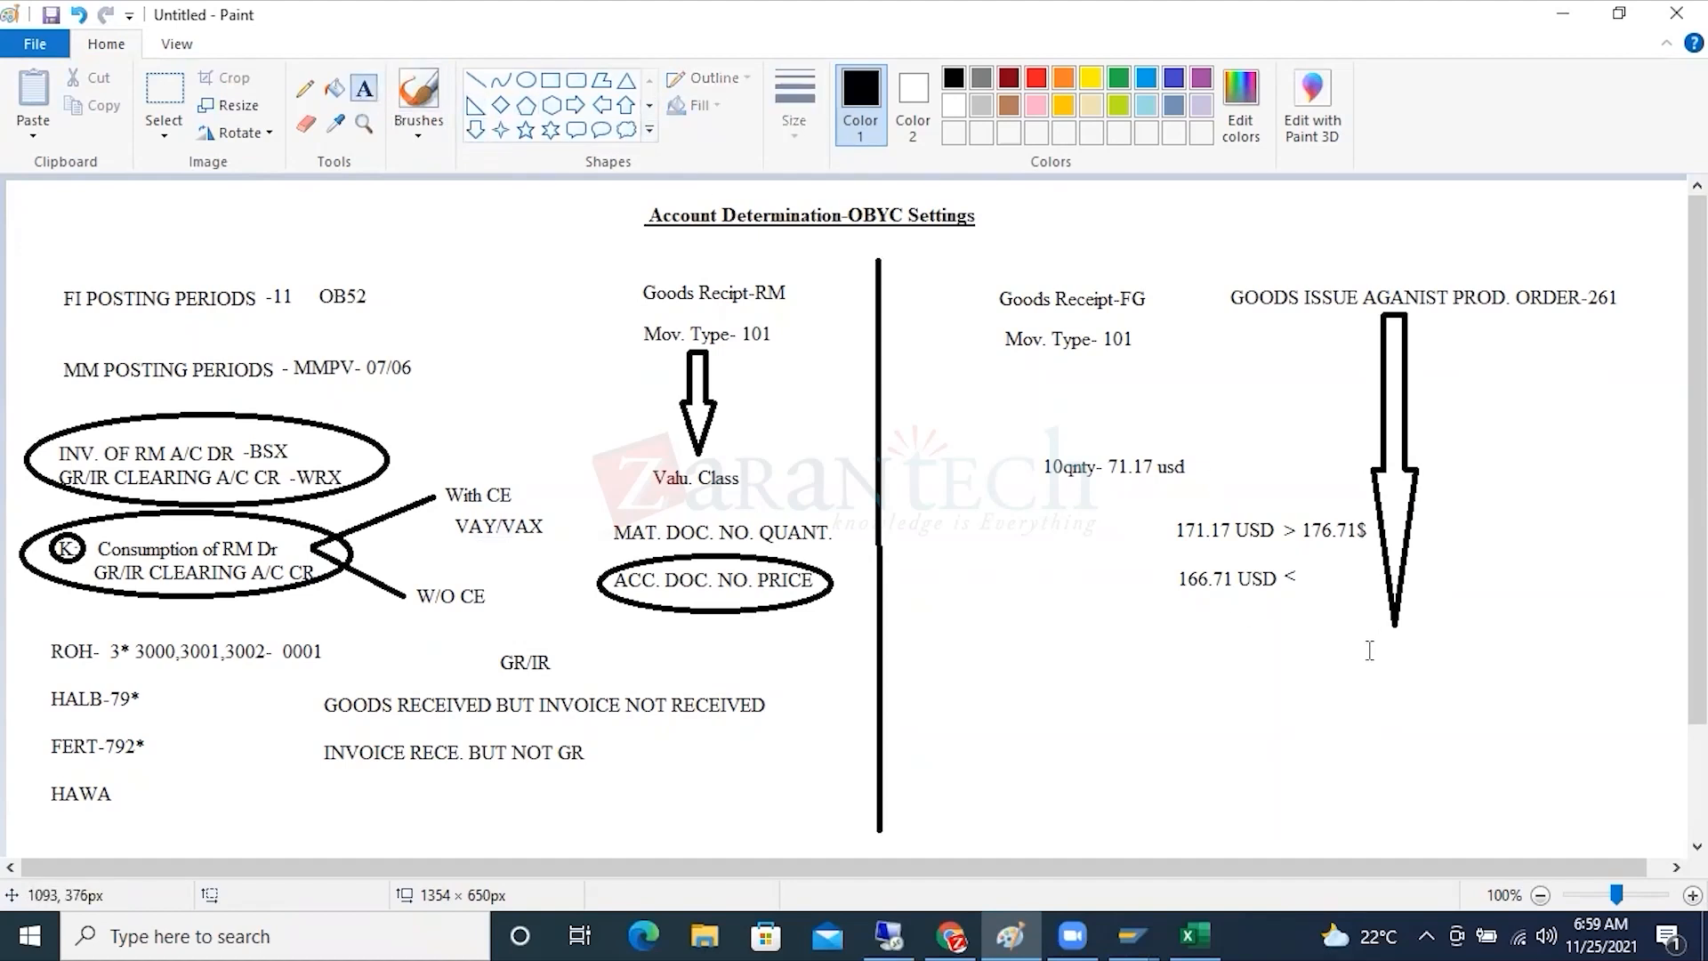
{"action": "left_click", "coordinate": [1368, 635]}
{"action": "type", "text": "COGS"}
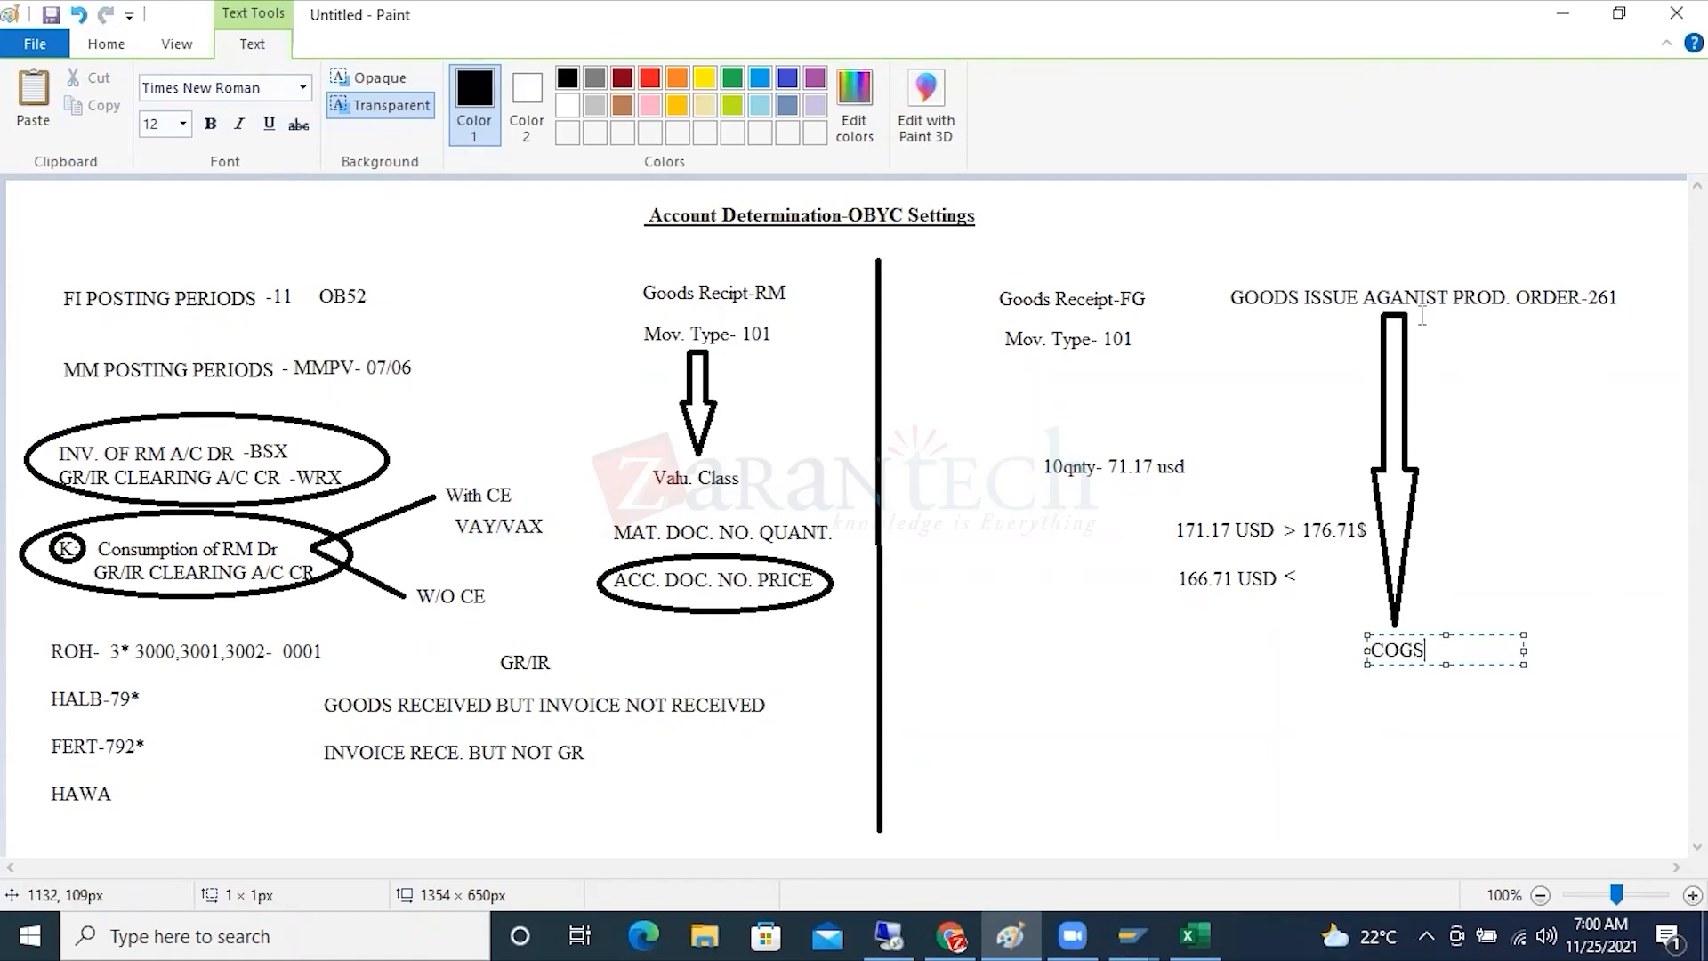
{"action": "left_click_drag", "start_coordinate": [1425, 649], "coordinate": [1367, 650]}
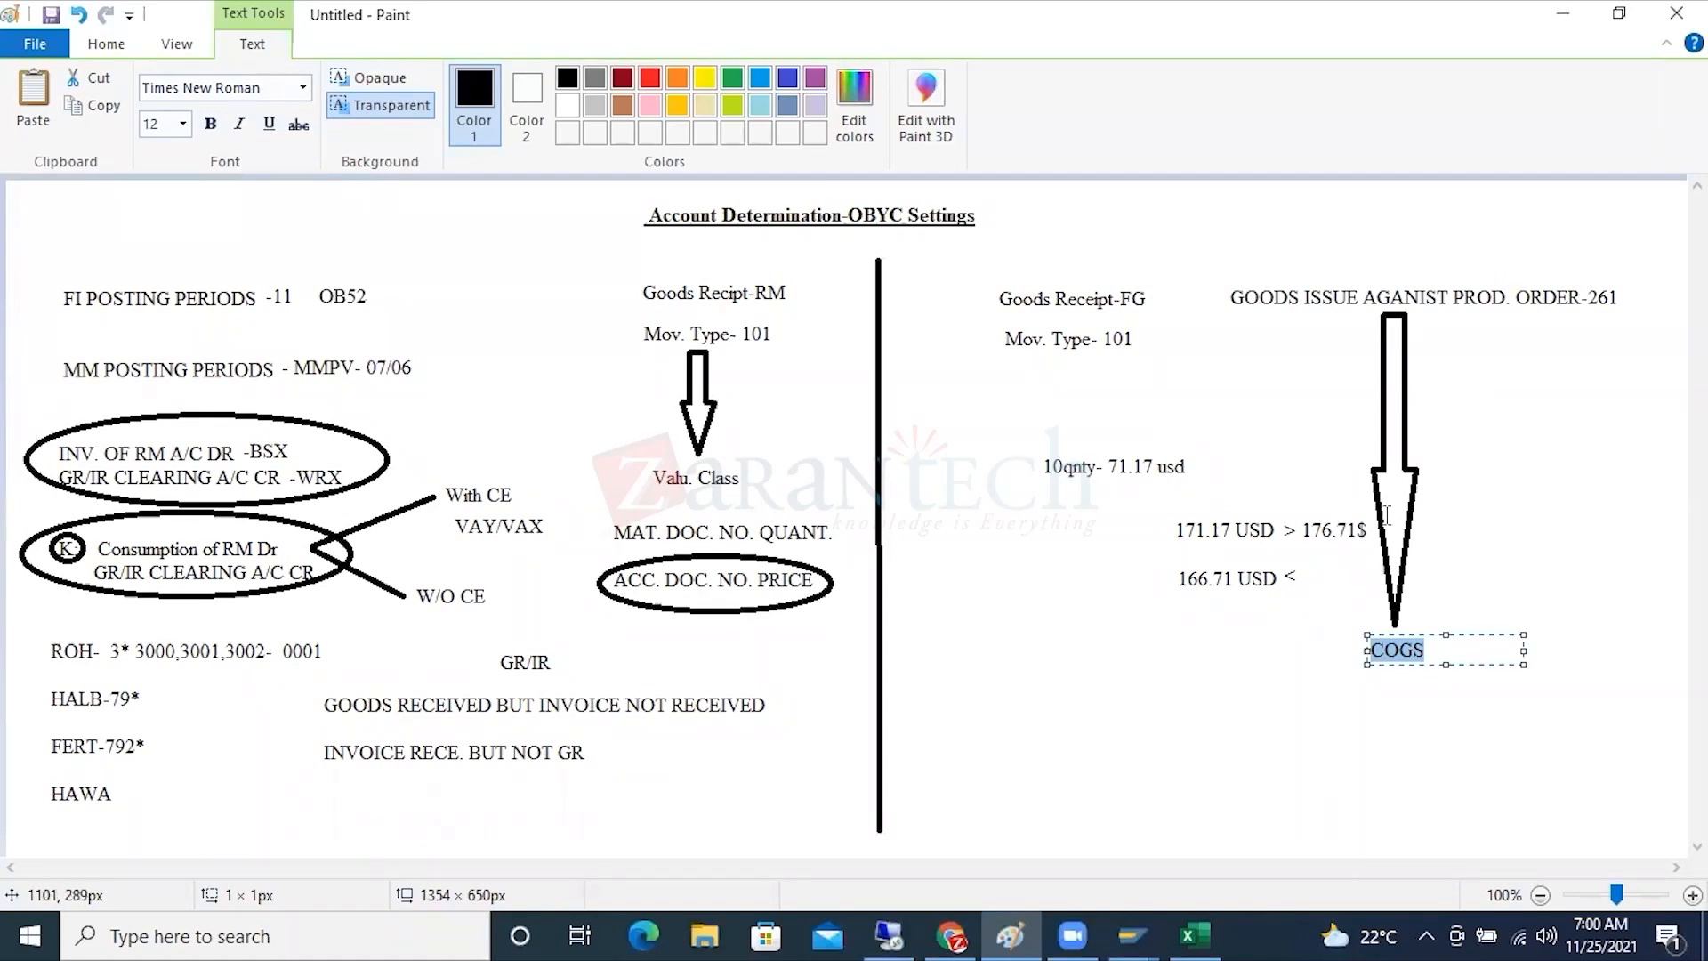
Add the text "GBB" beside the shaft of the long goods issue arrow and highlight it.
{"action": "left_click", "coordinate": [1430, 439]}
{"action": "left_click", "coordinate": [1429, 439]}
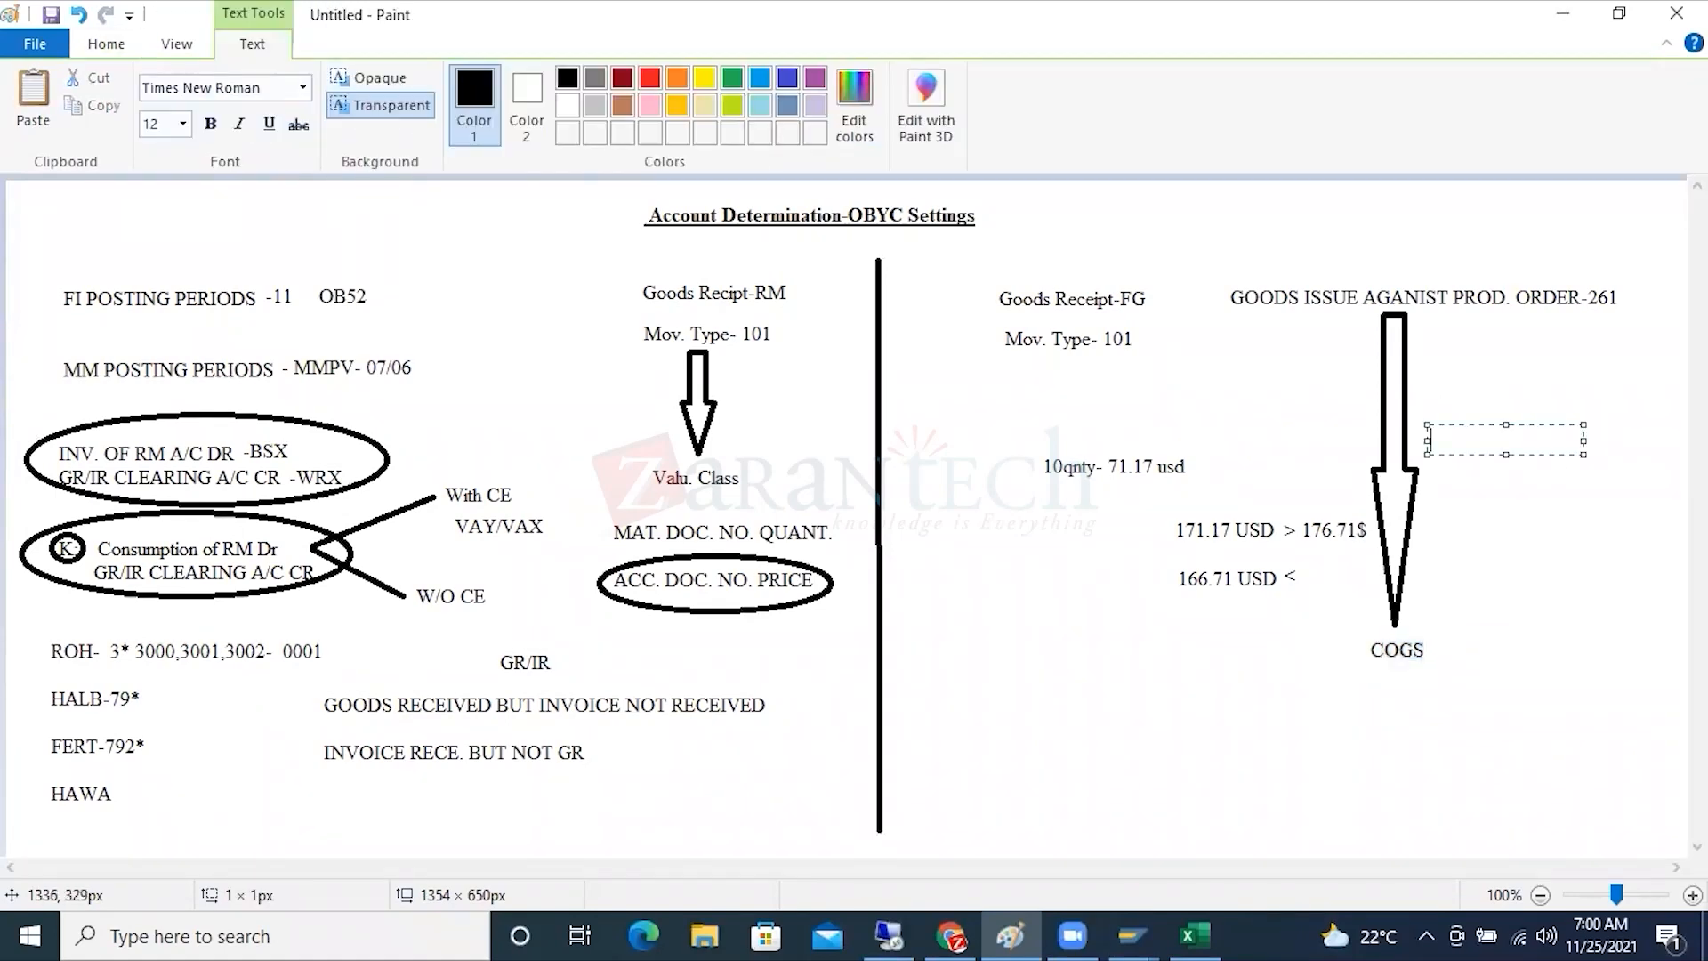
{"action": "type", "text": "GBB"}
{"action": "left_click_drag", "start_coordinate": [1473, 440], "coordinate": [1426, 440]}
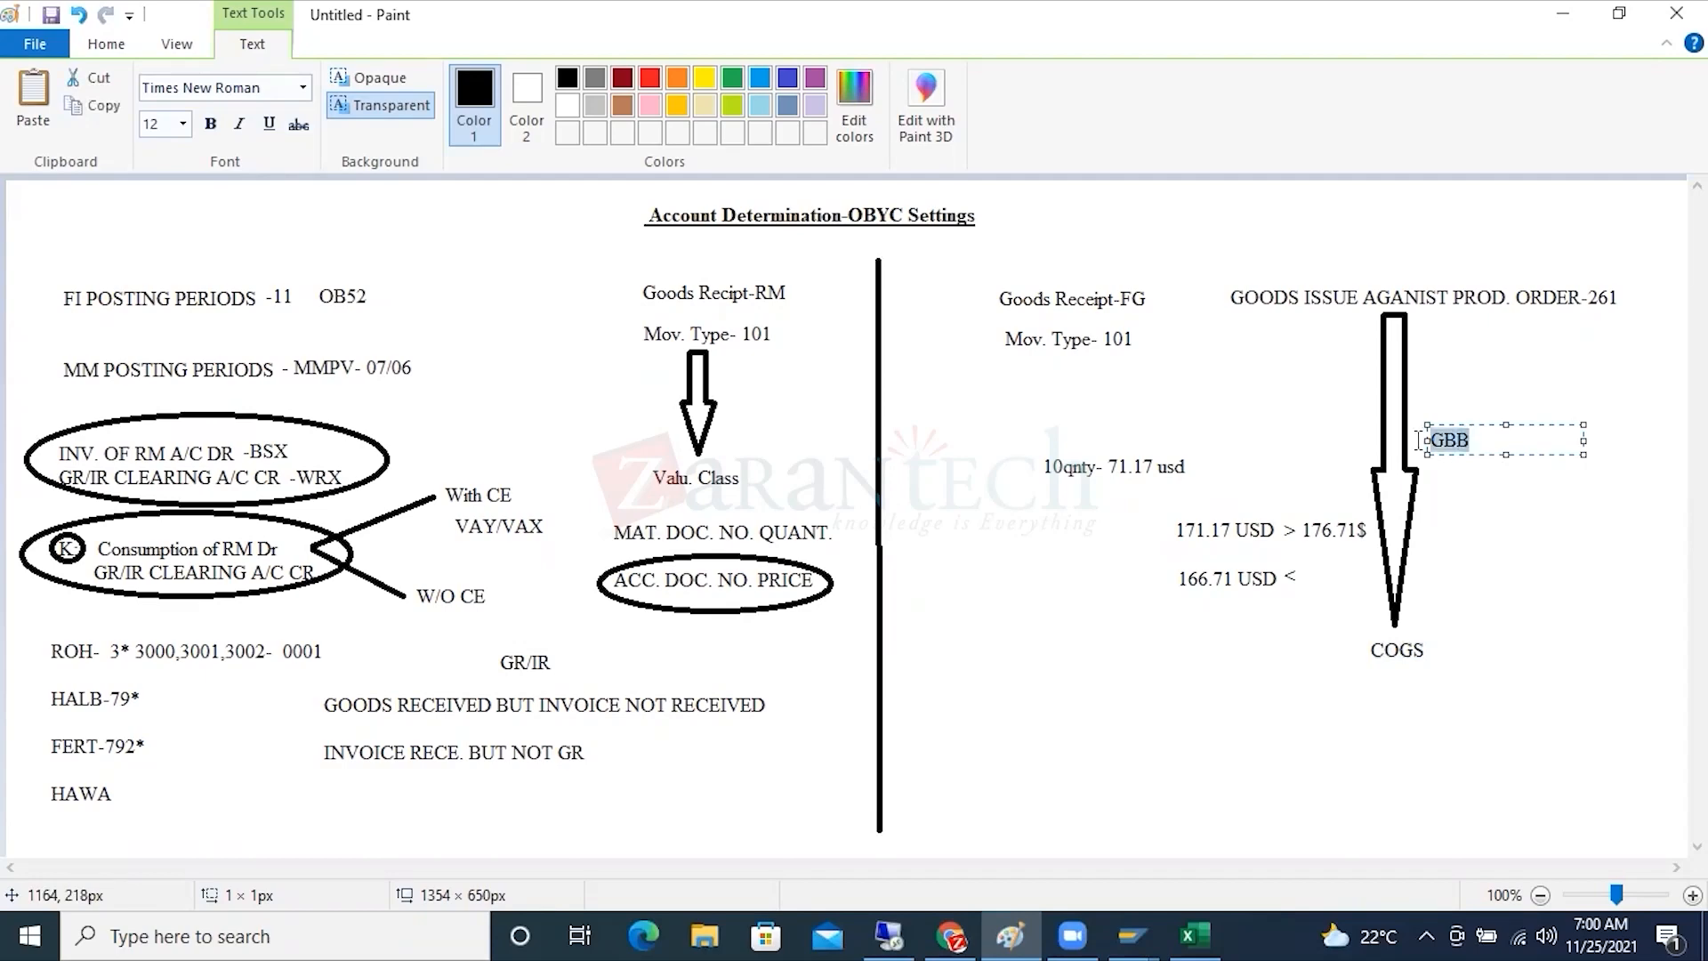
Switch to the SAP session with the automatic posting accounts and return to the list of procedures for group RMK.
{"action": "left_click", "coordinate": [887, 934]}
{"action": "left_click", "coordinate": [340, 71]}
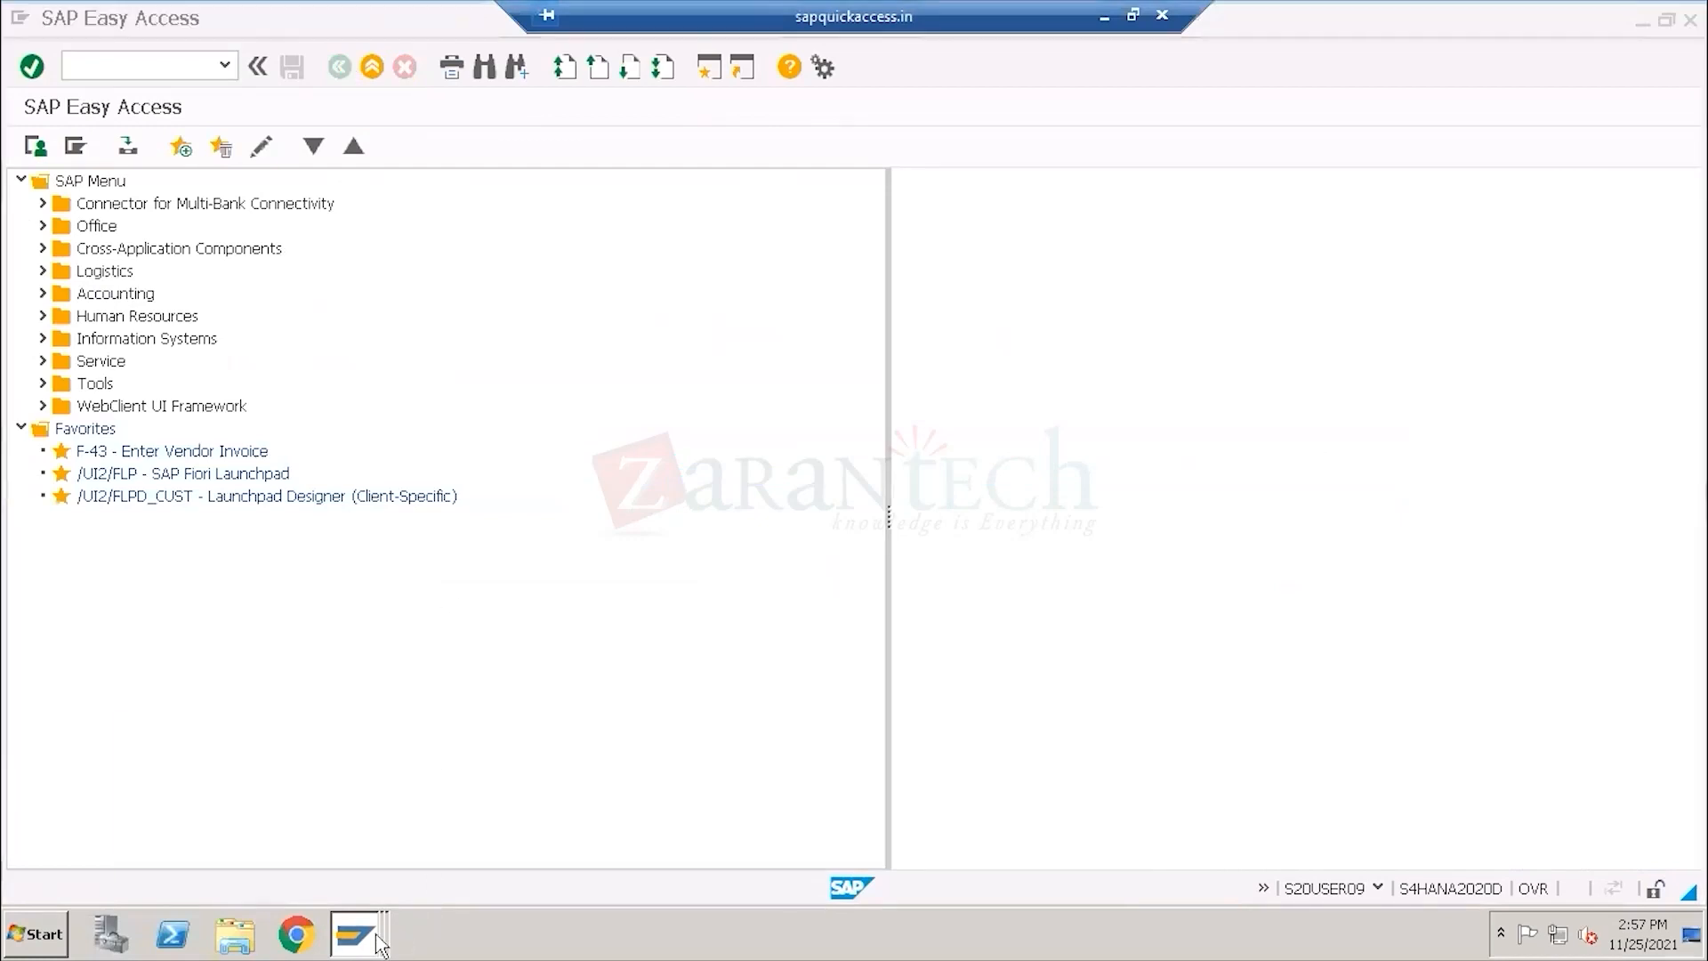
{"action": "left_click", "coordinate": [380, 943]}
{"action": "left_click", "coordinate": [286, 882]}
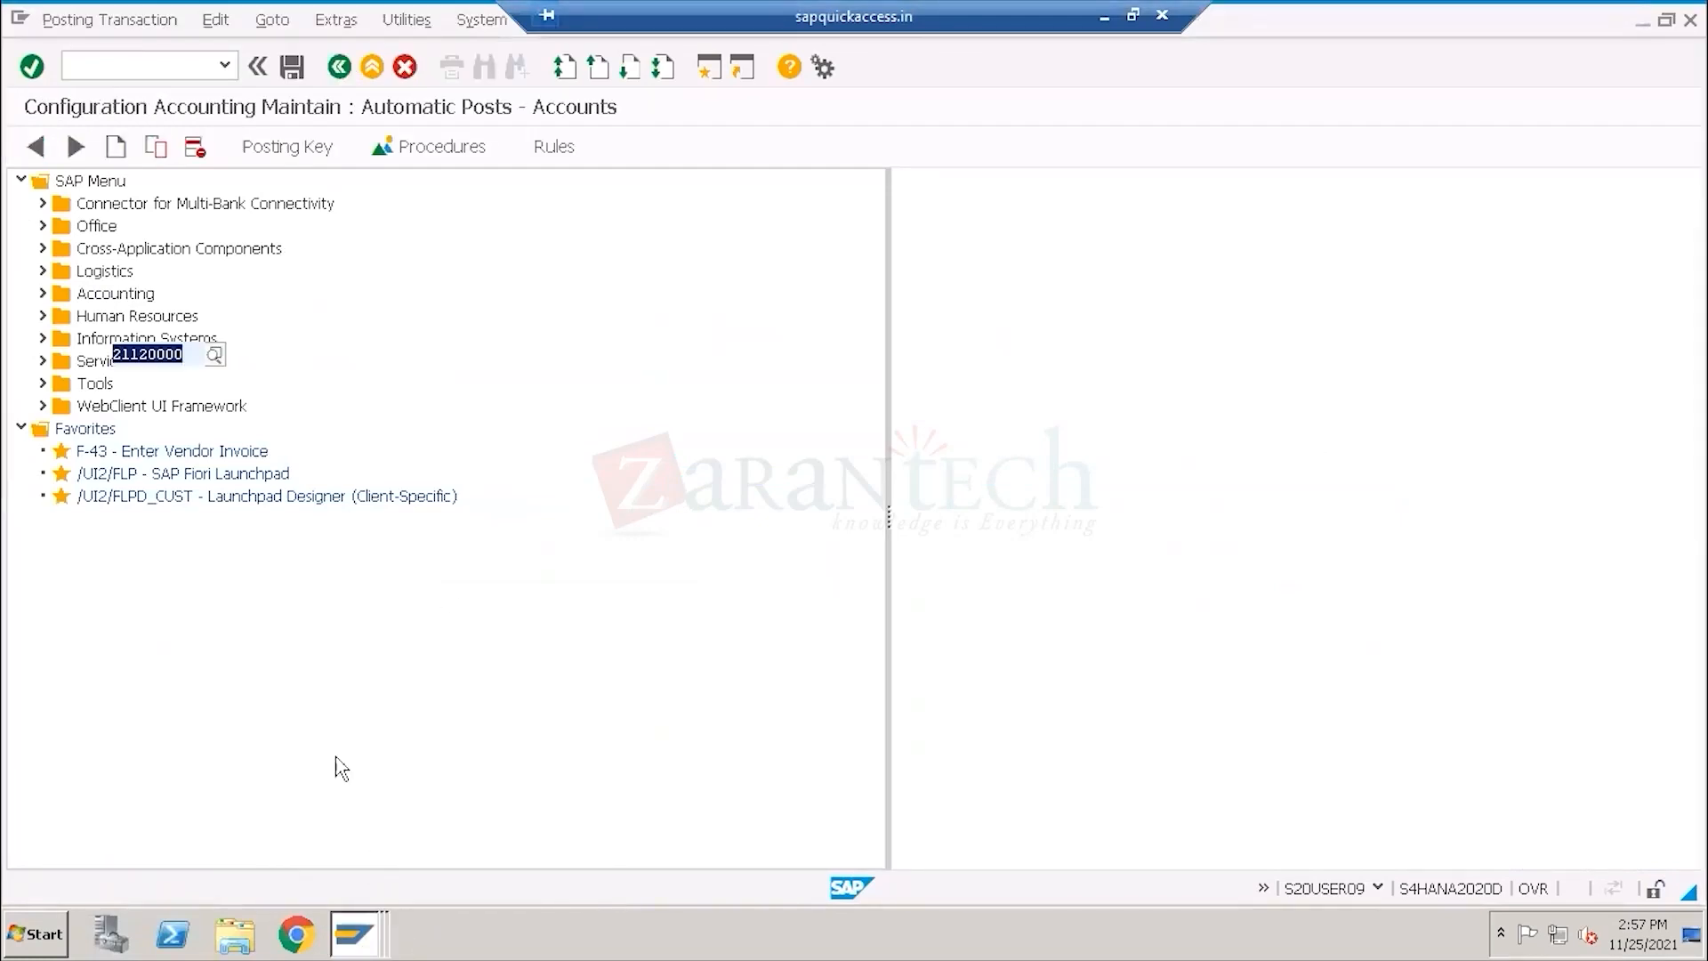
{"action": "left_click", "coordinate": [337, 68]}
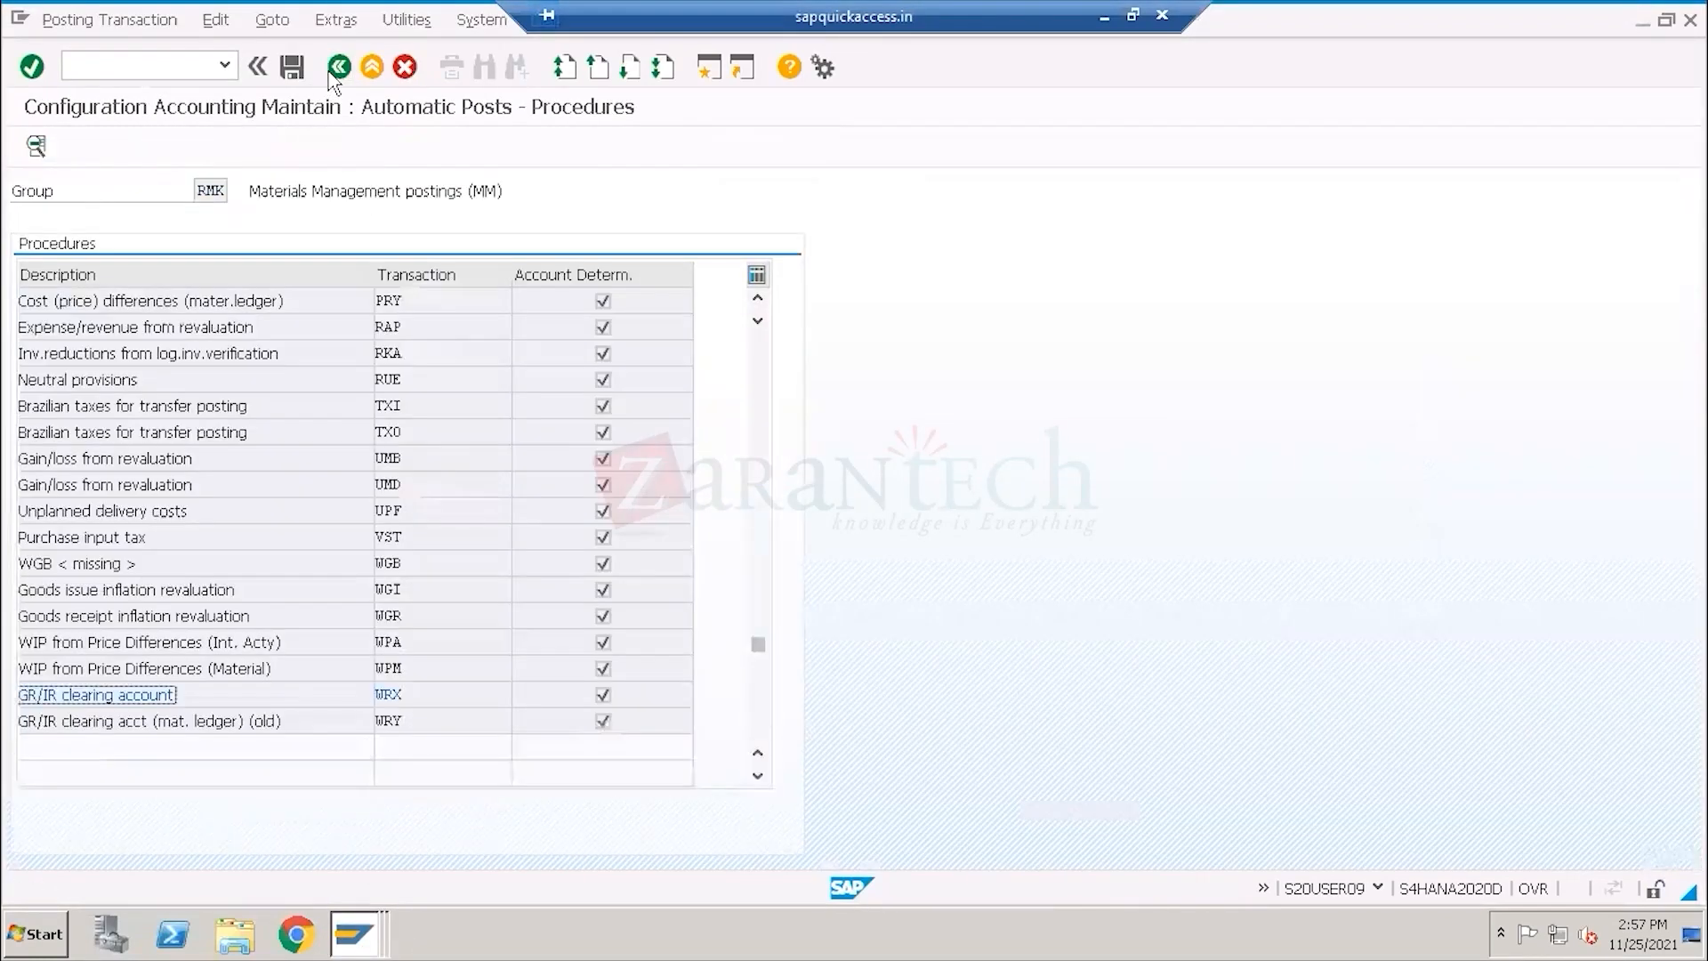
Open the account assignments of procedure GBB, Offsetting entry for inventory posting, and widen the General modification column.
{"action": "scroll", "coordinate": [405, 532], "scroll_direction": "up", "scroll_amount": 15}
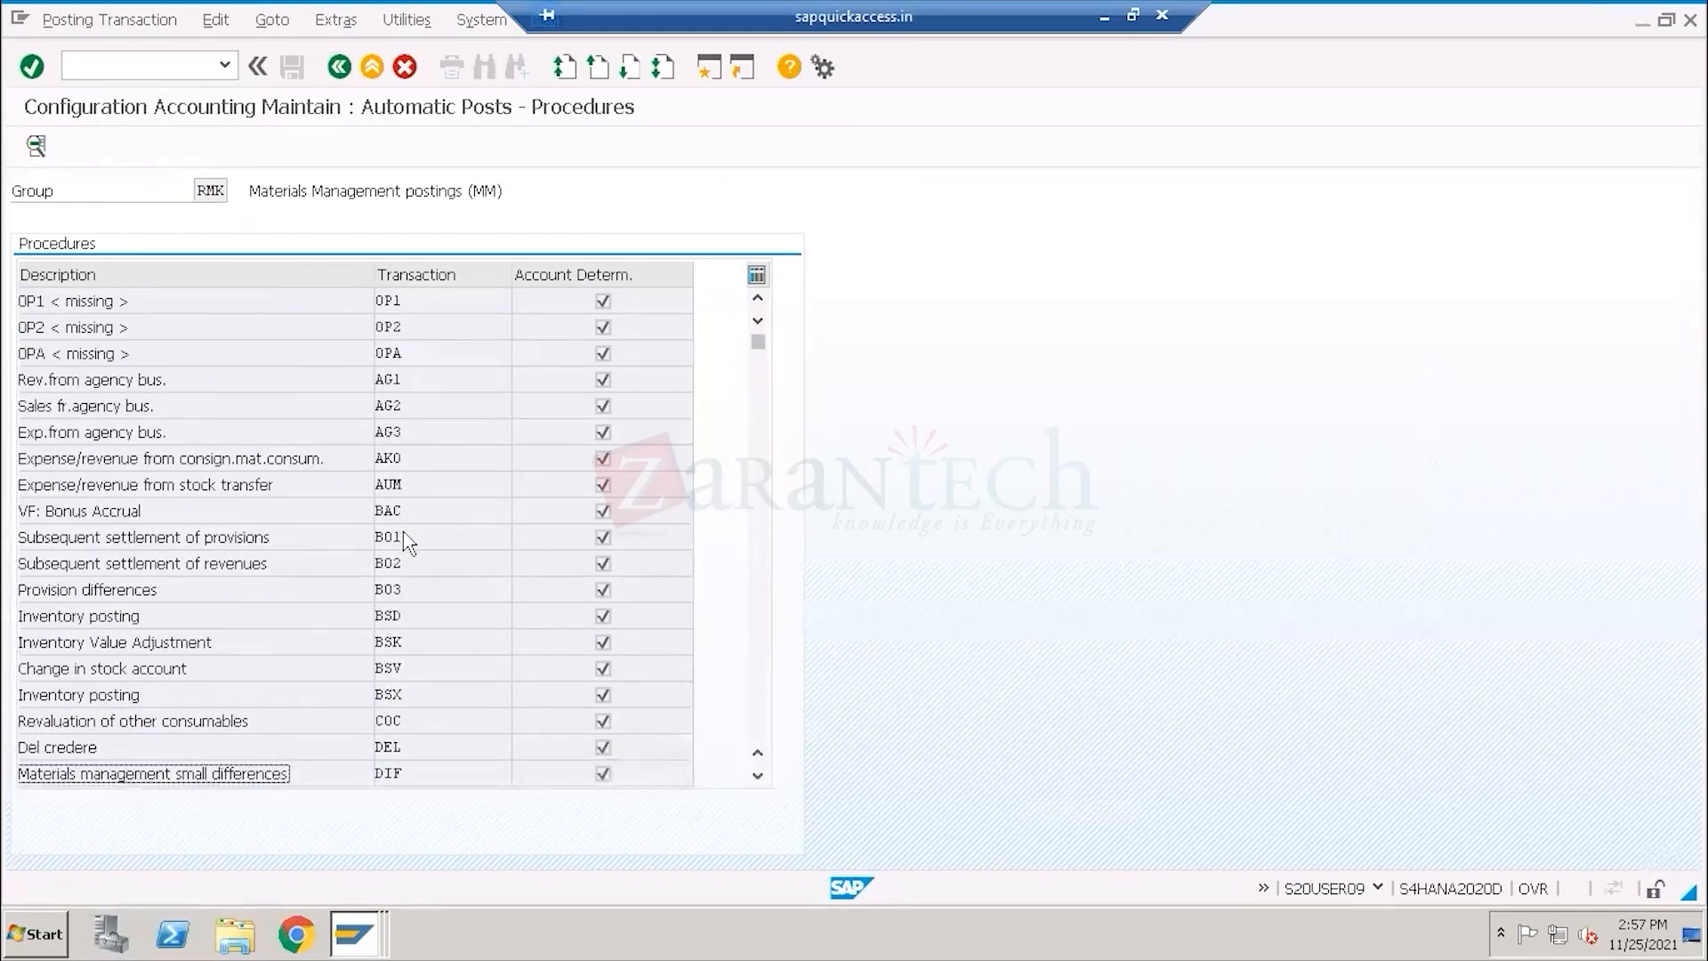
{"action": "scroll", "coordinate": [407, 539], "scroll_direction": "down", "scroll_amount": 2}
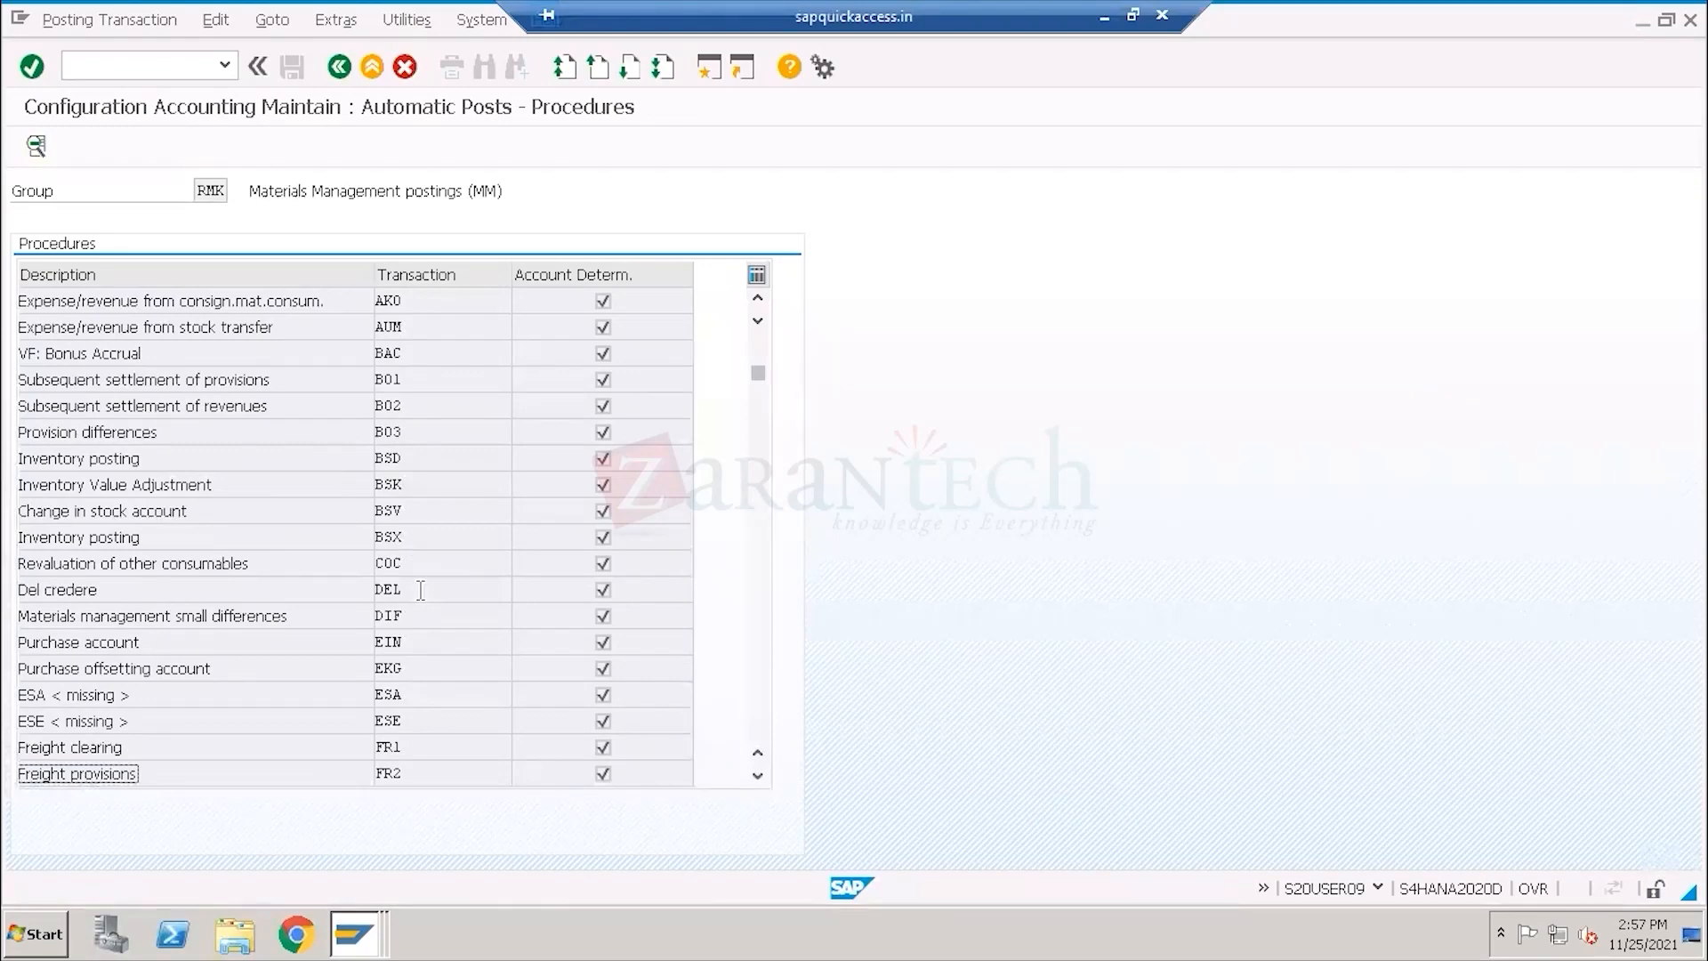
{"action": "scroll", "coordinate": [421, 596], "scroll_direction": "down", "scroll_amount": 1}
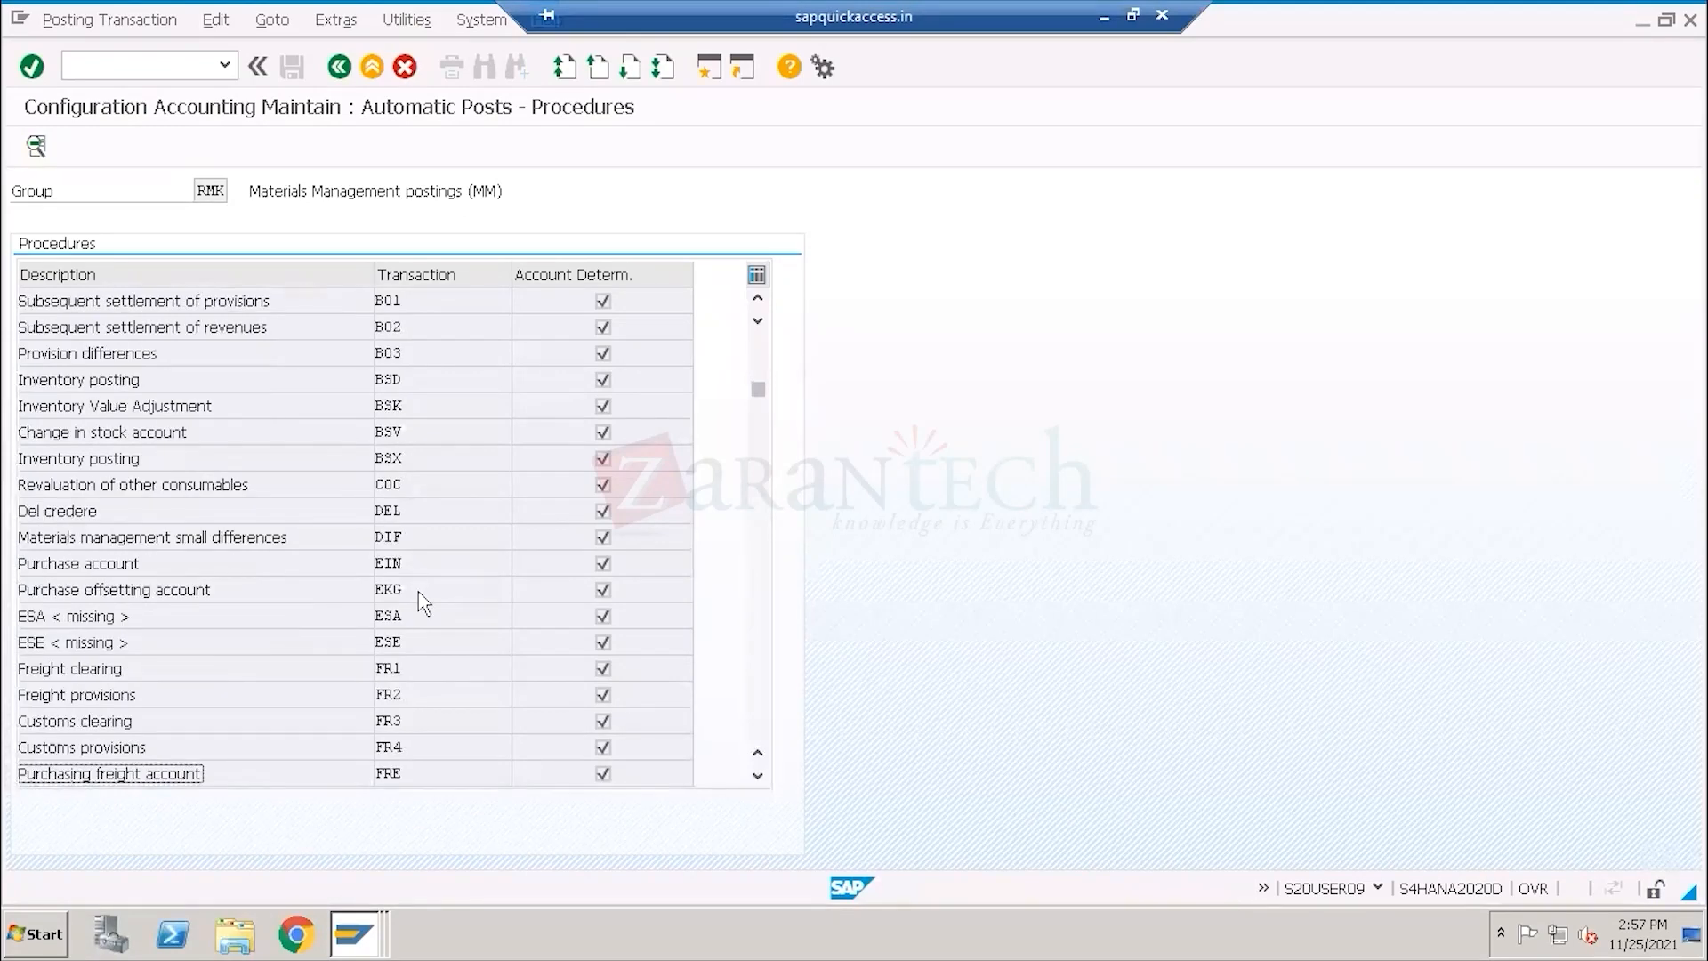
{"action": "scroll", "coordinate": [422, 603], "scroll_direction": "down", "scroll_amount": 1}
{"action": "scroll", "coordinate": [423, 603], "scroll_direction": "down", "scroll_amount": 1}
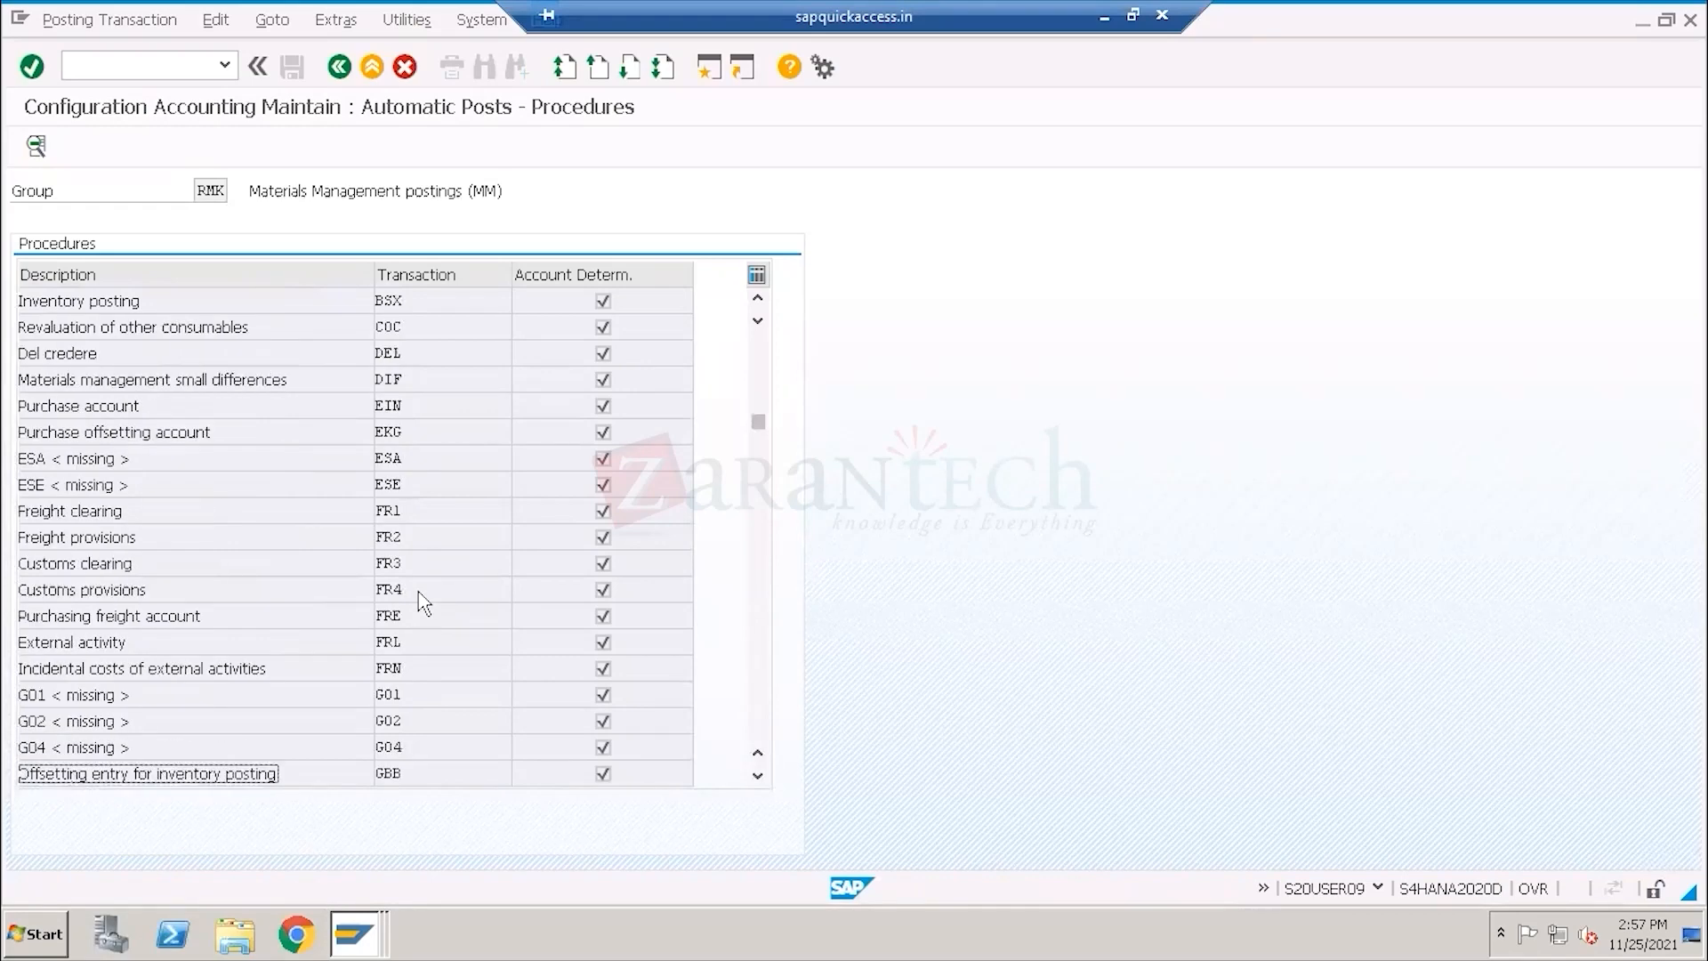
{"action": "scroll", "coordinate": [423, 603], "scroll_direction": "down", "scroll_amount": 2}
{"action": "left_click", "coordinate": [380, 614]}
{"action": "left_click_drag", "start_coordinate": [278, 615], "coordinate": [14, 630]}
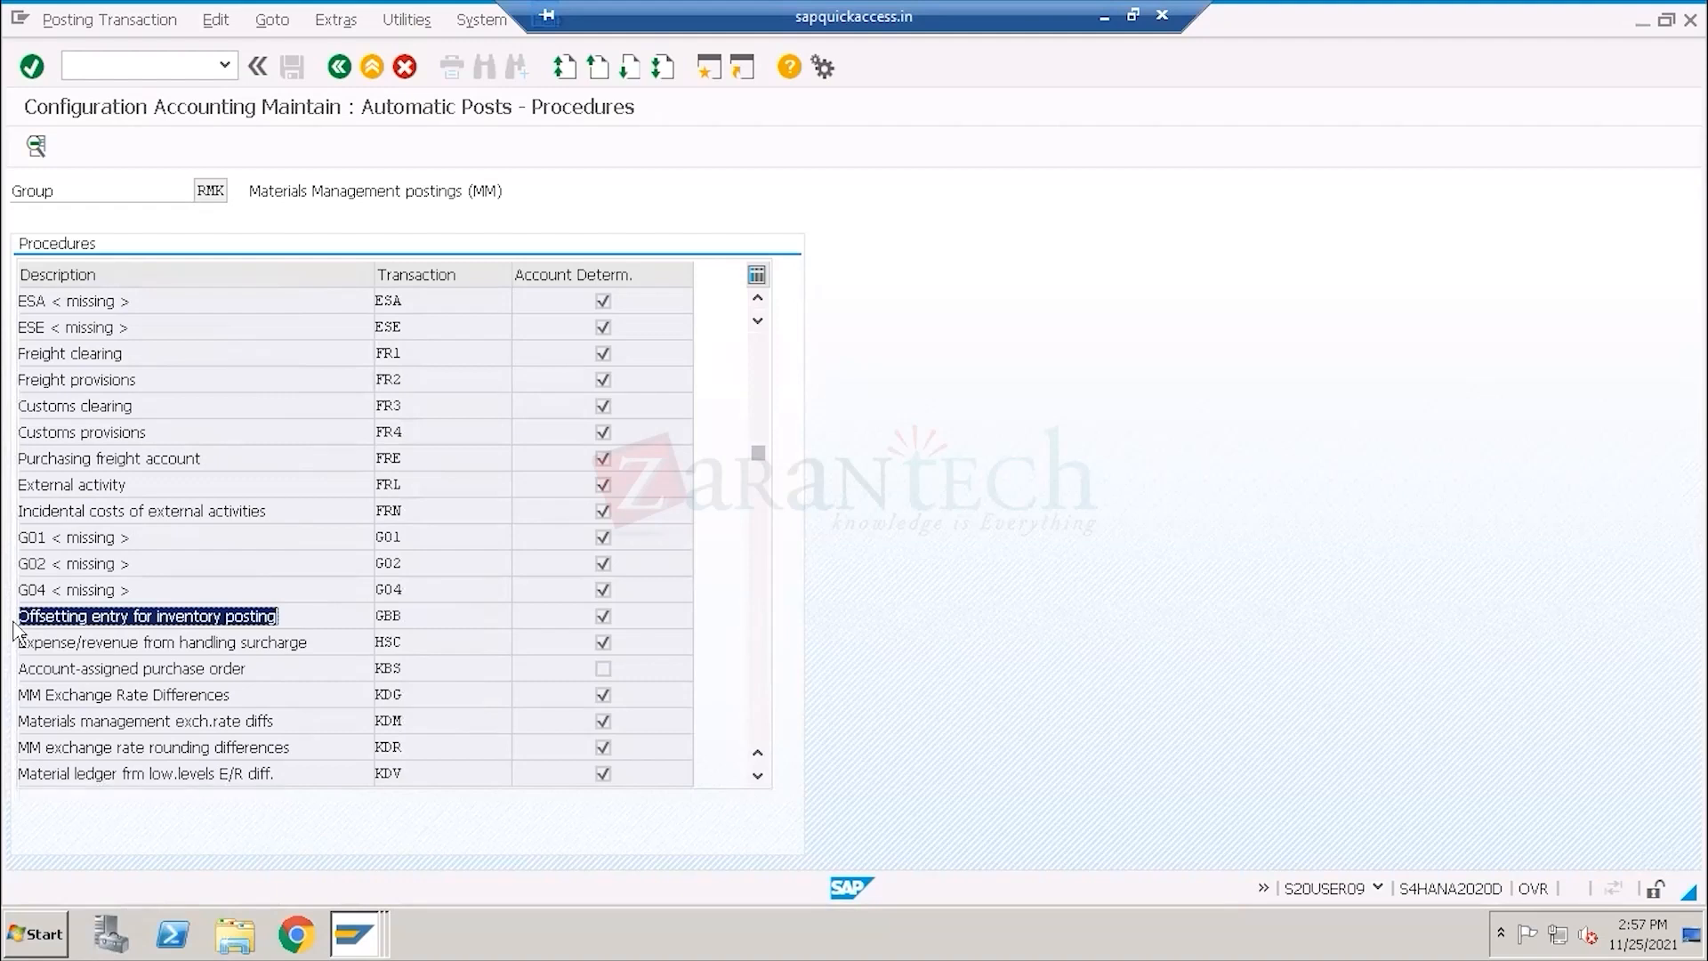
{"action": "left_click", "coordinate": [395, 620]}
{"action": "double_click", "coordinate": [395, 620]}
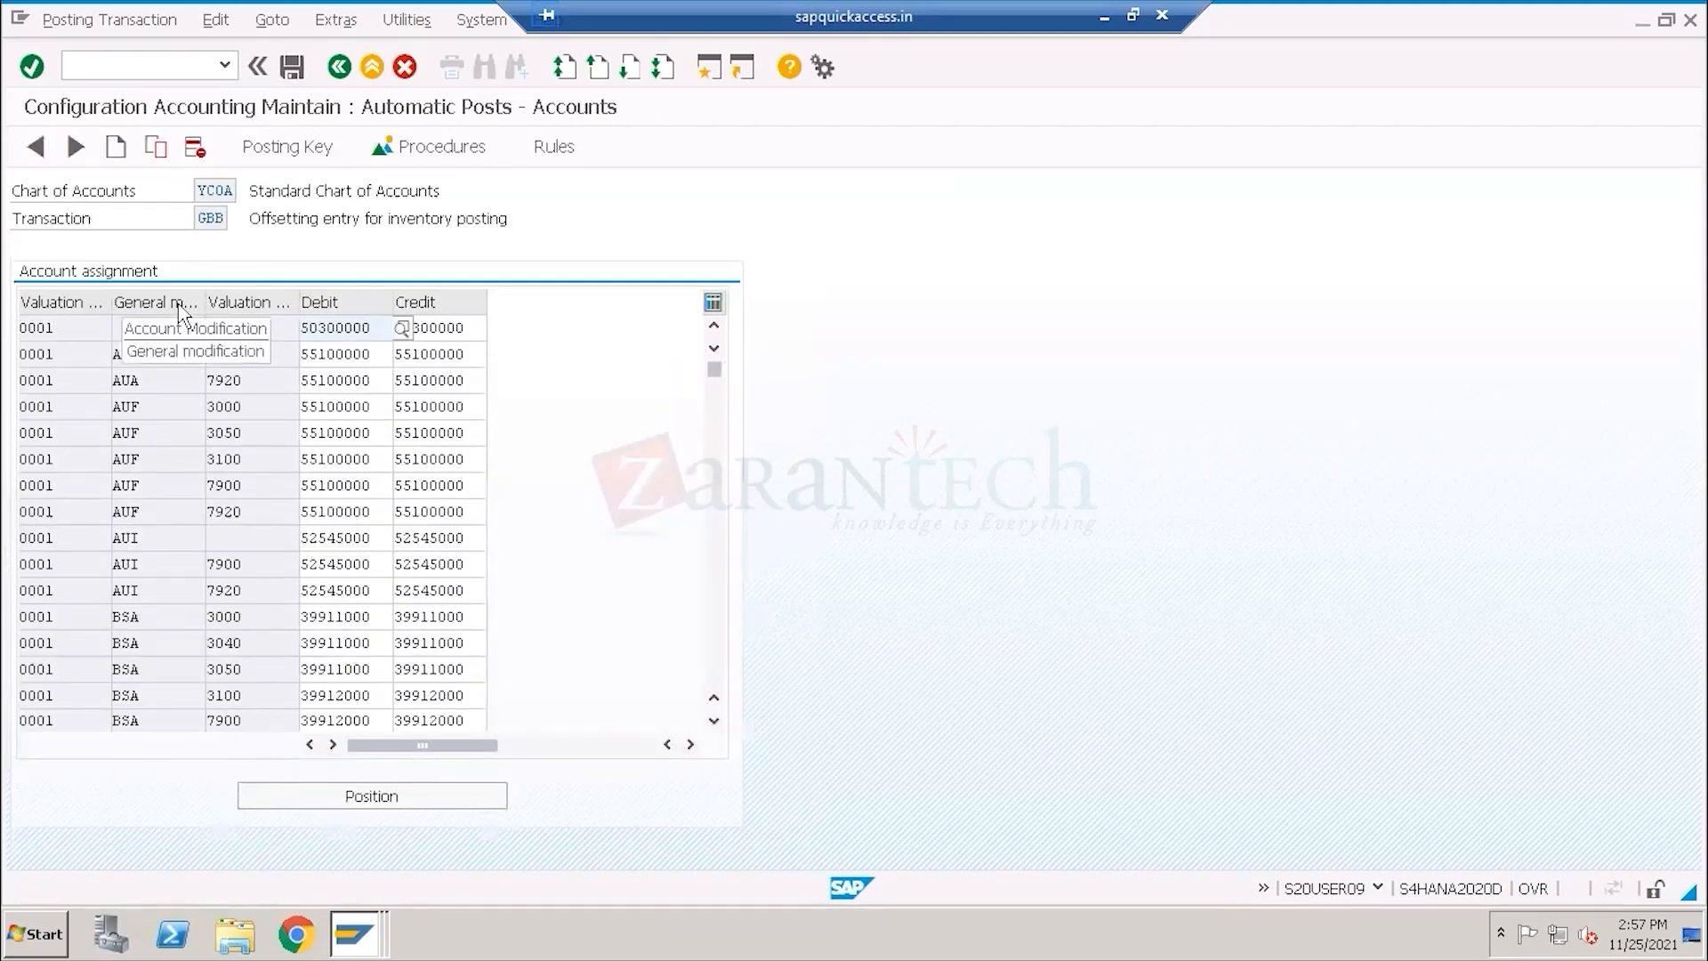
{"action": "left_click_drag", "start_coordinate": [204, 296], "coordinate": [248, 296]}
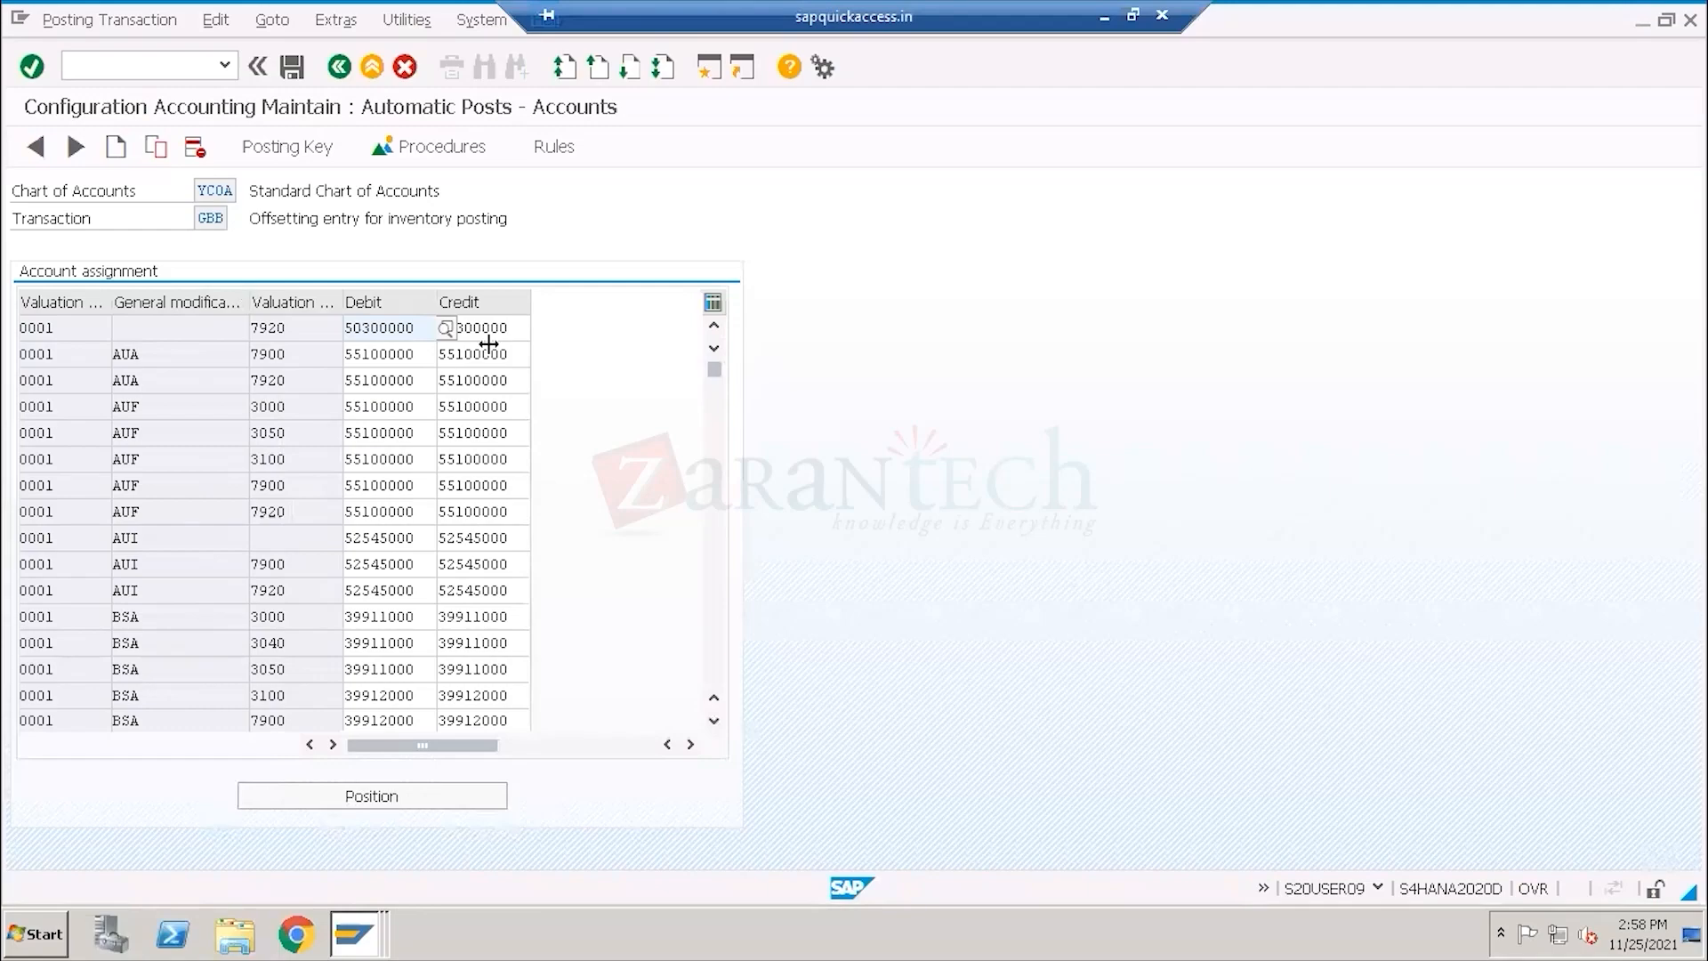
Switch to the OBYC sheet of the Client_KDS Excel workbook and examine the GBB/VAX and GBB/VAY columns.
{"action": "left_click", "coordinate": [1103, 14]}
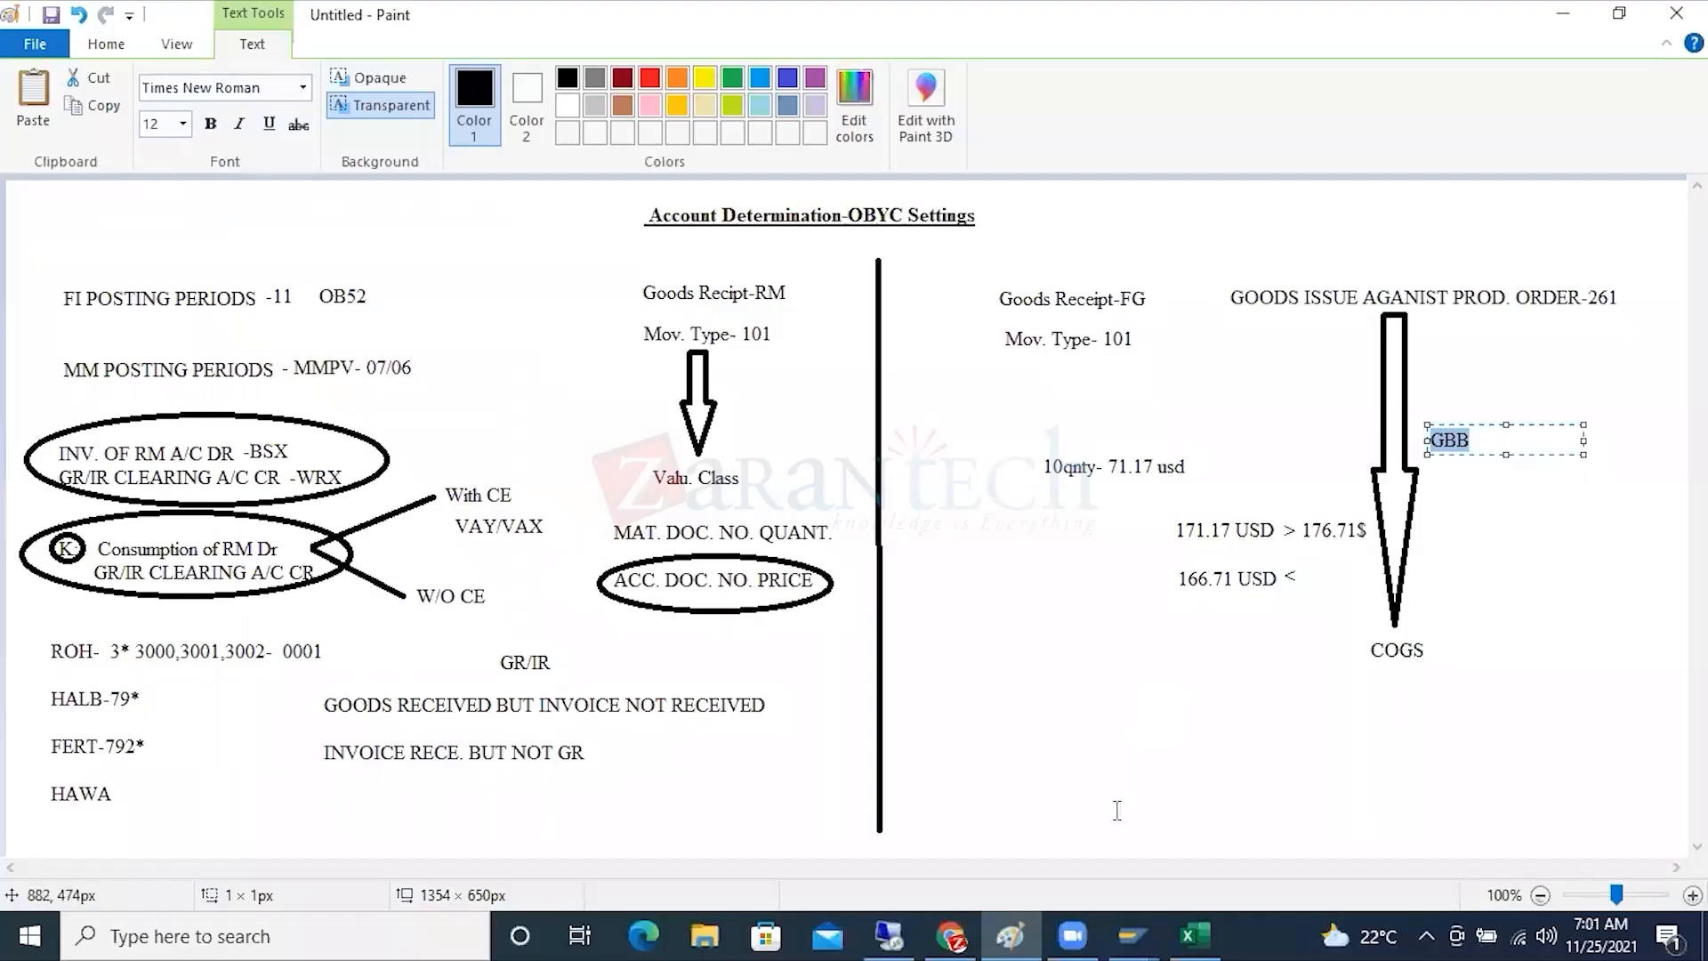
{"action": "left_click", "coordinate": [1193, 934]}
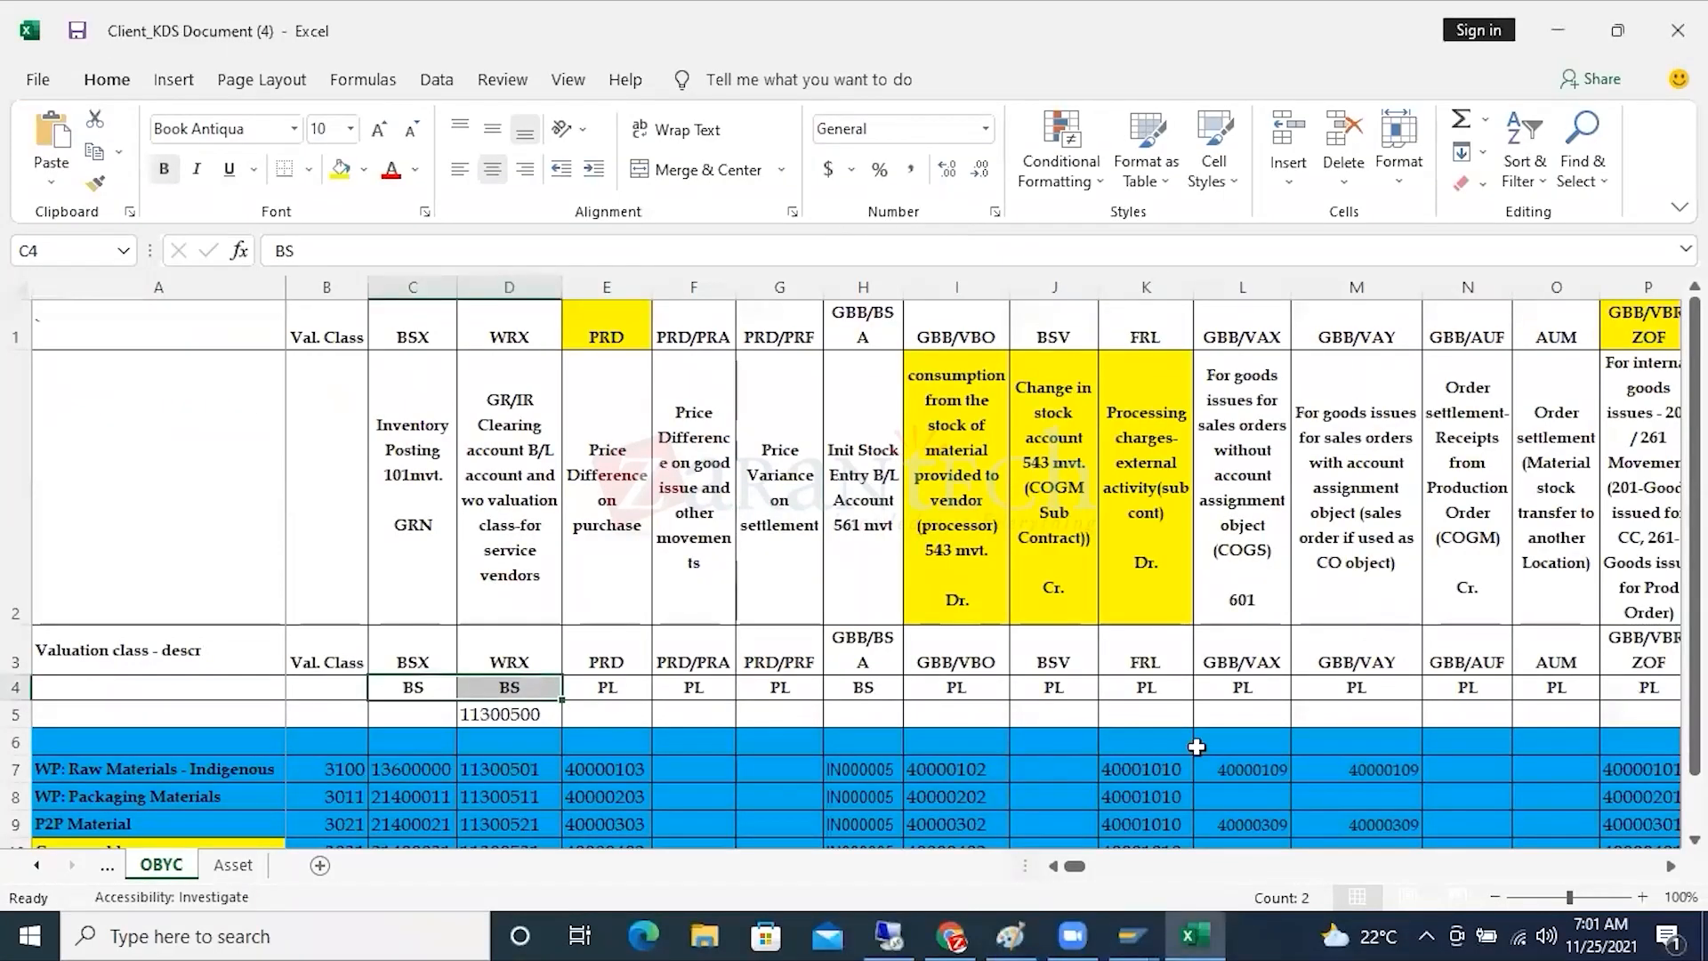
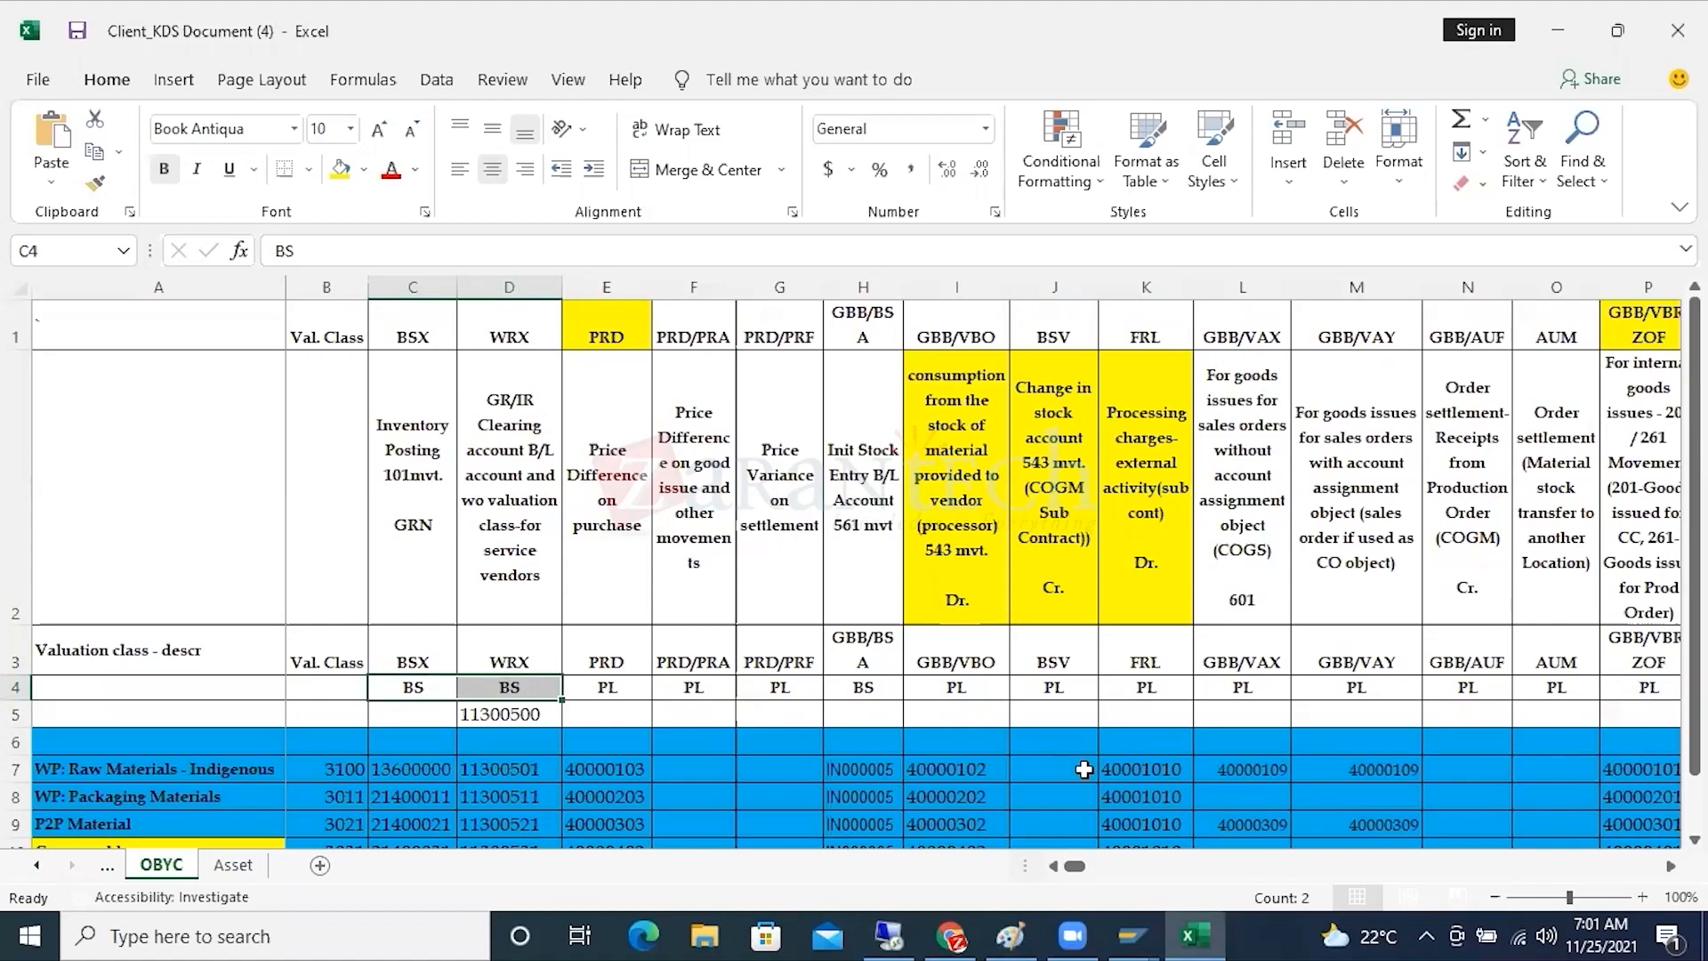
{"action": "left_click", "coordinate": [1266, 285]}
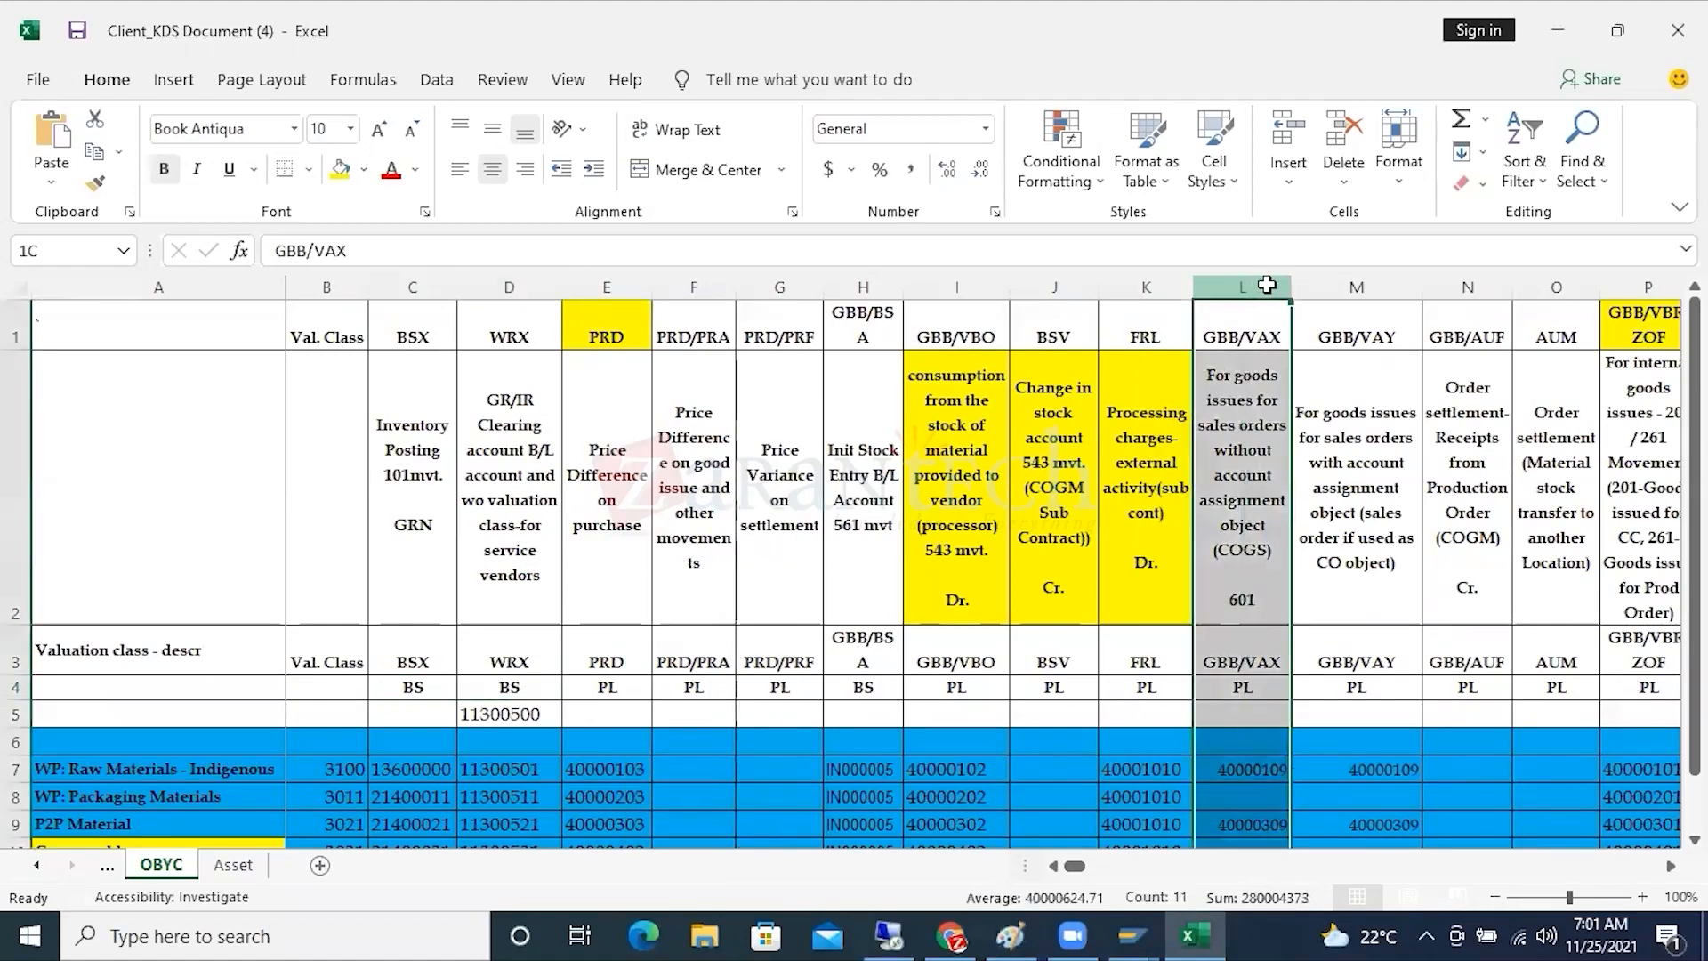
{"action": "left_click_drag", "start_coordinate": [1267, 285], "coordinate": [1325, 286]}
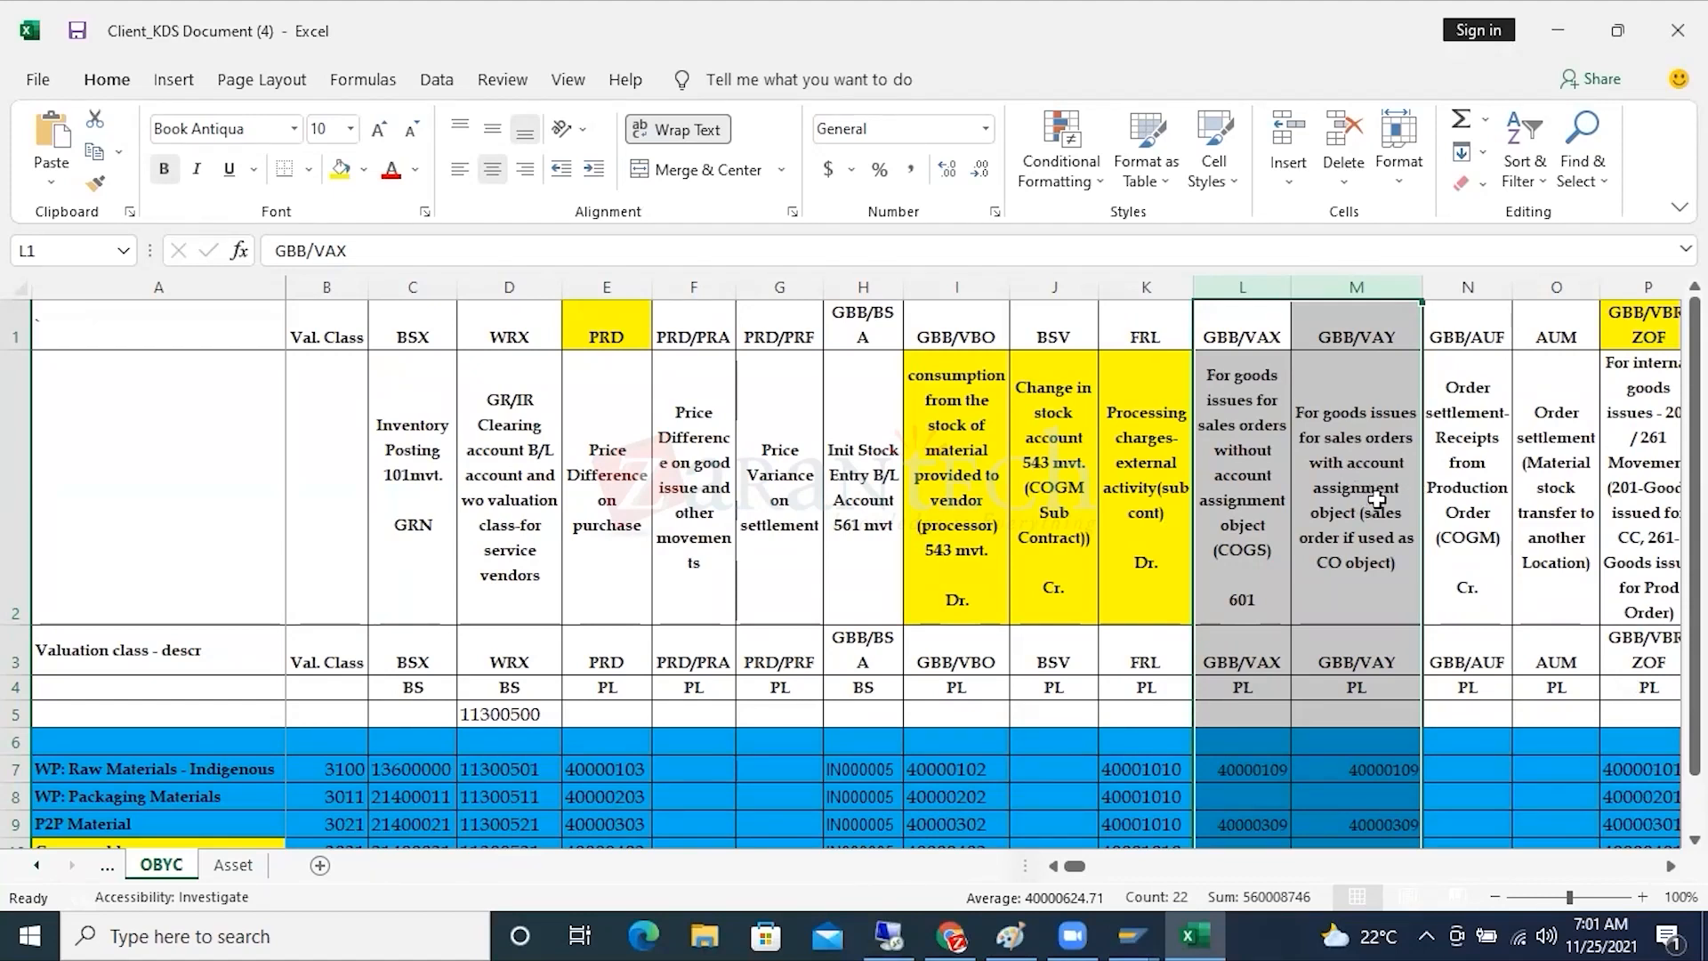
{"action": "left_click", "coordinate": [1361, 286]}
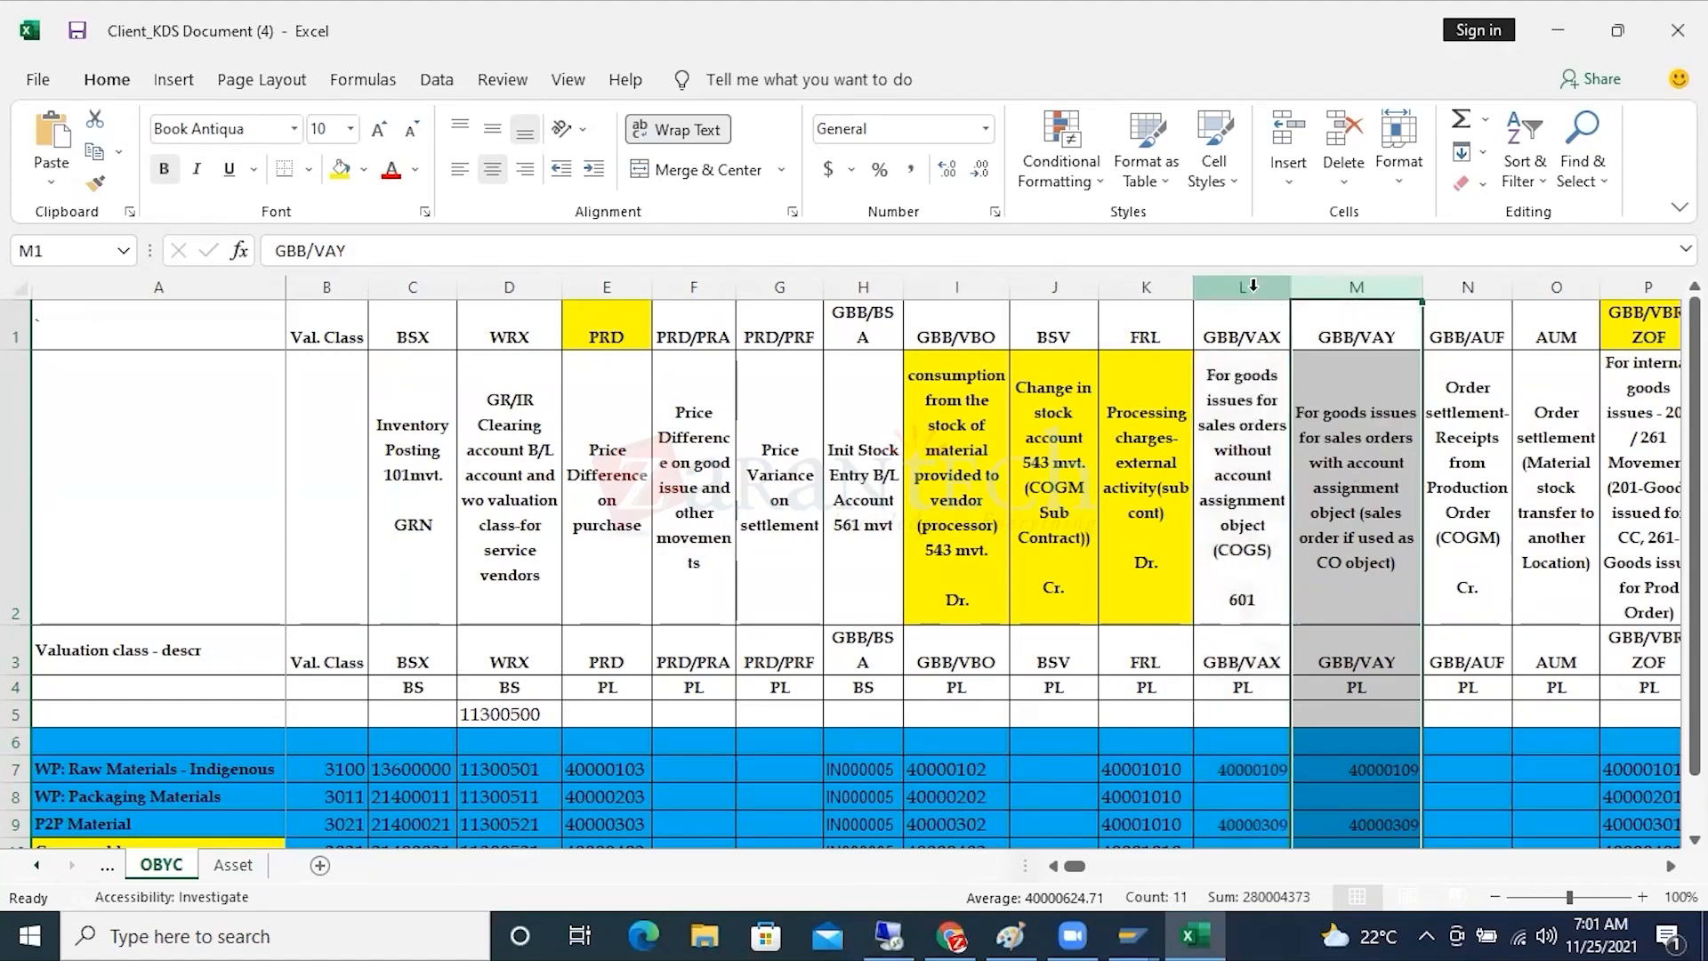
{"action": "left_click", "coordinate": [1248, 289]}
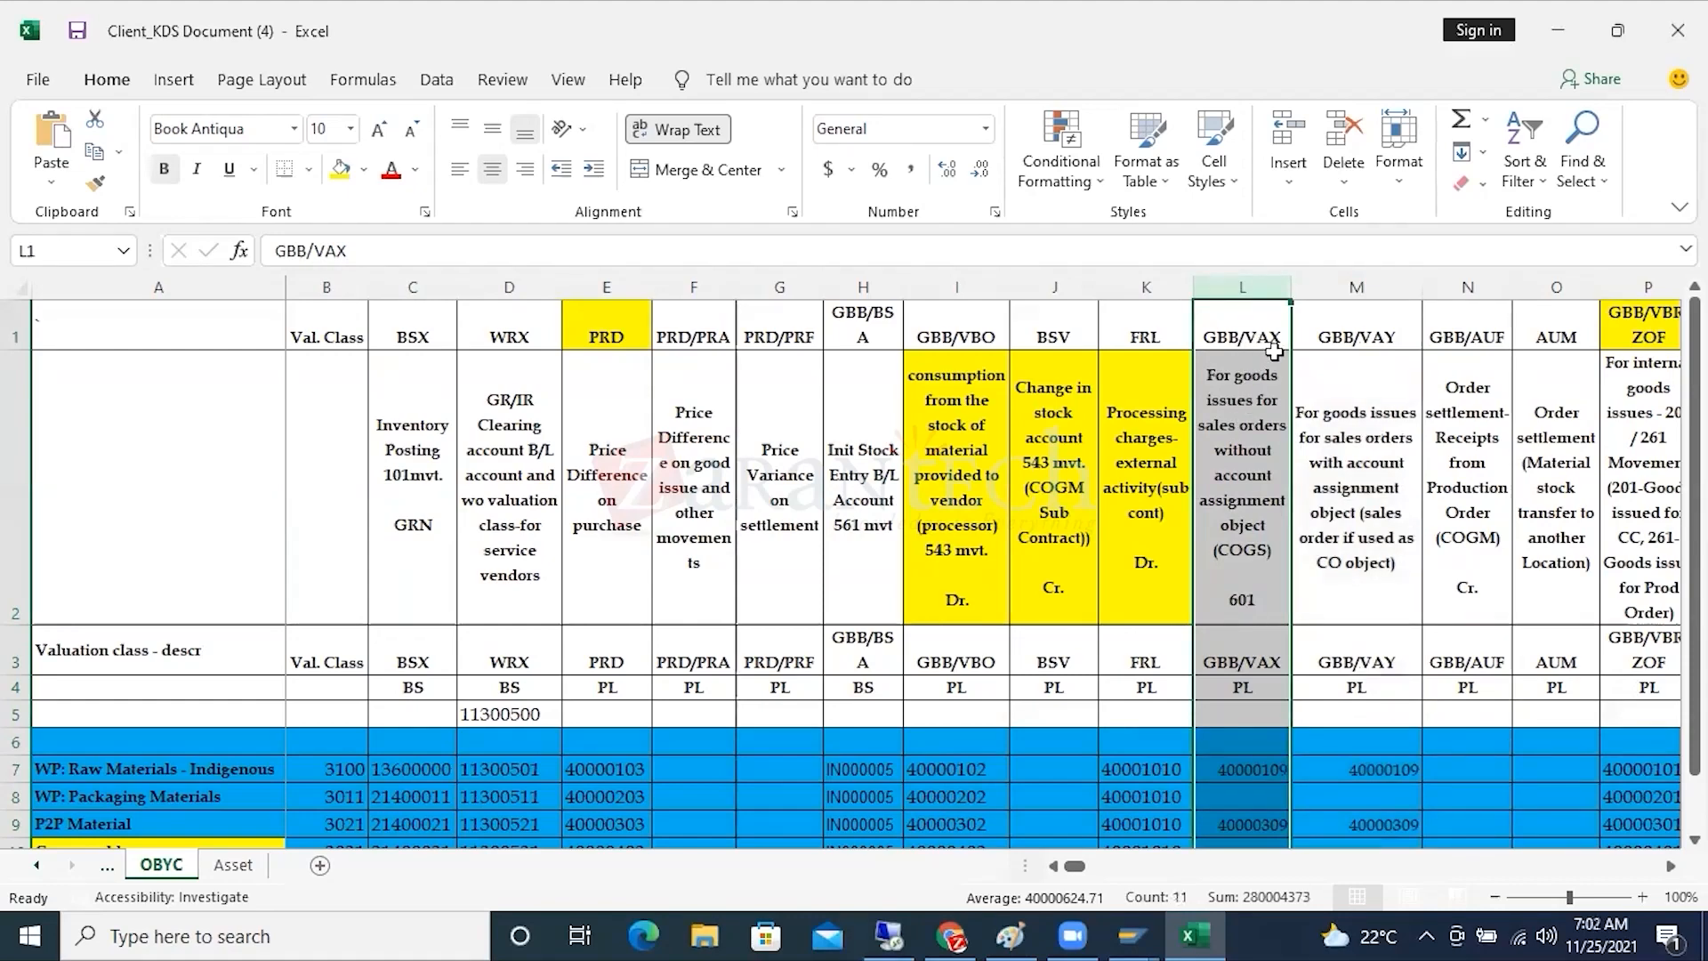
Return to the GBB accounts in SAP and highlight the VAX modification, its valuation class 3100 and that row's debit account.
{"action": "left_click", "coordinate": [889, 935]}
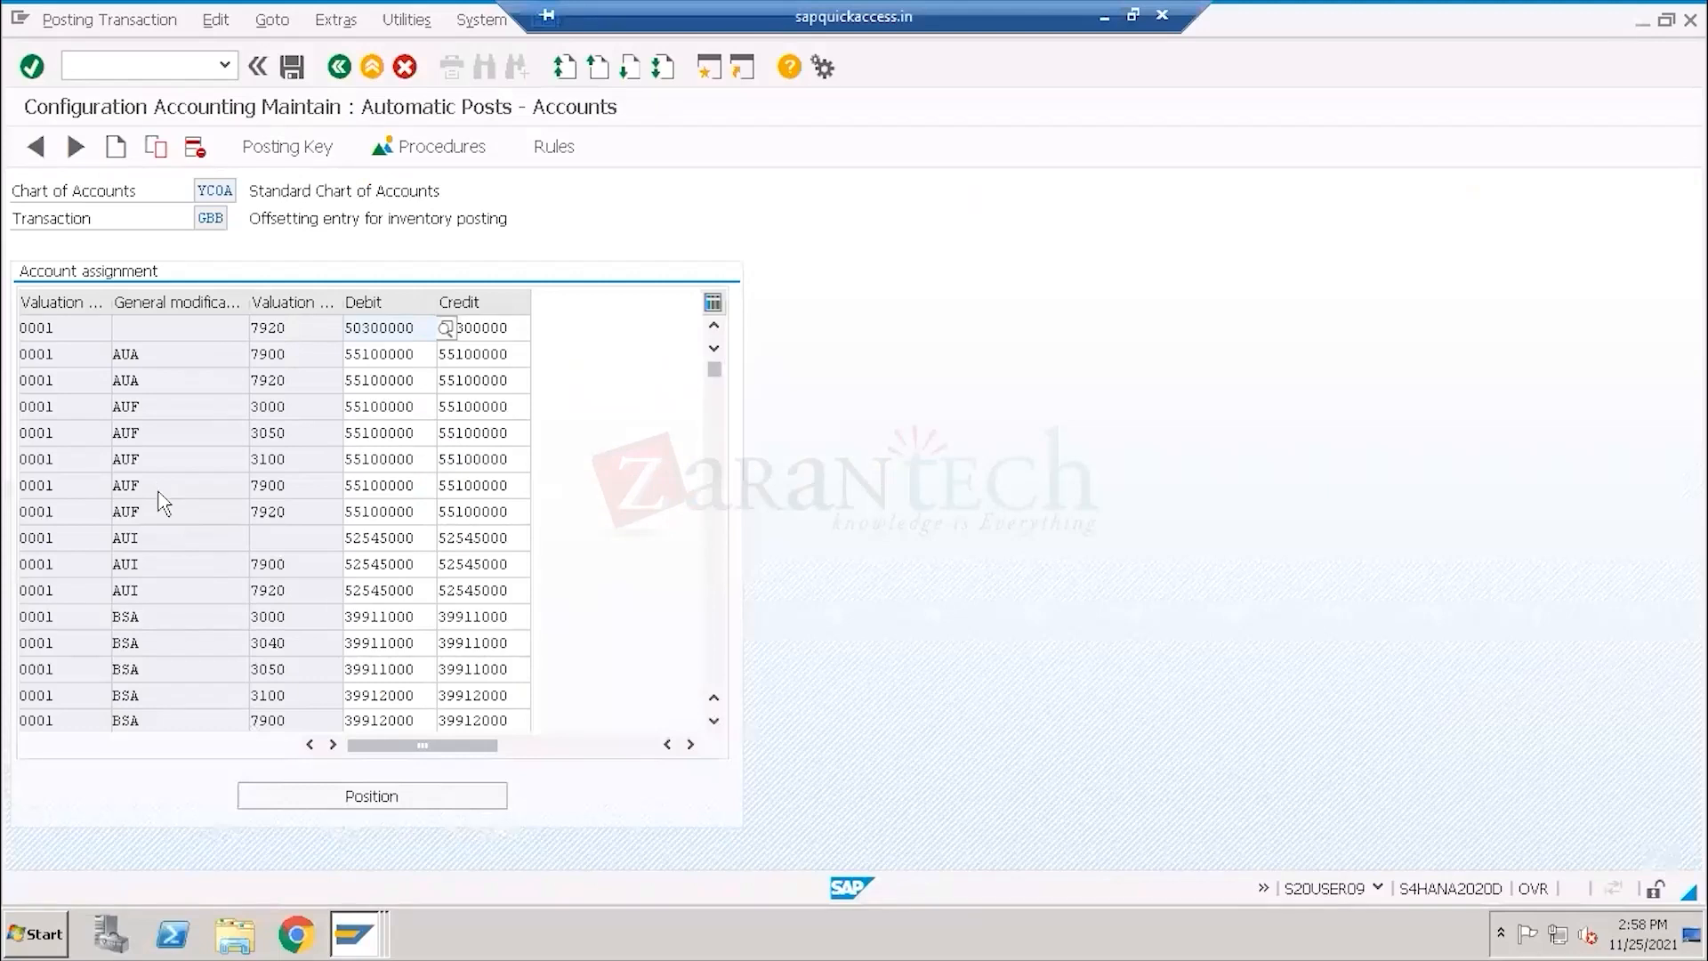
{"action": "scroll", "coordinate": [162, 498], "scroll_direction": "down", "scroll_amount": 2}
{"action": "scroll", "coordinate": [162, 498], "scroll_direction": "down", "scroll_amount": 3}
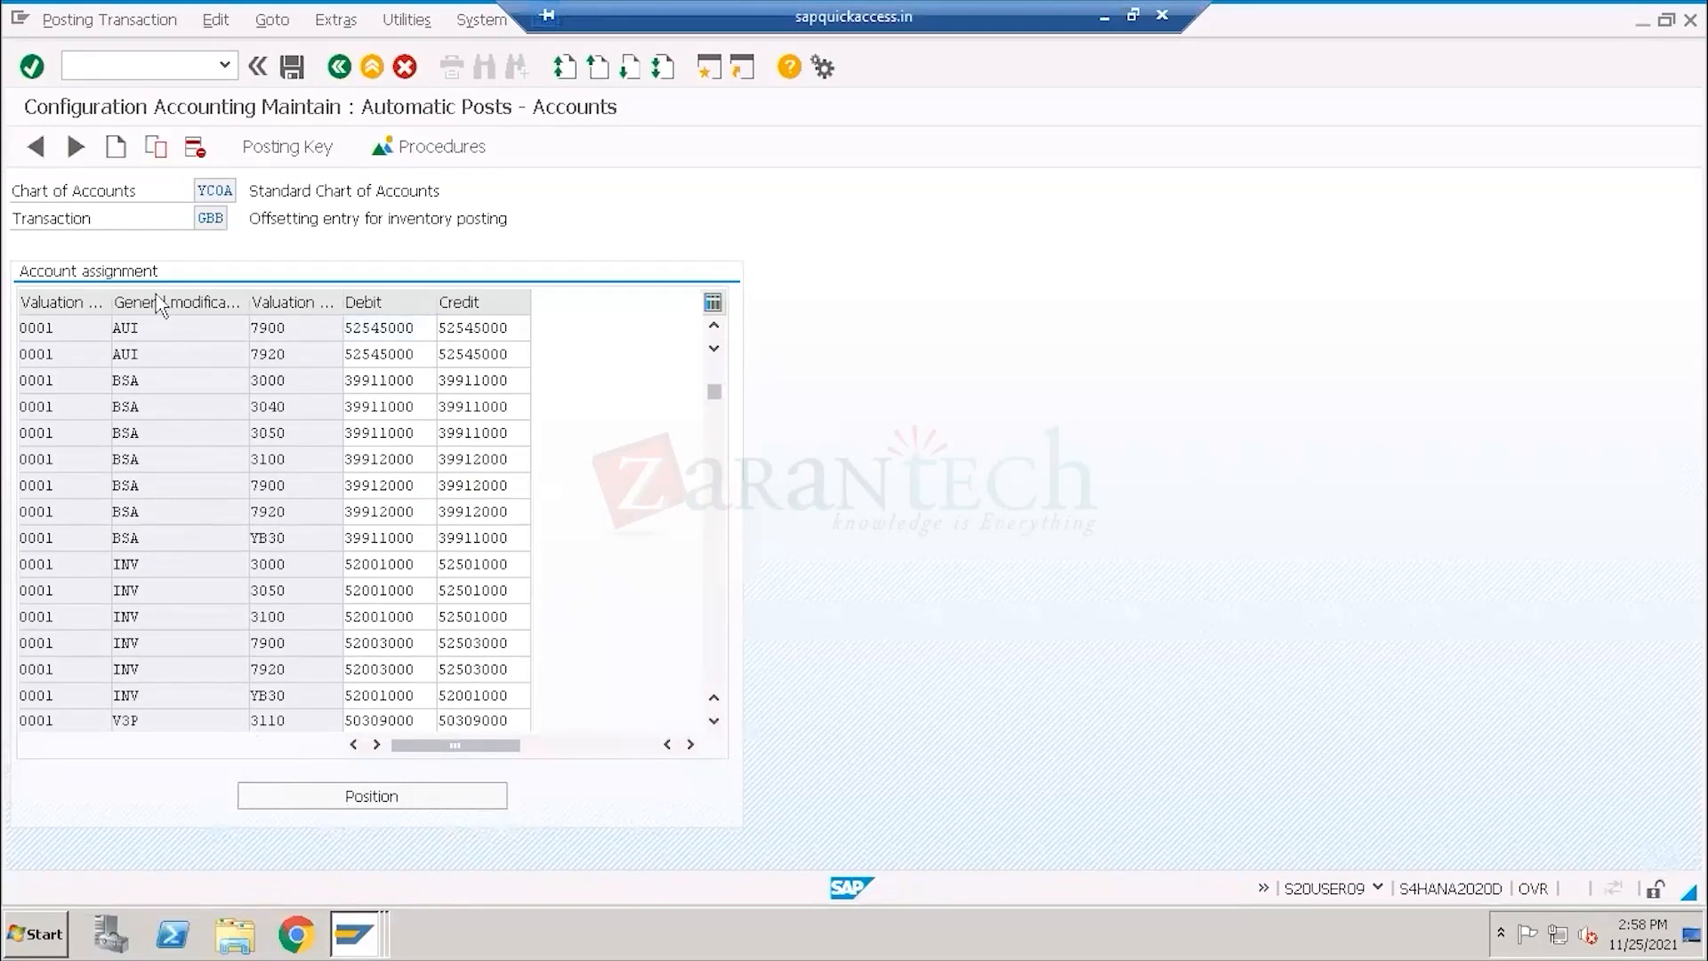
{"action": "double_click", "coordinate": [229, 223]}
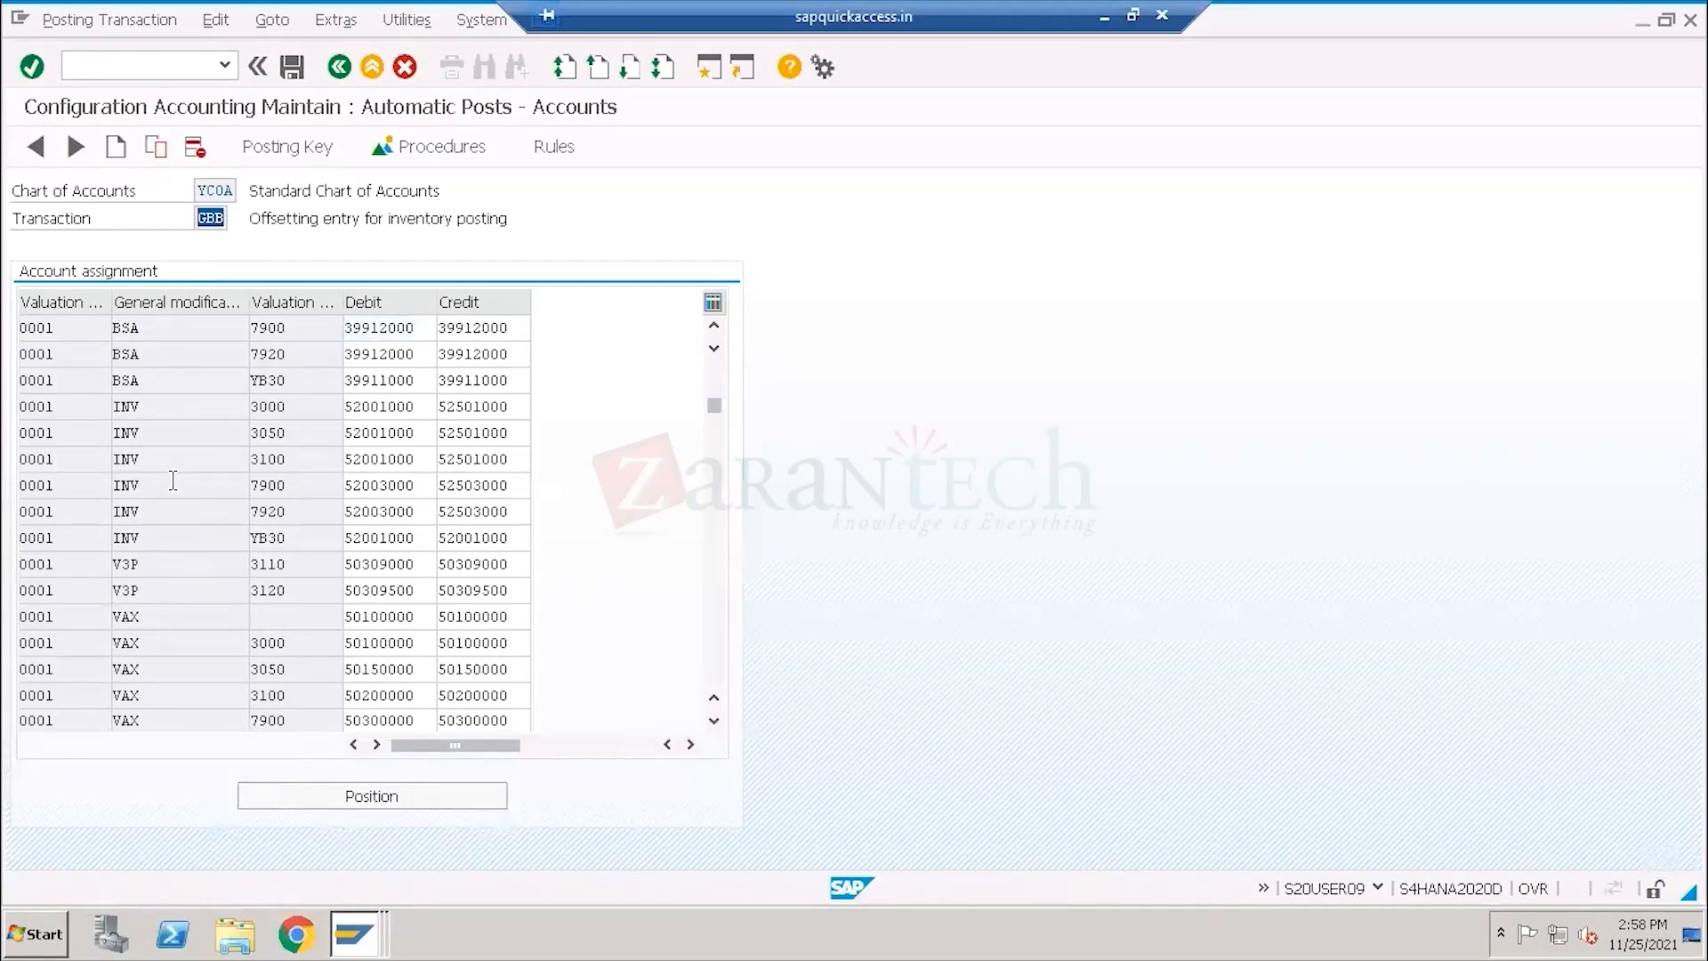
{"action": "double_click", "coordinate": [129, 616]}
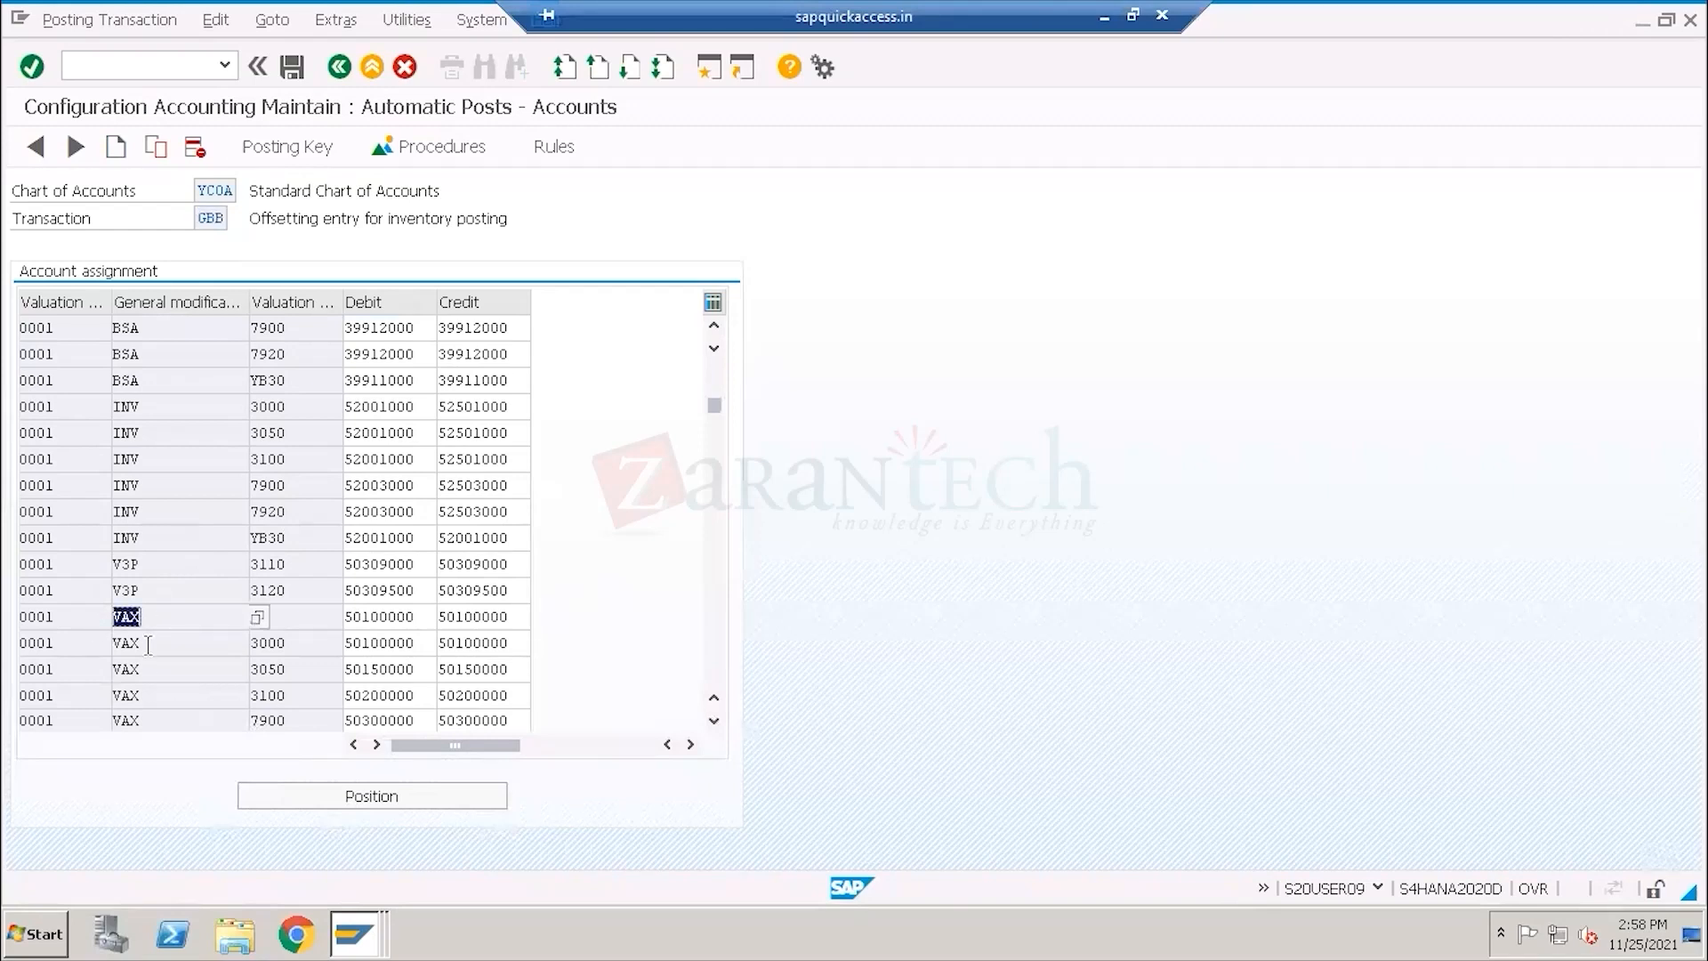
{"action": "key", "text": "Down"}
{"action": "scroll", "coordinate": [323, 597], "scroll_direction": "down", "scroll_amount": 1}
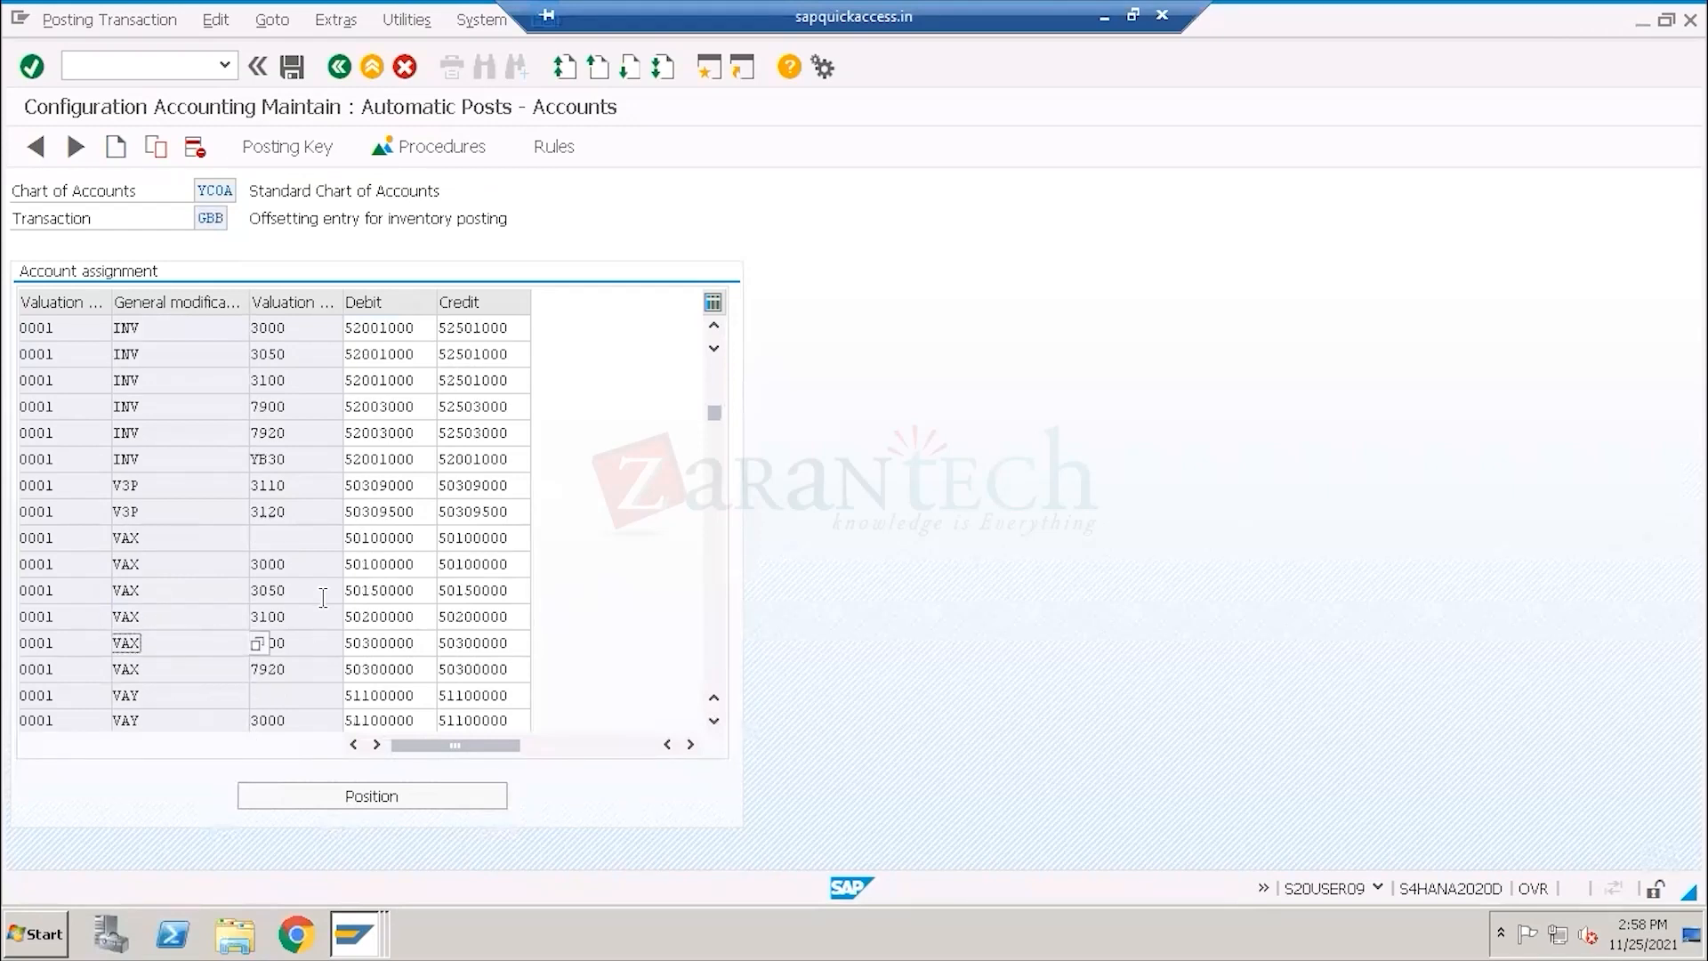
{"action": "double_click", "coordinate": [283, 620]}
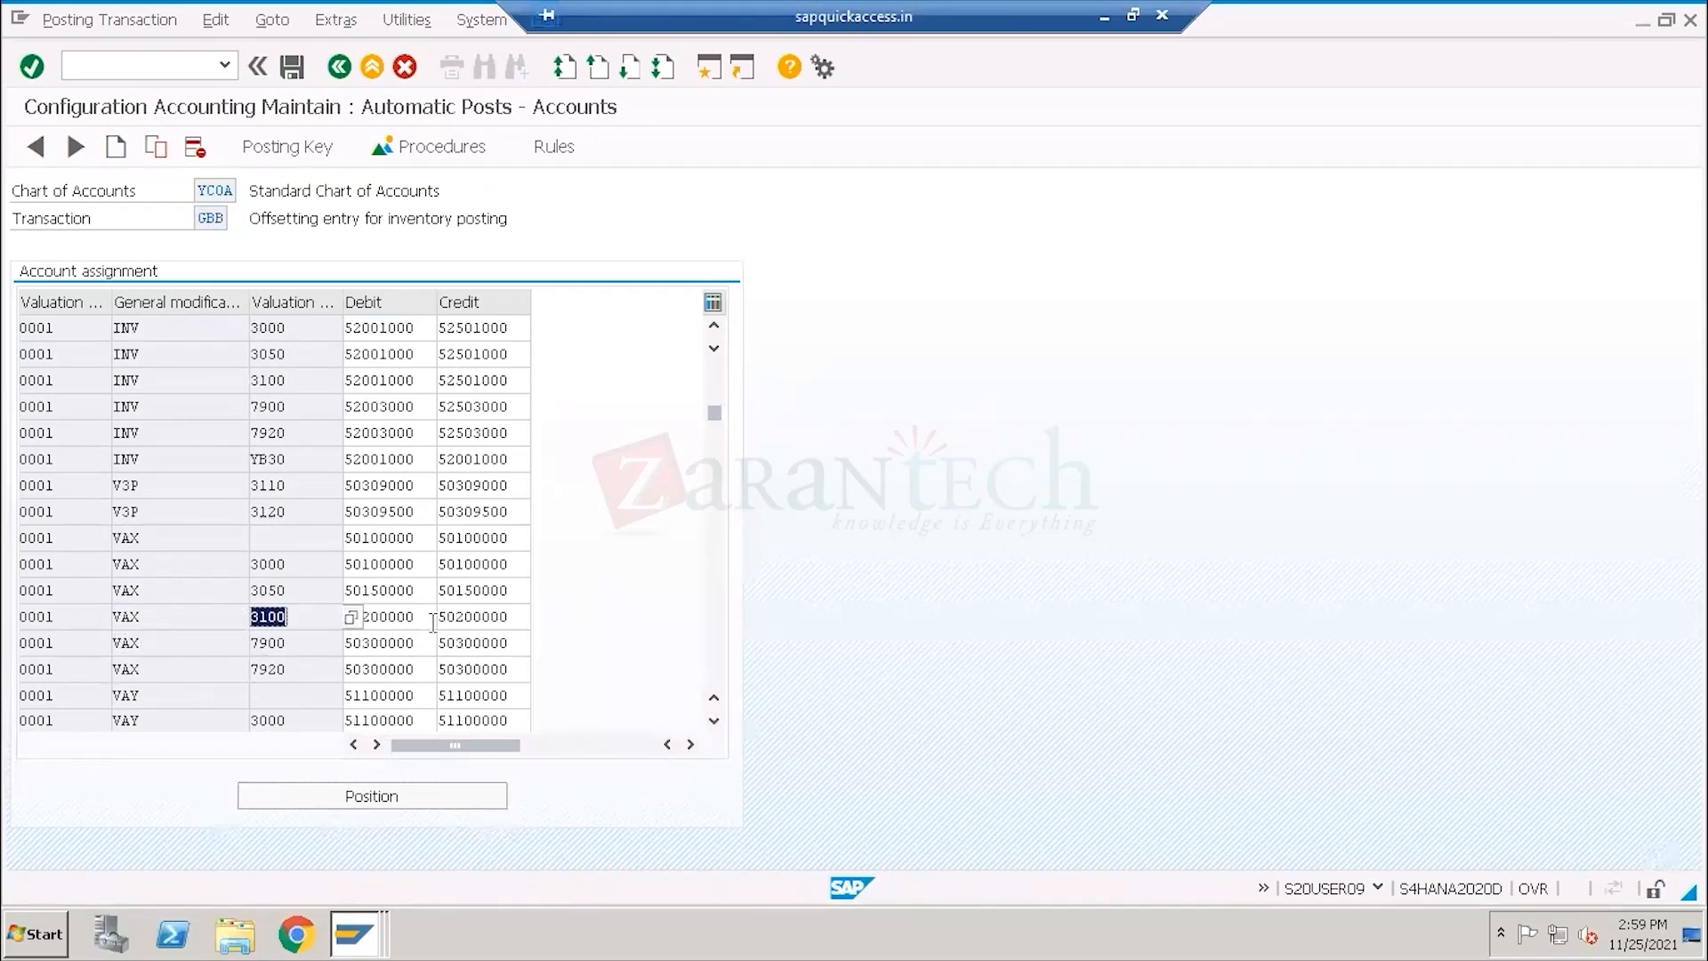
{"action": "left_click_drag", "start_coordinate": [418, 618], "coordinate": [338, 617]}
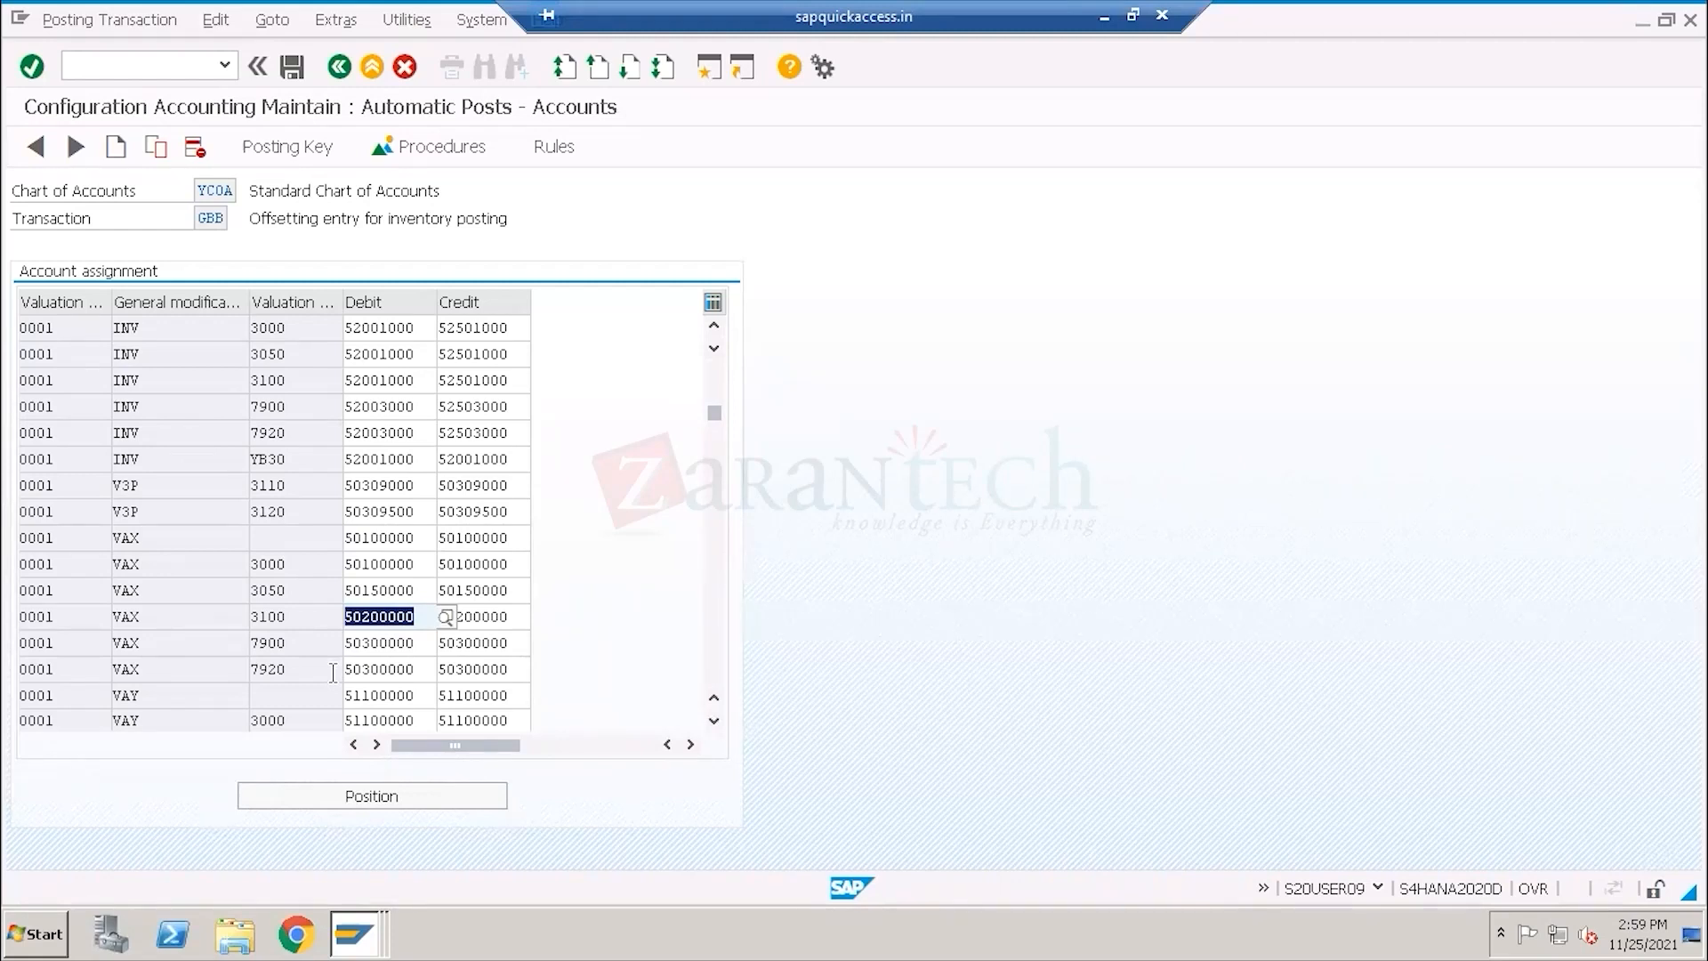
Highlight the VAY modification, valuation class 3100 and the debit account in the matching GBB row.
{"action": "scroll", "coordinate": [307, 643], "scroll_direction": "down", "scroll_amount": 1}
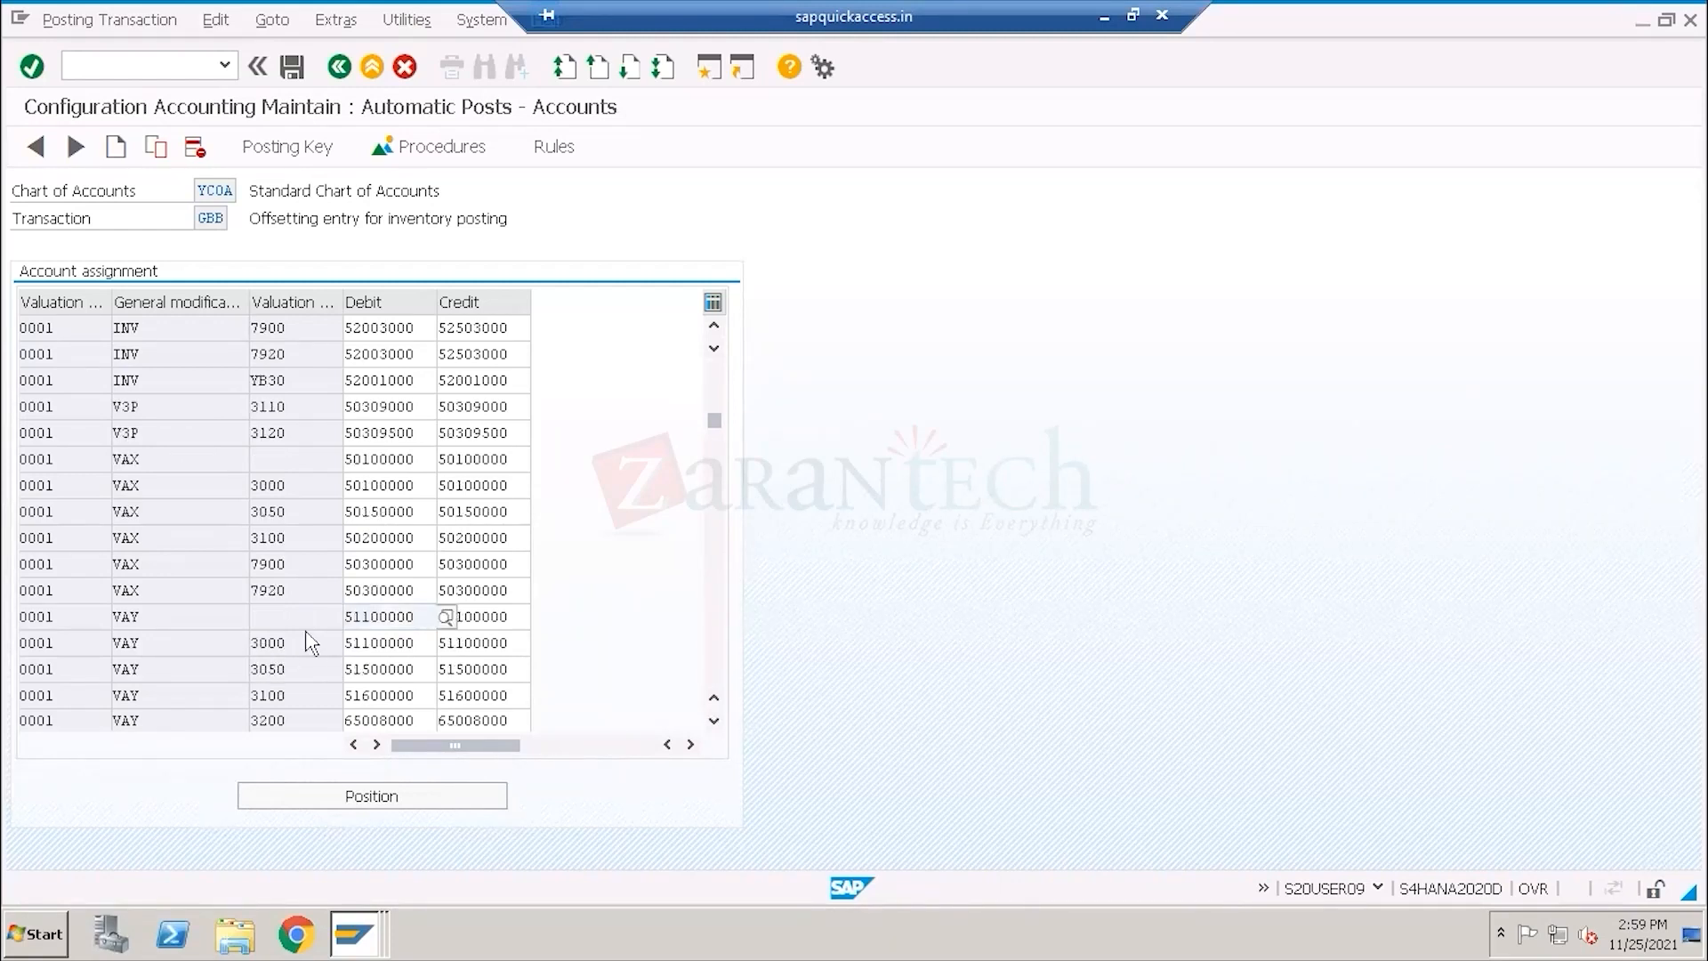
{"action": "left_click_drag", "start_coordinate": [141, 695], "coordinate": [95, 698]}
{"action": "left_click_drag", "start_coordinate": [289, 695], "coordinate": [248, 695]}
{"action": "left_click_drag", "start_coordinate": [415, 698], "coordinate": [339, 698]}
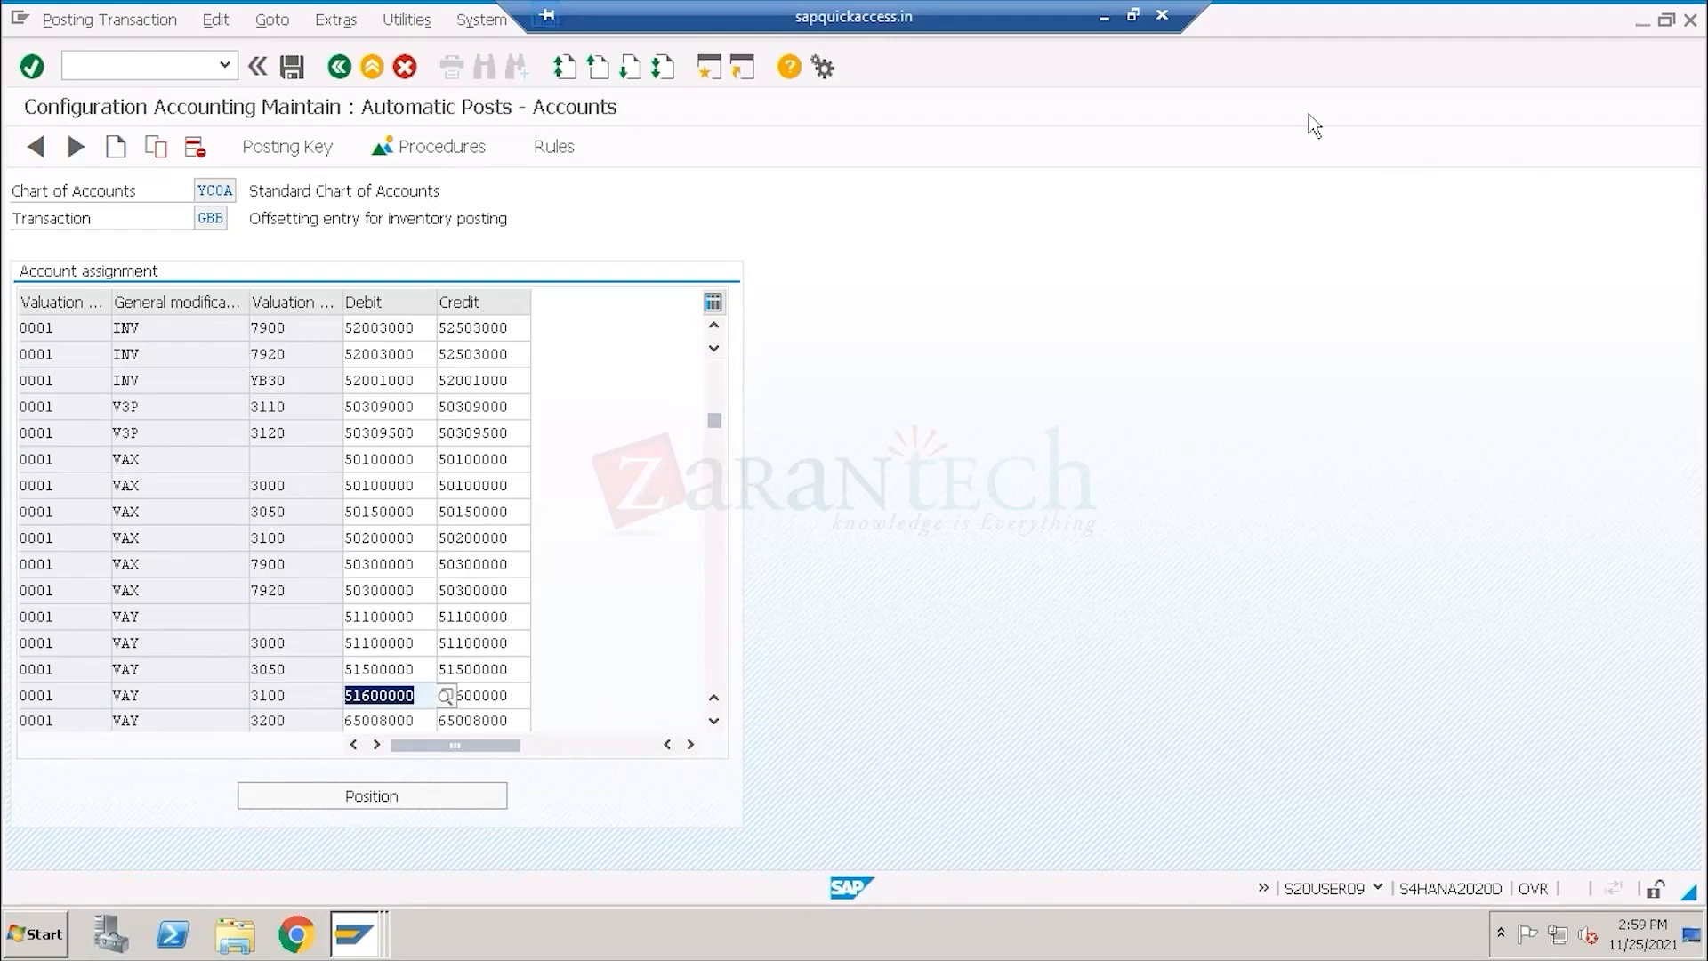
Leave the SAP session, show the desktop and open the Word document "MM-FI Accounting entries (1)".
{"action": "left_click", "coordinate": [1104, 17]}
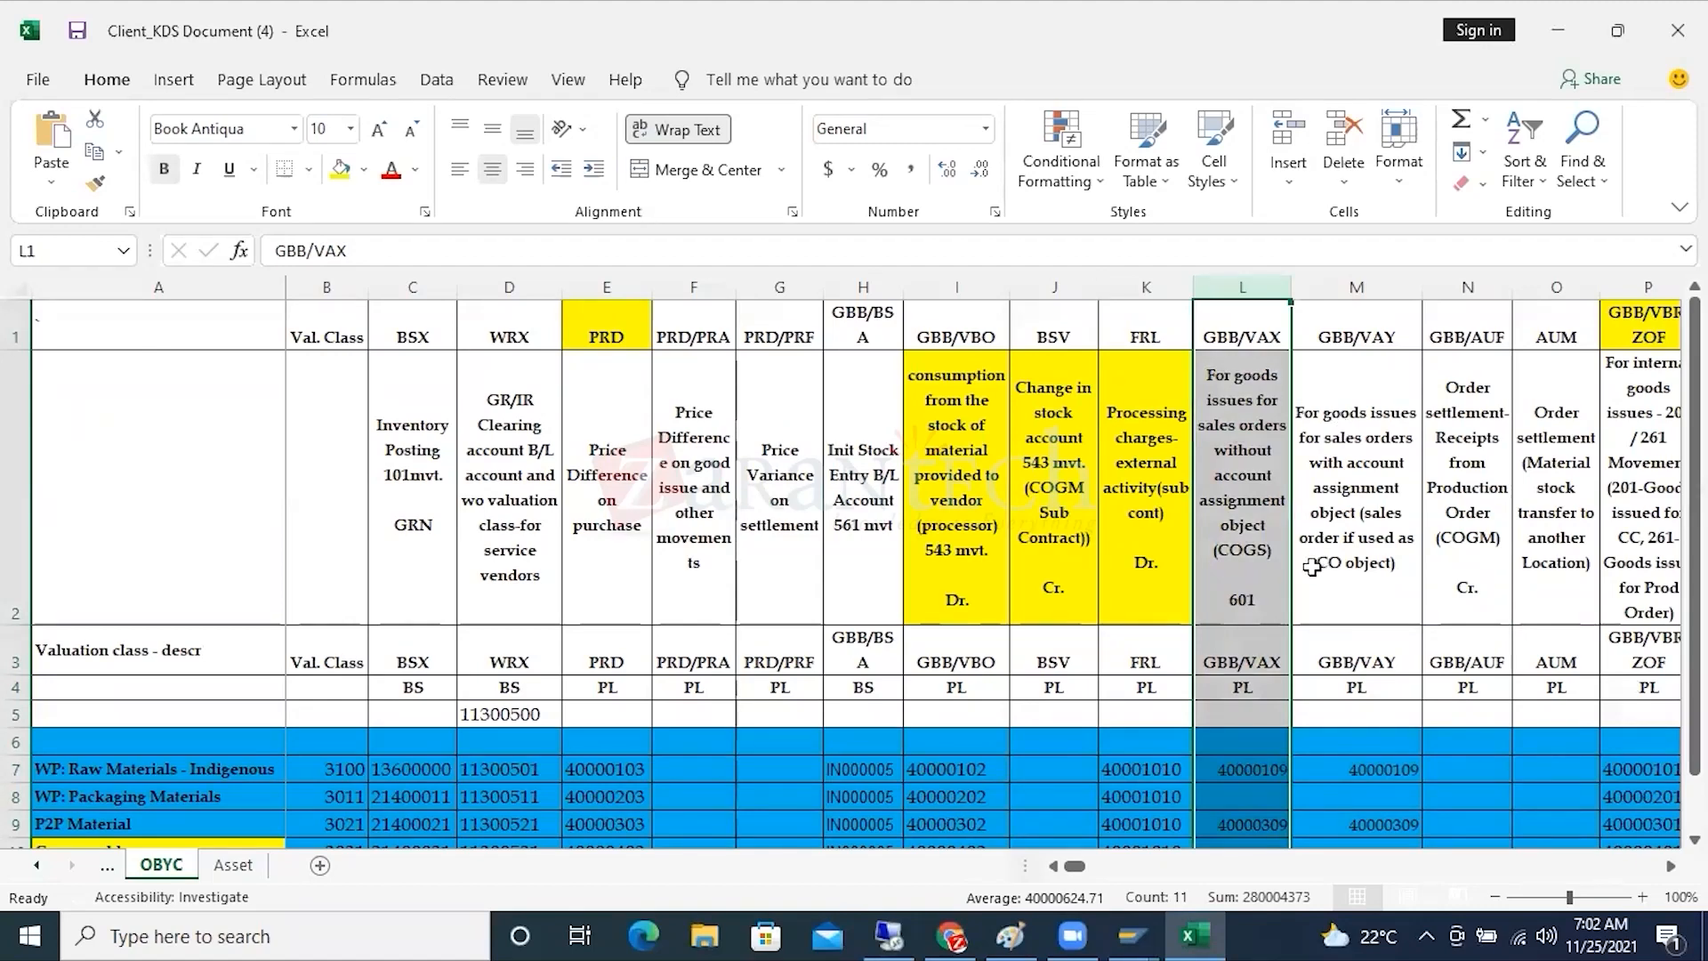
{"action": "key", "text": "super+d"}
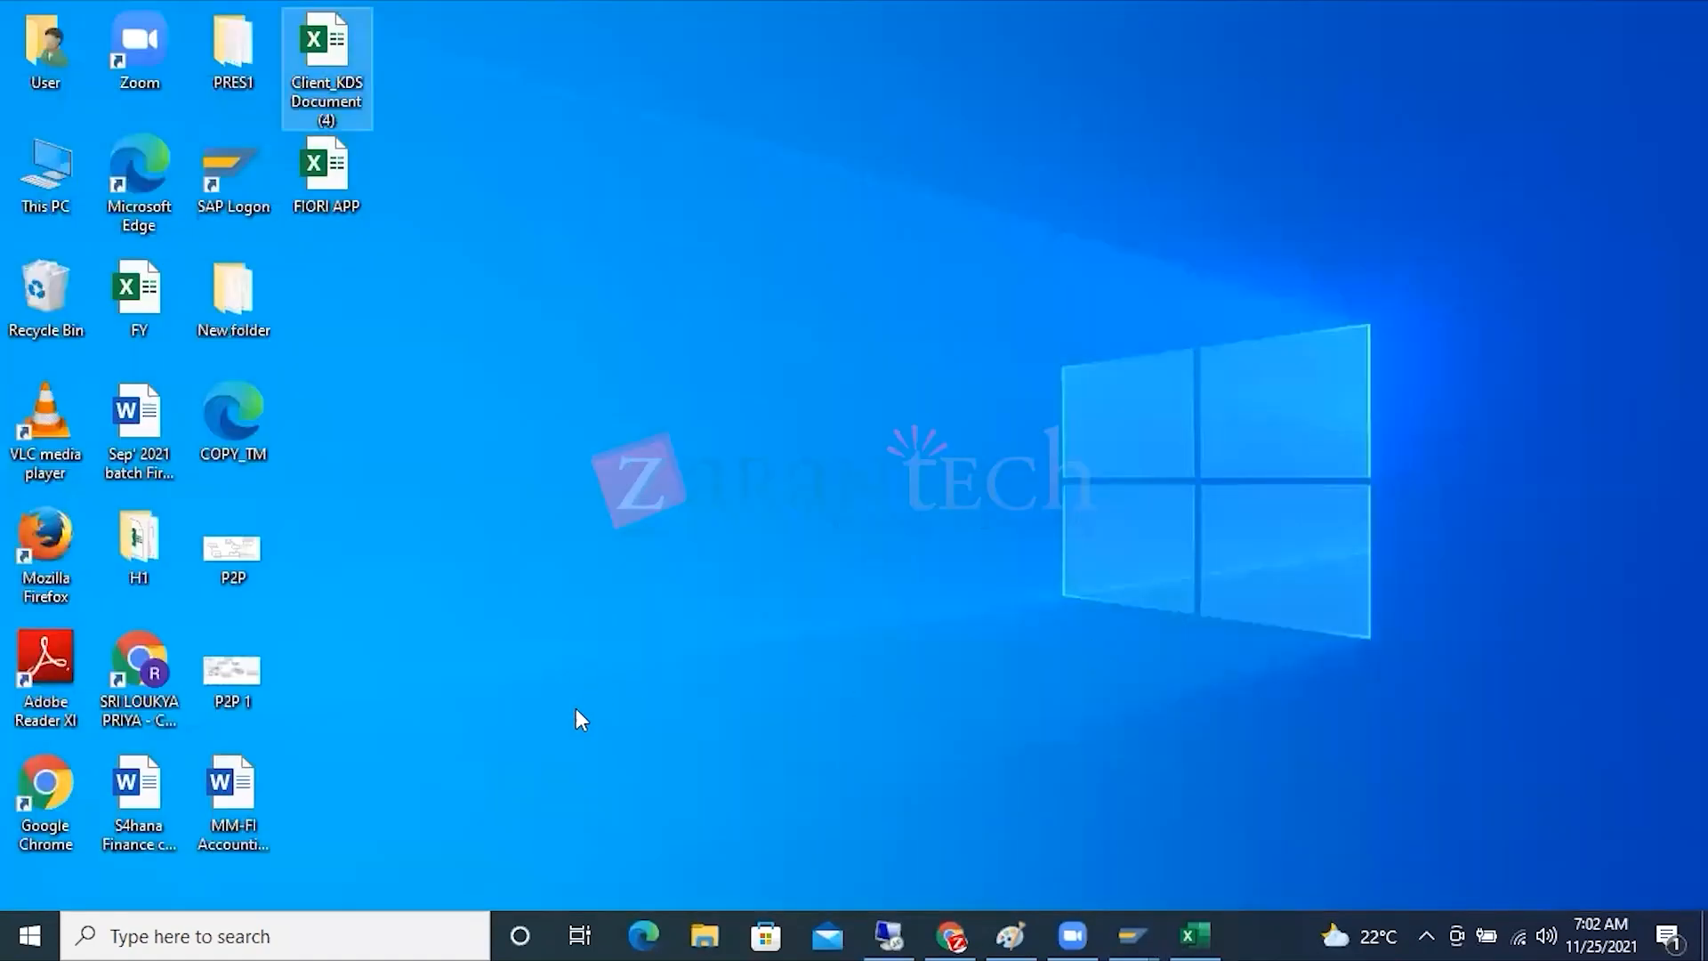
{"action": "double_click", "coordinate": [271, 790]}
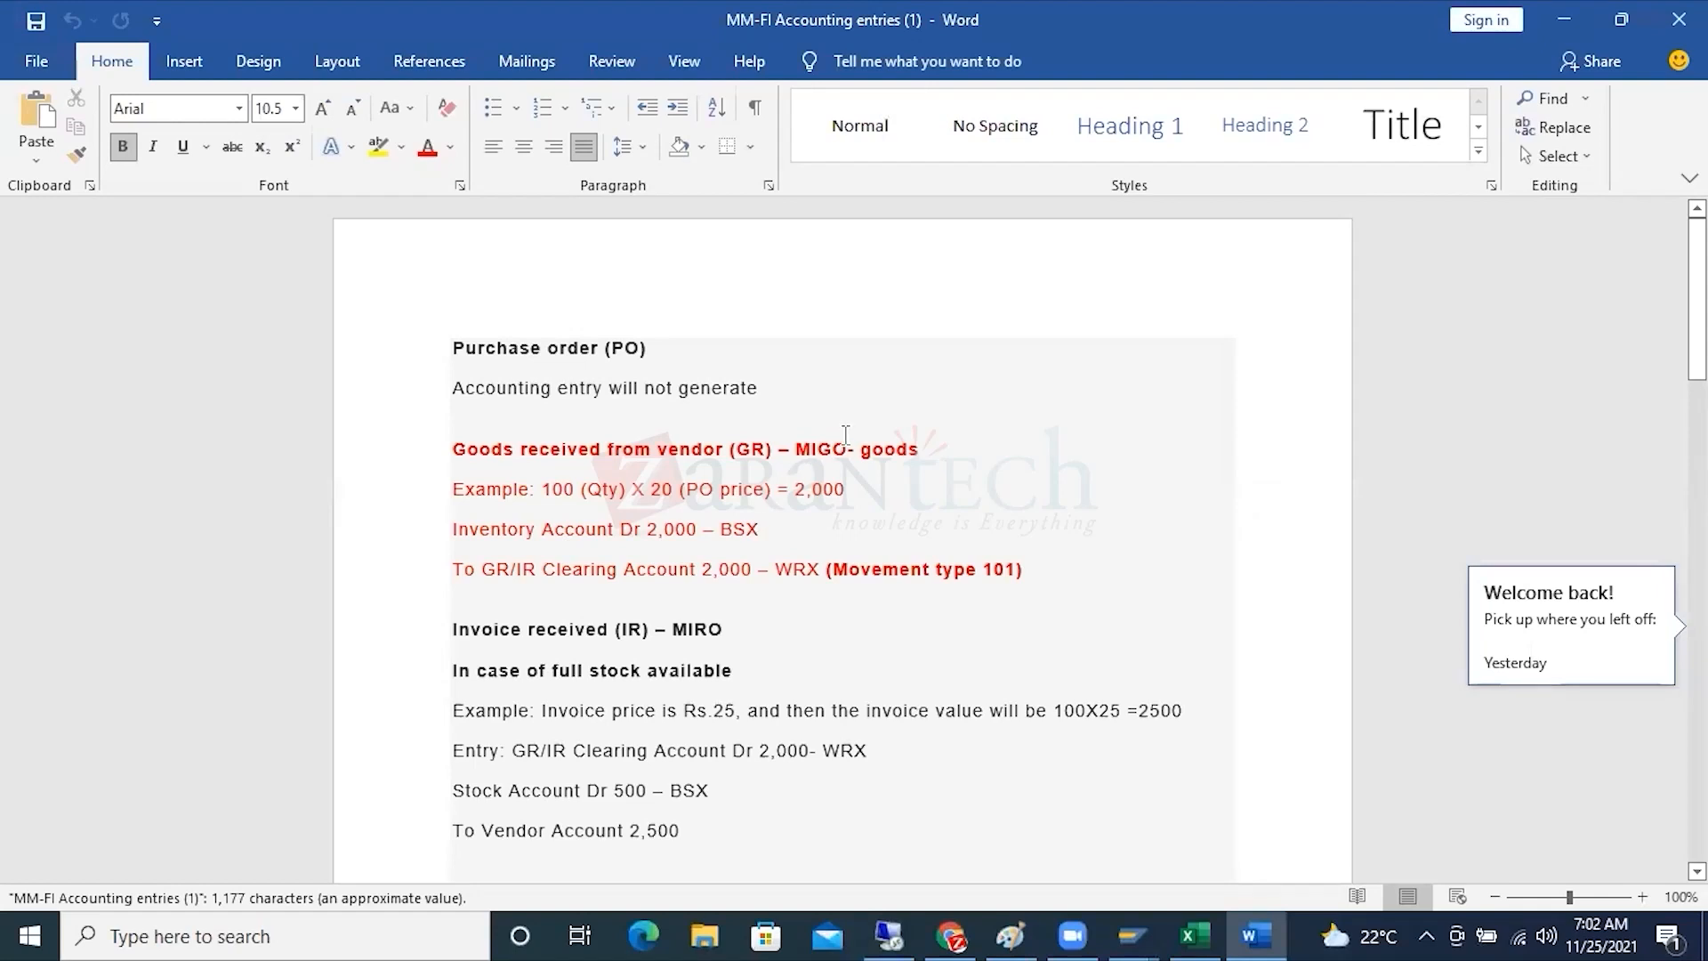
Highlight MIGO, BSX and WRX in turn in the goods received from vendor entry.
{"action": "double_click", "coordinate": [836, 449]}
{"action": "double_click", "coordinate": [752, 529]}
{"action": "double_click", "coordinate": [805, 571]}
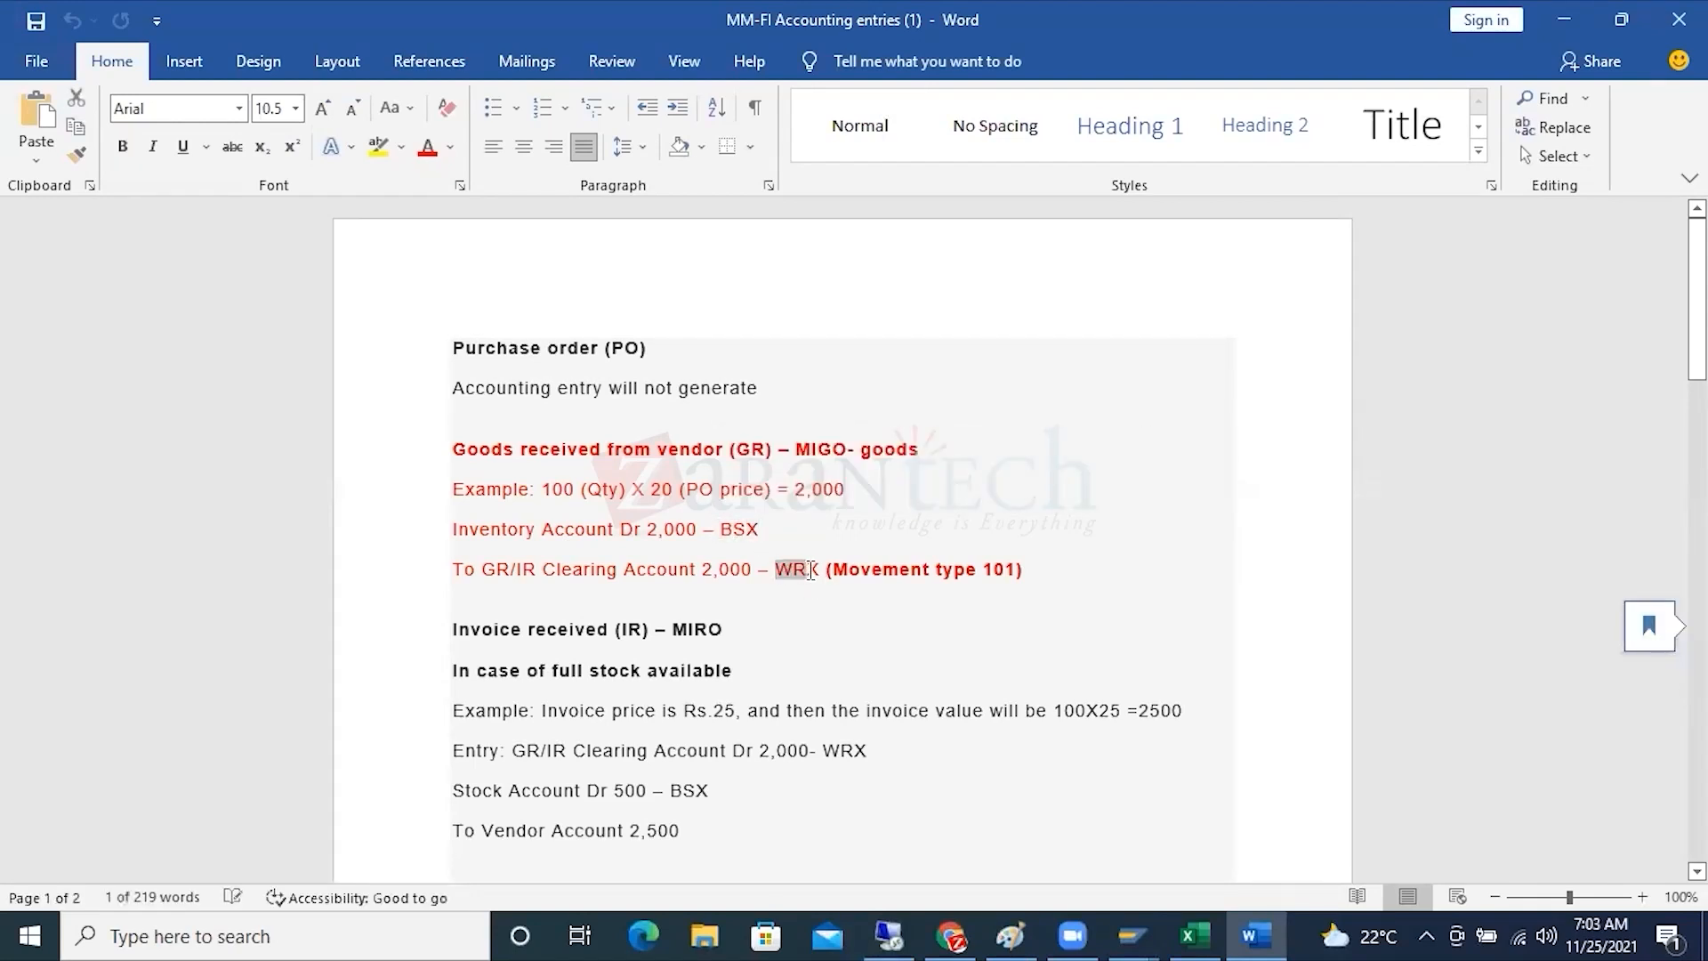
Highlight WRX and BSX in the full-stock invoice received (MIRO) entry.
{"action": "scroll", "coordinate": [811, 570], "scroll_direction": "down", "scroll_amount": 3}
{"action": "scroll", "coordinate": [813, 571], "scroll_direction": "down", "scroll_amount": 1}
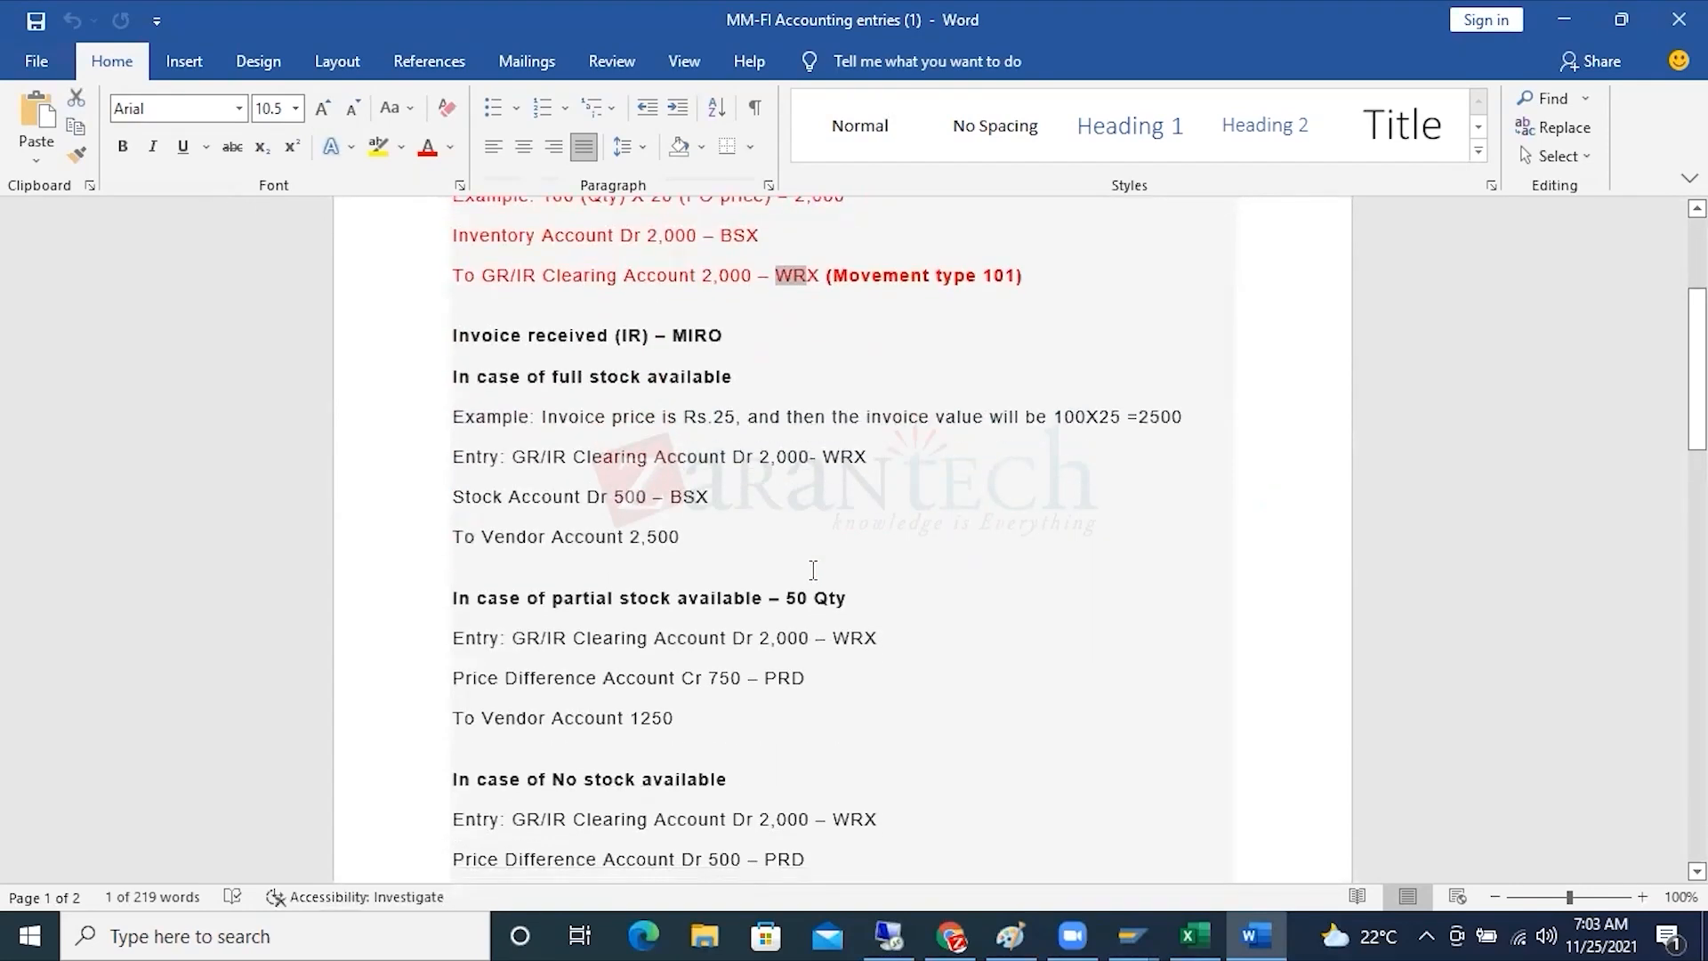
{"action": "scroll", "coordinate": [813, 570], "scroll_direction": "down", "scroll_amount": 1}
{"action": "double_click", "coordinate": [845, 389]}
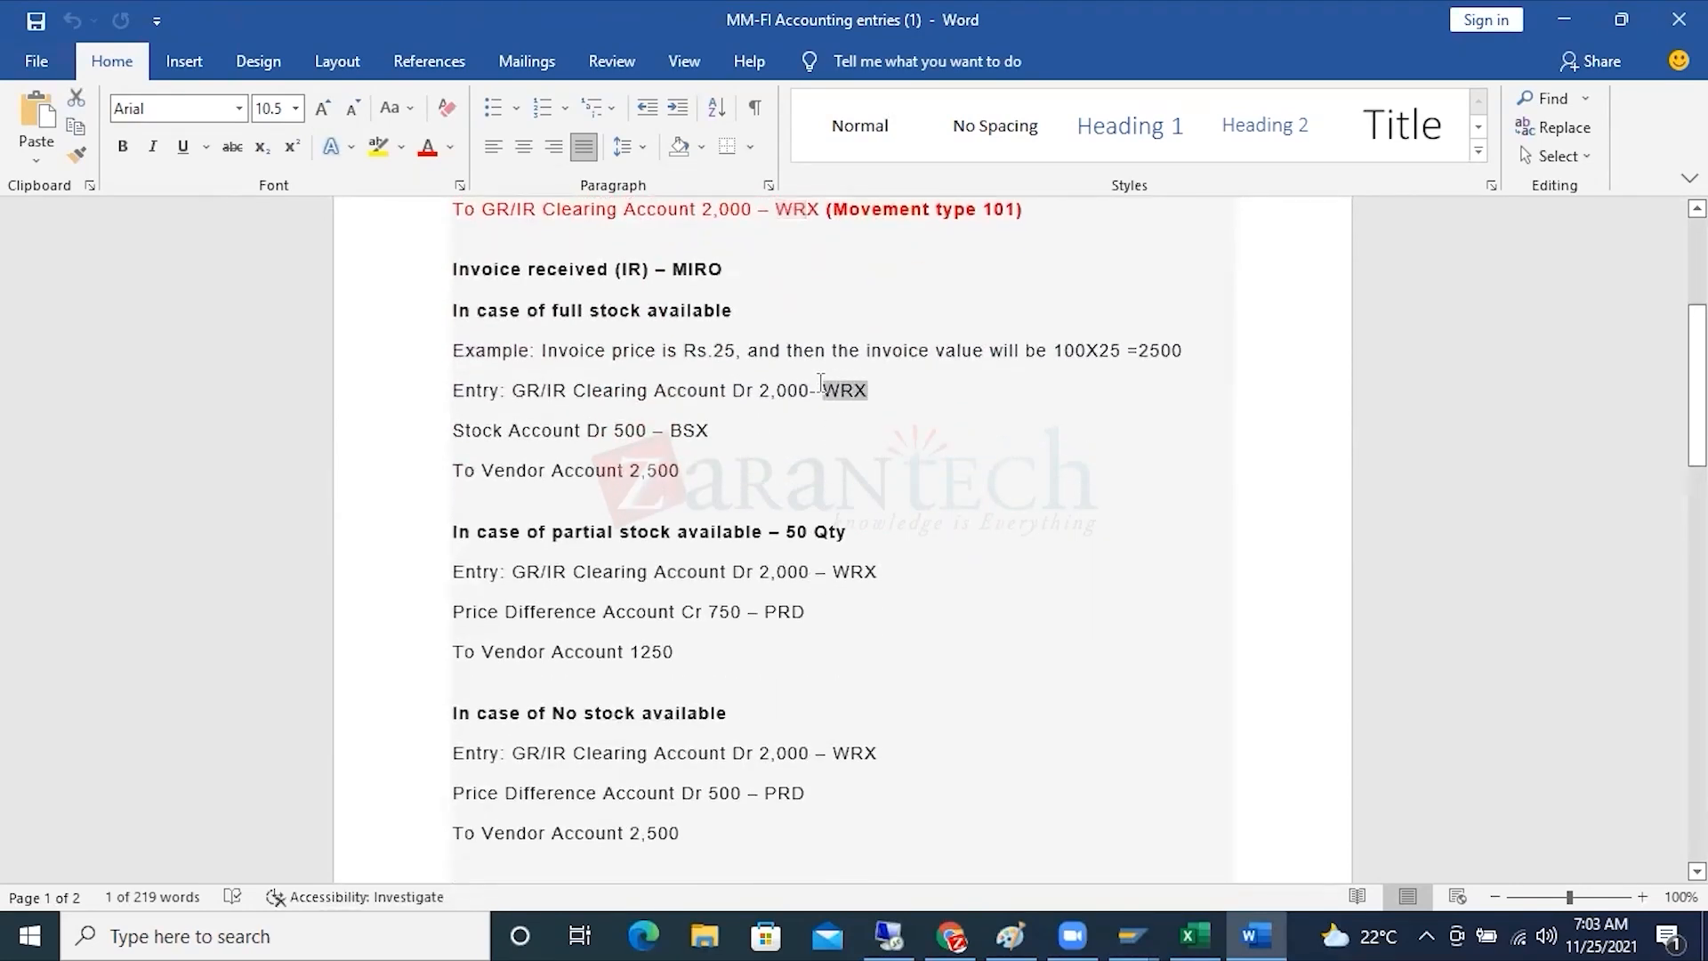
{"action": "left_click_drag", "start_coordinate": [652, 430], "coordinate": [709, 431]}
Highlight GBB in the movement type 261 production issue entry and BSX in the goods received from production entry.
{"action": "scroll", "coordinate": [735, 527], "scroll_direction": "down", "scroll_amount": 2}
{"action": "scroll", "coordinate": [736, 527], "scroll_direction": "down", "scroll_amount": 2}
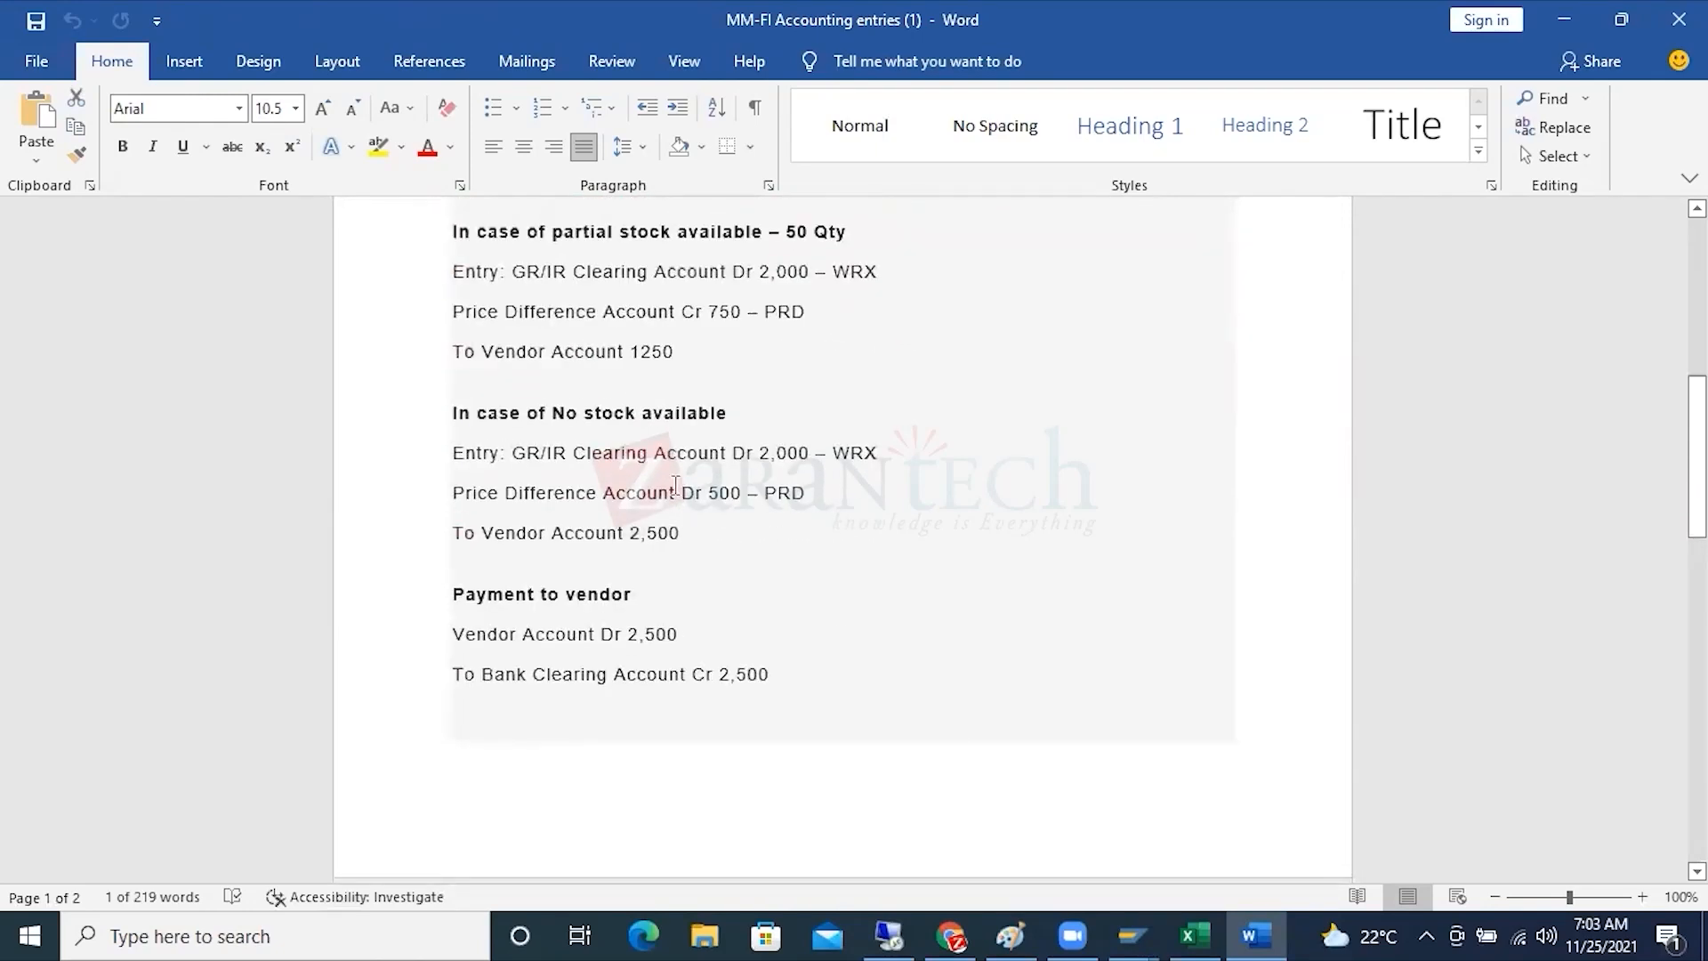
{"action": "scroll", "coordinate": [665, 480], "scroll_direction": "down", "scroll_amount": 2}
{"action": "scroll", "coordinate": [665, 480], "scroll_direction": "down", "scroll_amount": 3}
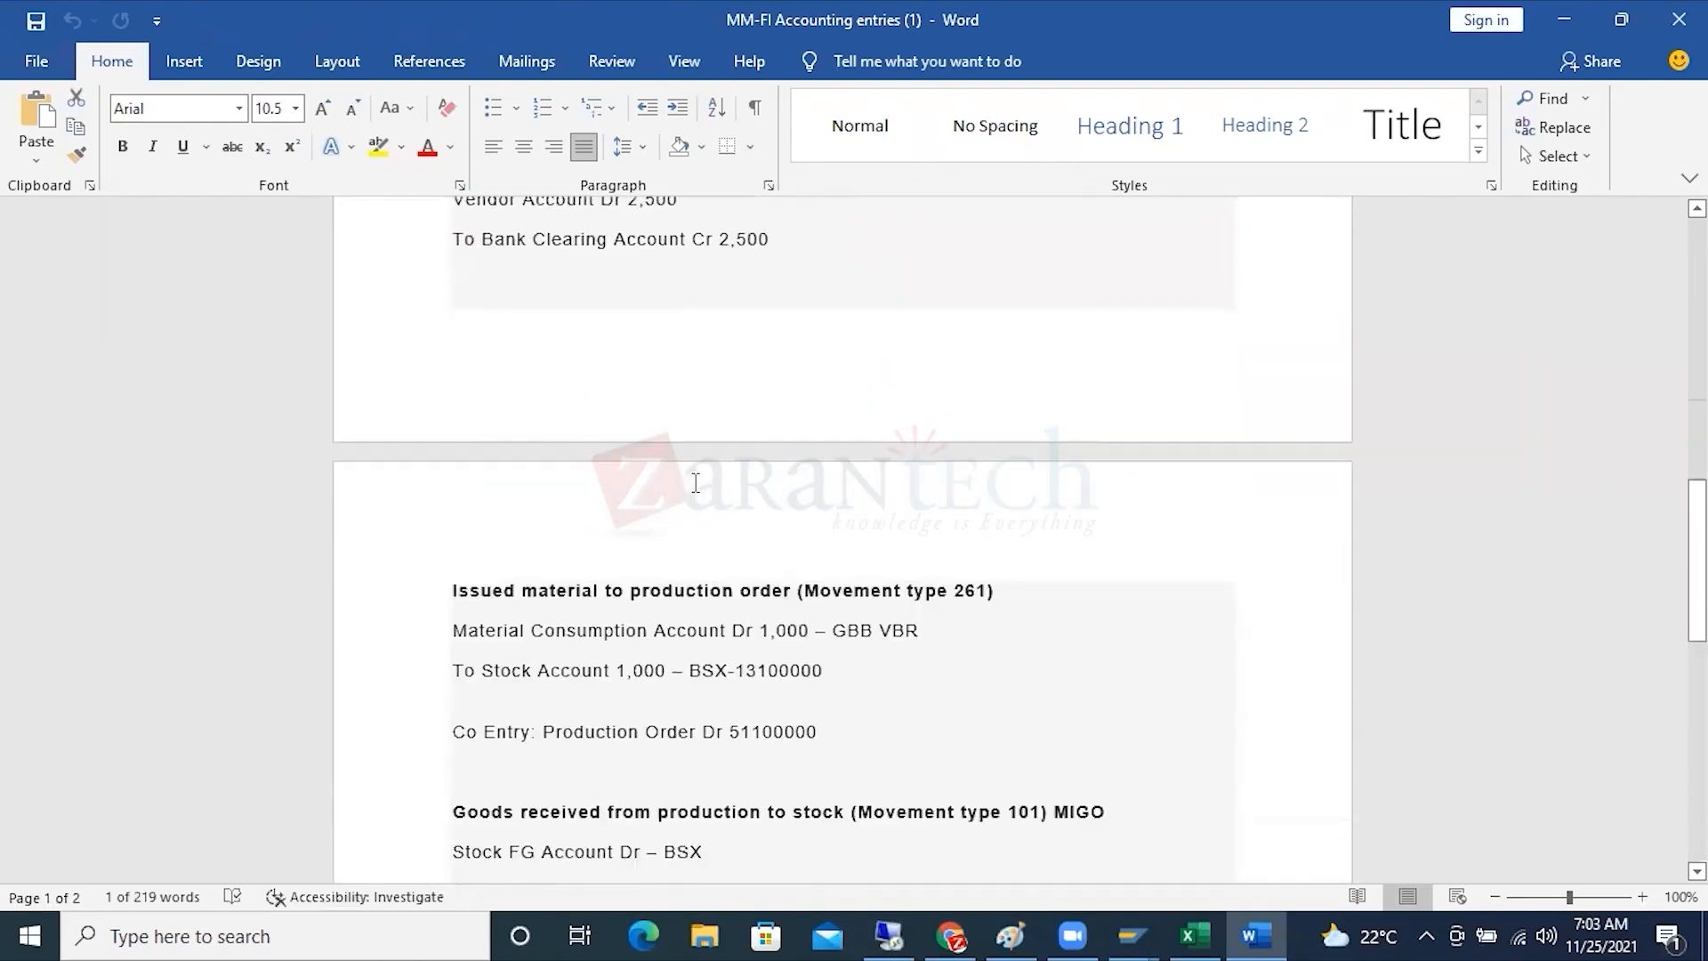
{"action": "left_click_drag", "start_coordinate": [614, 551], "coordinate": [920, 585]}
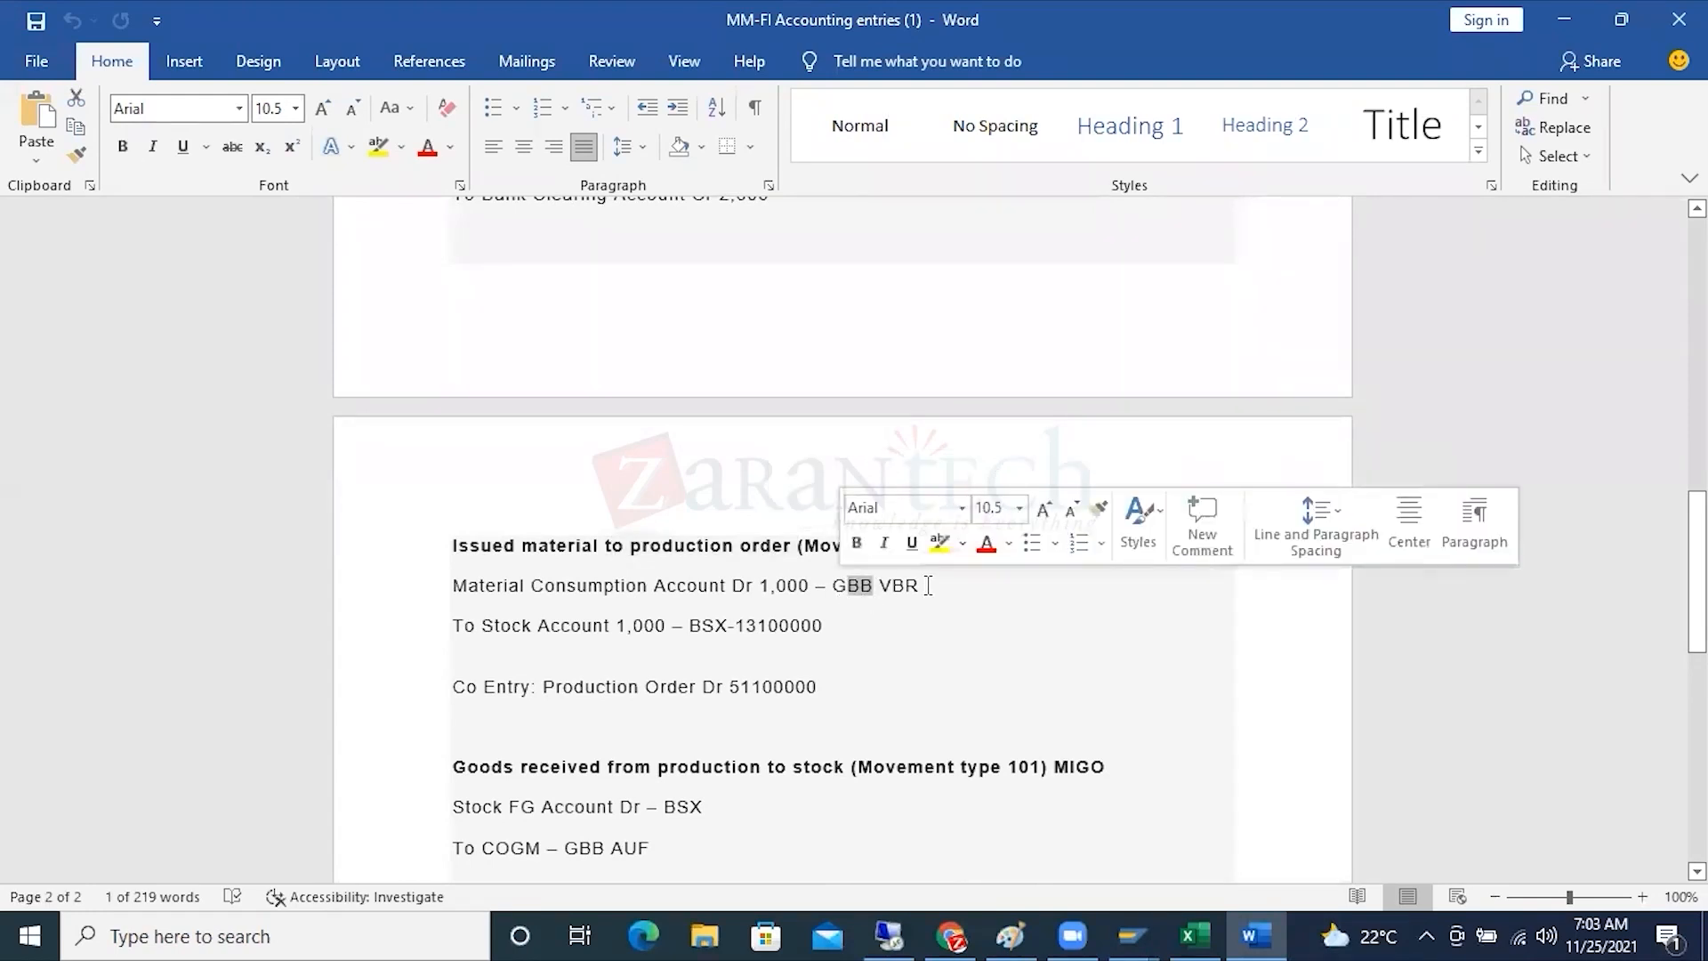
{"action": "scroll", "coordinate": [850, 633], "scroll_direction": "down", "scroll_amount": 2}
{"action": "scroll", "coordinate": [850, 635], "scroll_direction": "down", "scroll_amount": 1}
{"action": "left_click_drag", "start_coordinate": [721, 628], "coordinate": [668, 628]}
{"action": "left_click", "coordinate": [614, 662]}
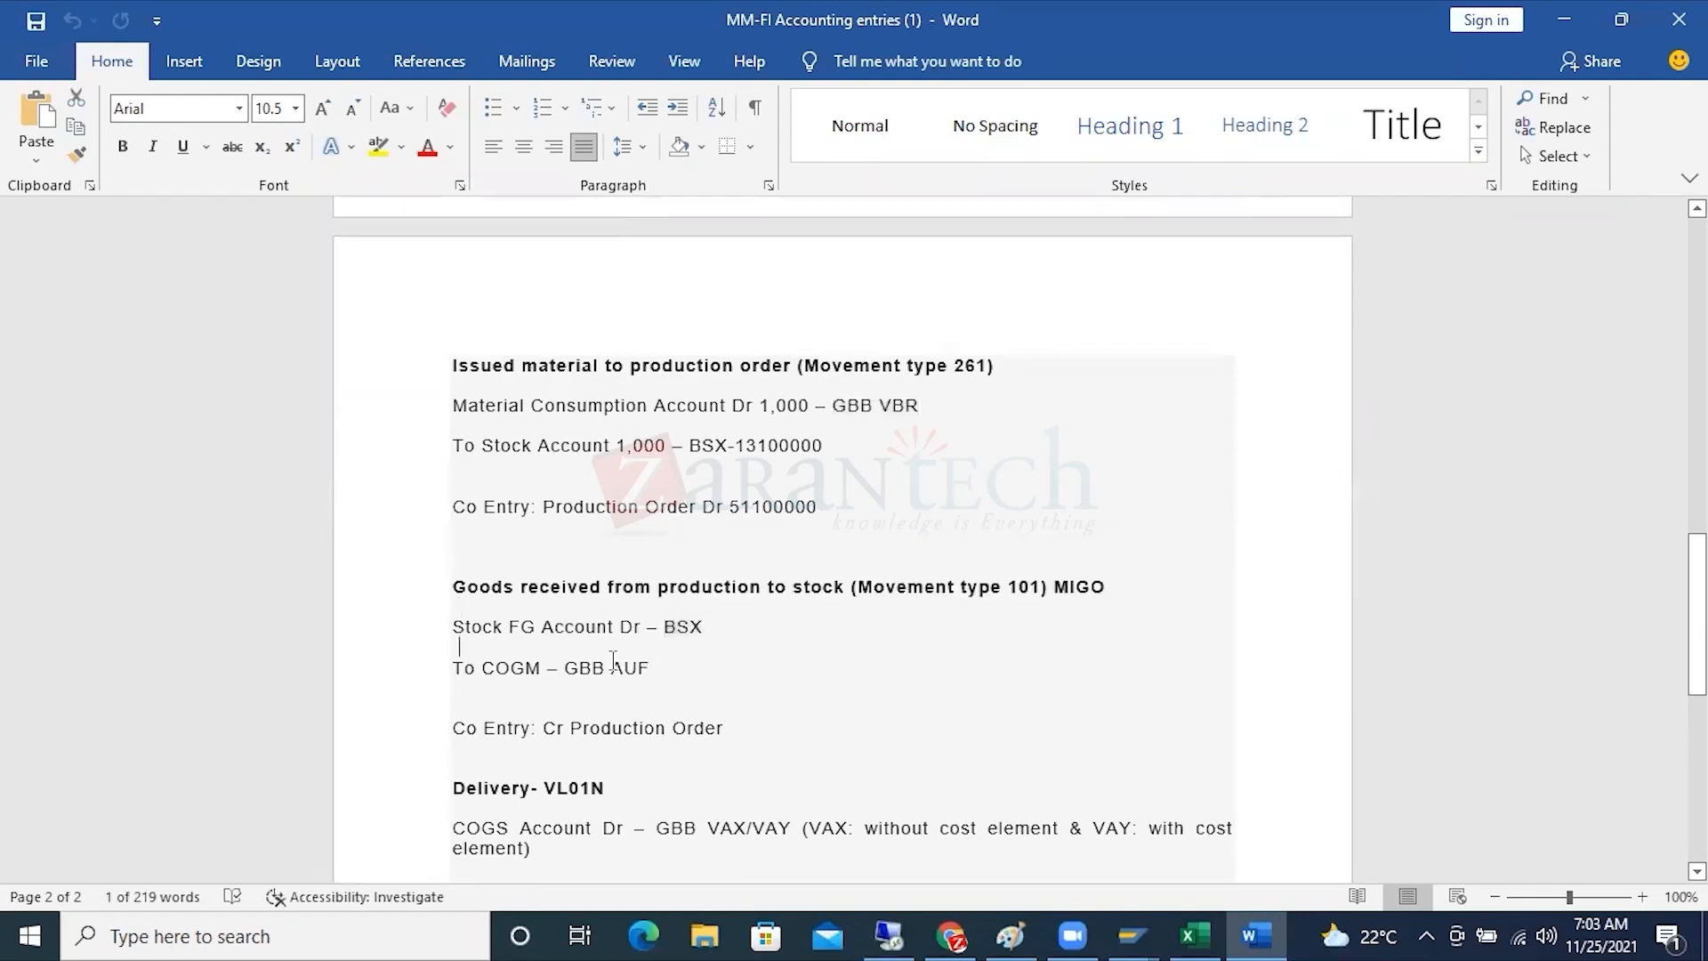
Highlight GBB VAX/VAY, BSX and COGS in the Delivery VL01N entry.
{"action": "scroll", "coordinate": [540, 672], "scroll_direction": "down", "scroll_amount": 3}
{"action": "scroll", "coordinate": [540, 672], "scroll_direction": "down", "scroll_amount": 1}
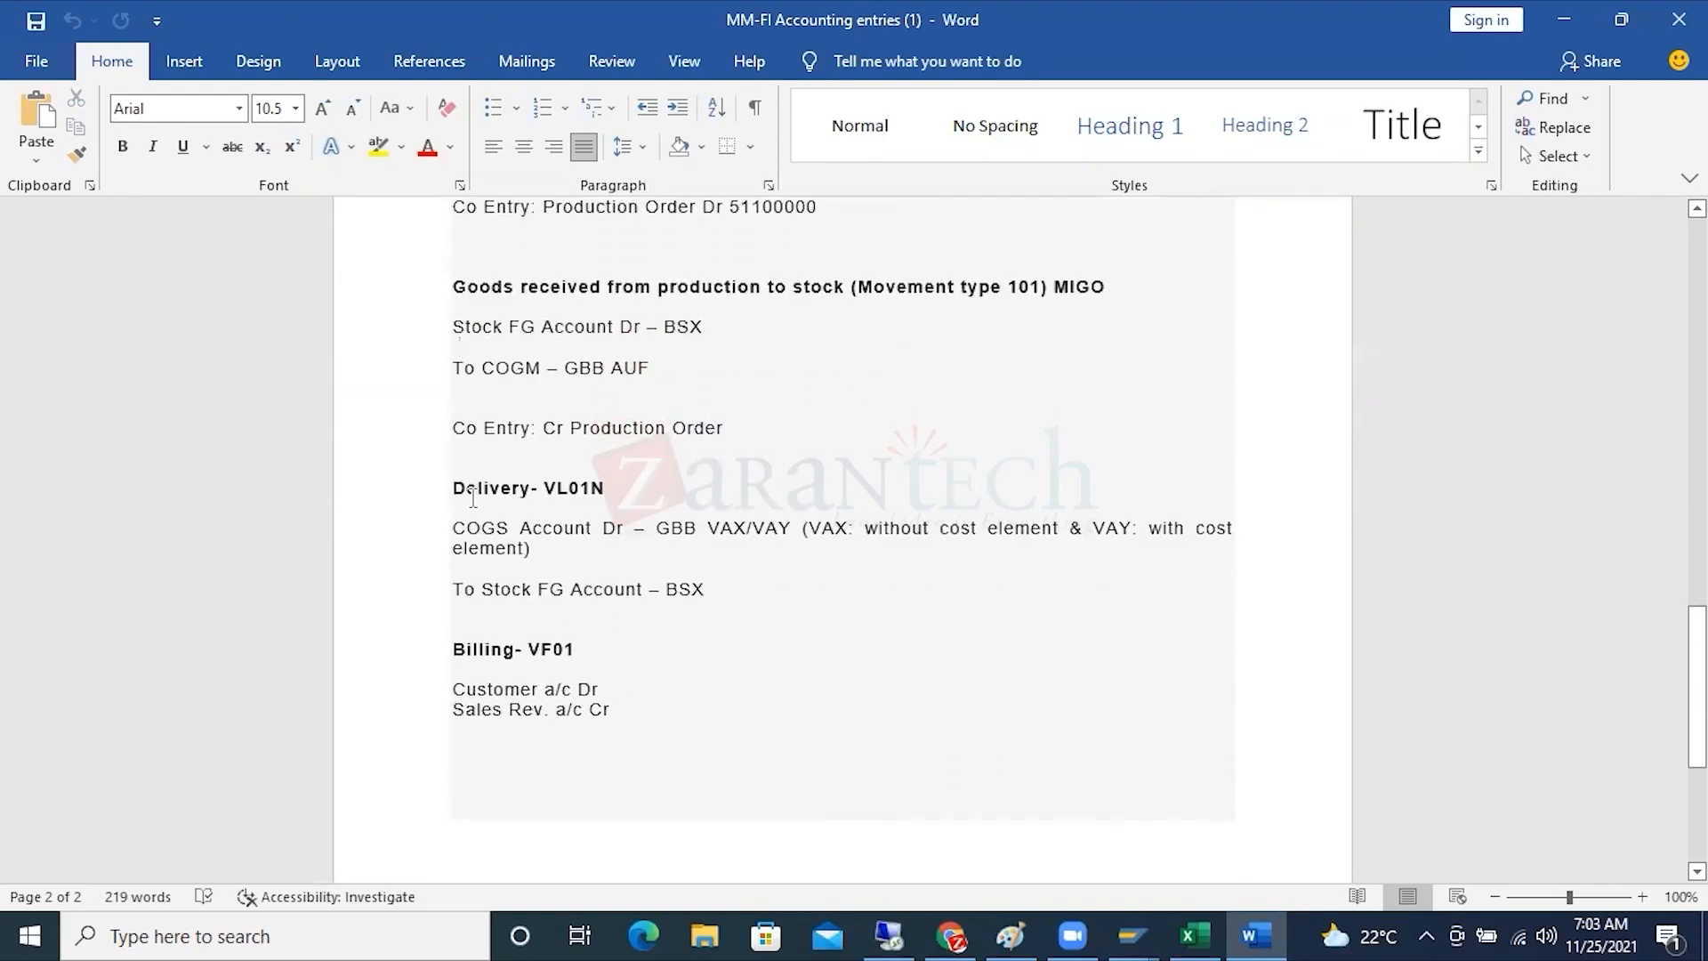
{"action": "left_click_drag", "start_coordinate": [540, 527], "coordinate": [453, 527]}
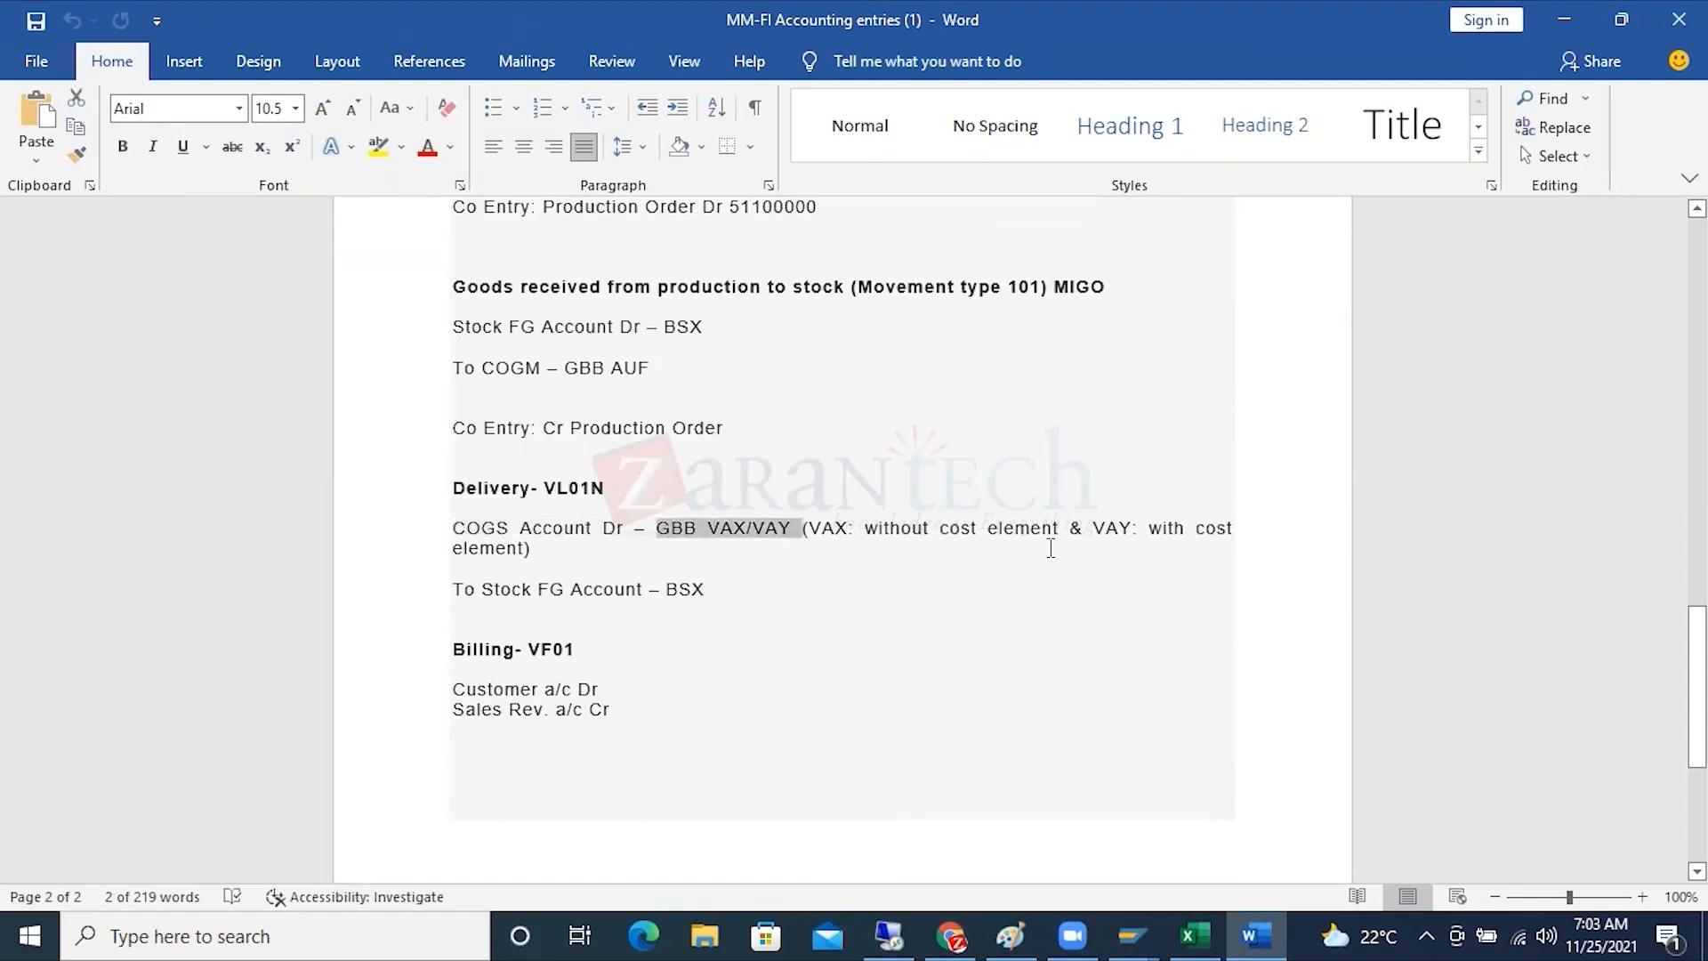
{"action": "left_click_drag", "start_coordinate": [706, 590], "coordinate": [667, 590]}
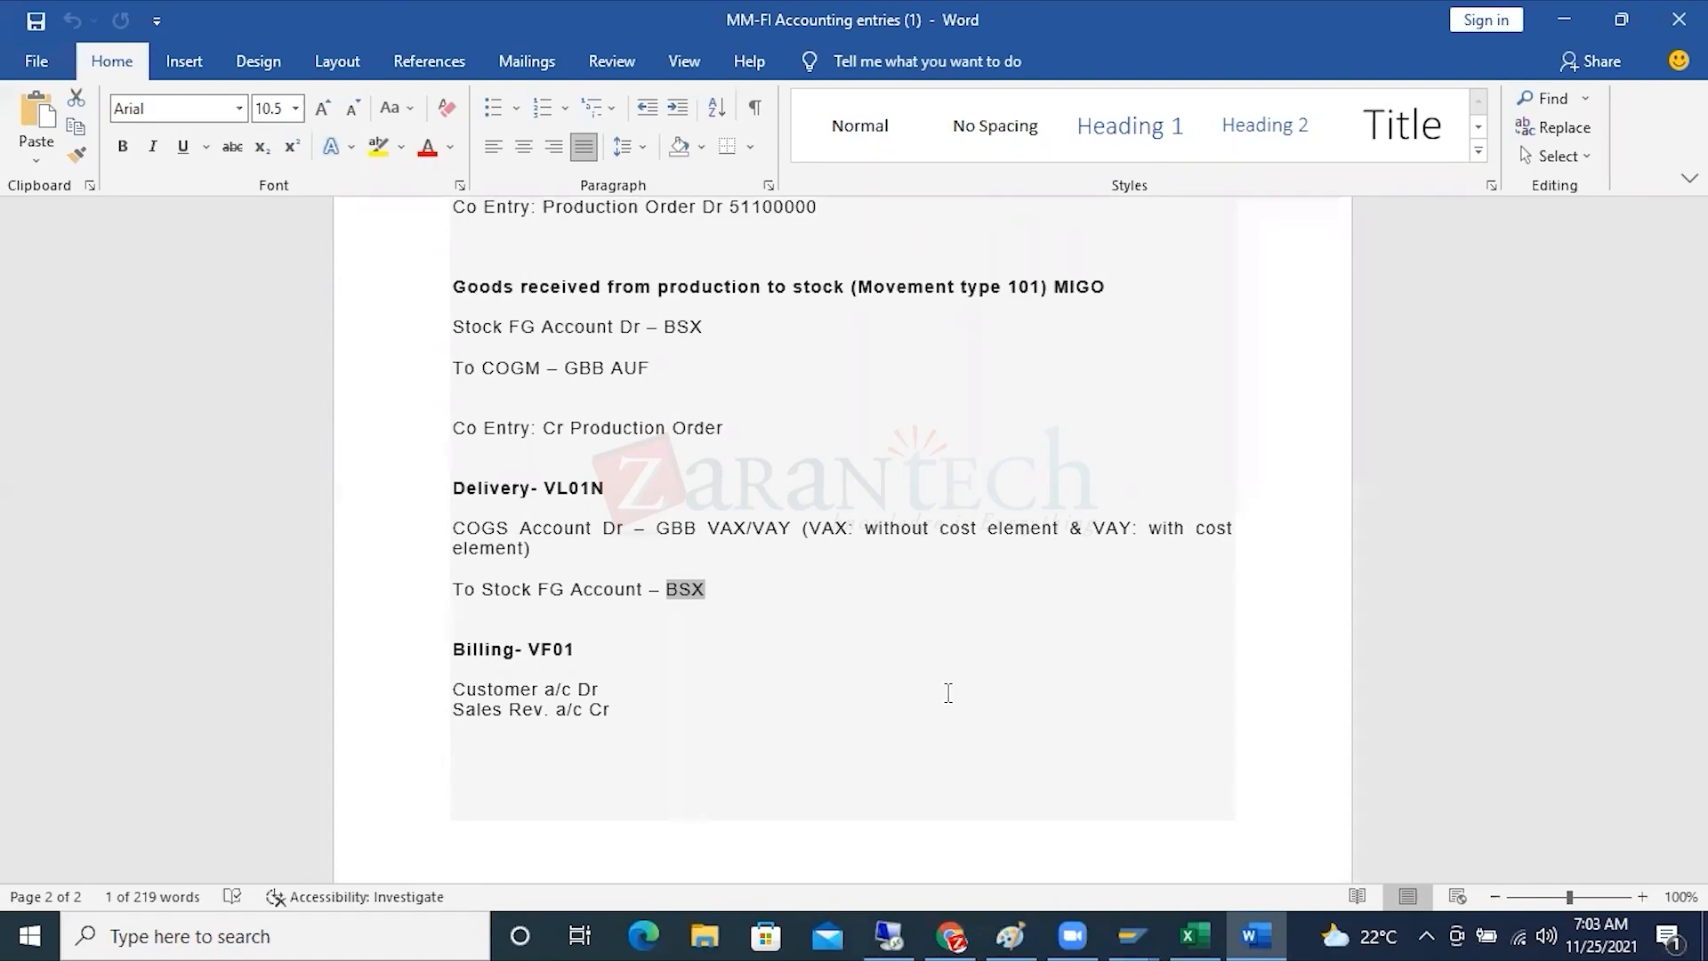
{"action": "scroll", "coordinate": [948, 693], "scroll_direction": "down", "scroll_amount": 1}
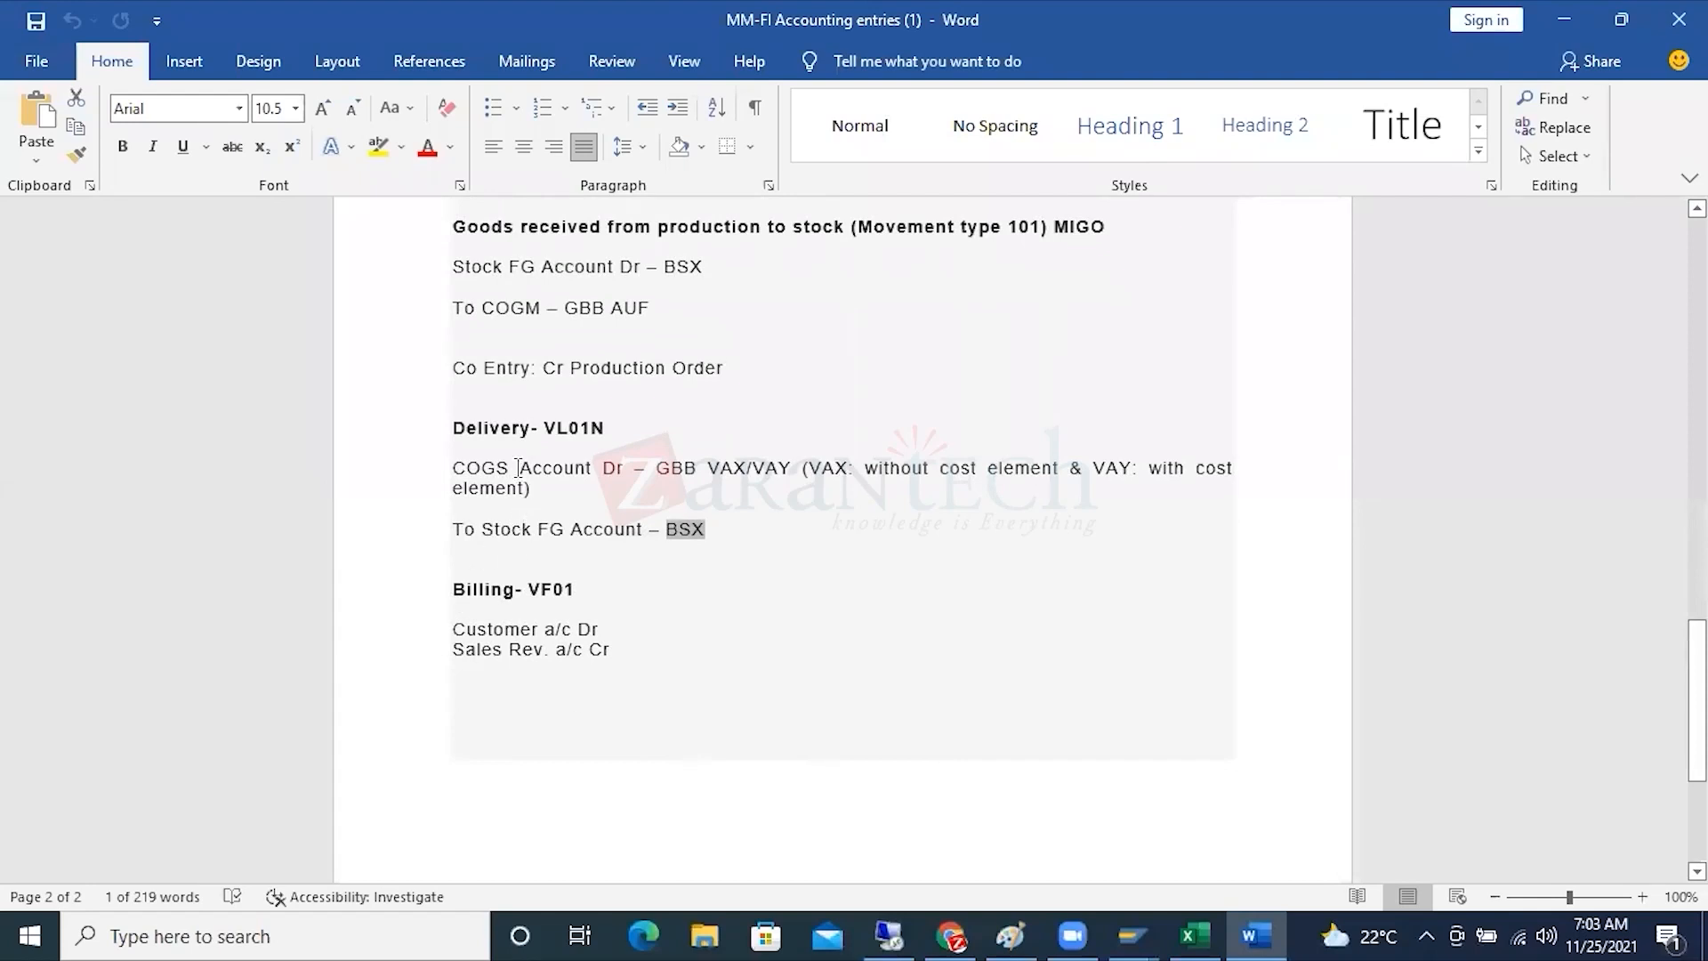
{"action": "left_click_drag", "start_coordinate": [496, 467], "coordinate": [452, 468]}
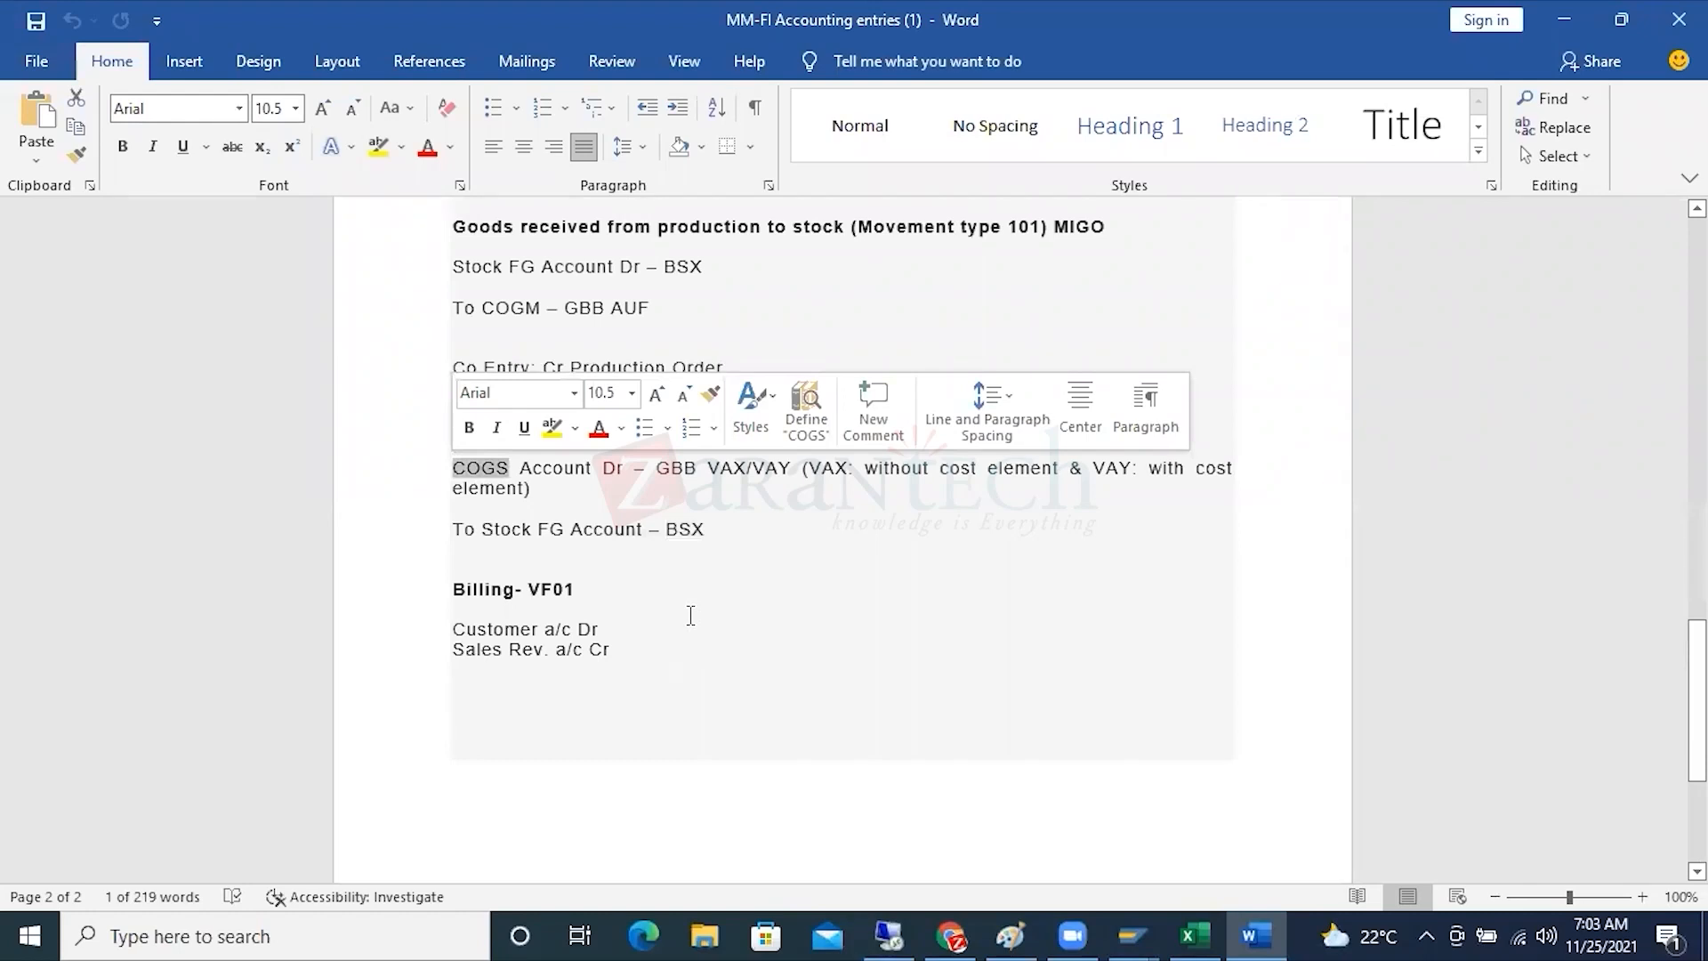
Switch to SAP, go back from the GBB accounts to the procedures list and minimize the remote session.
{"action": "scroll", "coordinate": [691, 615], "scroll_direction": "up", "scroll_amount": 2}
{"action": "left_click", "coordinate": [893, 939]}
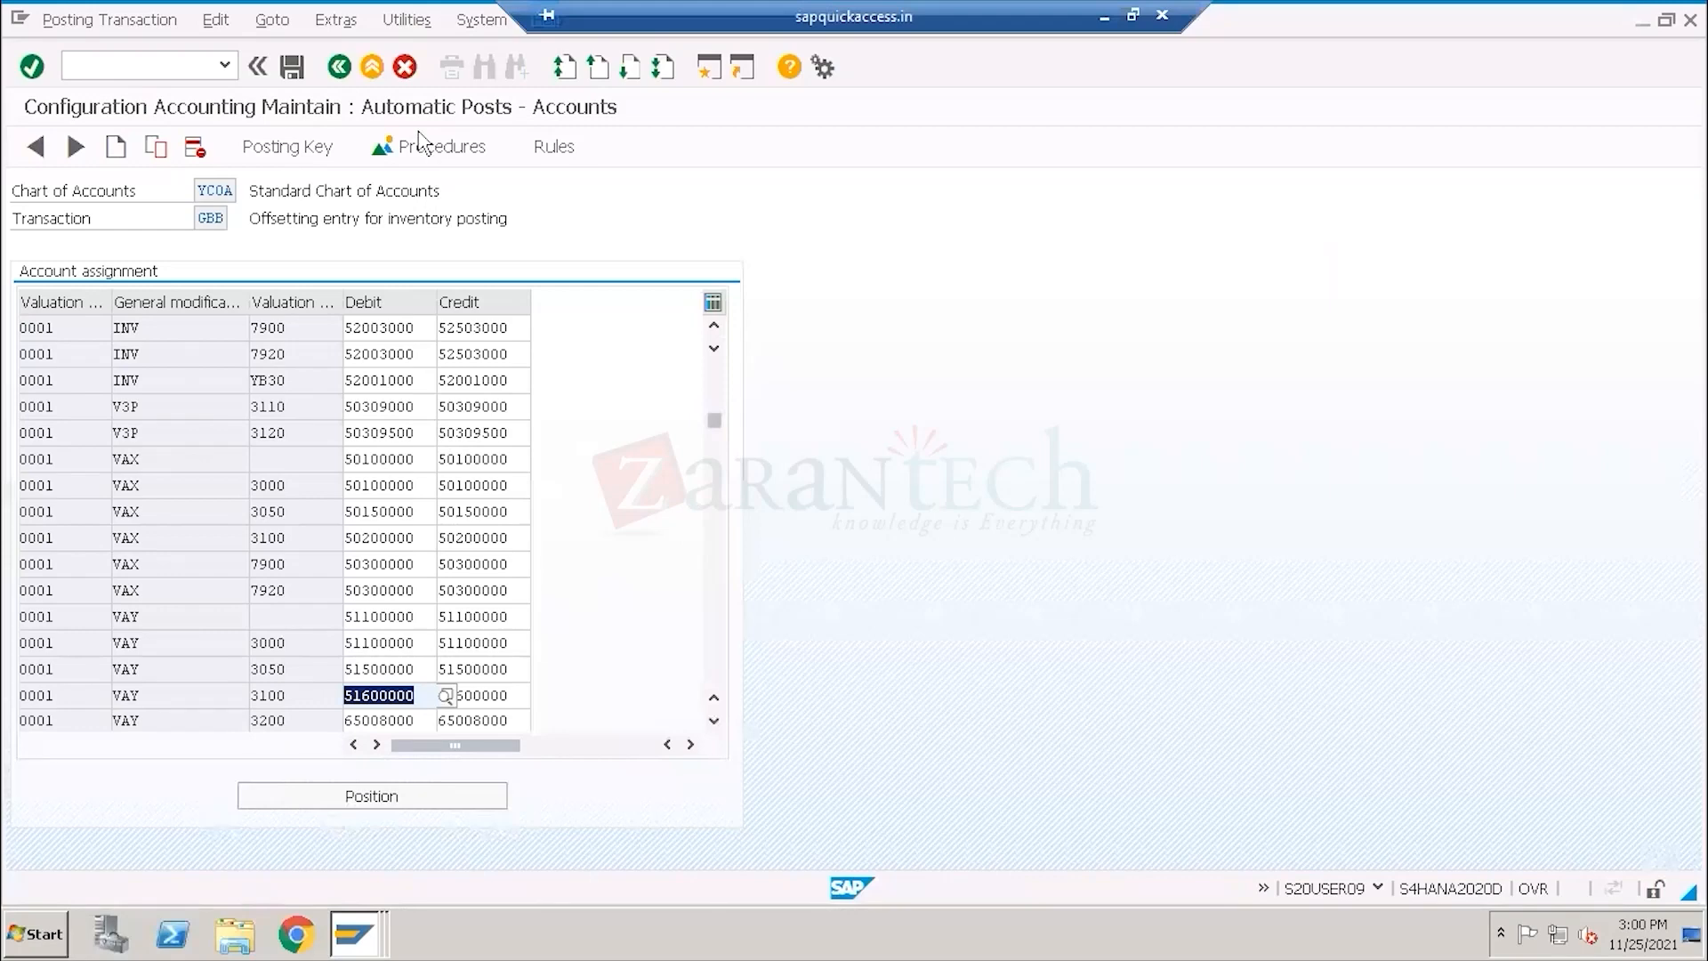
{"action": "left_click", "coordinate": [434, 146]}
{"action": "left_click", "coordinate": [1103, 21]}
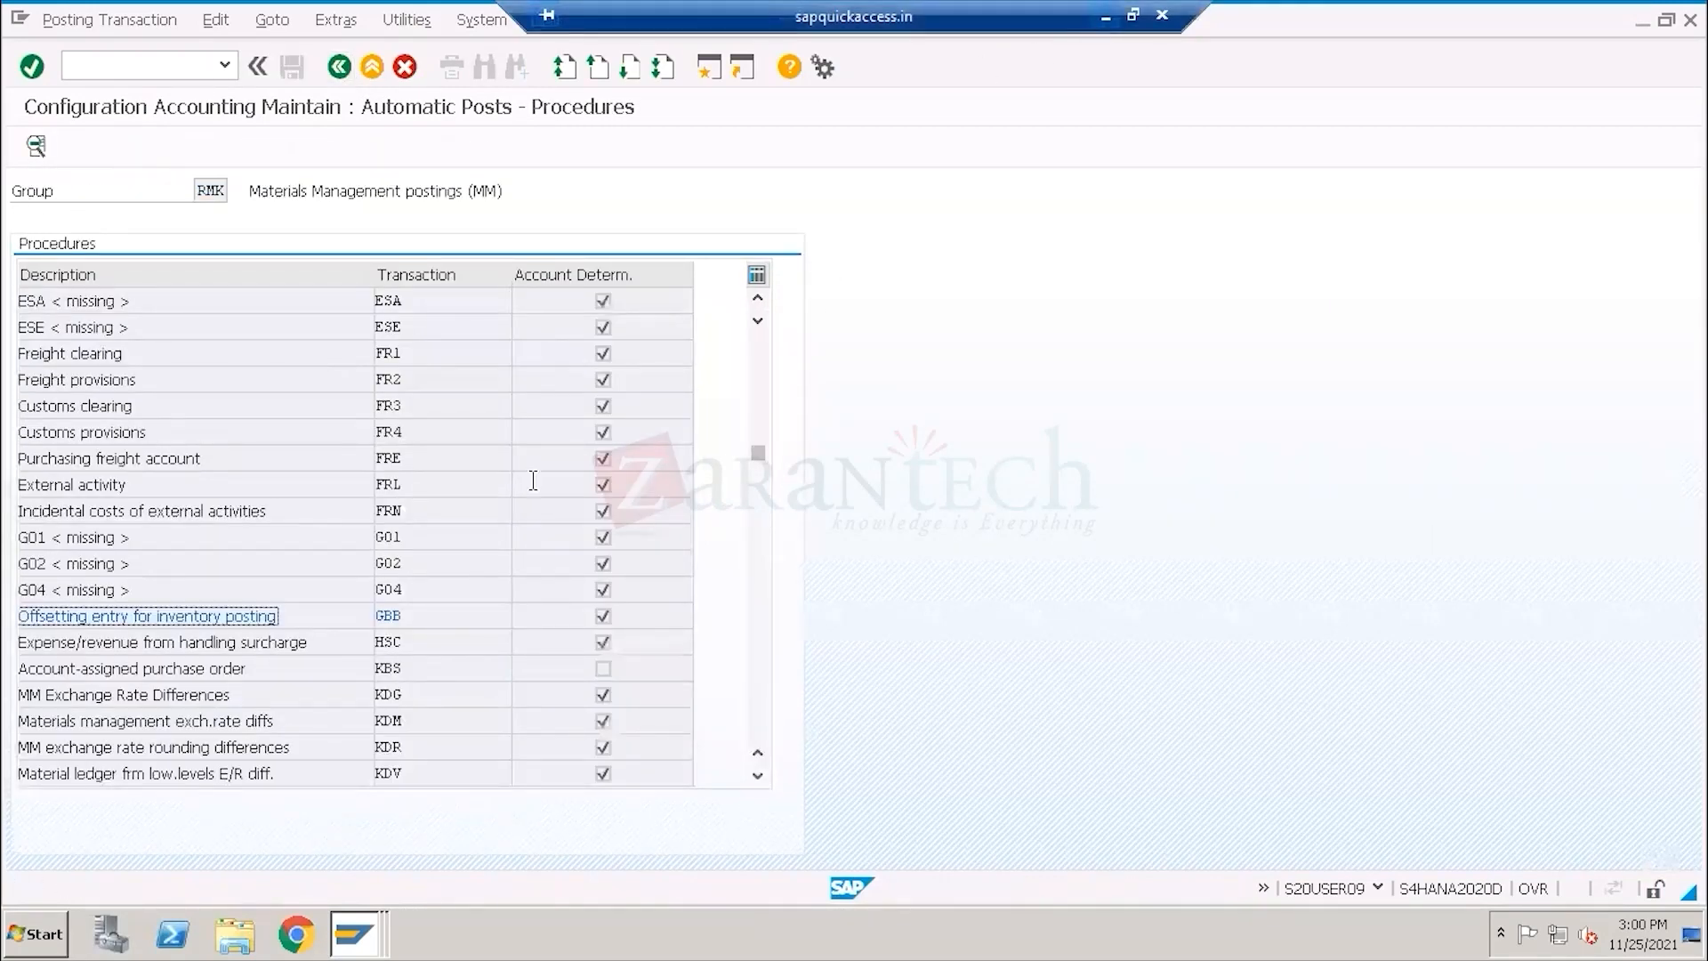
Switch to Paint and add "R/M CONS. A/C DR" and "RM INV. A/C CR" on separate lines under the goods issue 261 heading.
{"action": "left_click", "coordinate": [1010, 936]}
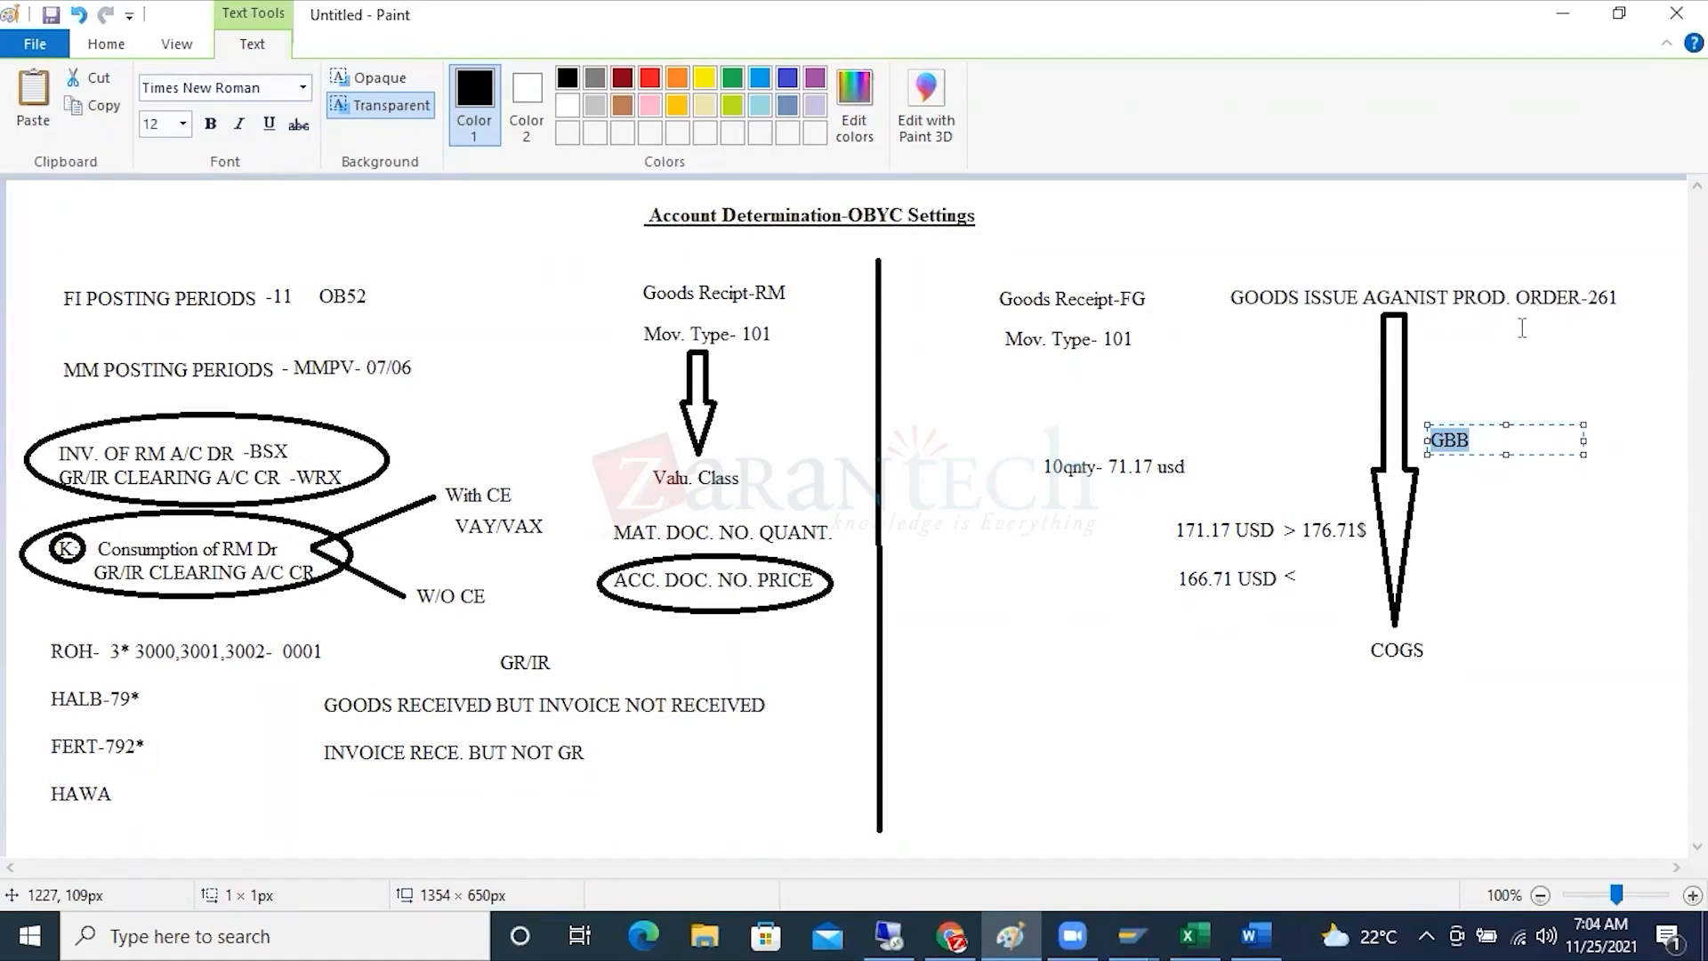
{"action": "left_click", "coordinate": [1435, 353]}
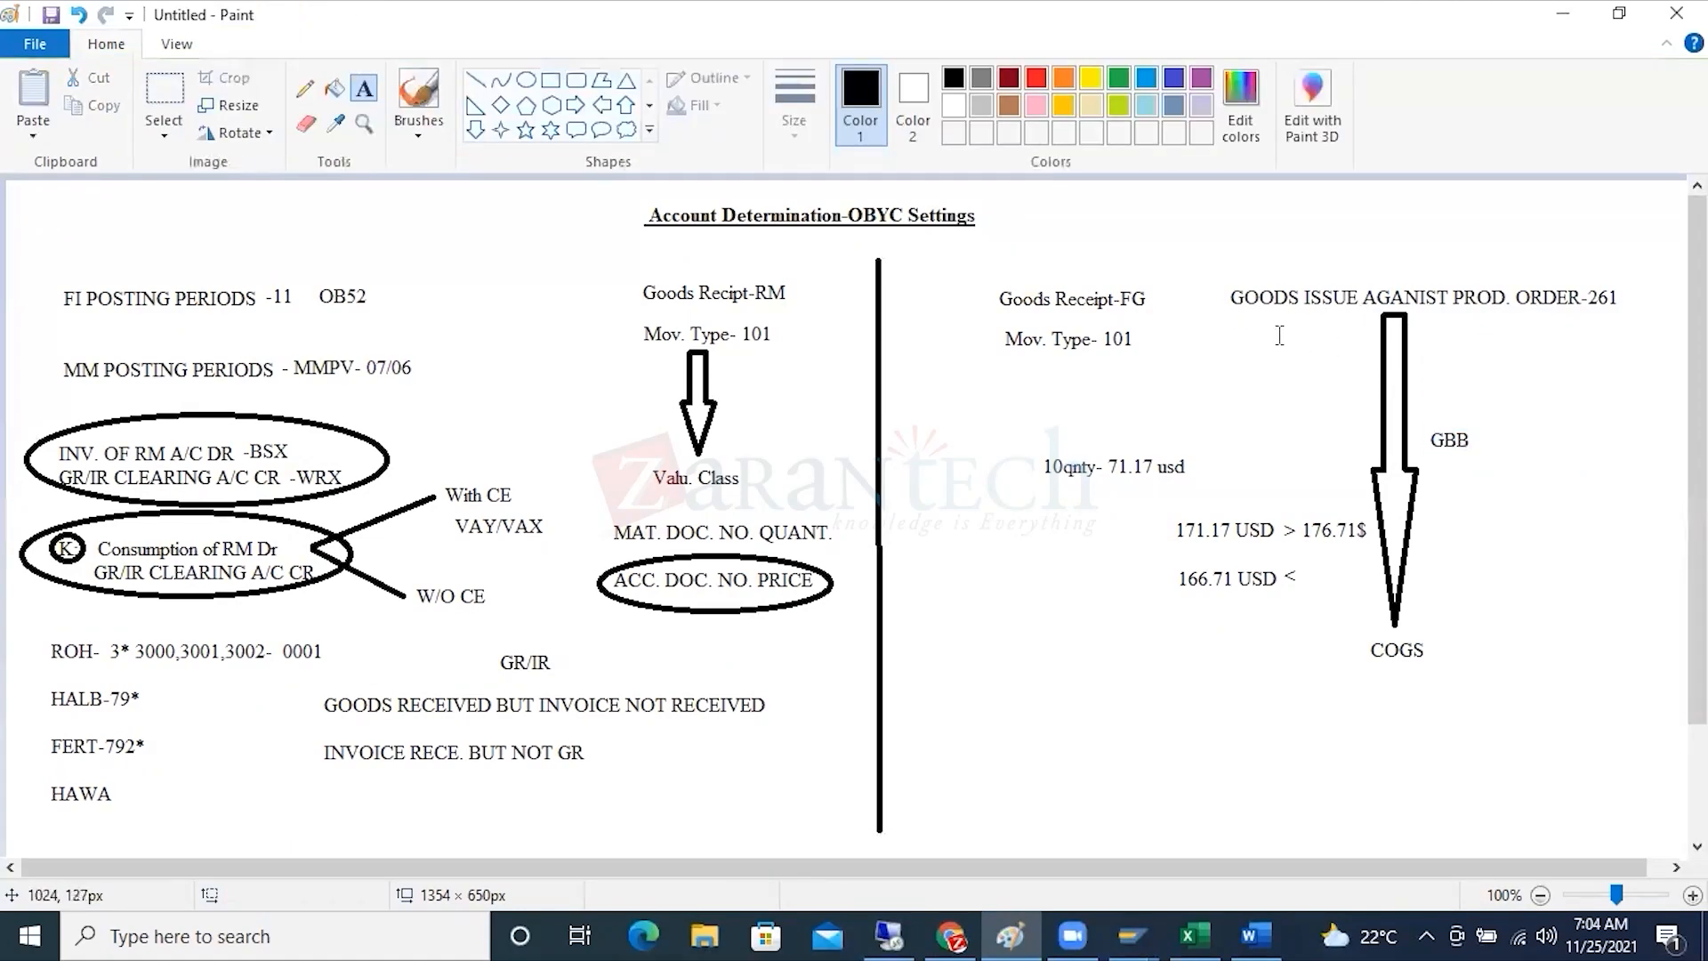
{"action": "left_click", "coordinate": [1418, 320]}
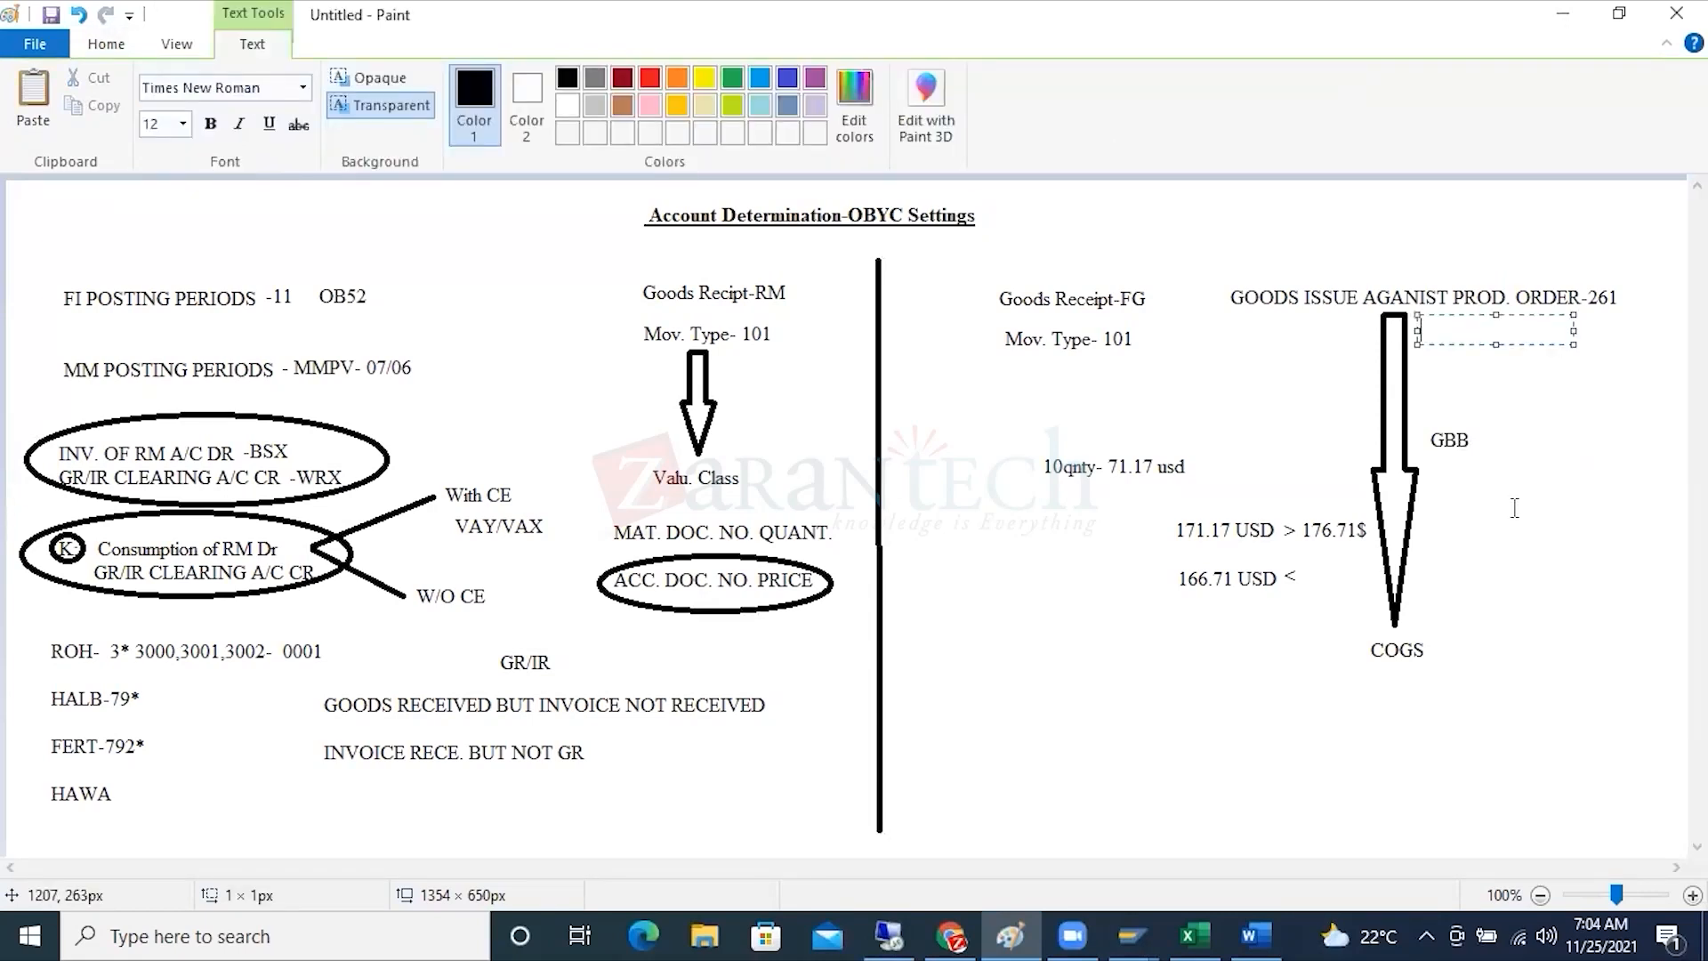
{"action": "type", "text": "R/M CONS. A/C DR"}
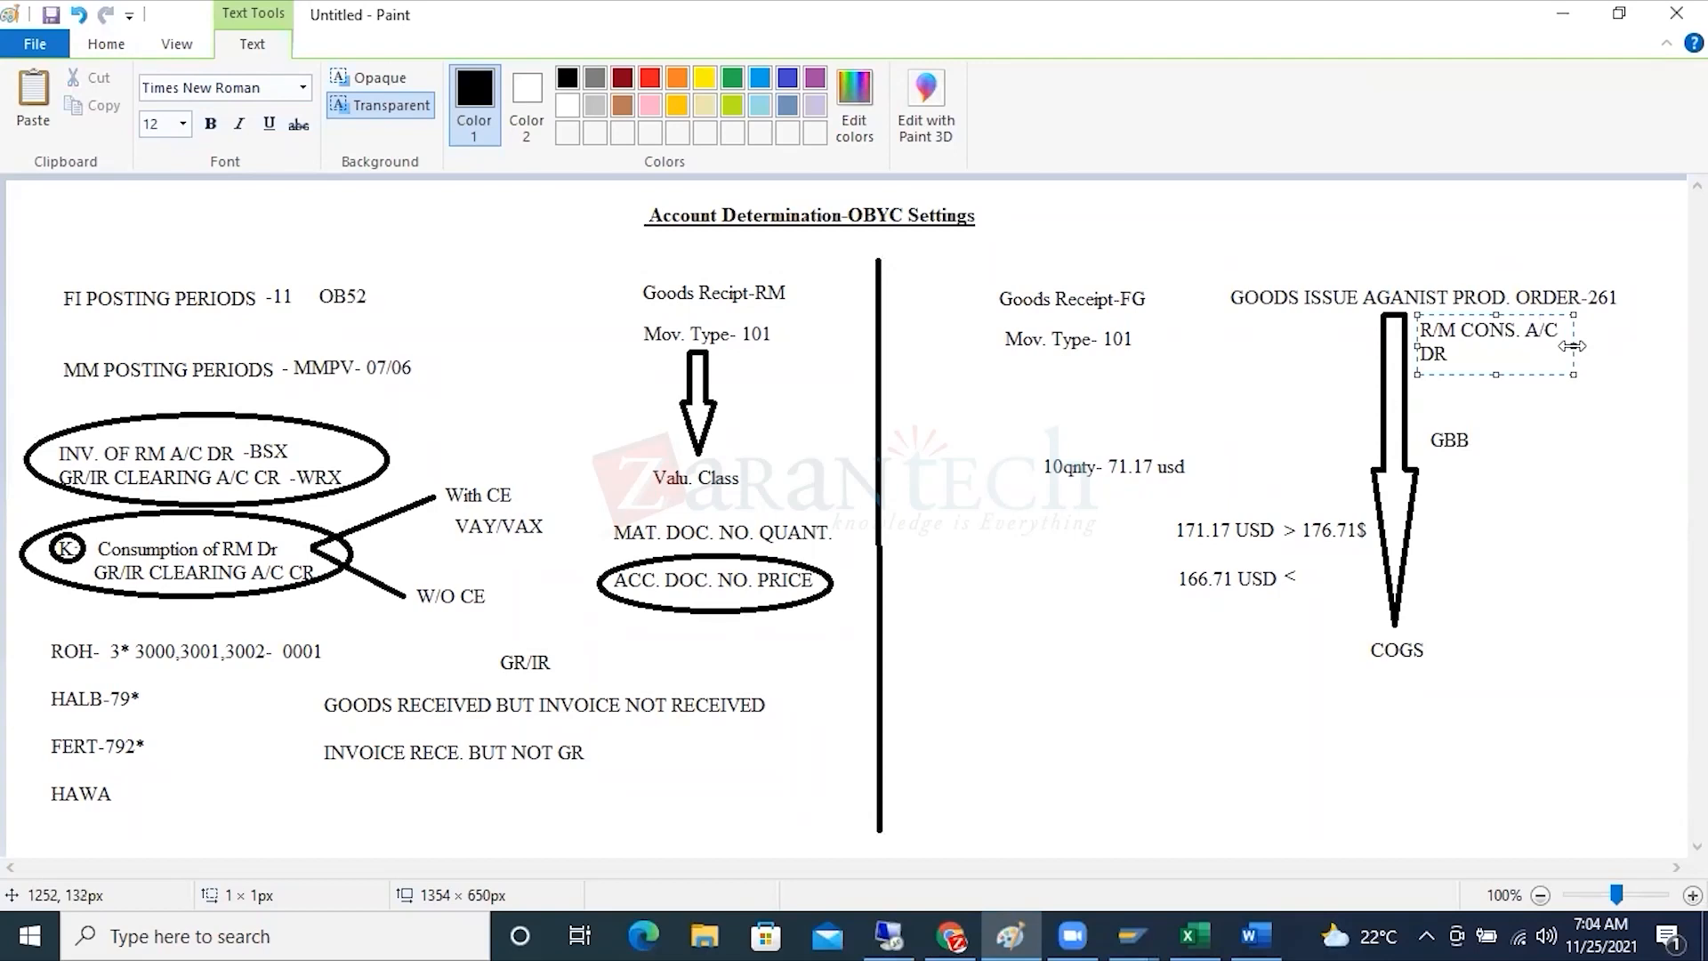
{"action": "left_click_drag", "start_coordinate": [1572, 346], "coordinate": [1670, 346]}
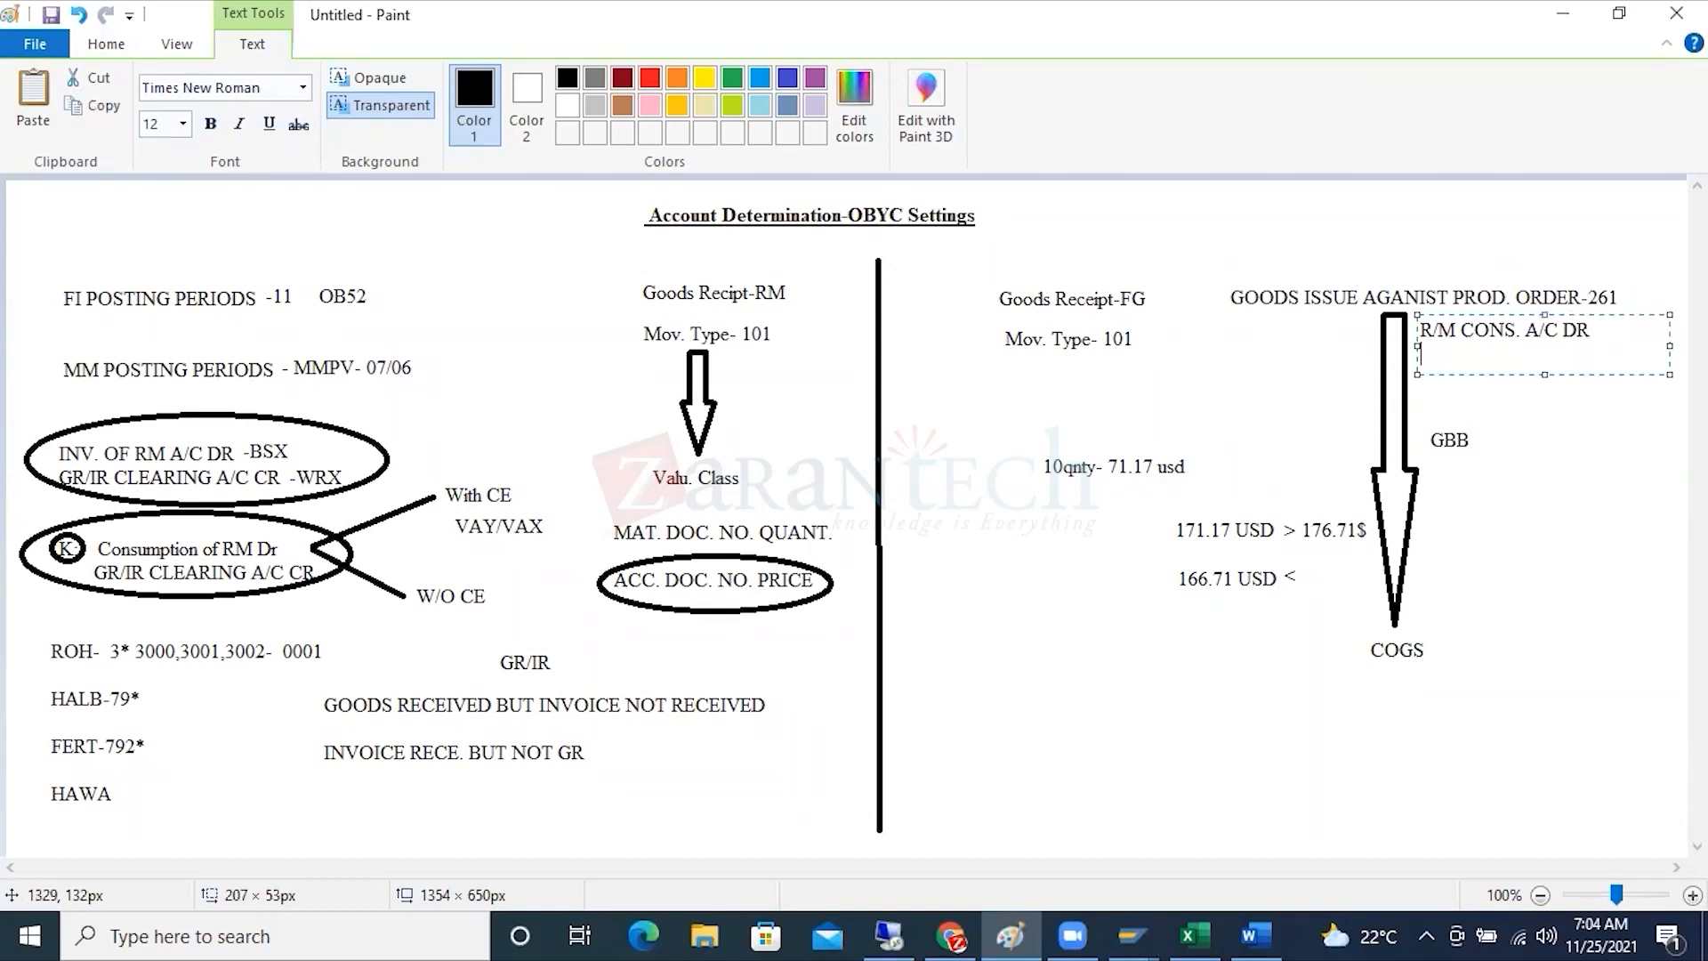
{"action": "type", "text": "RM INV. A/C CR"}
Highlight the "R/M CONS. A/C DR" line in the new note.
{"action": "left_click_drag", "start_coordinate": [1591, 330], "coordinate": [1417, 330]}
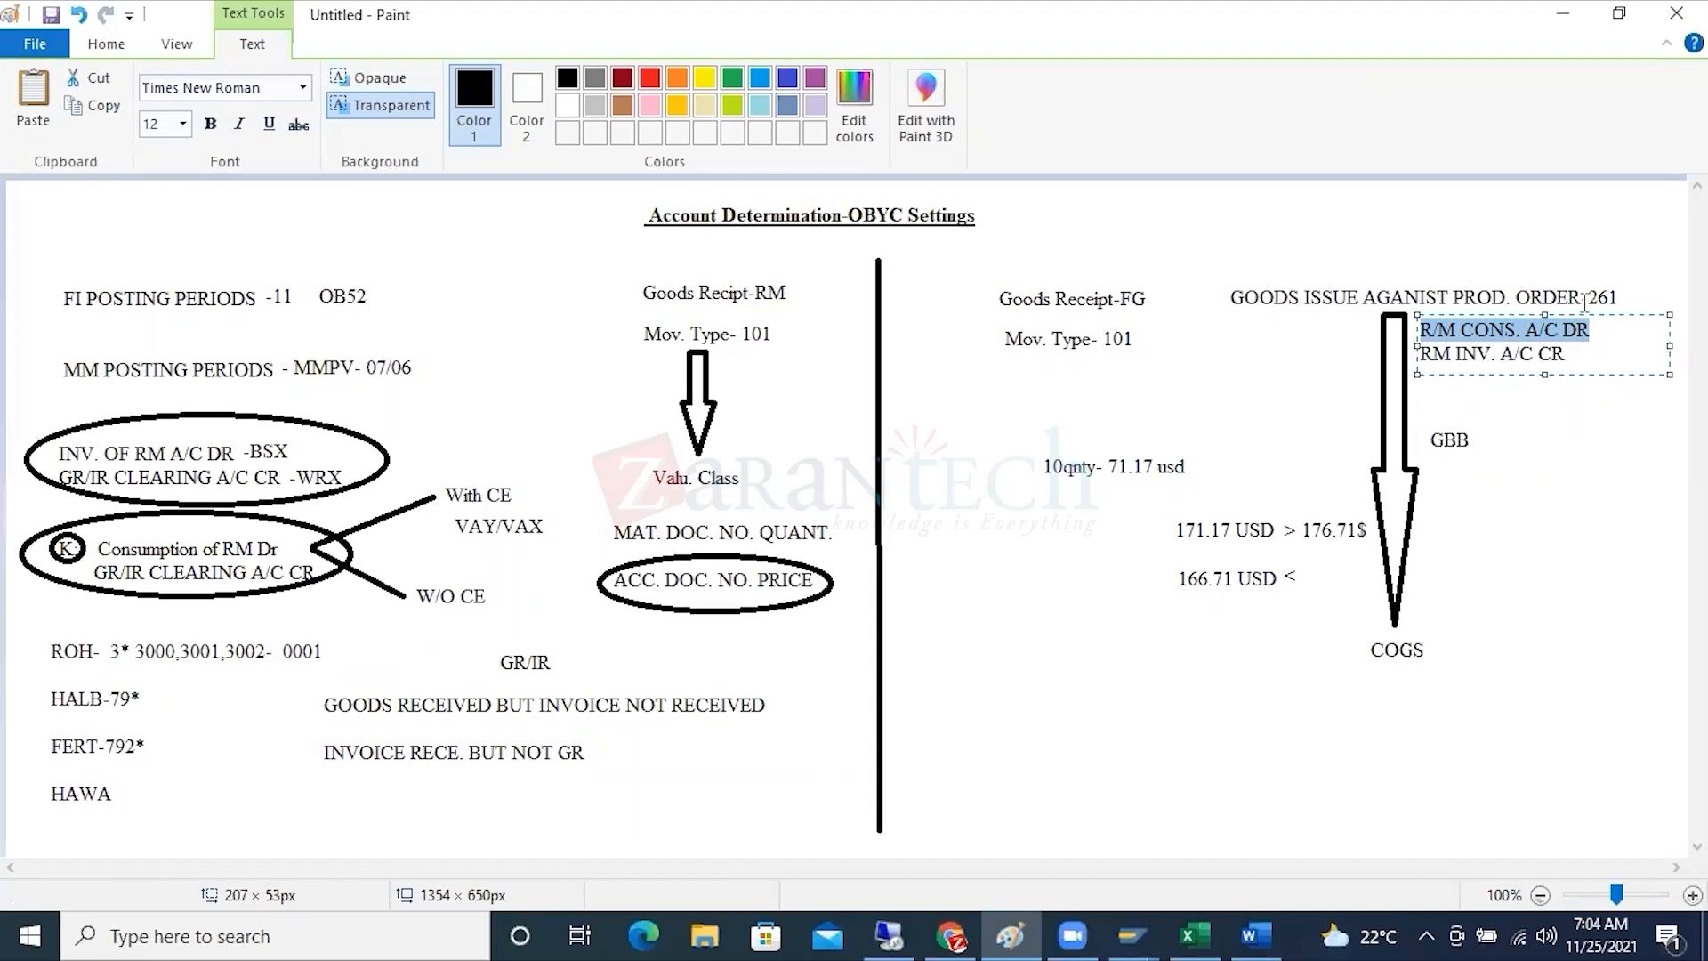
{"action": "left_click_drag", "start_coordinate": [1591, 329], "coordinate": [1418, 327]}
{"action": "left_click_drag", "start_coordinate": [1593, 328], "coordinate": [1421, 329]}
Switch to Word and highlight the movement type 261 heading, then its material consumption line, BSX and VBR.
{"action": "left_click", "coordinate": [1254, 936]}
{"action": "scroll", "coordinate": [868, 597], "scroll_direction": "up", "scroll_amount": 6}
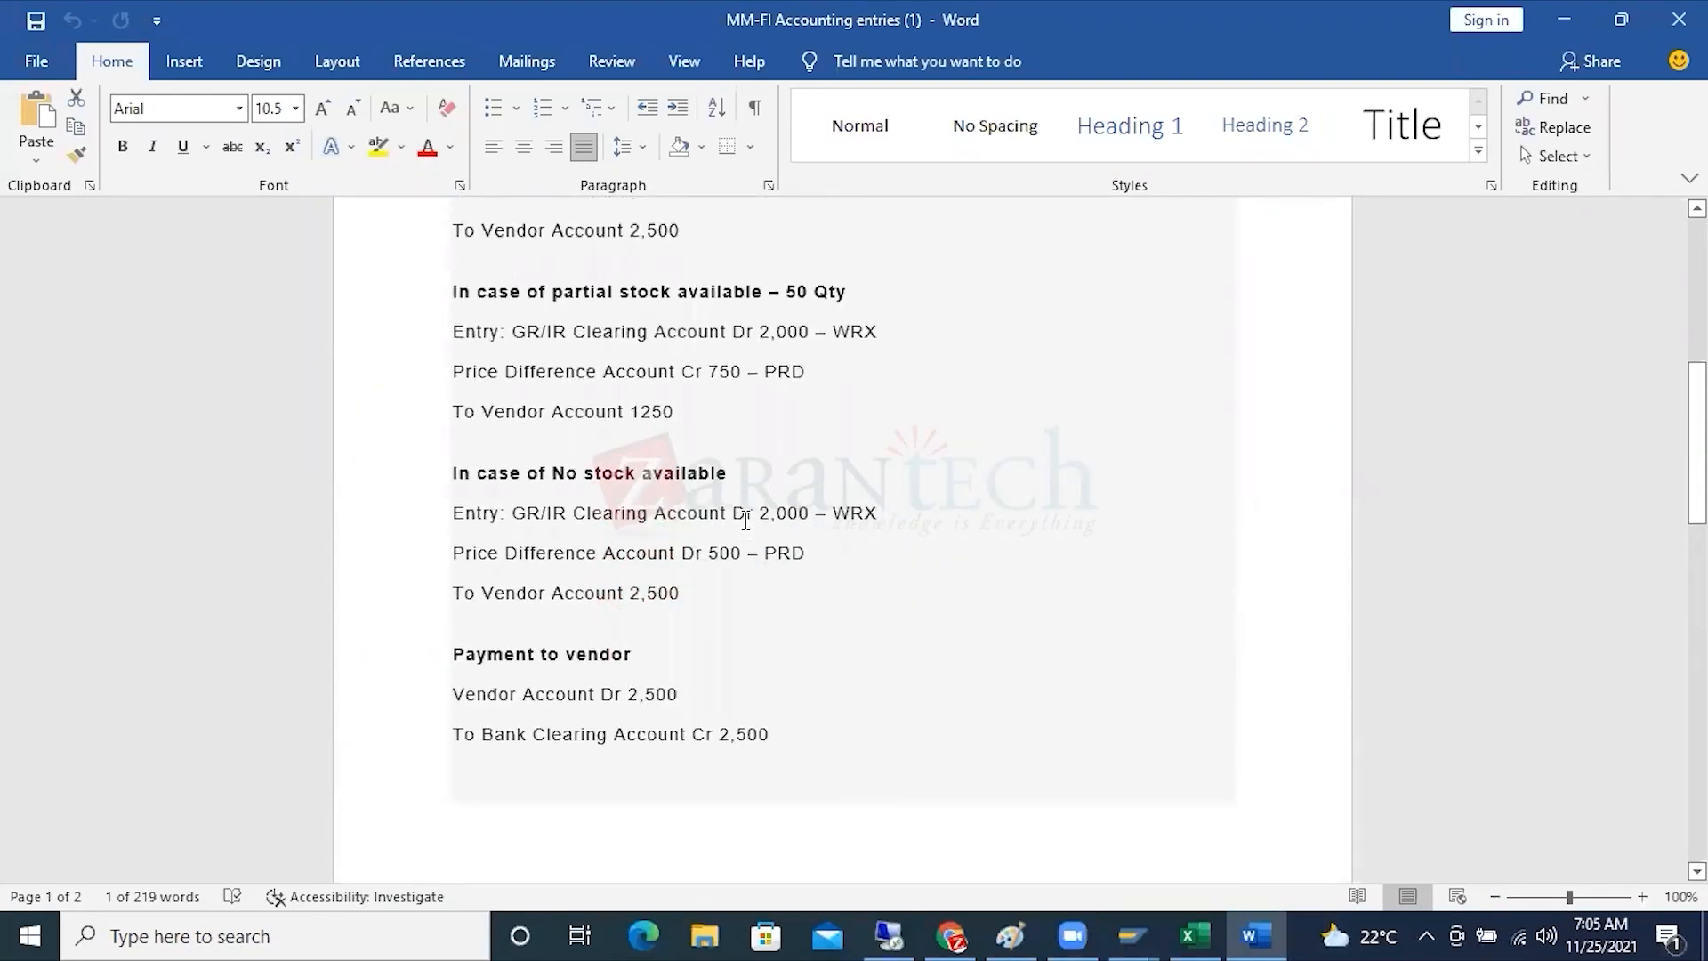
{"action": "scroll", "coordinate": [746, 521], "scroll_direction": "down", "scroll_amount": 6}
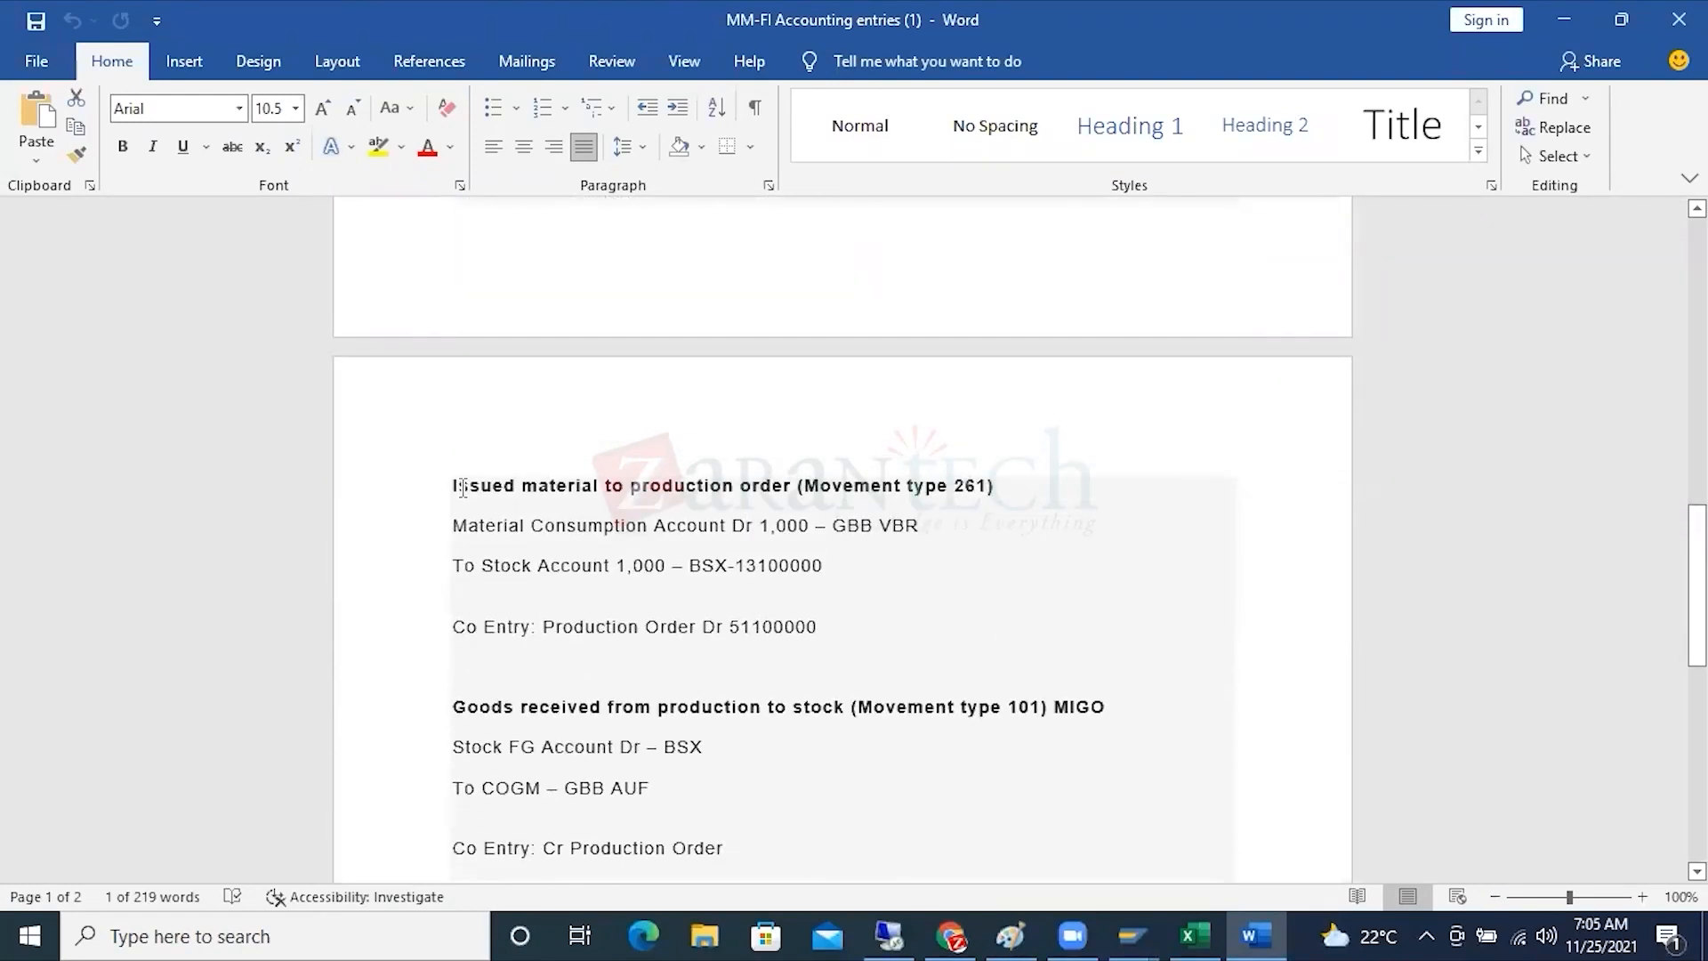
{"action": "left_click_drag", "start_coordinate": [453, 486], "coordinate": [972, 491]}
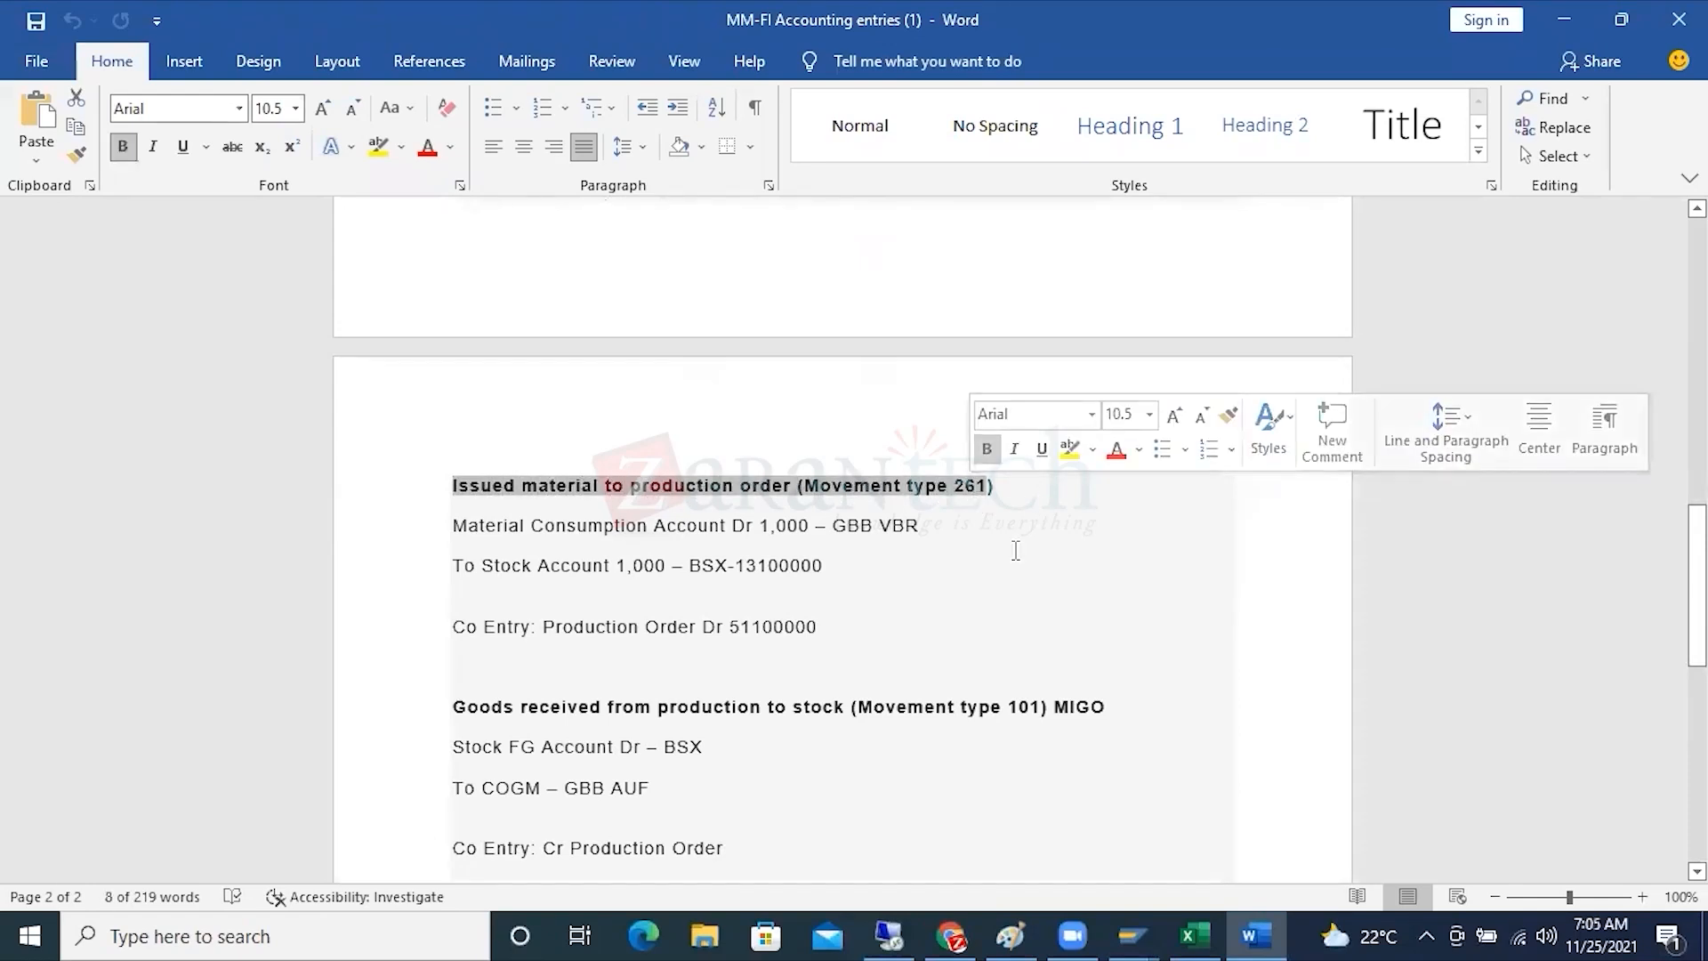
{"action": "left_click_drag", "start_coordinate": [465, 524], "coordinate": [761, 526]}
{"action": "left_click_drag", "start_coordinate": [483, 566], "coordinate": [724, 566]}
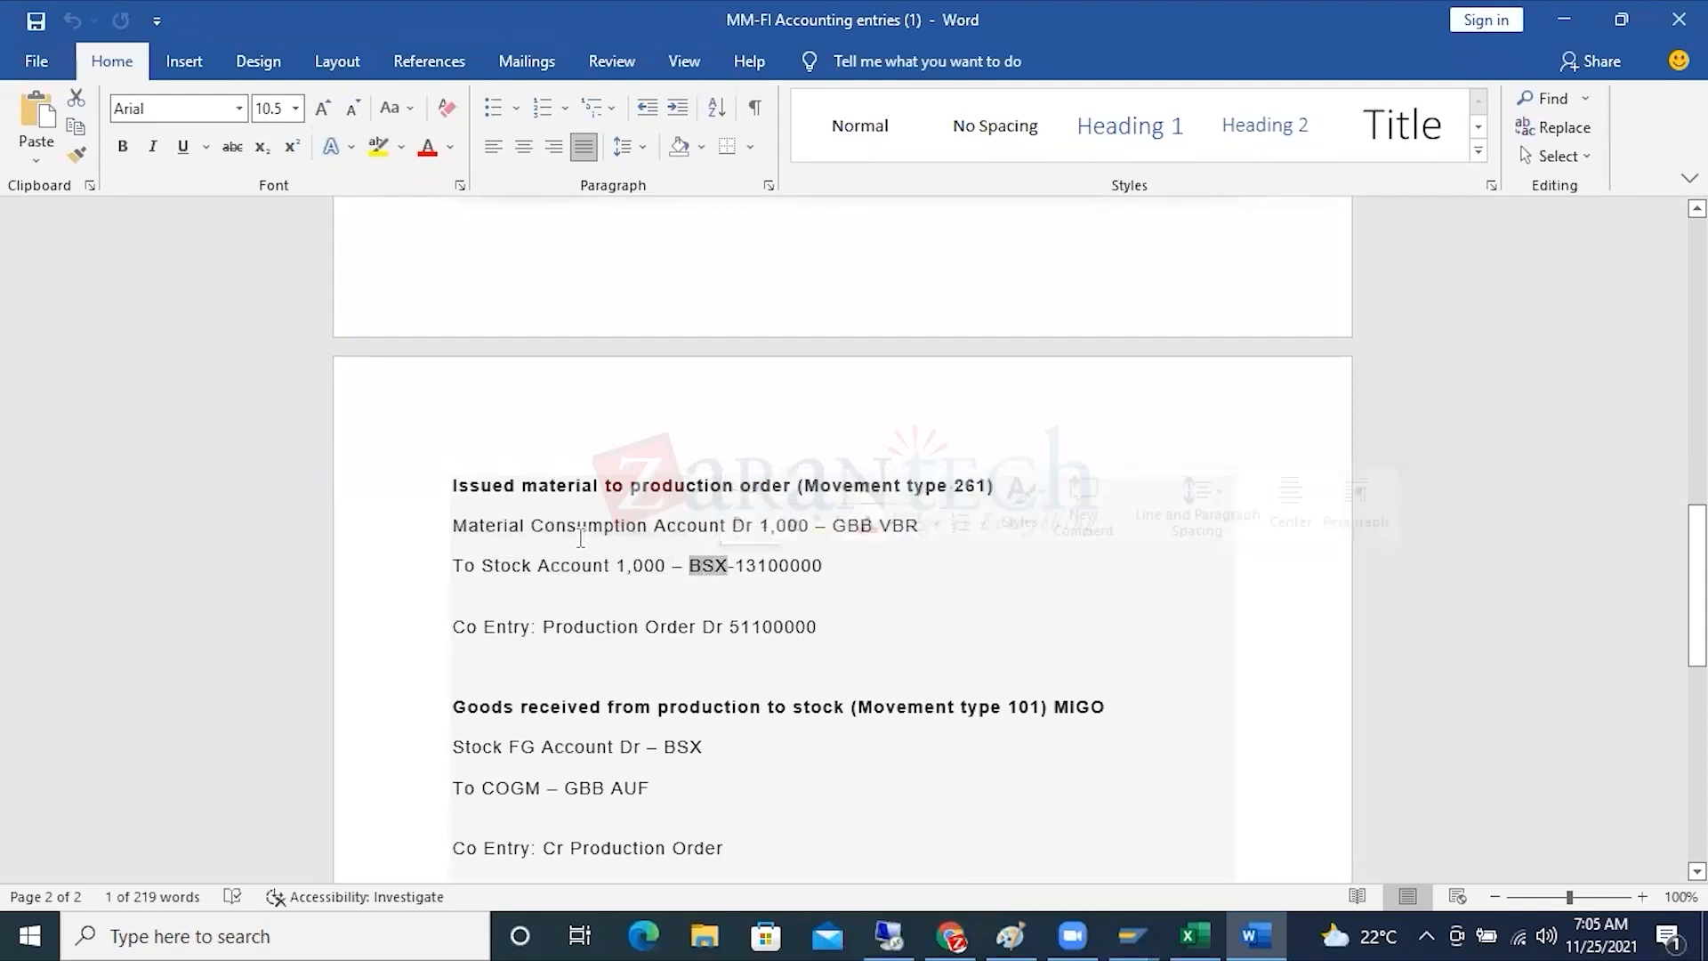
{"action": "triple_click", "coordinate": [534, 527]}
{"action": "left_click_drag", "start_coordinate": [665, 538], "coordinate": [913, 530]}
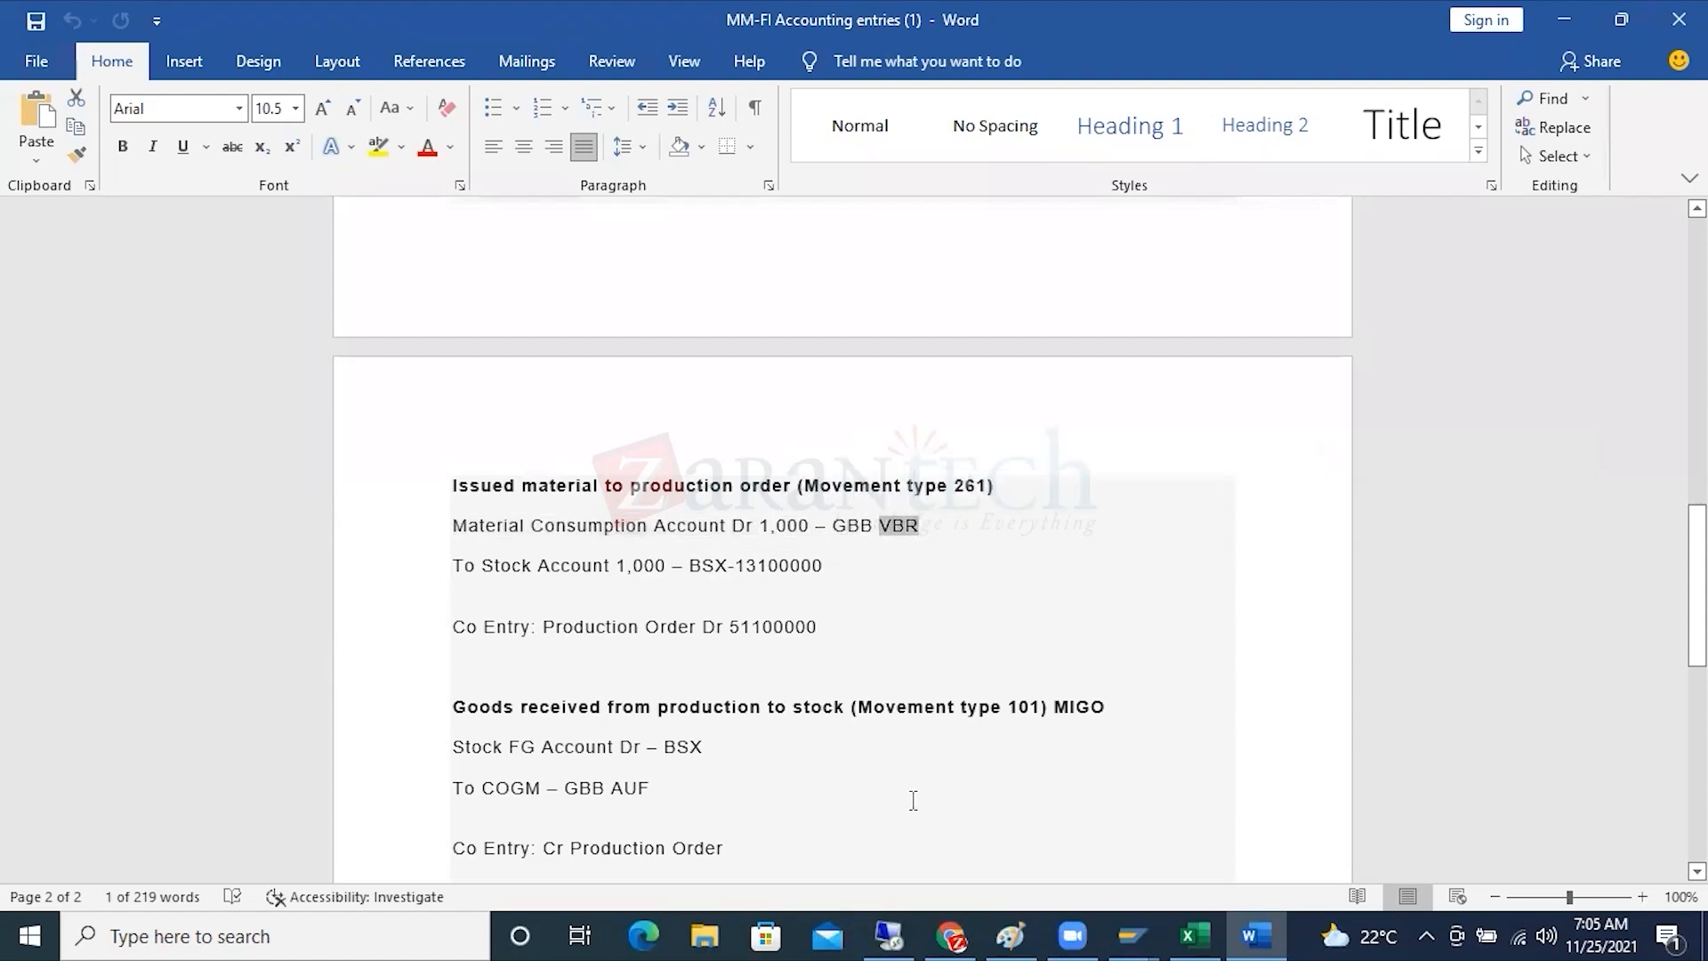
Switch to SAP, open the GBB procedure's accounts and find the VBR row for valuation class 3100.
{"action": "left_click", "coordinate": [893, 936]}
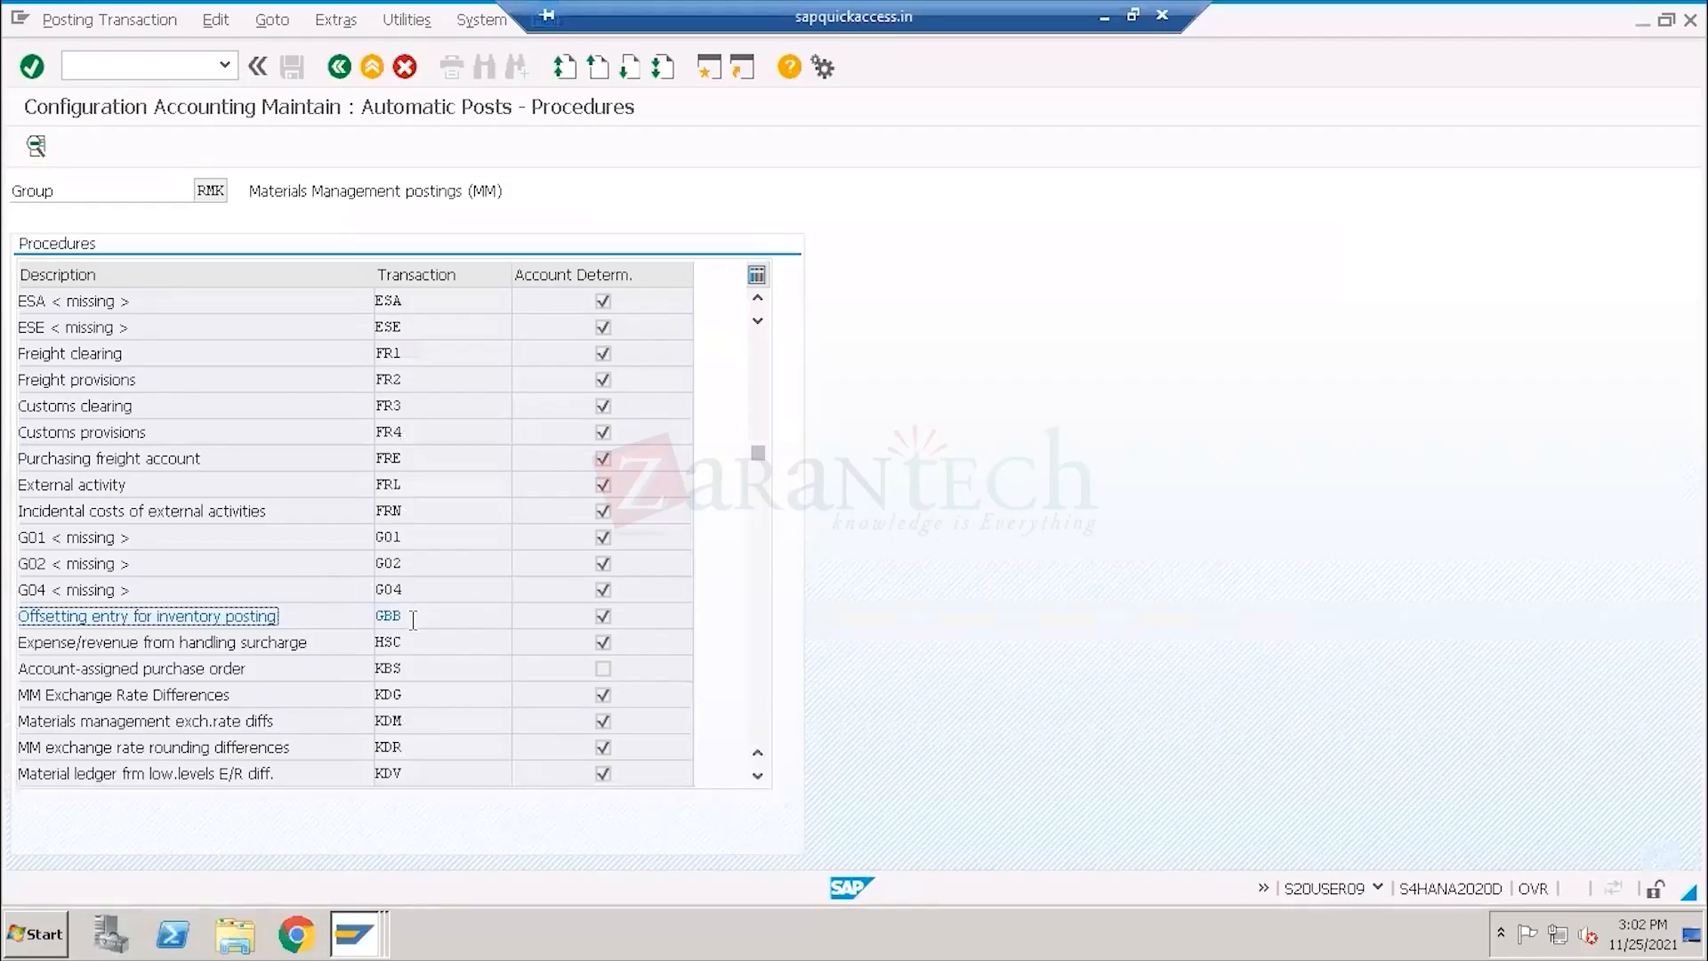
{"action": "double_click", "coordinate": [412, 620]}
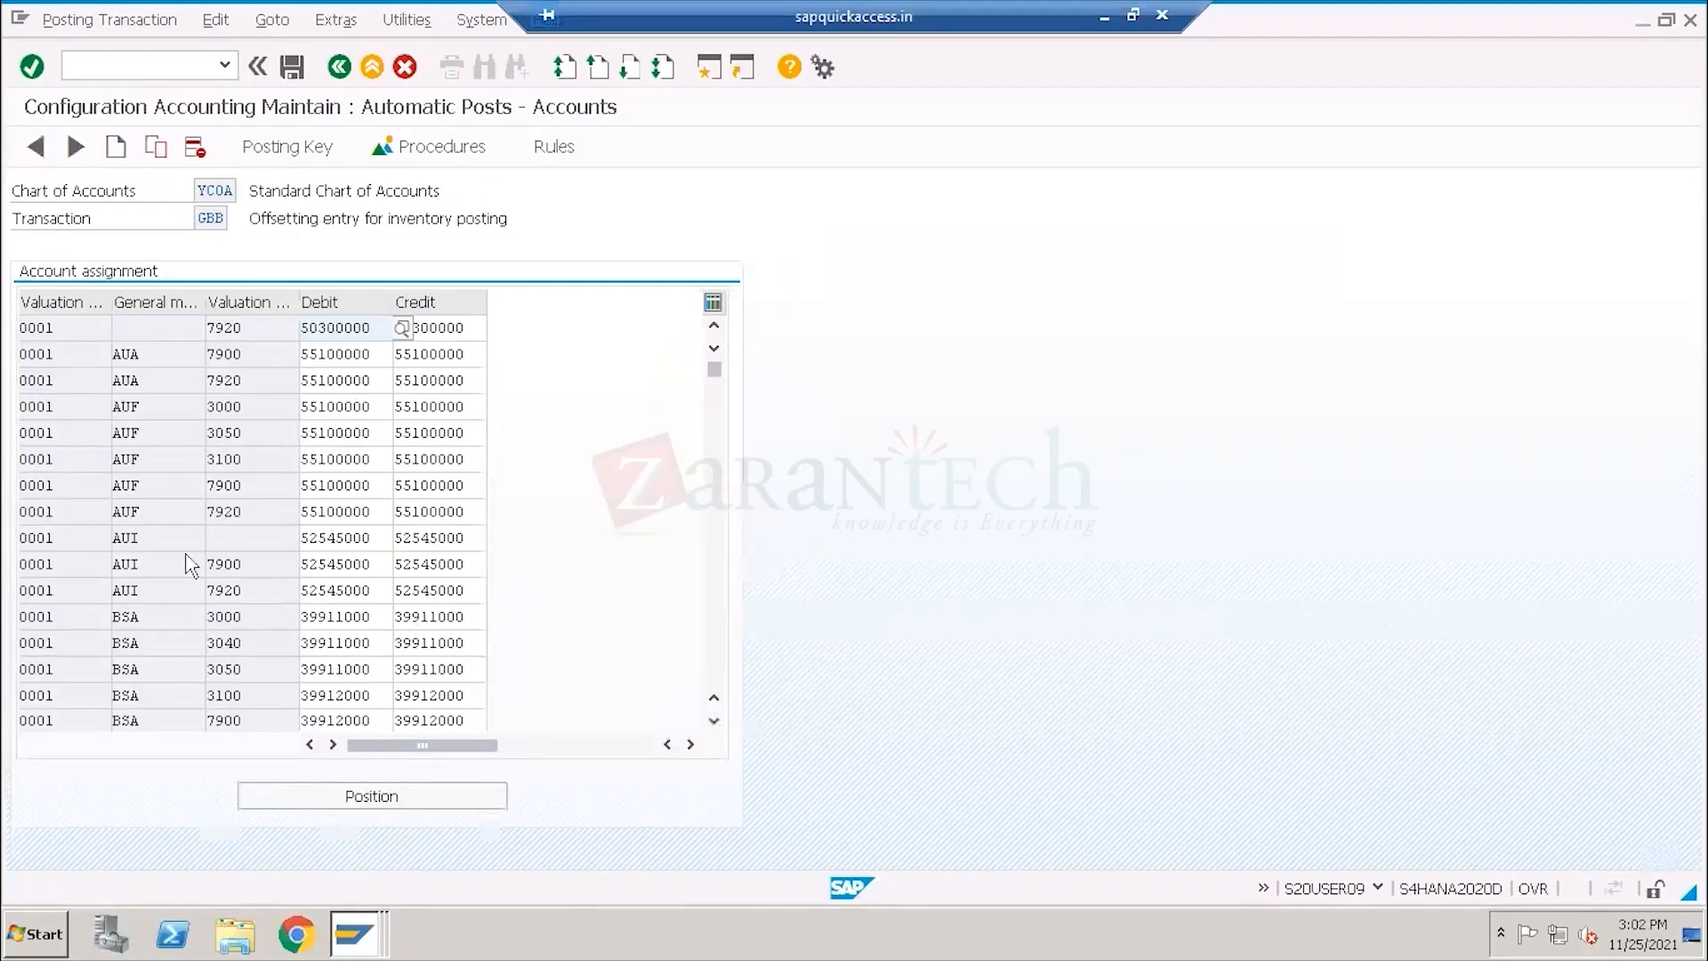
{"action": "scroll", "coordinate": [189, 565], "scroll_direction": "down", "scroll_amount": 15}
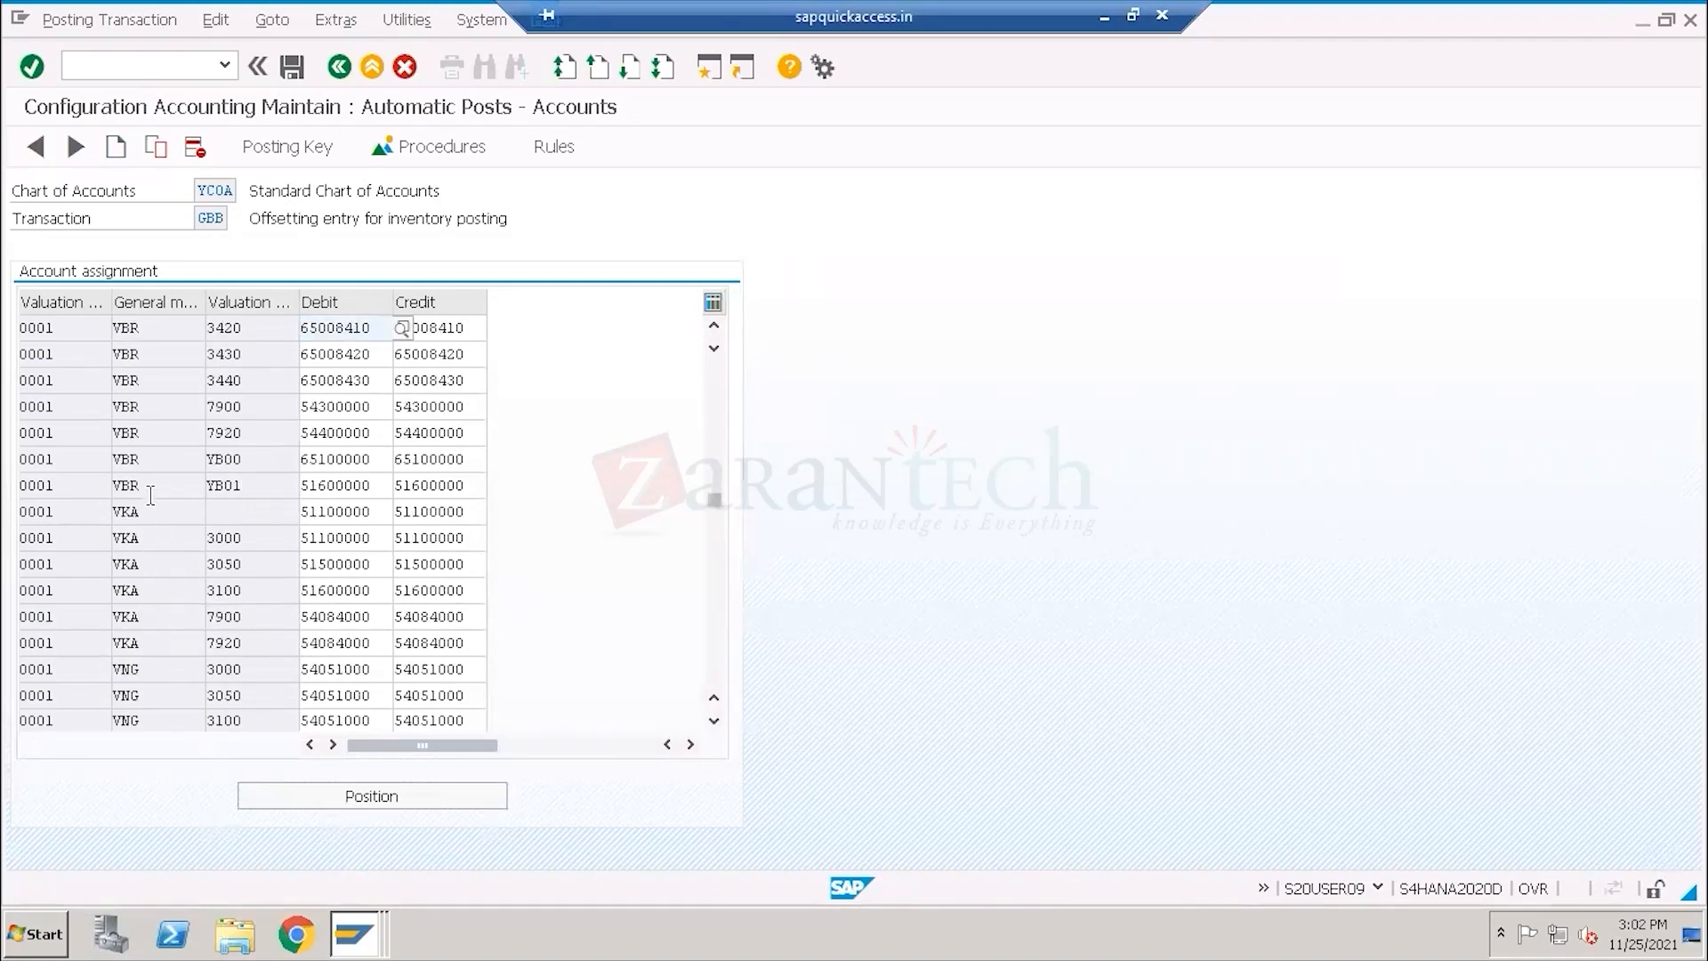
{"action": "scroll", "coordinate": [169, 414], "scroll_direction": "up", "scroll_amount": 2}
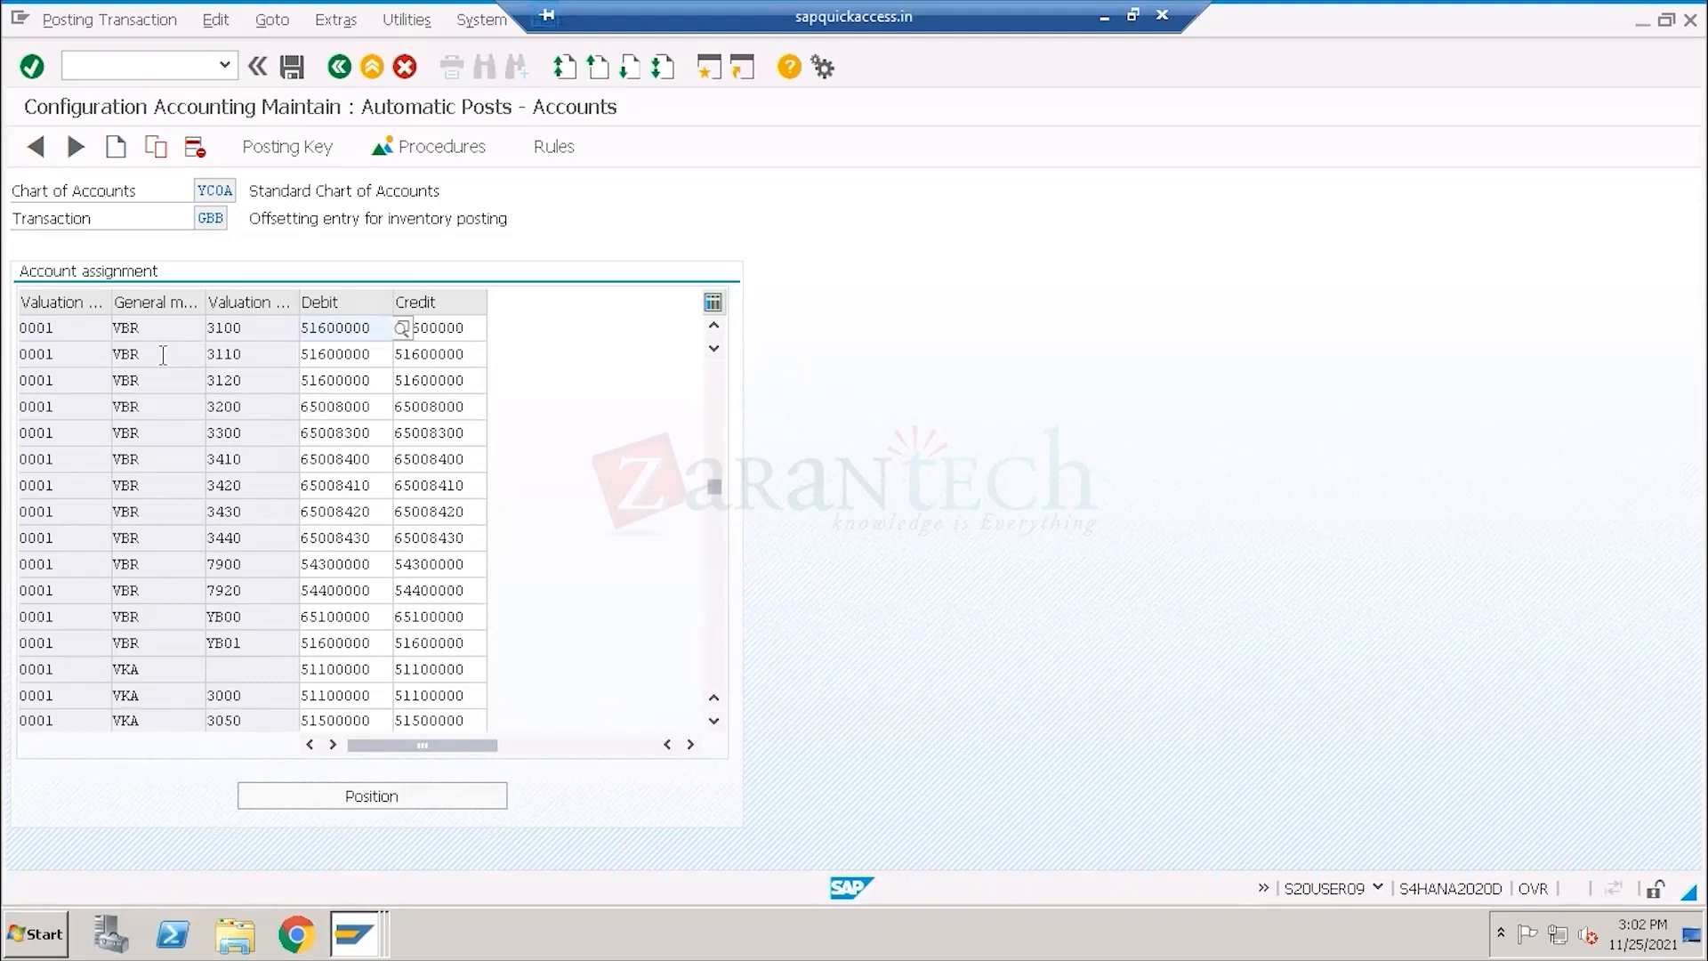
Highlight the VBR modification, valuation class 3100, that row's debit account and the GBB transaction key.
{"action": "double_click", "coordinate": [126, 329]}
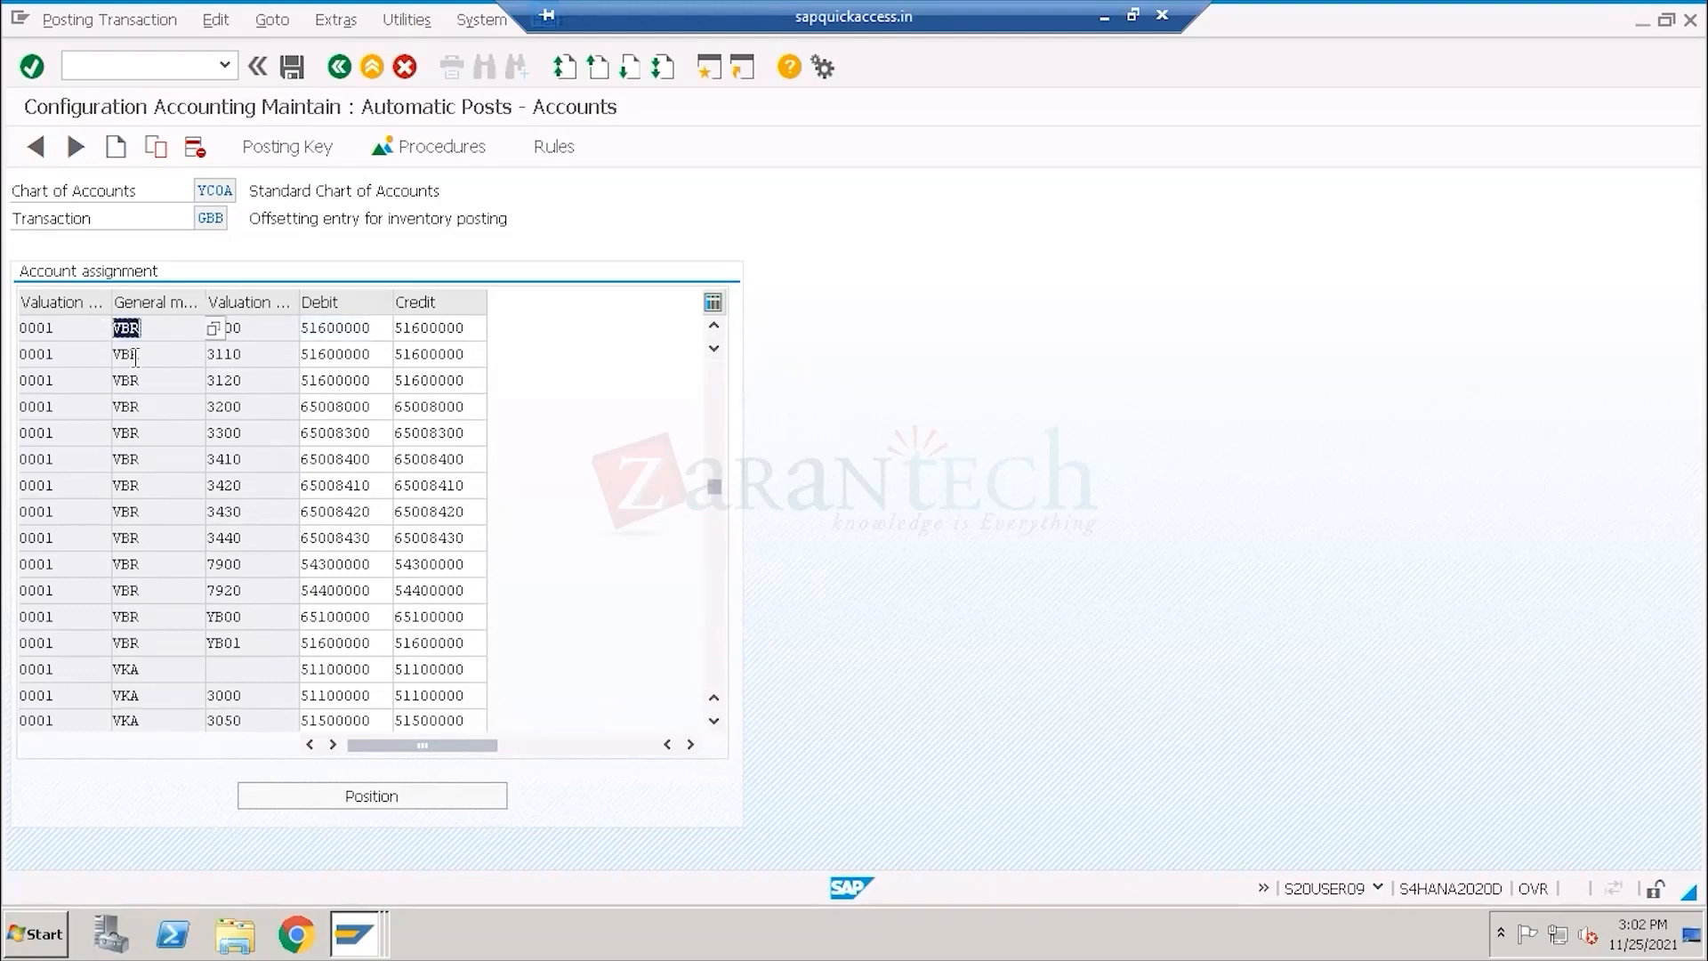
{"action": "double_click", "coordinate": [233, 328]}
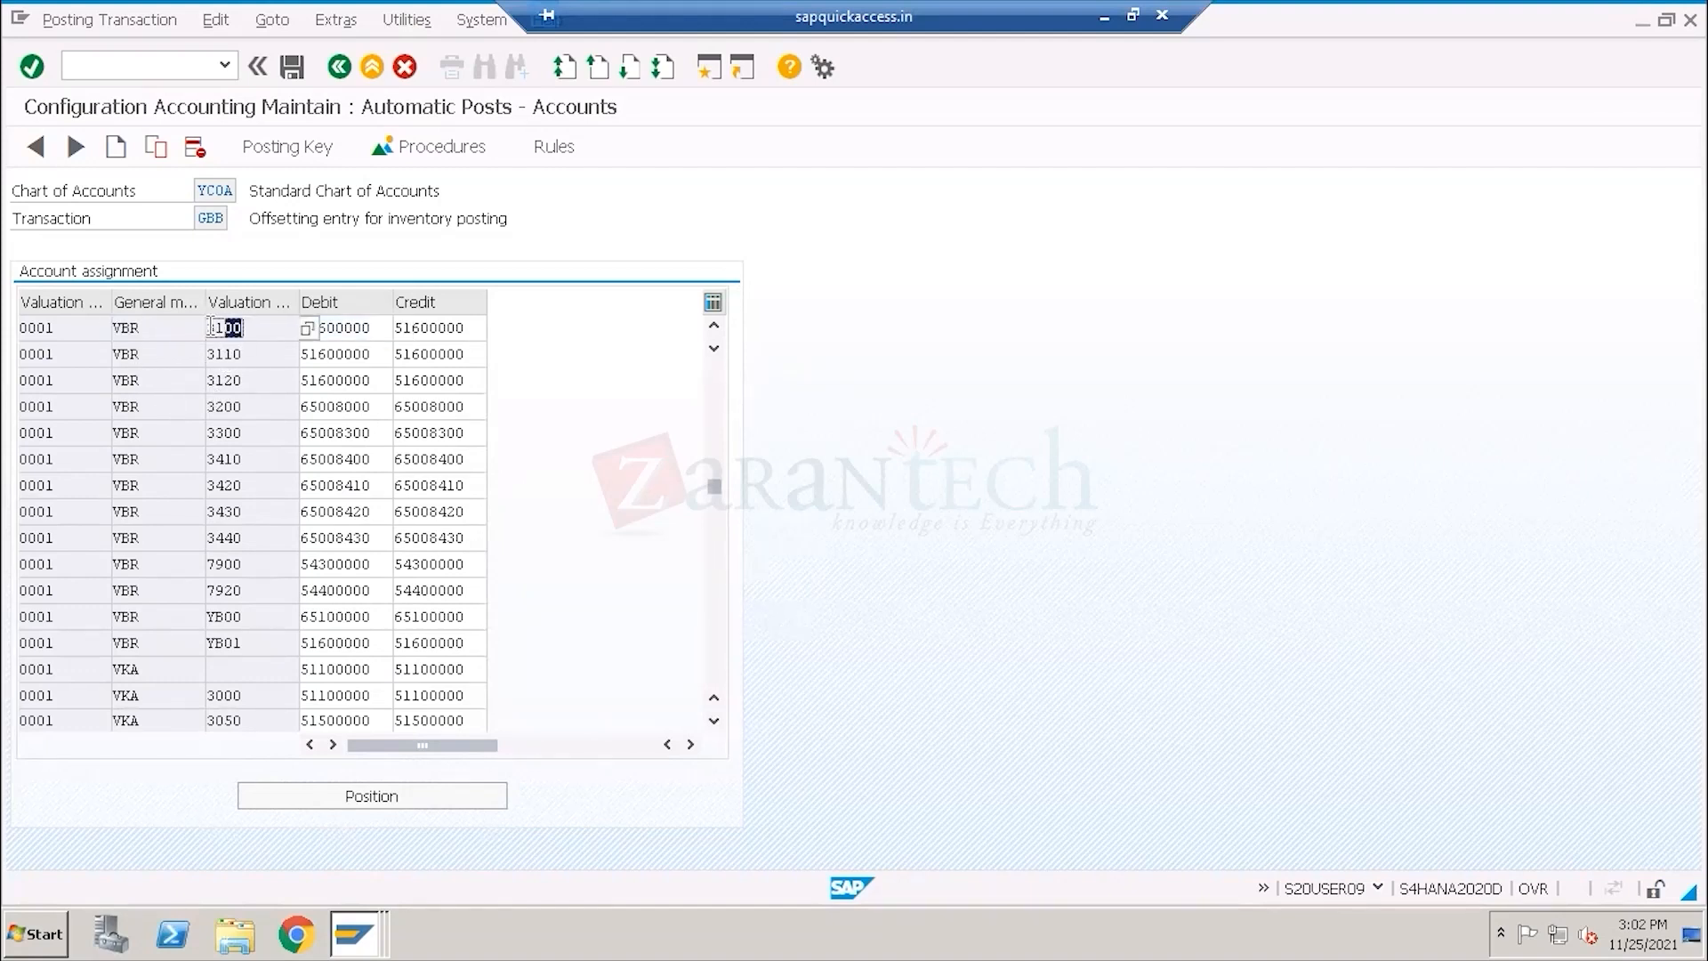
{"action": "double_click", "coordinate": [348, 328]}
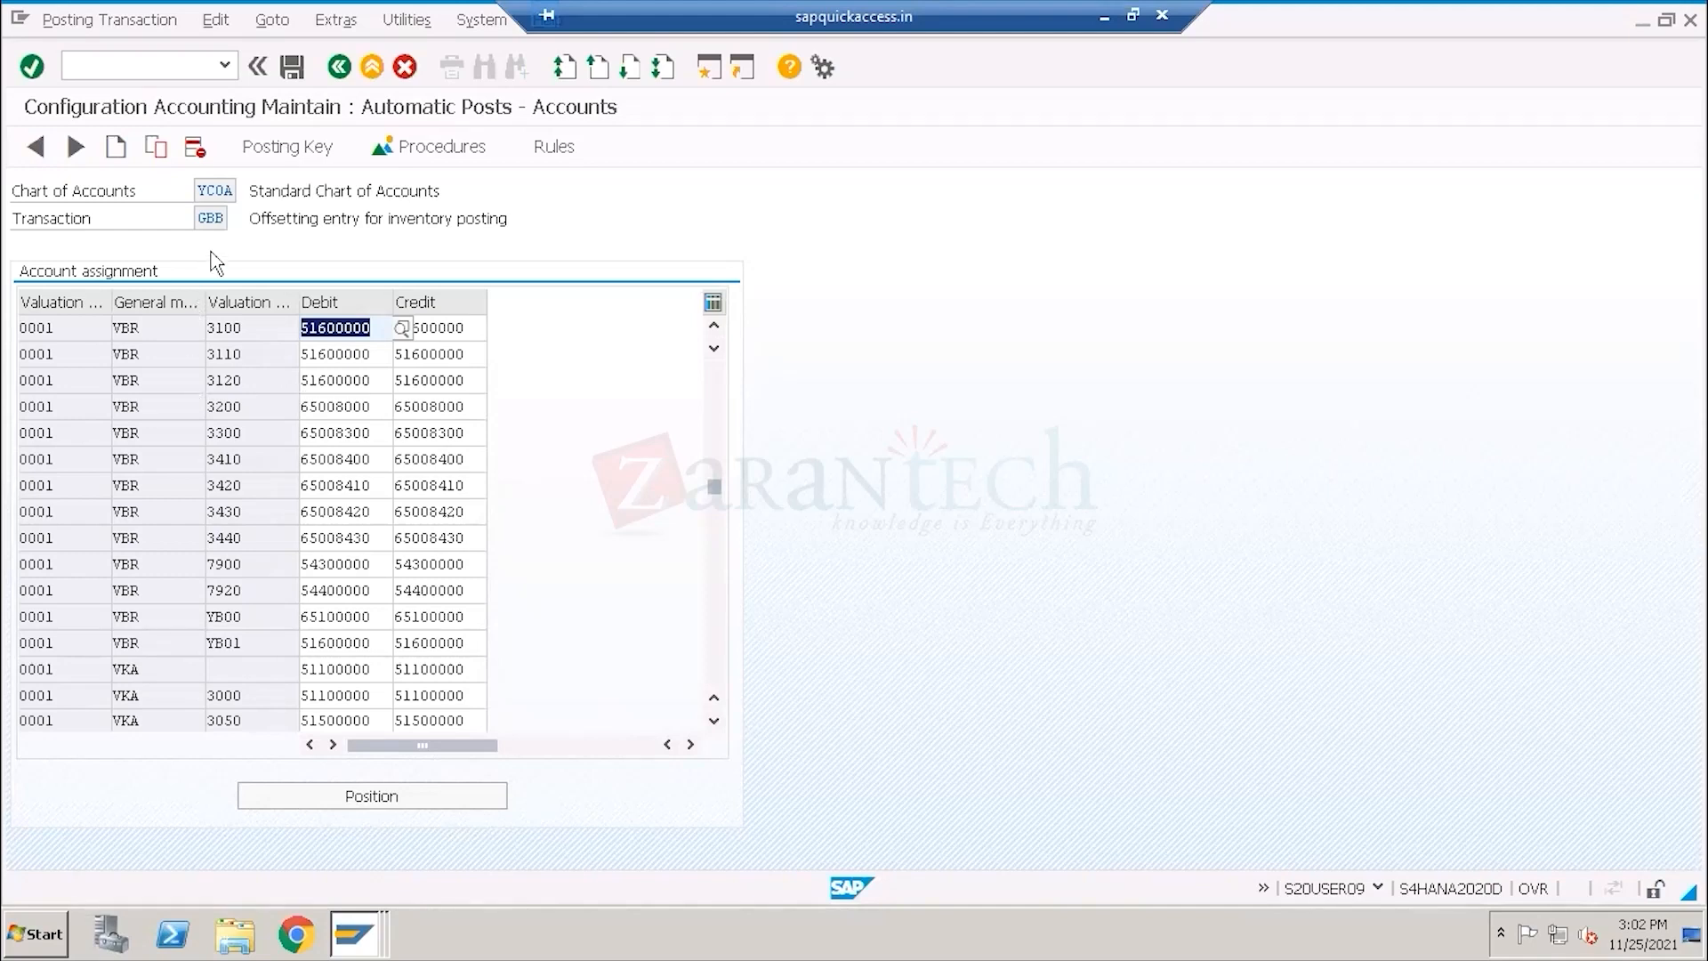
{"action": "left_click_drag", "start_coordinate": [201, 221], "coordinate": [230, 221]}
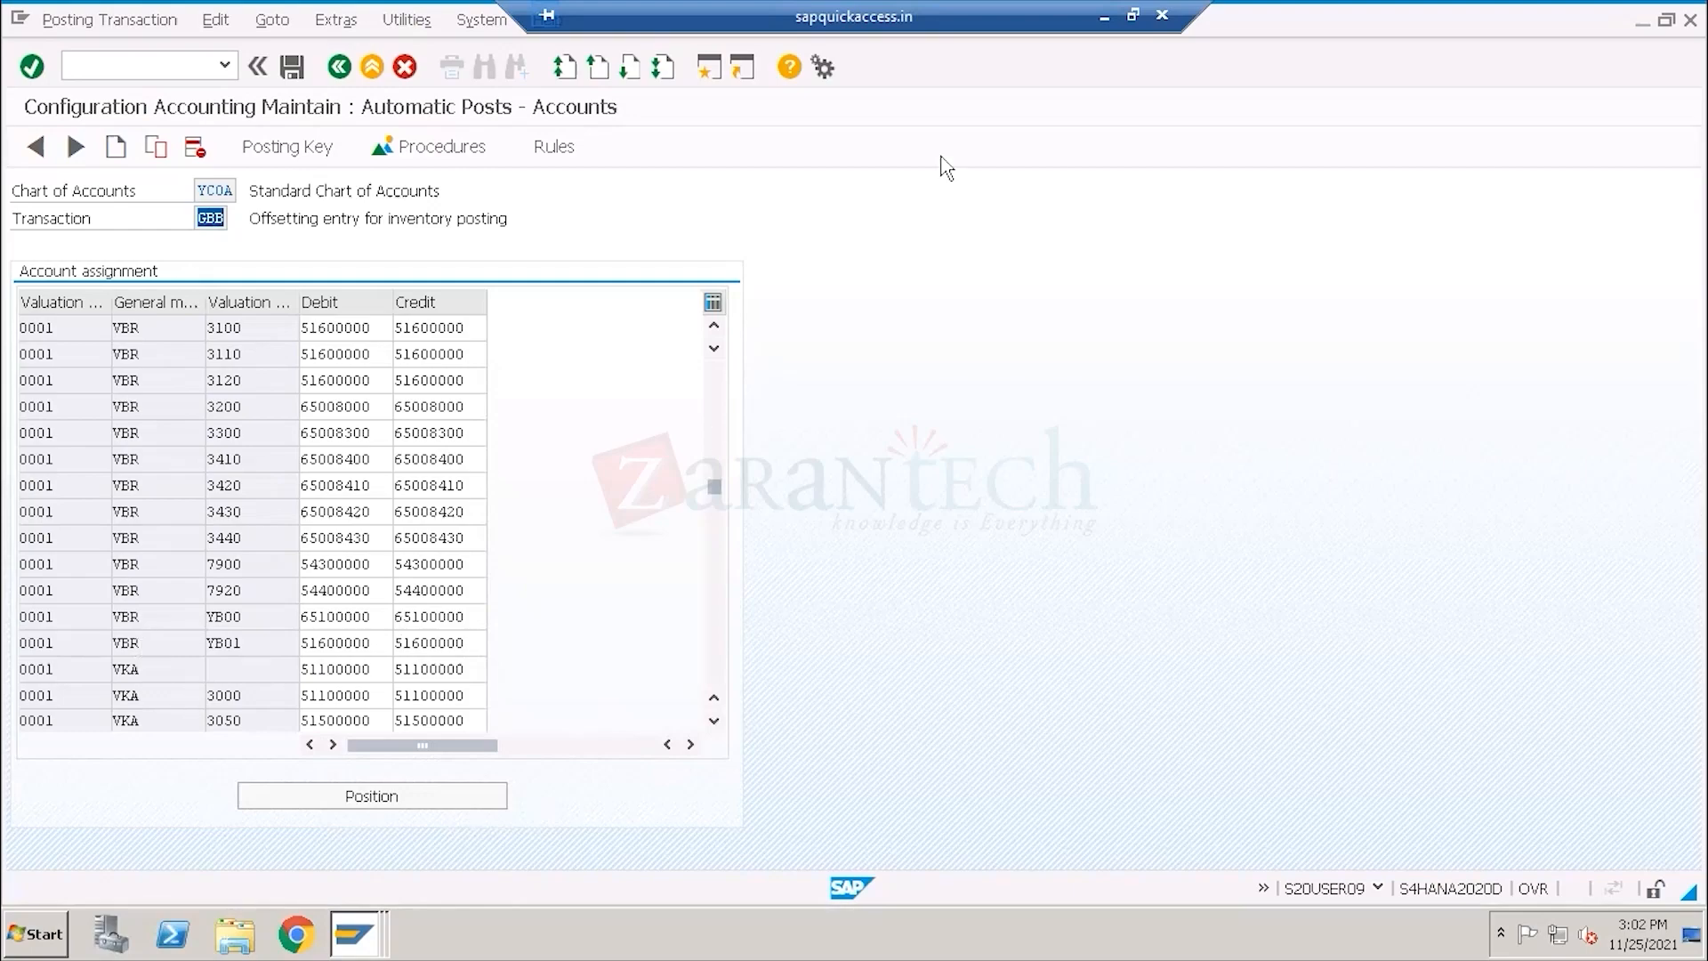
Return to the Word document and highlight the goods received from production heading and its Stock FG Account Dr text.
{"action": "left_click", "coordinate": [1103, 16]}
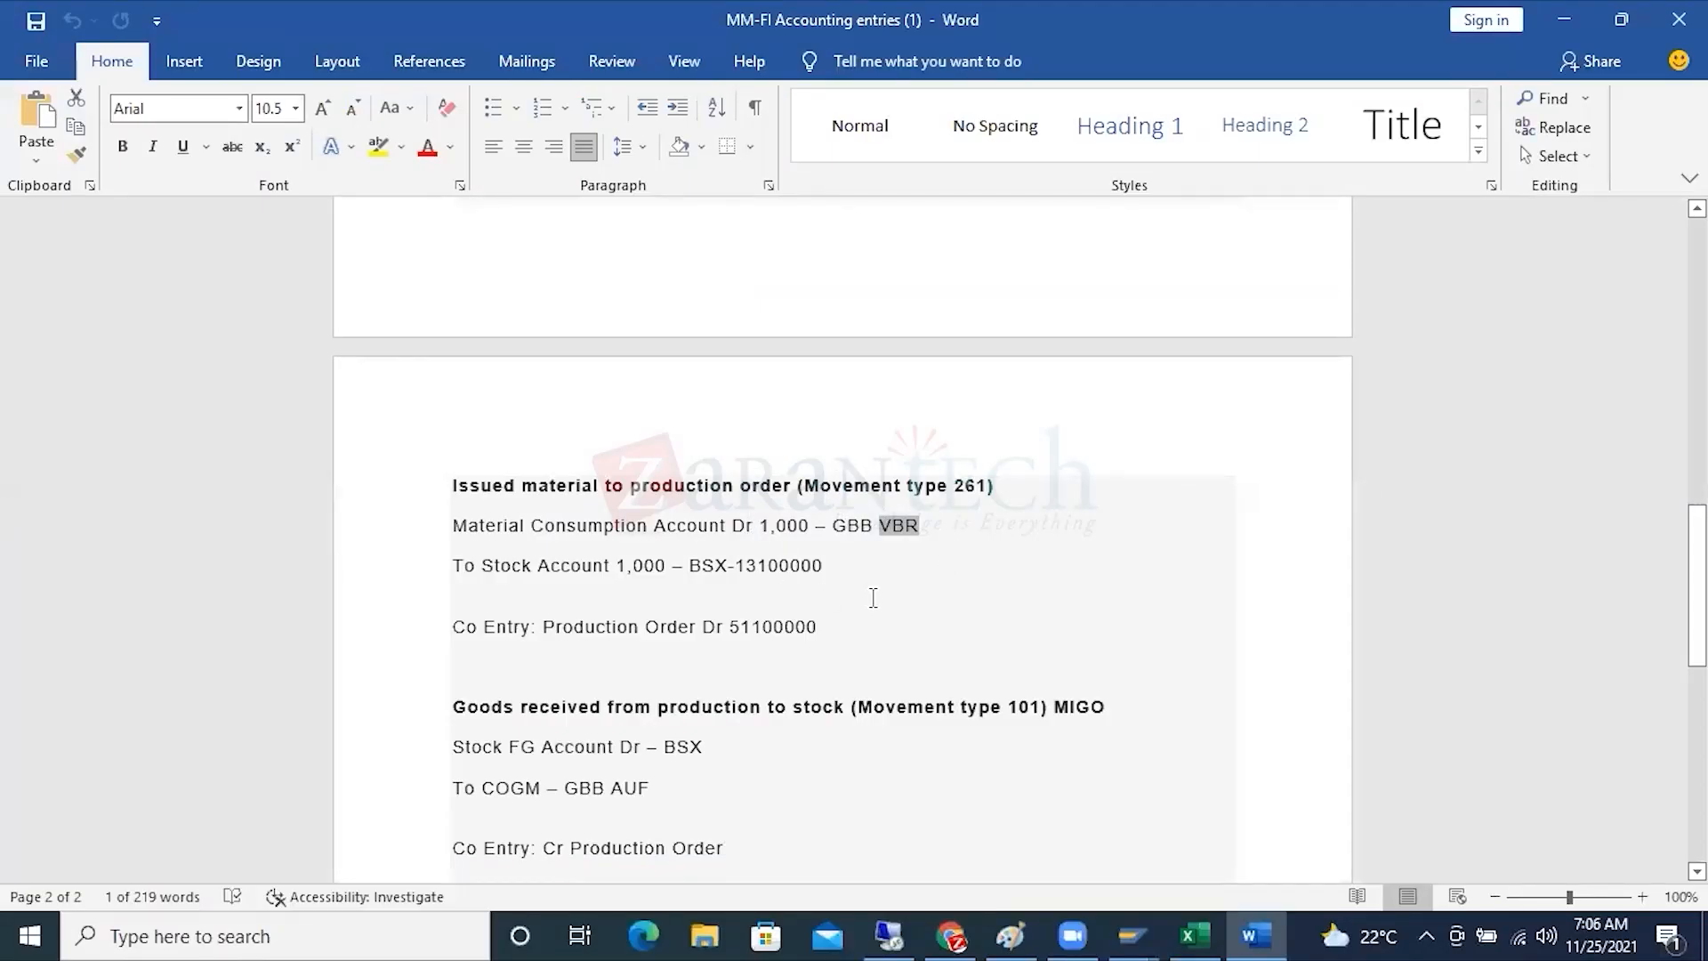
{"action": "scroll", "coordinate": [874, 598], "scroll_direction": "down", "scroll_amount": 3}
{"action": "left_click_drag", "start_coordinate": [454, 587], "coordinate": [1050, 602]}
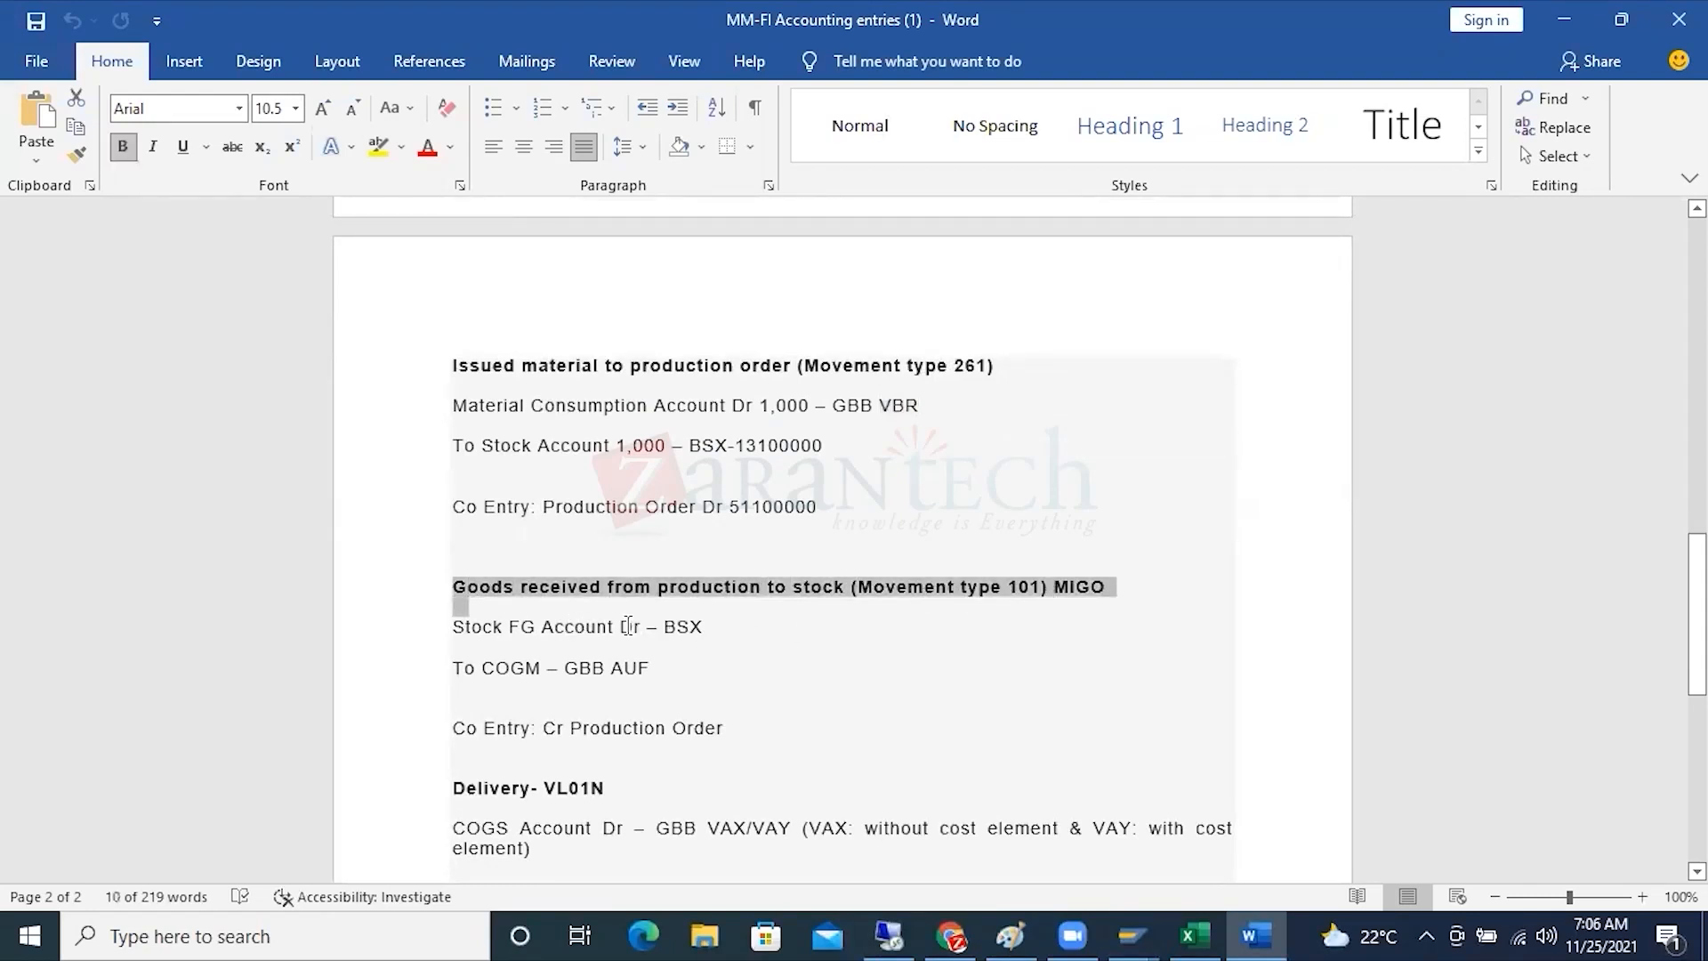
{"action": "left_click_drag", "start_coordinate": [629, 626], "coordinate": [454, 626]}
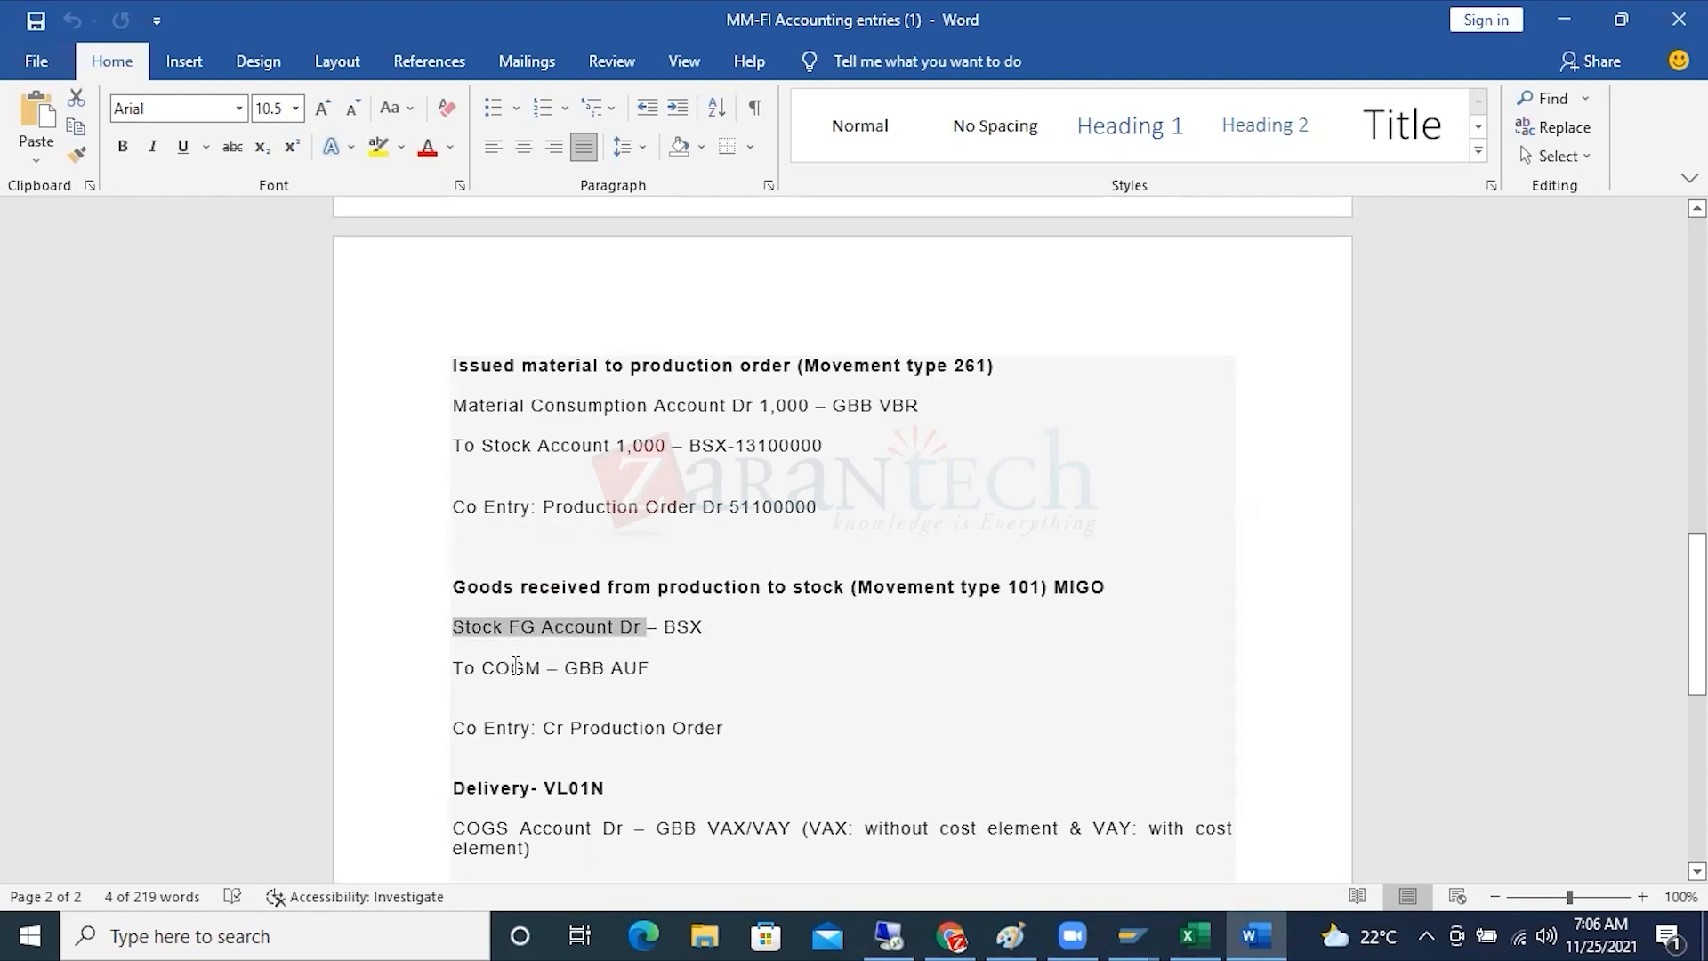
Highlight COGM and the AUF modification in the goods received from production entry.
{"action": "left_click_drag", "start_coordinate": [541, 667], "coordinate": [486, 667]}
{"action": "mouse_move", "coordinate": [605, 667]}
{"action": "left_mouse_down"}
{"action": "mouse_move", "coordinate": [564, 667]}
{"action": "mouse_move", "coordinate": [636, 669]}
{"action": "mouse_move", "coordinate": [611, 669]}
{"action": "left_mouse_up"}
{"action": "scroll", "coordinate": [615, 671], "scroll_direction": "down", "scroll_amount": 2}
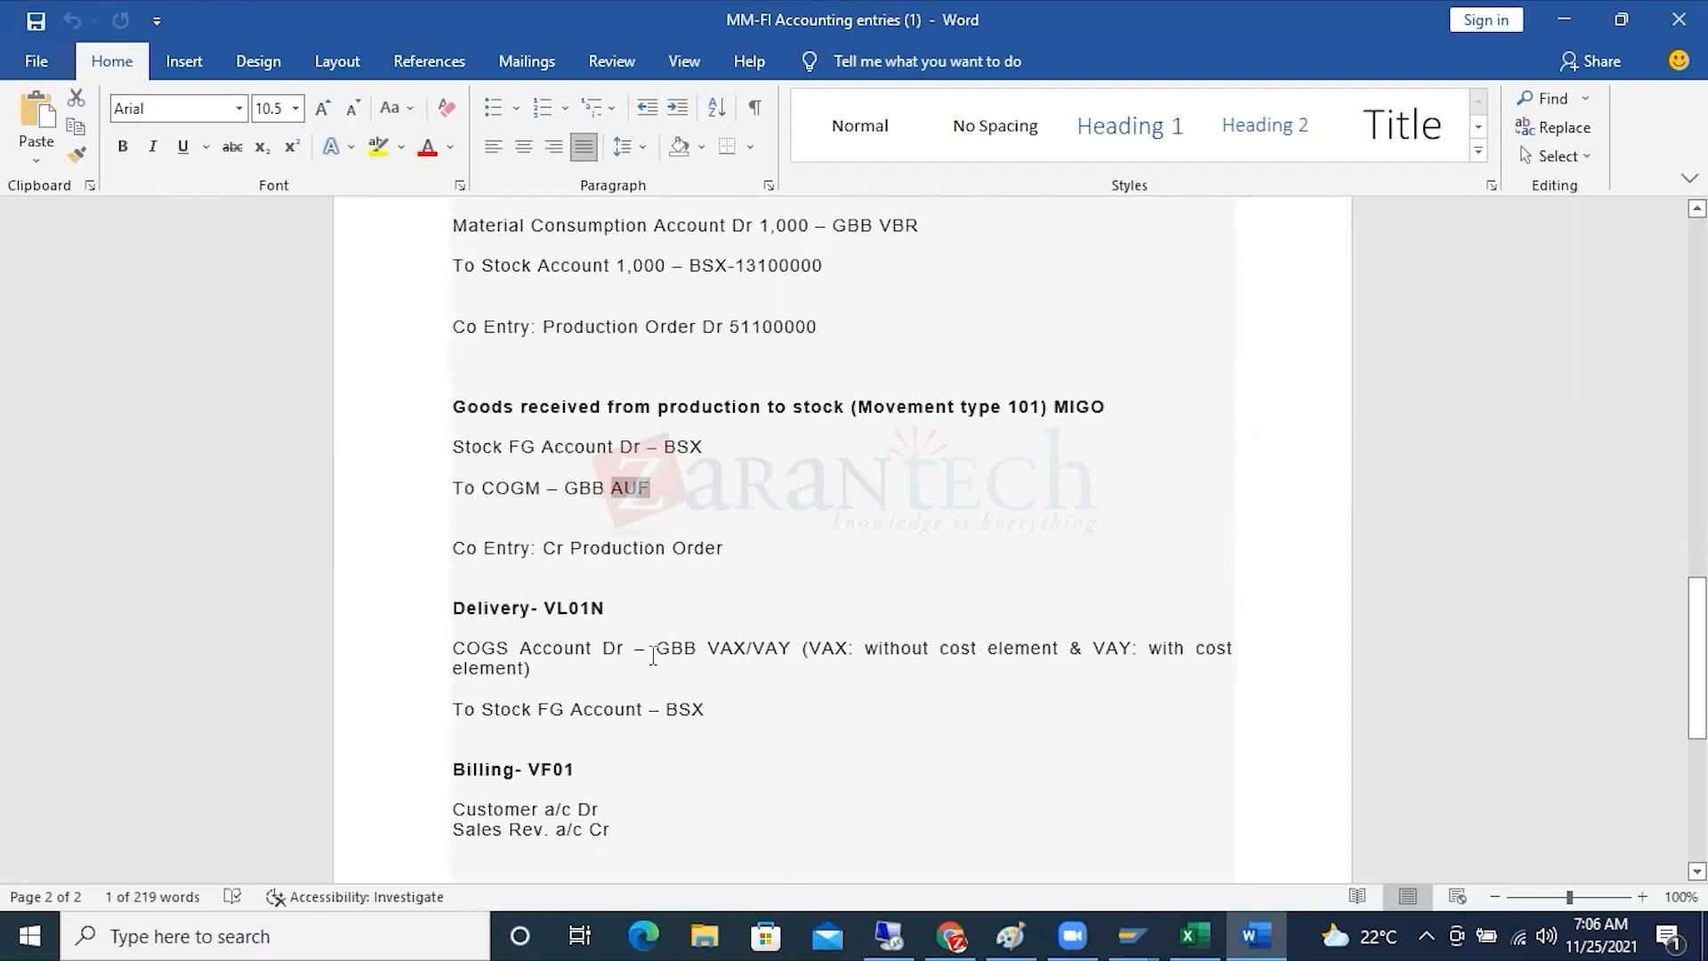
In the Delivery- VL01N entry, highlight the GBB VAX/VAY explanation, COGS and the stock FG line's BSX.
{"action": "left_click_drag", "start_coordinate": [660, 654], "coordinate": [1172, 649]}
{"action": "left_click_drag", "start_coordinate": [521, 649], "coordinate": [451, 650]}
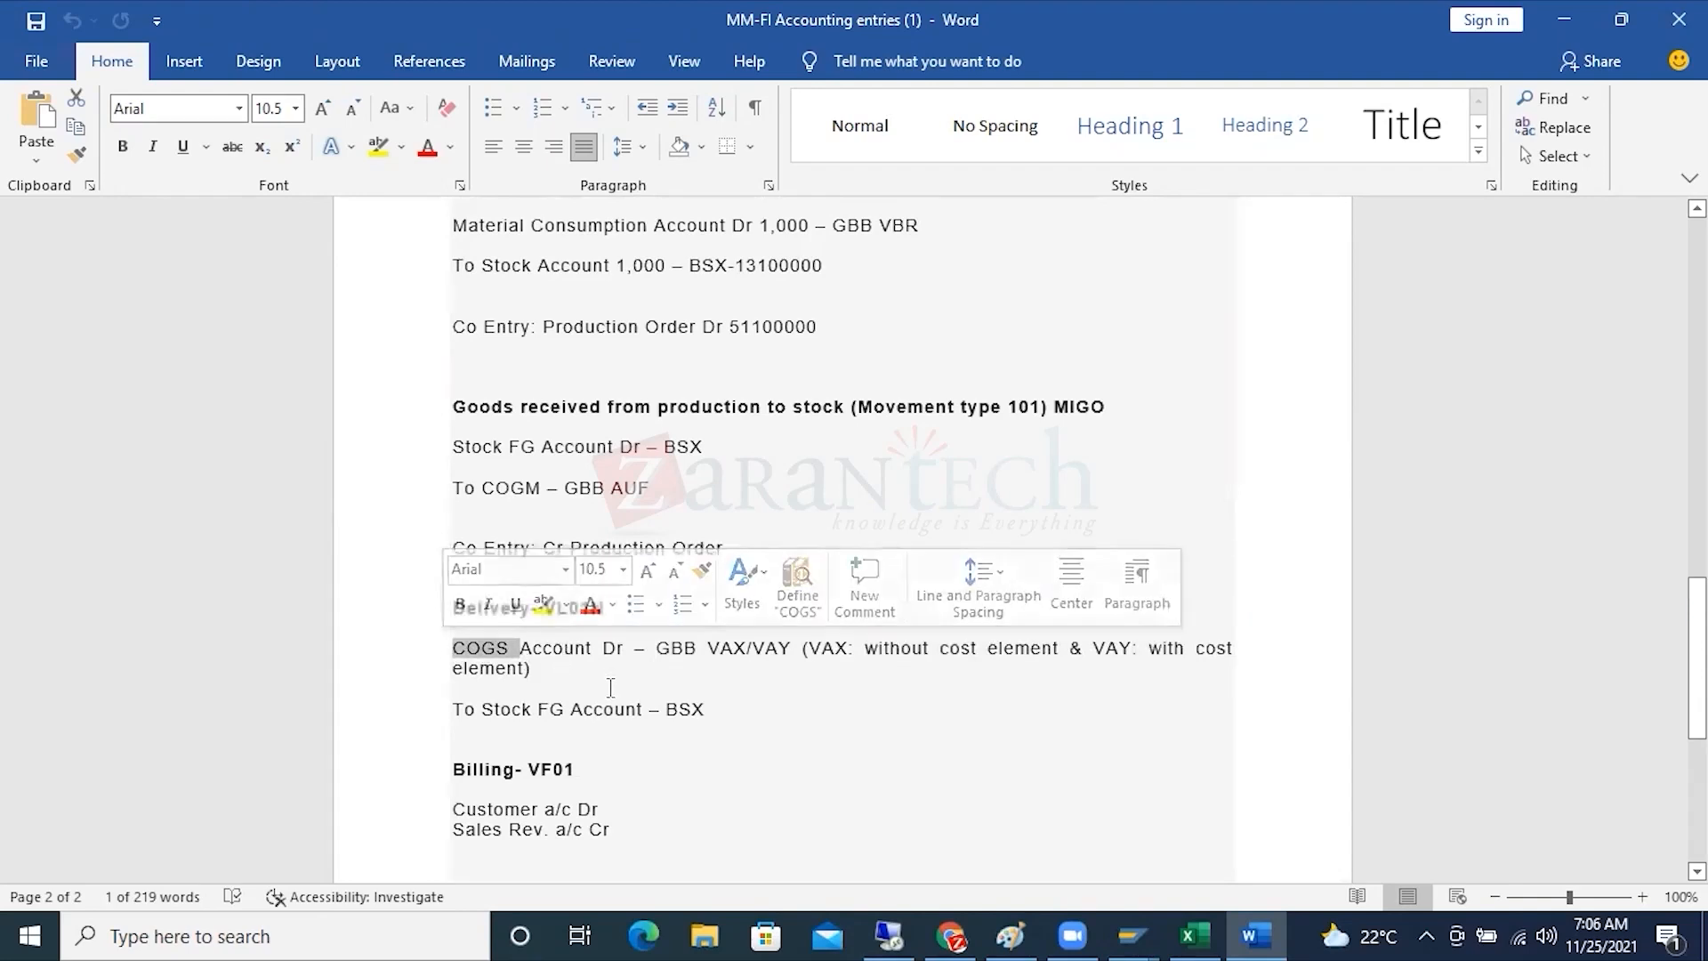
{"action": "left_click_drag", "start_coordinate": [706, 709], "coordinate": [650, 709]}
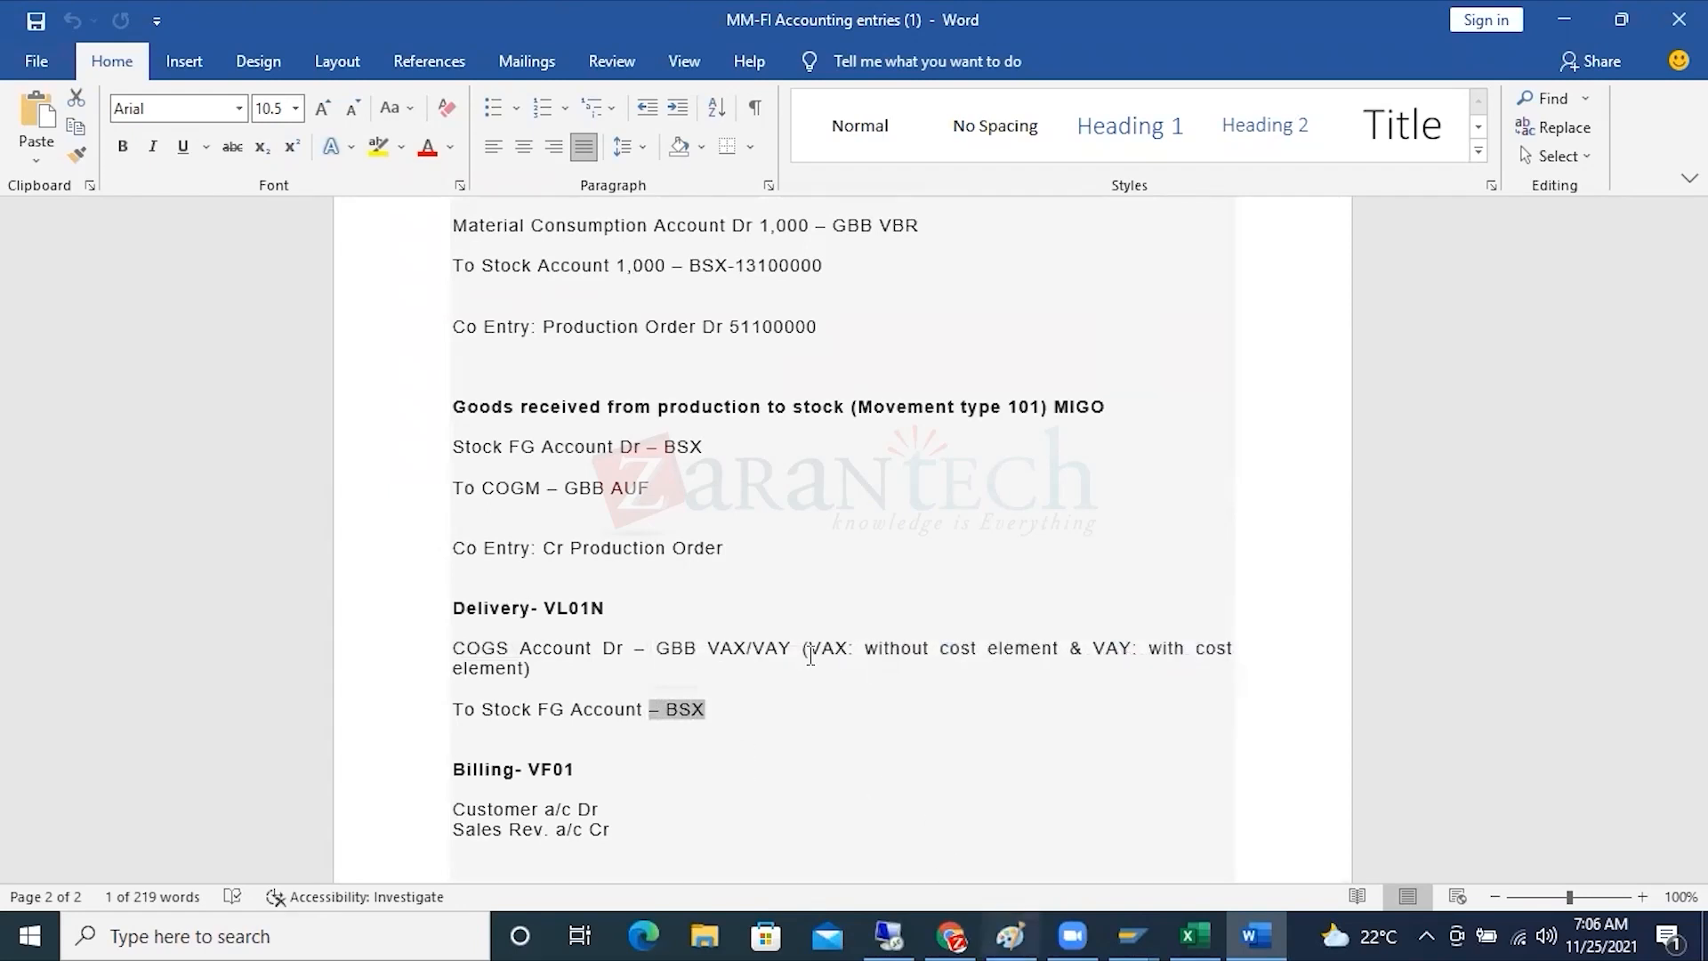
Switch to Excel's OBYC sheet, highlight the transaction key headers, the BS/PL row and the BSX description, and save the workbook.
{"action": "left_click", "coordinate": [1195, 935]}
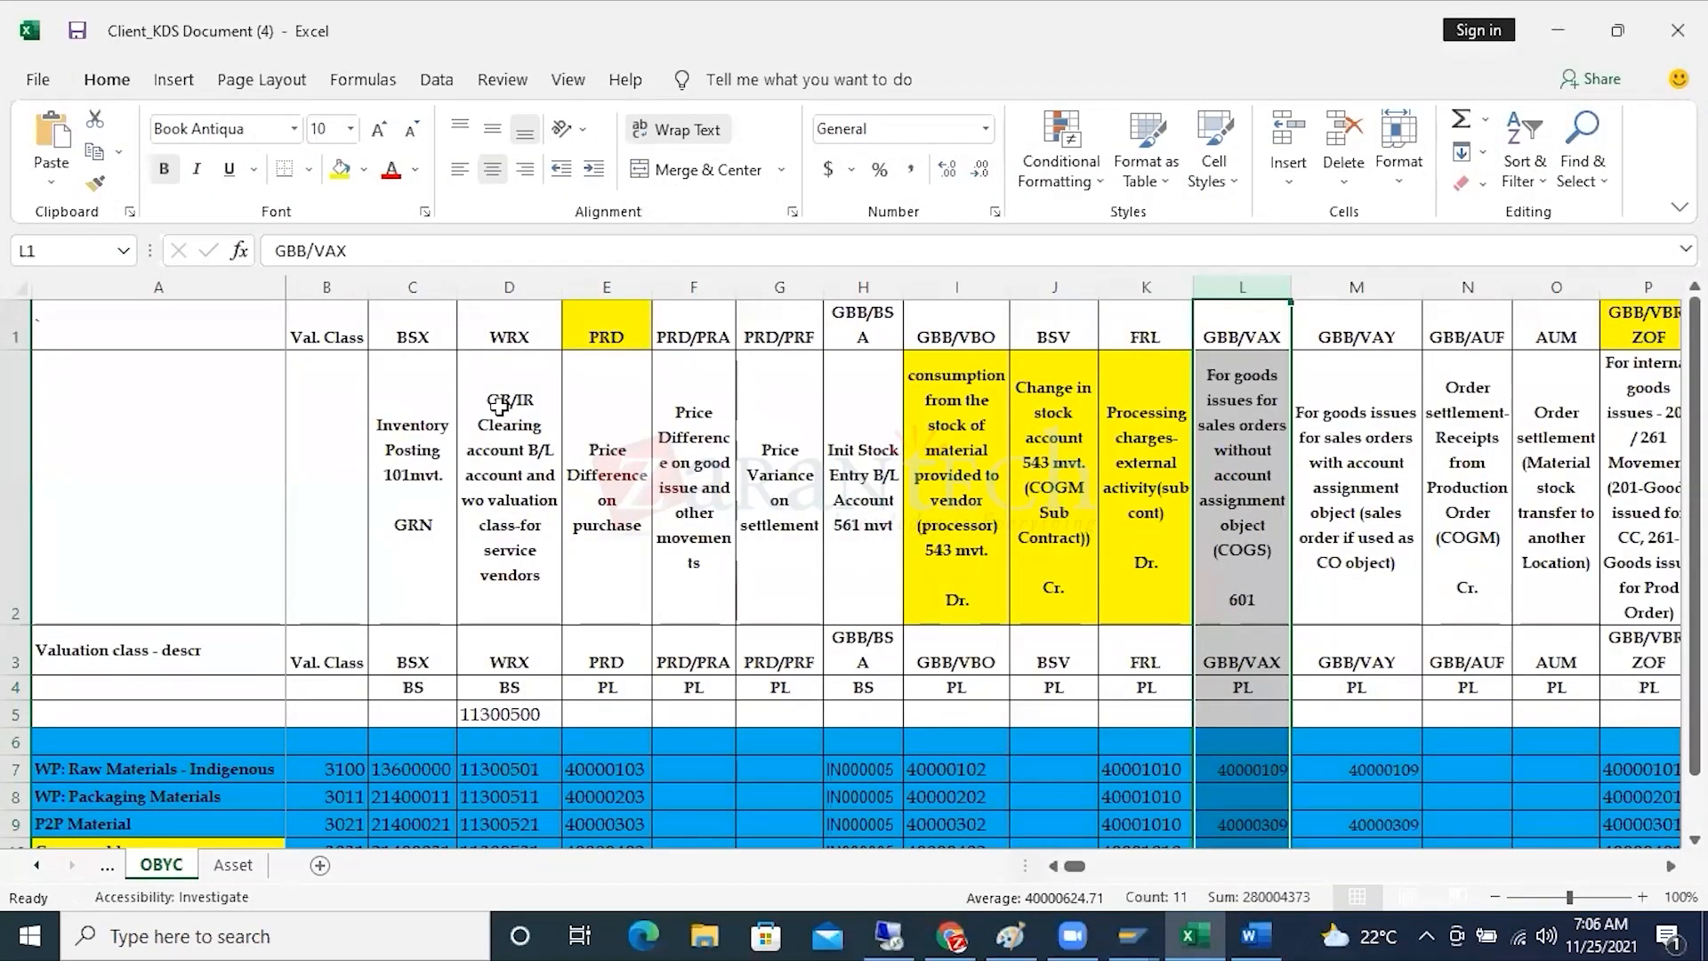
{"action": "left_click_drag", "start_coordinate": [331, 331], "coordinate": [1603, 339]}
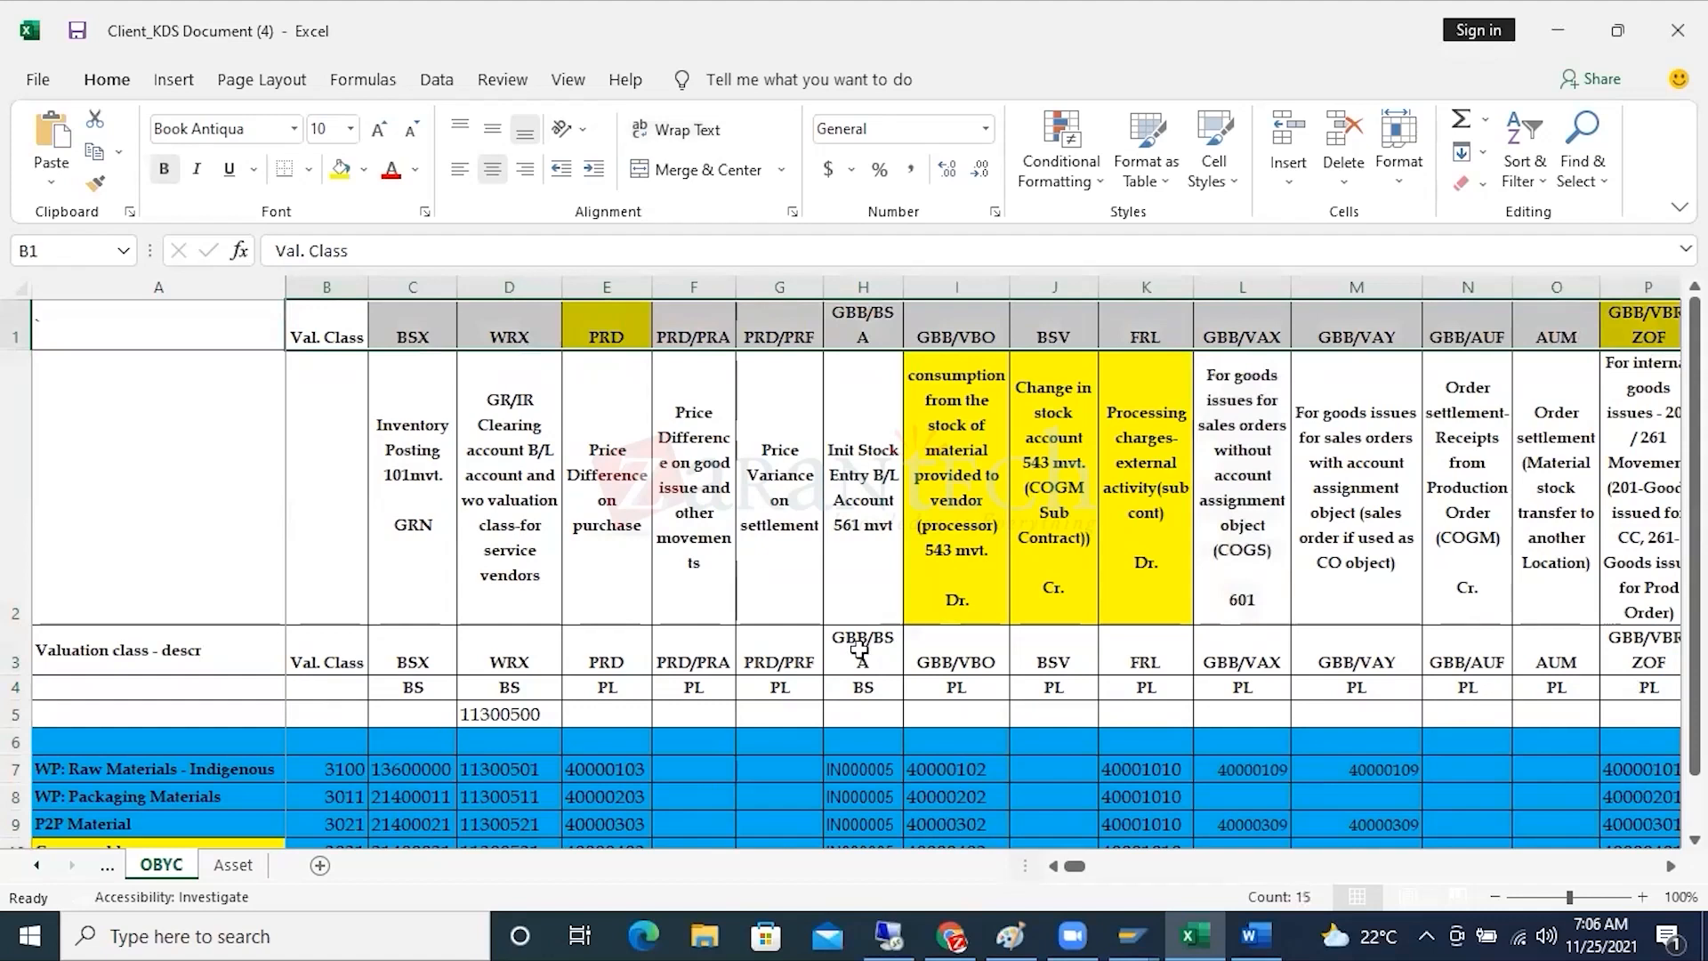
{"action": "left_click_drag", "start_coordinate": [408, 689], "coordinate": [1588, 692]}
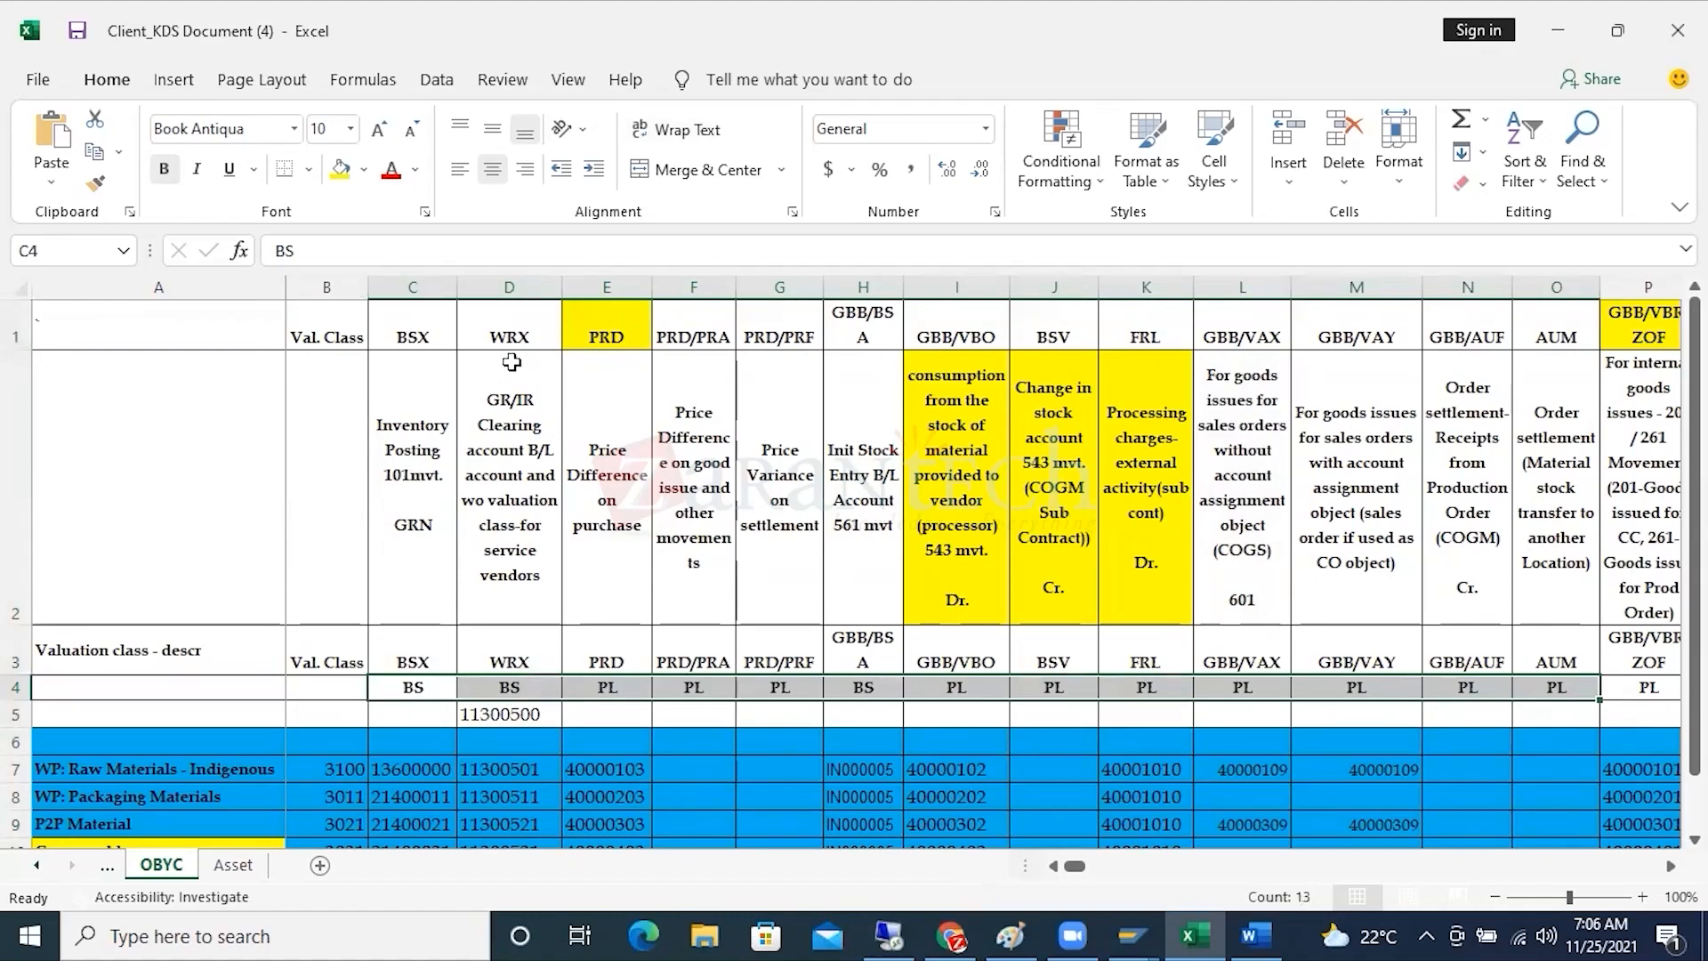
{"action": "left_click", "coordinate": [413, 427]}
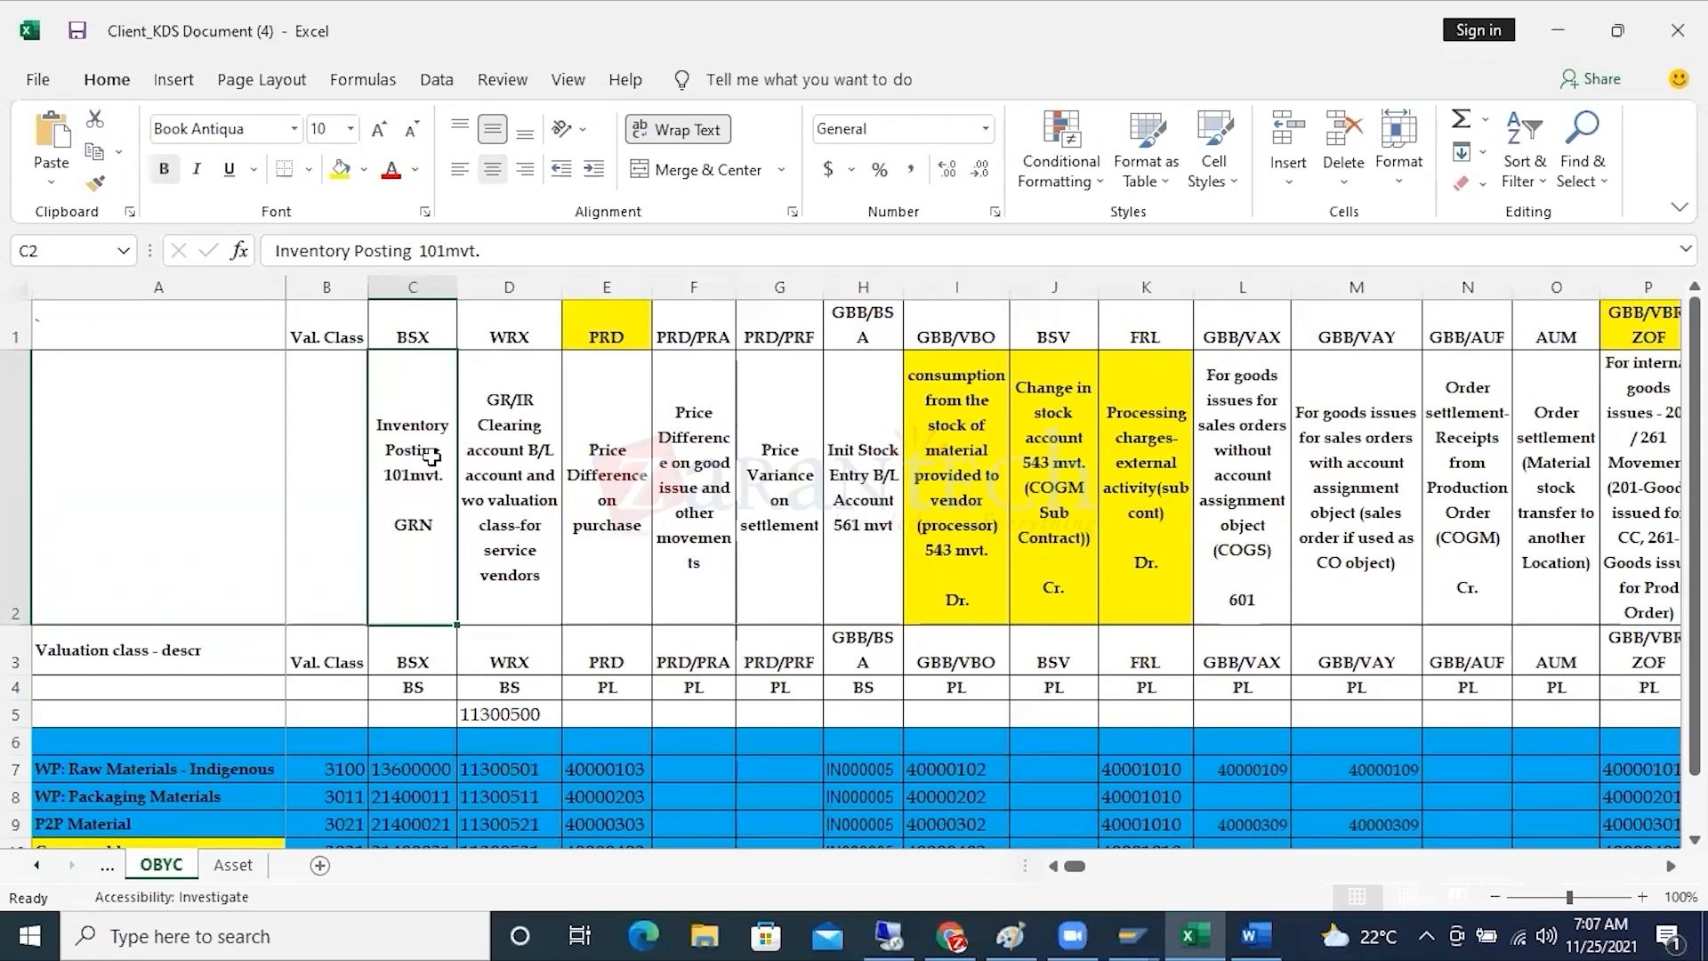
{"action": "left_click", "coordinate": [78, 36]}
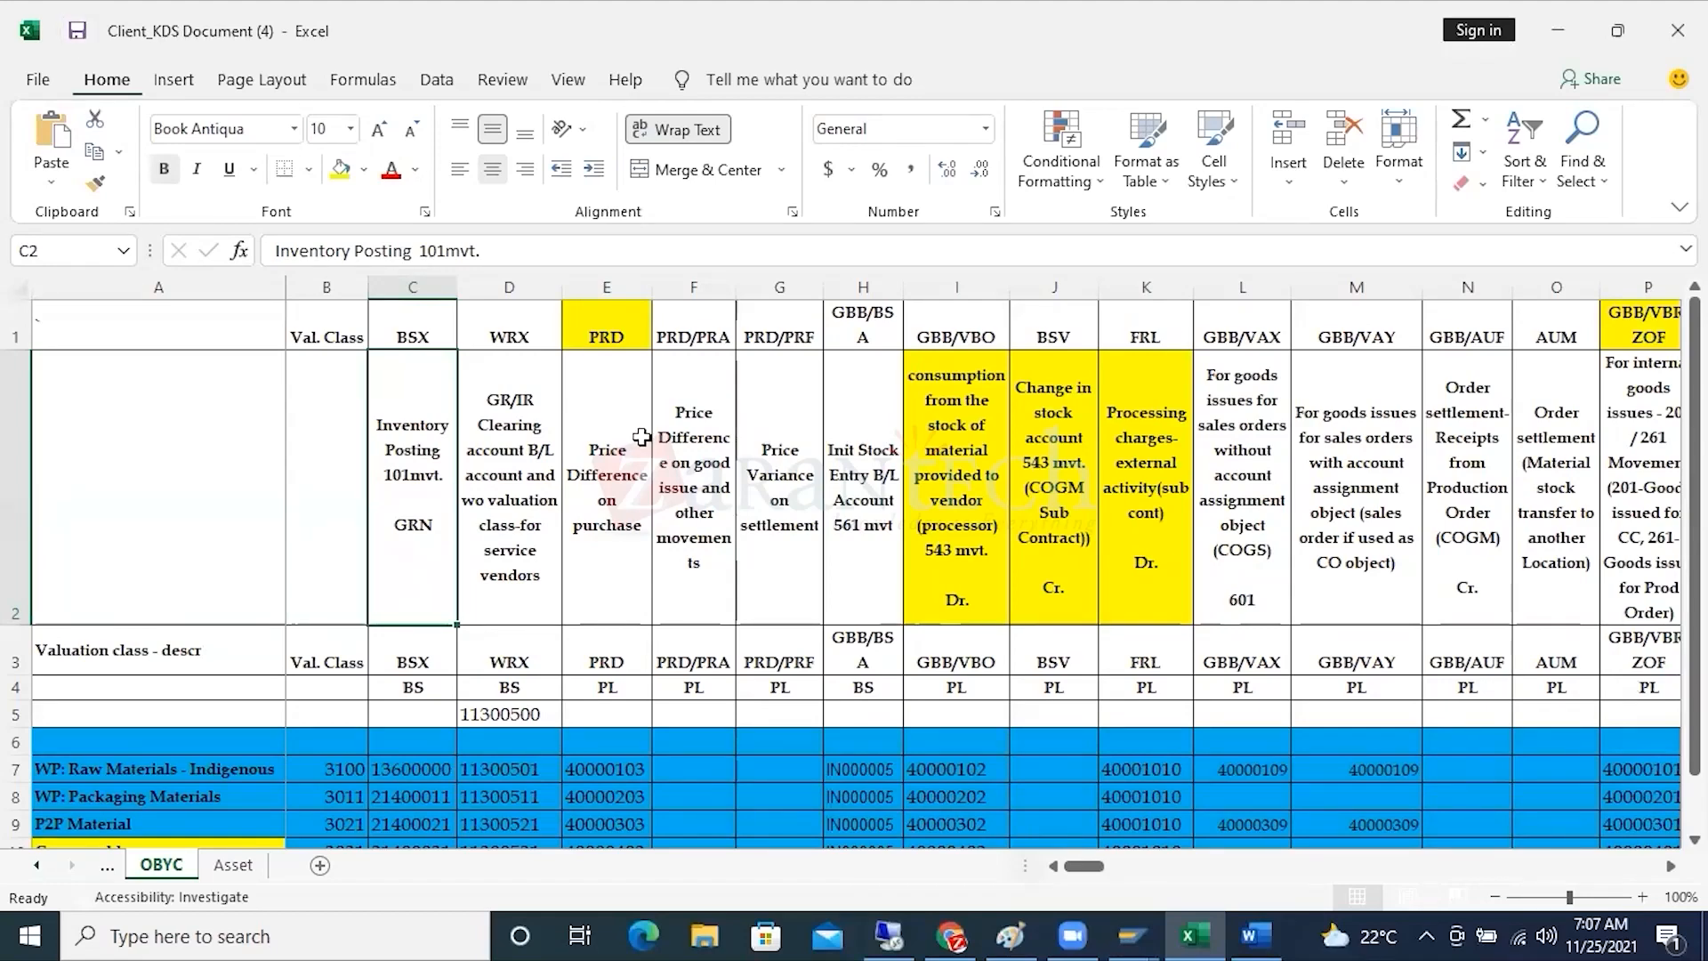
Switch to Paint, add the text MIRO just beside the vertical divider below the Goods Receipt-FG notes, and highlight it.
{"action": "left_click", "coordinate": [1011, 936]}
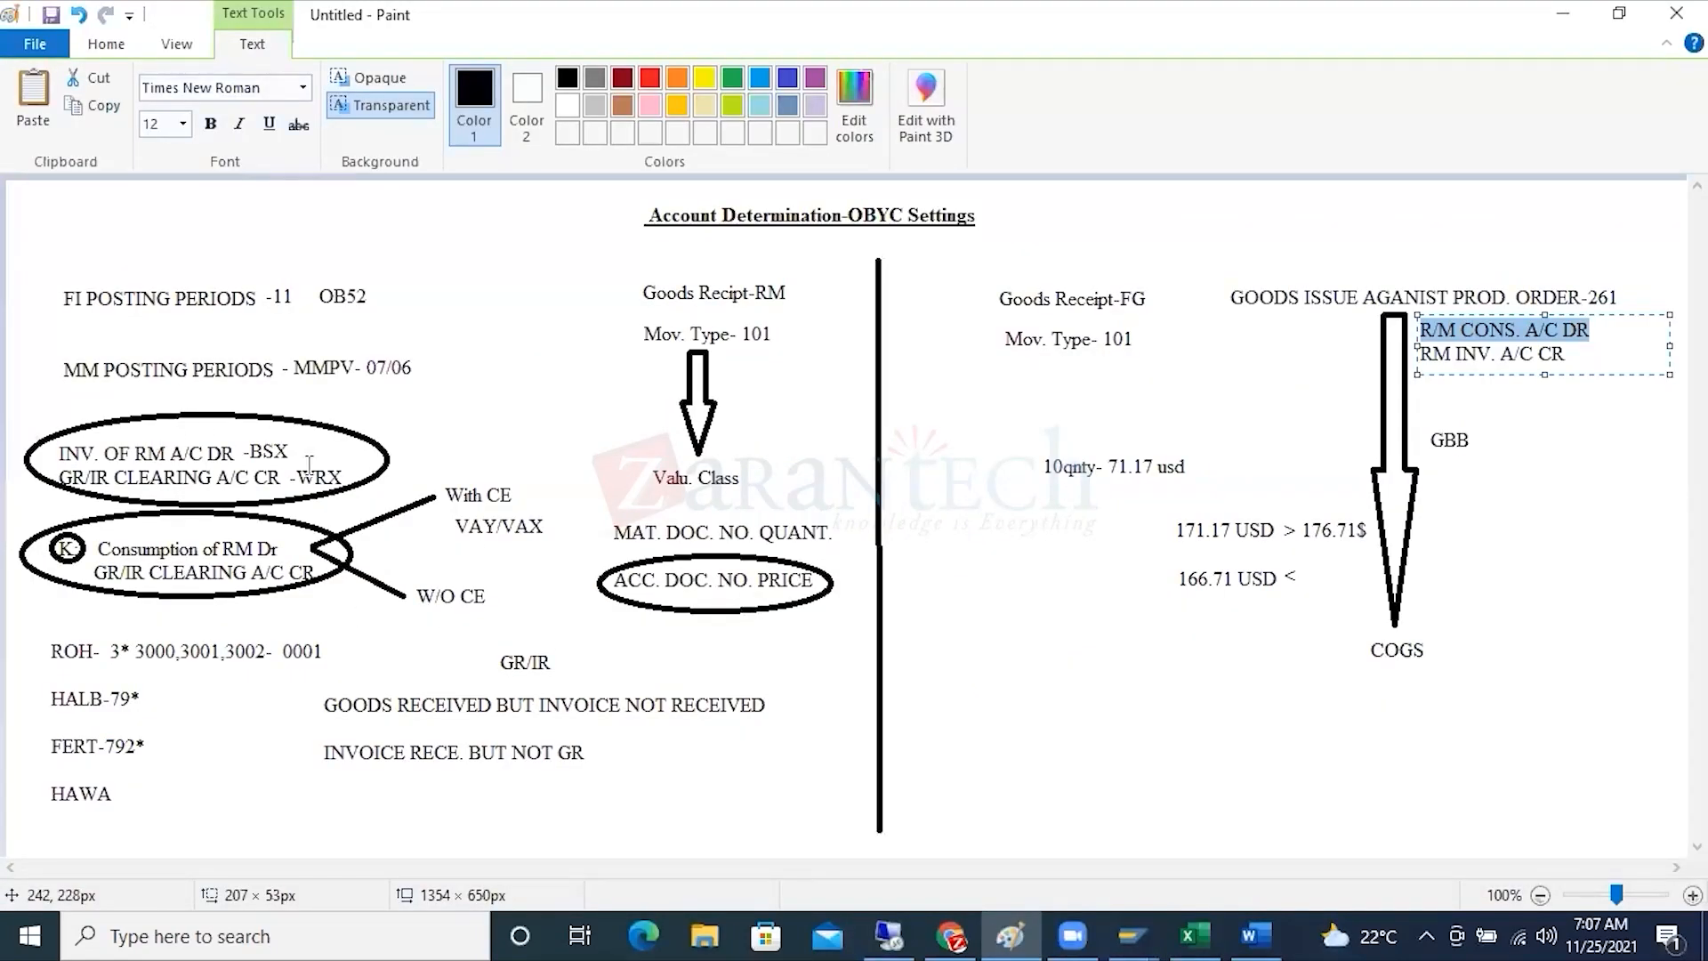
{"action": "left_click", "coordinate": [934, 560]}
{"action": "left_click", "coordinate": [934, 545]}
{"action": "type", "text": "MIRO"}
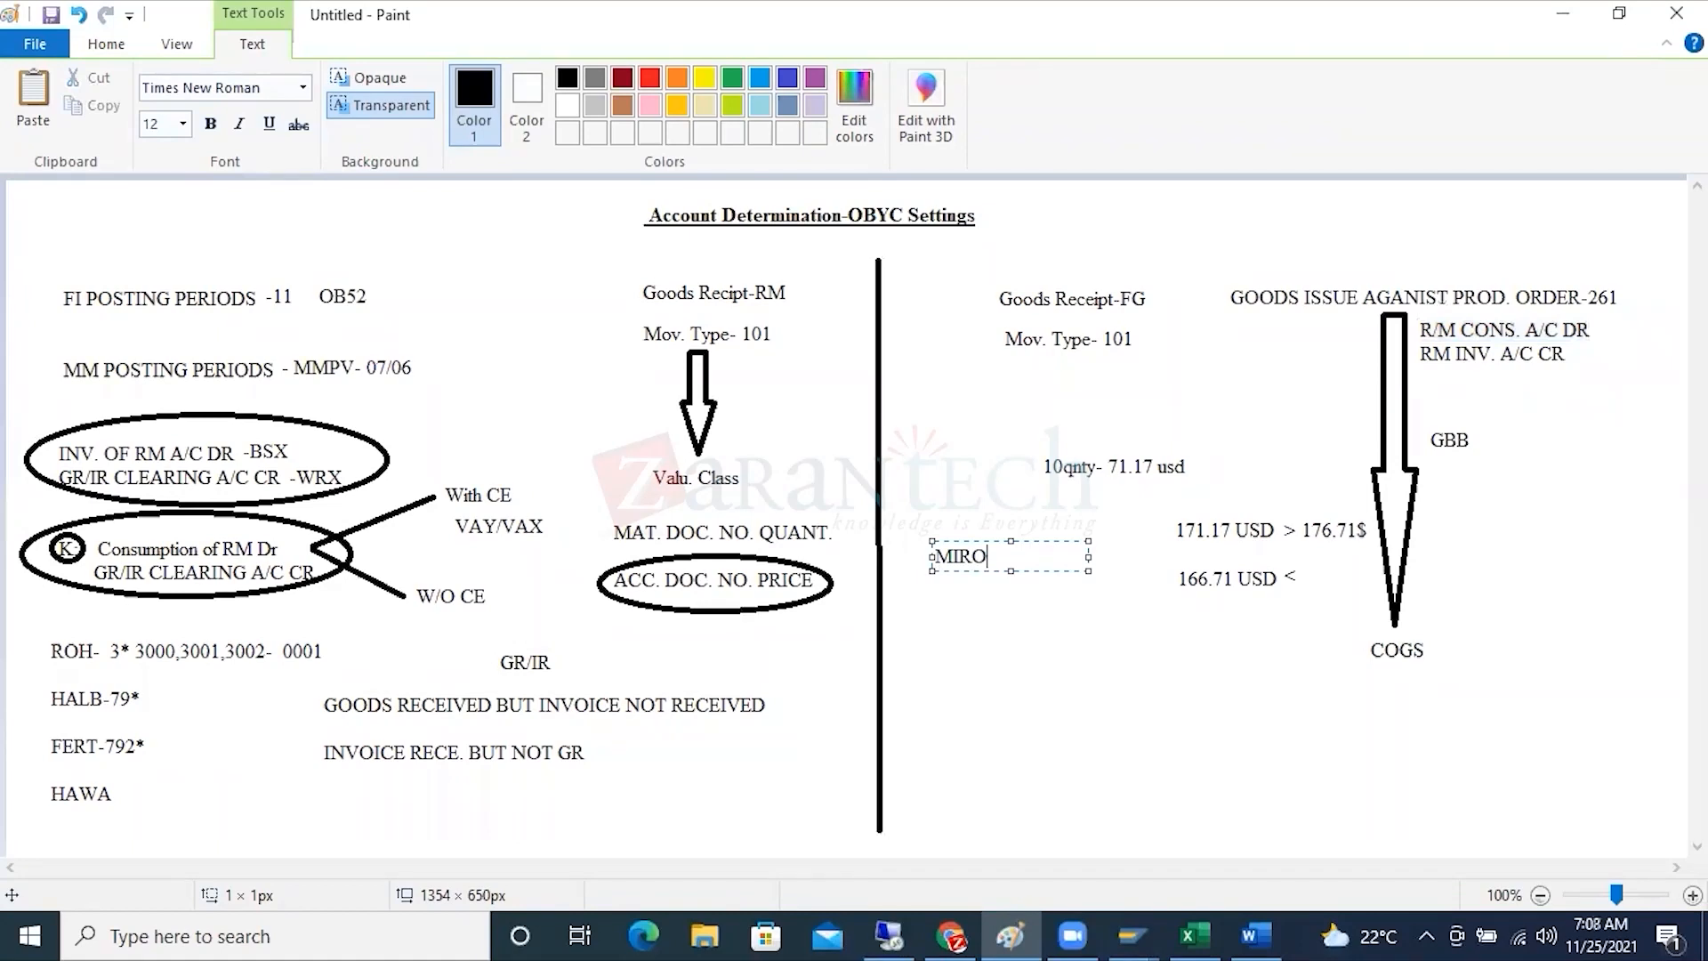
{"action": "left_click_drag", "start_coordinate": [993, 556], "coordinate": [934, 555]}
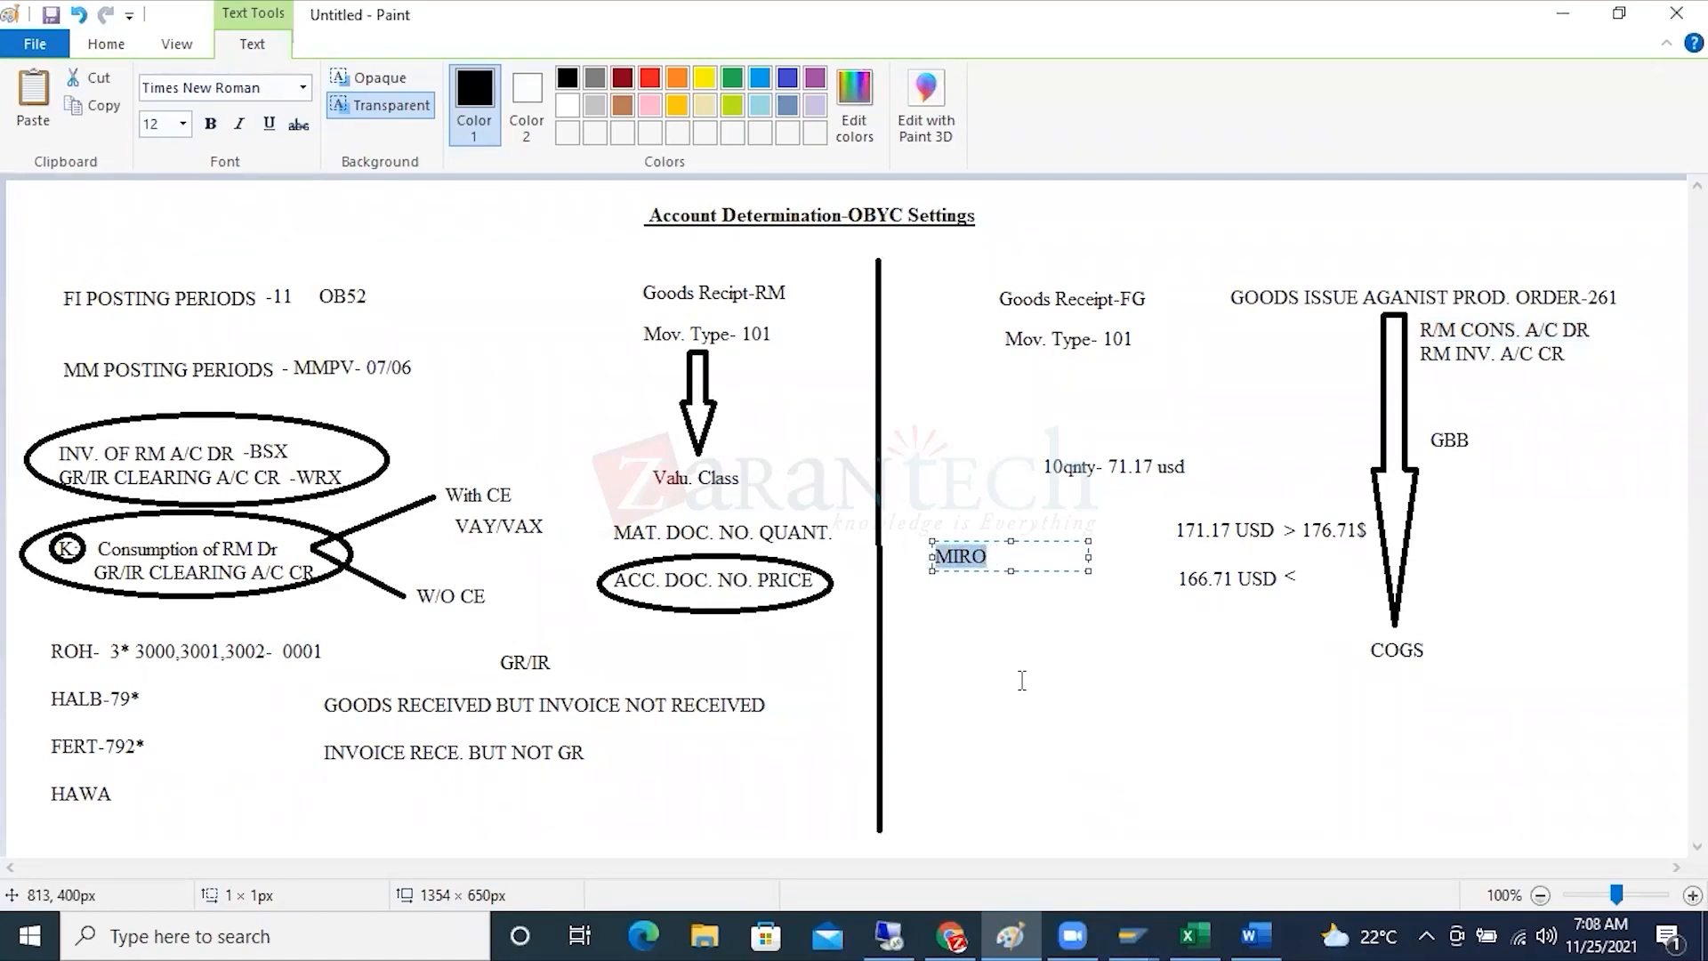
{"action": "left_click", "coordinate": [895, 915]}
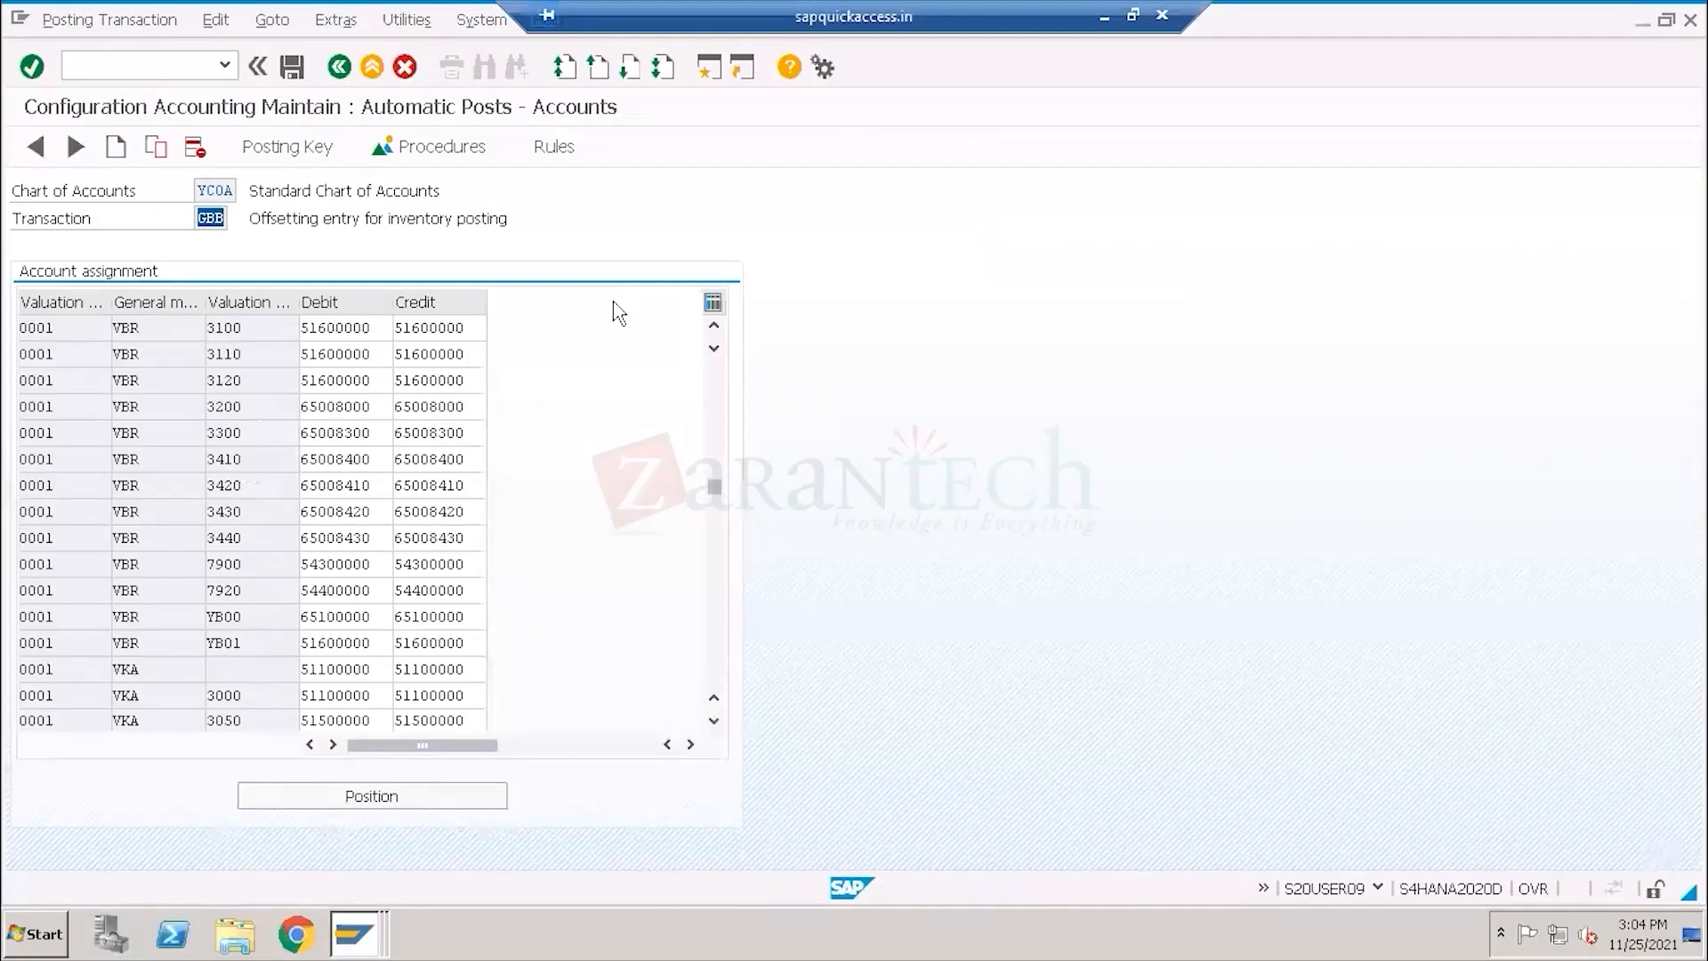
{"action": "left_click", "coordinate": [1104, 17]}
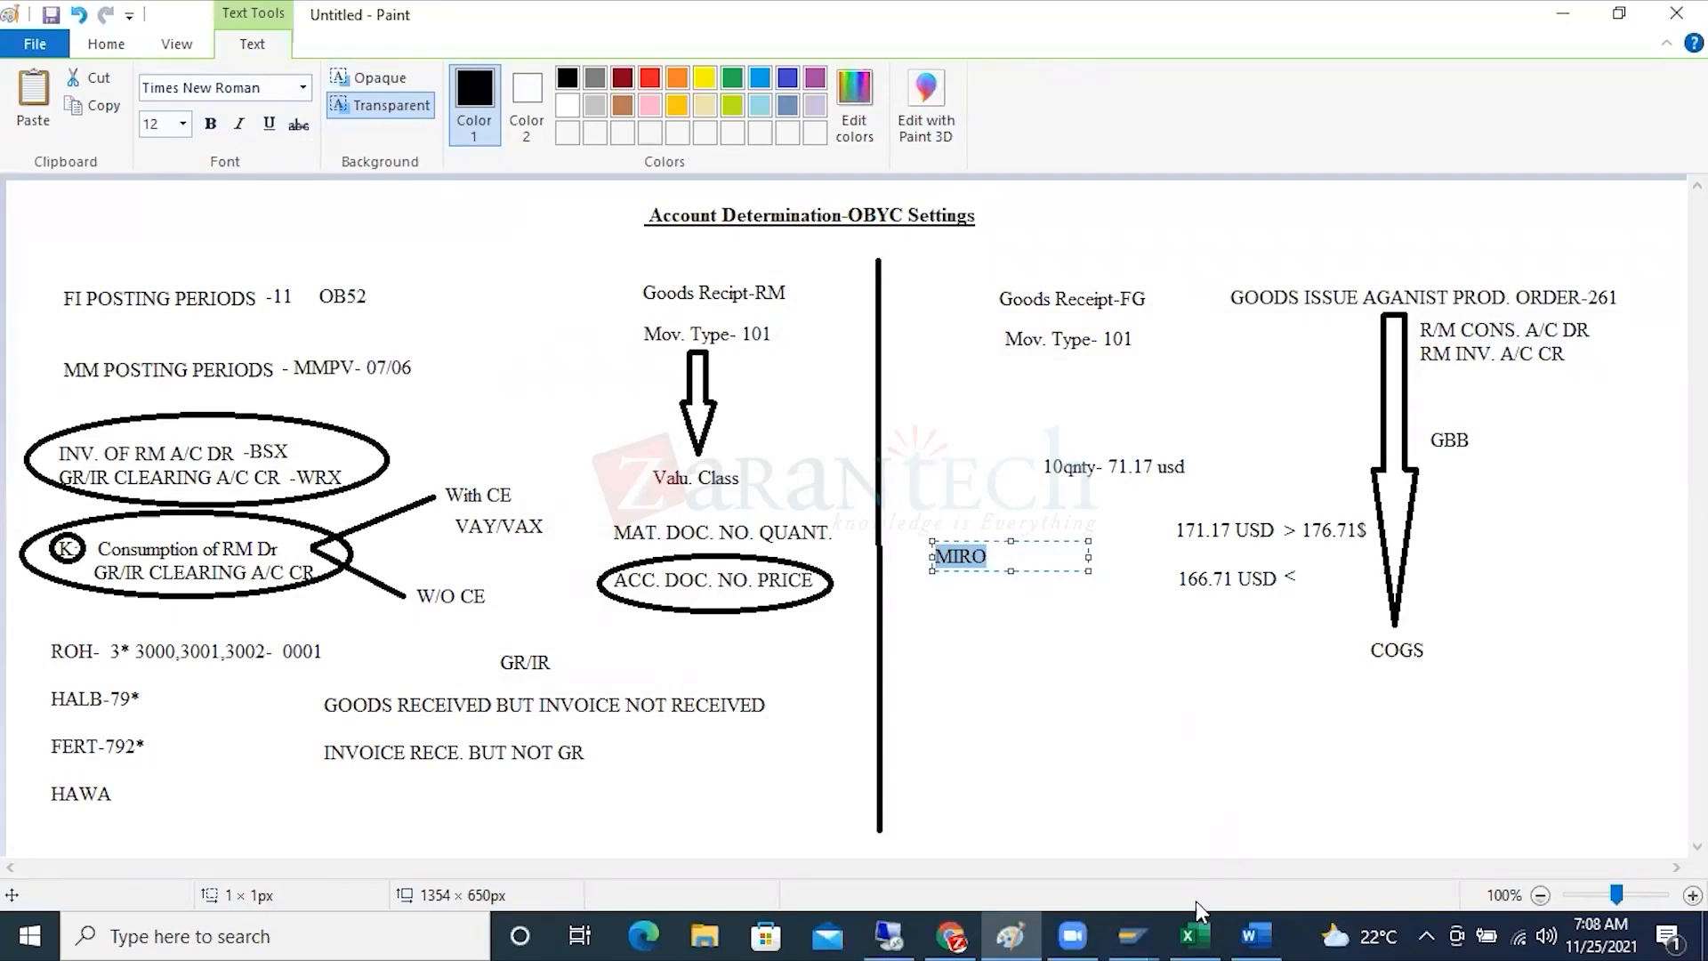
{"action": "left_click", "coordinate": [1194, 934]}
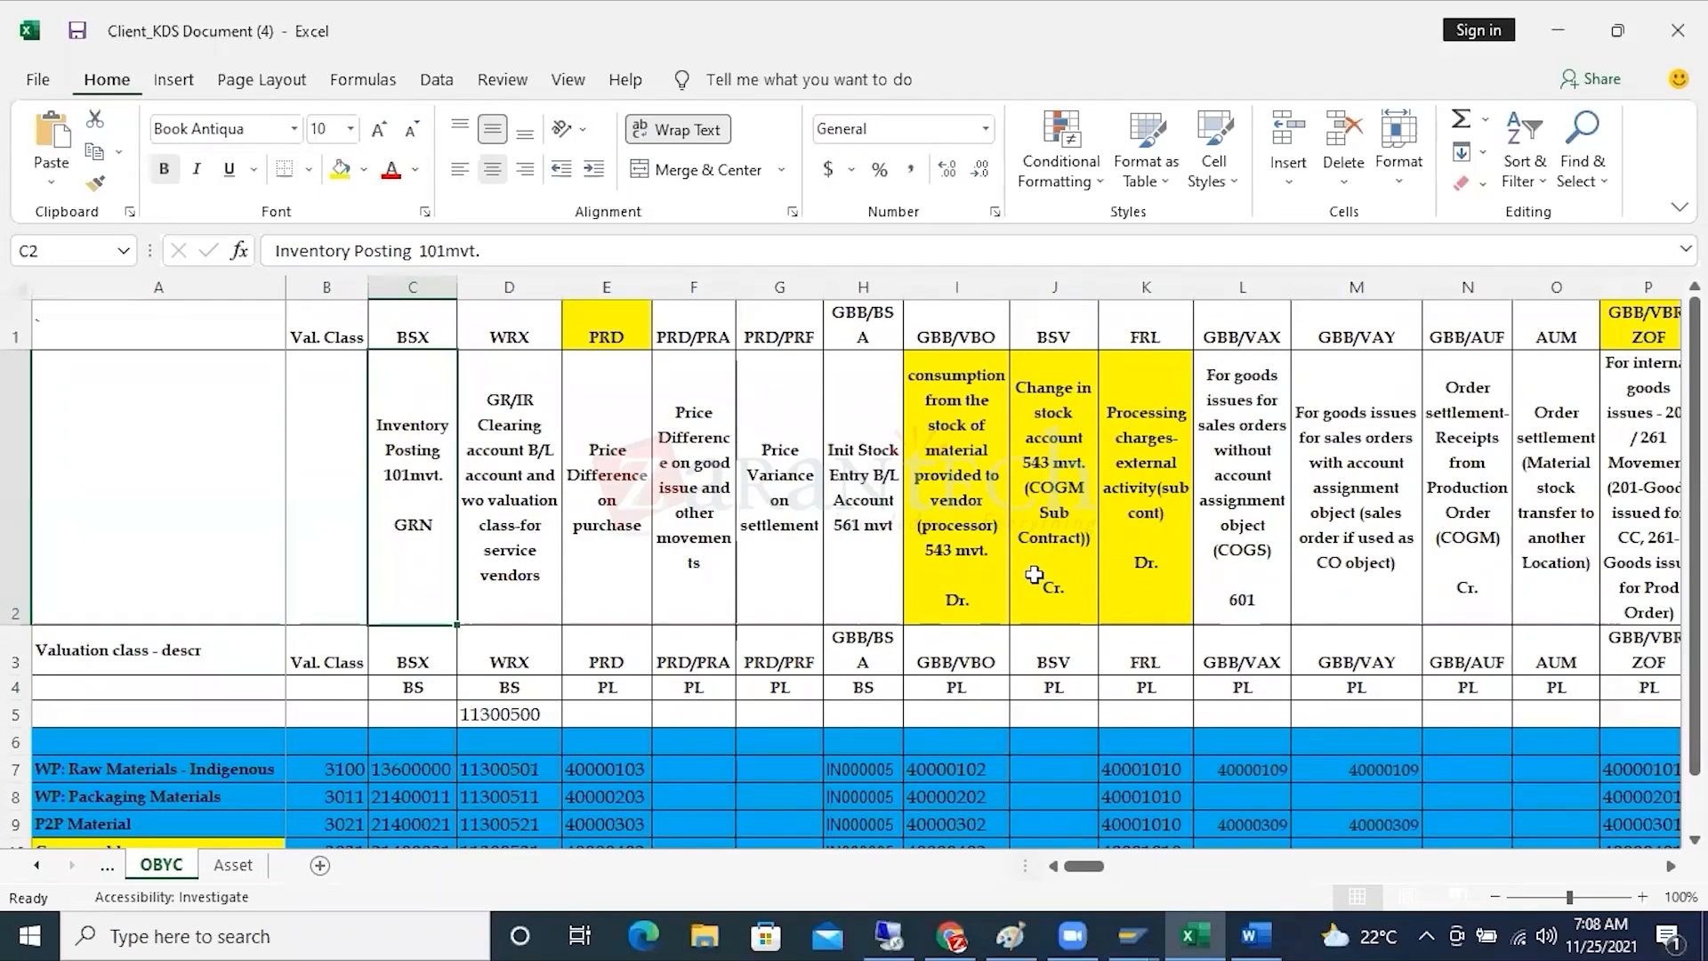
{"action": "left_click", "coordinate": [1252, 934]}
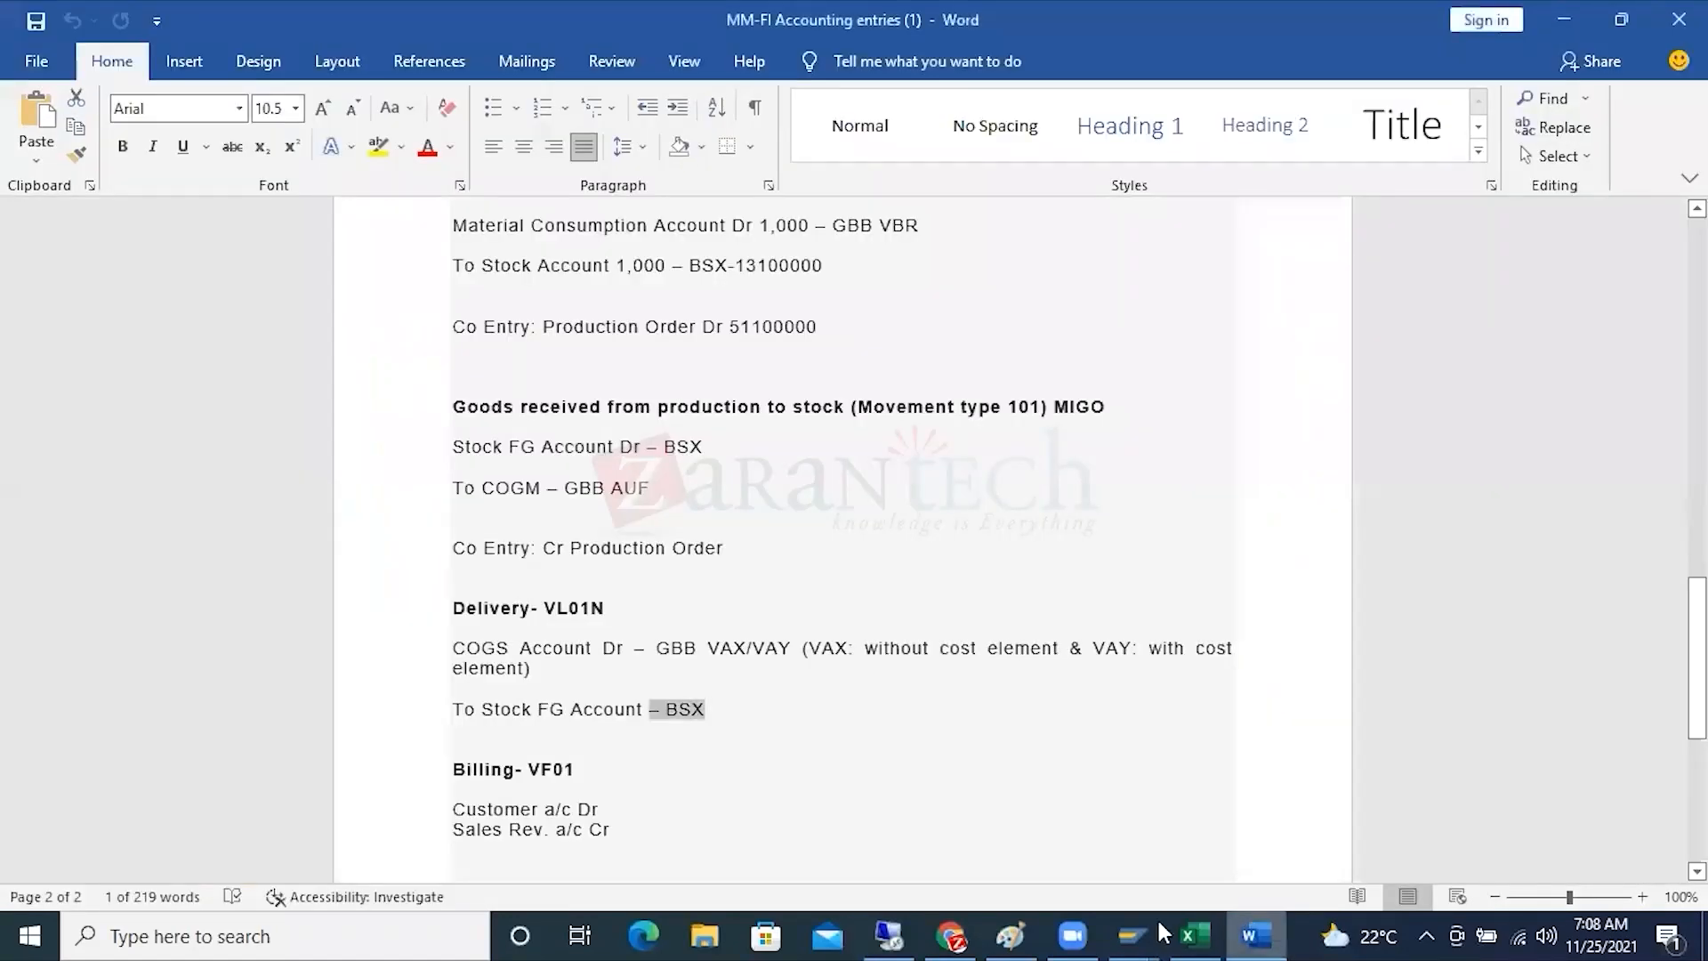
Switch to Chrome, open the training site's Assignments page and start a new post.
{"action": "left_click", "coordinate": [950, 936]}
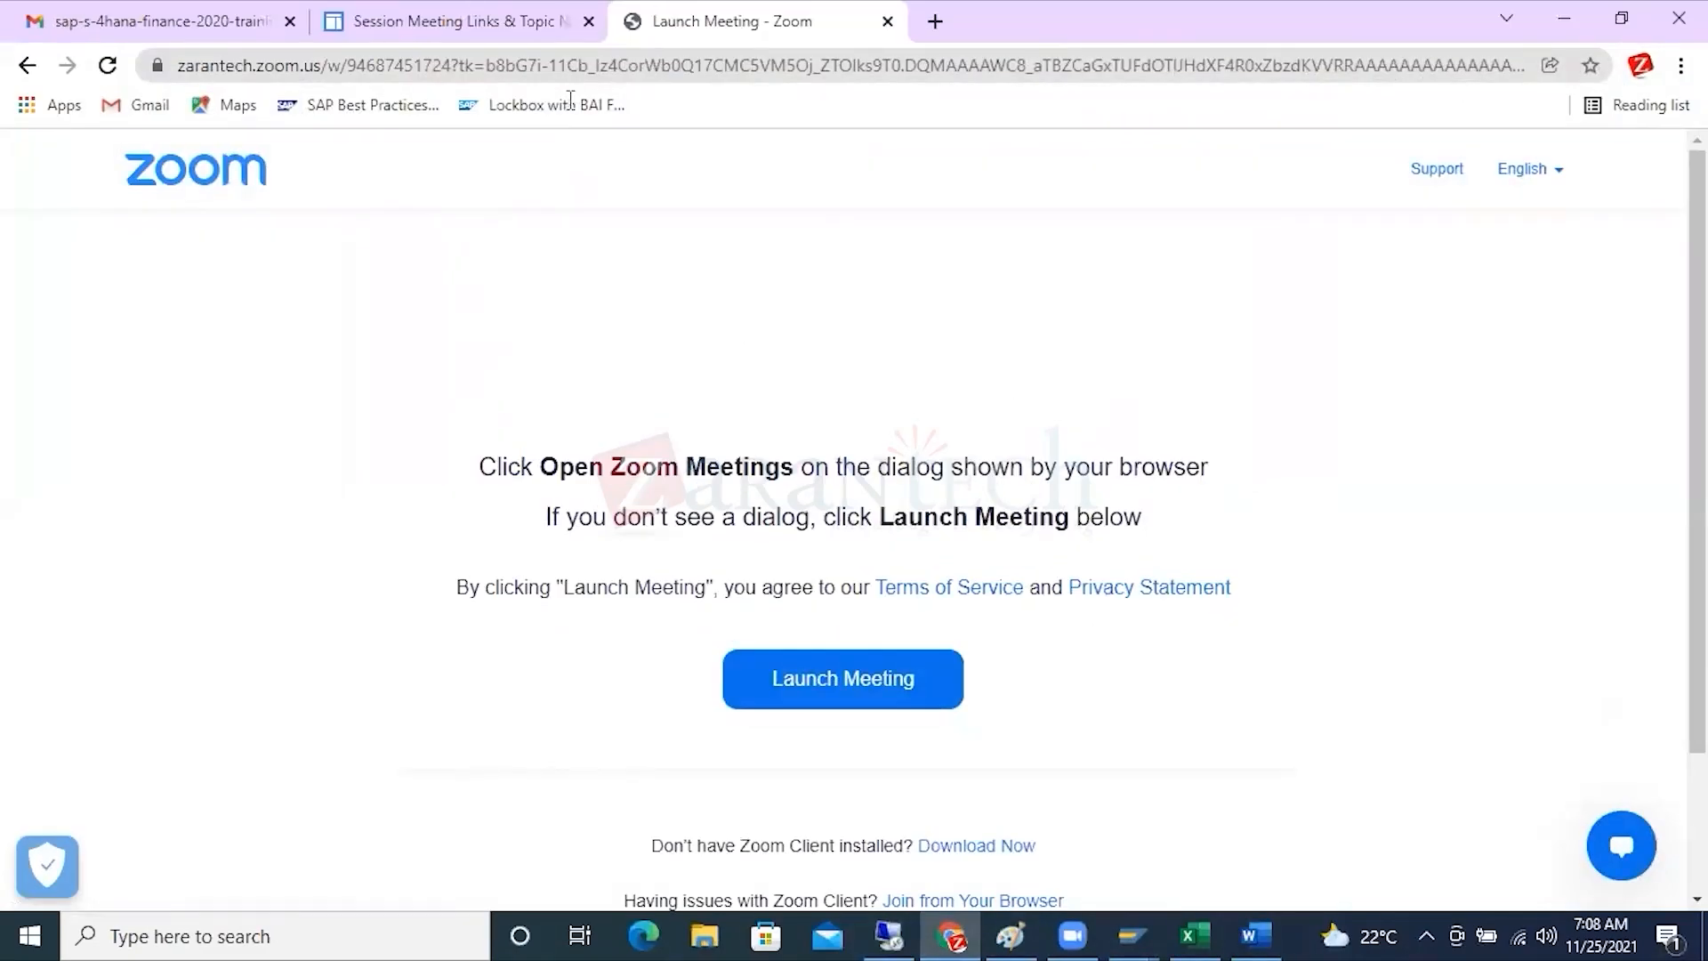
{"action": "left_click", "coordinate": [551, 22]}
{"action": "scroll", "coordinate": [719, 309], "scroll_direction": "up", "scroll_amount": 15}
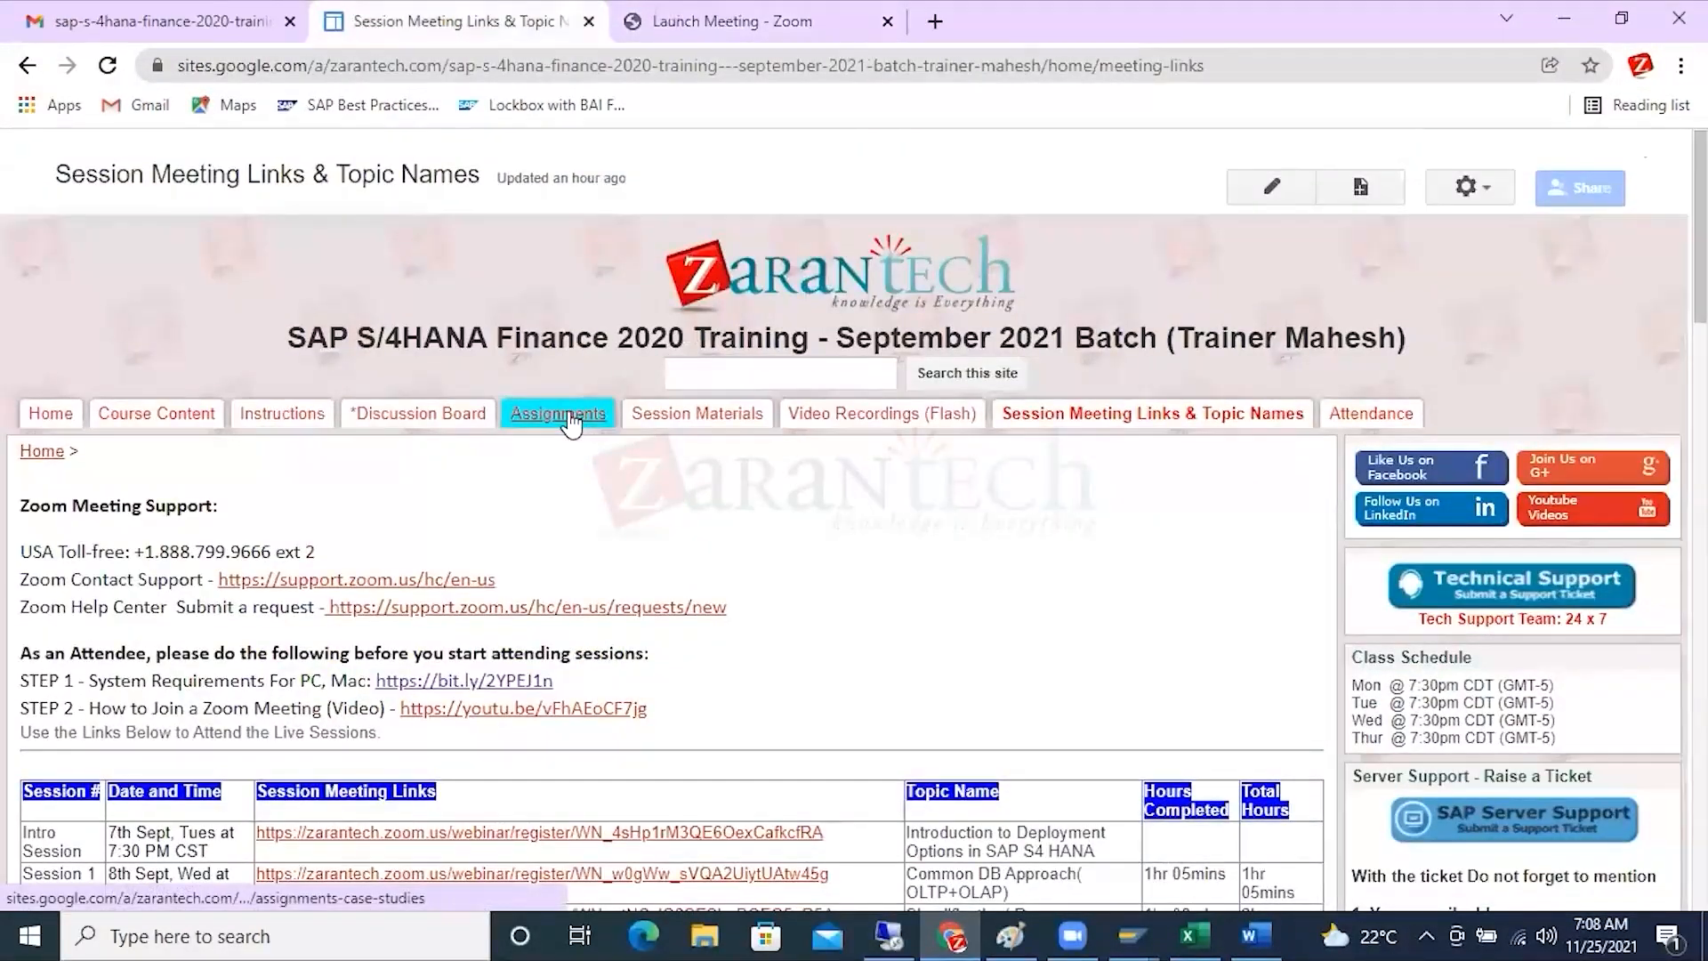
{"action": "left_click", "coordinate": [570, 424]}
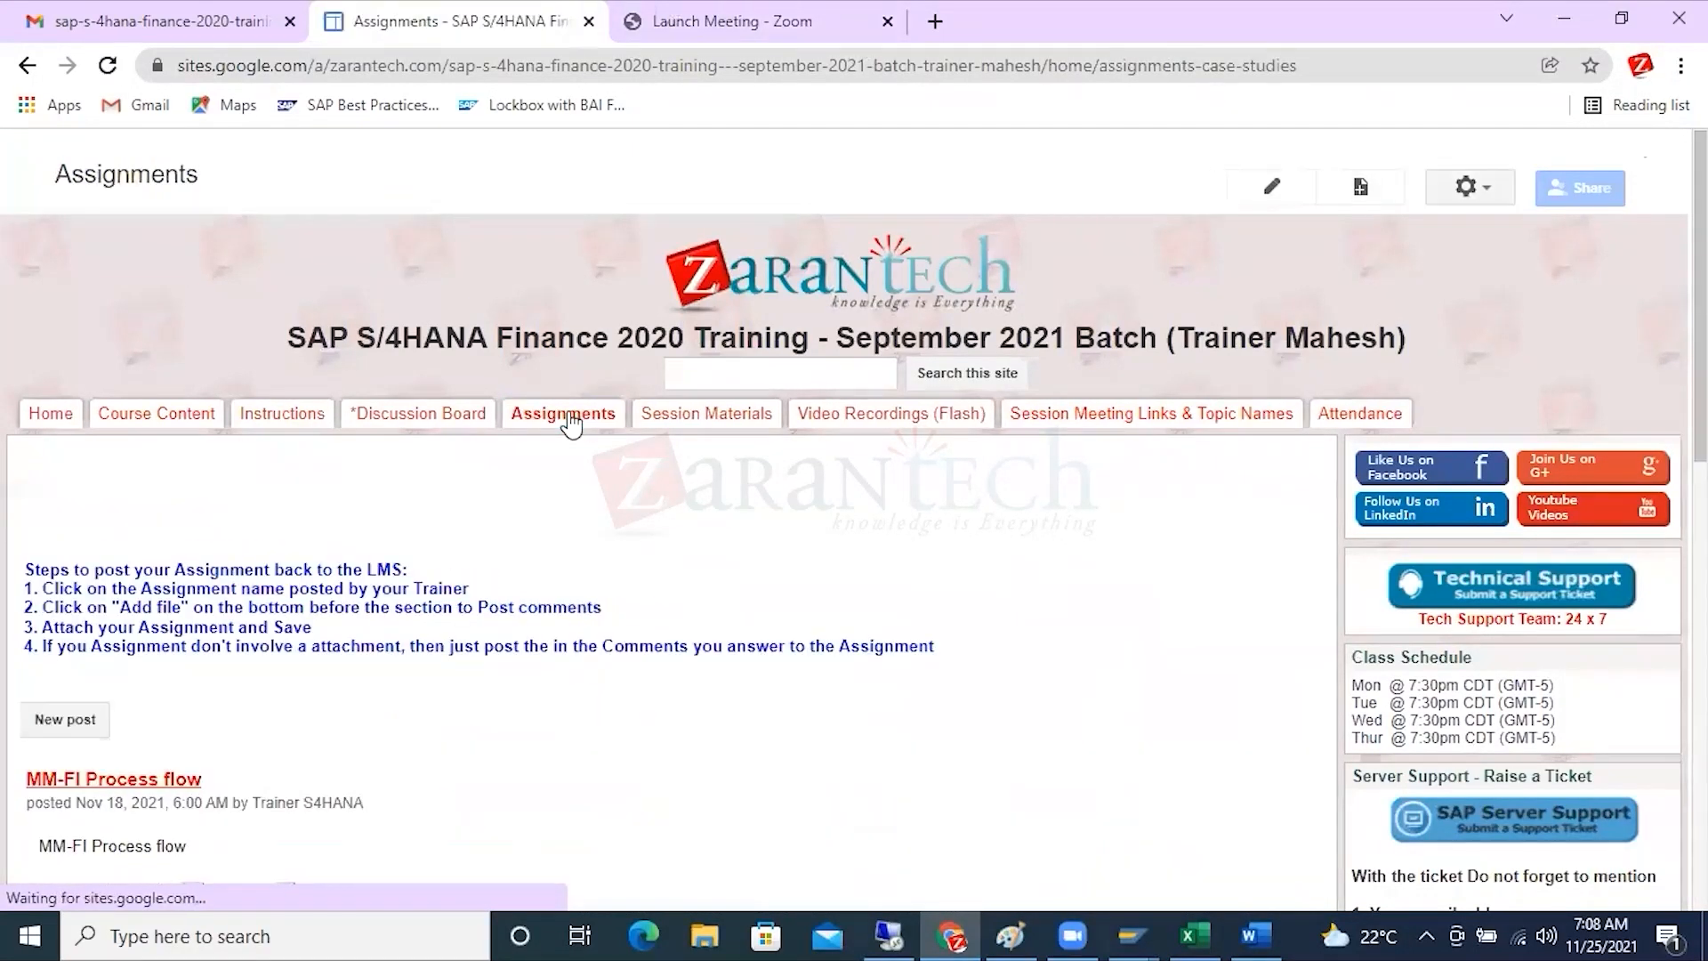
{"action": "scroll", "coordinate": [569, 422], "scroll_direction": "down", "scroll_amount": 4}
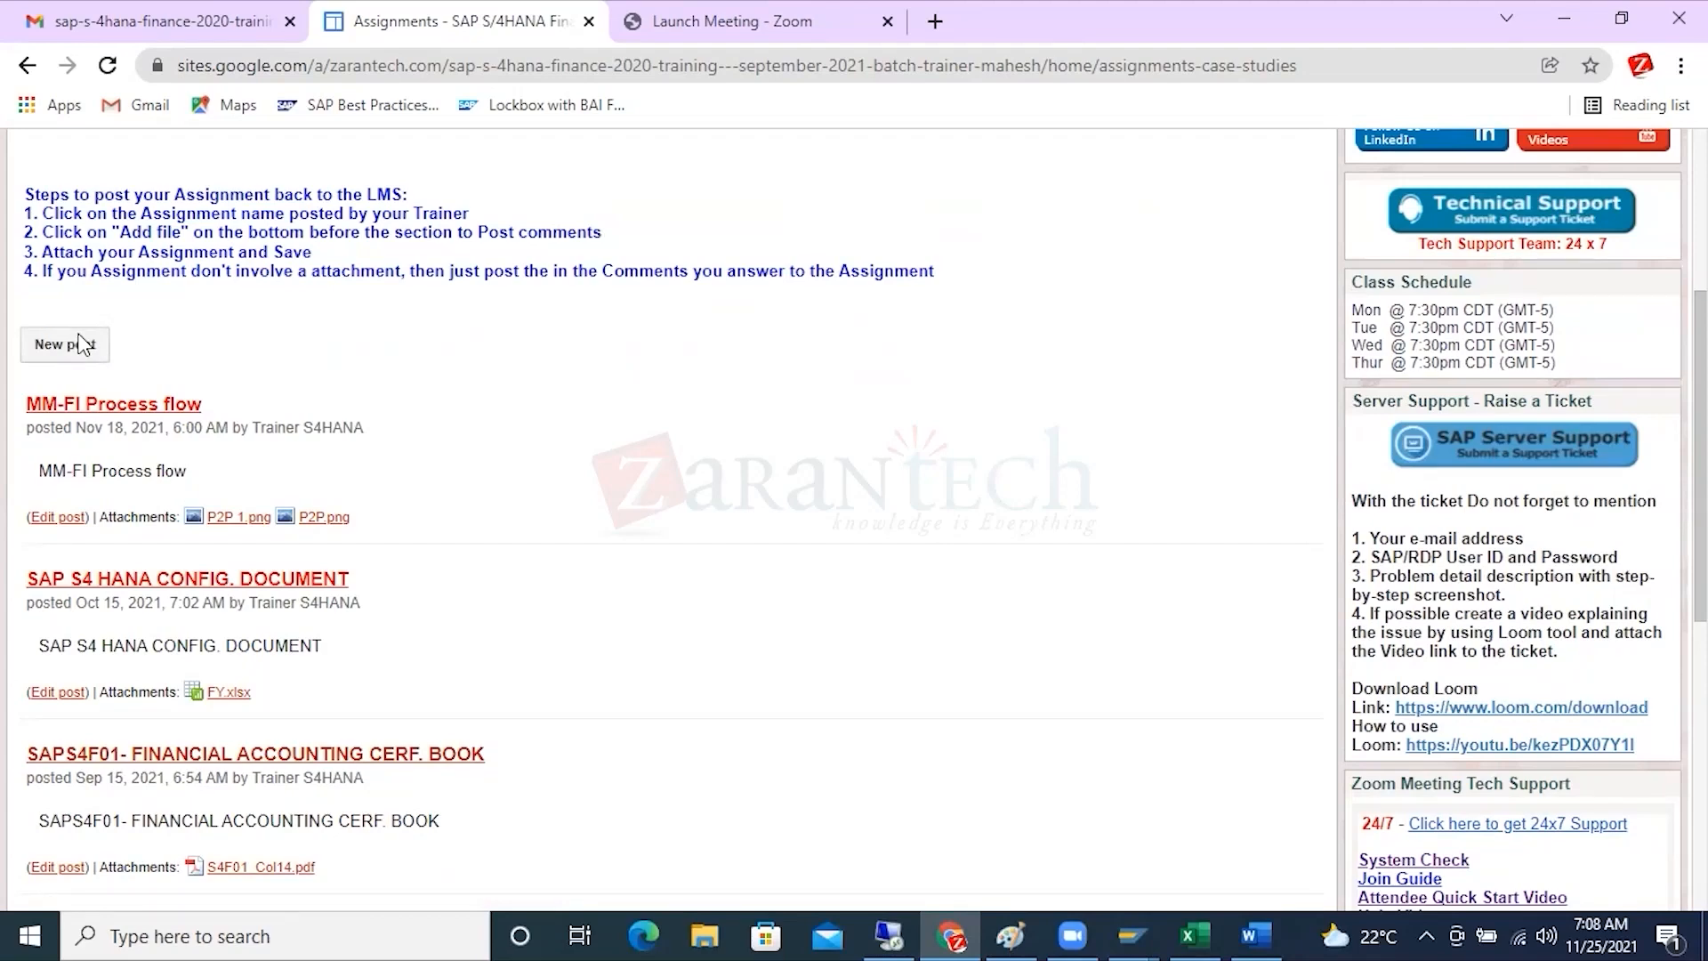
Close the MM-FI Accounting entries (1) document in Word and the Client_KDS Document (4) workbook in Excel.
{"action": "left_click", "coordinate": [1255, 936]}
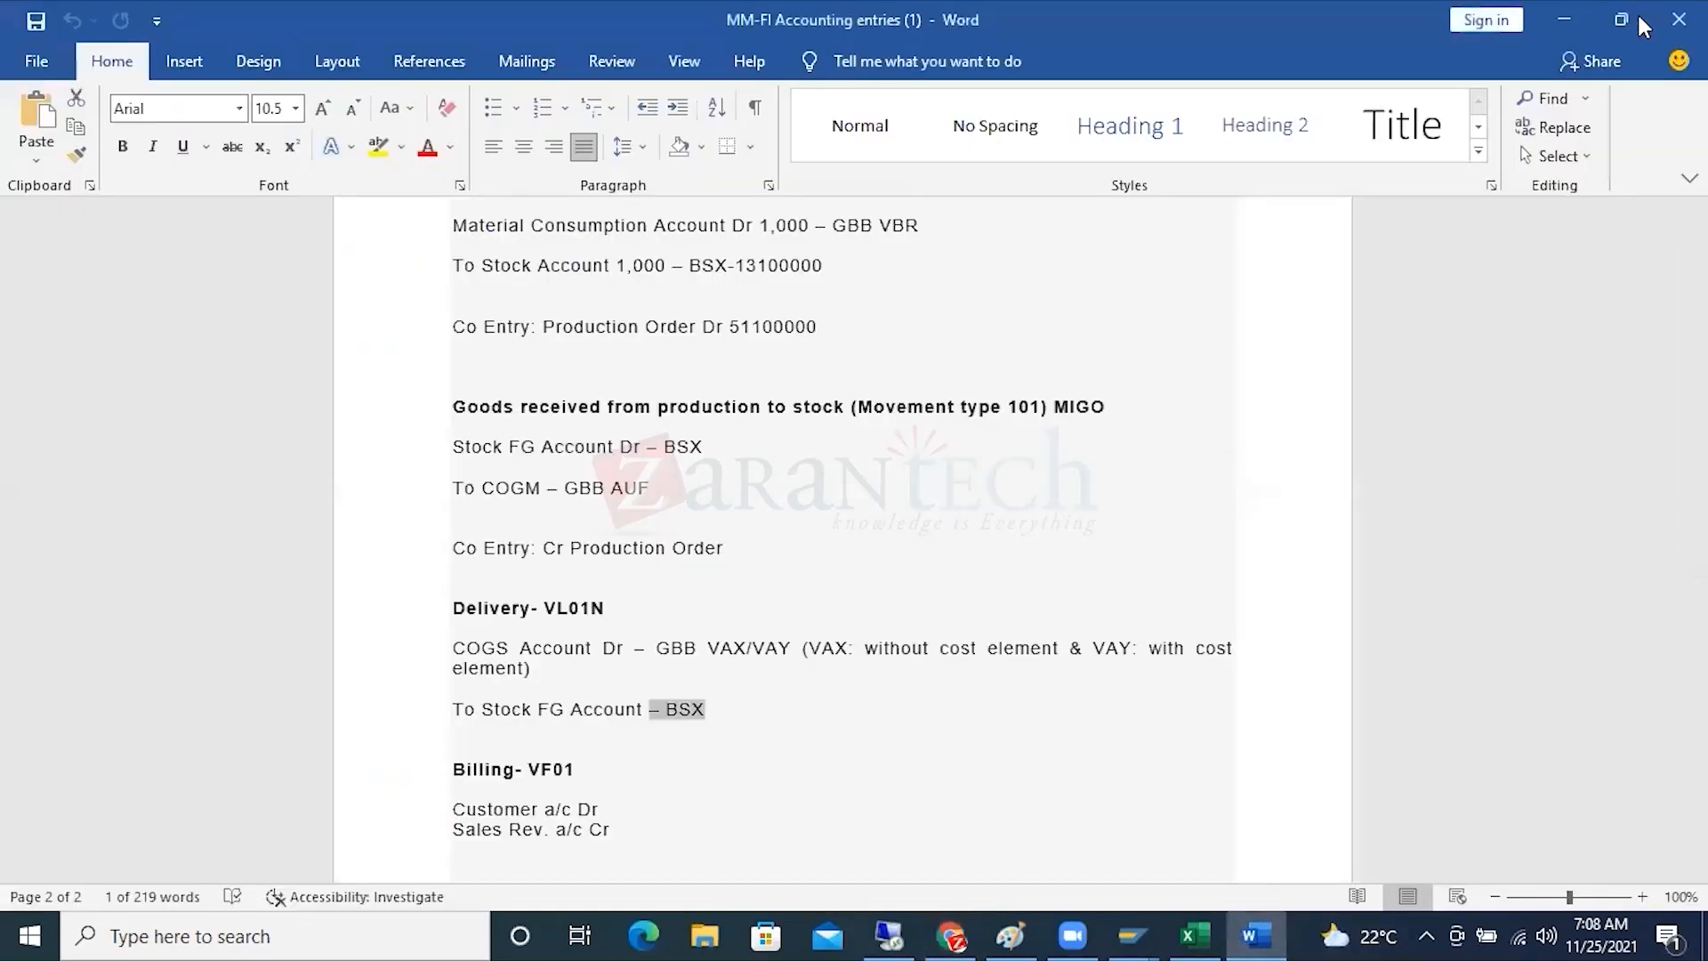
{"action": "left_click", "coordinate": [1679, 19]}
{"action": "left_click", "coordinate": [1199, 932]}
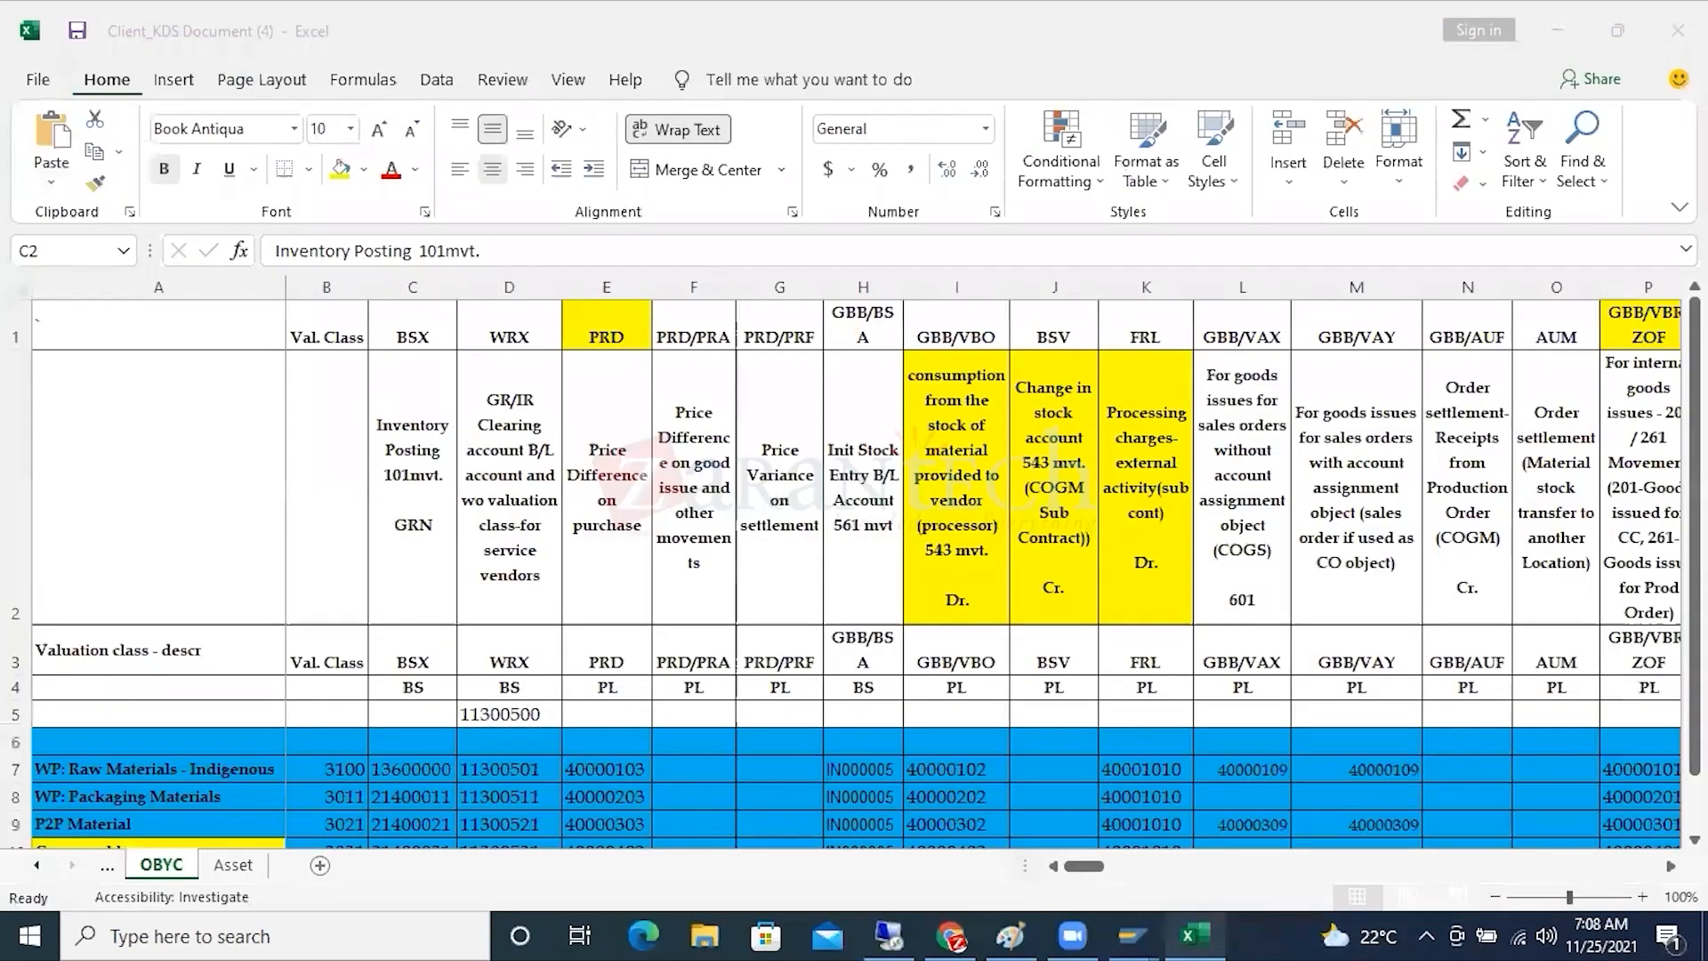
{"action": "left_click", "coordinate": [1679, 29]}
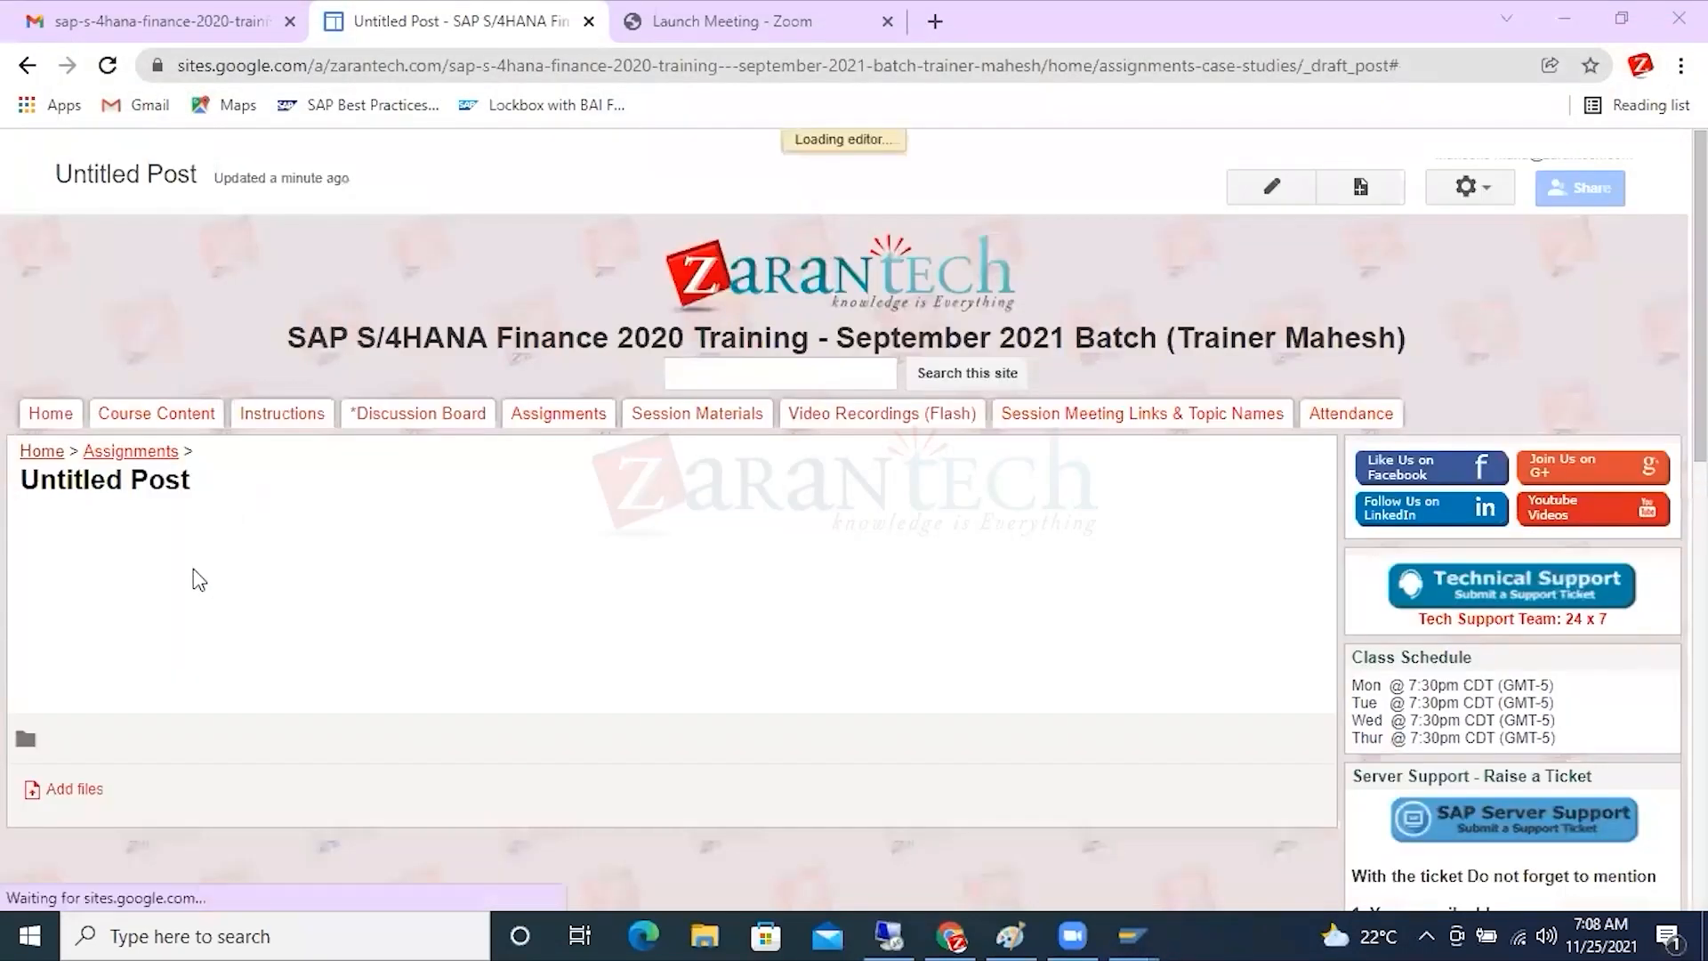
Return to the untitled assignment post and replace its title with "MM Accounting".
{"action": "left_click_drag", "start_coordinate": [192, 530], "coordinate": [19, 536]}
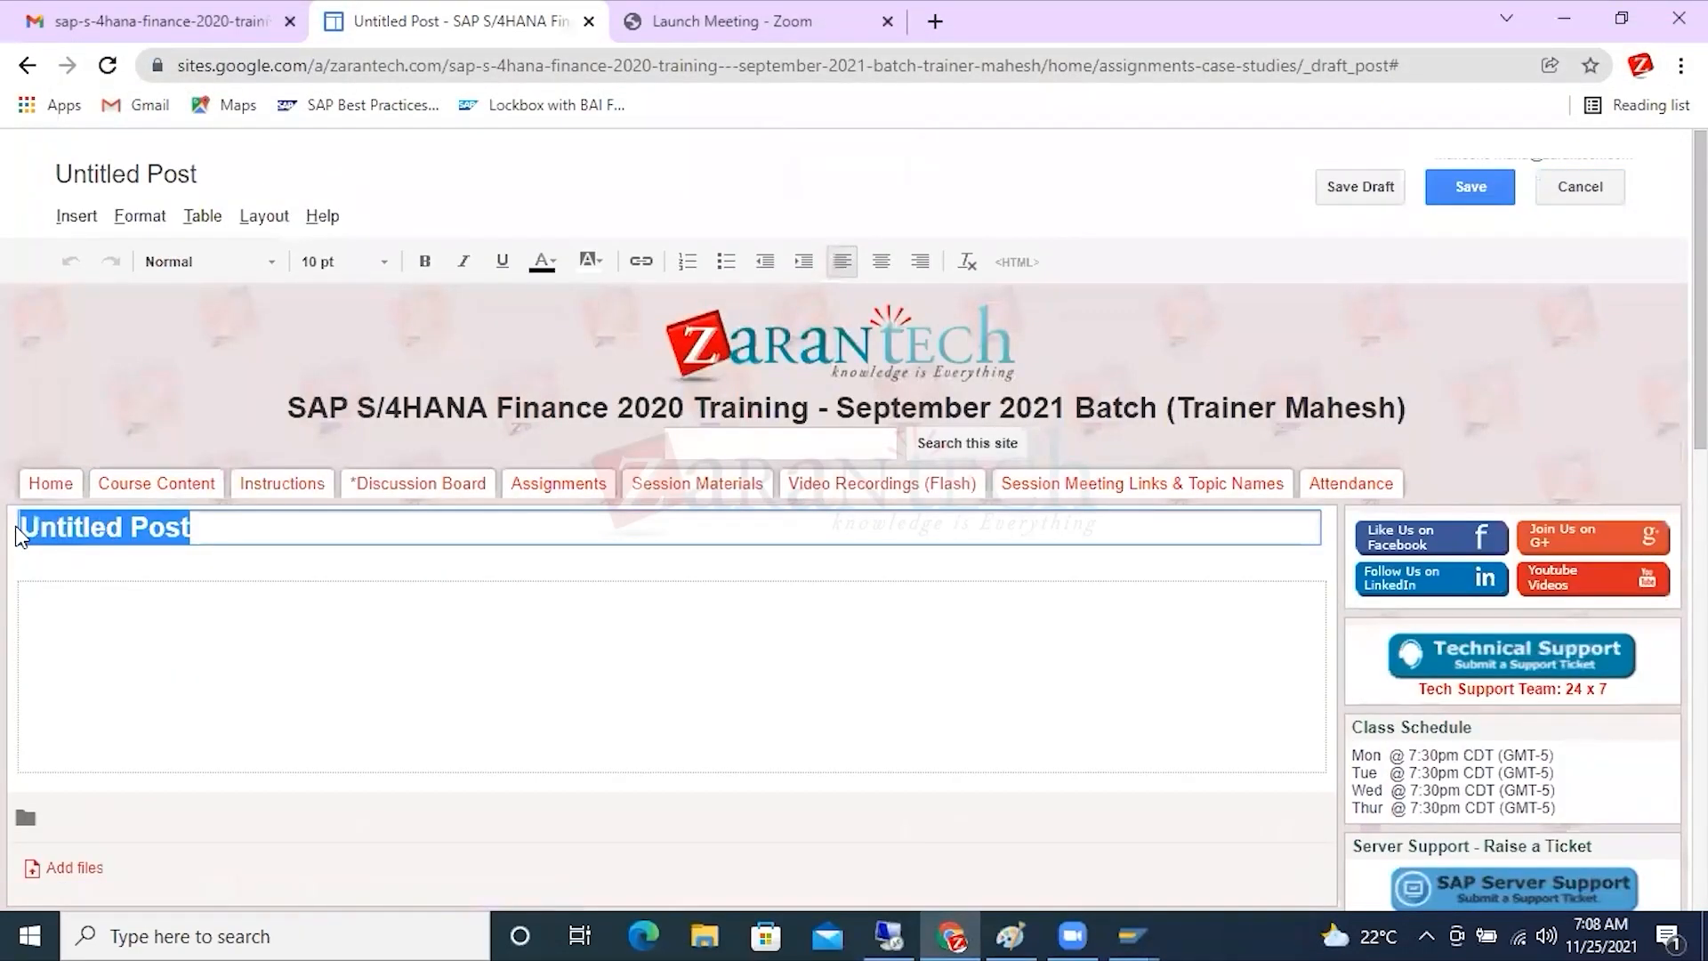
{"action": "type", "text": "MM Accounting"}
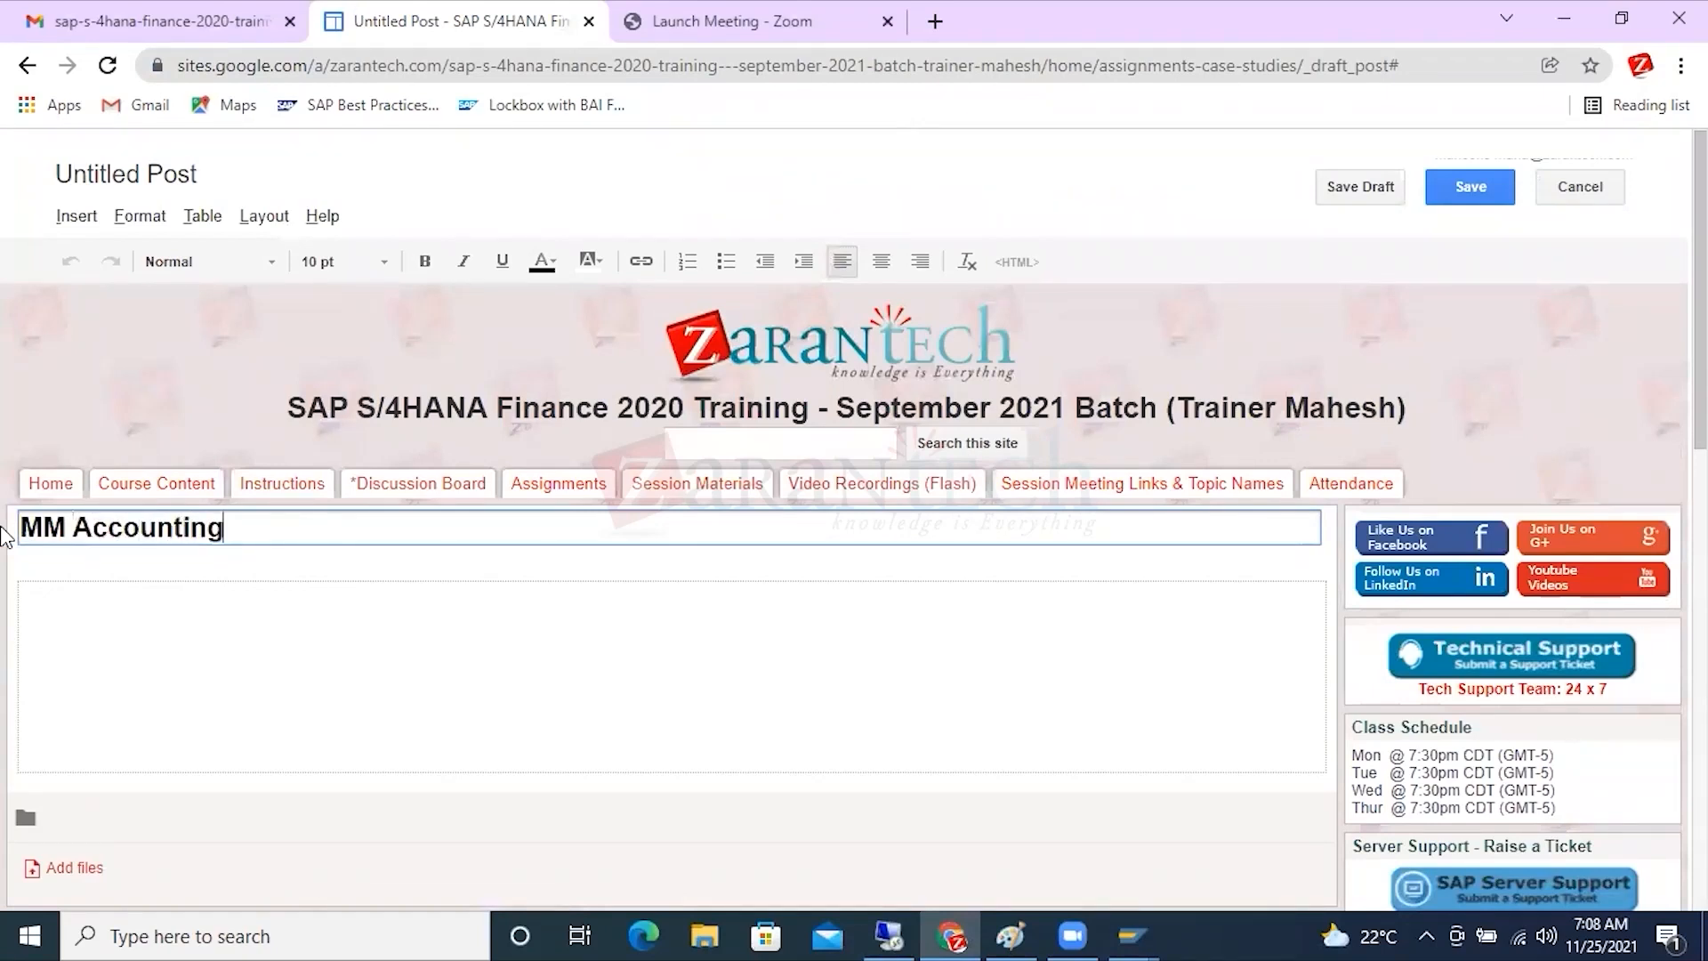